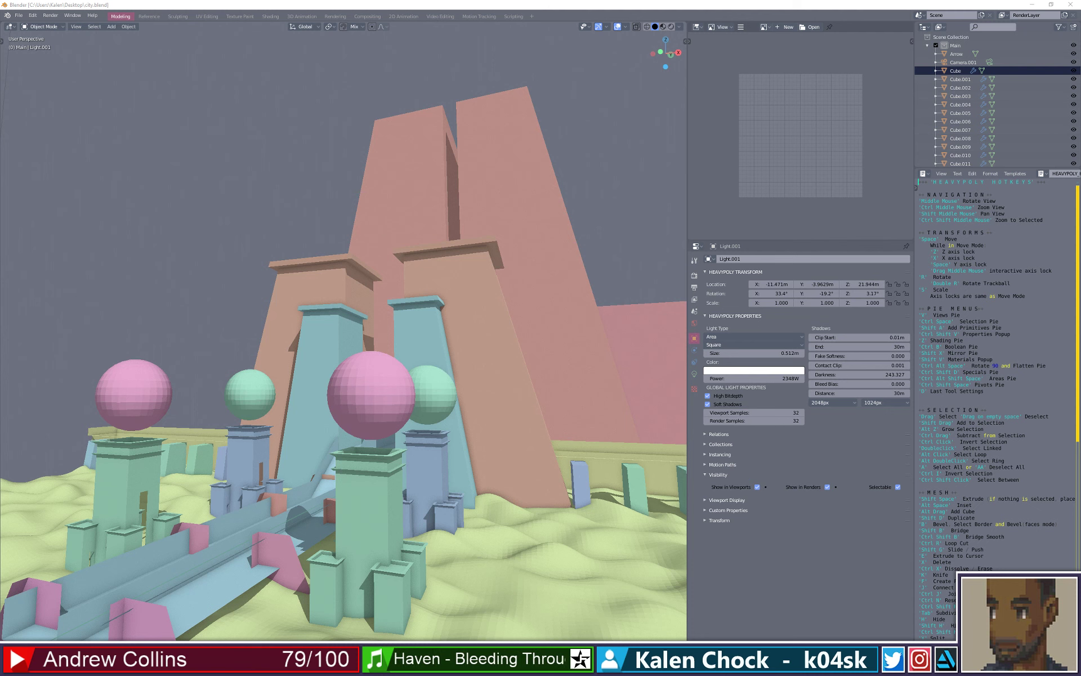
# - Bring up the browser at YouTube, widen its window and search for the artist's name
pyautogui.moveTo(62, 224); pyautogui.dragTo(543, 268)
pyautogui.click(451, 317)
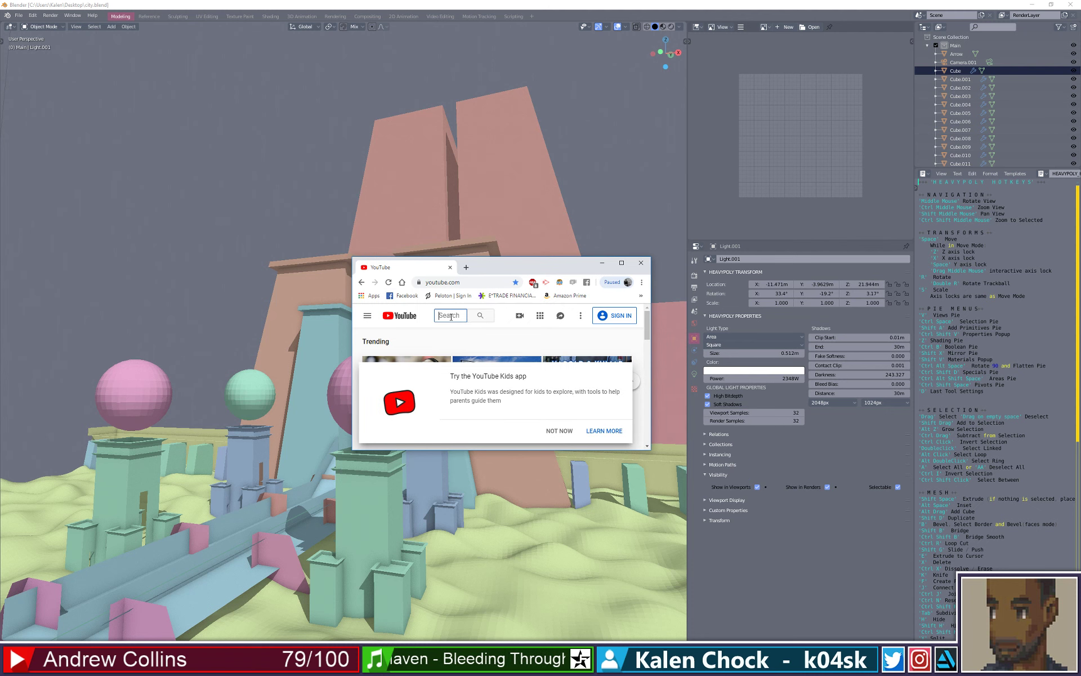
pyautogui.moveTo(651, 355); pyautogui.dragTo(998, 364)
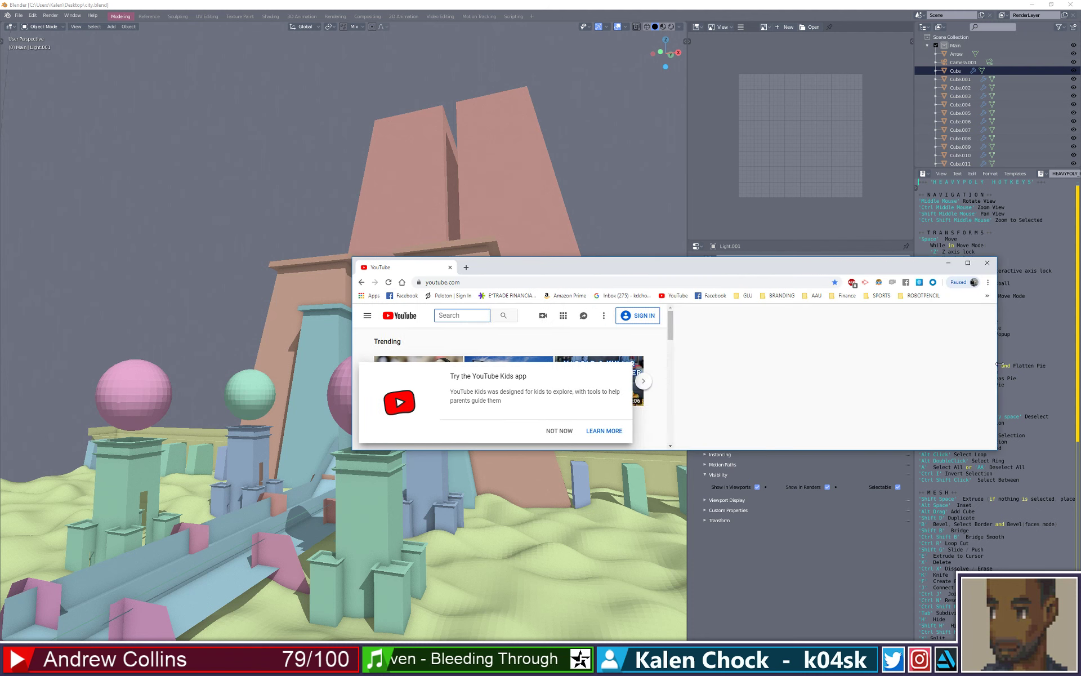
pyautogui.write('kalen chock')
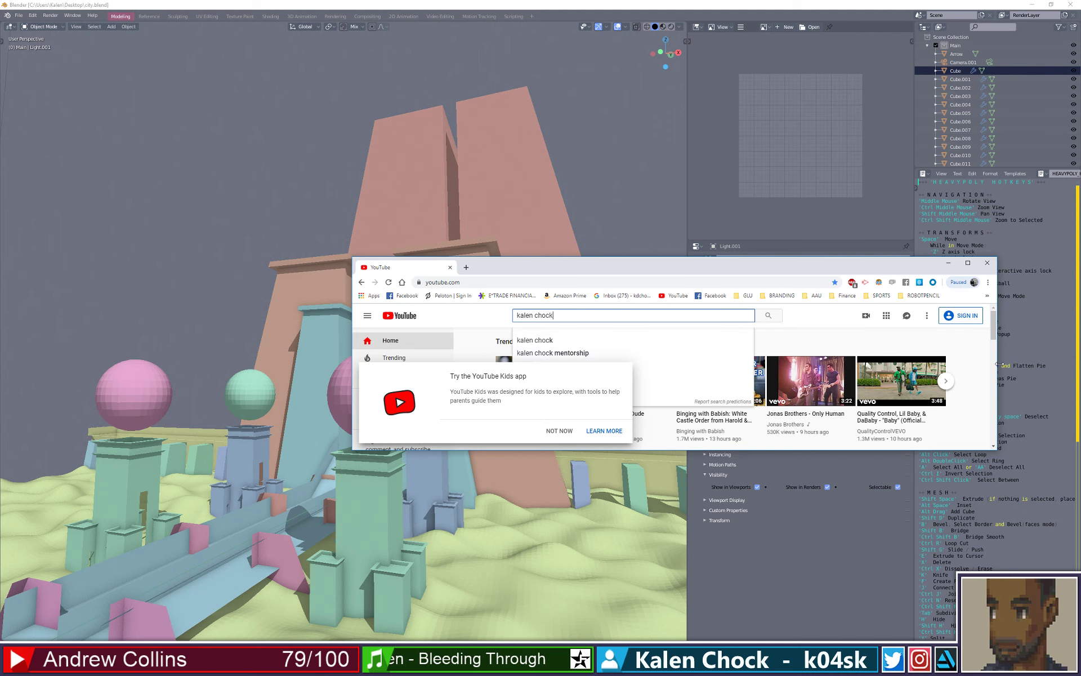
pyautogui.press('Return')
# - Open the artist's channel from the search results and move the browser window off the Blender scene
pyautogui.scroll(-1, 629, 363)
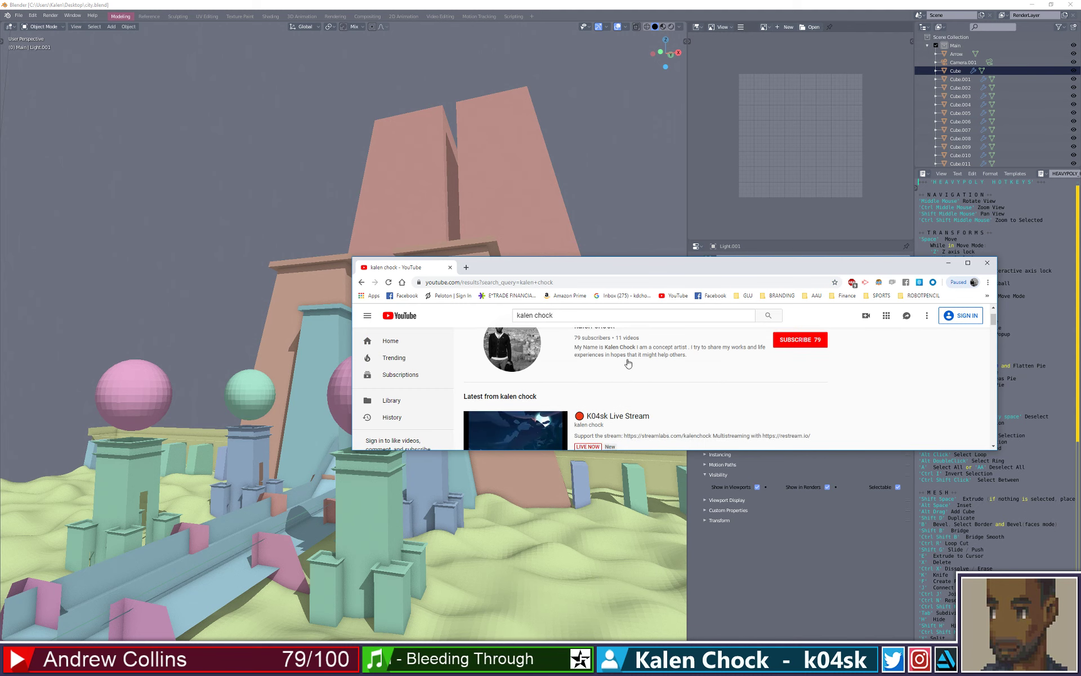
pyautogui.scroll(1, 628, 363)
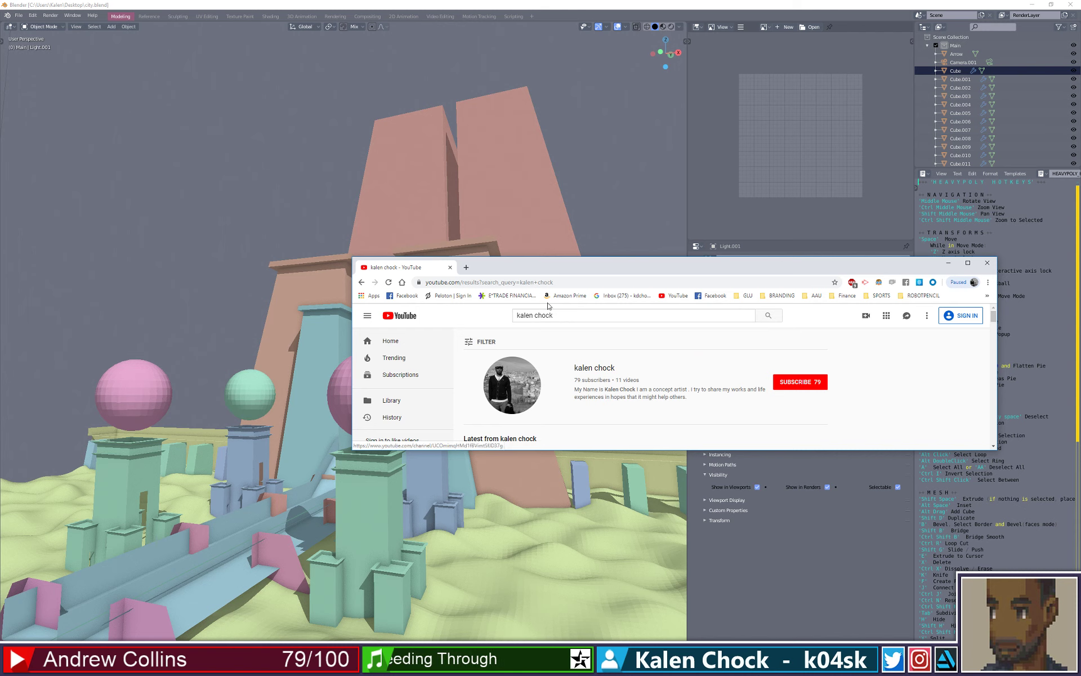
pyautogui.click(535, 378)
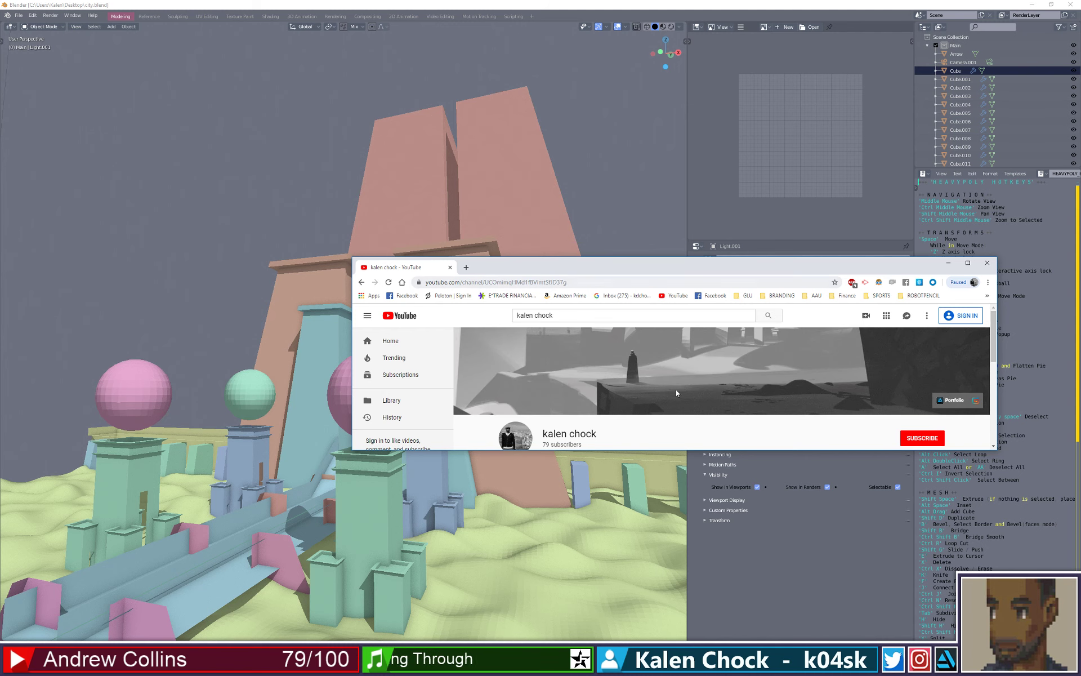
pyautogui.moveTo(565, 269); pyautogui.dragTo(0, 338)
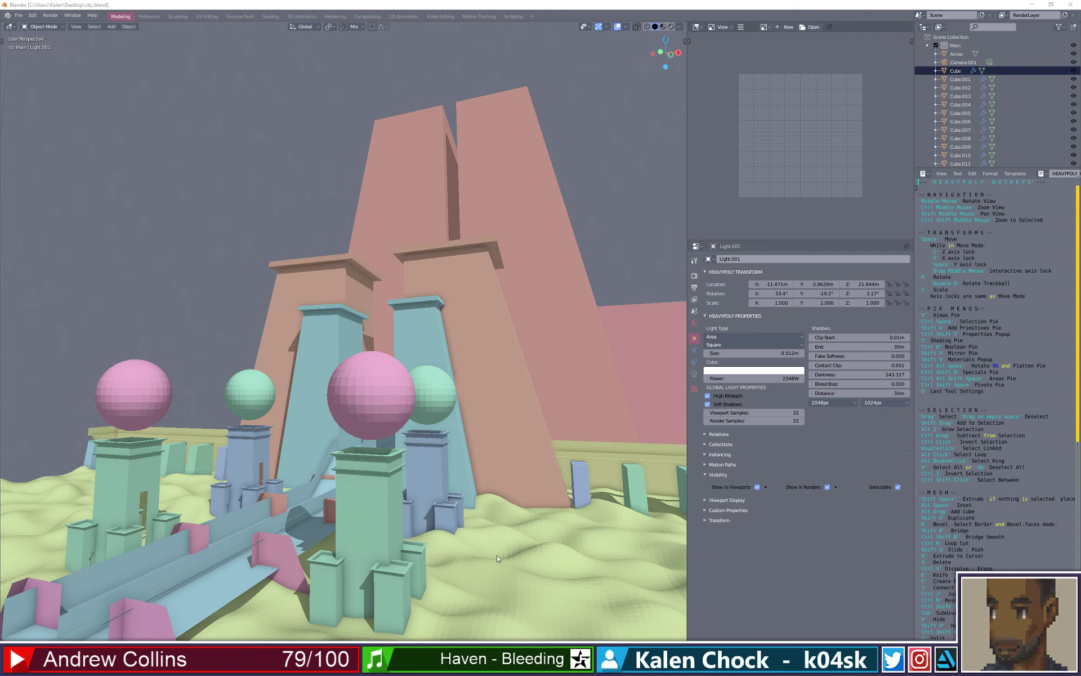
# - Switch the viewport shading of the city scene to Material
pyautogui.moveTo(376, 453); pyautogui.dragTo(405, 468, button='middle')
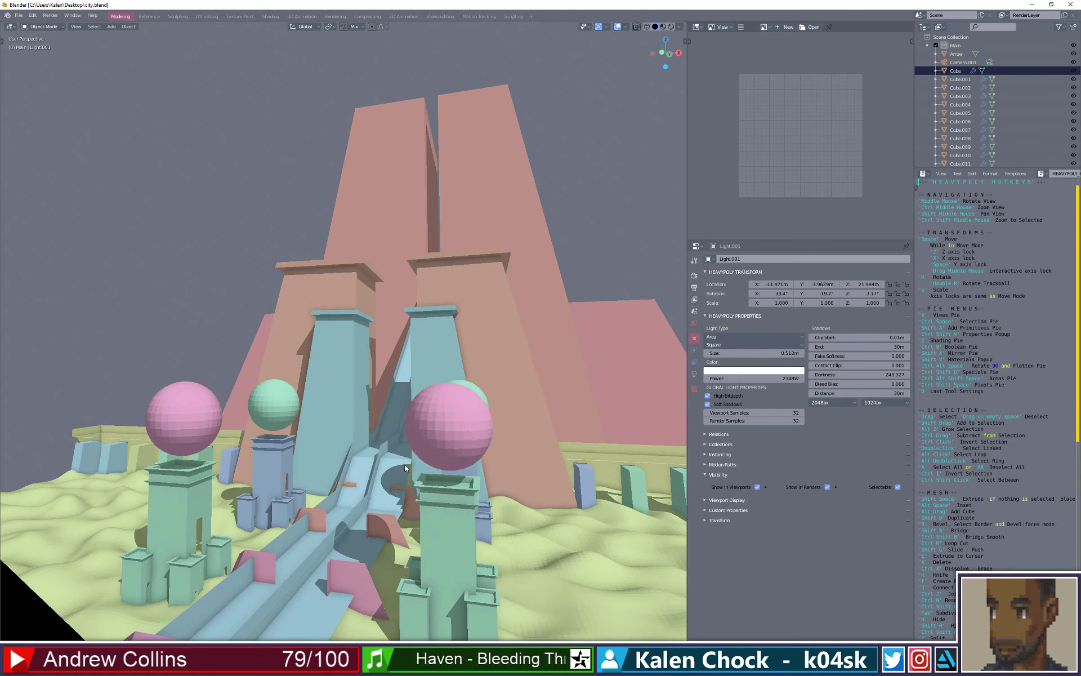
pyautogui.rightClick(405, 468)
pyautogui.press('z')
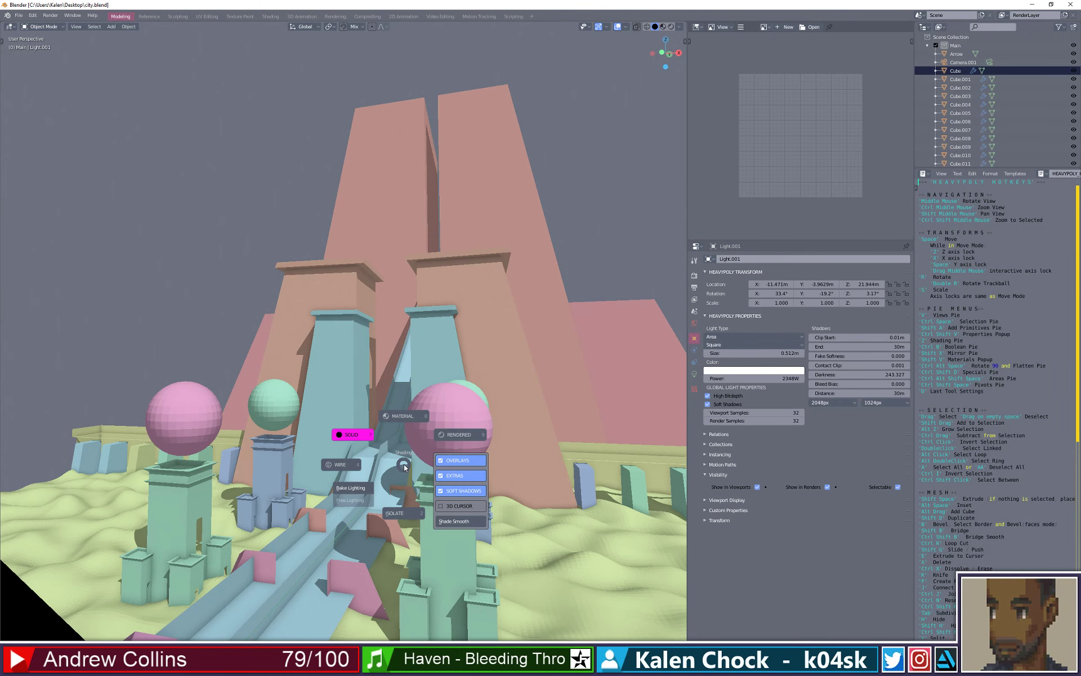
pyautogui.click(403, 423)
# - Duplicate the mirrored inner tower beside the ramp and move the copy about 2.6 m outward along X
pyautogui.moveTo(360, 484)
pyautogui.mouseDown(button='middle')
pyautogui.moveTo(356, 534)
pyautogui.moveTo(368, 508)
pyautogui.moveTo(355, 512)
pyautogui.moveTo(437, 524)
pyautogui.moveTo(367, 518)
pyautogui.moveTo(346, 445)
pyautogui.moveTo(129, 378)
pyautogui.moveTo(158, 407)
pyautogui.moveTo(202, 405)
pyautogui.moveTo(120, 410)
pyautogui.moveTo(194, 419)
pyautogui.mouseUp(button='middle')
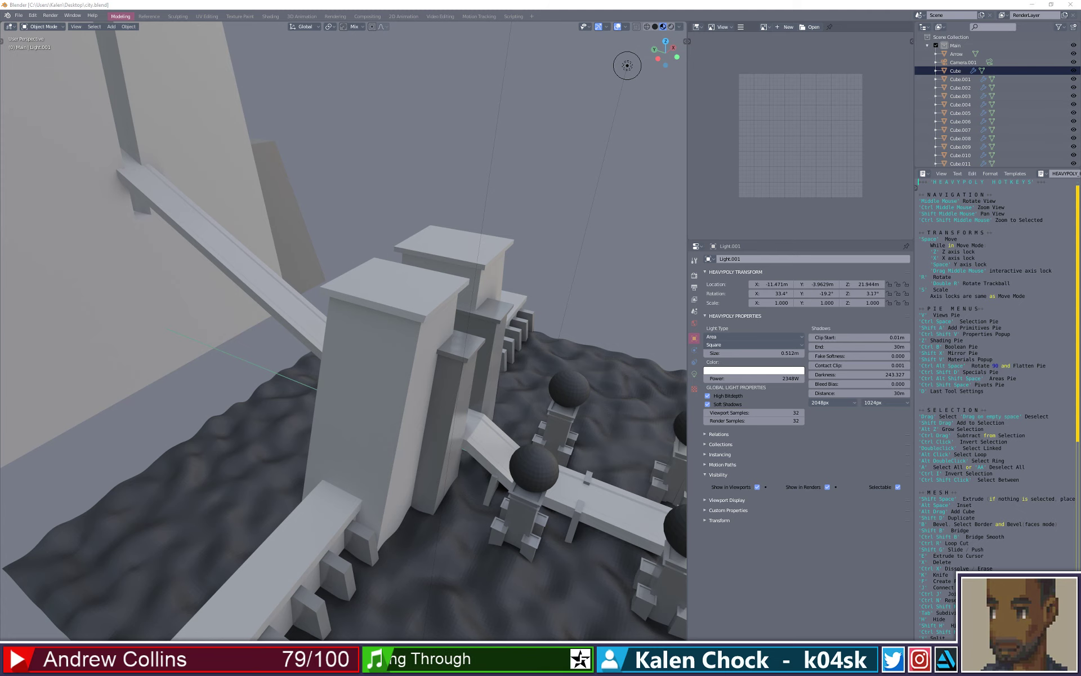
pyautogui.moveTo(418, 330); pyautogui.dragTo(372, 312, button='middle')
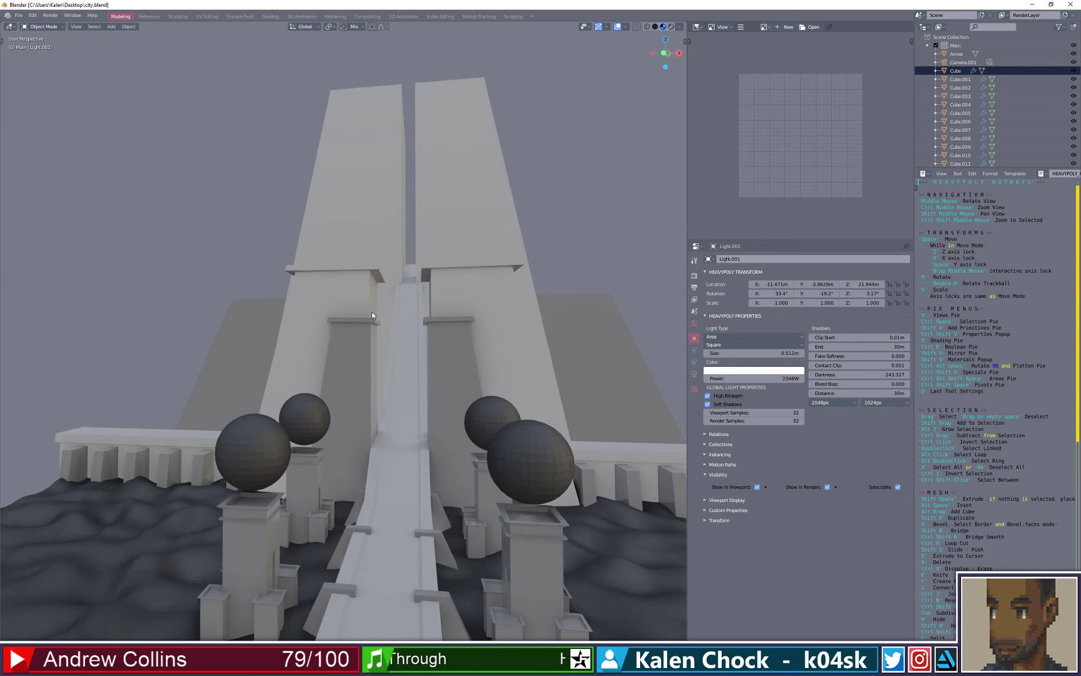
pyautogui.click(364, 347)
pyautogui.moveTo(290, 363); pyautogui.dragTo(317, 376, button='middle')
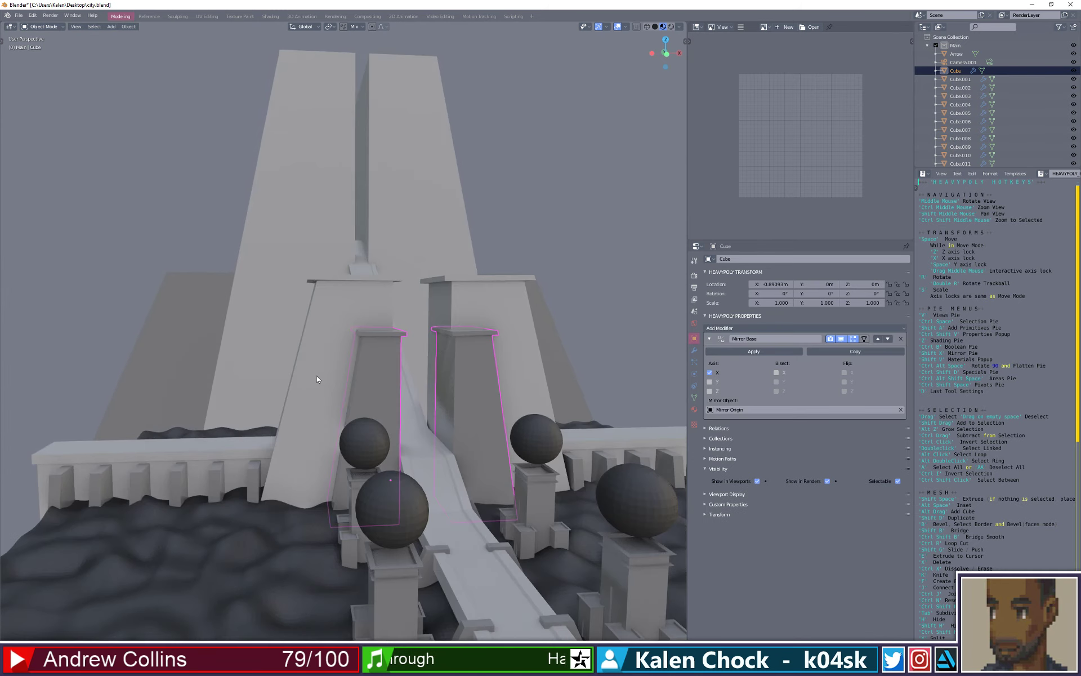
pyautogui.hotkey('shift', 'd')
pyautogui.press('x')
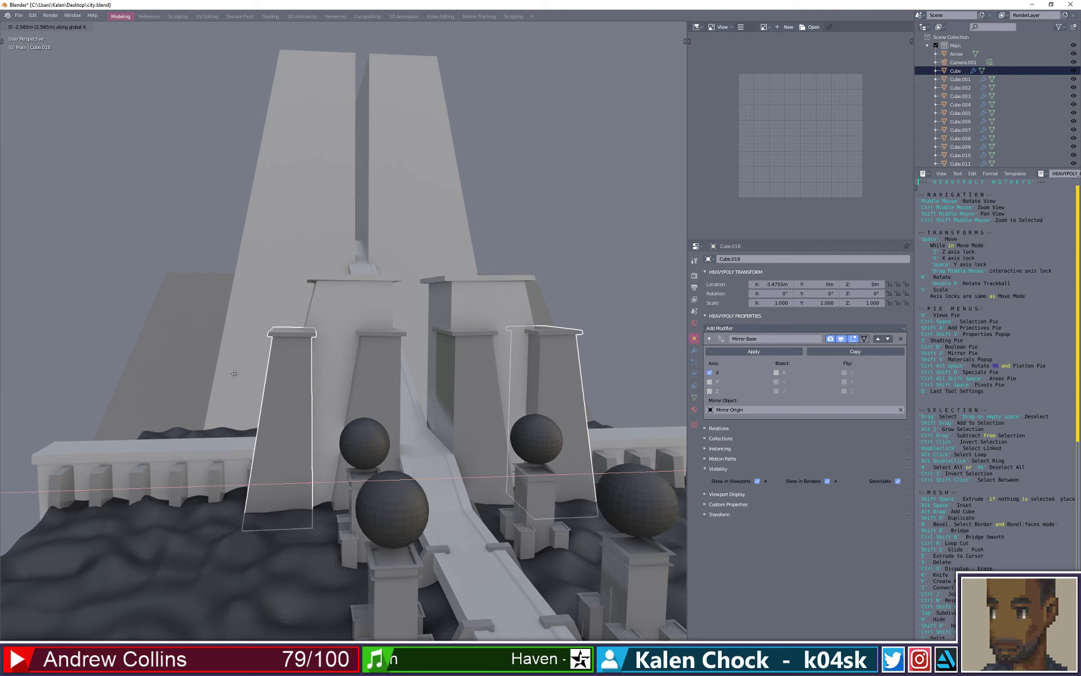
pyautogui.click(286, 370)
# - Shorten the duplicated outer tower vertically to roughly half its height
pyautogui.moveTo(286, 370)
pyautogui.mouseDown(button='middle')
pyautogui.moveTo(312, 368)
pyautogui.moveTo(285, 371)
pyautogui.mouseUp(button='middle')
pyautogui.press('s')
pyautogui.press('z')
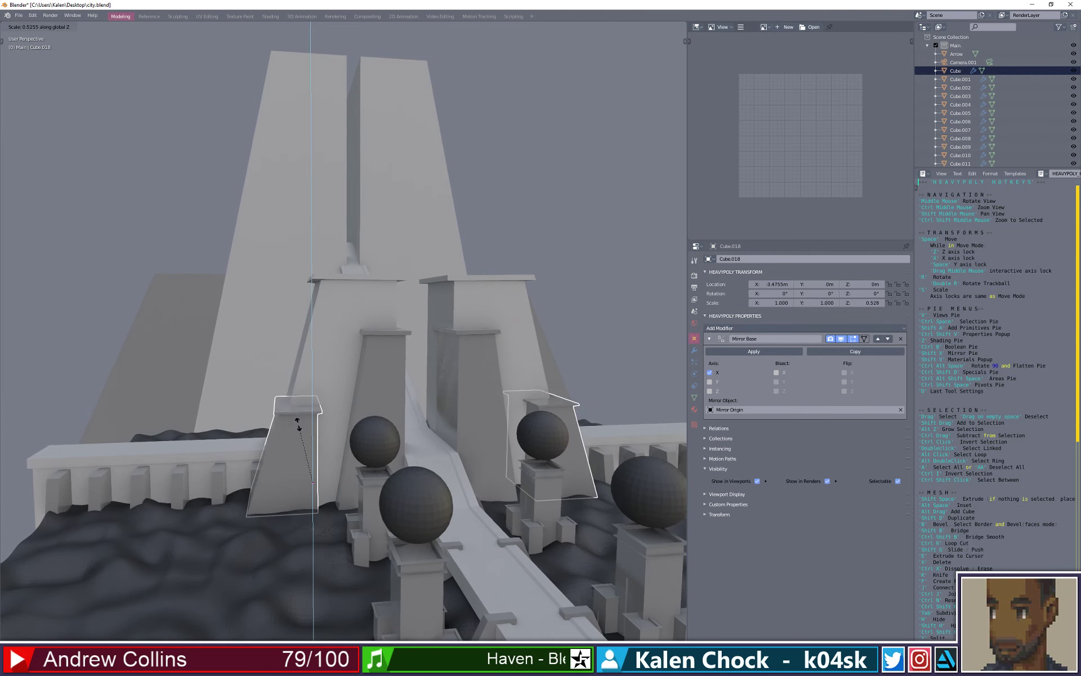
pyautogui.press('Escape')
# - Move the shortened outer tower back along Y by about 1.3 m, toward the wall
pyautogui.moveTo(319, 451)
pyautogui.mouseDown(button='middle')
pyautogui.moveTo(314, 436)
pyautogui.moveTo(296, 439)
pyautogui.moveTo(326, 440)
pyautogui.mouseUp(button='middle')
pyautogui.moveTo(338, 447); pyautogui.dragTo(370, 461, button='middle')
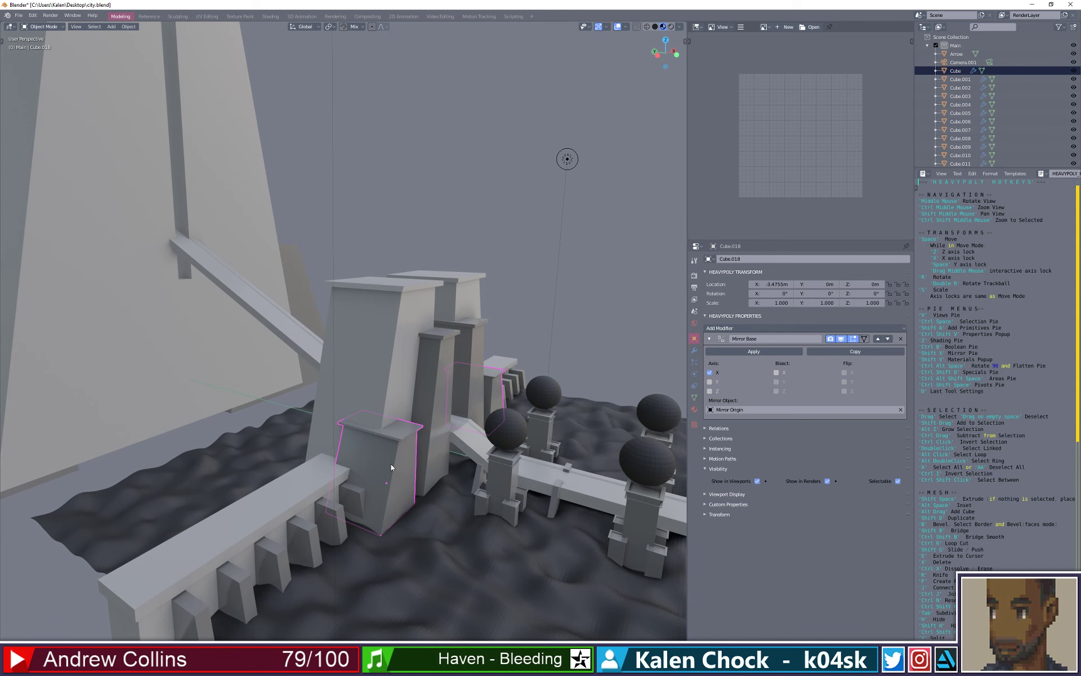
pyautogui.press('space')
pyautogui.press('space')
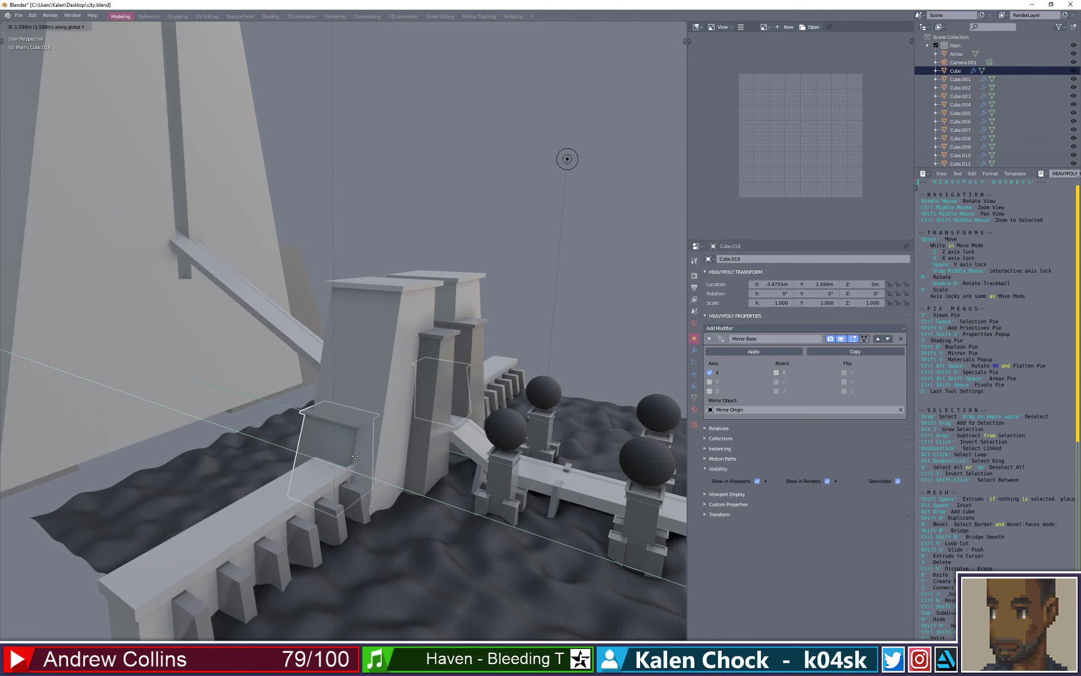
pyautogui.click(360, 454)
# - Stretch the outer tower along Y to a scale of about 1.83 and shift it slightly toward the ramp
pyautogui.press('s')
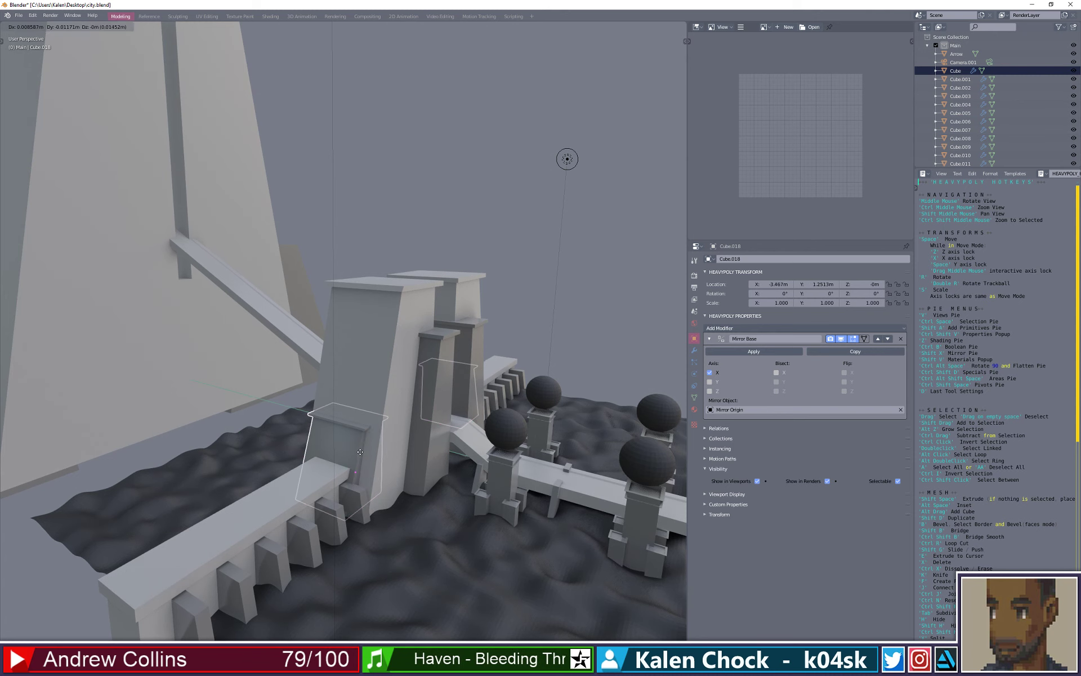
pyautogui.press('space')
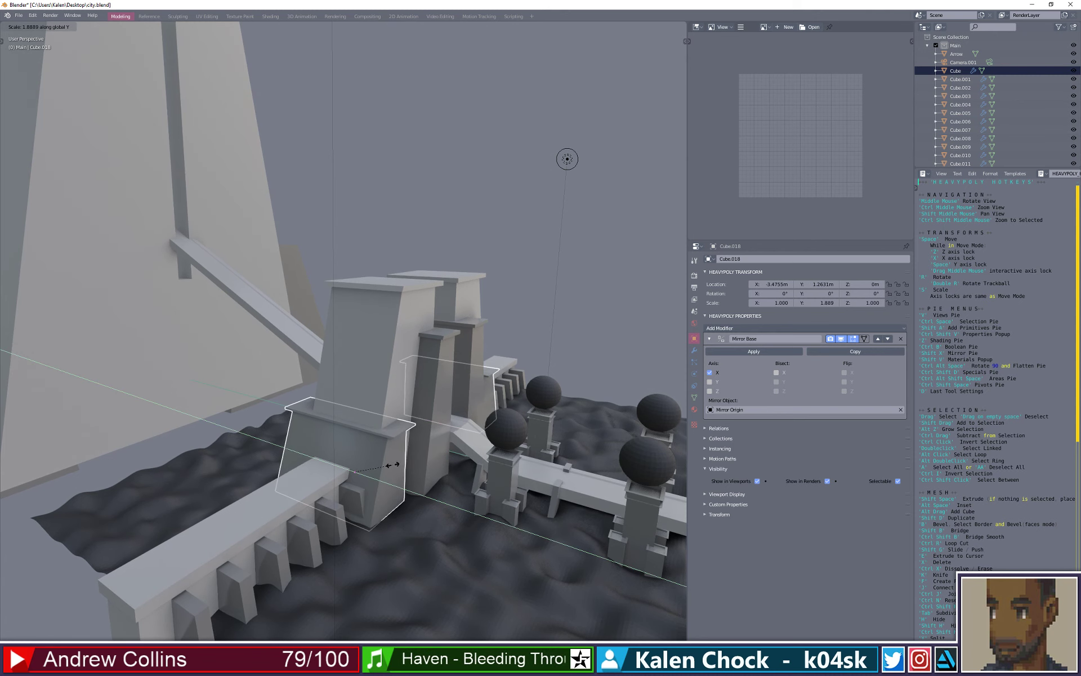
pyautogui.click(391, 463)
pyautogui.moveTo(393, 463); pyautogui.dragTo(353, 444, button='middle')
pyautogui.click(359, 449)
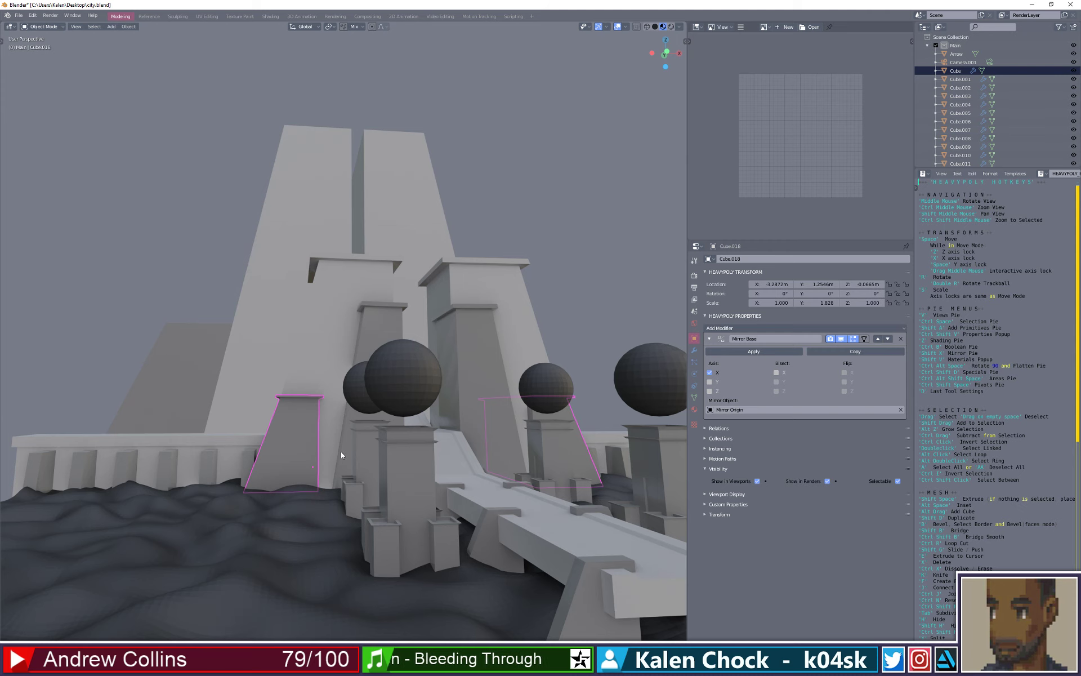
# - Show the scene in wireframe from the front and select the outer tower's inner lower vertices in Edit Mode
pyautogui.press('v')
pyautogui.click(385, 427)
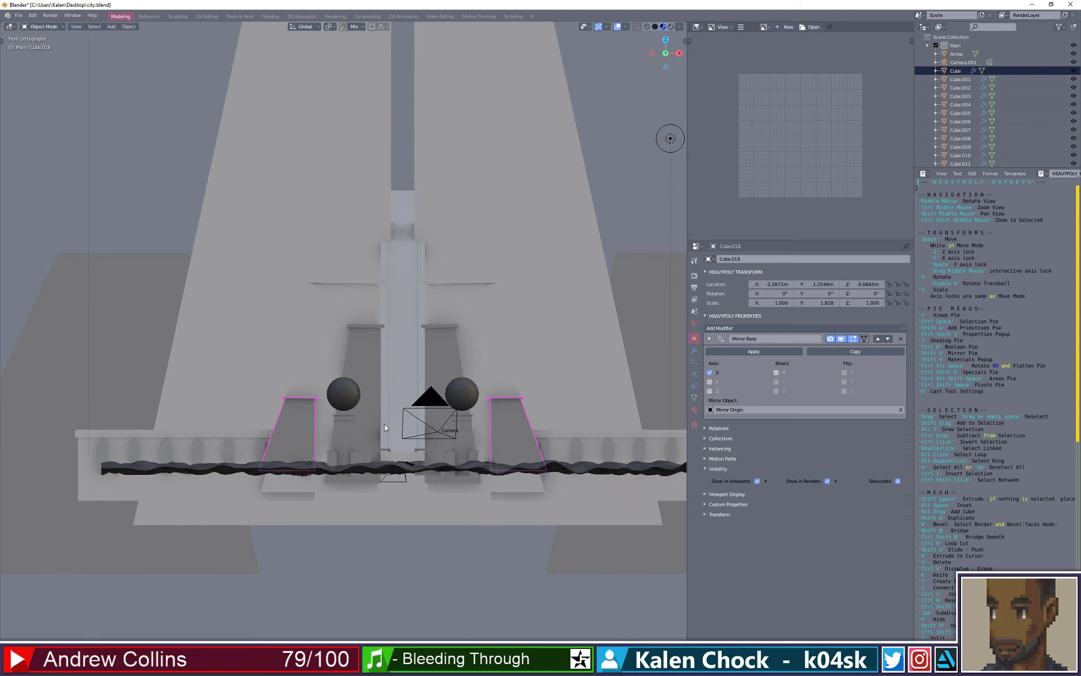
pyautogui.scroll(2, 334, 431)
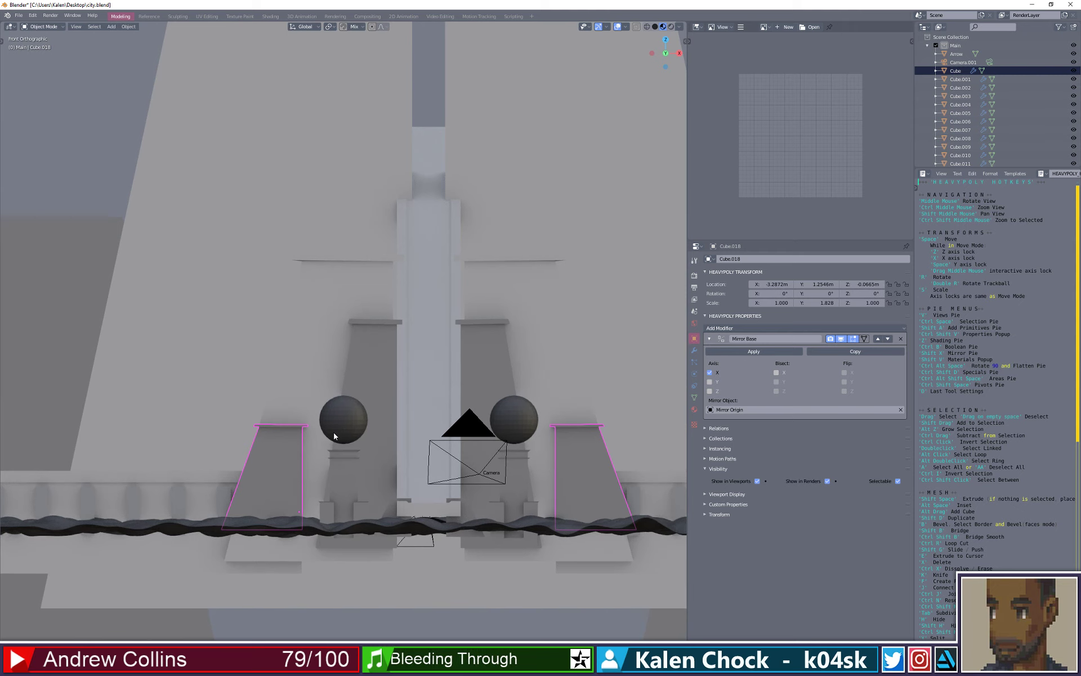
pyautogui.press('z')
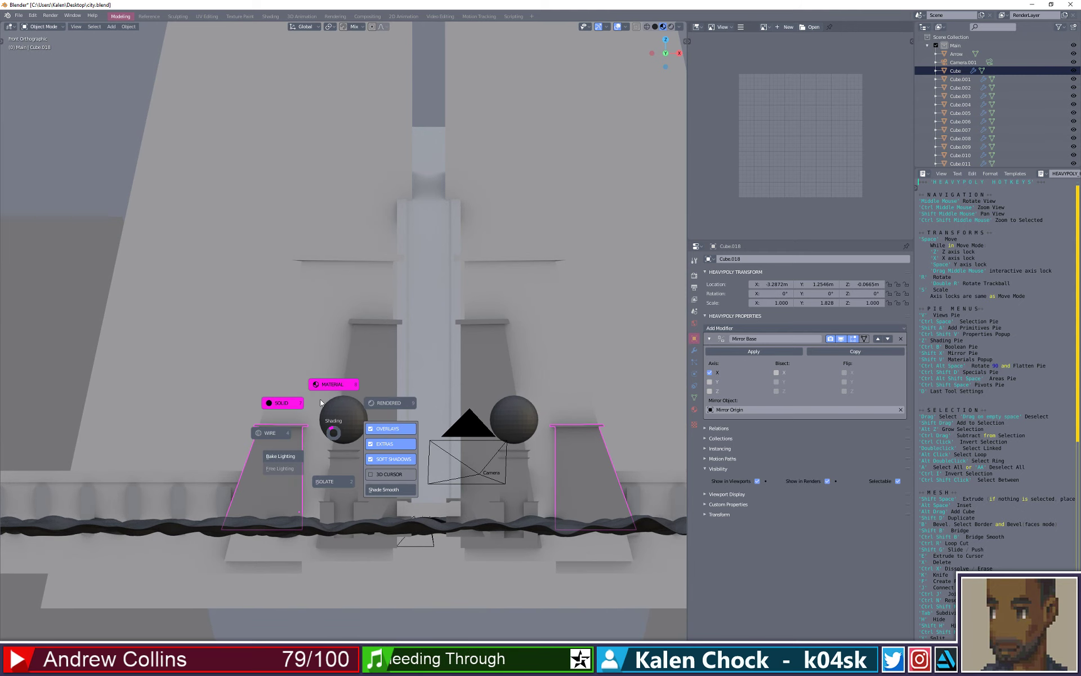
pyautogui.click(290, 431)
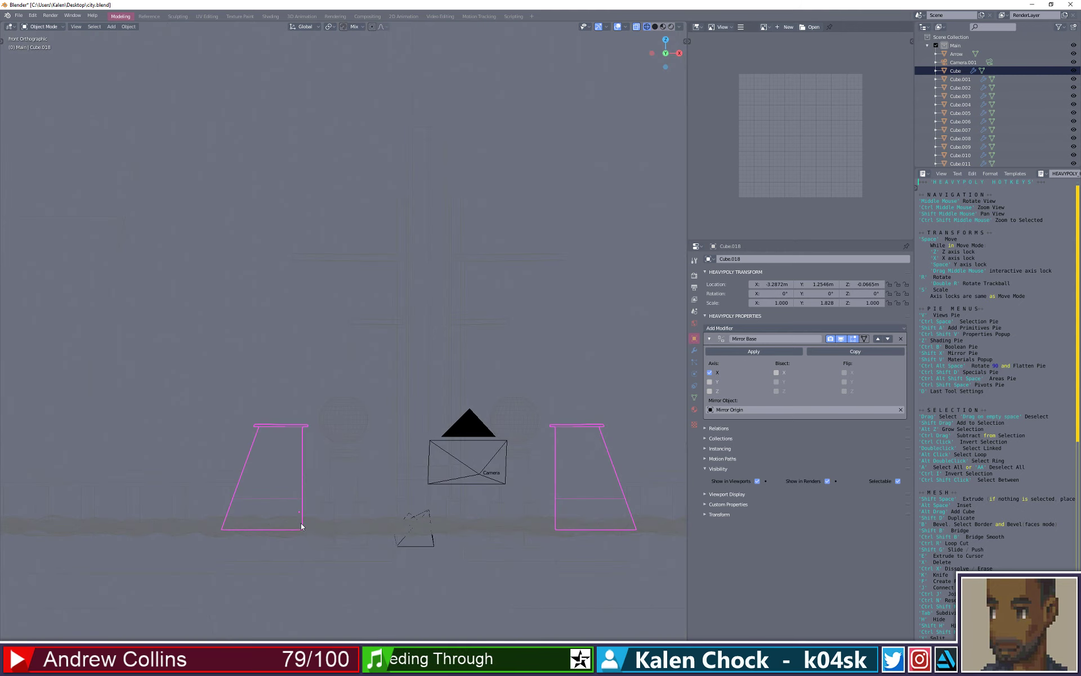
pyautogui.hotkey('ctrl', 'space')
pyautogui.click(269, 497)
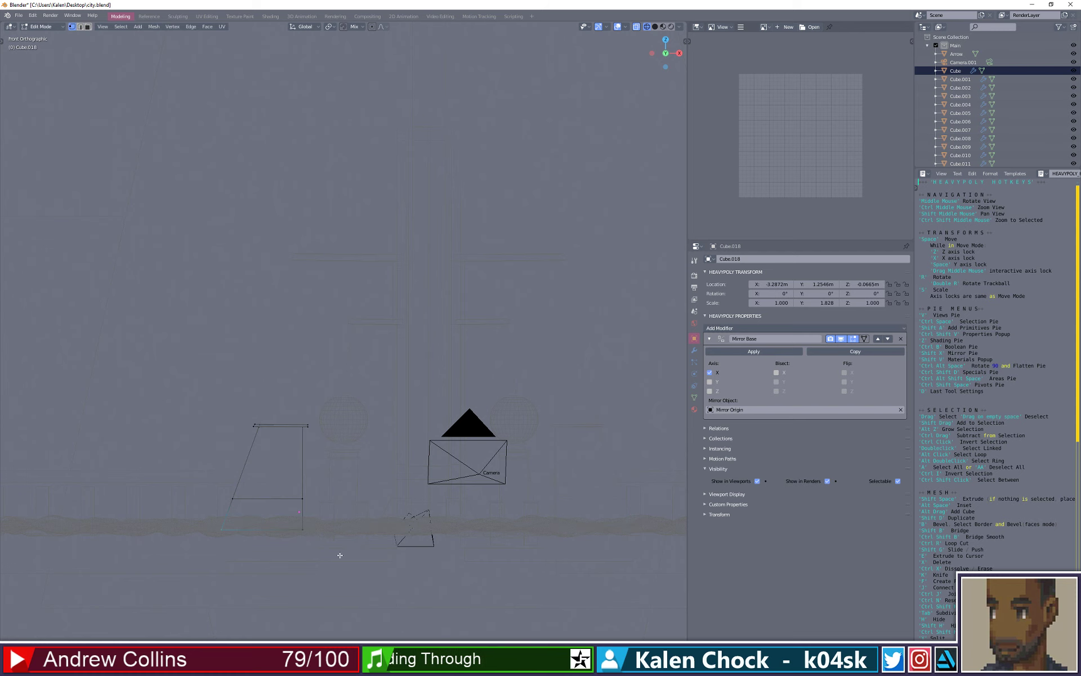
pyautogui.moveTo(337, 560); pyautogui.dragTo(284, 484)
pyautogui.press('space')
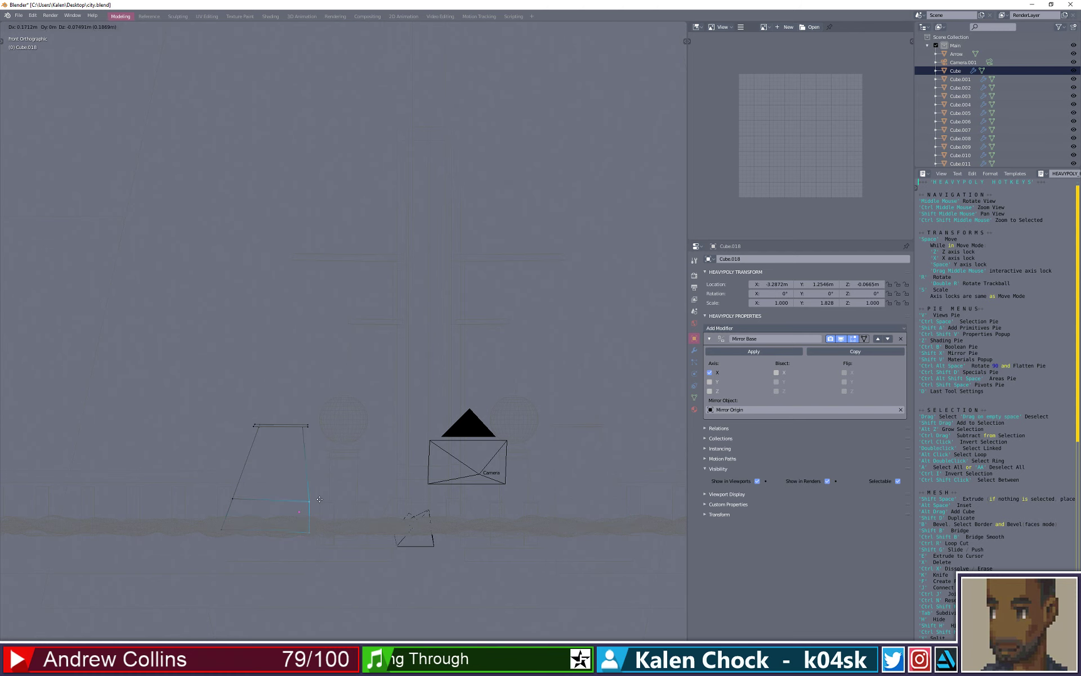
pyautogui.press('x')
pyautogui.click(294, 511)
pyautogui.hotkey('ctrl', 'z')
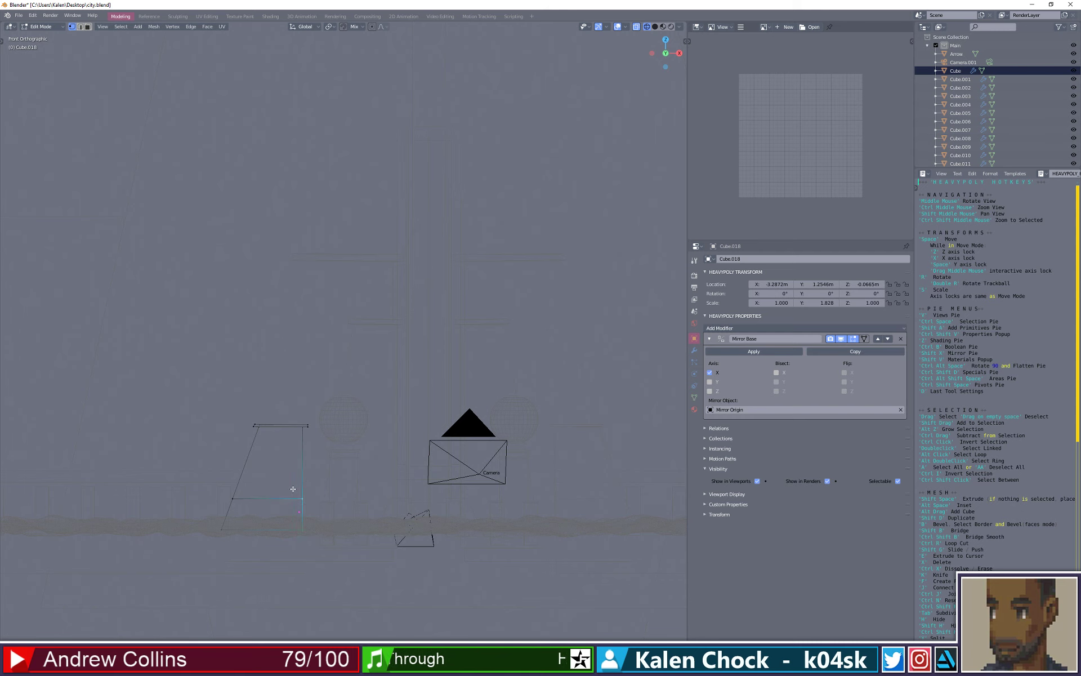
pyautogui.hotkey('ctrl', 'z')
# - Move the selected inner lower vertices outward along X so the tower's inner side leans parallel to its outer side
pyautogui.press('space')
pyautogui.press('x')
pyautogui.click(289, 541)
# - Move the tower's bottommost inner vertices outward along X by about 0.28 m to continue the slanted edge
pyautogui.click(290, 542)
pyautogui.moveTo(271, 527); pyautogui.dragTo(270, 528)
pyautogui.press('space')
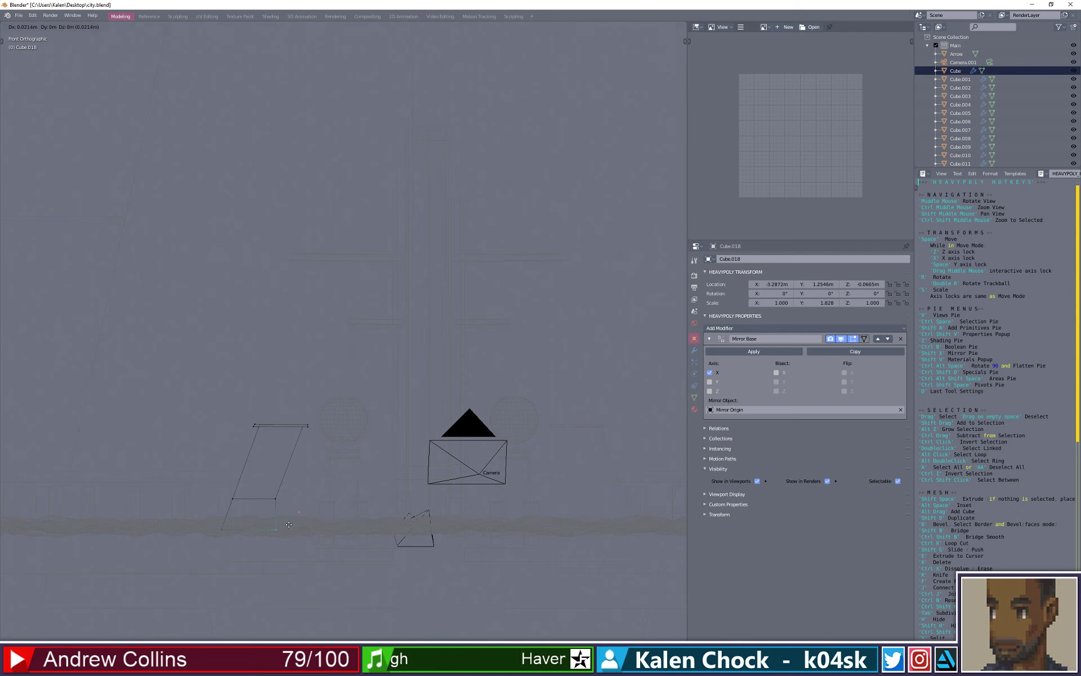
pyautogui.press('x')
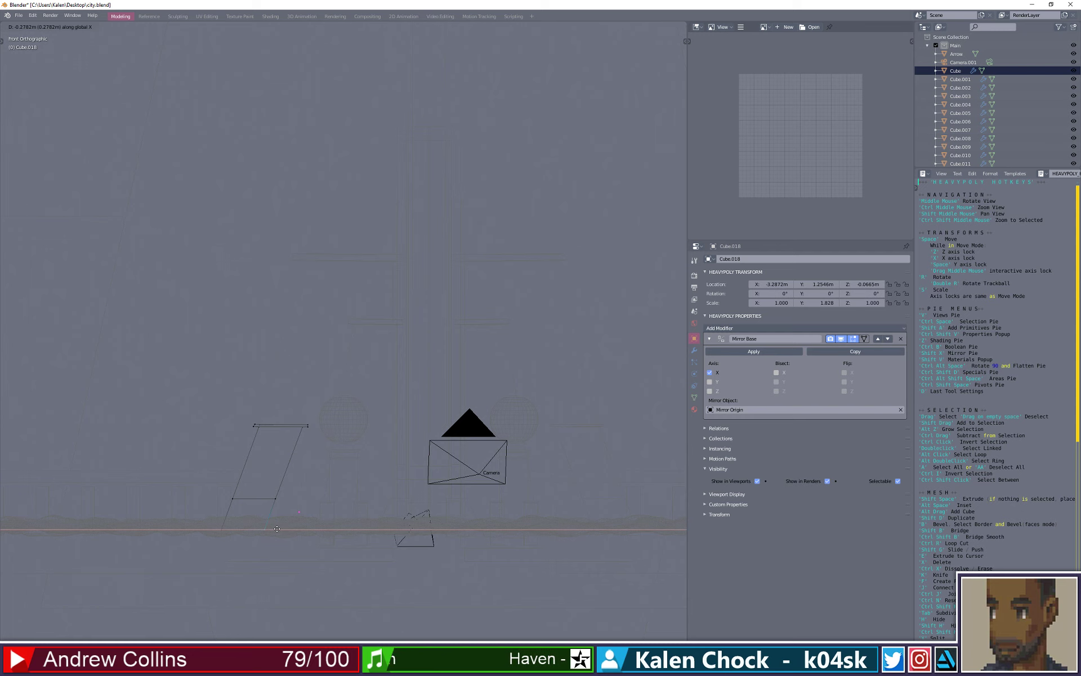
pyautogui.click(278, 529)
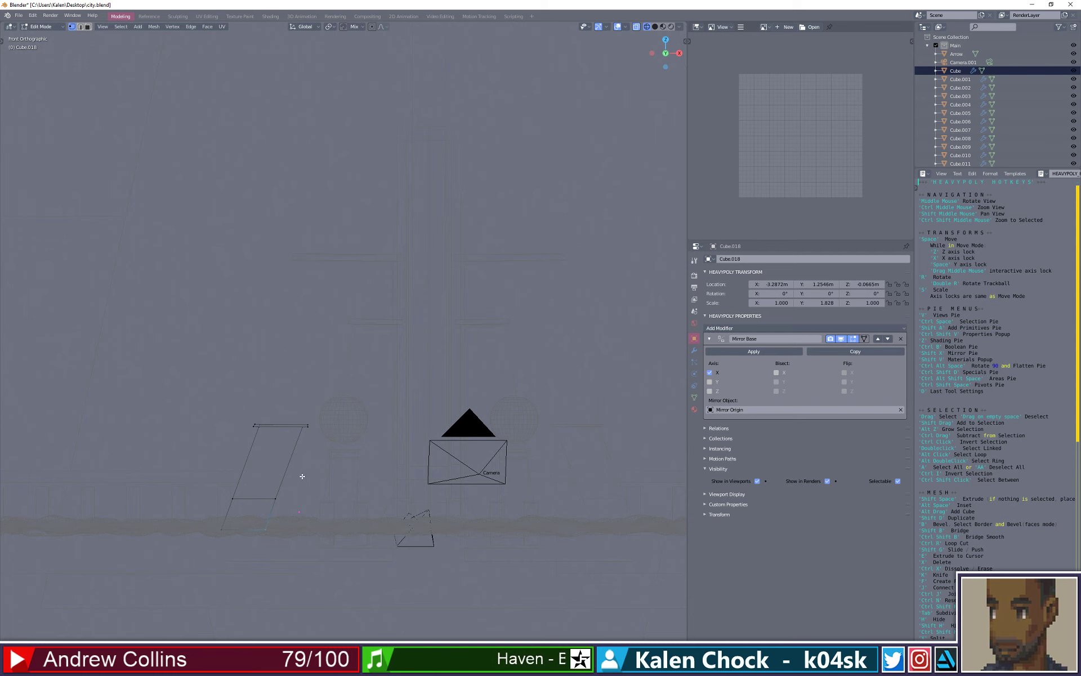
# - Raise the tower's top cap vertices about 3.42 m and shift them about 0.81 m toward the ramp
pyautogui.moveTo(319, 451); pyautogui.dragTo(242, 376)
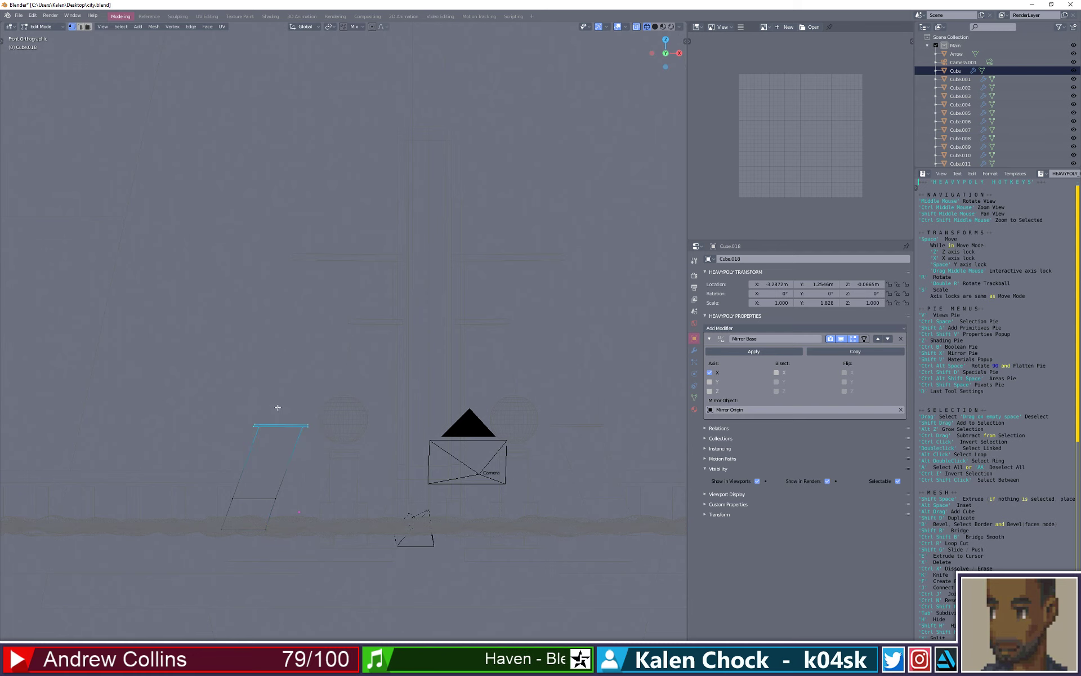
pyautogui.press('space')
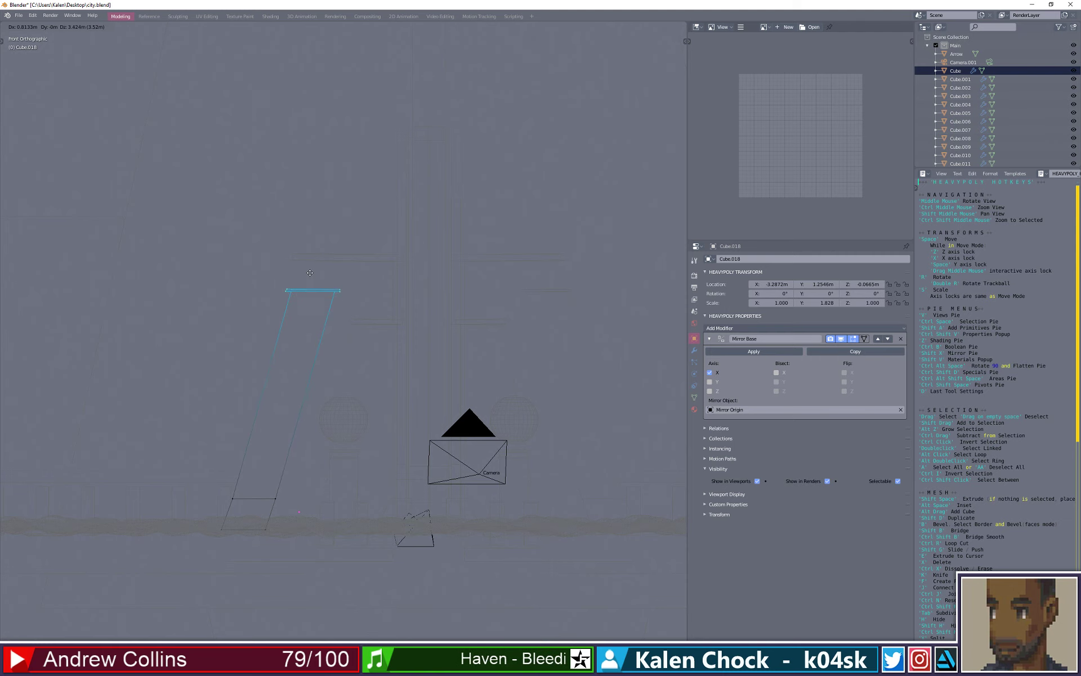
pyautogui.click(310, 272)
# - Select the tower's bottommost vertices and nudge them slightly
pyautogui.moveTo(290, 571); pyautogui.dragTo(207, 516)
pyautogui.press('space')
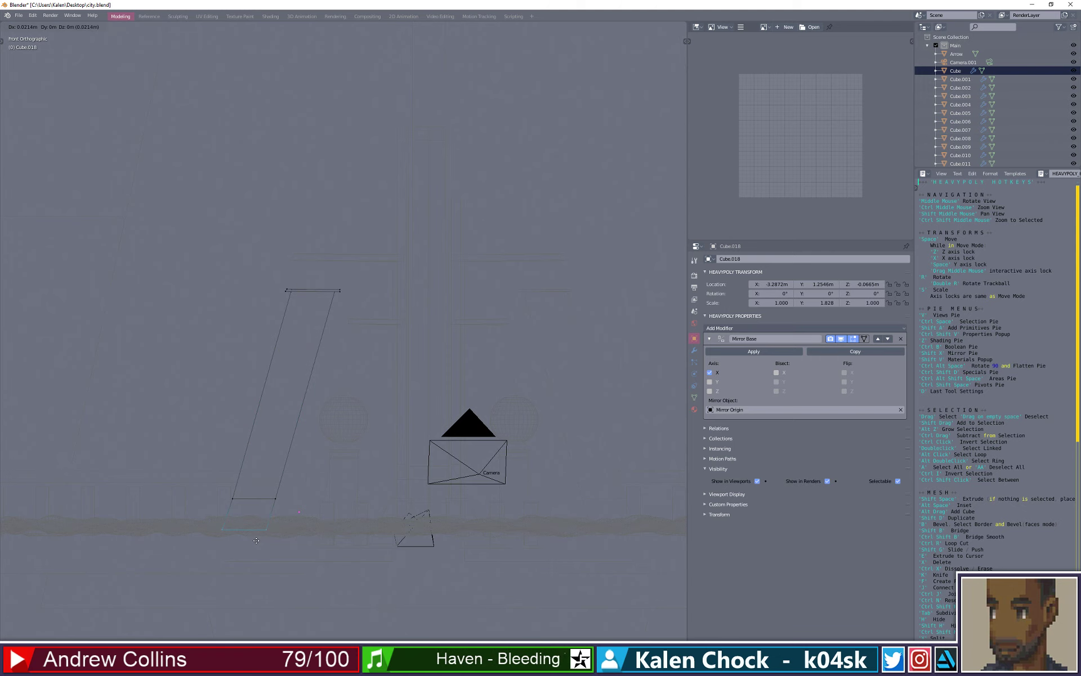
pyautogui.click(257, 543)
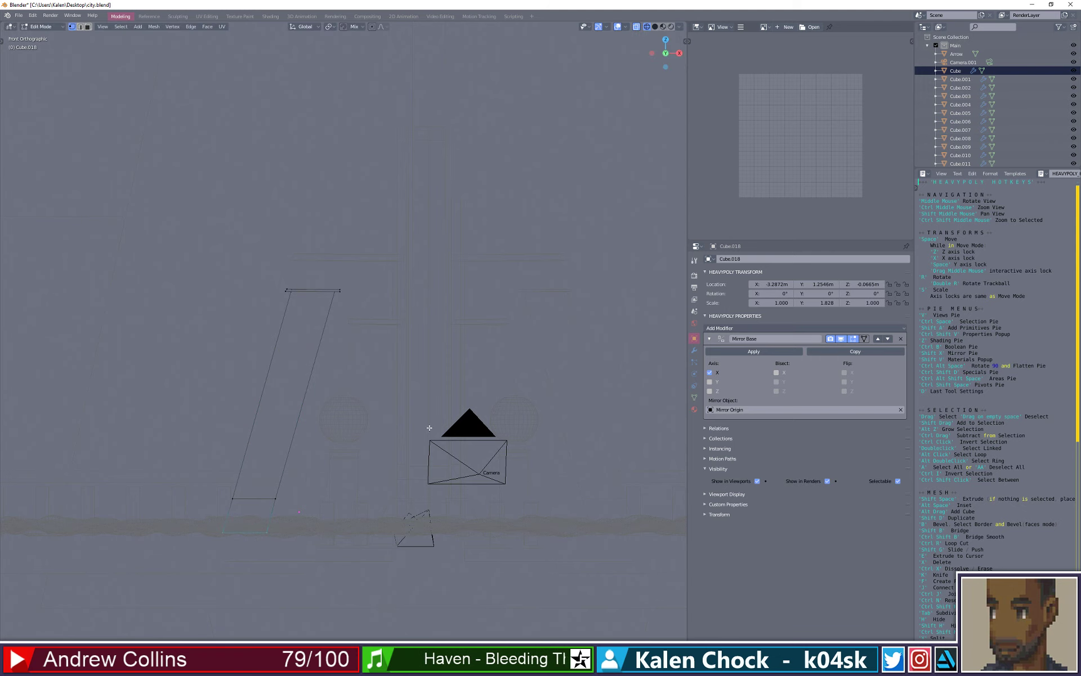
# - Return the viewport to Material shading in a perspective view of the leaning outer towers
pyautogui.moveTo(429, 428); pyautogui.dragTo(424, 442, button='middle')
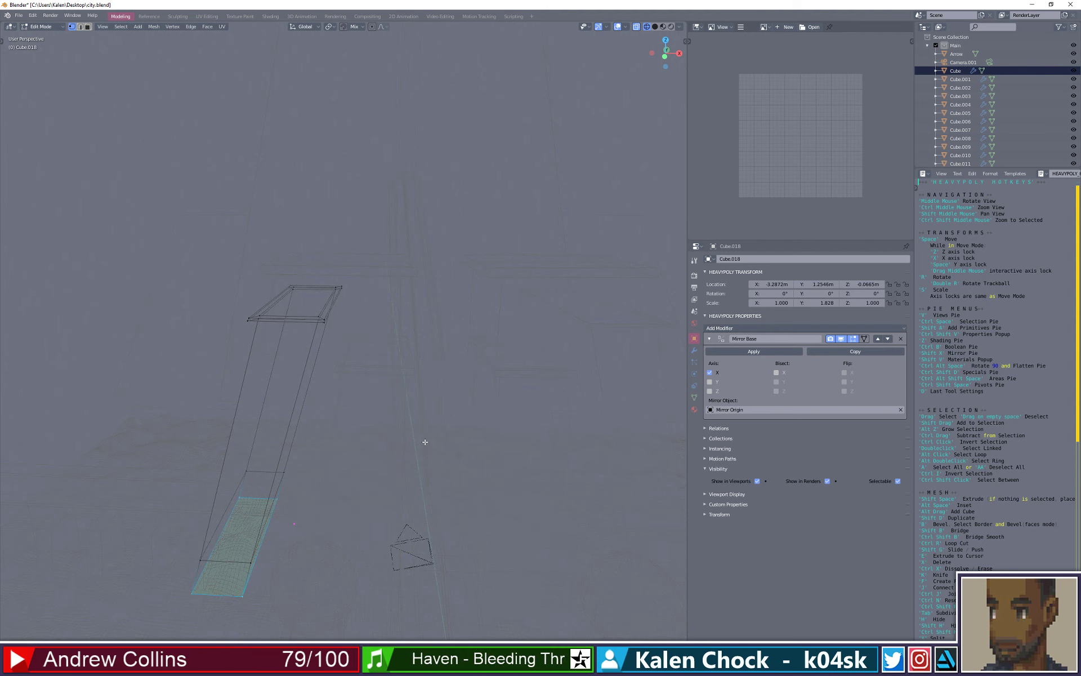
pyautogui.press('z')
pyautogui.click(404, 423)
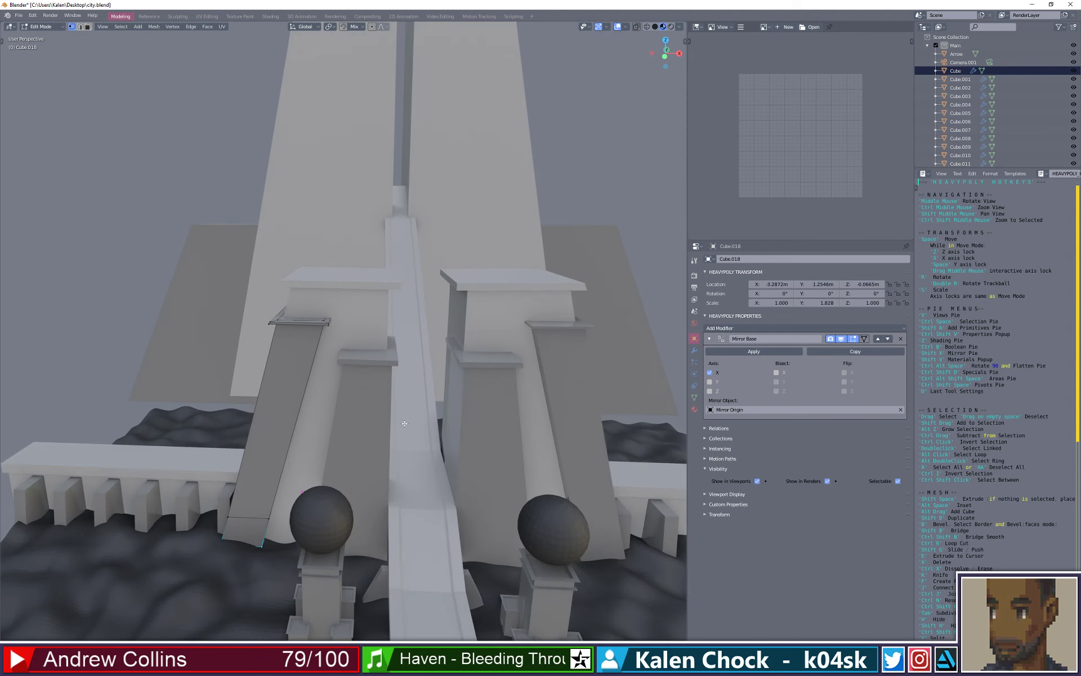
# - Return to Object Mode with the gate towers, bridge and rear towers all in view
pyautogui.moveTo(404, 423); pyautogui.dragTo(408, 404, button='middle')
pyautogui.scroll(2, 161, 349)
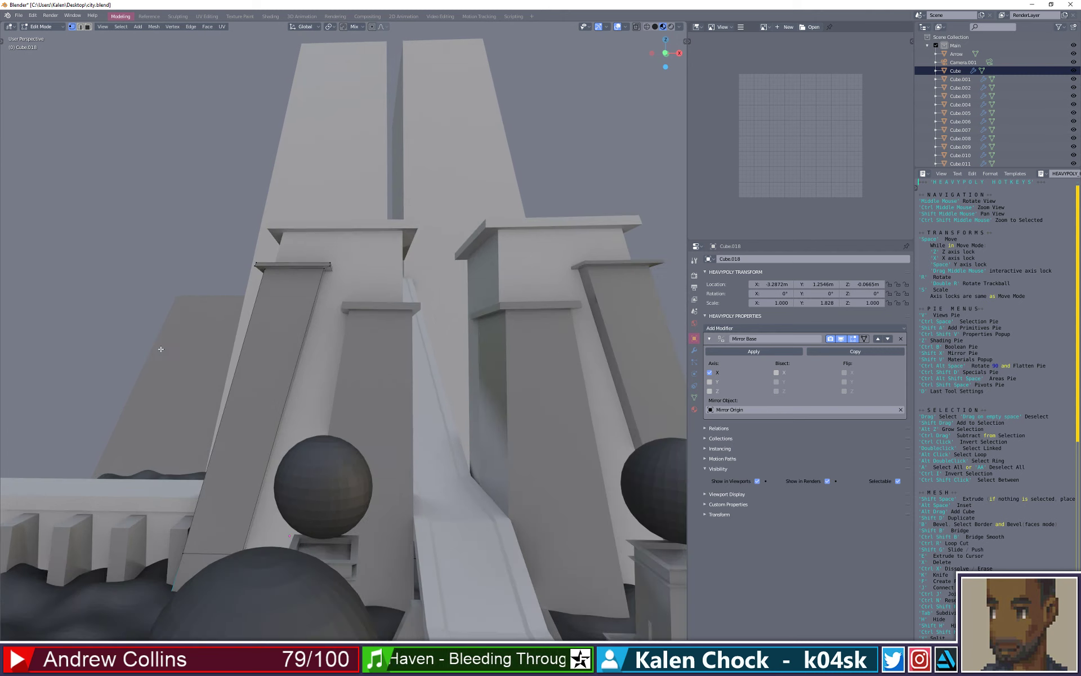
pyautogui.hotkey('ctrl', 'Tab')
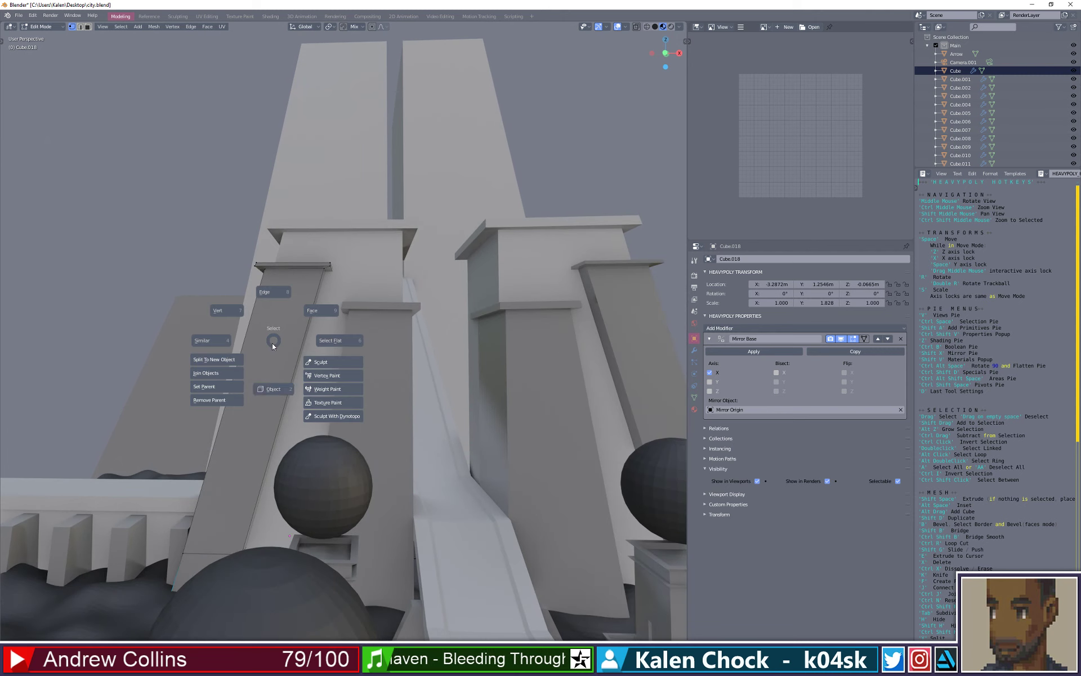
pyautogui.click(273, 389)
pyautogui.scroll(-2, 398, 411)
pyautogui.moveTo(398, 411)
pyautogui.mouseDown(button='middle')
pyautogui.moveTo(386, 417)
pyautogui.moveTo(405, 412)
pyautogui.mouseUp(button='middle')
pyautogui.scroll(3, 344, 421)
pyautogui.scroll(-2, 345, 426)
pyautogui.scroll(3, 403, 406)
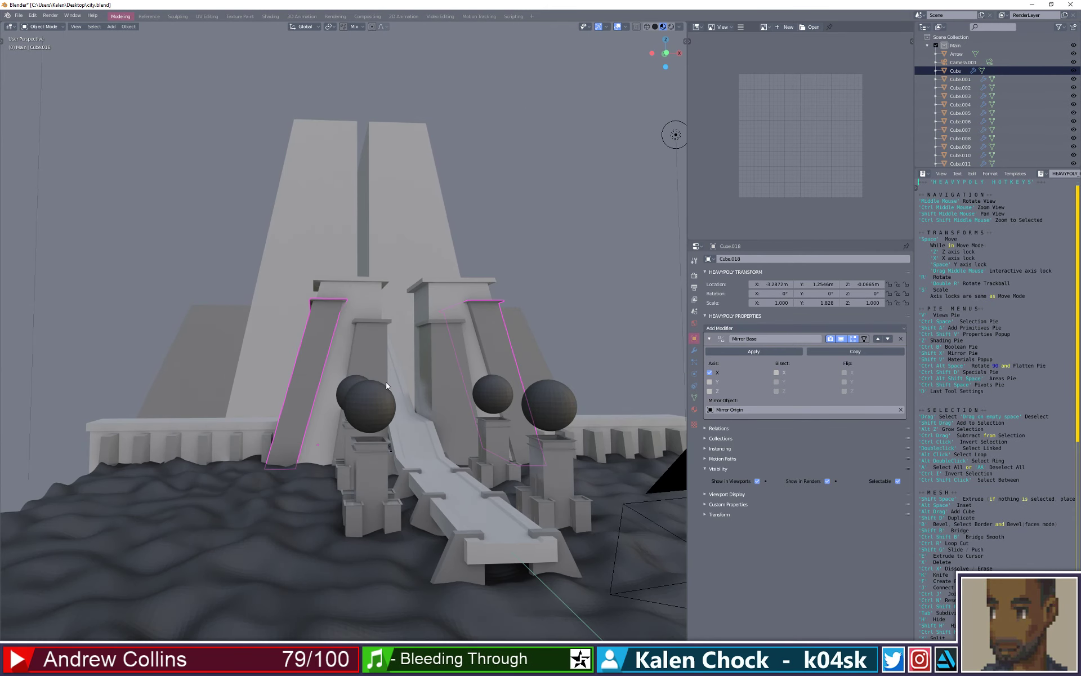
# - Open the innermost gate tower's mesh for vertex editing in a wireframe front view
pyautogui.click(377, 358)
pyautogui.hotkey('ctrl', 'space')
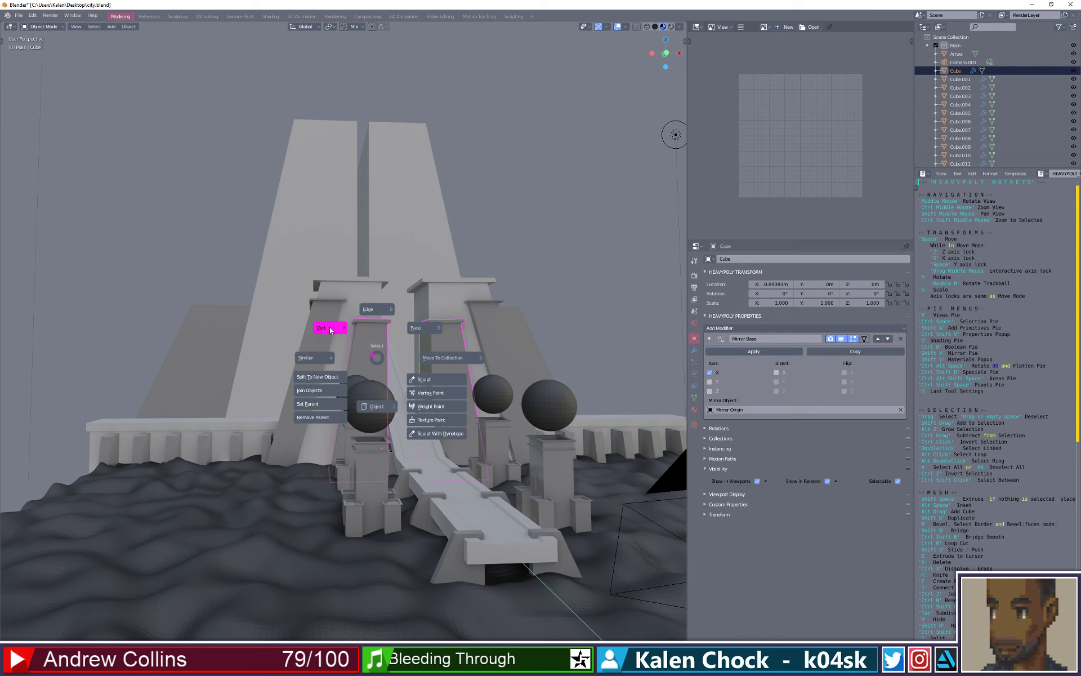
pyautogui.click(380, 401)
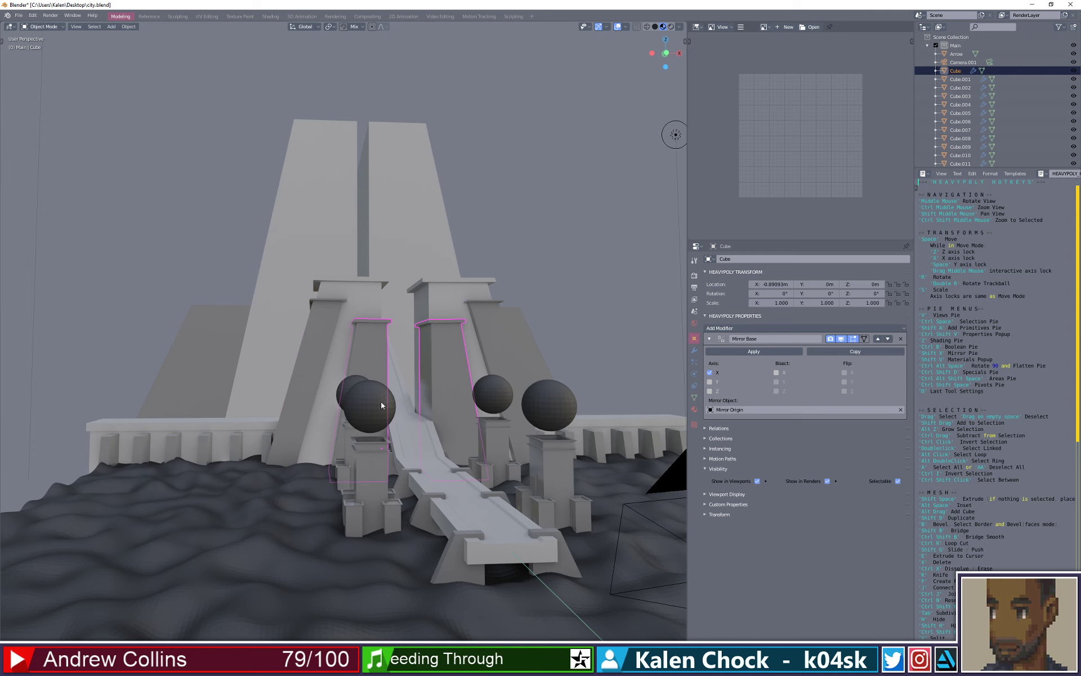
pyautogui.hotkey('ctrl', 'space')
pyautogui.click(347, 352)
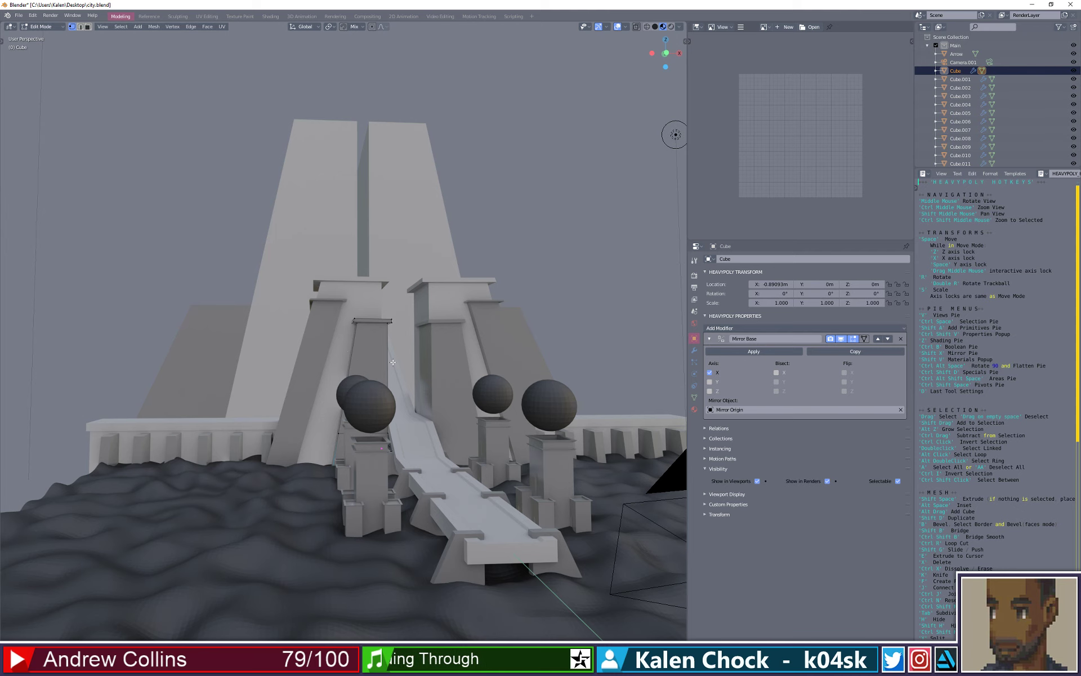
pyautogui.press('v')
pyautogui.click(430, 340)
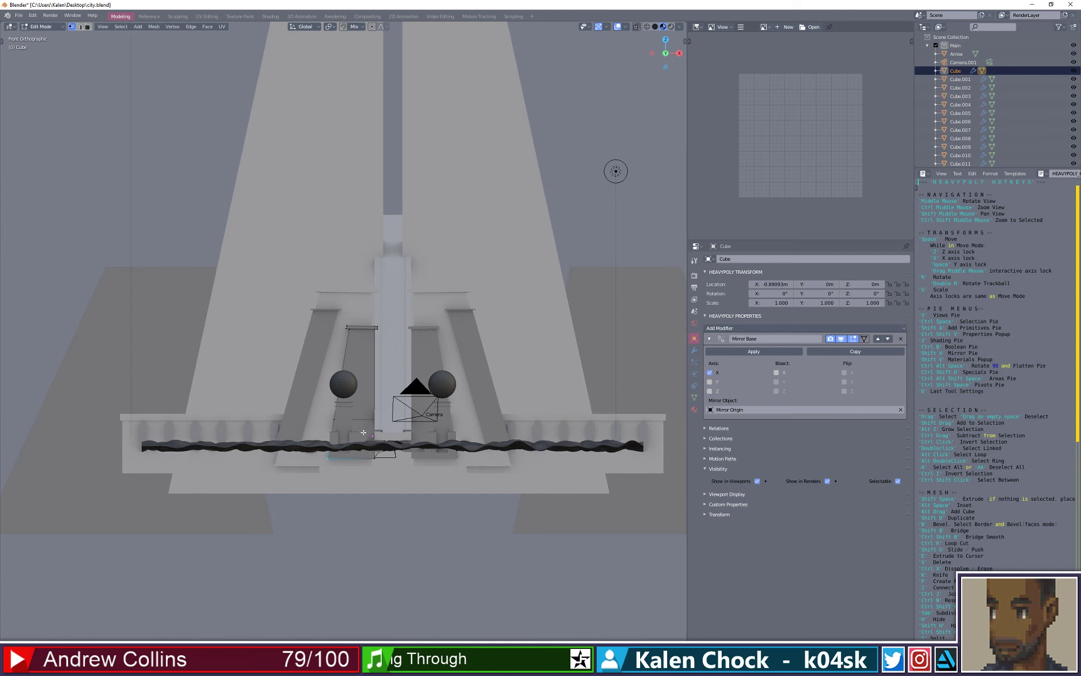
pyautogui.press('z')
pyautogui.click(352, 527)
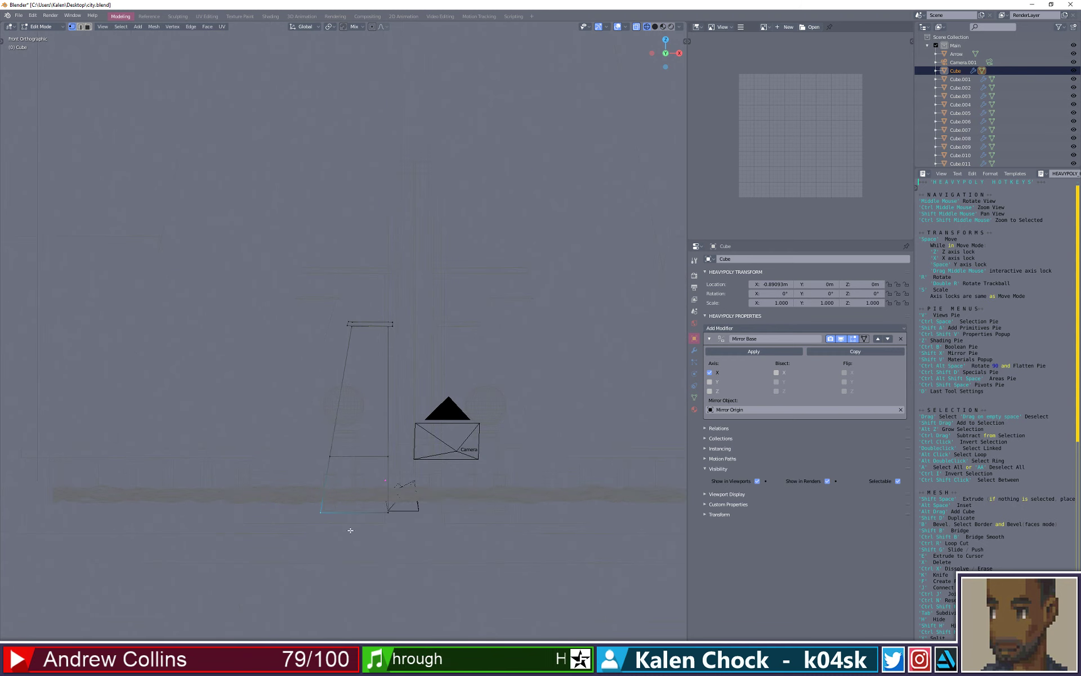
# - Move the two lower rows of outer vertices on the inner gate tower outward to widen its base
pyautogui.moveTo(349, 528); pyautogui.dragTo(308, 445)
pyautogui.moveTo(338, 553); pyautogui.dragTo(305, 433)
pyautogui.press('space')
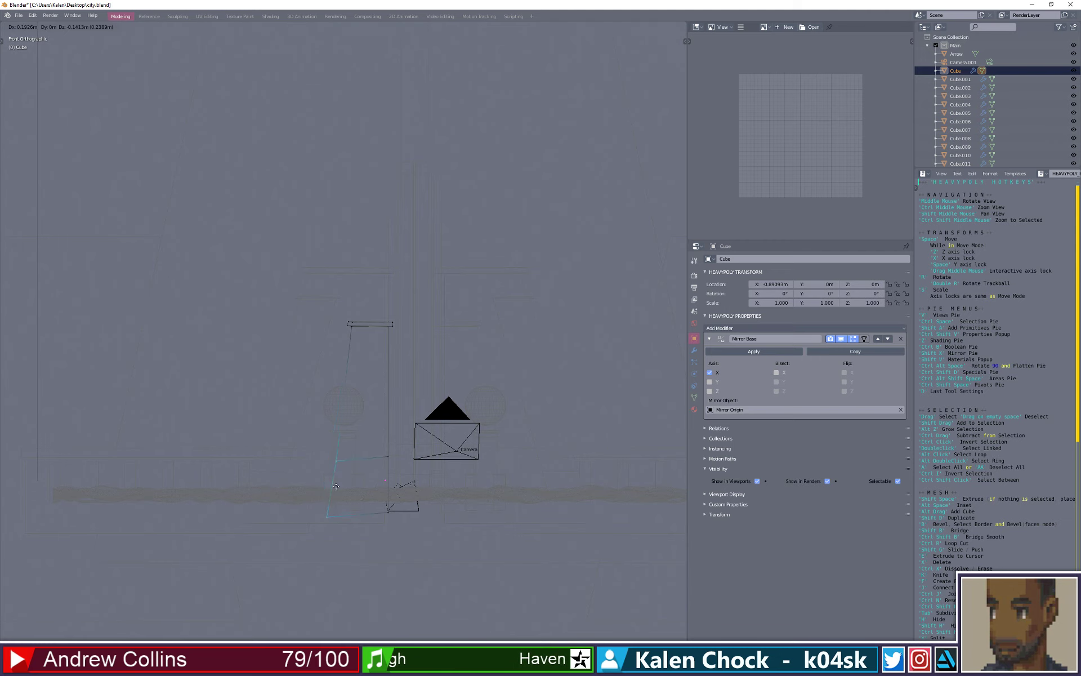
pyautogui.click(312, 480)
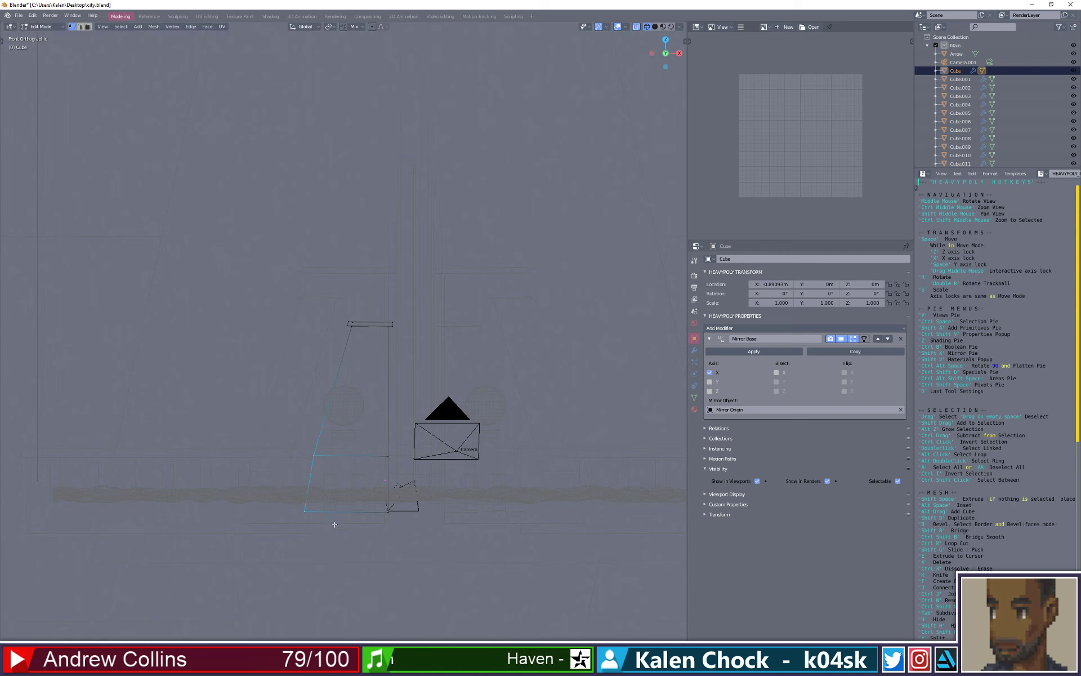
# - Move only the tower's bottommost outer vertices slightly further outward to continue the slanted edge
pyautogui.moveTo(331, 538); pyautogui.dragTo(294, 508)
pyautogui.press('space')
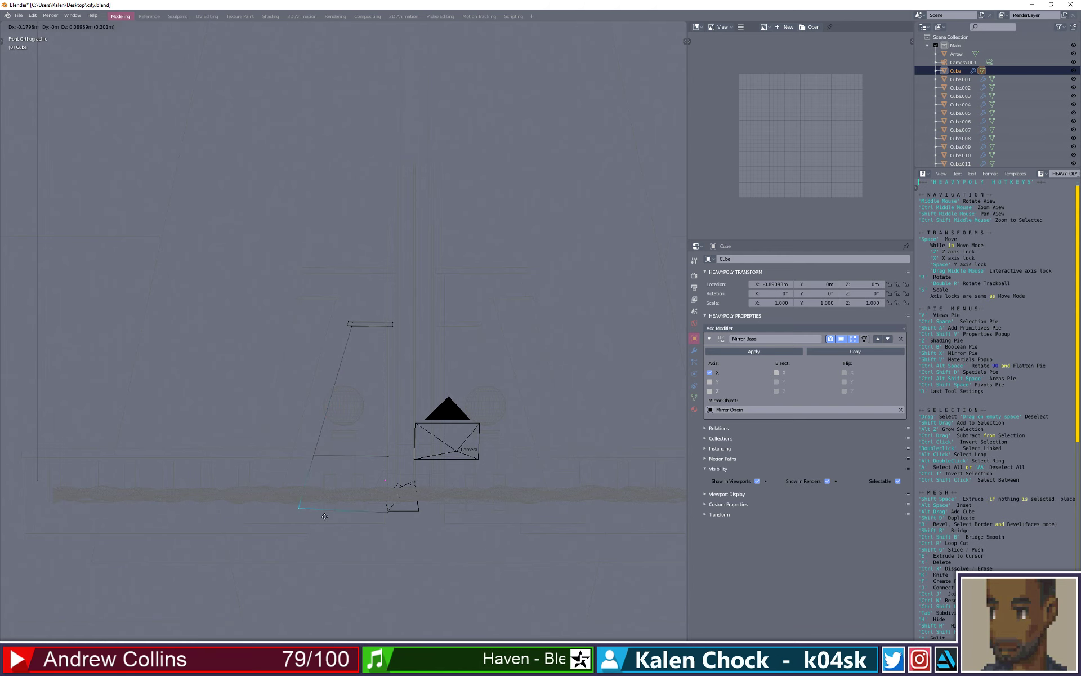
pyautogui.click(325, 519)
pyautogui.moveTo(413, 536); pyautogui.dragTo(429, 565)
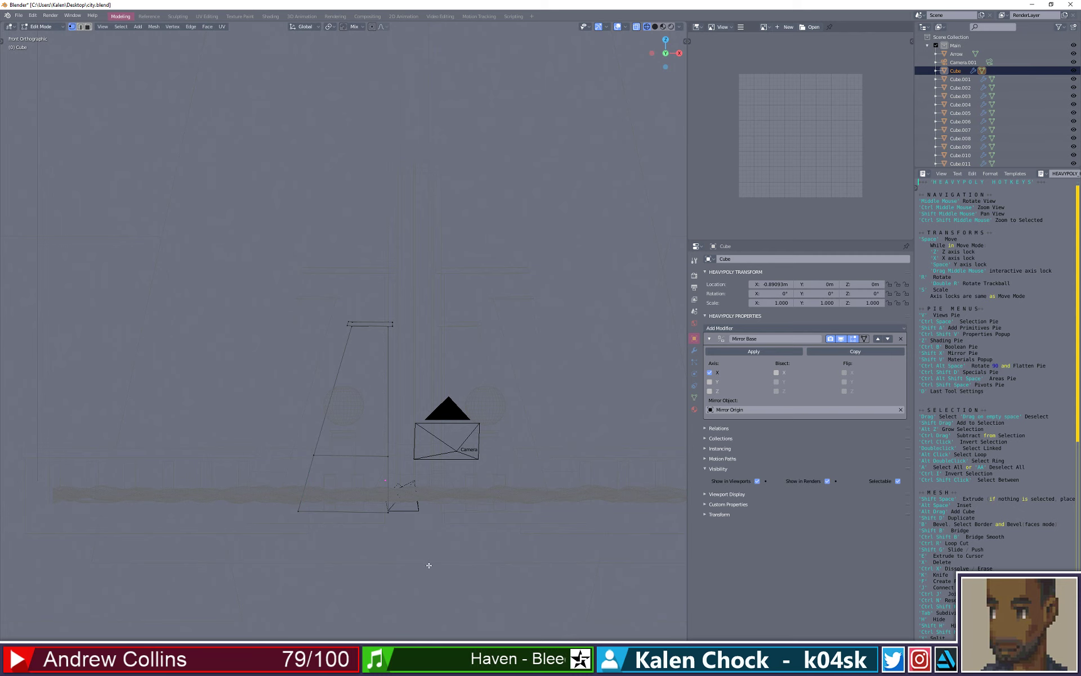
# - Flatten the tower's lower horizontal vertex row and its bottommost row with the Top flatten option
pyautogui.moveTo(405, 477); pyautogui.dragTo(301, 440)
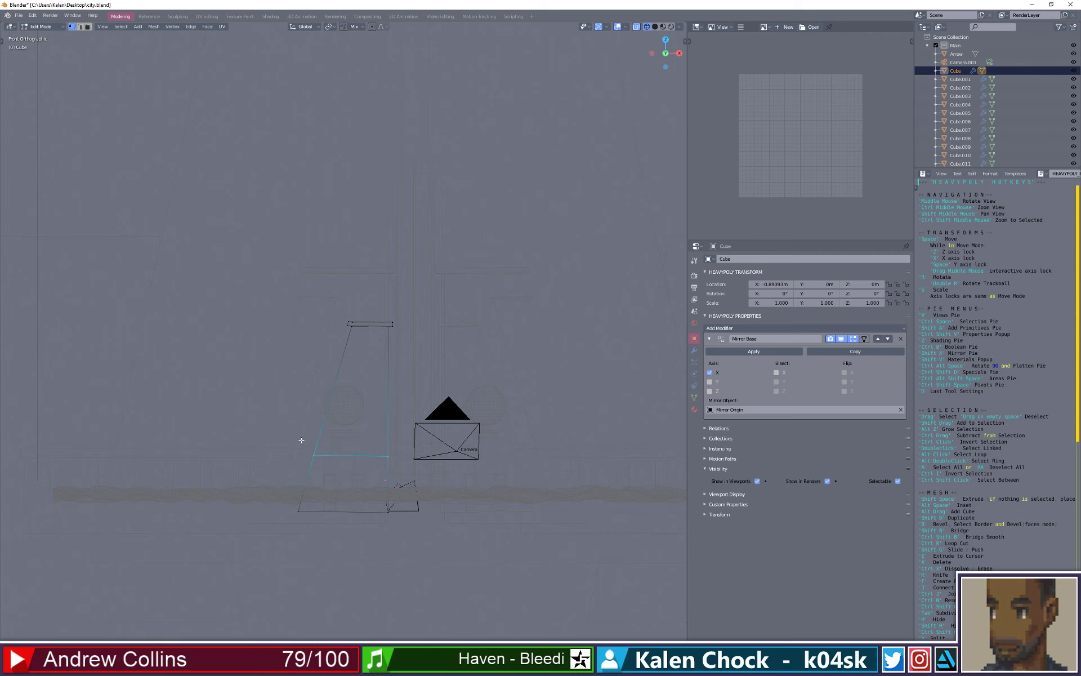
pyautogui.hotkey('ctrl', 'alt', 'space')
pyautogui.click(262, 471)
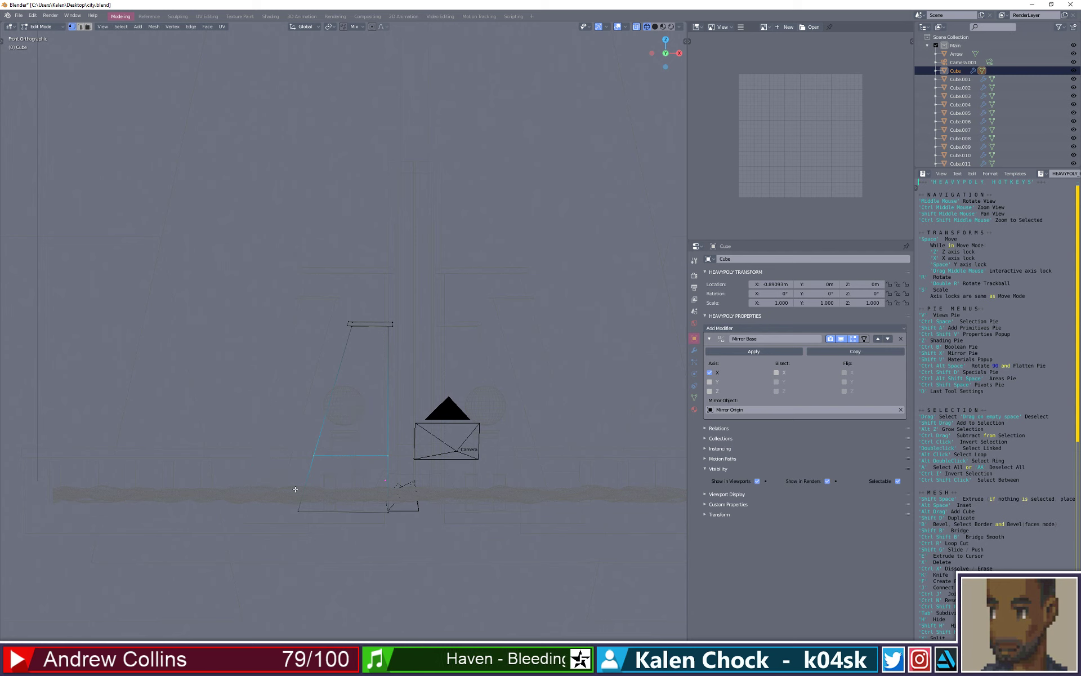
pyautogui.moveTo(416, 561); pyautogui.dragTo(284, 509)
pyautogui.hotkey('ctrl', 'alt', 'space')
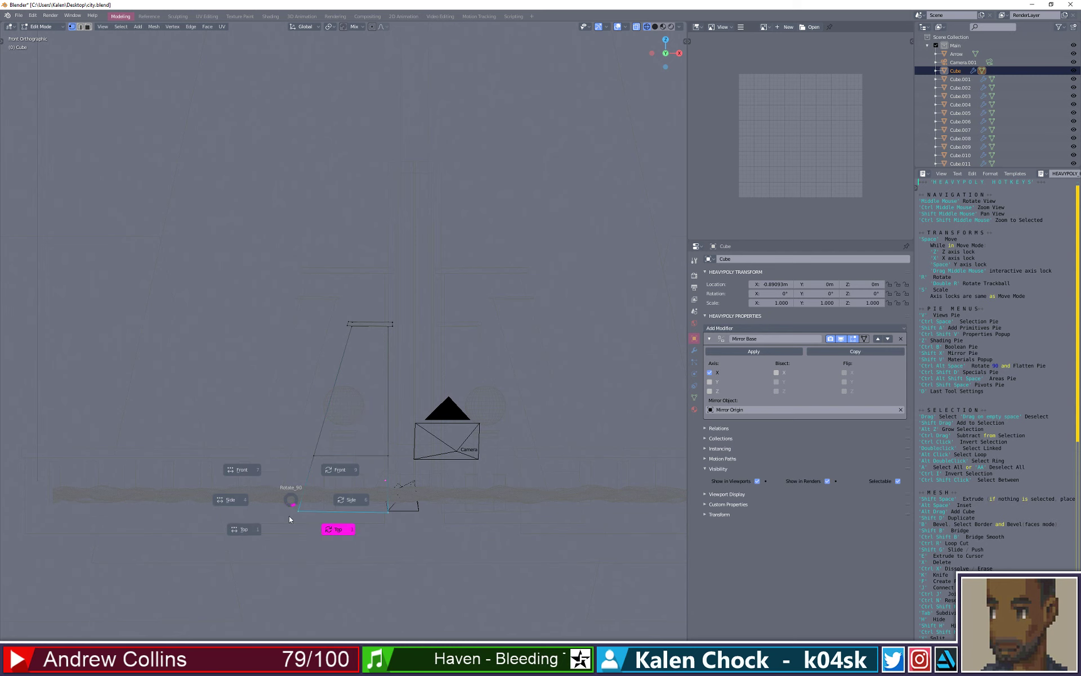
pyautogui.click(241, 535)
pyautogui.click(278, 547)
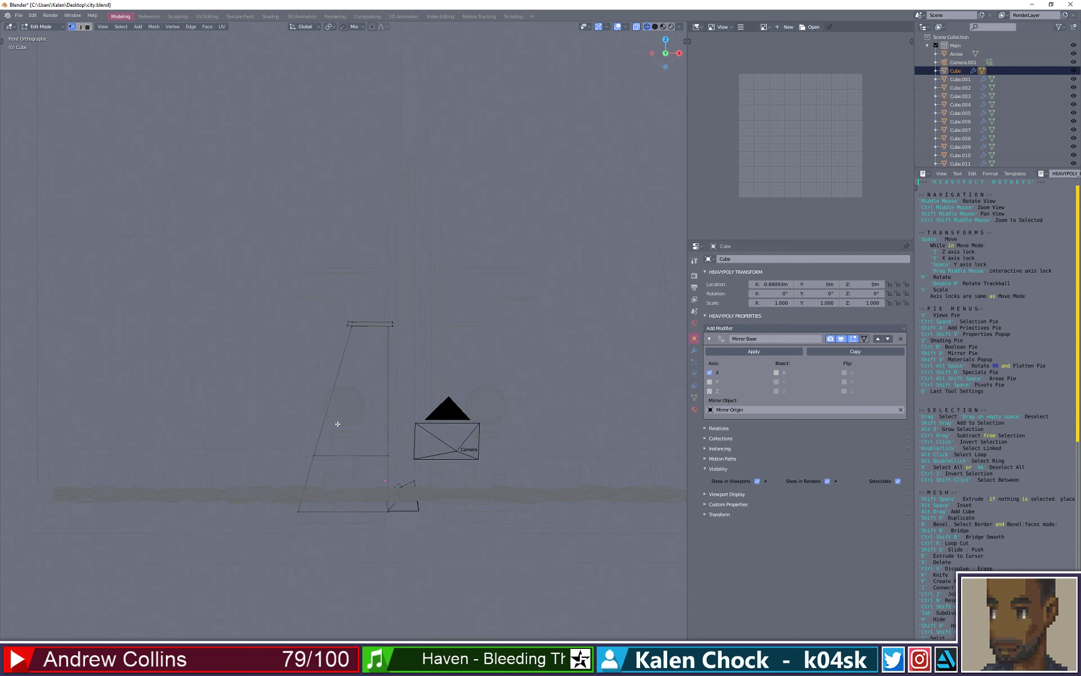
# - Nudge the outer vertices of the tower's lower horizontal row inward and flatten that row with the Top option
pyautogui.moveTo(333, 483); pyautogui.dragTo(304, 445)
pyautogui.press('space')
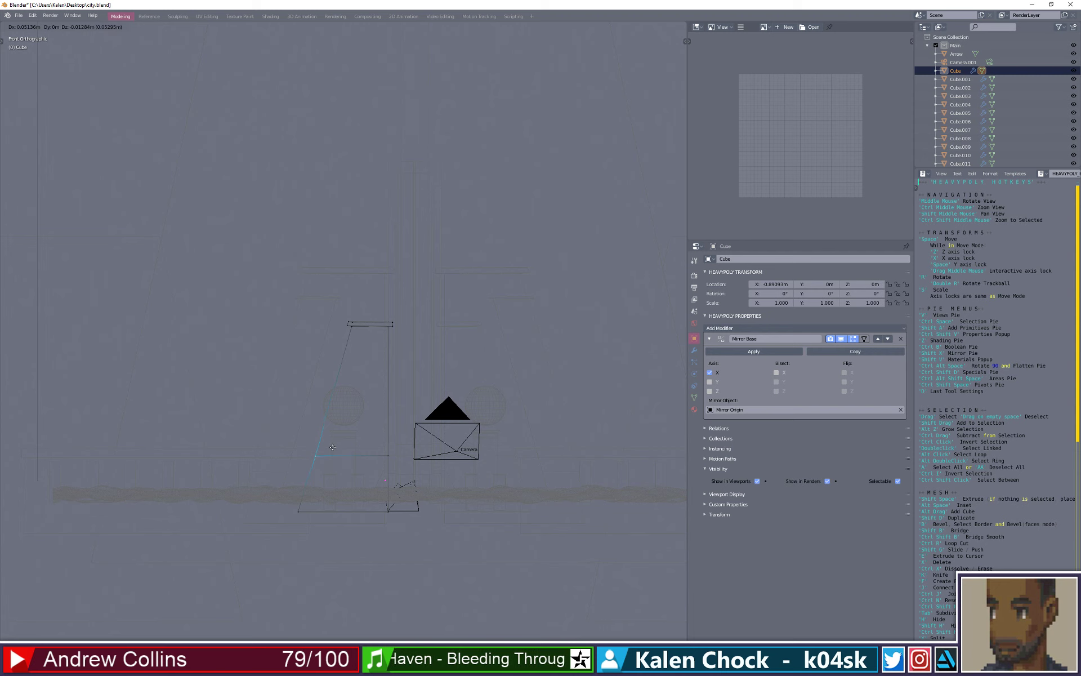
pyautogui.click(332, 448)
pyautogui.moveTo(407, 472); pyautogui.dragTo(307, 441)
pyautogui.hotkey('ctrl', 'alt', 'space')
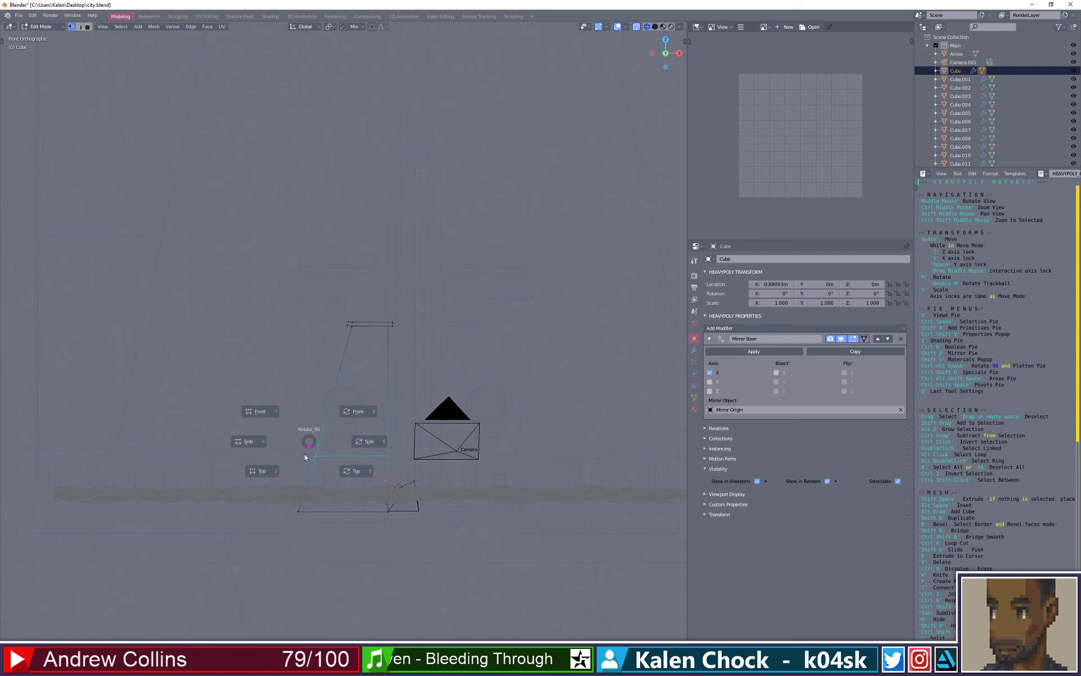
pyautogui.click(275, 474)
# - Nudge the tower's bottommost outer vertices slightly inward to line up with the slanted edge above
pyautogui.moveTo(409, 531); pyautogui.dragTo(285, 497)
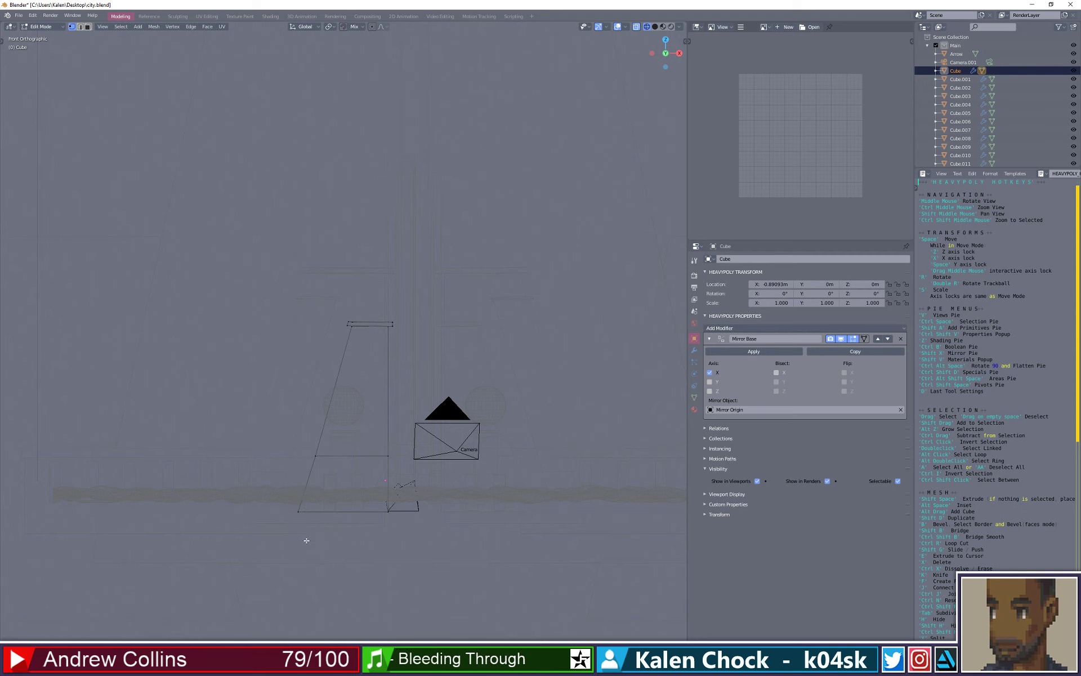
pyautogui.press('space')
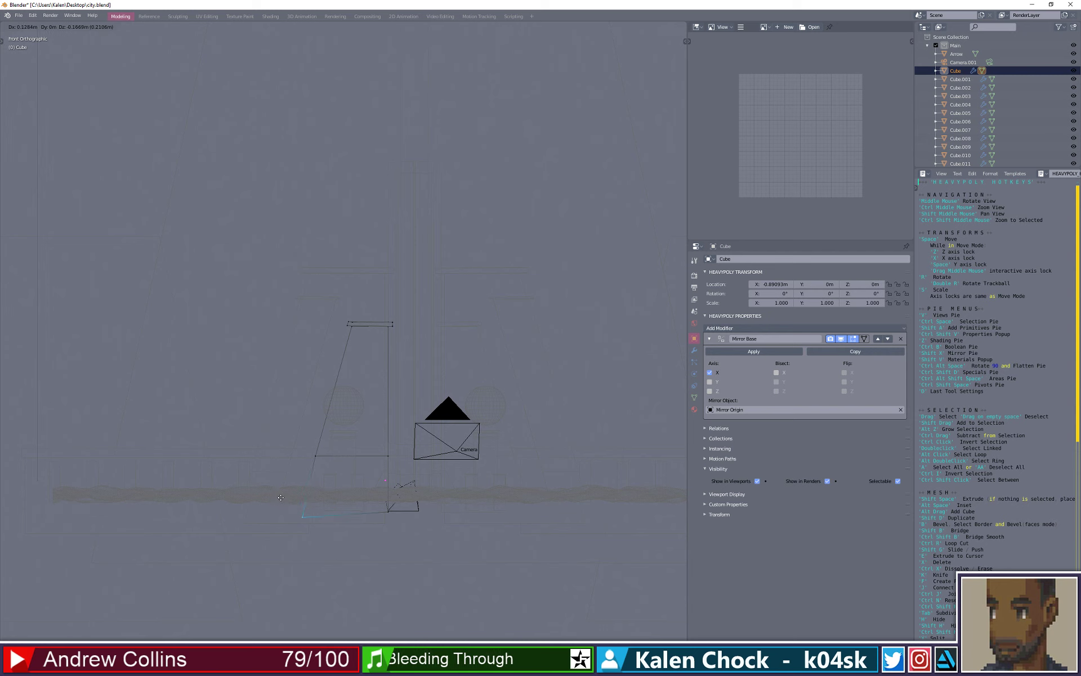
pyautogui.click(278, 491)
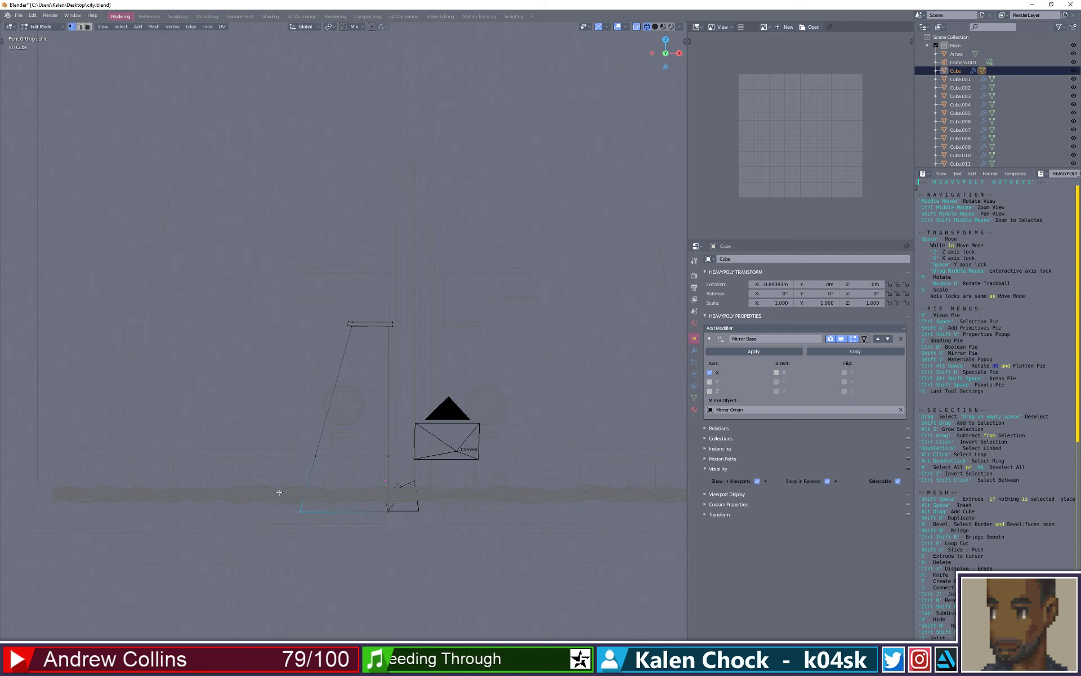
pyautogui.scroll(-1, 447, 501)
pyautogui.scroll(1, 447, 501)
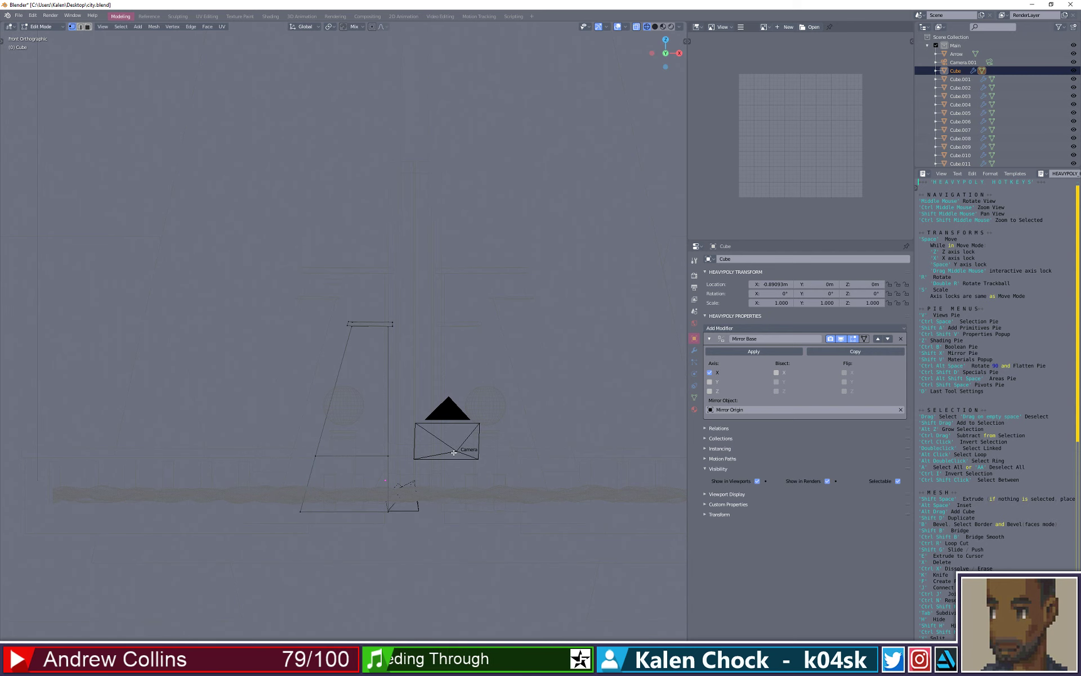
# - Return to Object Mode with Material shading in a perspective view and clear the selection
pyautogui.moveTo(421, 413); pyautogui.dragTo(412, 411, button='middle')
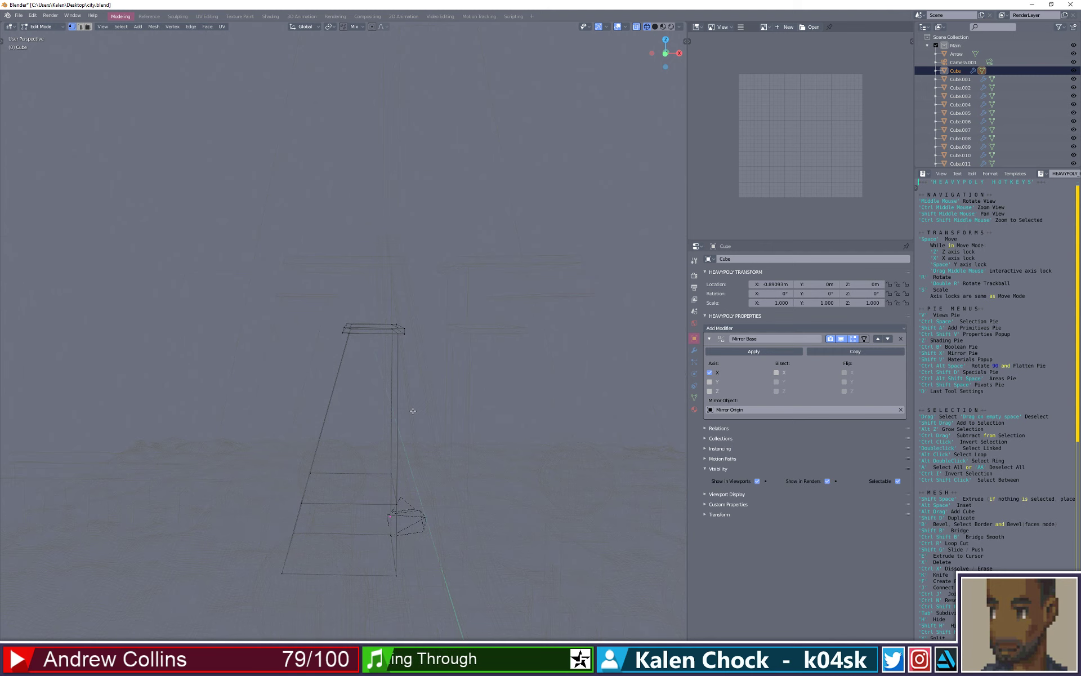
pyautogui.hotkey('ctrl', 'space')
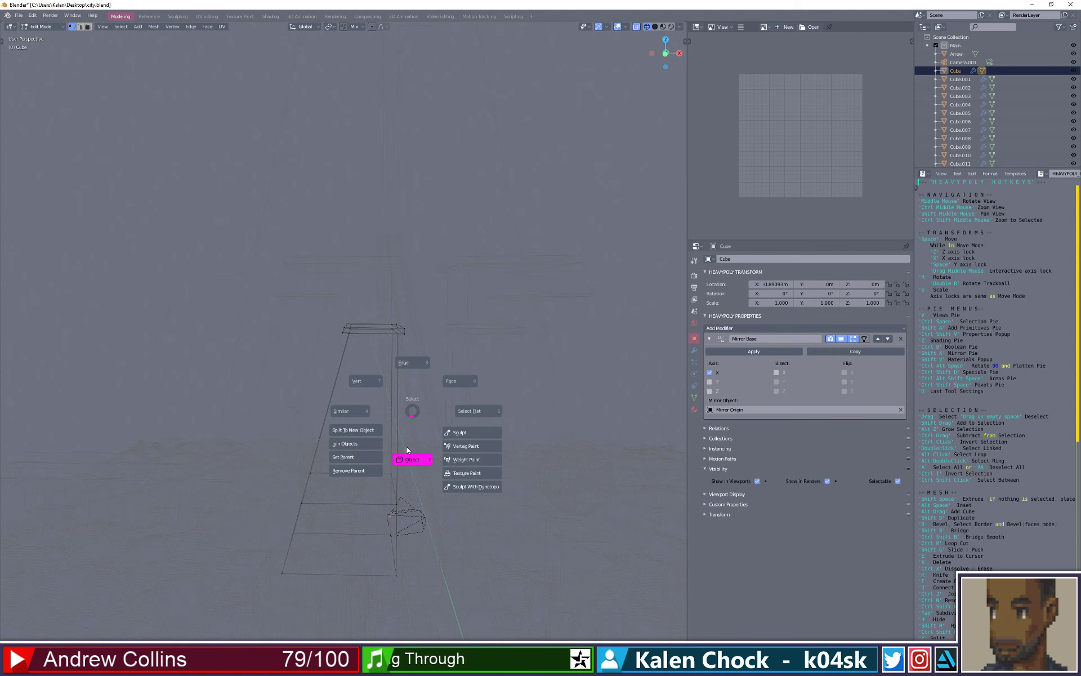
pyautogui.click(406, 450)
pyautogui.press('z')
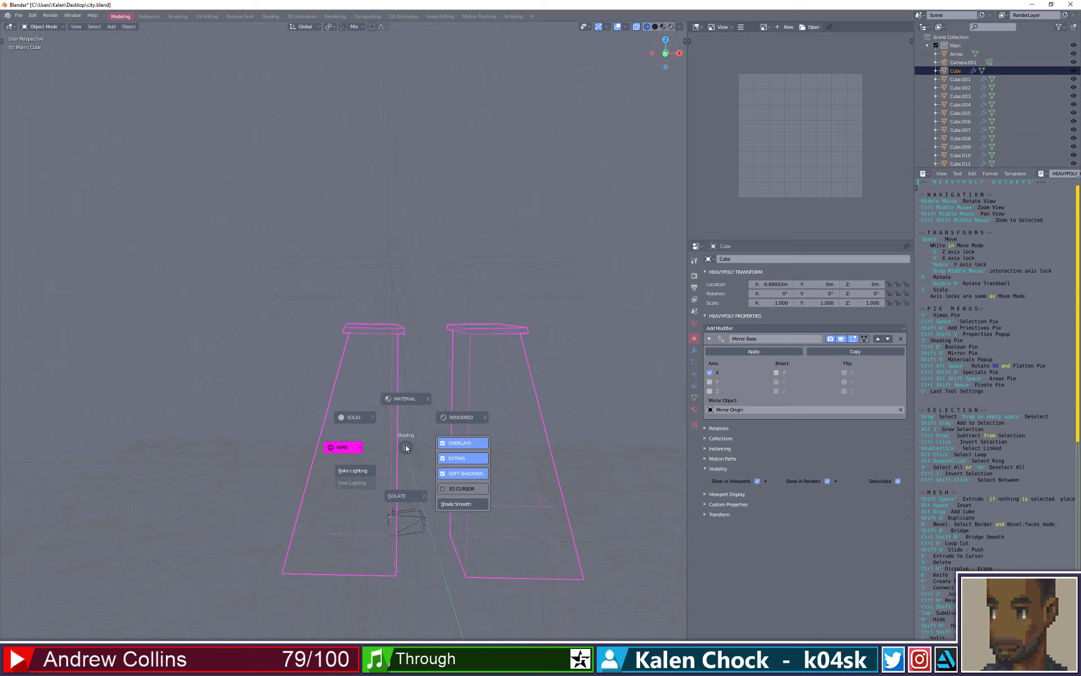
pyautogui.click(403, 409)
pyautogui.click(544, 236)
pyautogui.moveTo(545, 289); pyautogui.dragTo(508, 254, button='middle')
# - Duplicate the low mirrored blocks beside the tall rear tower and move the copy about 5.39 m toward the gate along Y
pyautogui.click(474, 215)
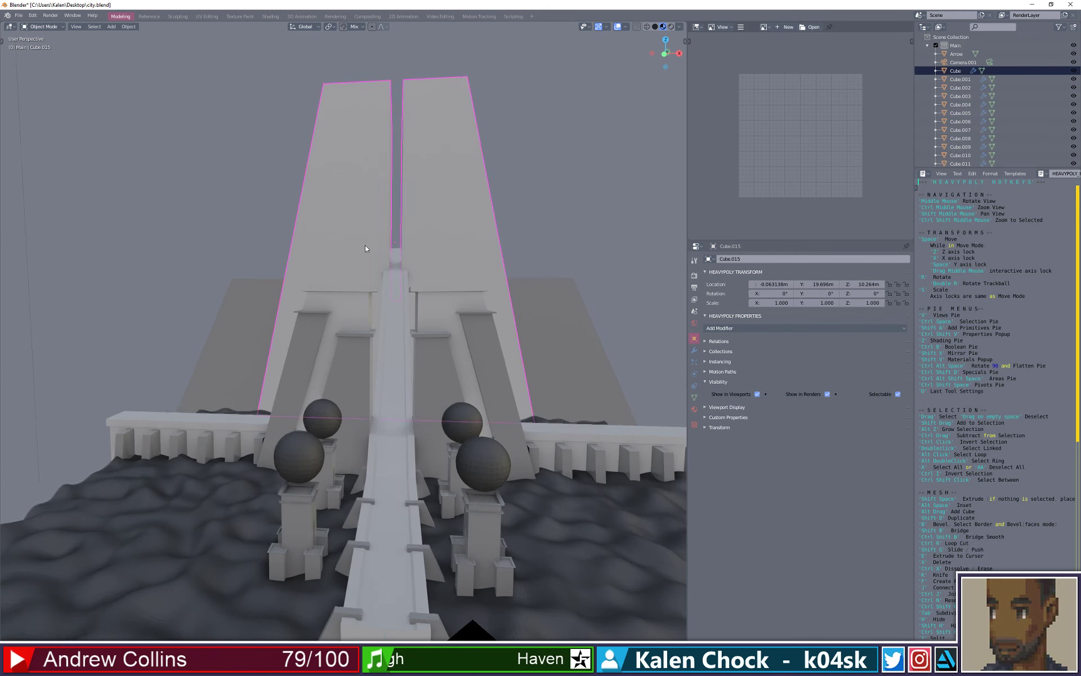
pyautogui.moveTo(365, 245)
pyautogui.mouseDown(button='middle')
pyautogui.moveTo(393, 262)
pyautogui.moveTo(374, 244)
pyautogui.mouseUp(button='middle')
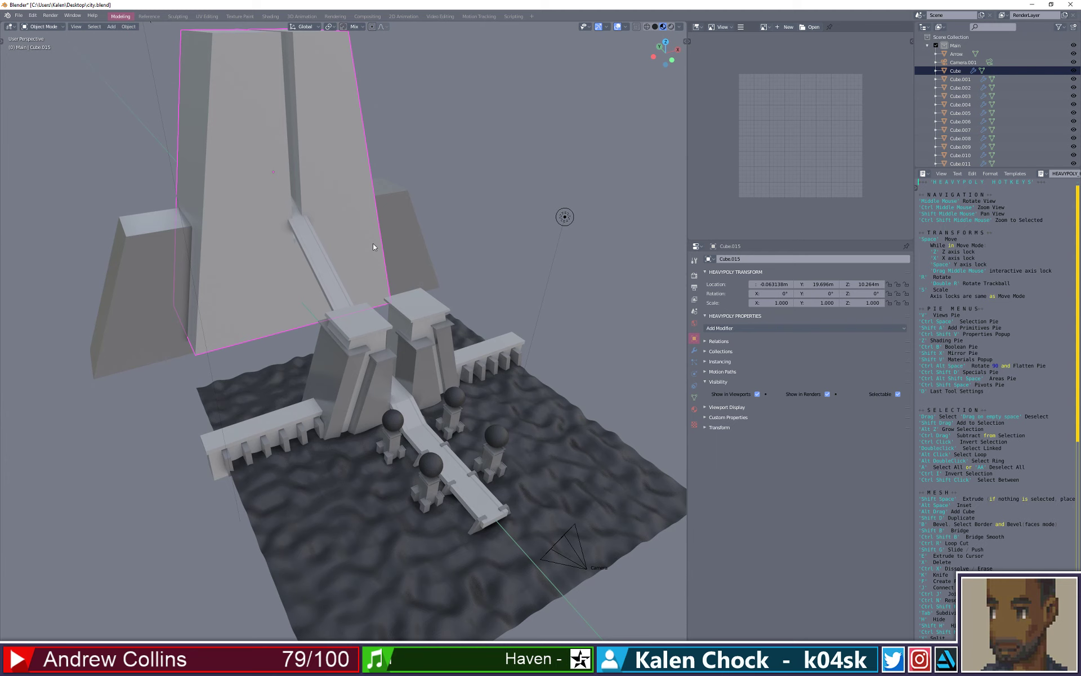
pyautogui.scroll(-1, 341, 228)
pyautogui.scroll(1, 340, 228)
pyautogui.click(154, 277)
pyautogui.moveTo(154, 277); pyautogui.dragTo(192, 292, button='middle')
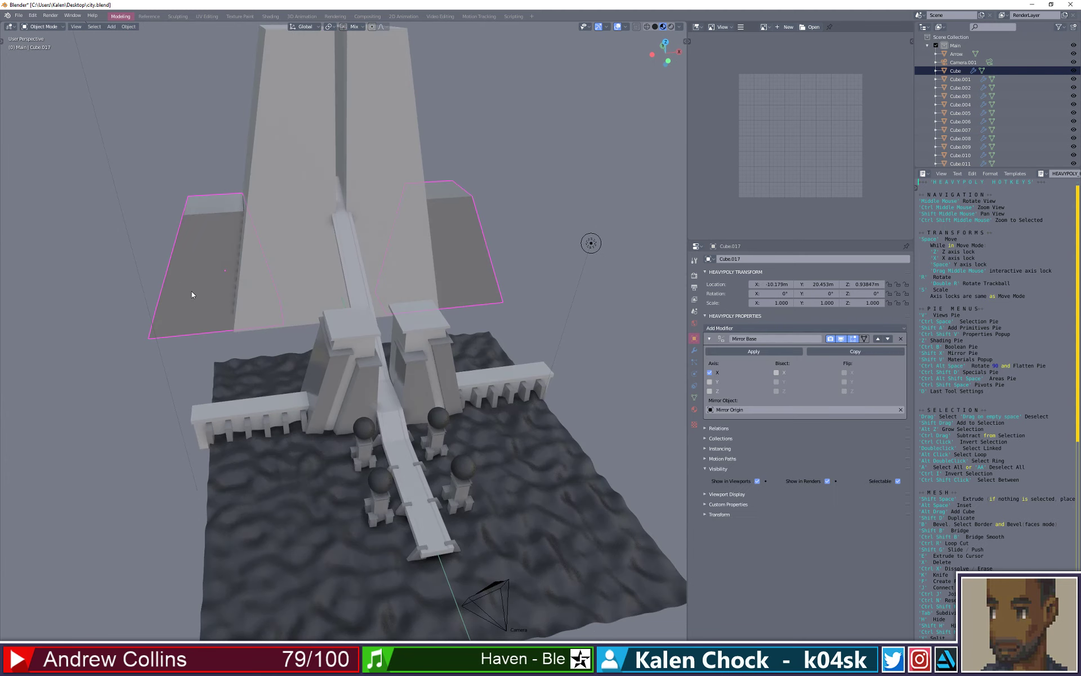
pyautogui.hotkey('shift', 'd')
pyautogui.press('space')
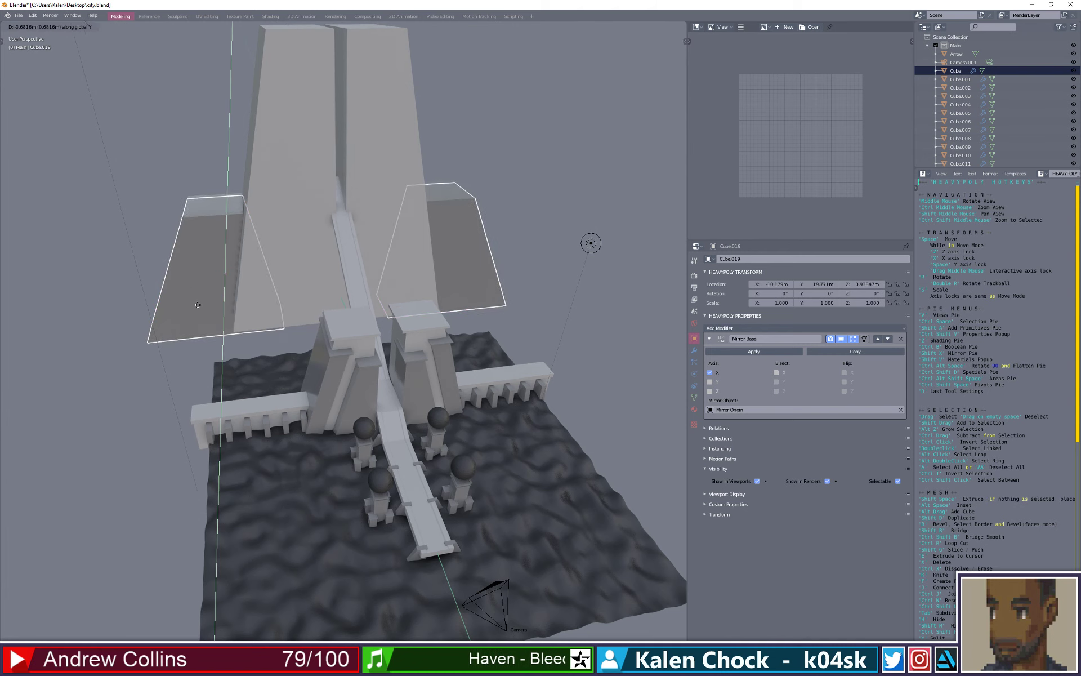
pyautogui.click(204, 320)
# - Move the duplicated block about 5.3 m inward along X, placing it behind the gate towers
pyautogui.press('space')
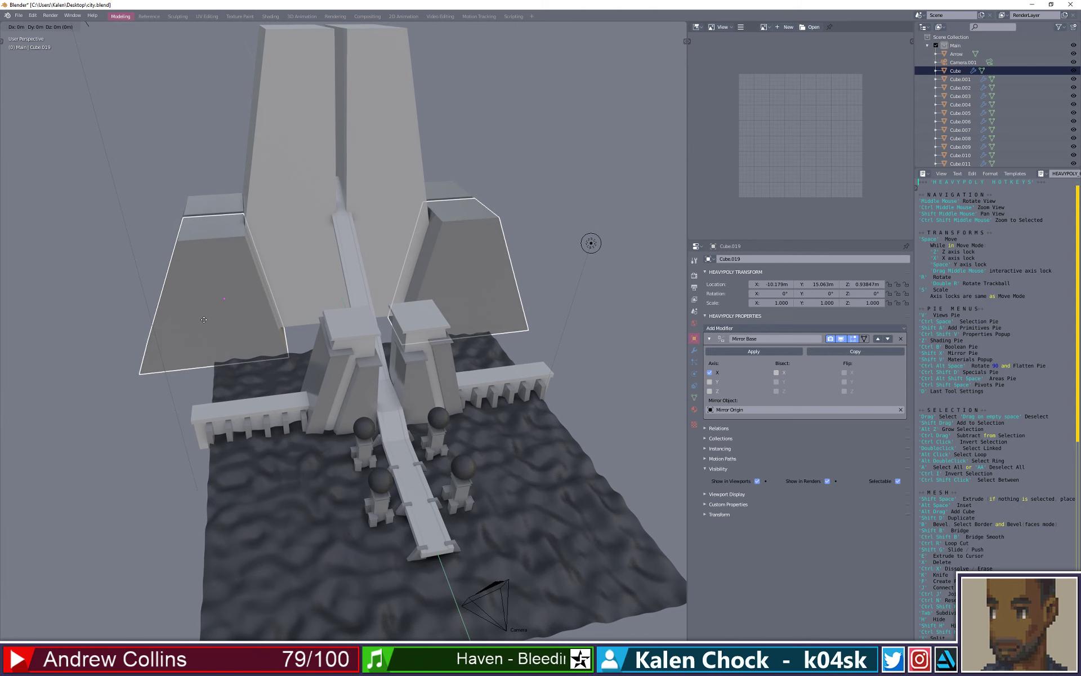
pyautogui.press('x')
pyautogui.click(266, 319)
# - Scale the duplicated block along Z by about 2.577 to make a pair of tall towers
pyautogui.press('space')
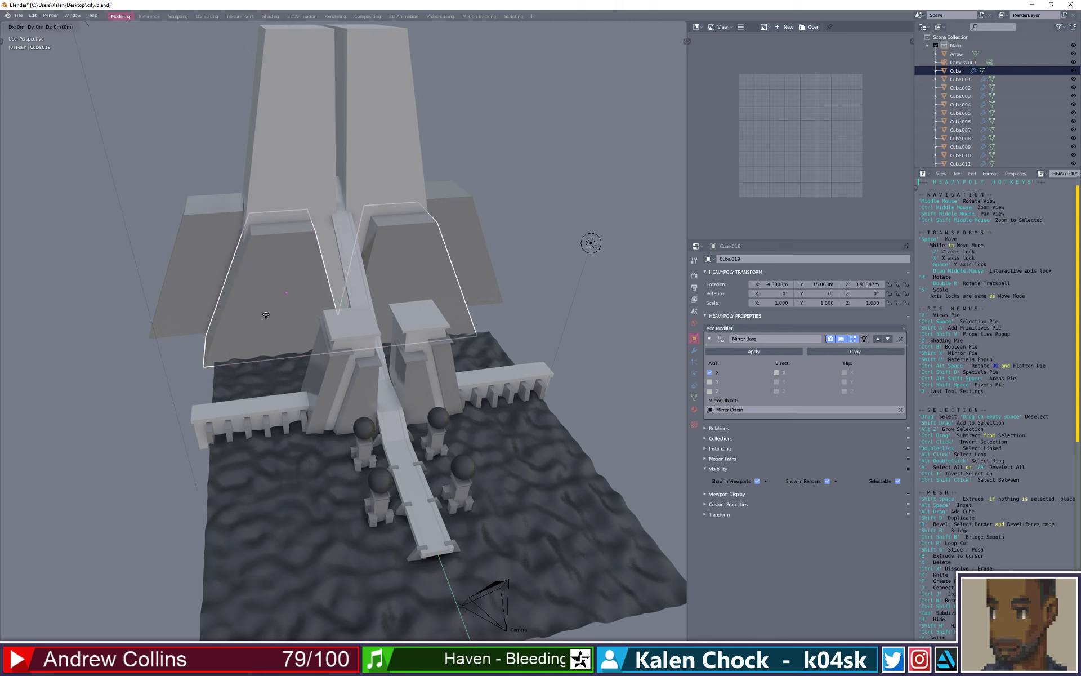
pyautogui.press('s')
pyautogui.press('z')
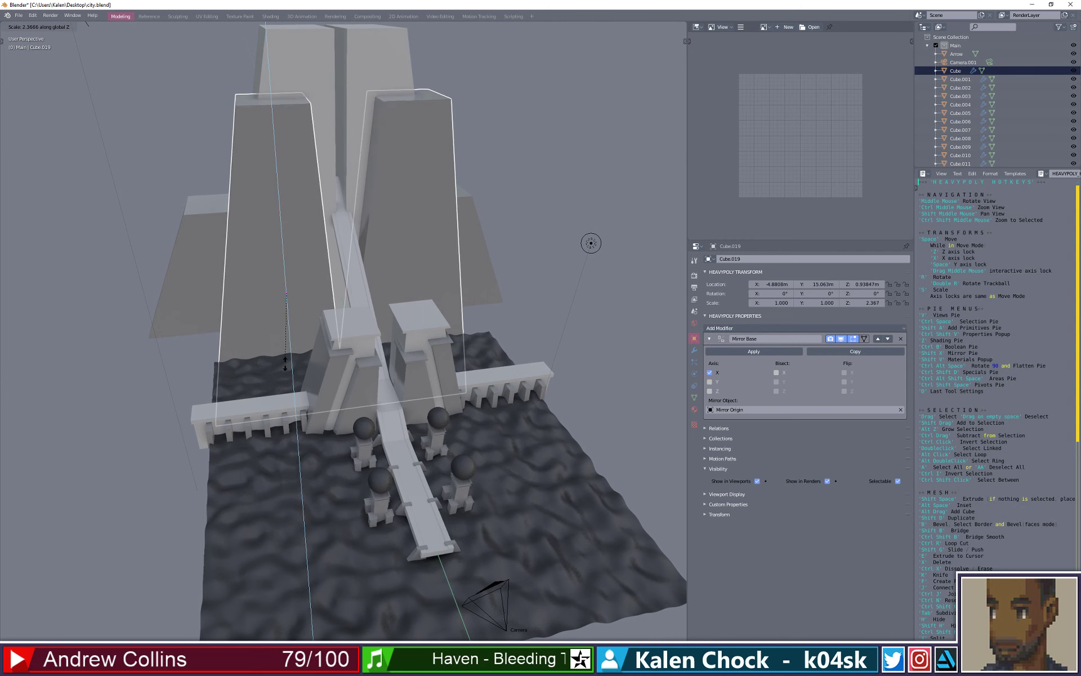
pyautogui.click(285, 370)
pyautogui.moveTo(285, 370)
pyautogui.mouseDown(button='middle')
pyautogui.moveTo(339, 312)
pyautogui.moveTo(325, 300)
pyautogui.moveTo(345, 288)
pyautogui.moveTo(412, 316)
pyautogui.moveTo(368, 407)
pyautogui.moveTo(309, 377)
pyautogui.moveTo(282, 396)
pyautogui.moveTo(283, 386)
pyautogui.mouseUp(button='middle')
# - Raise the new tall mirrored towers about 1.15 m along Z in the front view
pyautogui.press('v')
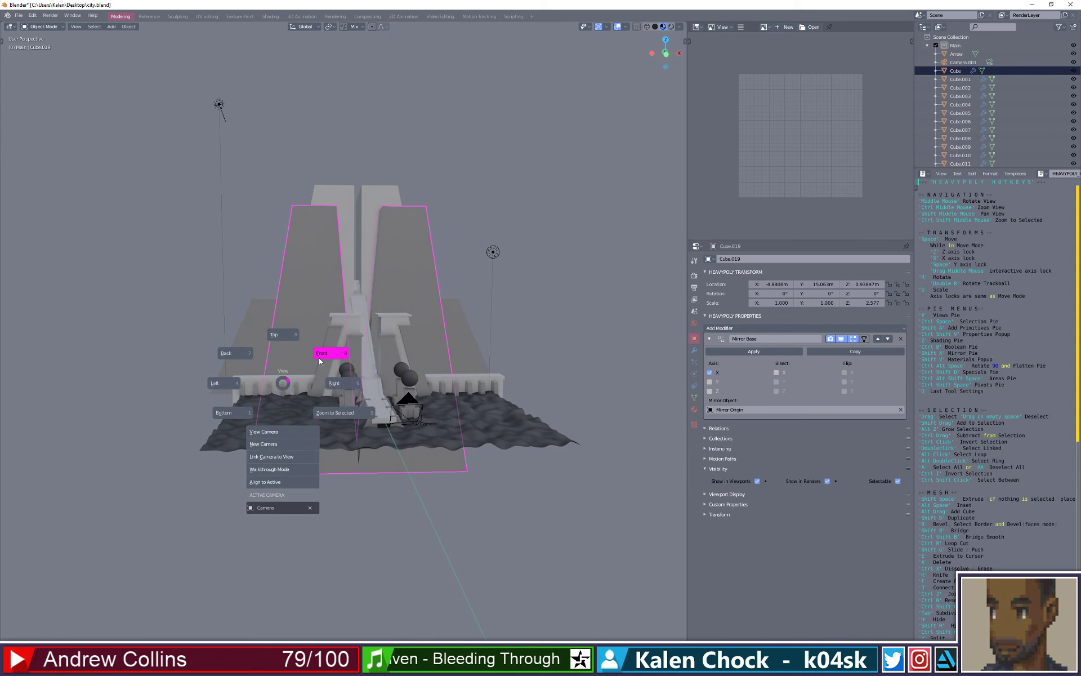
pyautogui.click(327, 358)
pyautogui.press('space')
pyautogui.press('z')
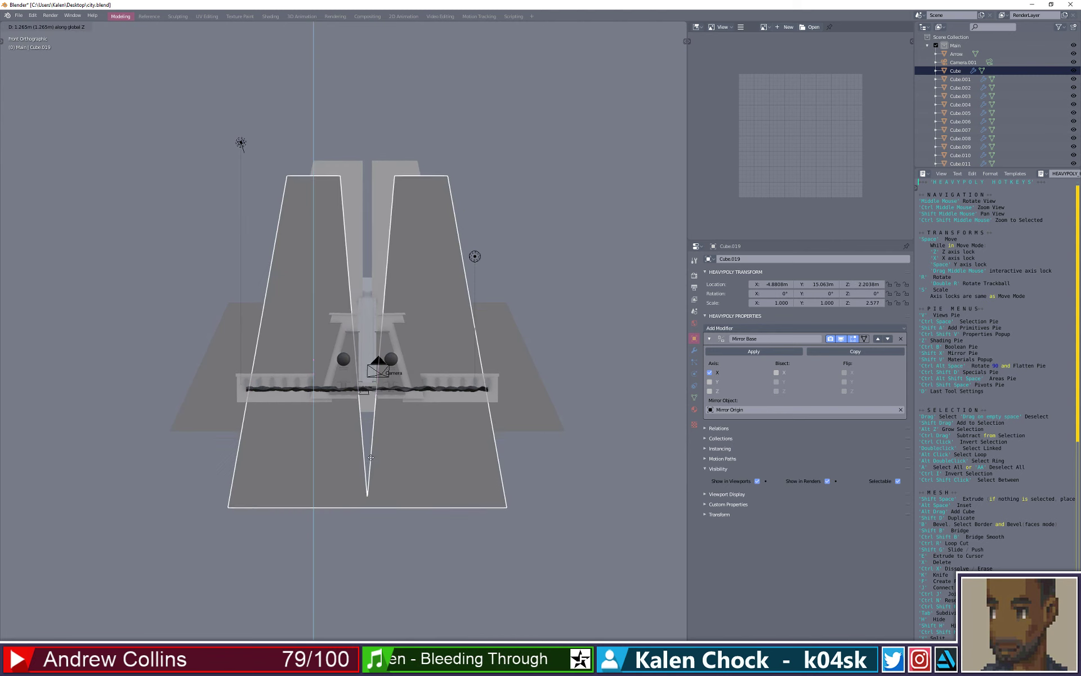
pyautogui.click(379, 463)
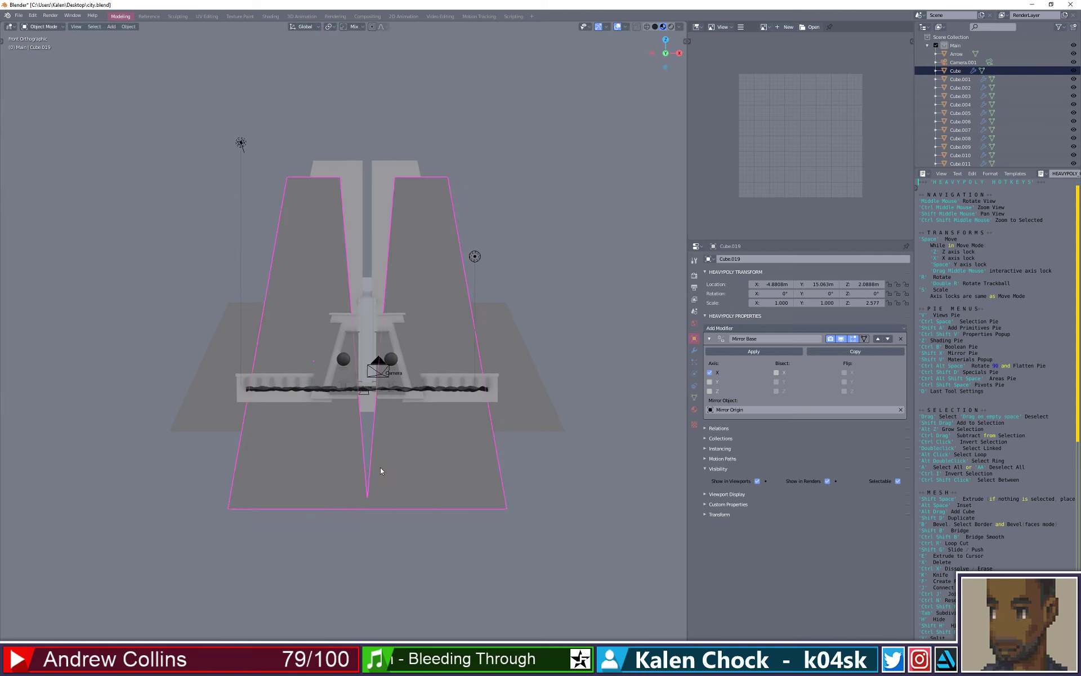
# - Scale the new mirrored towers uniformly to about 0.612, and flatten them along Z to about 0.212
pyautogui.press('s')
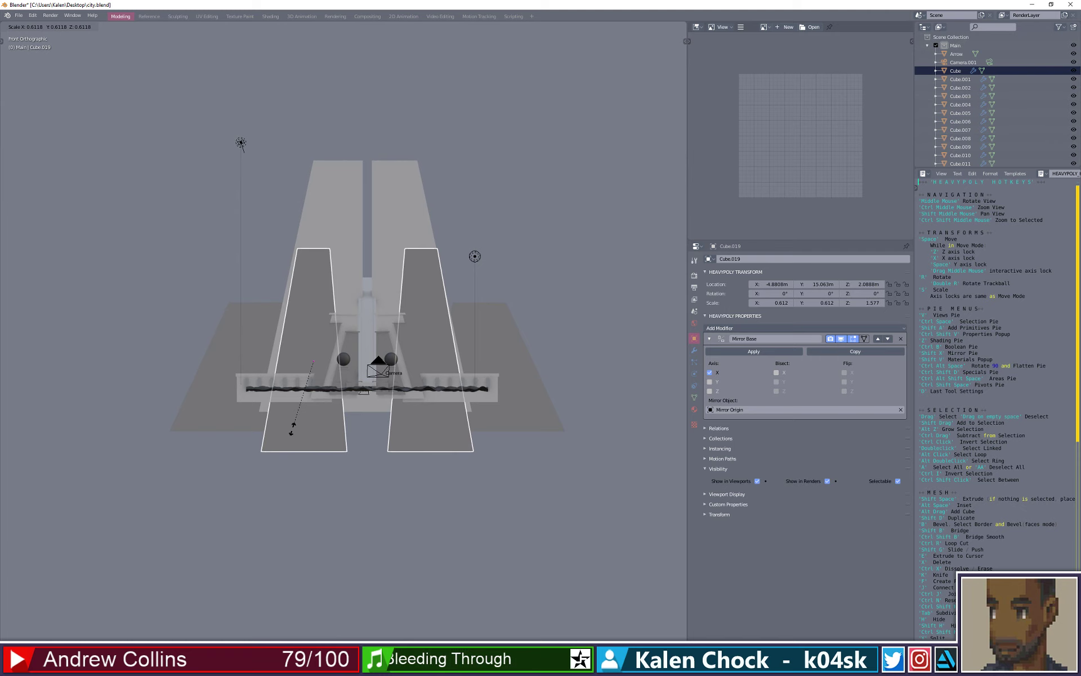
pyautogui.click(292, 430)
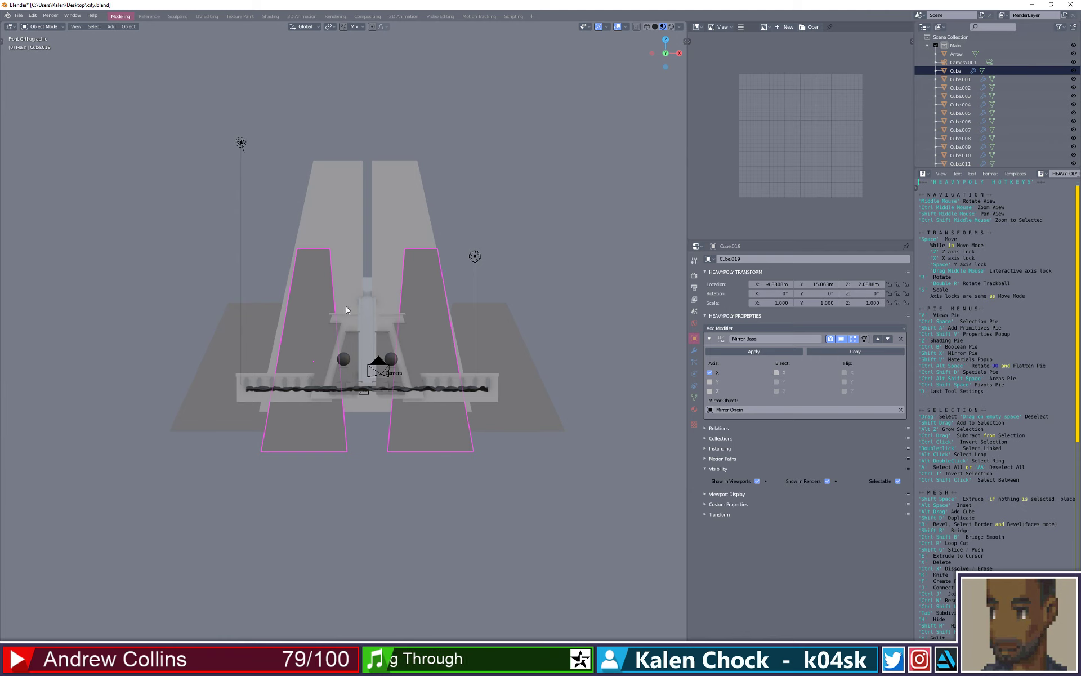
pyautogui.press('s')
pyautogui.press('z')
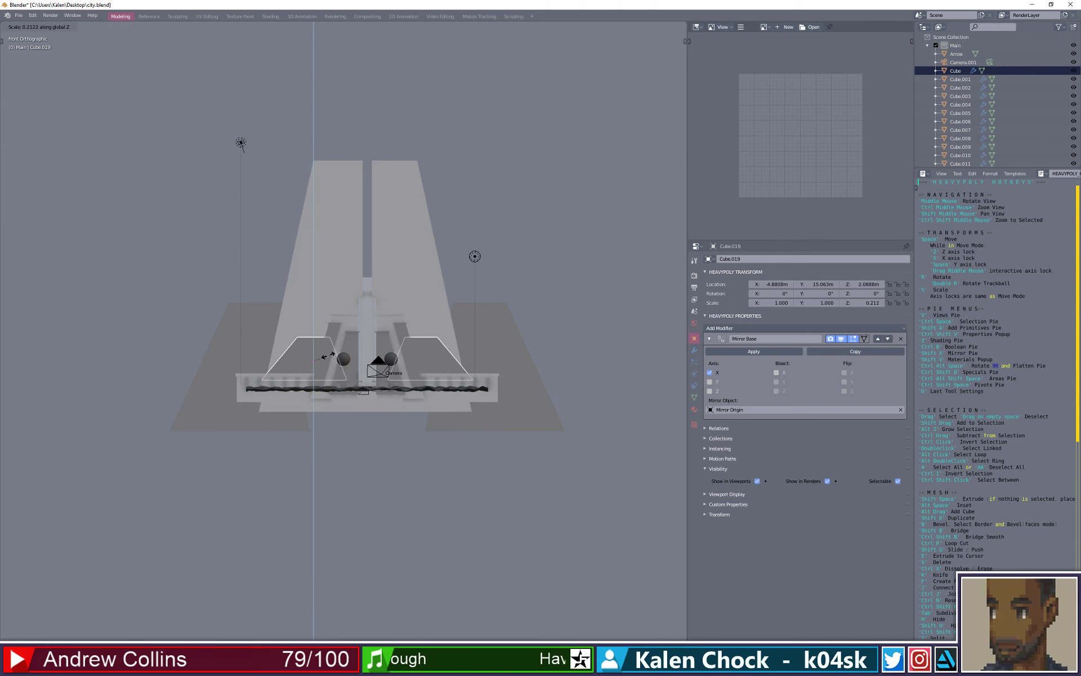
pyautogui.press('Escape')
# - Raise the flattened mirrored blocks about 16.3 m along Z to the top of the tall rear towers
pyautogui.press('space')
pyautogui.press('z')
pyautogui.click(339, 179)
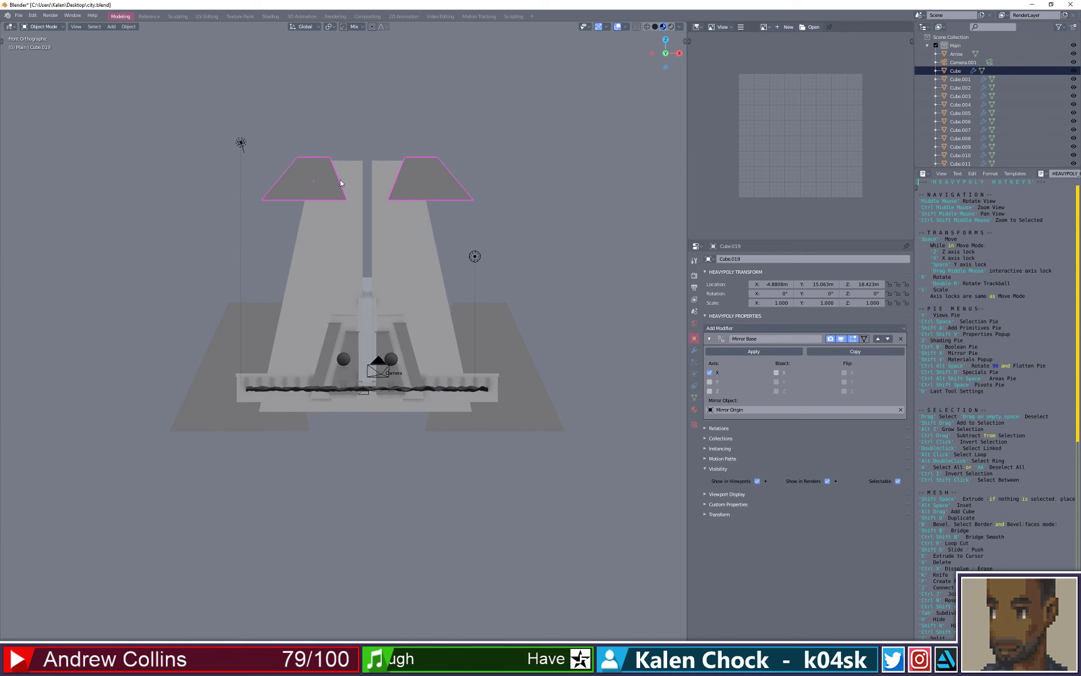
# - Move the lower outer vertices of the raised block inward about 4.3 m along X in the front view, giving it a slanted profile
pyautogui.moveTo(407, 191); pyautogui.dragTo(239, 110, button='middle')
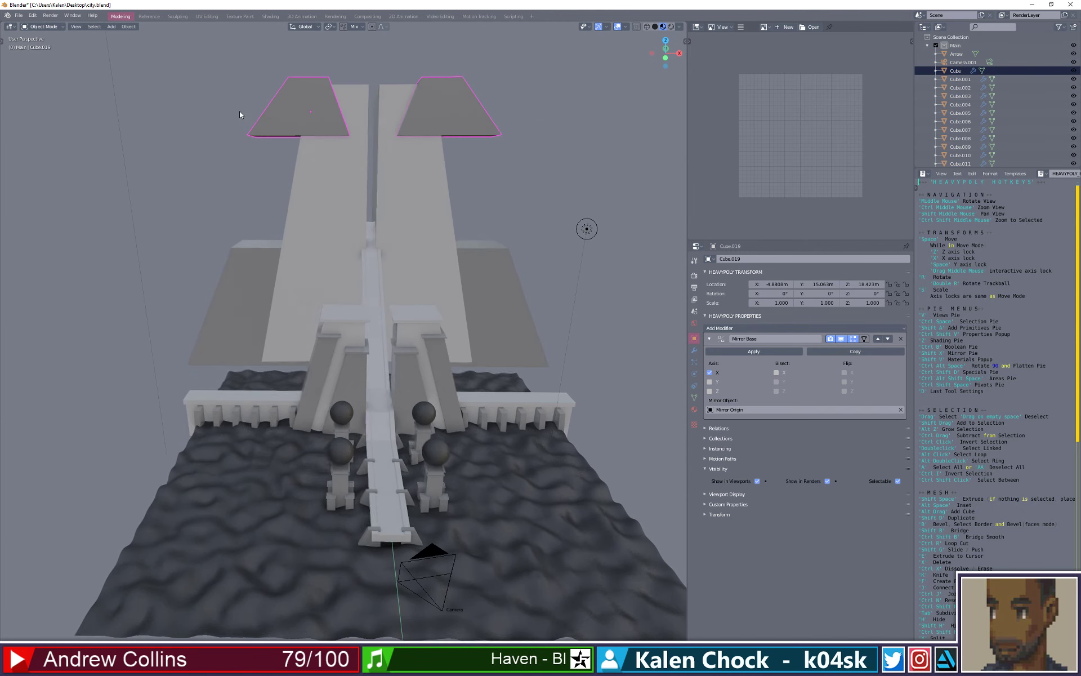
pyautogui.press('v')
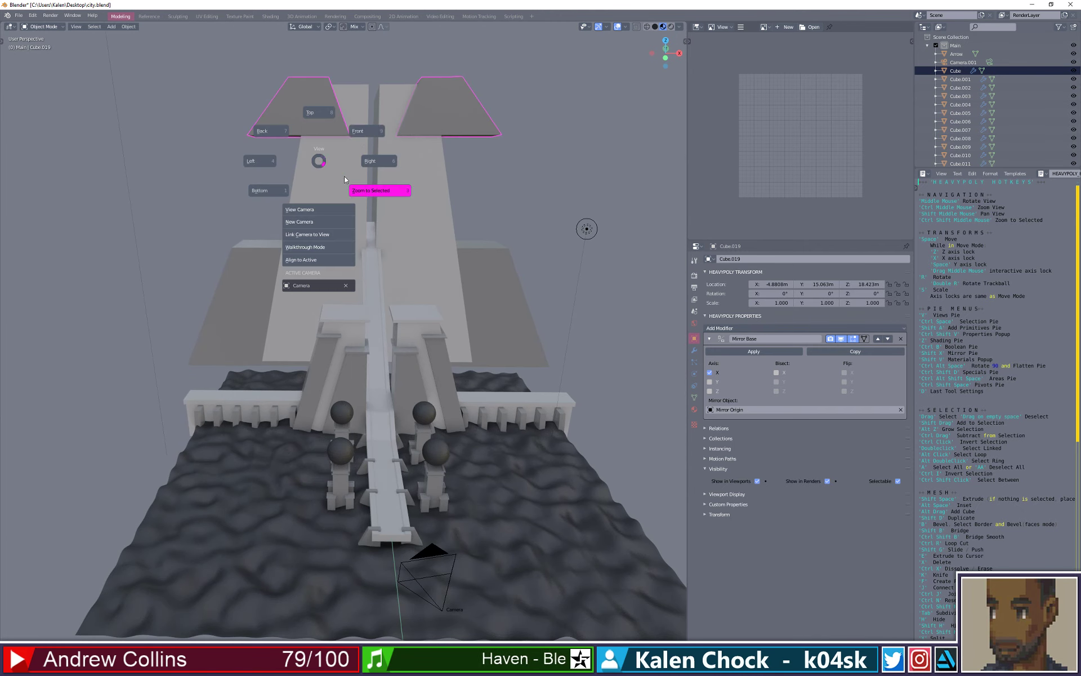
pyautogui.click(365, 130)
pyautogui.hotkey('ctrl', 'space')
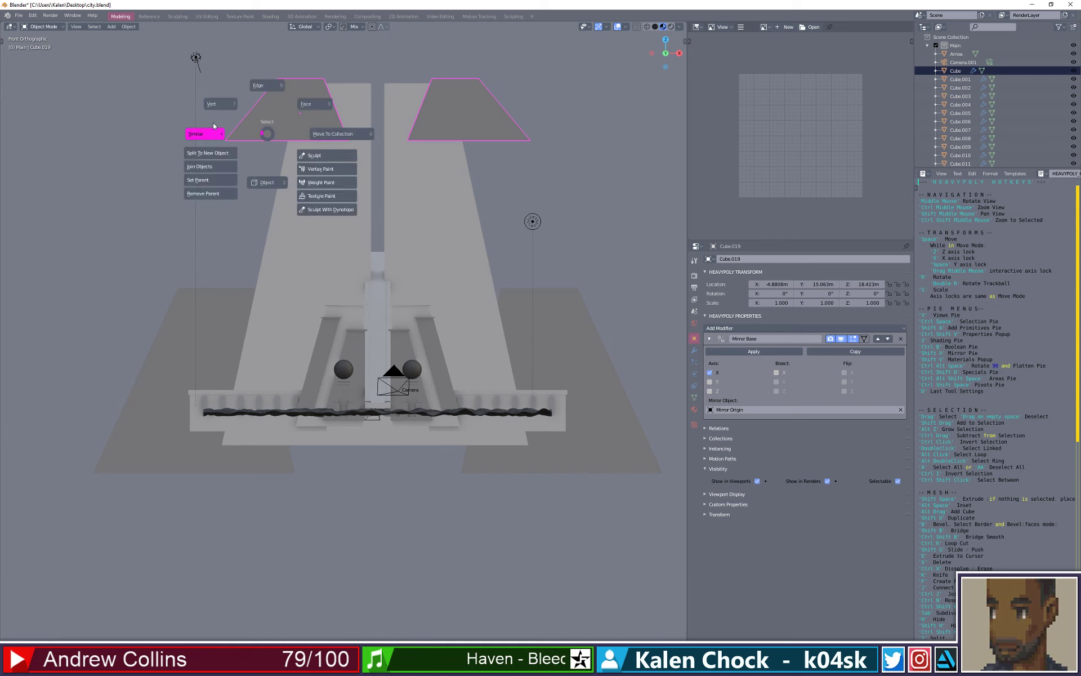
pyautogui.click(218, 104)
pyautogui.moveTo(248, 172); pyautogui.dragTo(197, 114)
pyautogui.press('space')
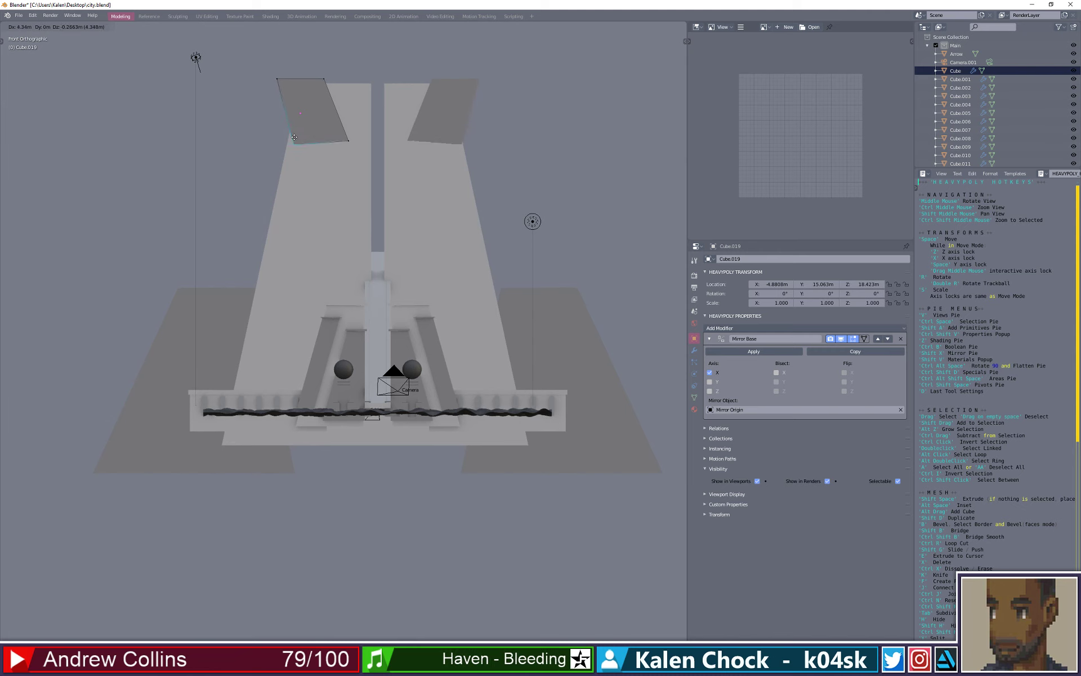
pyautogui.click(298, 130)
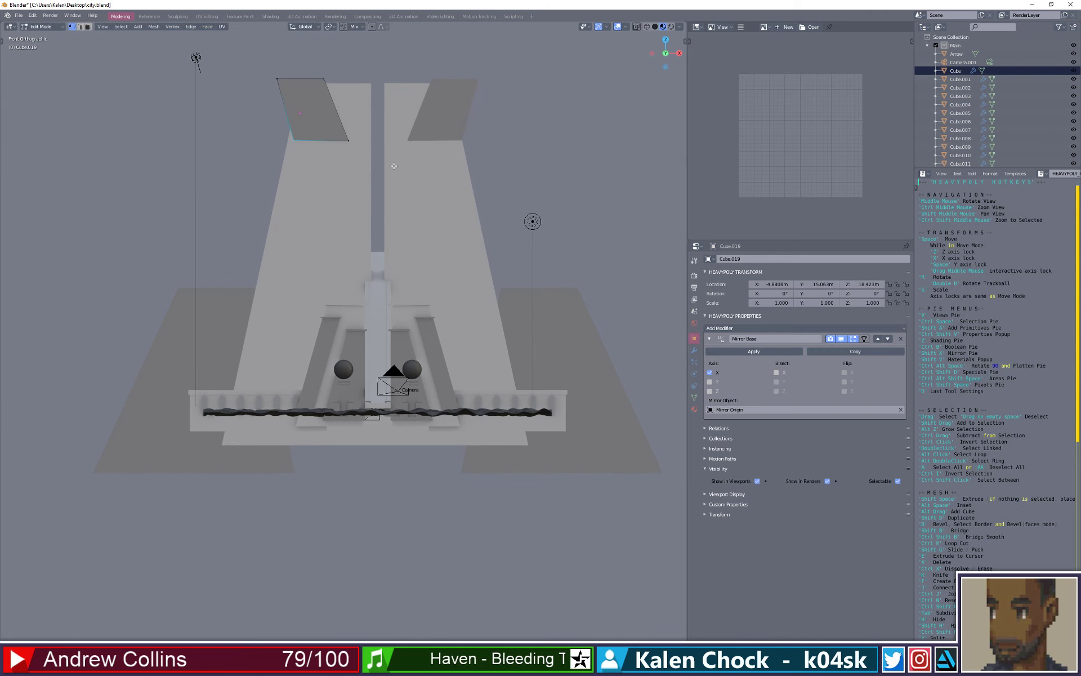
# - Select the slanted block's rear vertices in the left side view
pyautogui.moveTo(394, 166); pyautogui.dragTo(198, 178, button='middle')
pyautogui.press('v')
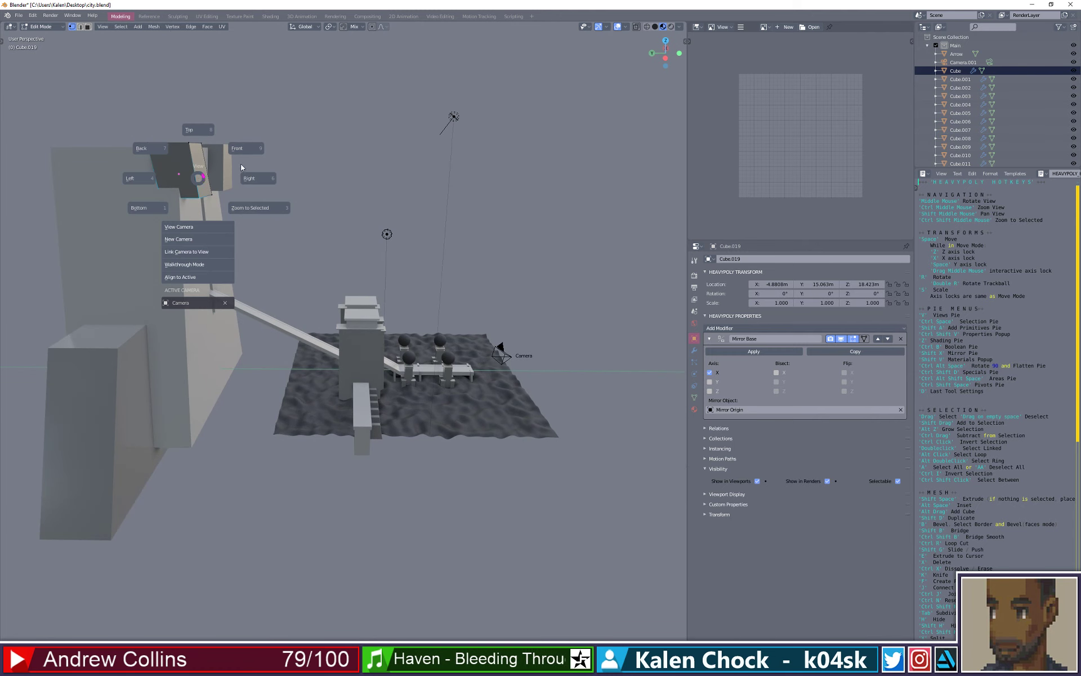
pyautogui.click(129, 180)
pyautogui.moveTo(206, 211); pyautogui.dragTo(180, 150)
pyautogui.press('space')
pyautogui.press('x')
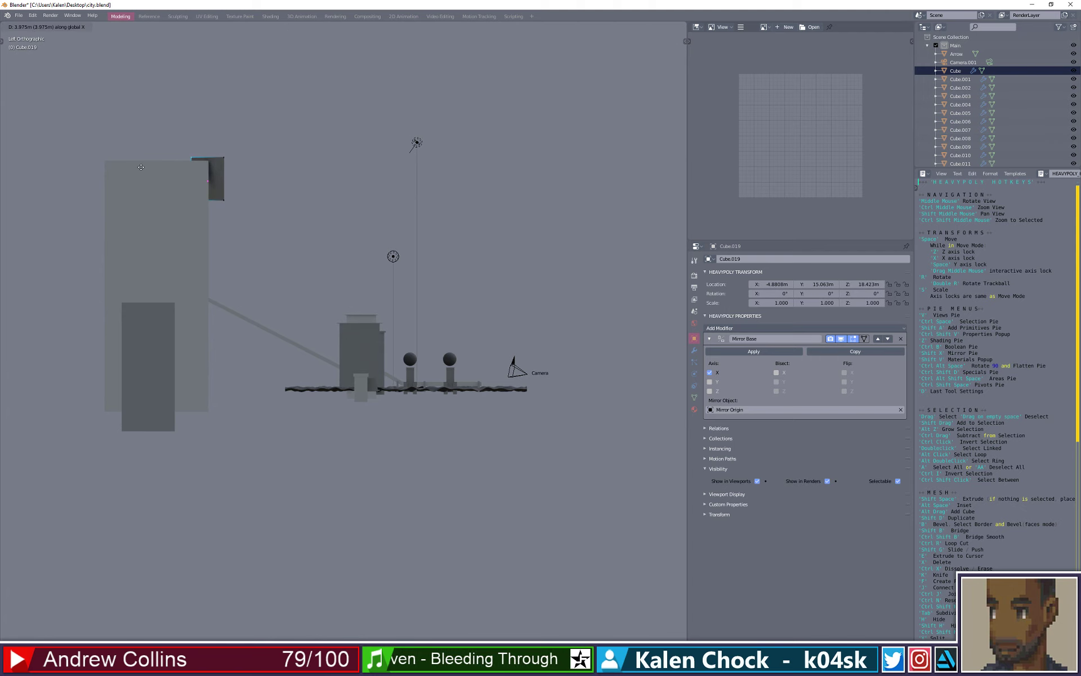
pyautogui.click(138, 184)
pyautogui.hotkey('ctrl', 'z')
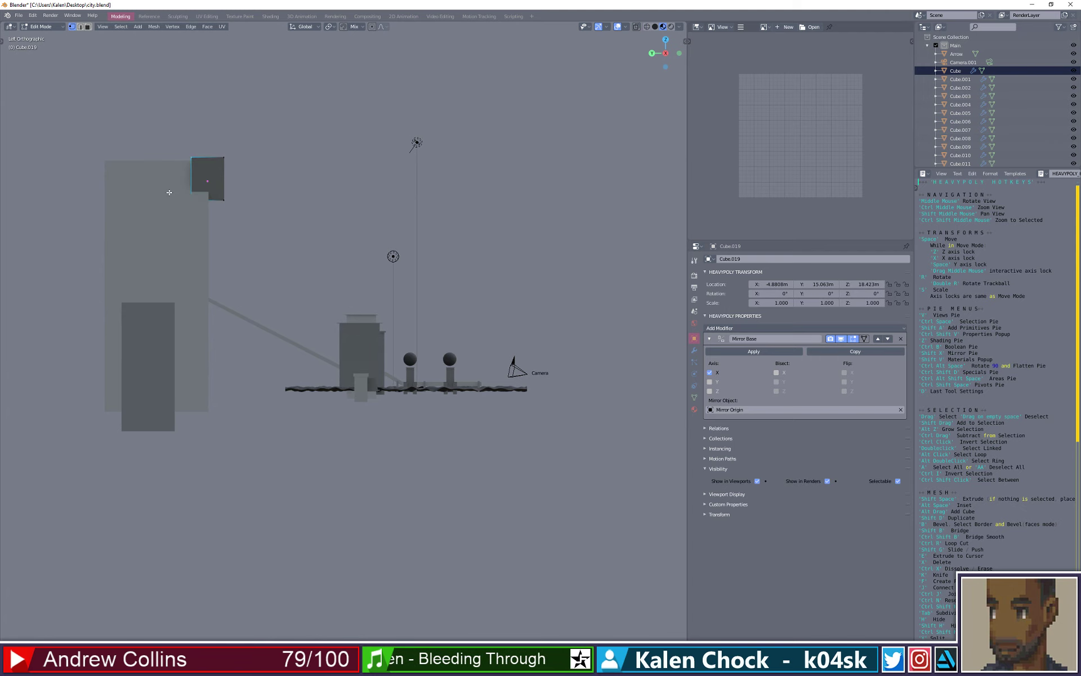
# - Move the slanted block's rear vertices backward along Y to just beyond the rear face of the tall tower
pyautogui.press('space')
pyautogui.press('space')
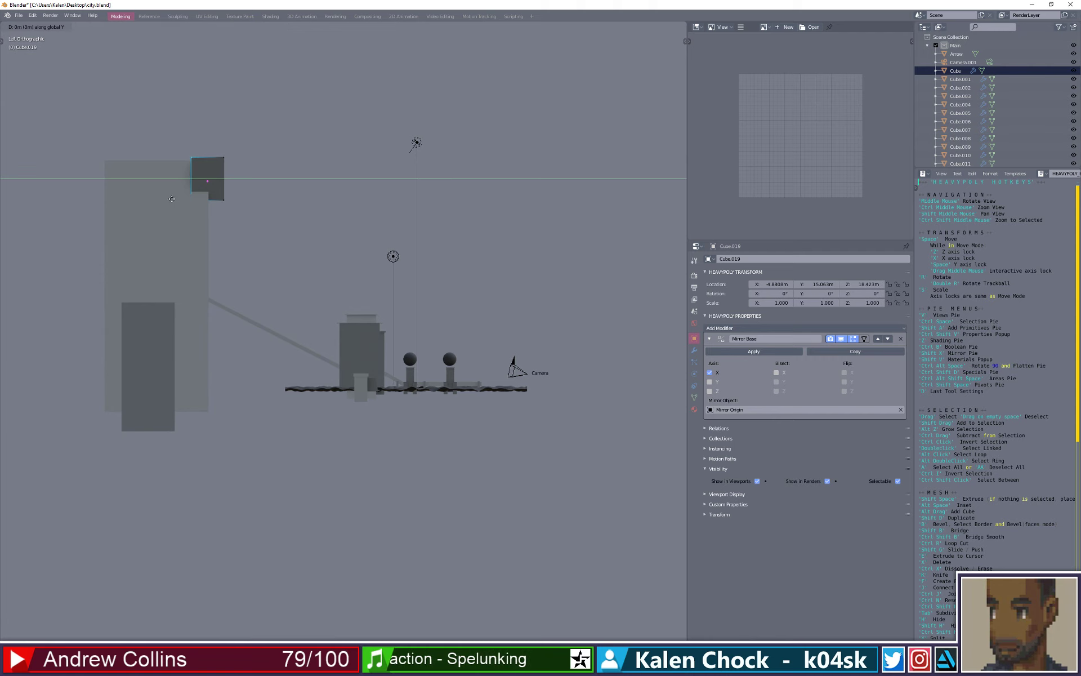
pyautogui.click(80, 199)
# - Pull the slanted block's front vertices back along Y until the block only slightly overhangs the tower's front face
pyautogui.moveTo(337, 198); pyautogui.dragTo(323, 217, button='middle')
pyautogui.press('v')
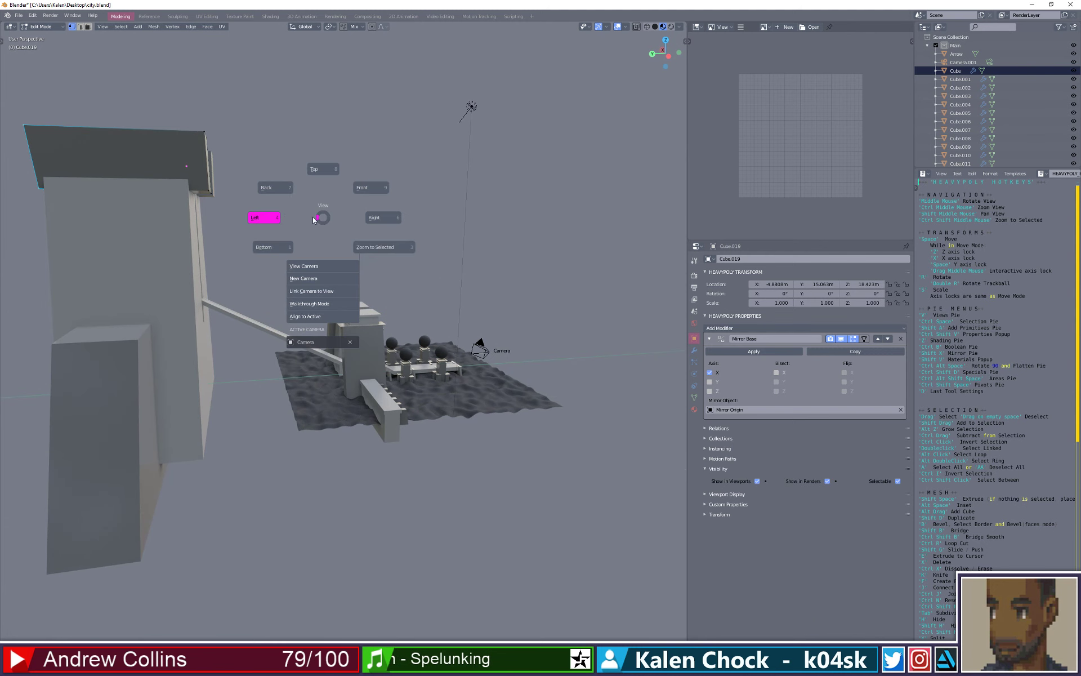
pyautogui.click(276, 221)
pyautogui.moveTo(245, 209); pyautogui.dragTo(223, 161)
pyautogui.press('space')
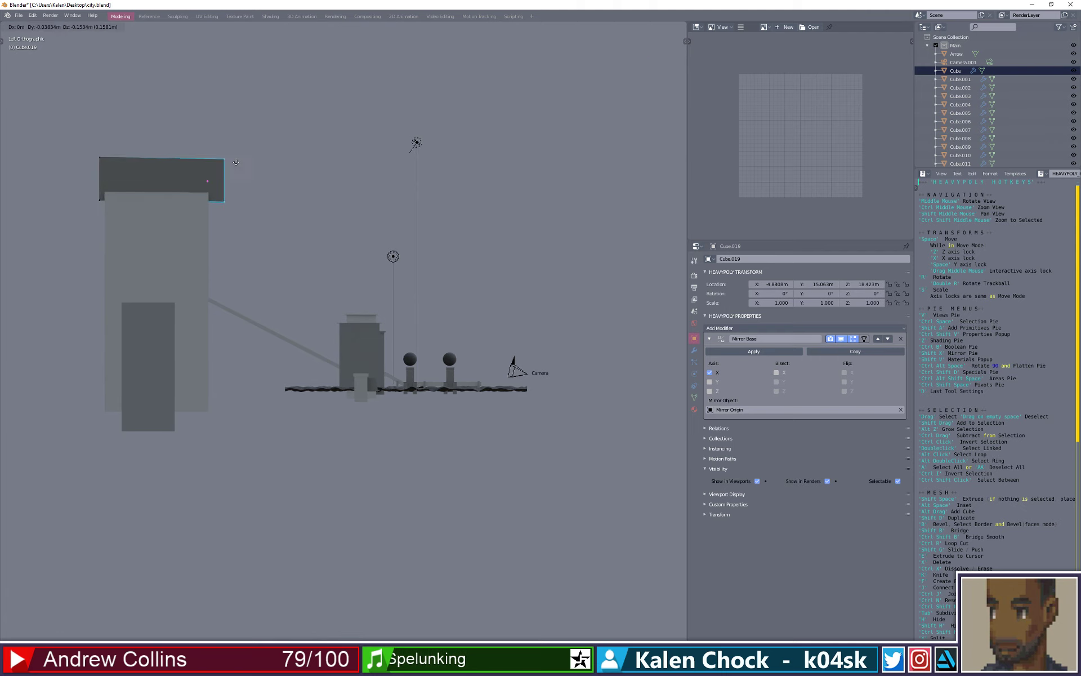
pyautogui.press('space')
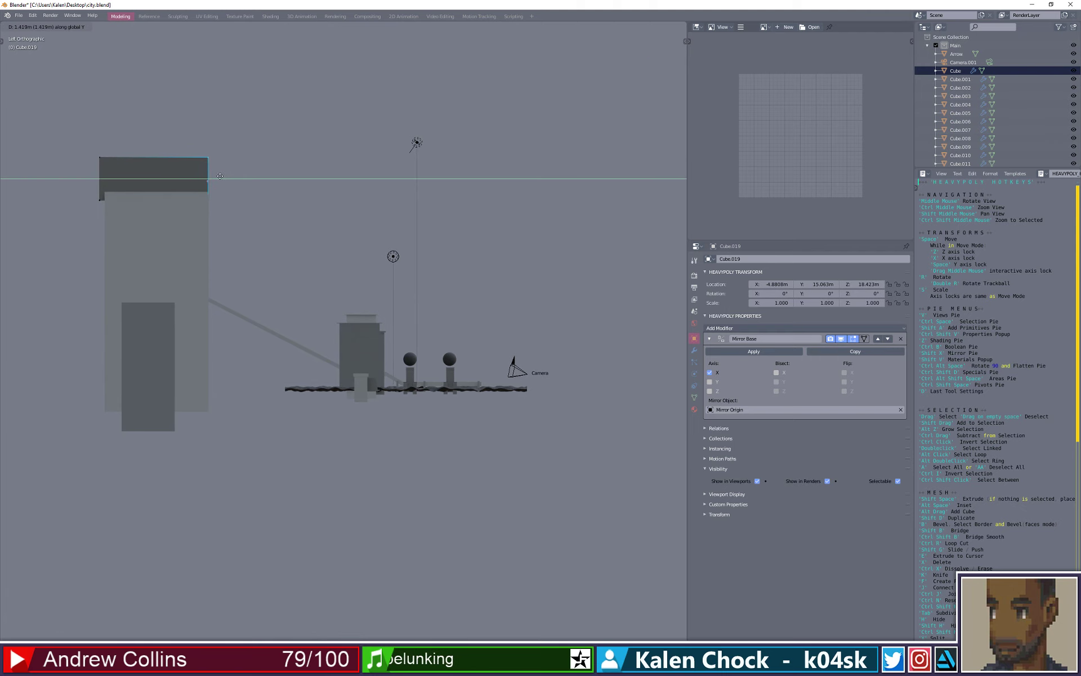
pyautogui.click(221, 176)
# - Nudge the slanted block's rear vertices slightly along Y near the tower's rear face
pyautogui.moveTo(94, 205); pyautogui.dragTo(103, 142)
pyautogui.press('space')
pyautogui.press('space')
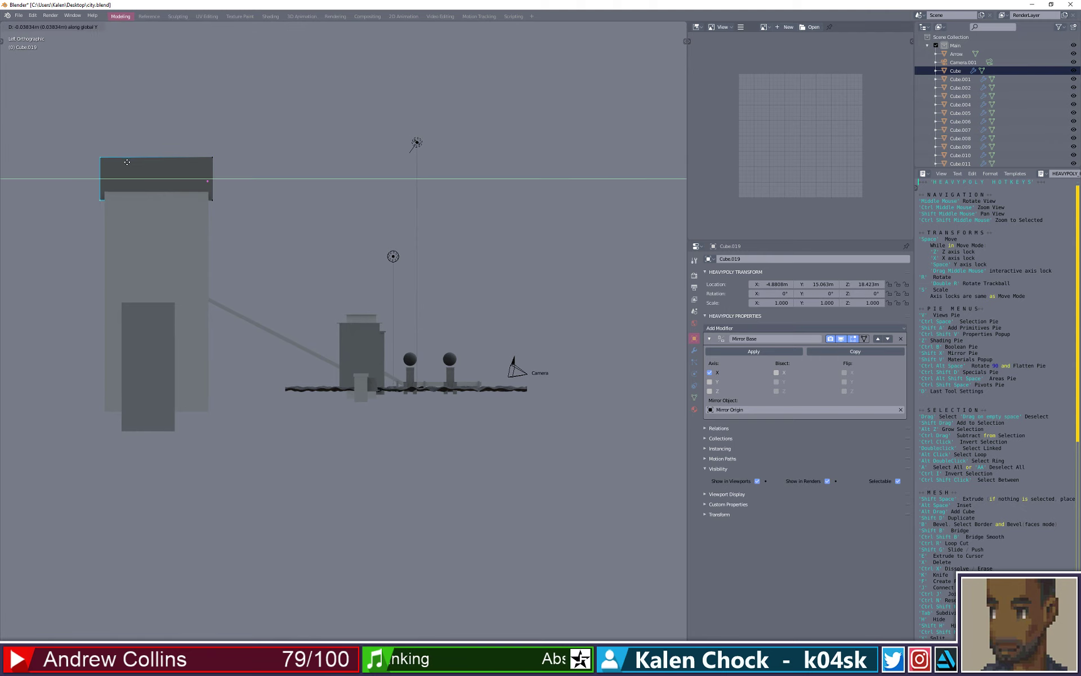
pyautogui.click(125, 162)
pyautogui.moveTo(426, 203); pyautogui.dragTo(358, 247, button='middle')
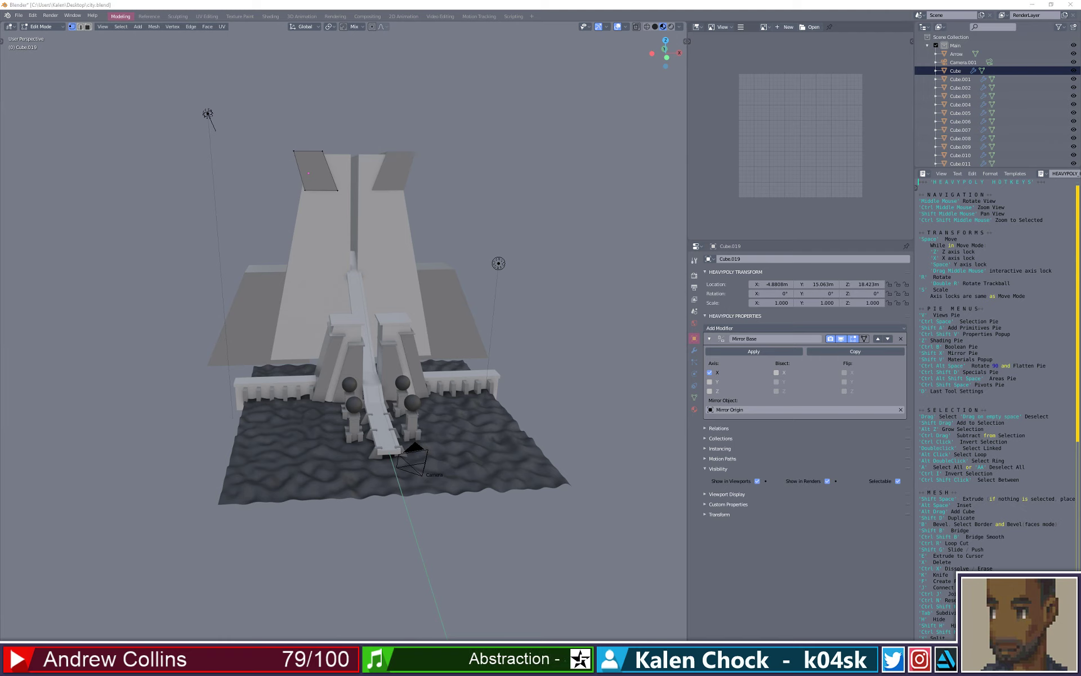
pyautogui.scroll(1, 426, 129)
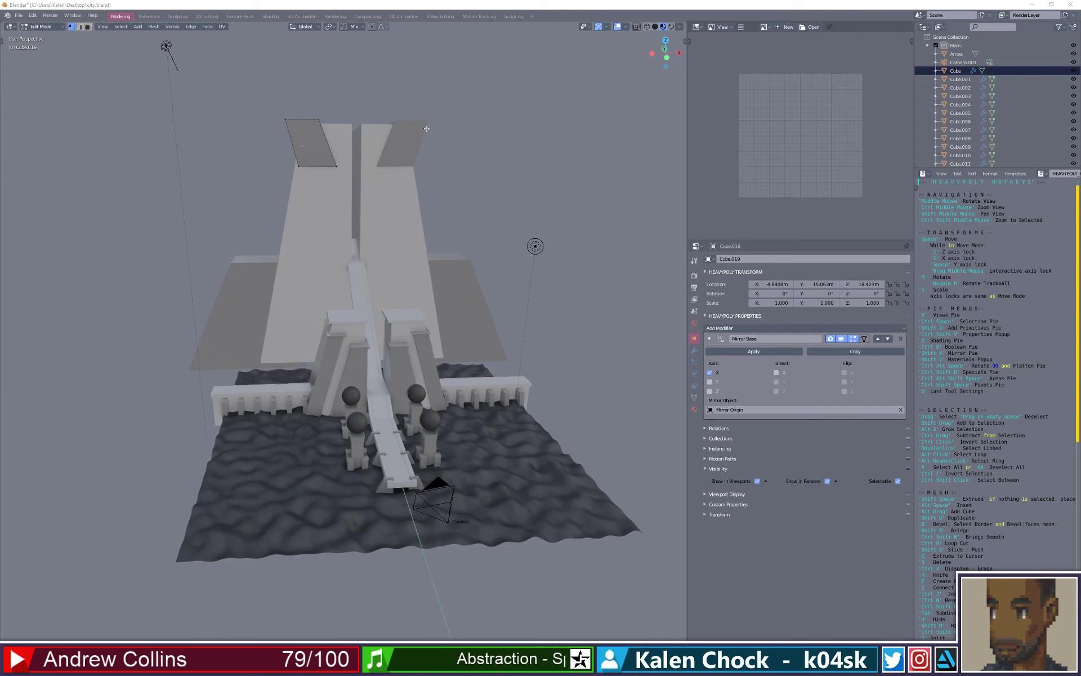
pyautogui.moveTo(425, 129); pyautogui.dragTo(249, 103, button='middle')
pyautogui.hotkey('ctrl', 'space')
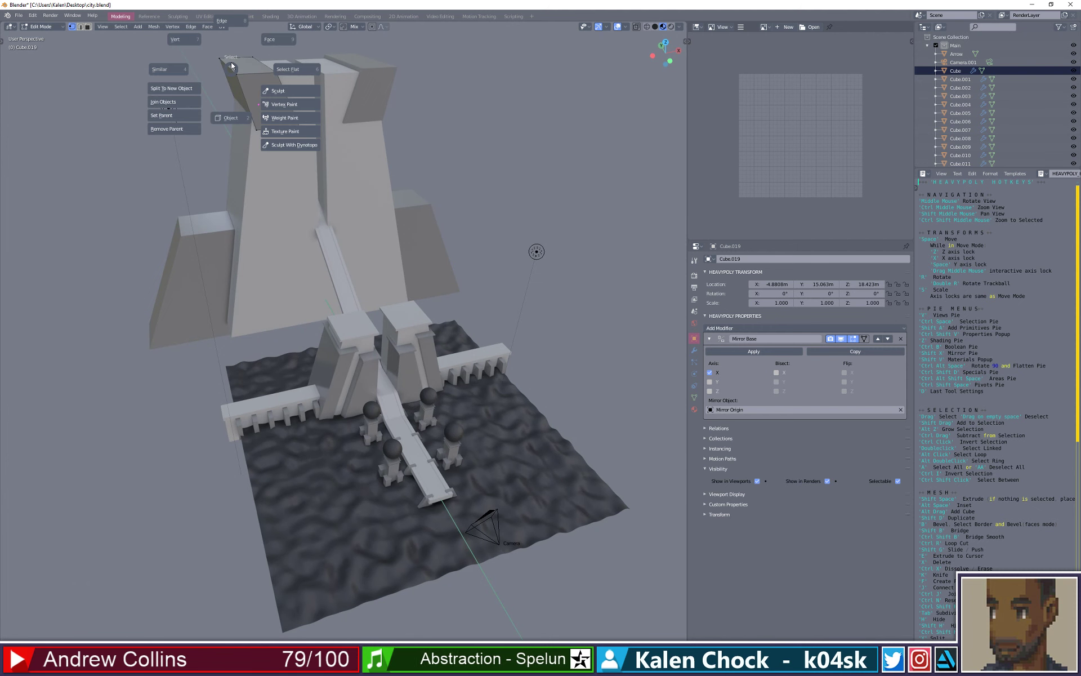
pyautogui.click(53, 68)
pyautogui.hotkey('ctrl', 'space')
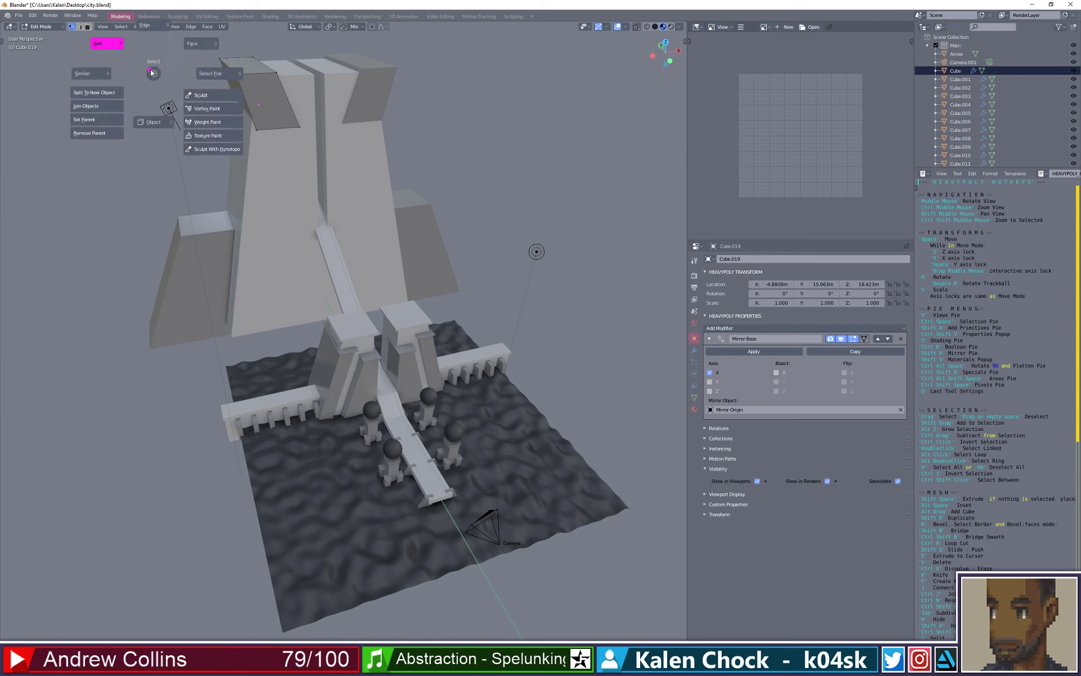
pyautogui.hotkey('ctrl', 'space')
pyautogui.click(165, 30)
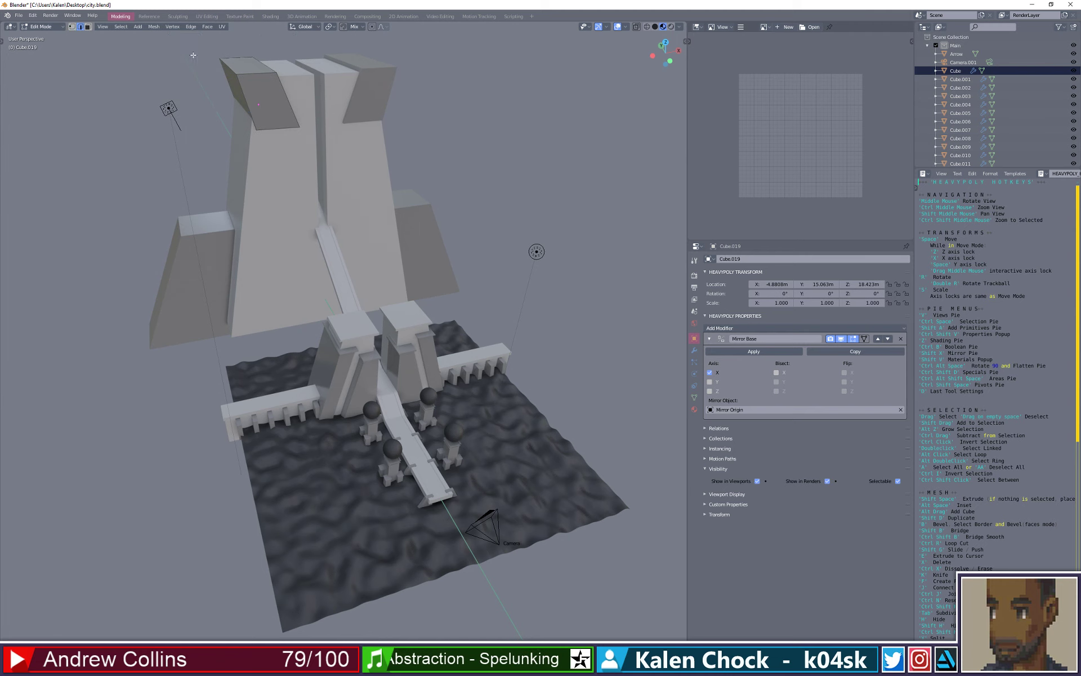
pyautogui.click(240, 75)
pyautogui.moveTo(241, 74); pyautogui.dragTo(301, 179, button='middle')
pyautogui.scroll(2, 322, 98)
# - Lower the whole pair of slanted blocks about 0.285 m along Z and move them inward about 1.09 m along X
pyautogui.hotkey('ctrl', 'space')
pyautogui.click(279, 228)
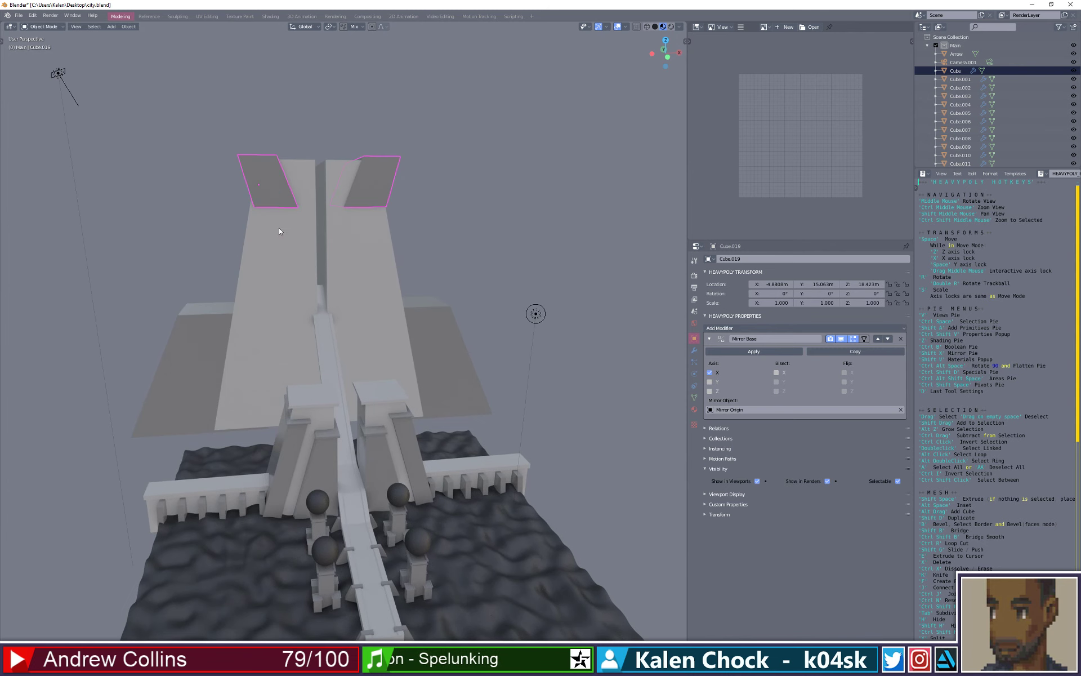
pyautogui.press('space')
pyautogui.press('z')
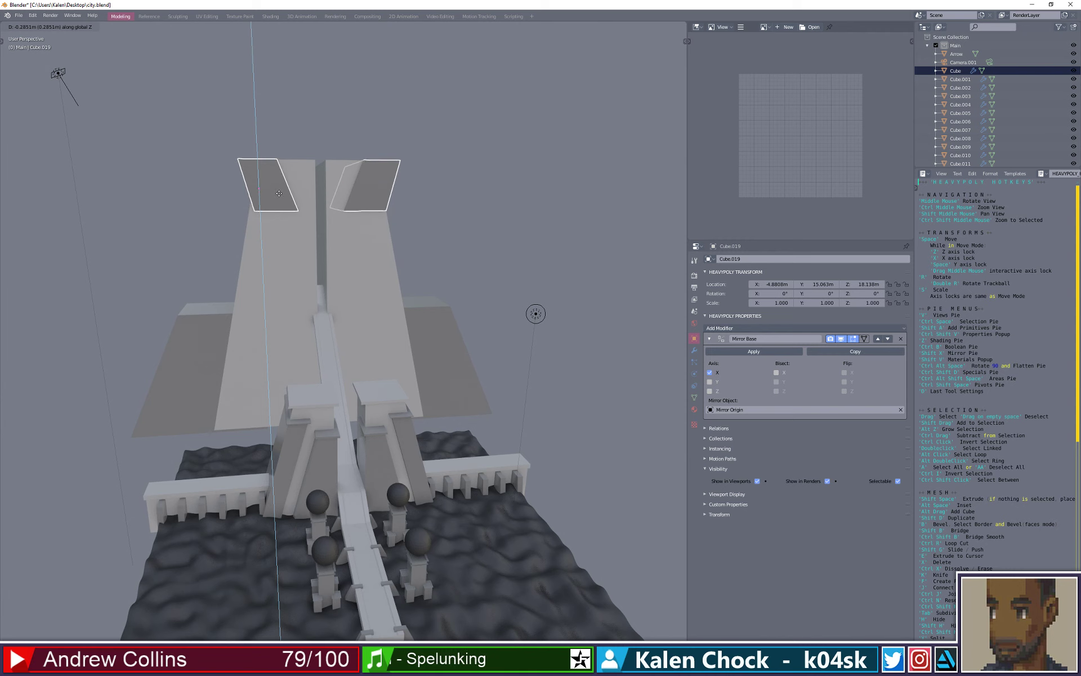
pyautogui.click(279, 193)
pyautogui.press('space')
pyautogui.press('x')
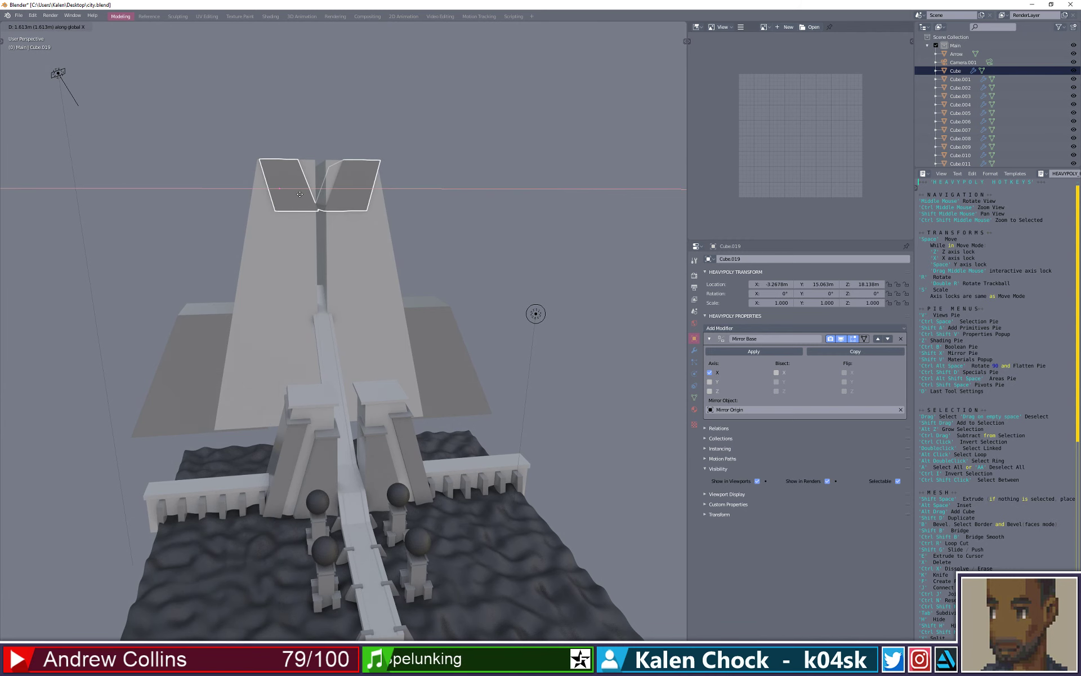
pyautogui.click(294, 204)
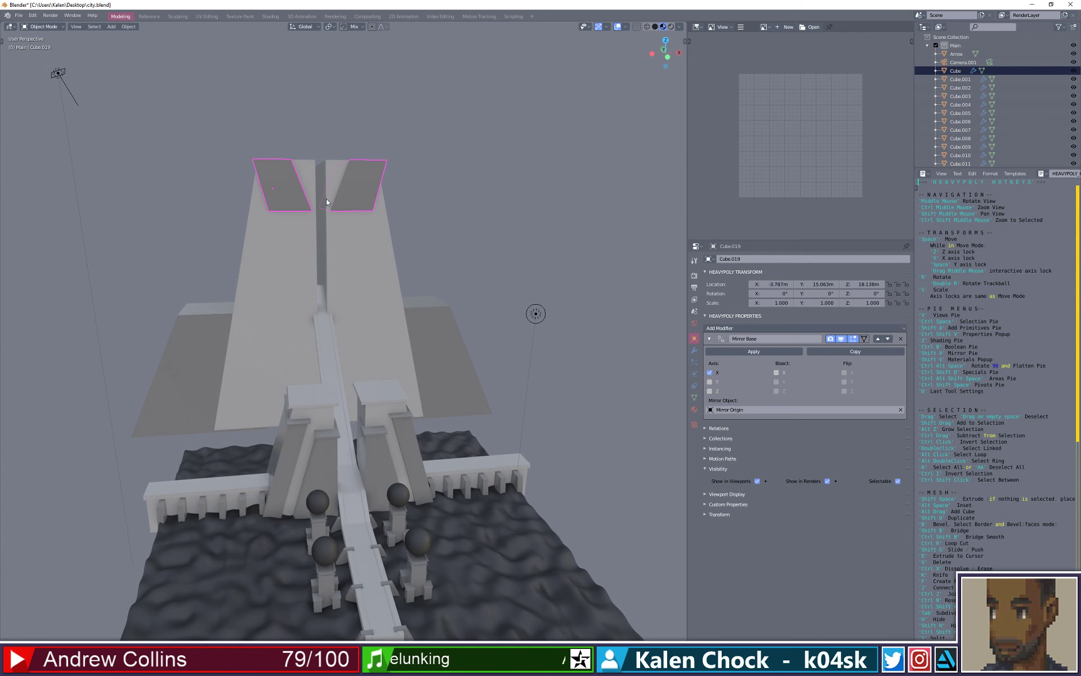
# - Scale the slanted blocks uniformly to 0.644 and raise them along Z to 18.899 m, near the tower tops
pyautogui.press('s')
pyautogui.click(307, 202)
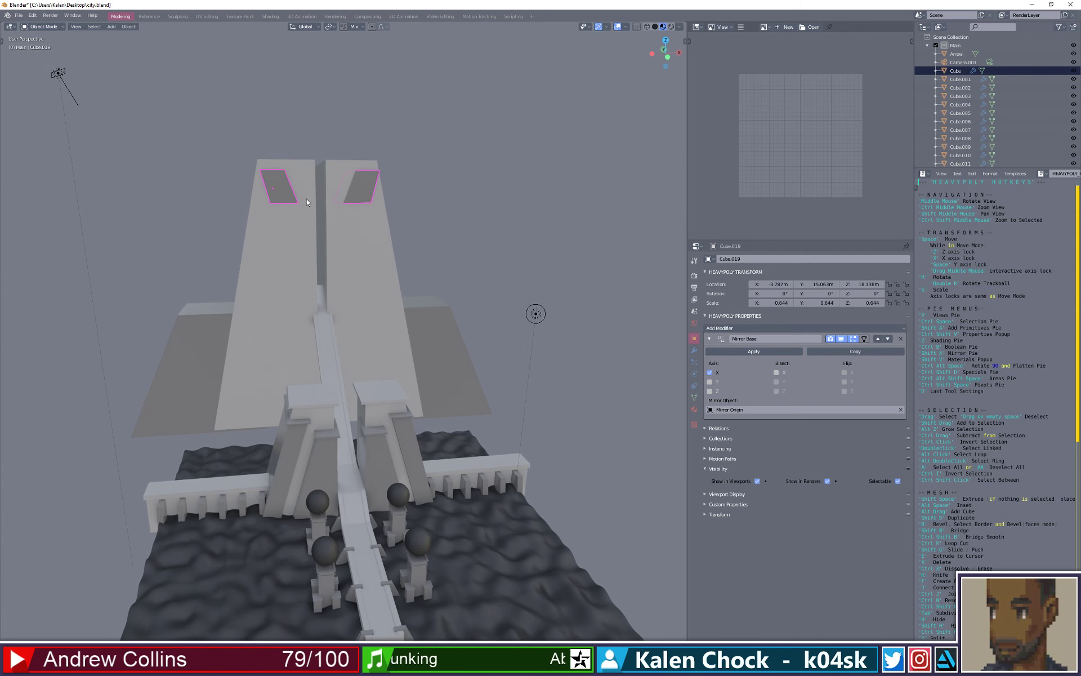
pyautogui.press('space')
pyautogui.press('z')
pyautogui.click(306, 188)
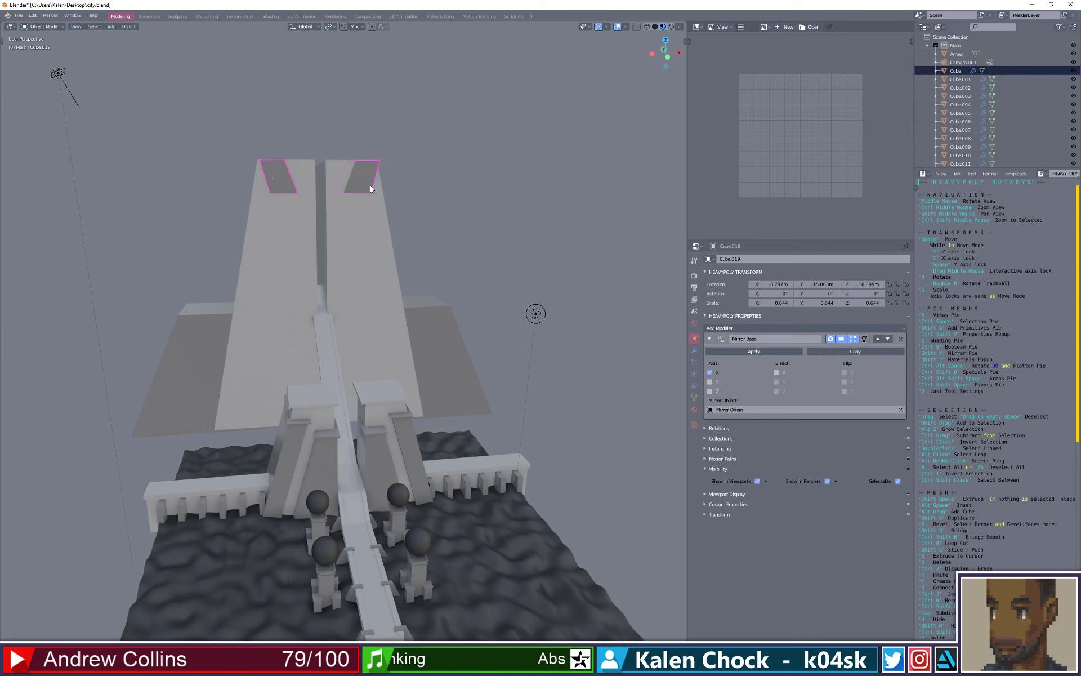
# - Raise the slanted blocks along Z to 19.143 m so they project slightly above the tower roofs
pyautogui.moveTo(370, 185); pyautogui.dragTo(297, 187, button='middle')
pyautogui.press('space')
pyautogui.press('z')
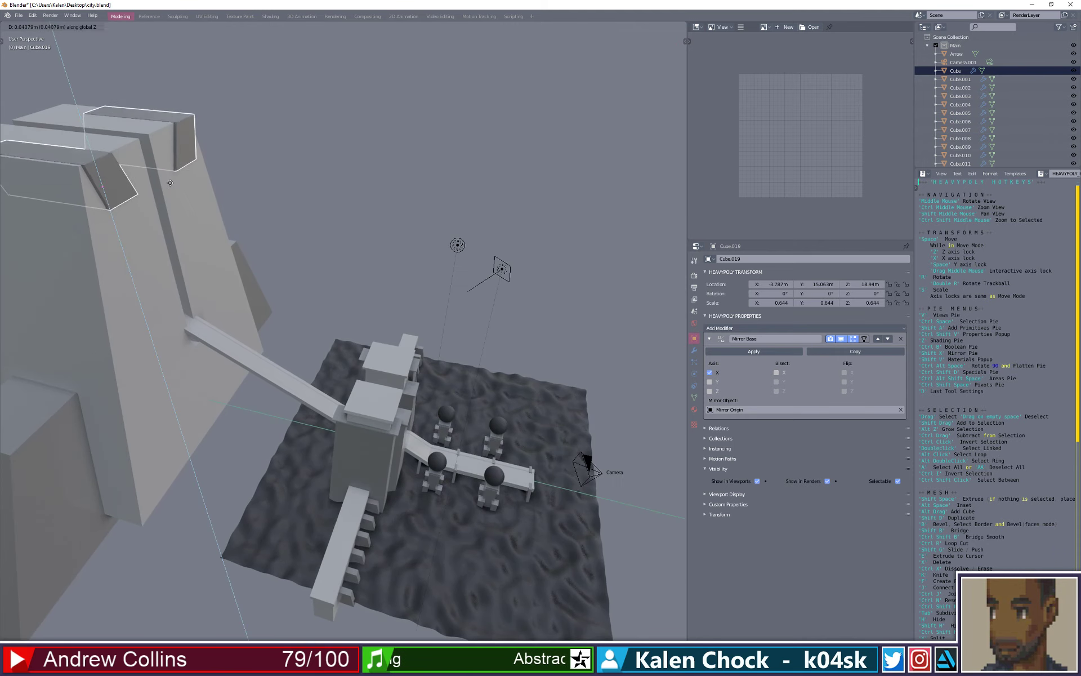
pyautogui.click(170, 181)
# - Extend the slanted block's rear vertices about 3.18 m along Y so it runs the full depth of the tower top
pyautogui.moveTo(83, 207); pyautogui.dragTo(119, 258, button='middle')
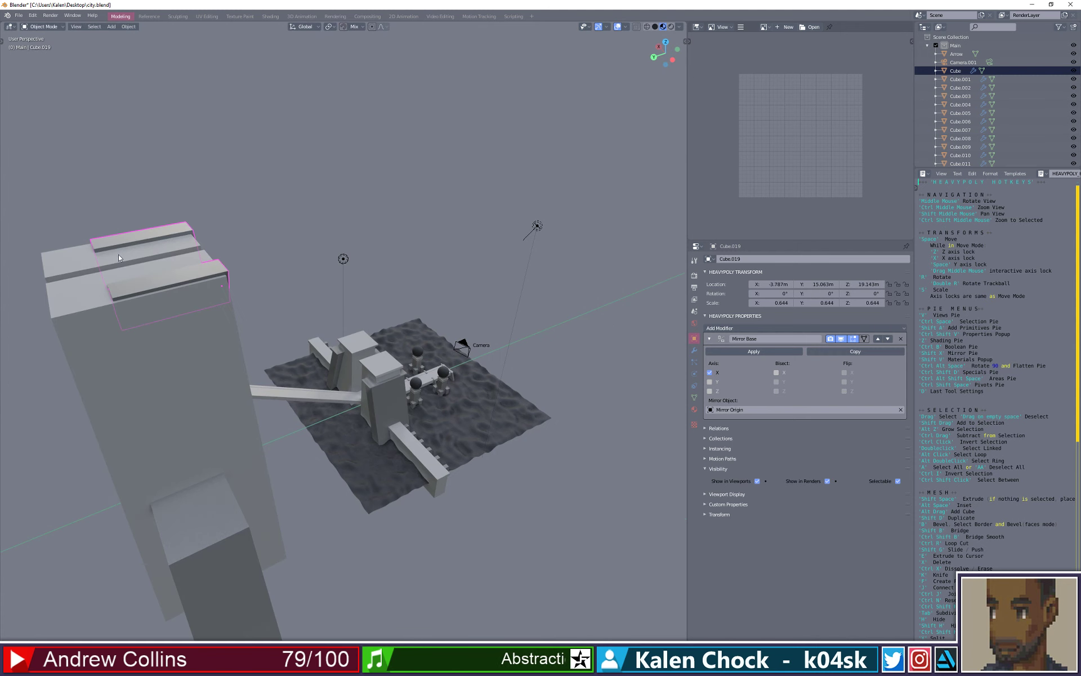
pyautogui.hotkey('ctrl', 'space')
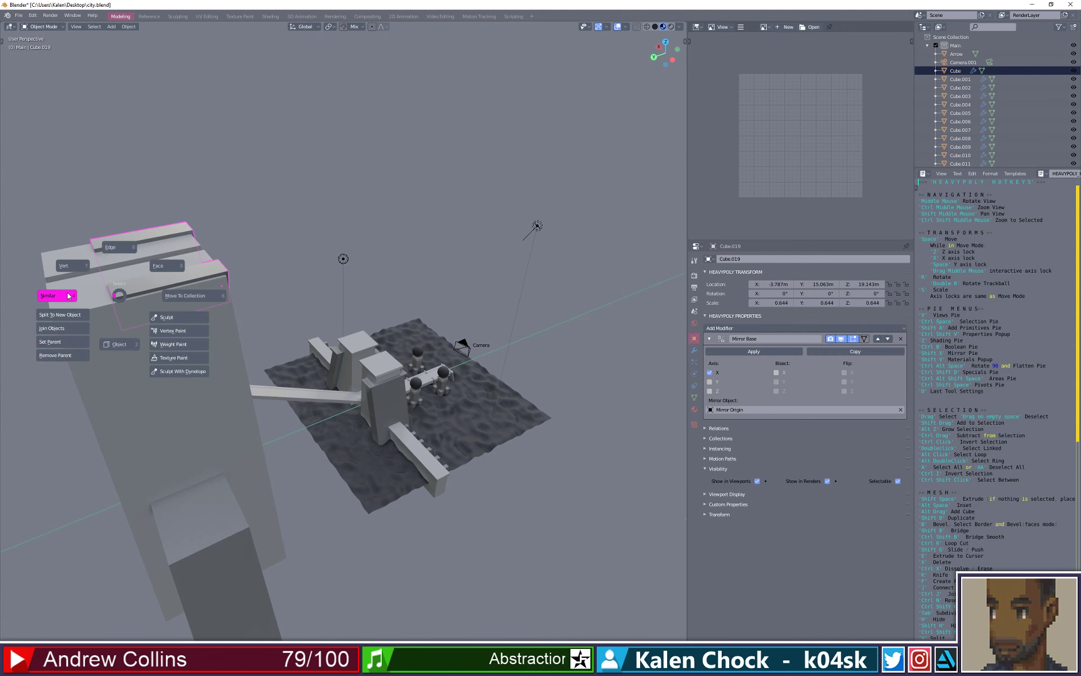
pyautogui.click(71, 267)
pyautogui.moveTo(122, 311); pyautogui.dragTo(109, 284, button='middle')
pyautogui.moveTo(137, 283); pyautogui.dragTo(83, 169)
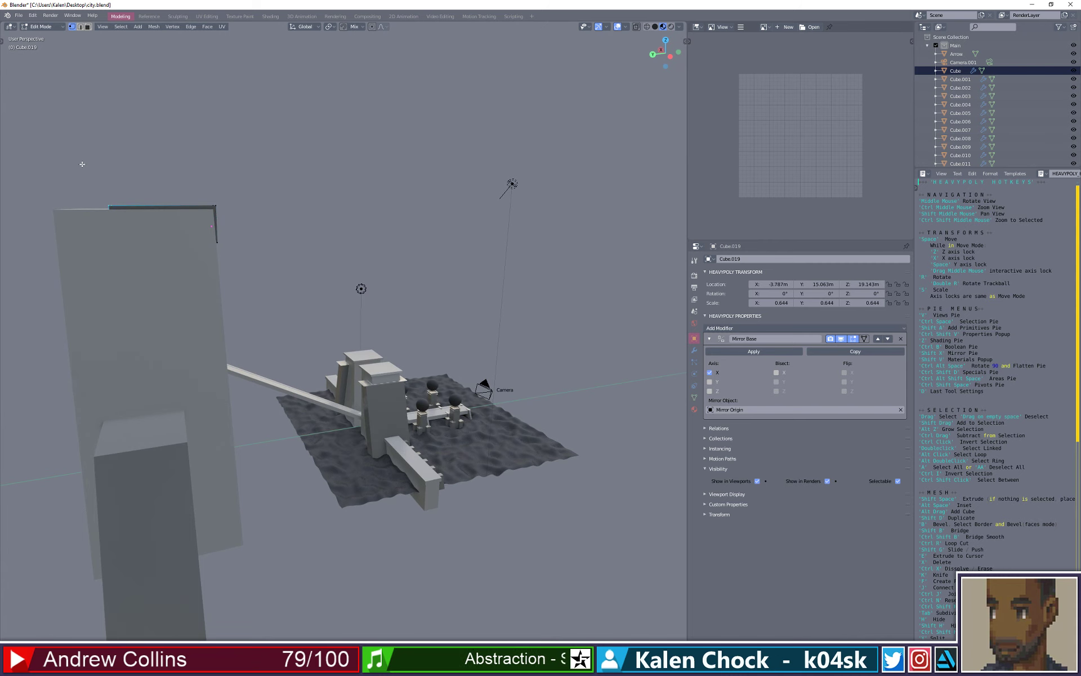
pyautogui.press('space')
pyautogui.press('space')
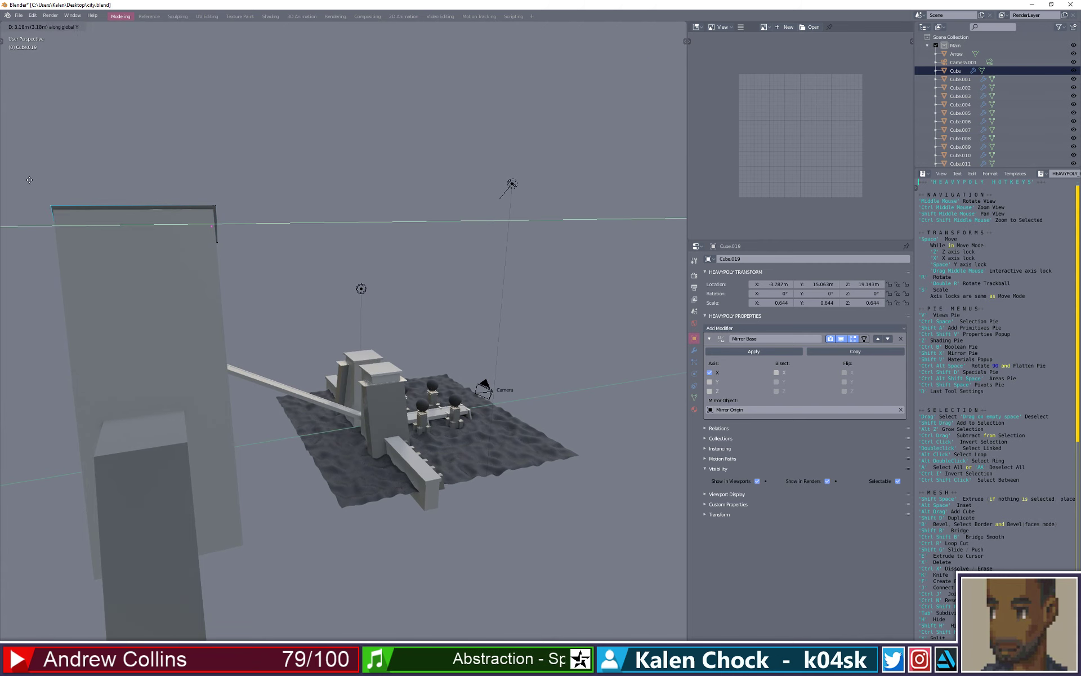
pyautogui.click(29, 179)
pyautogui.moveTo(29, 180); pyautogui.dragTo(332, 222, button='middle')
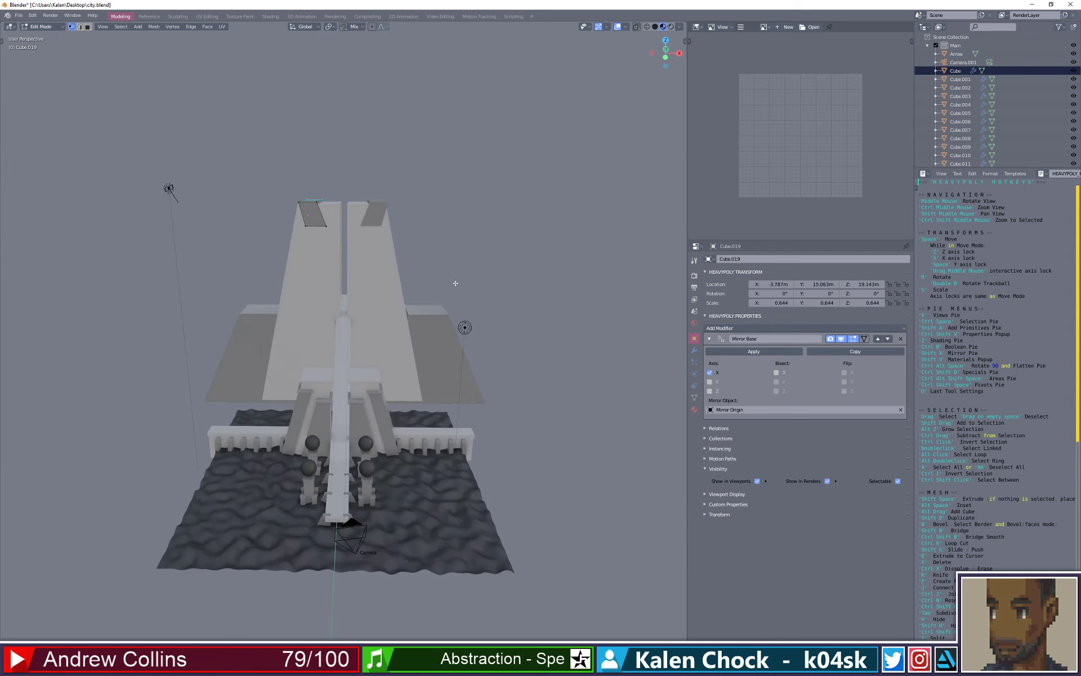
pyautogui.scroll(3, 456, 284)
pyautogui.scroll(-2, 442, 280)
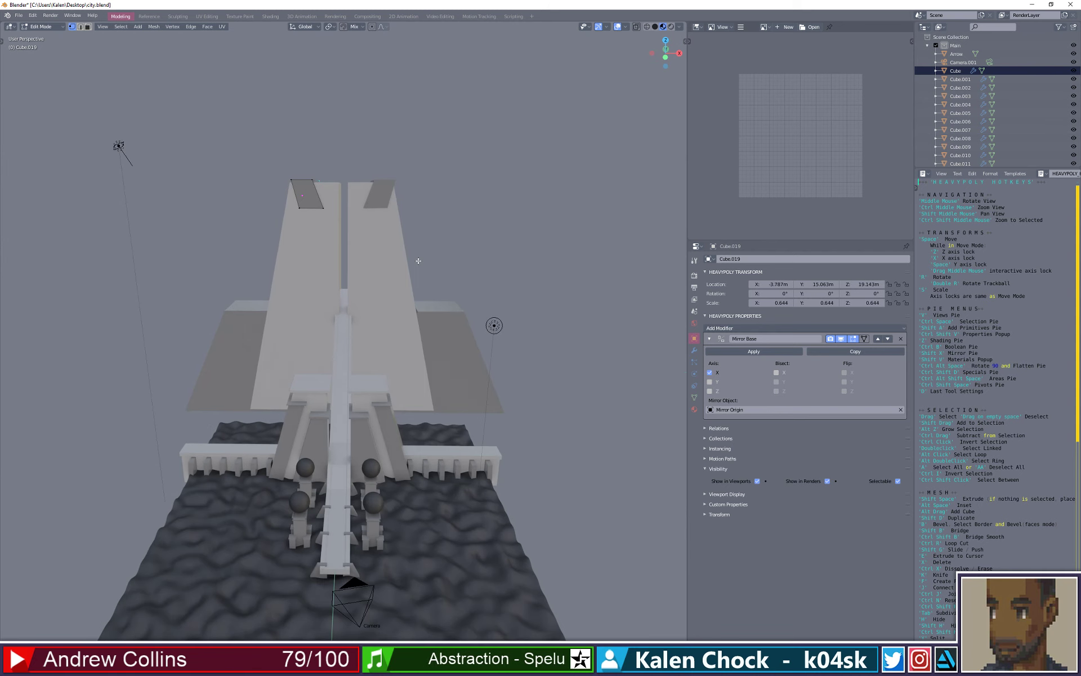
# - Duplicate the mirrored slanted blocks and place the copies at the towers' inner edges, at X -1.5661 m, Z 19.11 m
pyautogui.moveTo(379, 300); pyautogui.dragTo(377, 253, button='middle')
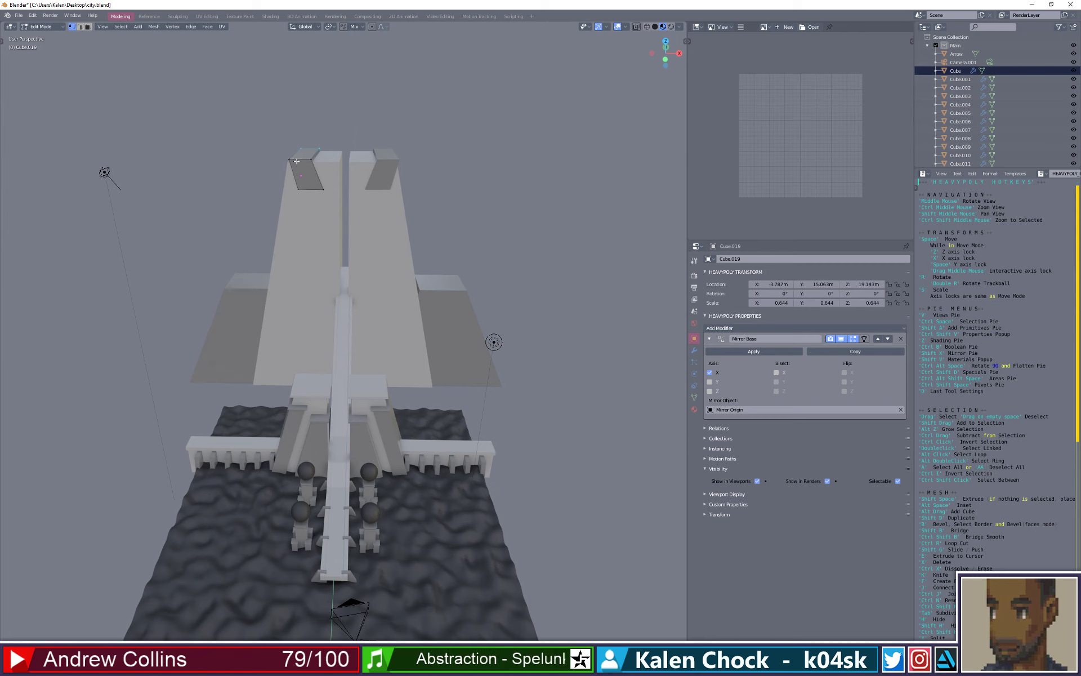
pyautogui.hotkey('ctrl', 'Tab')
pyautogui.click(310, 207)
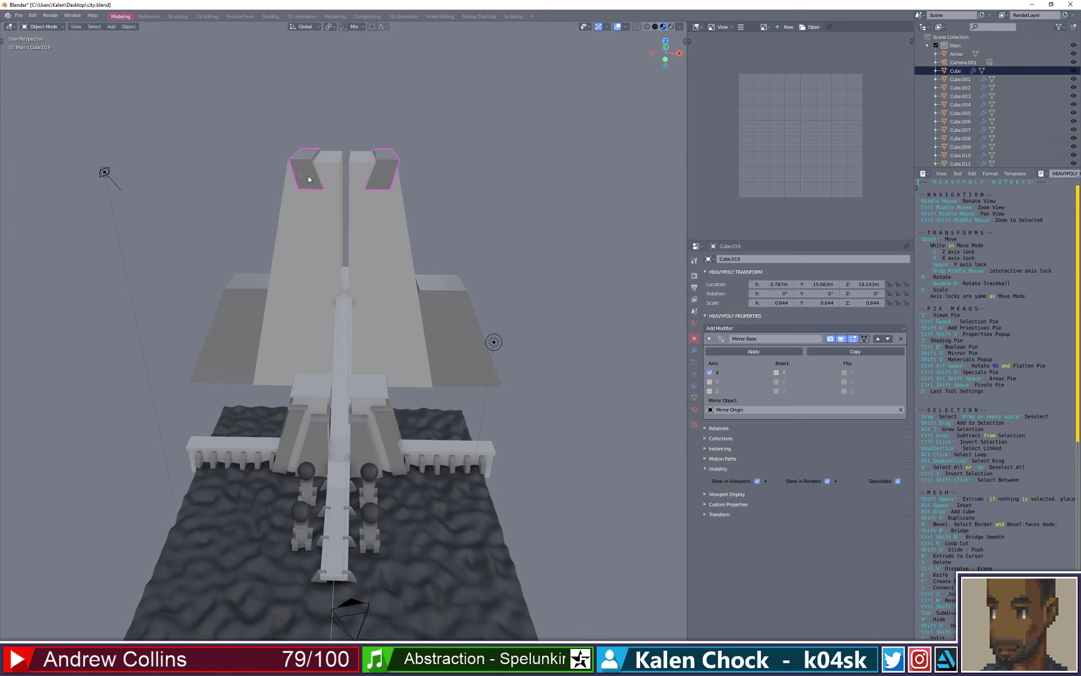
pyautogui.hotkey('shift', 'd')
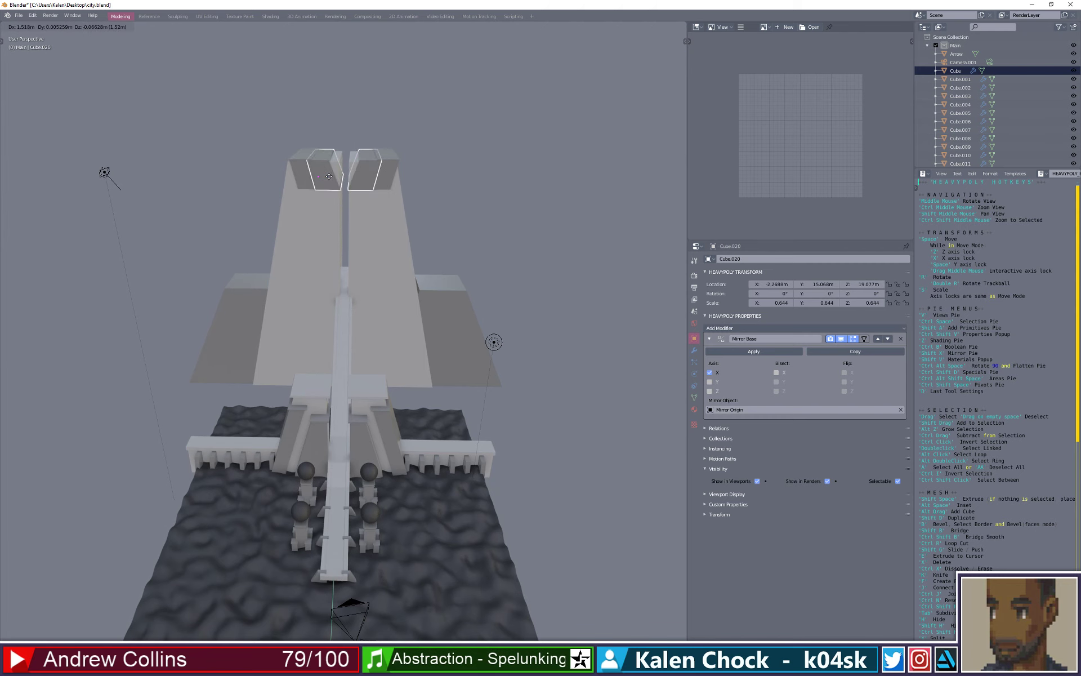
pyautogui.click(334, 176)
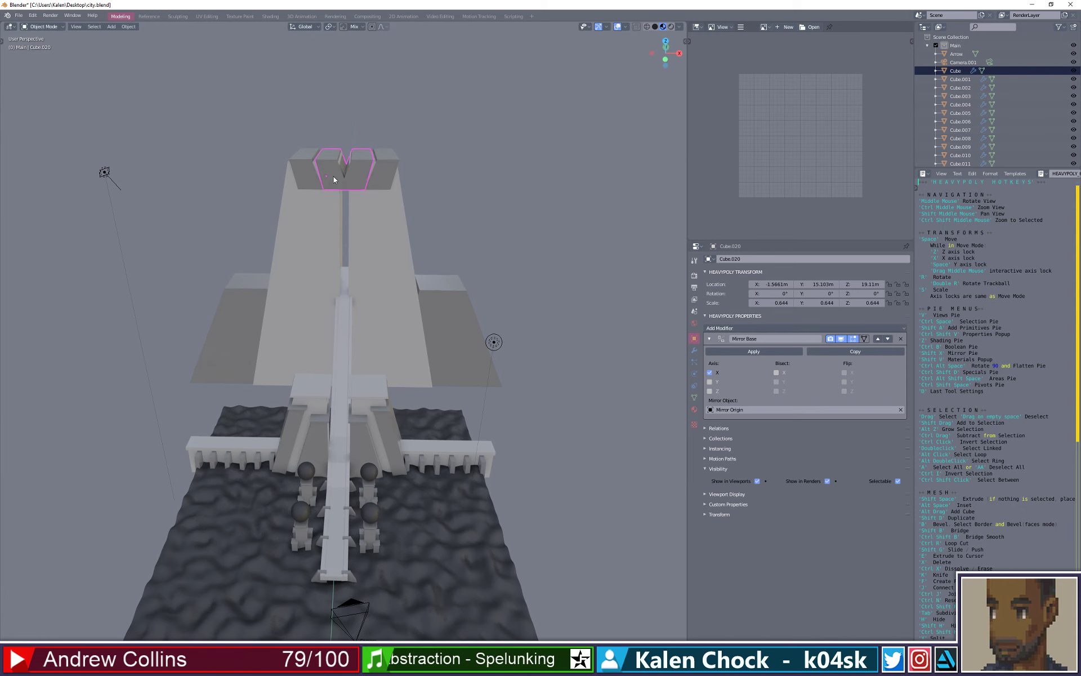
# - Stretch the copied blocks vertically into tall pillars and move them outward along X to -5.2845 m
pyautogui.press('s')
pyautogui.click(351, 267)
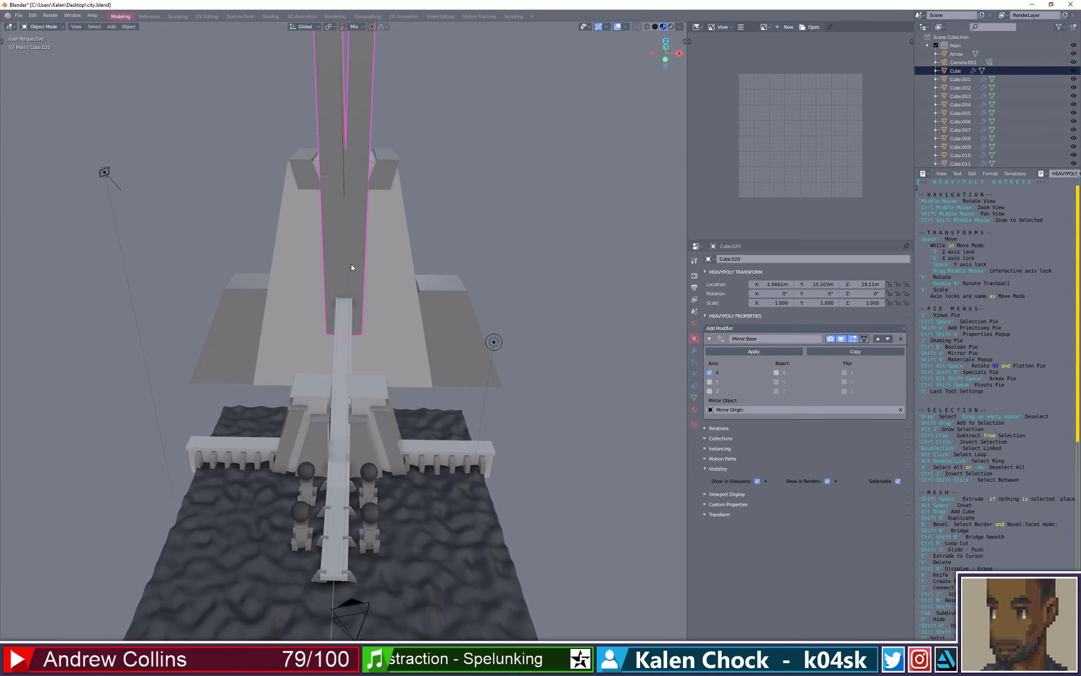
pyautogui.scroll(-3, 351, 268)
pyautogui.press('space')
pyautogui.press('x')
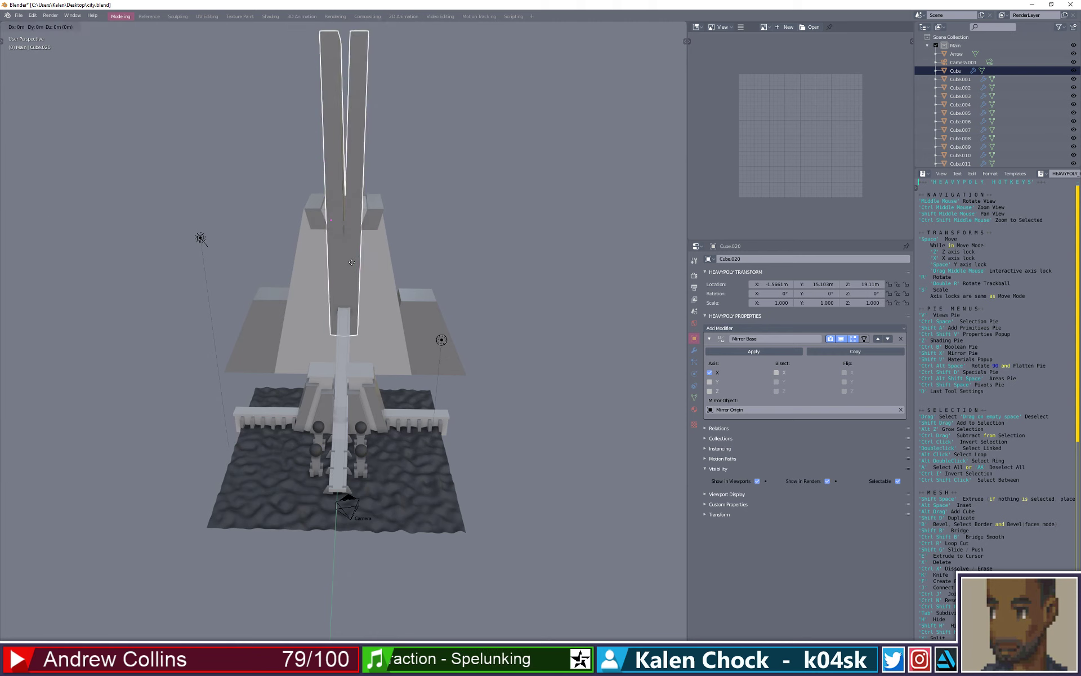
pyautogui.click(326, 253)
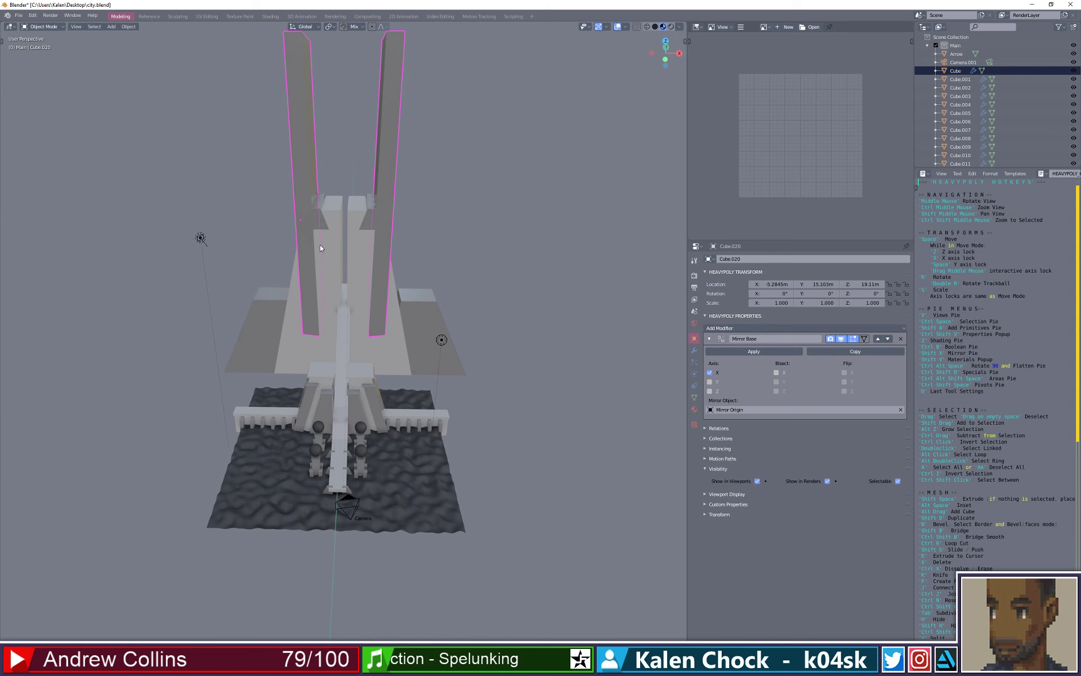
# - Select the top vertices of the tall pillar for editing in the front orthographic view
pyautogui.press('v')
pyautogui.click(360, 225)
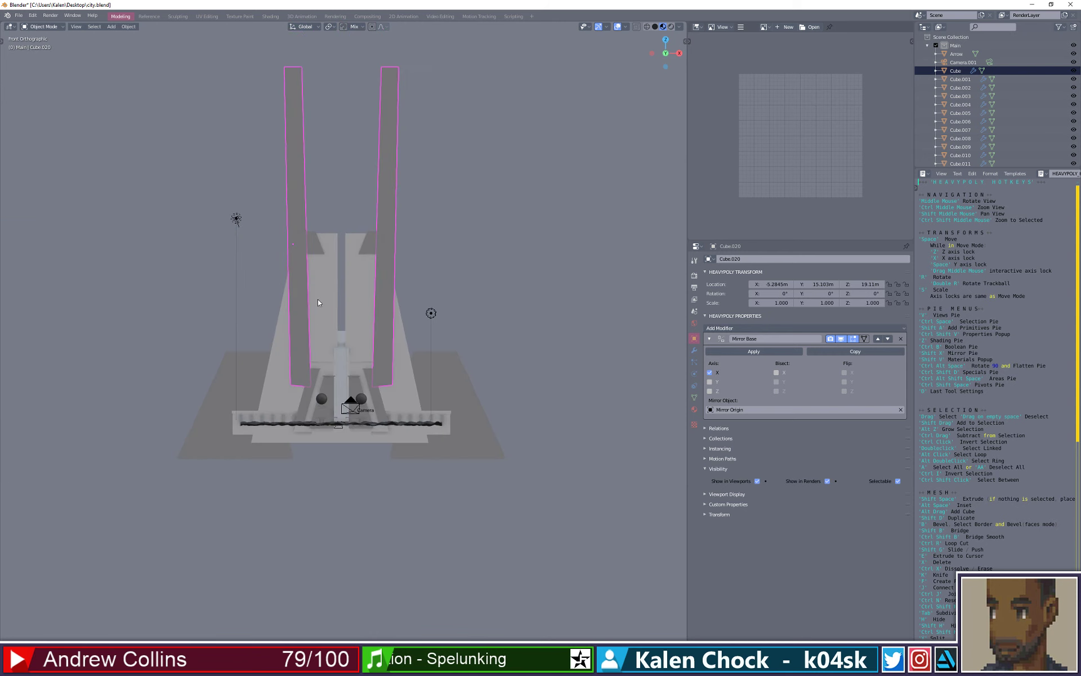
pyautogui.hotkey('ctrl', 'space')
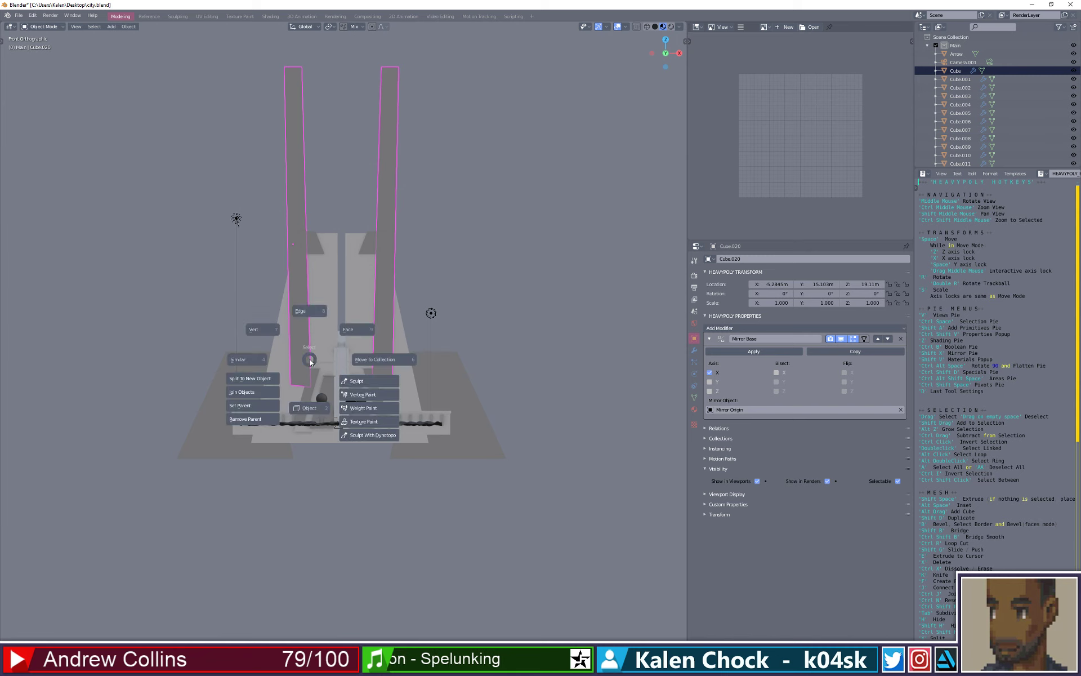
pyautogui.click(294, 321)
pyautogui.moveTo(270, 50); pyautogui.dragTo(331, 79)
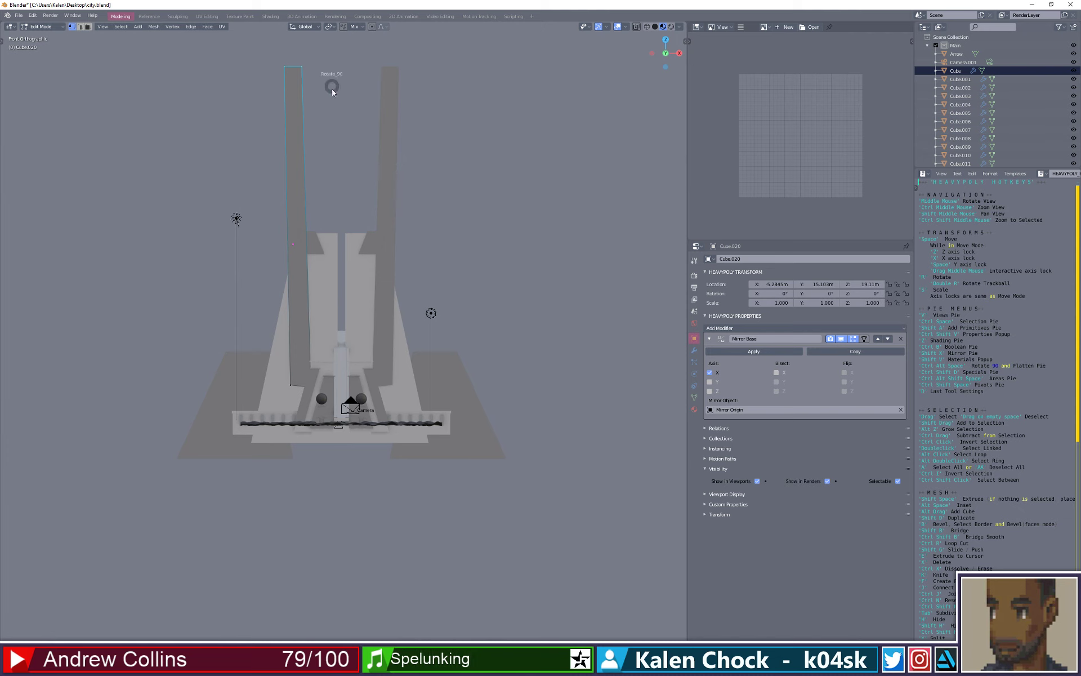
# - Try to flatten the pillar's selected top vertices with the Side option of the Rotate 90 and Flatten commands
pyautogui.hotkey('ctrl', 'alt', 'space')
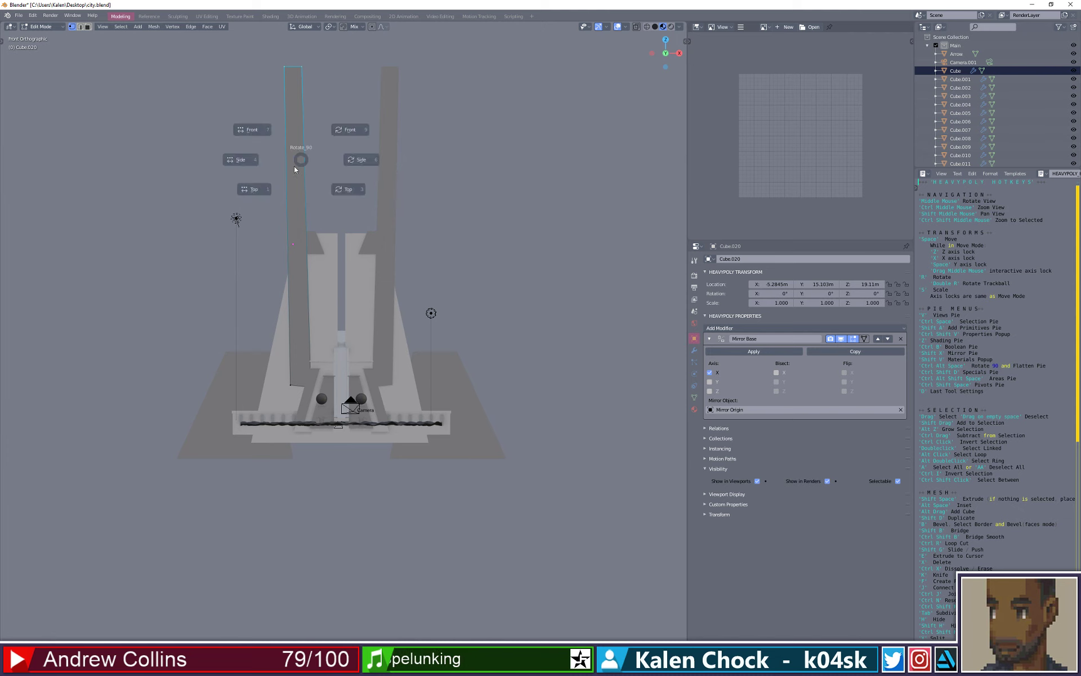
pyautogui.click(225, 162)
pyautogui.press('z')
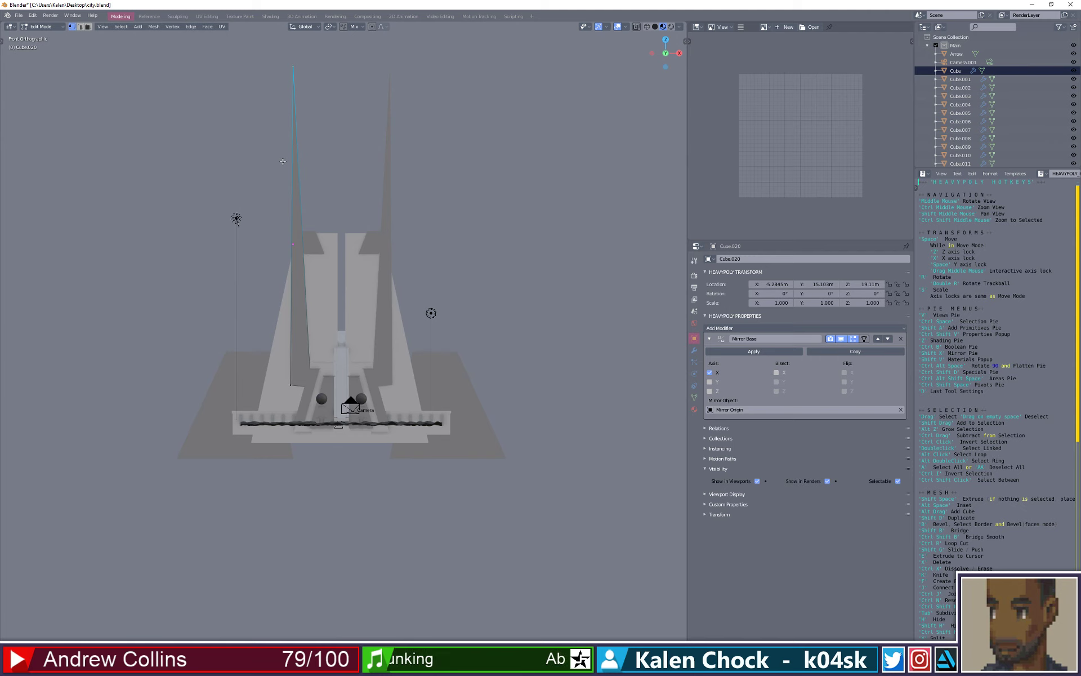
pyautogui.hotkey('ctrl', 'z')
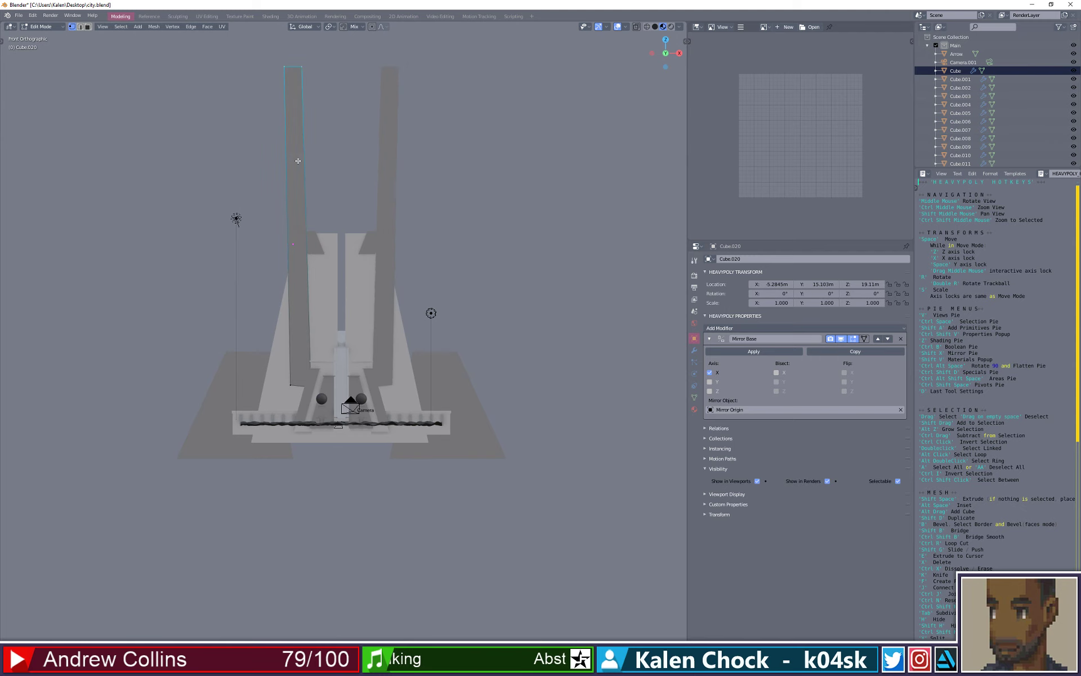
pyautogui.hotkey('ctrl', 'alt', 'space')
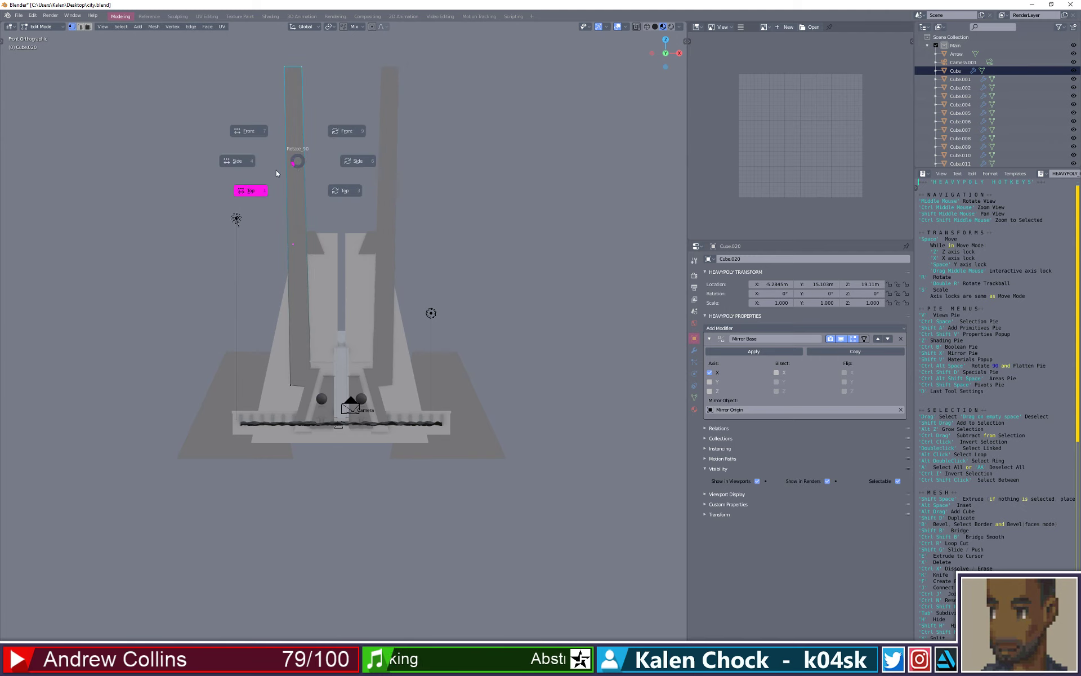
pyautogui.click(250, 132)
pyautogui.hotkey('ctrl', 'alt', 'space')
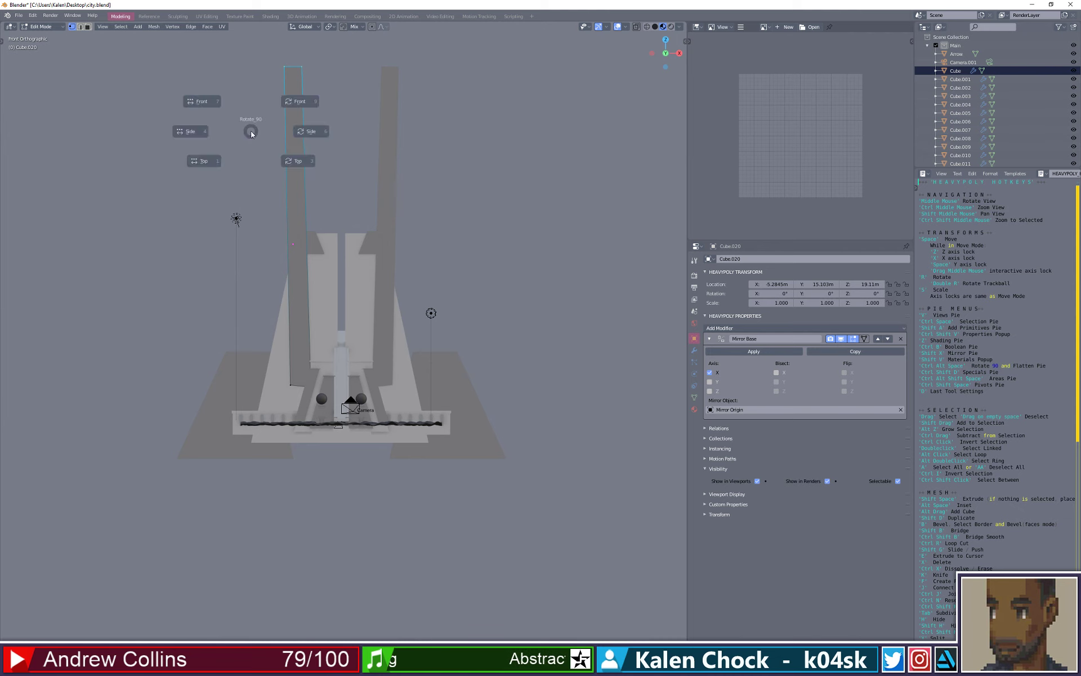
pyautogui.click(265, 152)
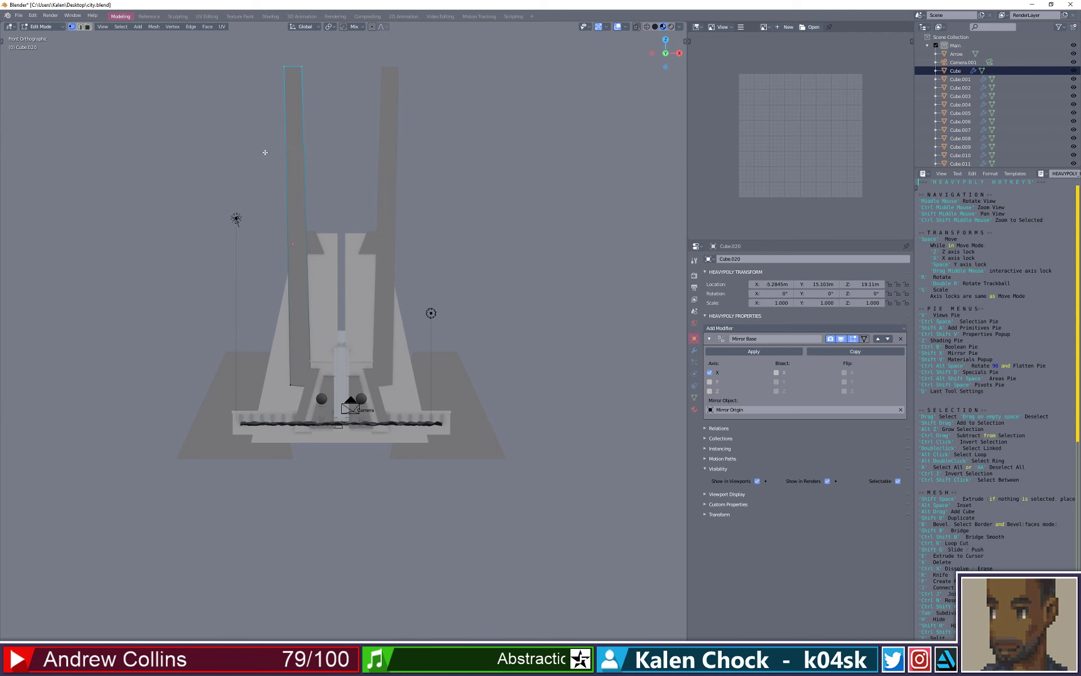
pyautogui.hotkey('ctrl', 'alt', 'space')
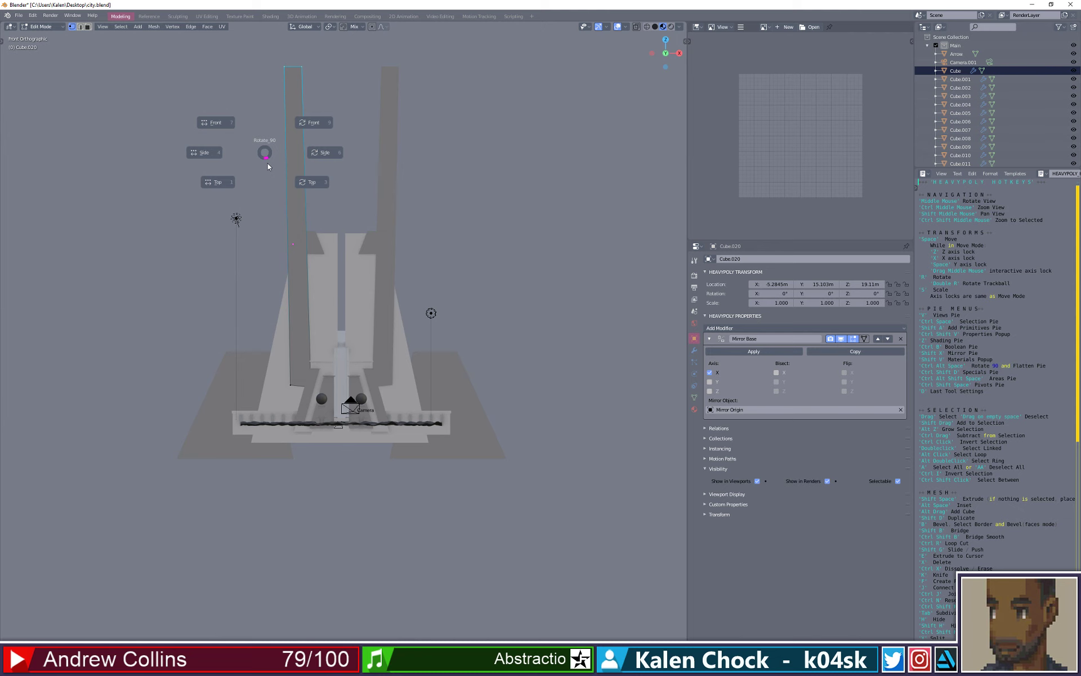
pyautogui.click(310, 126)
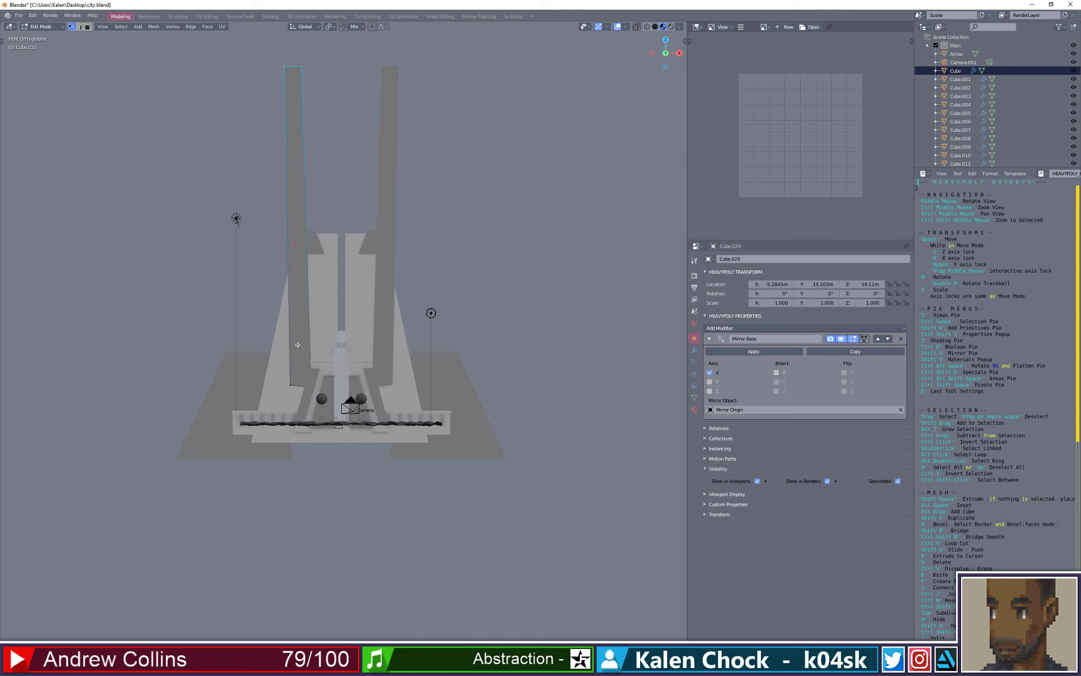
# - Shift the pillar's top vertices inward along X so its sides stand vertical, and clear the vertex selection
pyautogui.press('space')
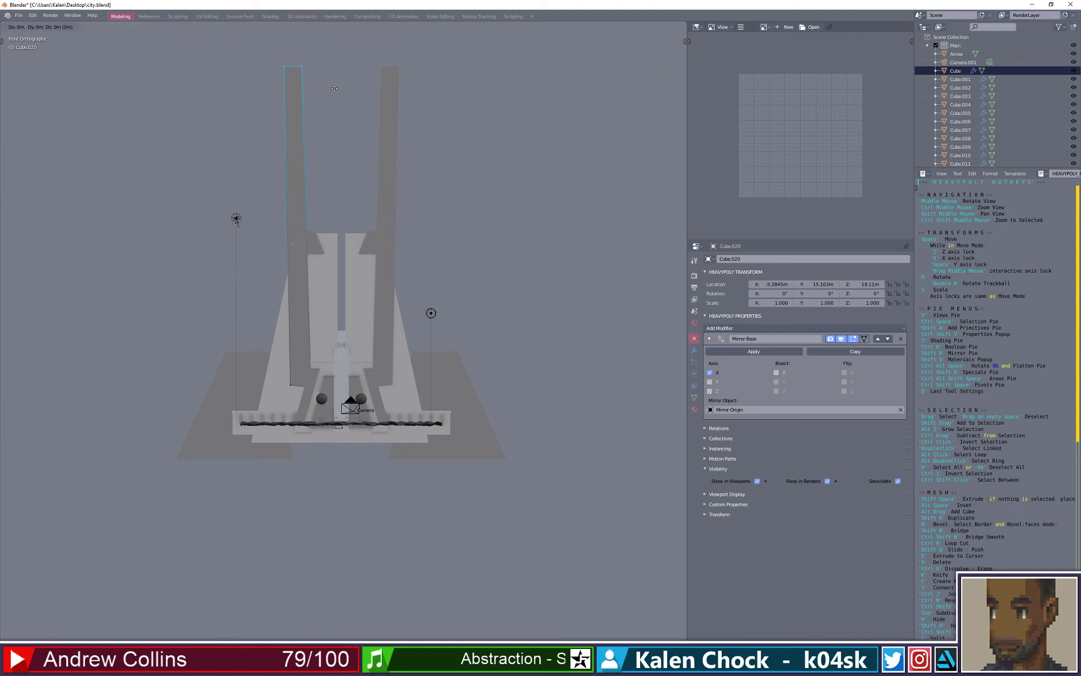
pyautogui.click(342, 127)
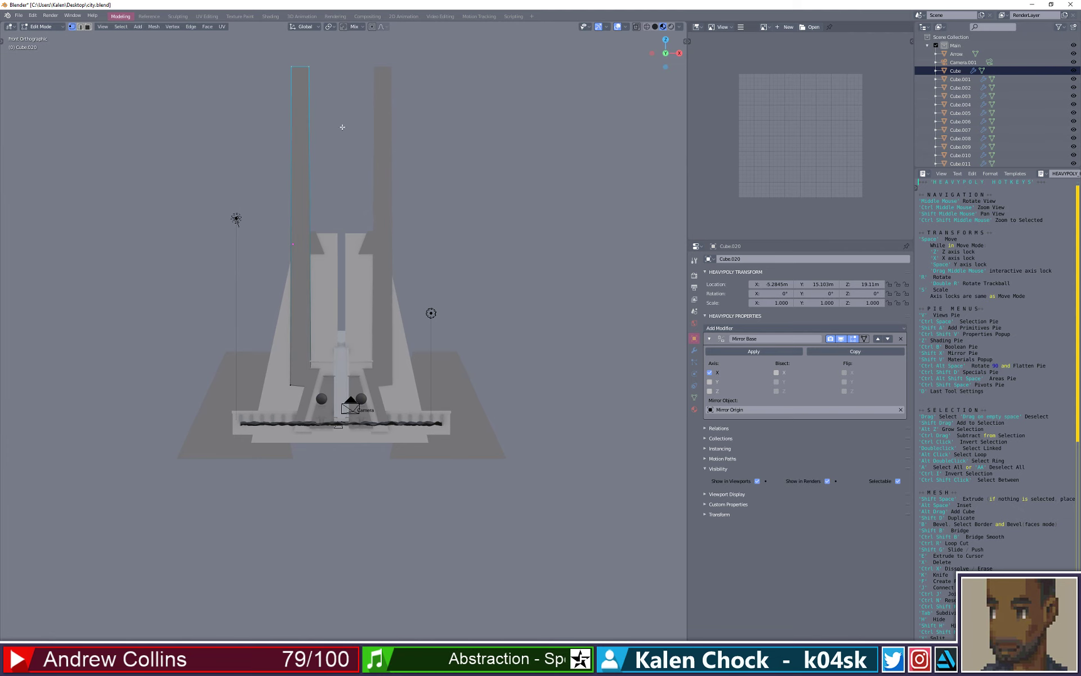
pyautogui.click(283, 367)
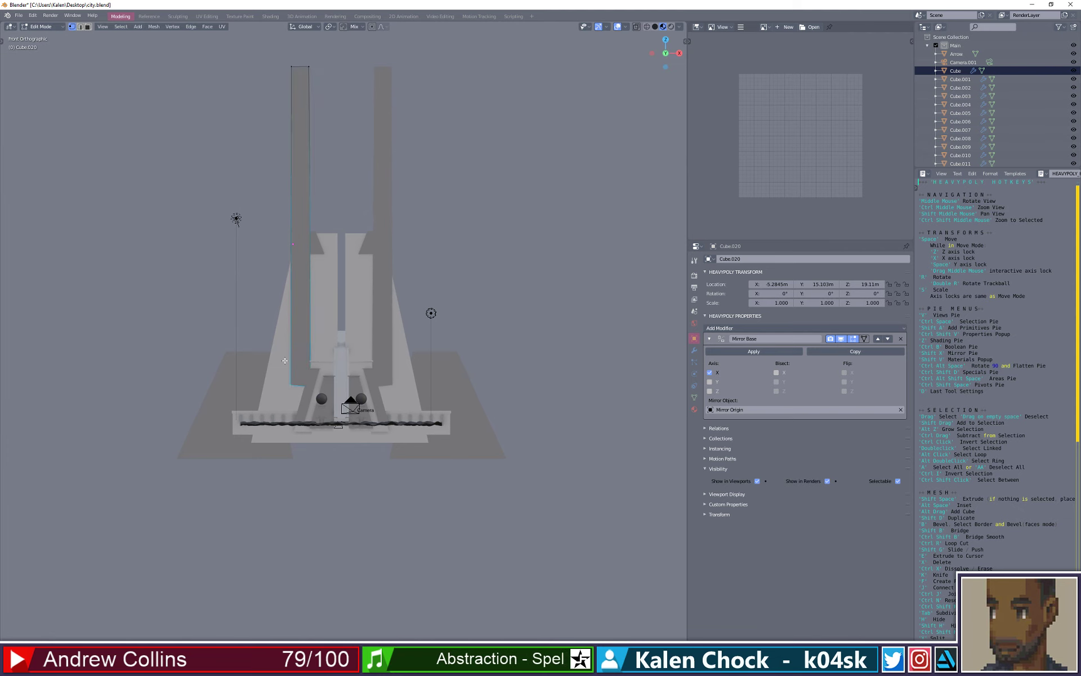
pyautogui.hotkey('ctrl', 'alt', 'space')
pyautogui.click(241, 391)
pyautogui.moveTo(325, 95); pyautogui.dragTo(267, 51)
pyautogui.click(361, 129)
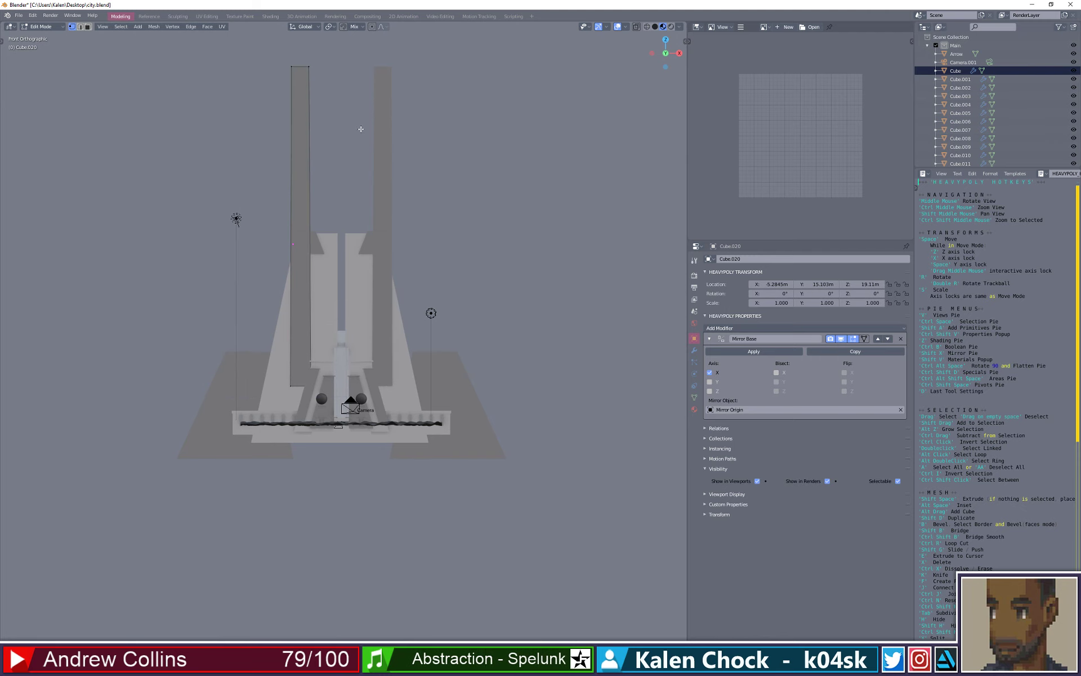
# - Narrow the pillars to about half their width along X and place them beside the central gap at X -1.1895 m, Z 12.76 m
pyautogui.press('Tab')
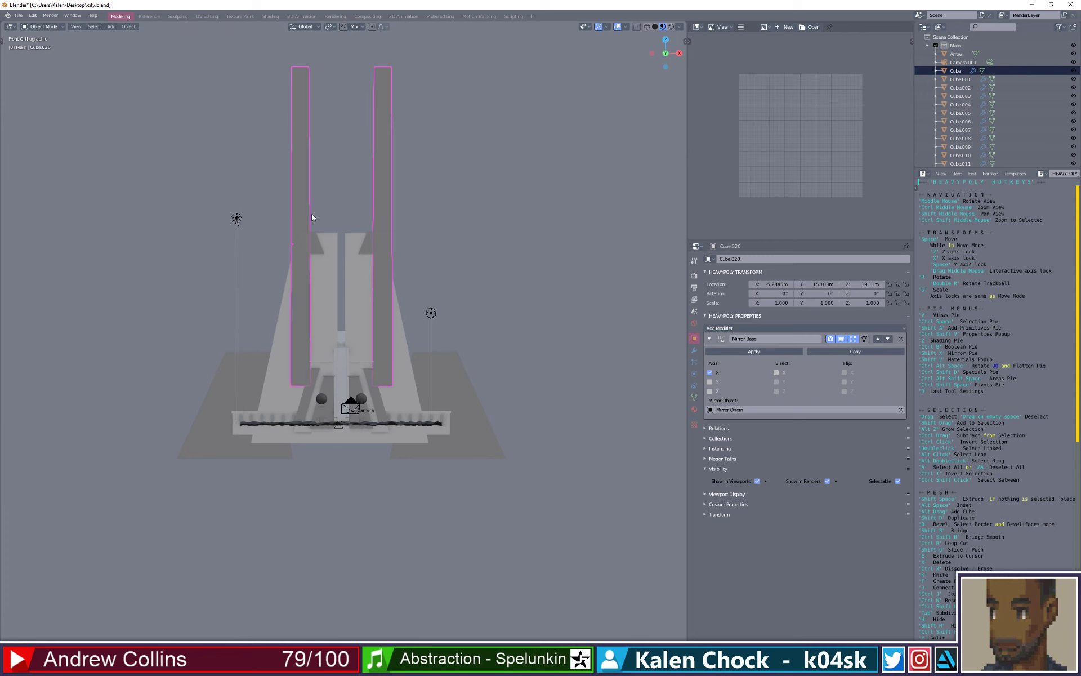
pyautogui.click(330, 285)
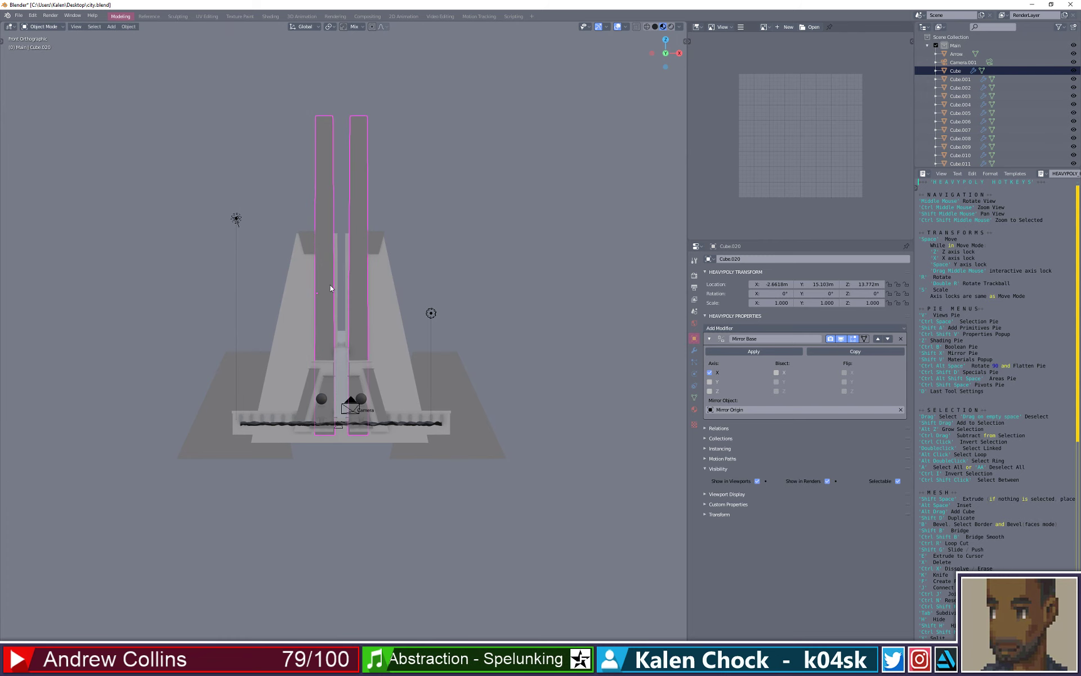
pyautogui.press('s')
pyautogui.press('x')
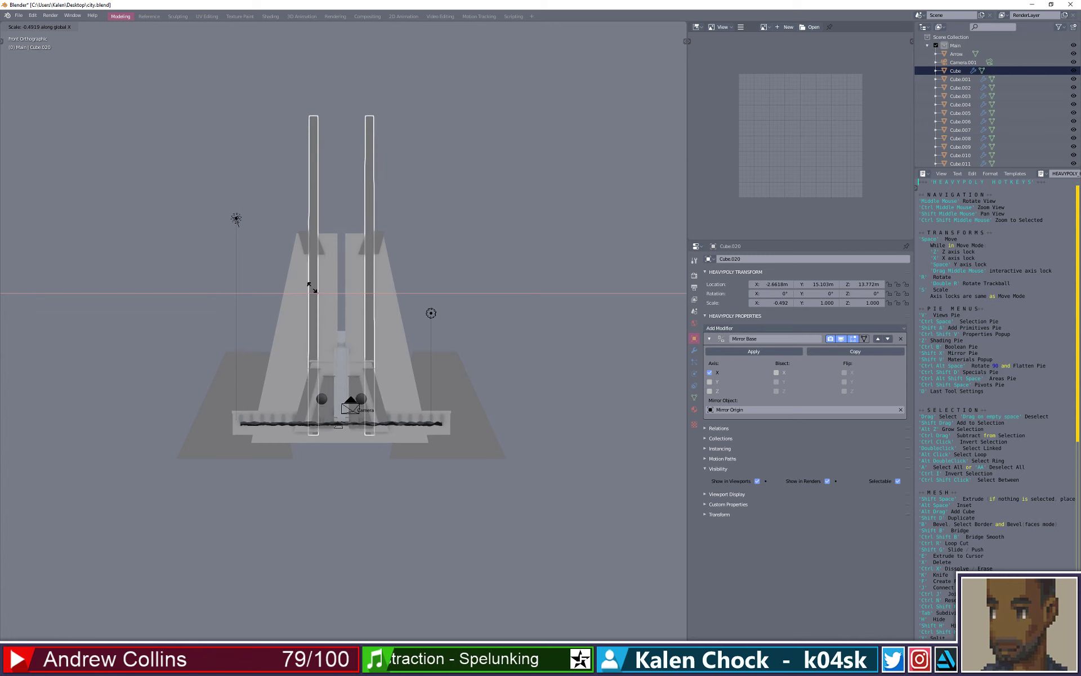
pyautogui.press('Escape')
pyautogui.press('space')
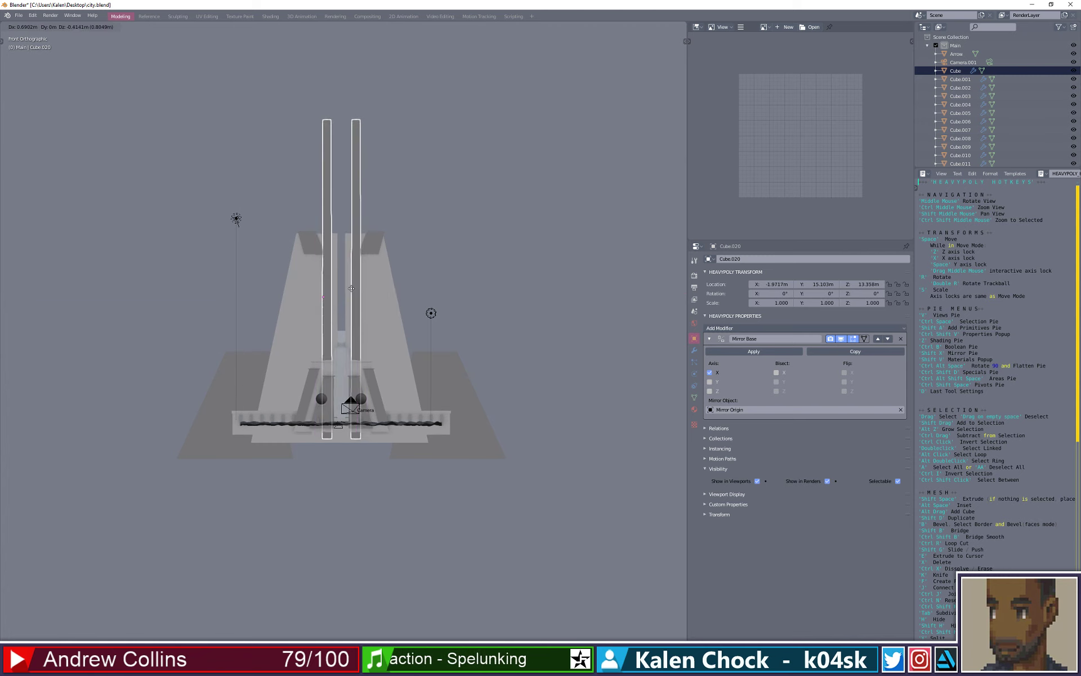
pyautogui.click(356, 292)
# - Try lowering the whole pillars along Z to 9.1674 m, and undo the move
pyautogui.moveTo(356, 292); pyautogui.dragTo(317, 262, button='middle')
pyautogui.press('space')
pyautogui.press('z')
pyautogui.click(324, 288)
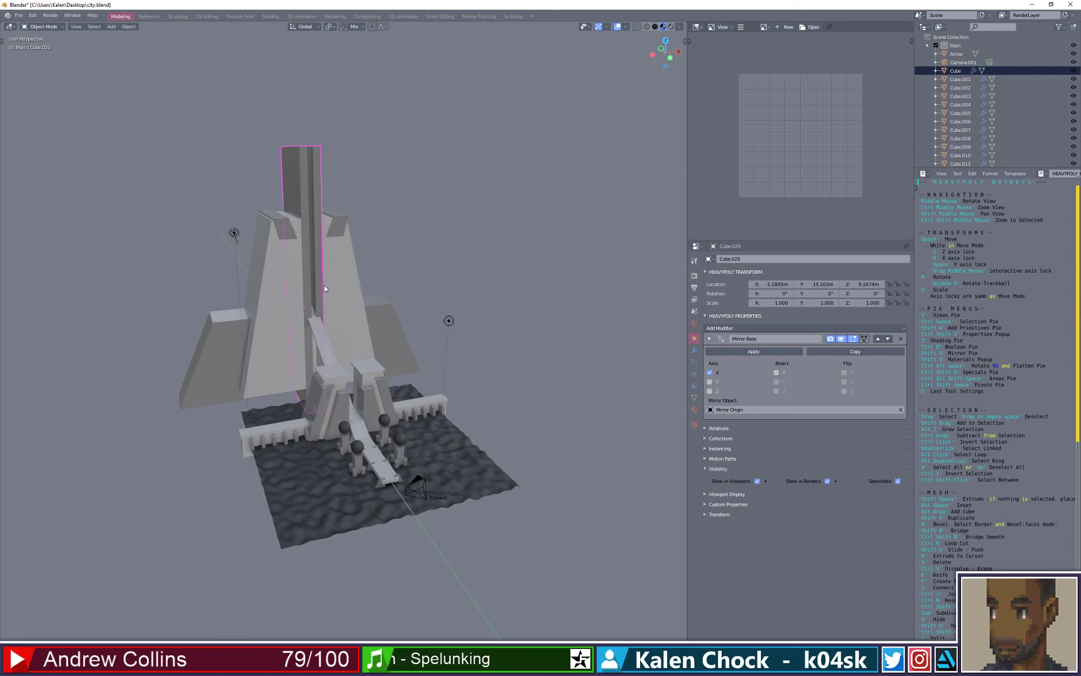
pyautogui.hotkey('ctrl', 'z')
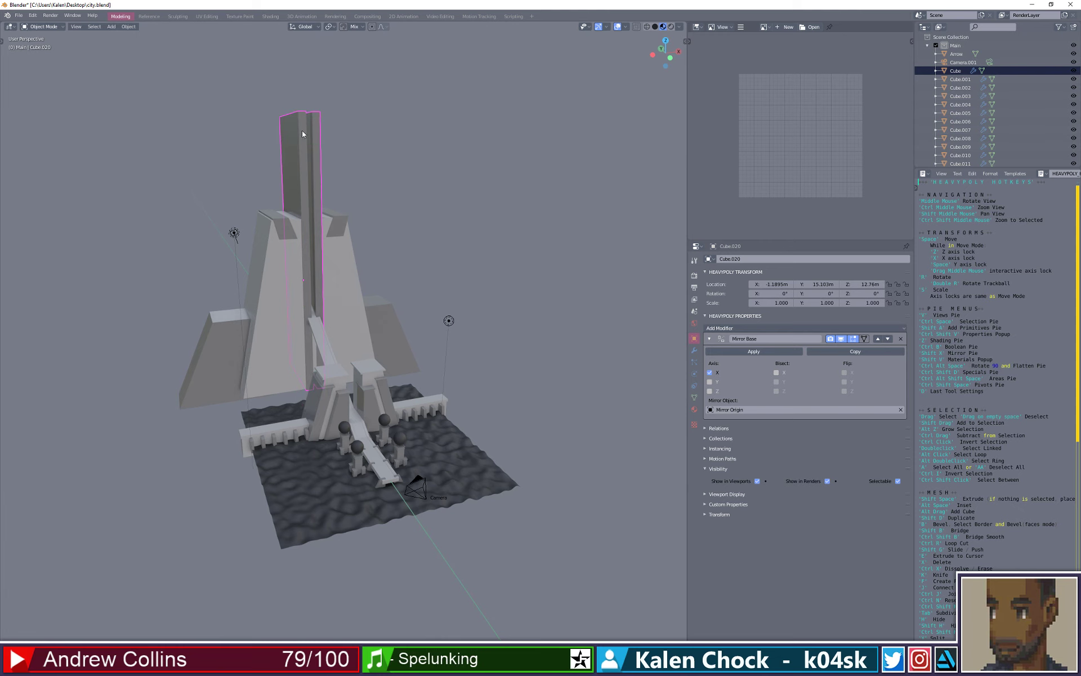
# - Lower the pillar's top vertices along Z in front view to the height of the tower roofs, and return to Object Mode
pyautogui.press('v')
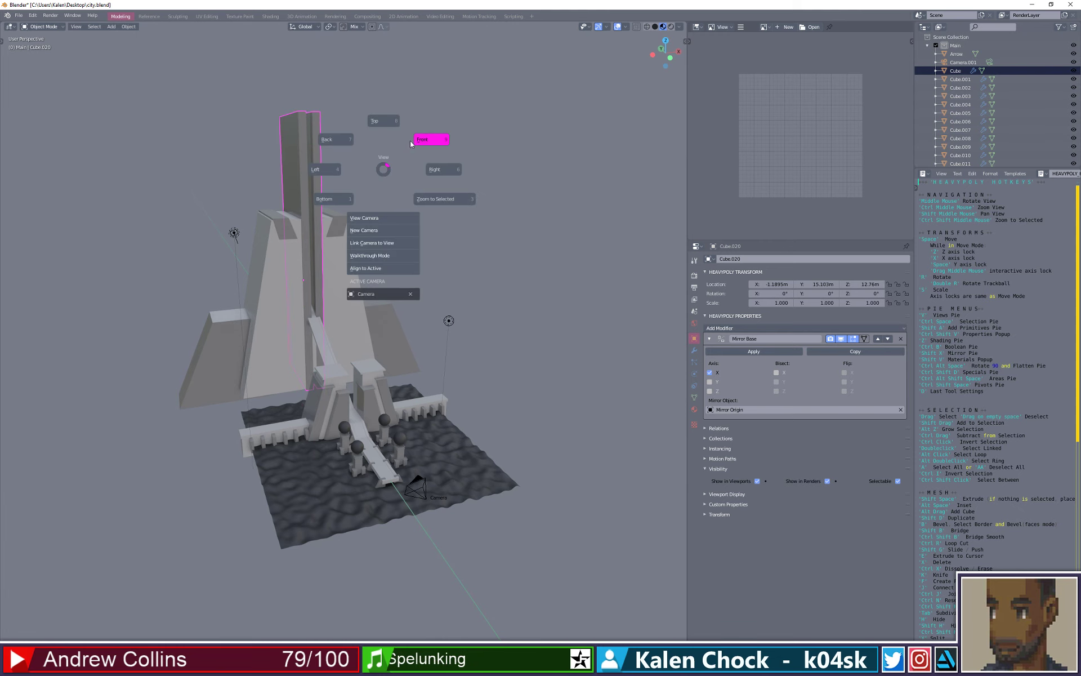
pyautogui.click(410, 140)
pyautogui.hotkey('ctrl', 'space')
pyautogui.click(284, 113)
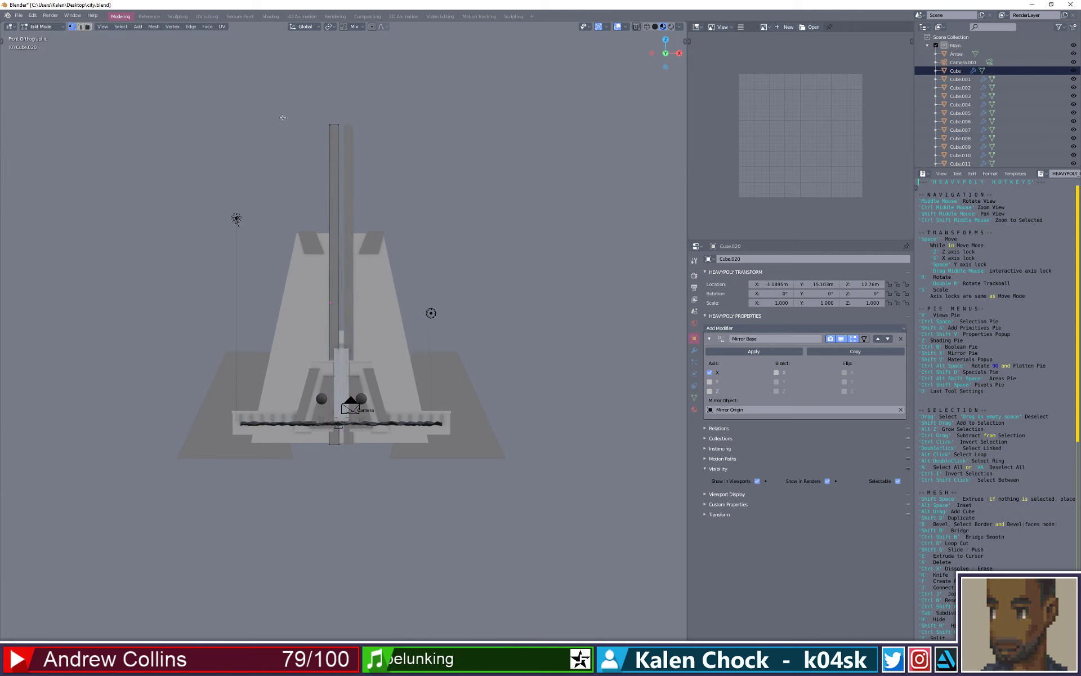
pyautogui.moveTo(287, 120); pyautogui.dragTo(355, 134)
pyautogui.press('space')
pyautogui.press('z')
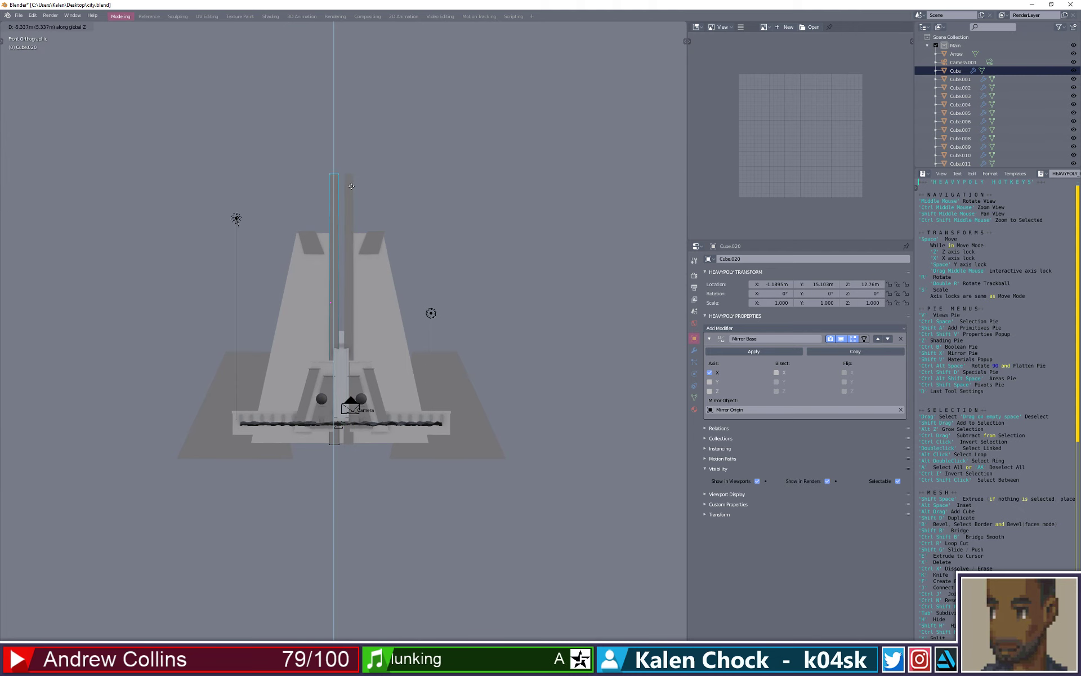
pyautogui.click(352, 240)
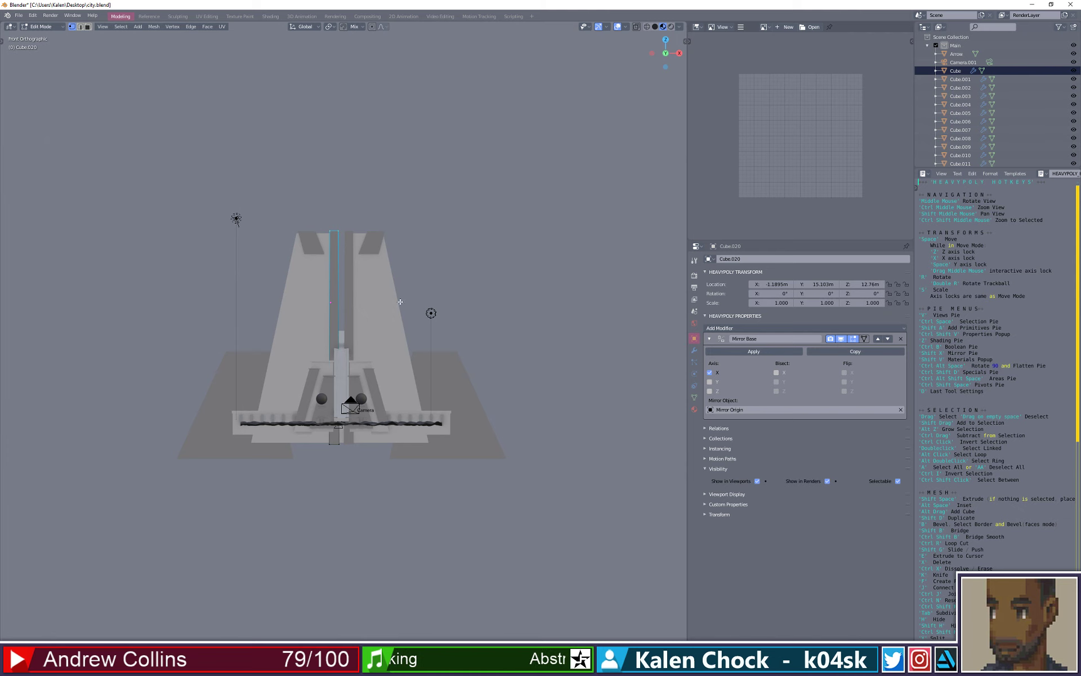
pyautogui.hotkey('ctrl', 'space')
pyautogui.click(394, 346)
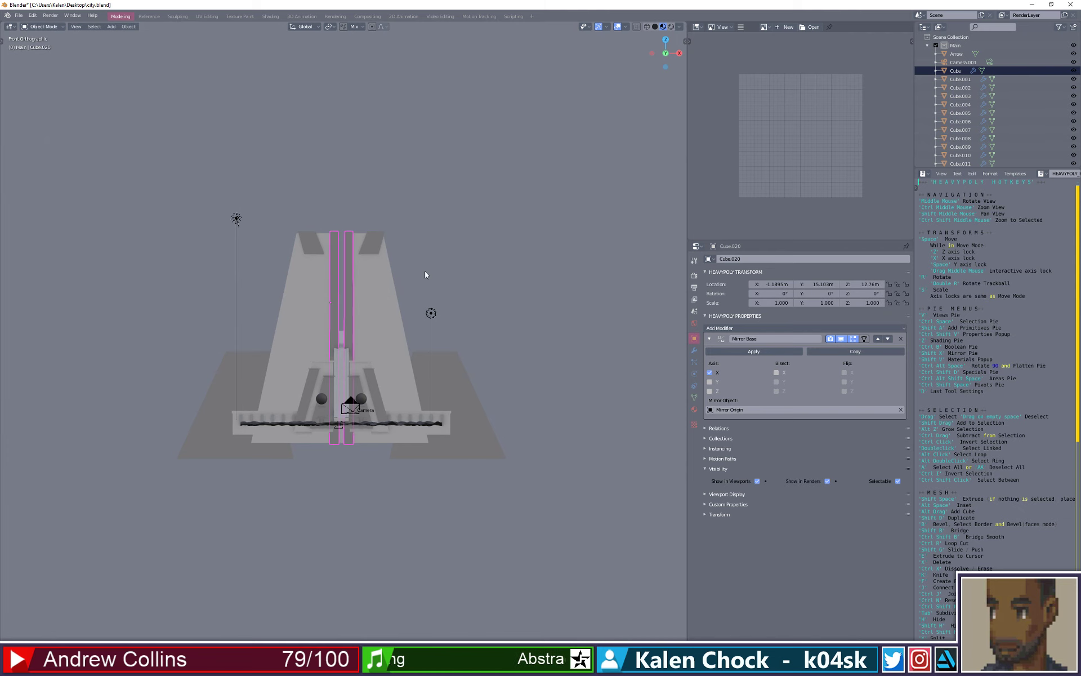
pyautogui.moveTo(429, 276)
pyautogui.mouseDown(button='middle')
pyautogui.moveTo(390, 272)
pyautogui.moveTo(428, 275)
pyautogui.moveTo(362, 388)
pyautogui.moveTo(370, 413)
pyautogui.moveTo(424, 464)
pyautogui.moveTo(404, 458)
pyautogui.moveTo(462, 451)
pyautogui.mouseUp(button='middle')
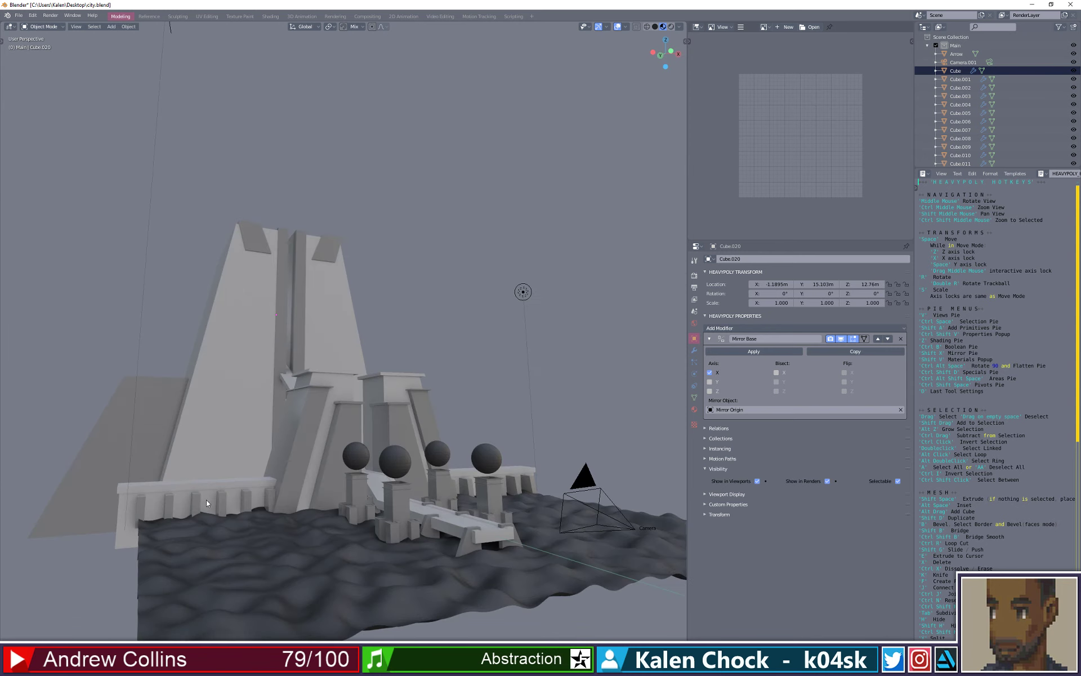
pyautogui.scroll(2, 206, 503)
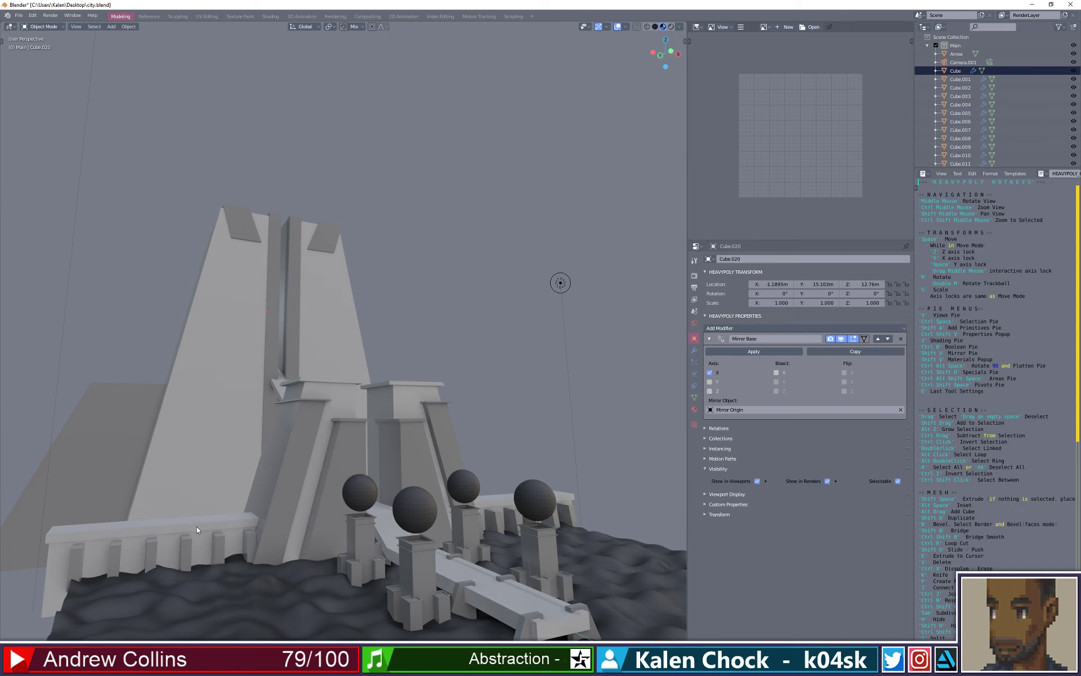
pyautogui.hotkey('ctrl', 'space')
pyautogui.click(216, 512)
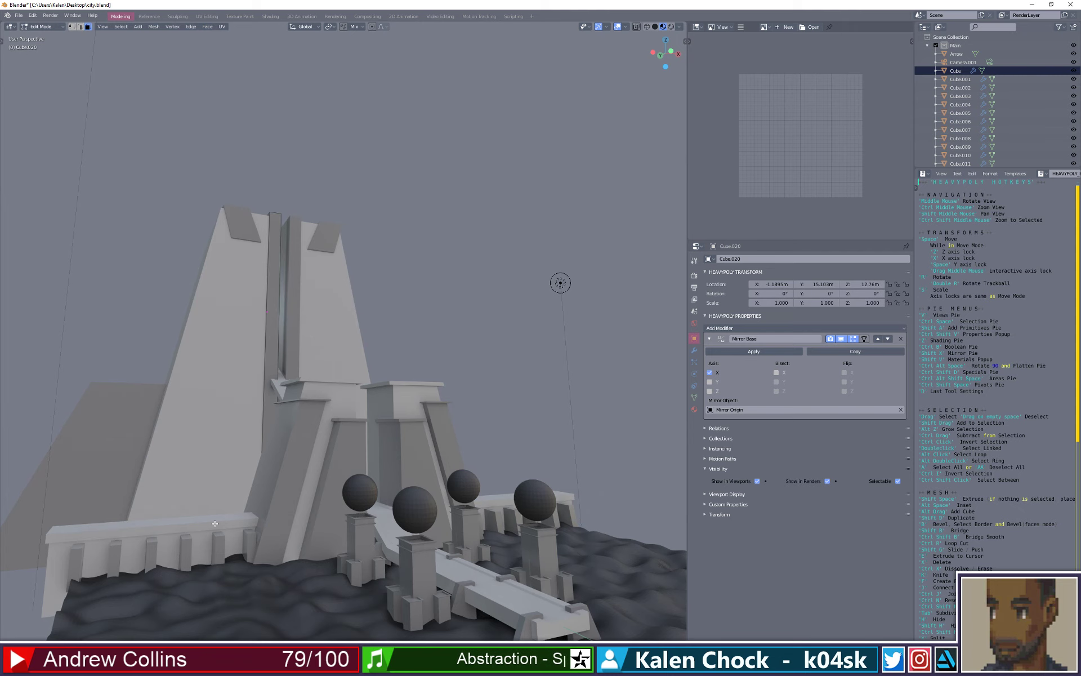
pyautogui.hotkey('ctrl', 'space')
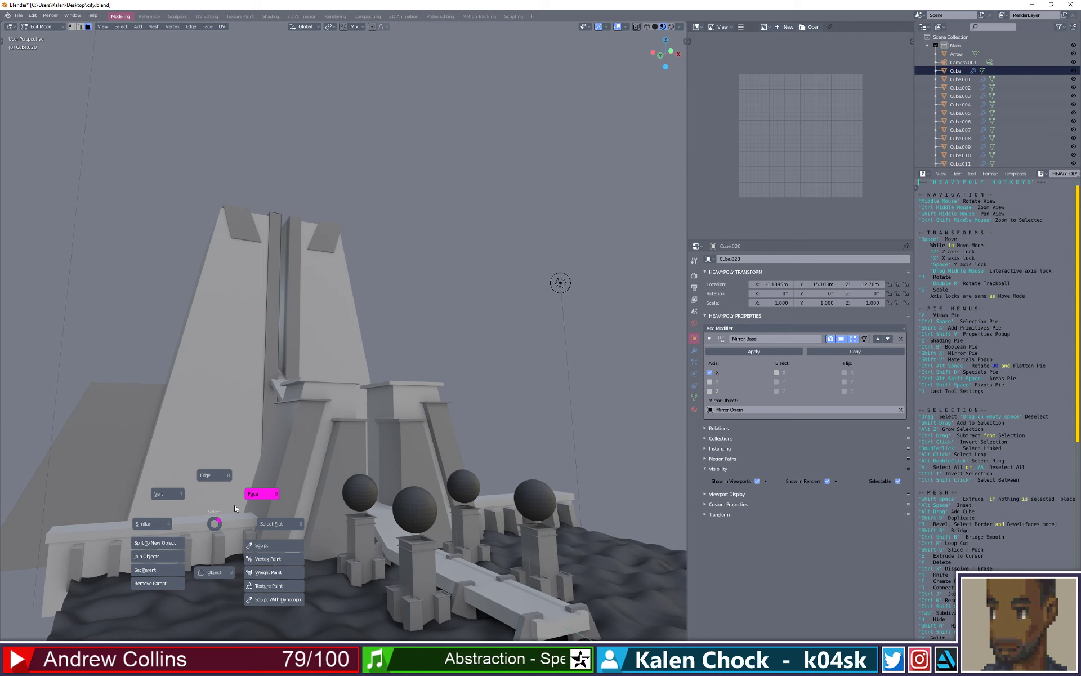
pyautogui.click(225, 559)
# - Select the mirrored low side wall and pick the faces of its top cap in face mode
pyautogui.click(210, 525)
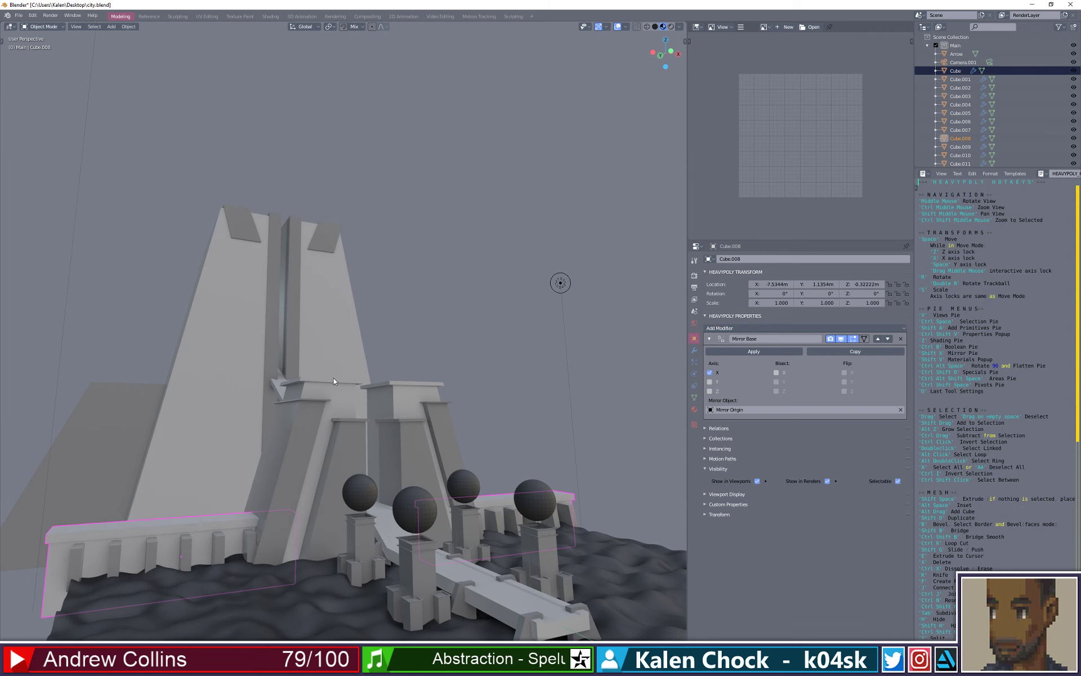
pyautogui.hotkey('ctrl', 'space')
pyautogui.click(293, 468)
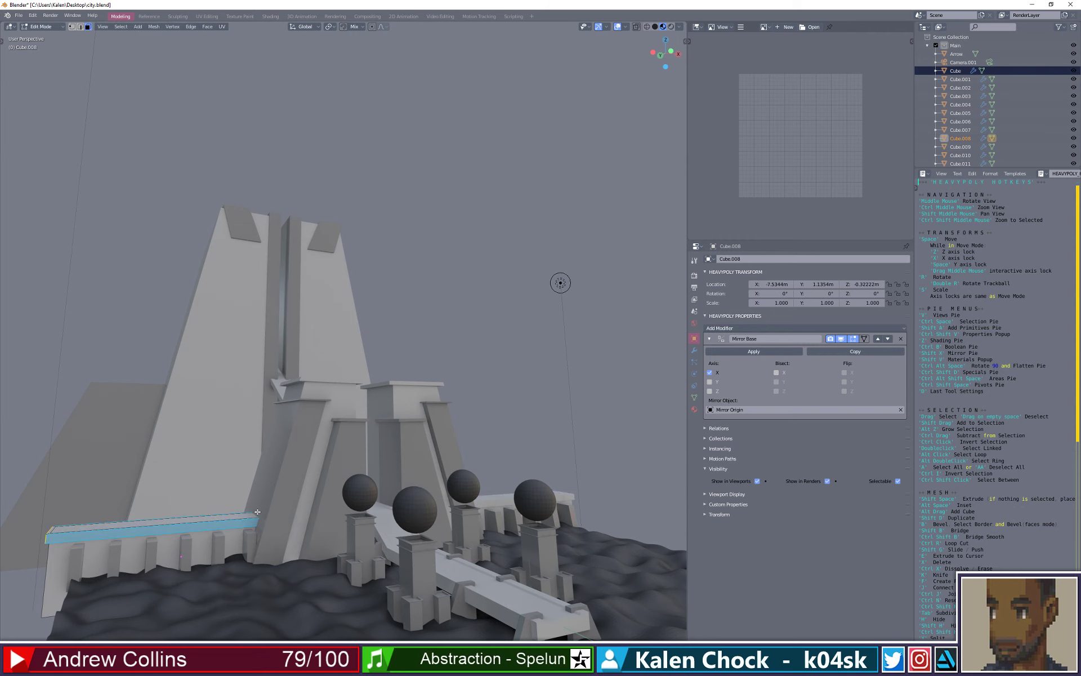
pyautogui.moveTo(194, 536); pyautogui.dragTo(325, 562, button='middle')
pyautogui.click(272, 540)
pyautogui.moveTo(342, 562); pyautogui.dragTo(372, 516, button='middle')
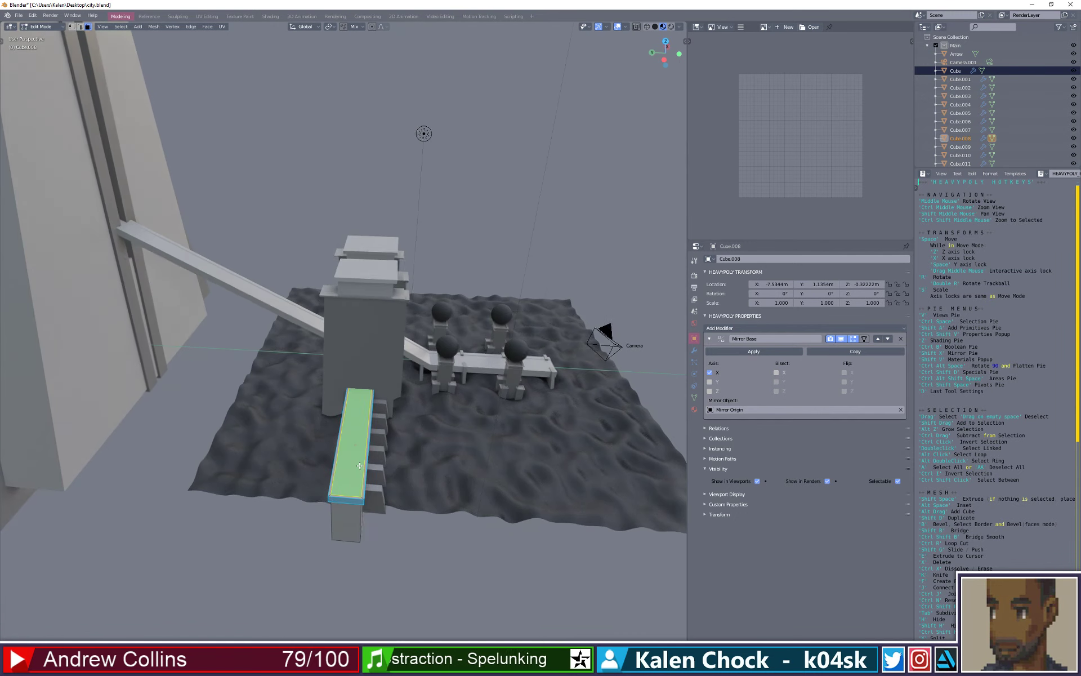
pyautogui.scroll(2, 379, 524)
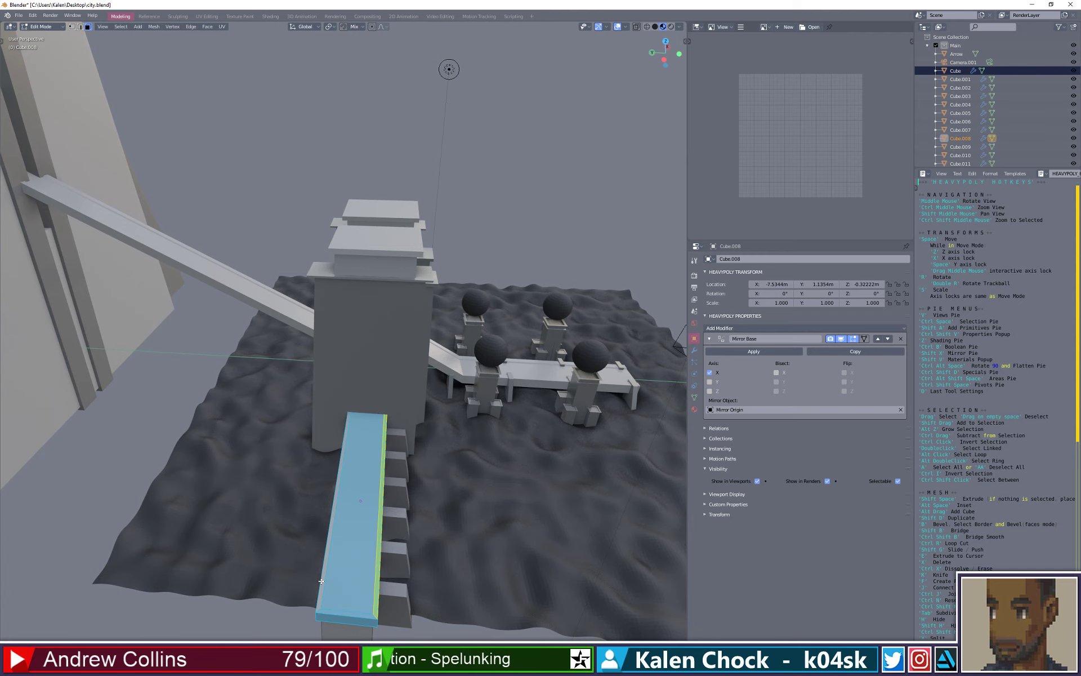
pyautogui.moveTo(321, 580); pyautogui.dragTo(314, 509, button='middle')
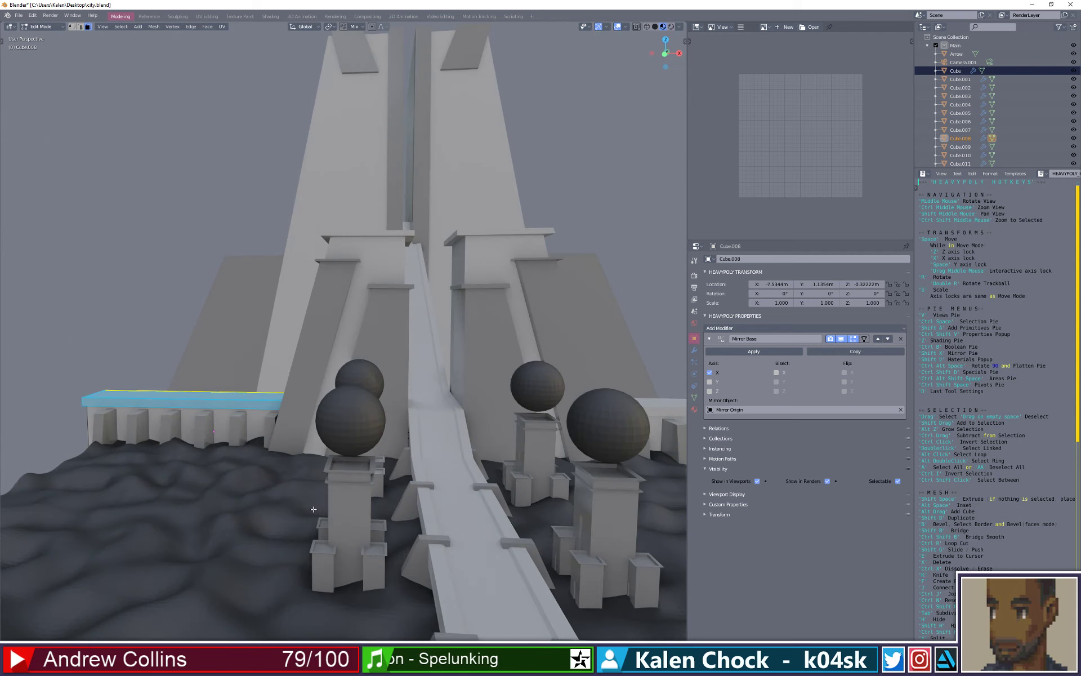
pyautogui.scroll(2, 228, 430)
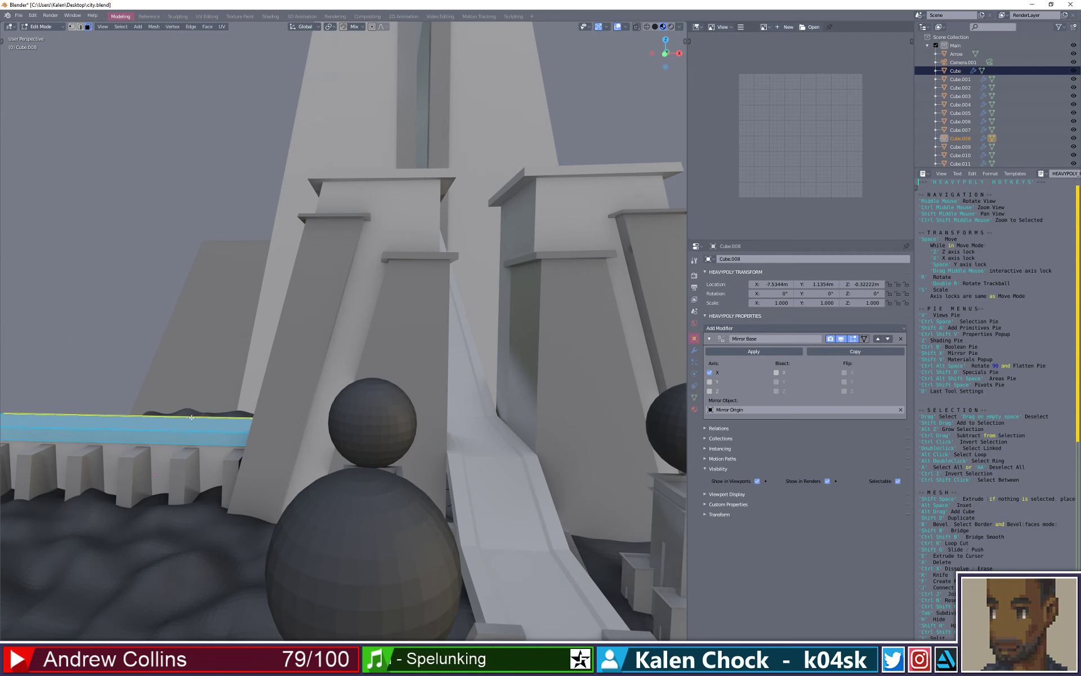
# - Try Material.002 on the side wall, and set its material to Material.001 instead
pyautogui.hotkey('shift', 'v')
pyautogui.click(199, 368)
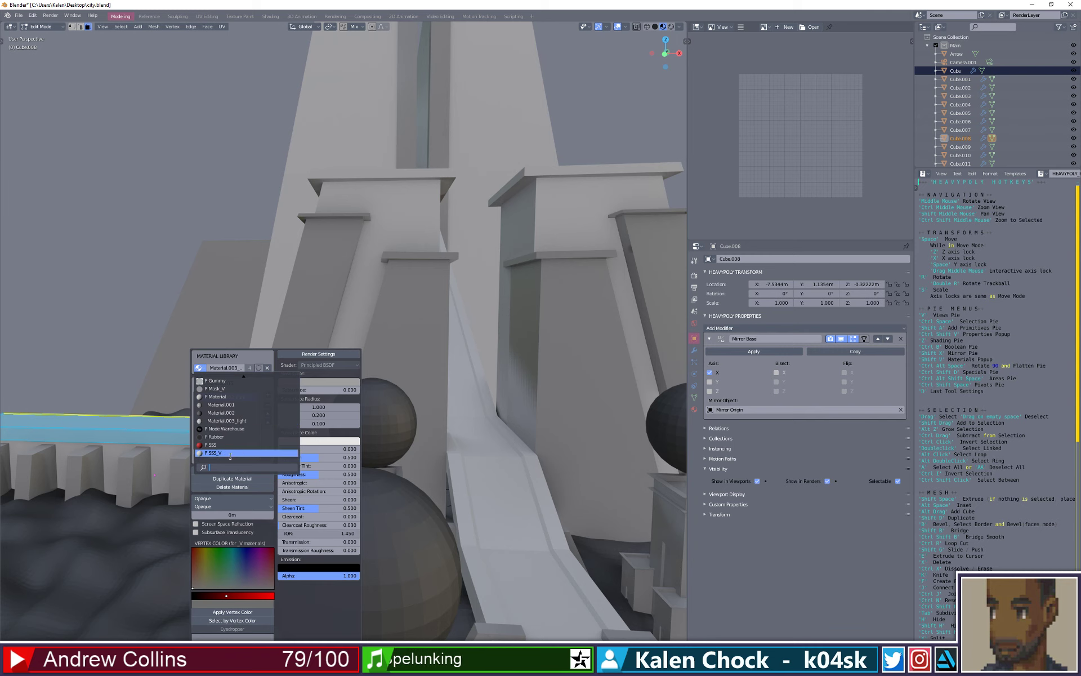
pyautogui.click(234, 413)
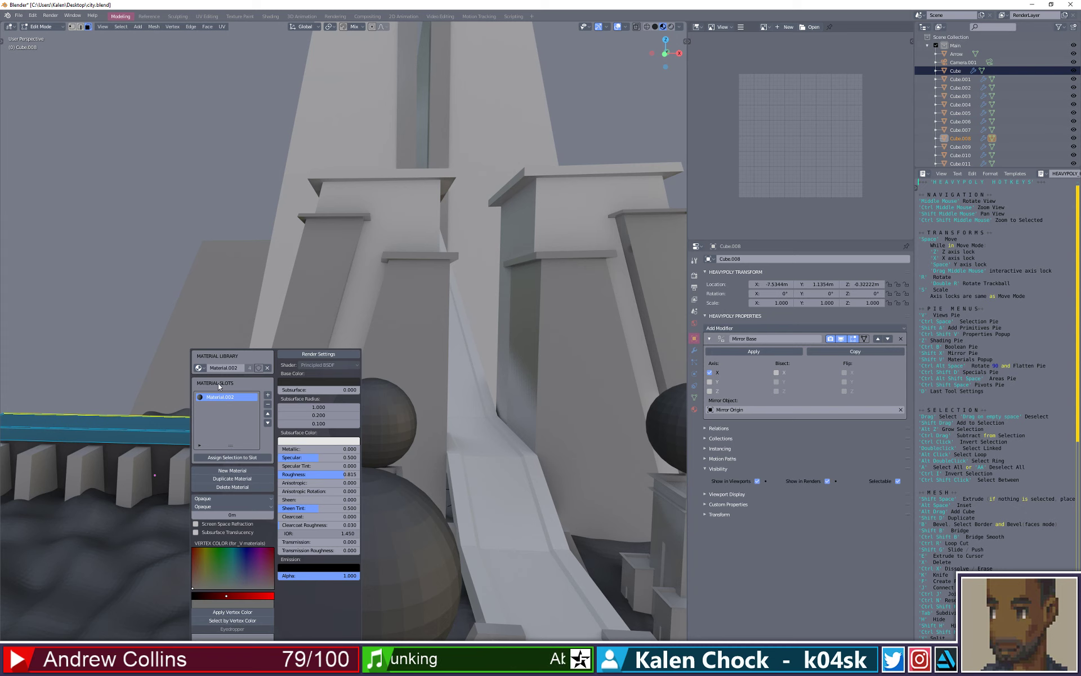
pyautogui.click(199, 368)
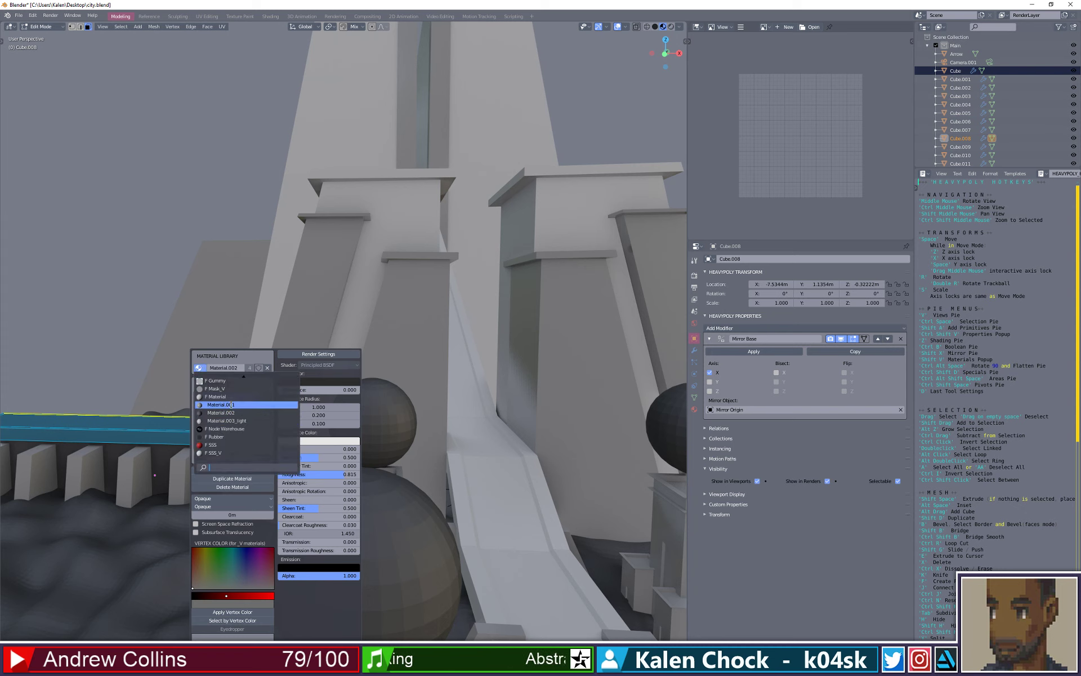
pyautogui.click(232, 404)
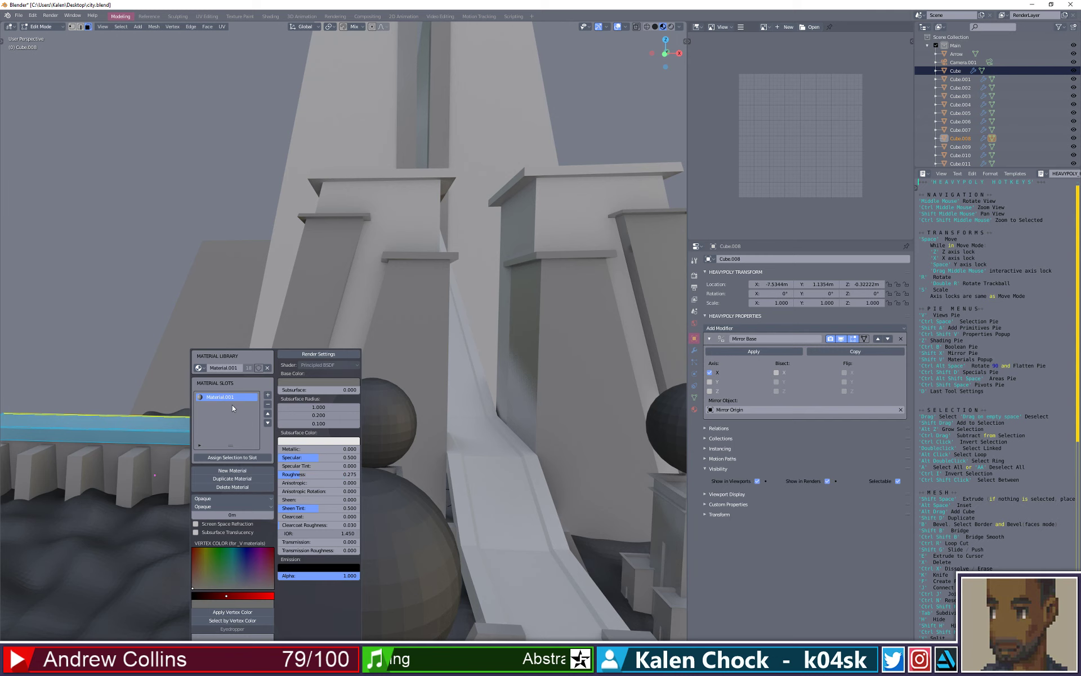
# - Add a second material slot to the side wall and fill it with Material.001 from the library
pyautogui.click(269, 395)
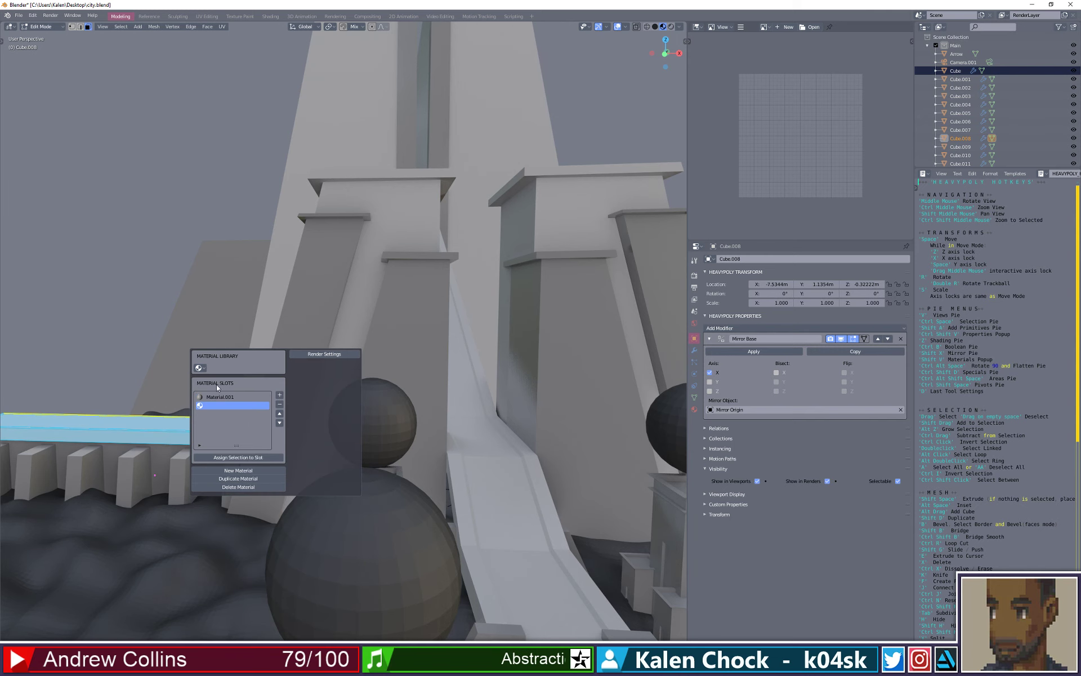
pyautogui.click(200, 369)
pyautogui.scroll(-10, 236, 436)
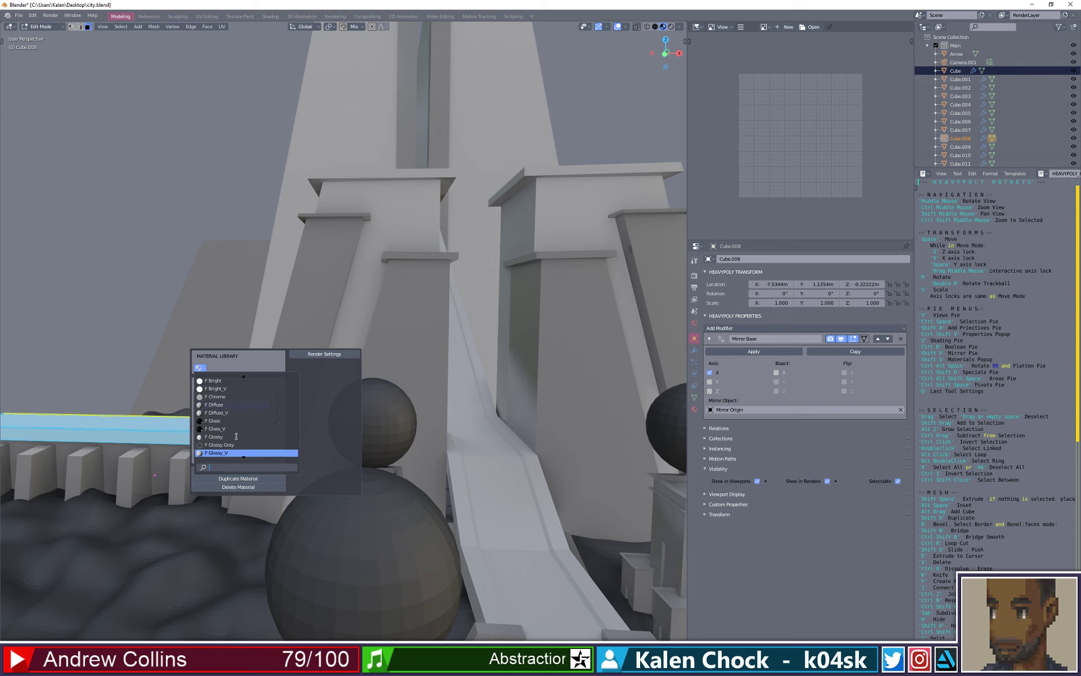
pyautogui.scroll(-5, 236, 436)
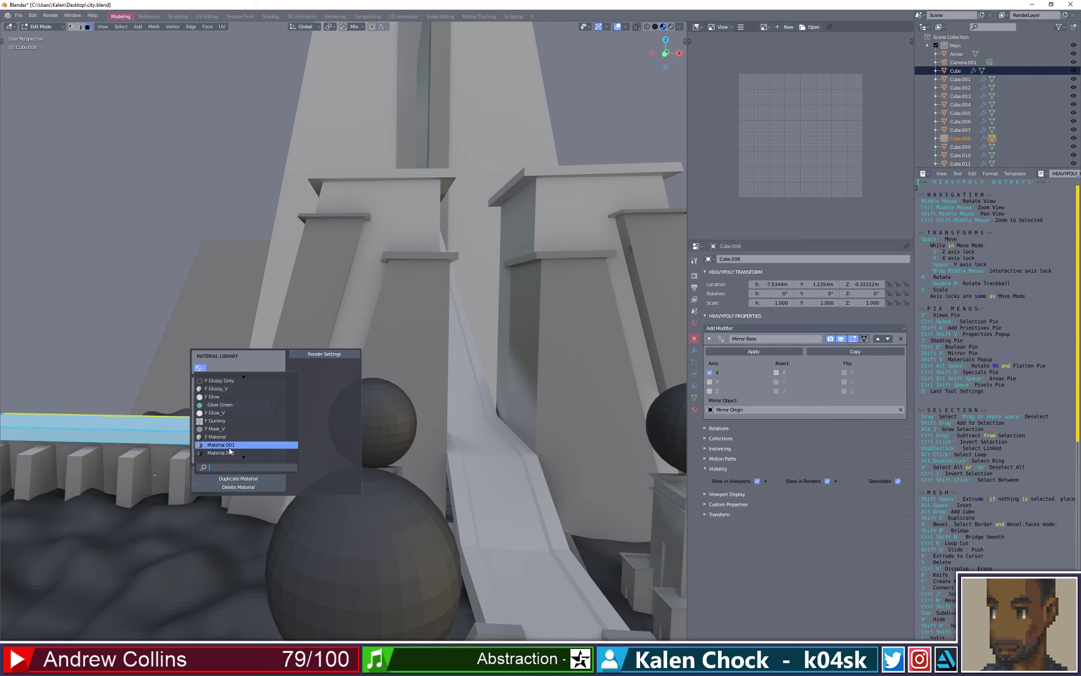
pyautogui.click(230, 448)
# - Reselect the faces around the side wall's cap, and replace that selection with the wall's front face below the cap
pyautogui.click(88, 365)
pyautogui.scroll(-4, 91, 367)
pyautogui.moveTo(92, 366); pyautogui.dragTo(161, 453, button='middle')
pyautogui.hotkey('ctrl', 'space')
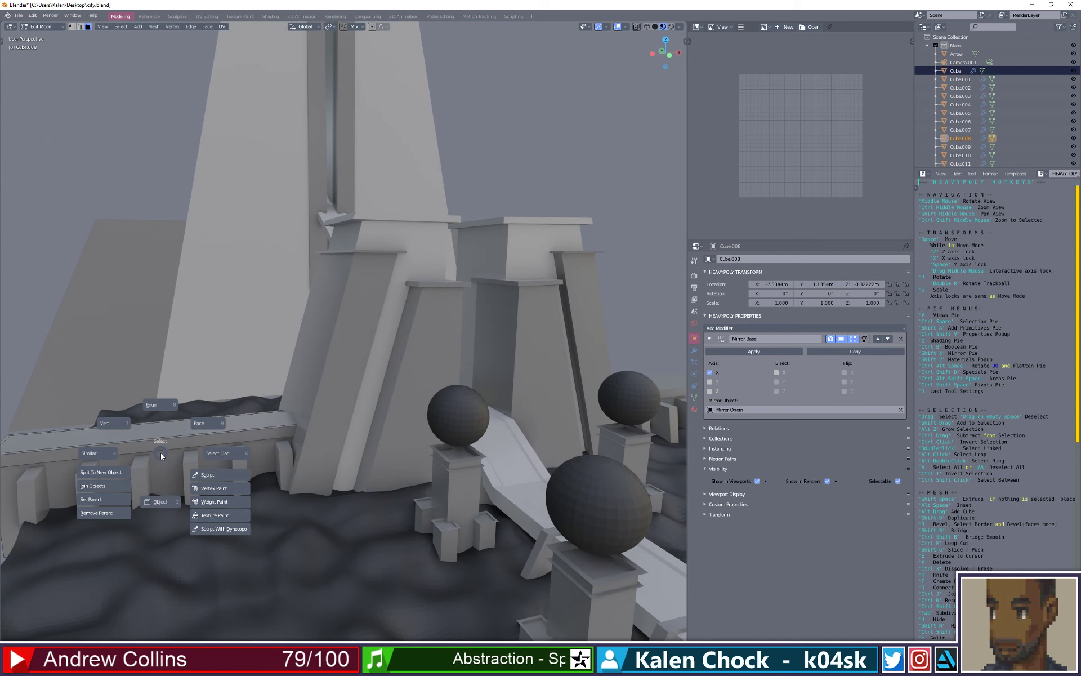
pyautogui.click(204, 426)
pyautogui.click(207, 440)
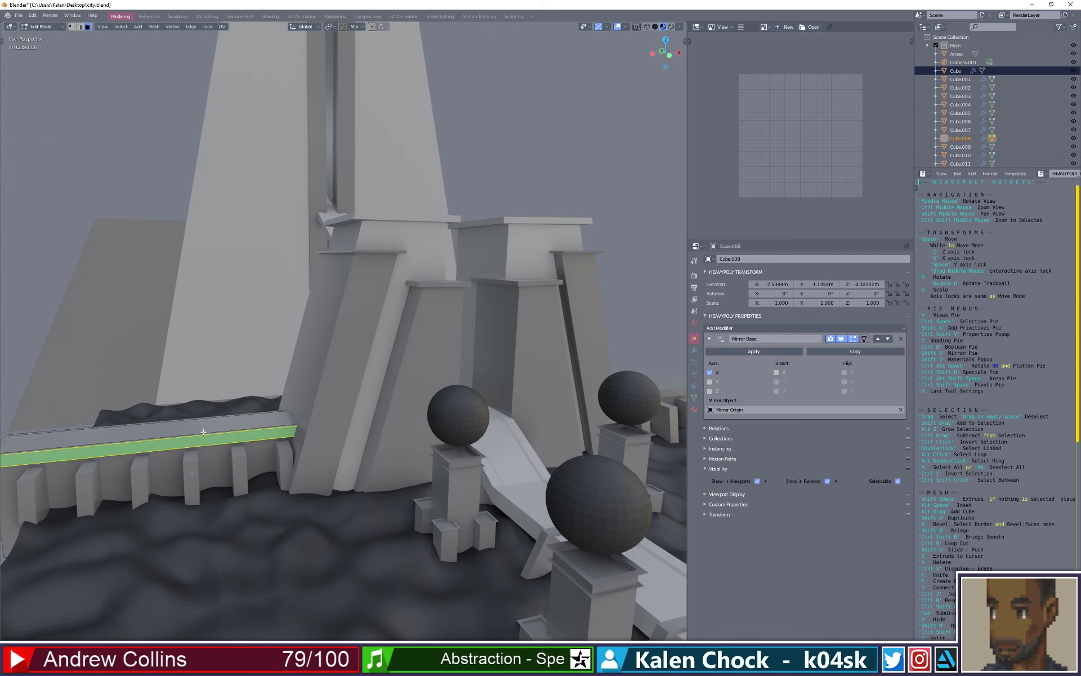
pyautogui.keyDown('shift'); pyautogui.click(200, 431); pyautogui.keyUp('shift')
pyautogui.moveTo(181, 441); pyautogui.dragTo(245, 512, button='middle')
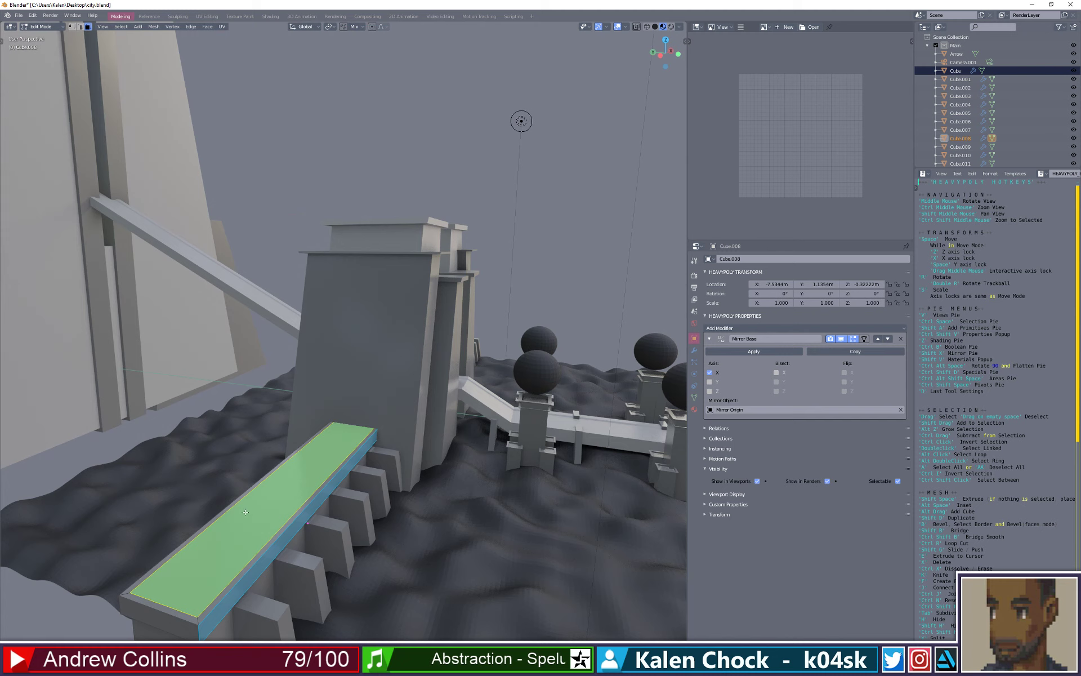
pyautogui.keyDown('shift'); pyautogui.click(186, 613); pyautogui.keyUp('shift')
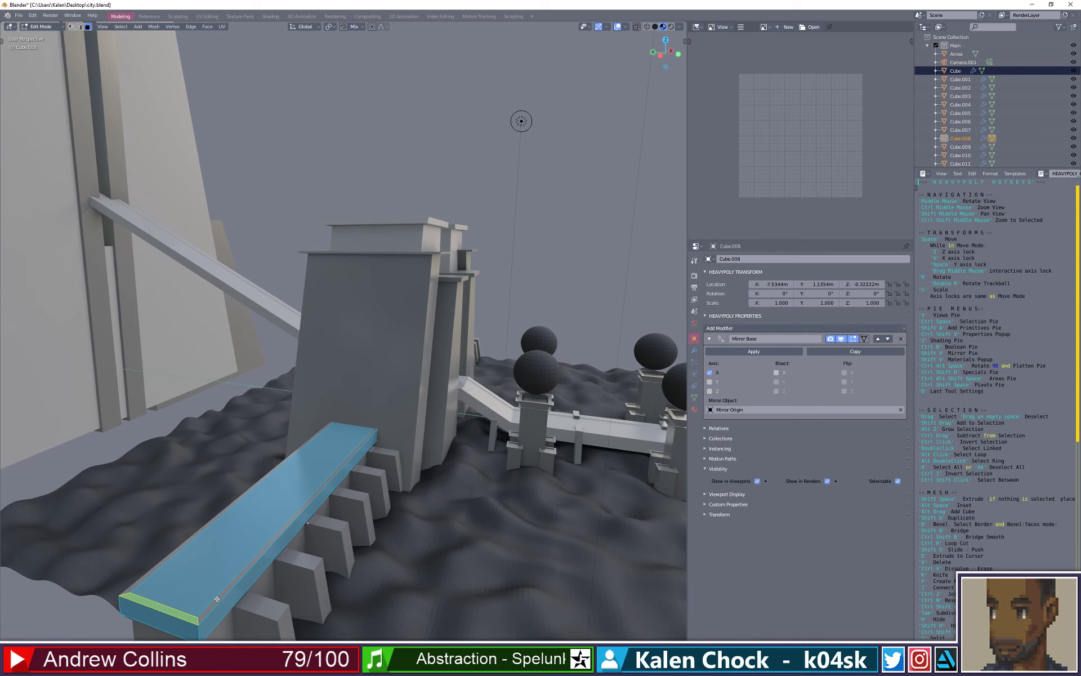
pyautogui.keyDown('shift'); pyautogui.click(165, 561); pyautogui.keyUp('shift')
pyautogui.moveTo(166, 561); pyautogui.dragTo(495, 454, button='middle')
pyautogui.keyDown('shift'); pyautogui.click(532, 408); pyautogui.keyUp('shift')
pyautogui.moveTo(537, 410); pyautogui.dragTo(412, 468, button='middle')
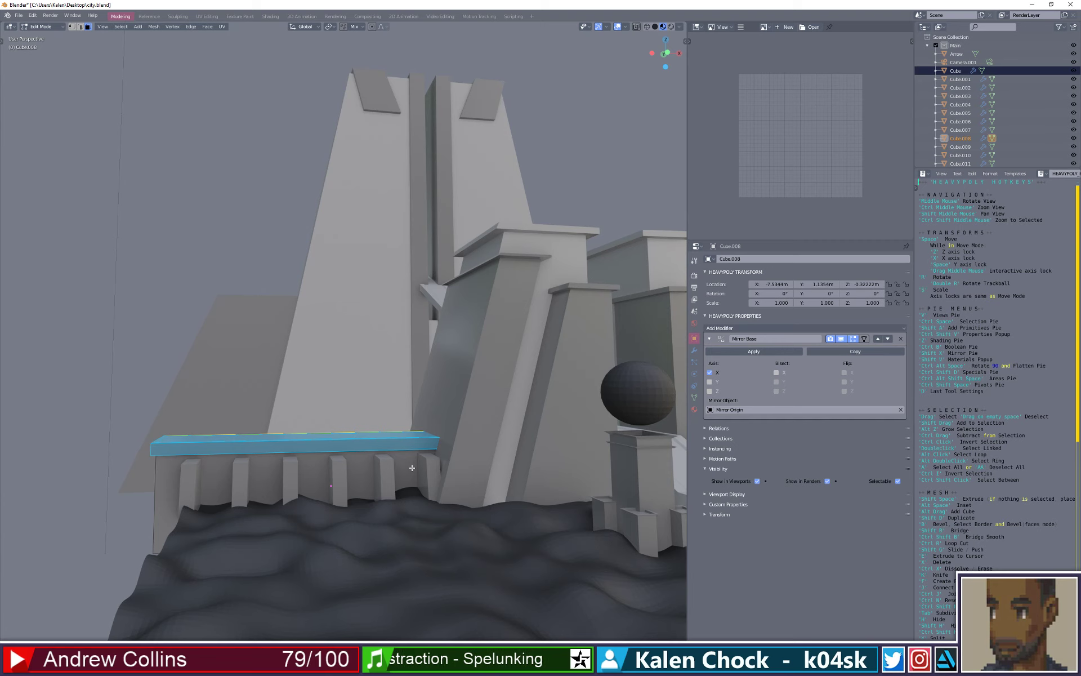
pyautogui.click(254, 462)
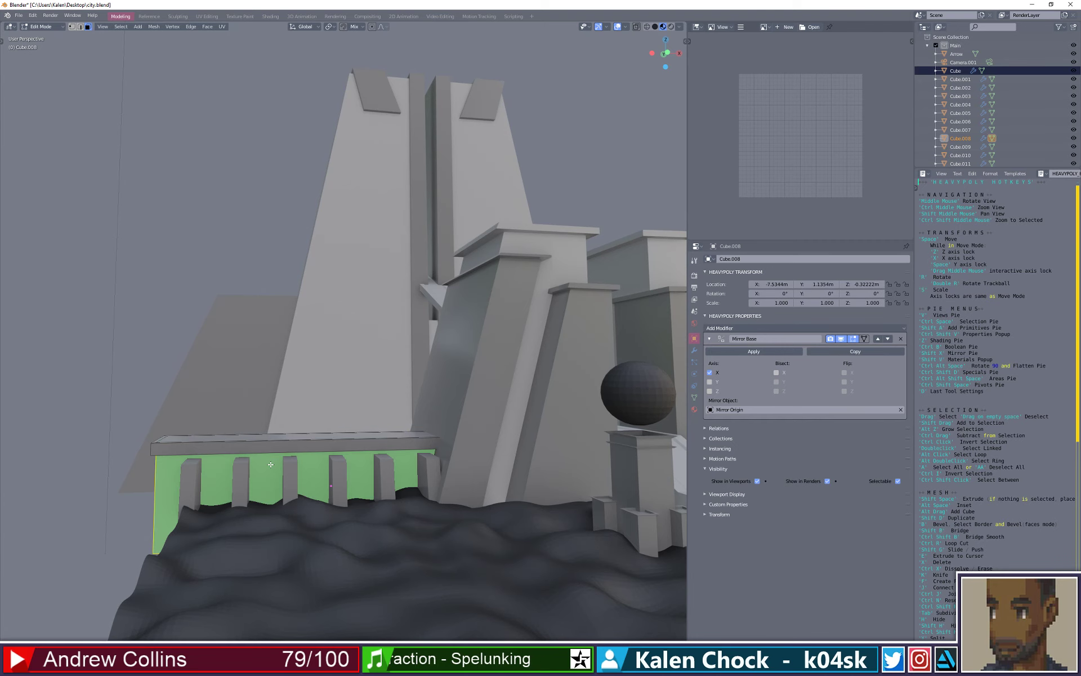
pyautogui.hotkey('ctrl', 'space')
pyautogui.click(271, 513)
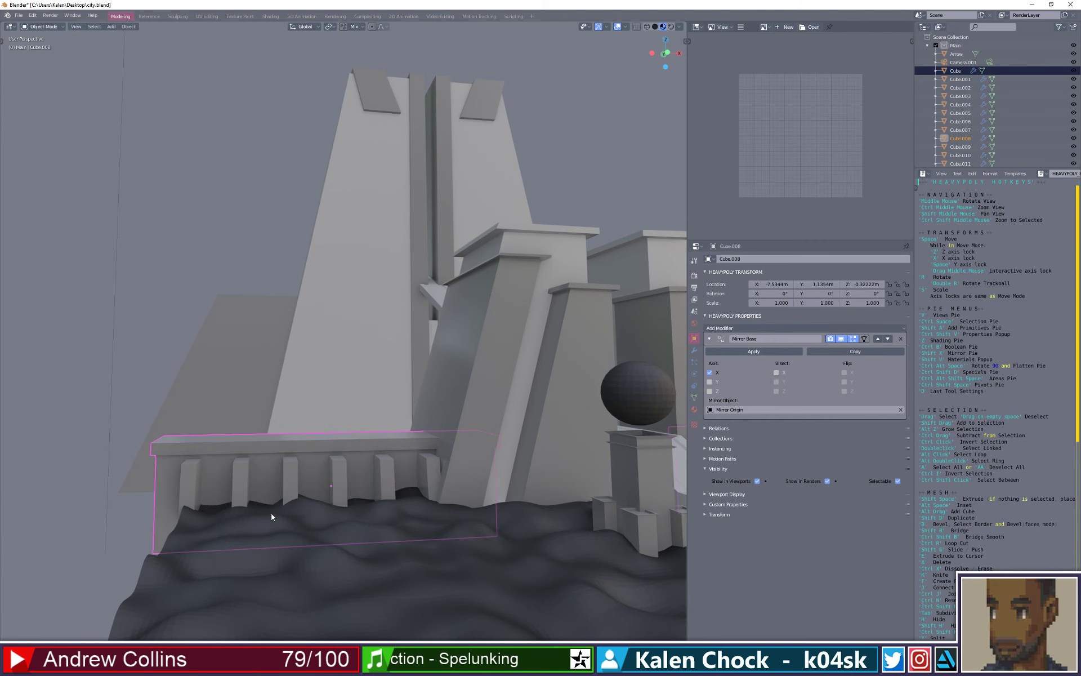
pyautogui.click(270, 486)
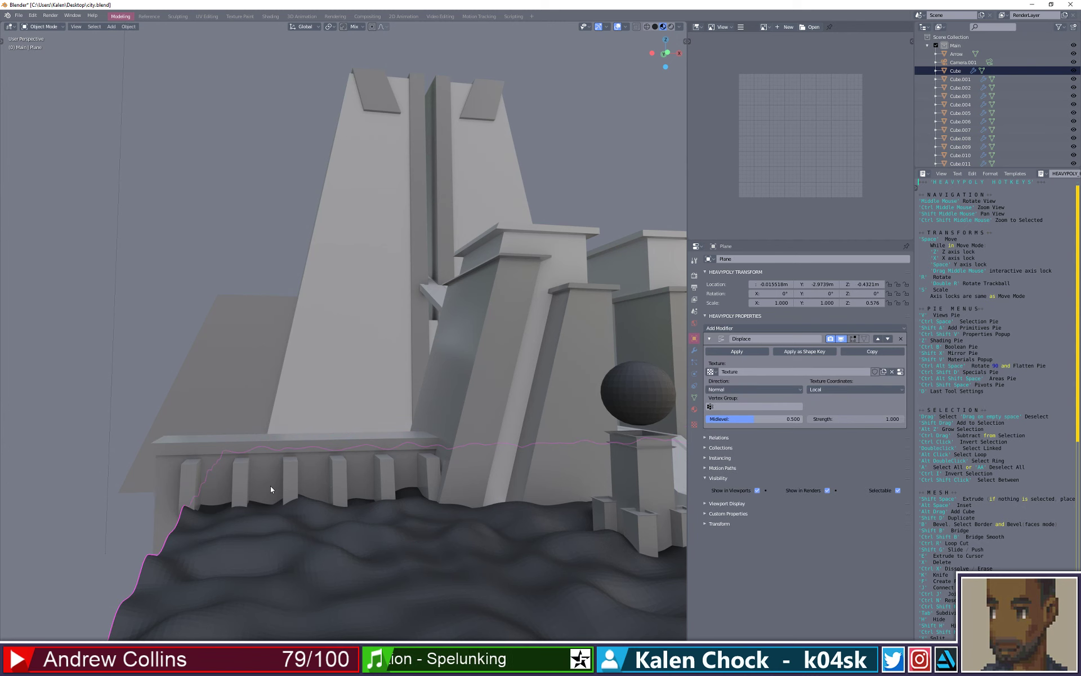
pyautogui.hotkey('ctrl', 'space')
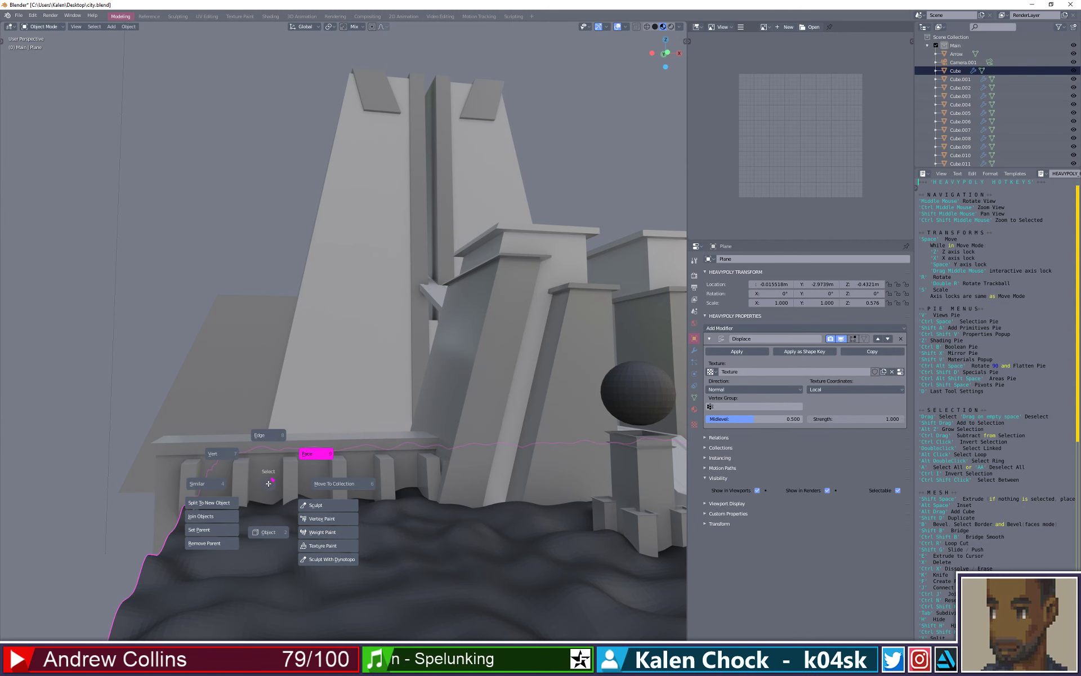
pyautogui.click(269, 483)
pyautogui.hotkey('ctrl', 'space')
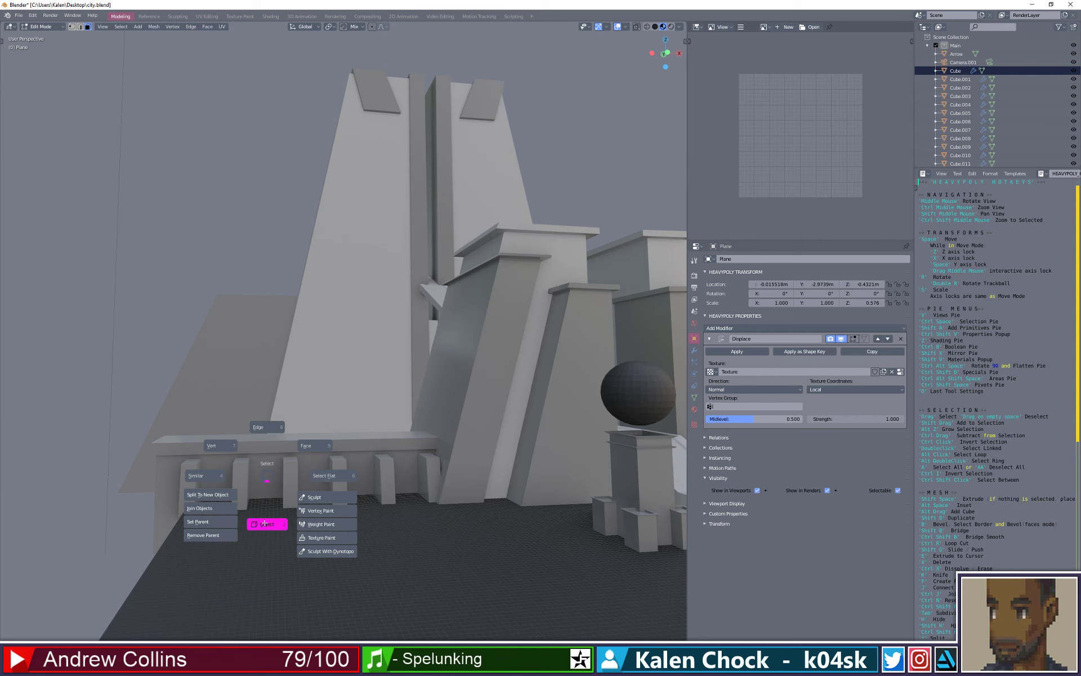
pyautogui.click(265, 523)
pyautogui.click(266, 479)
pyautogui.hotkey('ctrl', 'space')
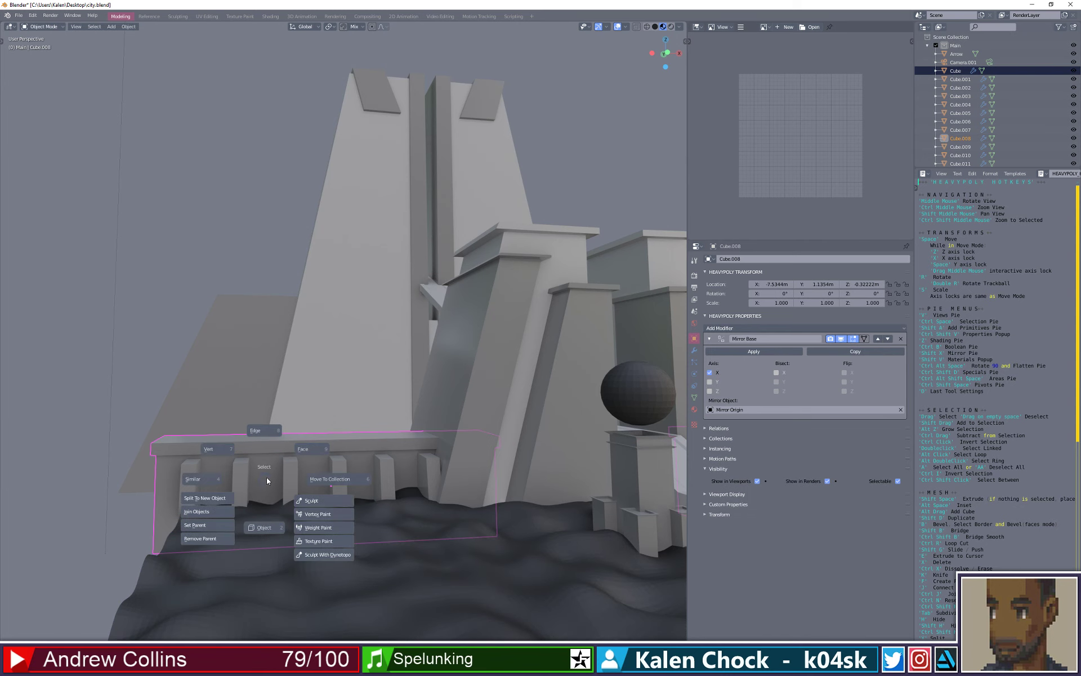
pyautogui.click(292, 452)
# - Add the wall's end and rear faces to the selection, set the first slot's material to Material.003_light, and return to Object Mode
pyautogui.moveTo(292, 452); pyautogui.dragTo(386, 551, button='middle')
pyautogui.keyDown('shift'); pyautogui.click(337, 541); pyautogui.keyUp('shift')
pyautogui.keyDown('shift'); pyautogui.click(438, 490); pyautogui.keyUp('shift')
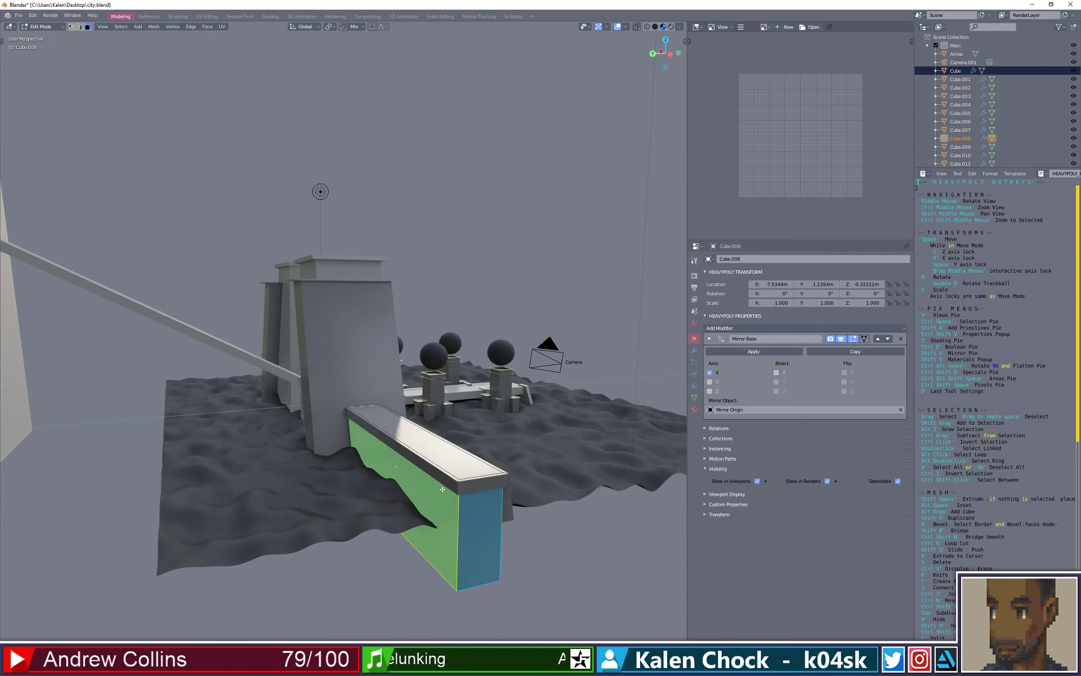
pyautogui.moveTo(442, 490); pyautogui.dragTo(350, 478, button='middle')
pyautogui.hotkey('shift', 'v')
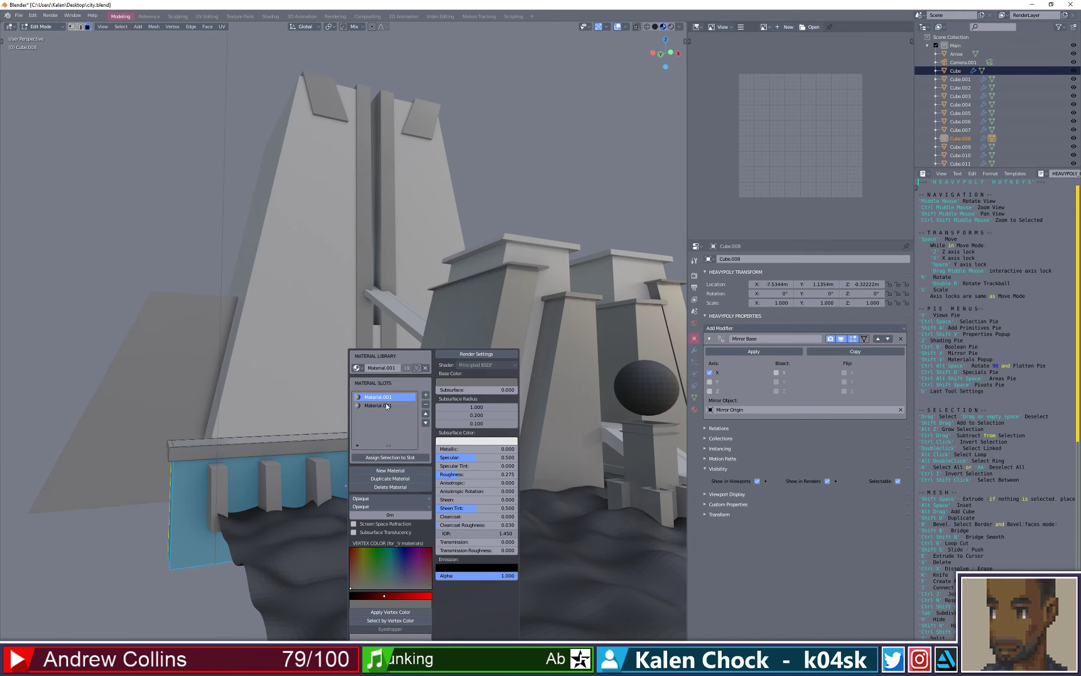
pyautogui.click(360, 369)
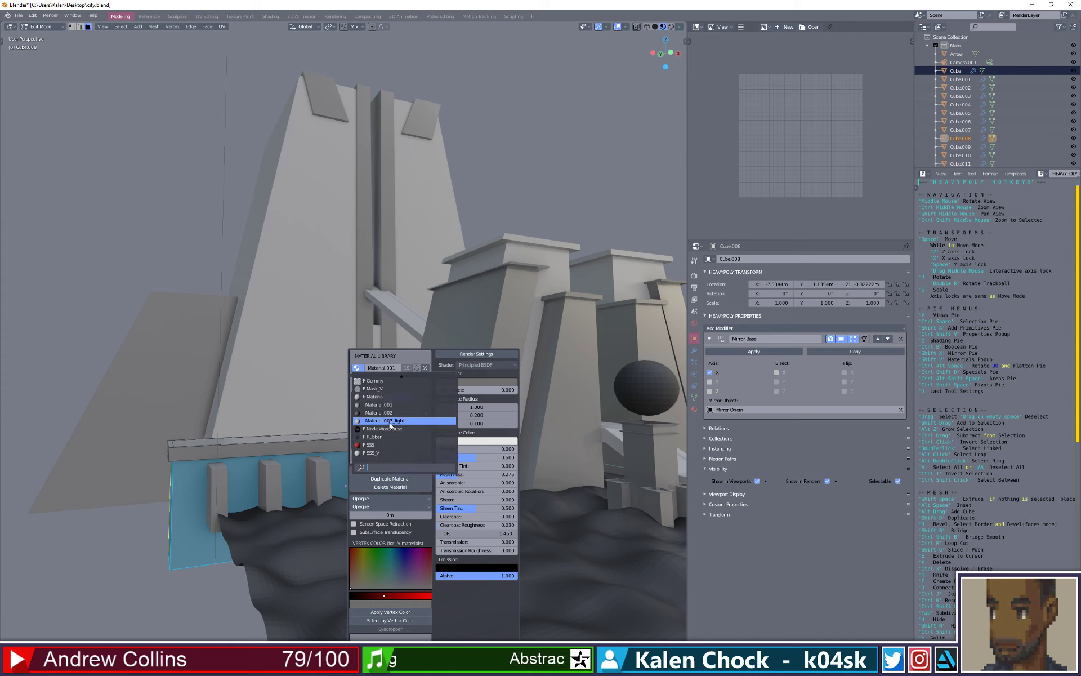
pyautogui.click(390, 421)
pyautogui.moveTo(390, 422); pyautogui.dragTo(496, 517, button='middle')
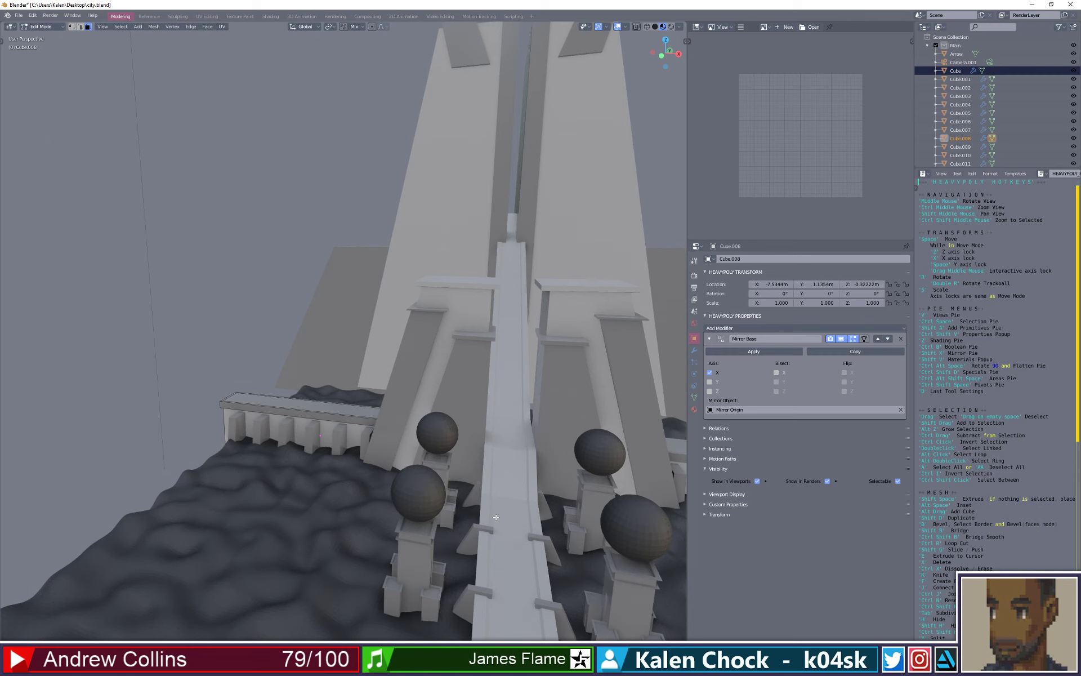
pyautogui.hotkey('ctrl', 'space')
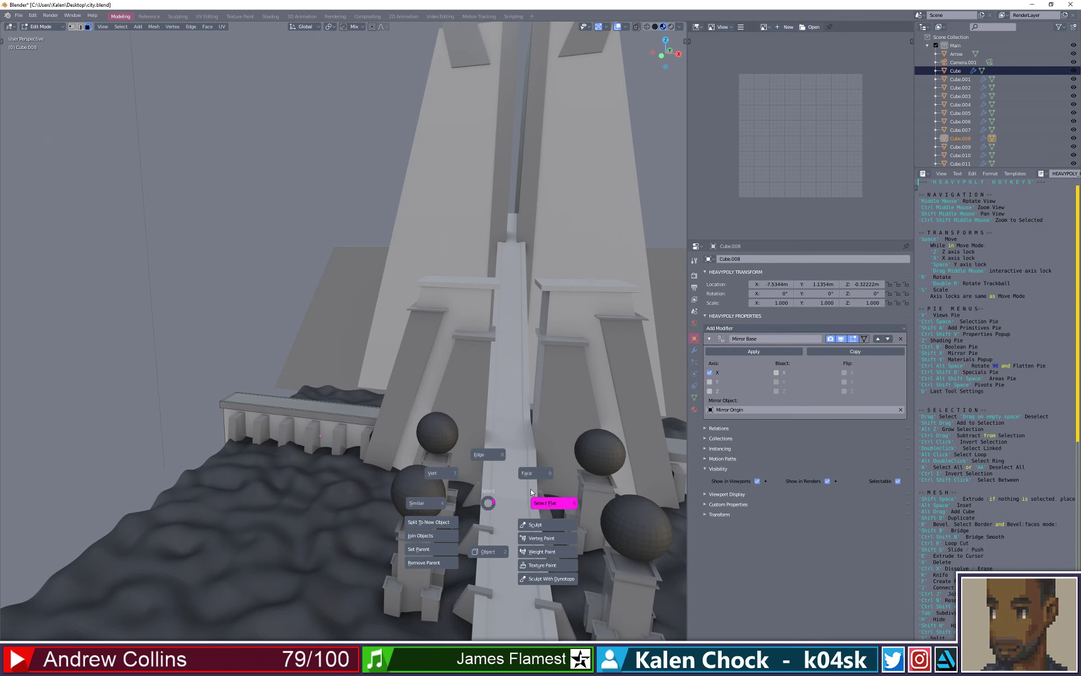
pyautogui.click(489, 550)
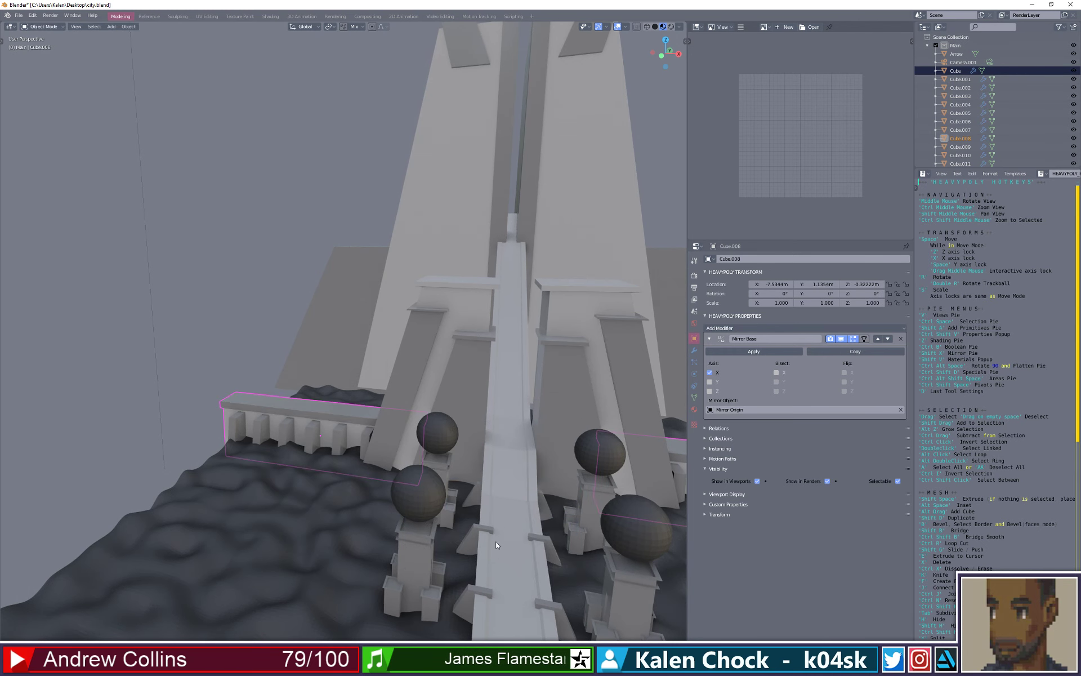
# - Select the bridge between the towers and switch it to face editing
pyautogui.click(507, 527)
pyautogui.moveTo(516, 516); pyautogui.dragTo(290, 452, button='middle')
pyautogui.hotkey('ctrl', 'space')
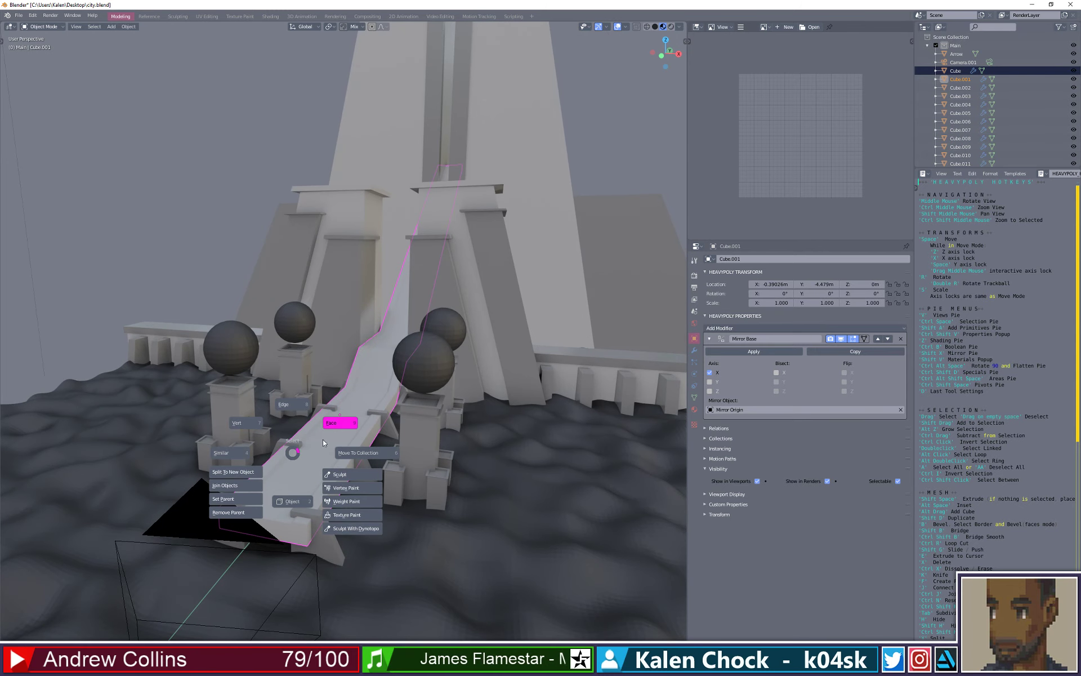
pyautogui.click(332, 425)
pyautogui.hotkey('ctrl', 'r')
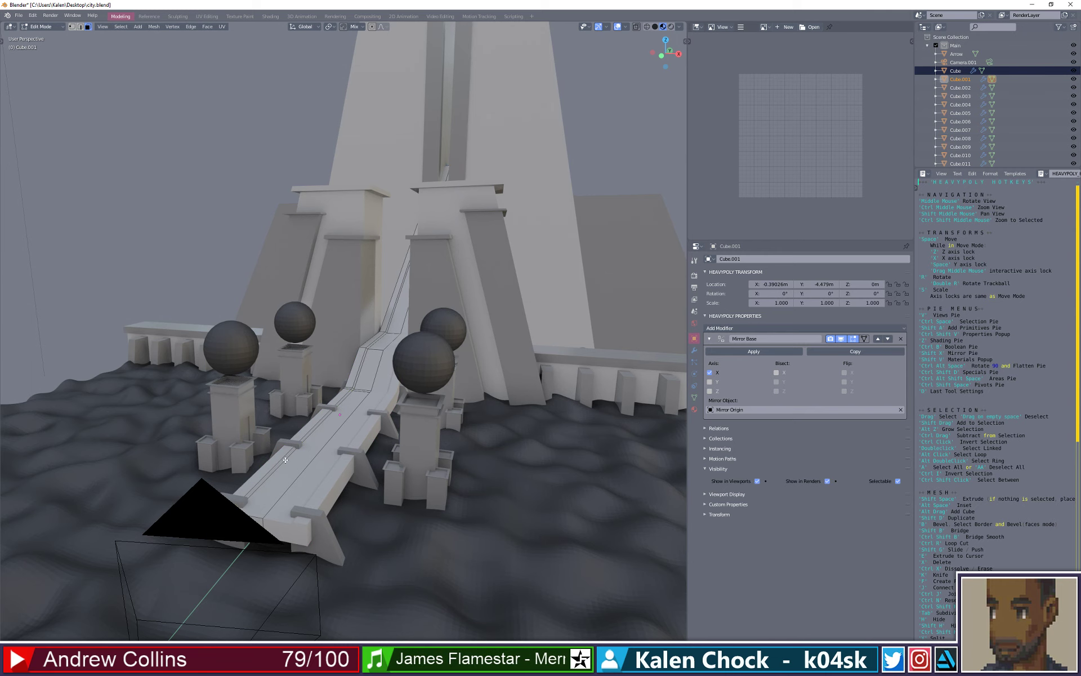
# - Select the faces of the bridge's outer rim from its front end up through the bend to the upper ramp
pyautogui.keyDown('alt'); pyautogui.click(285, 459); pyautogui.keyUp('alt')
pyautogui.click(314, 434)
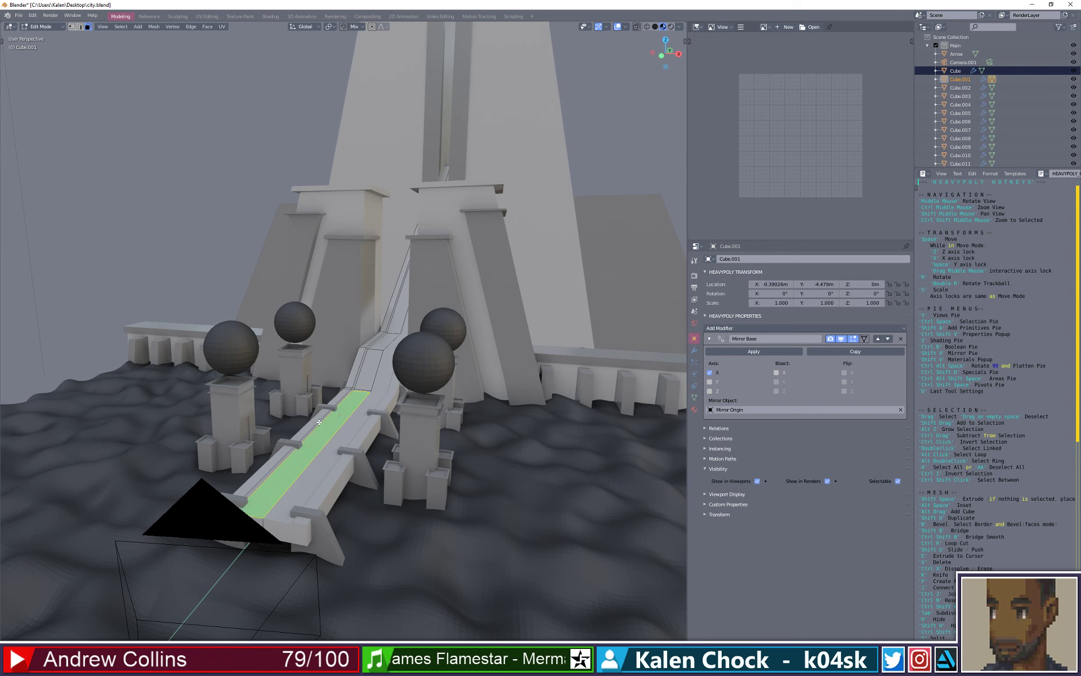
pyautogui.click(318, 417)
pyautogui.keyDown('shift'); pyautogui.click(353, 385); pyautogui.keyUp('shift')
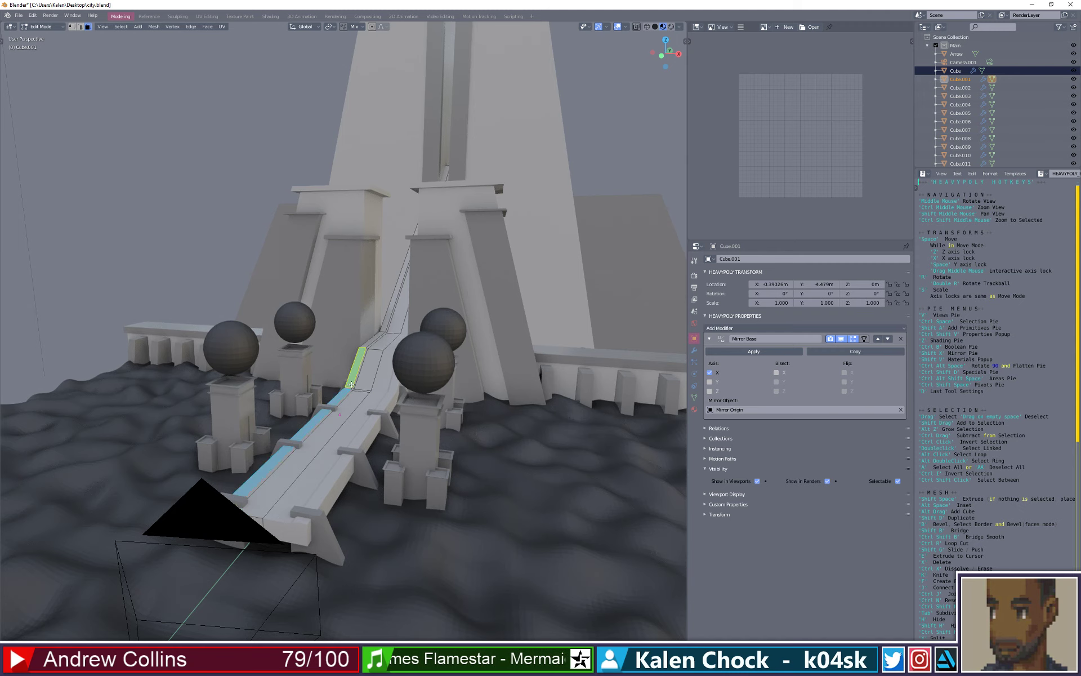
pyautogui.scroll(5, 346, 376)
pyautogui.keyDown('shift'); pyautogui.click(361, 534); pyautogui.keyUp('shift')
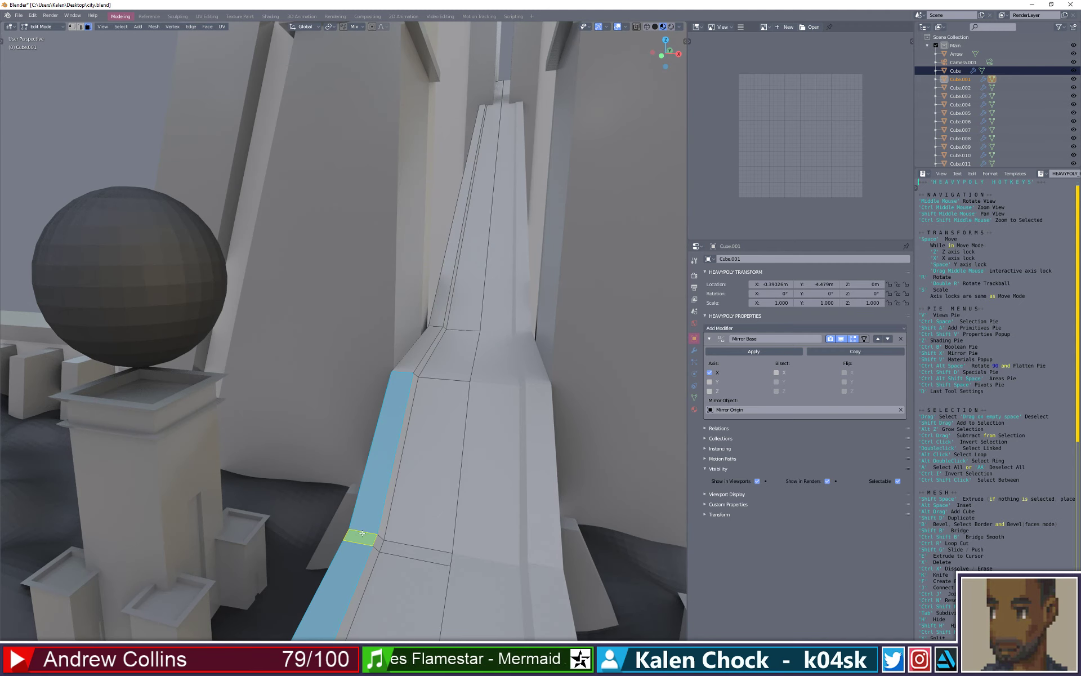
pyautogui.keyDown('shift'); pyautogui.click(365, 531); pyautogui.keyUp('shift')
pyautogui.keyDown('shift'); pyautogui.click(366, 530); pyautogui.keyUp('shift')
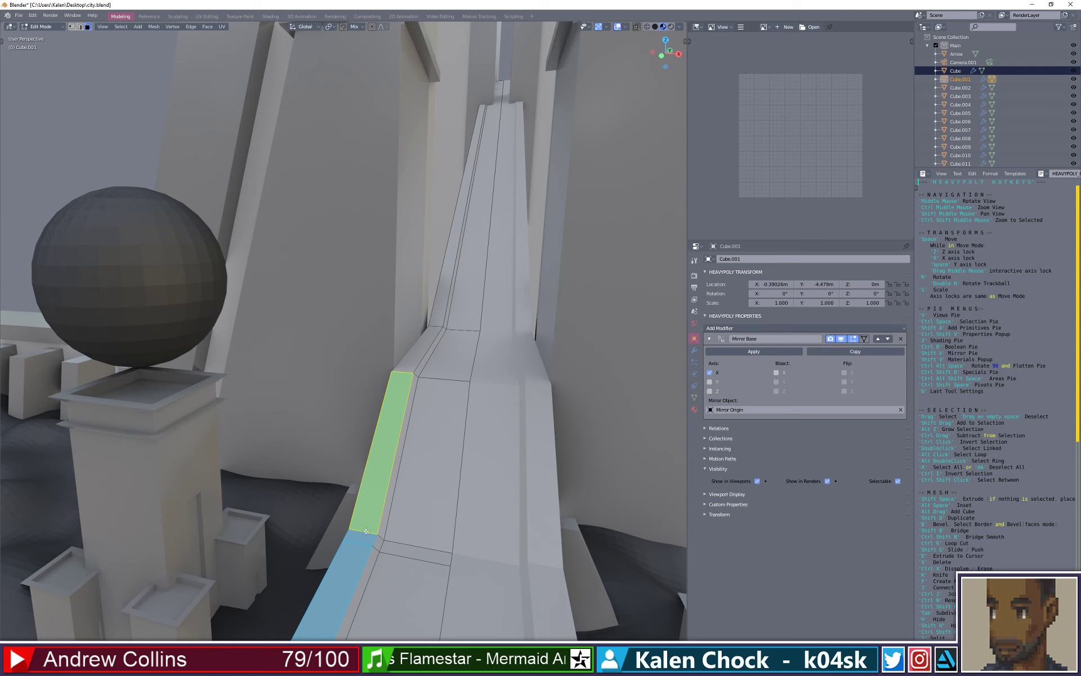
pyautogui.keyDown('shift'); pyautogui.click(367, 527); pyautogui.keyUp('shift')
pyautogui.keyDown('shift'); pyautogui.click(377, 470); pyautogui.keyUp('shift')
pyautogui.keyDown('shift'); pyautogui.click(412, 358); pyautogui.keyUp('shift')
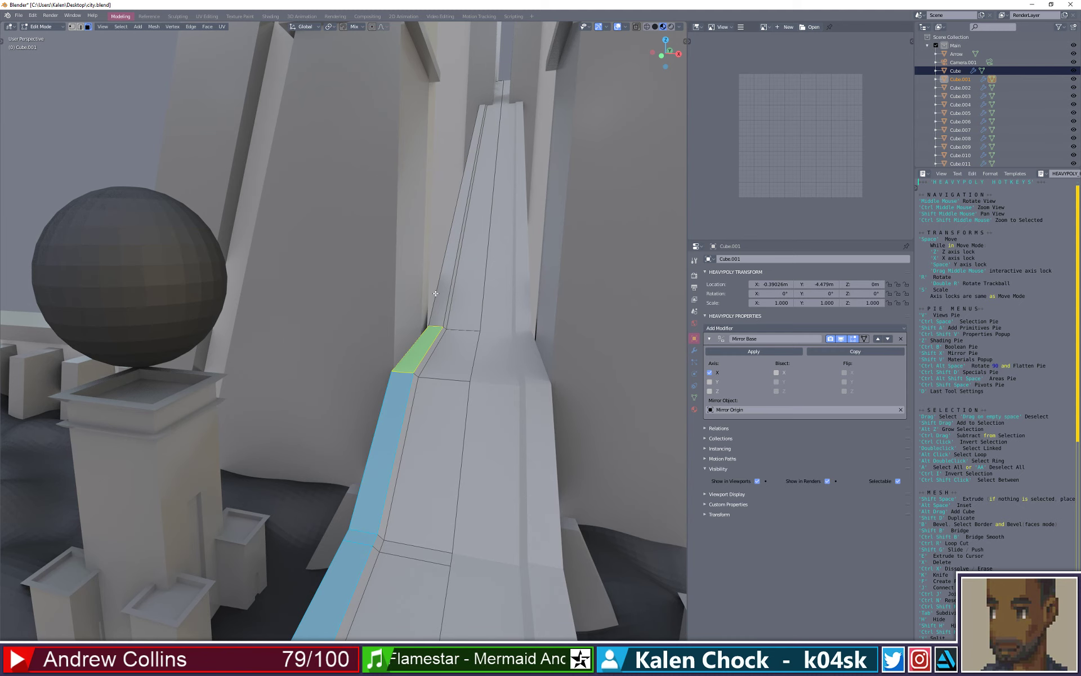
pyautogui.keyDown('shift'); pyautogui.click(445, 283); pyautogui.keyUp('shift')
pyautogui.keyDown('shift'); pyautogui.click(445, 325); pyautogui.keyUp('shift')
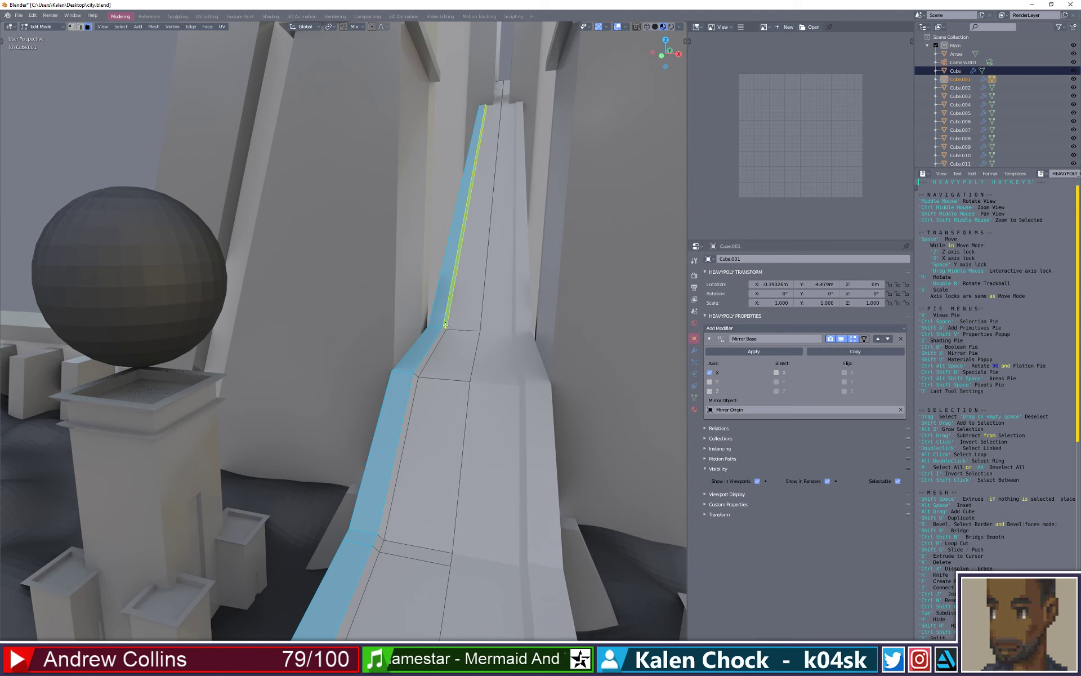
pyautogui.keyDown('shift'); pyautogui.click(431, 354); pyautogui.keyUp('shift')
# - Select the narrow inner rim faces along the bridge, from the upper bend down to the front section
pyautogui.click(420, 367)
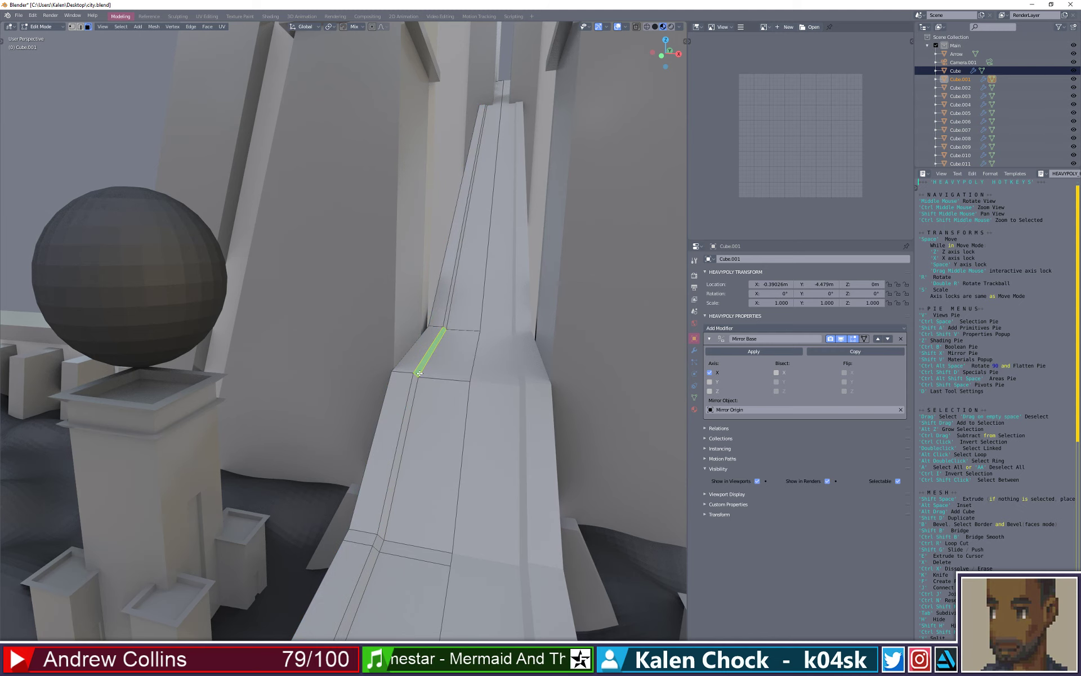
pyautogui.keyDown('shift'); pyautogui.click(417, 376); pyautogui.keyUp('shift')
pyautogui.keyDown('shift'); pyautogui.click(417, 376); pyautogui.keyUp('shift')
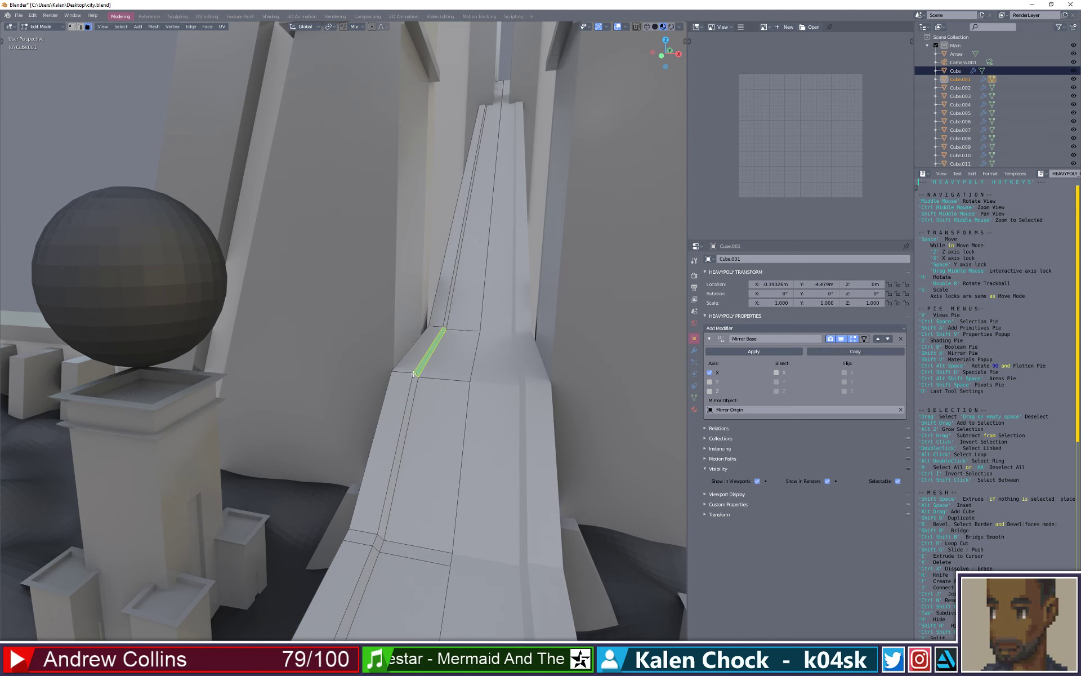
pyautogui.keyDown('shift'); pyautogui.click(414, 378); pyautogui.keyUp('shift')
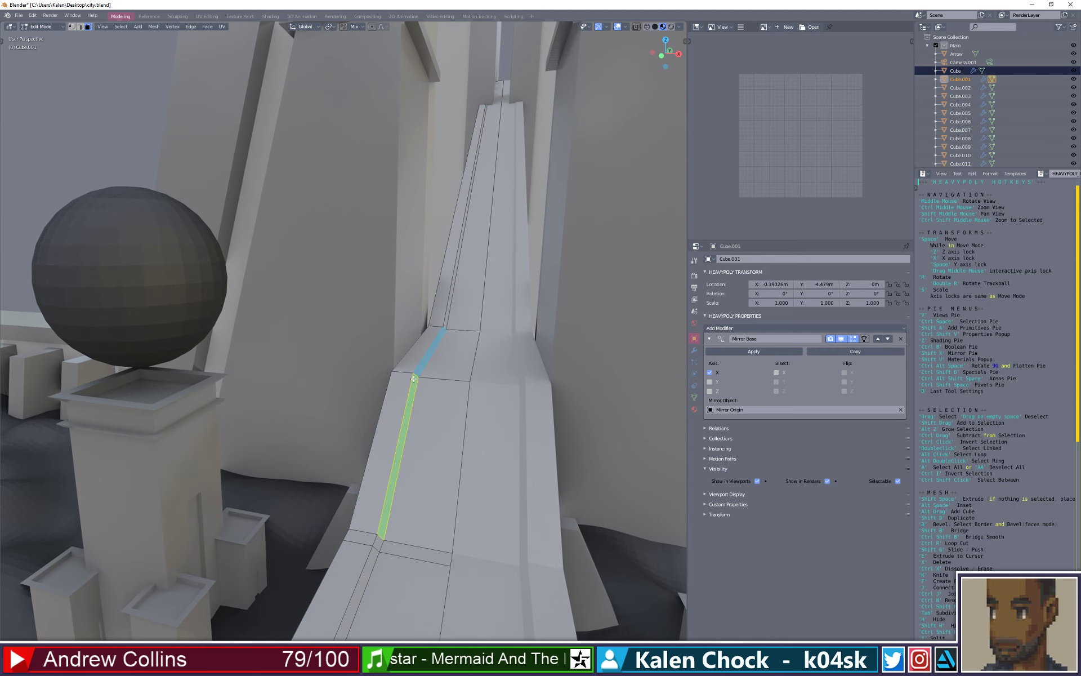
pyautogui.keyDown('shift'); pyautogui.click(377, 543); pyautogui.keyUp('shift')
pyautogui.keyDown('shift'); pyautogui.click(374, 559); pyautogui.keyUp('shift')
# - Add the wide outer rim faces and the upper ramp's rim faces to the bridge selection
pyautogui.keyDown('shift'); pyautogui.click(357, 556); pyautogui.keyUp('shift')
pyautogui.keyDown('shift'); pyautogui.click(377, 507); pyautogui.keyUp('shift')
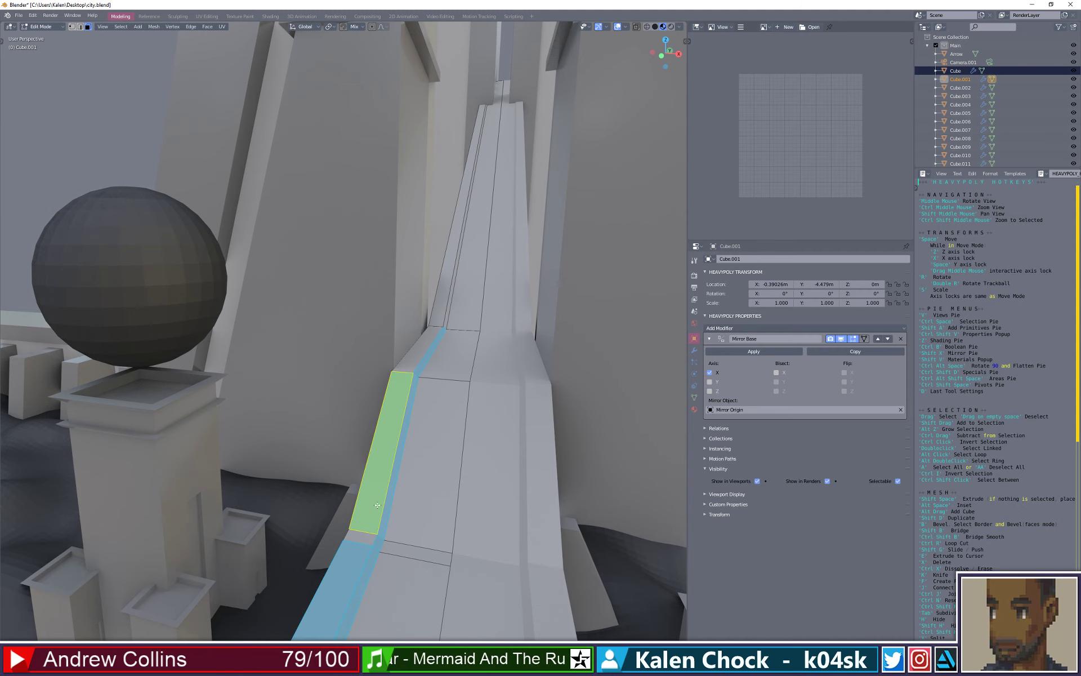
pyautogui.keyDown('shift'); pyautogui.click(367, 538); pyautogui.keyUp('shift')
pyautogui.keyDown('shift'); pyautogui.click(418, 349); pyautogui.keyUp('shift')
pyautogui.keyDown('shift'); pyautogui.click(451, 300); pyautogui.keyUp('shift')
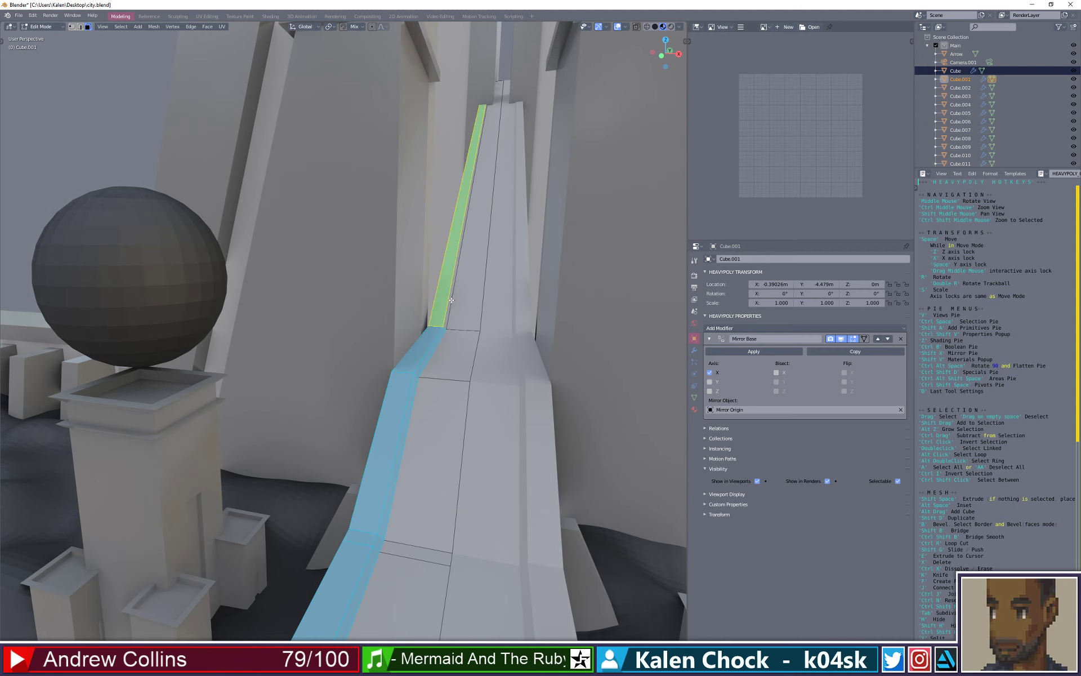
pyautogui.keyDown('shift'); pyautogui.click(452, 303); pyautogui.keyUp('shift')
# - Add a second material slot for the bridge's selected rim faces and fill it with Material.001 from the library
pyautogui.keyDown('ctrl'); pyautogui.moveTo(451, 303); pyautogui.dragTo(355, 532, button='middle'); pyautogui.keyUp('ctrl')
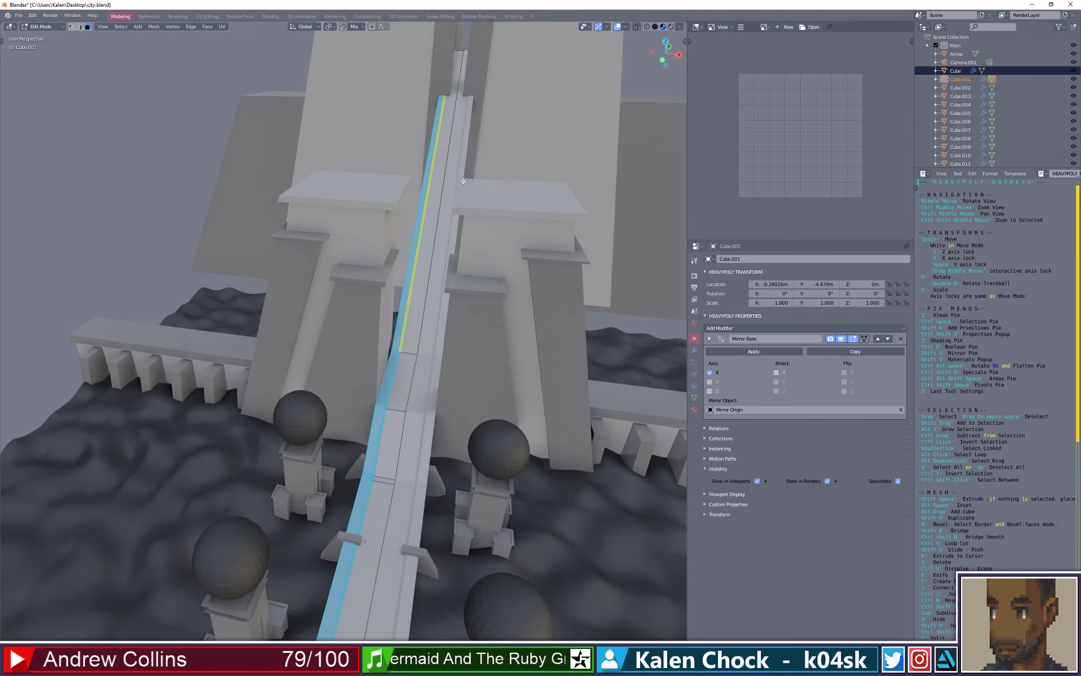
pyautogui.keyDown('ctrl'); pyautogui.moveTo(403, 293); pyautogui.dragTo(369, 448, button='middle'); pyautogui.keyUp('ctrl')
pyautogui.keyDown('ctrl'); pyautogui.moveTo(369, 448); pyautogui.dragTo(378, 403, button='middle'); pyautogui.keyUp('ctrl')
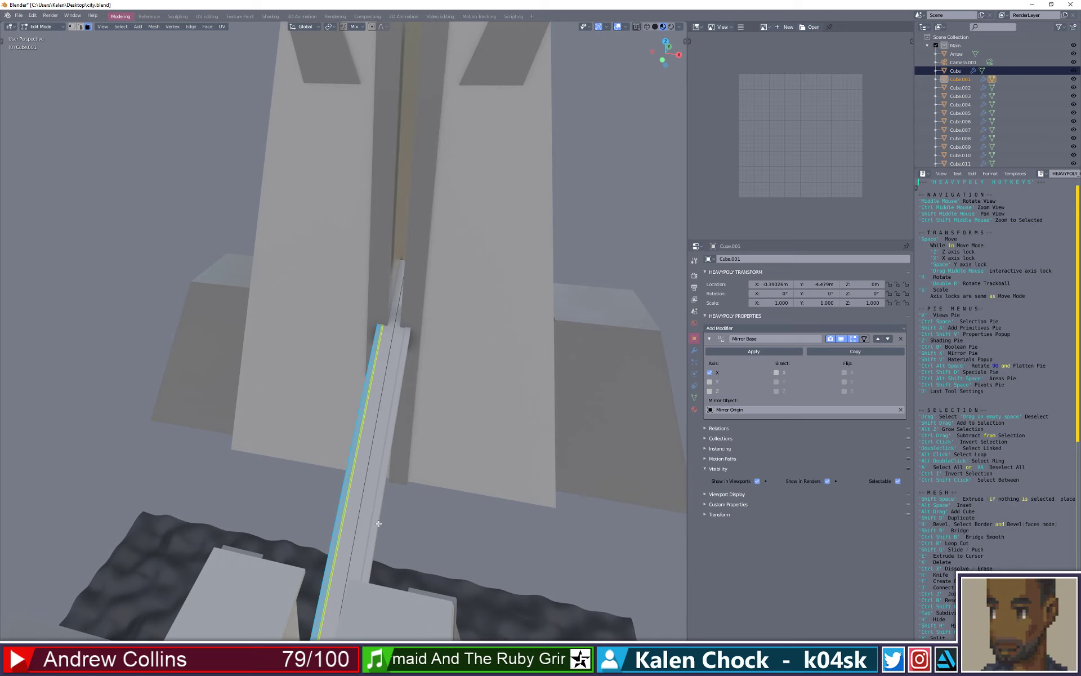
pyautogui.keyDown('shift'); pyautogui.moveTo(379, 524); pyautogui.dragTo(427, 539, button='middle'); pyautogui.keyUp('shift')
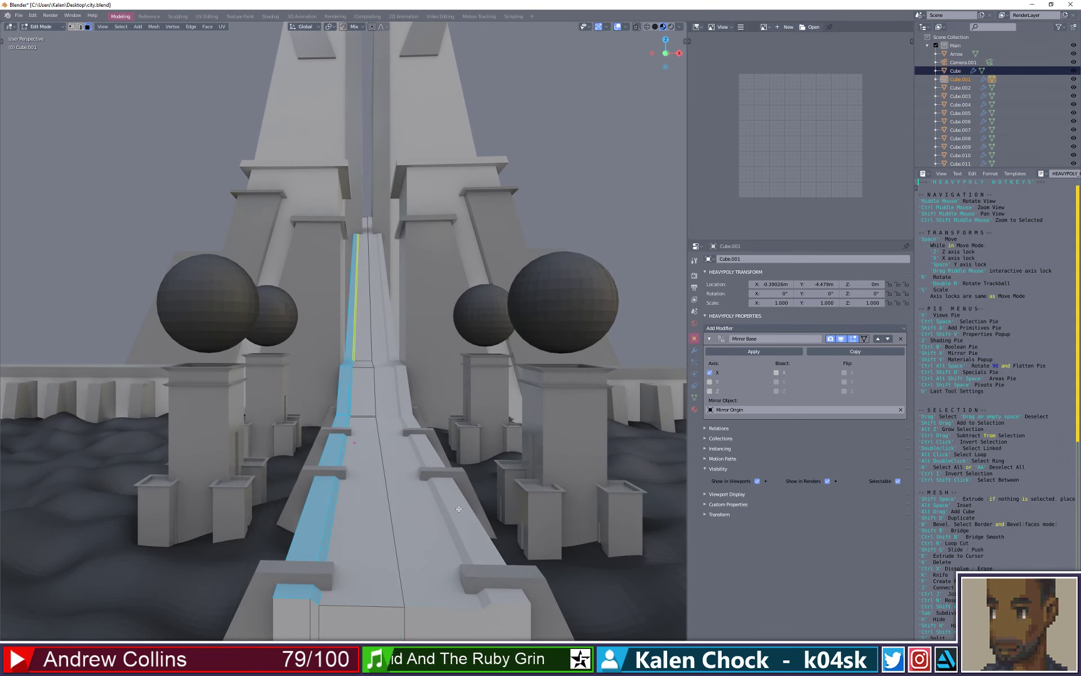
pyautogui.scroll(2, 385, 475)
pyautogui.moveTo(382, 478)
pyautogui.mouseDown(button='middle')
pyautogui.moveTo(367, 480)
pyautogui.moveTo(376, 480)
pyautogui.mouseUp(button='middle')
pyautogui.hotkey('shift', 'v')
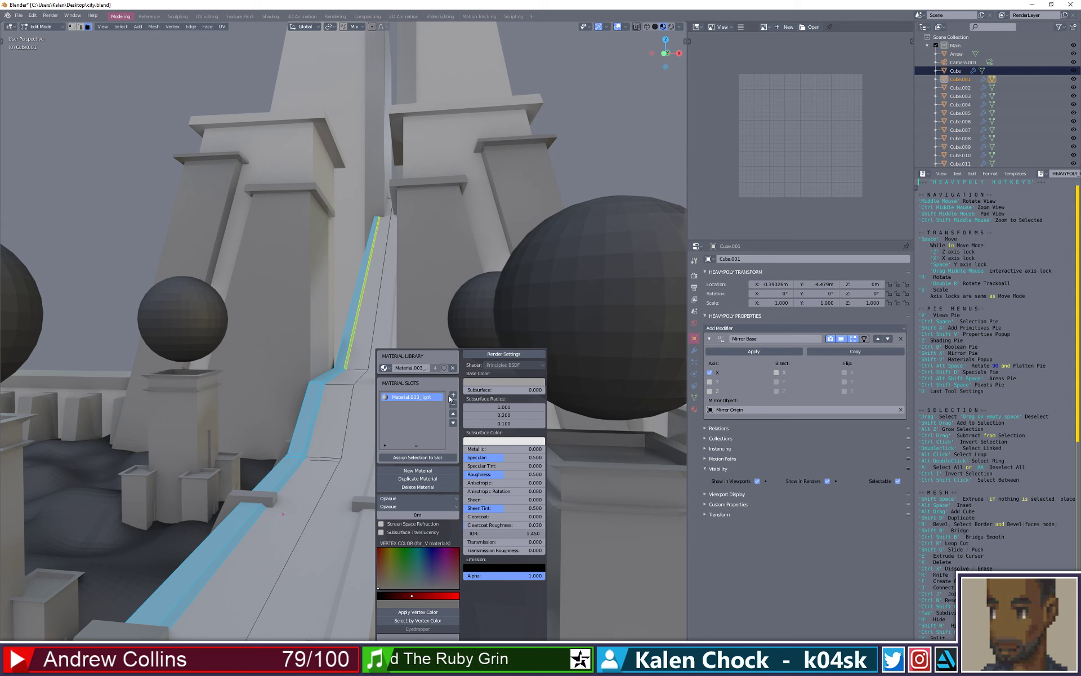
pyautogui.click(454, 396)
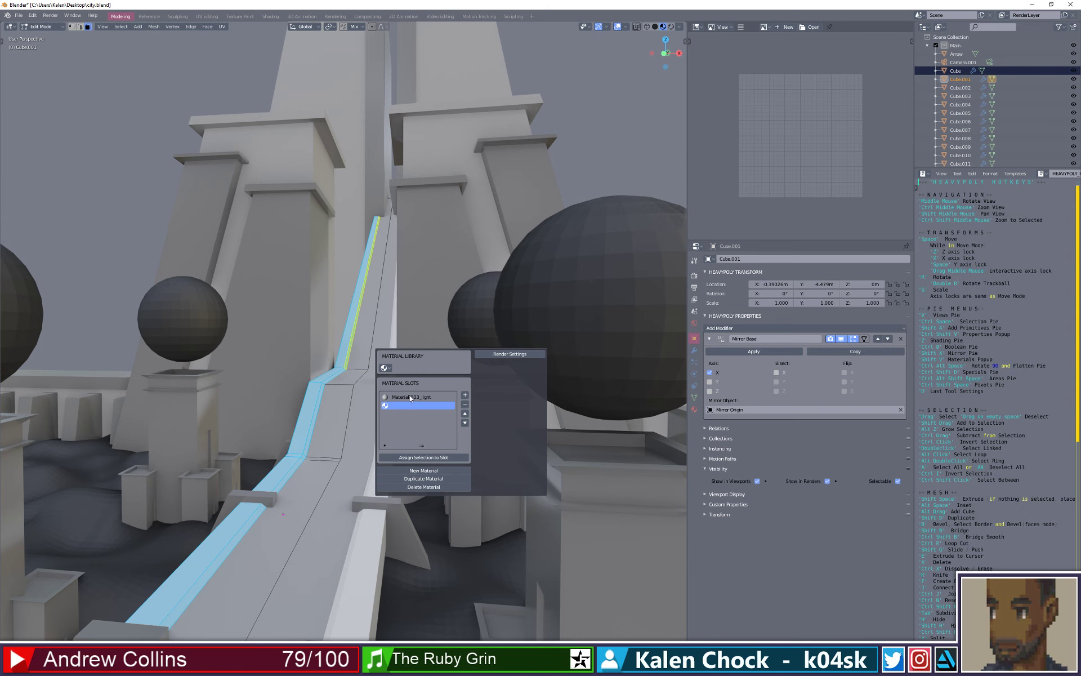
pyautogui.click(385, 368)
pyautogui.scroll(-10, 416, 431)
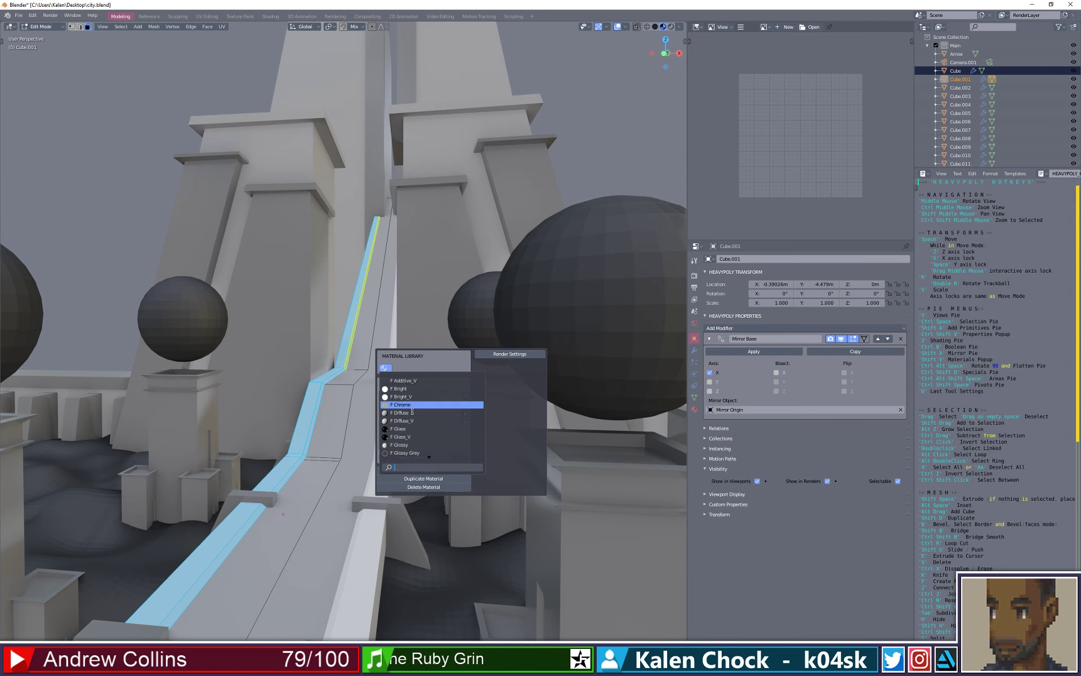
pyautogui.scroll(-7, 417, 432)
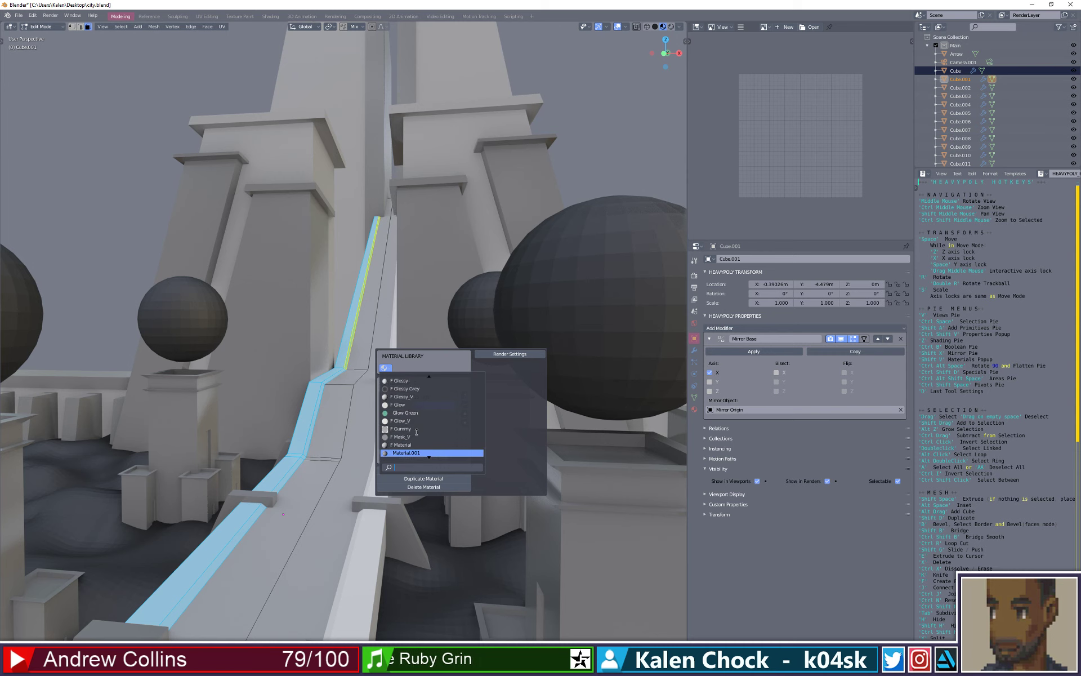
pyautogui.click(416, 446)
# - Return the bridge to Object Mode and deselect it
pyautogui.click(310, 452)
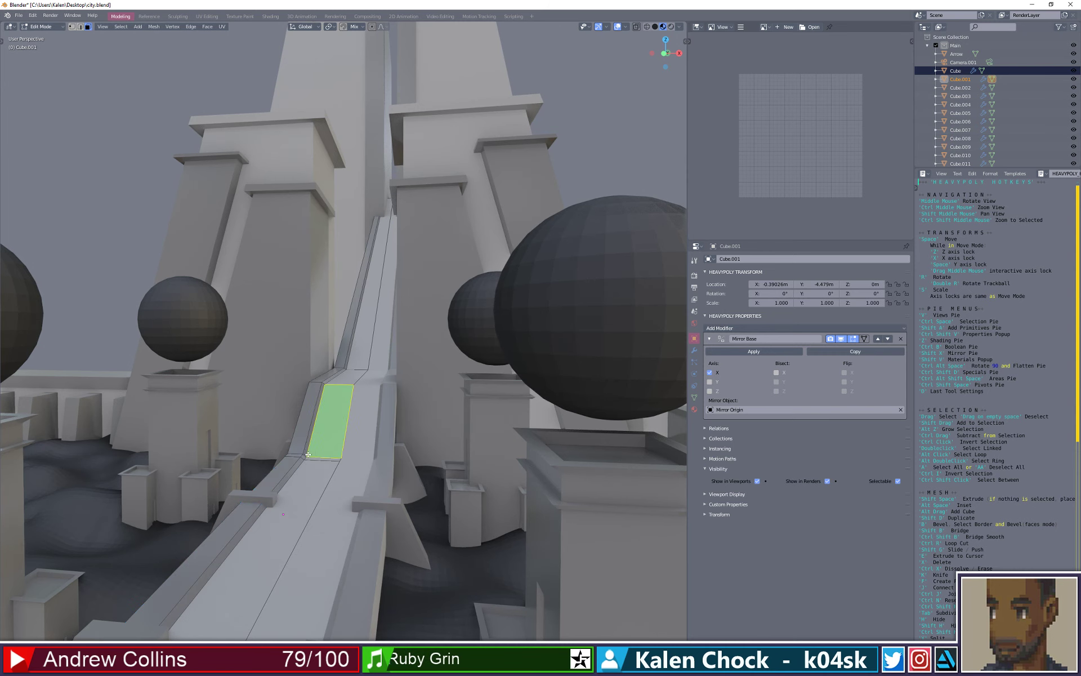
pyautogui.hotkey('ctrl', 'space')
pyautogui.click(320, 492)
pyautogui.scroll(-8, 320, 473)
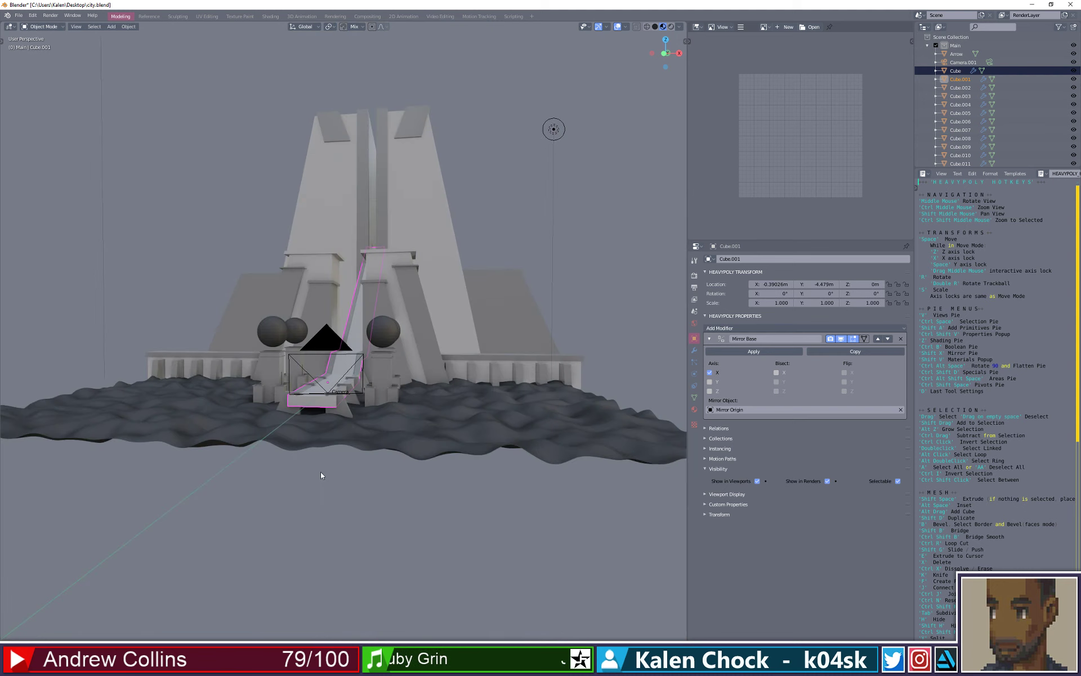
pyautogui.hotkey('shift', 's')
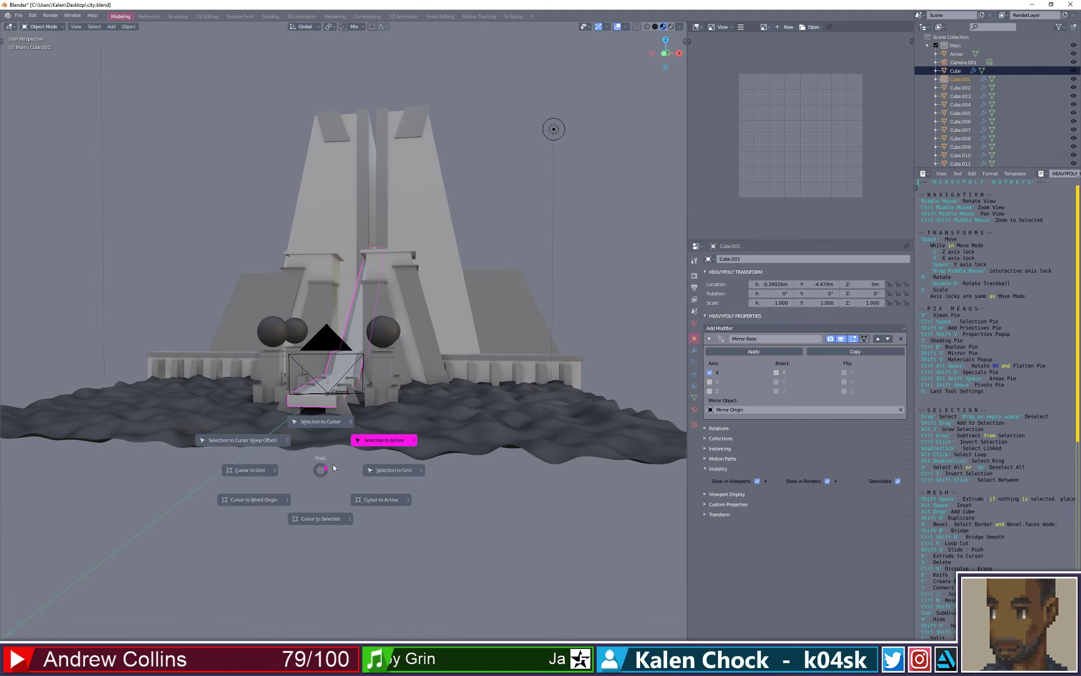
pyautogui.press('Escape')
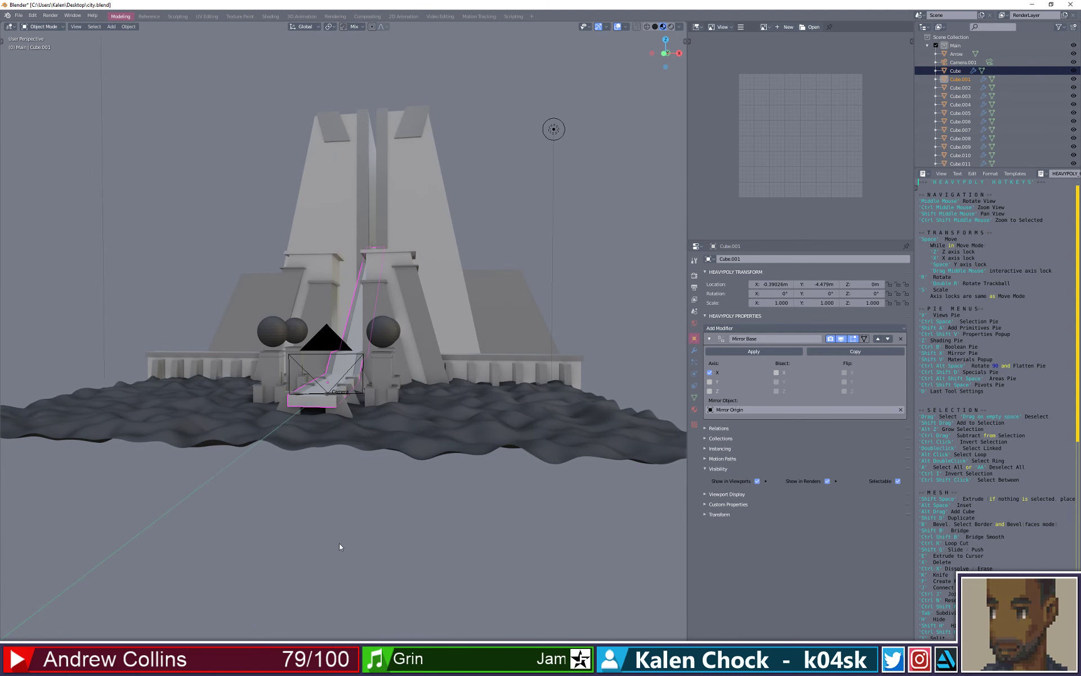
pyautogui.click(516, 197)
# - Save the city scene to its existing file
pyautogui.scroll(6, 512, 198)
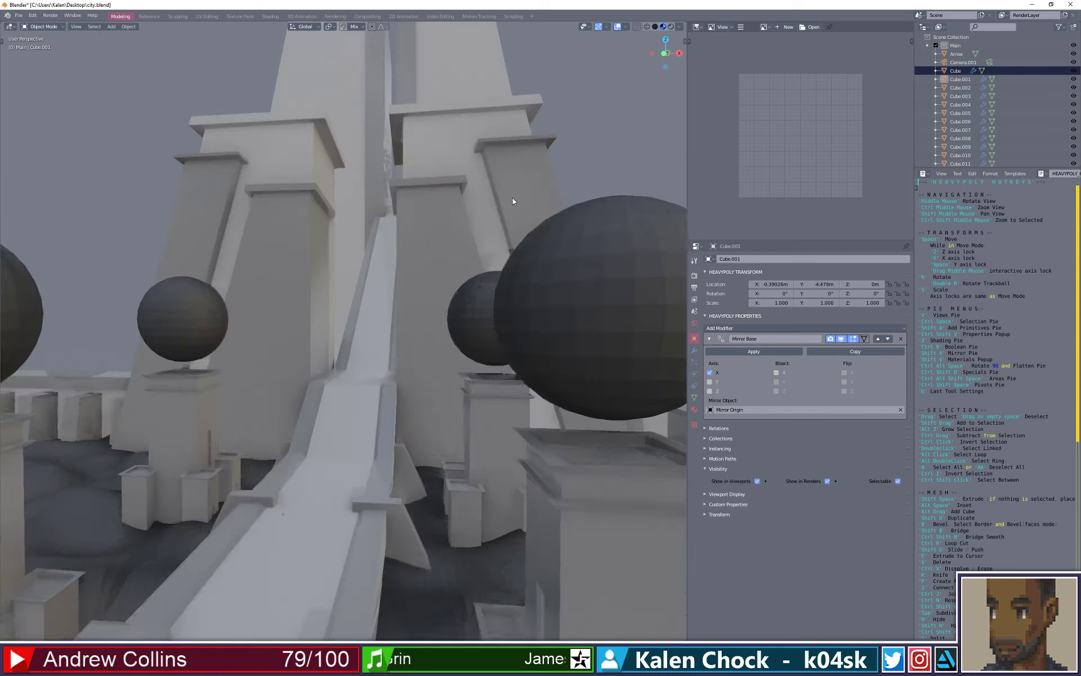
pyautogui.scroll(-1, 512, 198)
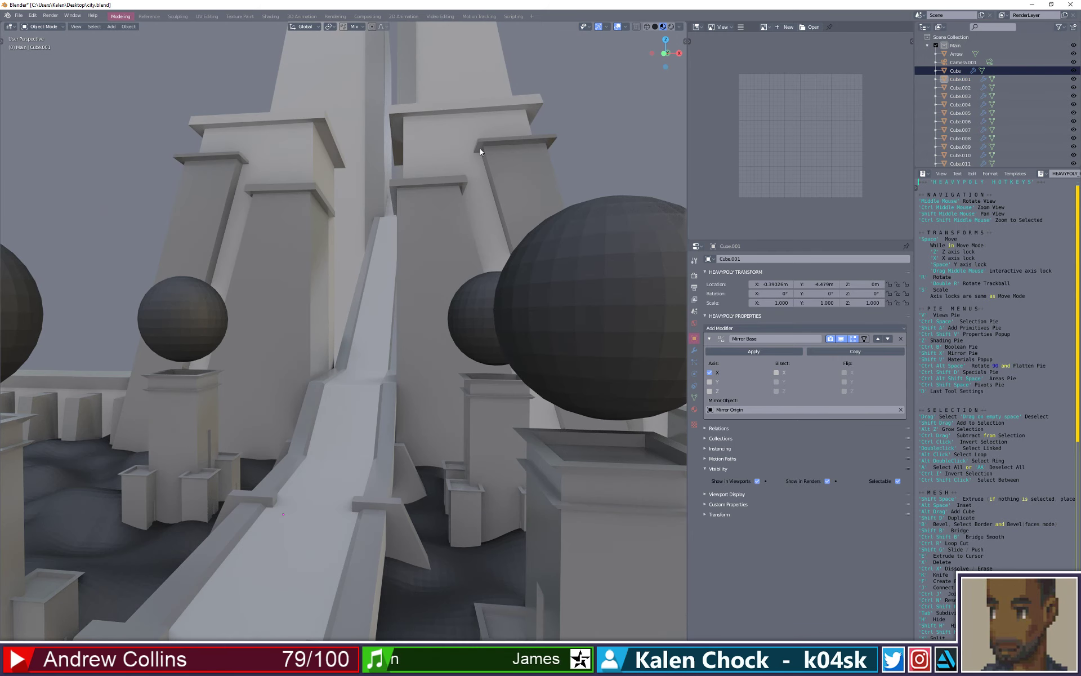
pyautogui.scroll(-4, 480, 148)
pyautogui.moveTo(480, 148); pyautogui.dragTo(452, 218, button='middle')
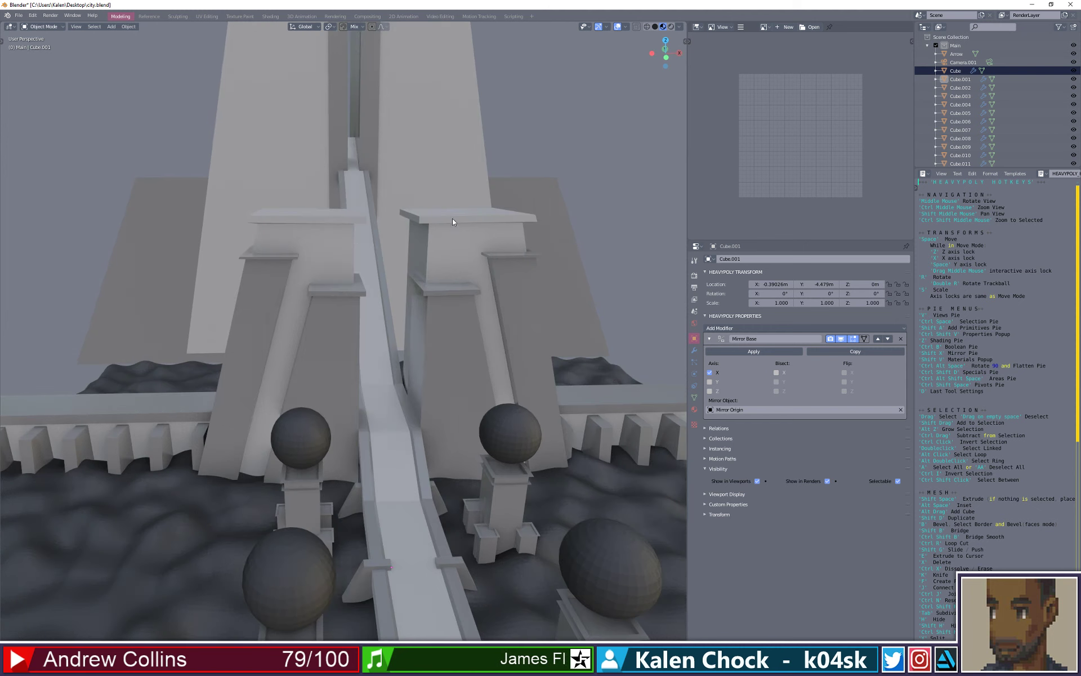
pyautogui.hotkey('shift', 's')
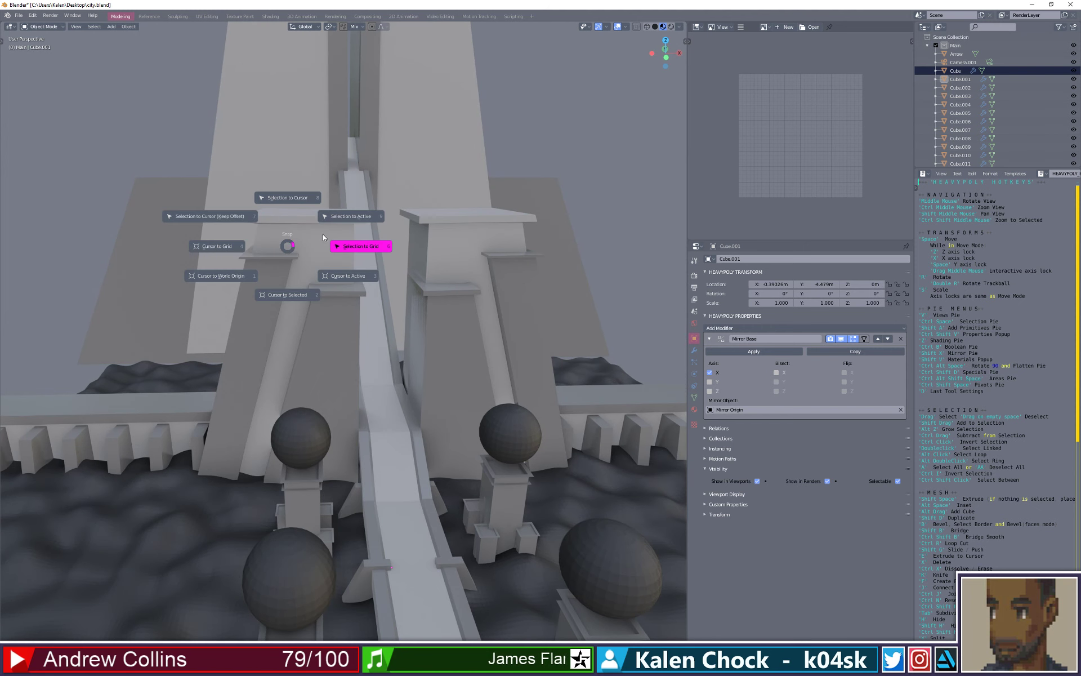
pyautogui.press('Escape')
pyautogui.hotkey('ctrl', 's')
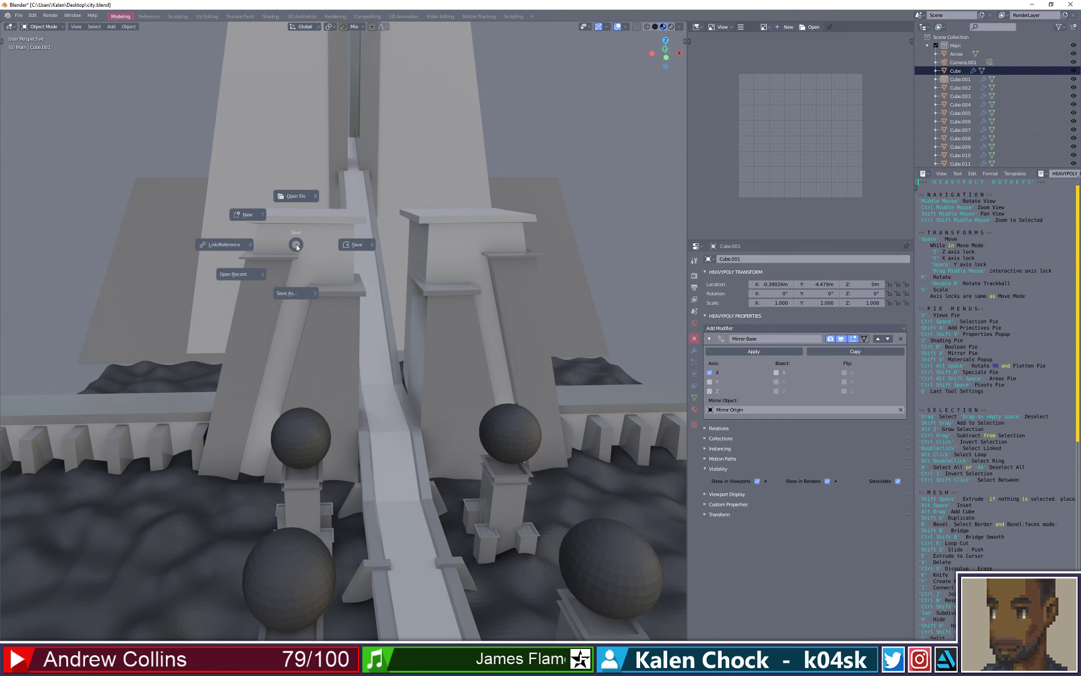
pyautogui.click(347, 247)
# - Select the capped gate tower beside the bridge and switch it to face editing
pyautogui.hotkey('ctrl', 'space')
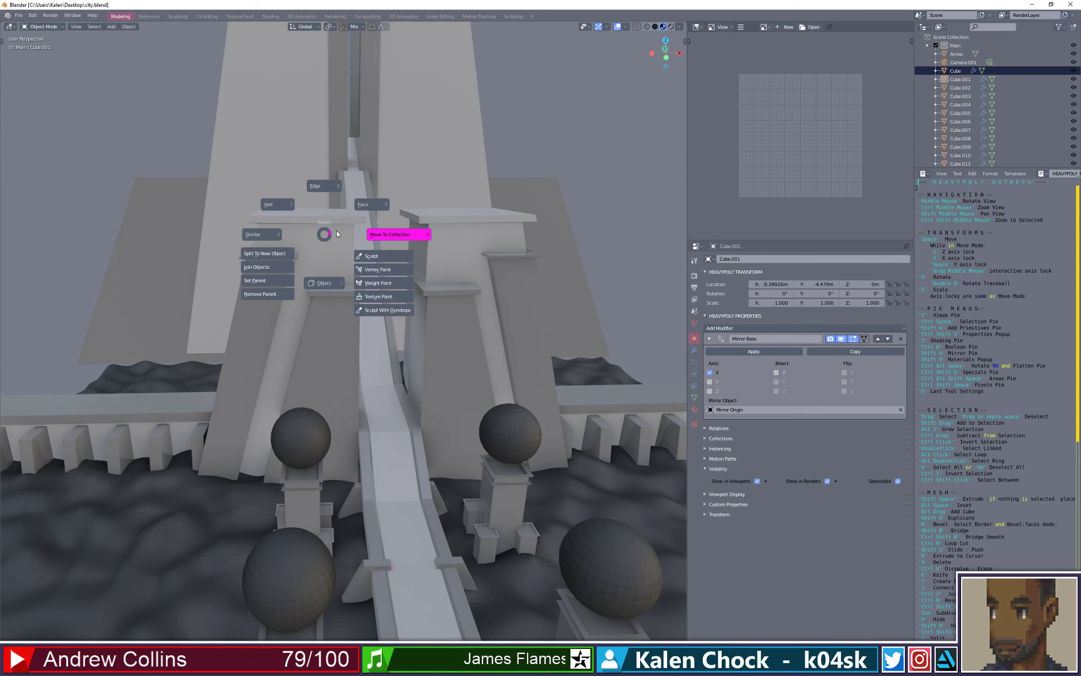
pyautogui.click(333, 265)
pyautogui.click(333, 242)
pyautogui.scroll(2, 333, 235)
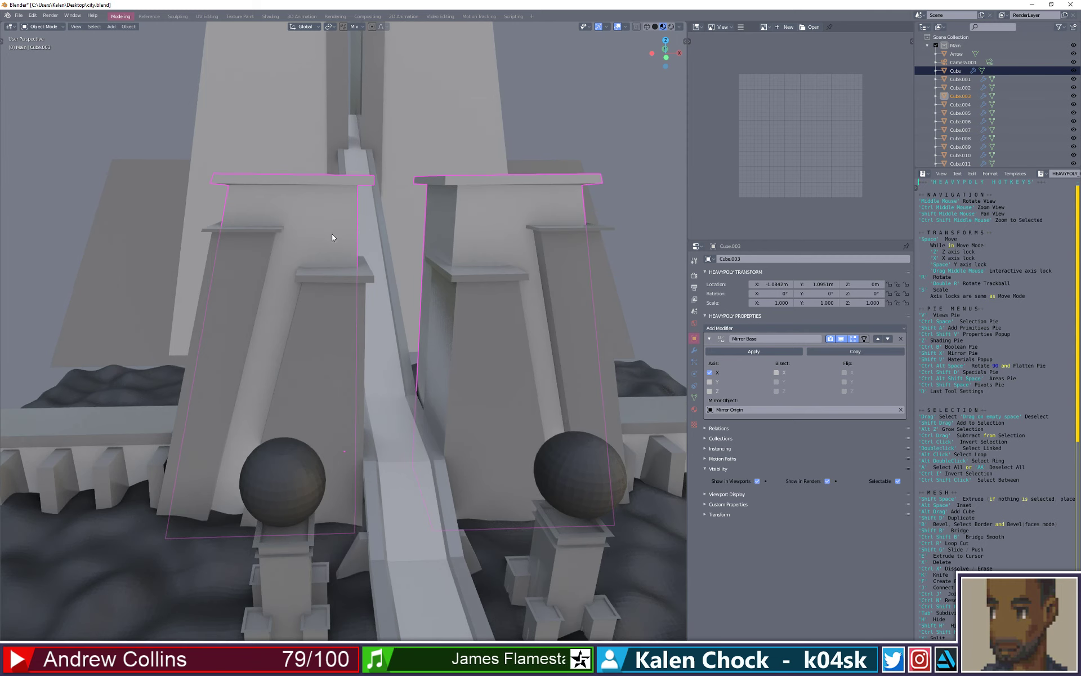
pyautogui.hotkey('ctrl', 'space')
pyautogui.click(369, 187)
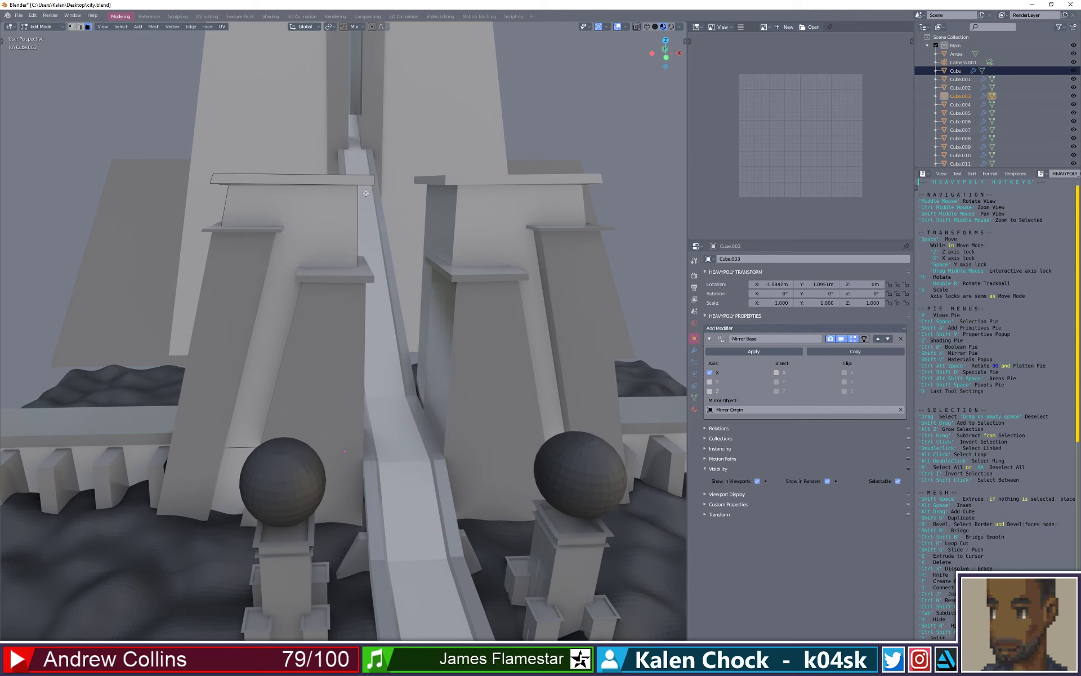
# - Select the outward side faces, the top face and the bordering top strips of the gate tower's cap slab
pyautogui.click(352, 181)
pyautogui.moveTo(353, 181); pyautogui.dragTo(355, 145, button='middle')
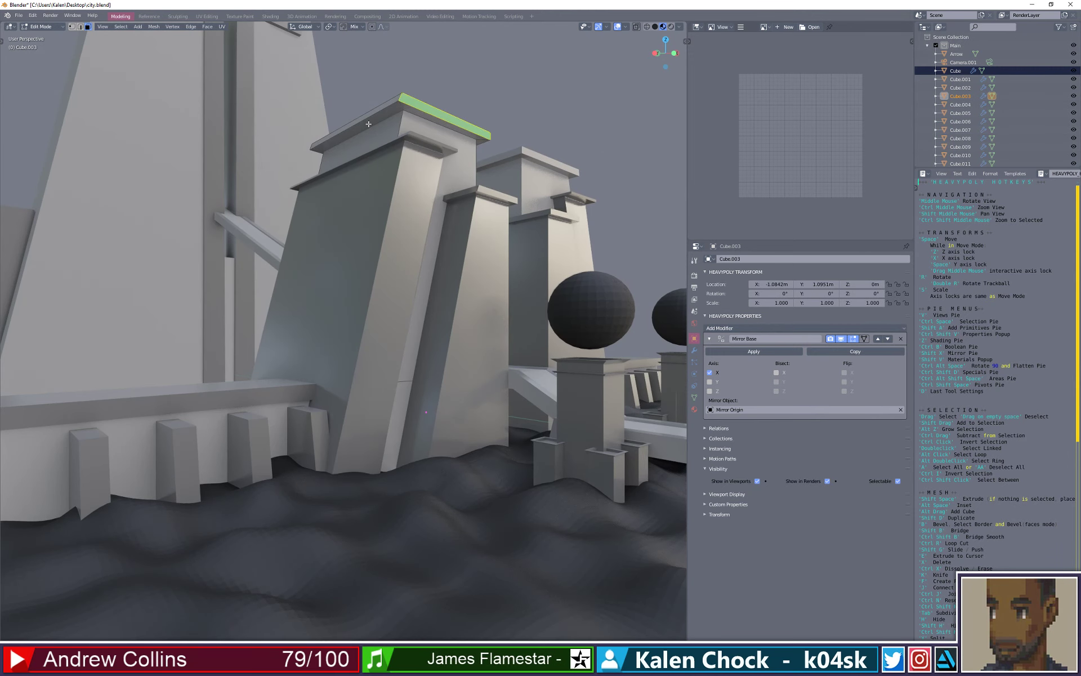
pyautogui.keyDown('shift'); pyautogui.click(368, 124); pyautogui.keyUp('shift')
pyautogui.keyDown('shift'); pyautogui.click(411, 109); pyautogui.keyUp('shift')
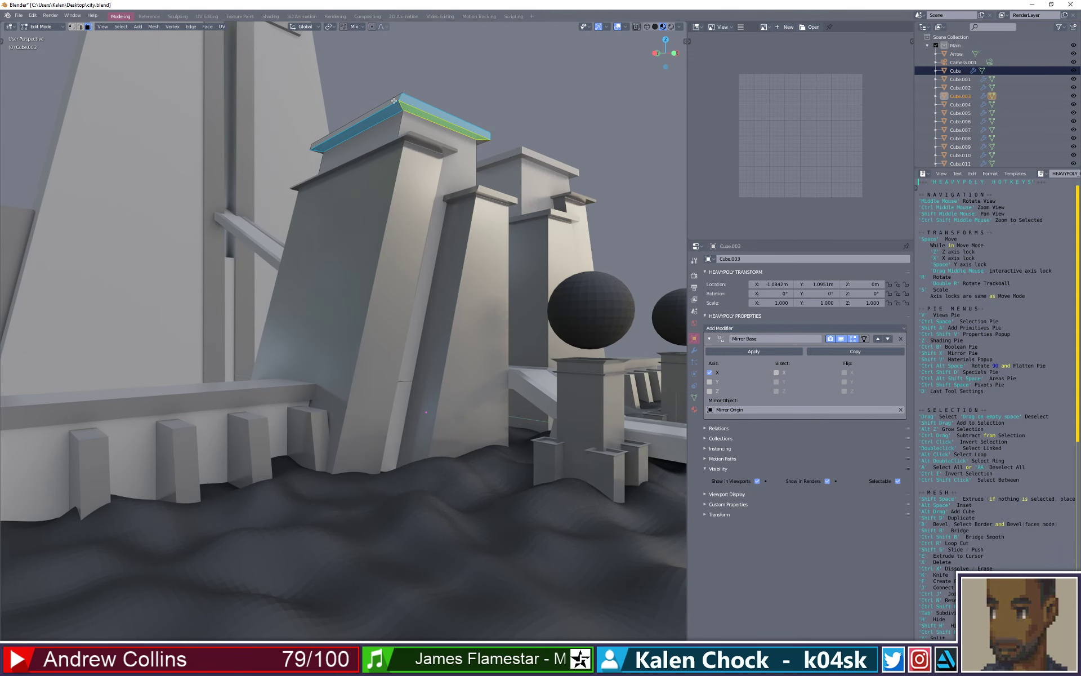
pyautogui.moveTo(393, 100); pyautogui.dragTo(462, 231, button='middle')
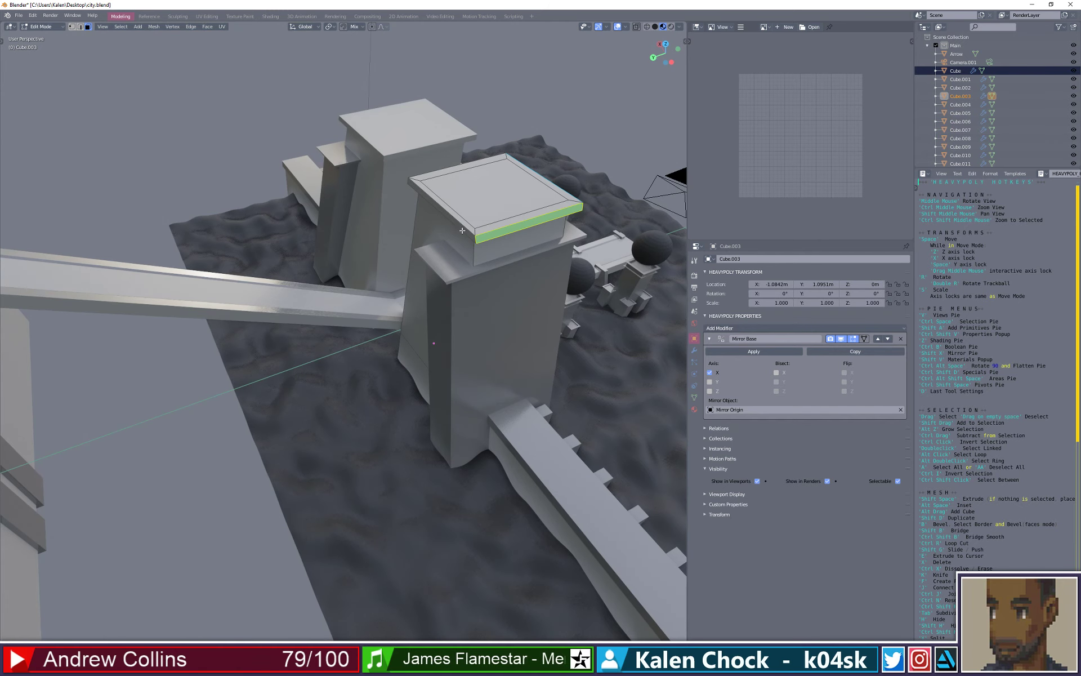
pyautogui.keyDown('shift'); pyautogui.click(466, 227); pyautogui.keyUp('shift')
pyautogui.keyDown('shift'); pyautogui.click(467, 229); pyautogui.keyUp('shift')
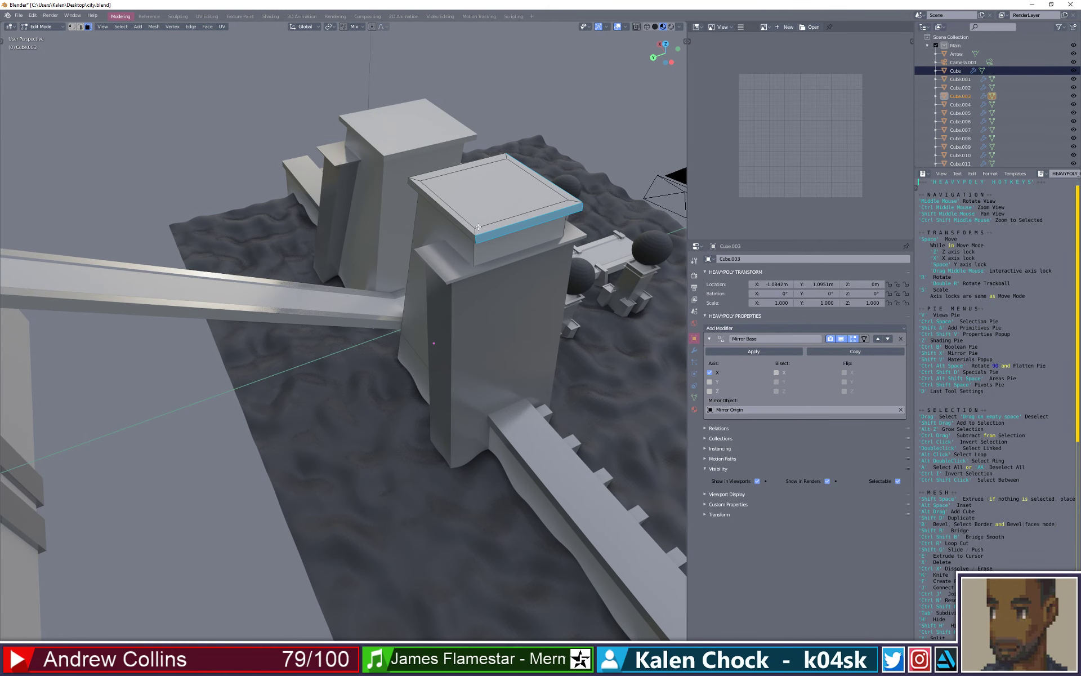
pyautogui.keyDown('shift'); pyautogui.click(478, 227); pyautogui.keyUp('shift')
pyautogui.keyDown('shift'); pyautogui.click(479, 233); pyautogui.keyUp('shift')
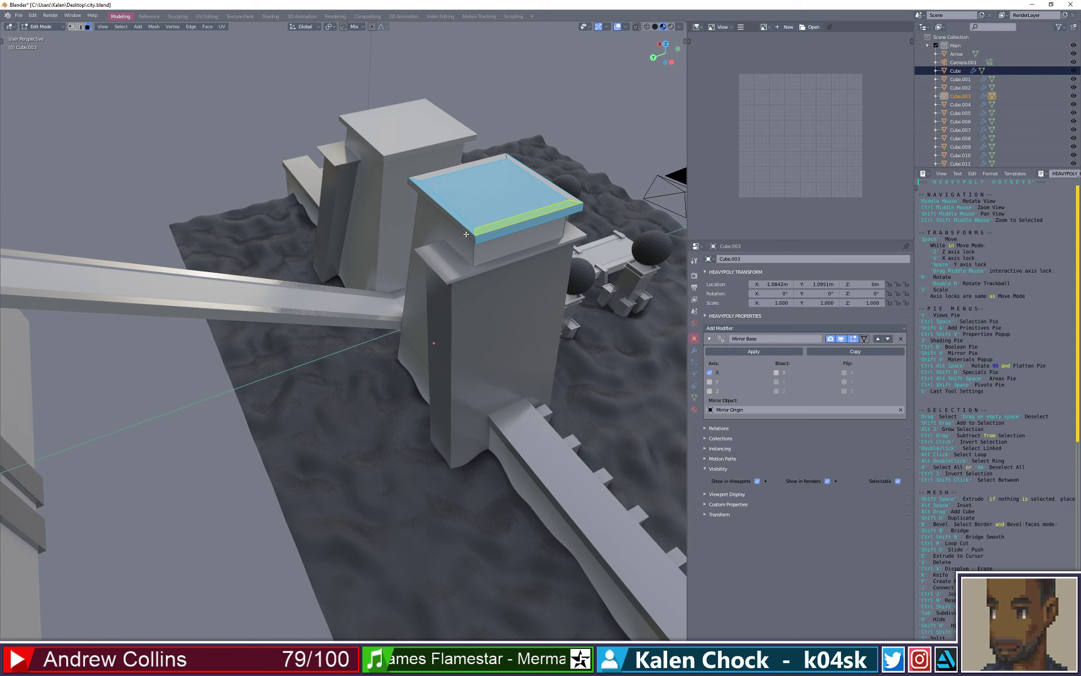
pyautogui.keyDown('shift'); pyautogui.click(466, 232); pyautogui.keyUp('shift')
pyautogui.keyDown('shift'); pyautogui.click(443, 171); pyautogui.keyUp('shift')
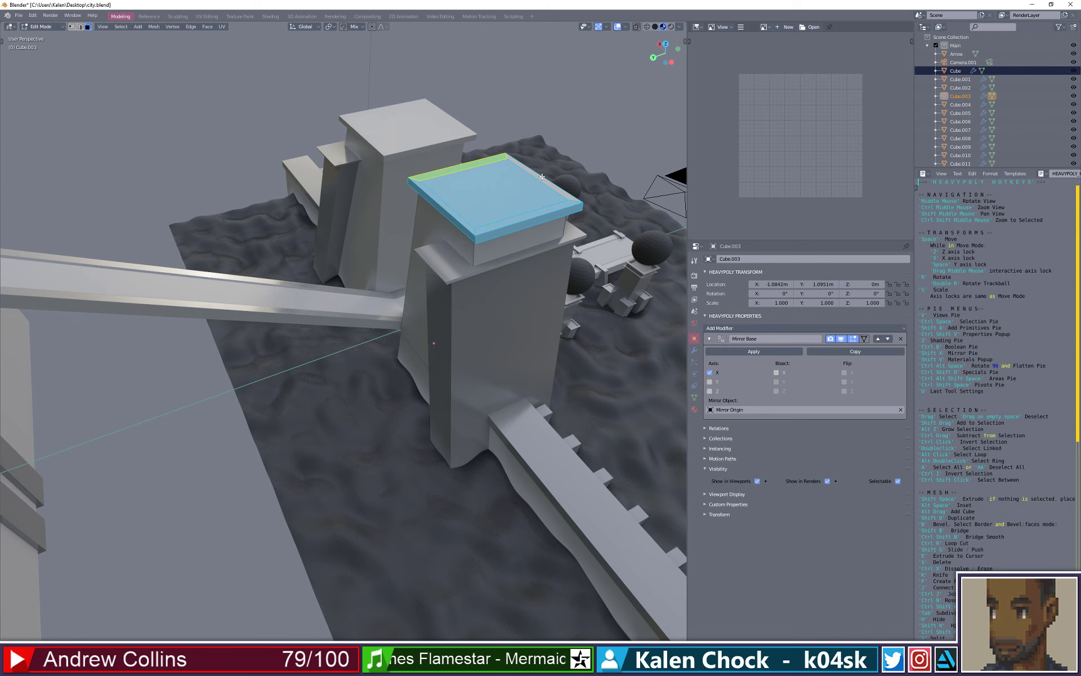
# - Add the remaining side and rim faces around the gate tower's cap slab to the selection
pyautogui.moveTo(548, 182); pyautogui.dragTo(446, 186, button='middle')
pyautogui.keyDown('shift'); pyautogui.click(275, 177); pyautogui.keyUp('shift')
pyautogui.scroll(4, 275, 177)
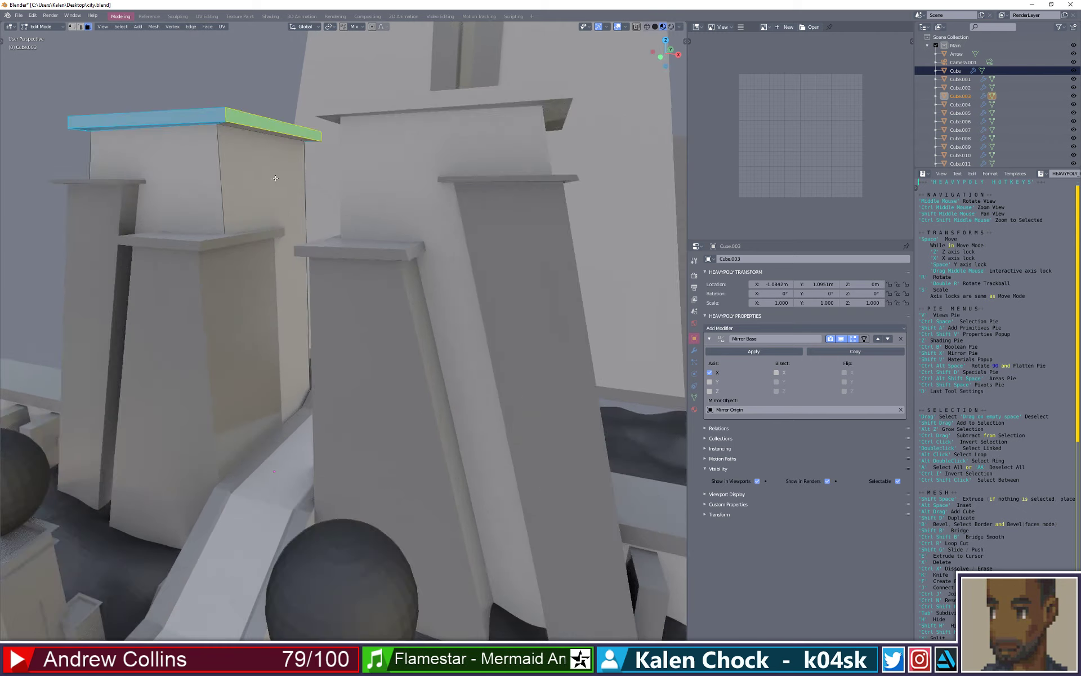
pyautogui.keyDown('shift'); pyautogui.click(249, 61); pyautogui.keyUp('shift')
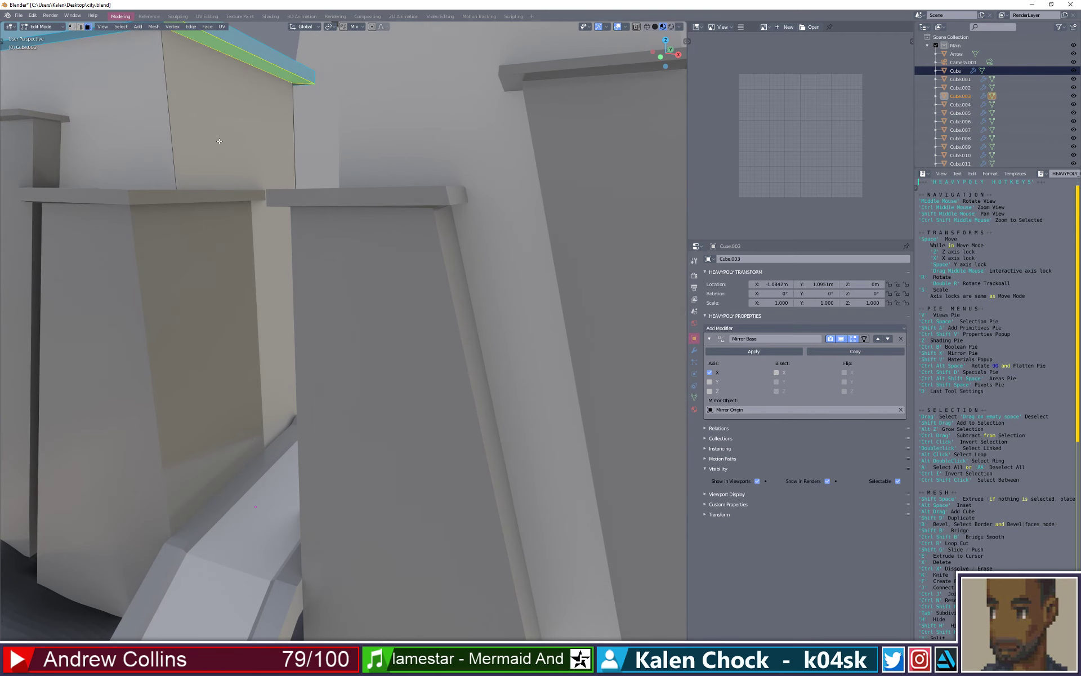
pyautogui.moveTo(218, 140); pyautogui.dragTo(358, 133, button='middle')
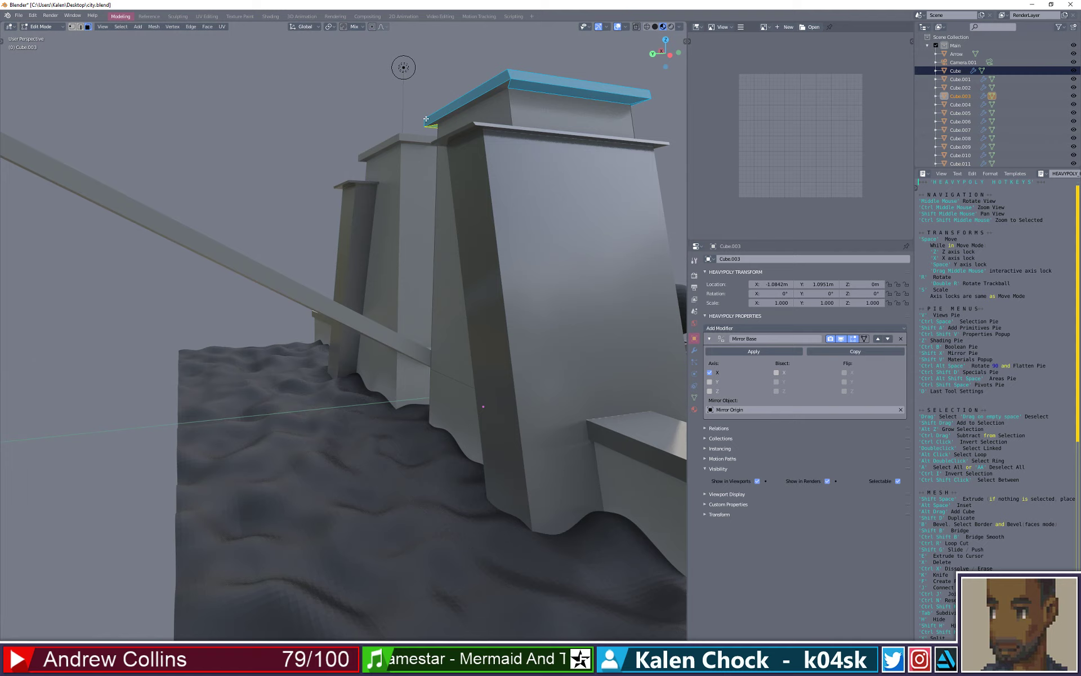
pyautogui.keyDown('shift'); pyautogui.click(495, 92); pyautogui.keyUp('shift')
pyautogui.moveTo(573, 116); pyautogui.dragTo(466, 143, button='middle')
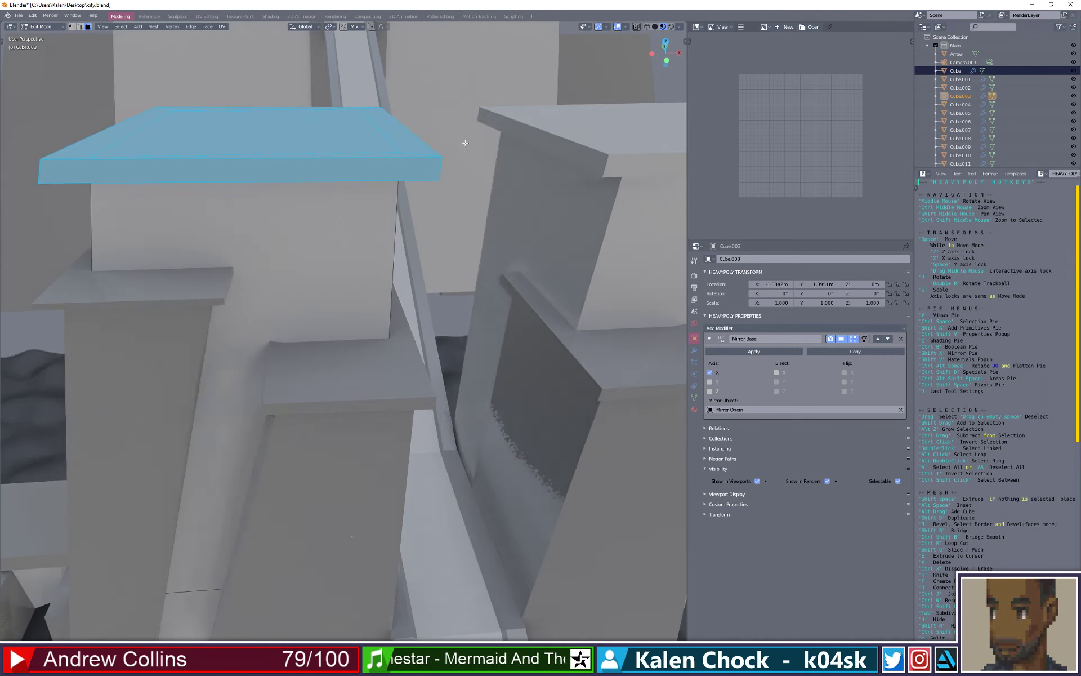
pyautogui.scroll(-3, 416, 176)
pyautogui.keyDown('ctrl'); pyautogui.keyDown('shift'); pyautogui.middleClick(395, 196); pyautogui.keyUp('shift'); pyautogui.keyUp('ctrl')
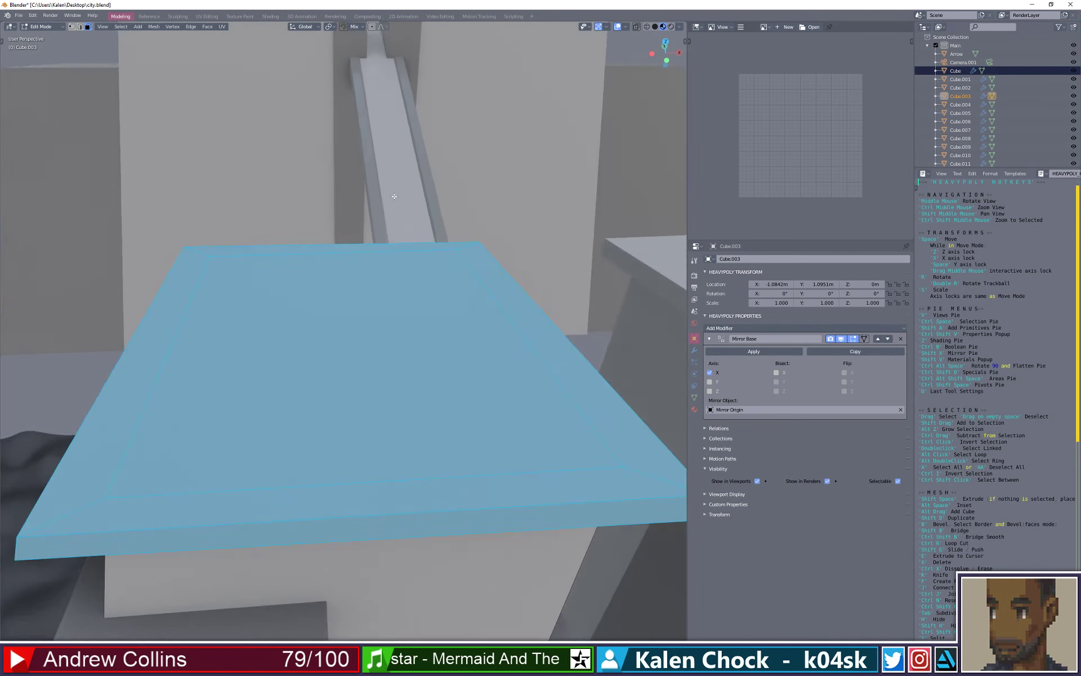
# - Add a second material slot for the tower's selected cap faces, fill it with Material.001 from the library, and deselect the faces
pyautogui.scroll(-4, 394, 196)
pyautogui.moveTo(397, 263); pyautogui.dragTo(389, 246, button='middle')
pyautogui.hotkey('shift', 'v')
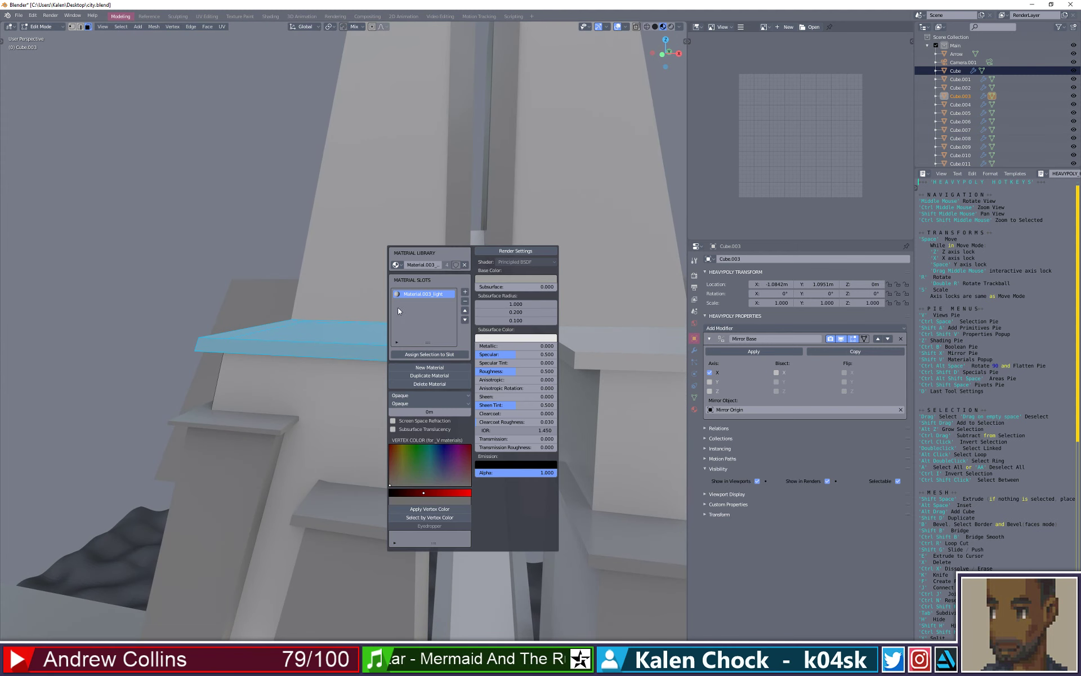
pyautogui.click(466, 292)
pyautogui.click(396, 265)
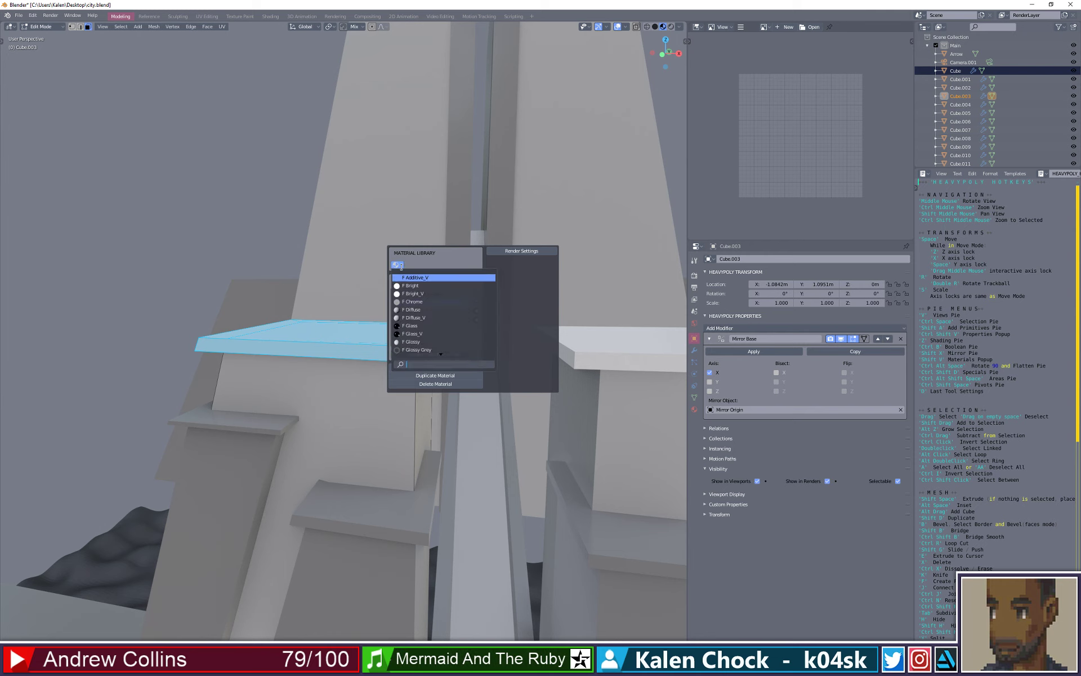
pyautogui.scroll(-2, 442, 349)
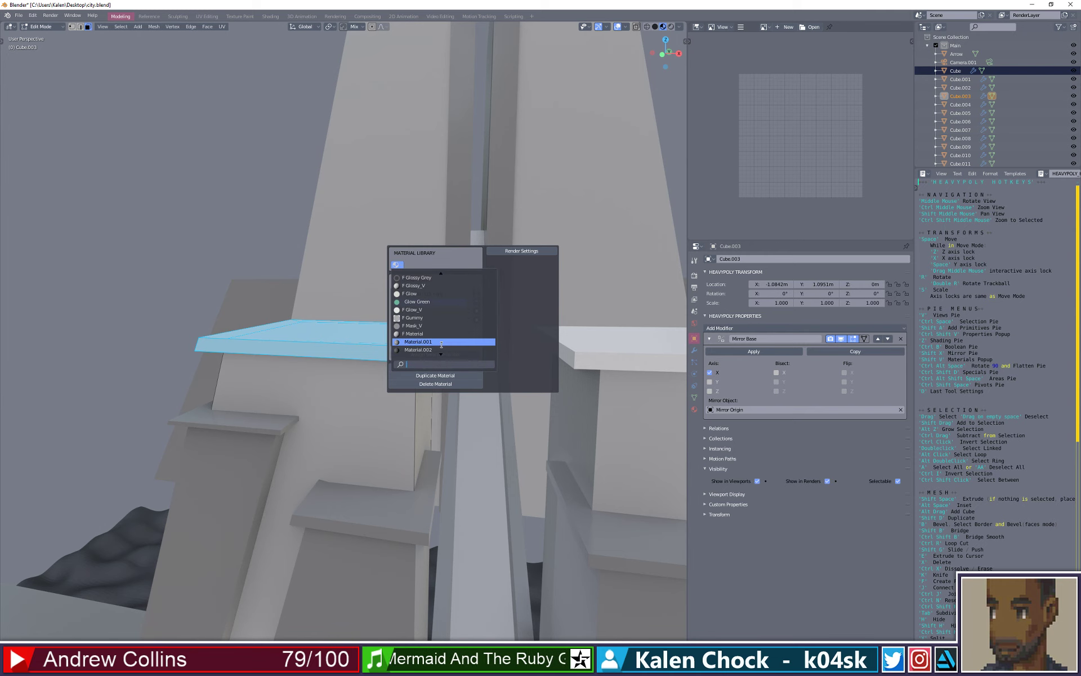
pyautogui.click(442, 345)
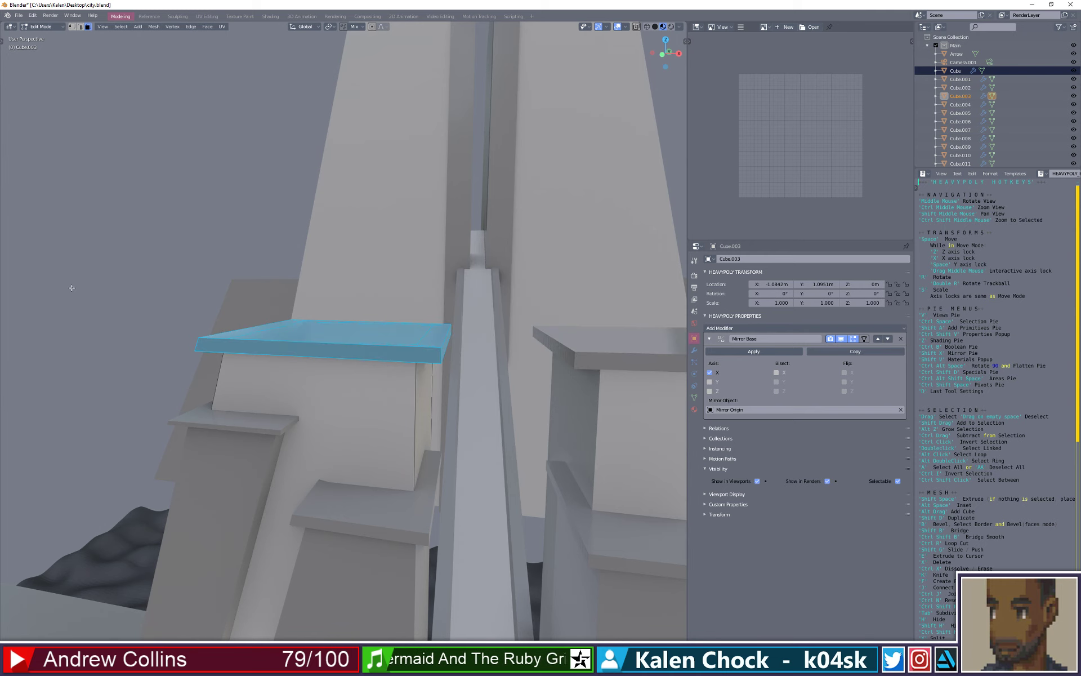
pyautogui.click(143, 286)
# - View the scene through the active camera
pyautogui.scroll(-3, 194, 307)
pyautogui.scroll(-5, 248, 336)
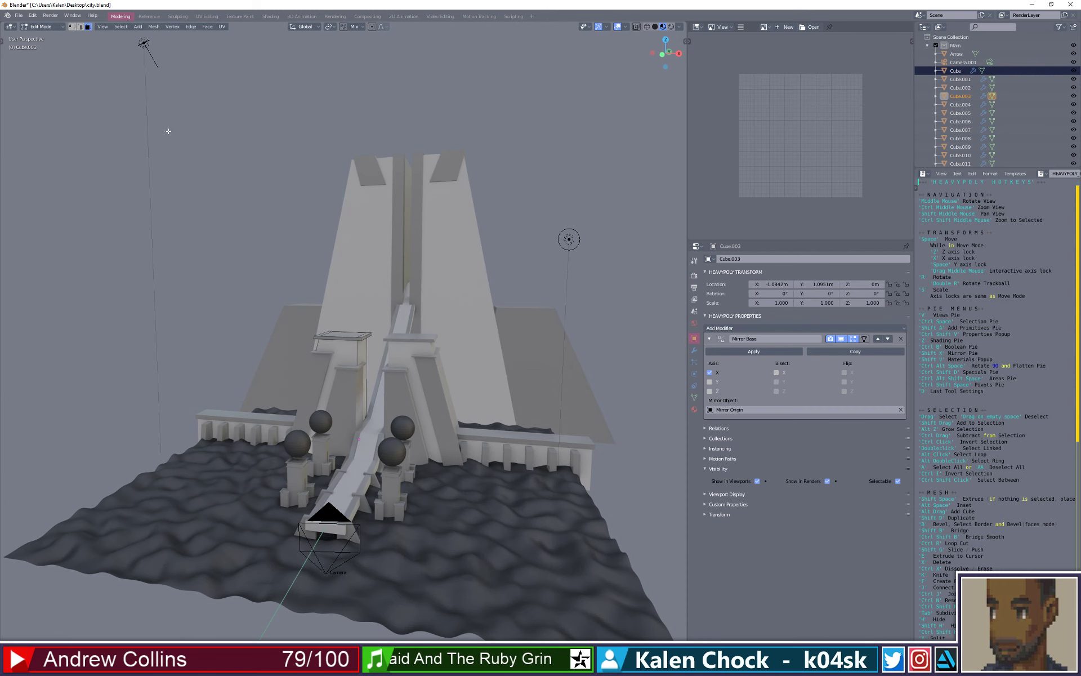
pyautogui.click(105, 26)
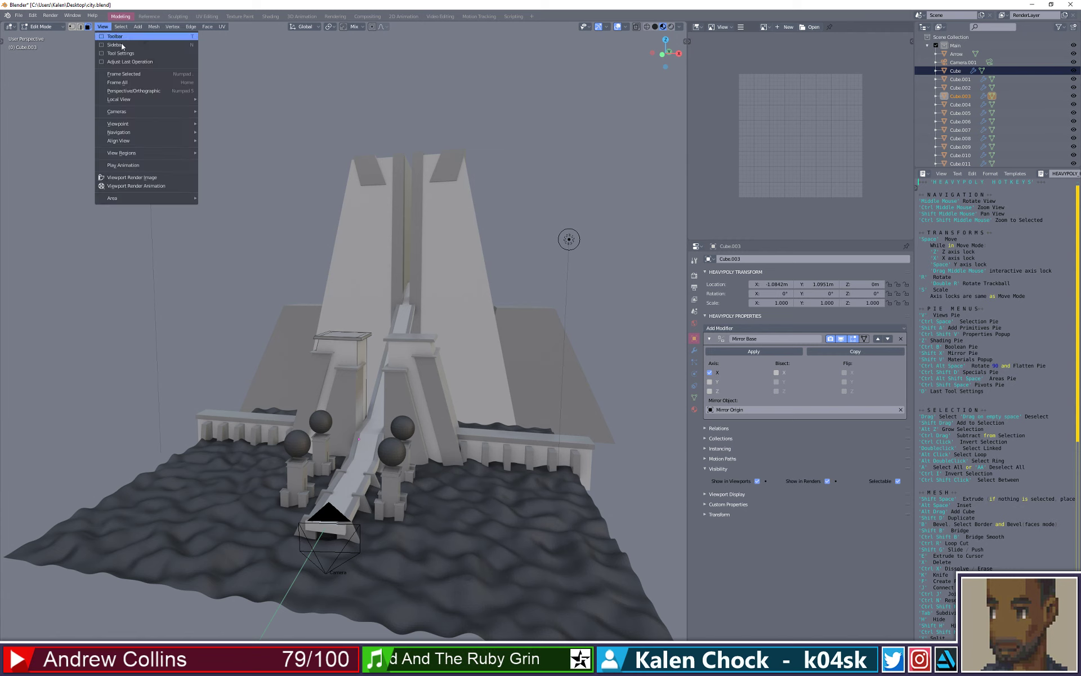
pyautogui.moveTo(190, 114)
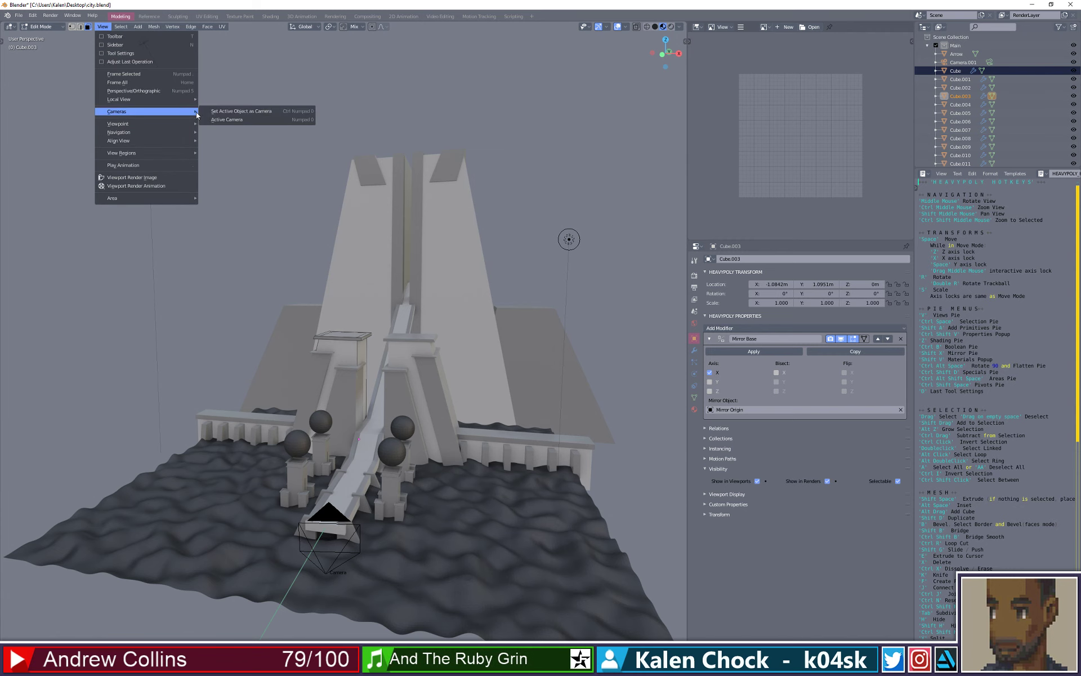
pyautogui.click(223, 124)
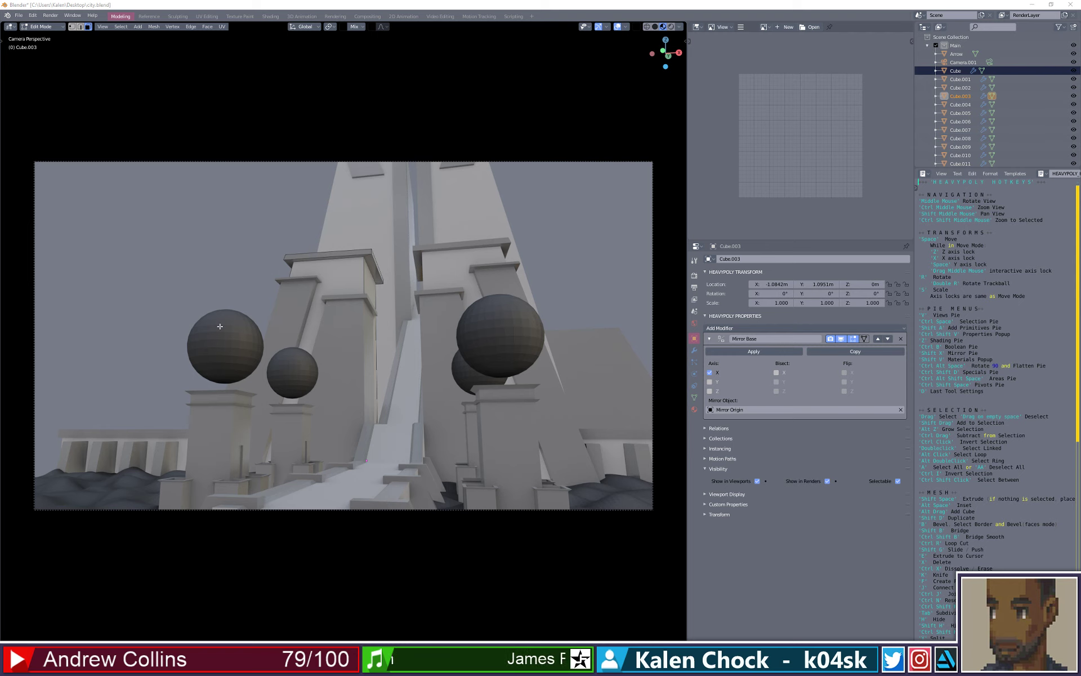
# - Return the gate tower to Object Mode and display the camera view in rendered shading
pyautogui.keyDown('alt'); pyautogui.click(316, 299); pyautogui.keyUp('alt')
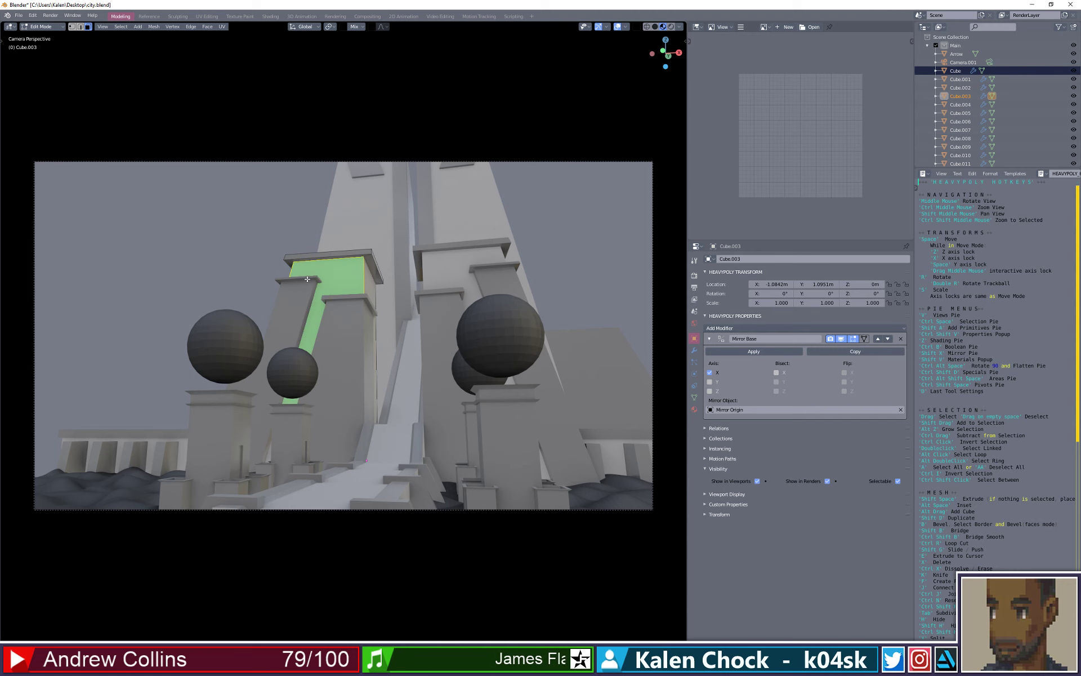
pyautogui.hotkey('ctrl', 'space')
pyautogui.click(298, 308)
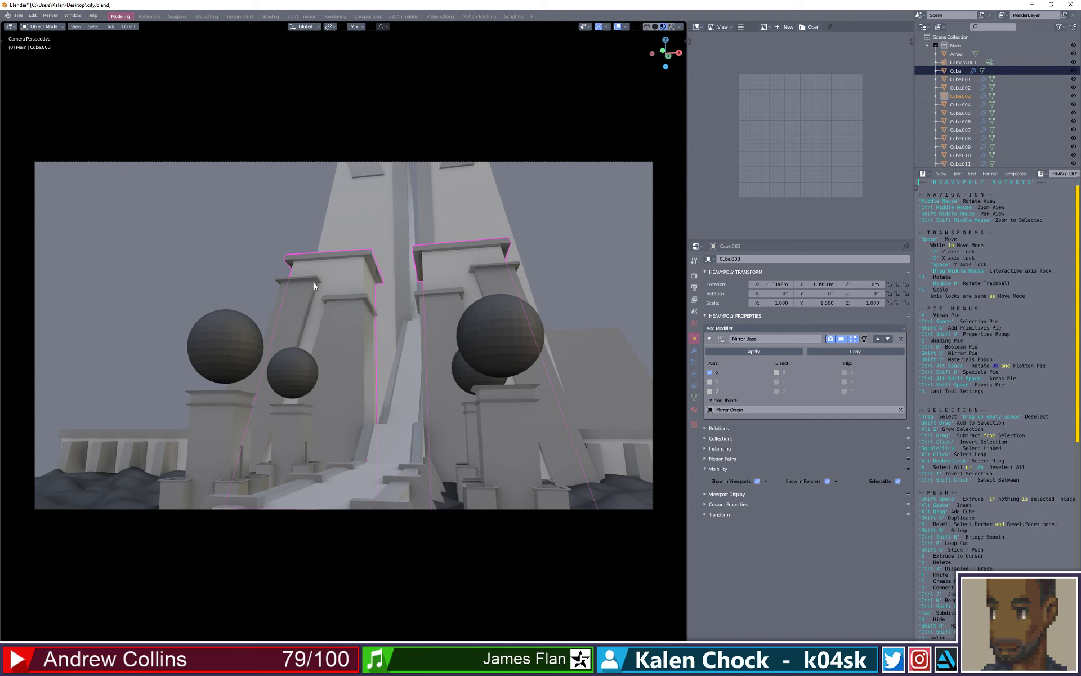
pyautogui.press('z')
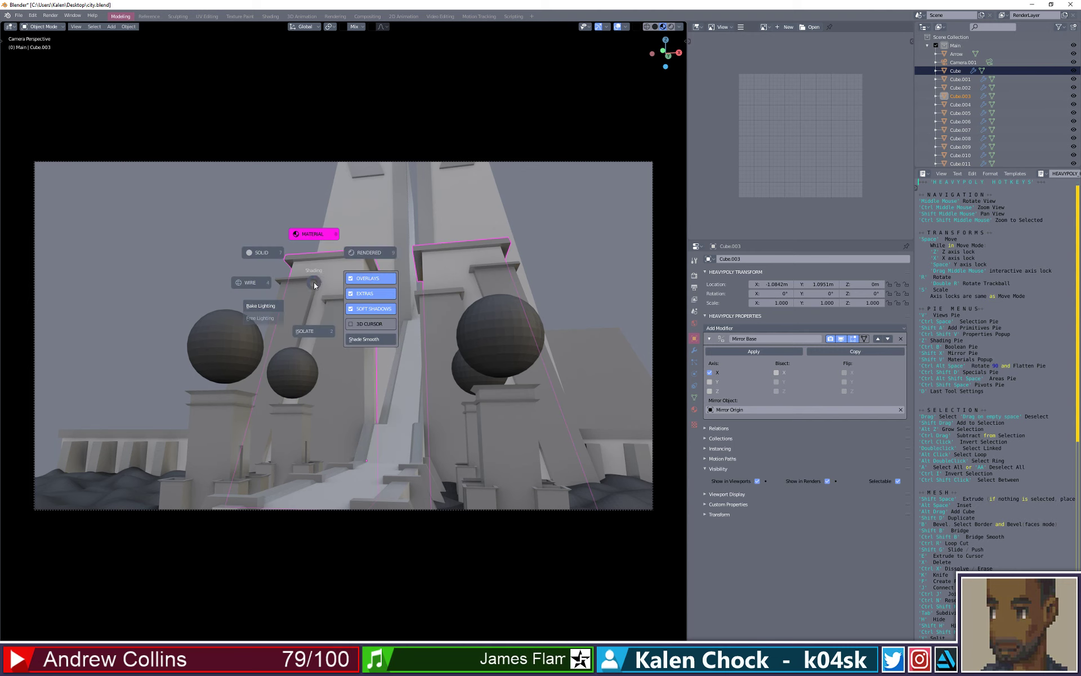
pyautogui.click(359, 253)
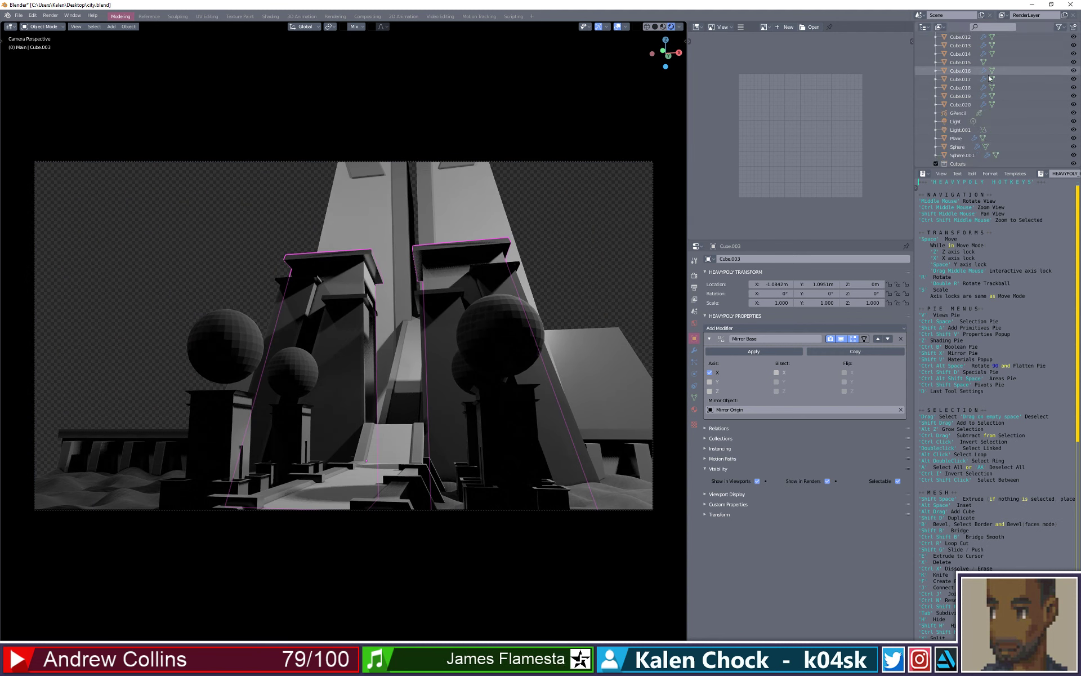
# - Select the point light named Light and raise its power to about 35984 W
pyautogui.scroll(-6, 986, 90)
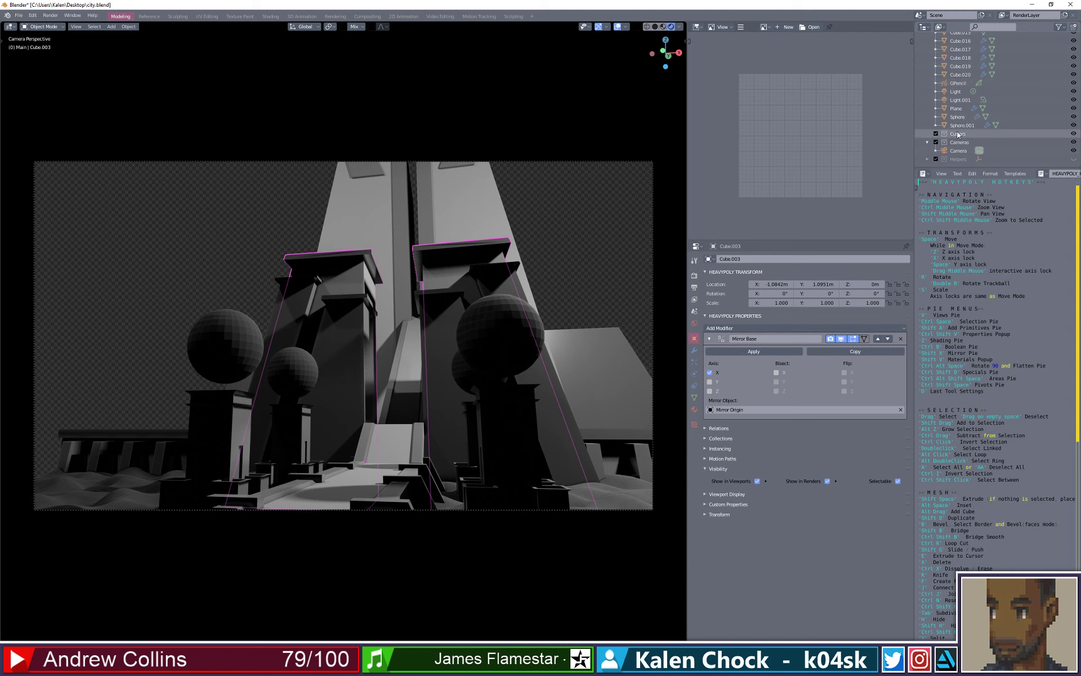
pyautogui.click(957, 91)
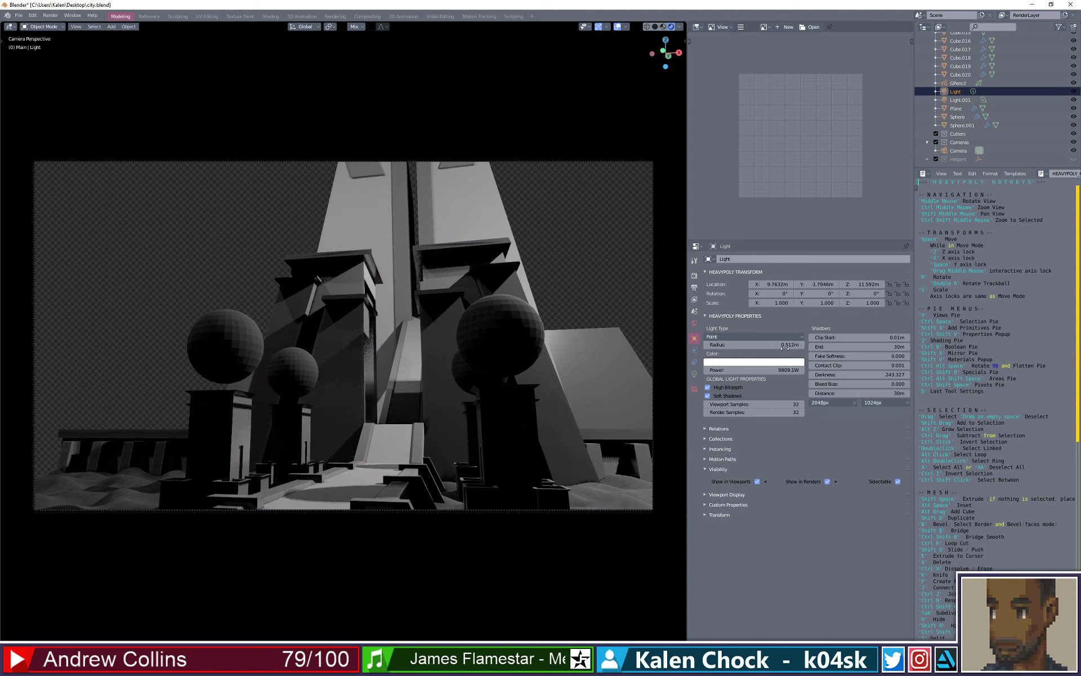
pyautogui.moveTo(783, 370)
pyautogui.mouseDown()
pyautogui.moveTo(879, 370)
pyautogui.moveTo(765, 382)
pyautogui.moveTo(794, 383)
pyautogui.mouseUp()
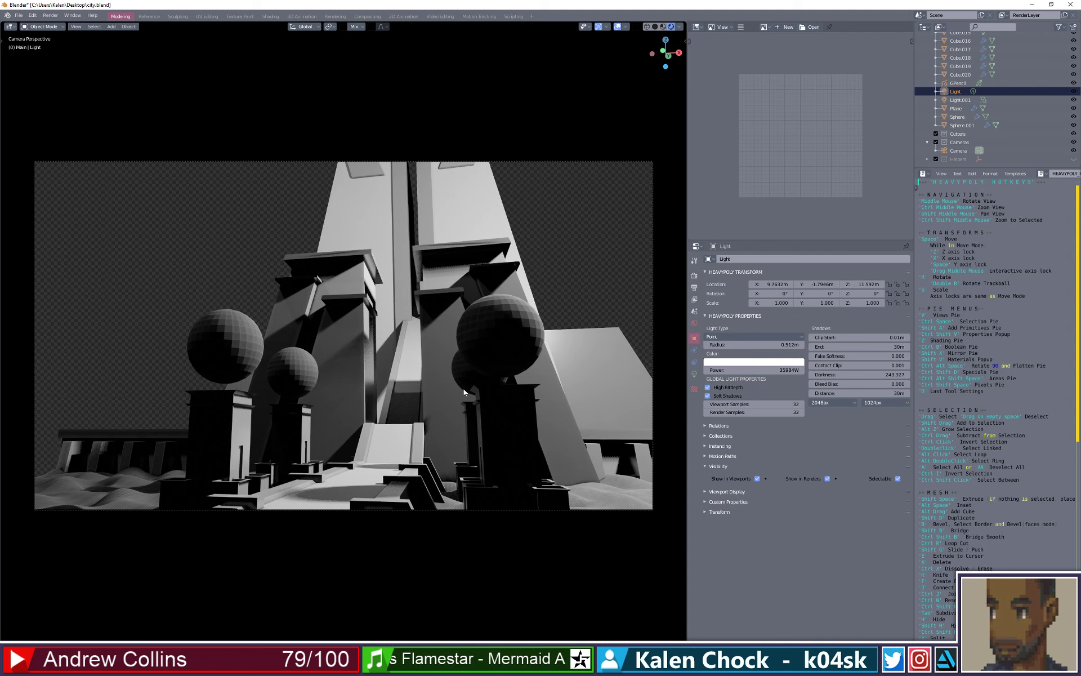
# - Turn soft shadows off and back on to compare the rendered shadows
pyautogui.press('z')
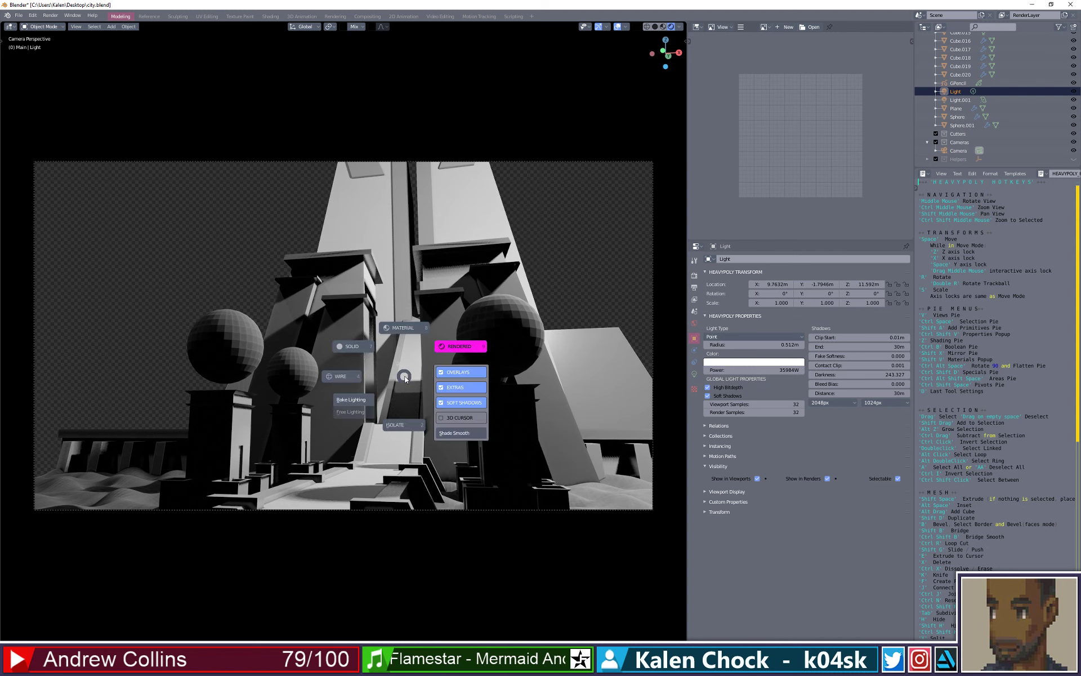
pyautogui.click(441, 401)
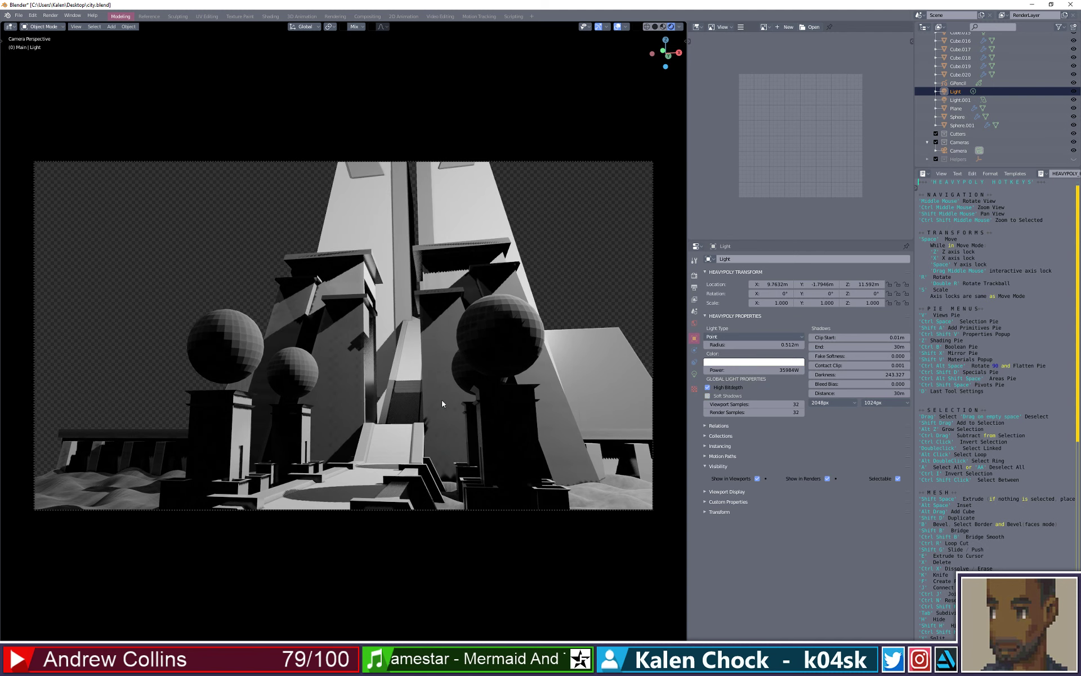
pyautogui.press('z')
pyautogui.click(480, 428)
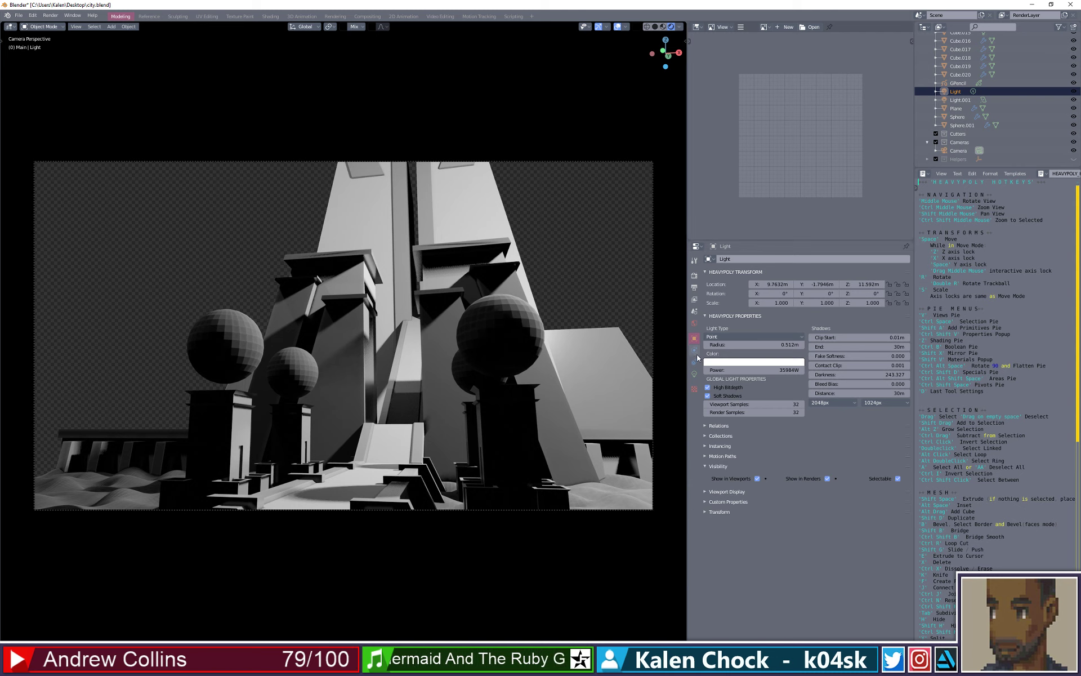
# - Examine the scene's Eevee render settings, from the camera and world options through bloom, ambient occlusion and film
pyautogui.click(694, 275)
pyautogui.scroll(-3, 860, 482)
pyautogui.scroll(-5, 860, 481)
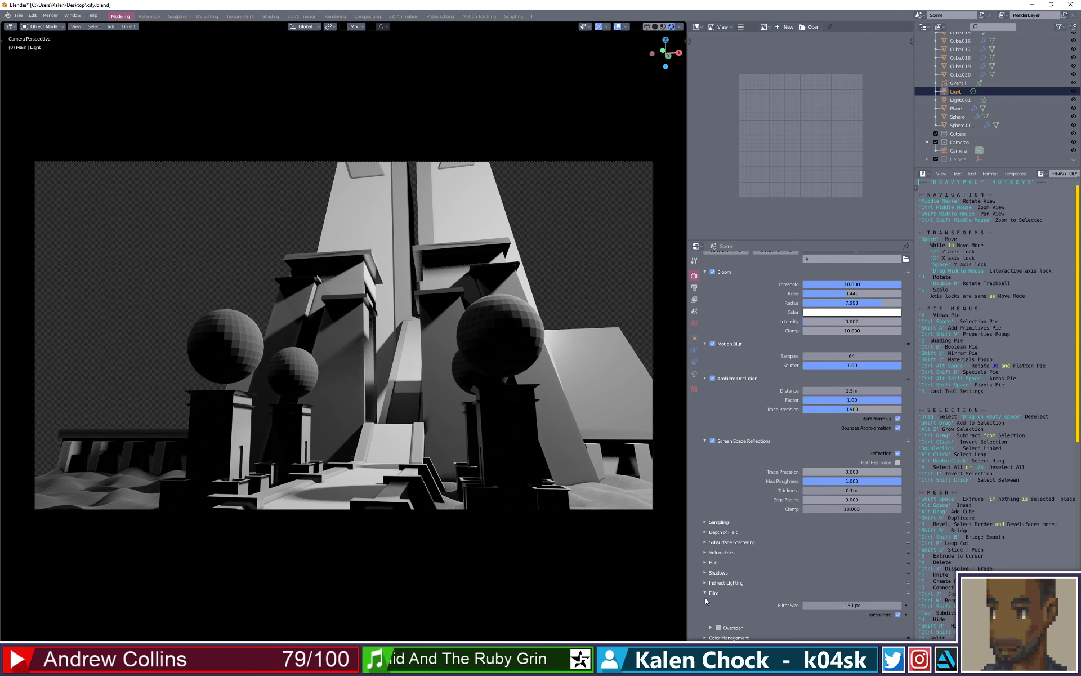
pyautogui.scroll(6, 759, 532)
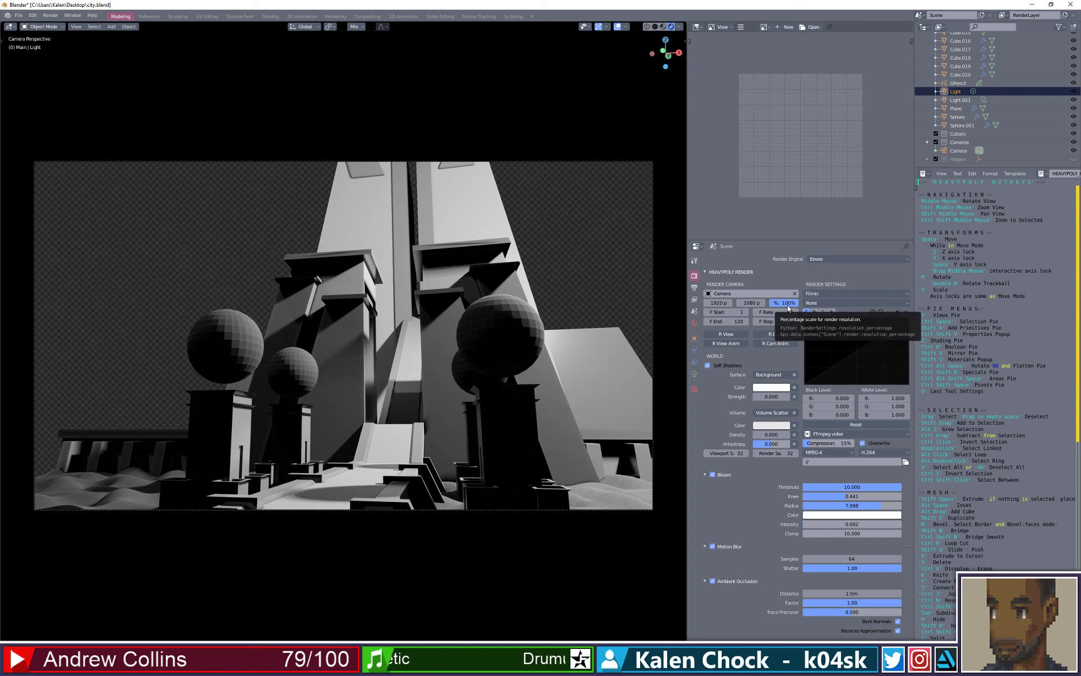
# - Select the area light Light.001, turn off soft shadows and toggle its High Bitdepth option
pyautogui.click(969, 101)
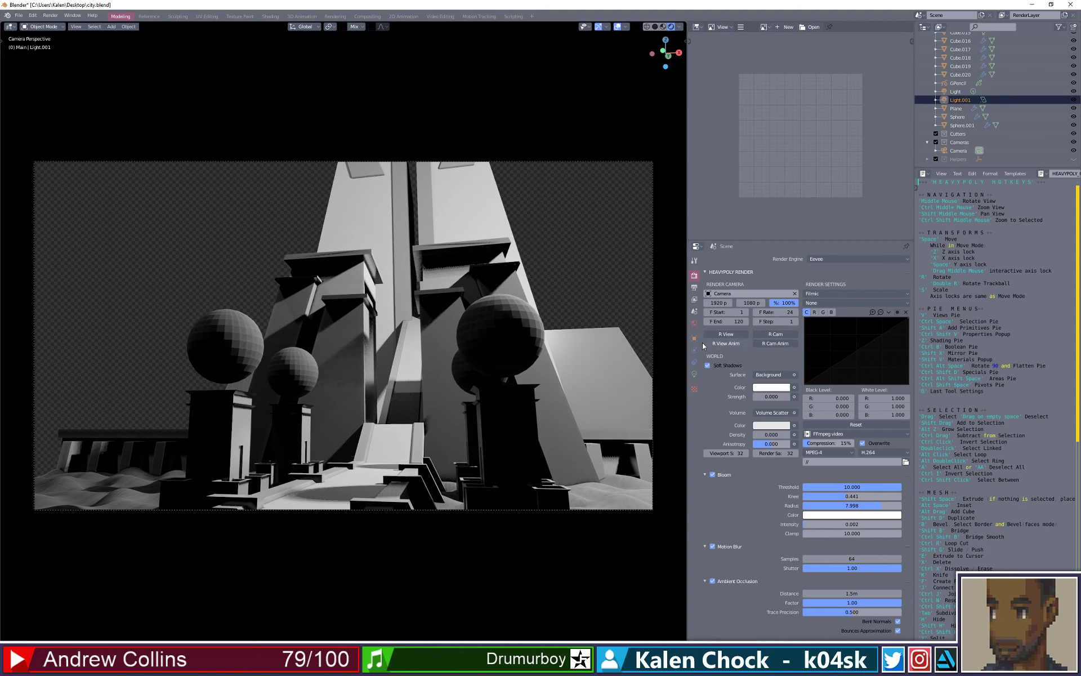
pyautogui.click(694, 338)
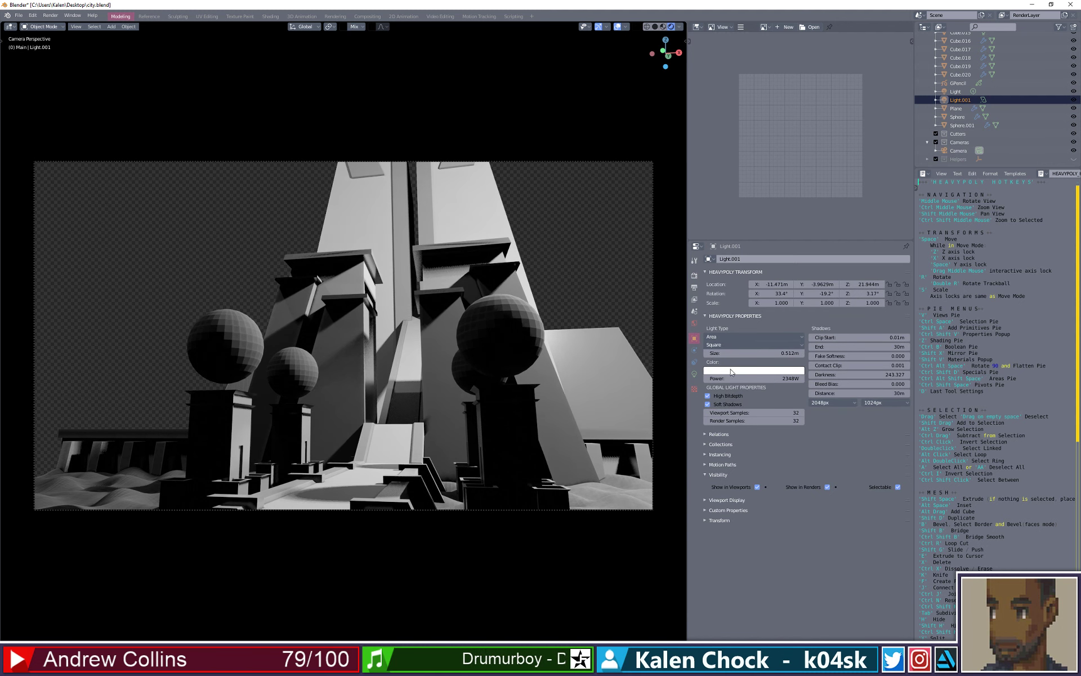
pyautogui.click(708, 404)
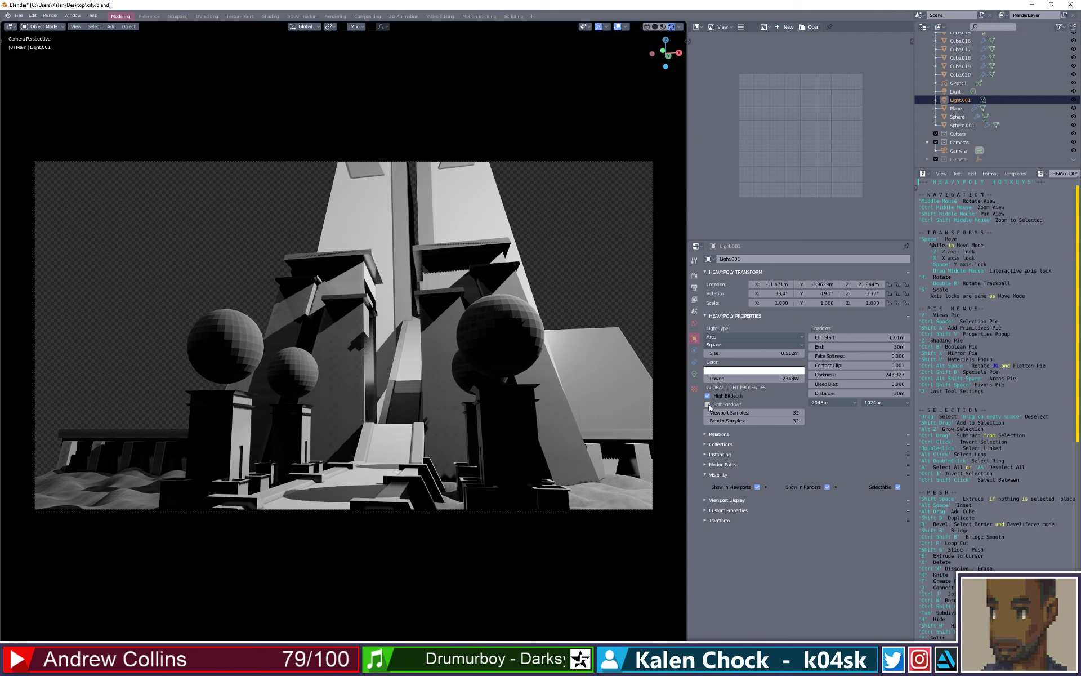
pyautogui.click(708, 396)
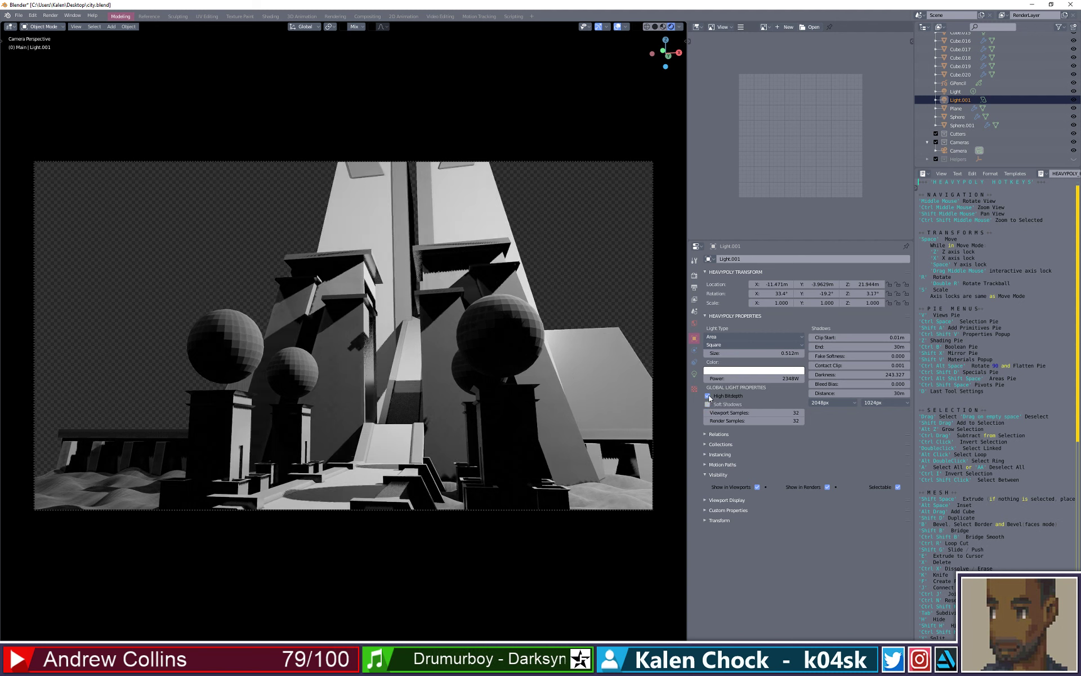
# - Toggle High Bitdepth off and on for the area light Light.001, enable soft shadows and lower its power to 0 W
pyautogui.click(708, 397)
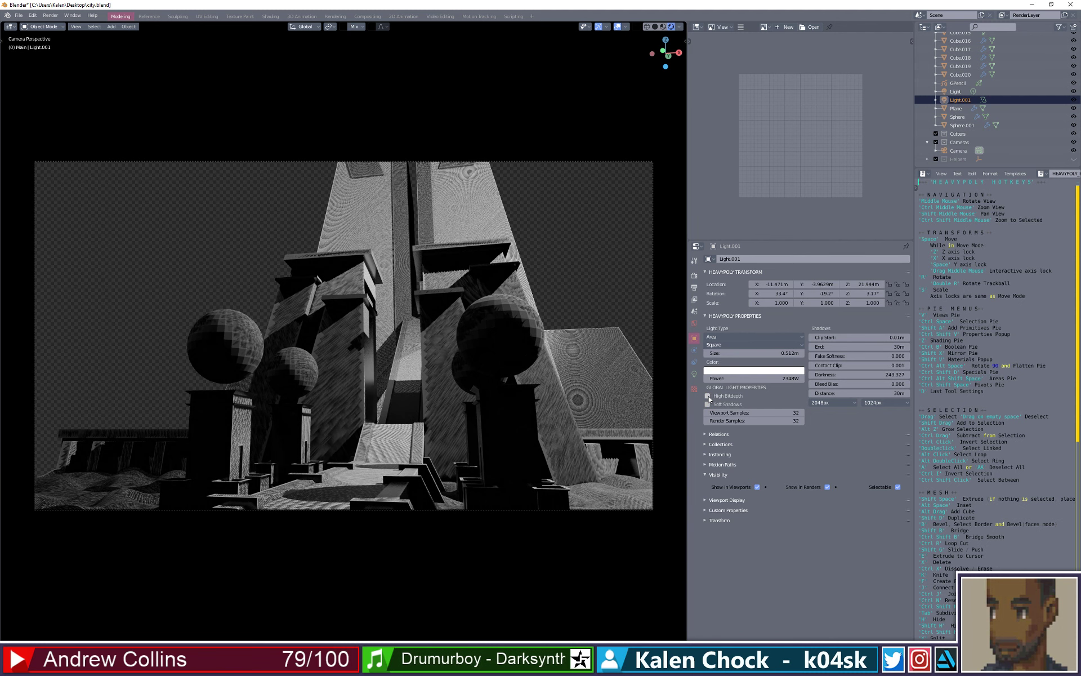
pyautogui.click(708, 397)
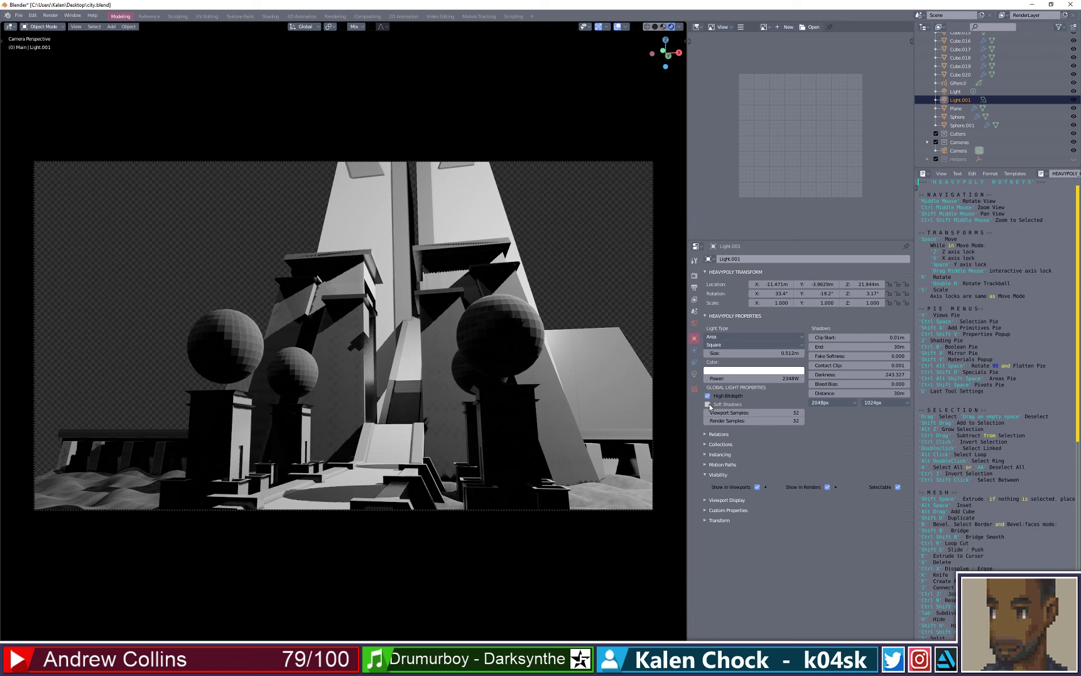
pyautogui.click(709, 404)
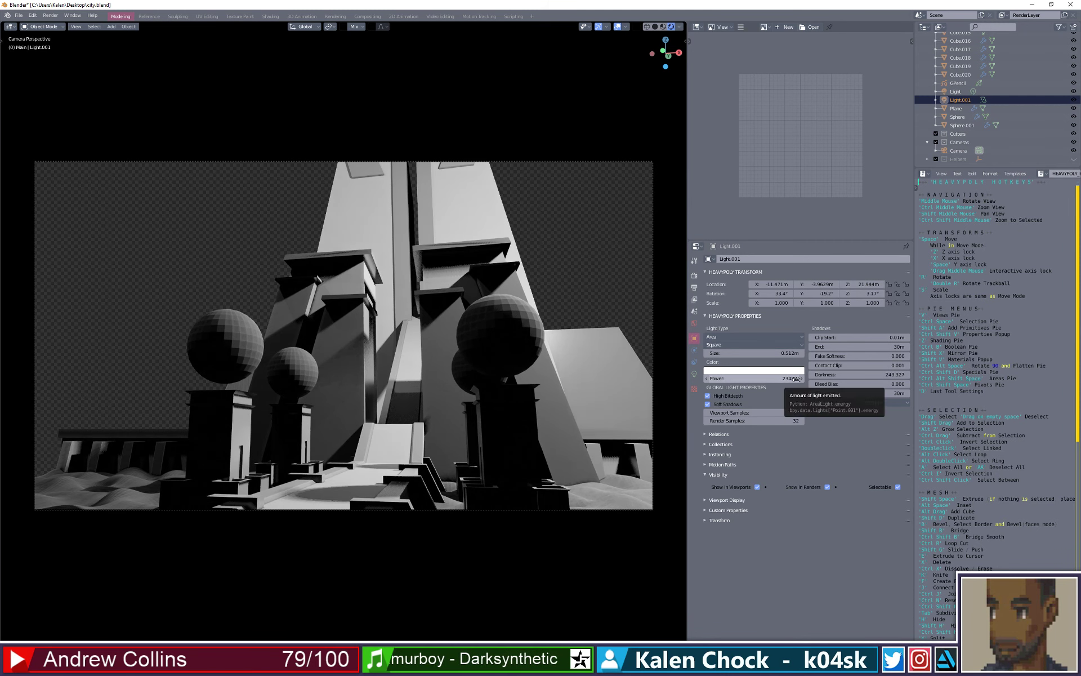
pyautogui.moveTo(795, 379); pyautogui.dragTo(570, 389)
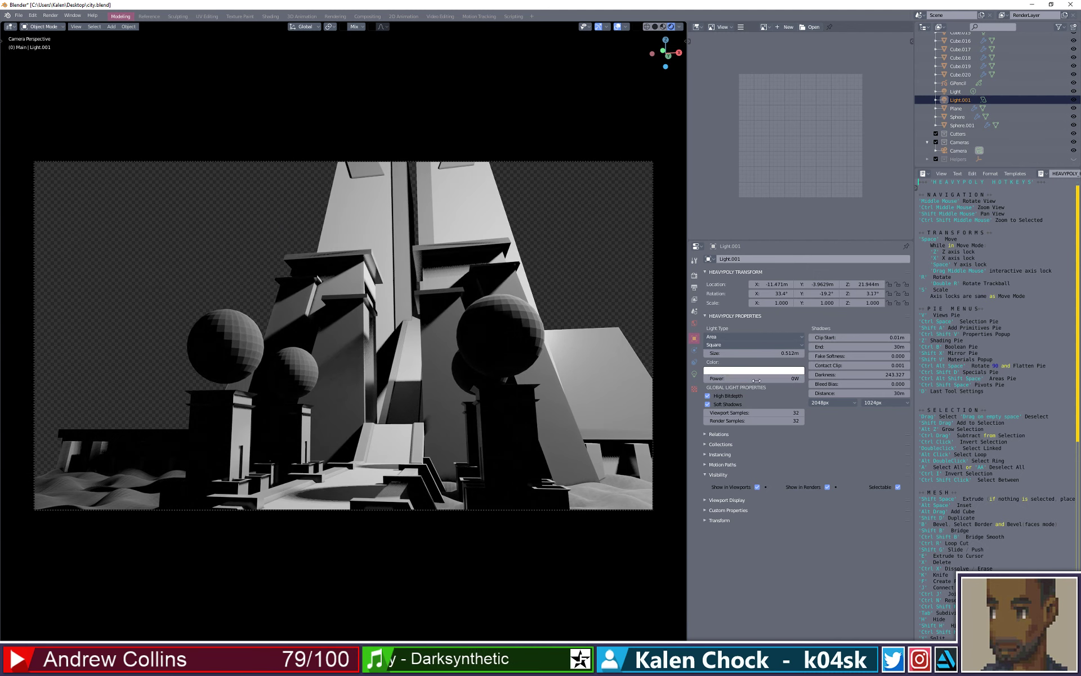
pyautogui.moveTo(771, 380); pyautogui.dragTo(599, 330)
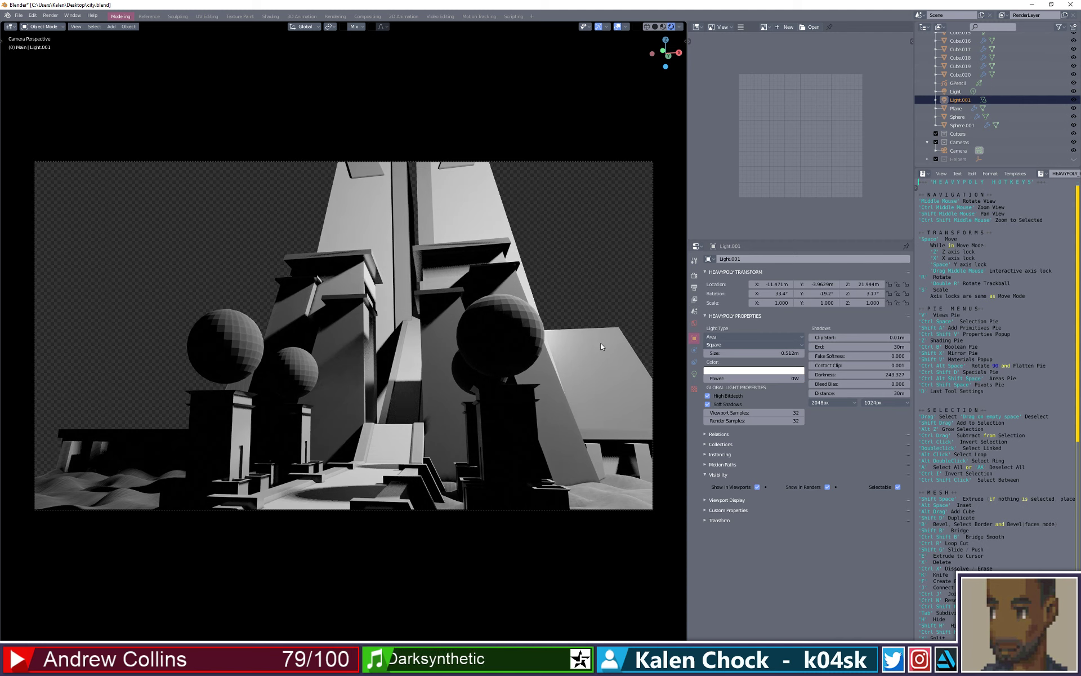
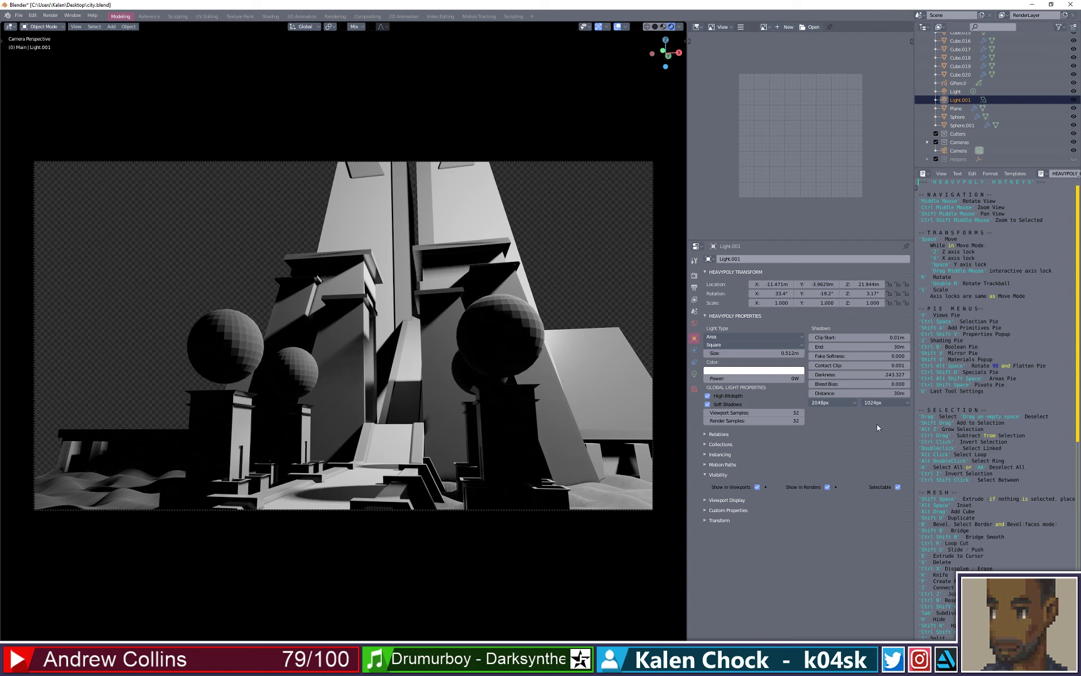
# - Set the render resolution percentage to 200% in the scene's render settings
pyautogui.click(694, 276)
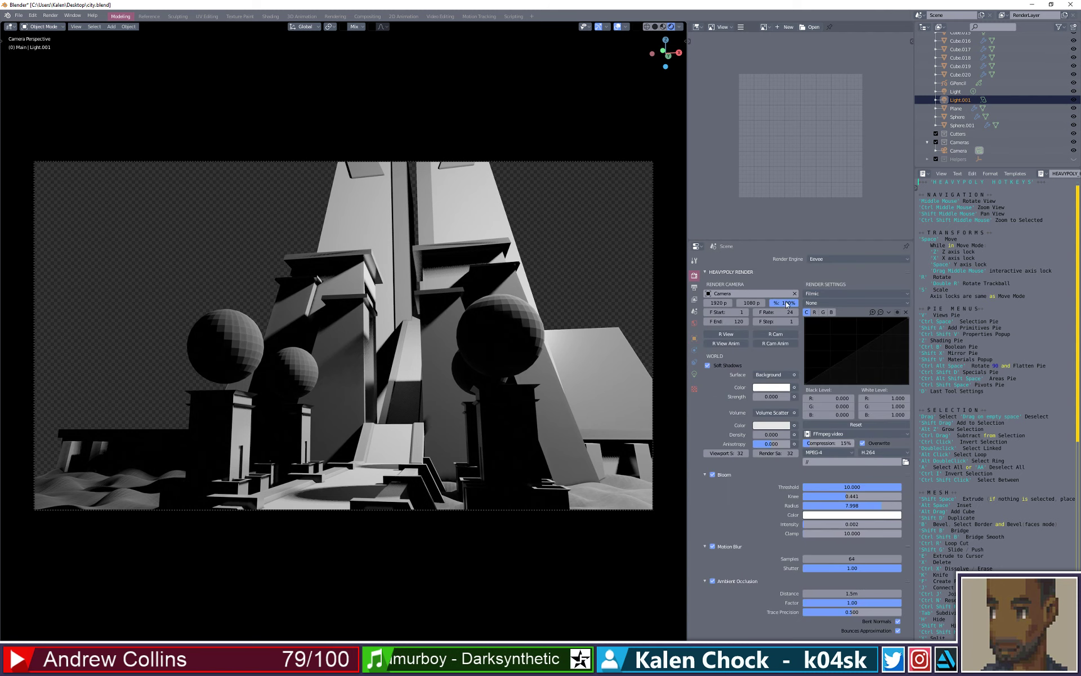
pyautogui.click(785, 301)
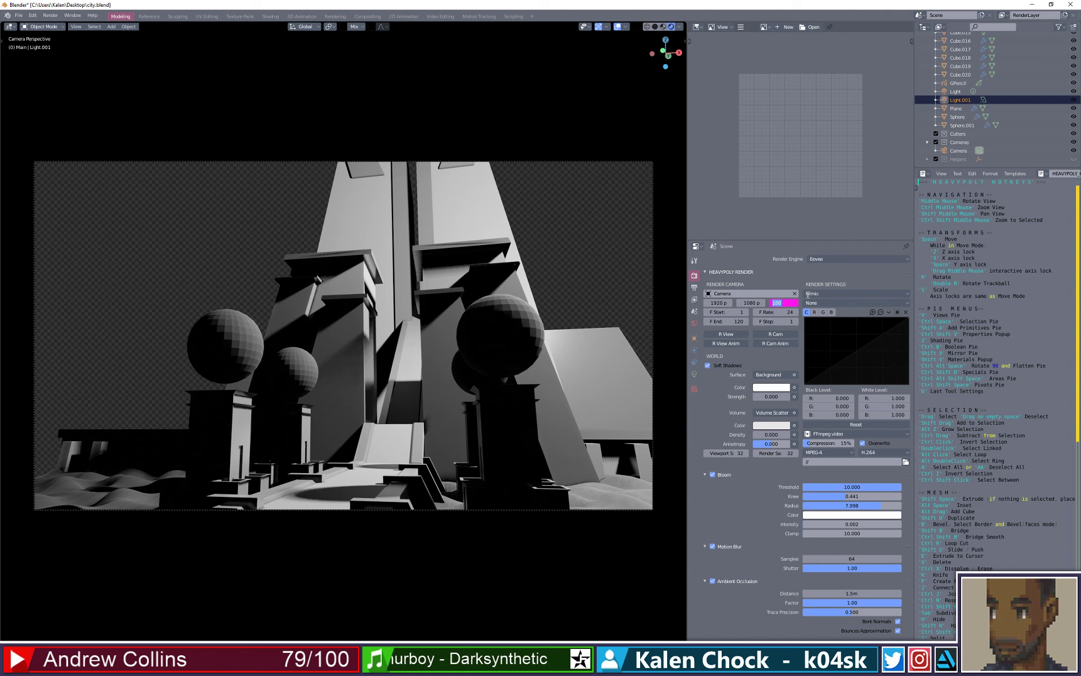
pyautogui.write('2')
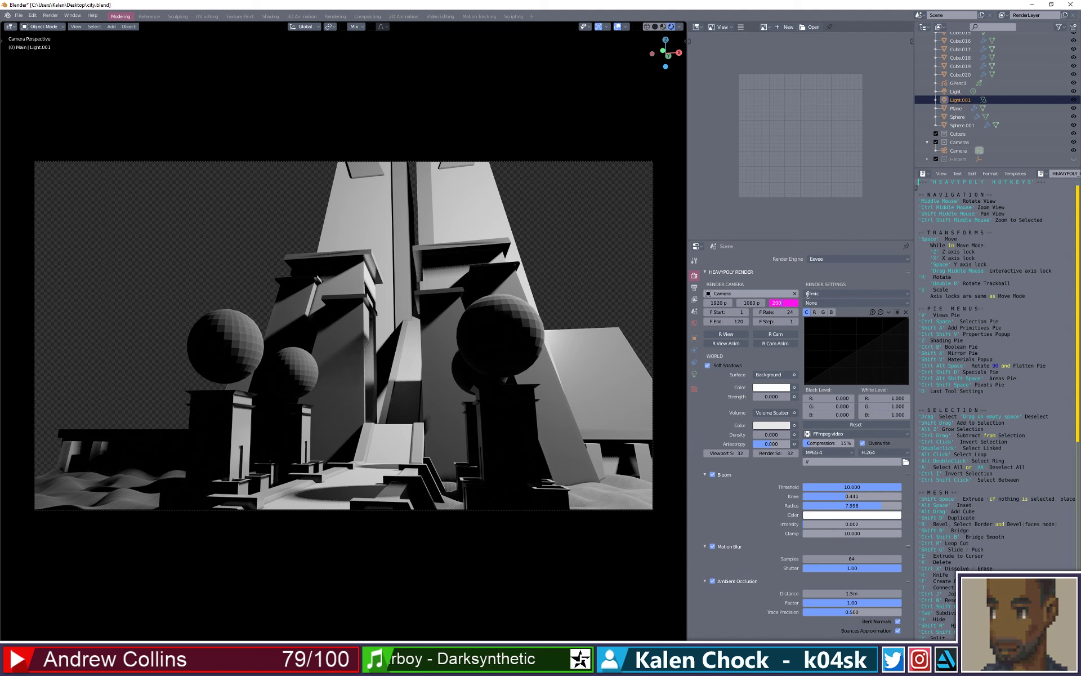
pyautogui.write('00')
pyautogui.press('Return')
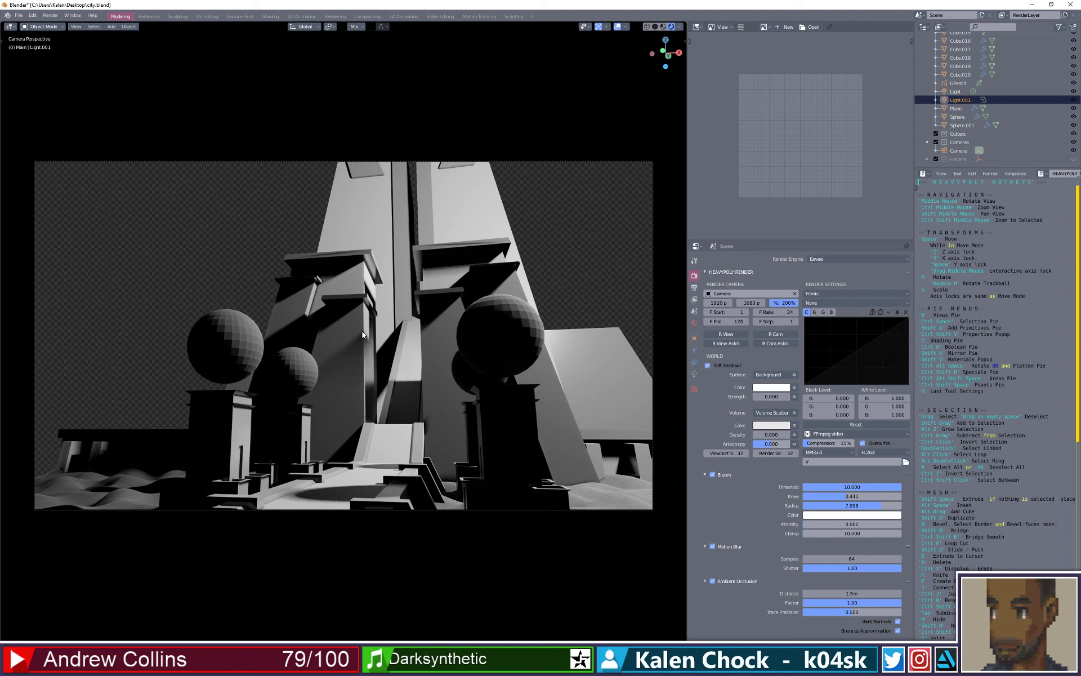
# - Select the low sloped block behind the tower and change from the rendered camera view to a solid-shaded view outside the camera
pyautogui.click(599, 353)
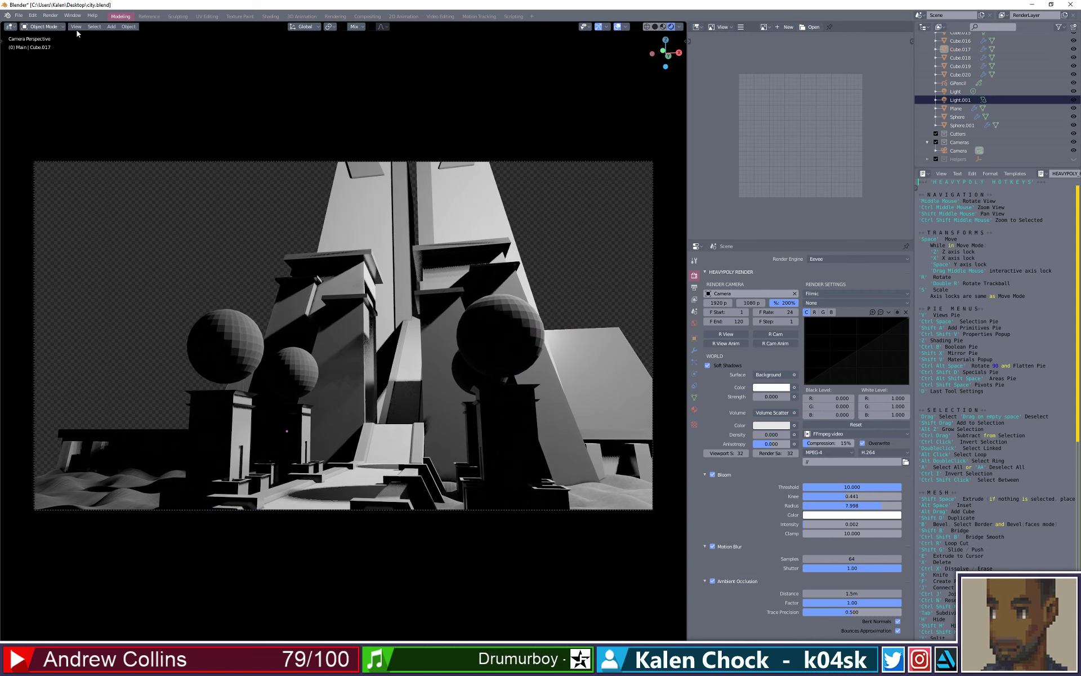
pyautogui.click(77, 28)
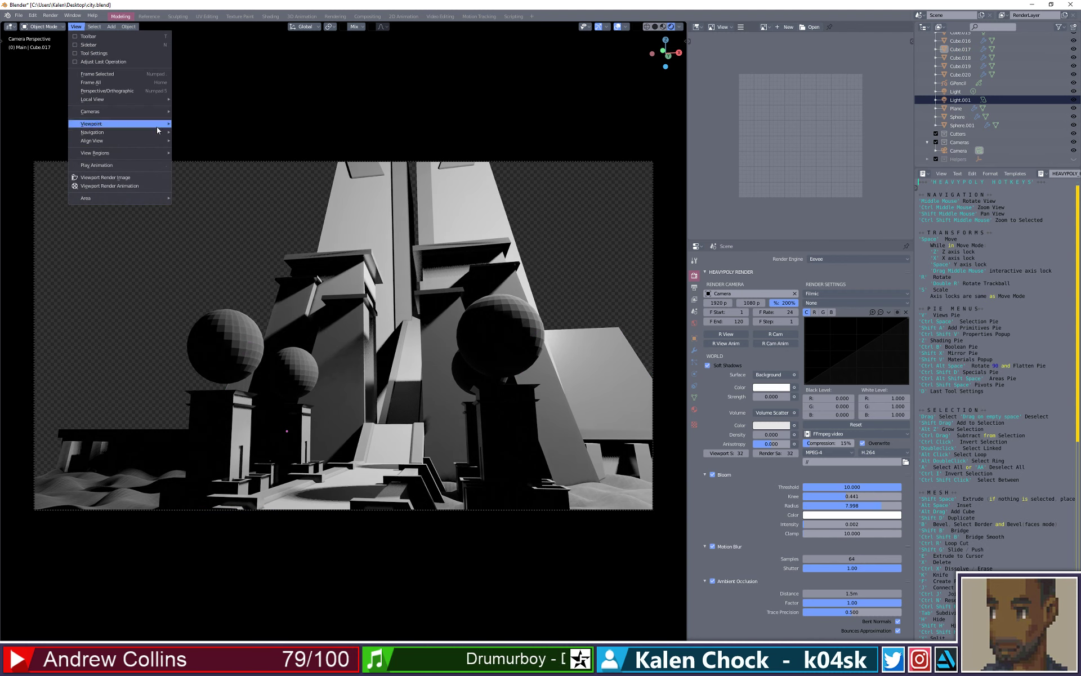
pyautogui.moveTo(159, 131)
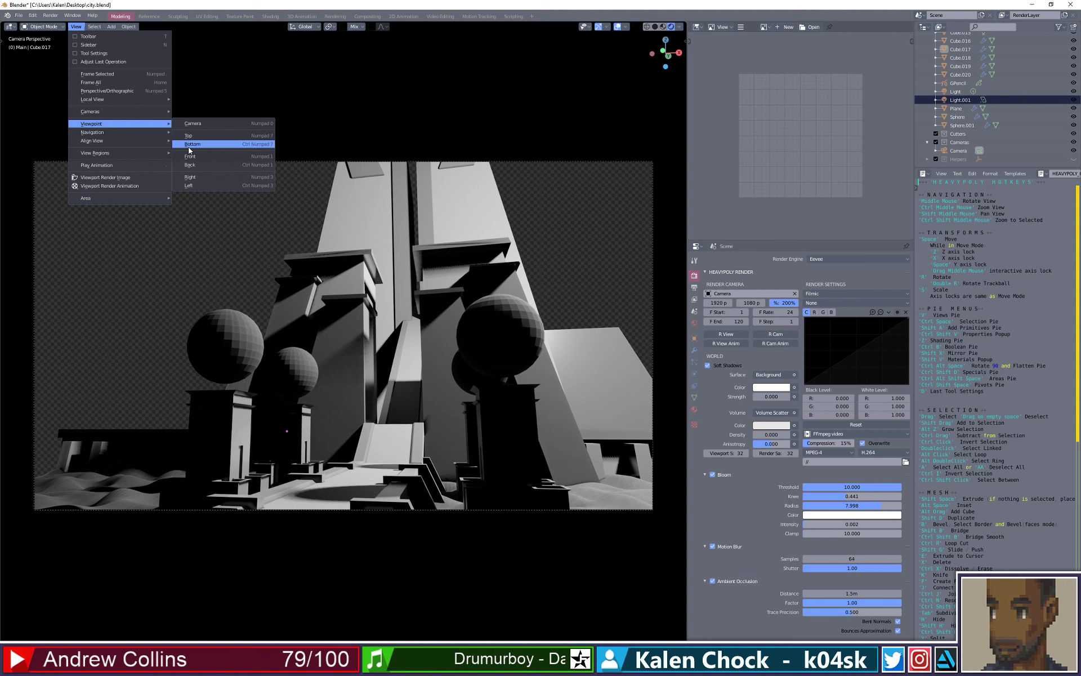
pyautogui.click(190, 144)
pyautogui.press('z')
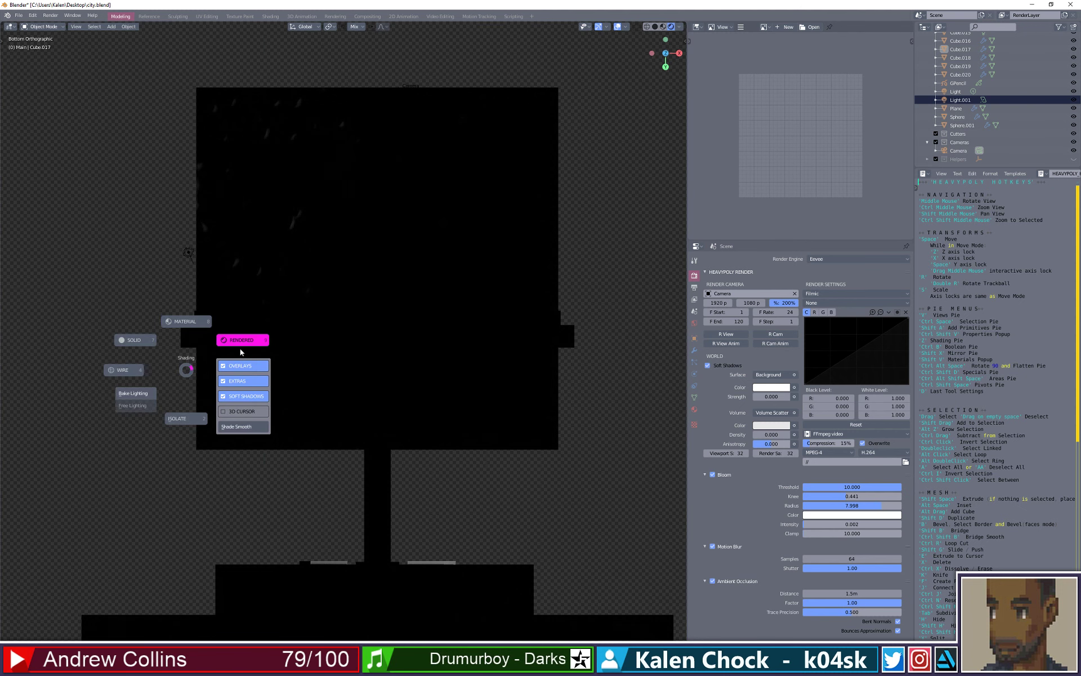
pyautogui.click(146, 332)
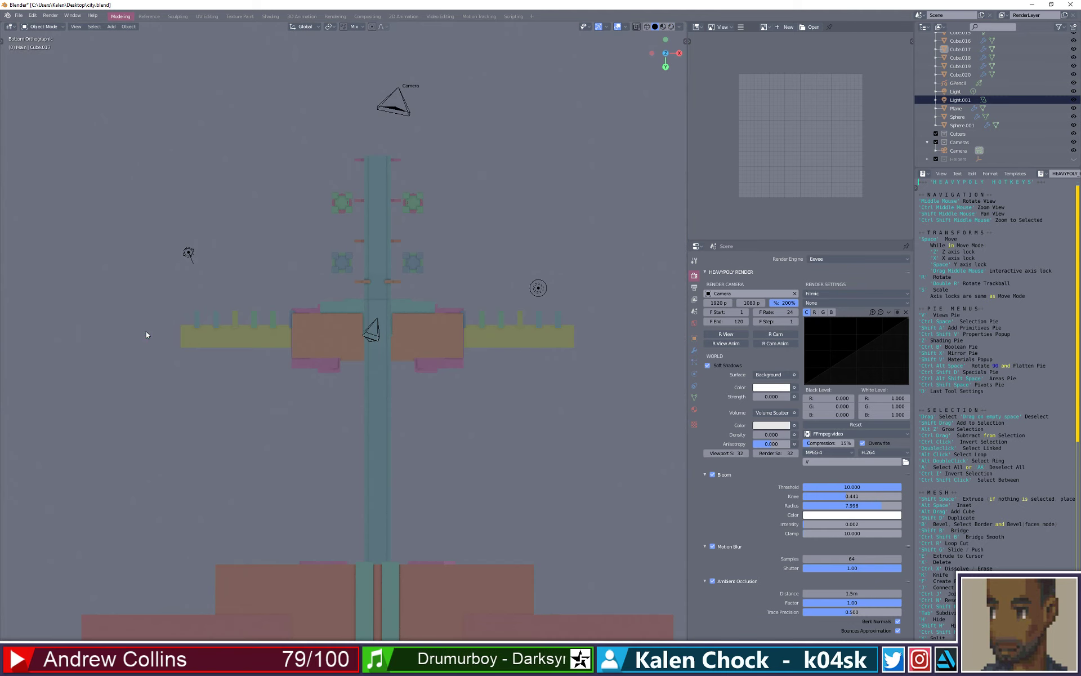
pyautogui.scroll(-2, 297, 407)
pyautogui.moveTo(298, 407)
pyautogui.mouseDown(button='middle')
pyautogui.moveTo(296, 381)
pyautogui.moveTo(313, 393)
pyautogui.moveTo(312, 532)
pyautogui.moveTo(355, 493)
pyautogui.moveTo(349, 472)
pyautogui.mouseUp(button='middle')
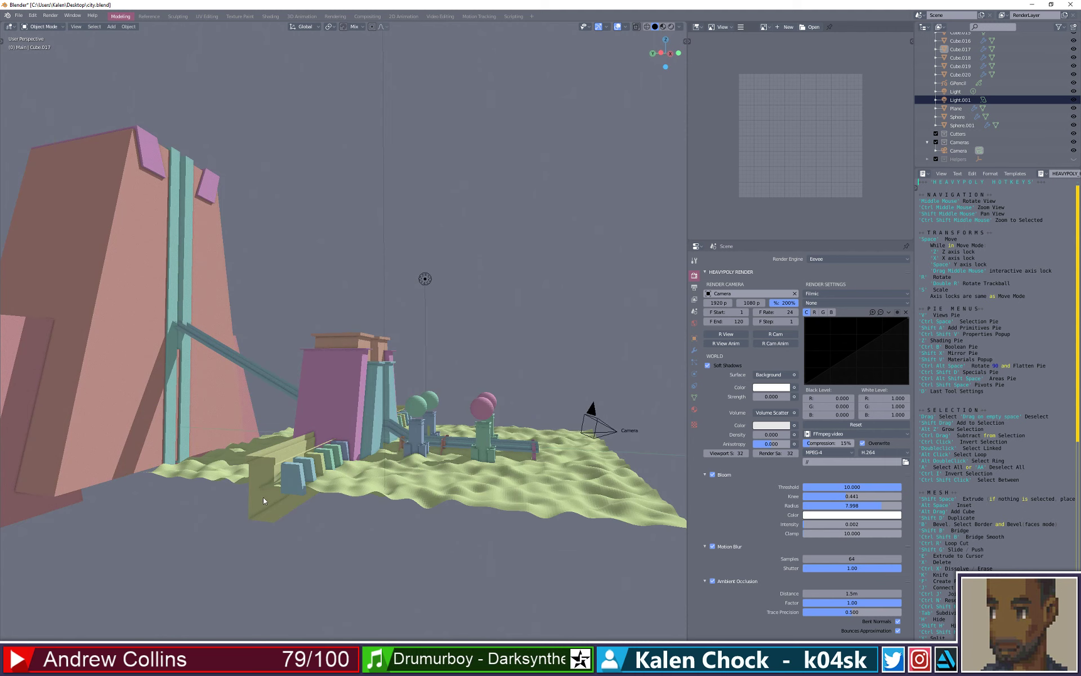
# - Move the outer end vertices of the low sloped block about 7.8 m outward along the negative global X axis
pyautogui.press('Tab')
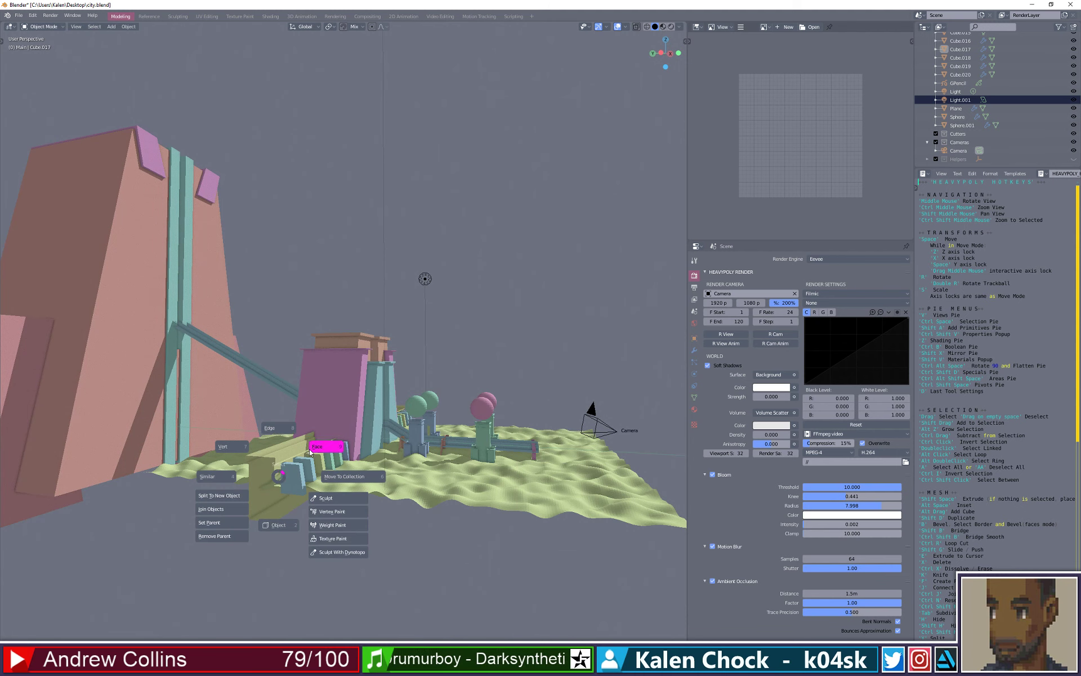
pyautogui.click(244, 449)
pyautogui.scroll(-2, 263, 464)
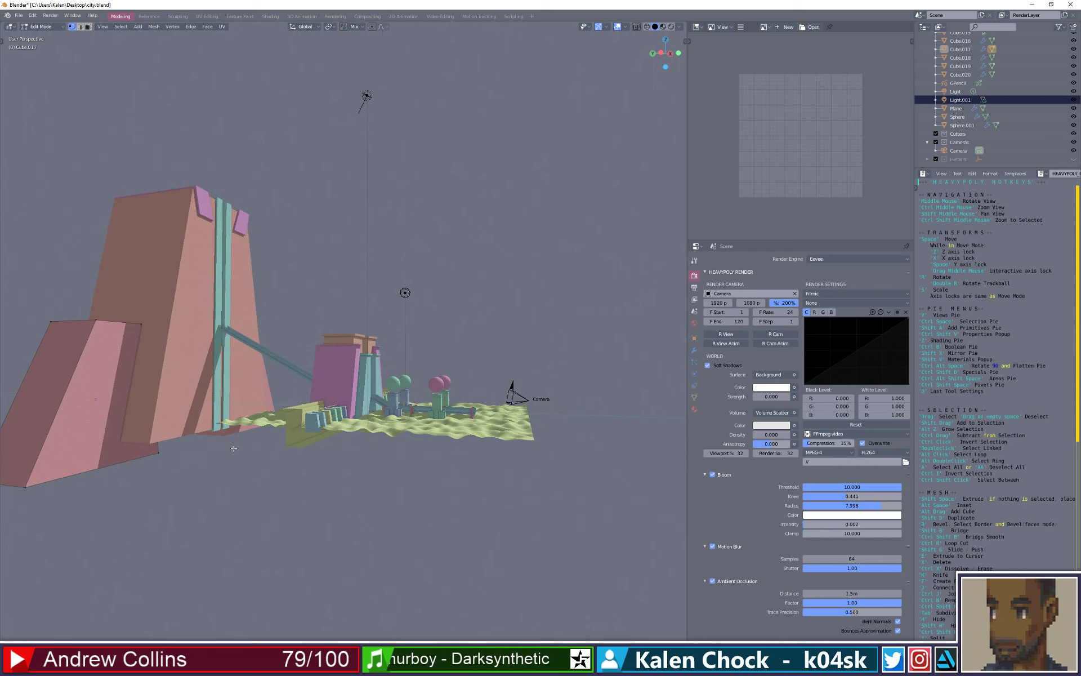
pyautogui.moveTo(234, 446); pyautogui.dragTo(153, 462, button='middle')
pyautogui.moveTo(257, 415); pyautogui.dragTo(219, 289)
pyautogui.moveTo(195, 325); pyautogui.dragTo(206, 310, button='middle')
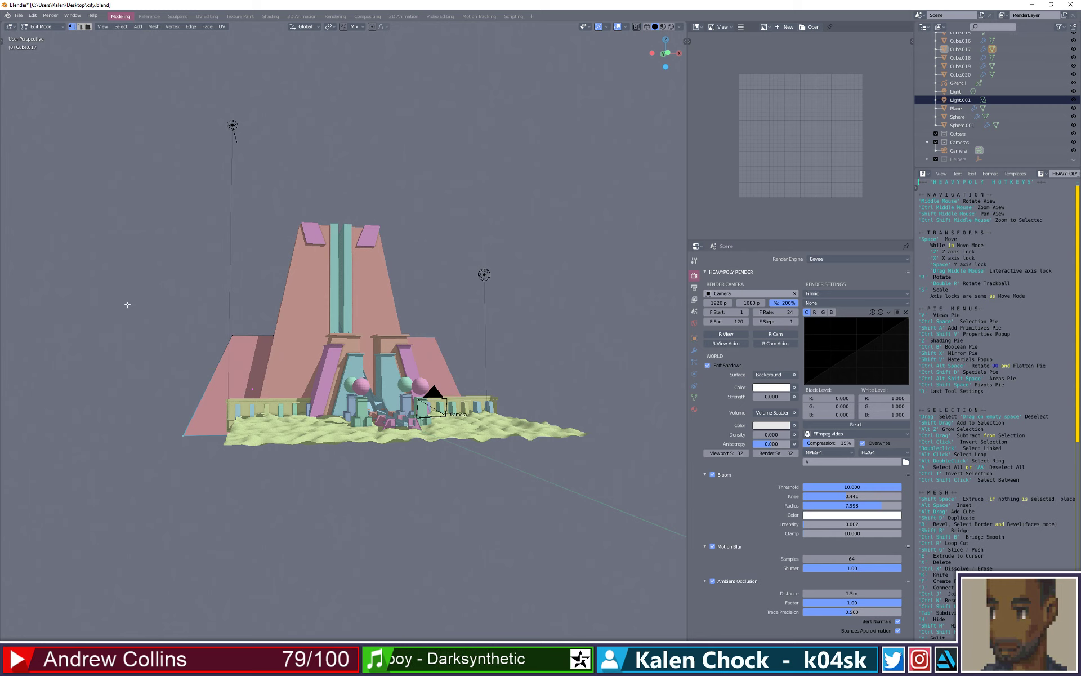
pyautogui.moveTo(127, 305); pyautogui.dragTo(237, 485)
pyautogui.press('space')
pyautogui.press('x')
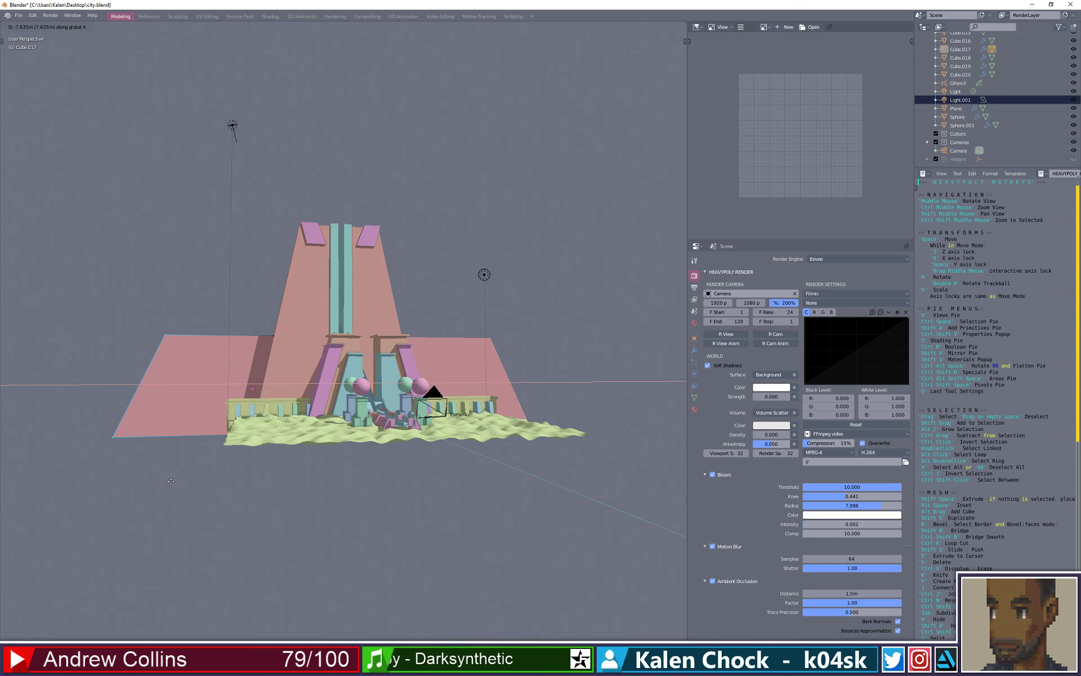
pyautogui.click(171, 481)
# - Select the long low wall behind the small pillars and extend its outer end vertices outward past the terrain edge
pyautogui.moveTo(174, 533); pyautogui.dragTo(198, 515, button='middle')
pyautogui.scroll(3, 204, 481)
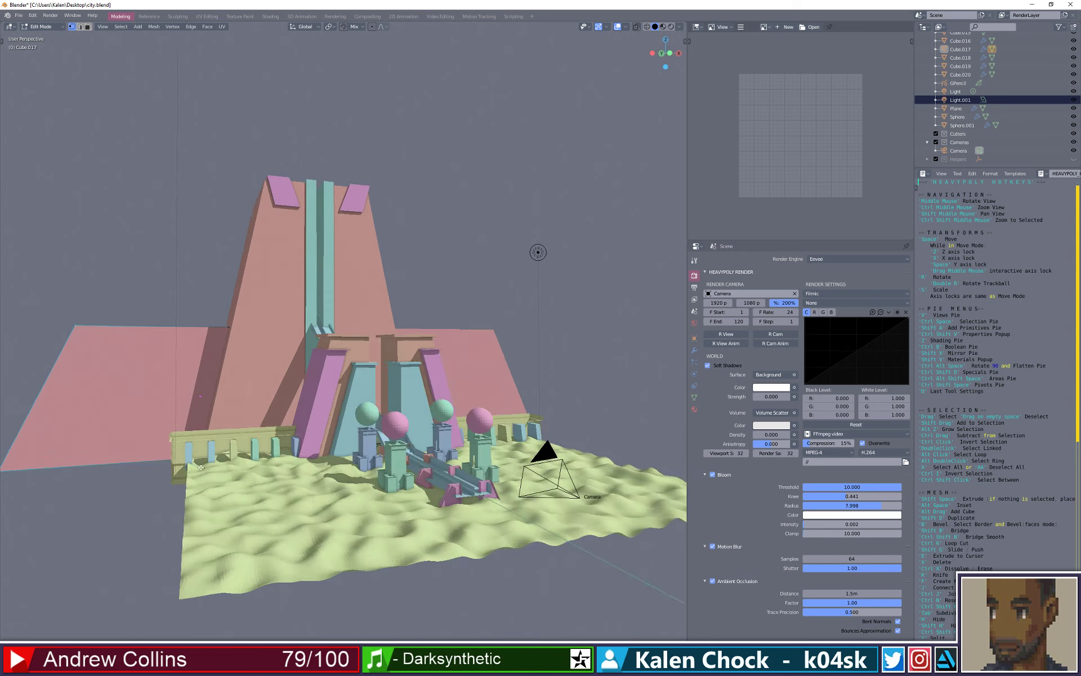
pyautogui.moveTo(200, 468); pyautogui.dragTo(211, 478, button='middle')
pyautogui.hotkey('ctrl', 'space')
pyautogui.click(213, 523)
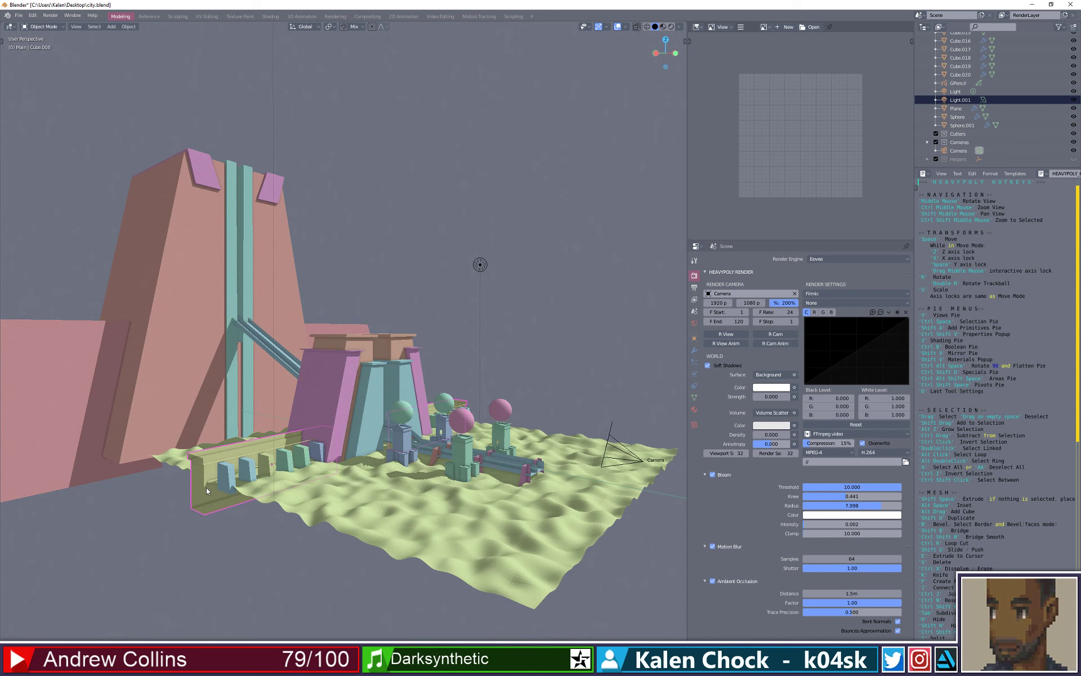
pyautogui.hotkey('ctrl', 'space')
pyautogui.click(172, 463)
pyautogui.moveTo(225, 498); pyautogui.dragTo(185, 491, button='middle')
pyautogui.moveTo(220, 568); pyautogui.dragTo(156, 428)
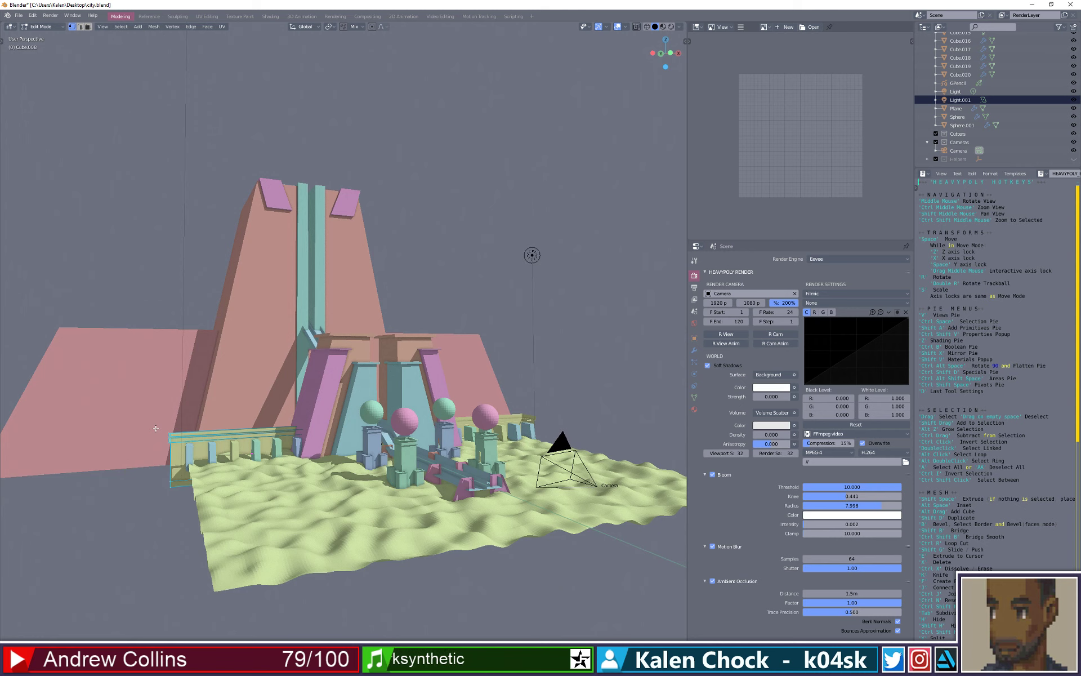
pyautogui.press('s')
pyautogui.click(103, 442)
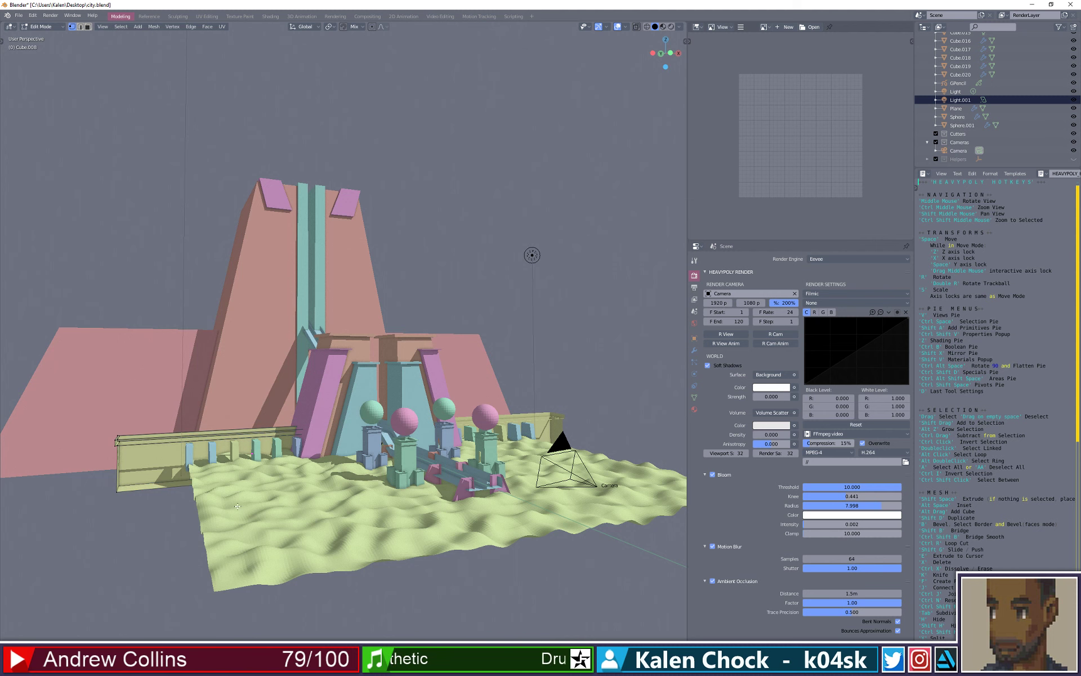
# - Select the wavy ground plane in object mode and stretch it along its local X axis beyond the ends of the wall
pyautogui.hotkey('ctrl', 'Tab')
pyautogui.click(251, 555)
pyautogui.click(251, 556)
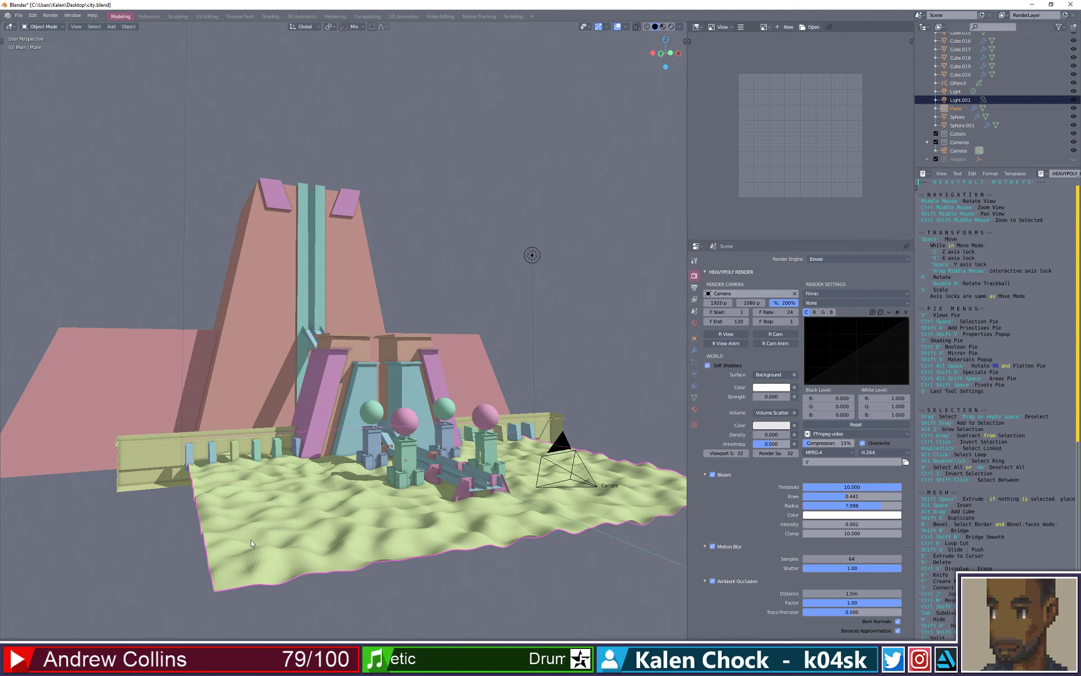
pyautogui.press('space')
pyautogui.press('x')
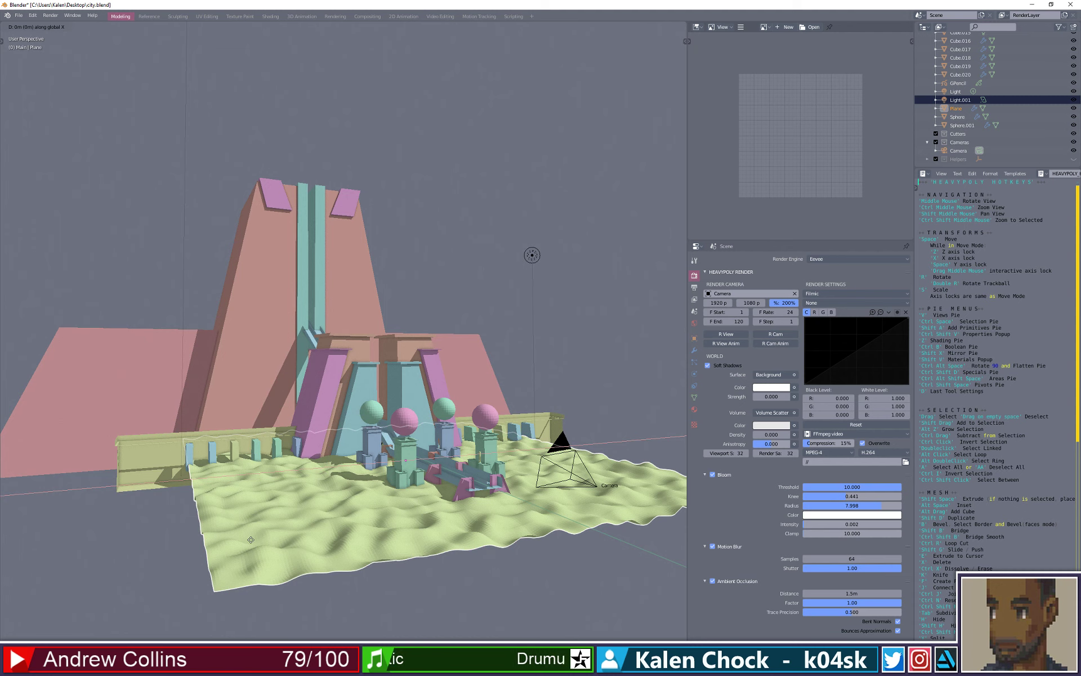
pyautogui.press('s')
pyautogui.press('x')
pyautogui.press('x')
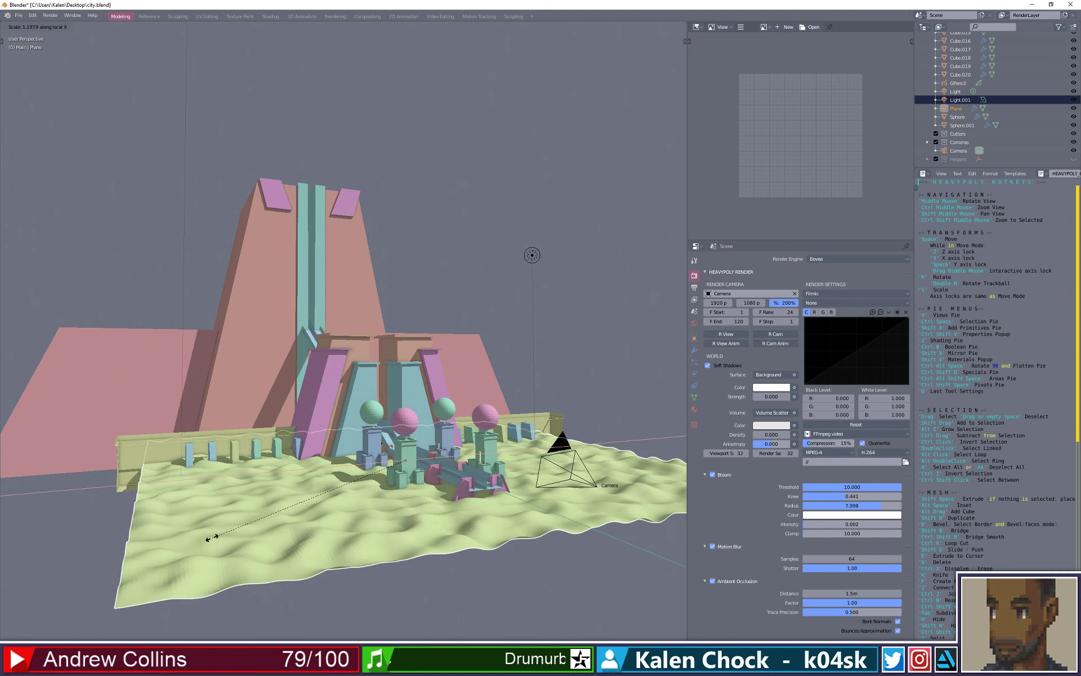
pyautogui.click(188, 543)
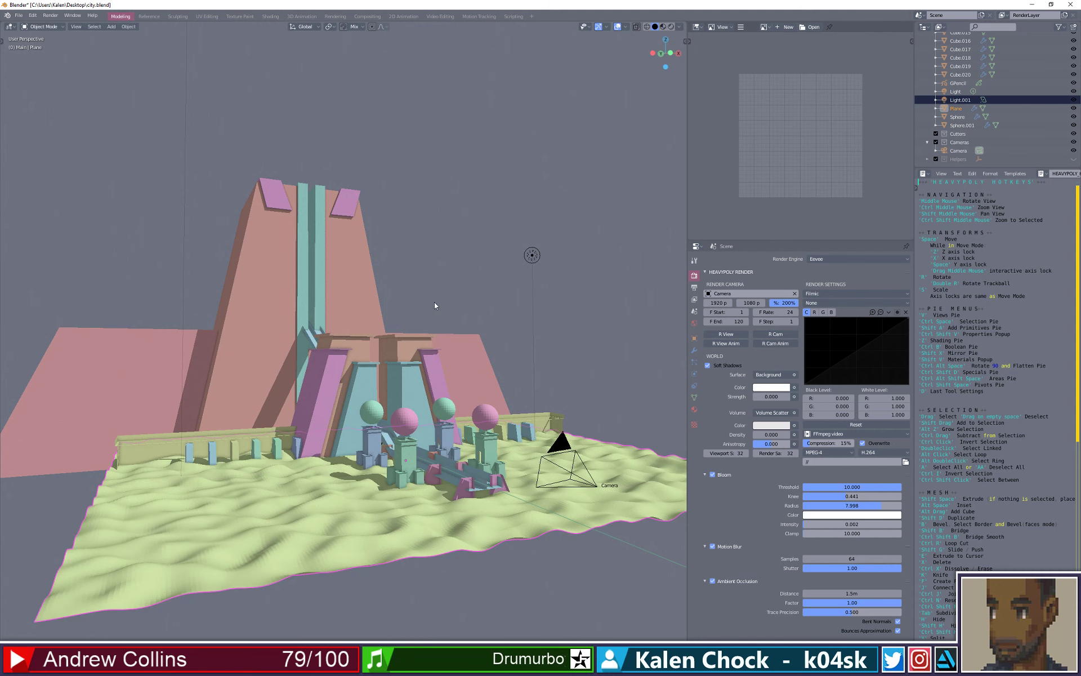
pyautogui.click(94, 68)
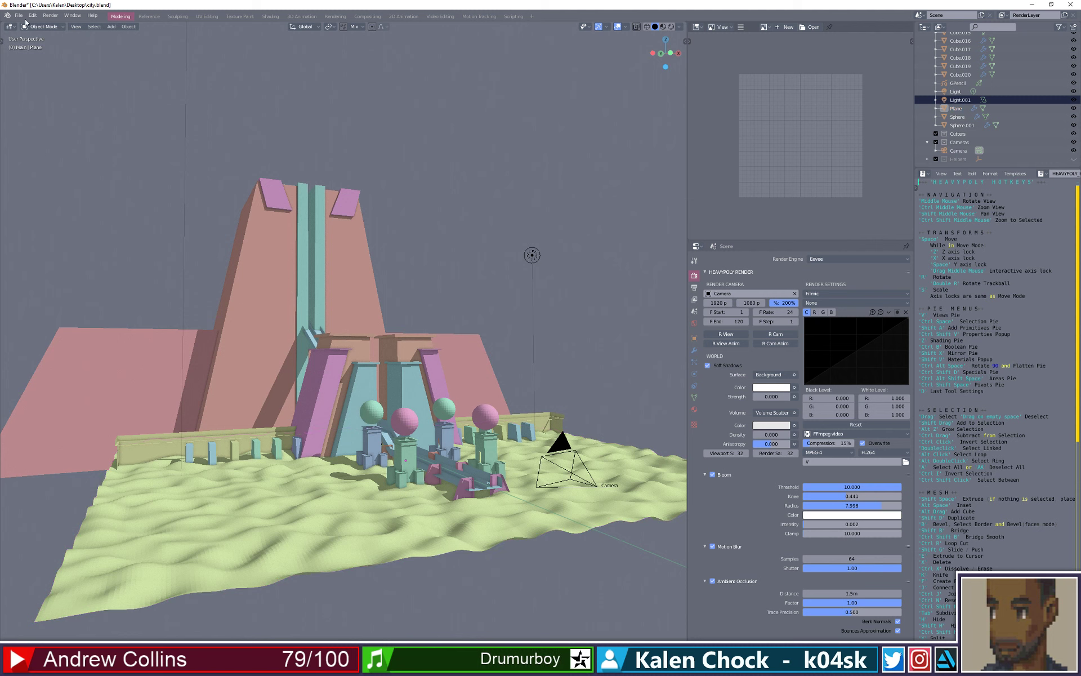
# - Return to the scene camera's viewpoint and display it with rendered shading
pyautogui.click(75, 27)
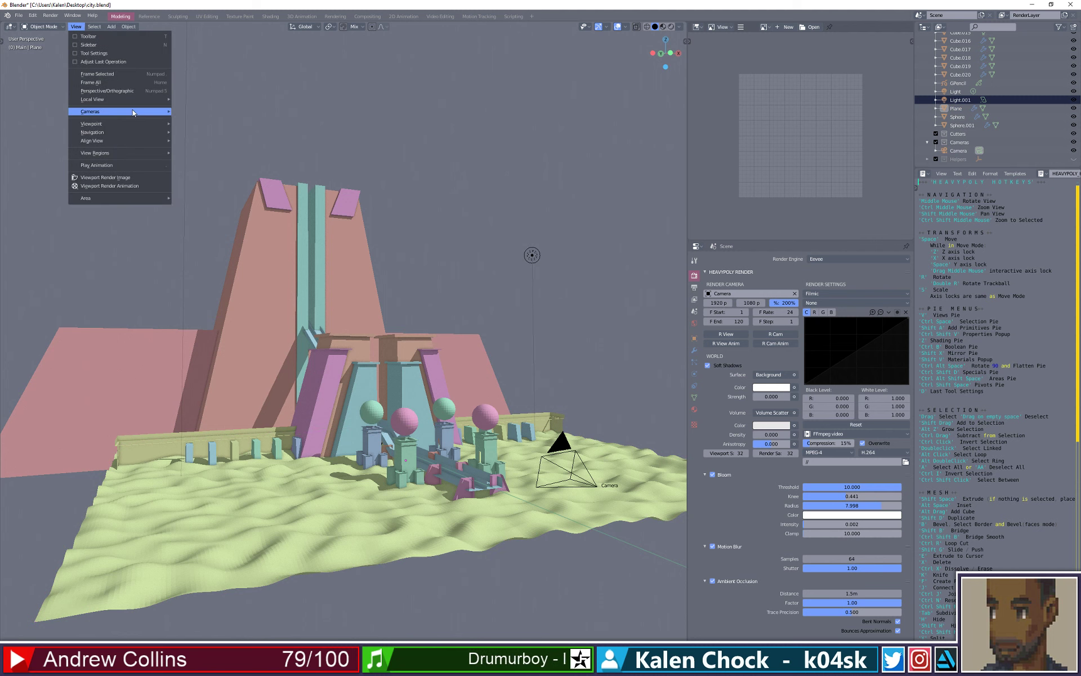
pyautogui.moveTo(151, 124)
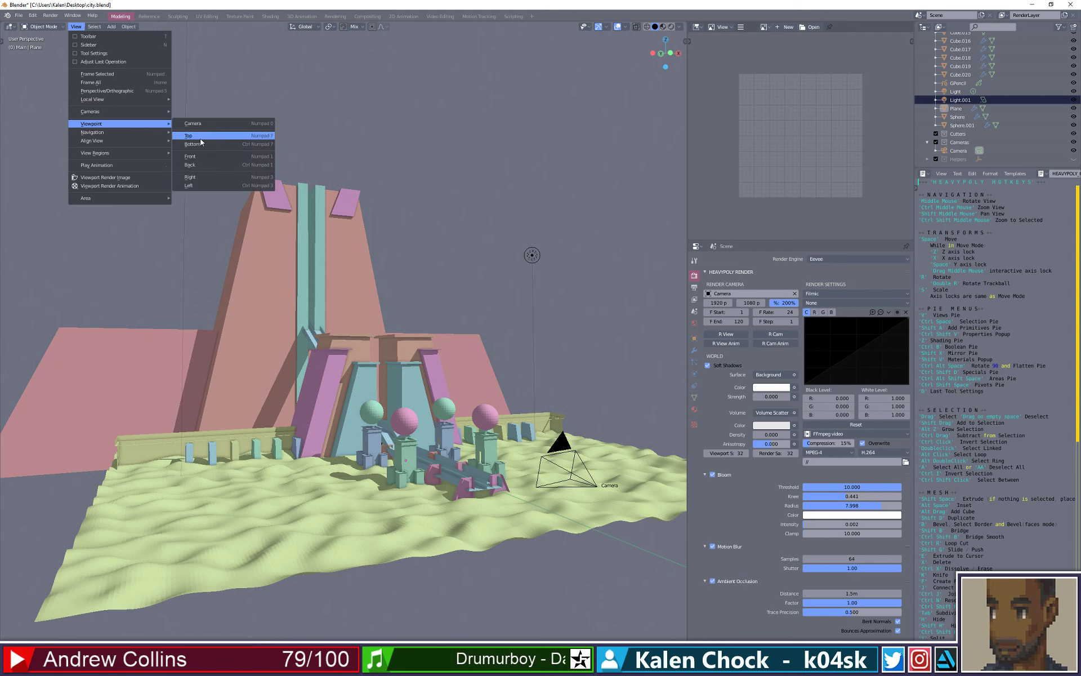
pyautogui.click(214, 123)
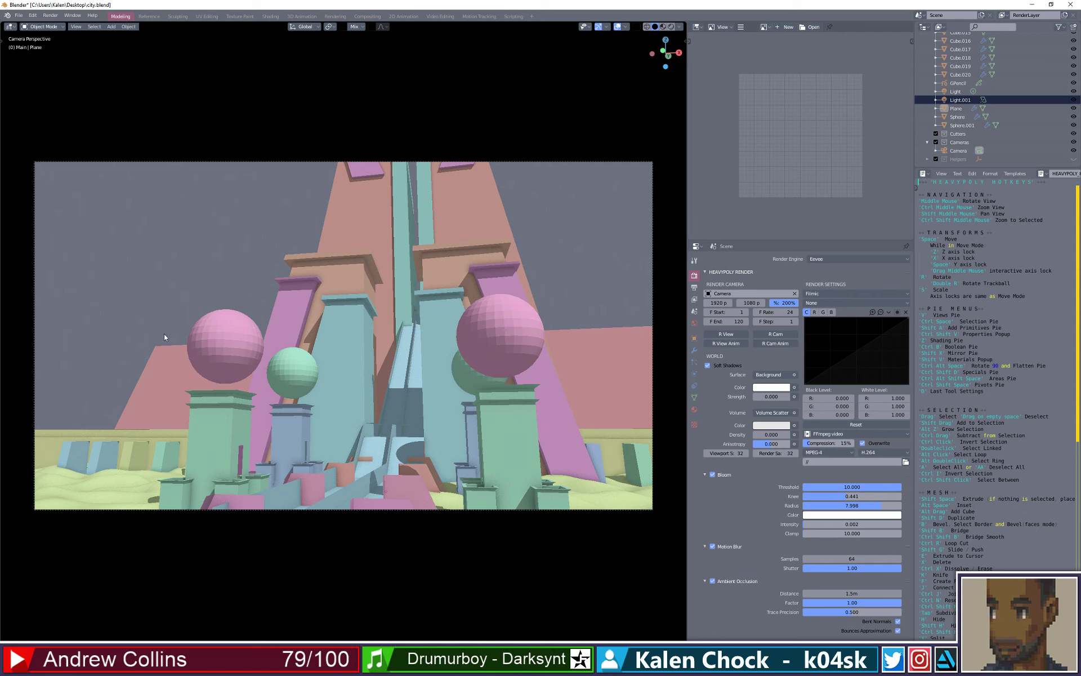
pyautogui.press('z')
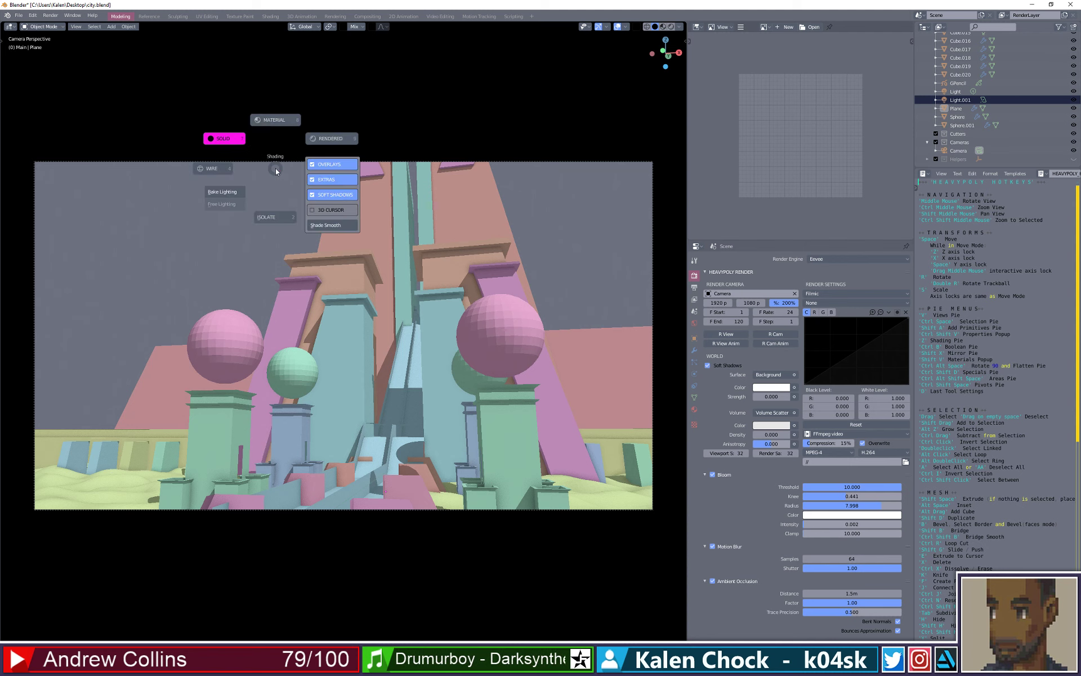
pyautogui.click(341, 143)
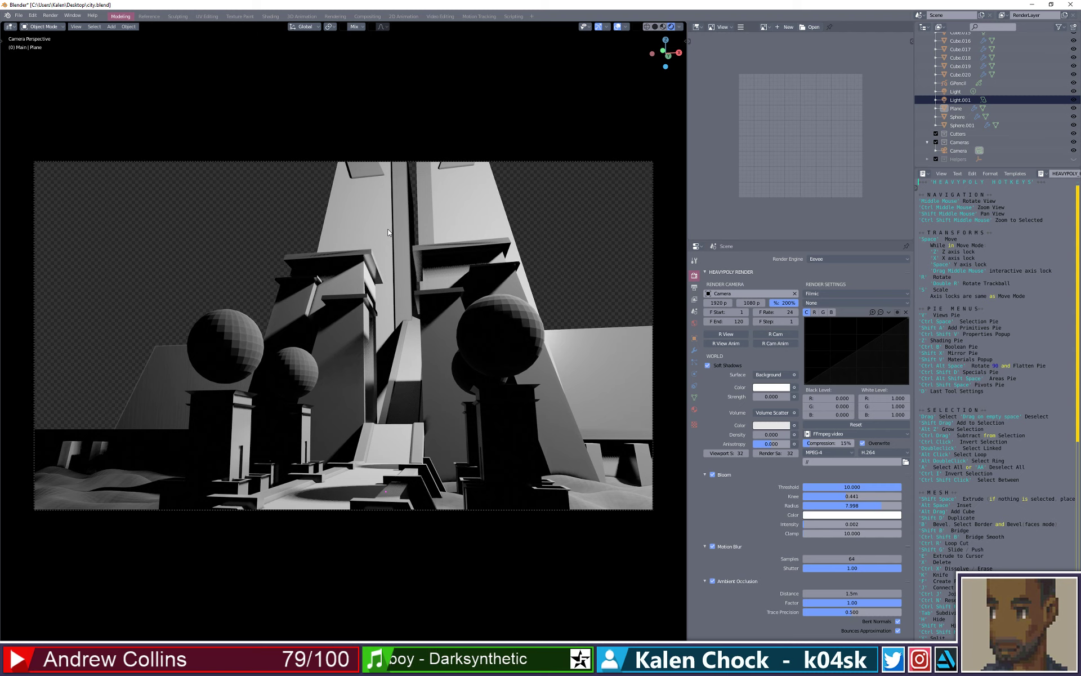
# - Render a still image from the scene camera, inspect the whole result fitted to the window, and close the render window
pyautogui.click(50, 15)
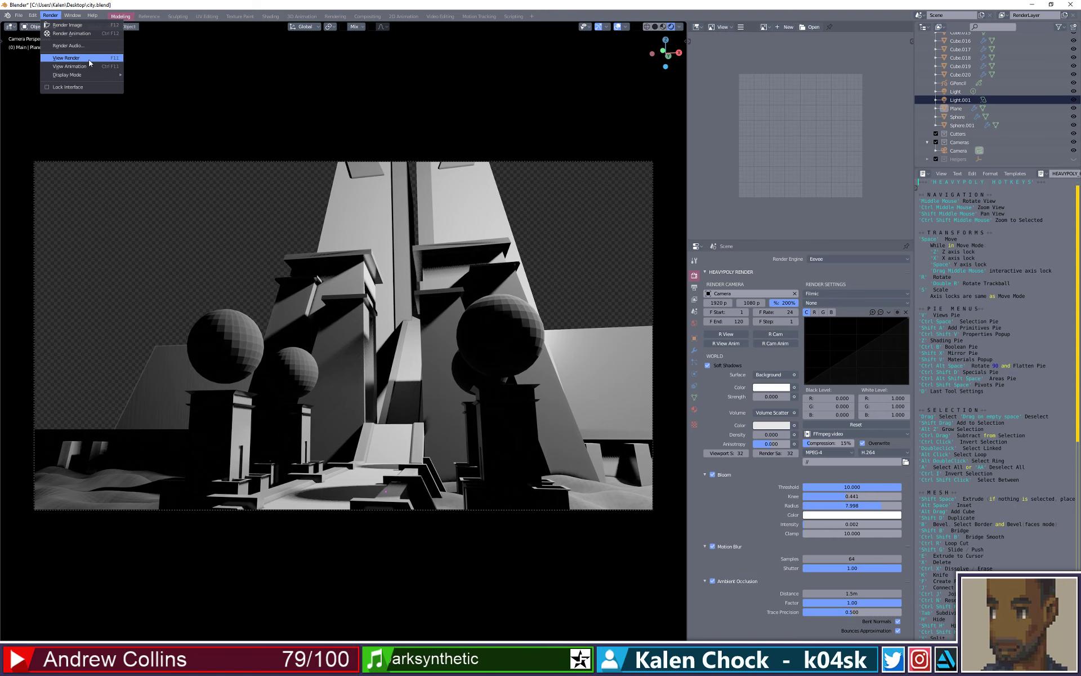
pyautogui.click(100, 25)
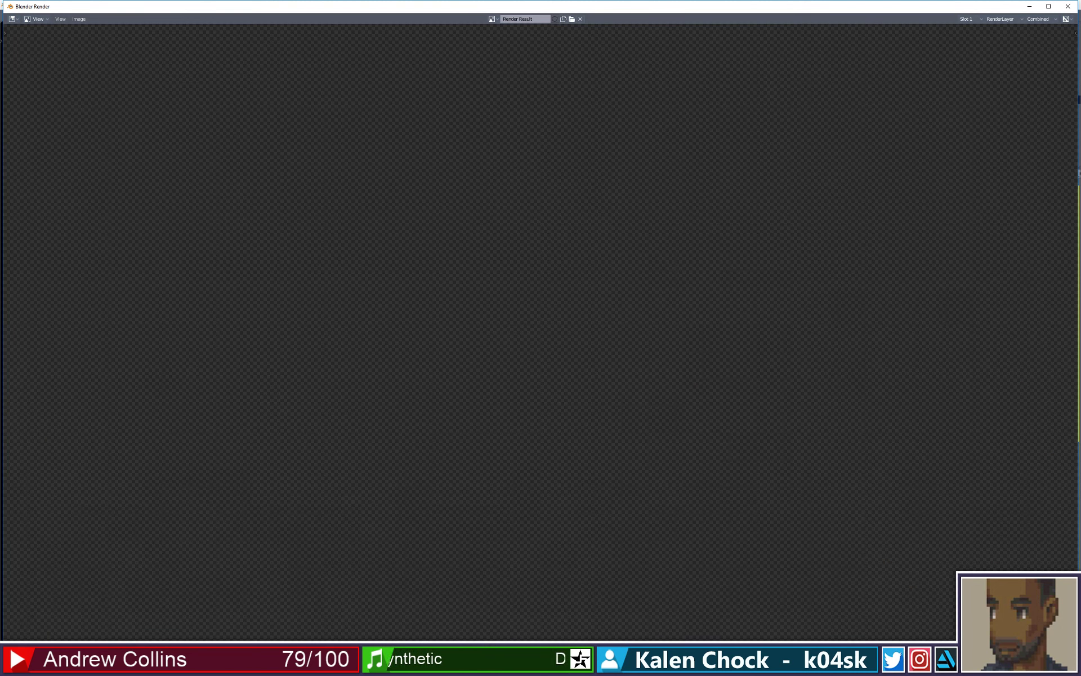
pyautogui.click(1068, 7)
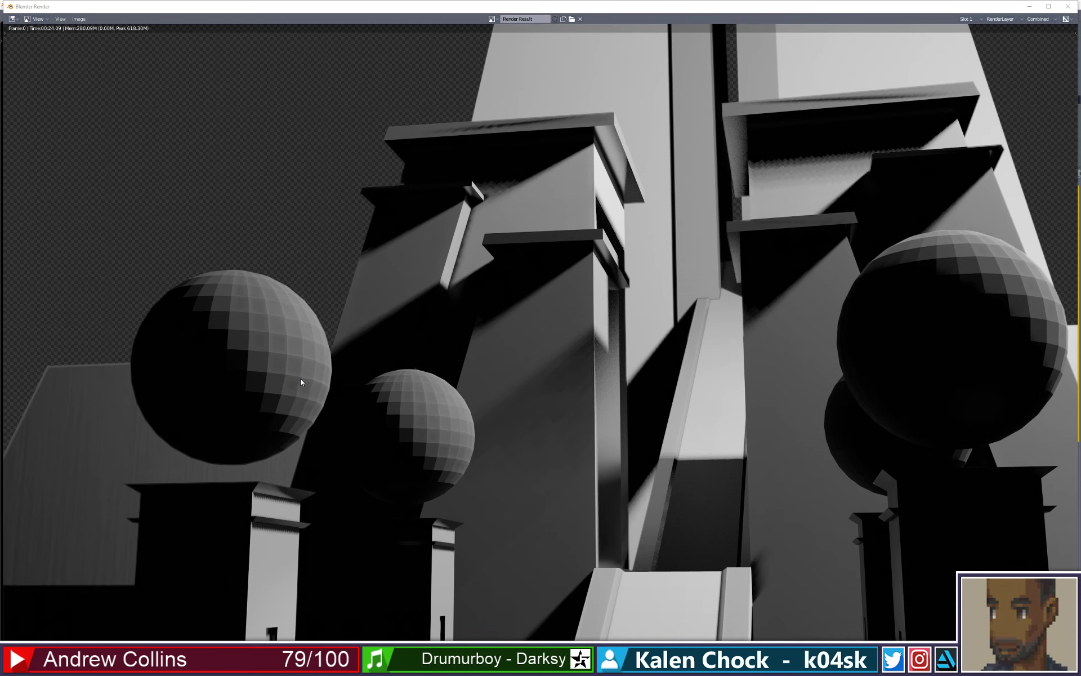
pyautogui.press('Home')
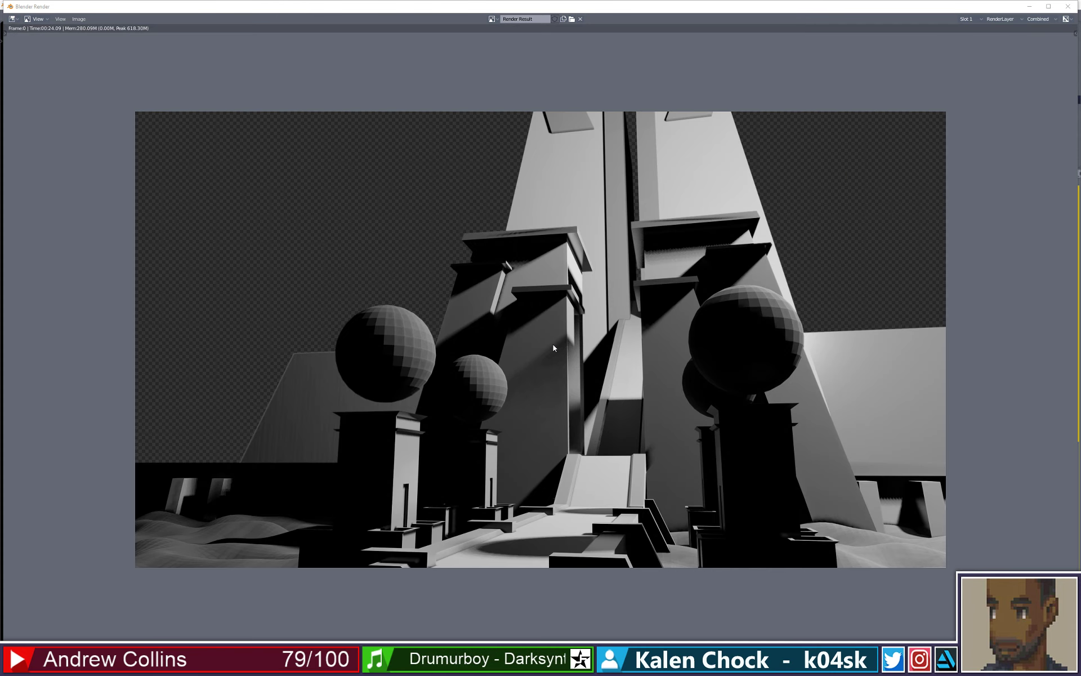
pyautogui.scroll(1, 553, 344)
pyautogui.scroll(-1, 553, 344)
pyautogui.scroll(1, 553, 343)
pyautogui.scroll(-1, 553, 344)
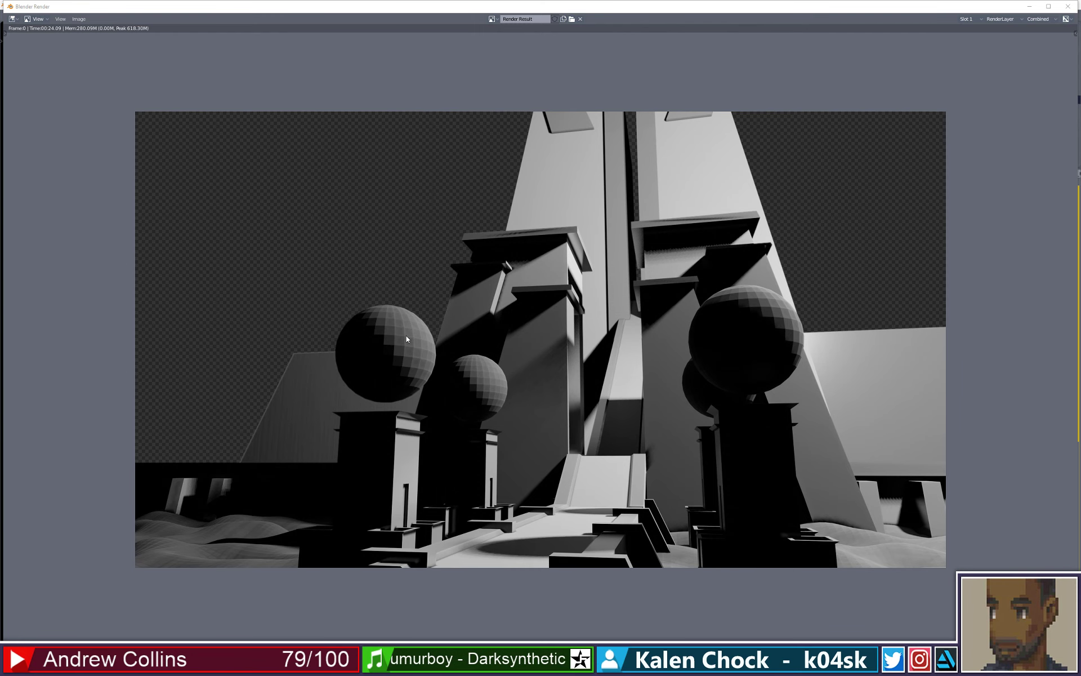
pyautogui.click(1068, 7)
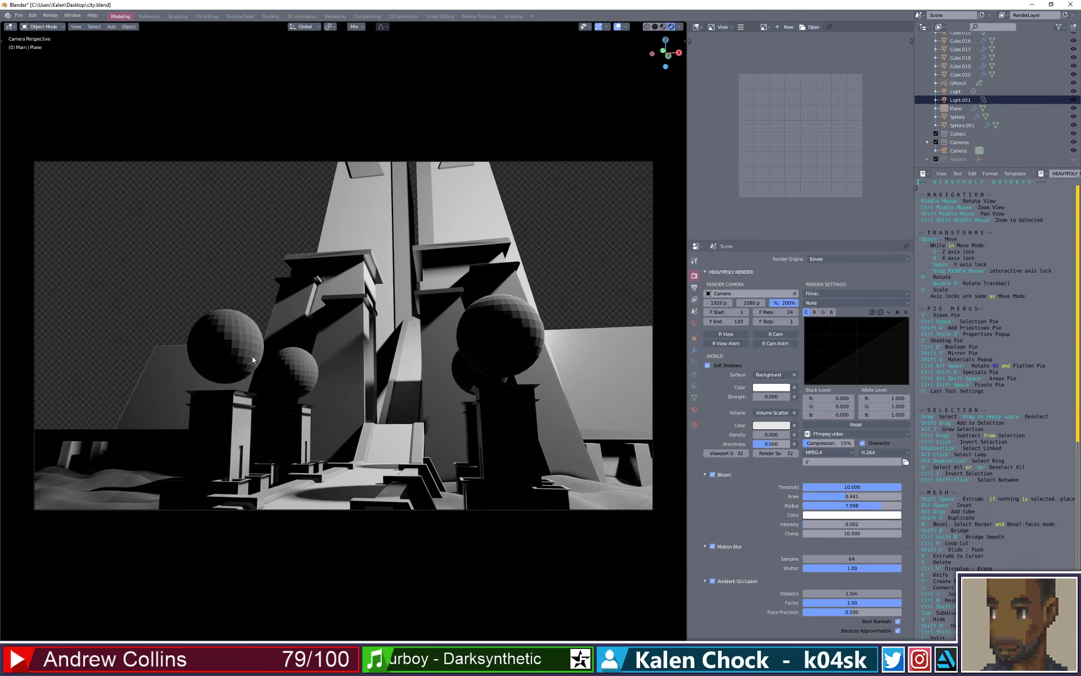
# - Set the material of the two large front spheres to specular 0.087 and roughness 0.422, and deselect the spheres
pyautogui.click(252, 356)
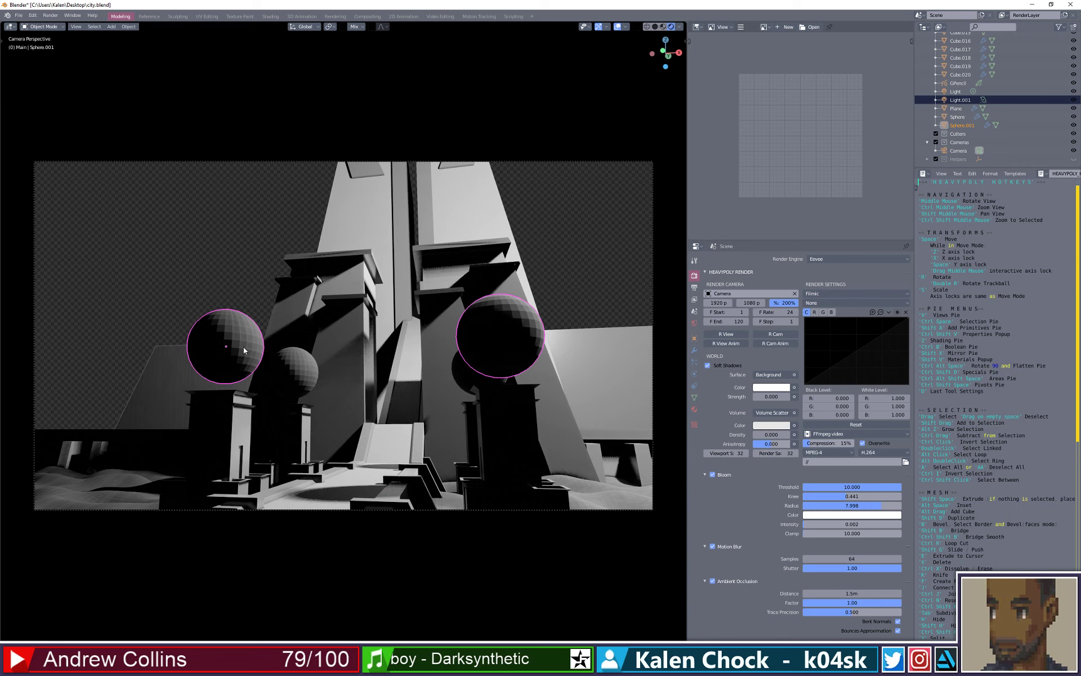
pyautogui.hotkey('shift', 'v')
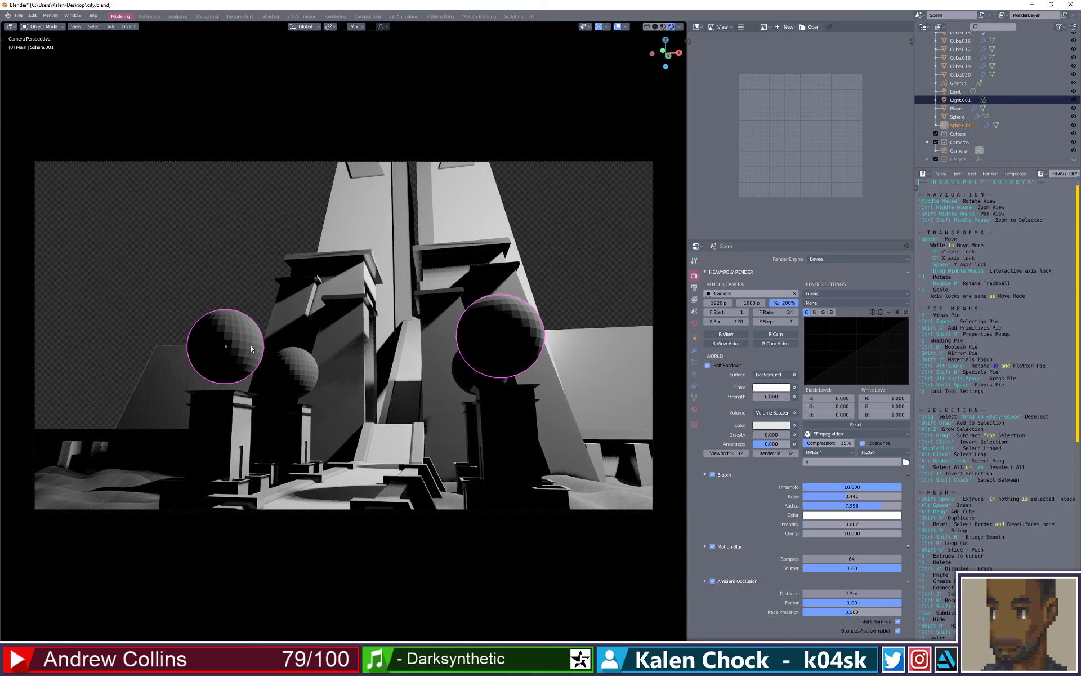
pyautogui.hotkey('shift', 'v')
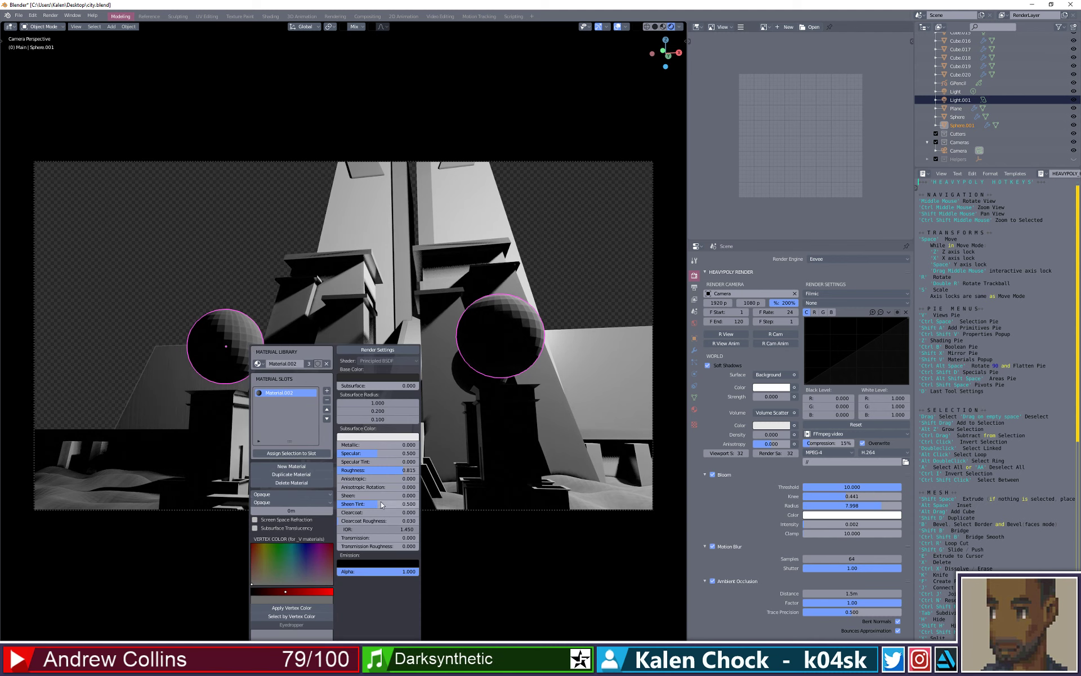
pyautogui.click(405, 472)
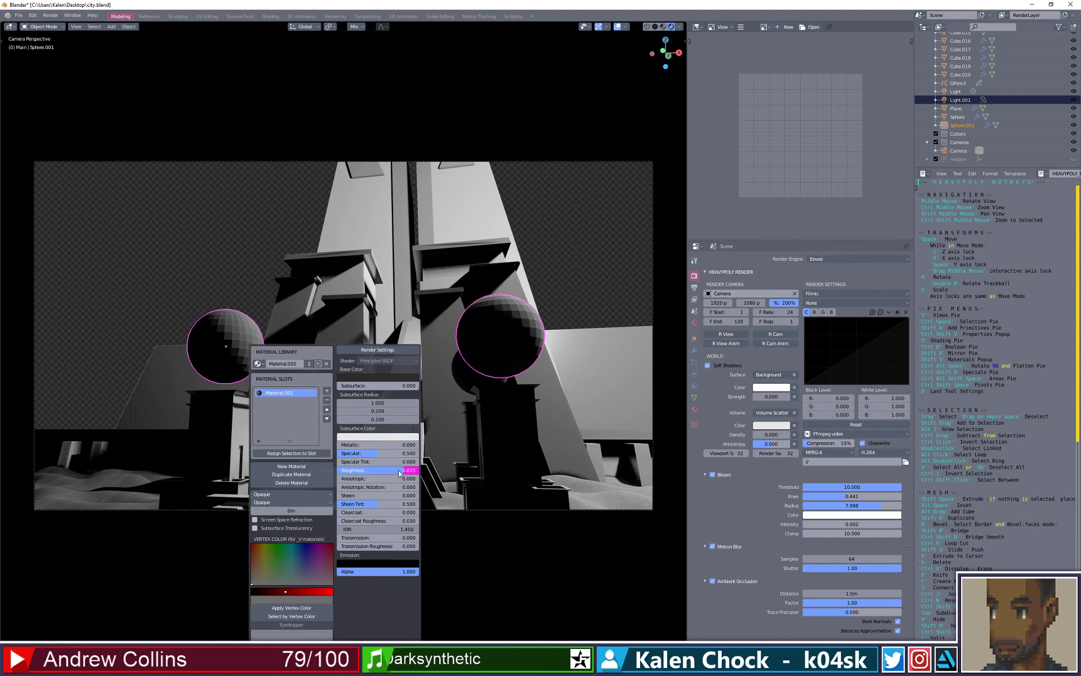
pyautogui.write('1')
pyautogui.press('Return')
pyautogui.moveTo(405, 472)
pyautogui.mouseDown()
pyautogui.moveTo(326, 460)
pyautogui.moveTo(395, 449)
pyautogui.moveTo(371, 449)
pyautogui.moveTo(404, 459)
pyautogui.moveTo(368, 477)
pyautogui.moveTo(380, 474)
pyautogui.moveTo(337, 457)
pyautogui.moveTo(396, 472)
pyautogui.mouseUp()
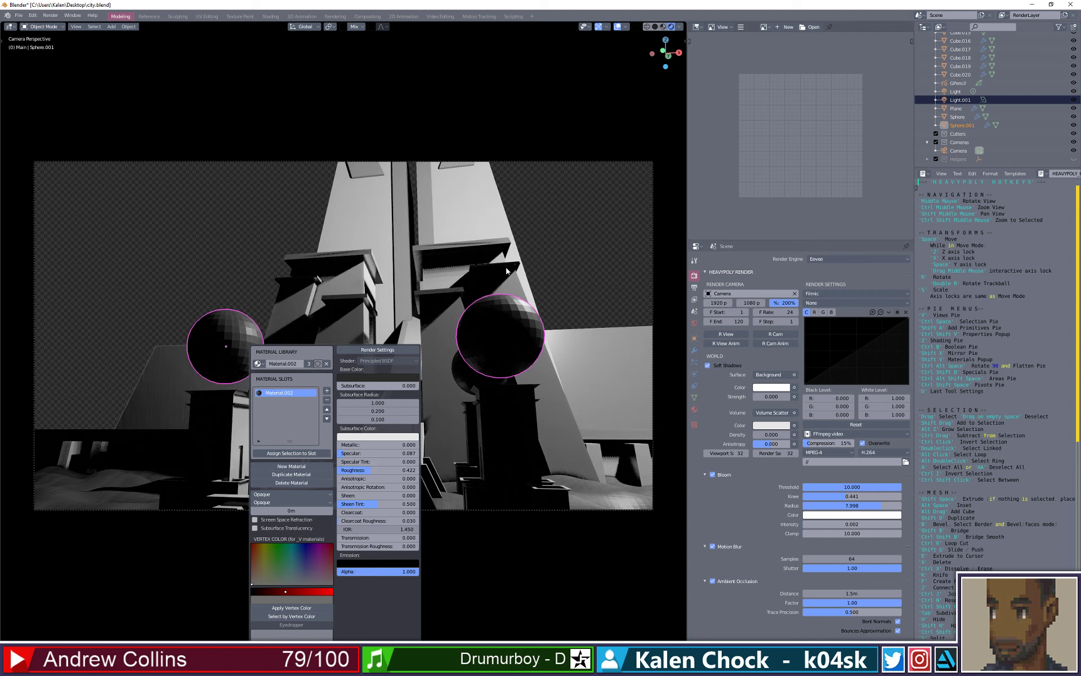
pyautogui.click(572, 219)
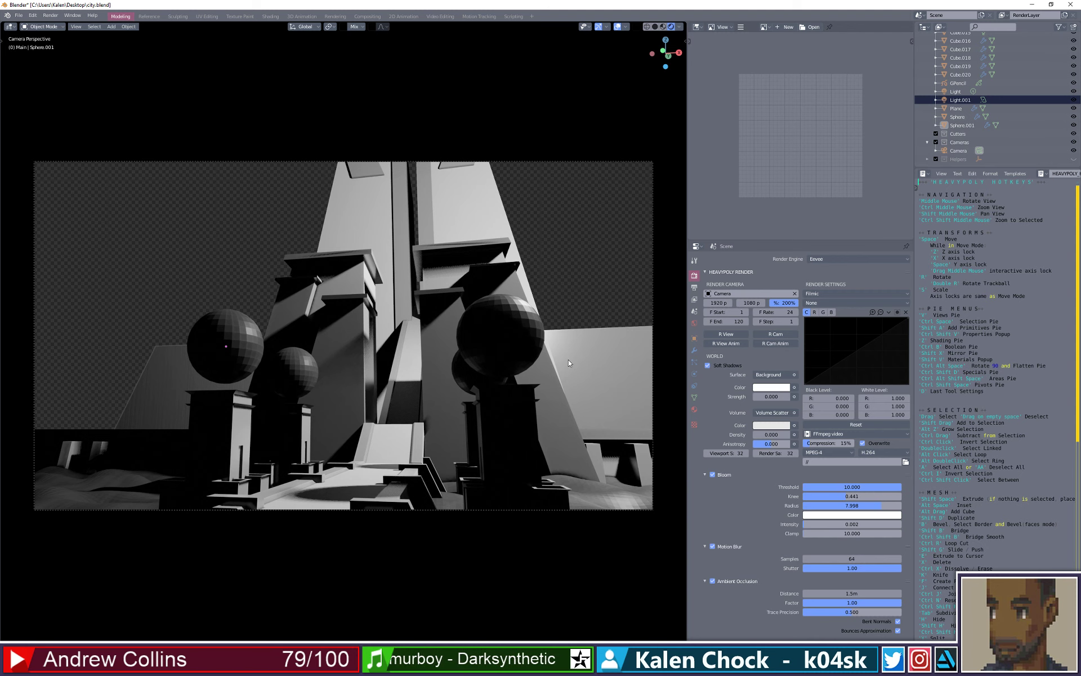
# - Examine the spheres and structures from orbited viewpoints outside the camera, and return to the camera's viewpoint
pyautogui.moveTo(498, 395); pyautogui.dragTo(504, 394, button='middle')
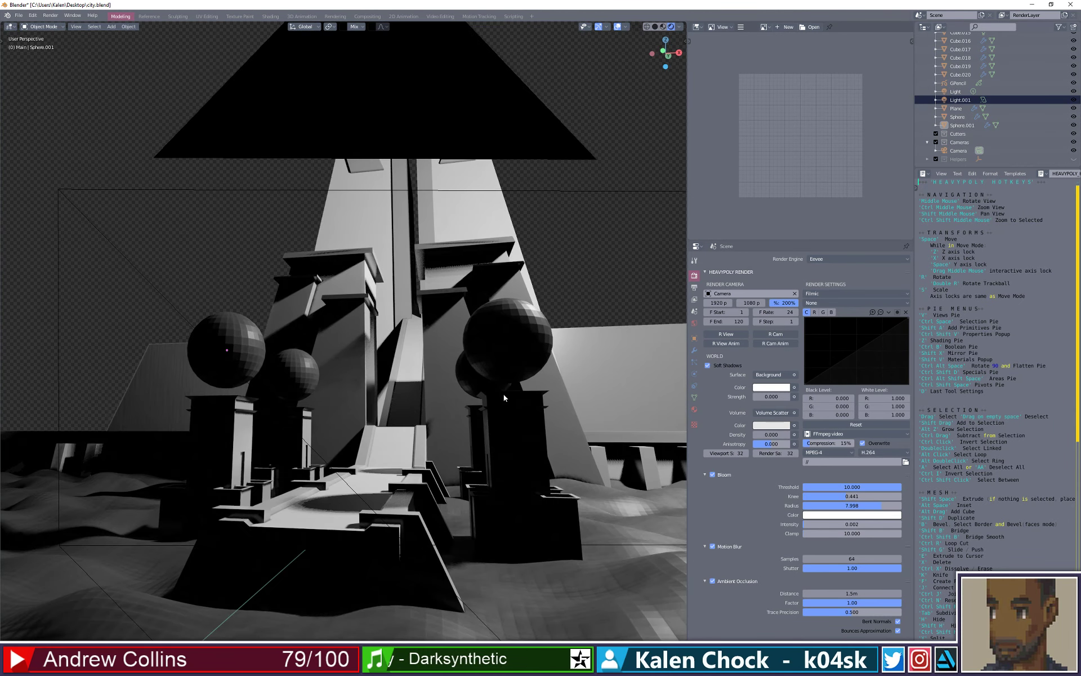
pyautogui.click(76, 26)
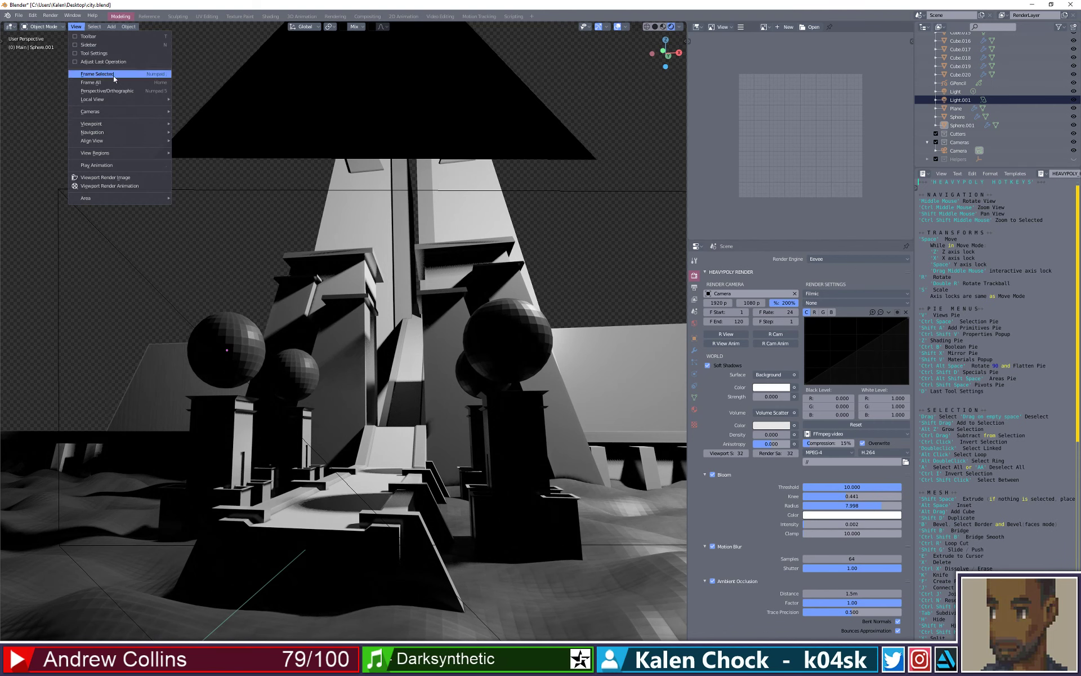
pyautogui.click(186, 123)
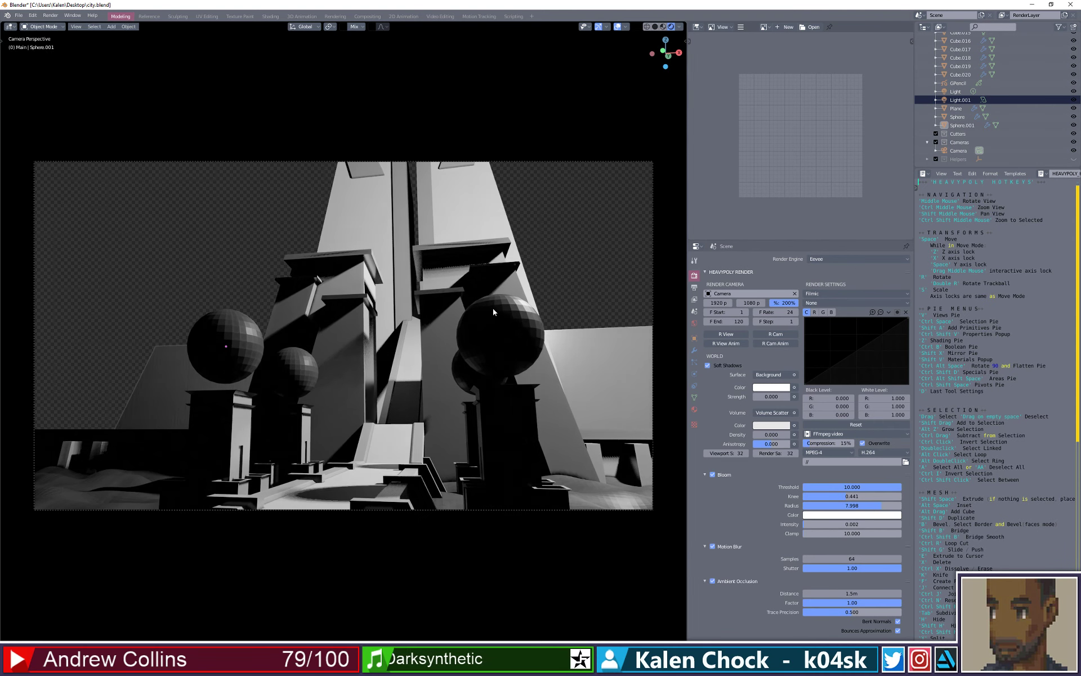
pyautogui.moveTo(492, 309); pyautogui.dragTo(489, 310, button='middle')
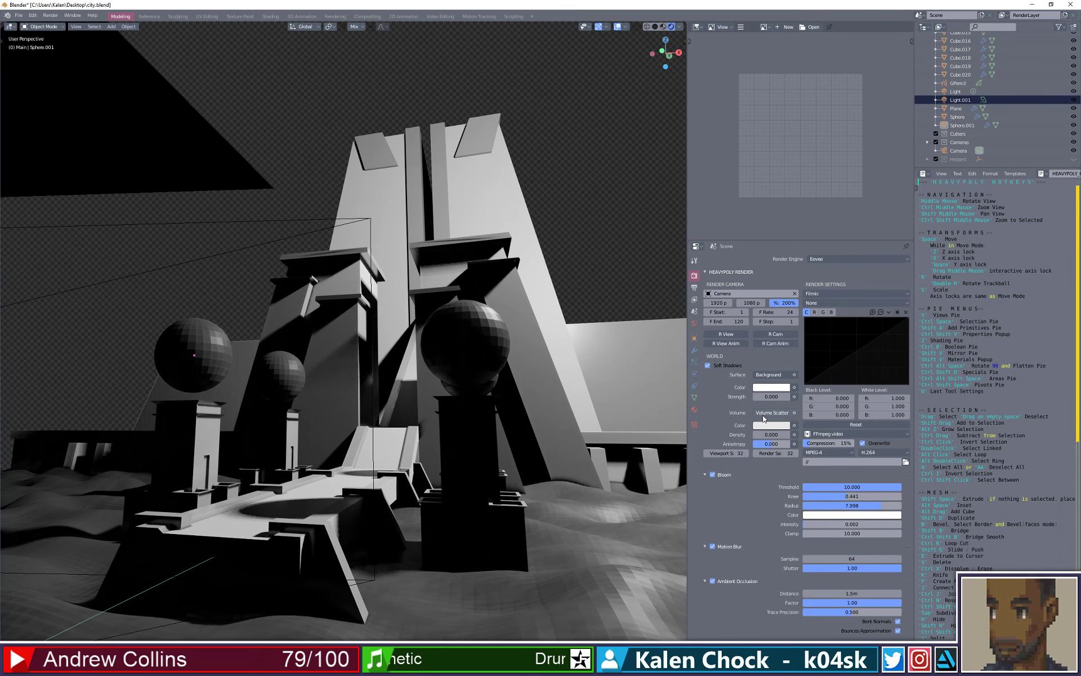
pyautogui.click(694, 337)
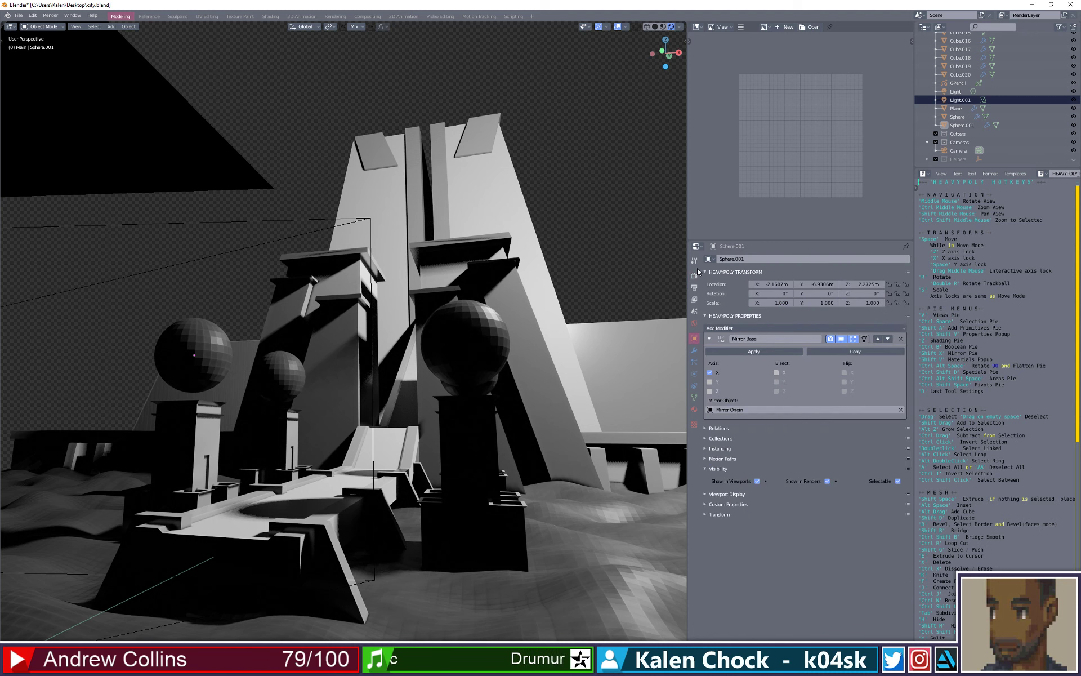
pyautogui.click(76, 27)
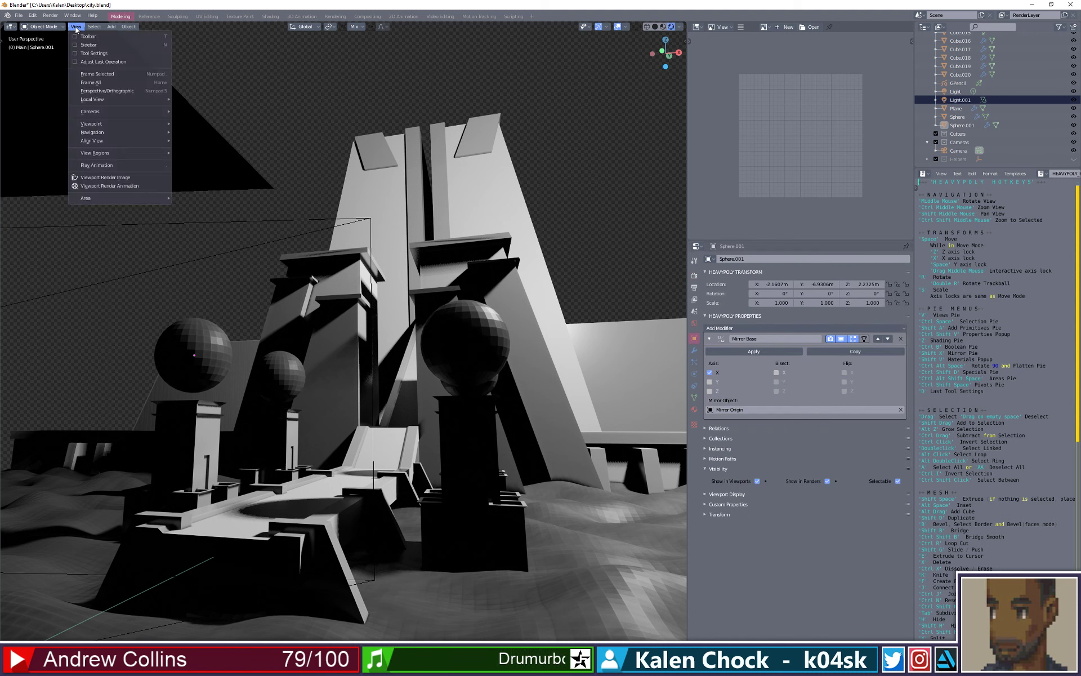
pyautogui.moveTo(135, 112)
pyautogui.click(215, 126)
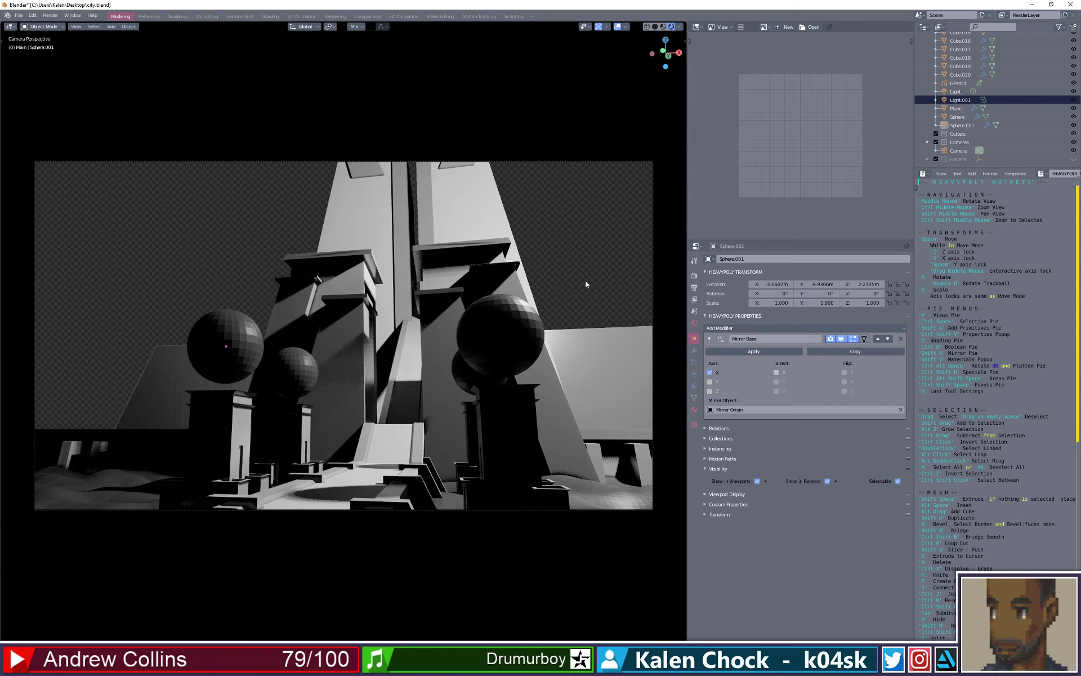
# - Set the render start frame to 2 in the scene's render settings
pyautogui.click(693, 322)
pyautogui.click(695, 309)
pyautogui.click(694, 276)
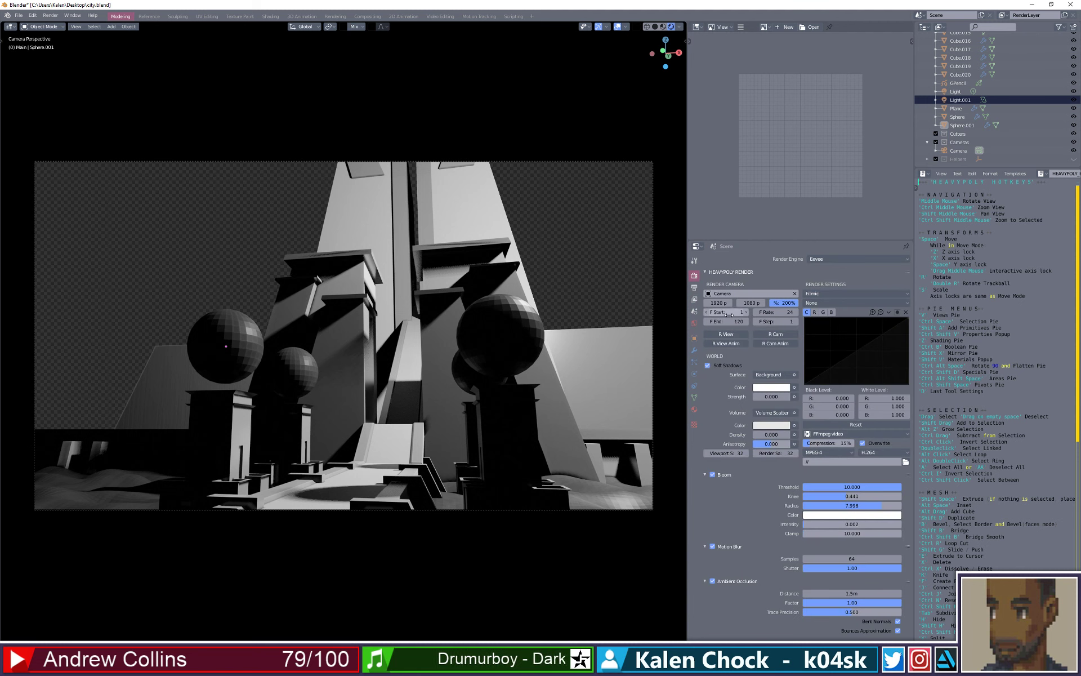
pyautogui.click(707, 313)
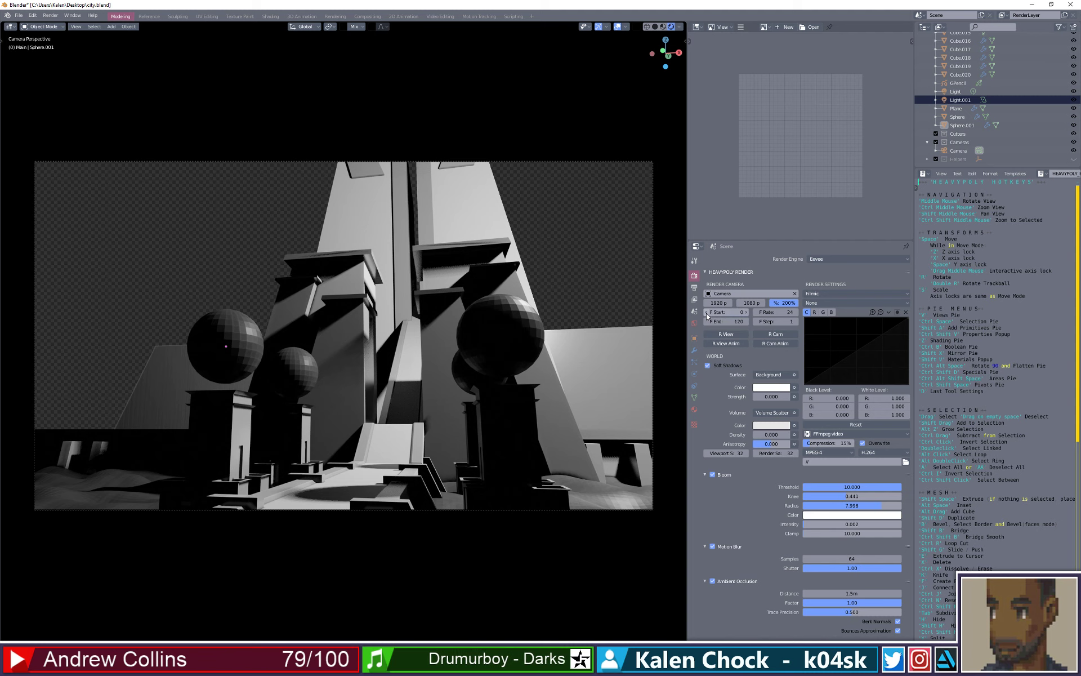
pyautogui.click(747, 313)
pyautogui.doubleClick(747, 313)
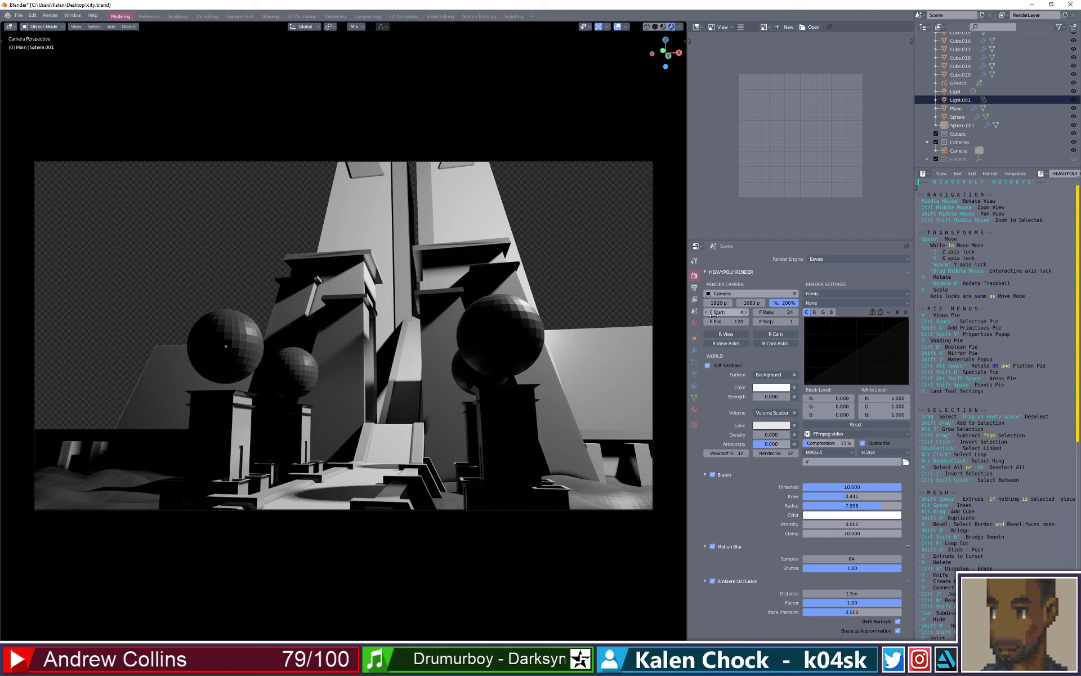
pyautogui.doubleClick(706, 313)
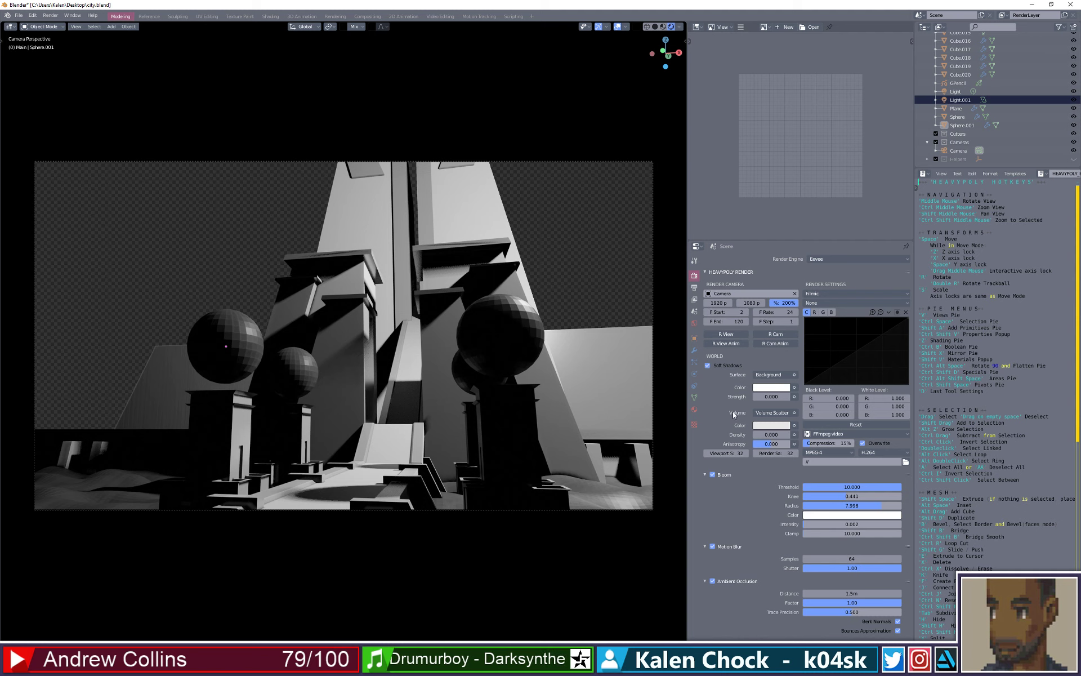
pyautogui.click(694, 349)
pyautogui.click(695, 363)
pyautogui.click(695, 373)
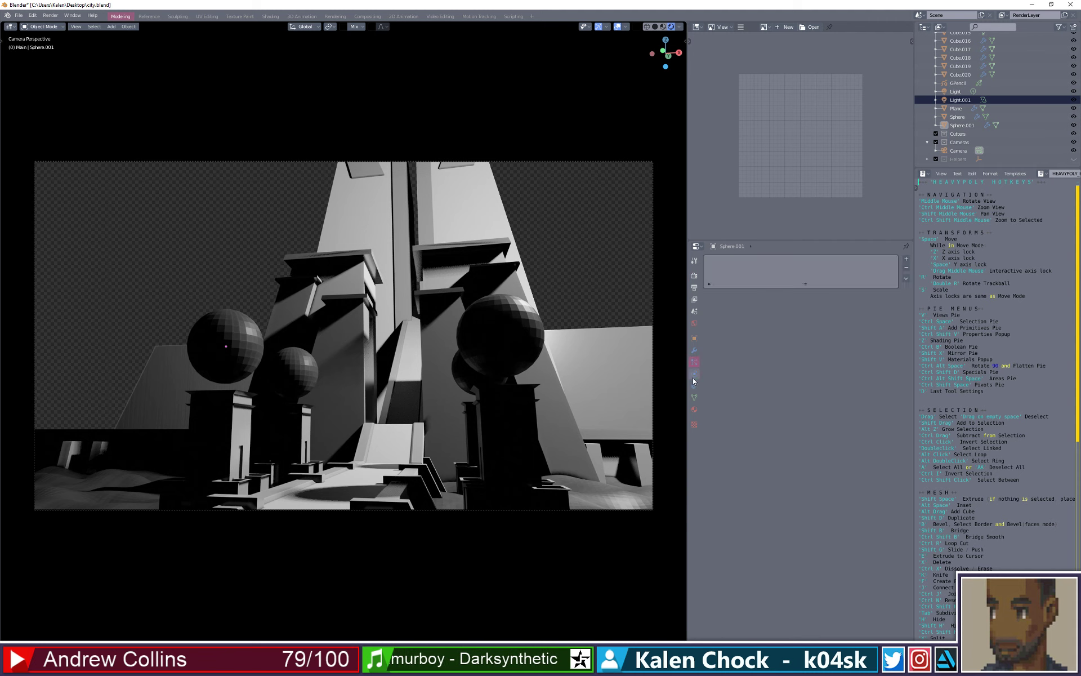
pyautogui.click(695, 385)
pyautogui.click(694, 397)
pyautogui.click(694, 411)
pyautogui.click(694, 424)
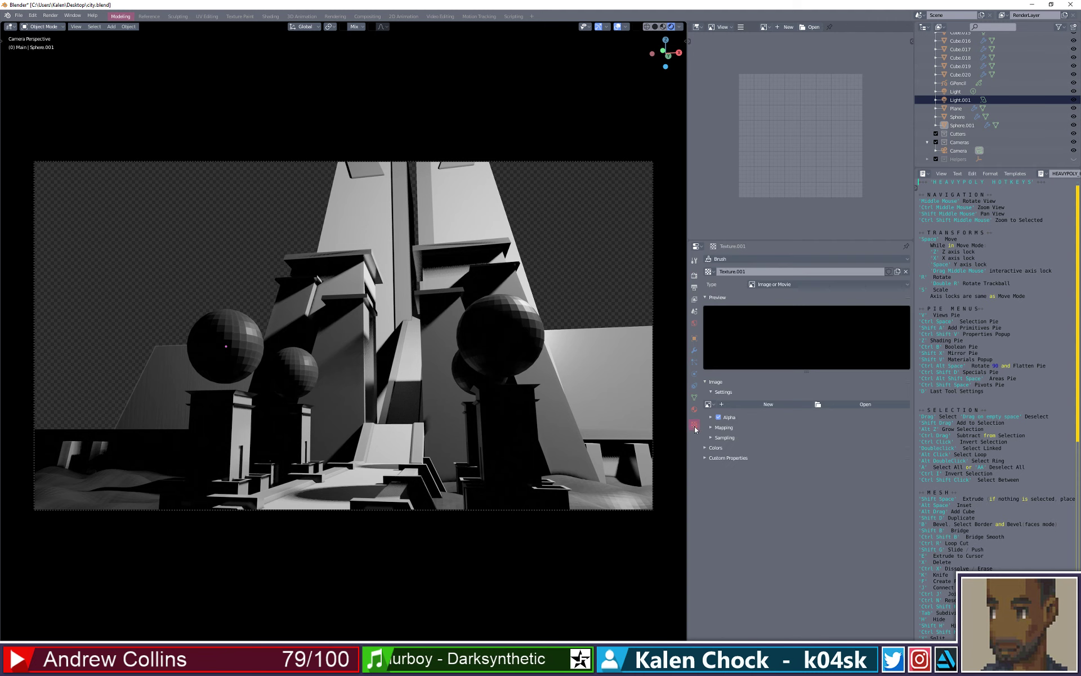
pyautogui.click(694, 312)
pyautogui.click(693, 298)
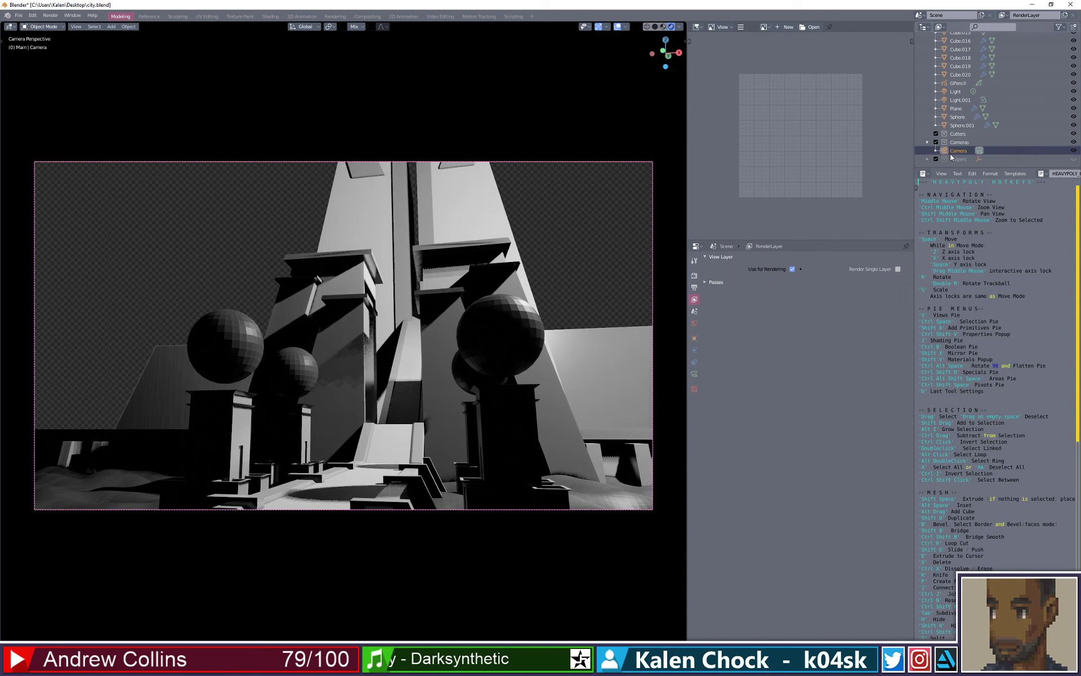
# - Select the scene camera and shorten its focal length to 22.88 mm for a wider framing of the tower
pyautogui.click(958, 151)
pyautogui.click(694, 339)
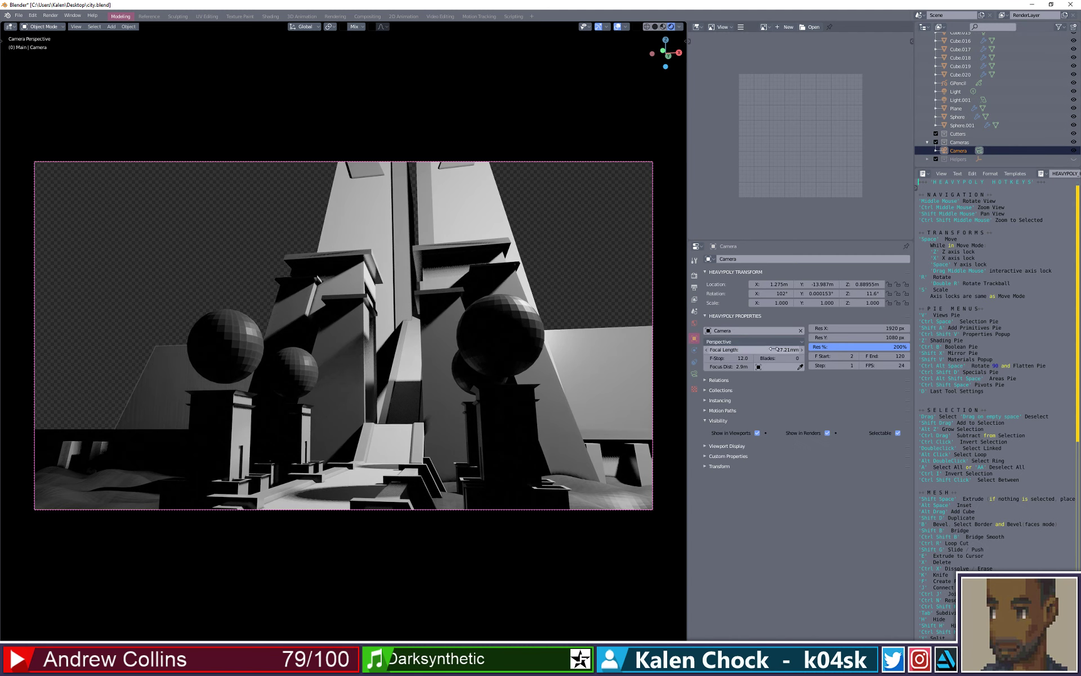
pyautogui.moveTo(773, 348)
pyautogui.mouseDown()
pyautogui.moveTo(763, 348)
pyautogui.moveTo(788, 348)
pyautogui.mouseUp()
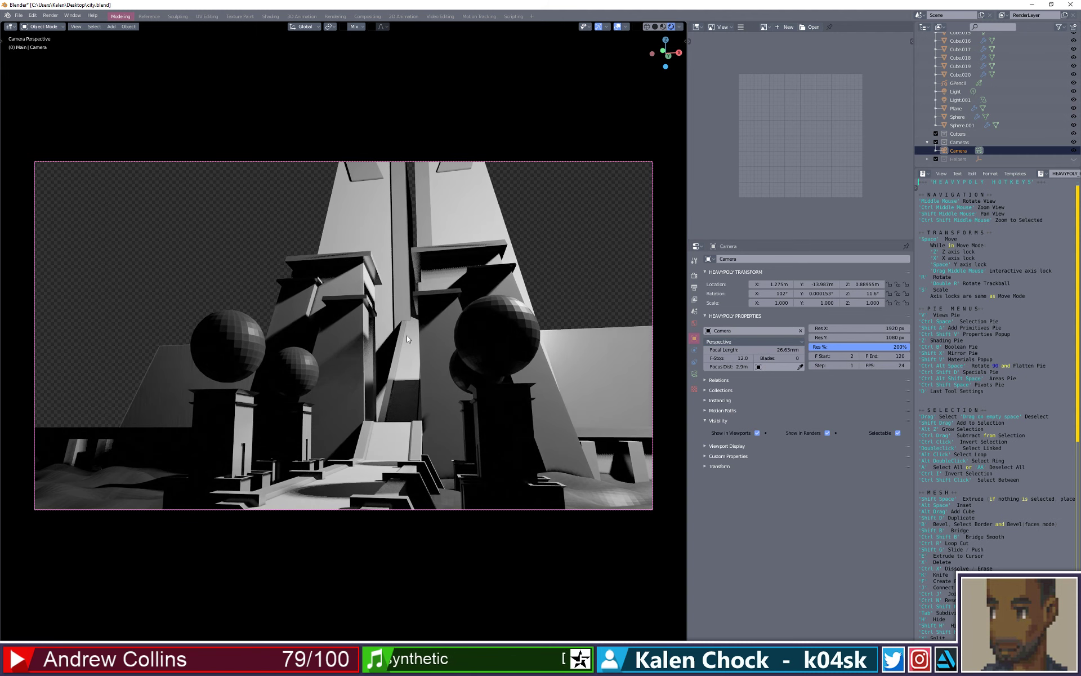
pyautogui.moveTo(406, 336); pyautogui.dragTo(429, 338, button='middle')
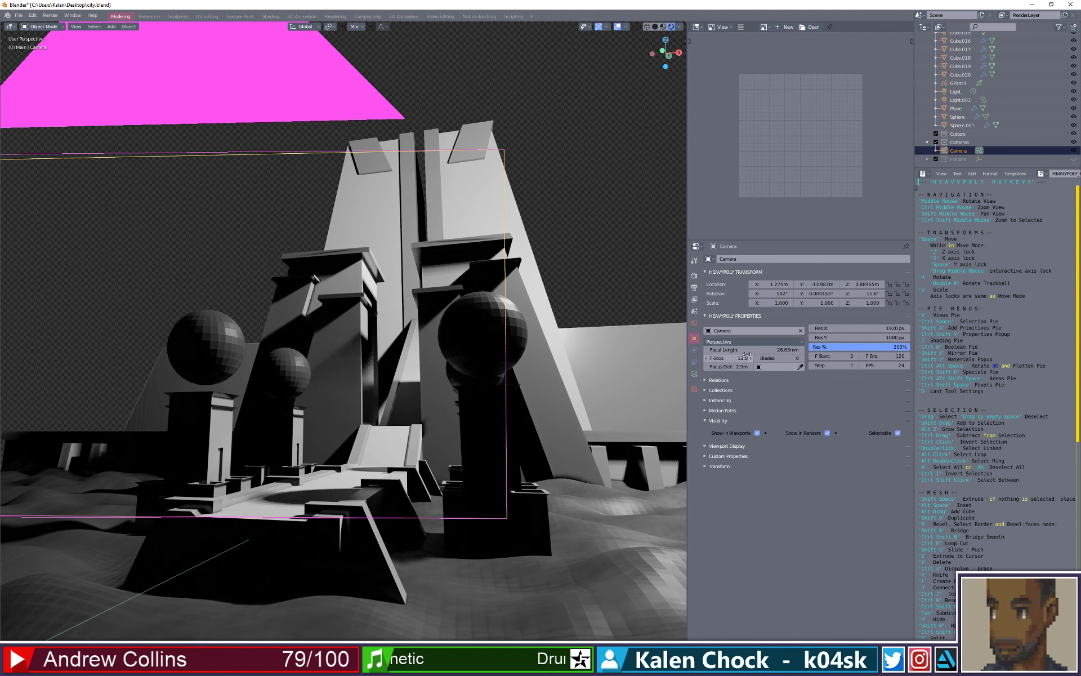
pyautogui.moveTo(749, 353); pyautogui.dragTo(742, 355)
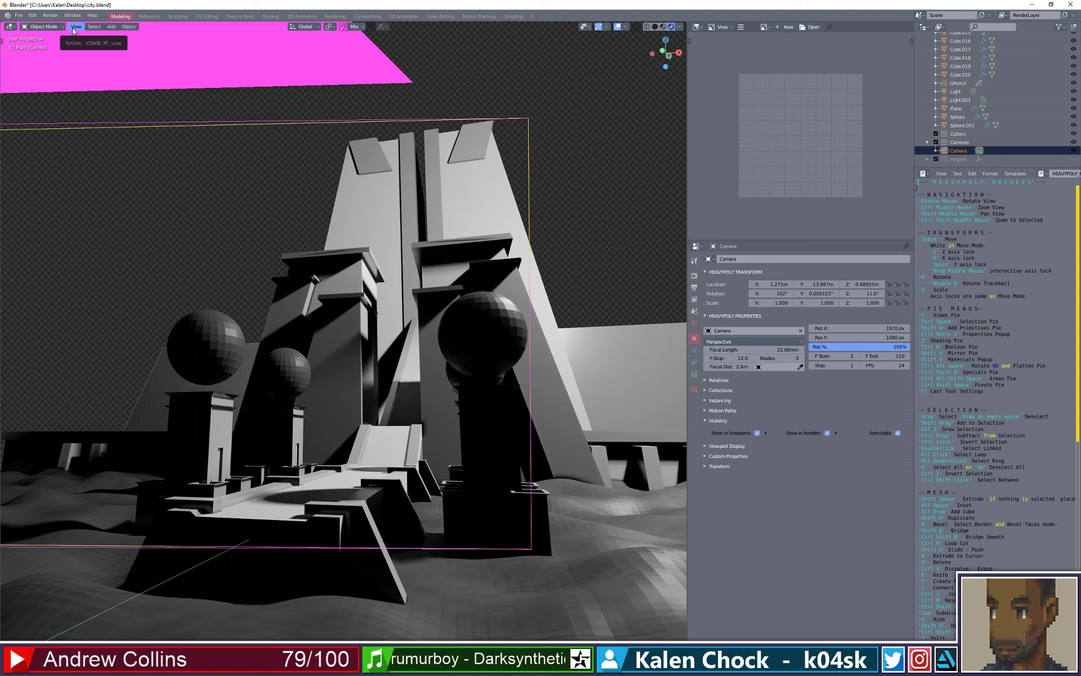
# - Return to the active camera's viewpoint and reduce the camera's focal length to 20.94 mm
pyautogui.click(75, 27)
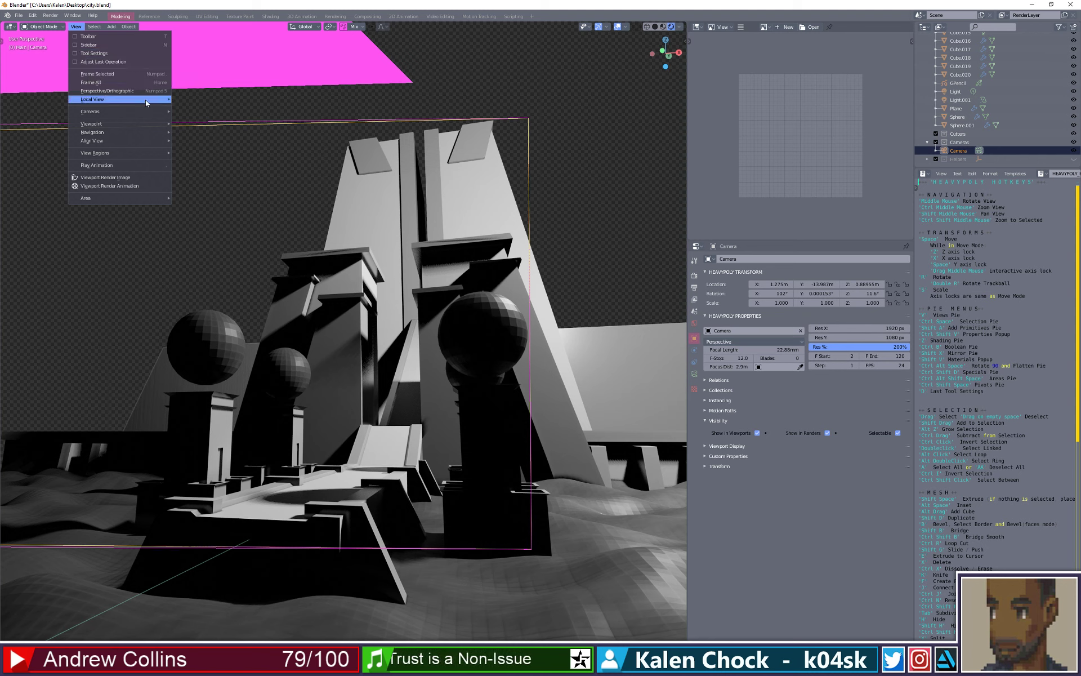
pyautogui.moveTo(147, 114)
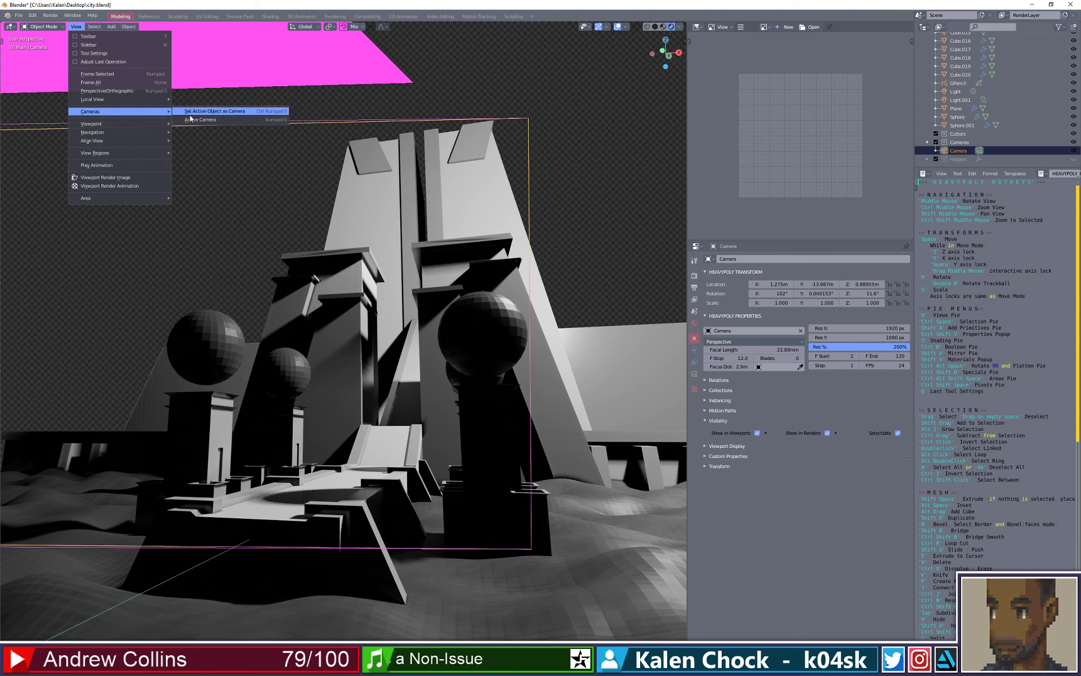
pyautogui.click(199, 128)
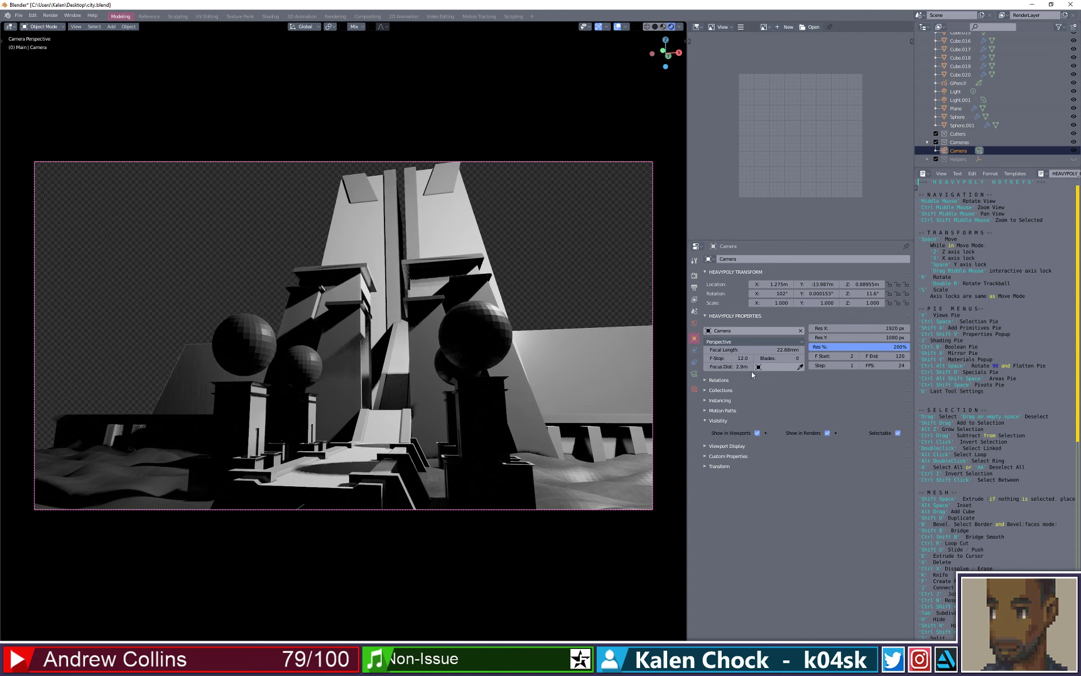
pyautogui.moveTo(780, 353); pyautogui.dragTo(782, 356)
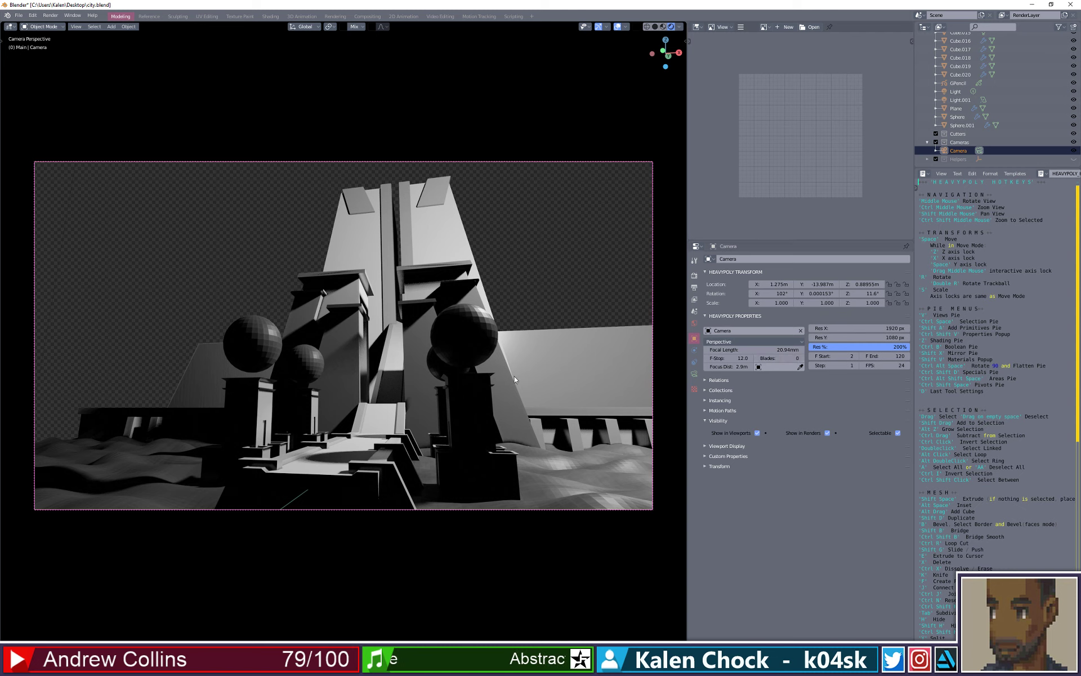
pyautogui.click(450, 242)
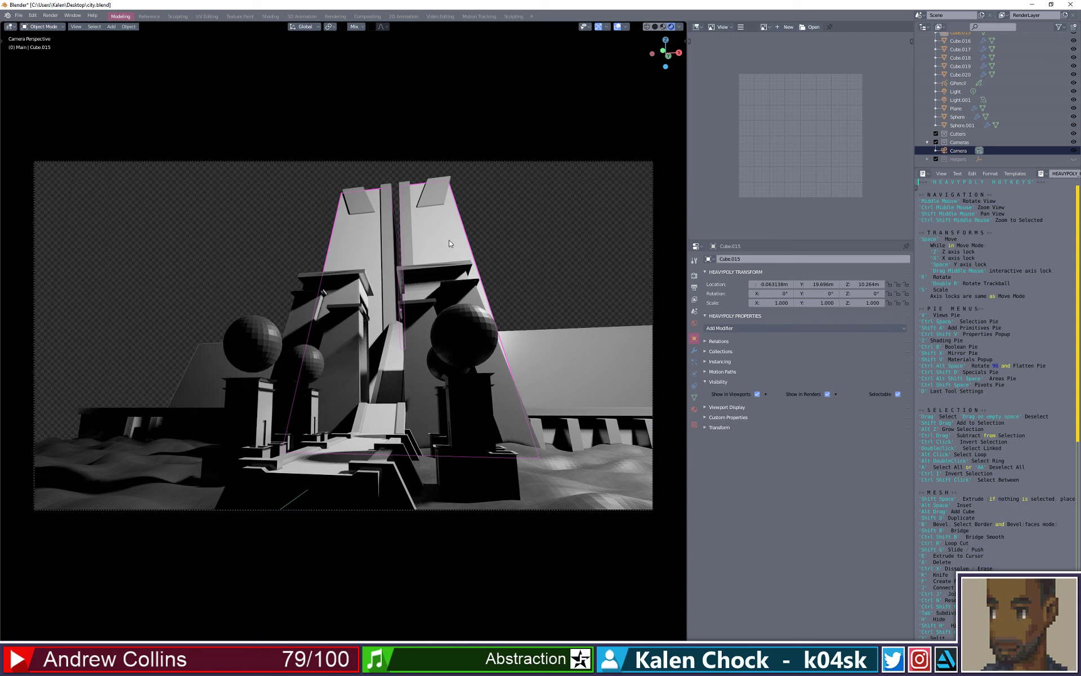
pyautogui.press('space')
pyautogui.press('x')
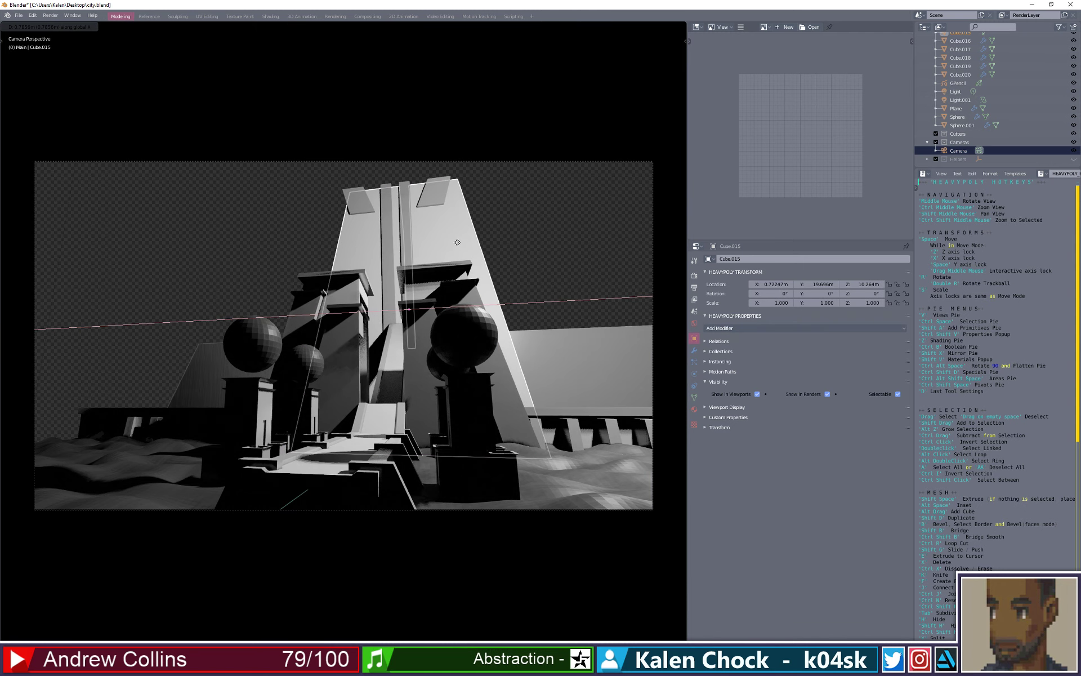
pyautogui.press('Escape')
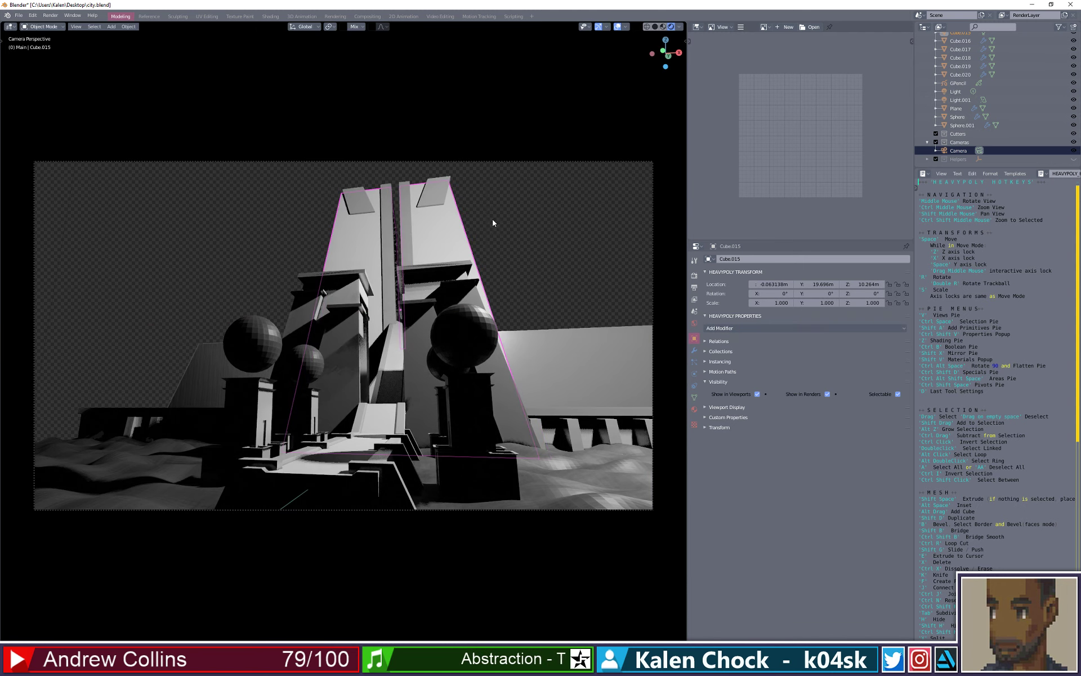
# - Try to move the tower body with its corner slabs and vertical strips along X, and undo the move
pyautogui.moveTo(483, 245); pyautogui.dragTo(329, 174)
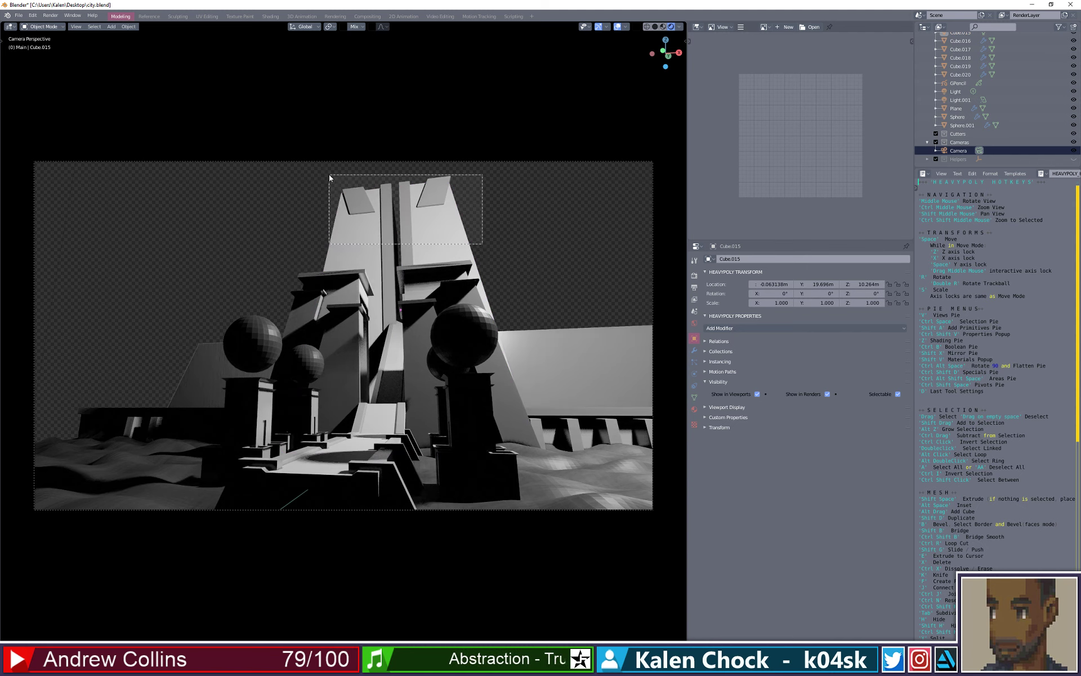
pyautogui.press('space')
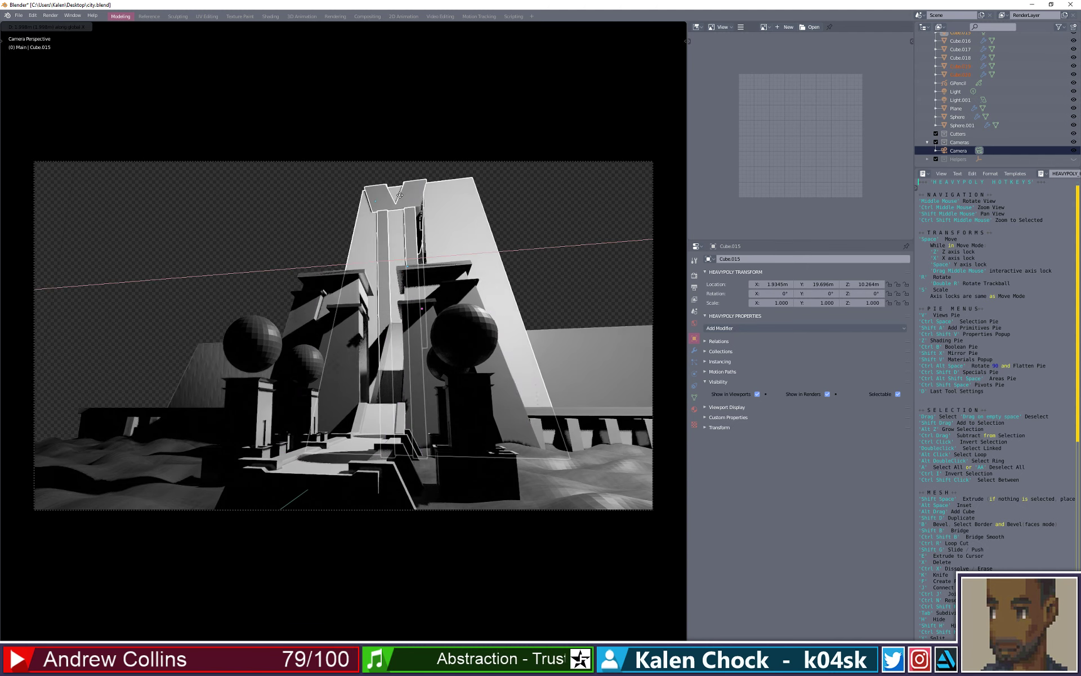
pyautogui.click(404, 197)
pyautogui.hotkey('ctrl', 'z')
pyautogui.hotkey('ctrl', 'z')
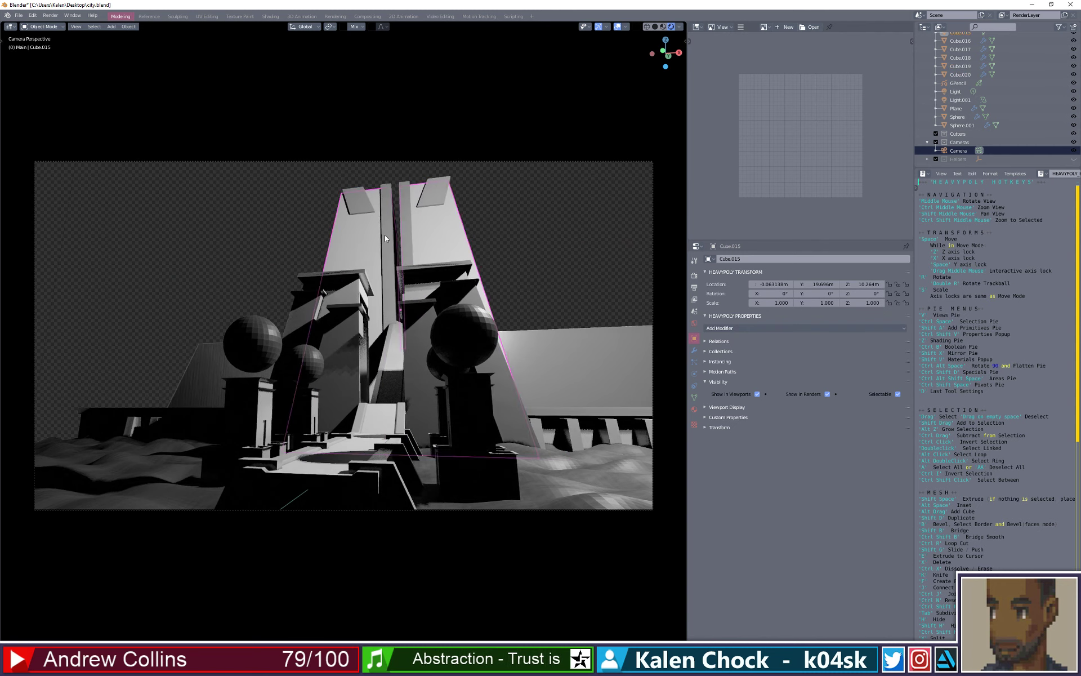
# - Try to move the tower's corner slabs together with its vertical strips, and undo the change
pyautogui.click(368, 205)
pyautogui.press('space')
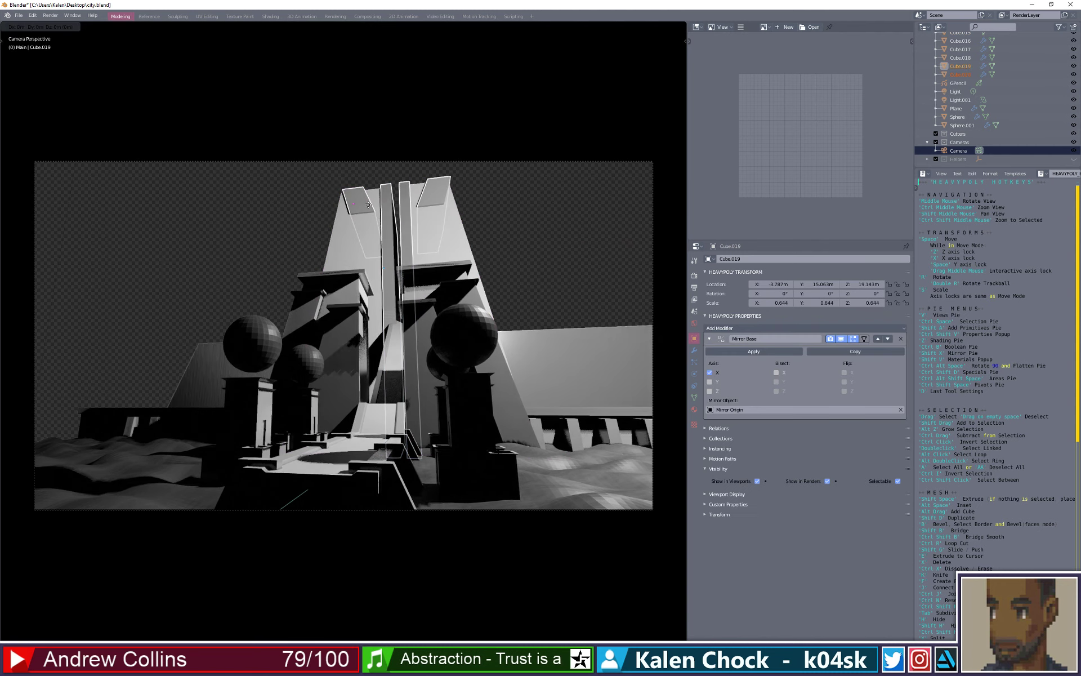
pyautogui.click(370, 218)
pyautogui.hotkey('ctrl', 'z')
pyautogui.hotkey('ctrl', 'z')
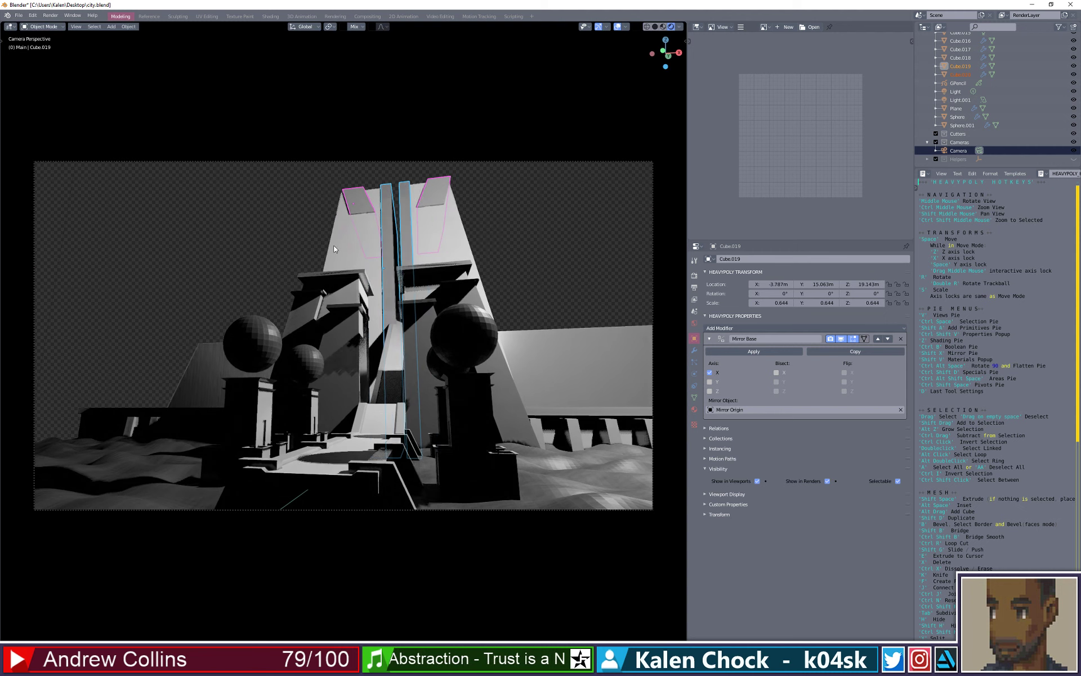
# - Try to shift all the tower pieces along negative X with the vertical strips as active object, and undo the shift
pyautogui.click(388, 201)
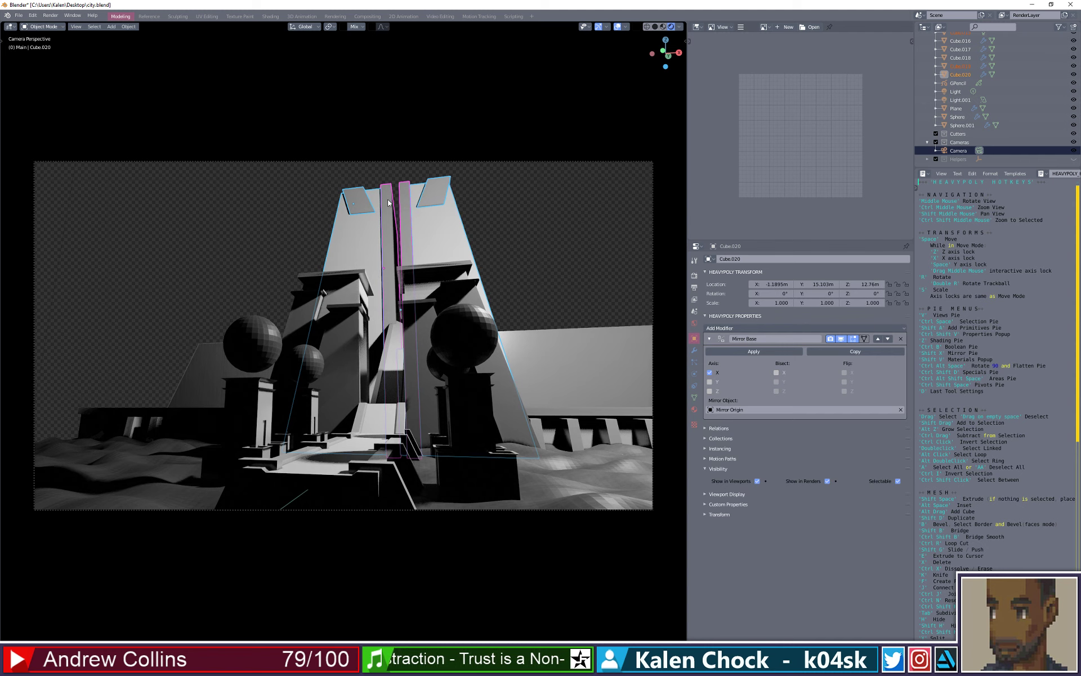
pyautogui.press('space')
pyautogui.press('x')
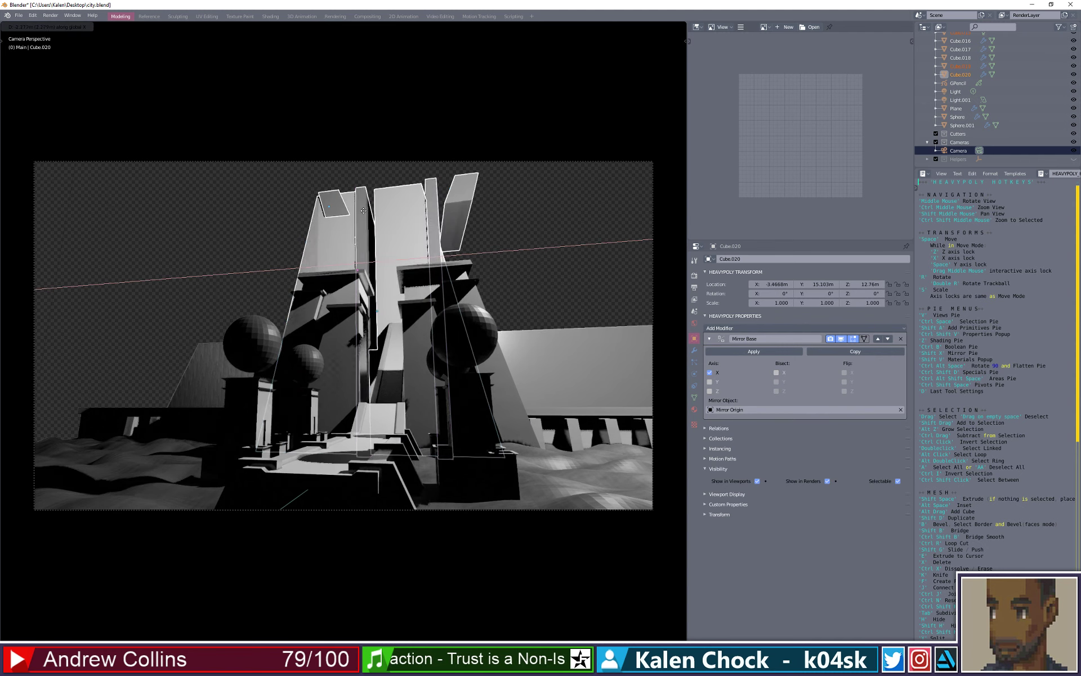
pyautogui.click(361, 210)
pyautogui.hotkey('ctrl', 'z')
pyautogui.hotkey('ctrl', 'z')
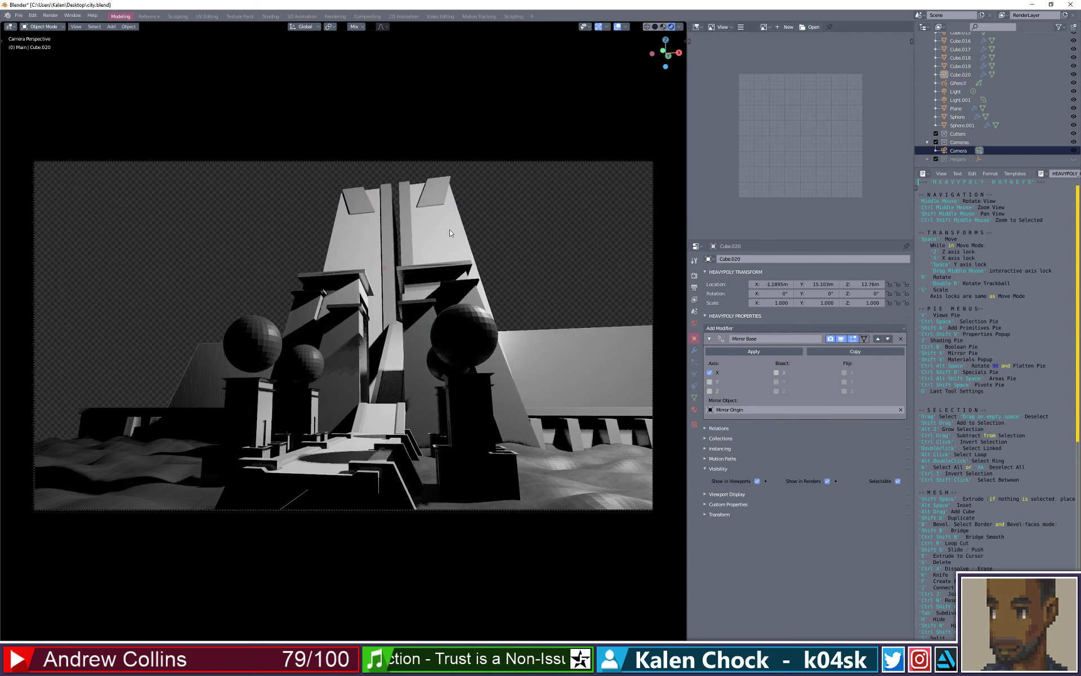
# - Reselect the strips, corner slabs and tower body, try sliding them along X to about -1.42 m, and undo it
pyautogui.keyDown('shift'); pyautogui.click(361, 206); pyautogui.keyUp('shift')
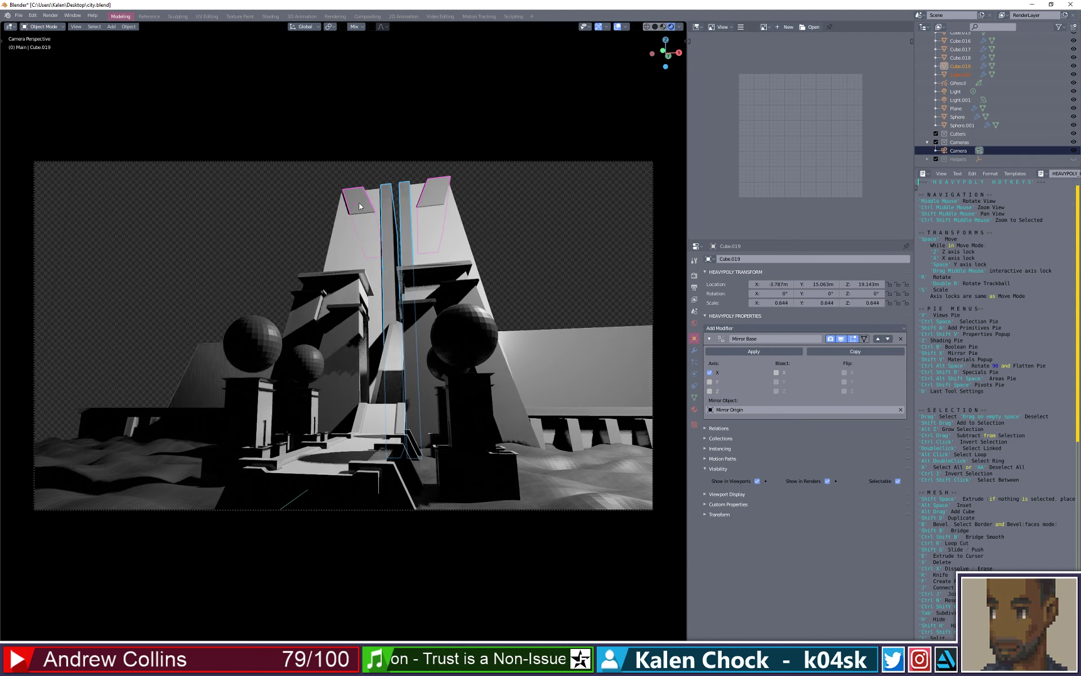
pyautogui.keyDown('shift'); pyautogui.click(349, 234); pyautogui.keyUp('shift')
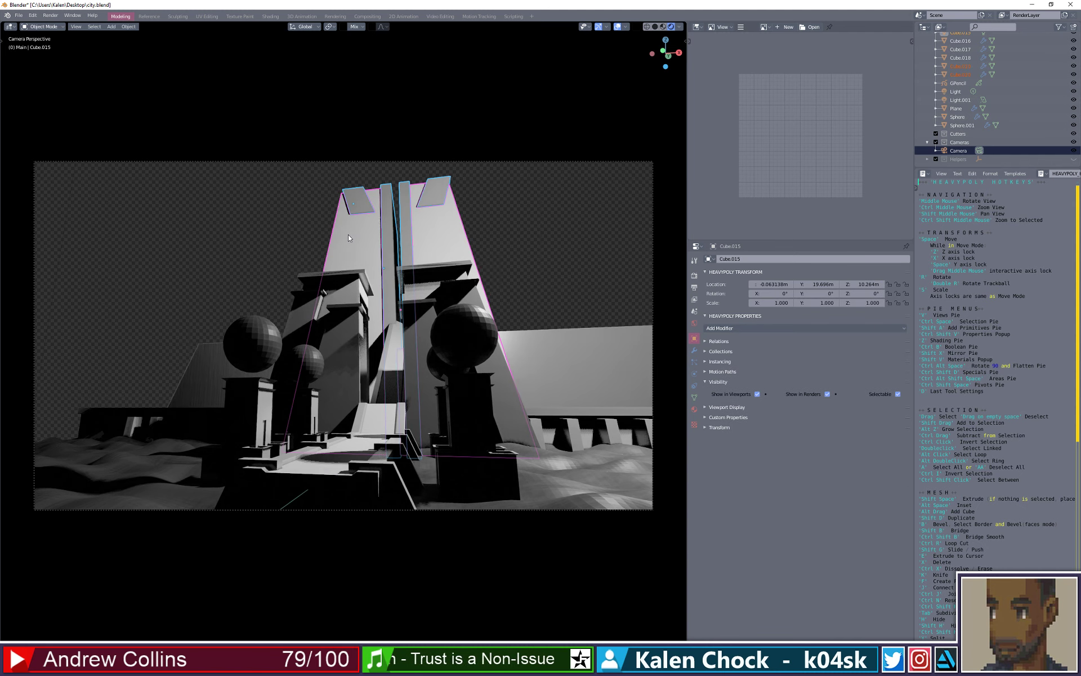
pyautogui.press('space')
pyautogui.press('x')
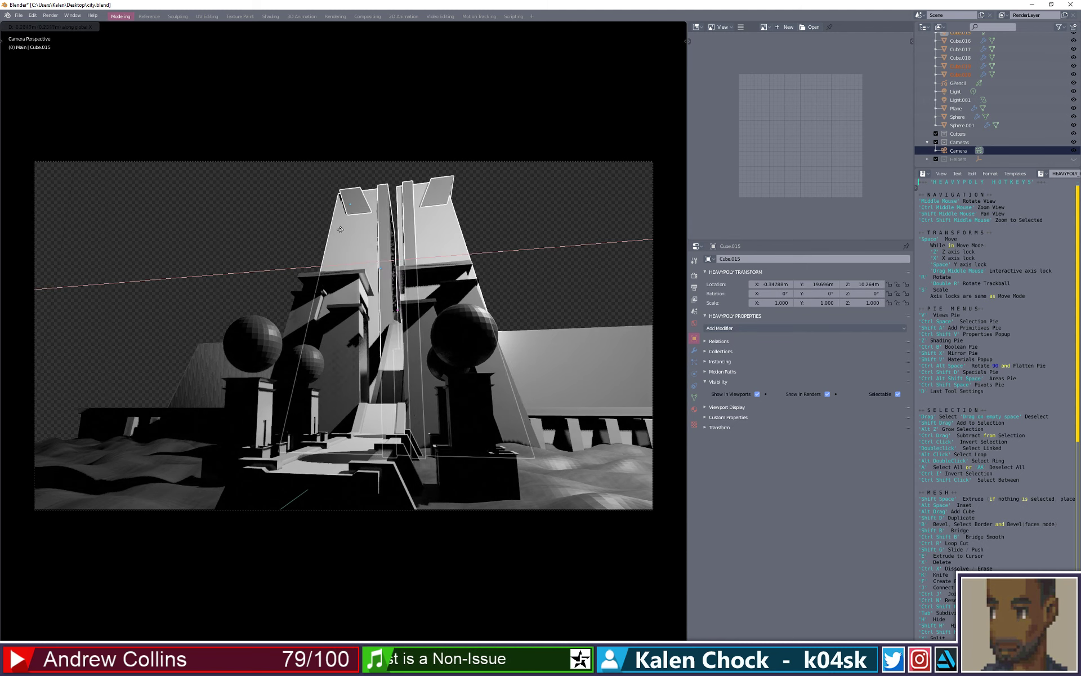
pyautogui.click(333, 228)
pyautogui.hotkey('ctrl', 'z')
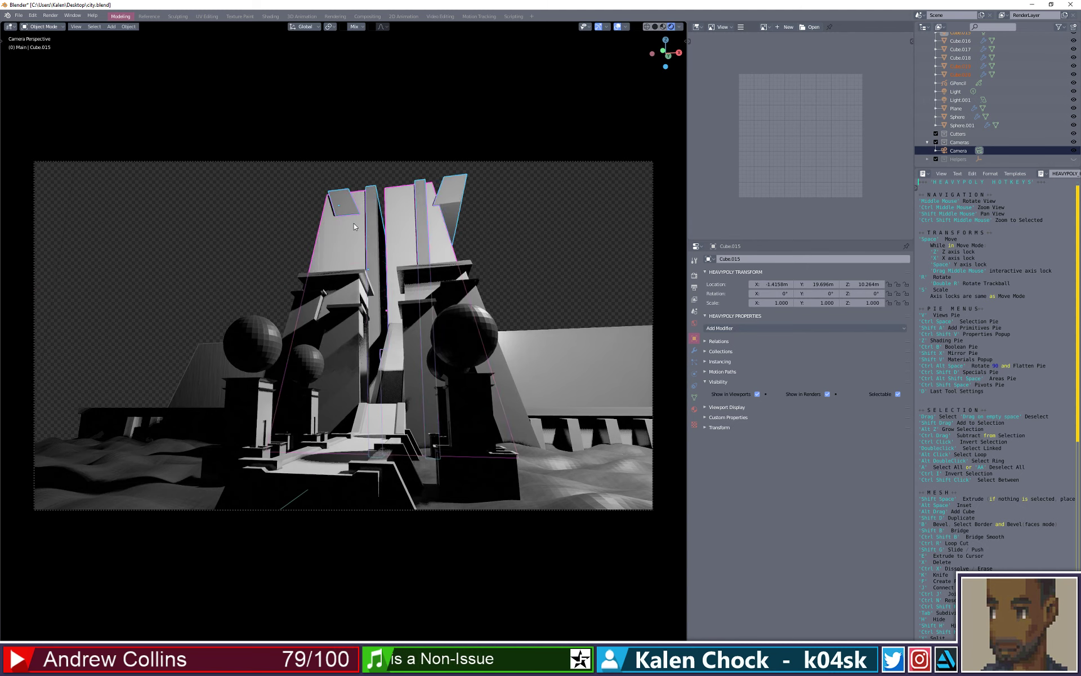
# - Move only the tower's main body along X to about 0.41 m
pyautogui.click(428, 229)
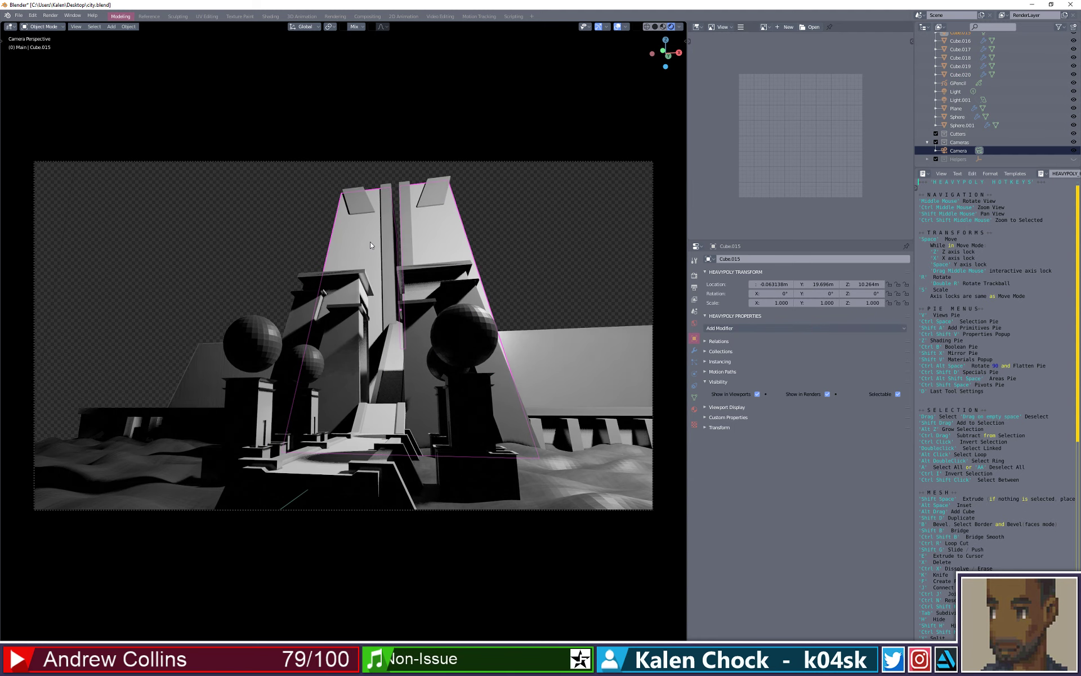
pyautogui.press('space')
pyautogui.press('x')
pyautogui.click(434, 230)
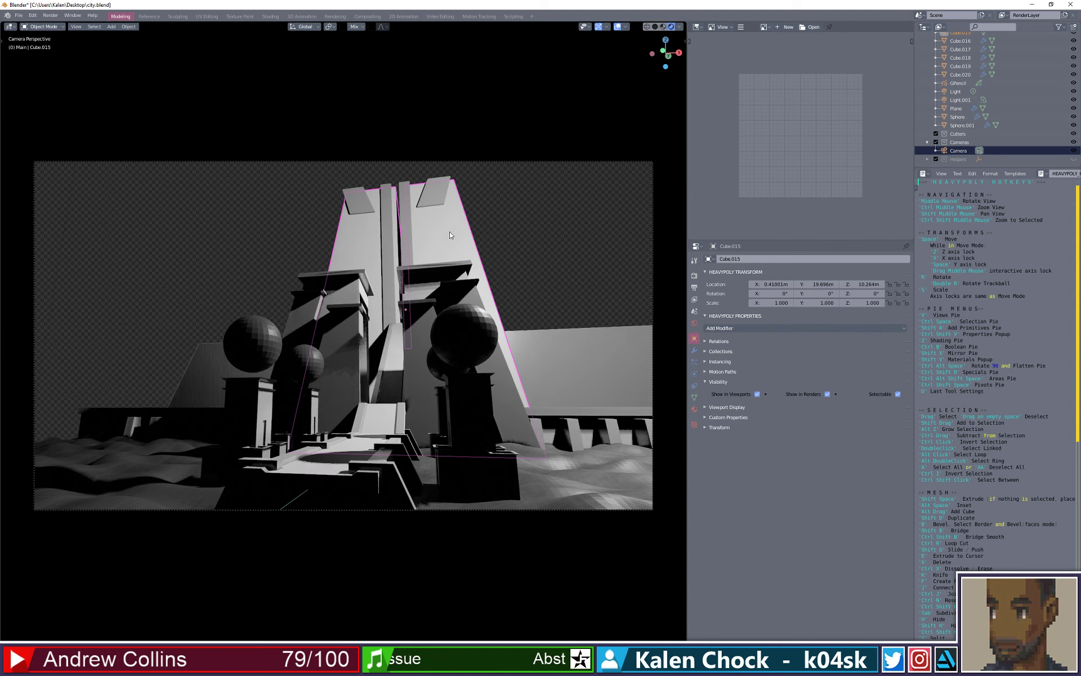
# - Try to move the mirrored vertical strips and corner slabs along X, and restore their original position
pyautogui.click(393, 232)
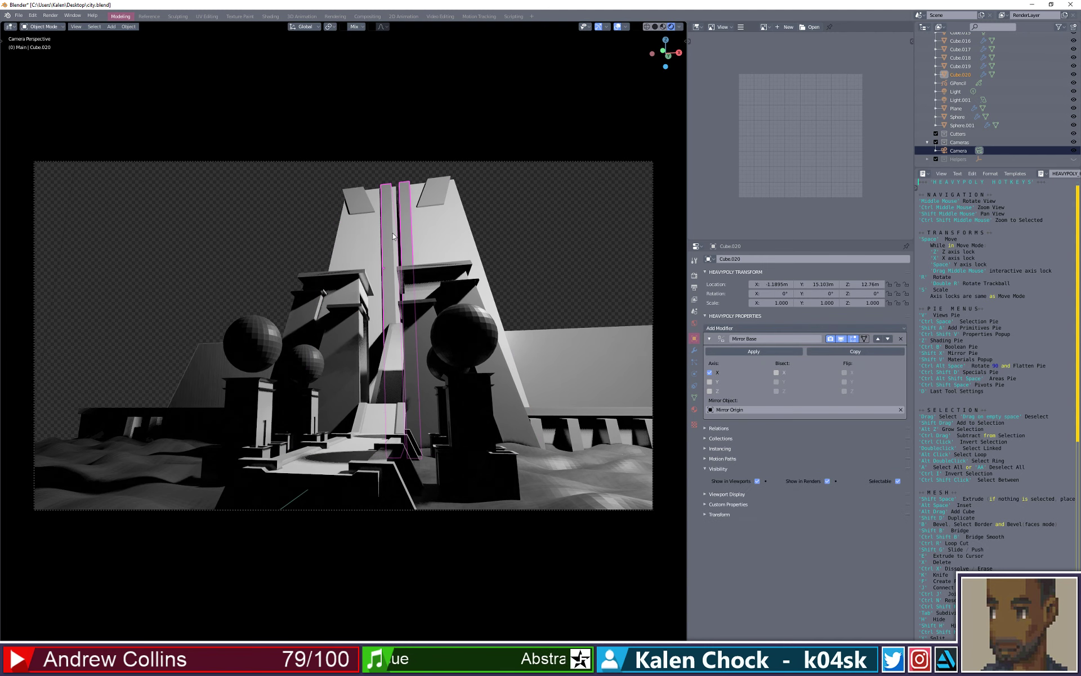
pyautogui.click(354, 198)
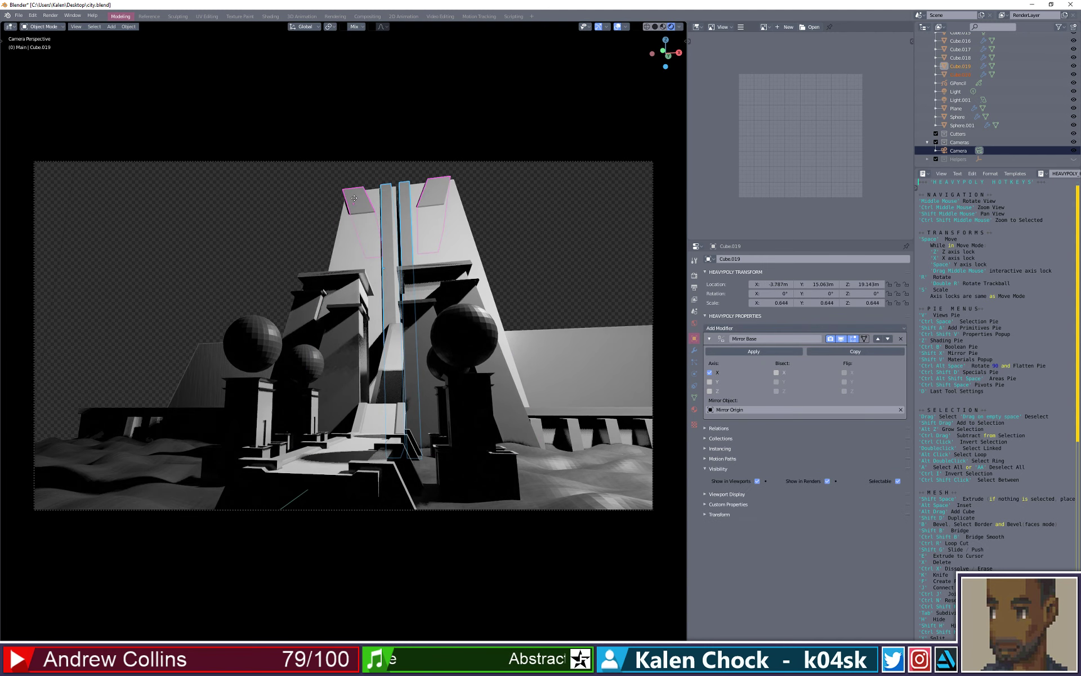
pyautogui.press('space')
pyautogui.press('x')
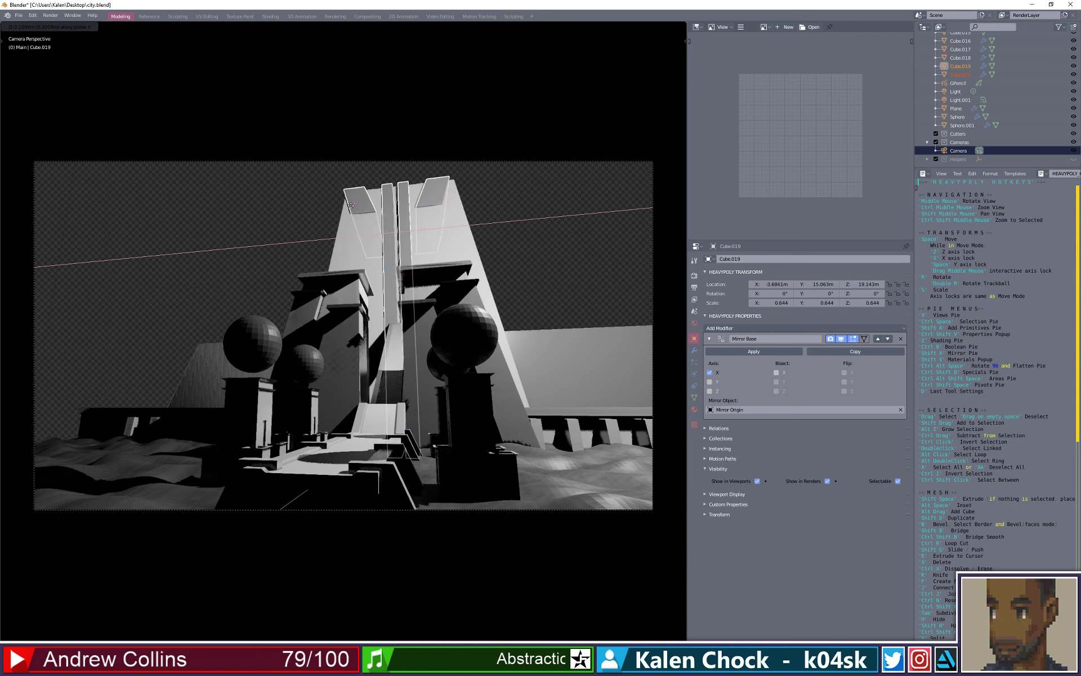
pyautogui.click(349, 206)
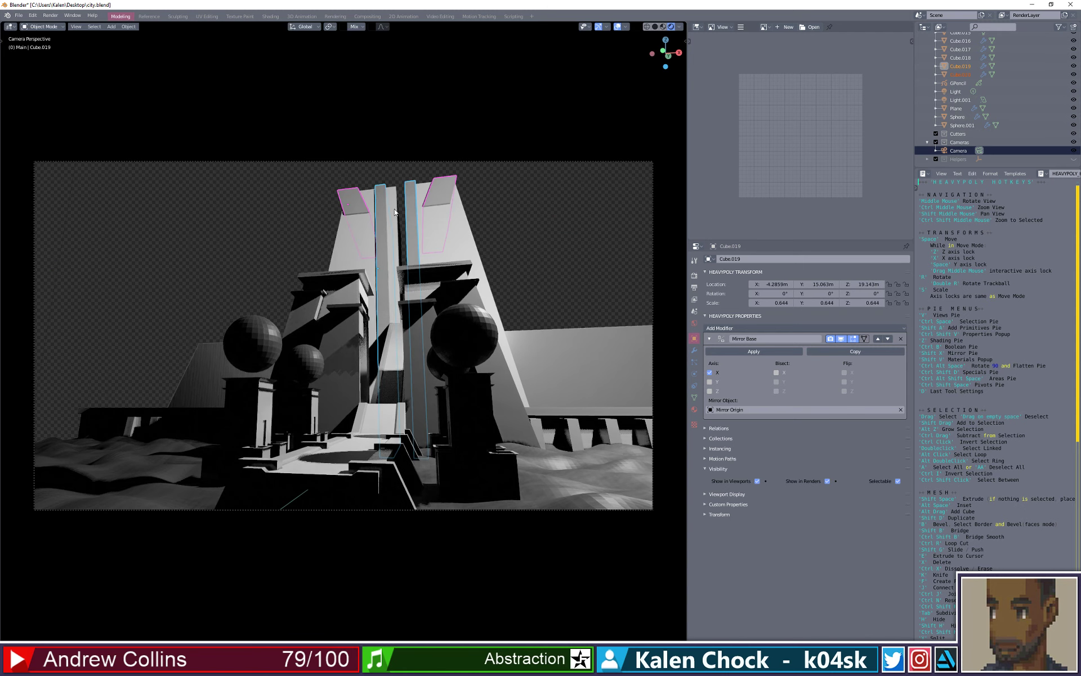
pyautogui.press('space')
pyautogui.press('x')
pyautogui.click(440, 210)
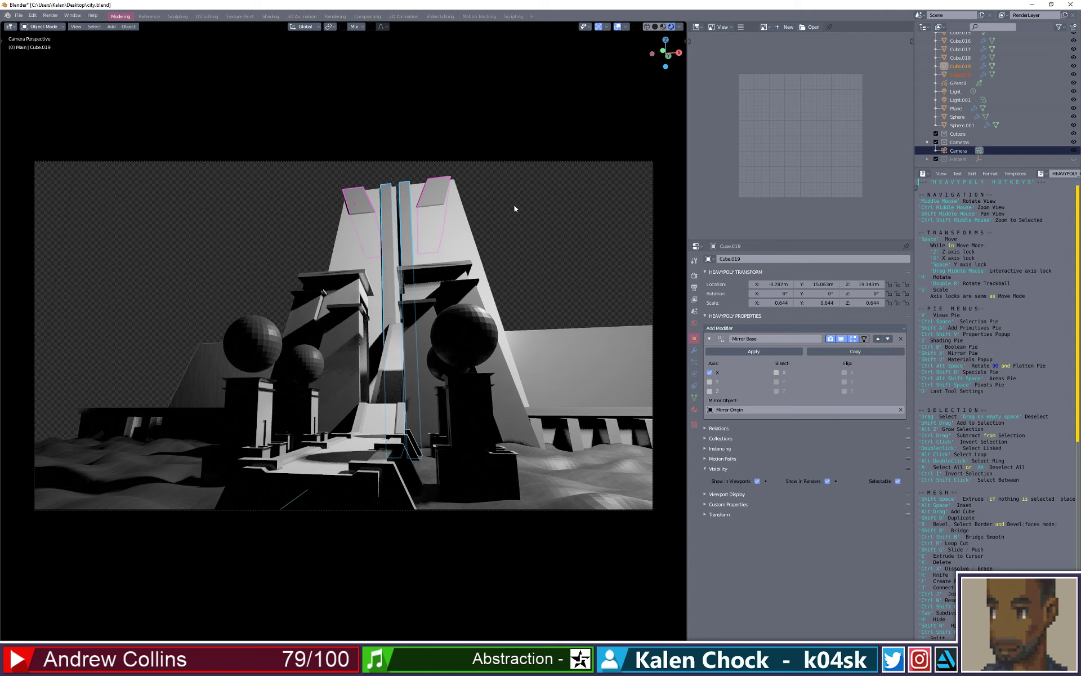
pyautogui.click(515, 205)
# - Apply the Mirror Base modifier on the tower's upper corner slabs
pyautogui.click(391, 214)
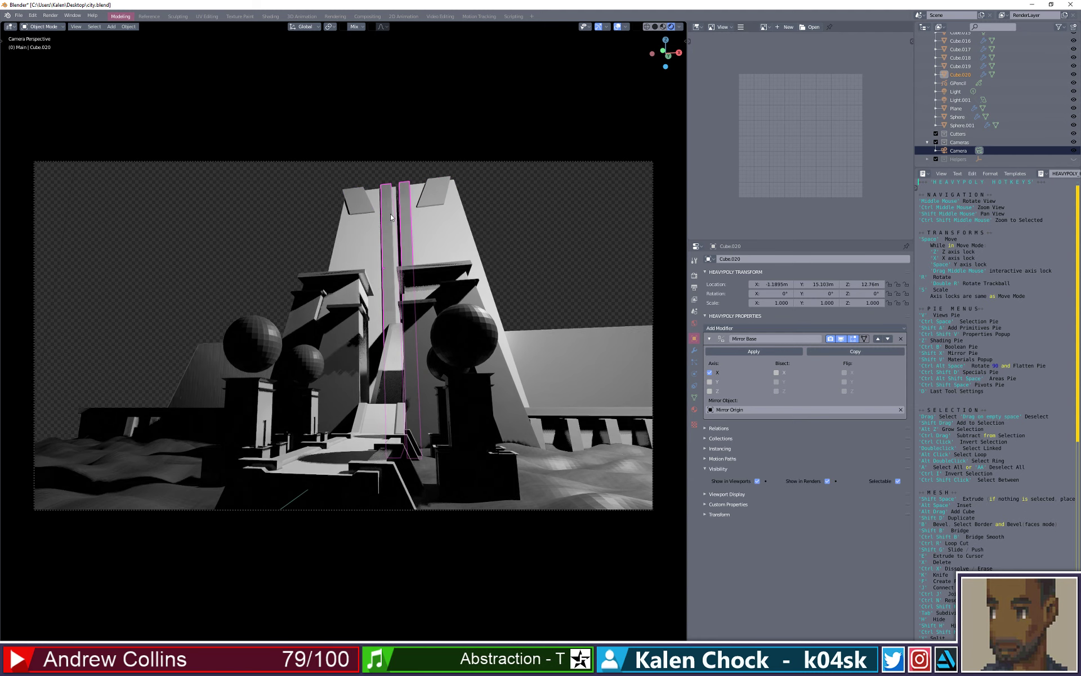
pyautogui.keyDown('shift'); pyautogui.click(445, 205); pyautogui.keyUp('shift')
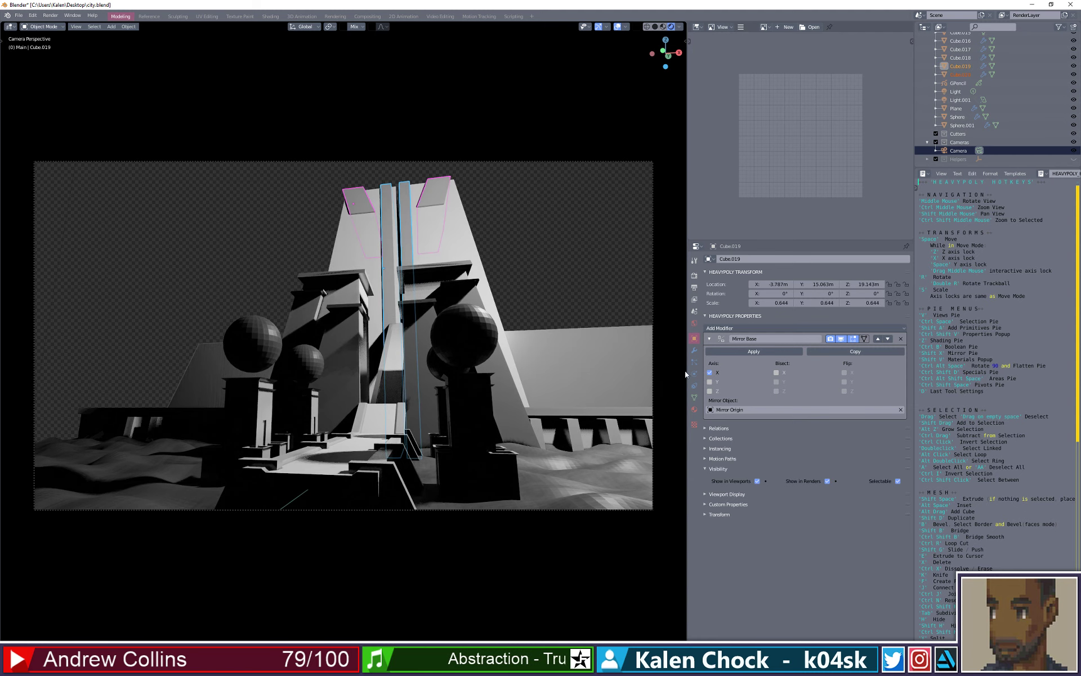
pyautogui.click(754, 352)
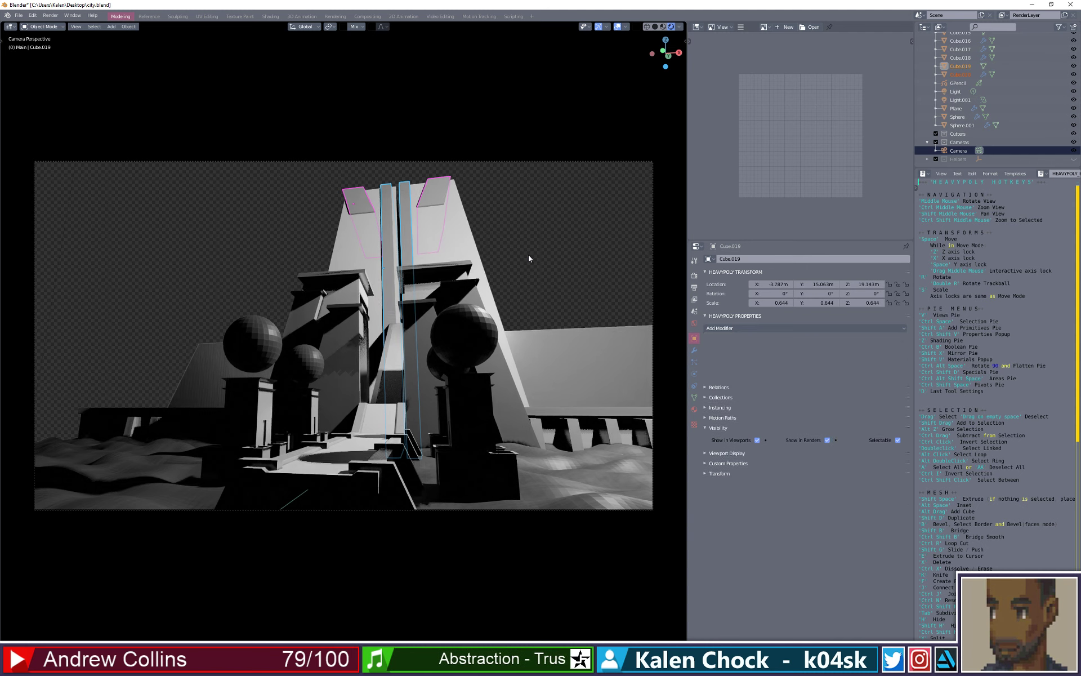
# - Apply the Mirror Base modifier on the tower's central vertical strips
pyautogui.click(502, 224)
pyautogui.click(404, 211)
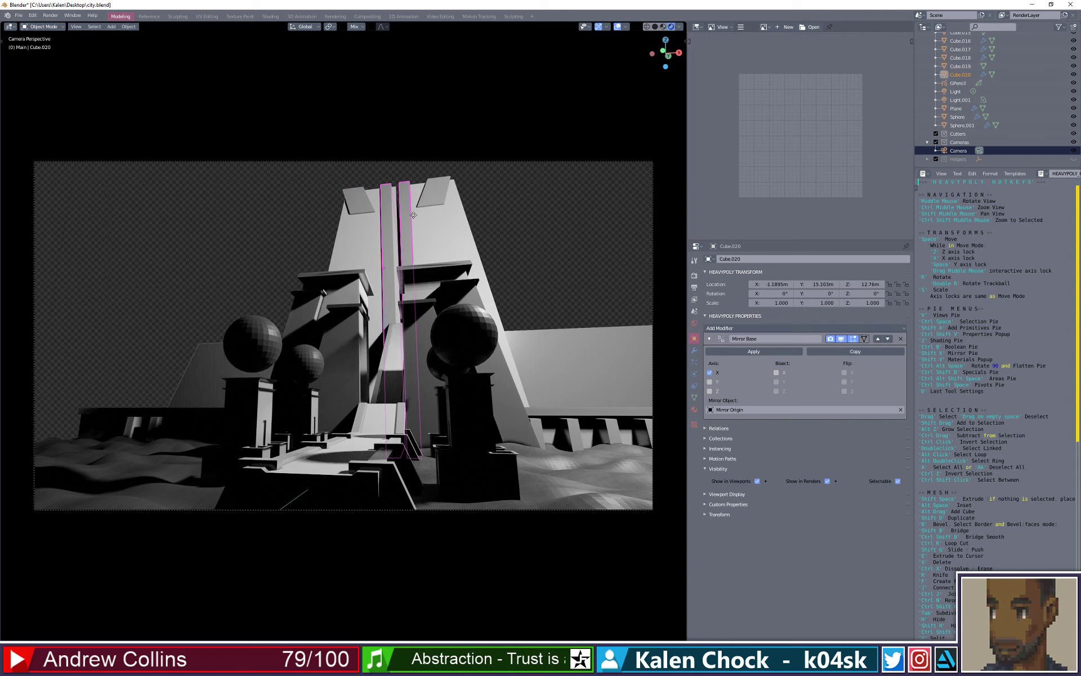
pyautogui.press('space')
pyautogui.click(416, 215)
pyautogui.hotkey('ctrl', 'z')
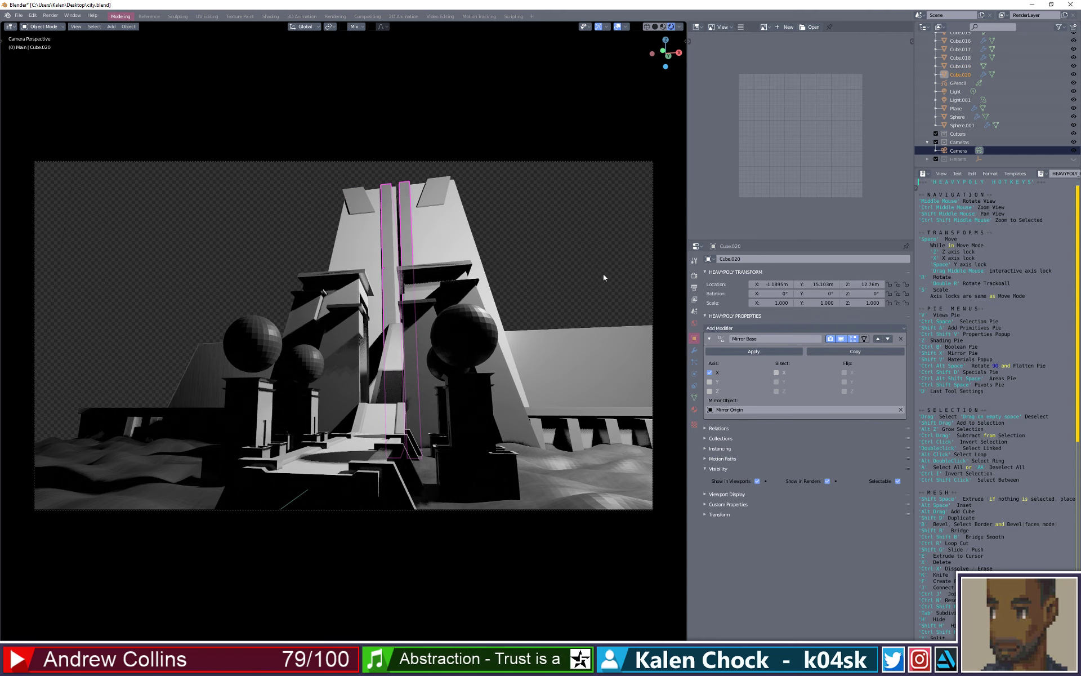
pyautogui.click(774, 354)
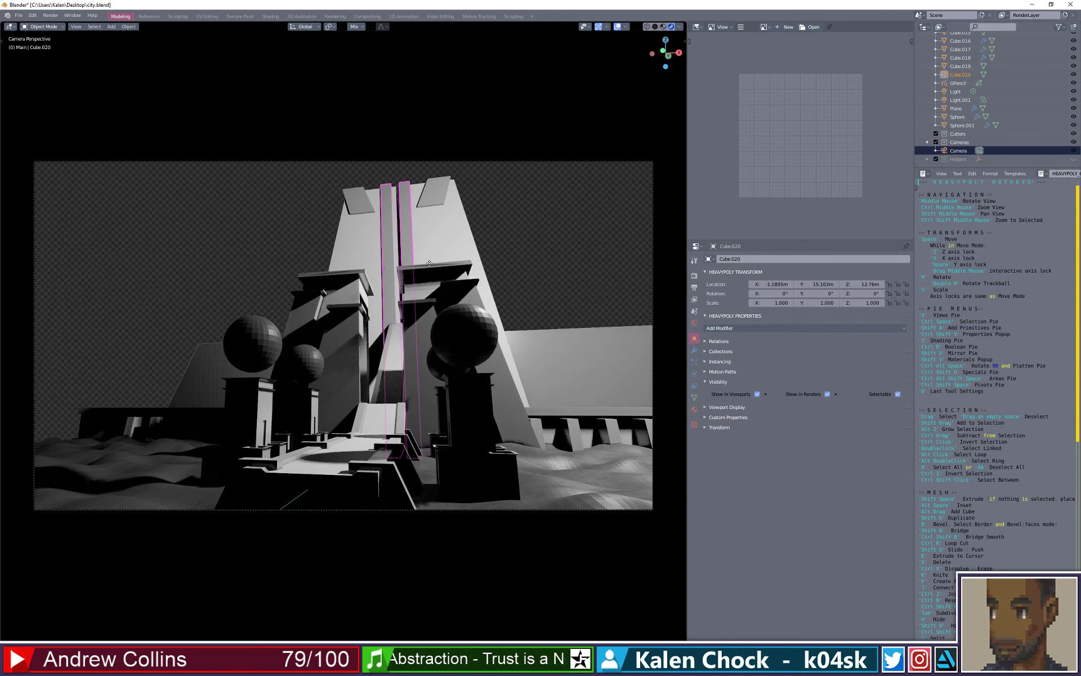
# - Move the central vertical strips along X to about -0.89 m
pyautogui.press('space')
pyautogui.press('x')
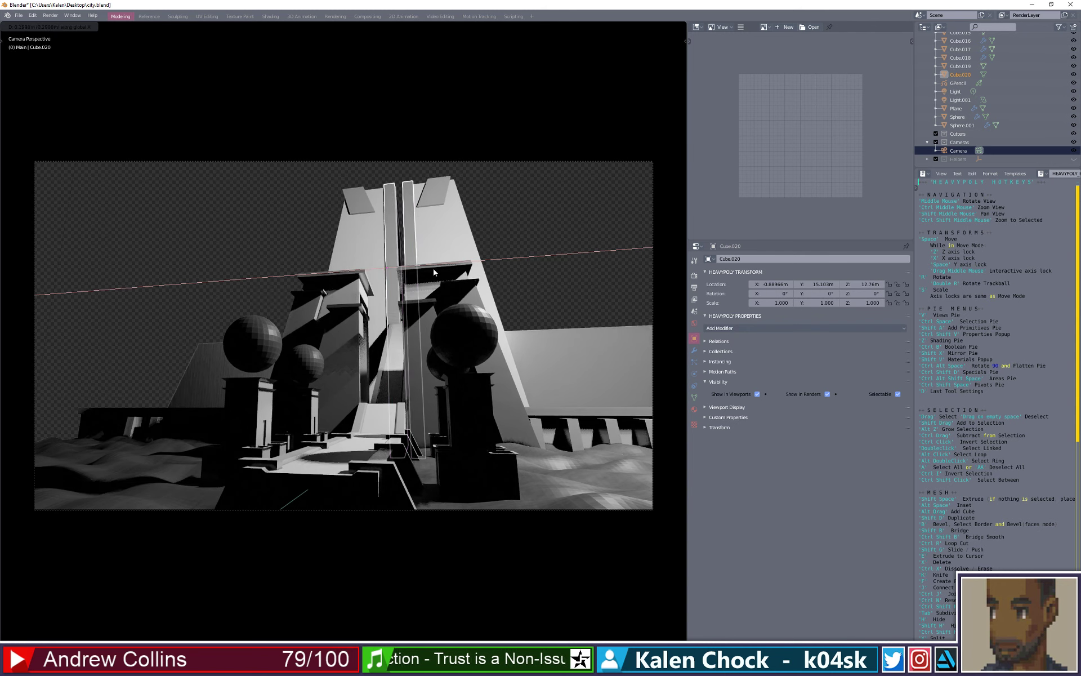
pyautogui.click(343, 204)
# - Move the upper corner slabs along X to about -3.41 m
pyautogui.click(353, 205)
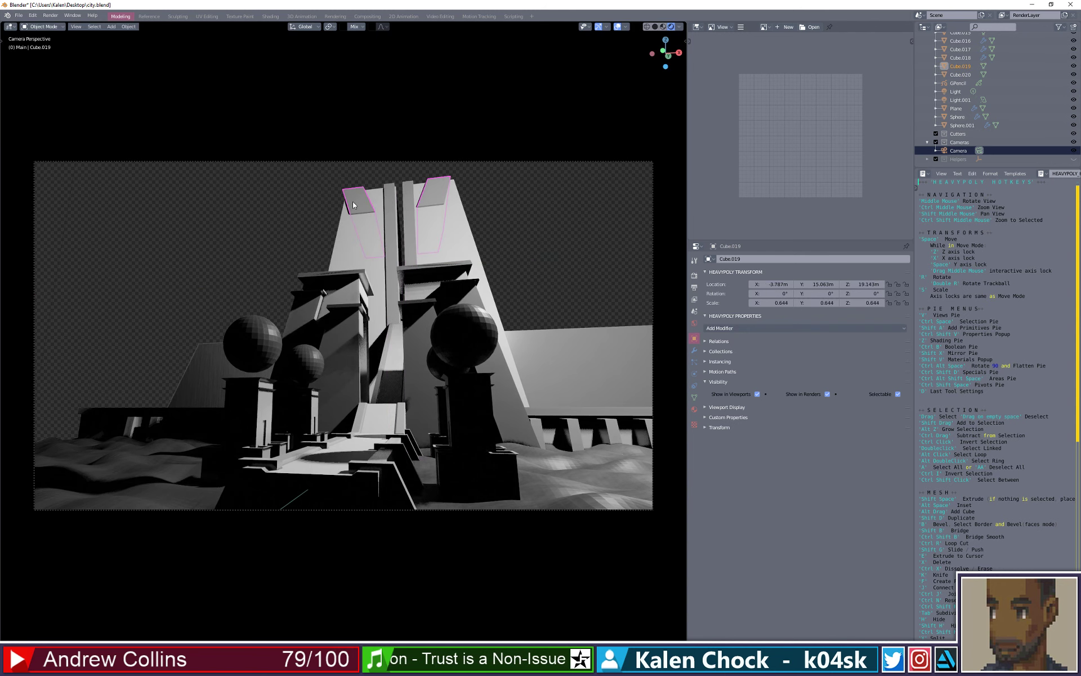
pyautogui.press('space')
pyautogui.press('x')
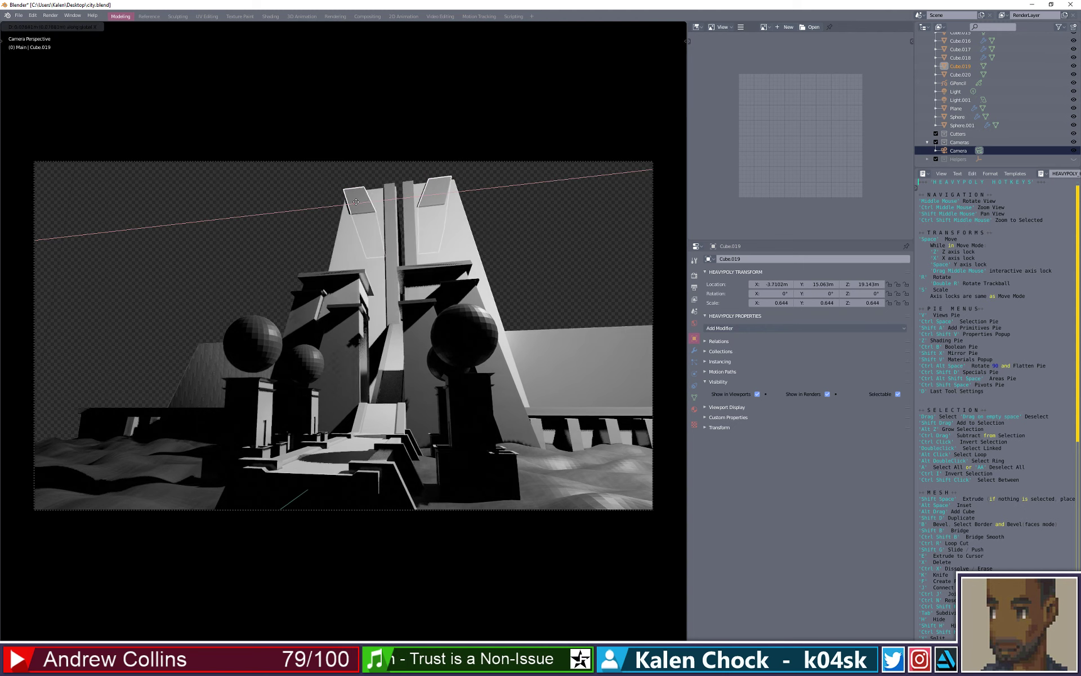
pyautogui.click(357, 204)
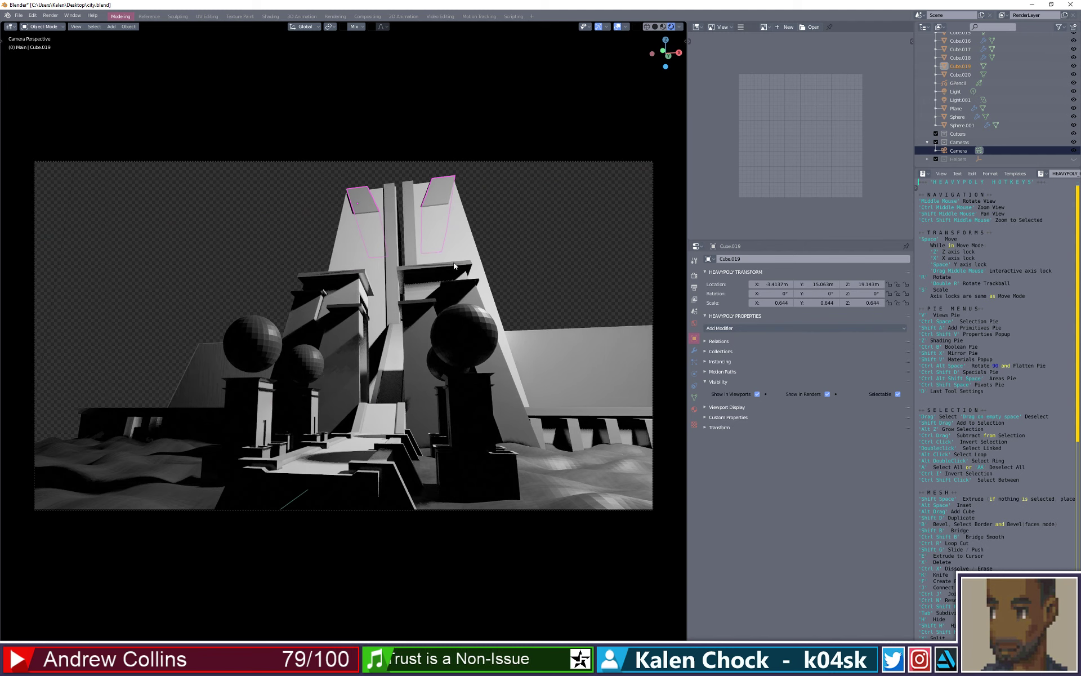
pyautogui.keyDown('shift'); pyautogui.click(407, 223); pyautogui.keyUp('shift')
pyautogui.press('space')
pyautogui.press('x')
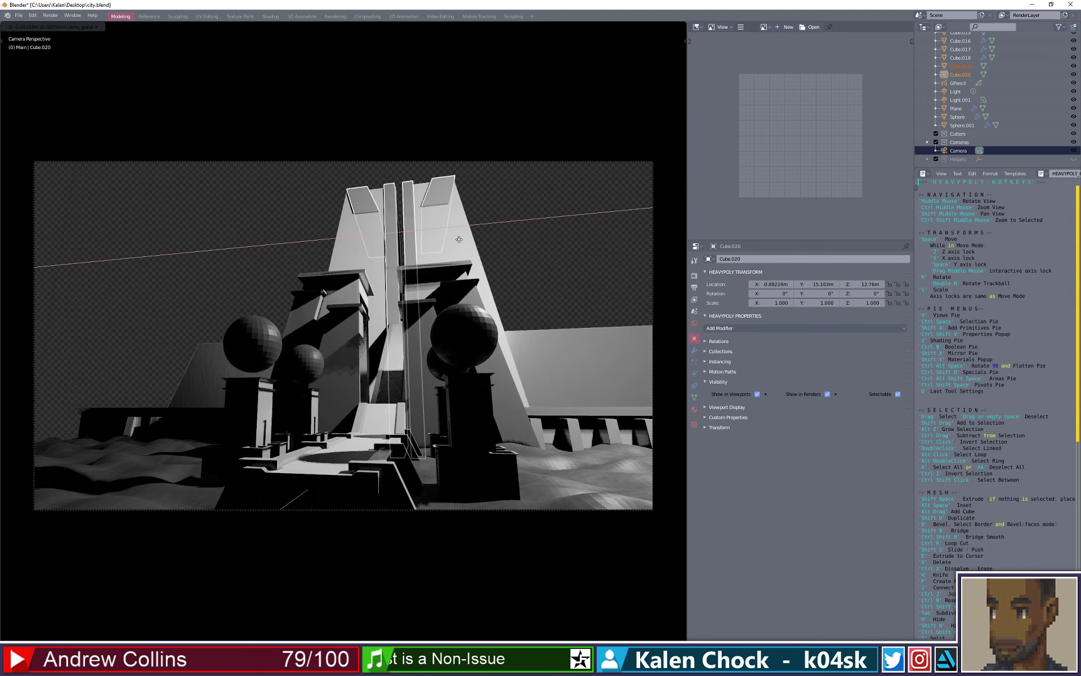
pyautogui.click(458, 241)
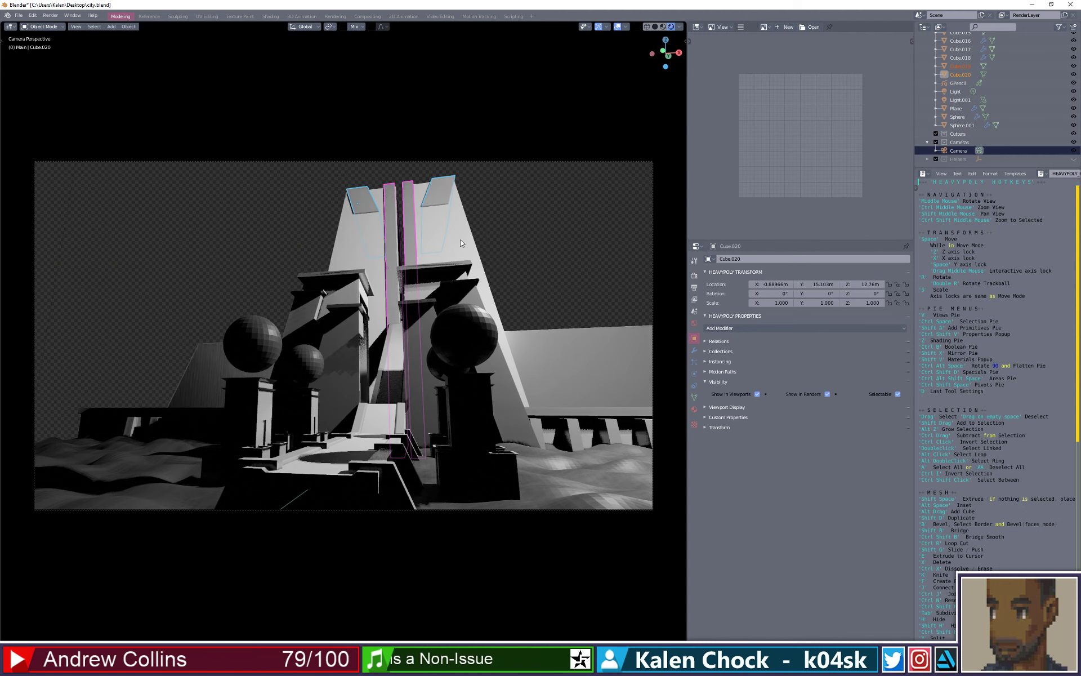
# - Move the tower body with its corner slabs and the central vertical strips together along X, bringing the strips to about -0.82 m
pyautogui.click(461, 244)
pyautogui.click(393, 209)
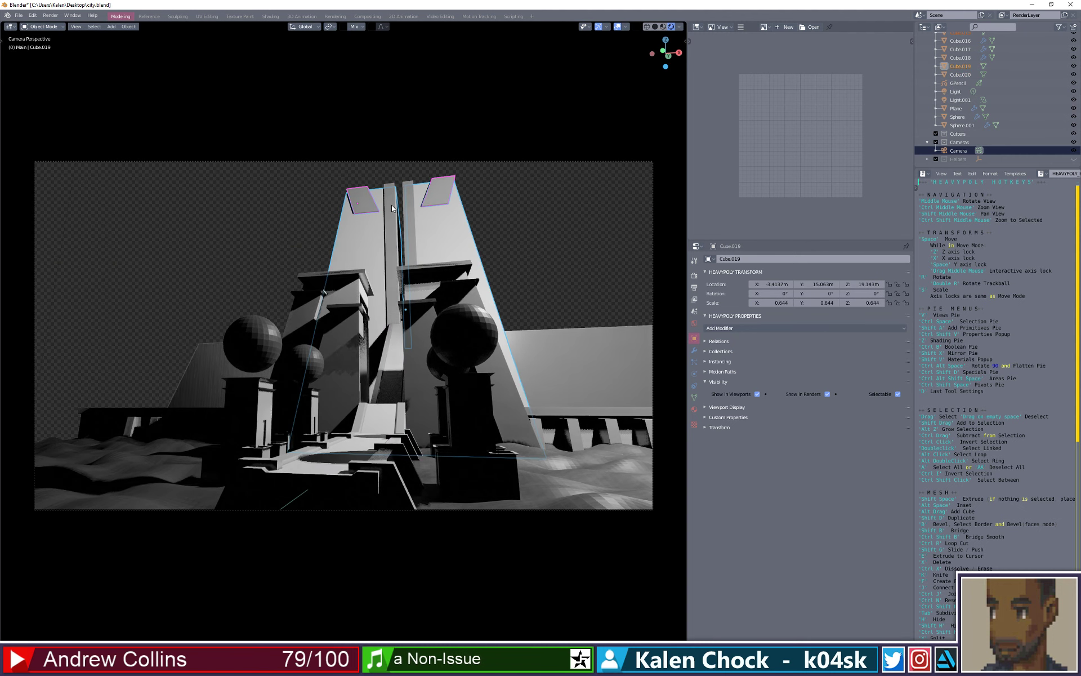
pyautogui.keyDown('shift'); pyautogui.click(393, 209); pyautogui.keyUp('shift')
pyautogui.press('x')
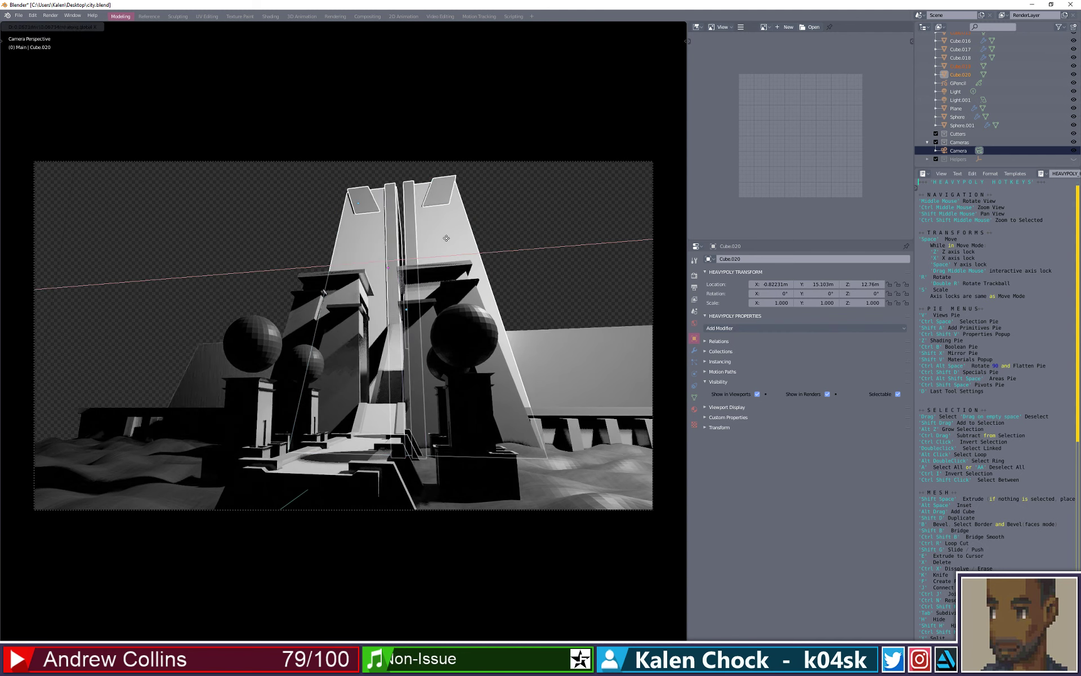
pyautogui.click(443, 239)
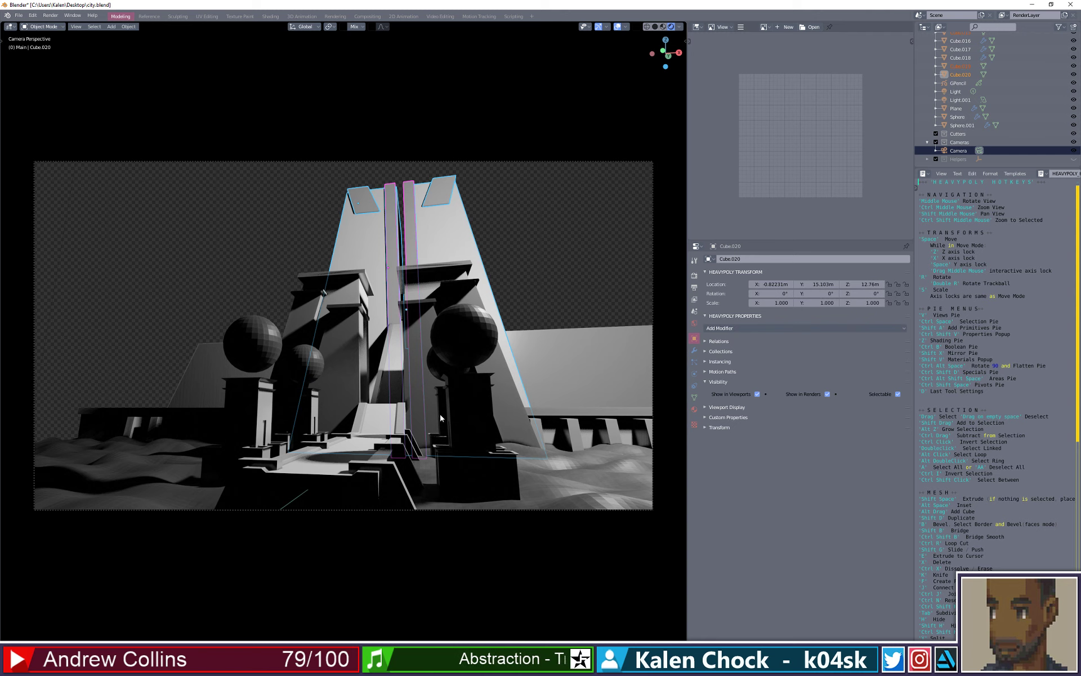
# - Edit both tower meshes' vertices in wireframe and move the tower body's right base corners outward along X
pyautogui.hotkey('ctrl', 'space')
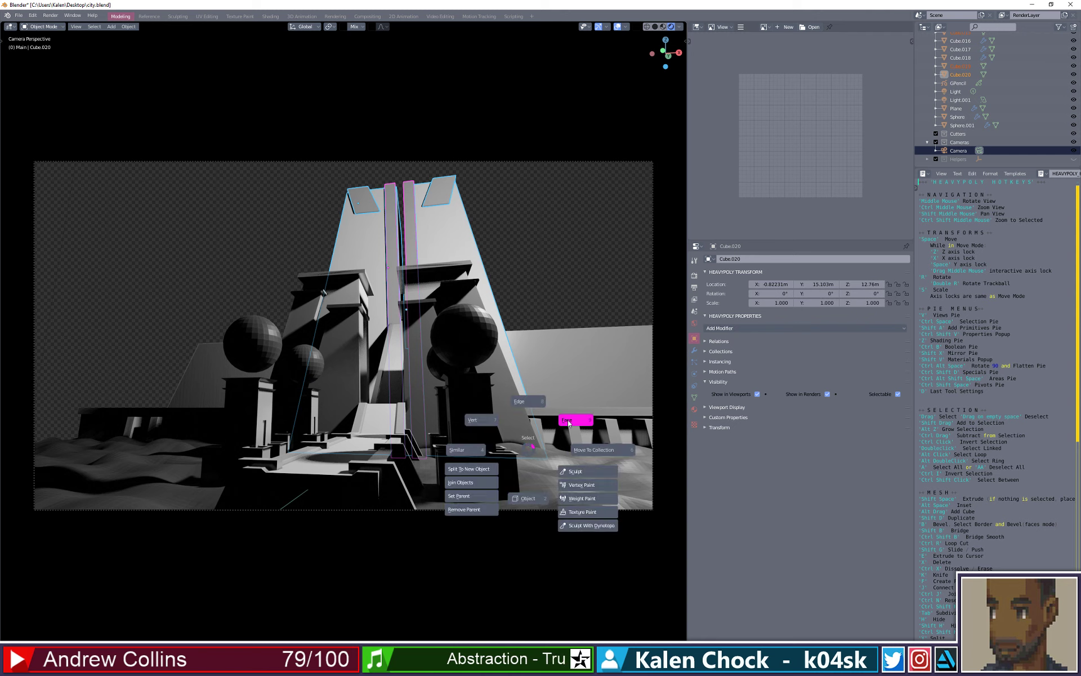
pyautogui.click(479, 420)
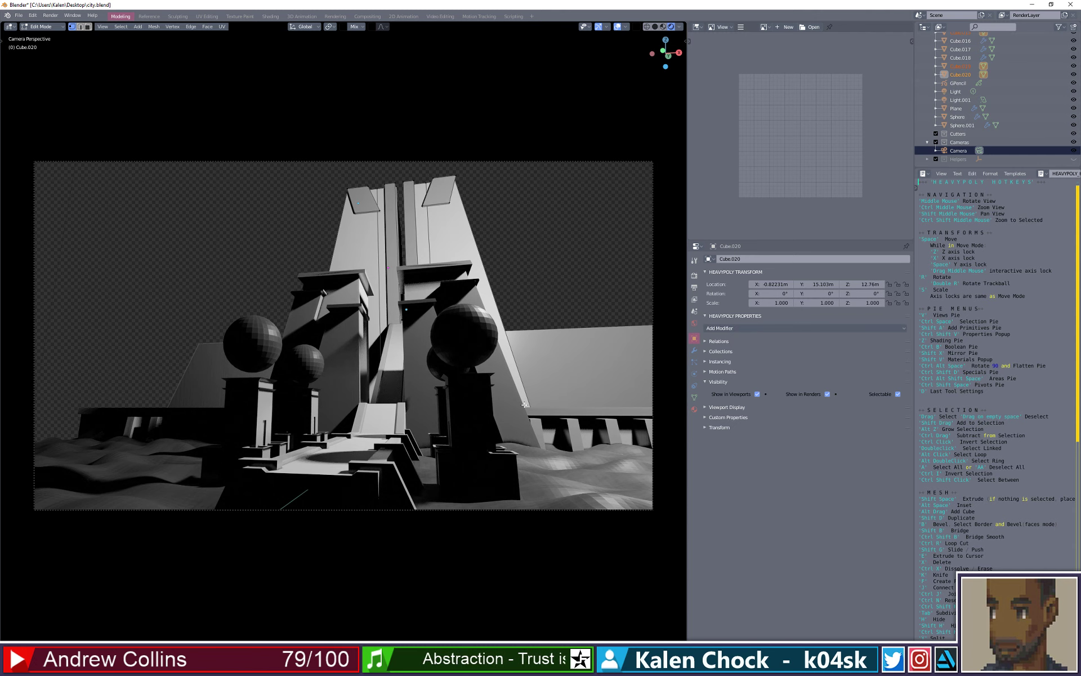
pyautogui.press('z')
pyautogui.click(453, 407)
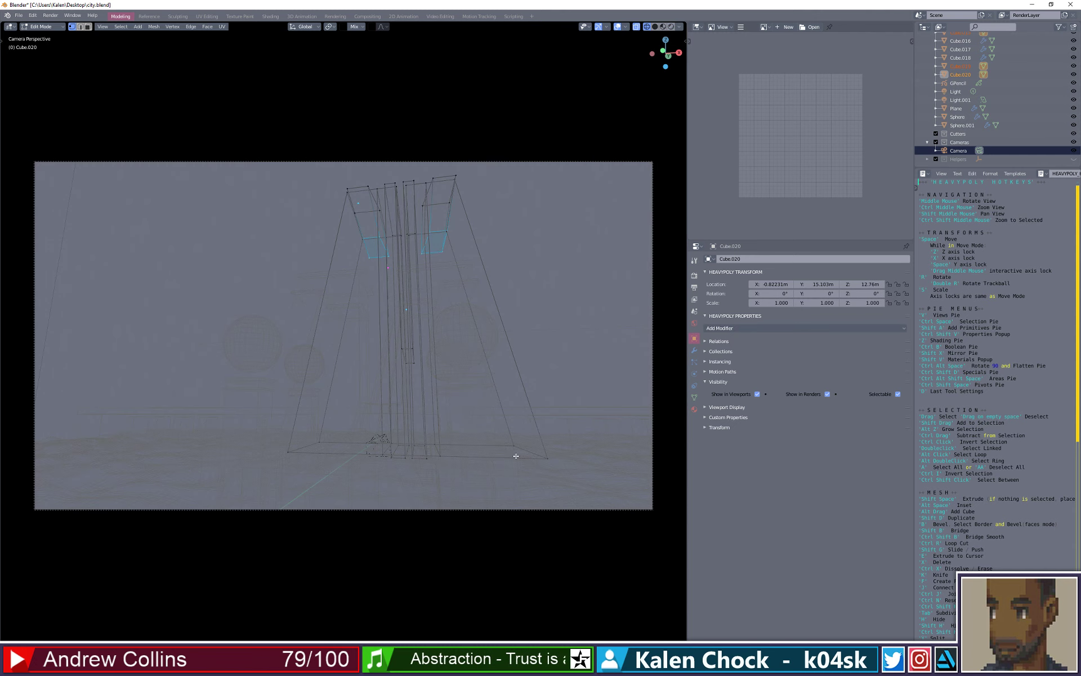
pyautogui.moveTo(559, 471); pyautogui.dragTo(503, 434)
pyautogui.press('space')
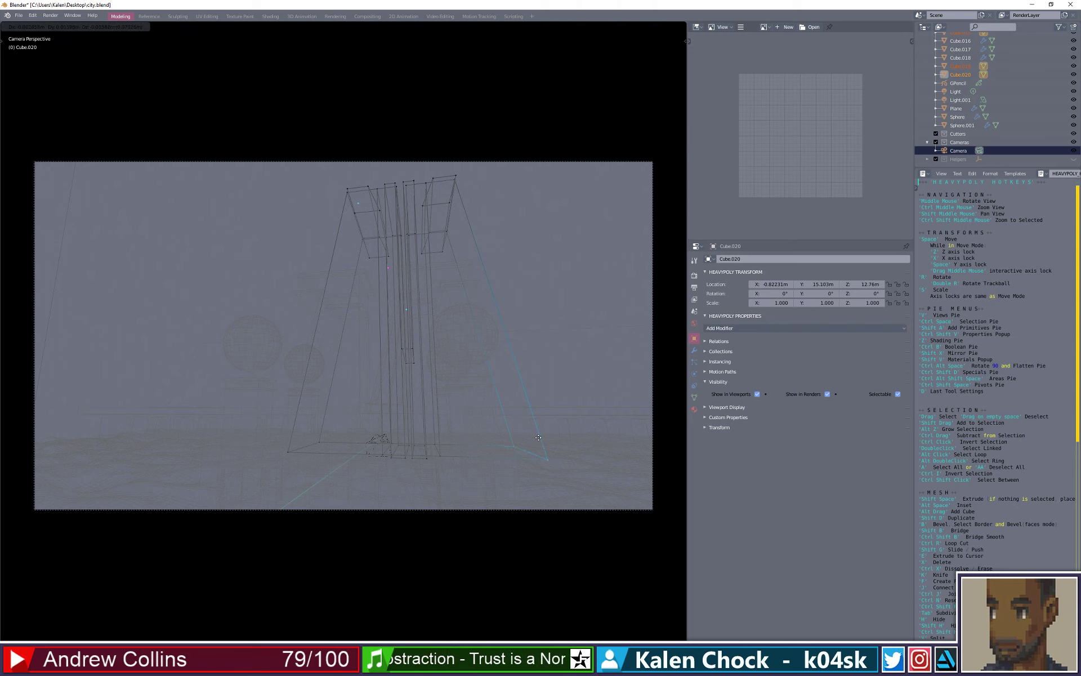
pyautogui.press('x')
pyautogui.rightClick(558, 439)
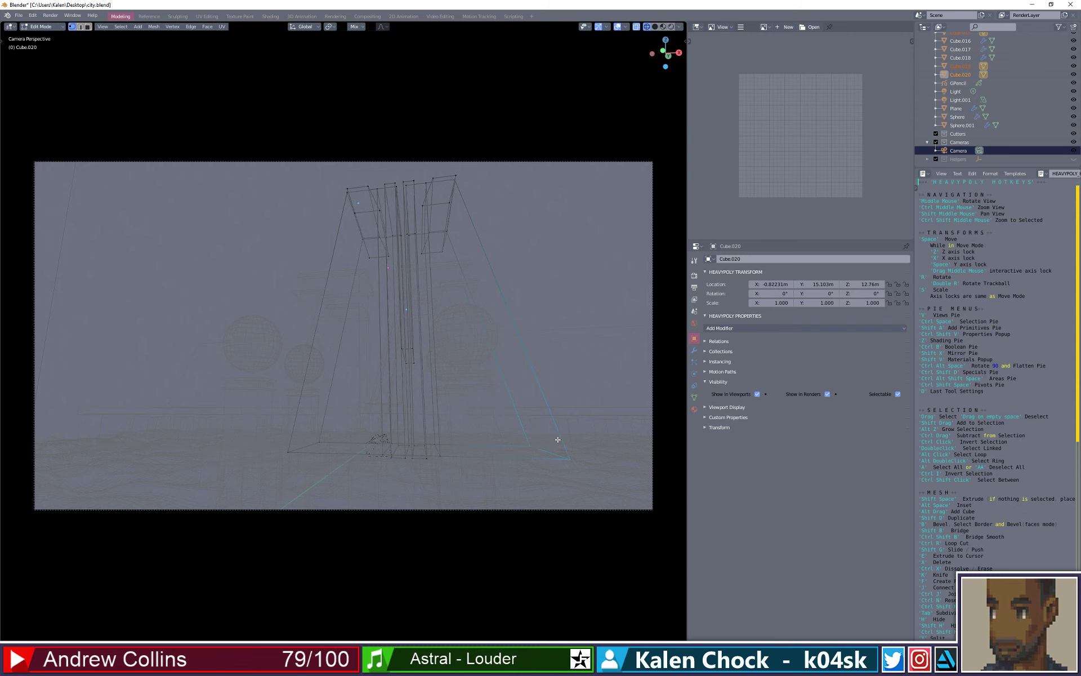
# - Add the tower body's left base corners to the selection and scale both sides outward along X to widen the foot
pyautogui.moveTo(336, 468); pyautogui.dragTo(258, 432)
pyautogui.press('space')
pyautogui.press('x')
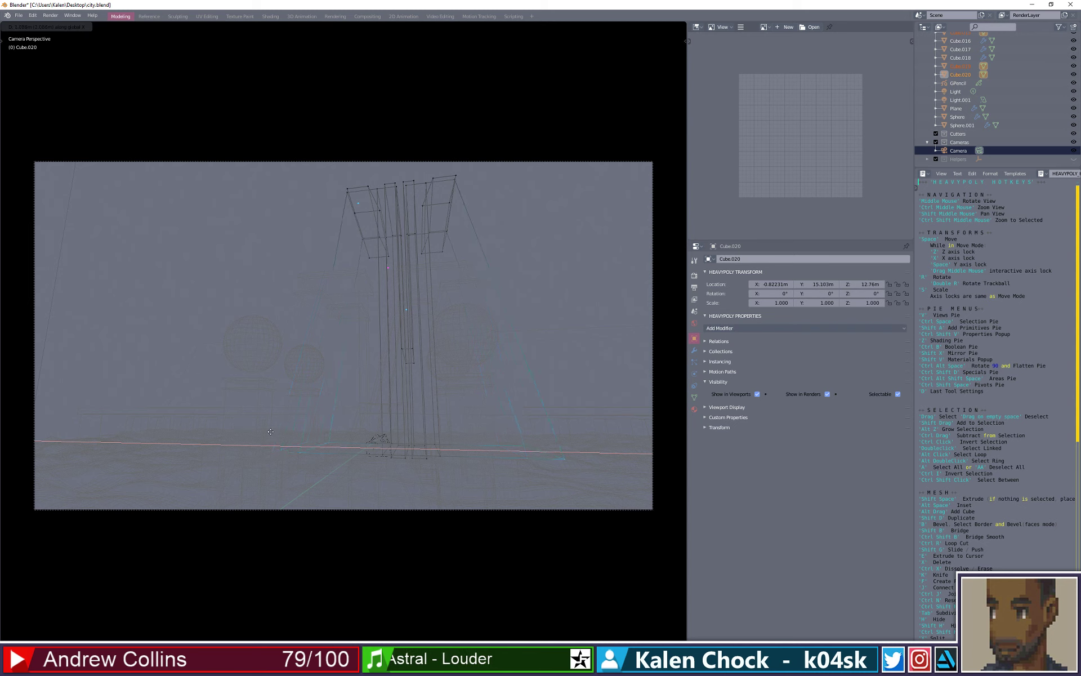
pyautogui.rightClick(271, 432)
pyautogui.press('space')
pyautogui.press('x')
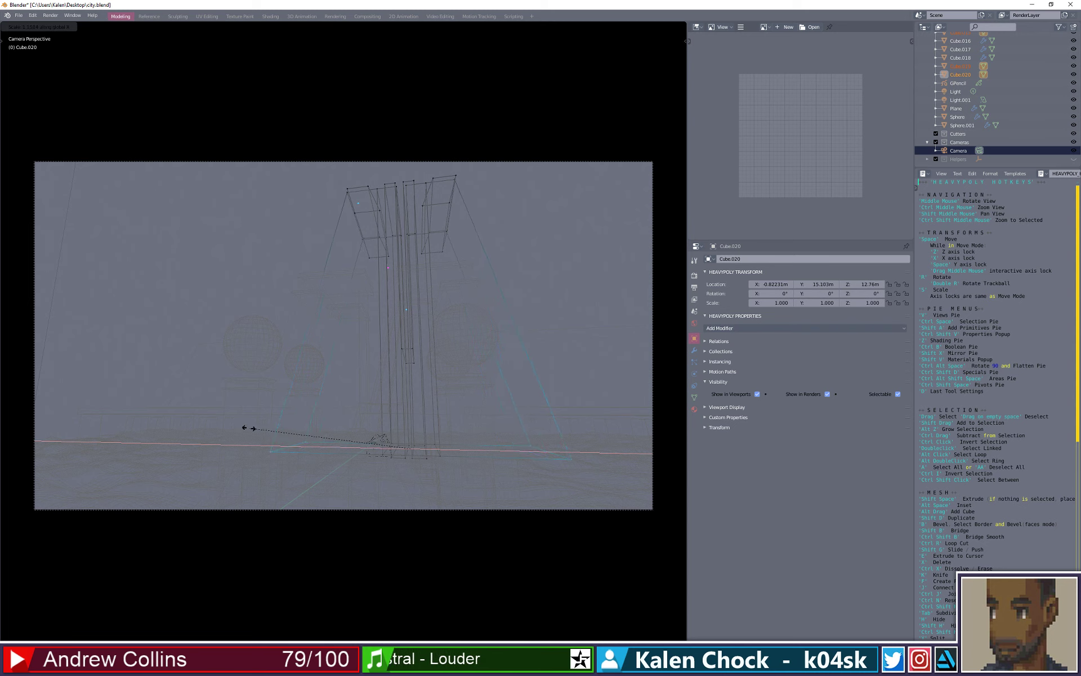
pyautogui.click(248, 428)
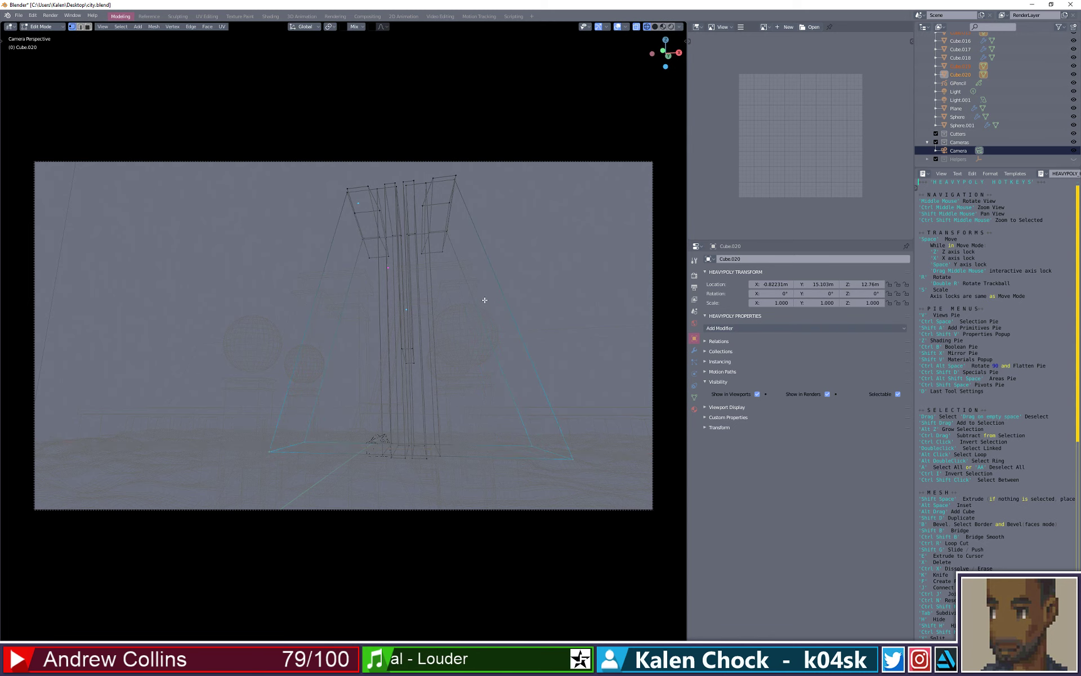
# - Return to Object Mode and check the tower in Material shading before restoring Rendered shading
pyautogui.hotkey('ctrl', 'space')
pyautogui.click(483, 352)
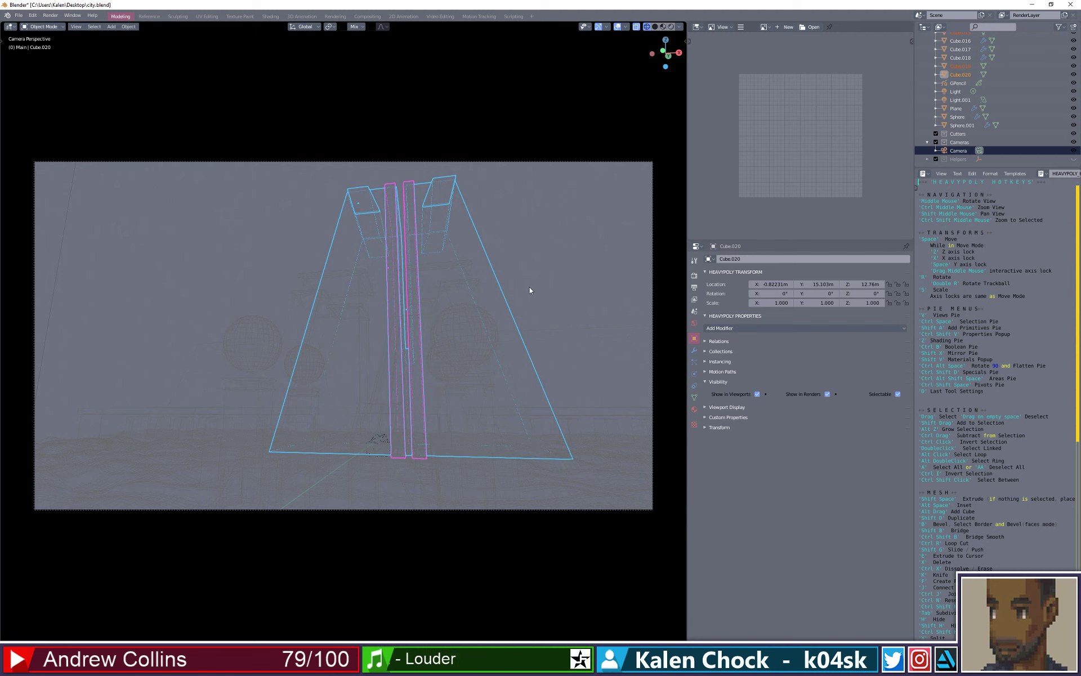
pyautogui.press('z')
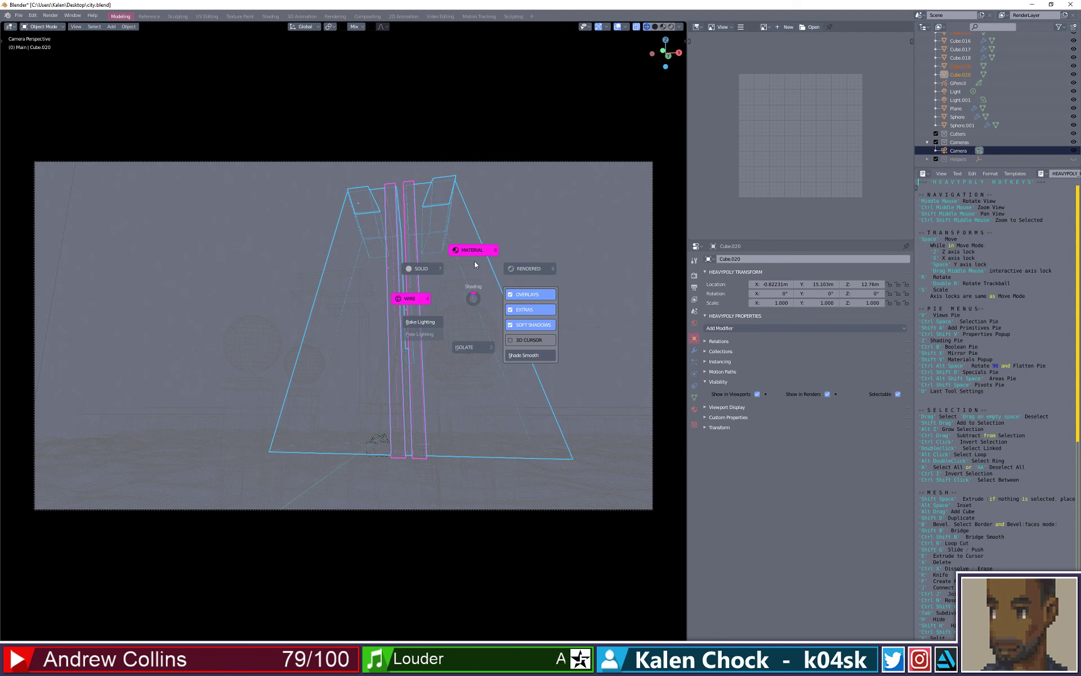
pyautogui.click(472, 251)
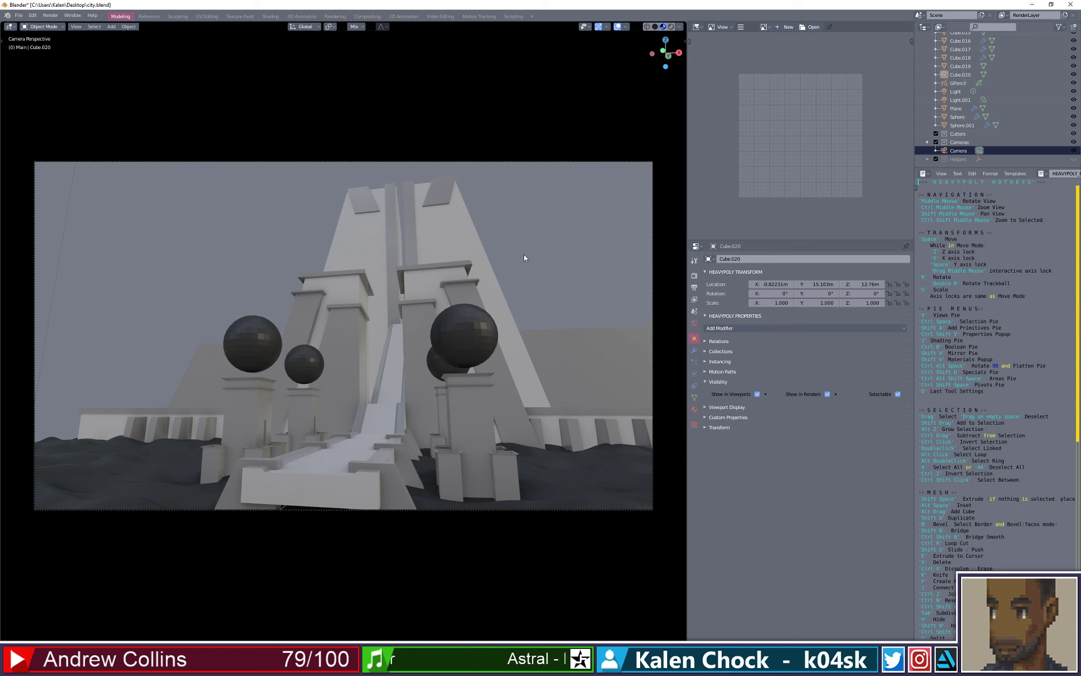
pyautogui.press('z')
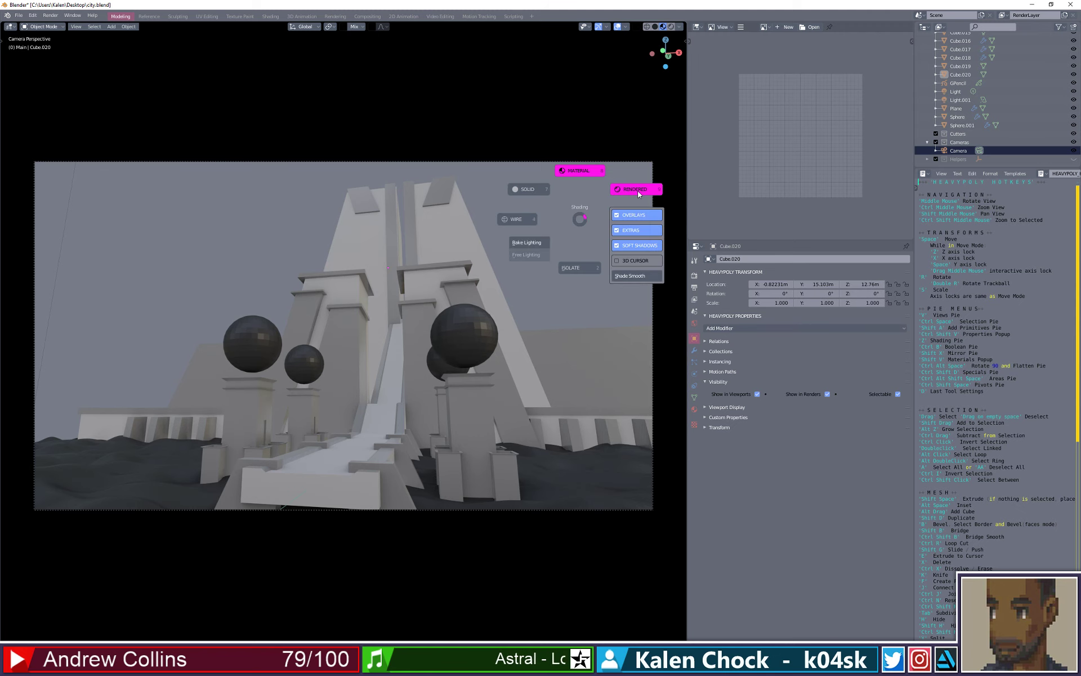
pyautogui.click(584, 216)
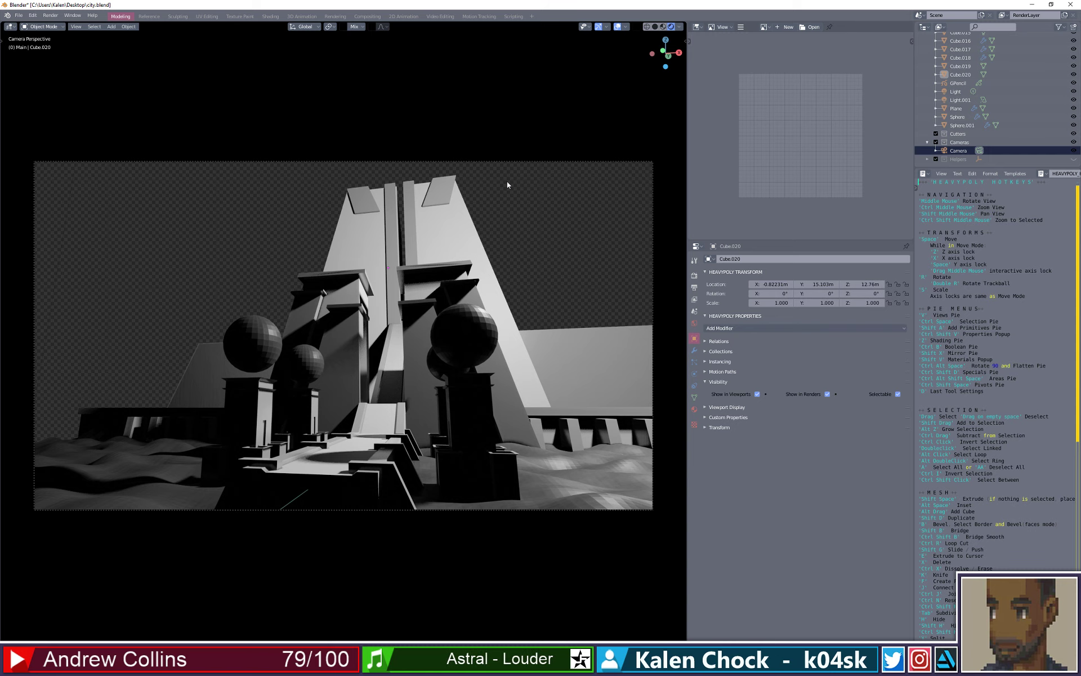
# - Render the camera view as a still image, save it to the Desktop as city_render, and close the render window
pyautogui.click(54, 16)
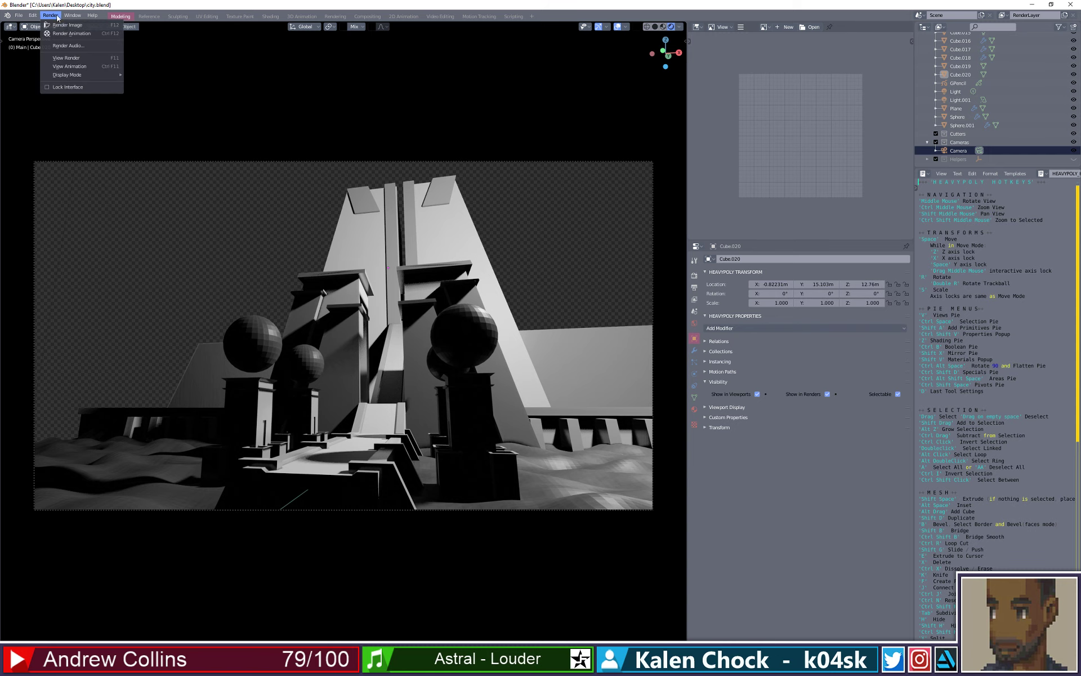
pyautogui.click(63, 25)
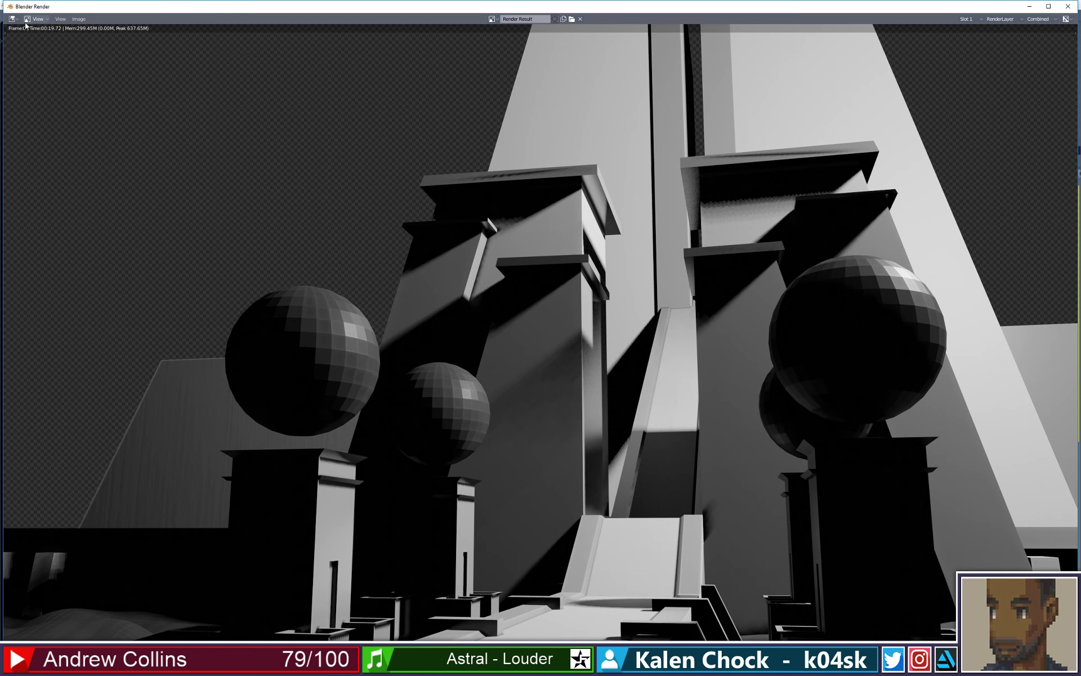
pyautogui.click(55, 19)
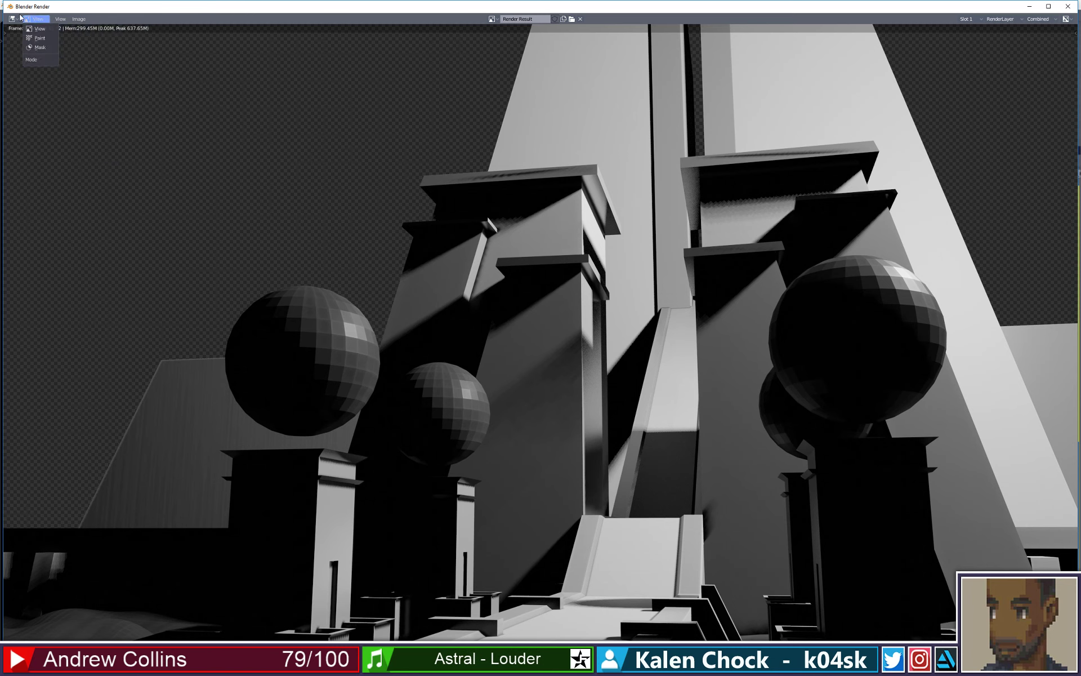
pyautogui.moveTo(13, 18)
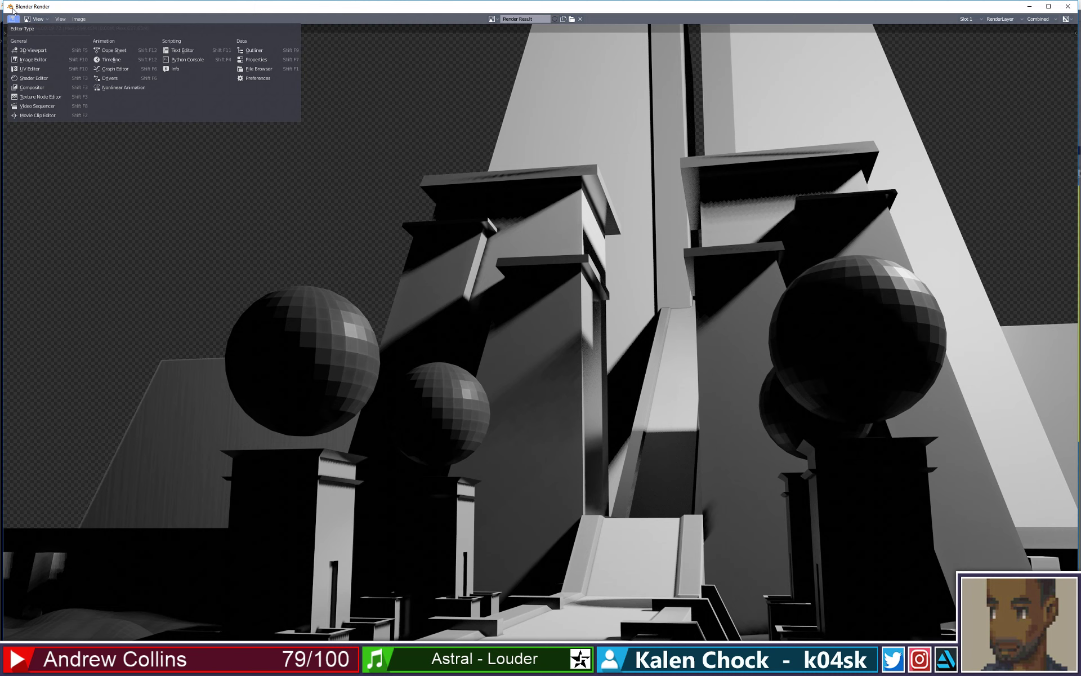
pyautogui.click(63, 20)
pyautogui.moveTo(42, 23)
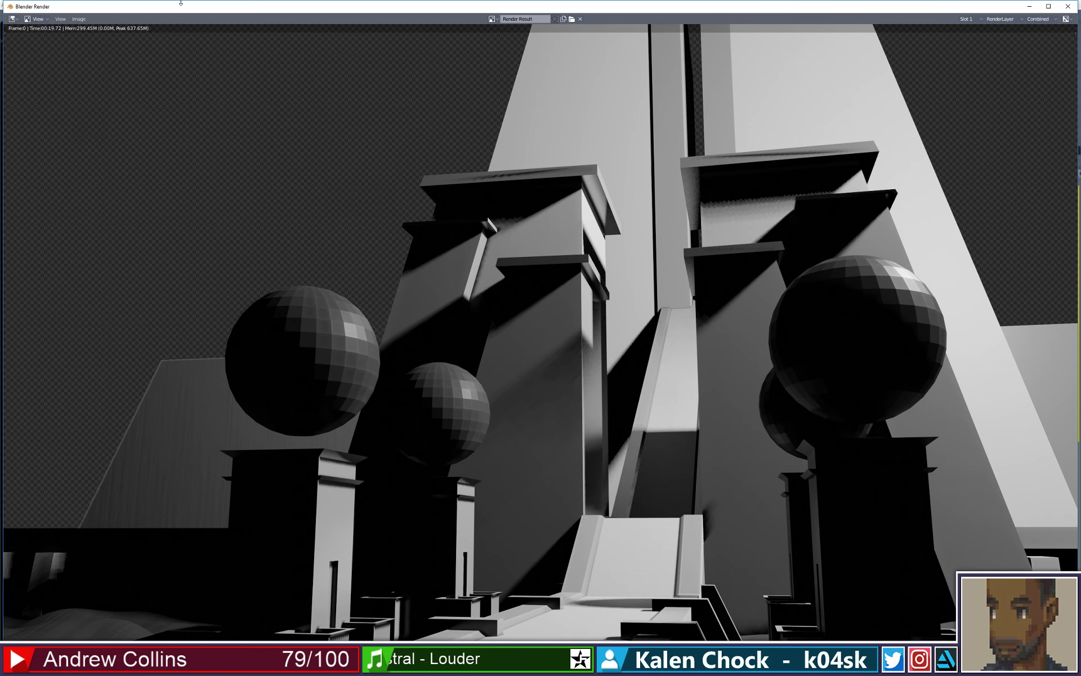
pyautogui.click(80, 19)
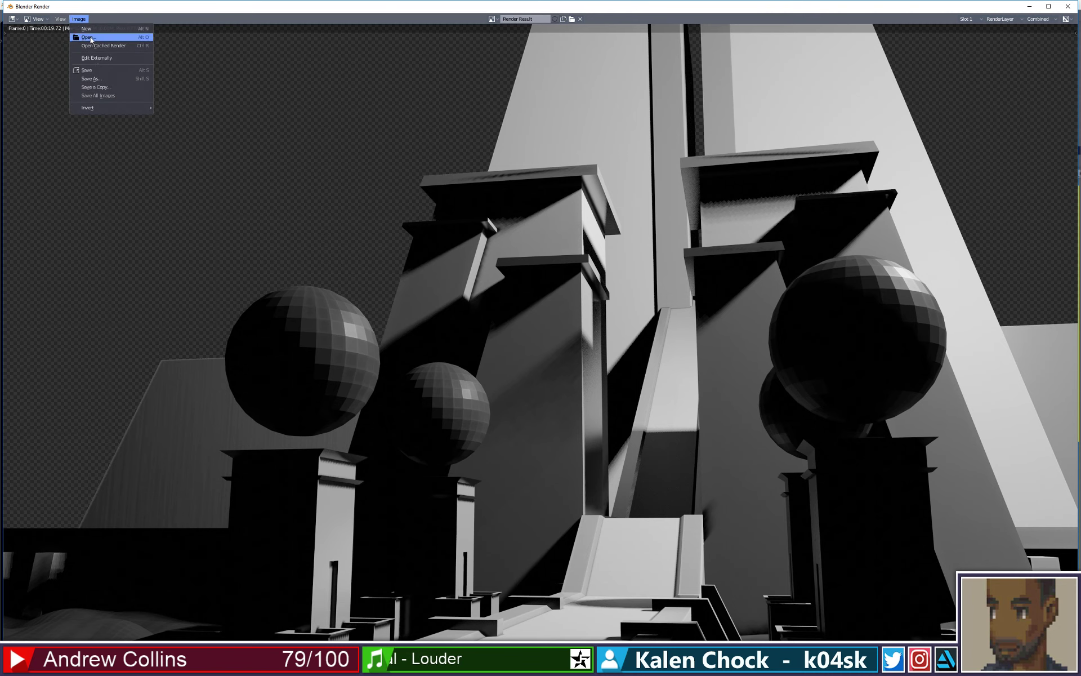
pyautogui.click(92, 70)
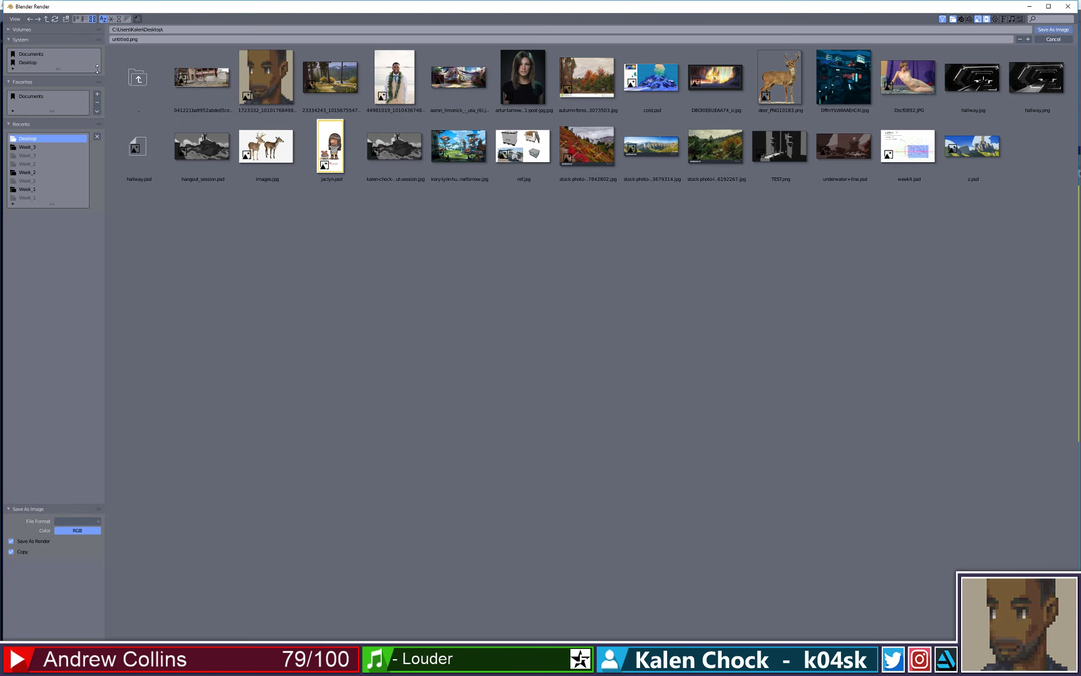
pyautogui.click(330, 39)
pyautogui.write('ct')
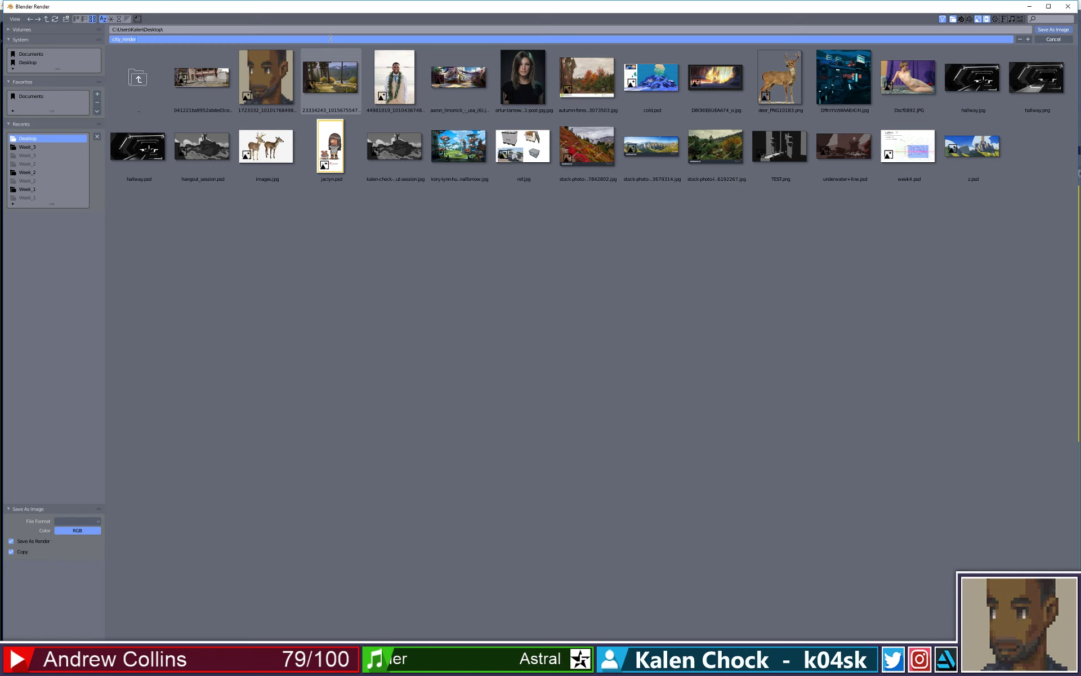
pyautogui.write('ty_render')
pyautogui.press('Return')
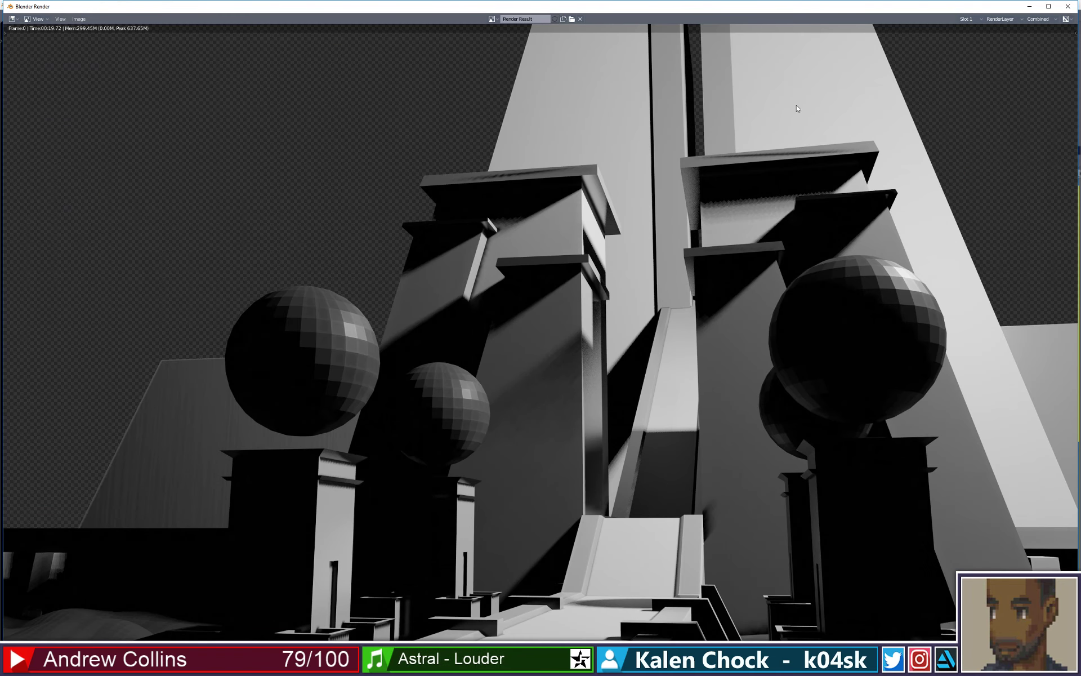
pyautogui.click(1067, 6)
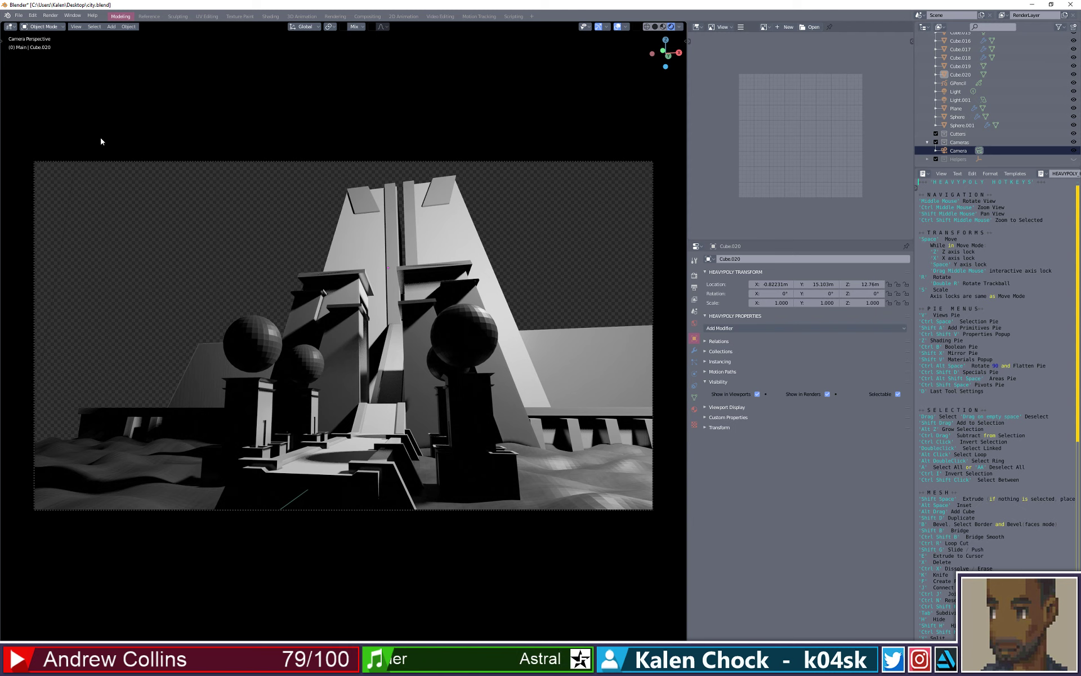
# - Open the recently used file chock_interior.blend
pyautogui.click(32, 15)
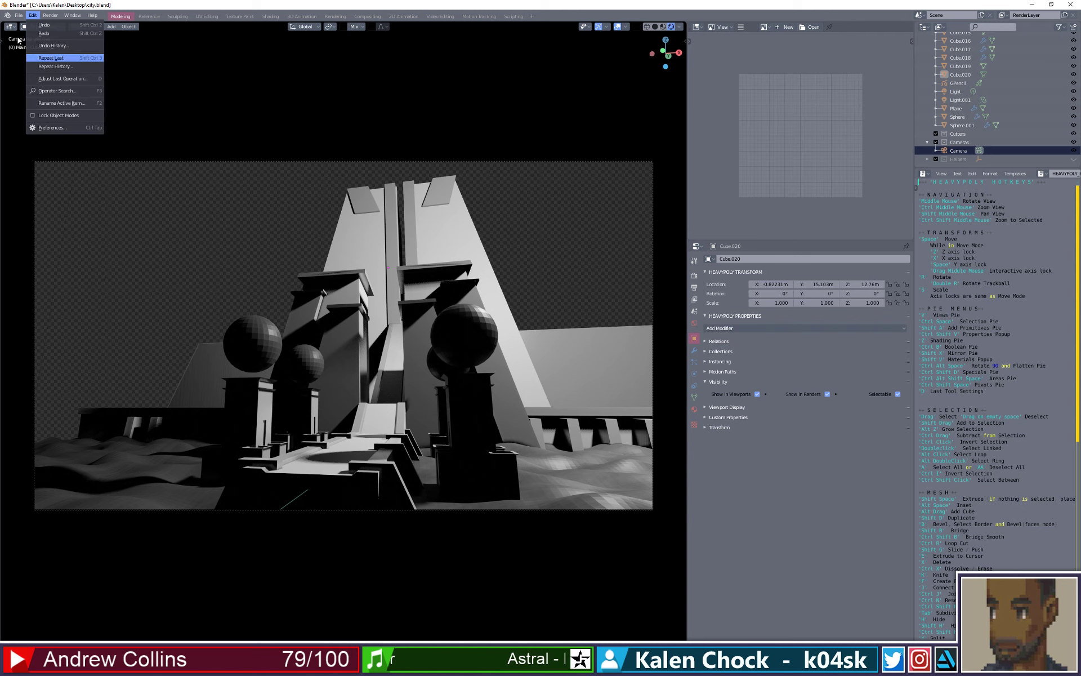
pyautogui.moveTo(19, 15)
pyautogui.moveTo(32, 59)
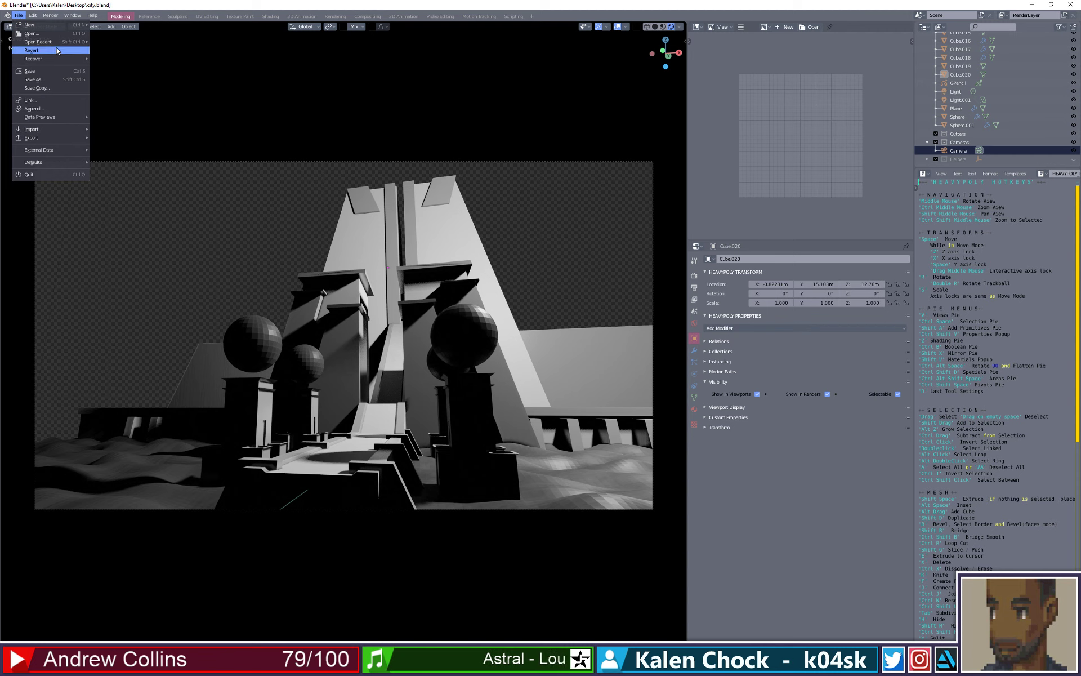
pyautogui.moveTo(58, 45)
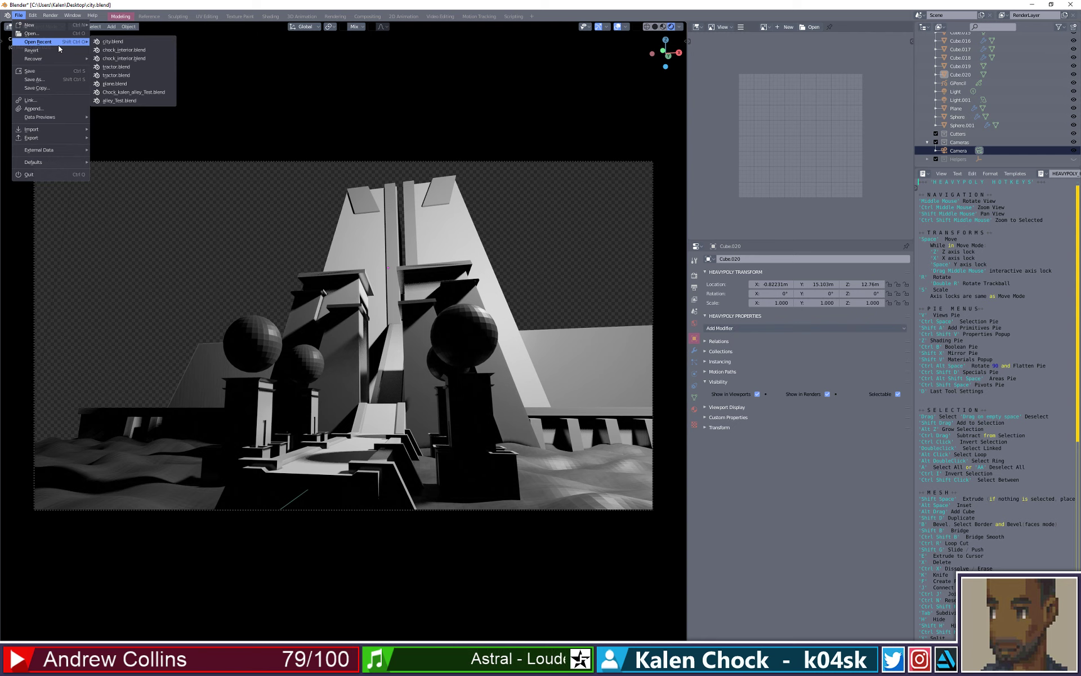
pyautogui.click(154, 56)
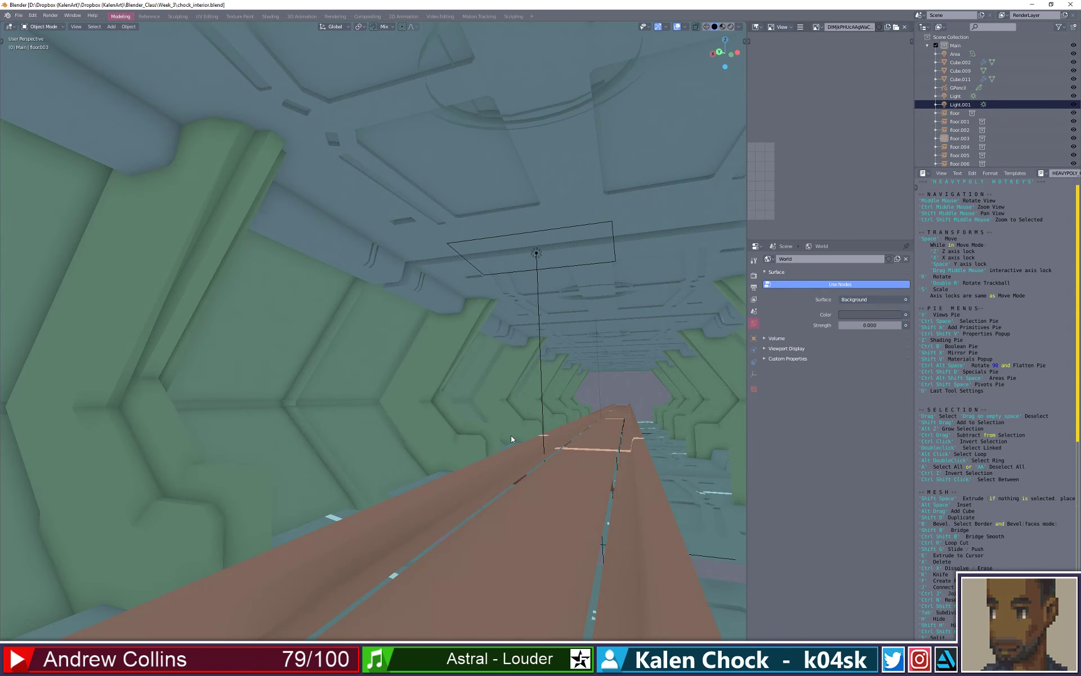
# - Set the viewport to Rendered shading and examine the lit hallway interior from several angles
pyautogui.moveTo(511, 435)
pyautogui.mouseDown(button='middle')
pyautogui.moveTo(518, 427)
pyautogui.moveTo(508, 447)
pyautogui.moveTo(313, 448)
pyautogui.moveTo(323, 408)
pyautogui.moveTo(330, 461)
pyautogui.moveTo(398, 443)
pyautogui.moveTo(556, 445)
pyautogui.moveTo(508, 447)
pyautogui.moveTo(528, 418)
pyautogui.moveTo(520, 433)
pyautogui.moveTo(501, 377)
pyautogui.mouseUp(button='middle')
pyautogui.press('z')
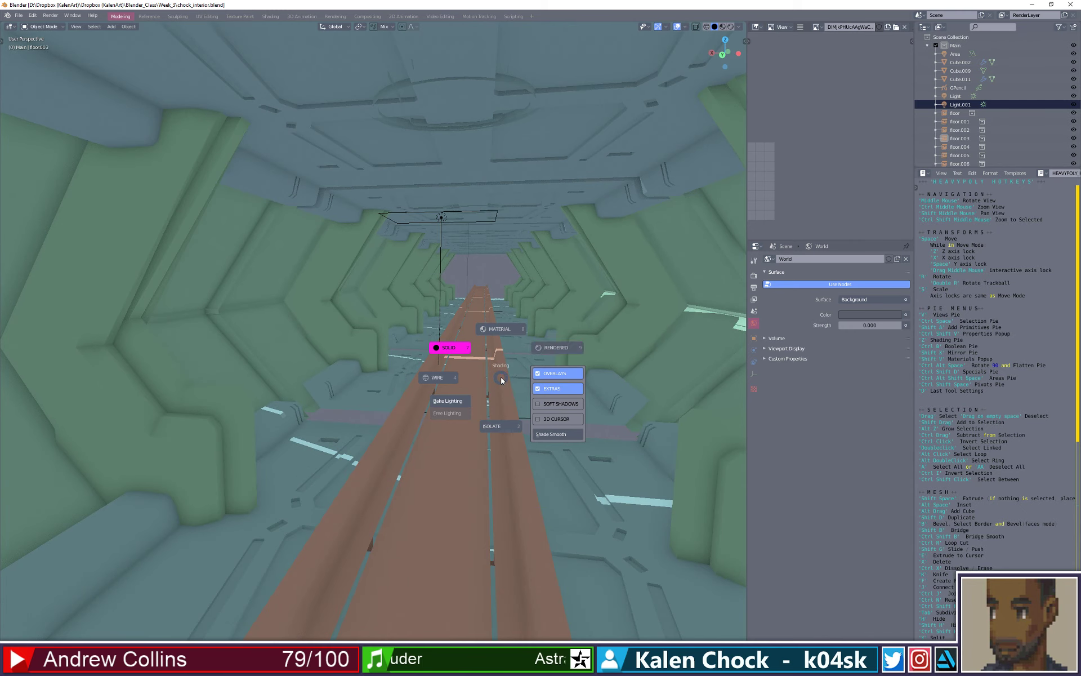
pyautogui.click(539, 348)
pyautogui.moveTo(539, 349)
pyautogui.mouseDown(button='middle')
pyautogui.moveTo(506, 375)
pyautogui.moveTo(521, 360)
pyautogui.mouseUp(button='middle')
pyautogui.keyDown('shift'); pyautogui.moveTo(583, 398); pyautogui.dragTo(545, 392, button='middle'); pyautogui.keyUp('shift')
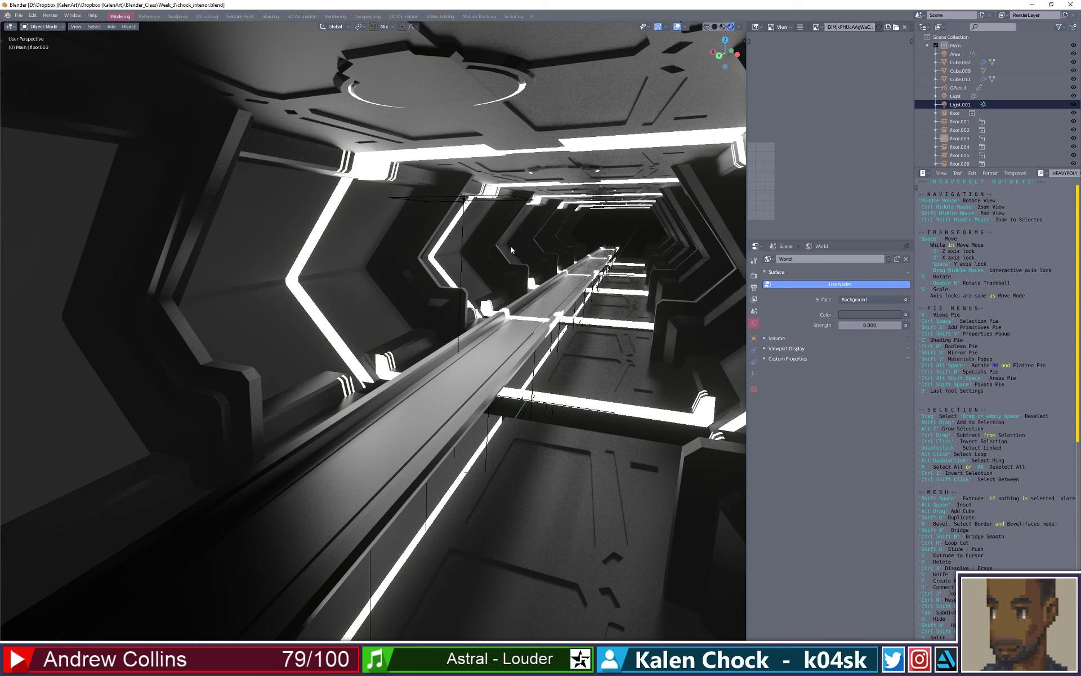
pyautogui.moveTo(570, 367); pyautogui.dragTo(583, 348, button='middle')
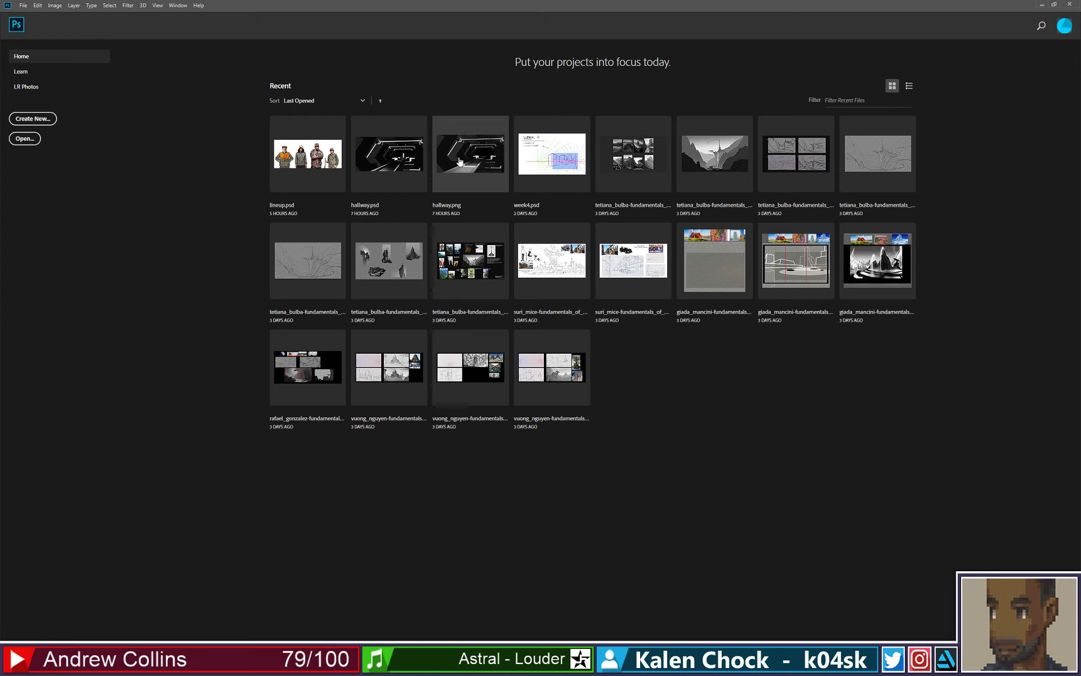
# - Switch to Photoshop and open hallway.png, followed by the painted-over hallway.psd
pyautogui.click(459, 162)
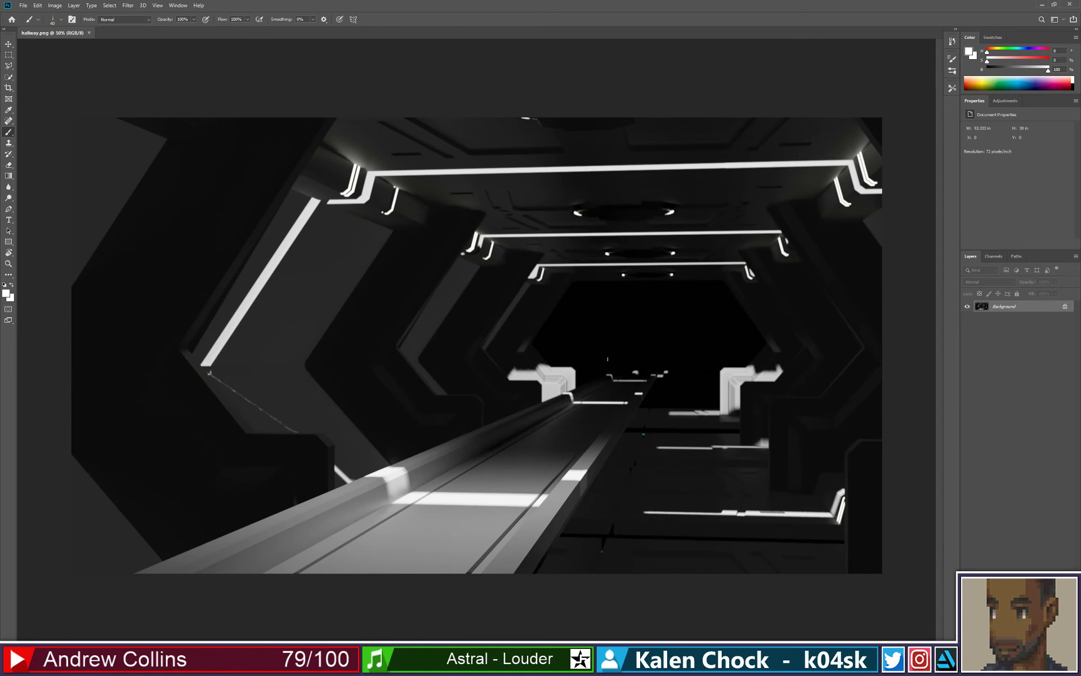
pyautogui.click(23, 5)
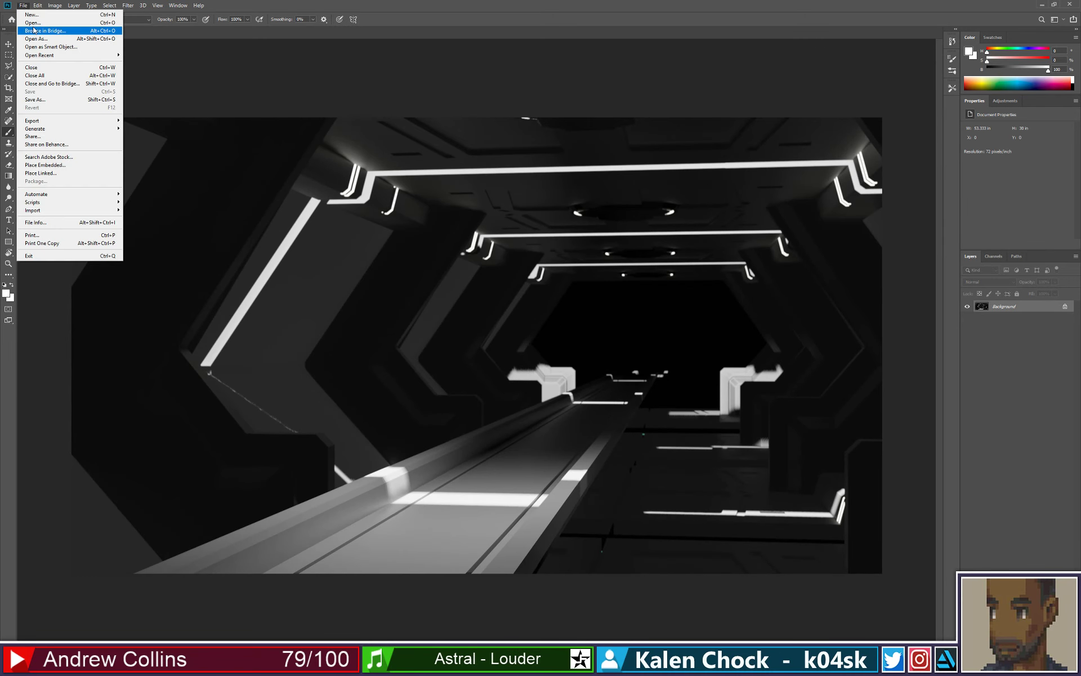
pyautogui.click(32, 22)
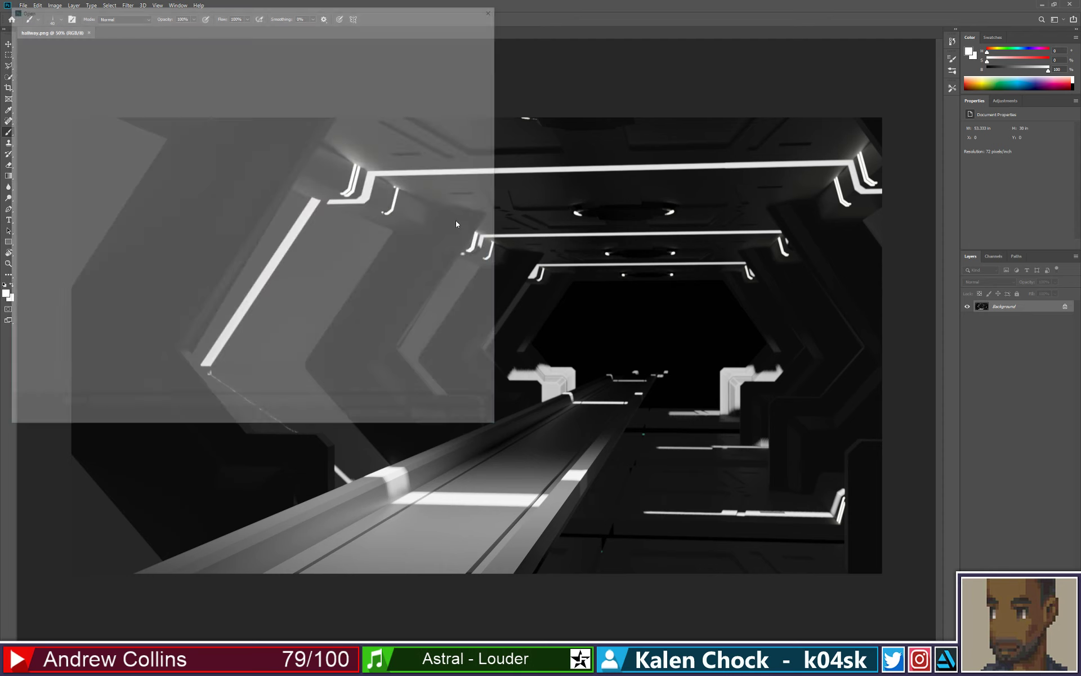
pyautogui.doubleClick(207, 196)
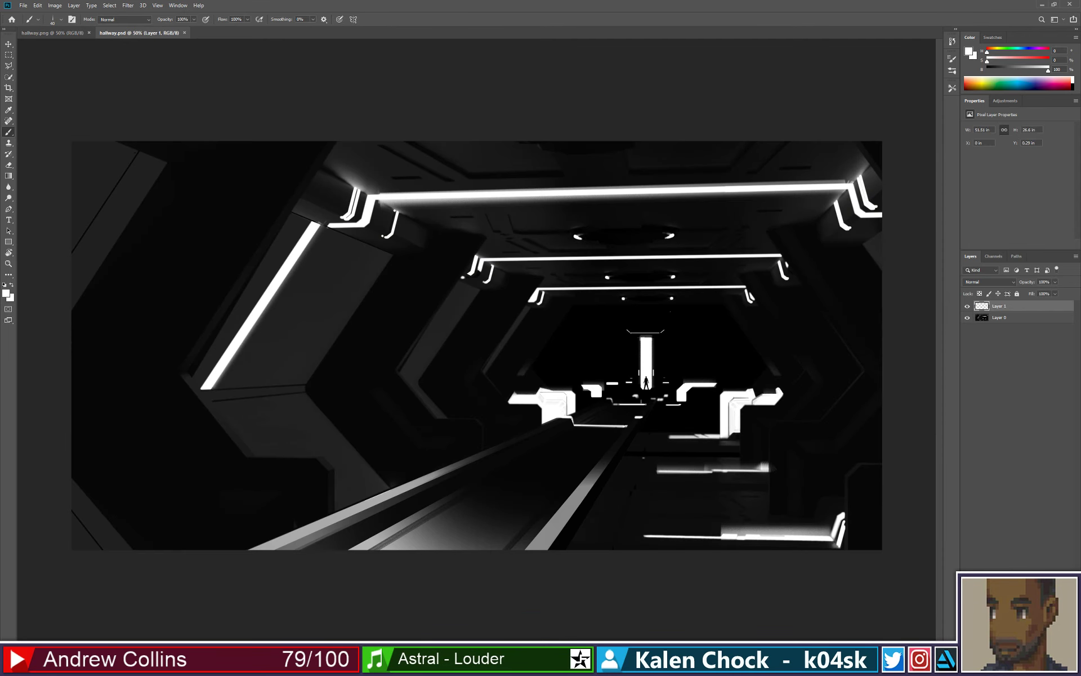
# - Close the hallway.psd and hallway.png documents
pyautogui.press('z')
pyautogui.moveTo(679, 389); pyautogui.dragTo(680, 395)
pyautogui.keyDown('alt'); pyautogui.click(680, 395); pyautogui.keyUp('alt')
pyautogui.keyDown('alt'); pyautogui.click(680, 394); pyautogui.keyUp('alt')
pyautogui.keyDown('alt'); pyautogui.click(681, 394); pyautogui.keyUp('alt')
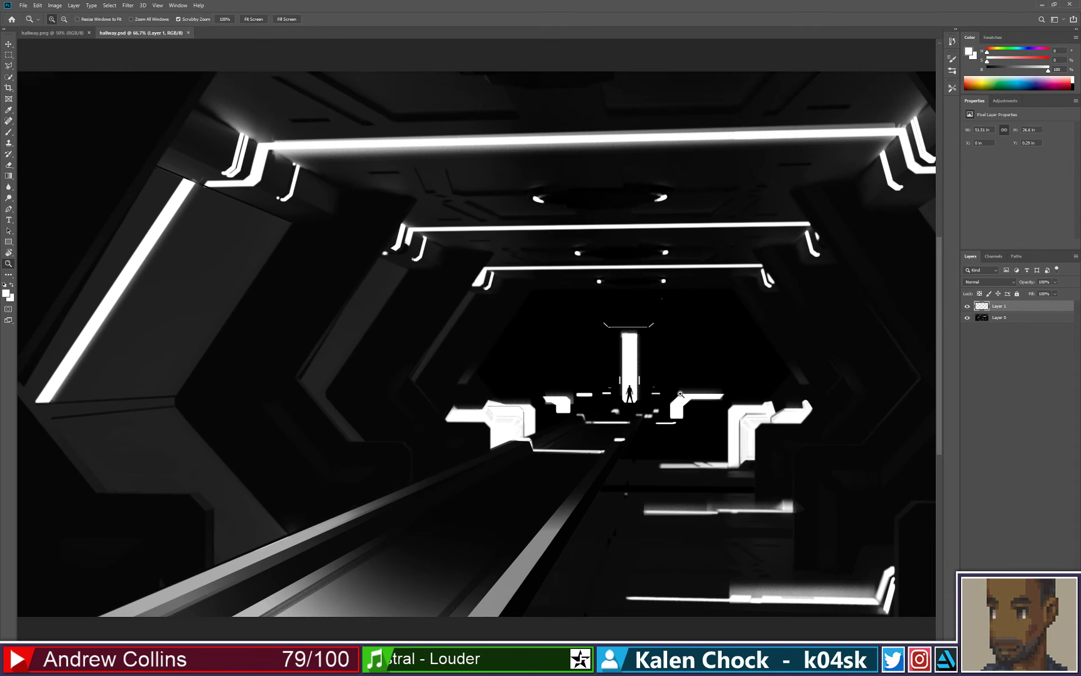
pyautogui.moveTo(570, 403)
pyautogui.keyDown('alt'); pyautogui.mouseDown()
pyautogui.moveTo(530, 394)
pyautogui.moveTo(567, 381)
pyautogui.mouseUp(); pyautogui.keyUp('alt')
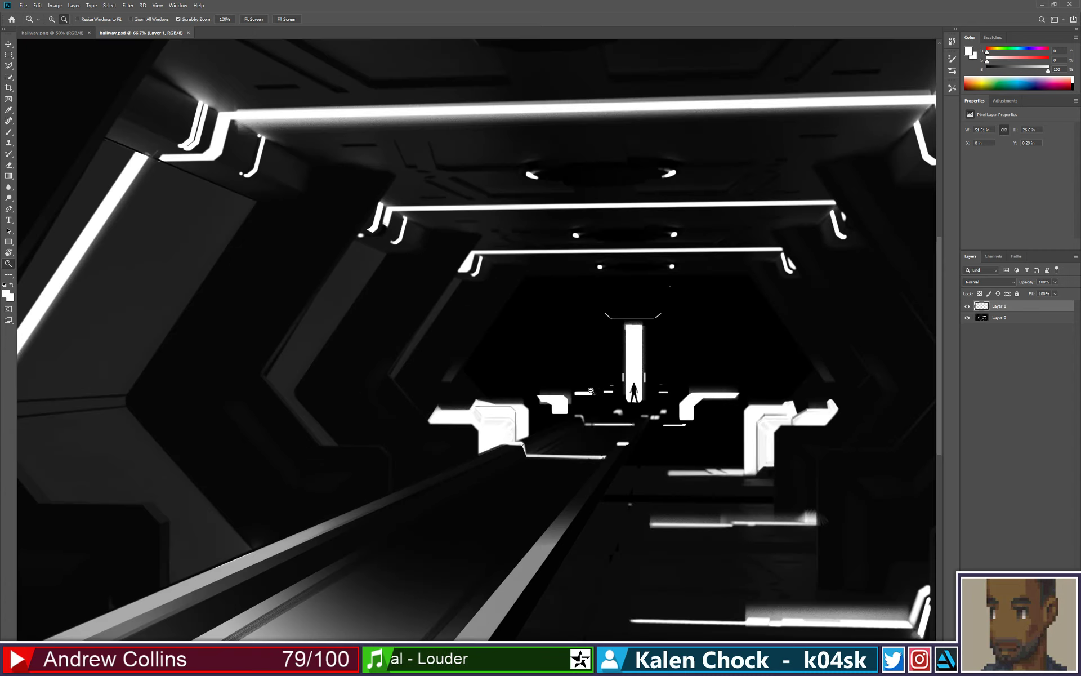
pyautogui.click(188, 33)
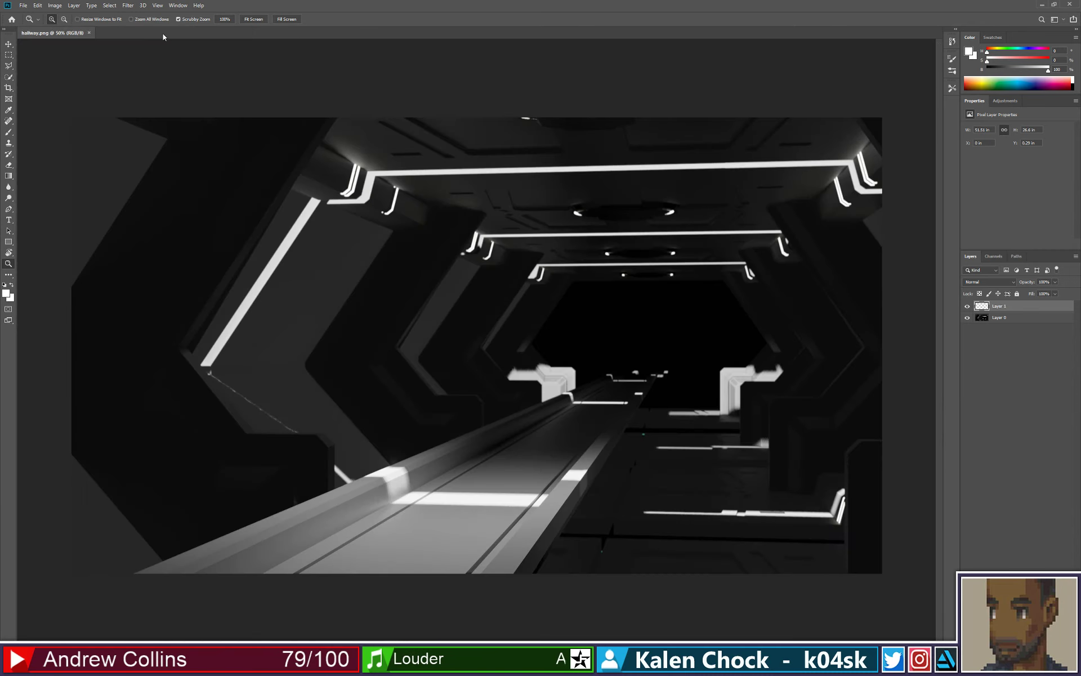
pyautogui.click(88, 33)
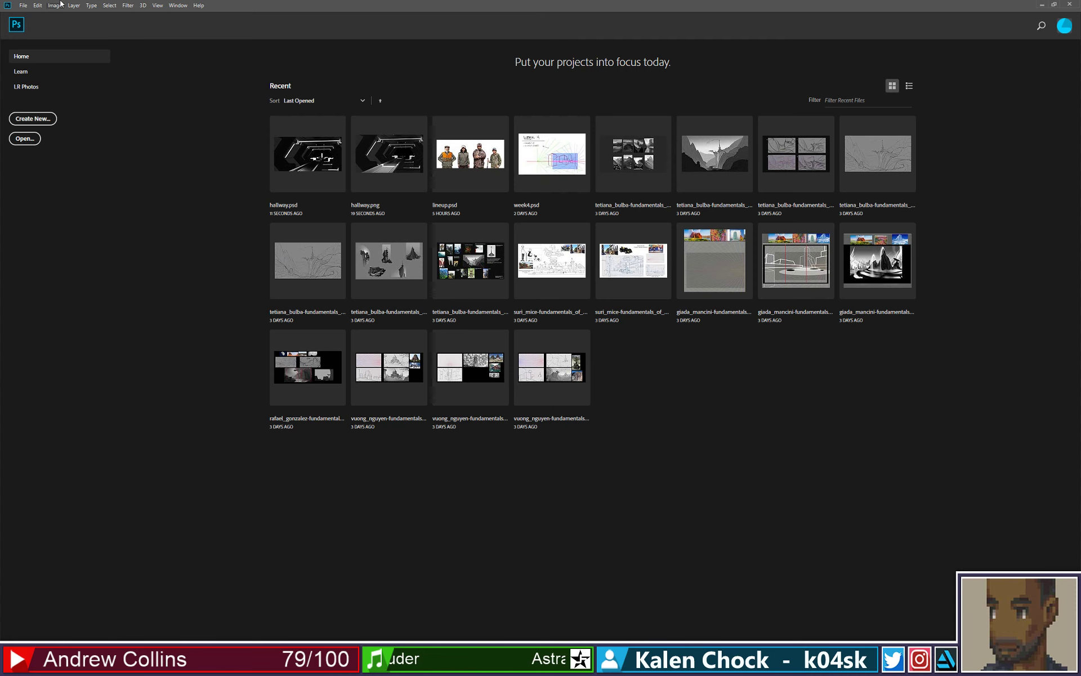
# - Open city_render from the Desktop and convert its locked background into a regular layer
pyautogui.click(23, 6)
pyautogui.click(31, 22)
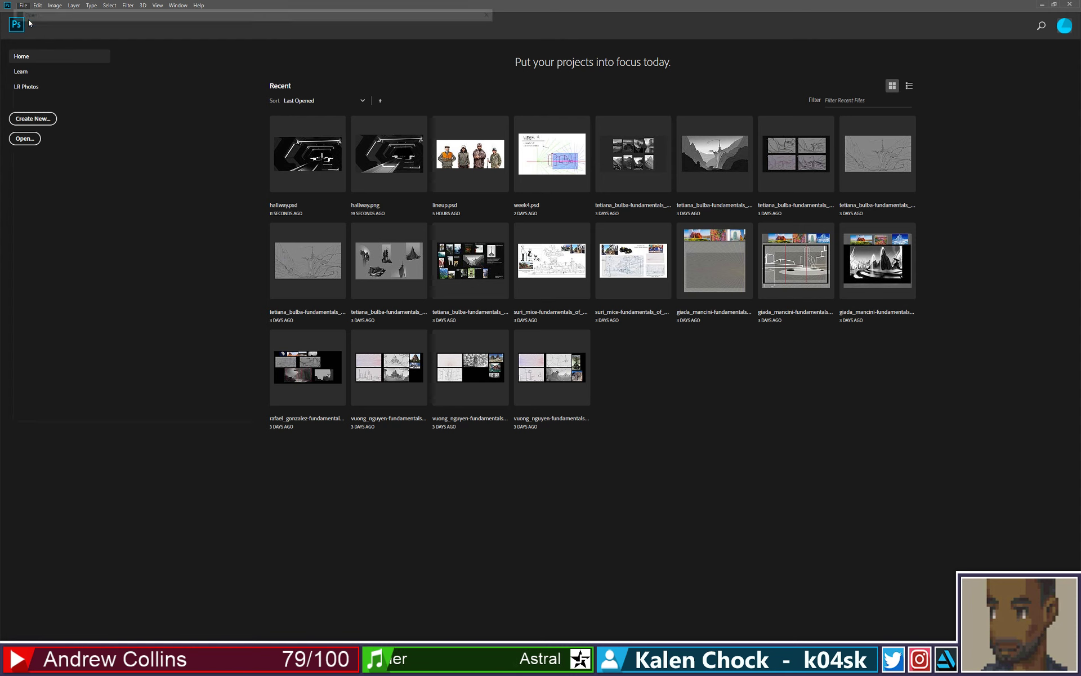
pyautogui.click(99, 138)
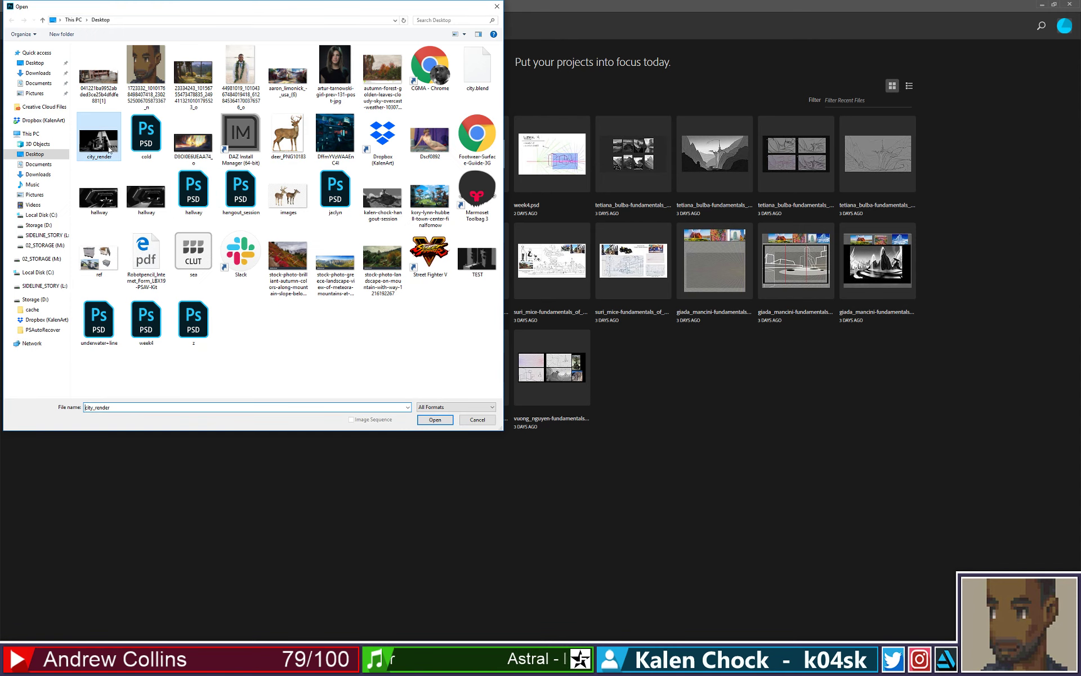
pyautogui.click(435, 420)
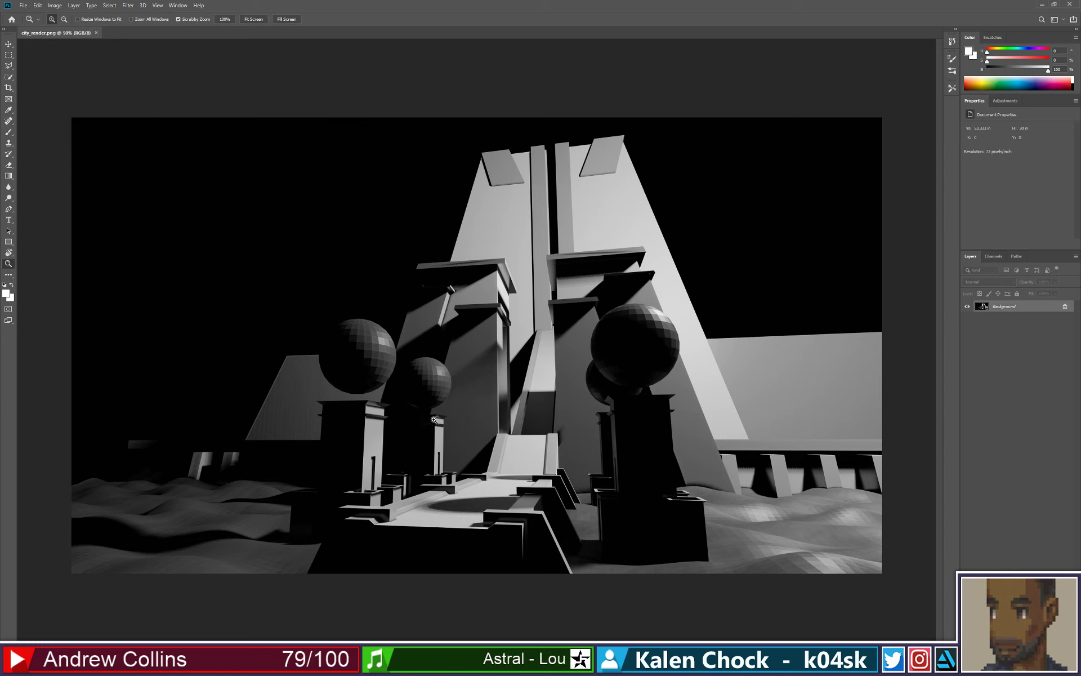
pyautogui.doubleClick(1006, 306)
pyautogui.click(608, 202)
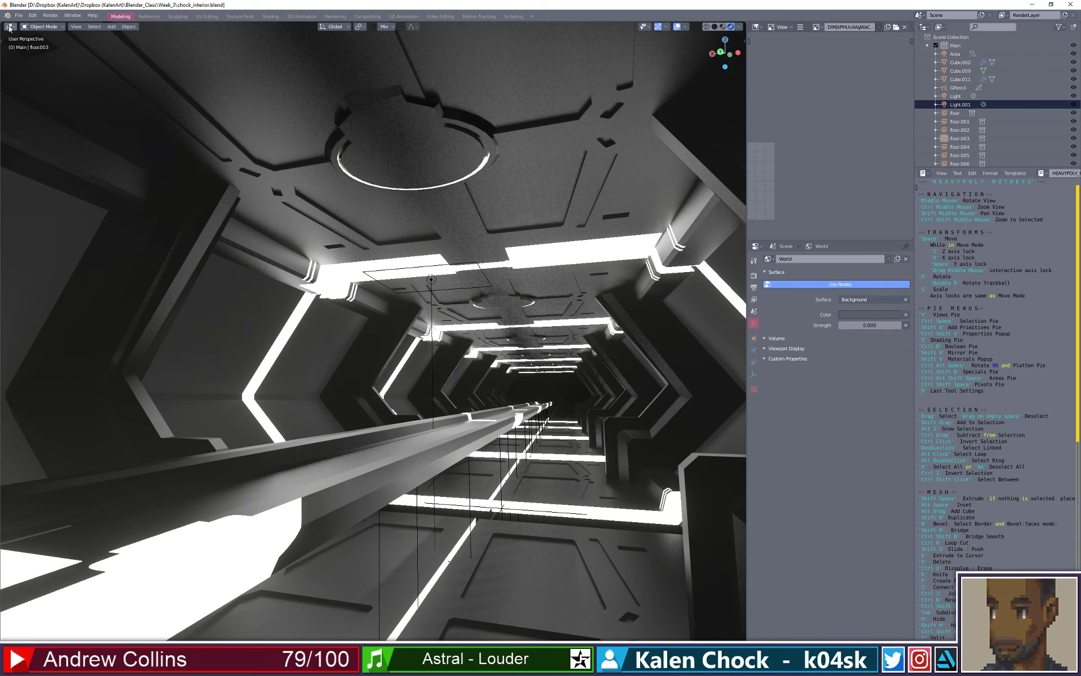
# - In Blender, open the recent file city.blend and switch the viewport to the camera view
pyautogui.click(19, 15)
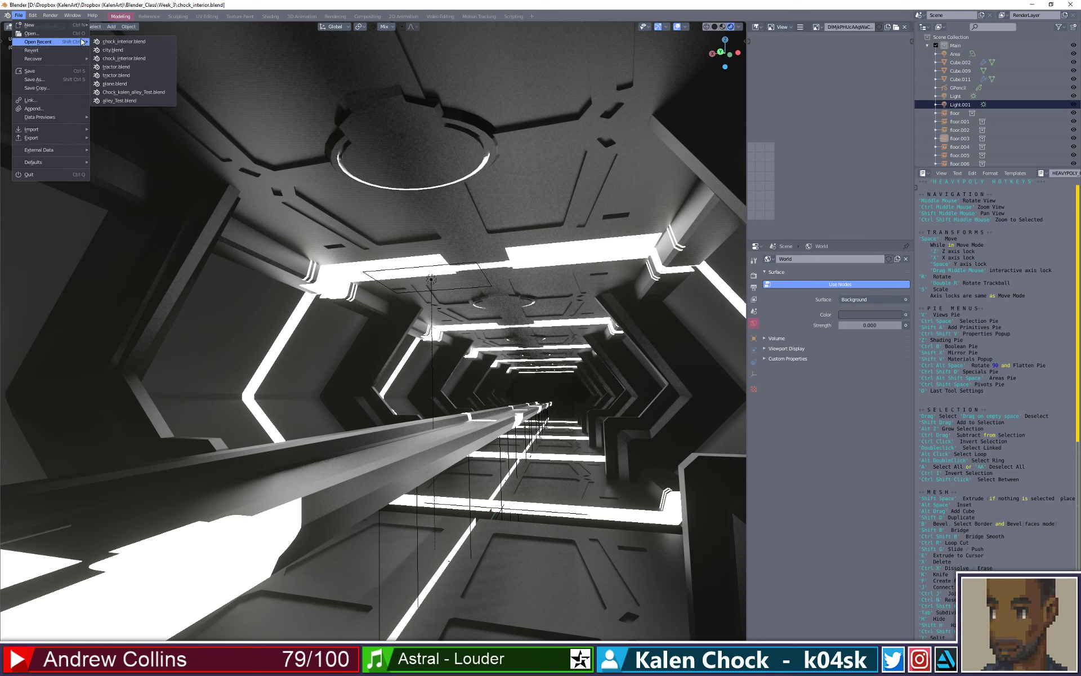
pyautogui.click(108, 51)
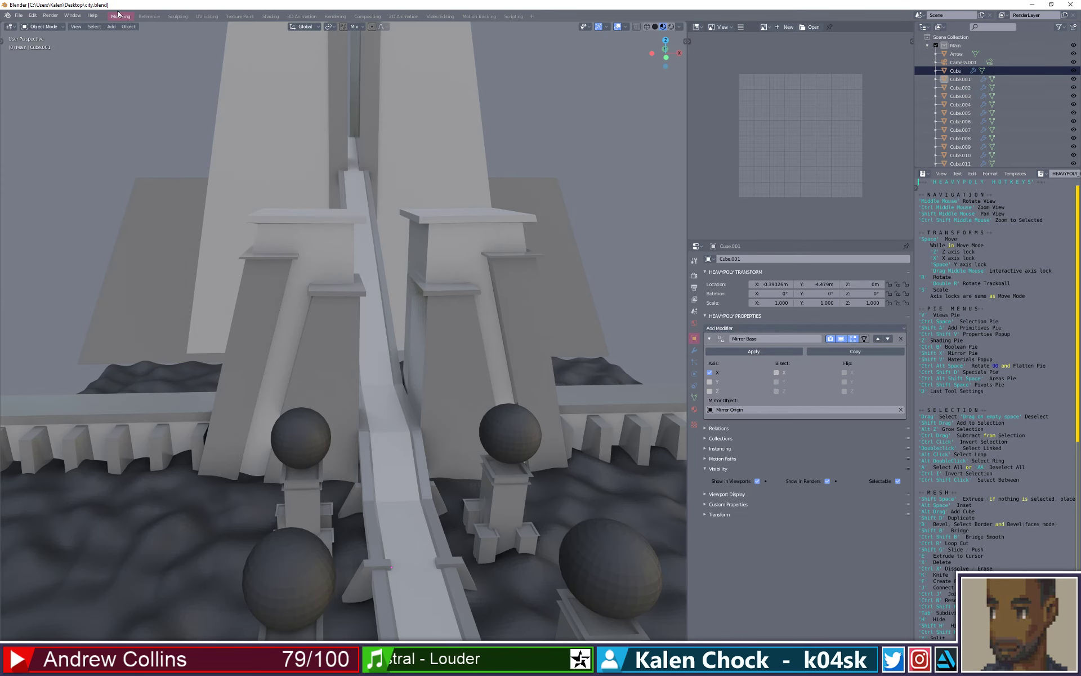
pyautogui.click(75, 27)
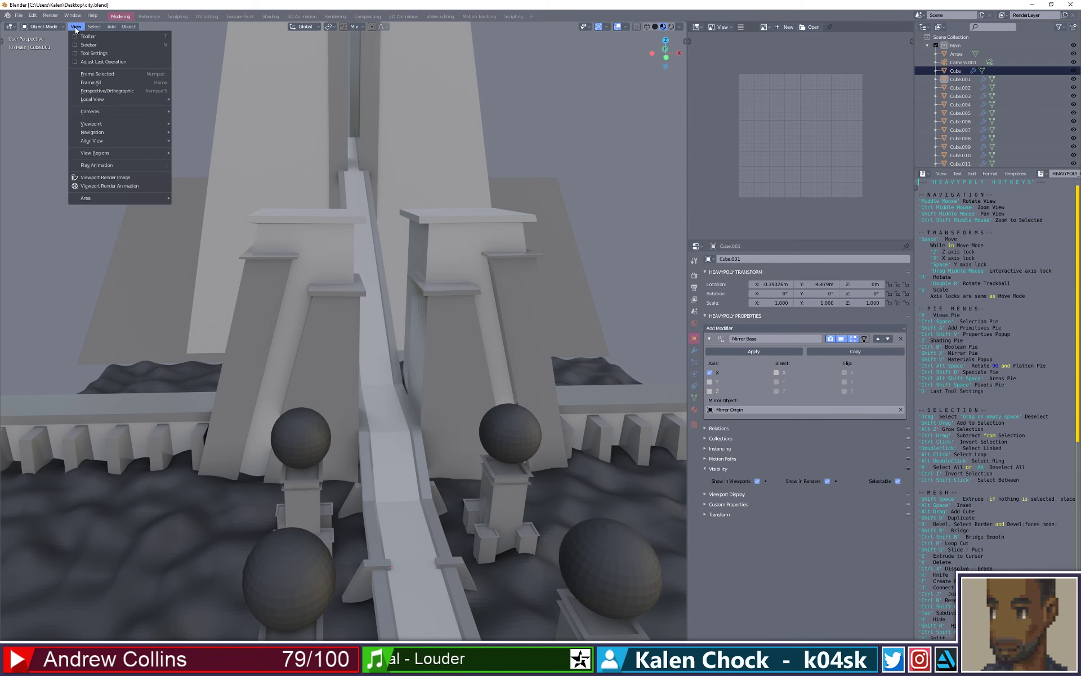
pyautogui.click(175, 120)
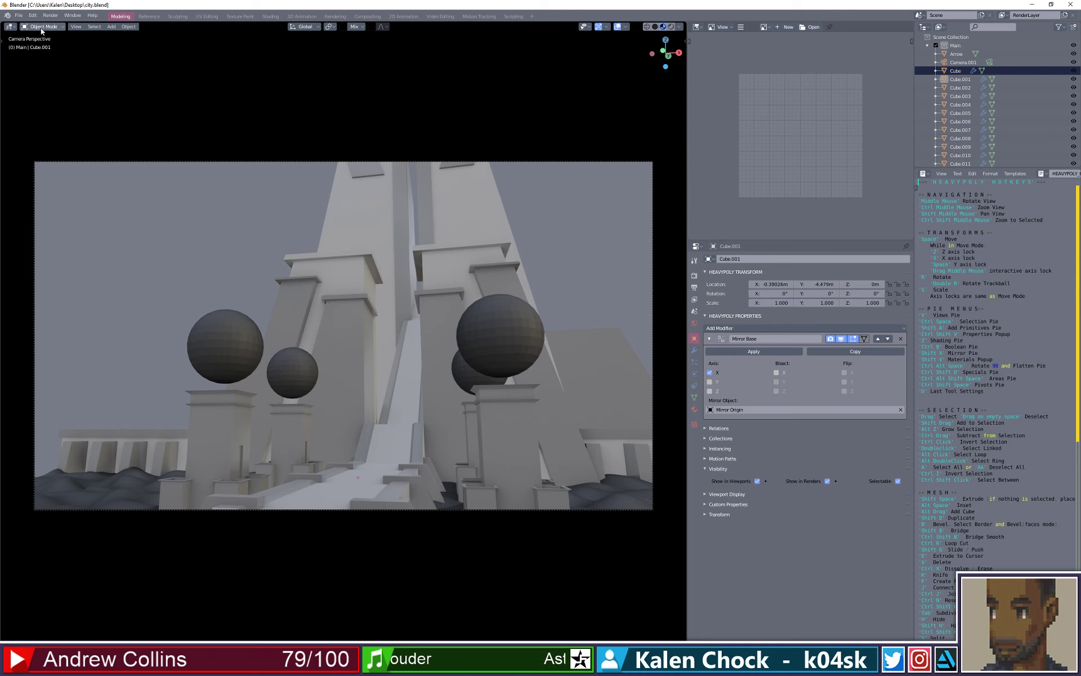
# - Render the city scene as a still image and reposition the render window
pyautogui.click(49, 15)
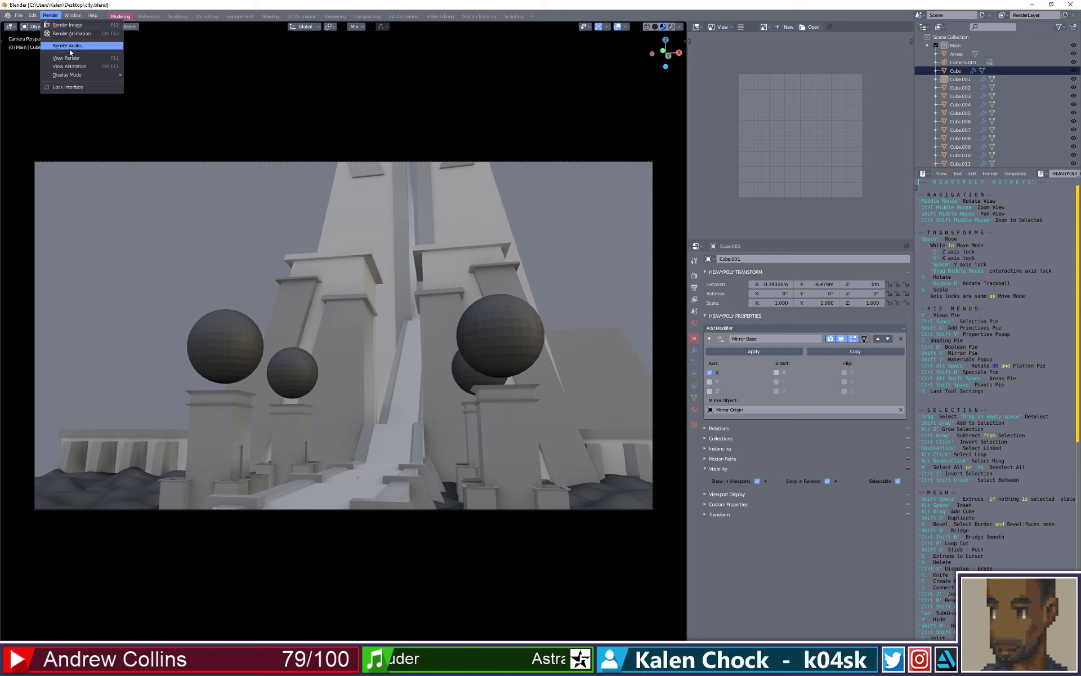
pyautogui.click(80, 28)
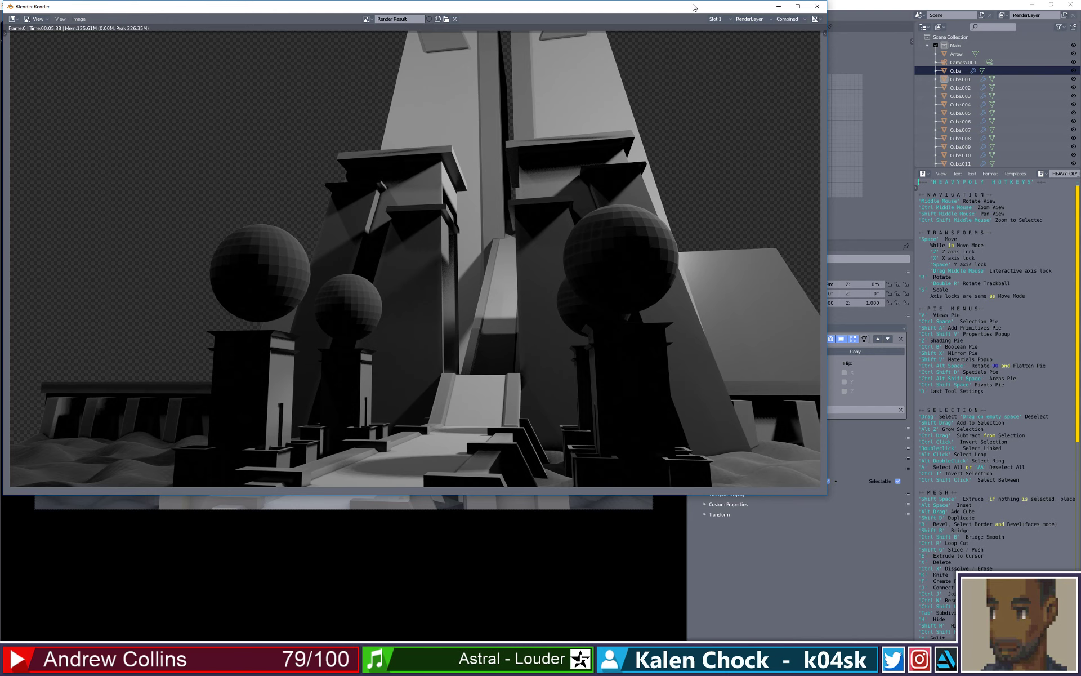
pyautogui.moveTo(695, 4); pyautogui.dragTo(753, 109)
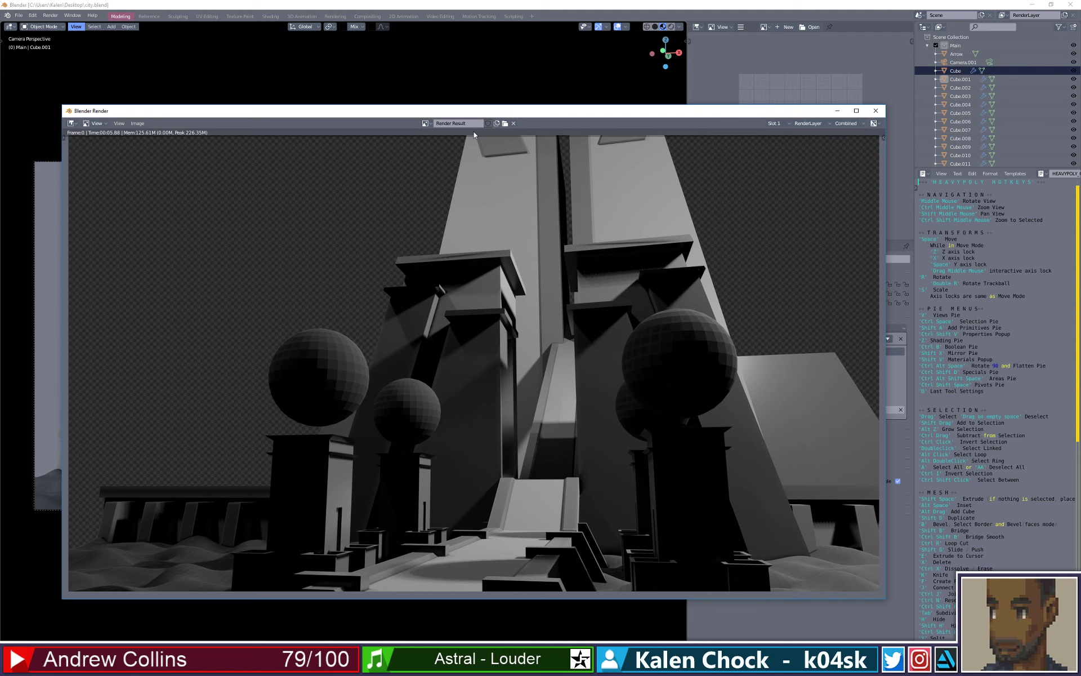
# - Look through the render window's options and change its mode from View to Mask
pyautogui.click(427, 123)
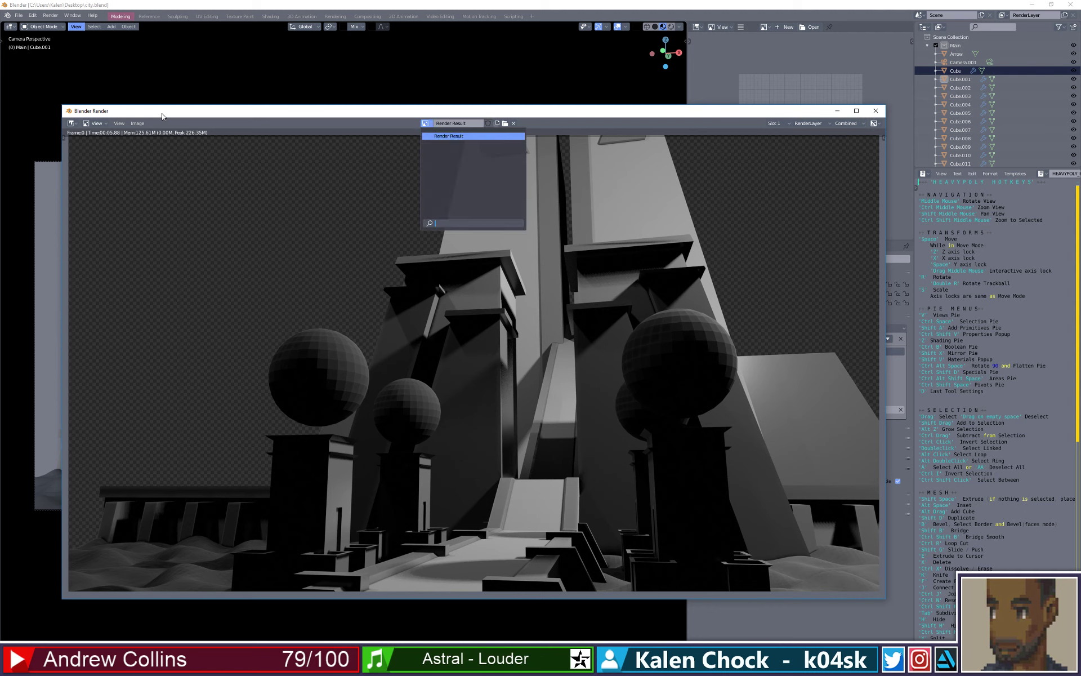
pyautogui.click(123, 123)
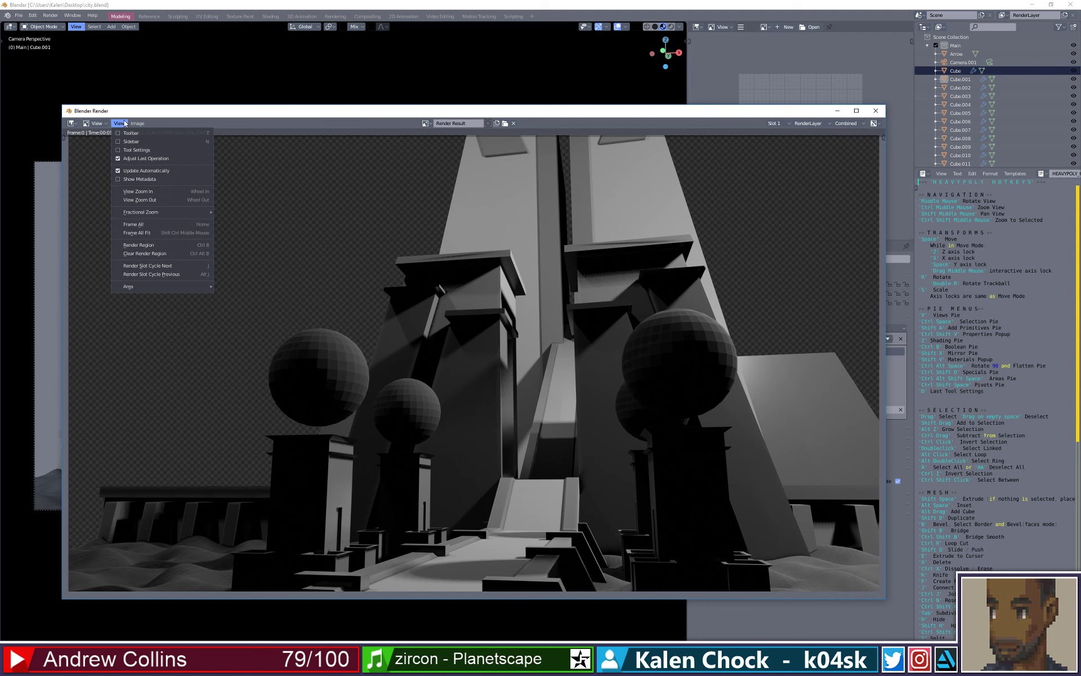
pyautogui.moveTo(135, 127)
pyautogui.moveTo(91, 123)
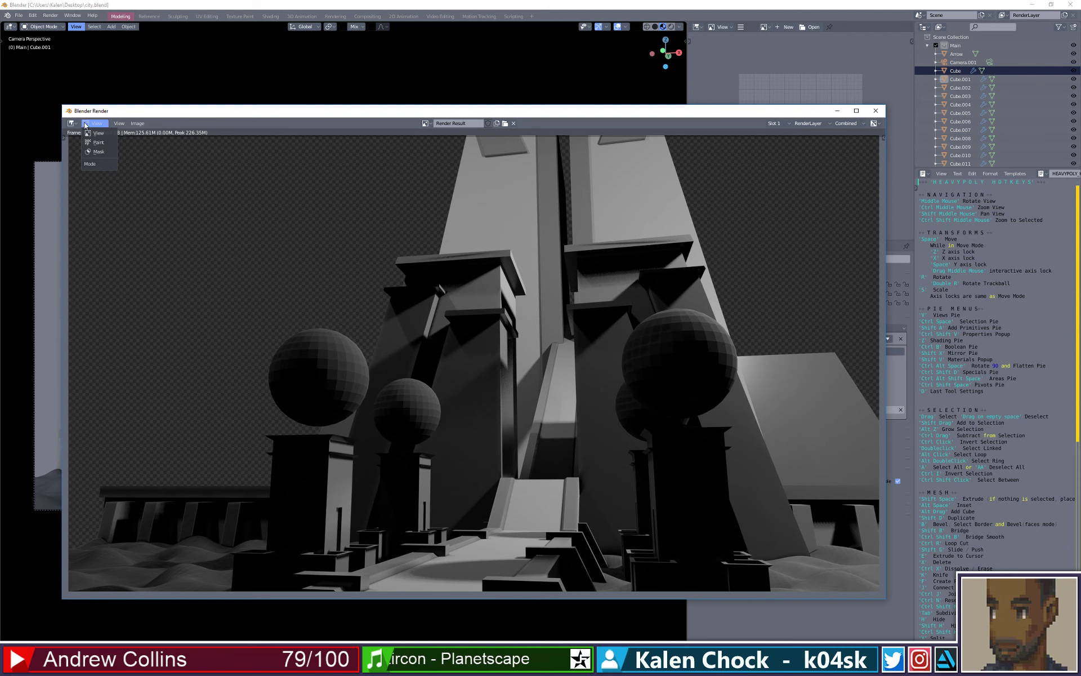
pyautogui.click(99, 151)
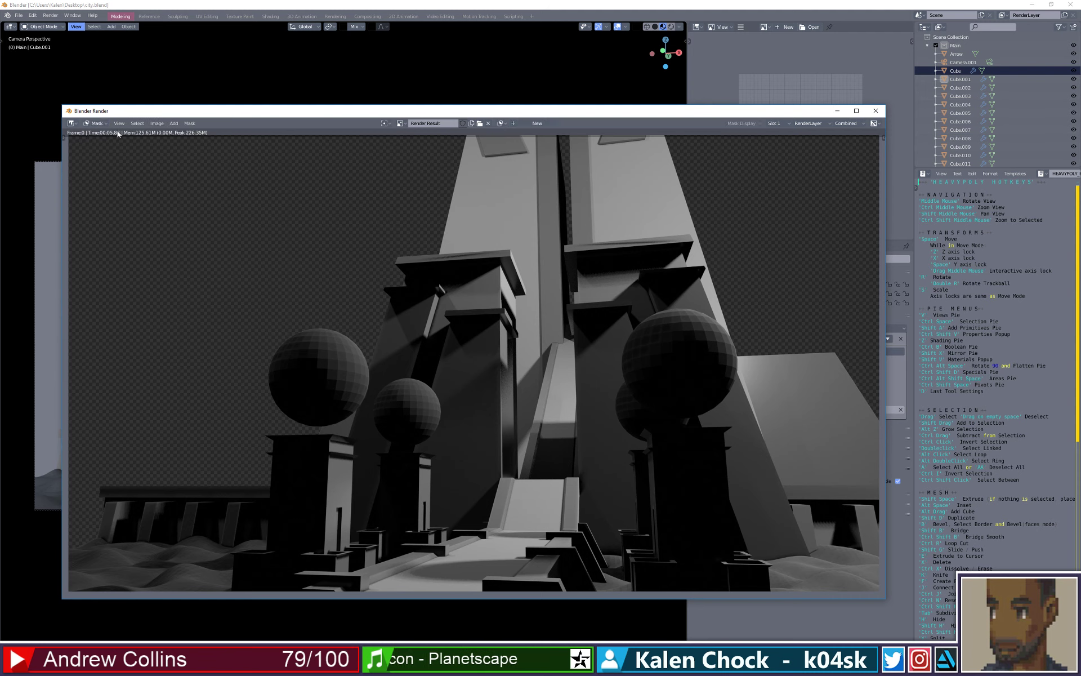
pyautogui.click(78, 125)
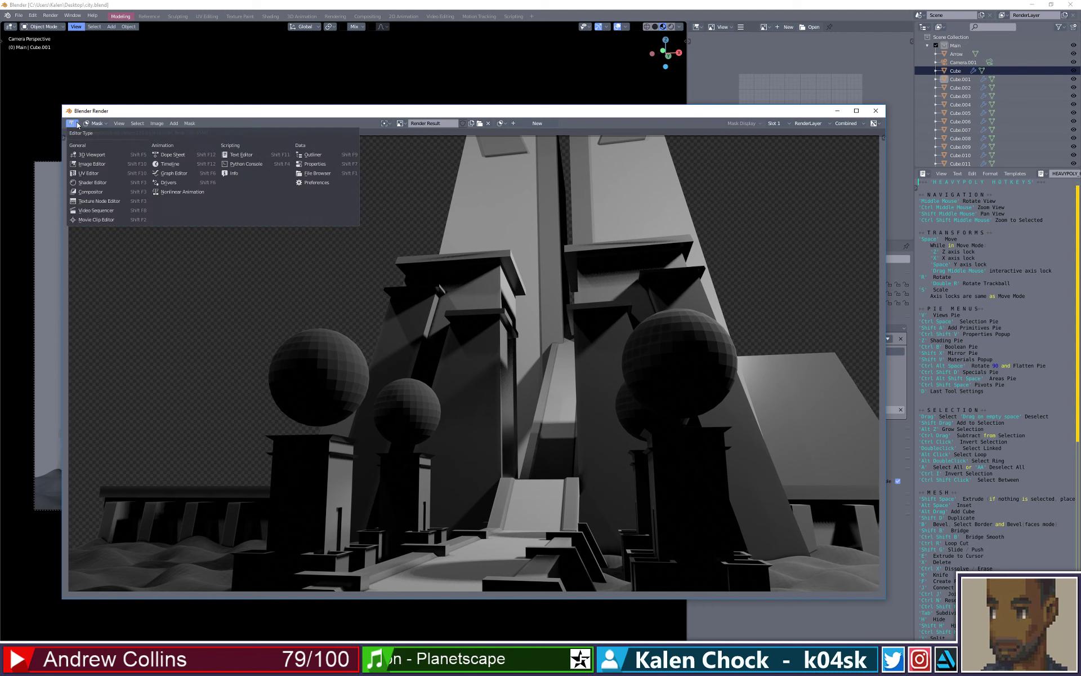
pyautogui.click(504, 124)
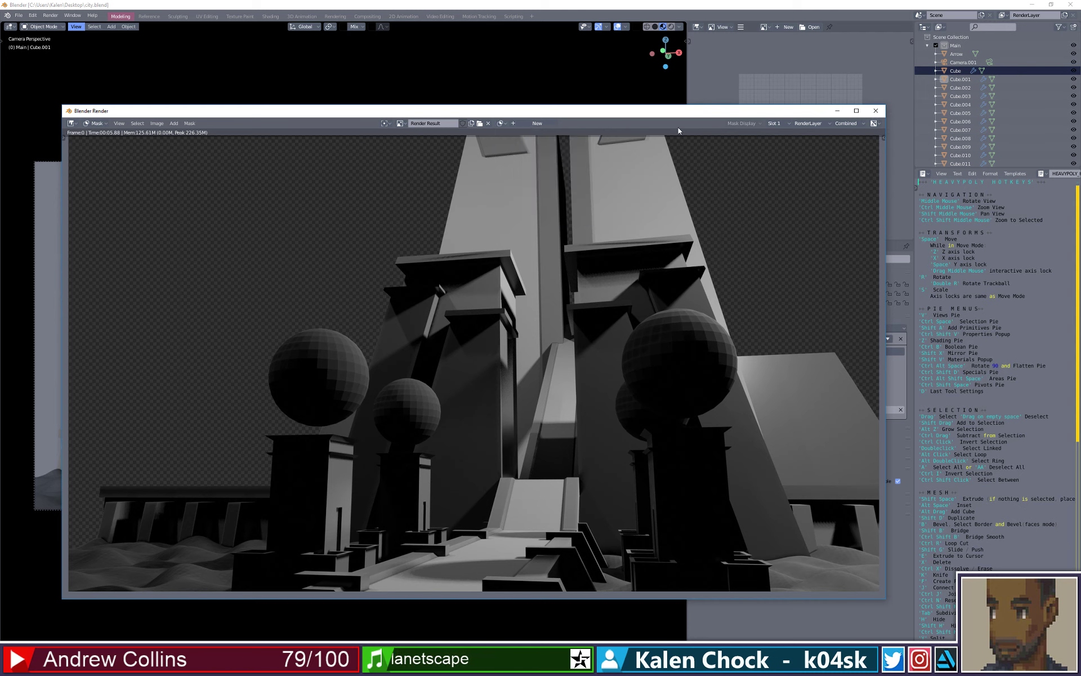
# - Display only the Alpha channel of the render and save the image to the Desktop as city_render_alpha.png
pyautogui.click(873, 124)
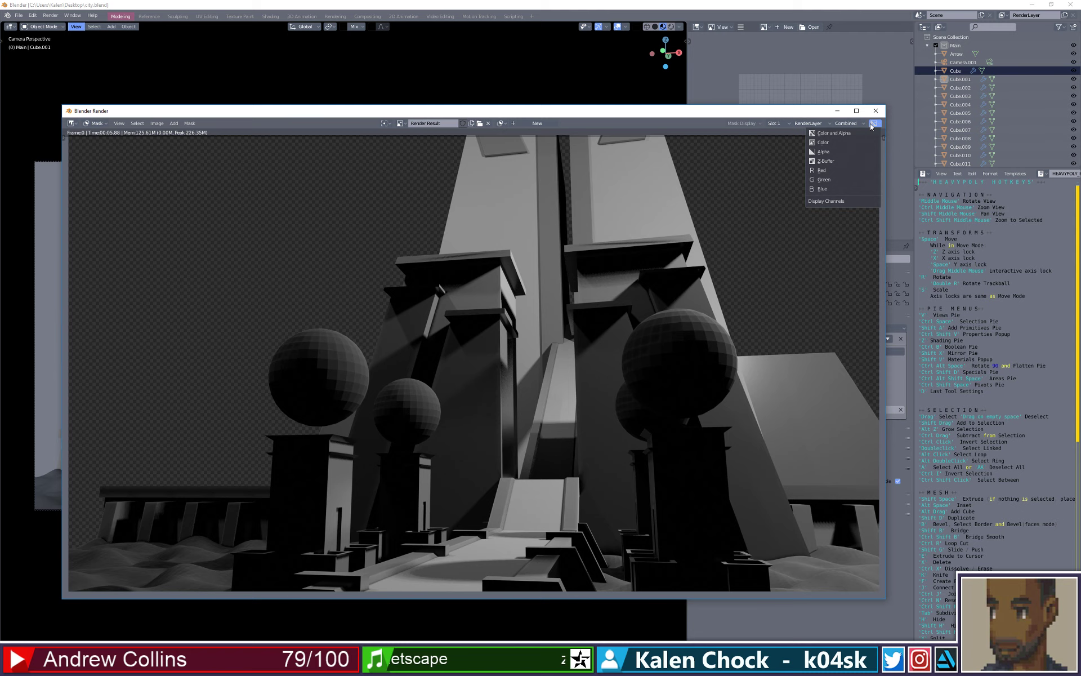
pyautogui.click(856, 152)
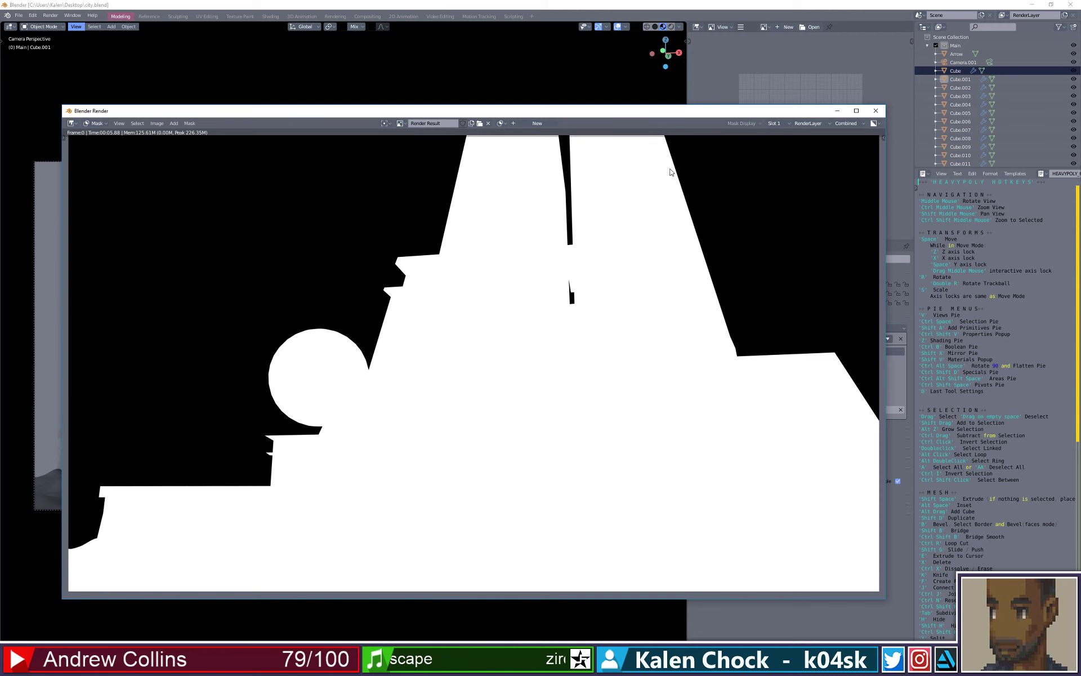
pyautogui.click(158, 124)
pyautogui.click(184, 180)
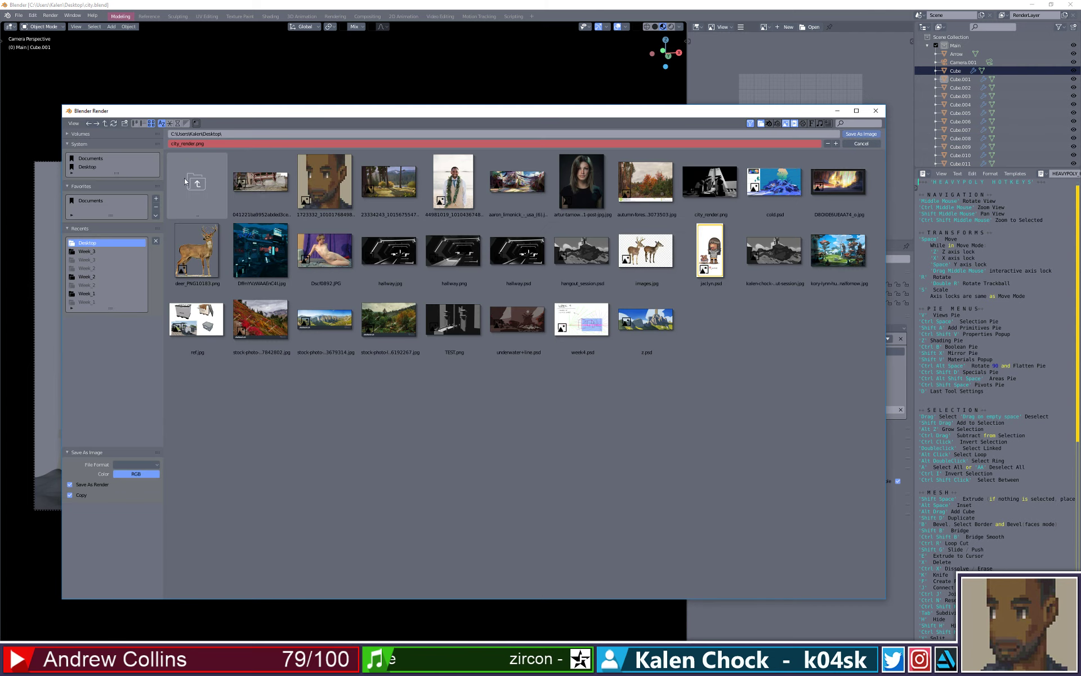
pyautogui.click(381, 142)
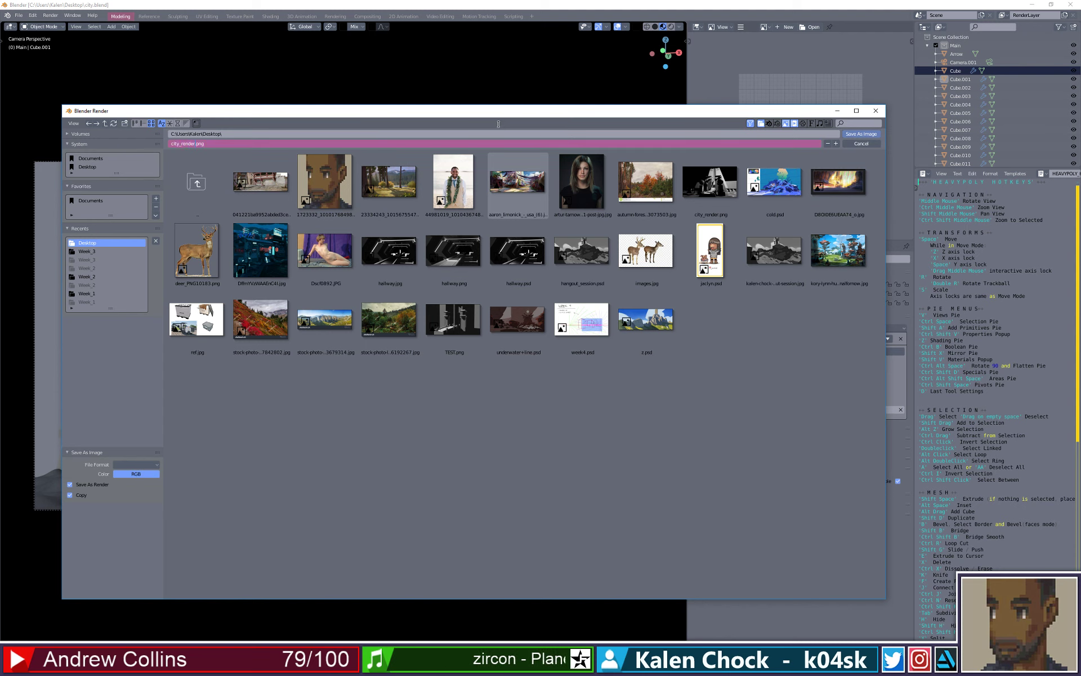
pyautogui.write('_ap')
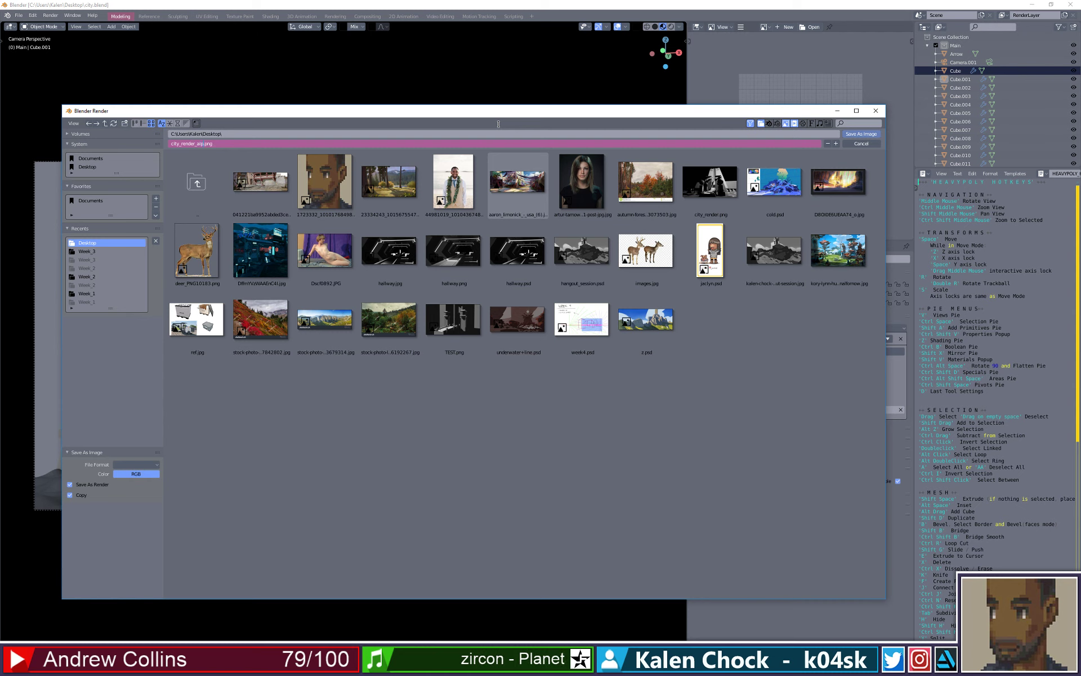
pyautogui.press('Return')
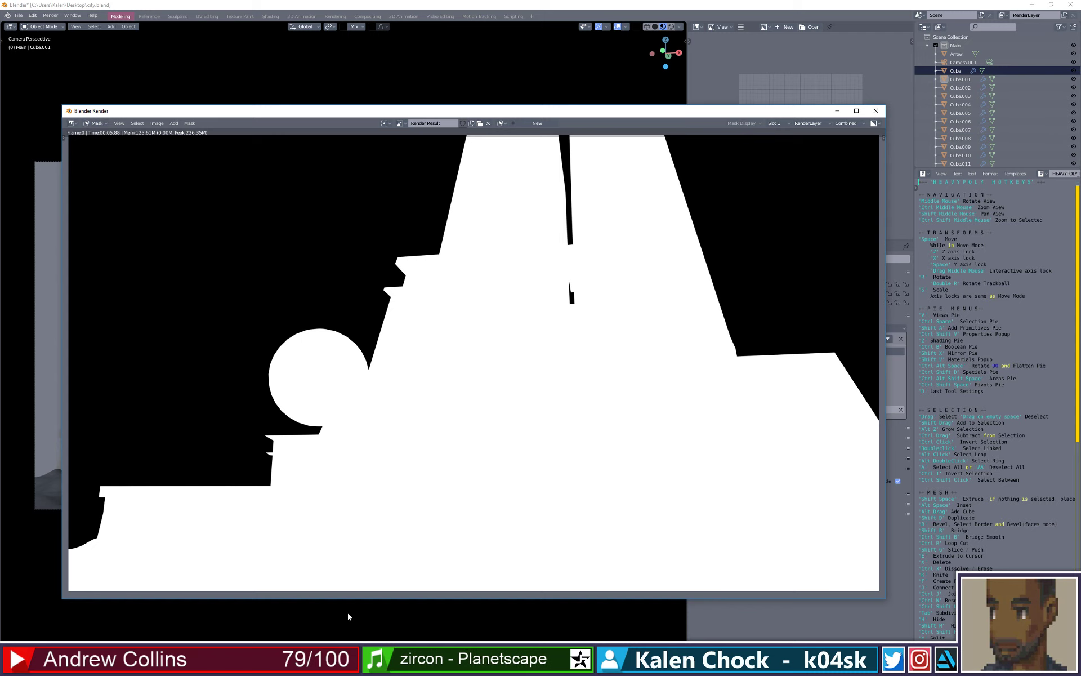
# - Try placing city_render_alpha from the Desktop into the city_render document in Photoshop, and delete the placed layer
pyautogui.click(345, 667)
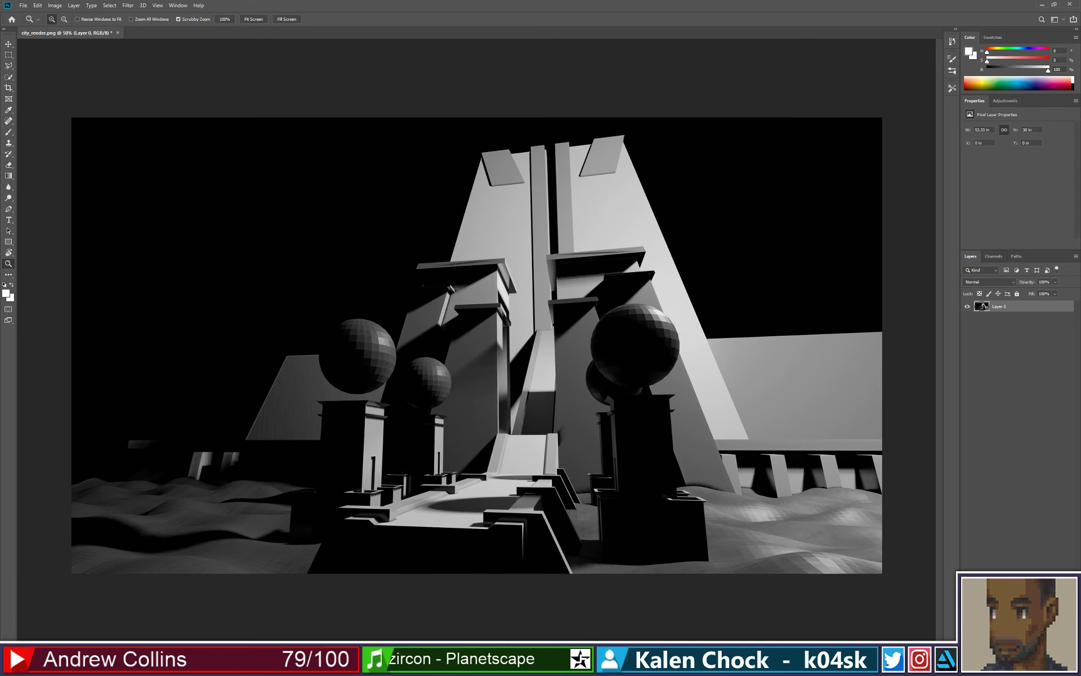
pyautogui.click(344, 667)
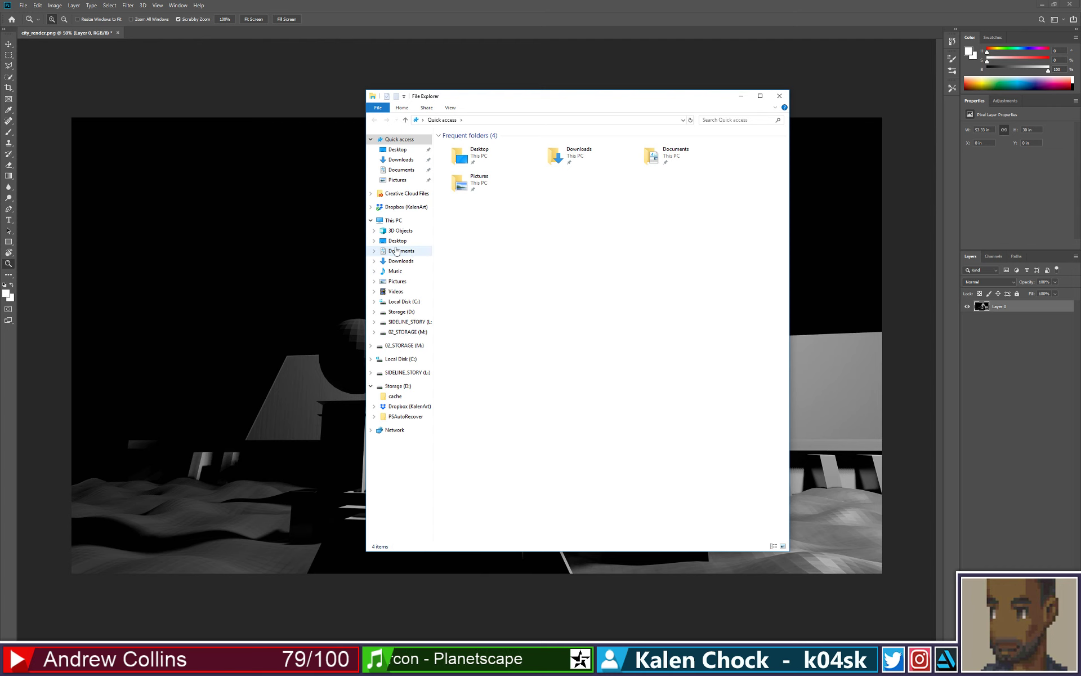
pyautogui.click(394, 241)
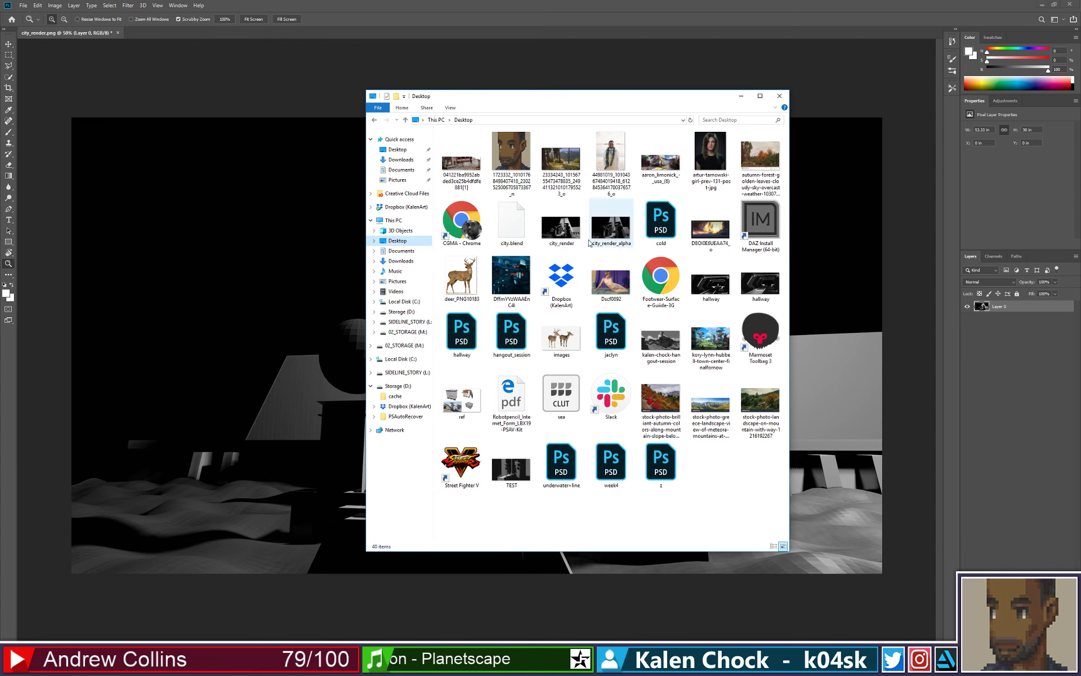
pyautogui.moveTo(612, 235); pyautogui.dragTo(235, 269)
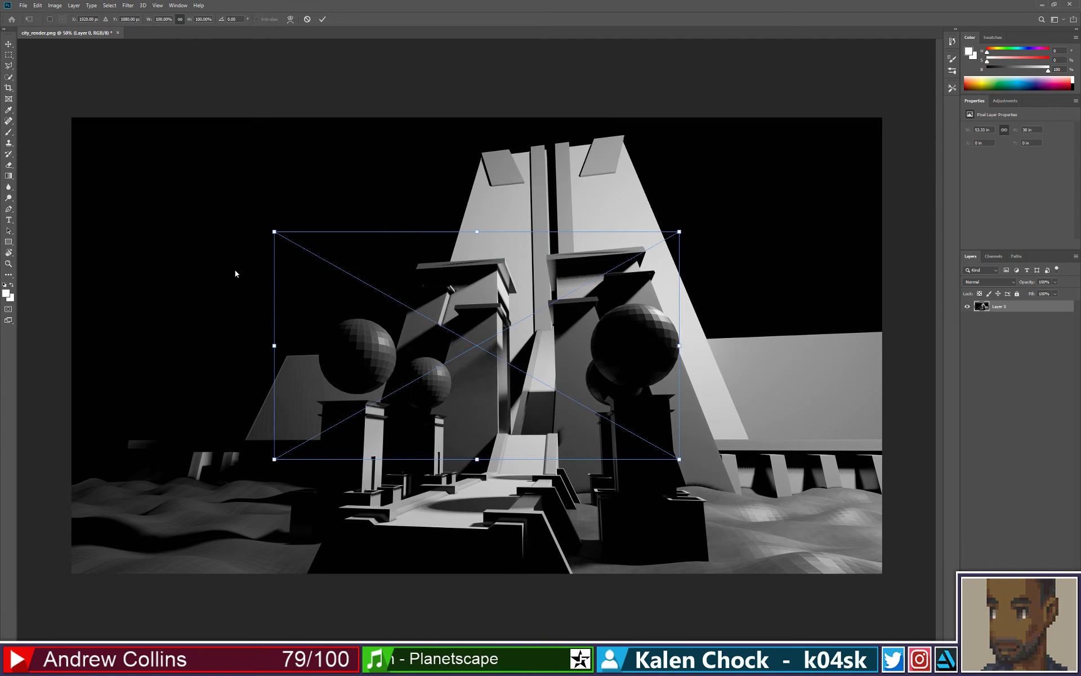
pyautogui.press('Return')
pyautogui.press('z')
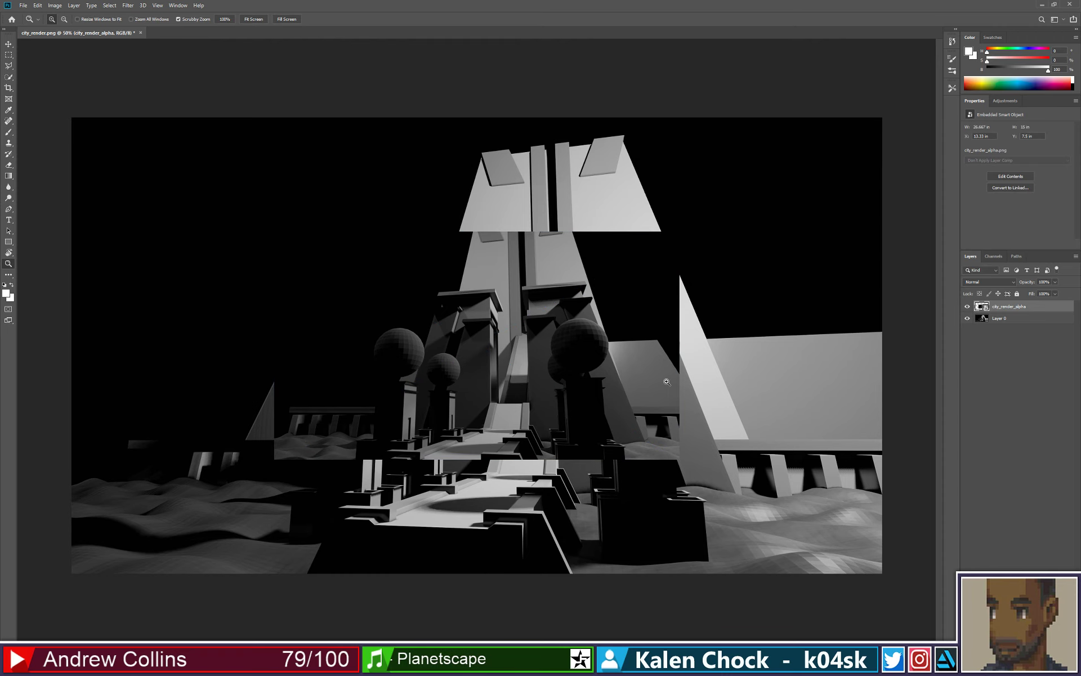
pyautogui.press('Delete')
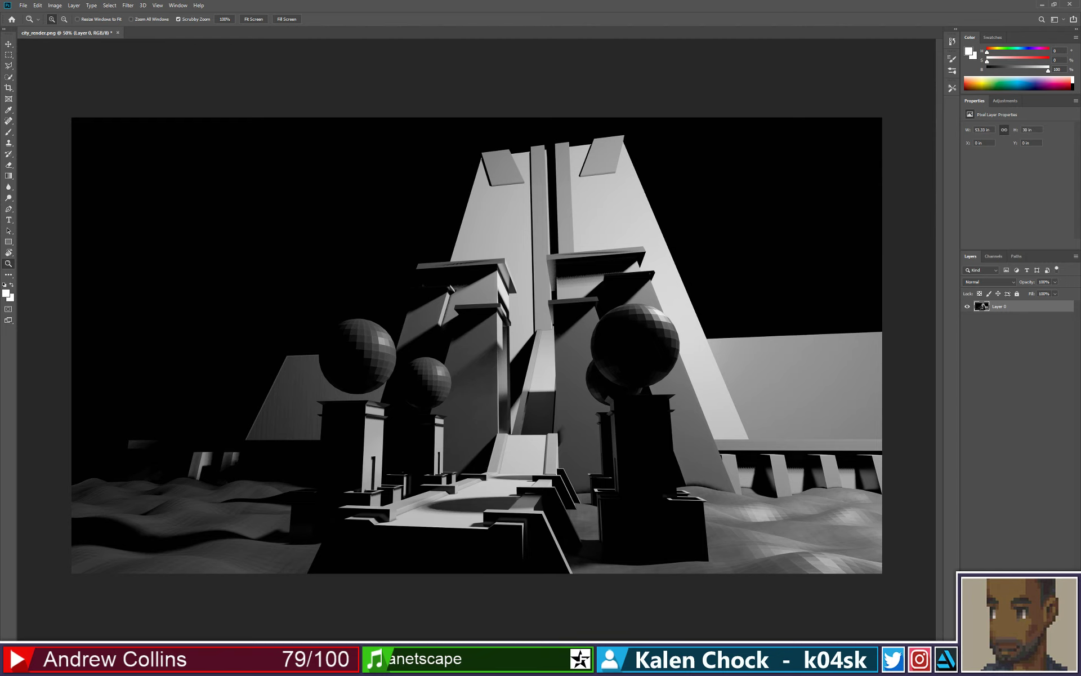
# - Switch to the Blender render window and maximize it, enlarging the black-and-white alpha image to nearly fill the screen
pyautogui.moveTo(465, 665)
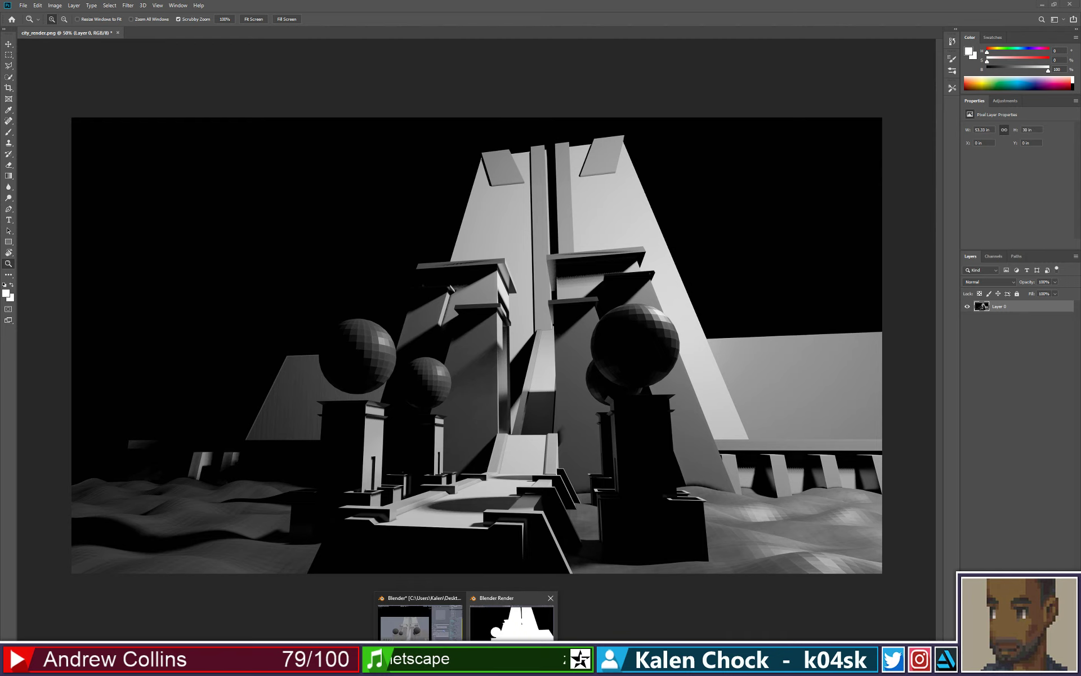
pyautogui.click(512, 607)
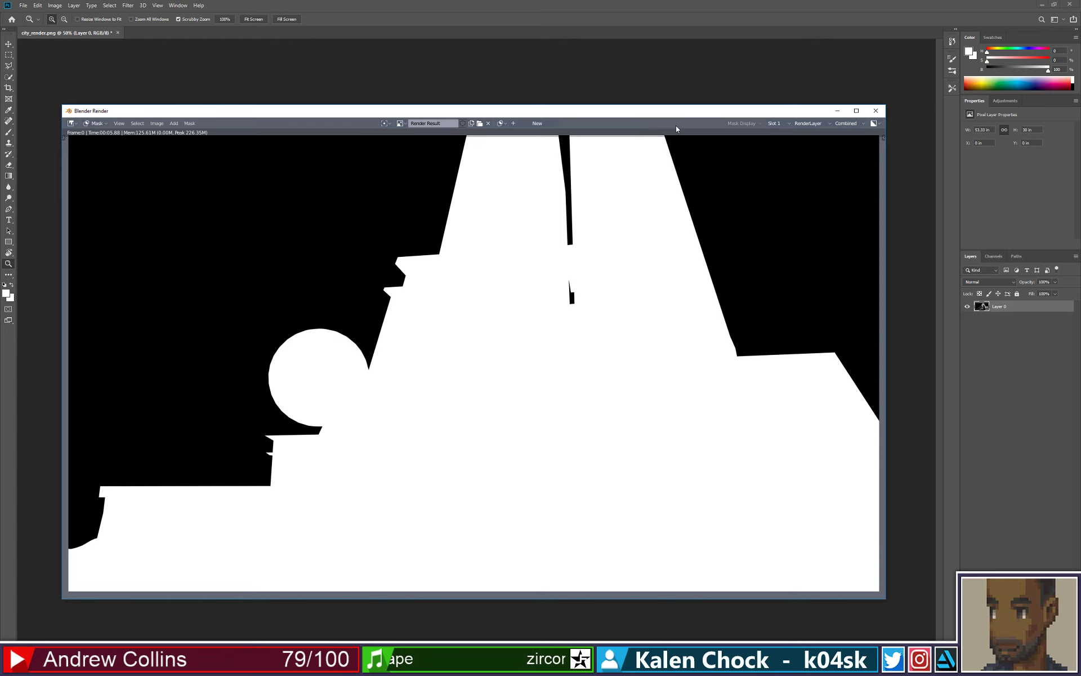
pyautogui.click(857, 111)
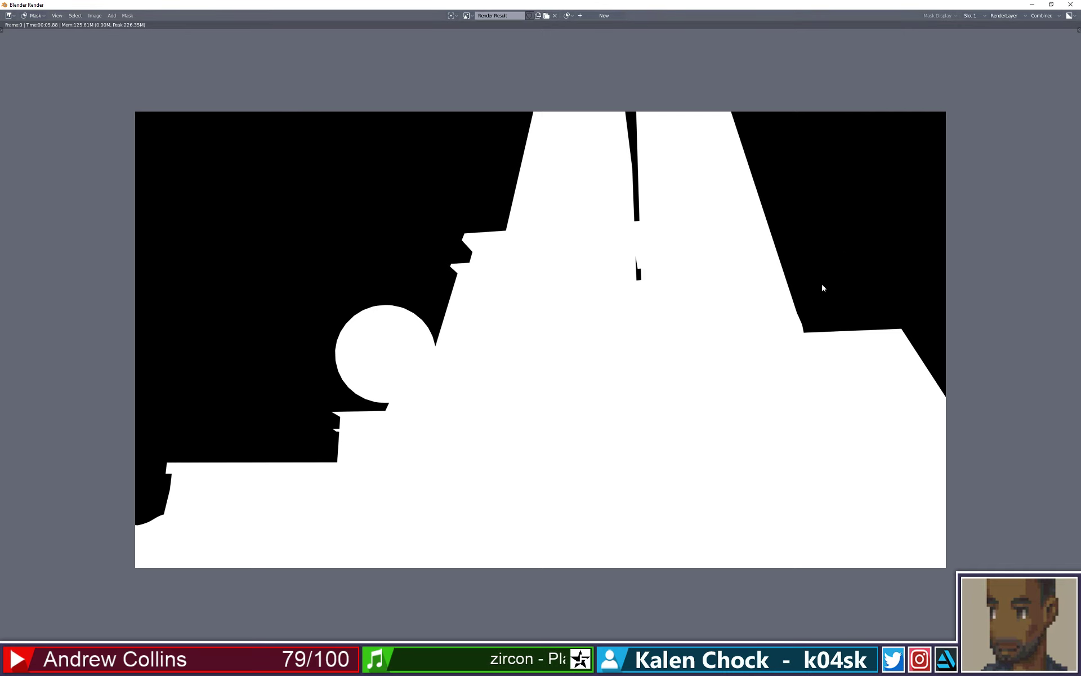
pyautogui.scroll(1, 827, 299)
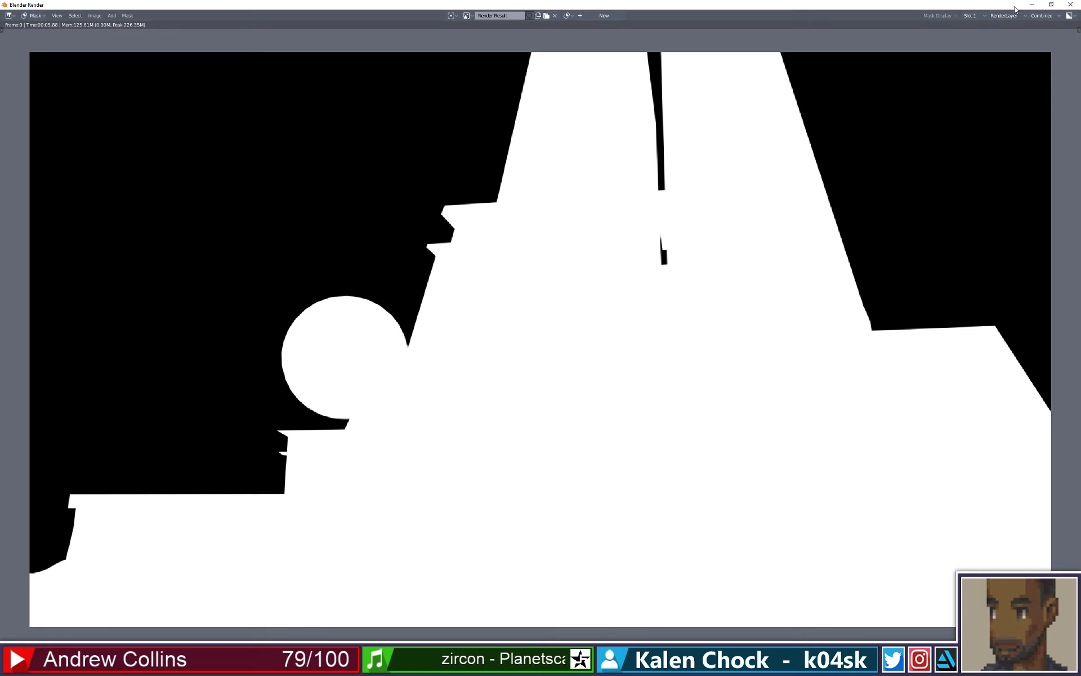
pyautogui.click(95, 15)
pyautogui.moveTo(57, 15)
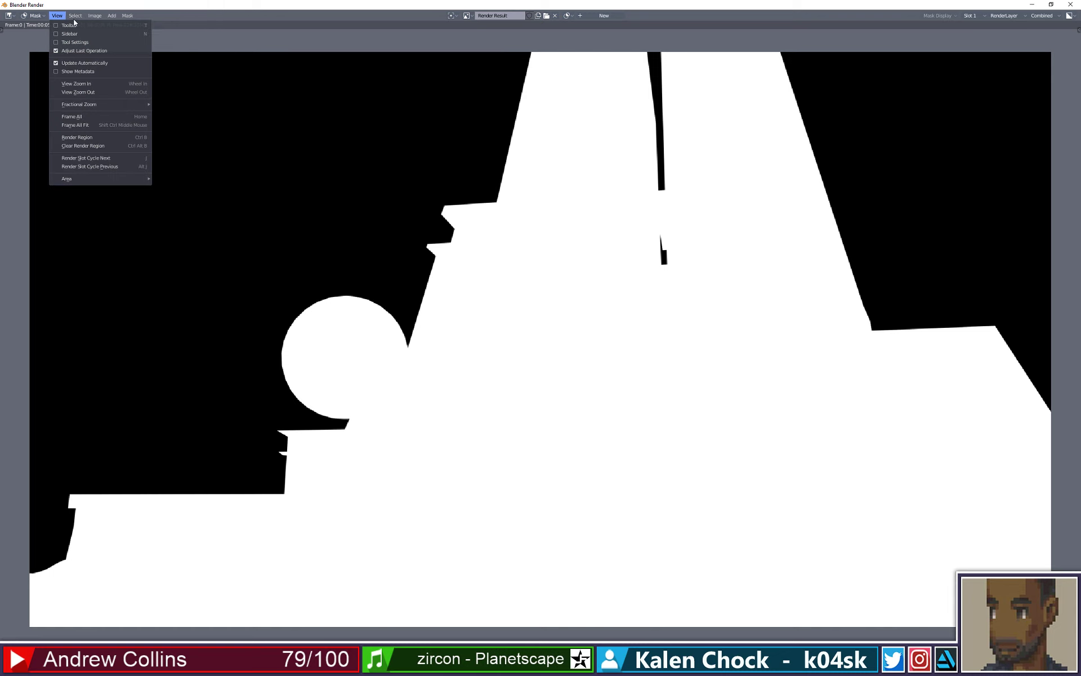
pyautogui.moveTo(96, 16)
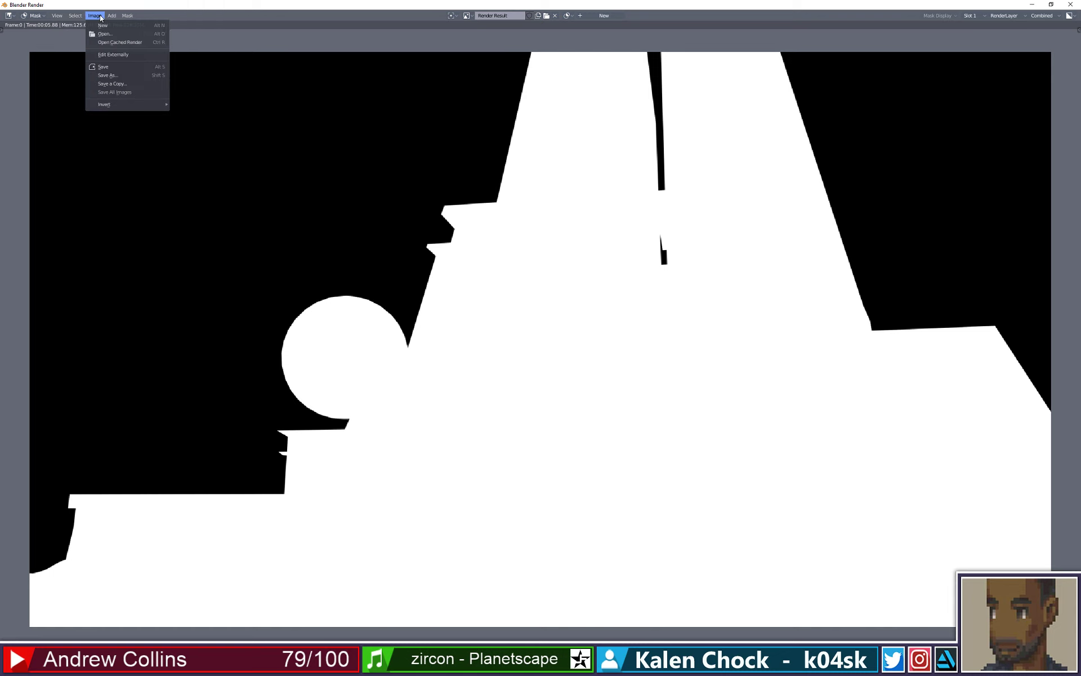
pyautogui.click(132, 73)
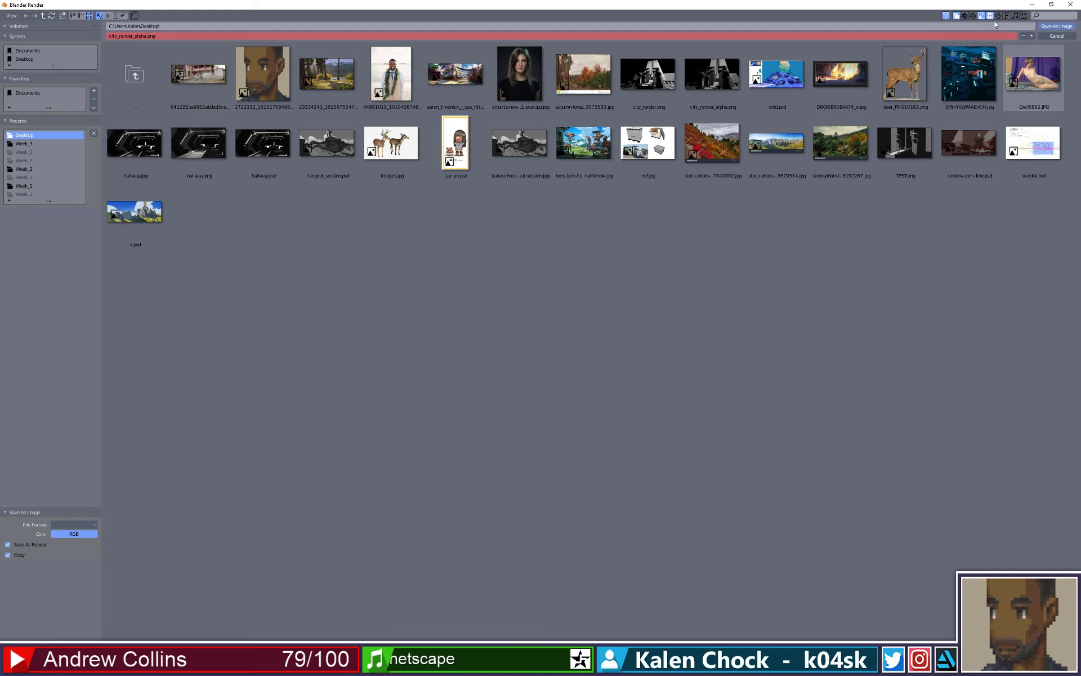
pyautogui.click(1057, 36)
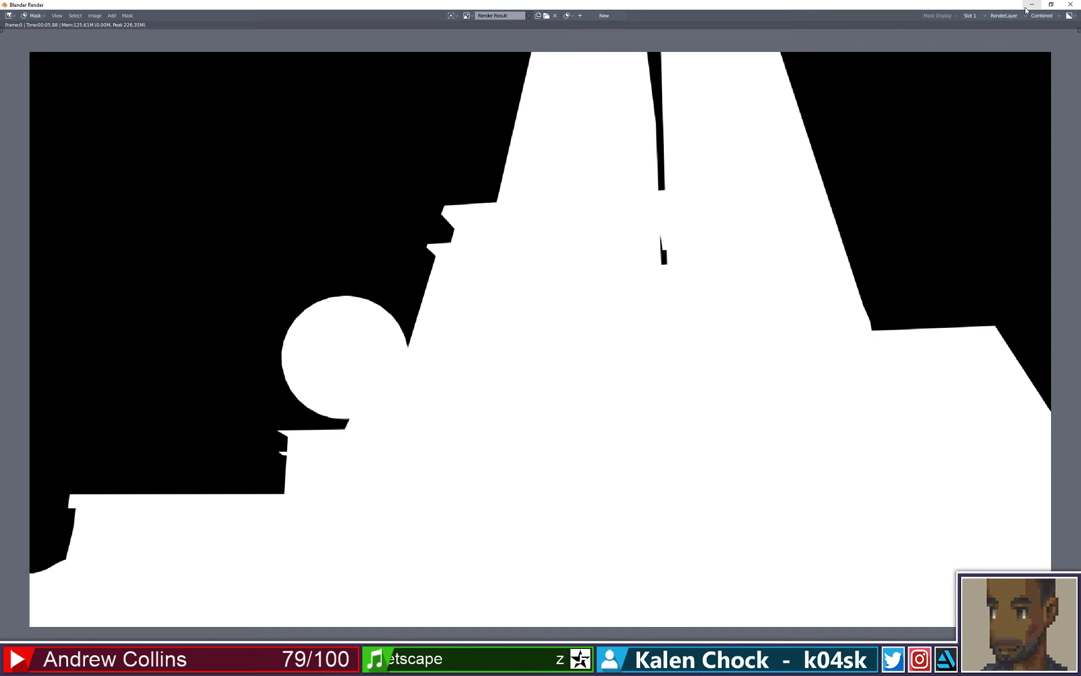
# - Return to the city_render document in Photoshop and paste the screen capture of the alpha render window as a new layer
pyautogui.click(1032, 5)
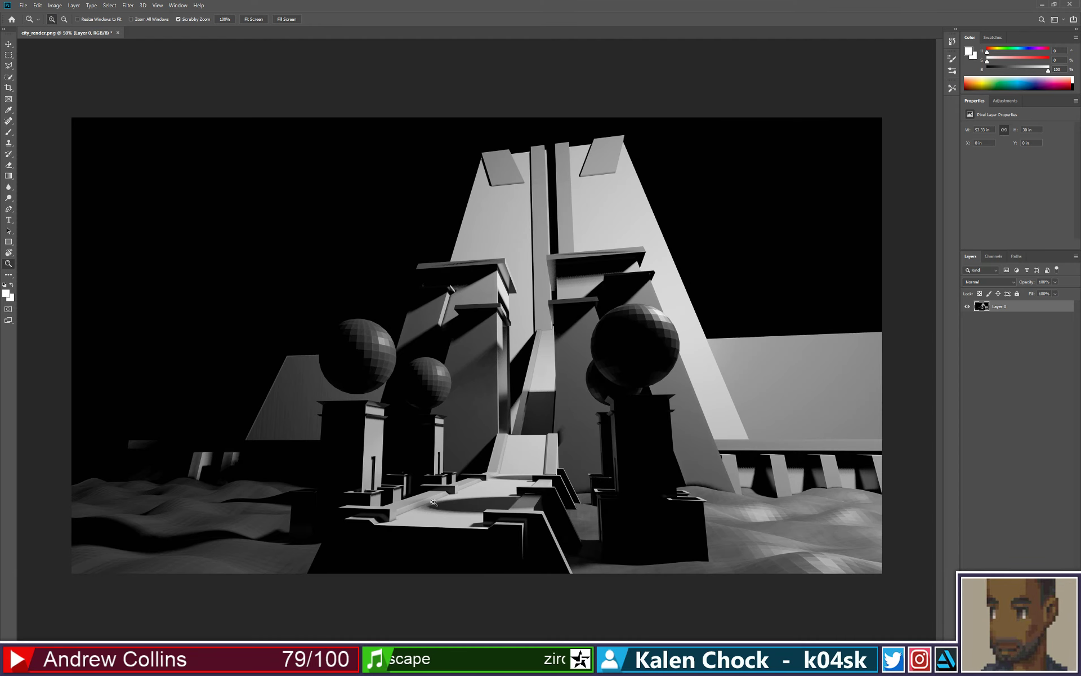
pyautogui.press('v')
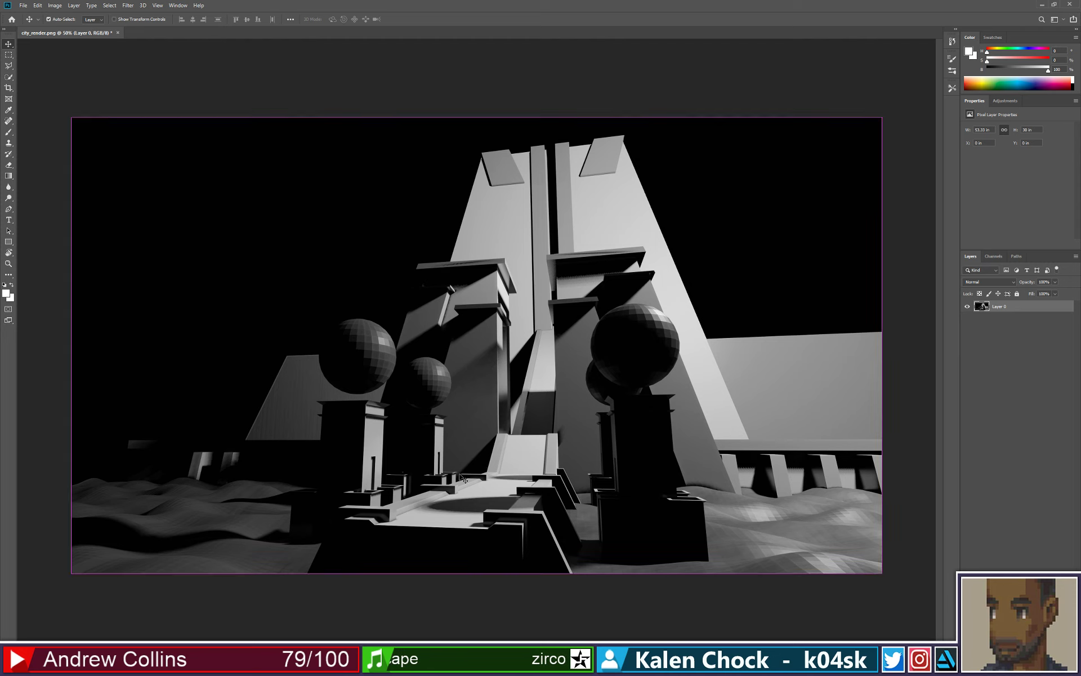
pyautogui.hotkey('ctrl', 'v')
# - Select the grey border around the pasted mask with the Magic Wand, delete it, and clear the selection
pyautogui.press('m')
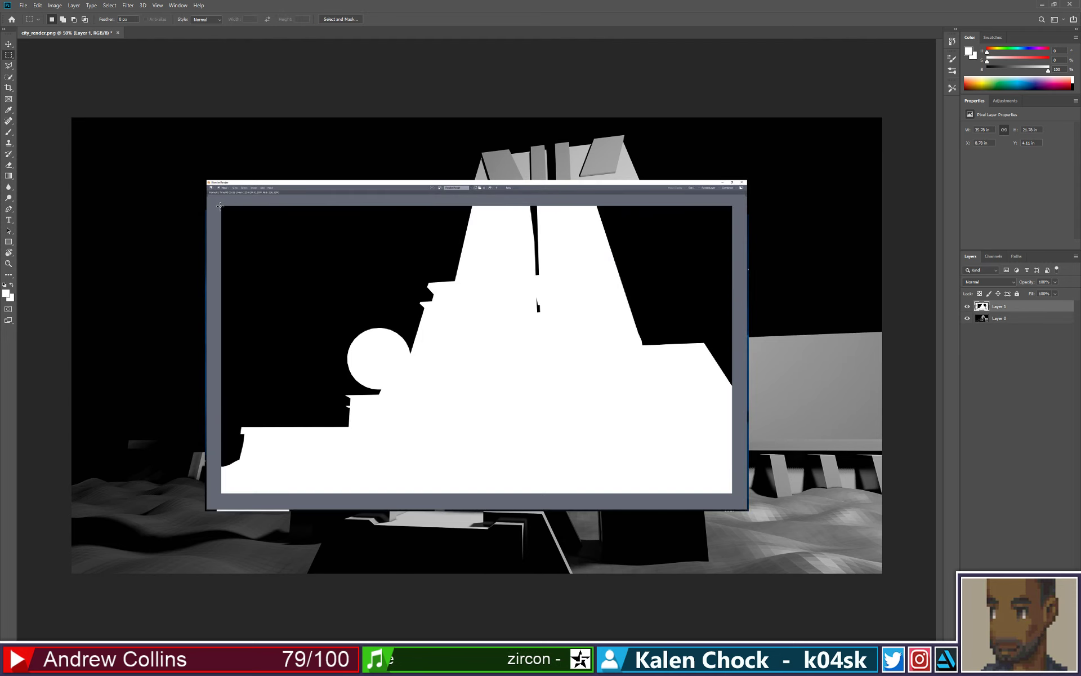
pyautogui.press('w')
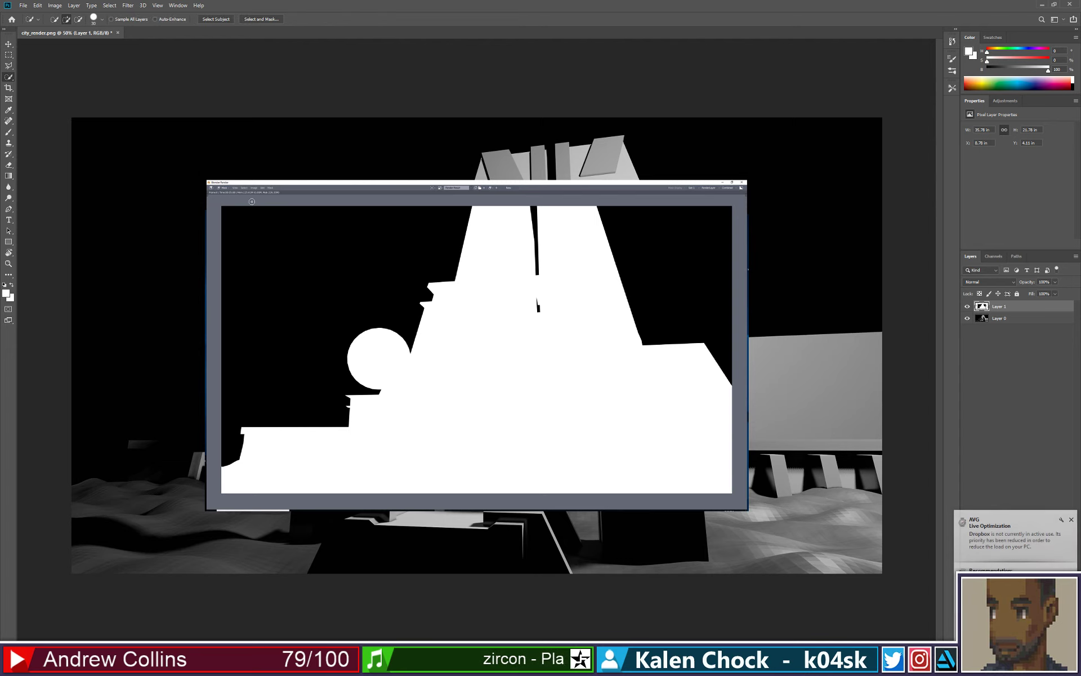
pyautogui.rightClick(7, 79)
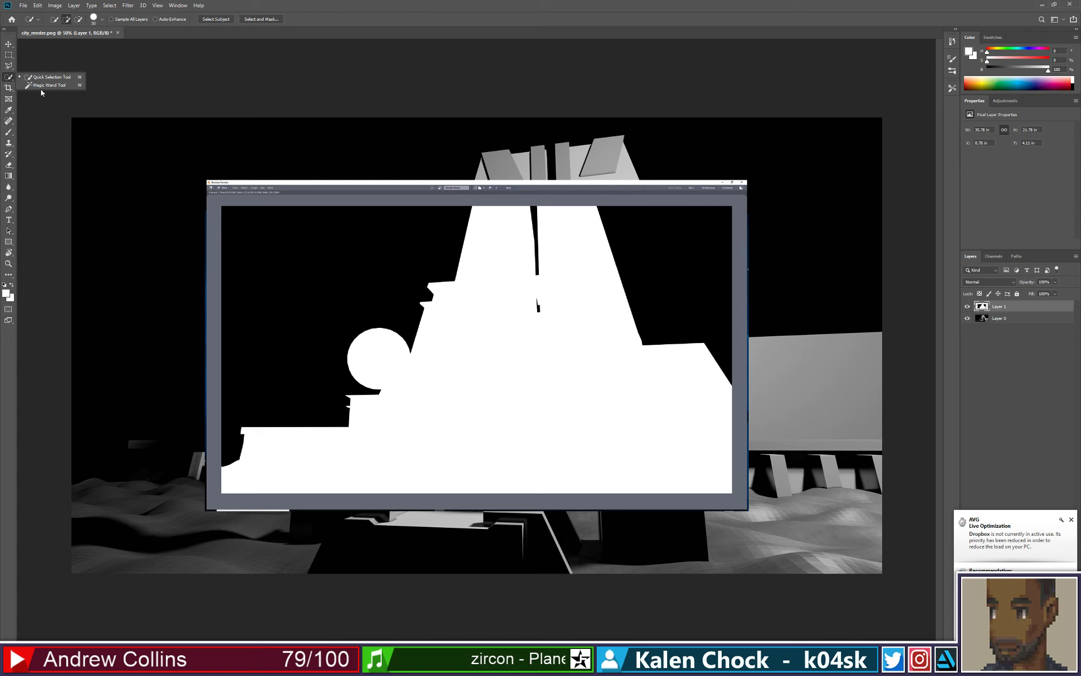
pyautogui.click(59, 85)
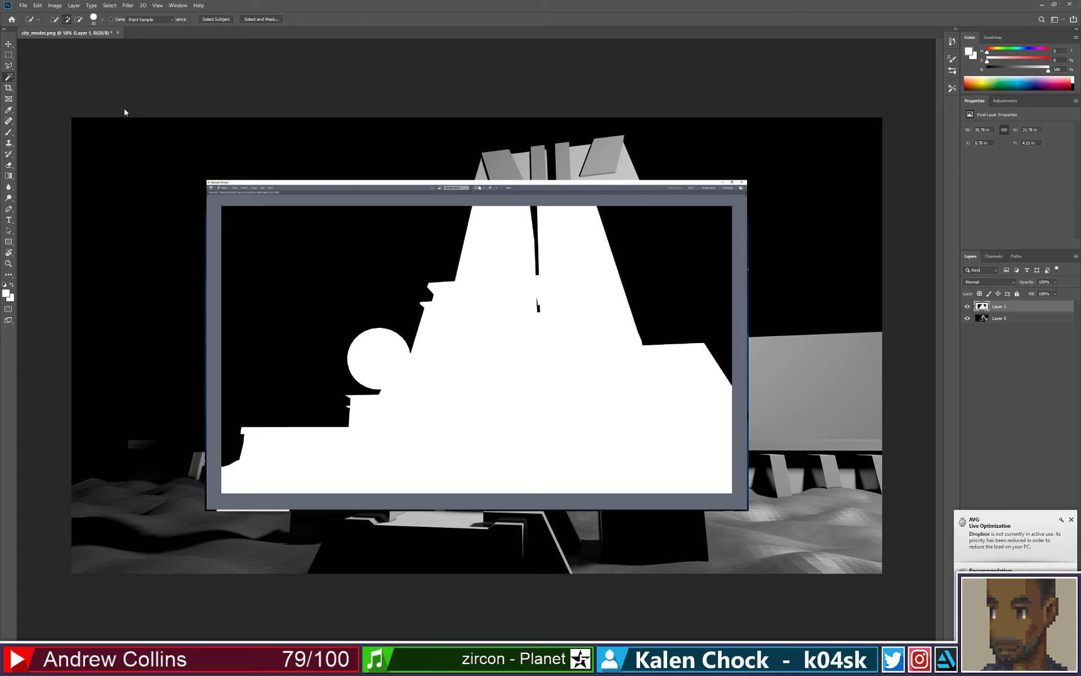
pyautogui.click(347, 204)
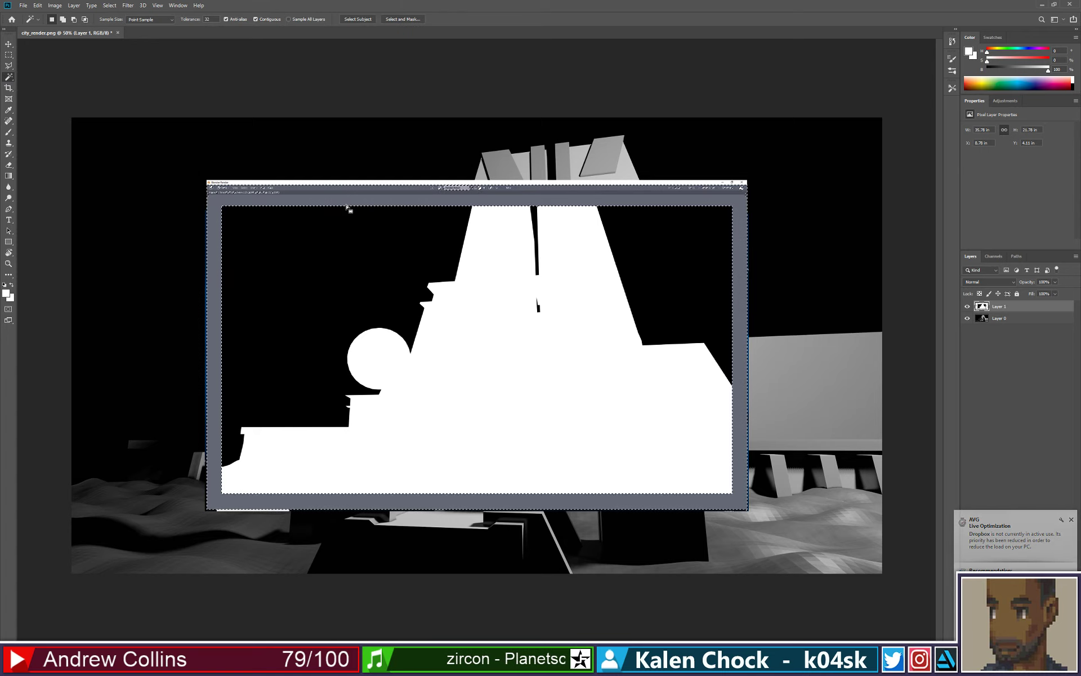
pyautogui.press('Delete')
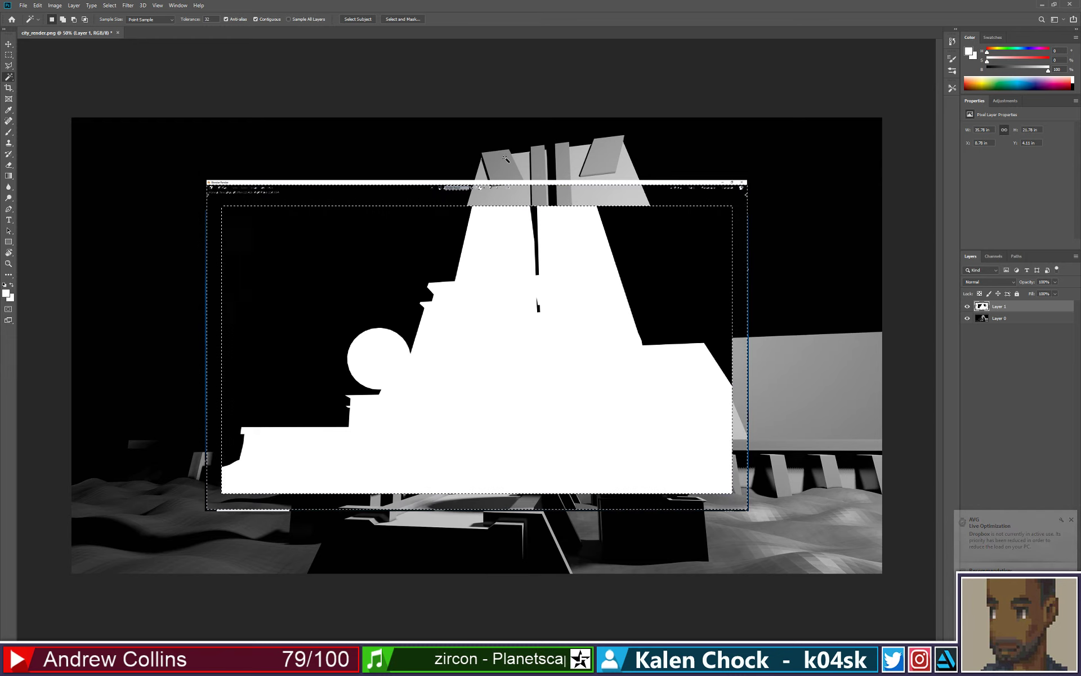
pyautogui.hotkey('ctrl', 'd')
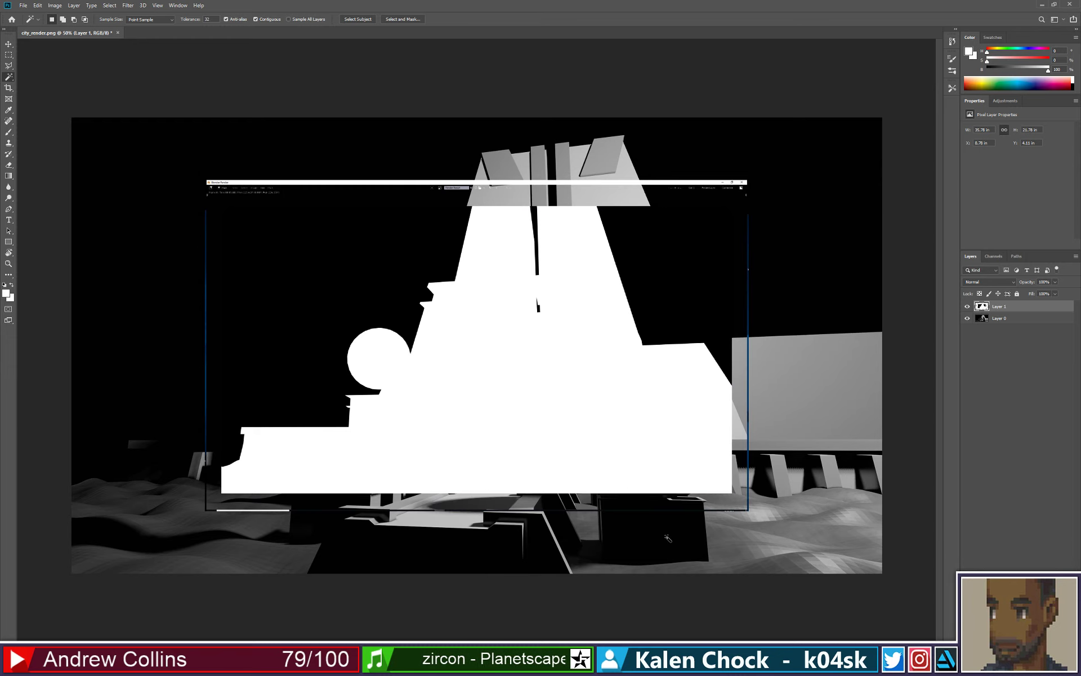
pyautogui.click(211, 513)
pyautogui.hotkey('ctrl', 'd')
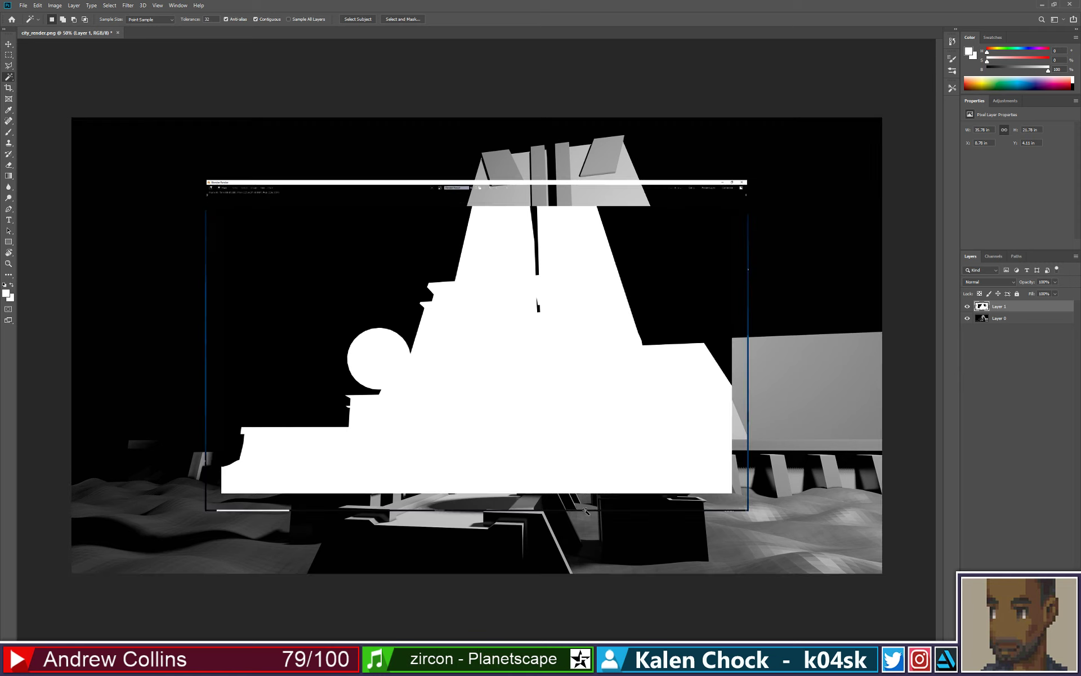
# - Select the leftover window frame on all four sides of the pasted mask with combined rectangular marquees, delete it, and deselect
pyautogui.press('m')
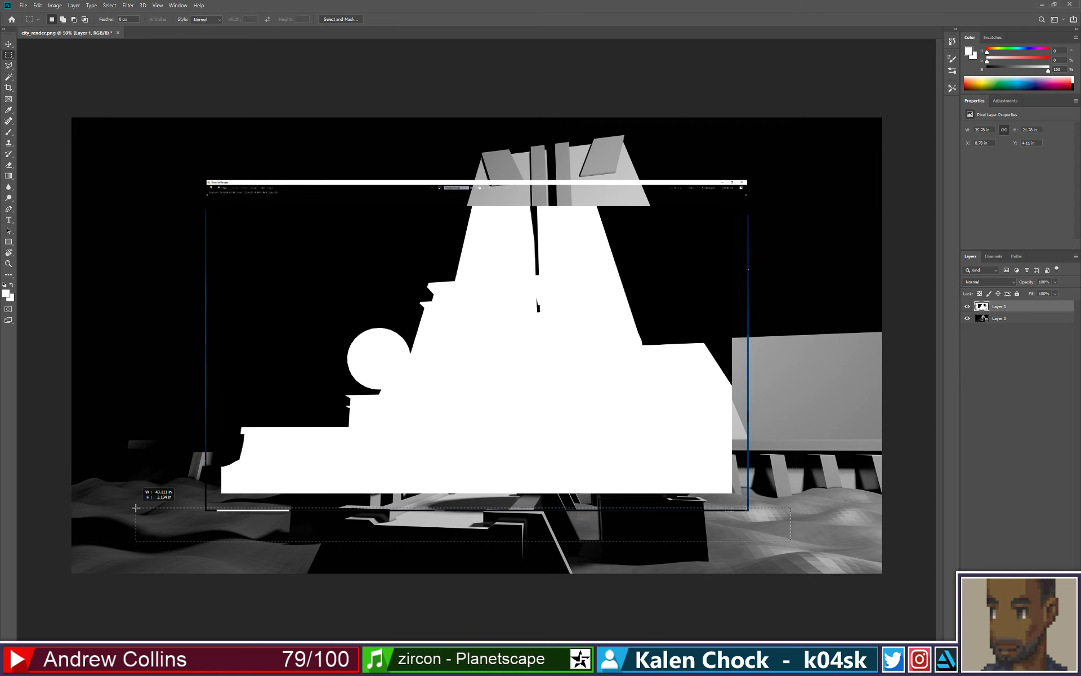
pyautogui.moveTo(136, 508); pyautogui.dragTo(791, 541)
pyautogui.keyDown('shift'); pyautogui.moveTo(162, 132); pyautogui.dragTo(217, 548); pyautogui.keyUp('shift')
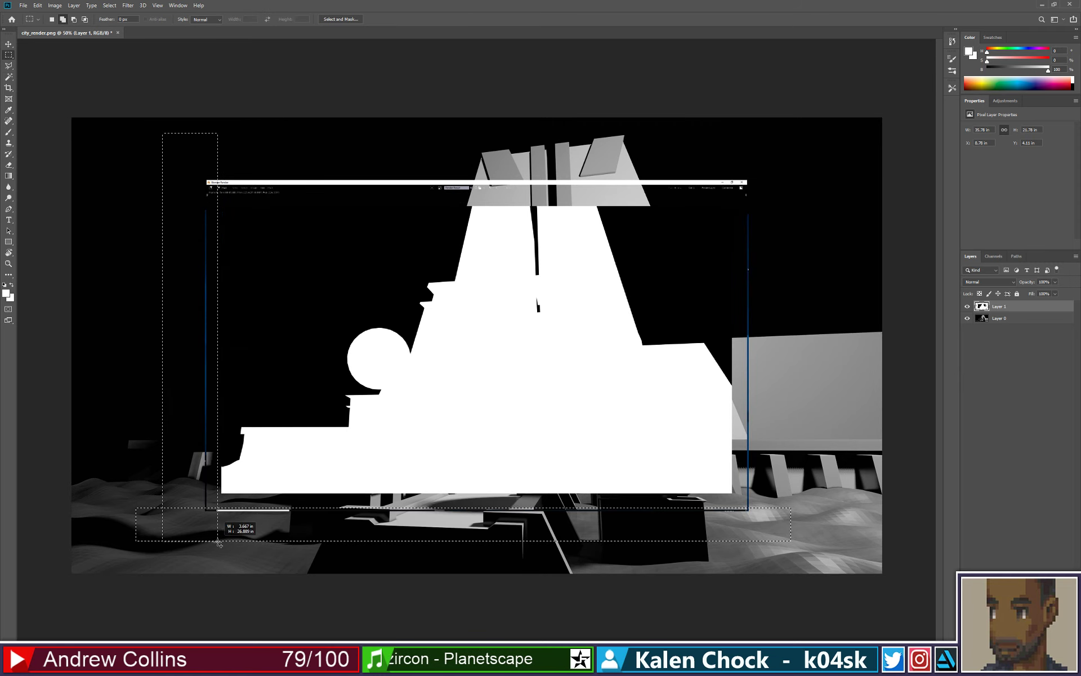
pyautogui.hotkey('ctrl', 'z')
pyautogui.hotkey('ctrl', 'shift', 'z')
pyautogui.keyDown('shift'); pyautogui.moveTo(145, 117); pyautogui.dragTo(793, 200); pyautogui.keyUp('shift')
pyautogui.keyDown('shift'); pyautogui.moveTo(824, 567); pyautogui.dragTo(740, 168); pyautogui.keyUp('shift')
pyautogui.press('Delete')
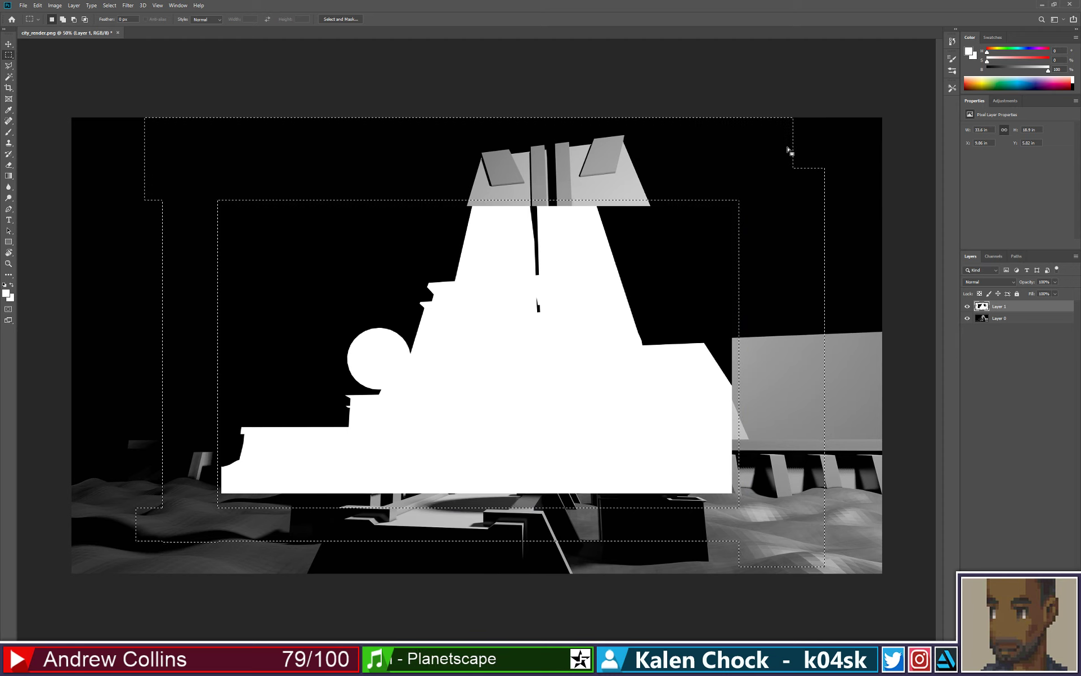
pyautogui.hotkey('ctrl', 'd')
# - Apply a crop at the canvas bounds and scale the pasted mask layer up to span the full height of the image
pyautogui.press('c')
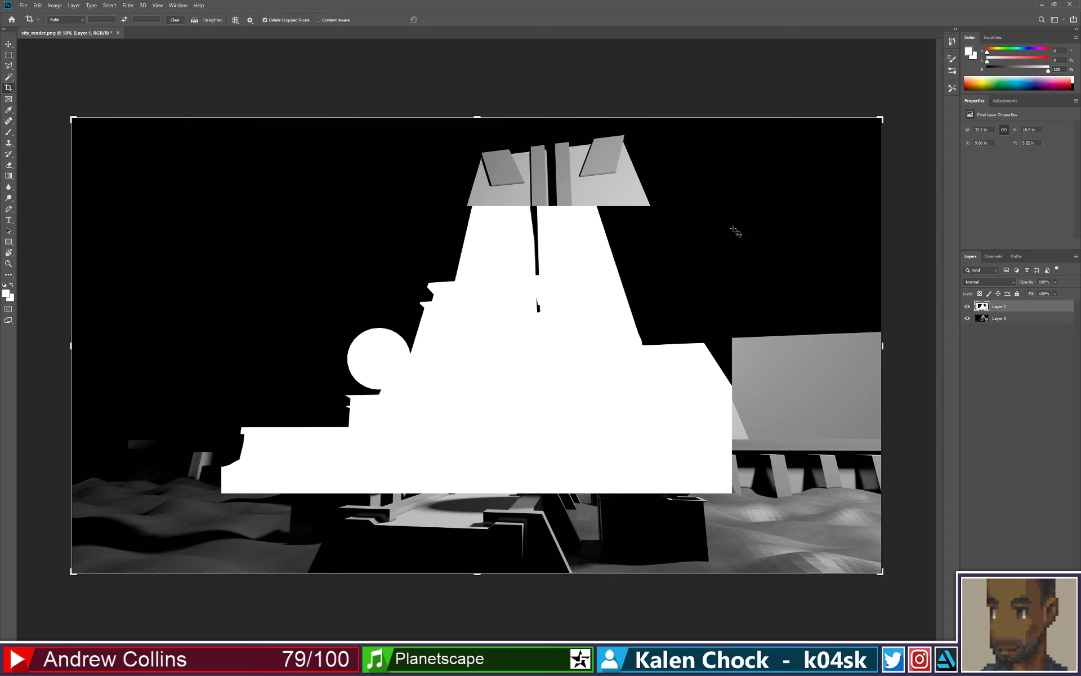
pyautogui.press('Return')
pyautogui.press('Return')
pyautogui.press('z')
pyautogui.keyDown('alt'); pyautogui.click(733, 229); pyautogui.keyUp('alt')
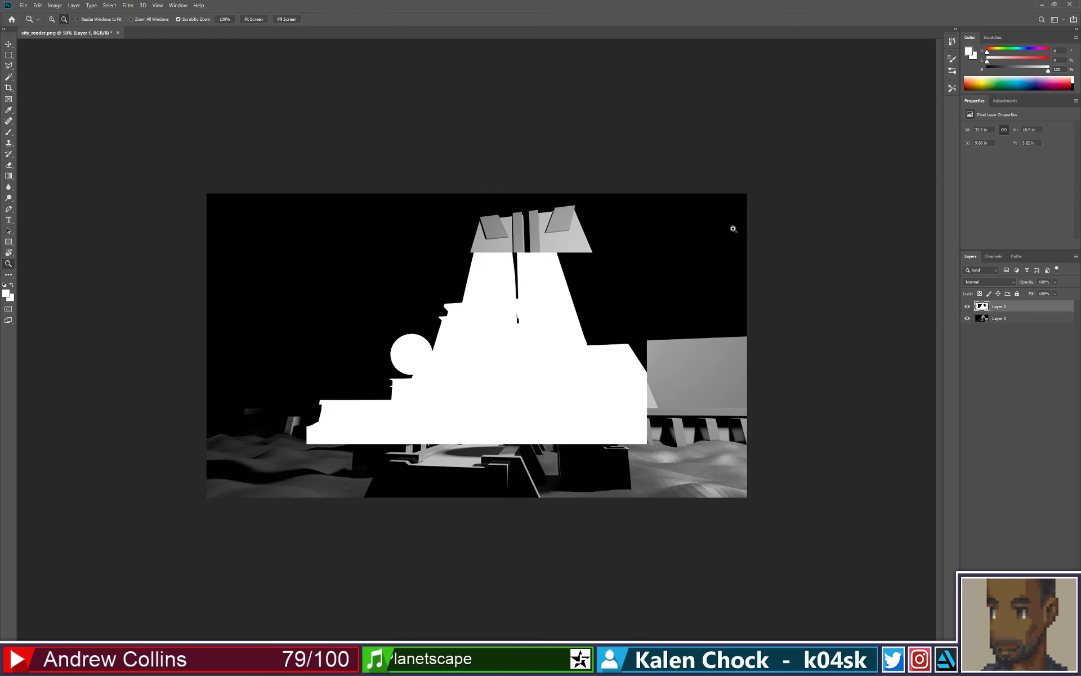
pyautogui.hotkey('ctrl', 't')
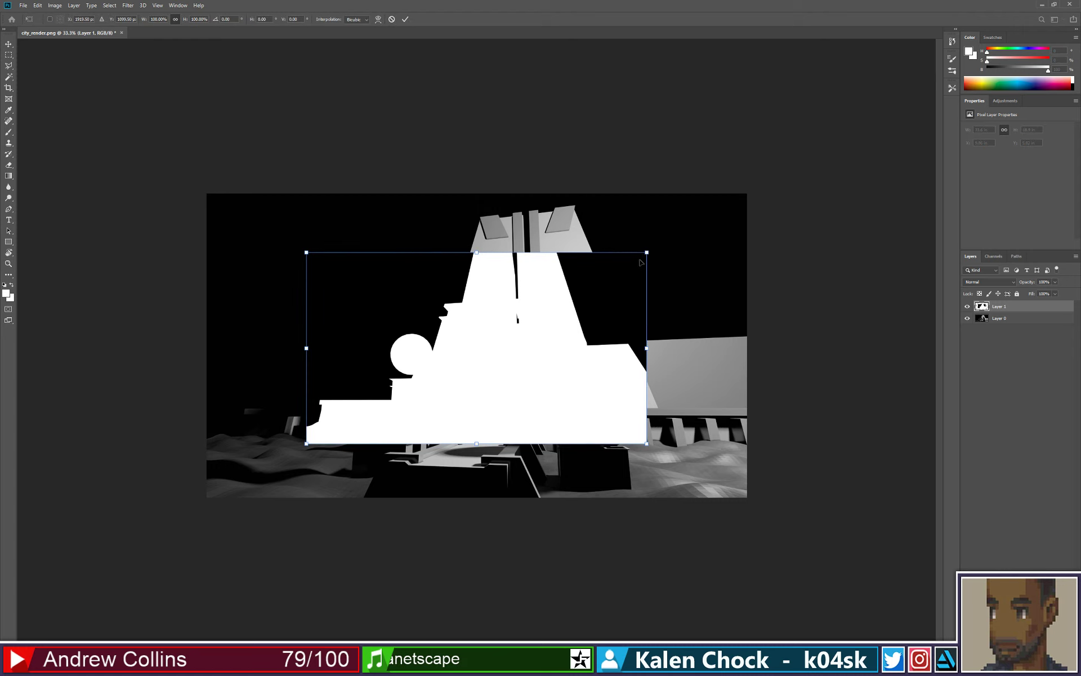
pyautogui.keyDown('alt'); pyautogui.keyDown('shift'); pyautogui.moveTo(656, 246); pyautogui.dragTo(747, 194); pyautogui.keyUp('shift'); pyautogui.keyUp('alt')
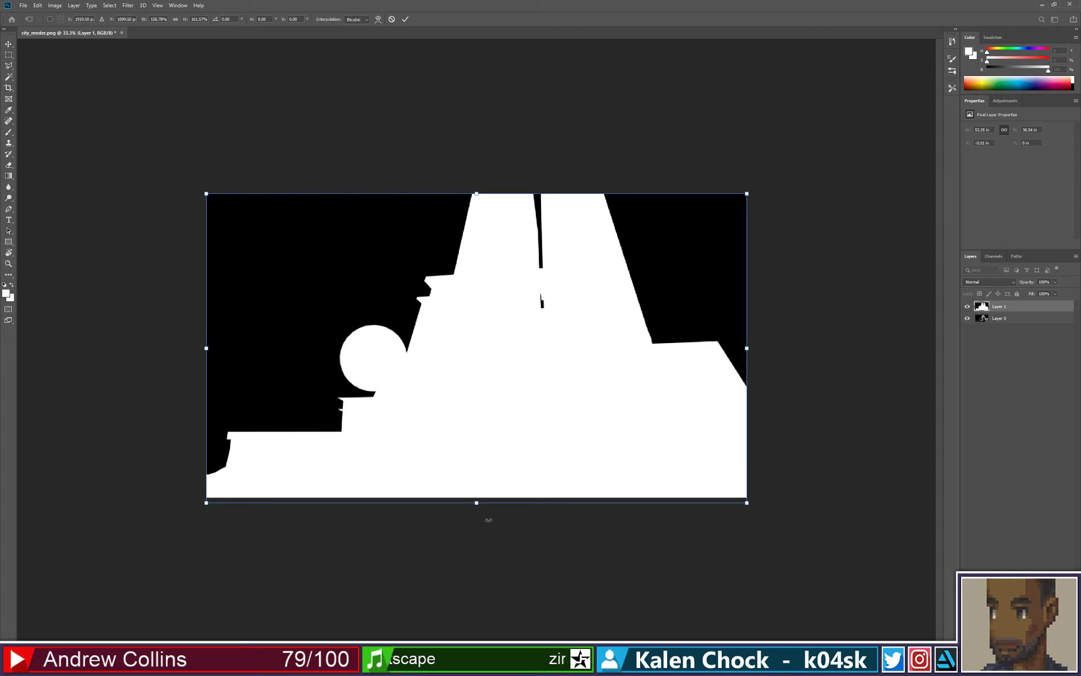
pyautogui.keyDown('shift'); pyautogui.moveTo(481, 506); pyautogui.dragTo(511, 502); pyautogui.keyUp('shift')
pyautogui.press('Return')
pyautogui.press('c')
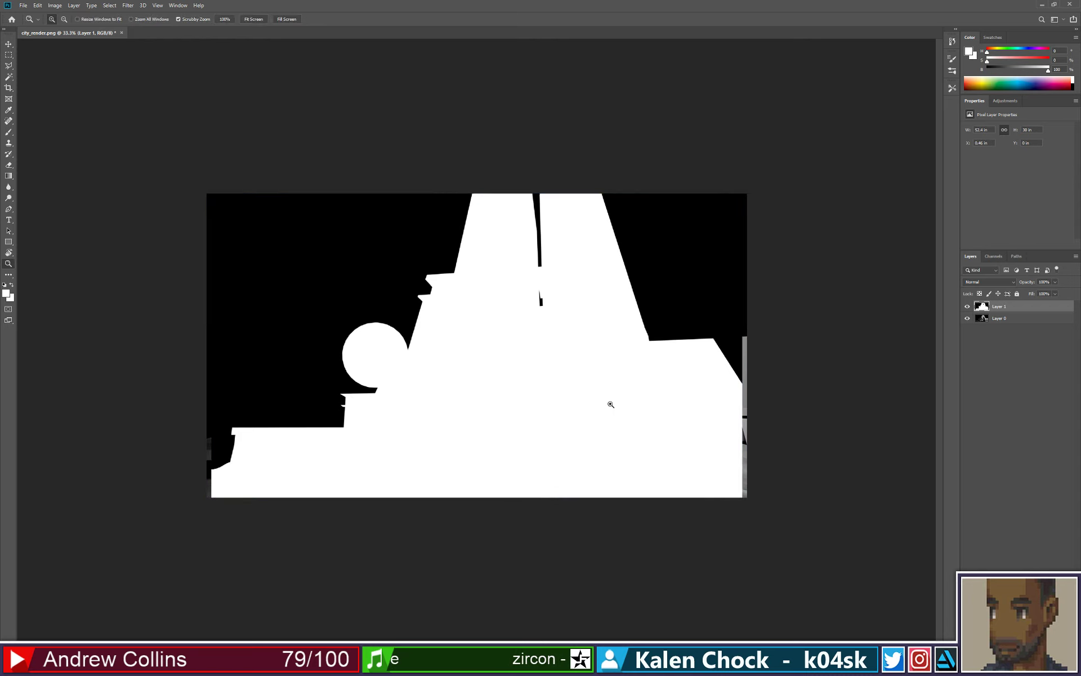
pyautogui.moveTo(638, 393); pyautogui.dragTo(724, 378)
pyautogui.press('Escape')
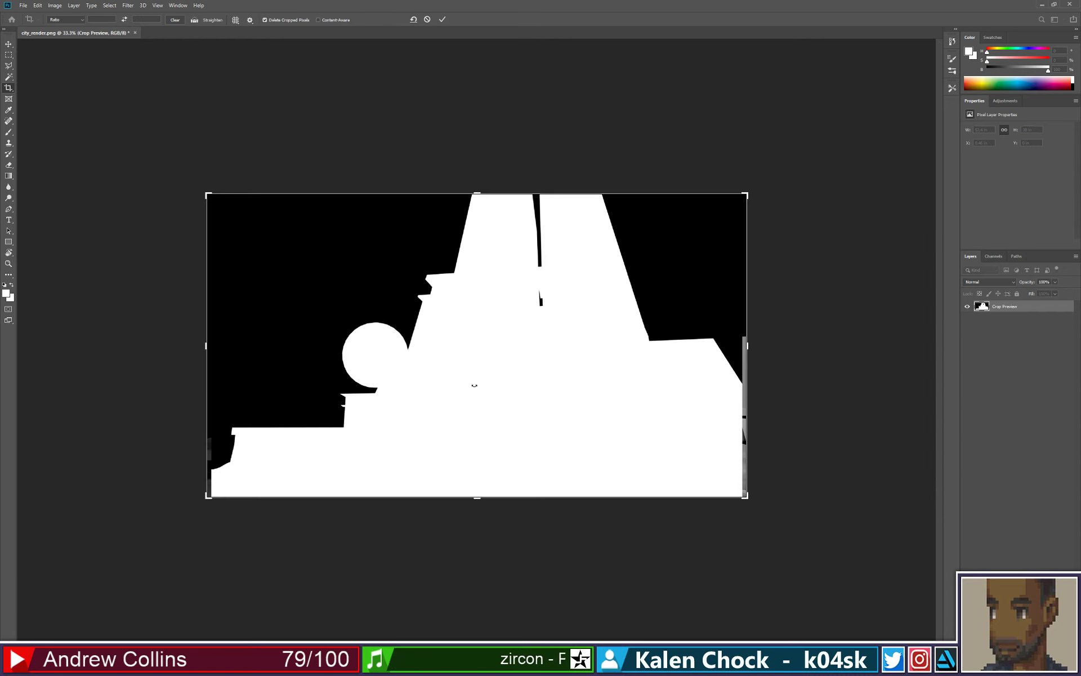
pyautogui.moveTo(491, 369); pyautogui.dragTo(602, 368)
pyautogui.press('Escape')
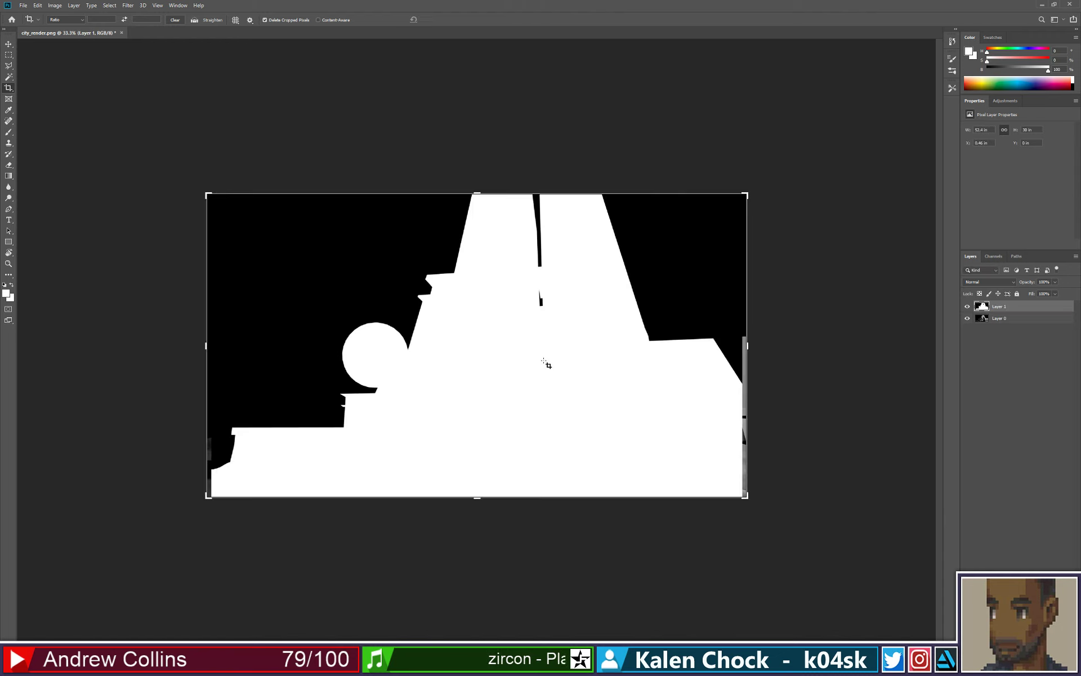
# - Lower the mask layer's Fill to 34% and shift the layer over the city render, against the canvas's left edge
pyautogui.press('v')
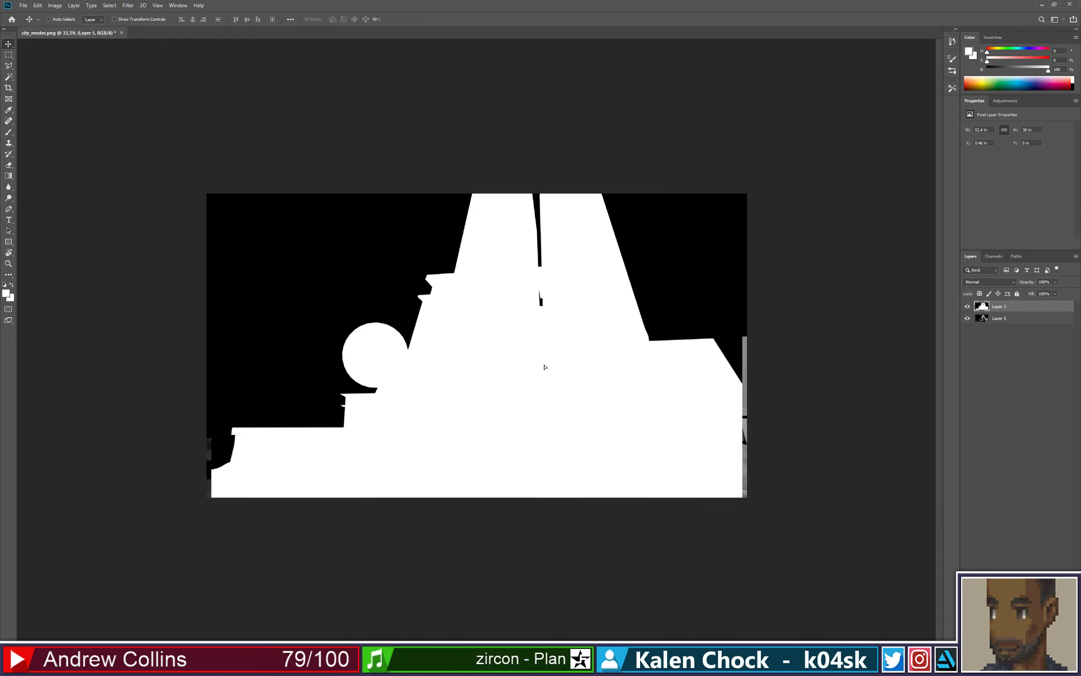
pyautogui.moveTo(542, 366)
pyautogui.mouseDown()
pyautogui.moveTo(758, 358)
pyautogui.moveTo(668, 330)
pyautogui.moveTo(557, 377)
pyautogui.moveTo(549, 365)
pyautogui.mouseUp()
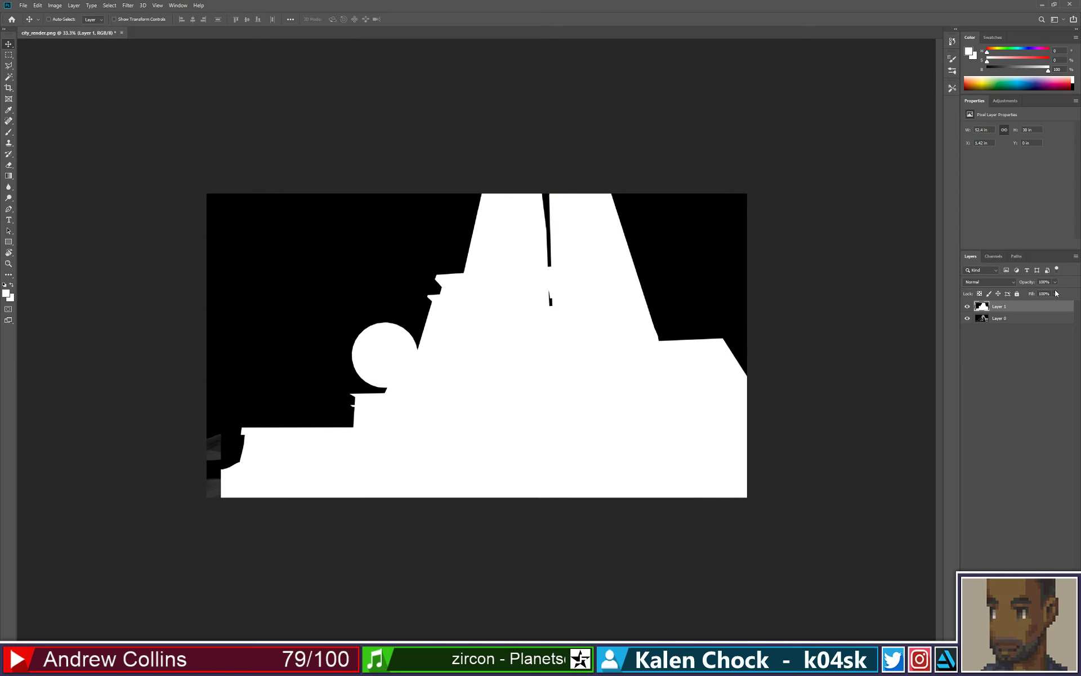
pyautogui.click(1056, 294)
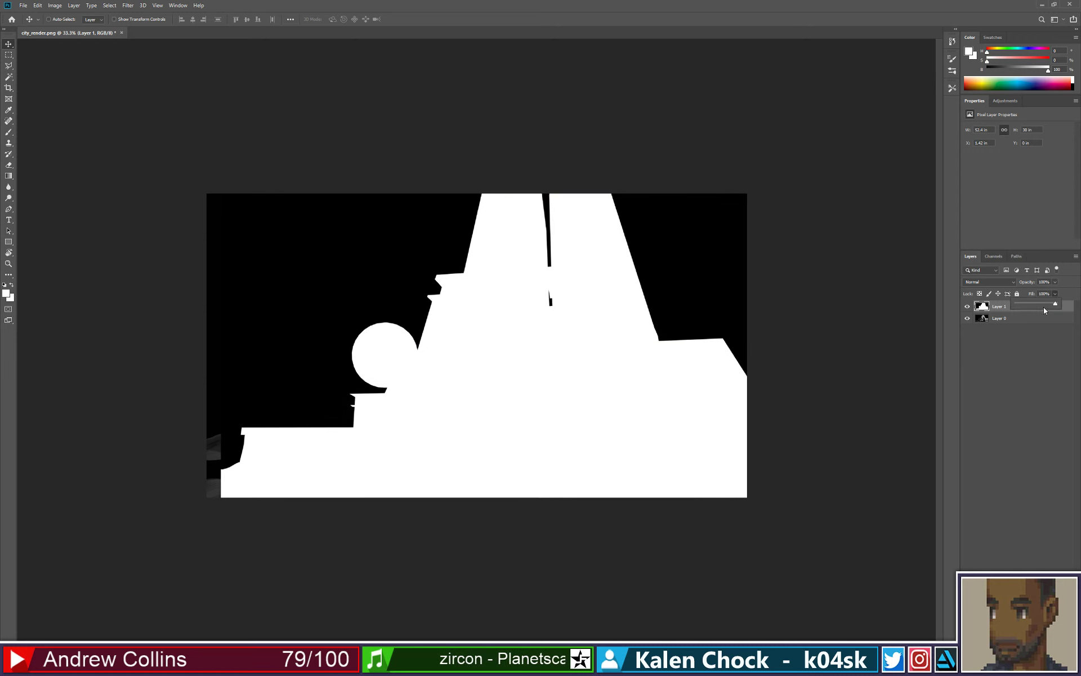
pyautogui.moveTo(1041, 304); pyautogui.dragTo(1032, 307)
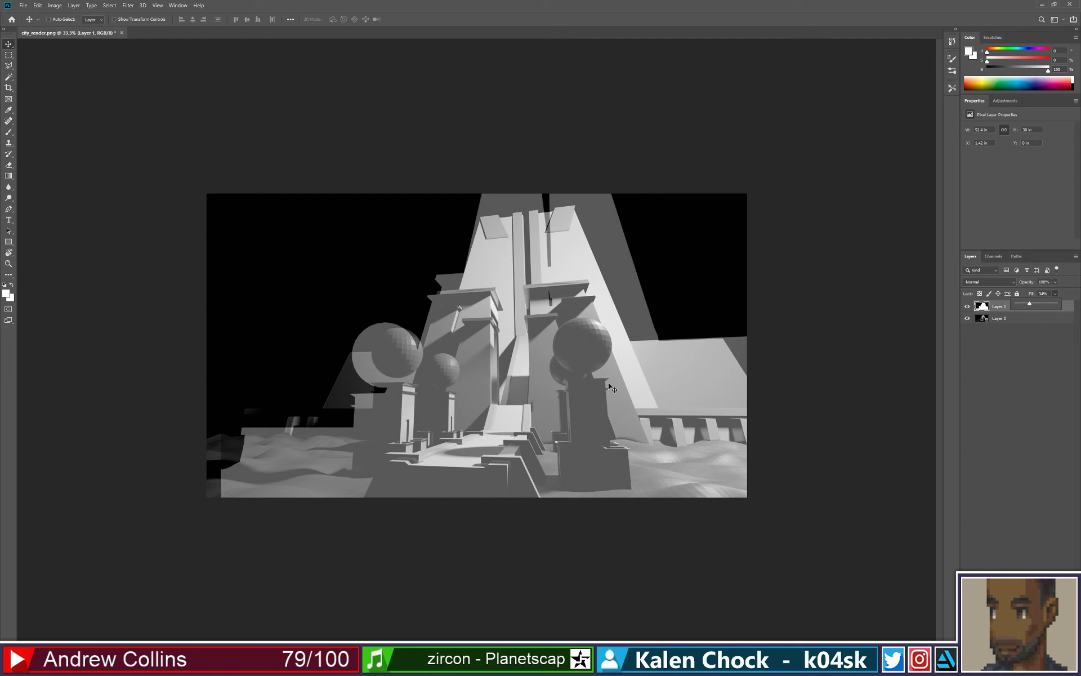
pyautogui.moveTo(549, 361)
pyautogui.mouseDown()
pyautogui.moveTo(567, 345)
pyautogui.moveTo(535, 363)
pyautogui.mouseUp()
# - Scale the semi-transparent mask layer up slightly so it spans the full canvas width
pyautogui.hotkey('ctrl', 't')
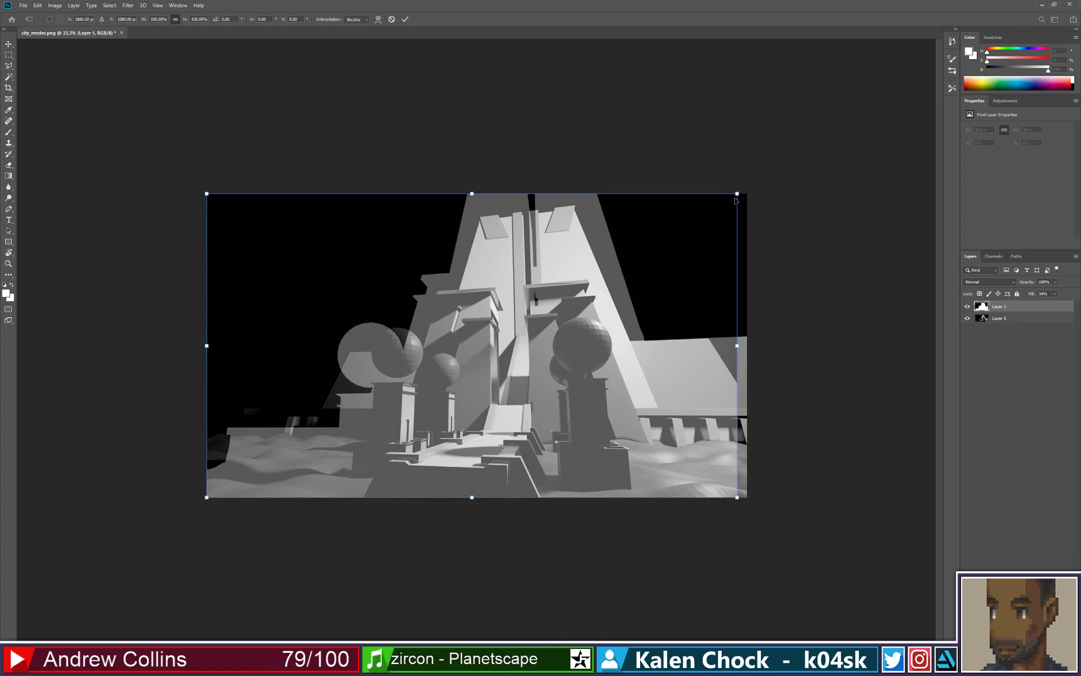
pyautogui.moveTo(737, 193); pyautogui.dragTo(745, 189)
pyautogui.press('Return')
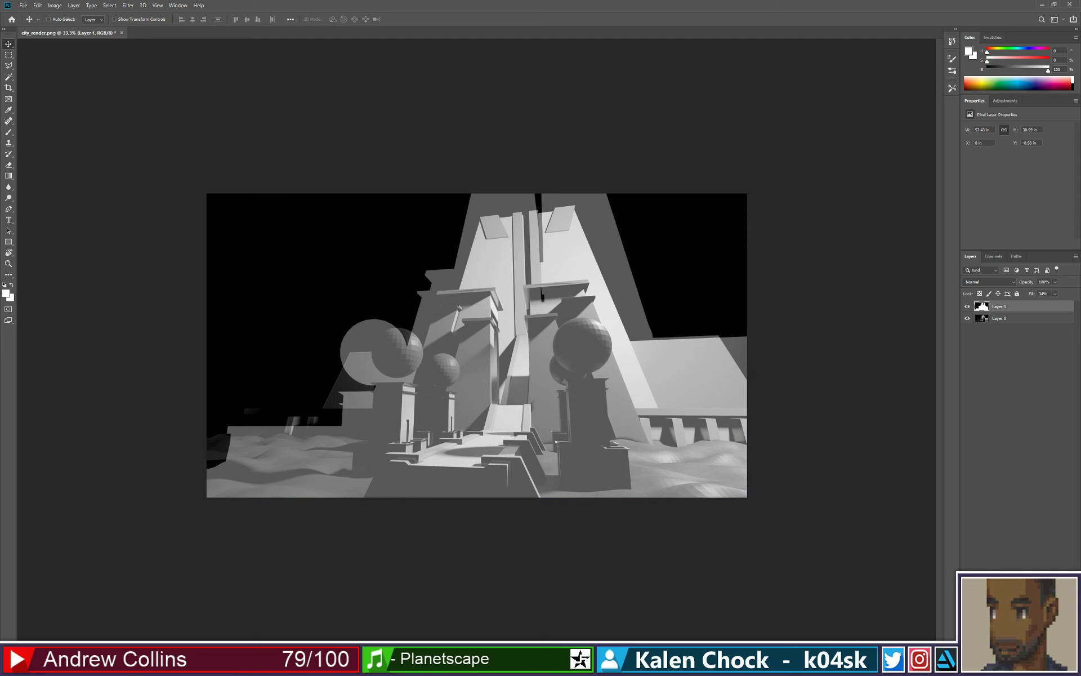
# - Switch to the main Blender window with the city scene
pyautogui.moveTo(466, 666)
pyautogui.click(427, 605)
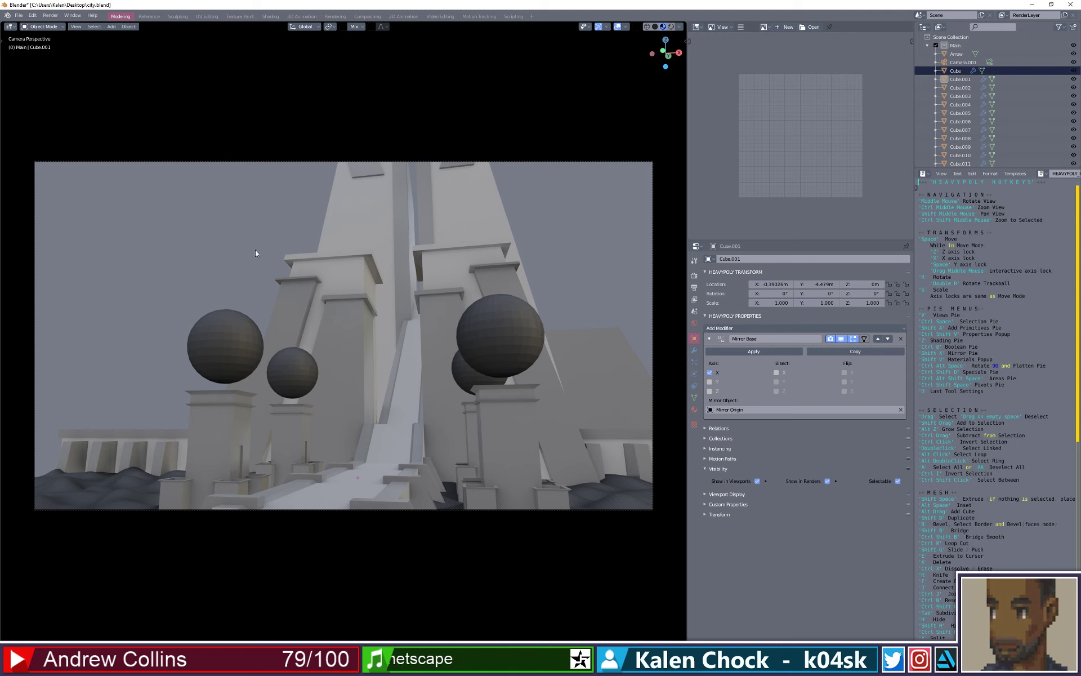
# - Examine the city scene through the camera view and look through the scene's object list
pyautogui.scroll(-1, 255, 250)
pyautogui.scroll(1, 255, 253)
pyautogui.scroll(1, 255, 253)
pyautogui.scroll(-1, 255, 252)
pyautogui.scroll(1, 256, 253)
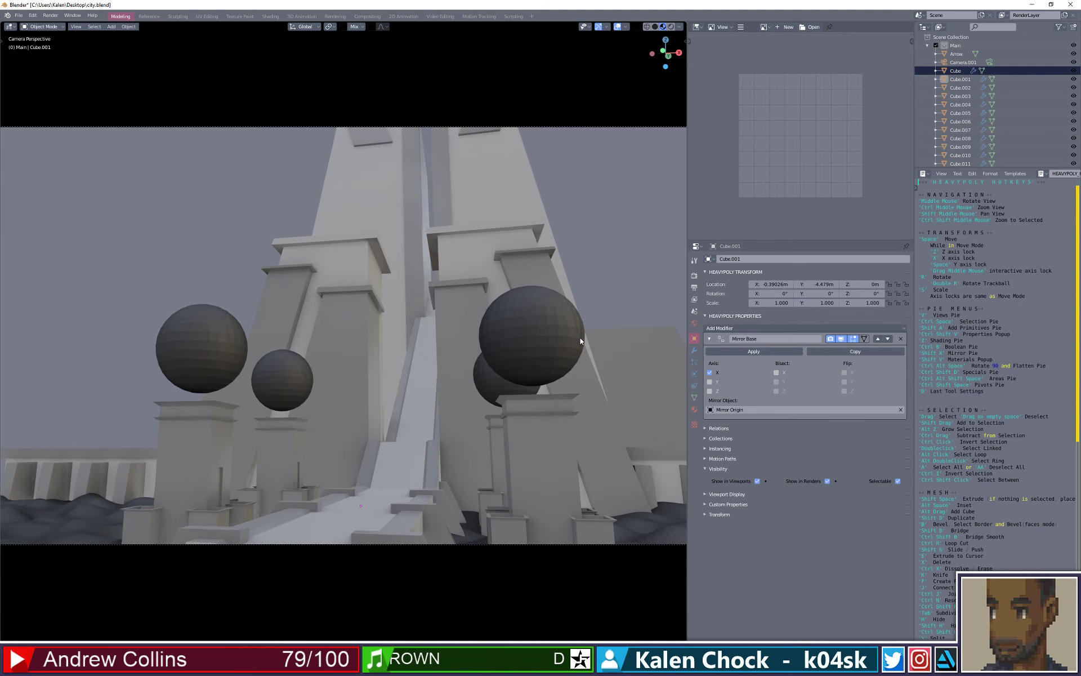
pyautogui.scroll(-3, 982, 107)
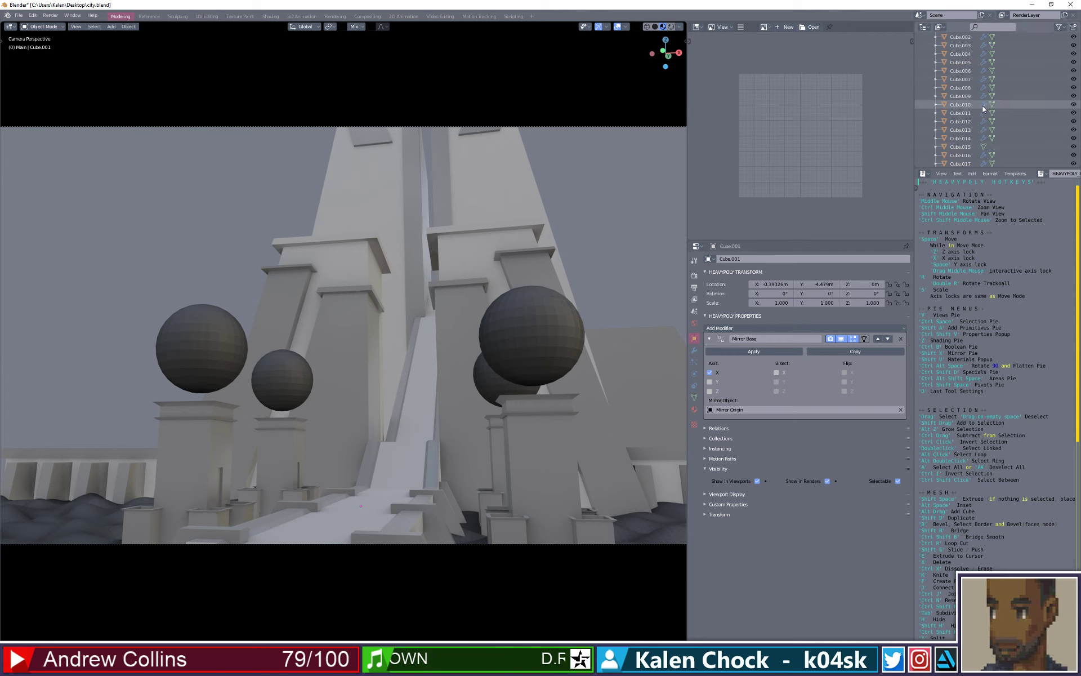
pyautogui.scroll(3, 982, 106)
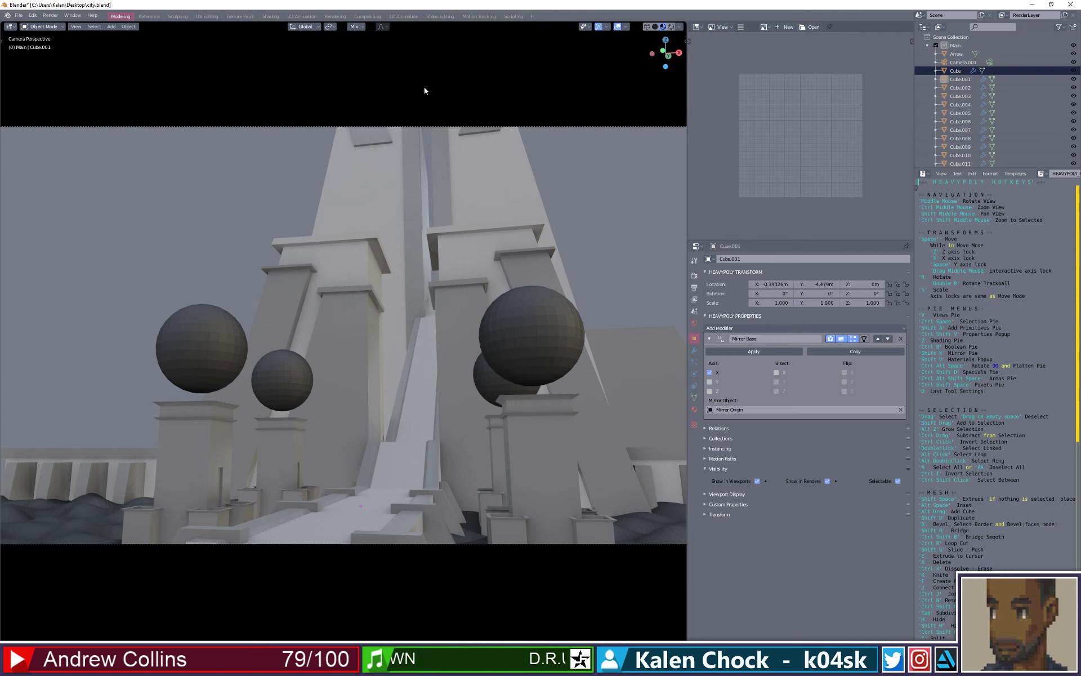
# - Leave the camera view and inspect the towers, spheres and walkway from several angles and distances
pyautogui.click(74, 27)
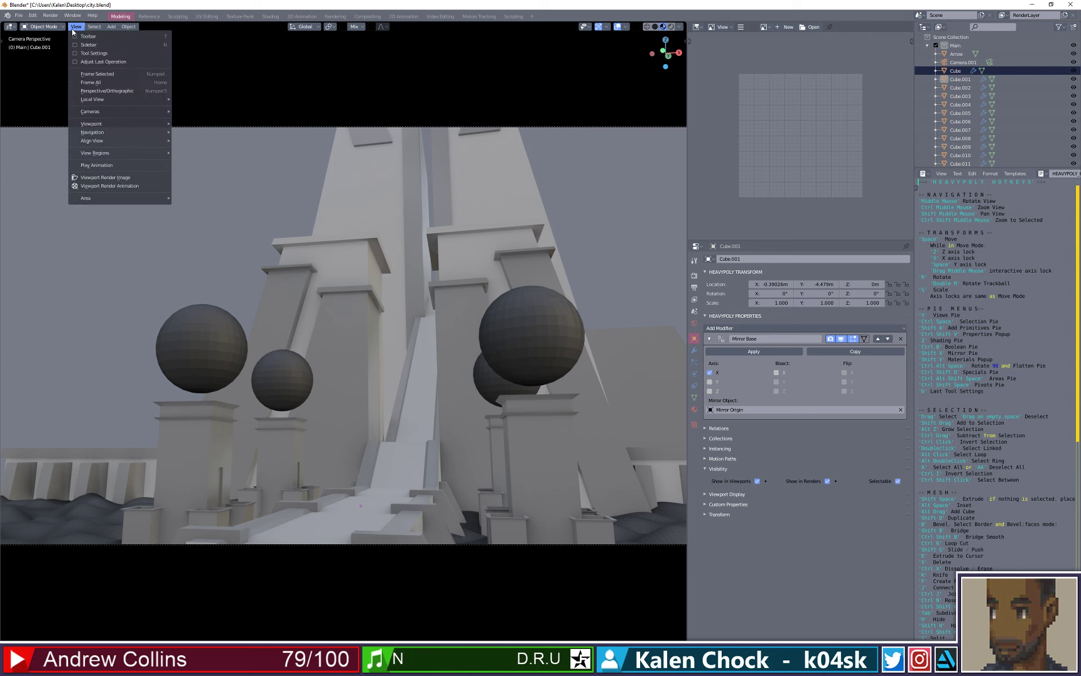
pyautogui.moveTo(130, 113)
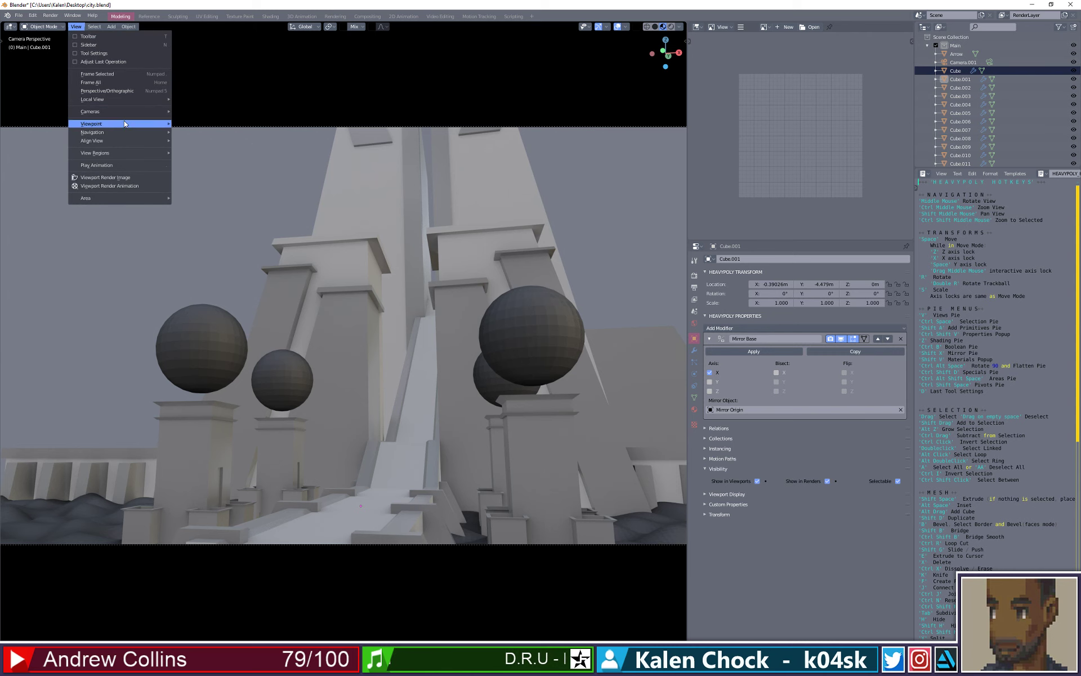
pyautogui.click(191, 123)
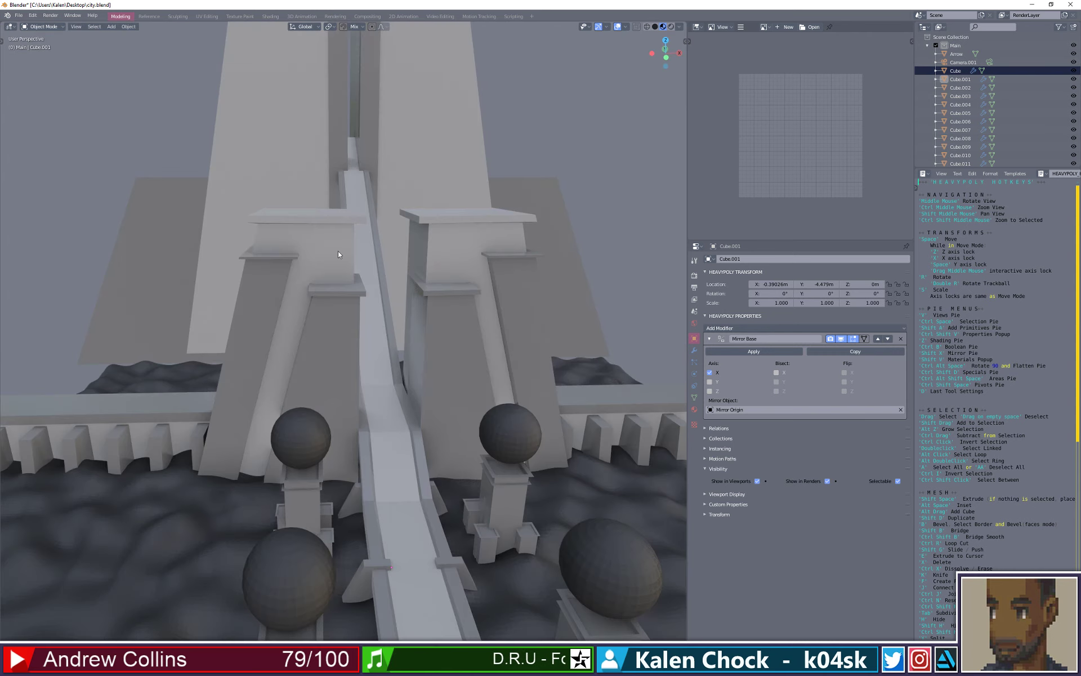
pyautogui.moveTo(499, 415); pyautogui.dragTo(491, 394, button='middle')
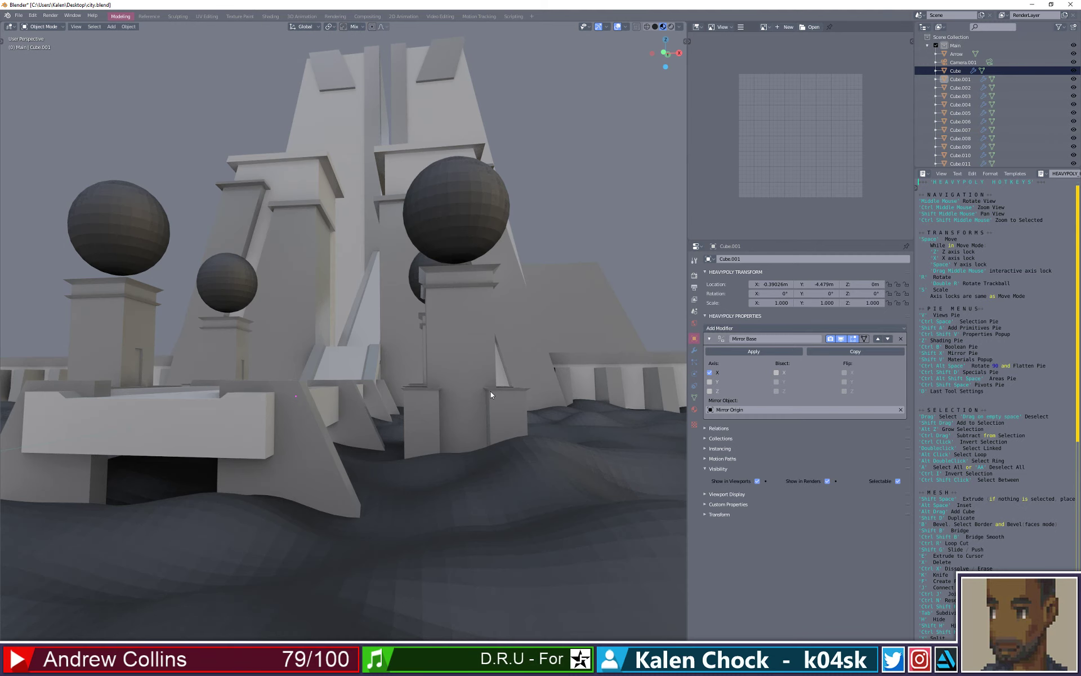
pyautogui.keyDown('shift'); pyautogui.moveTo(416, 327); pyautogui.dragTo(441, 418, button='middle'); pyautogui.keyUp('shift')
pyautogui.scroll(-2, 419, 389)
pyautogui.scroll(1, 450, 390)
pyautogui.scroll(-1, 449, 390)
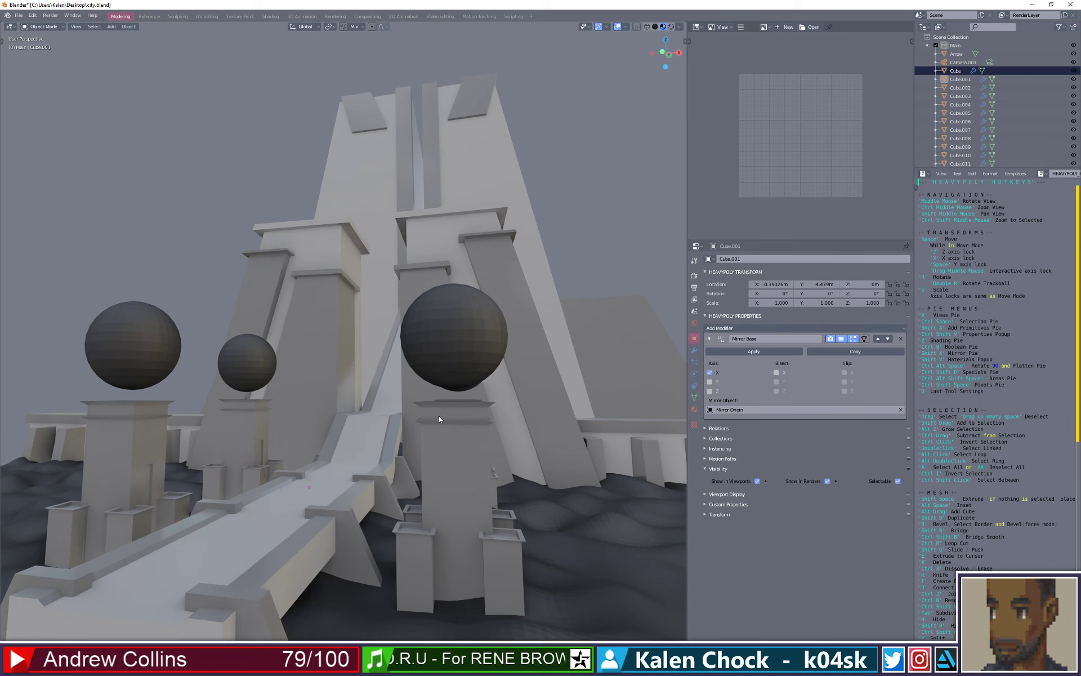
pyautogui.scroll(3, 423, 431)
pyautogui.scroll(-4, 425, 432)
pyautogui.scroll(1, 425, 434)
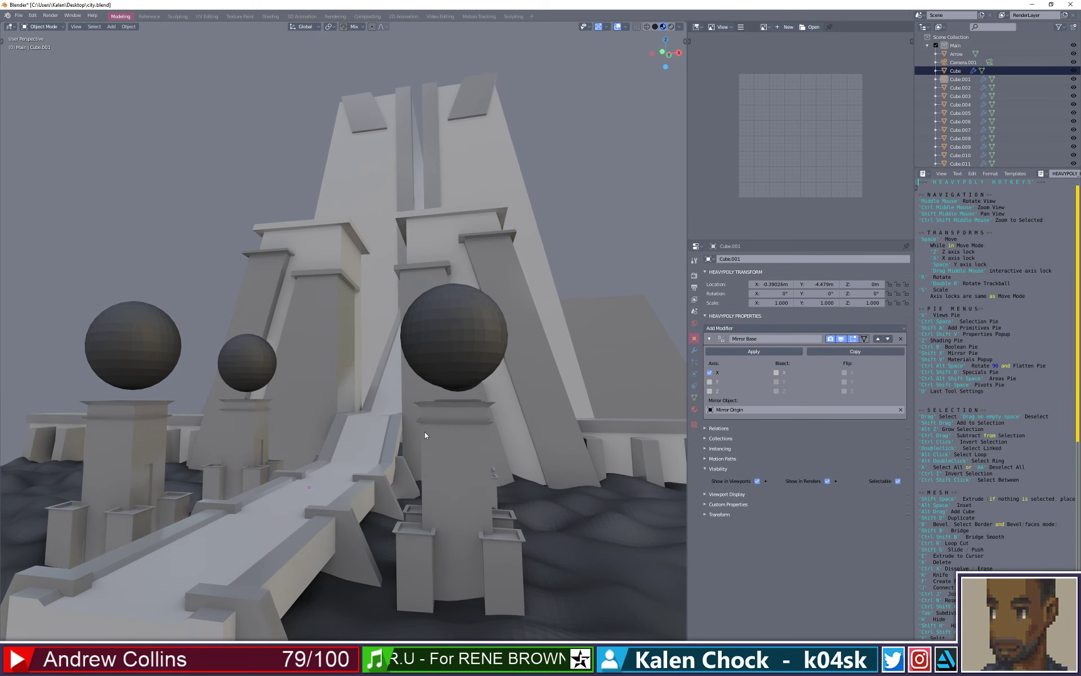
pyautogui.moveTo(425, 431)
pyautogui.mouseDown(button='middle')
pyautogui.moveTo(427, 421)
pyautogui.moveTo(434, 430)
pyautogui.mouseUp(button='middle')
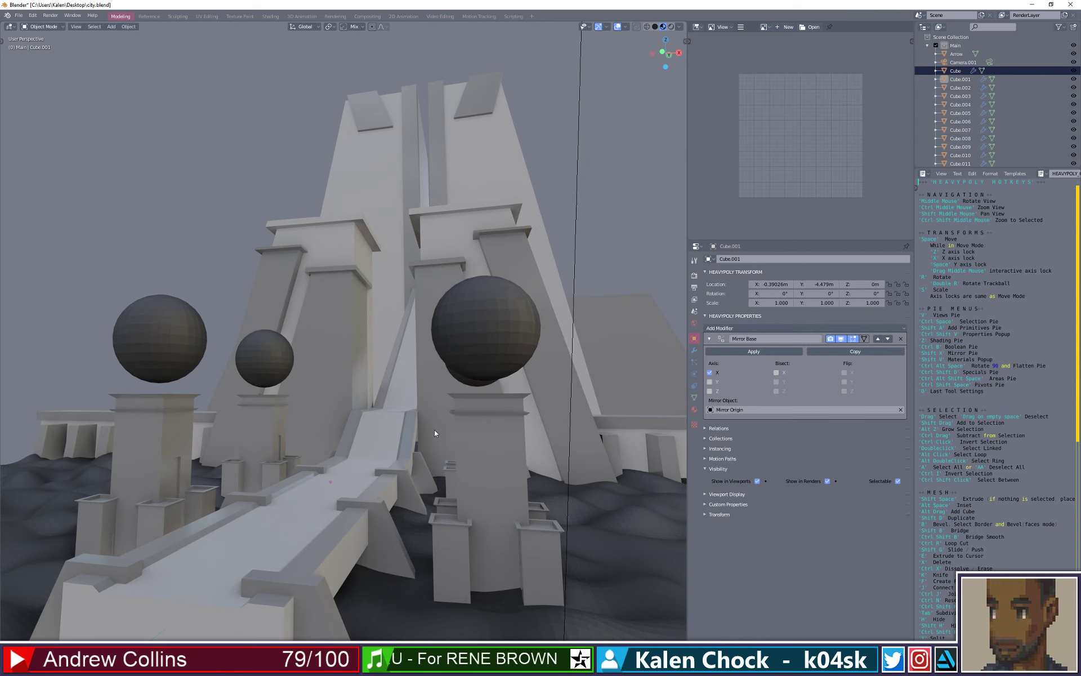
pyautogui.scroll(2, 478, 447)
pyautogui.scroll(3, 478, 441)
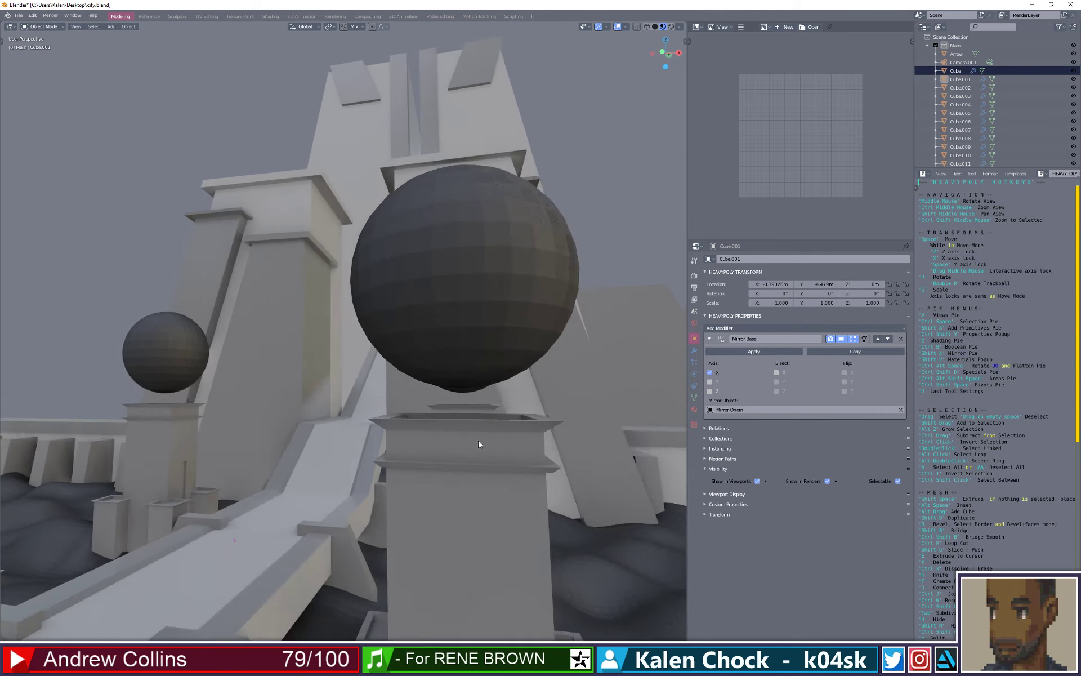
pyautogui.scroll(-5, 479, 442)
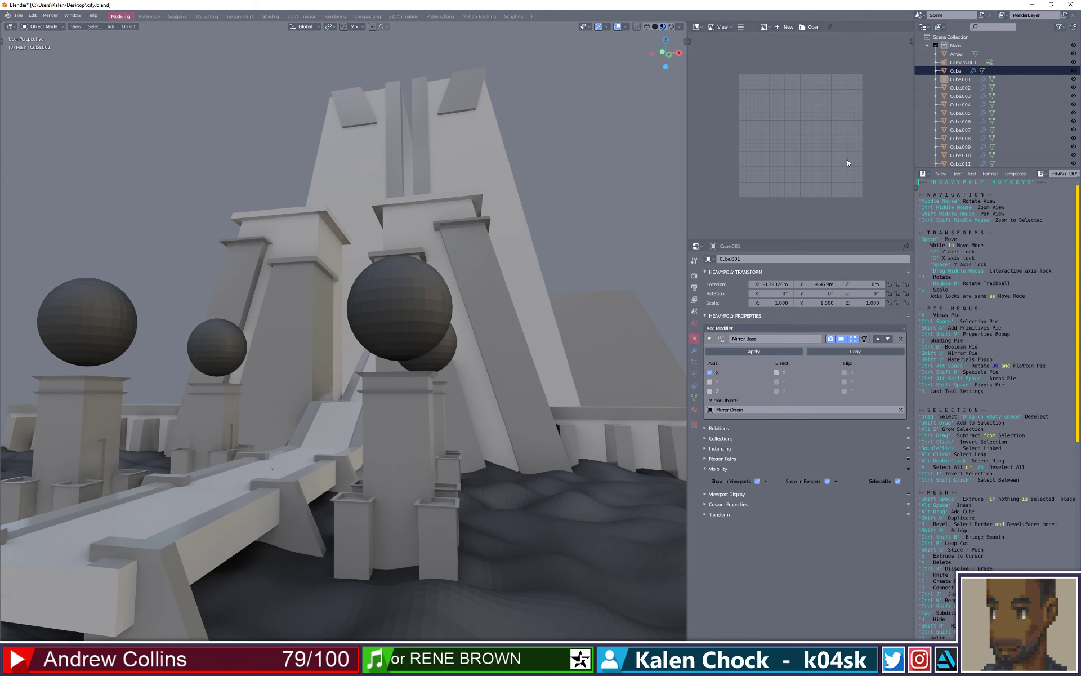
# - Select Camera.001 and raise its focal length to about 109.6 mm, checking against the scene's camera view
pyautogui.click(965, 62)
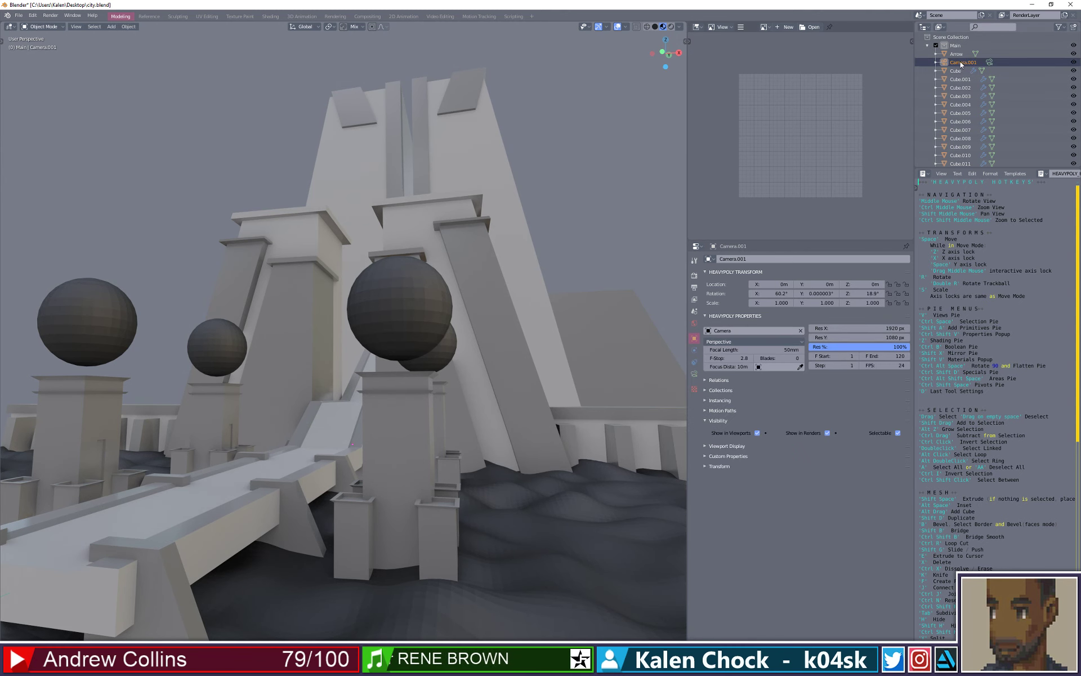
pyautogui.moveTo(750, 349); pyautogui.dragTo(744, 349)
pyautogui.click(76, 27)
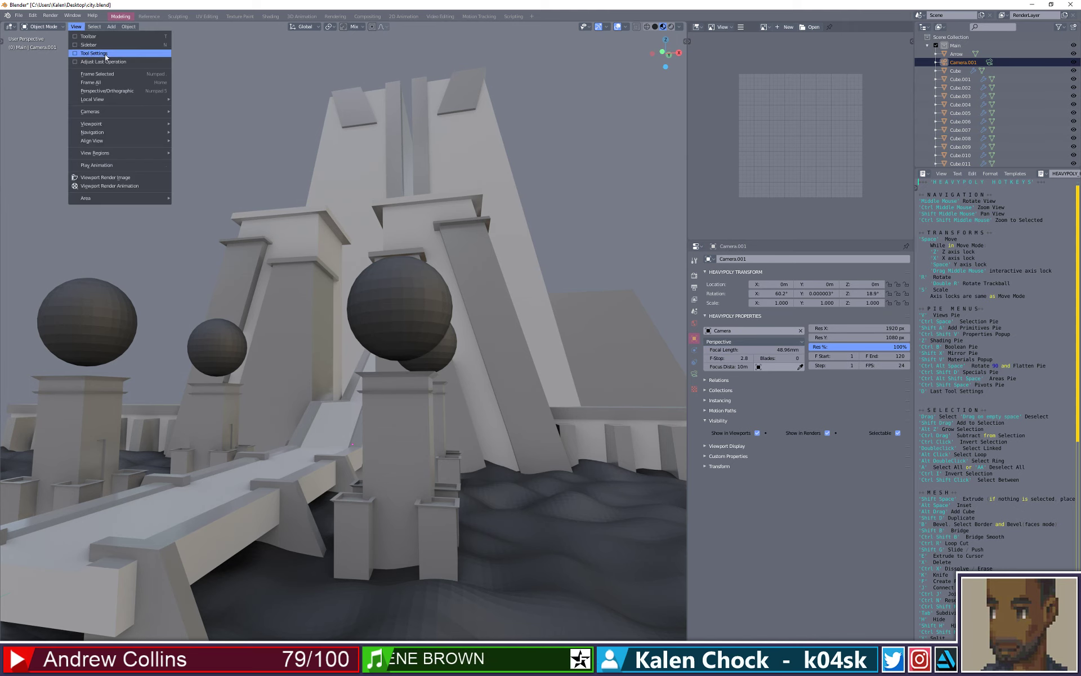
pyautogui.moveTo(120, 122)
pyautogui.click(194, 123)
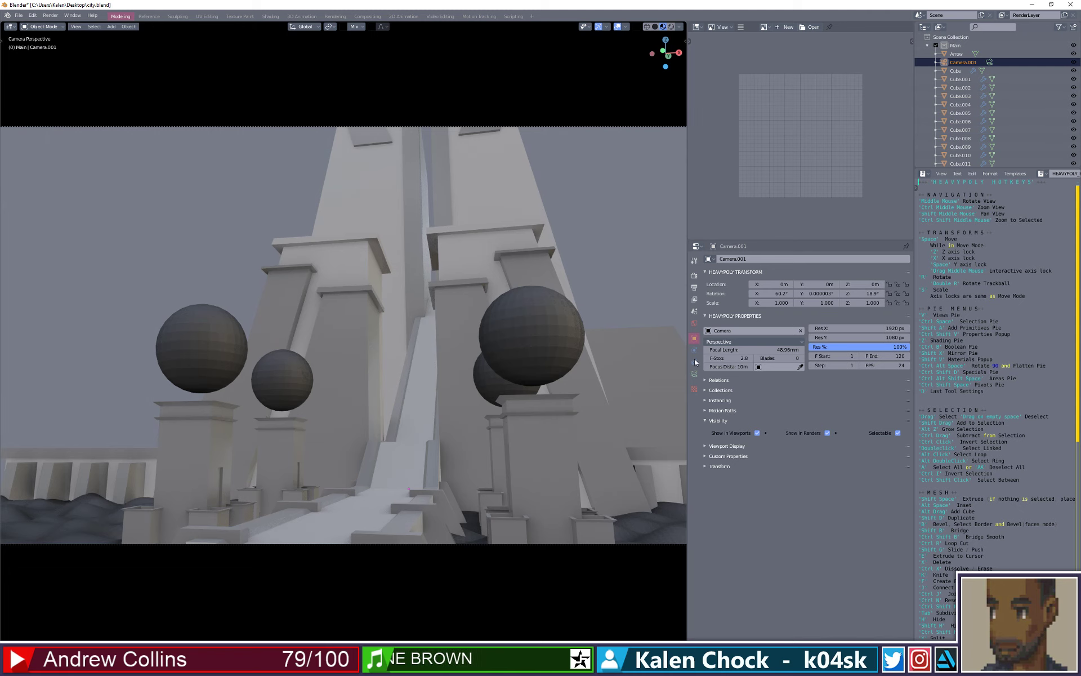
pyautogui.moveTo(762, 350); pyautogui.dragTo(794, 349)
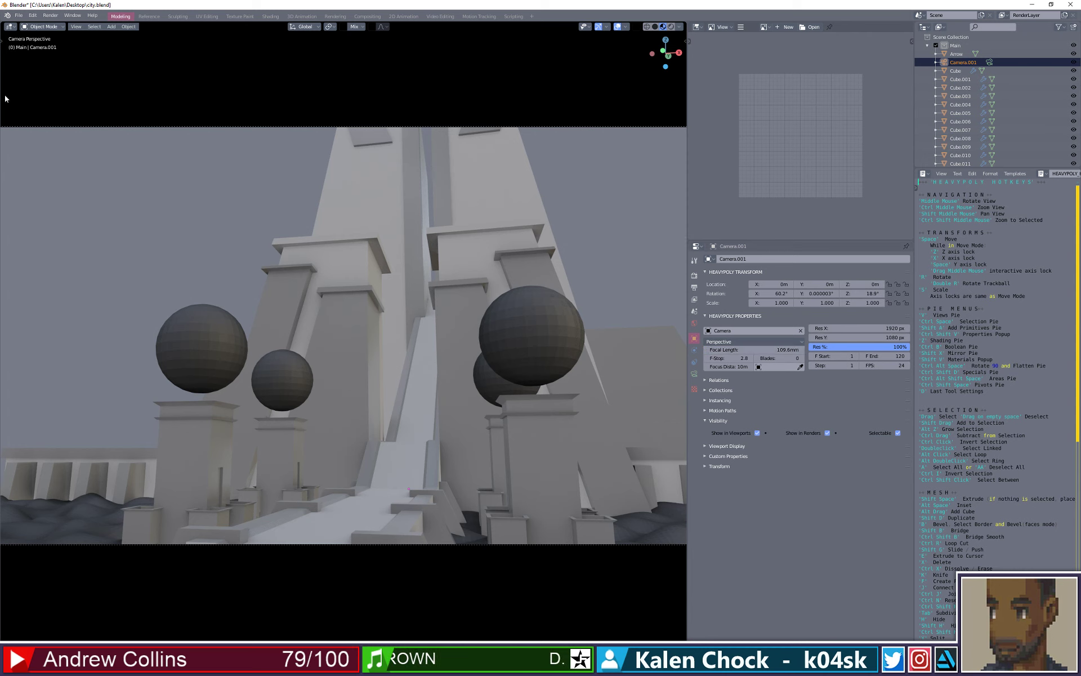
pyautogui.click(75, 27)
# - Reduce the focal length of Camera in the Cameras collection to about 20.46 mm and view the scene through it
pyautogui.scroll(-6, 1034, 90)
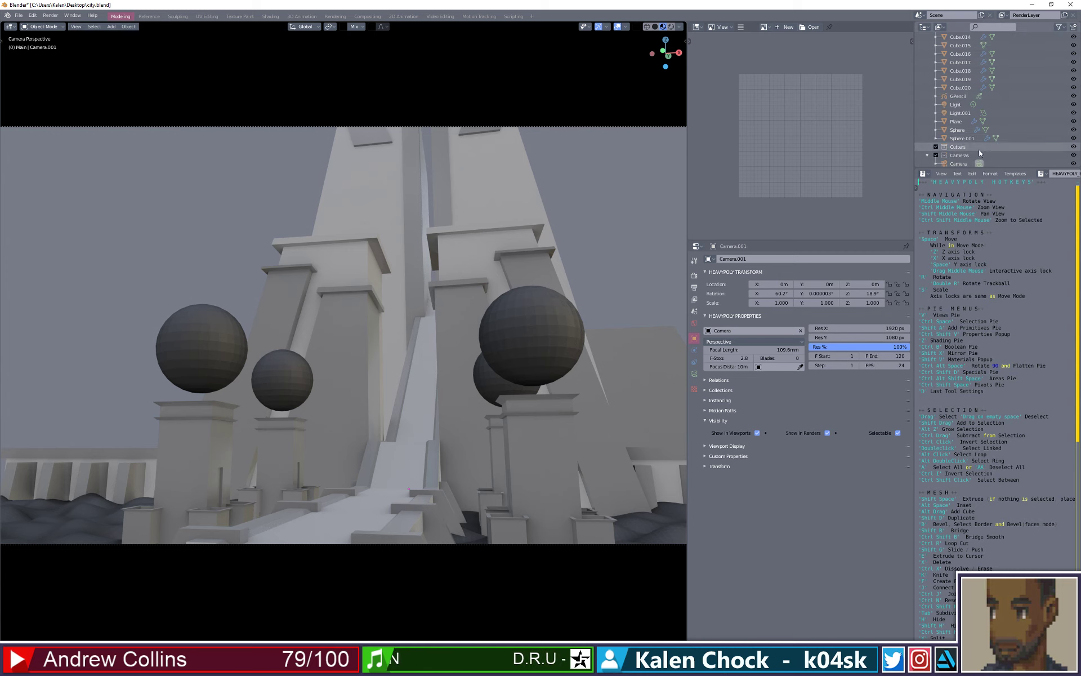
pyautogui.click(952, 163)
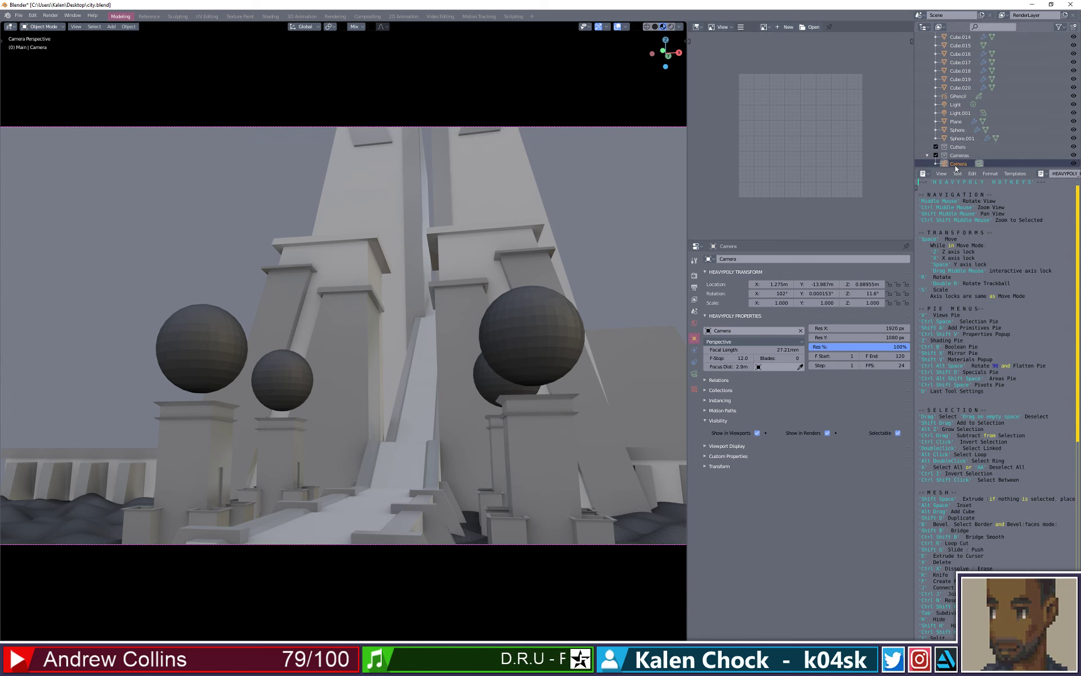
pyautogui.moveTo(758, 350); pyautogui.dragTo(734, 351)
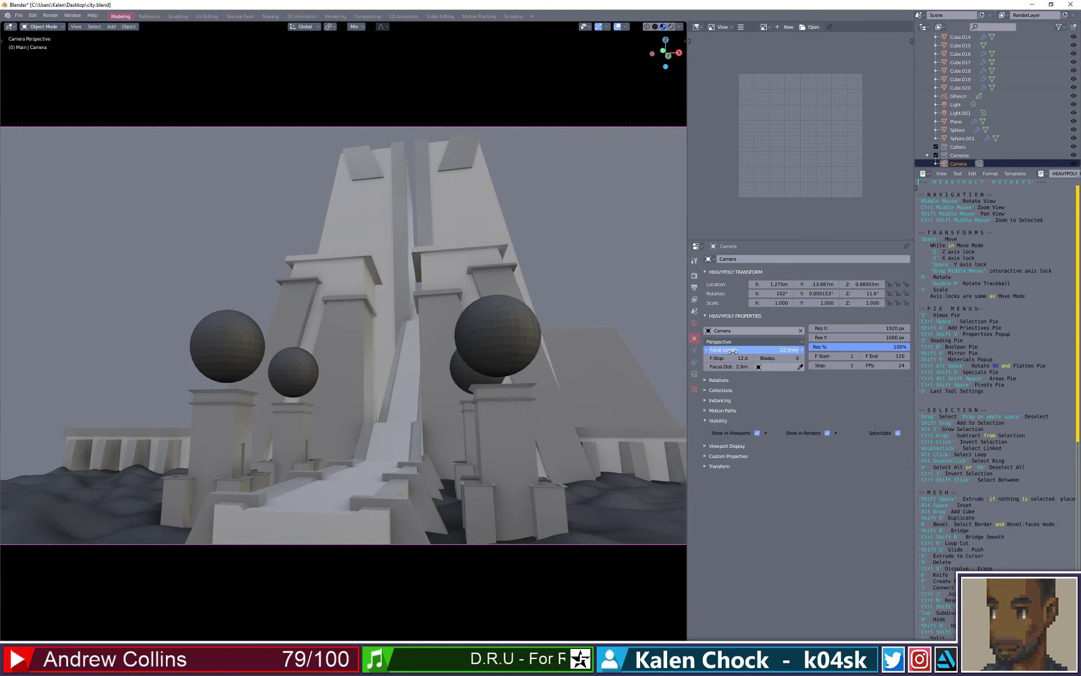
pyautogui.moveTo(575, 370); pyautogui.dragTo(576, 370, button='middle')
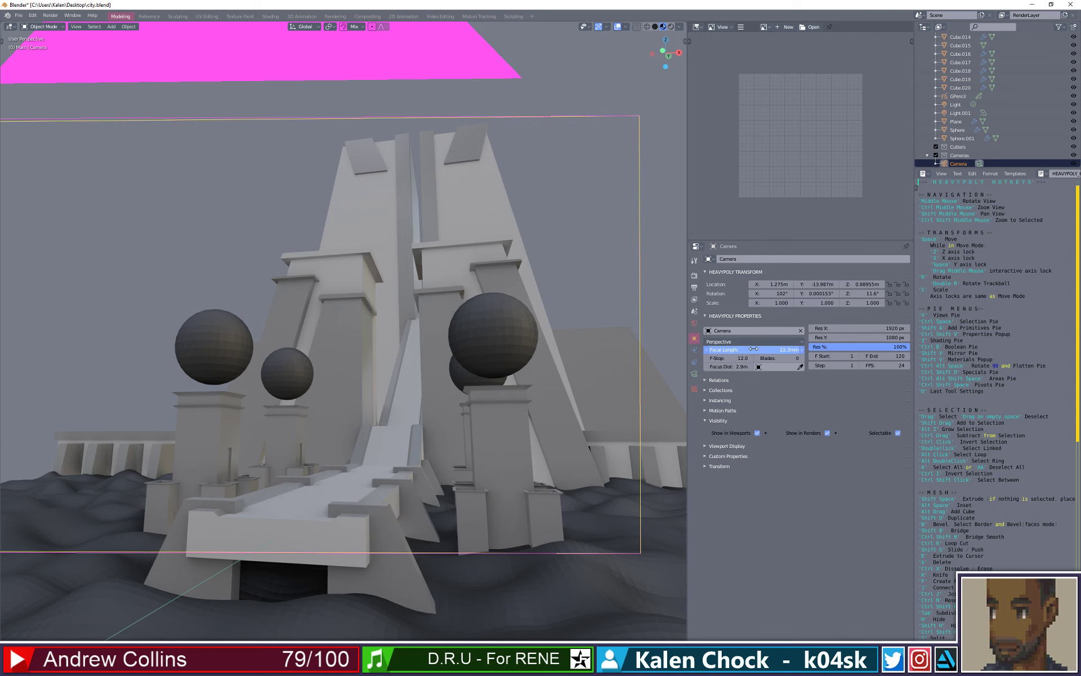
pyautogui.moveTo(753, 350)
pyautogui.mouseDown()
pyautogui.moveTo(742, 351)
pyautogui.moveTo(752, 350)
pyautogui.mouseUp()
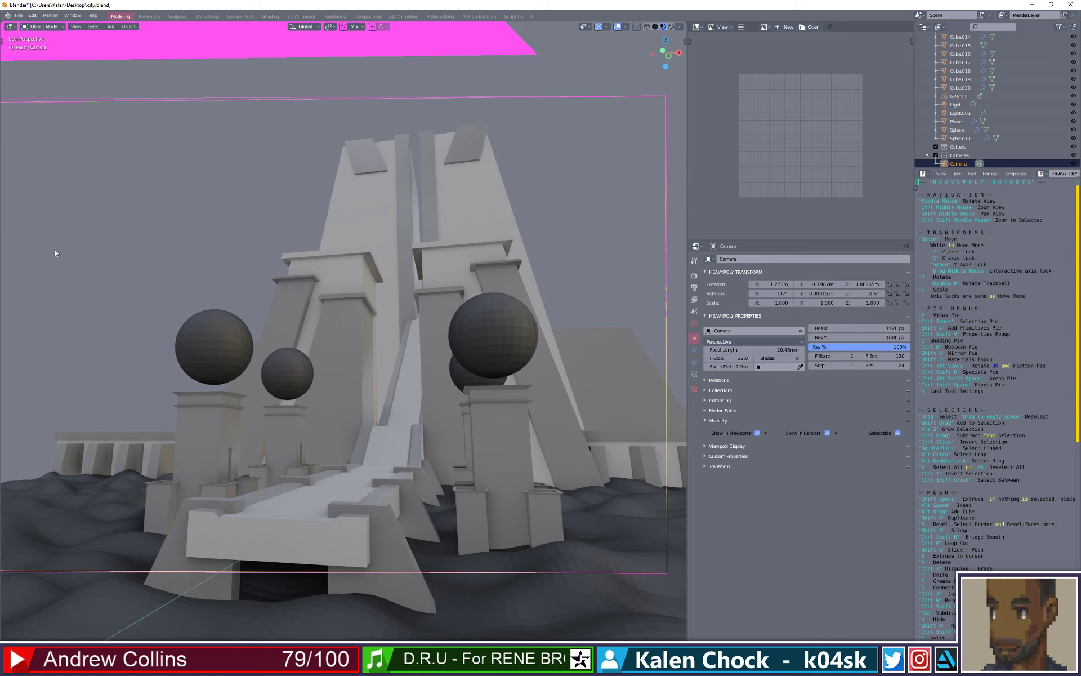
pyautogui.click(79, 27)
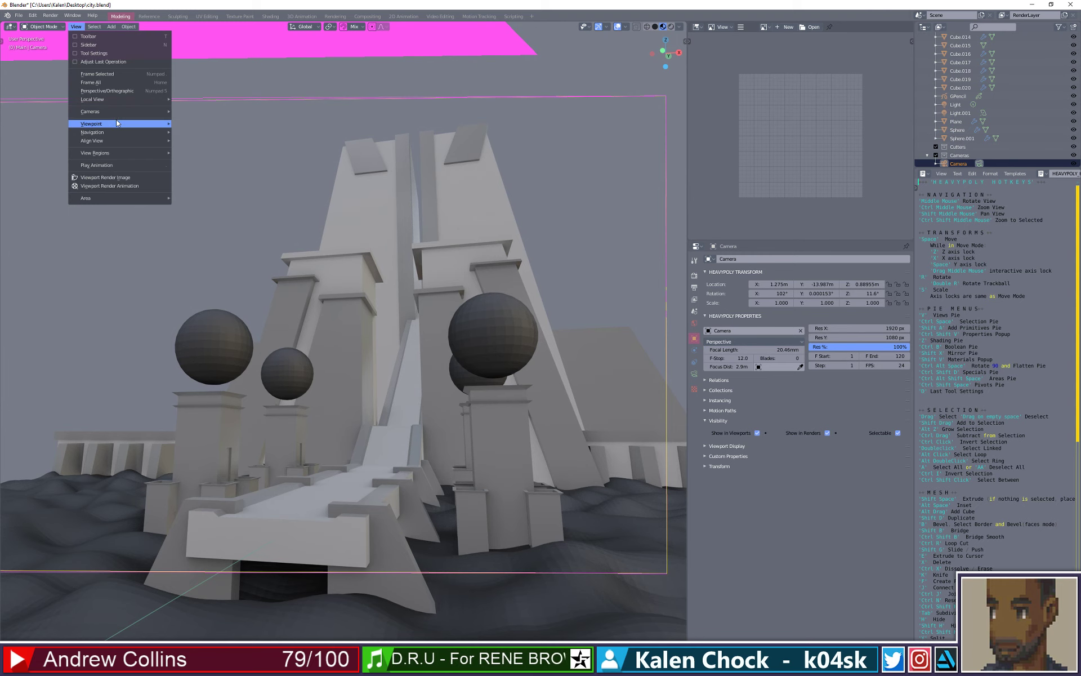
pyautogui.moveTo(116, 123)
pyautogui.click(189, 124)
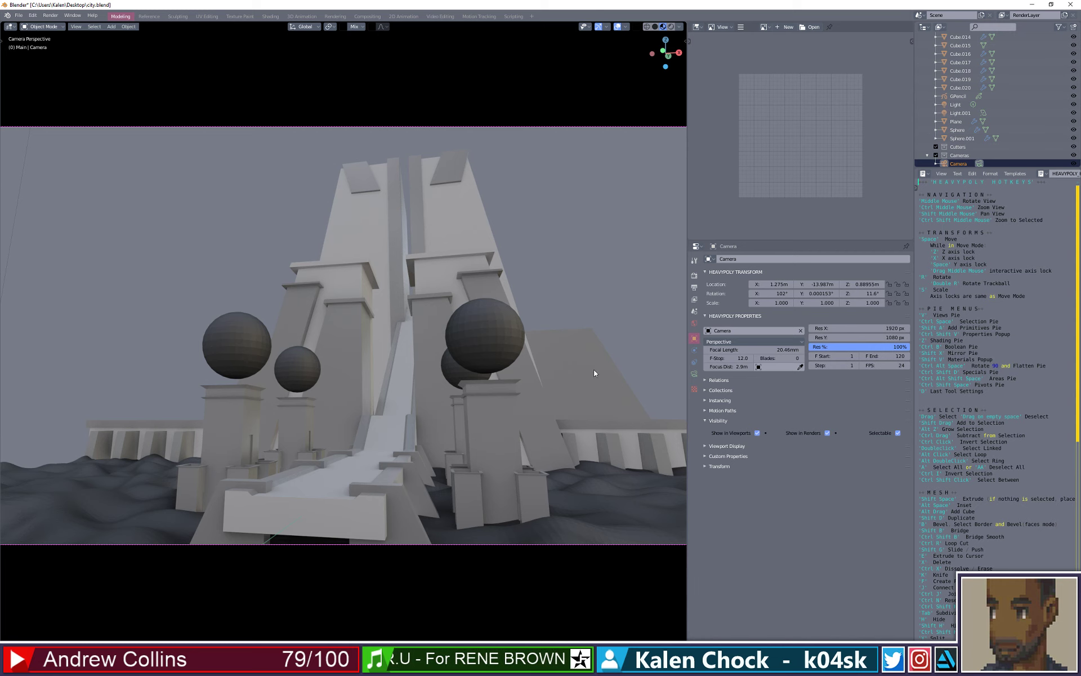
pyautogui.moveTo(536, 384); pyautogui.dragTo(536, 384, button='middle')
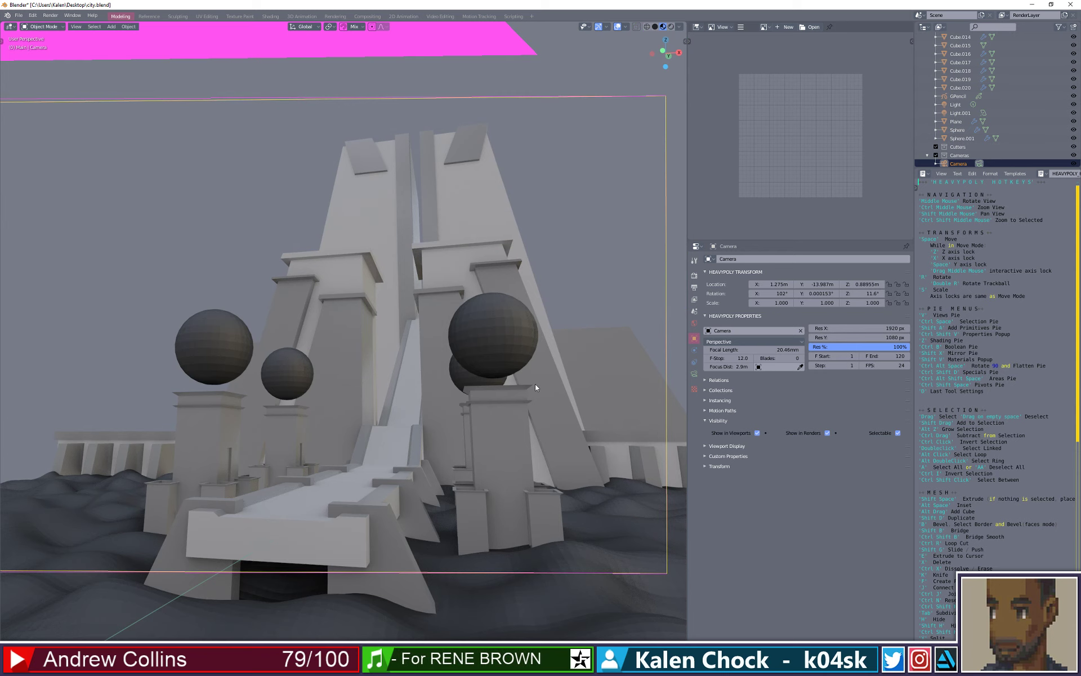
pyautogui.moveTo(535, 384); pyautogui.dragTo(515, 175, button='middle')
pyautogui.click(469, 181)
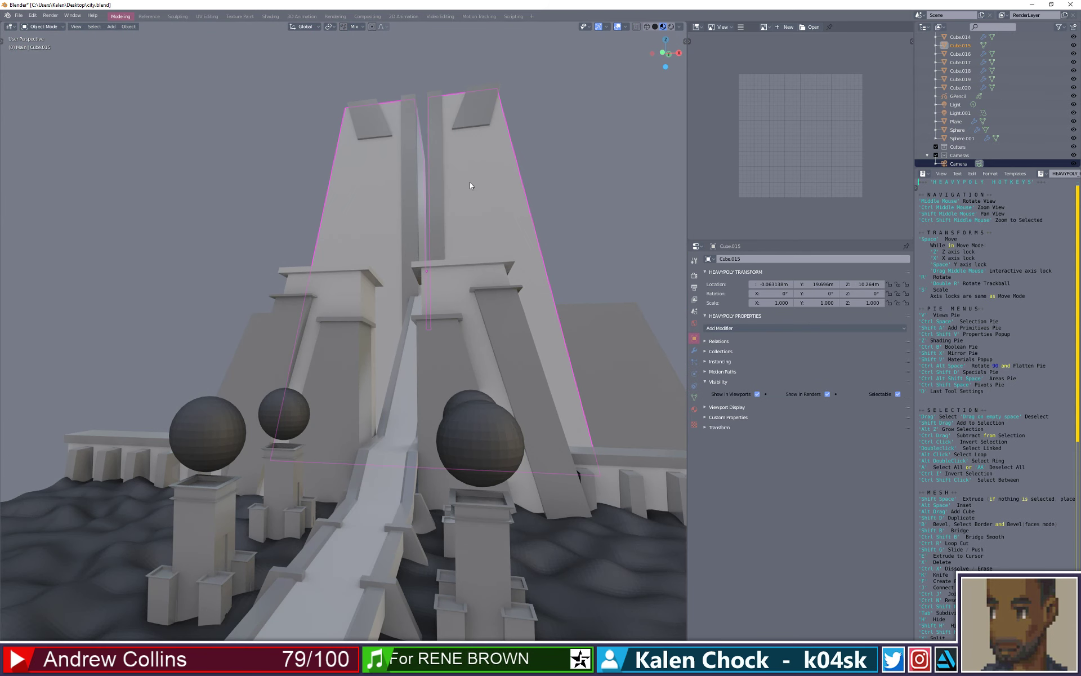
pyautogui.click(469, 181)
pyautogui.hotkey('ctrl', 'z')
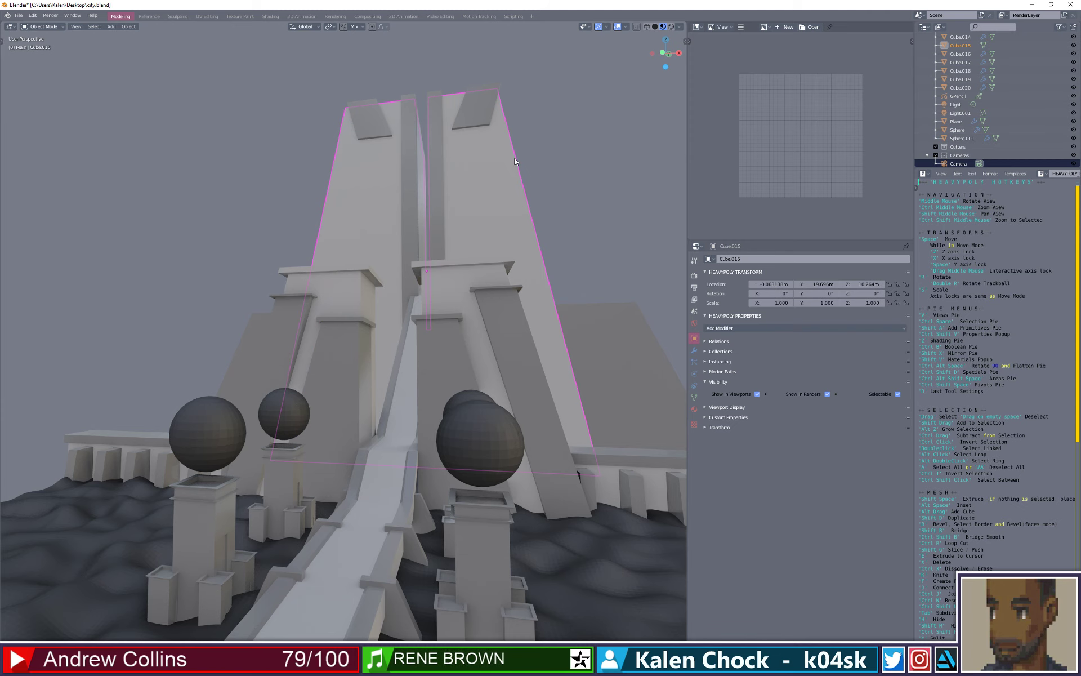
# - Select the rippled ground plane and stretch it along the X axis so it extends well beyond the low side walls
pyautogui.moveTo(515, 162); pyautogui.dragTo(526, 181, button='middle')
pyautogui.scroll(-3, 526, 181)
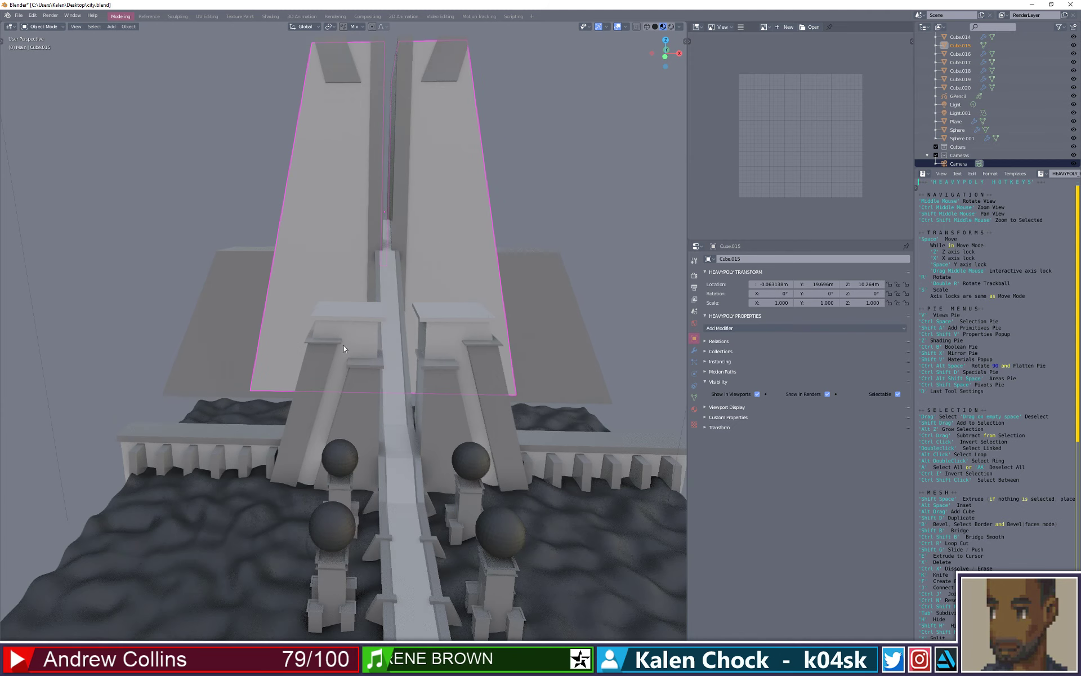
pyautogui.moveTo(344, 346); pyautogui.dragTo(419, 324, button='middle')
pyautogui.scroll(-2, 401, 403)
pyautogui.click(487, 445)
pyautogui.moveTo(487, 445); pyautogui.dragTo(538, 457, button='middle')
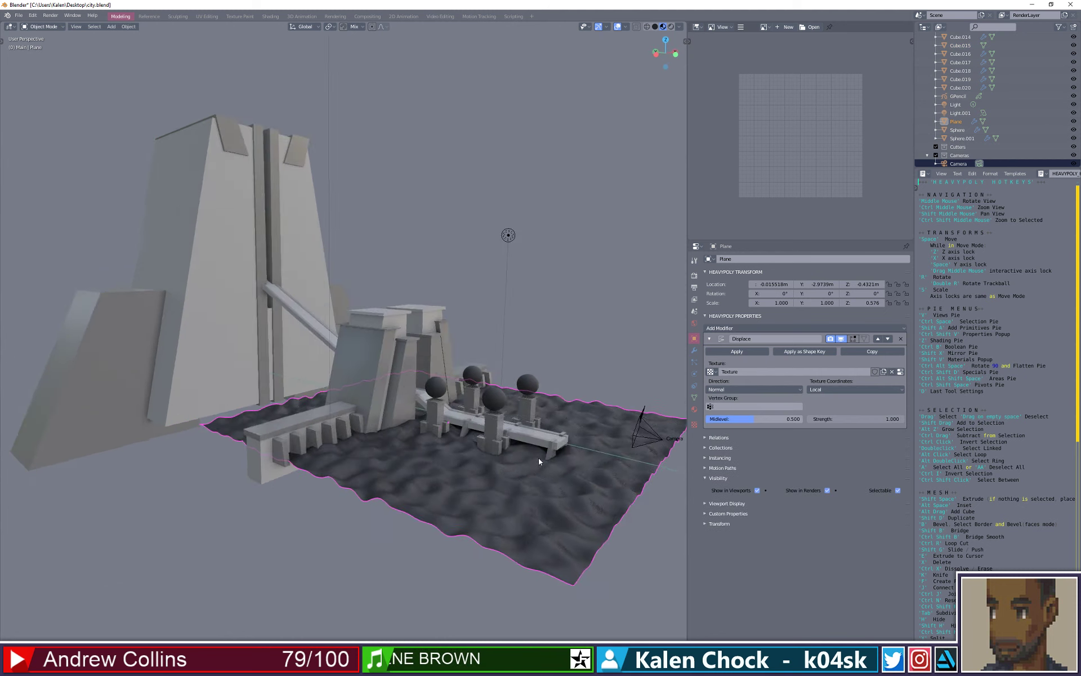
pyautogui.scroll(2, 521, 461)
pyautogui.press('h')
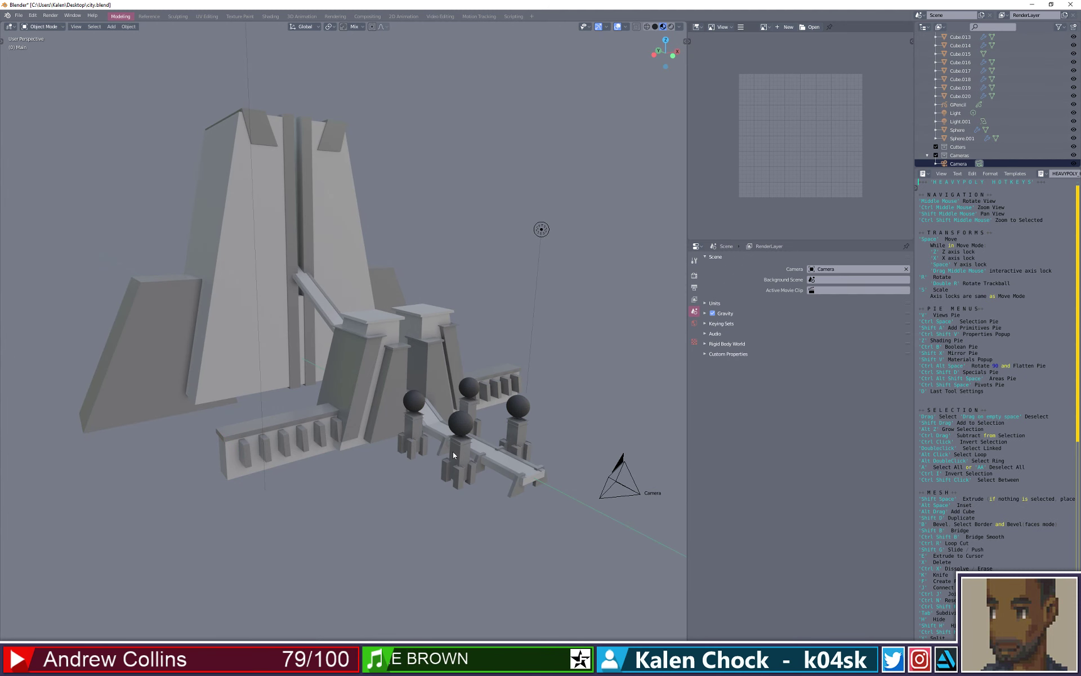
pyautogui.hotkey('alt', 'h')
pyautogui.press('s')
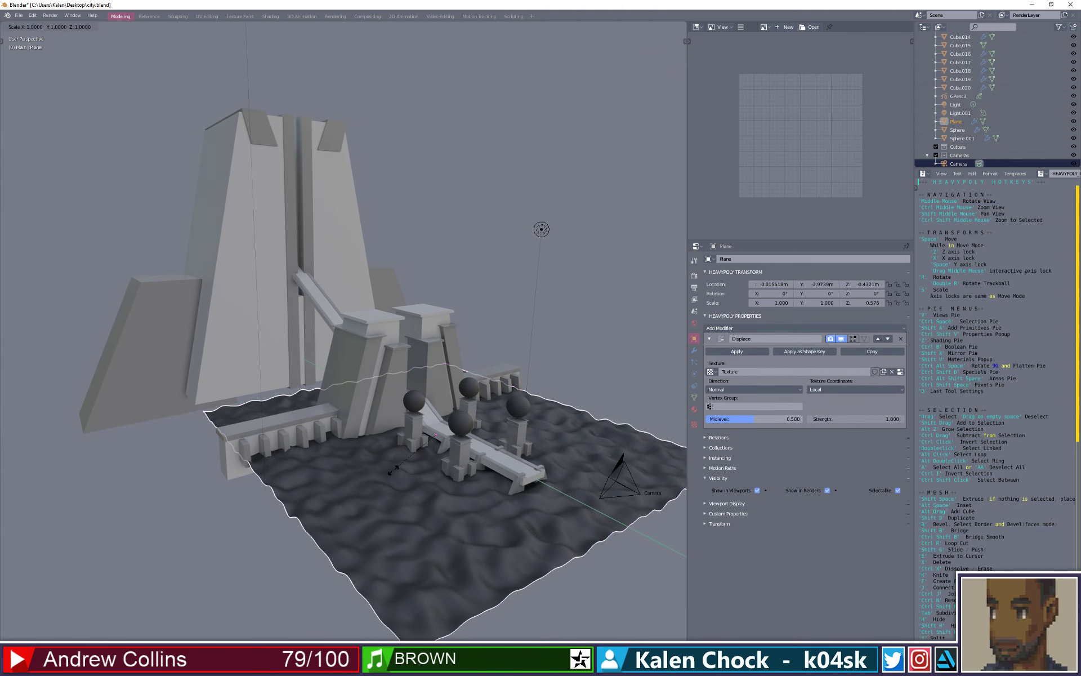
pyautogui.press('x')
pyautogui.rightClick(370, 479)
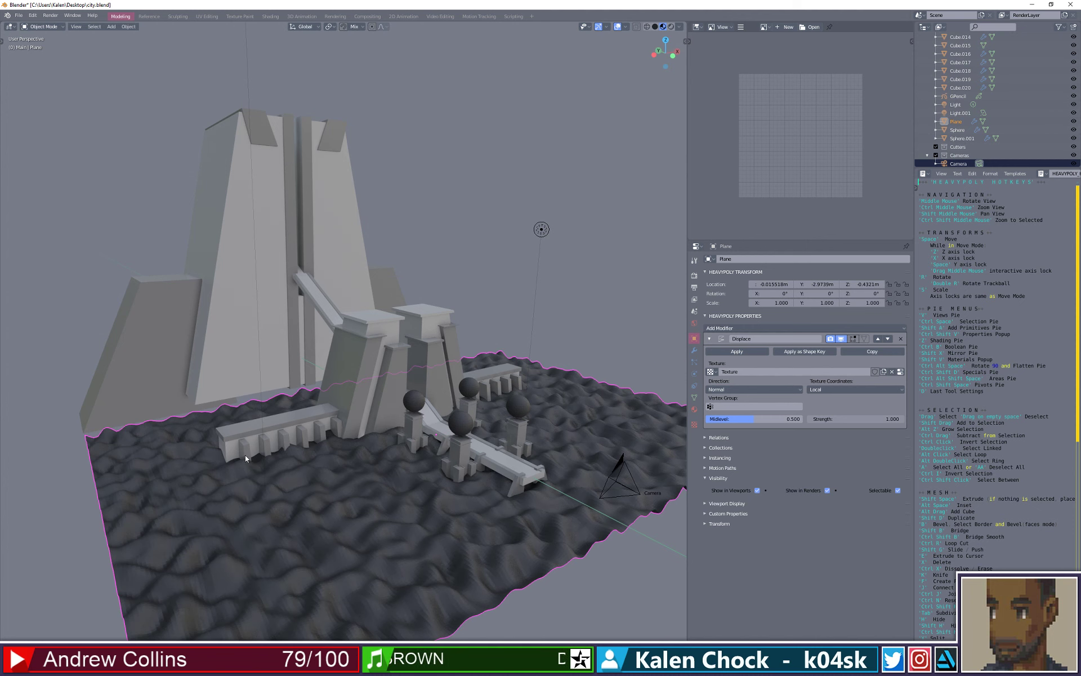
# - Extend the low side wall by moving the vertices at its outer end farther outward along the X axis
pyautogui.hotkey('ctrl', 'Tab')
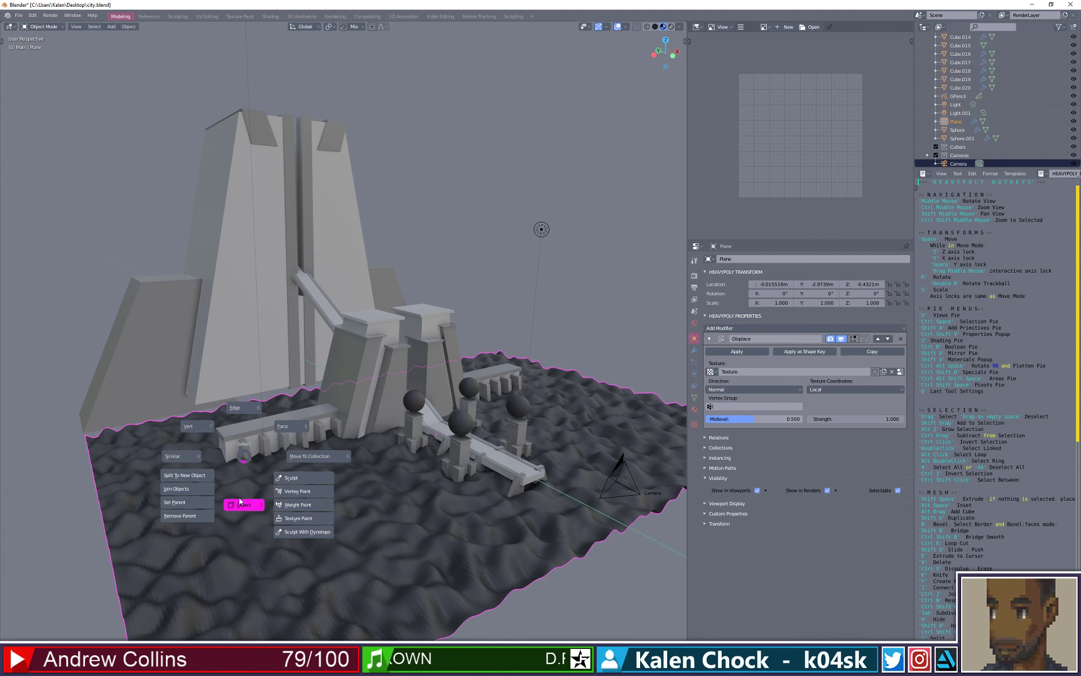
pyautogui.click(241, 500)
pyautogui.click(225, 440)
pyautogui.hotkey('ctrl', 'Tab')
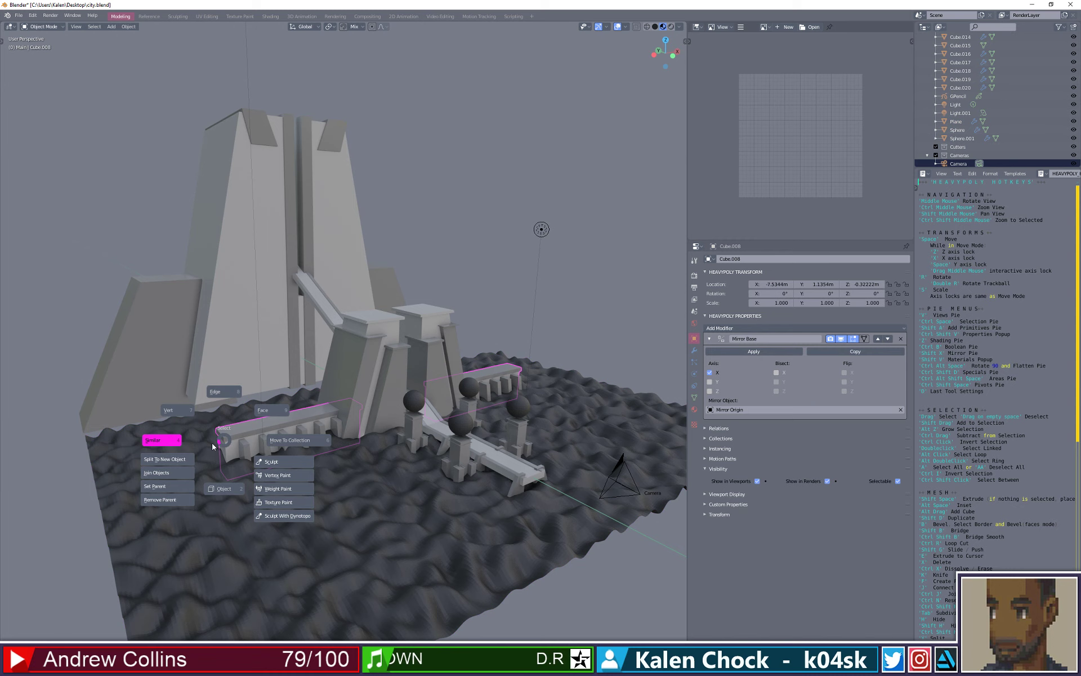
pyautogui.click(184, 414)
pyautogui.moveTo(204, 454); pyautogui.dragTo(186, 445, button='middle')
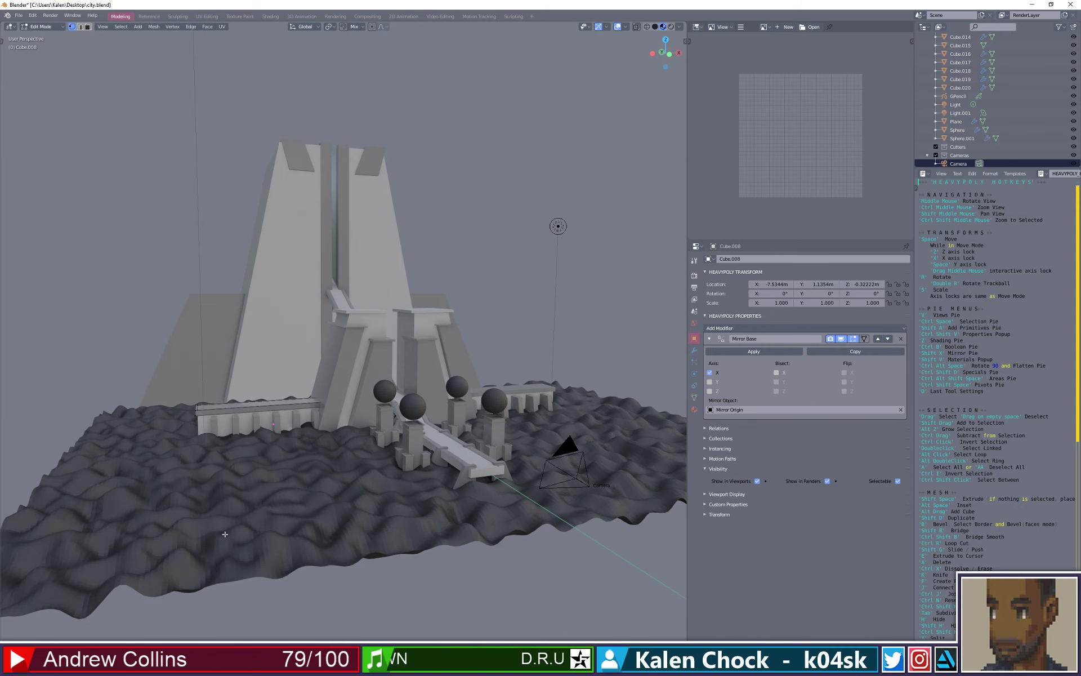
pyautogui.moveTo(224, 533); pyautogui.dragTo(174, 389)
pyautogui.press('space')
pyautogui.press('x')
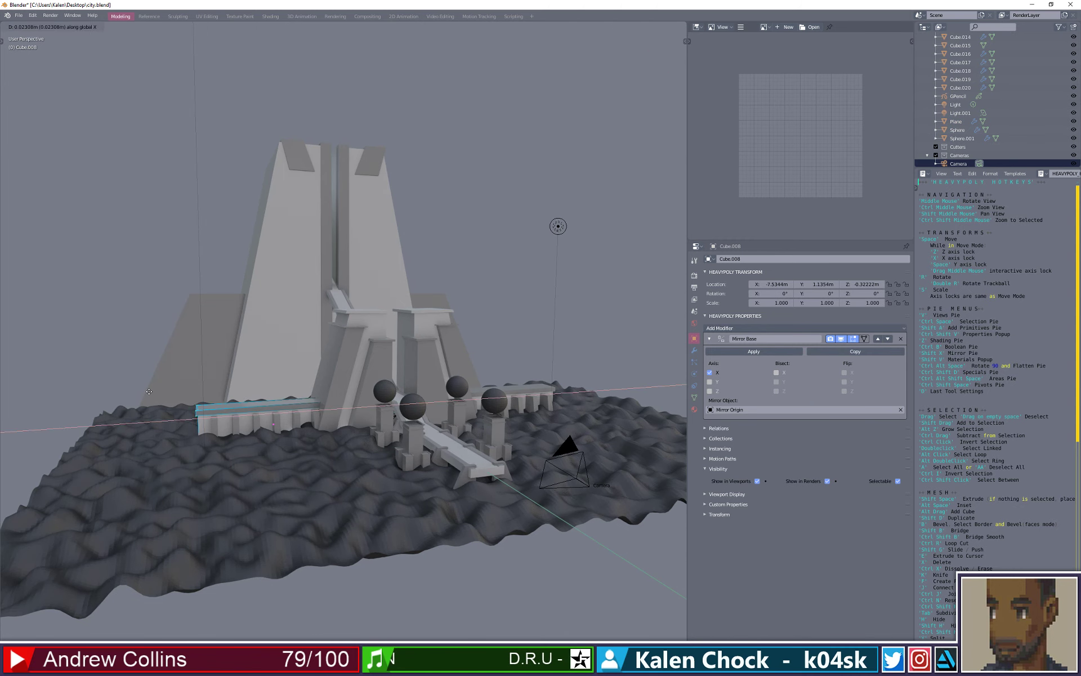
pyautogui.click(179, 355)
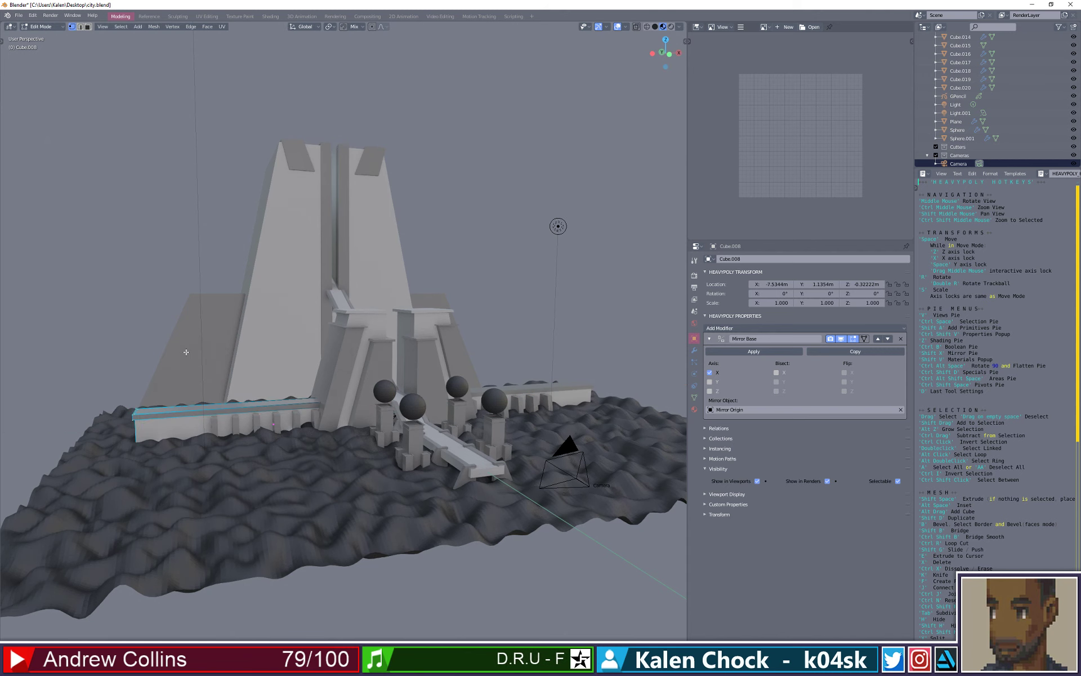
# - Return to Object Mode, select the sloped wall behind the tower and save the city.blend file
pyautogui.hotkey('ctrl', 'space')
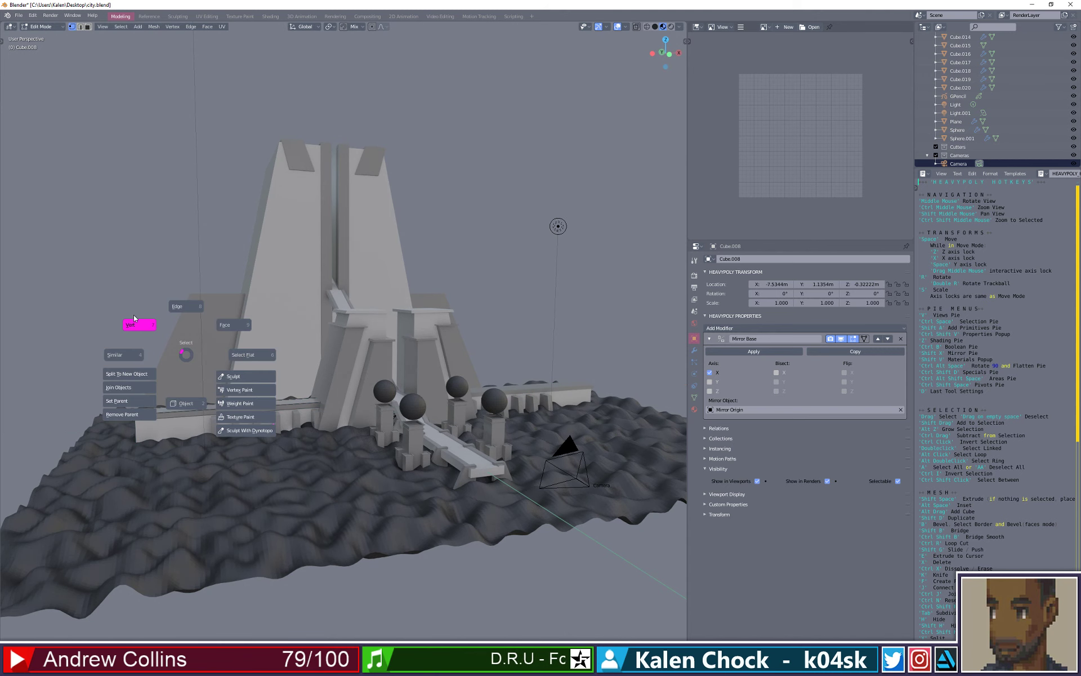
pyautogui.click(183, 419)
pyautogui.click(191, 367)
pyautogui.hotkey('shift', 's')
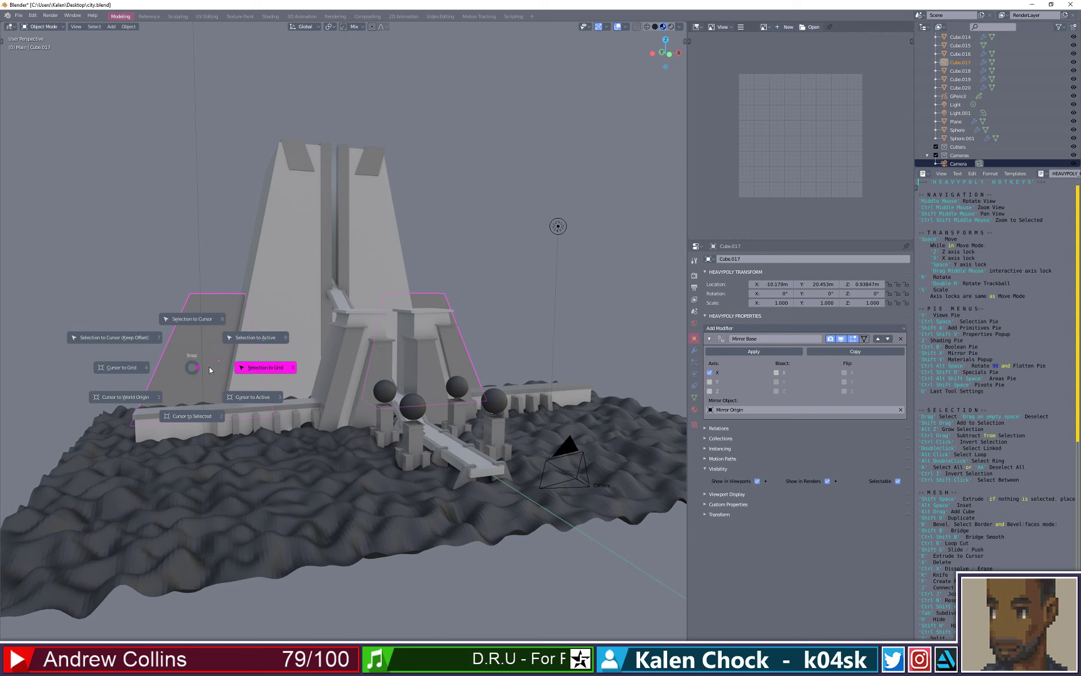
pyautogui.press('Escape')
pyautogui.hotkey('ctrl', 's')
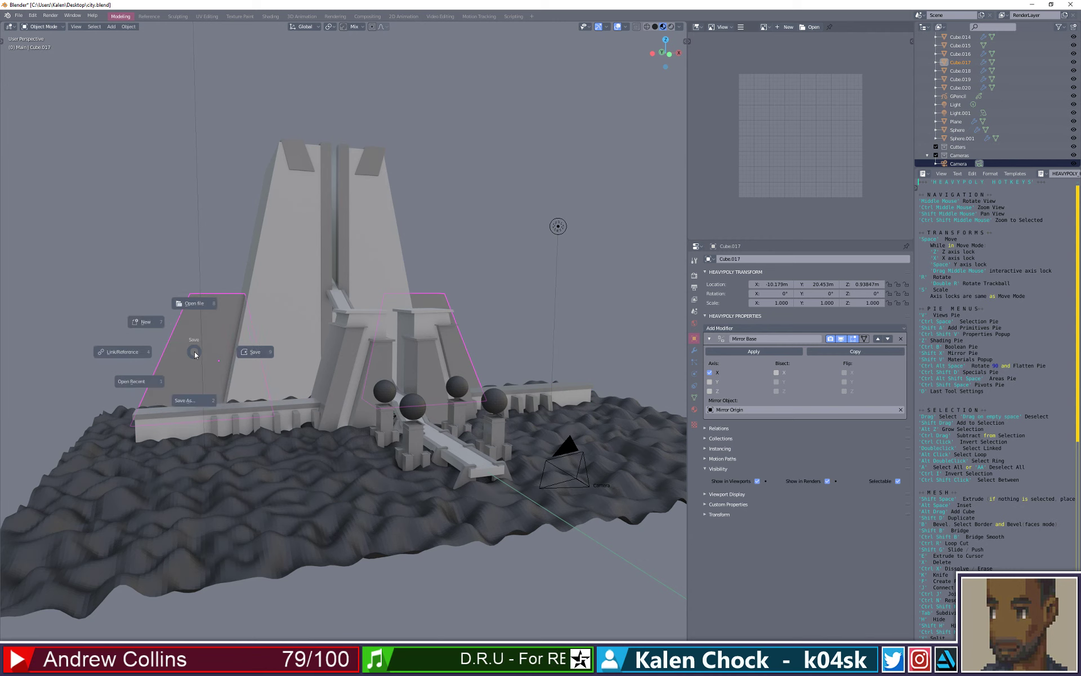
pyautogui.click(255, 352)
# - Widen the sloped back wall by moving its outer vertices about 7.8 m outward along the X axis
pyautogui.hotkey('ctrl', 'space')
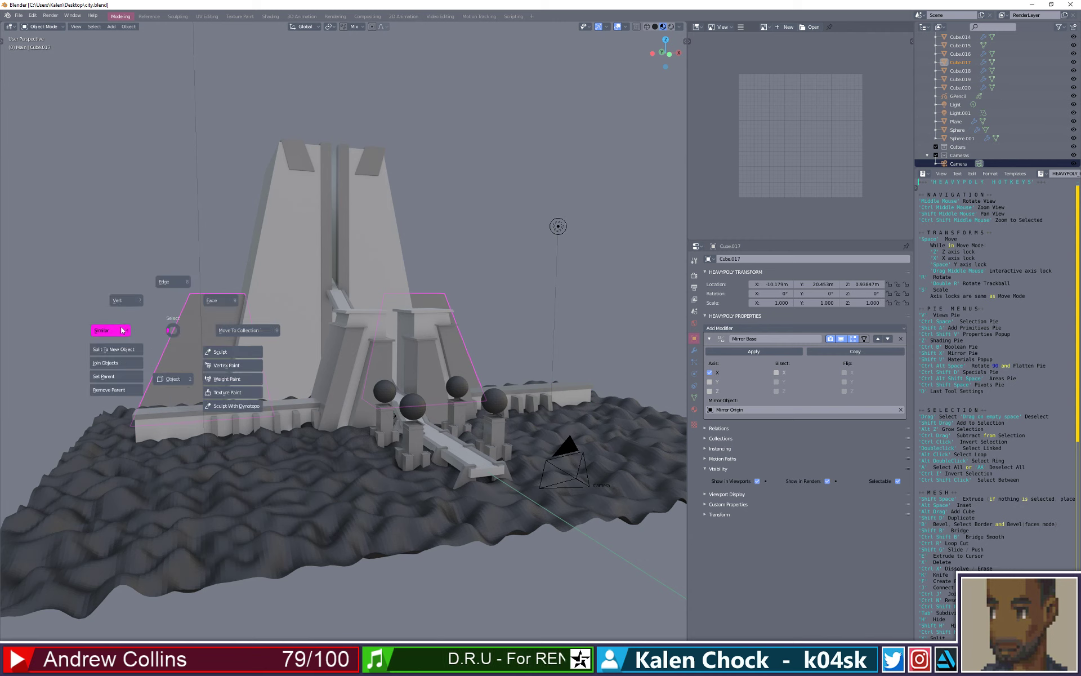
pyautogui.click(121, 300)
pyautogui.moveTo(101, 262); pyautogui.dragTo(210, 479)
pyautogui.press('space')
pyautogui.press('x')
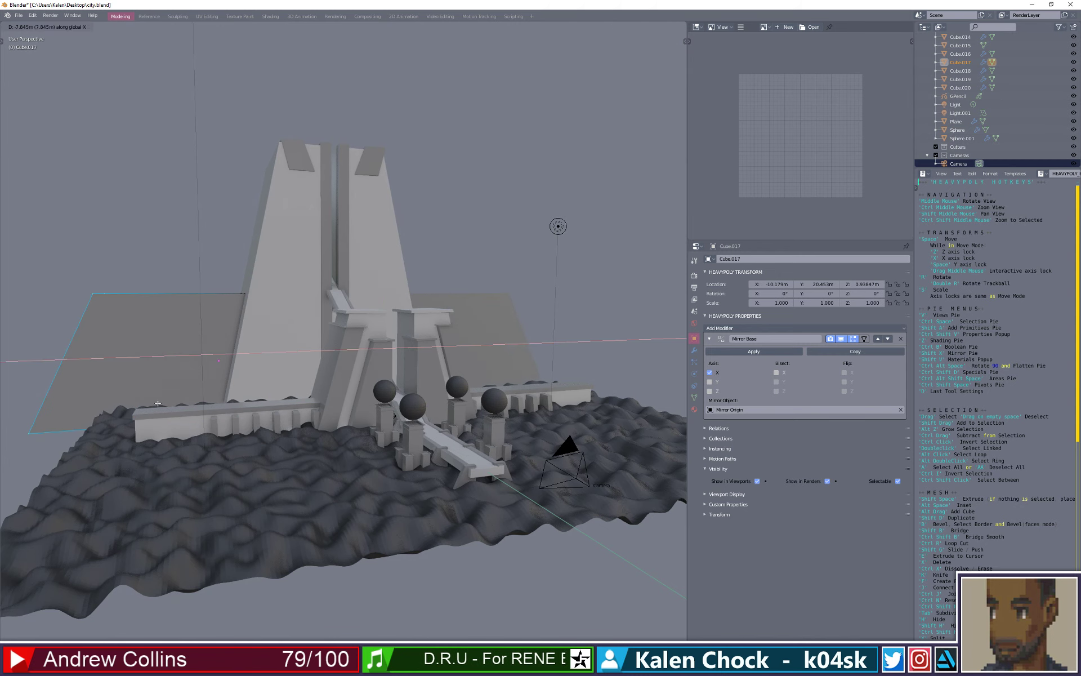
pyautogui.click(157, 403)
# - In Object Mode, apply the Mirror modifiers of the tower's slanted top panels and its central vertical strips
pyautogui.click(301, 162)
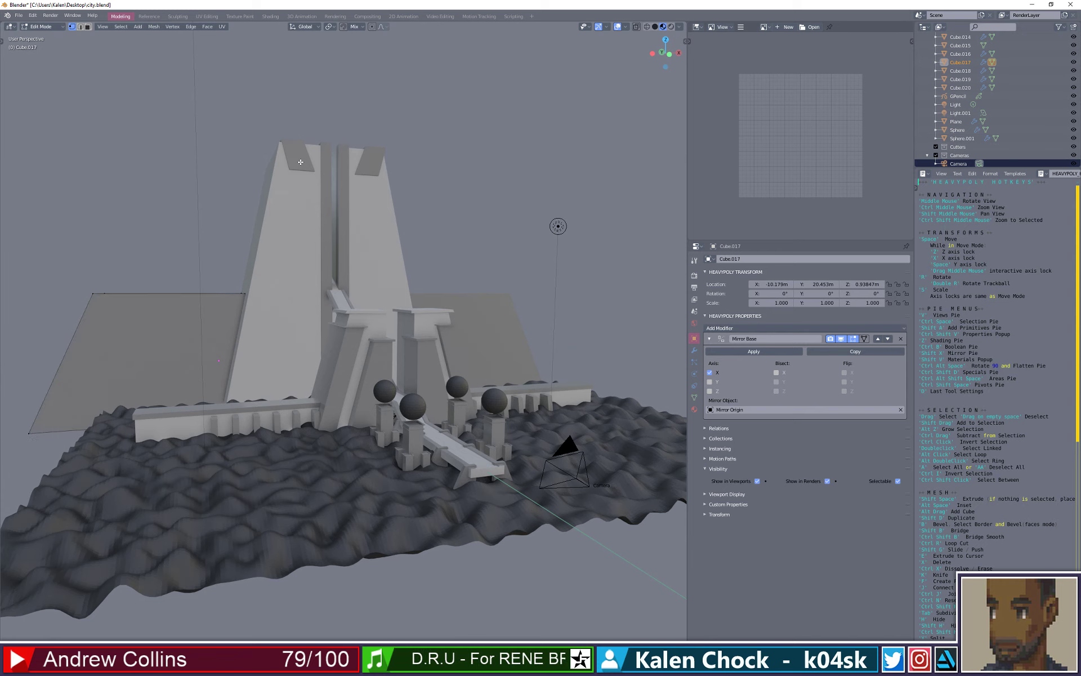
pyautogui.hotkey('ctrl', 'space')
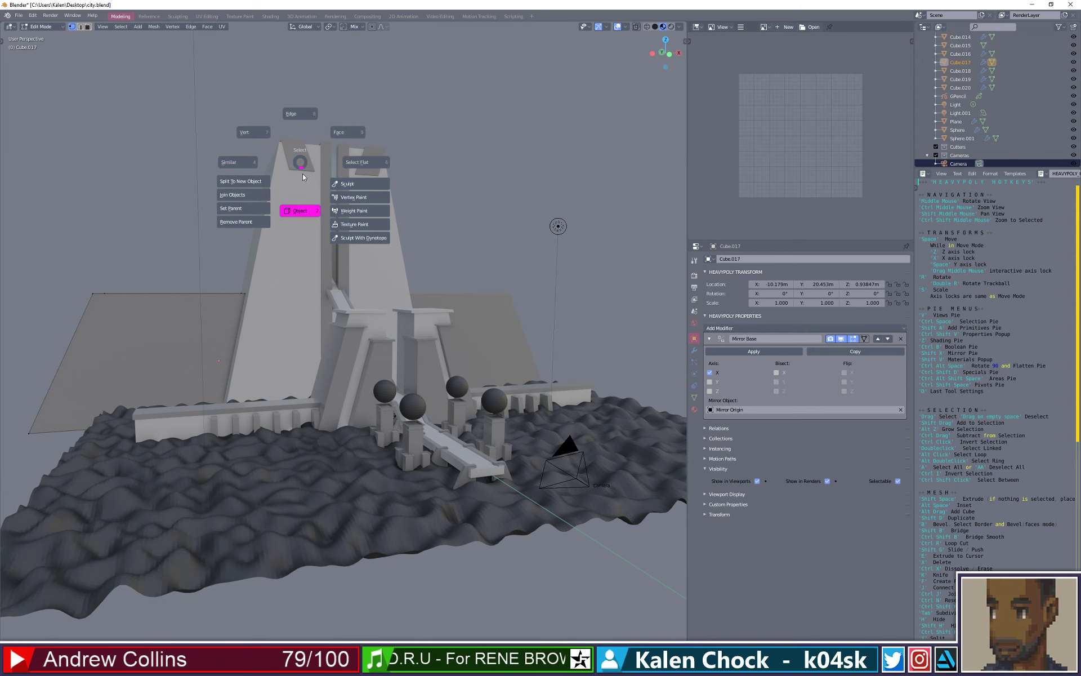
pyautogui.click(304, 174)
pyautogui.click(309, 173)
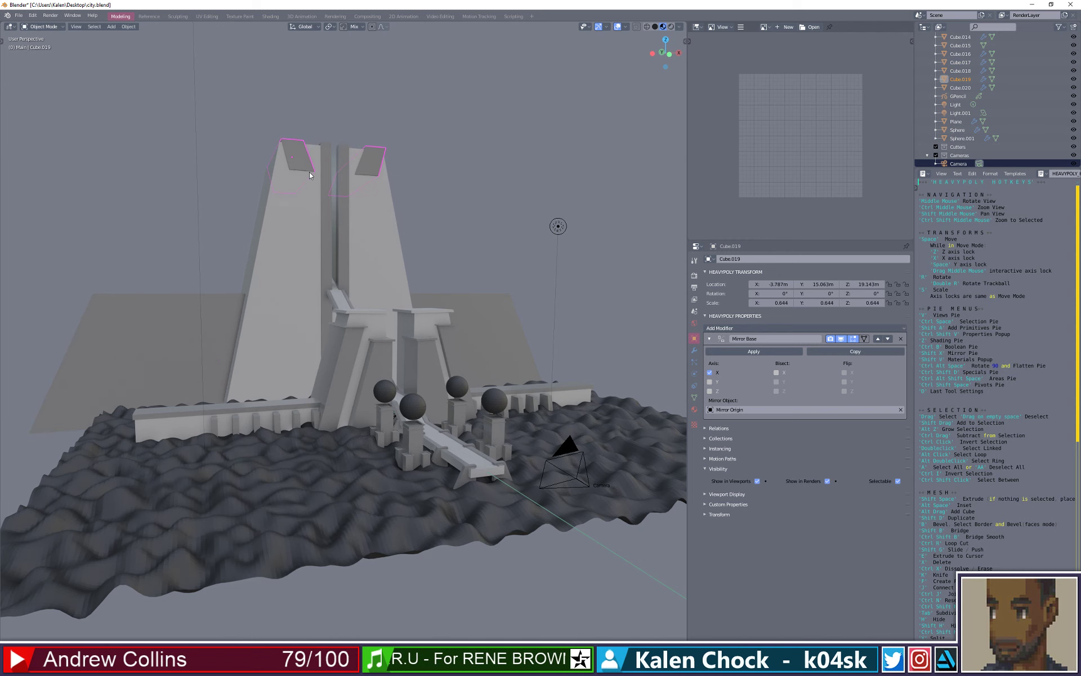
pyautogui.click(747, 352)
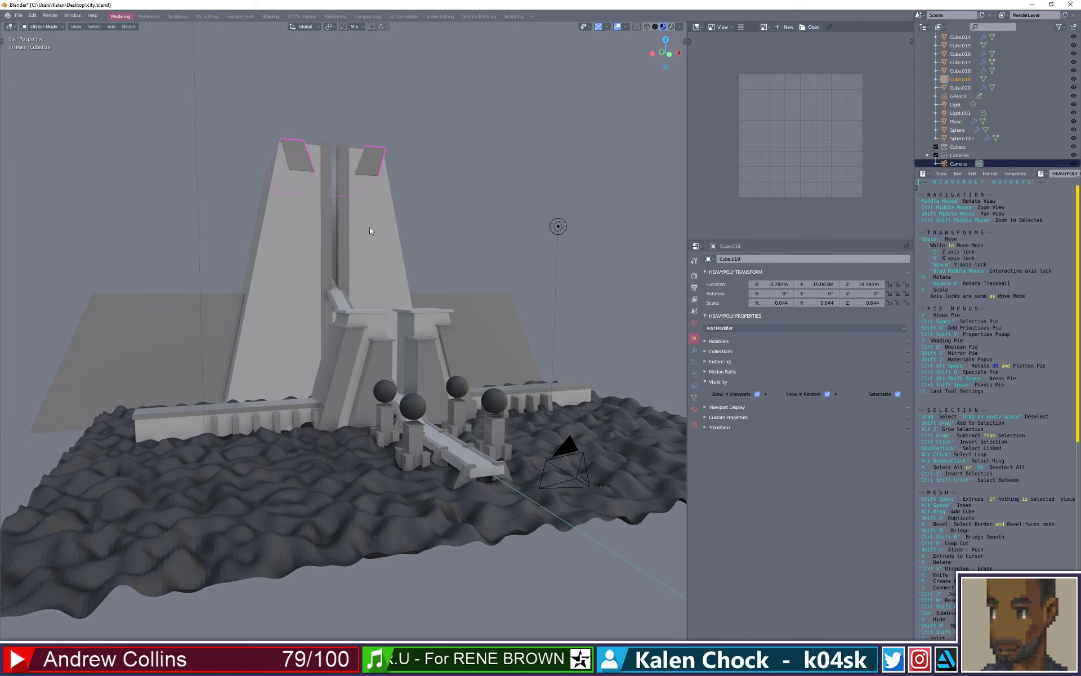
pyautogui.click(321, 240)
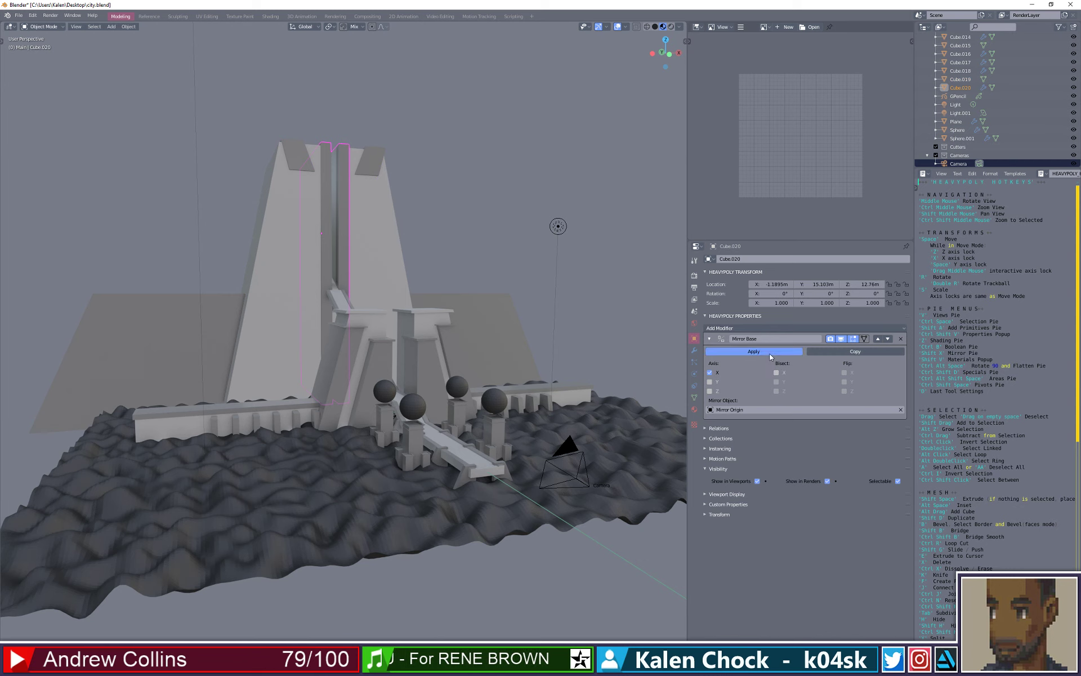
pyautogui.click(747, 352)
# - Try to move the main tower and its central strips about 1.9 m along the X axis, and undo the move
pyautogui.click(381, 174)
pyautogui.click(387, 221)
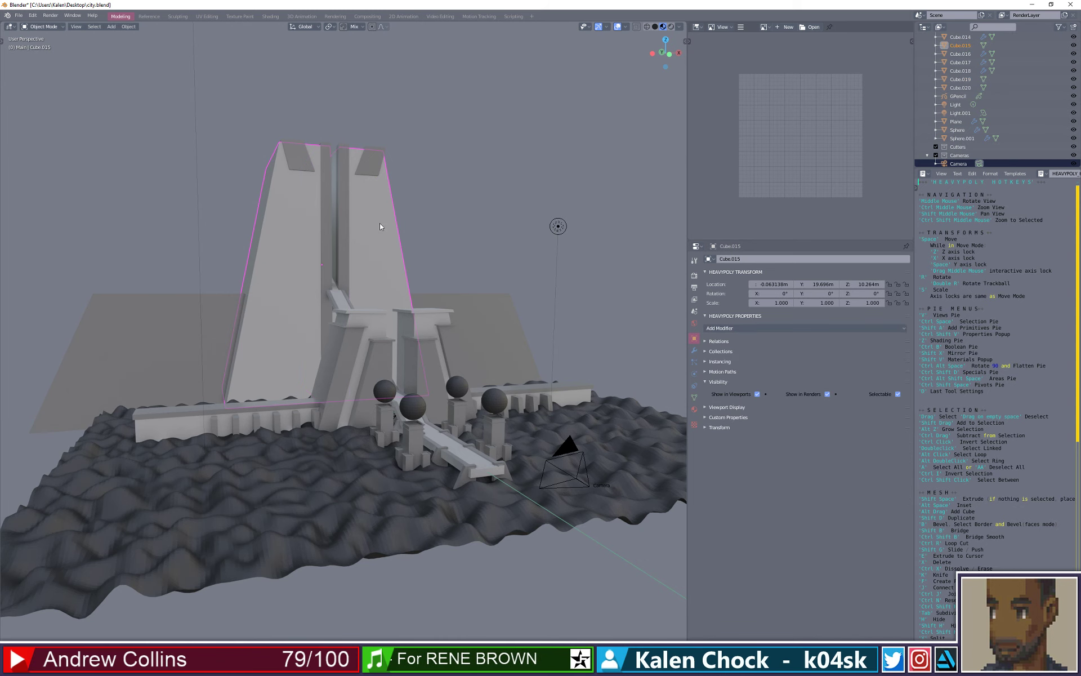
pyautogui.keyDown('shift'); pyautogui.click(334, 225); pyautogui.keyUp('shift')
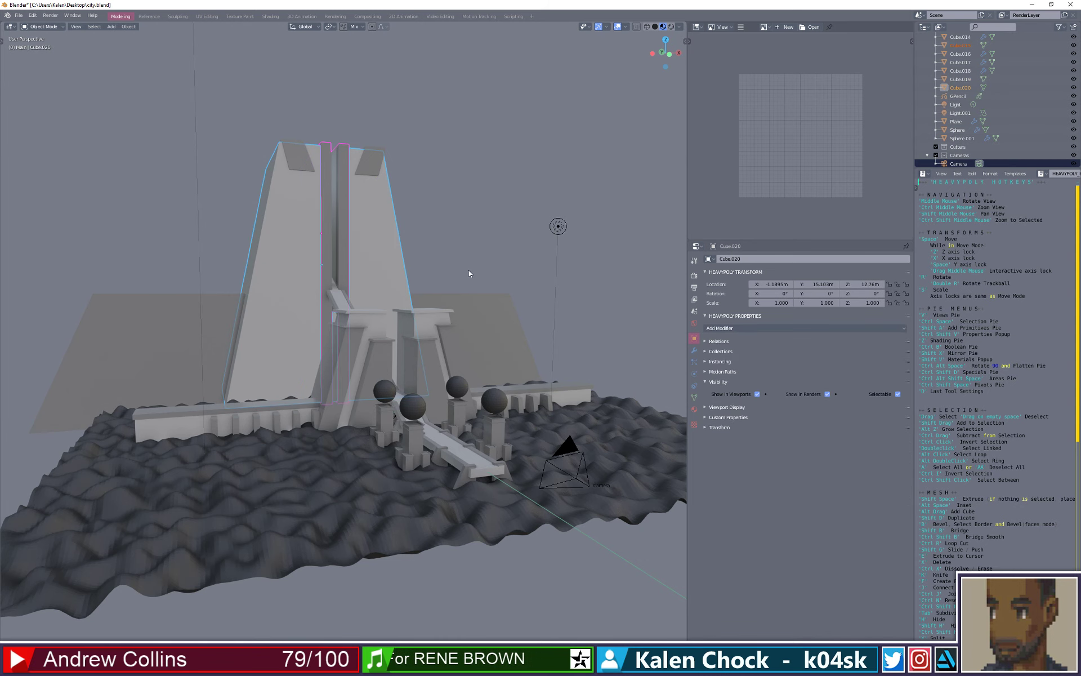
pyautogui.moveTo(468, 272); pyautogui.dragTo(434, 268, button='middle')
pyautogui.press('space')
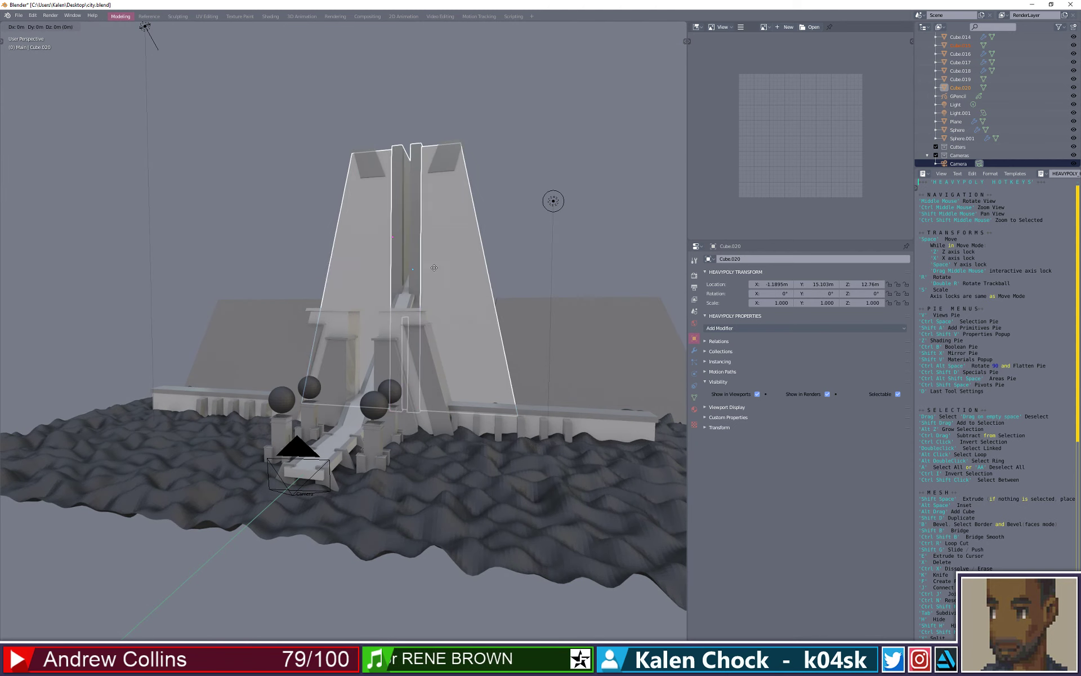
pyautogui.press('x')
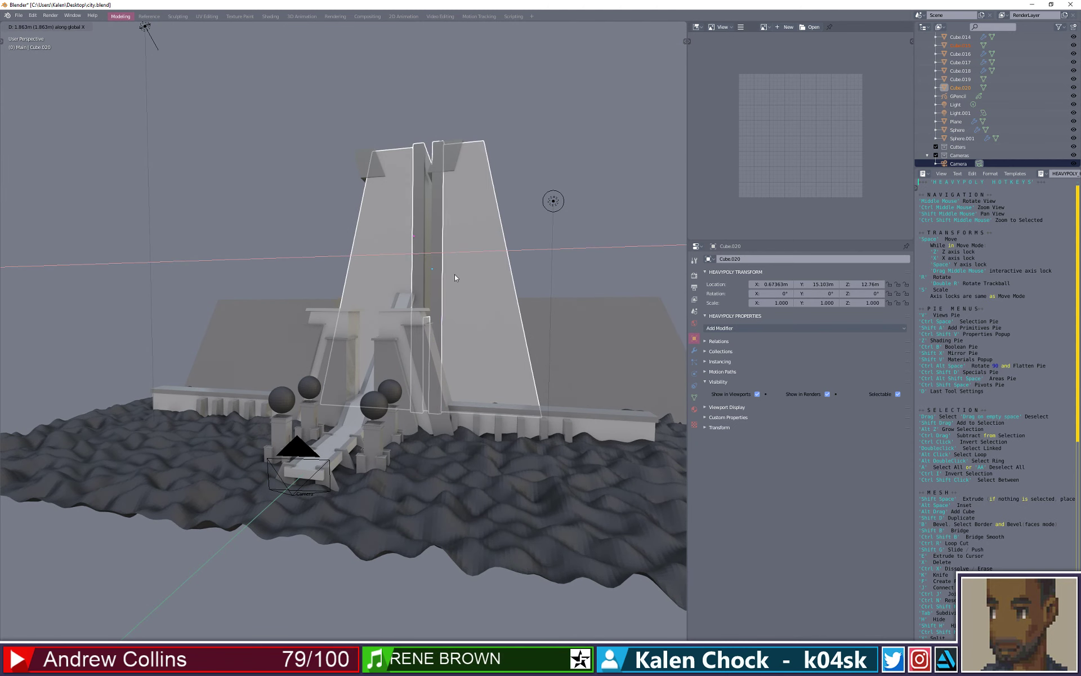
pyautogui.click(455, 274)
pyautogui.hotkey('ctrl', 'z')
# - Shift the main tower with its top panels and central strips along X, placing the tower at about X 0.54 m, and deselect everything
pyautogui.click(382, 172)
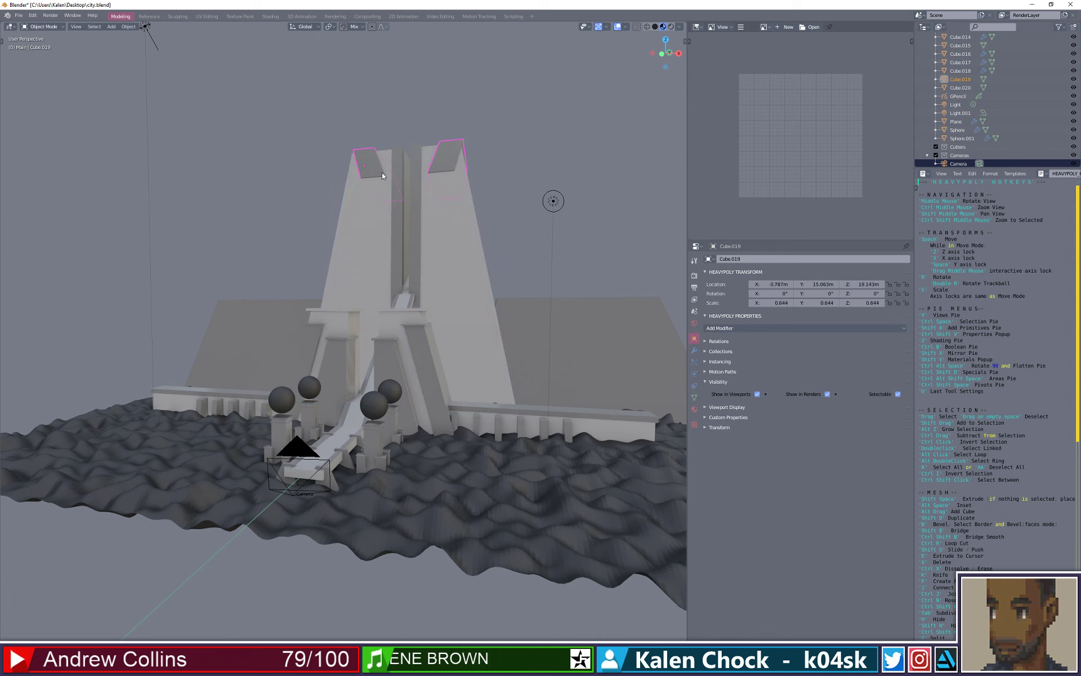
pyautogui.keyDown('shift'); pyautogui.click(416, 195); pyautogui.keyUp('shift')
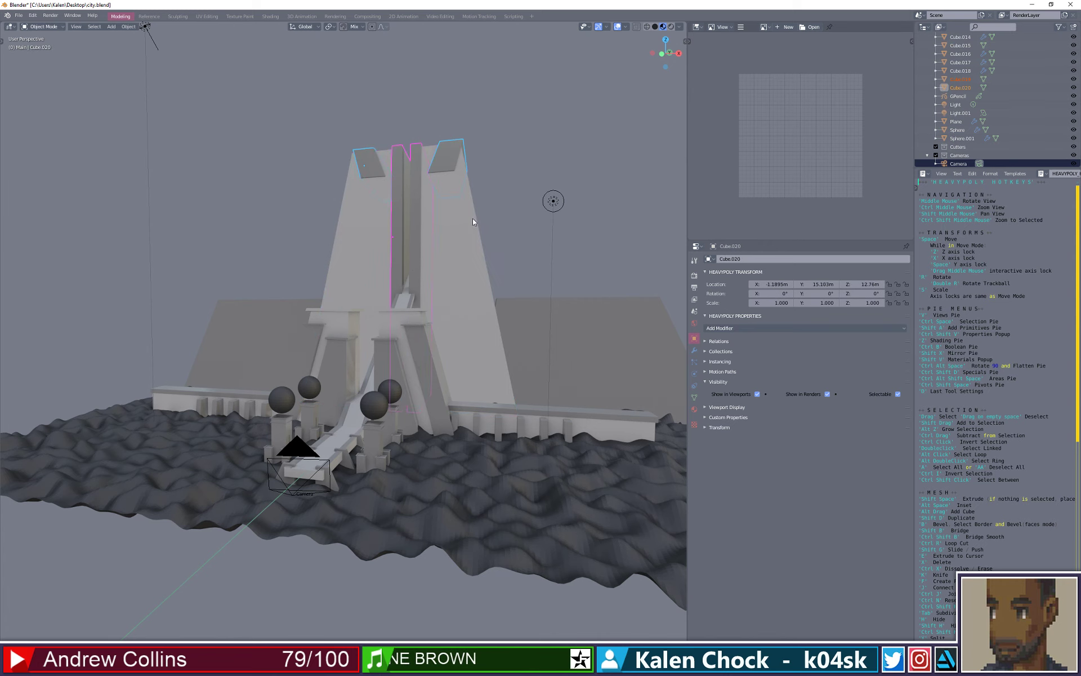
pyautogui.keyDown('shift'); pyautogui.click(476, 252); pyautogui.keyUp('shift')
pyautogui.press('space')
pyautogui.press('x')
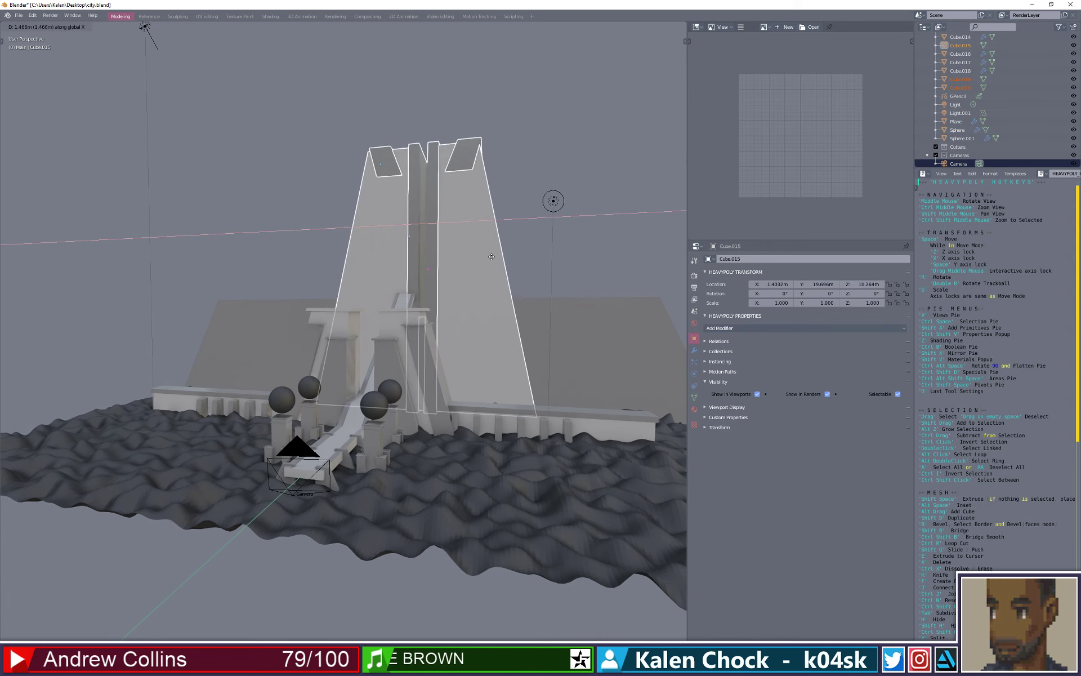
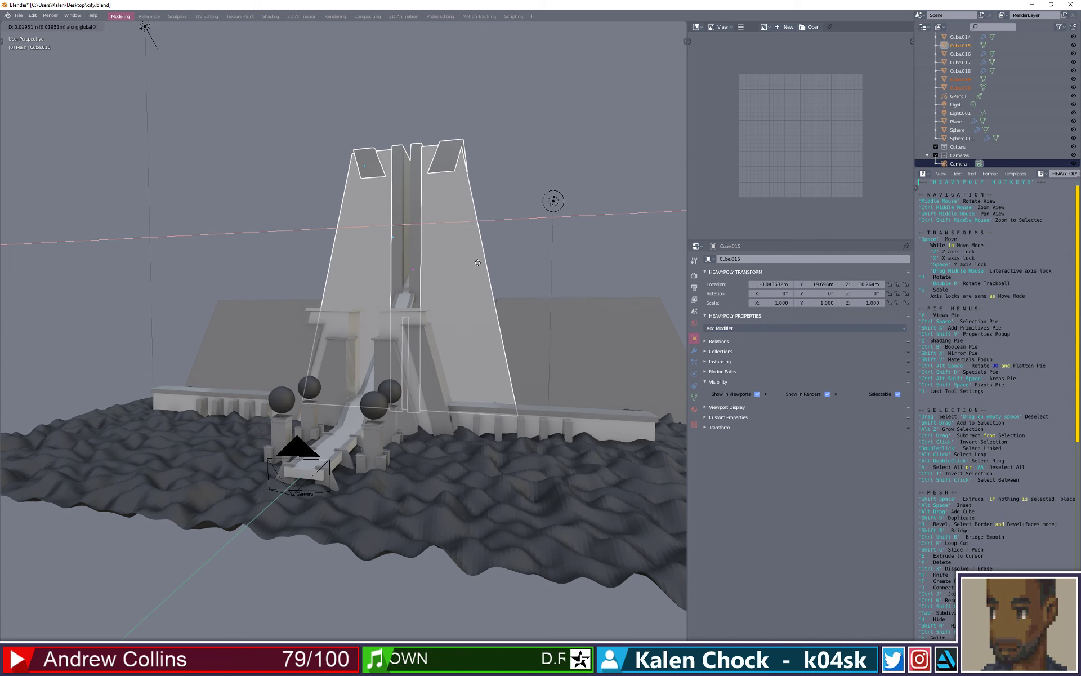
pyautogui.click(481, 263)
pyautogui.scroll(4, 512, 413)
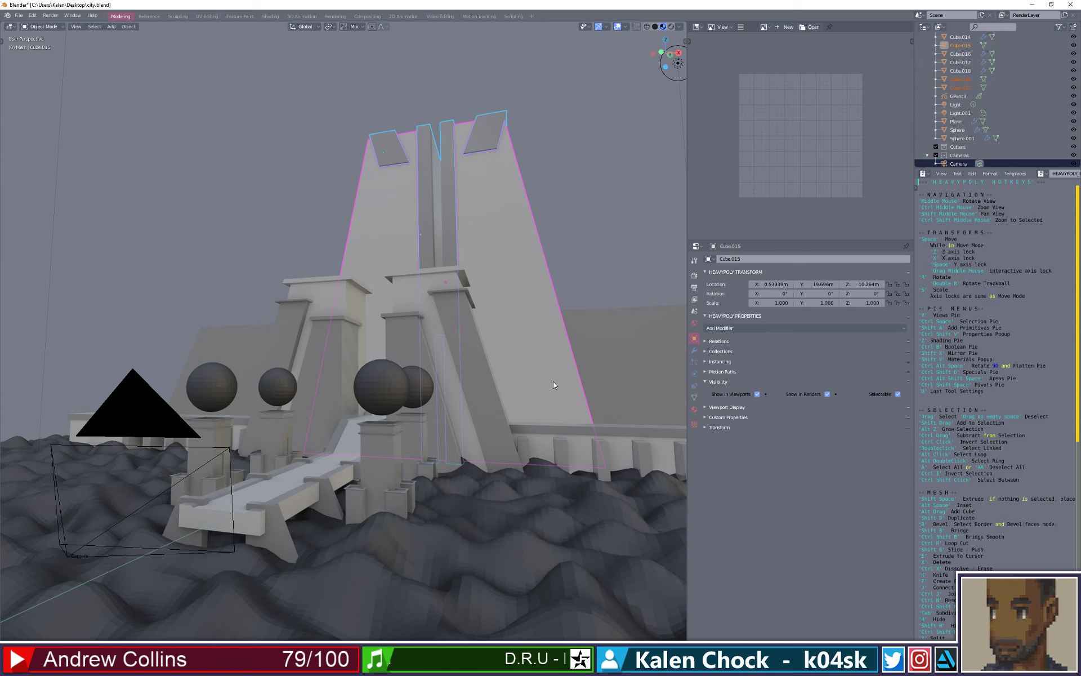
pyautogui.click(599, 201)
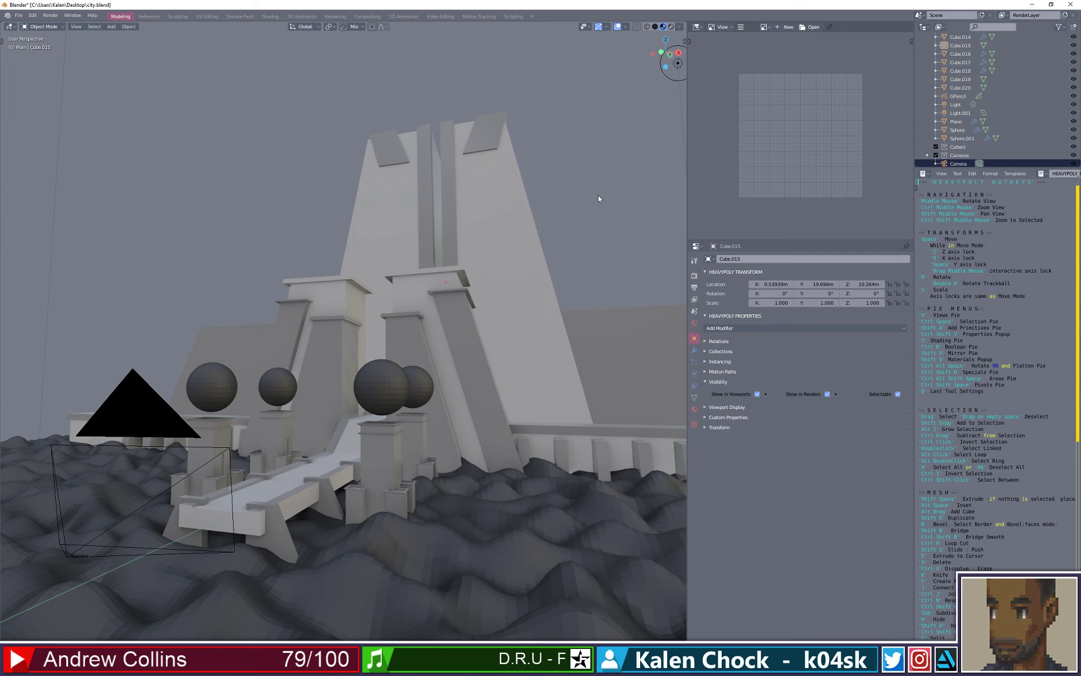
# - Check the tower's placement through the scene camera and from a slightly orbited angle
pyautogui.click(77, 26)
pyautogui.moveTo(144, 136)
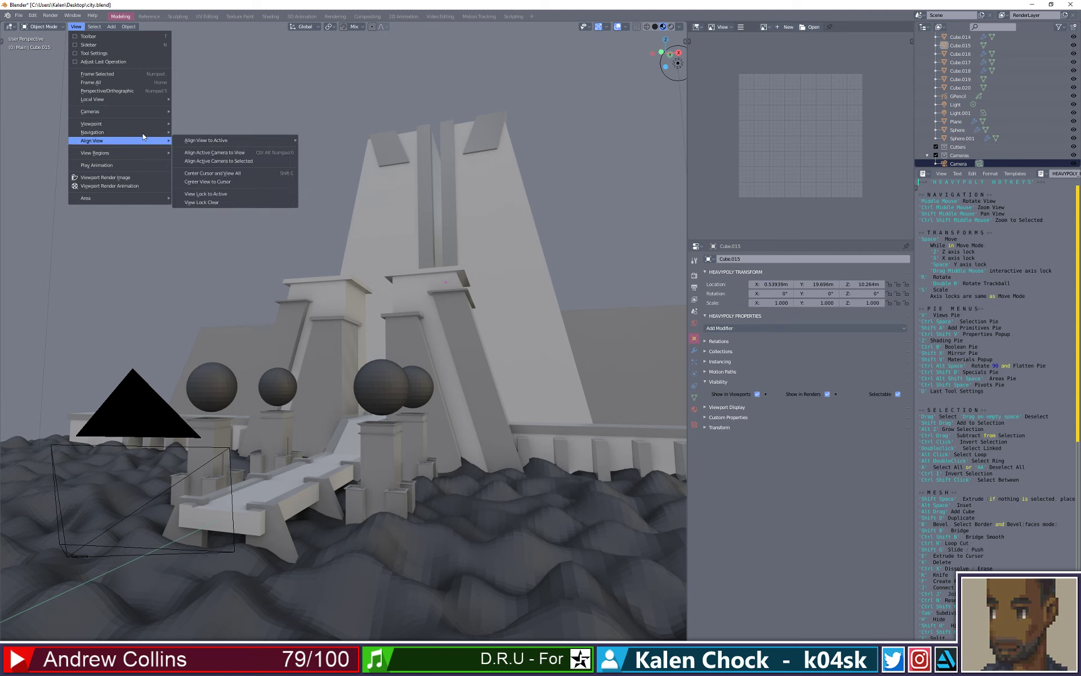
pyautogui.moveTo(113, 111)
pyautogui.click(207, 125)
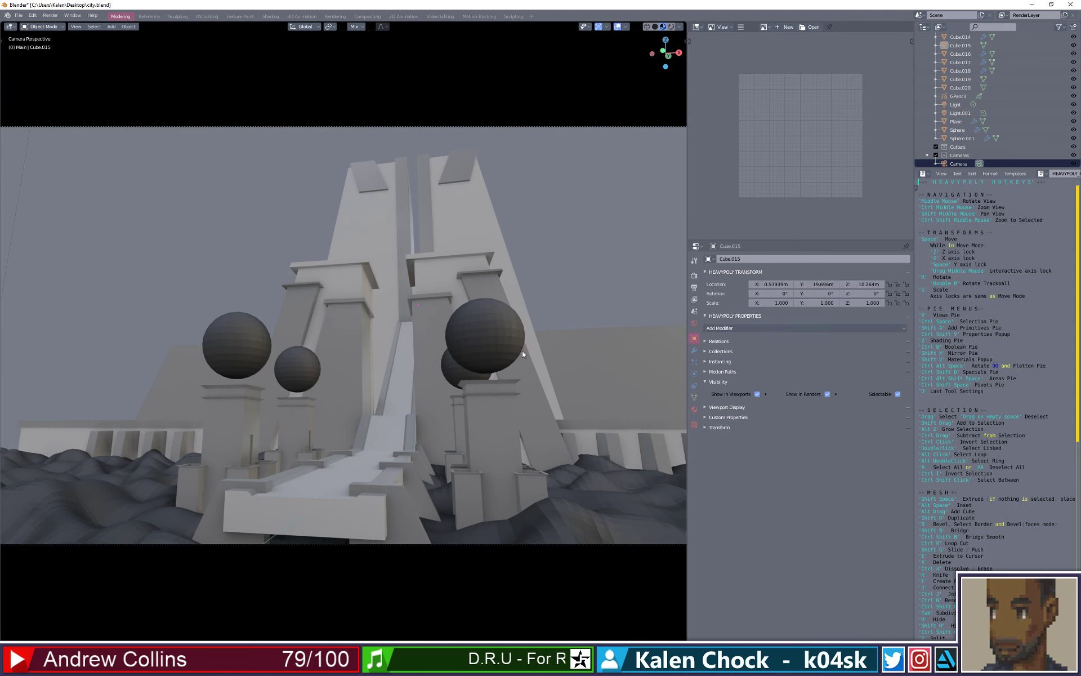
pyautogui.moveTo(552, 355); pyautogui.dragTo(506, 359, button='middle')
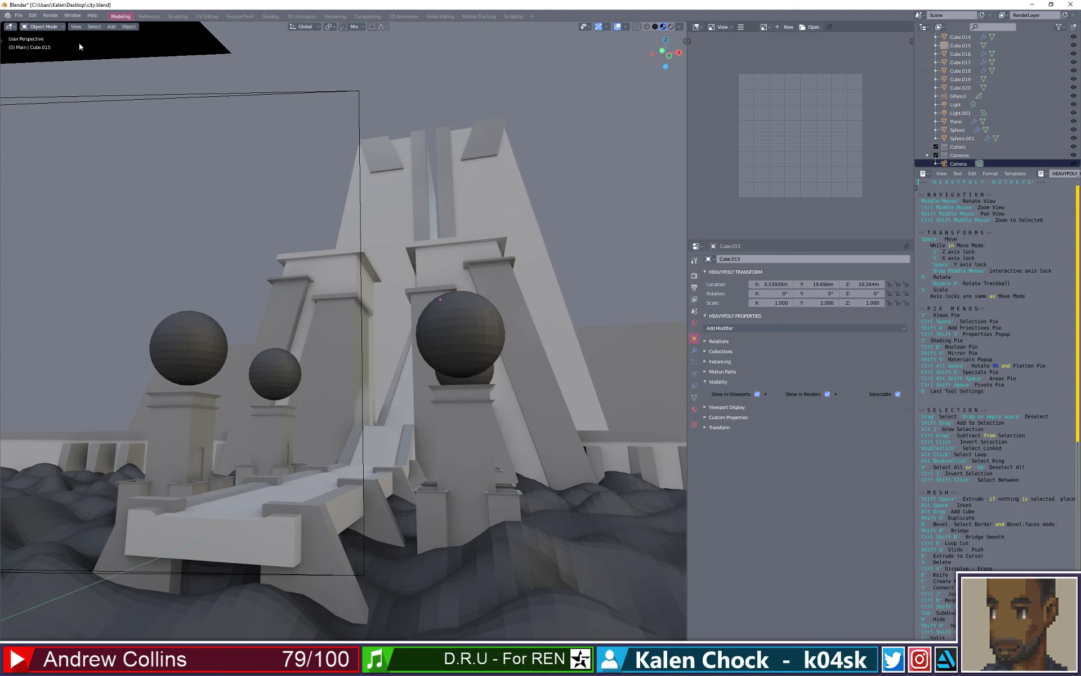
# - Select the scene's Camera object by its frame and view the scene through it
pyautogui.click(67, 26)
pyautogui.click(76, 26)
pyautogui.moveTo(114, 115)
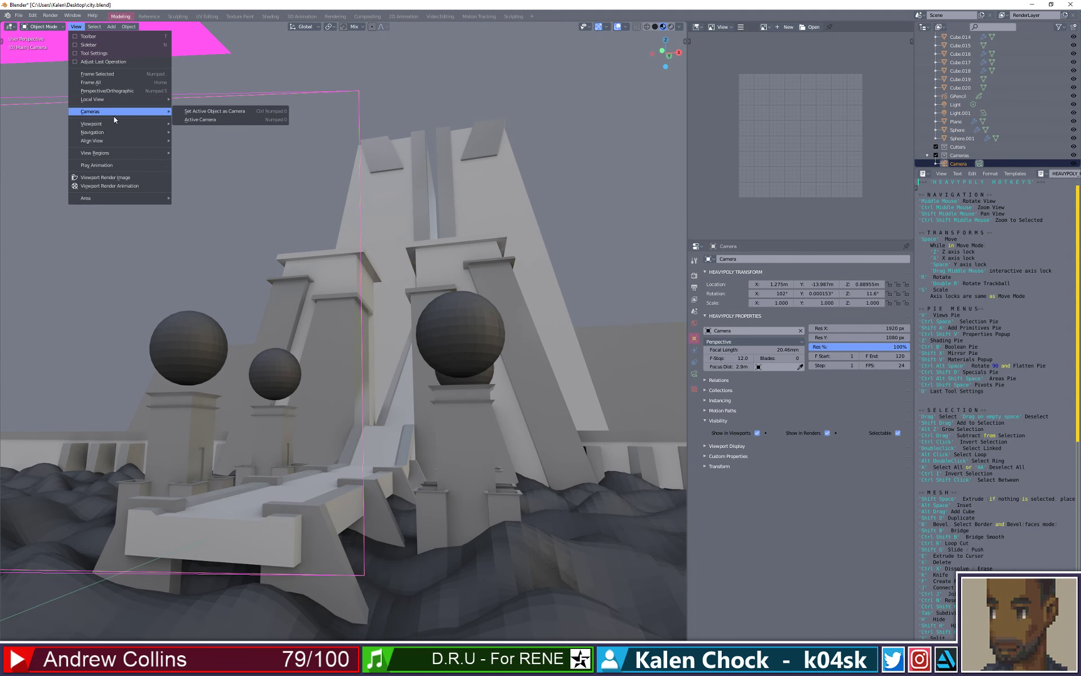
pyautogui.moveTo(148, 122)
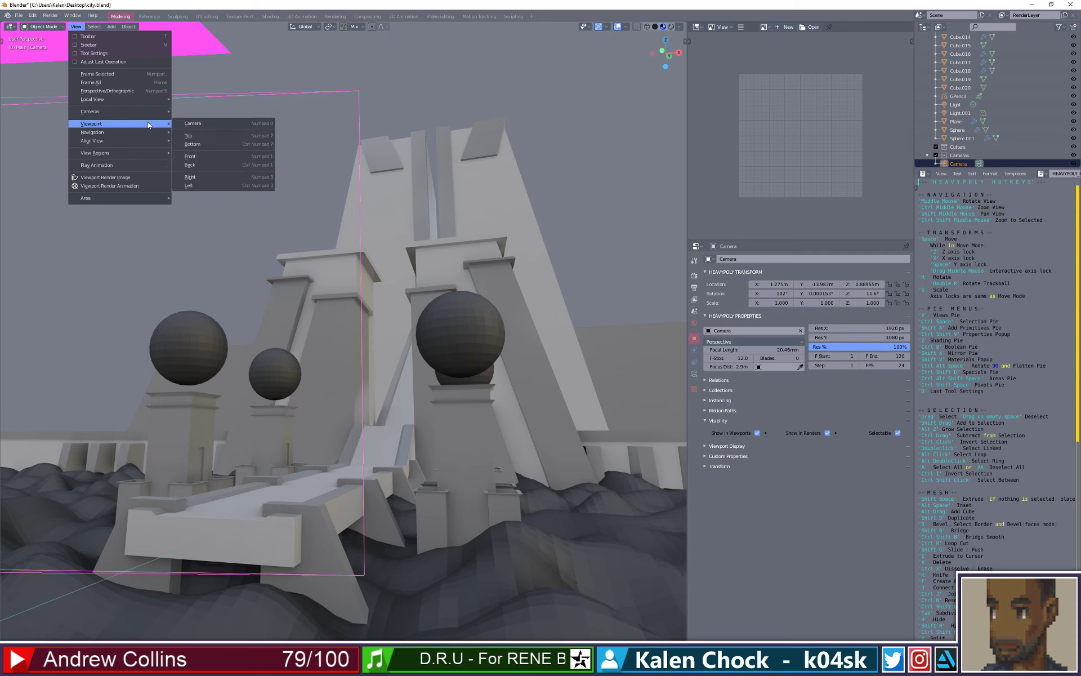
pyautogui.click(188, 124)
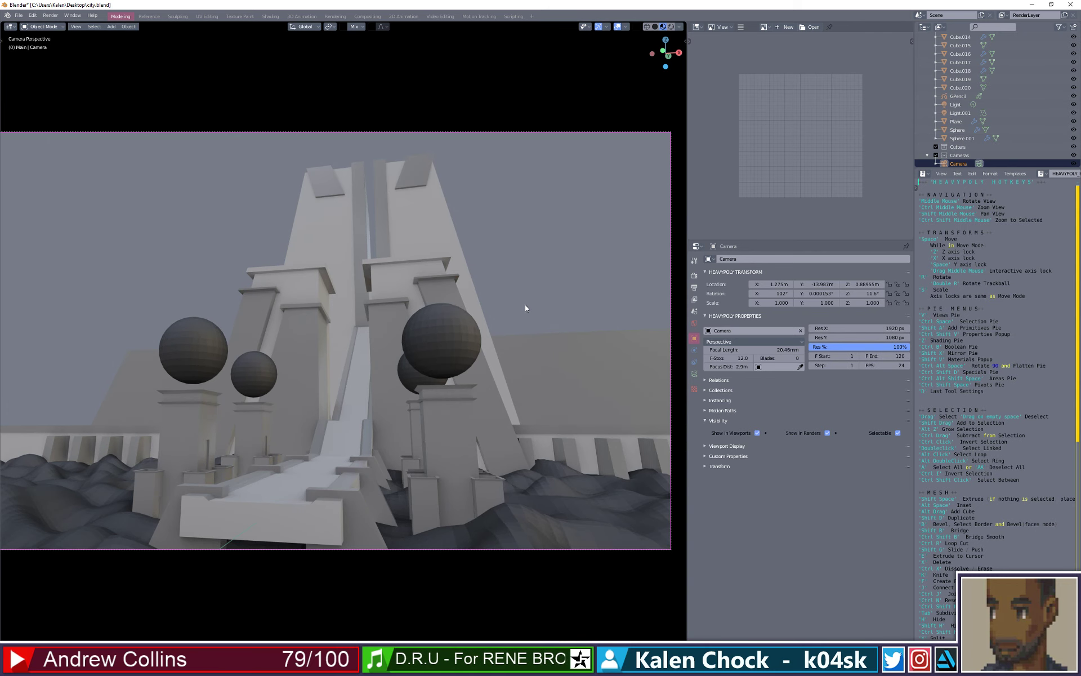
# - Try to rotate the camera about the Z axis, undo the rotation and return to the camera view
pyautogui.press('r')
pyautogui.press('z')
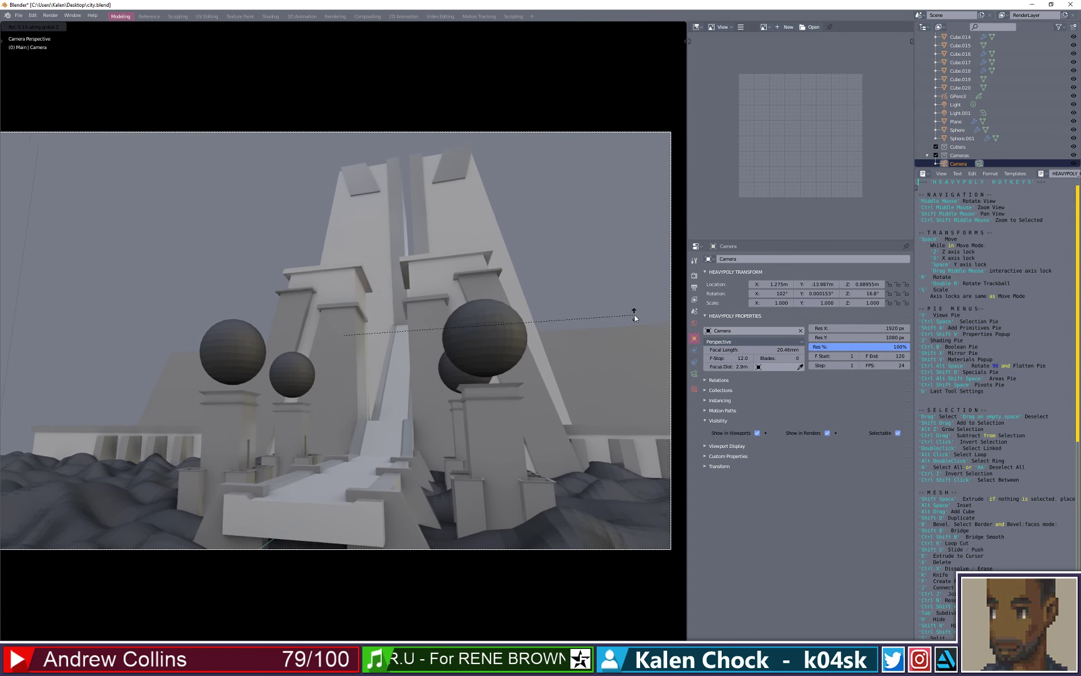
pyautogui.click(603, 319)
pyautogui.moveTo(602, 316); pyautogui.dragTo(518, 357, button='middle')
pyautogui.hotkey('ctrl', 'z')
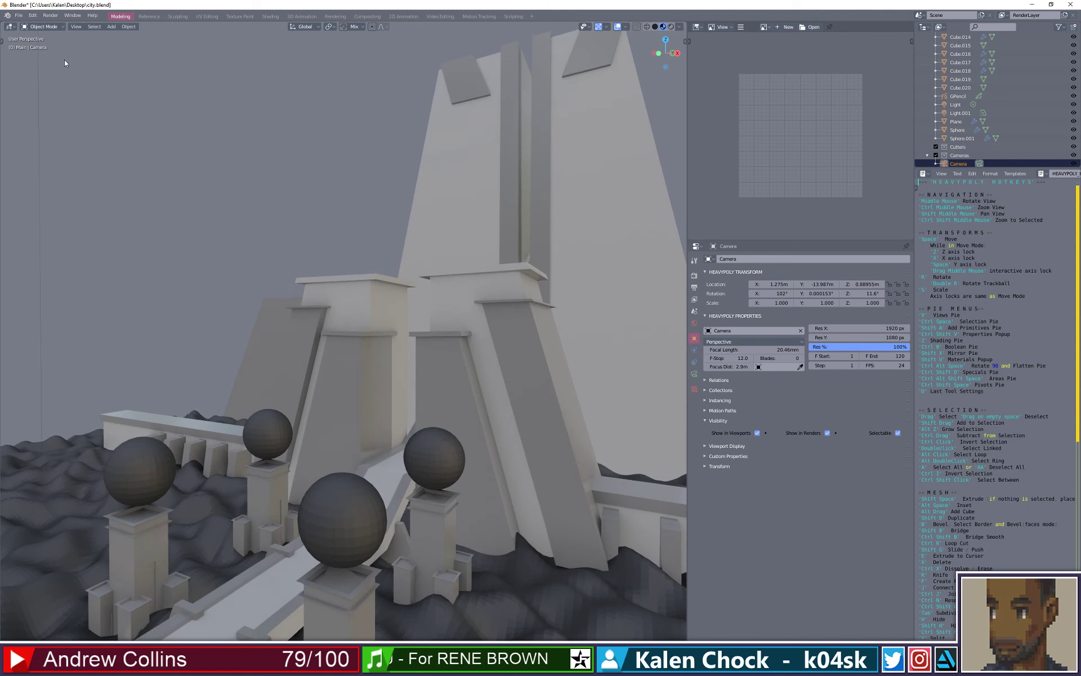
pyautogui.click(77, 27)
pyautogui.moveTo(130, 123)
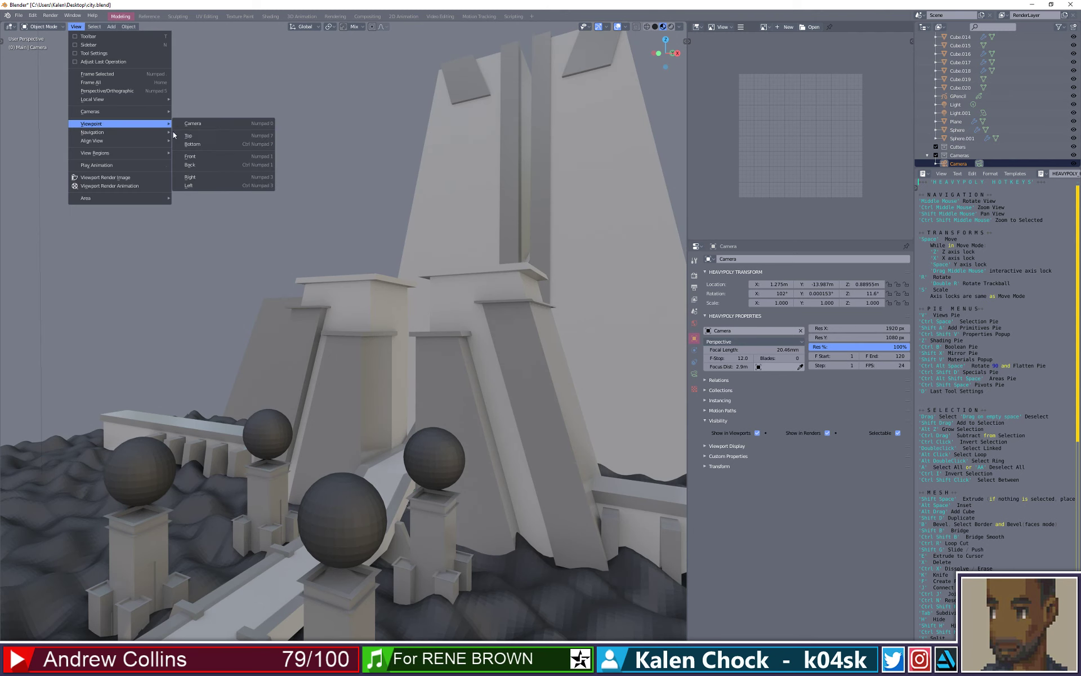
pyautogui.click(195, 123)
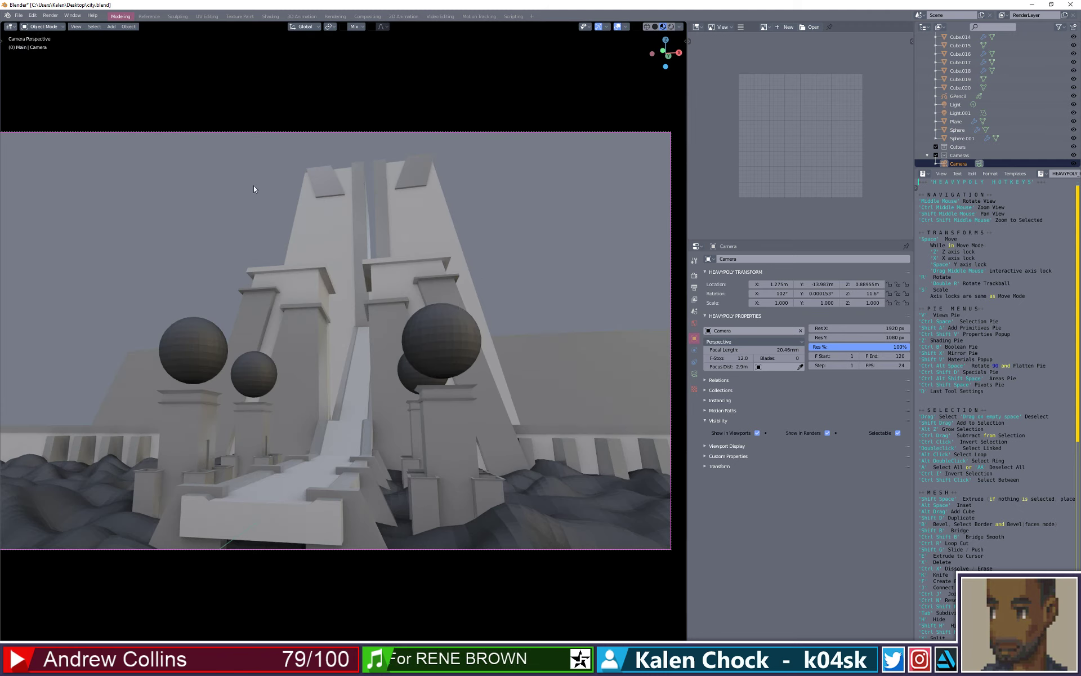
# - Try to make the selected tower piece the active camera, then go back to the regular scene view
pyautogui.moveTo(500, 307); pyautogui.dragTo(506, 304, button='middle')
pyautogui.click(506, 304)
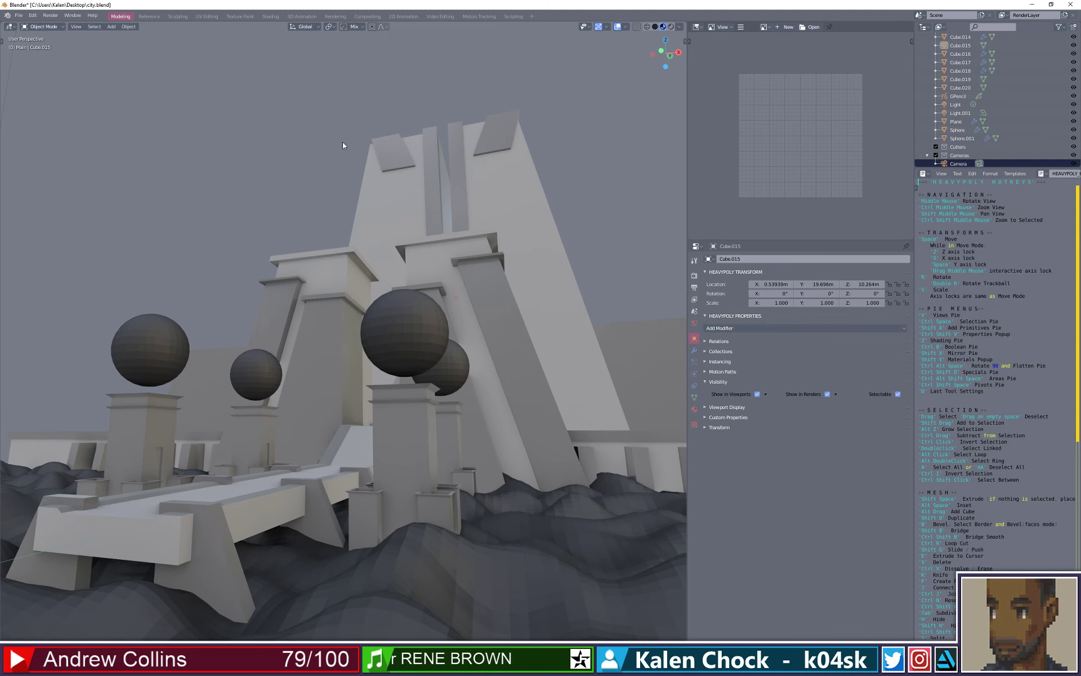
pyautogui.click(75, 27)
pyautogui.moveTo(144, 111)
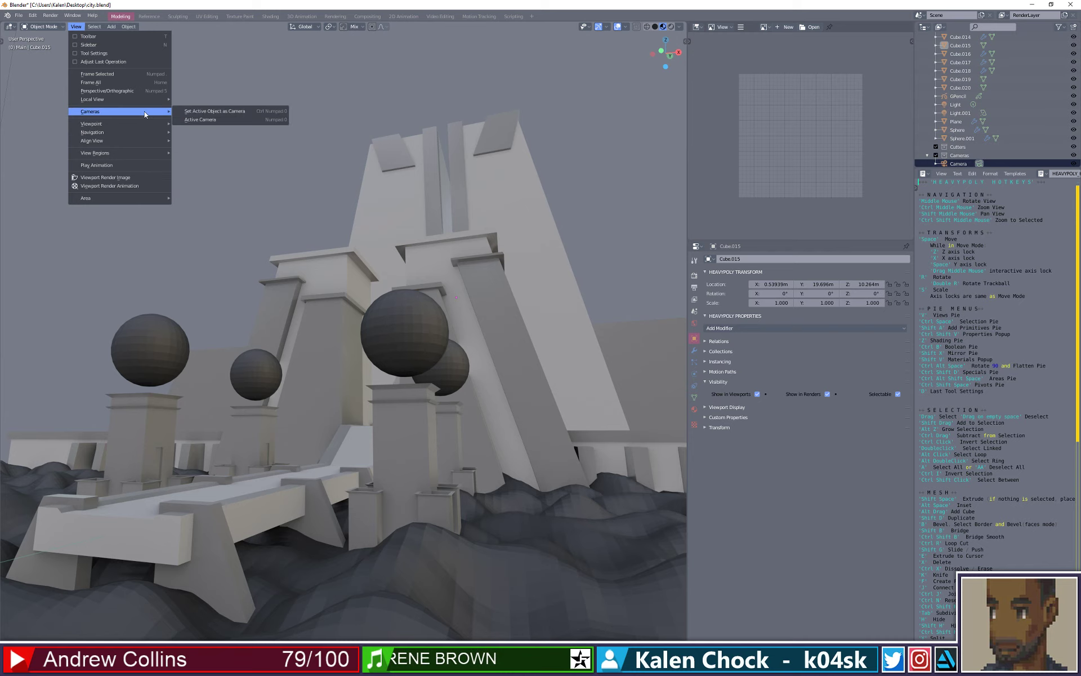
pyautogui.click(214, 110)
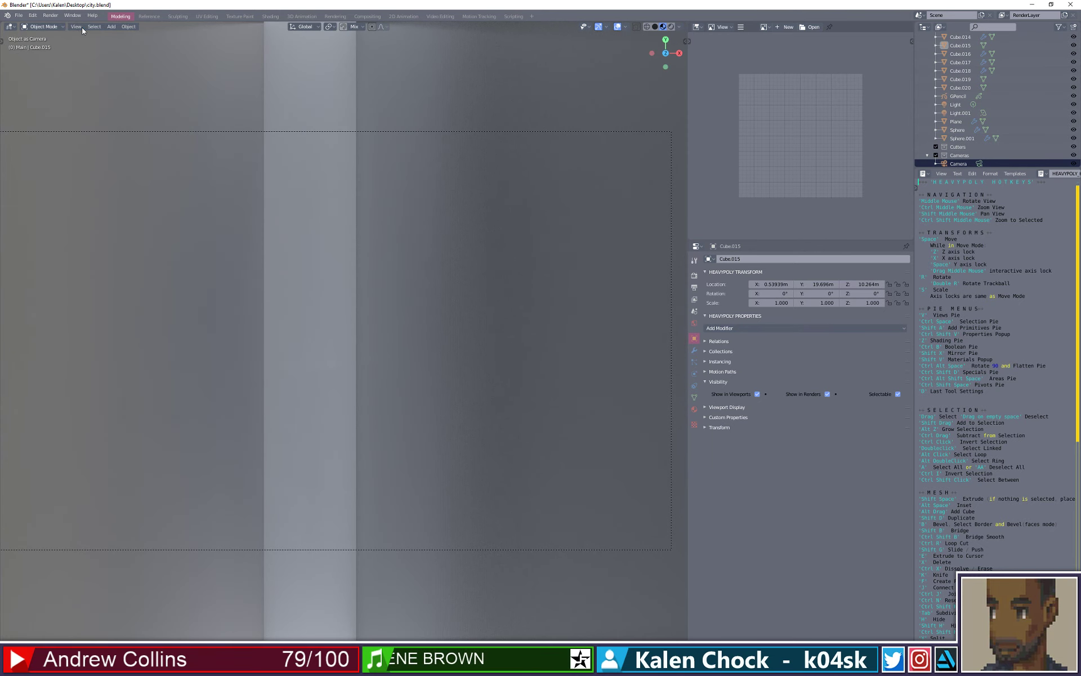
pyautogui.click(82, 28)
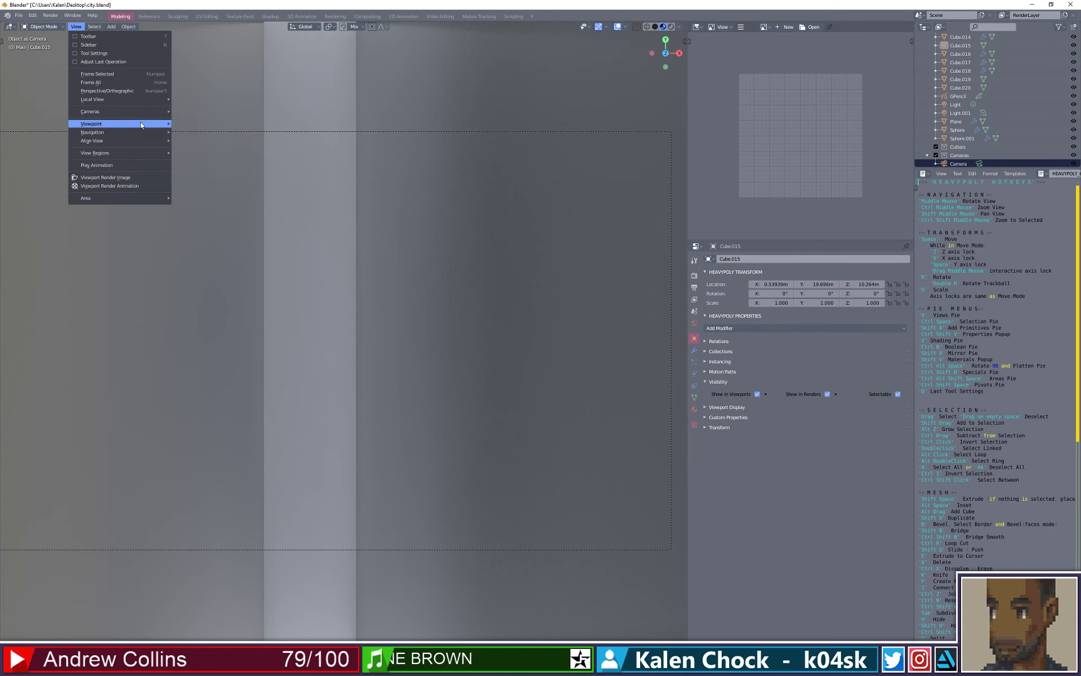
pyautogui.moveTo(140, 123)
pyautogui.click(181, 124)
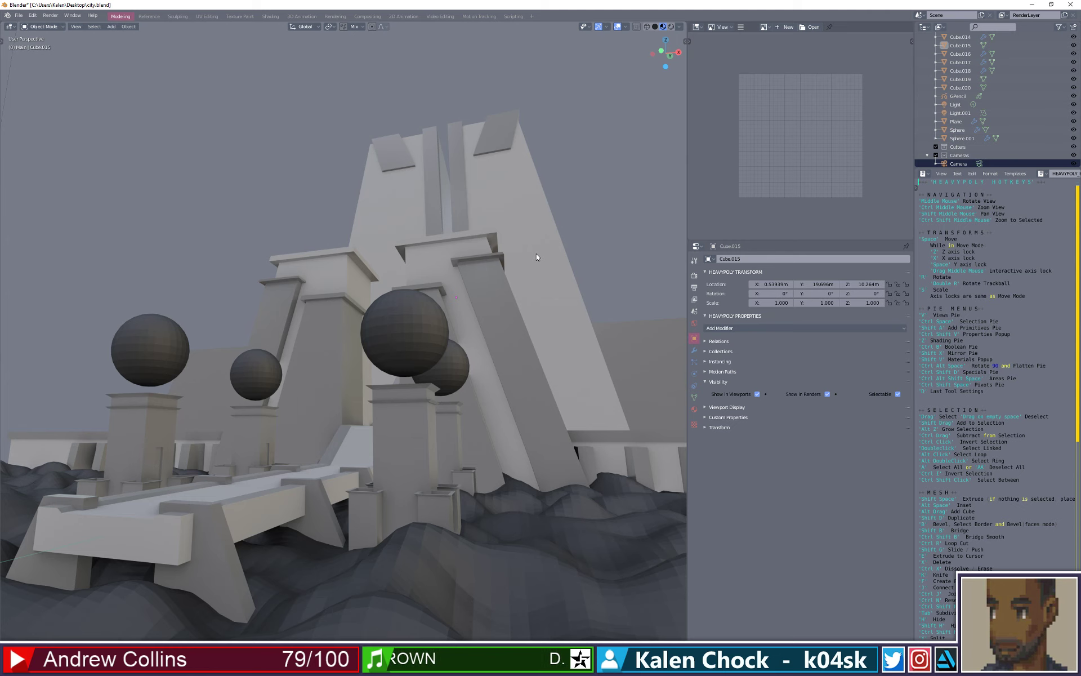
# - Set the scene Camera's focal length to about 21.26 mm while viewing the city through it
pyautogui.scroll(-1, 536, 253)
pyautogui.scroll(1, 537, 254)
pyautogui.moveTo(600, 227)
pyautogui.mouseDown(button='middle')
pyautogui.moveTo(576, 231)
pyautogui.moveTo(604, 228)
pyautogui.mouseUp(button='middle')
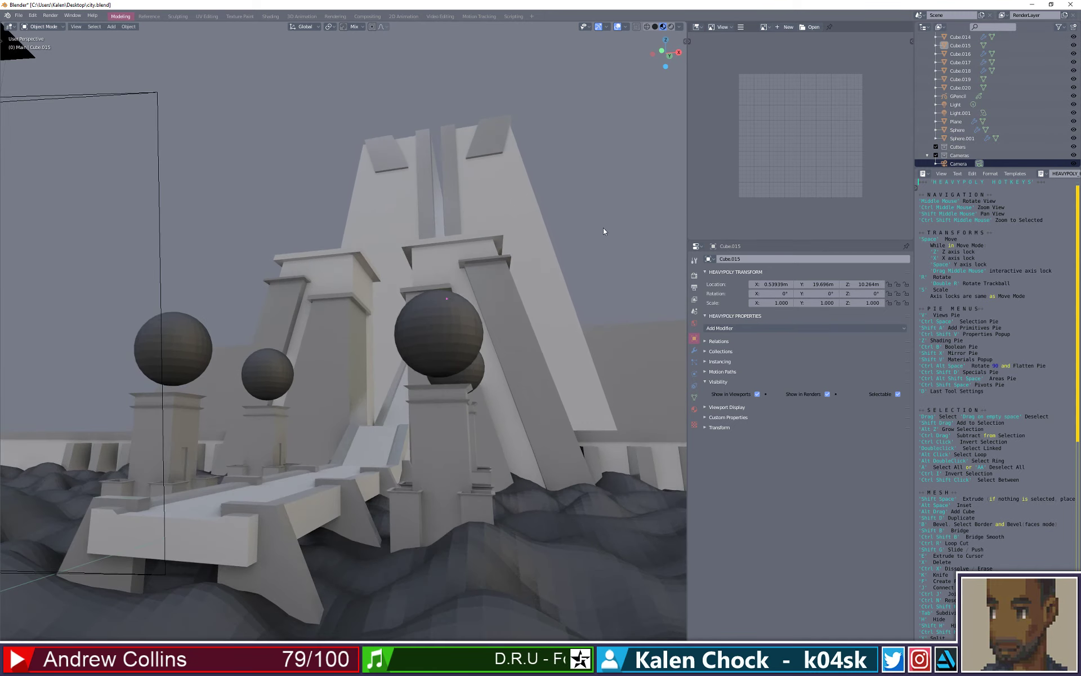
pyautogui.click(76, 27)
pyautogui.moveTo(113, 113)
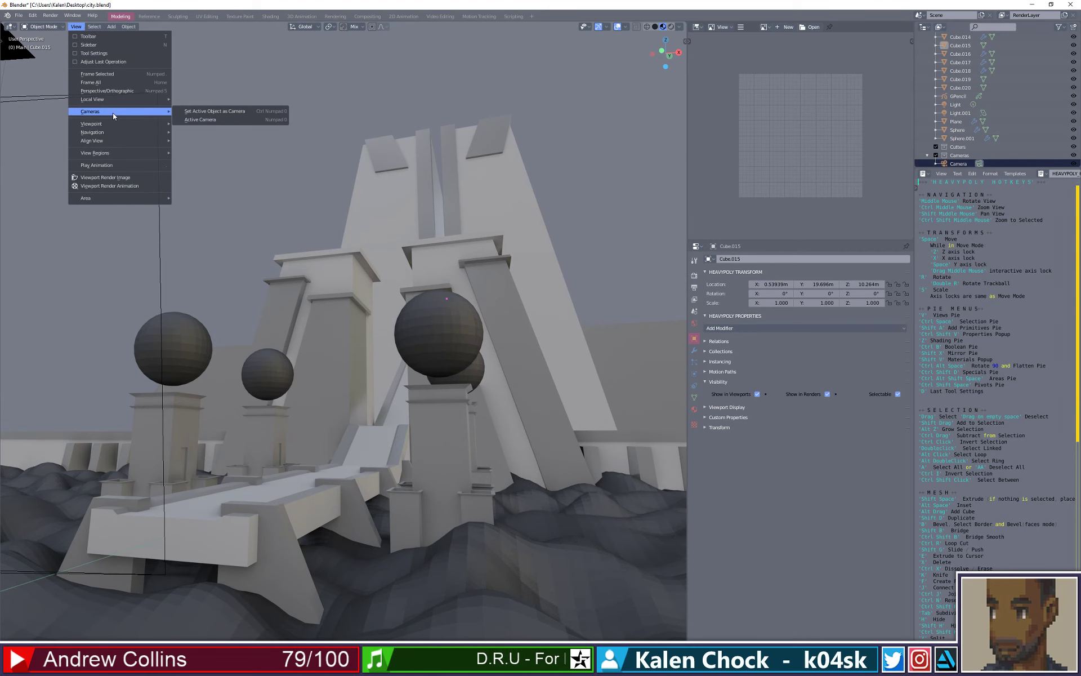
pyautogui.moveTo(155, 124)
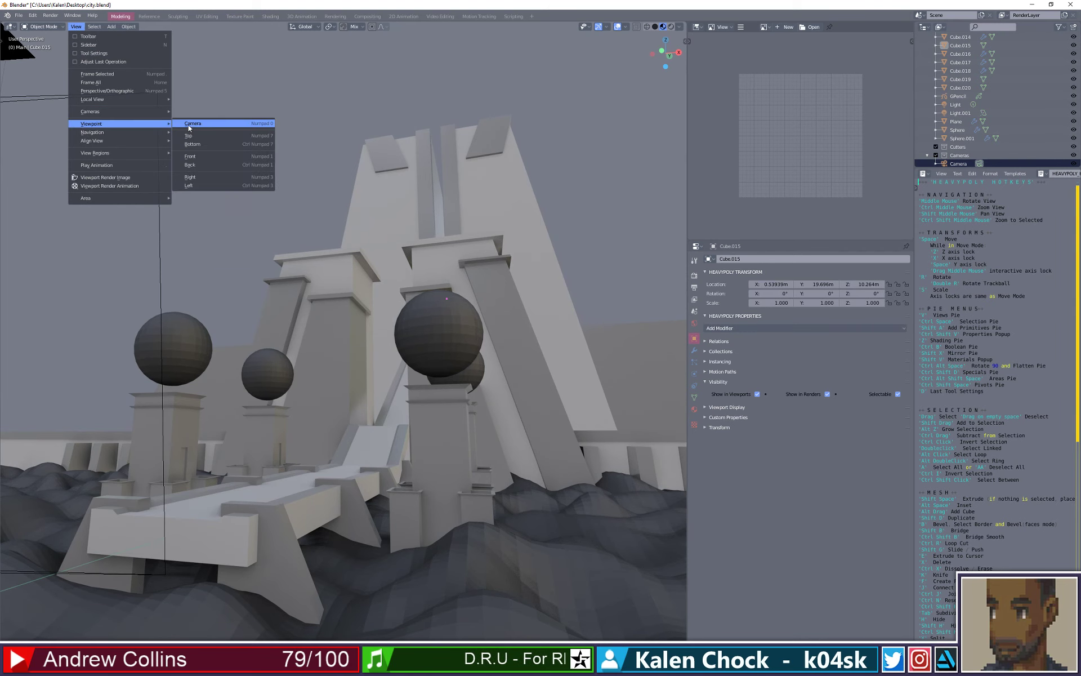
pyautogui.click(188, 124)
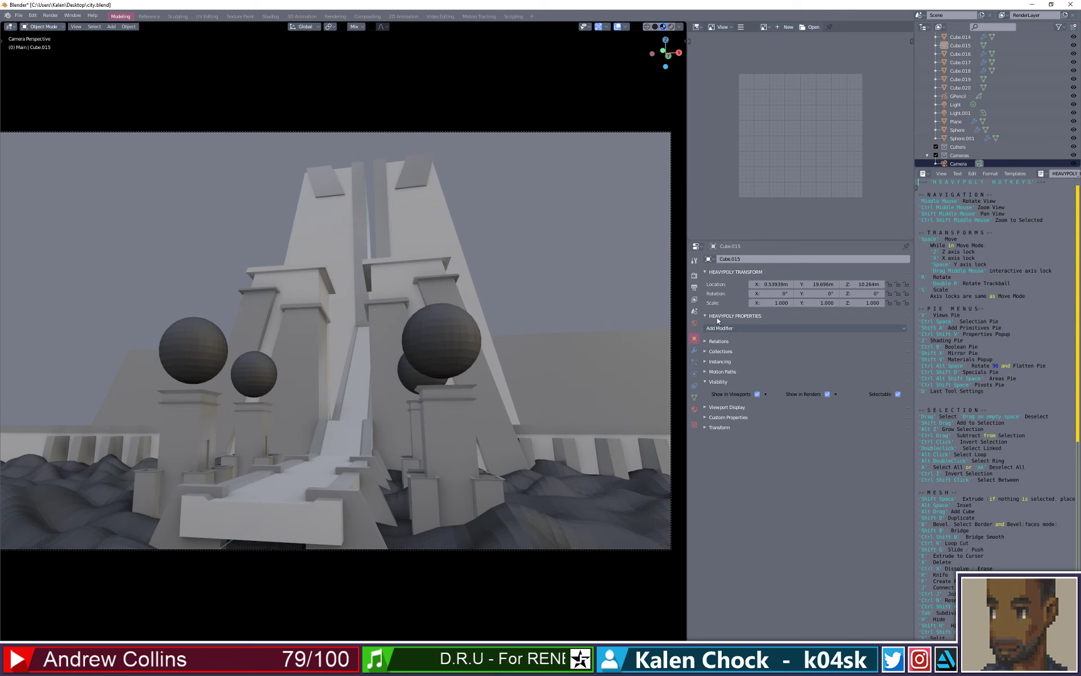
pyautogui.scroll(-1, 980, 118)
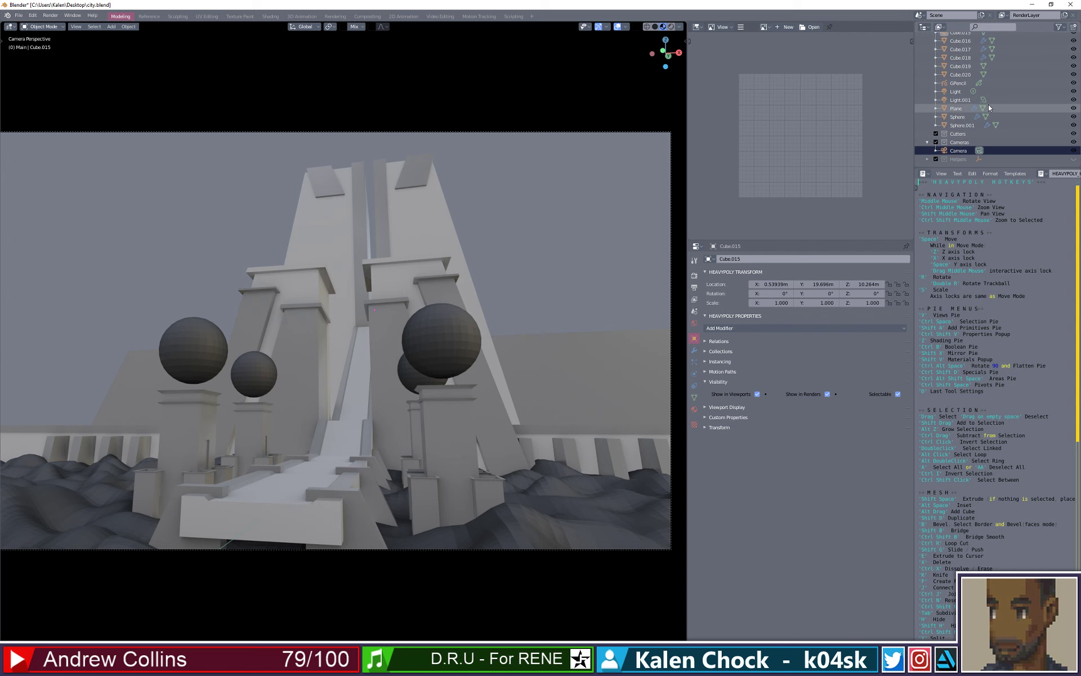
pyautogui.click(955, 151)
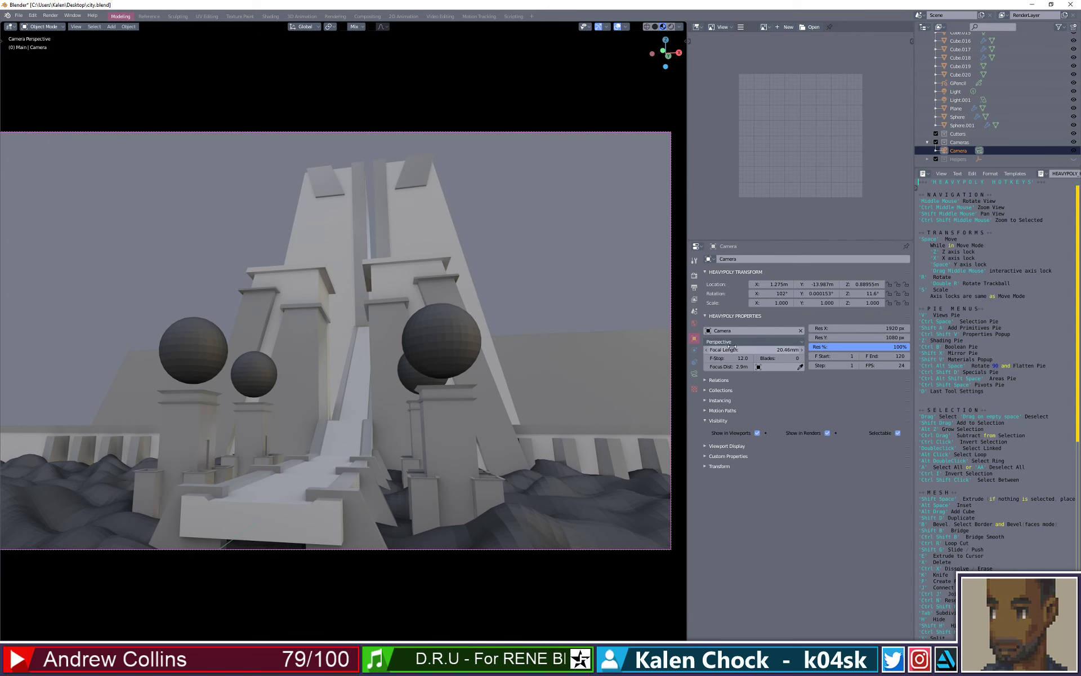
pyautogui.moveTo(763, 350); pyautogui.dragTo(764, 350)
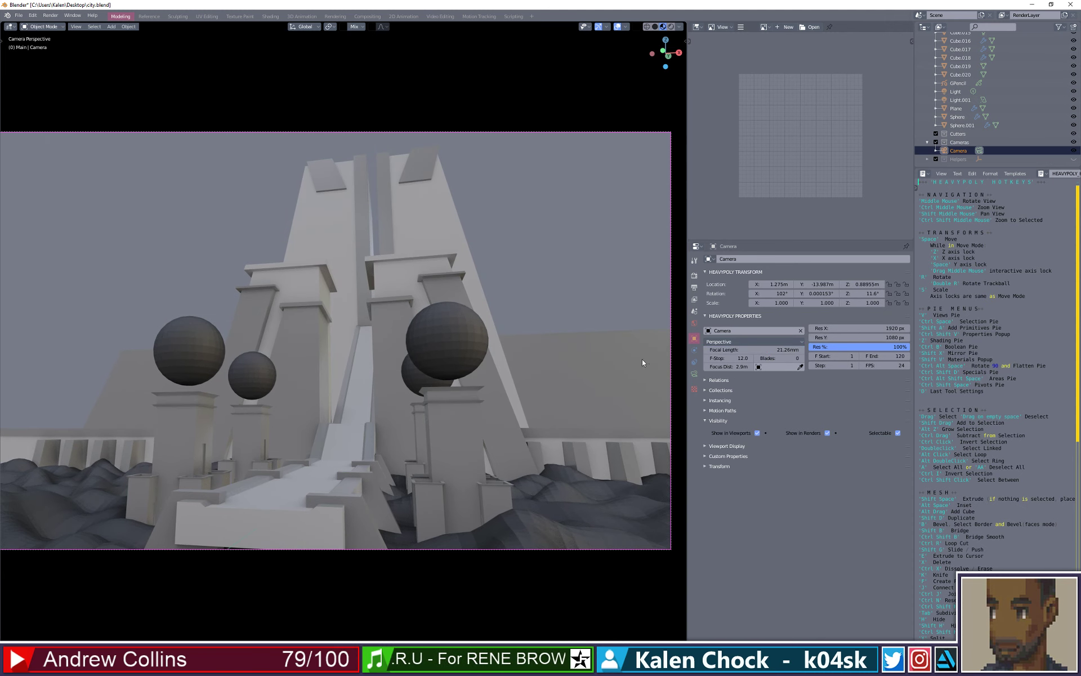
# - Move the Camera along the X axis to about X 2.06 m
pyautogui.press('space')
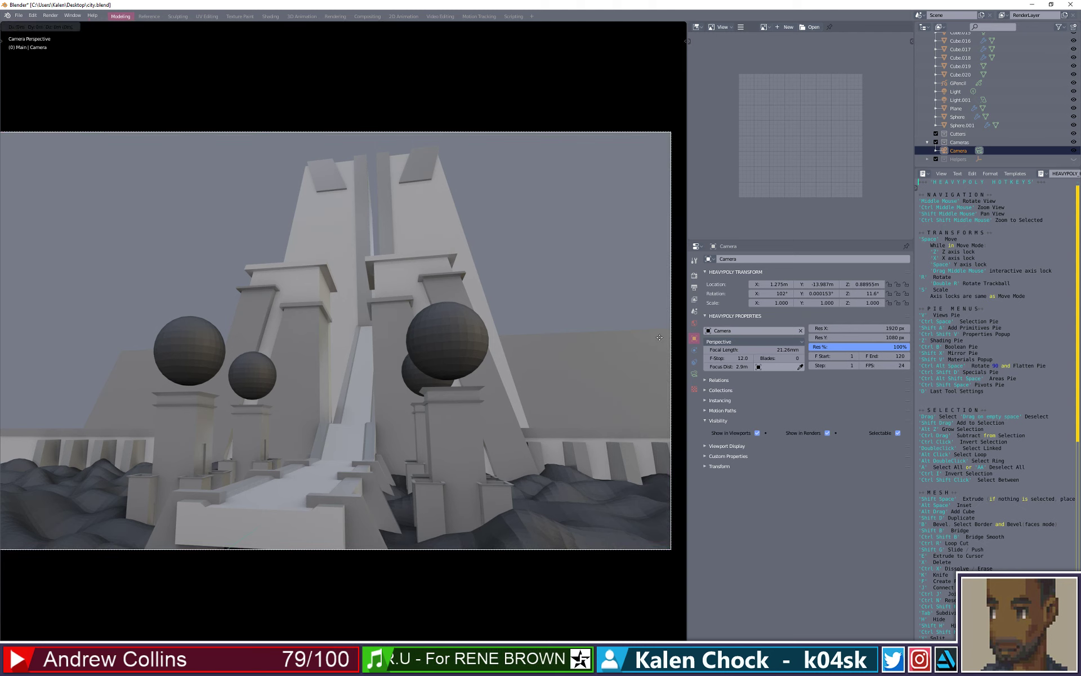
pyautogui.press('x')
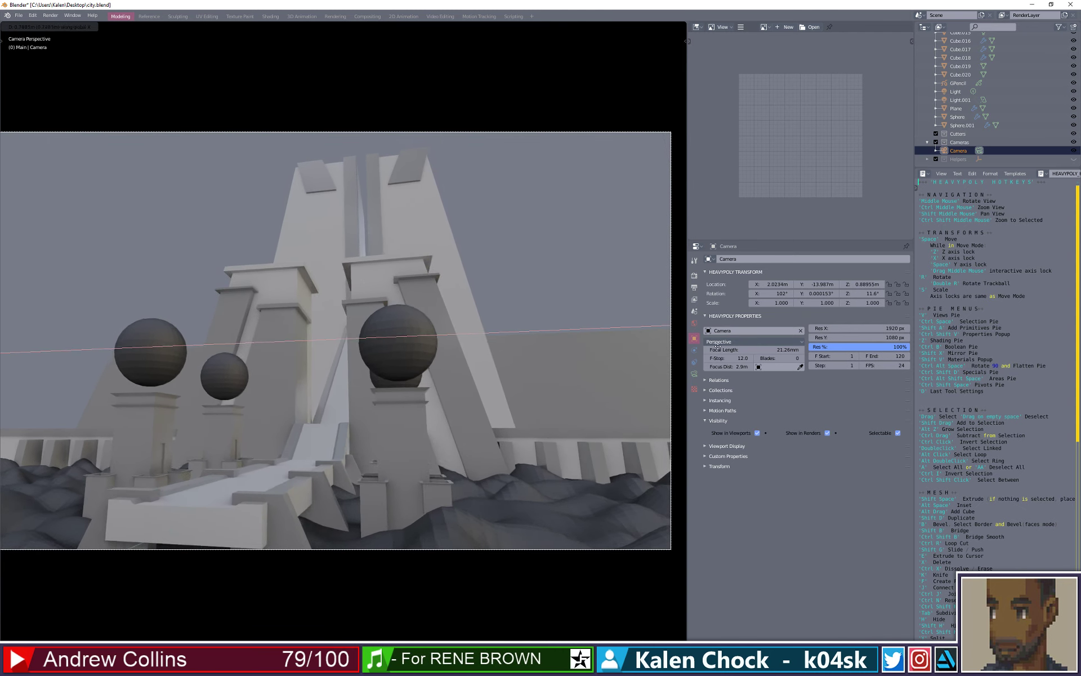
pyautogui.click(596, 418)
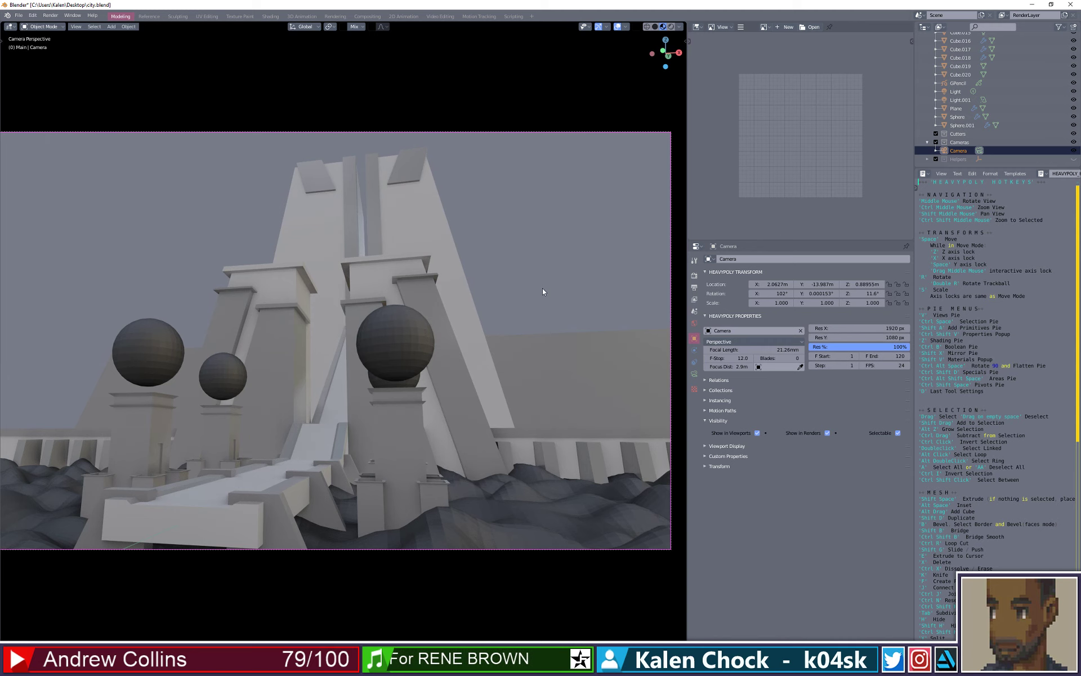
# - Switch the viewport to rendered shading and render the city scene as a still image
pyautogui.press('z')
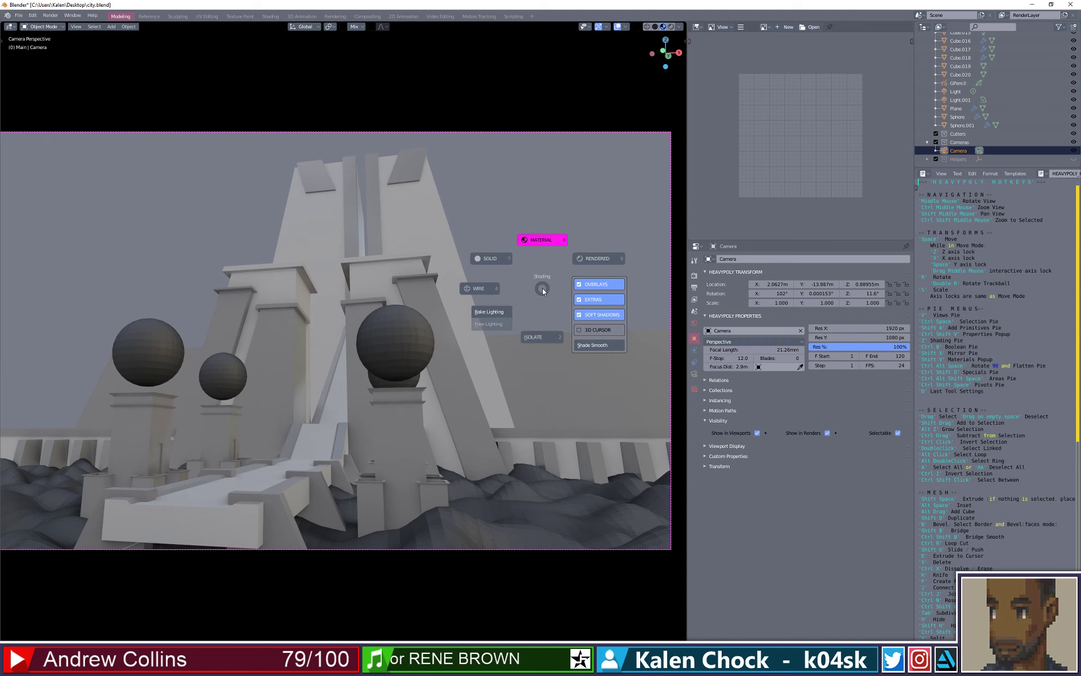
pyautogui.click(586, 259)
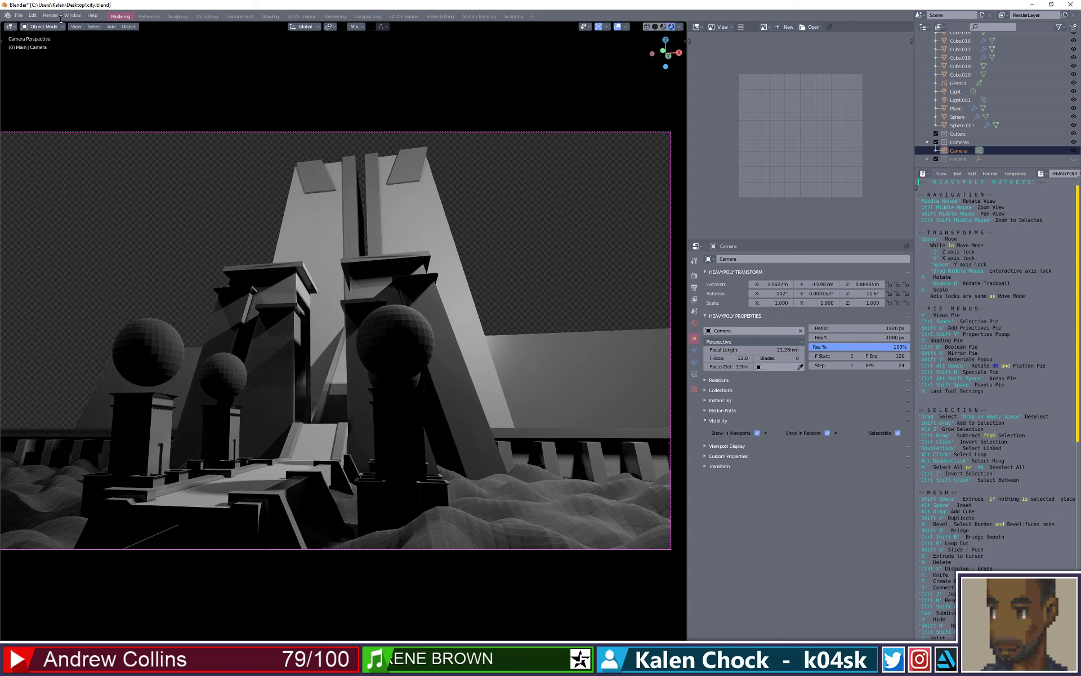
pyautogui.click(51, 16)
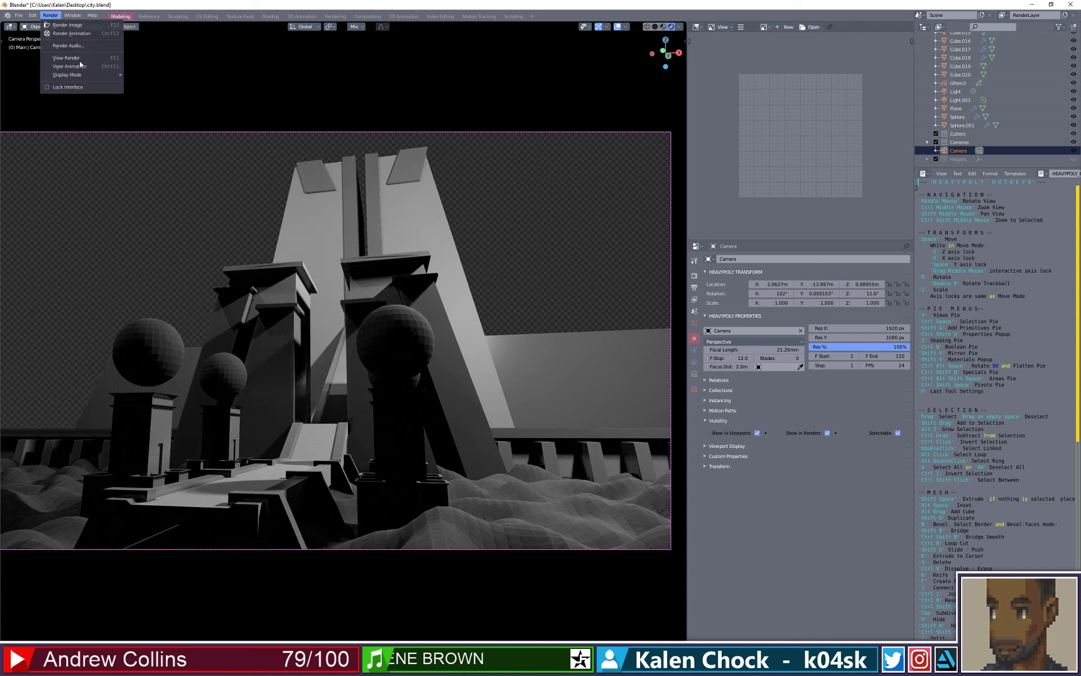
pyautogui.click(69, 25)
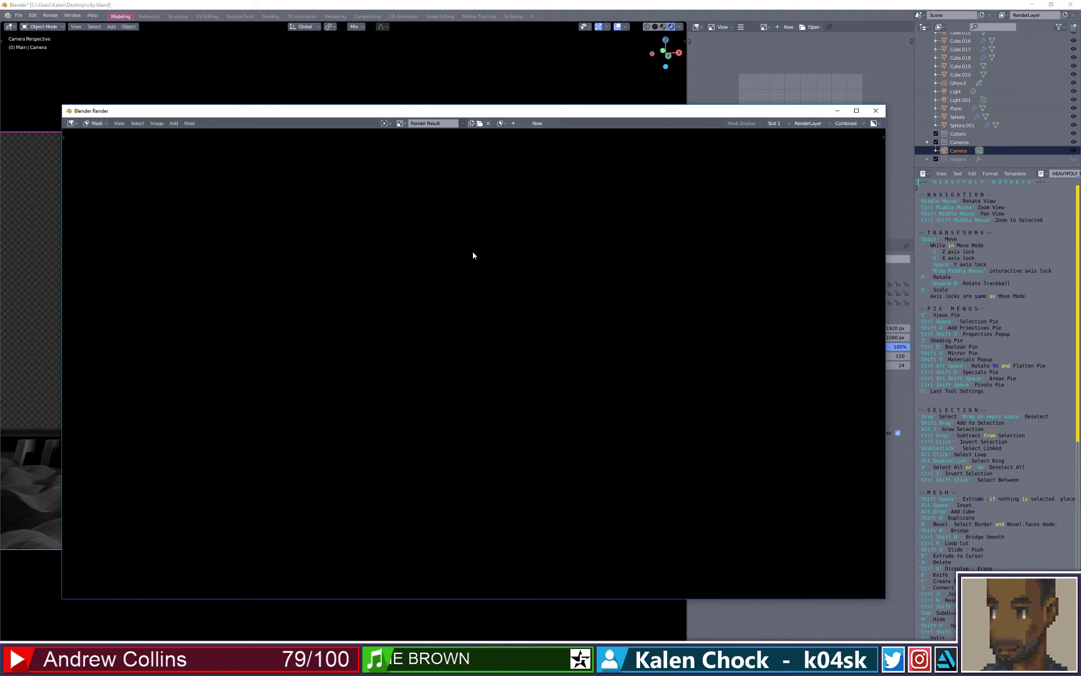
# - Switch to Photoshop, close city_render.png without saving its changes, and return to Blender's render window
pyautogui.moveTo(362, 664)
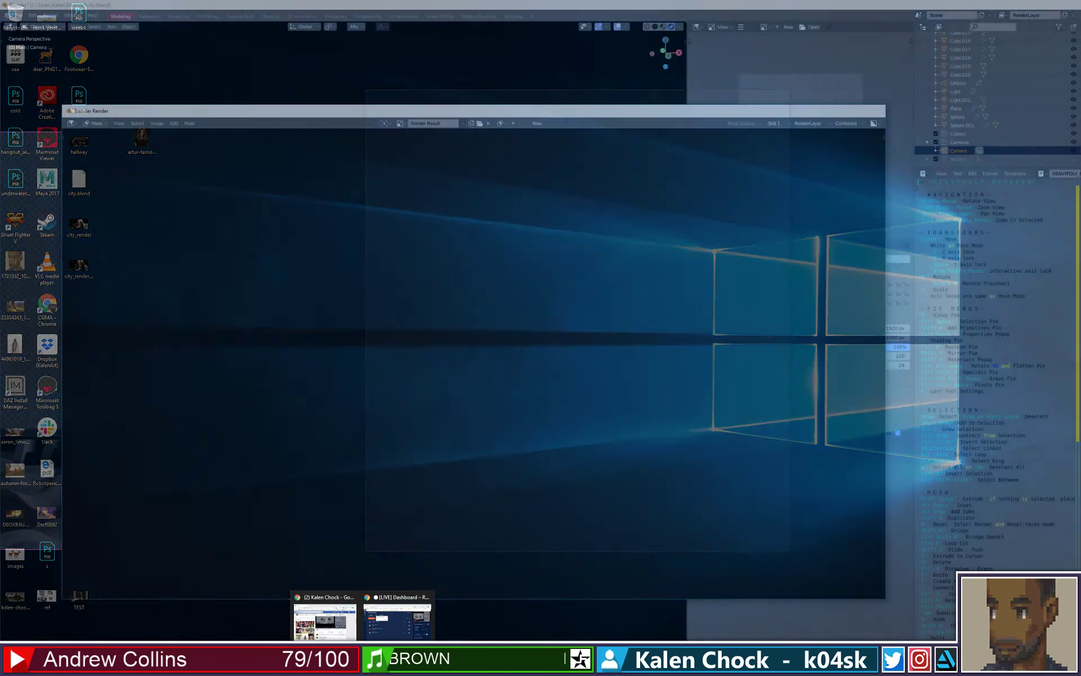
pyautogui.click(389, 664)
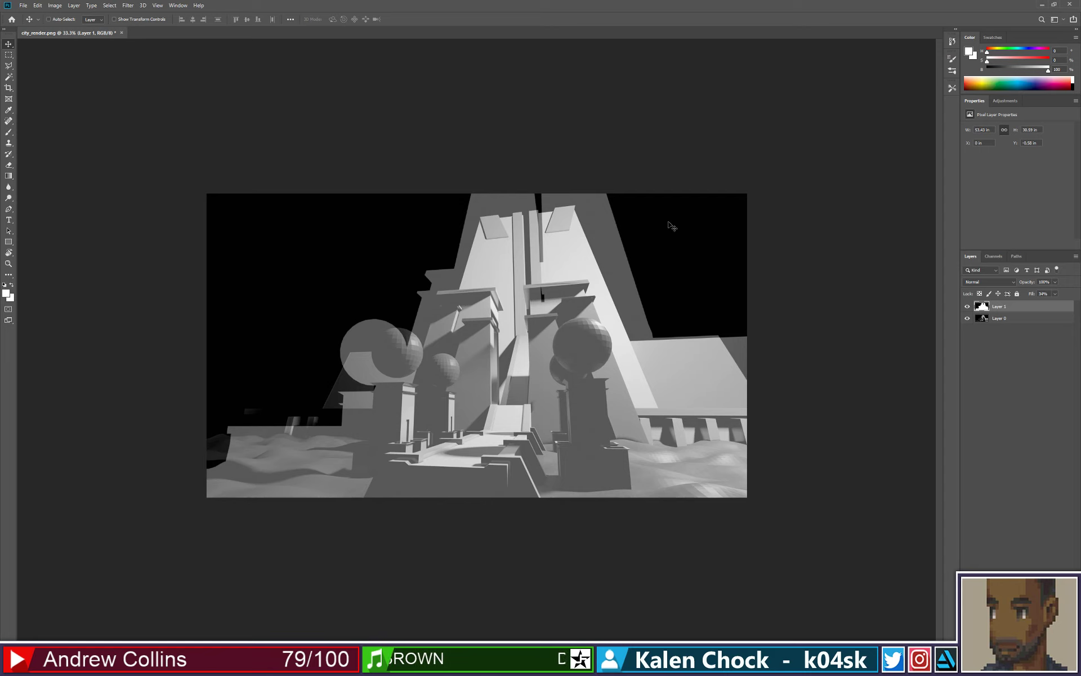
pyautogui.click(121, 32)
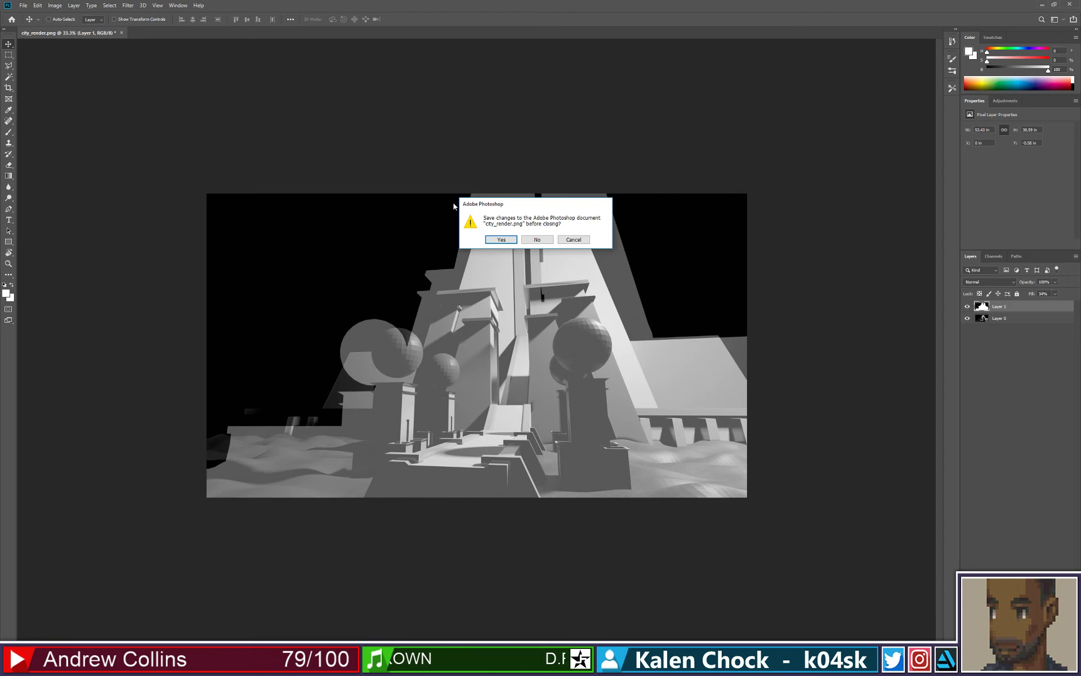
pyautogui.click(539, 239)
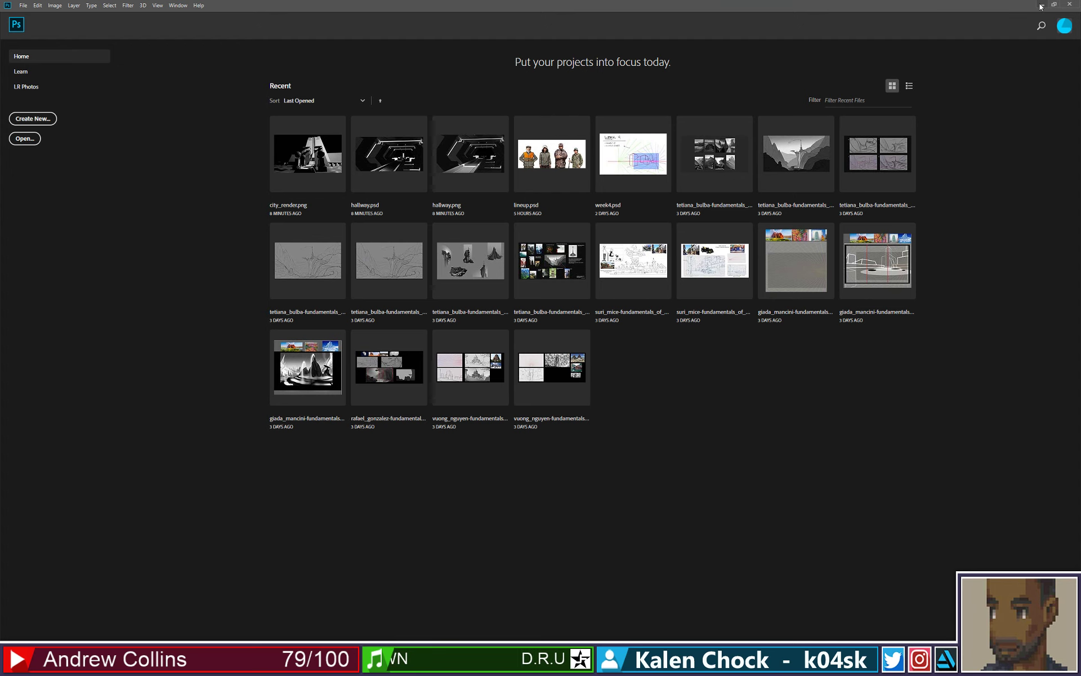
pyautogui.click(1041, 5)
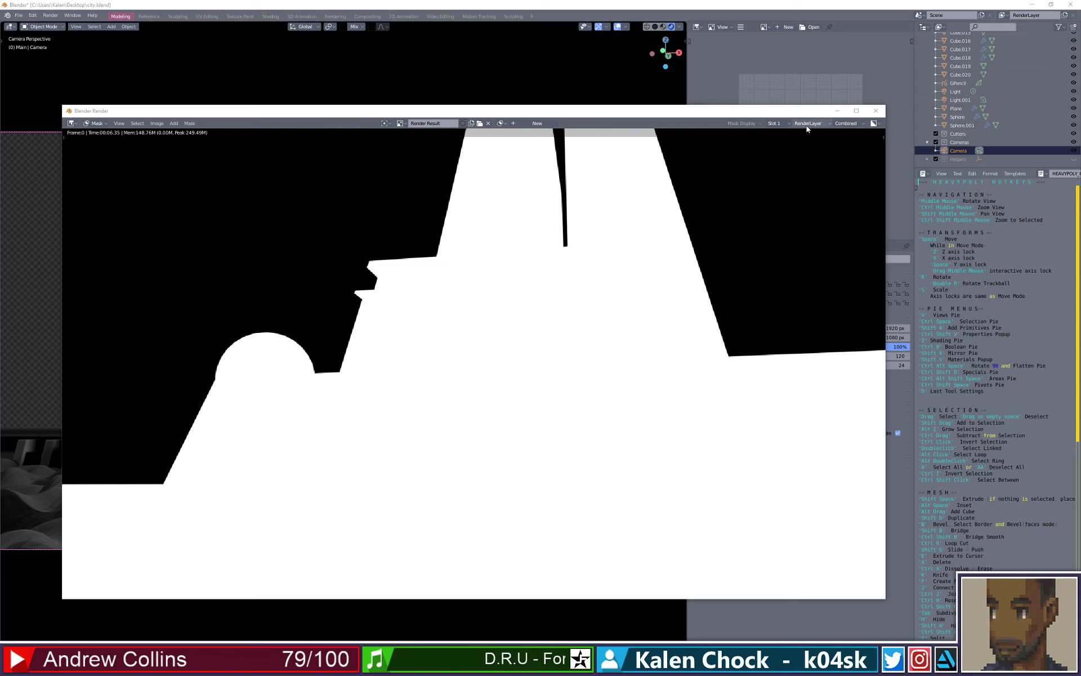
# - Show the render result in color and alpha and save it over city_render.png on the Desktop
pyautogui.click(876, 124)
pyautogui.click(856, 137)
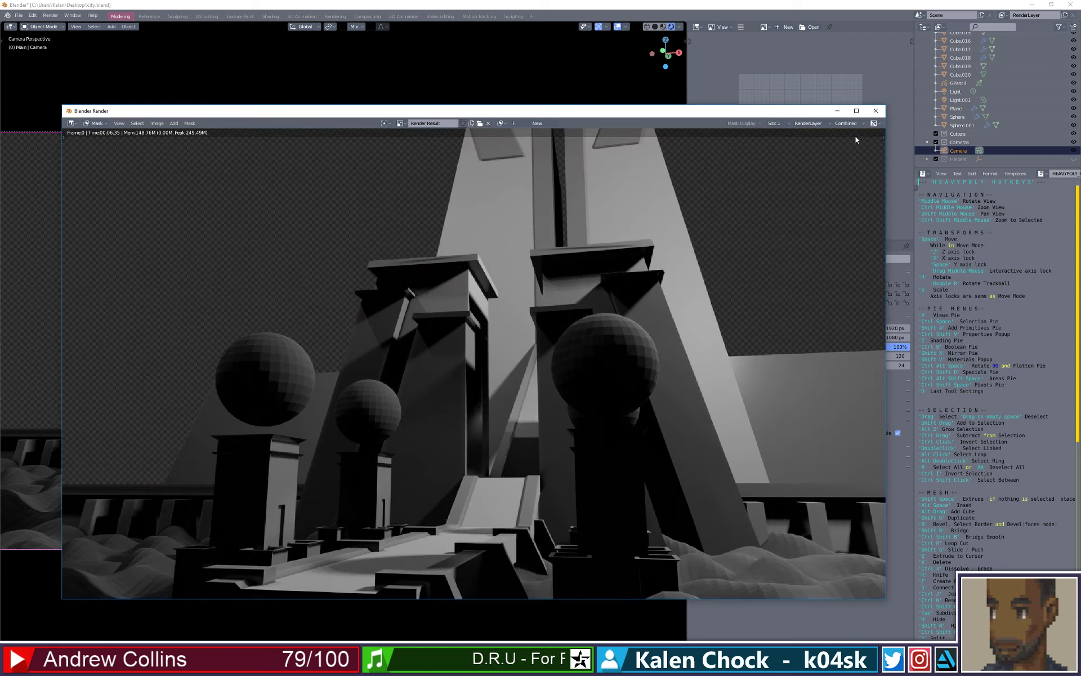
pyautogui.click(119, 123)
pyautogui.moveTo(135, 124)
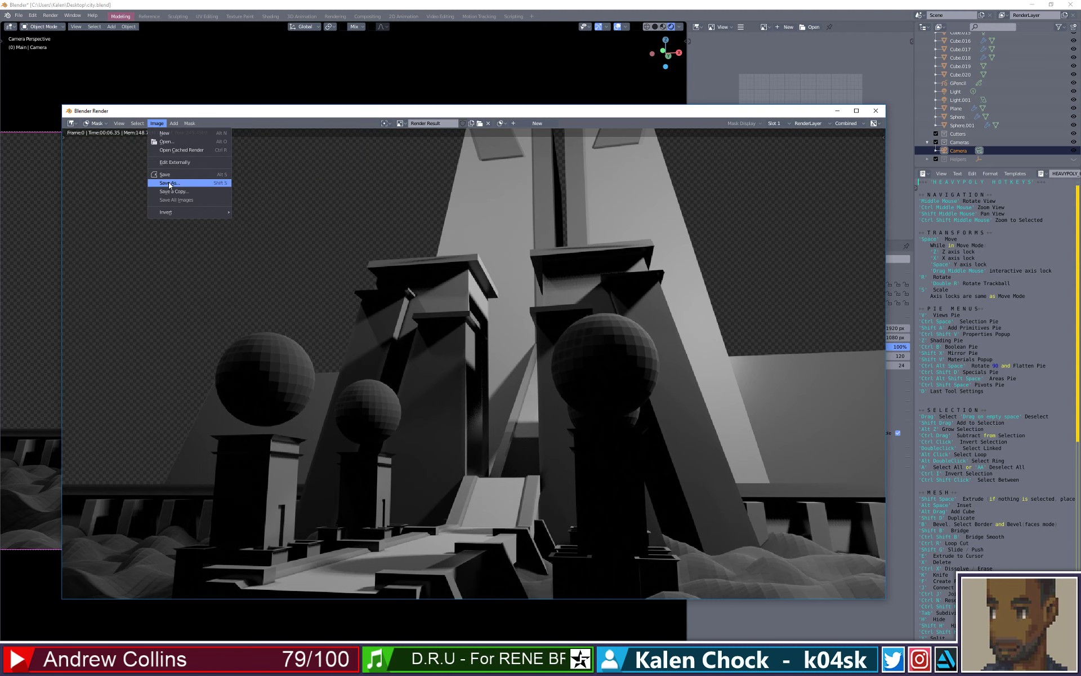
pyautogui.click(169, 183)
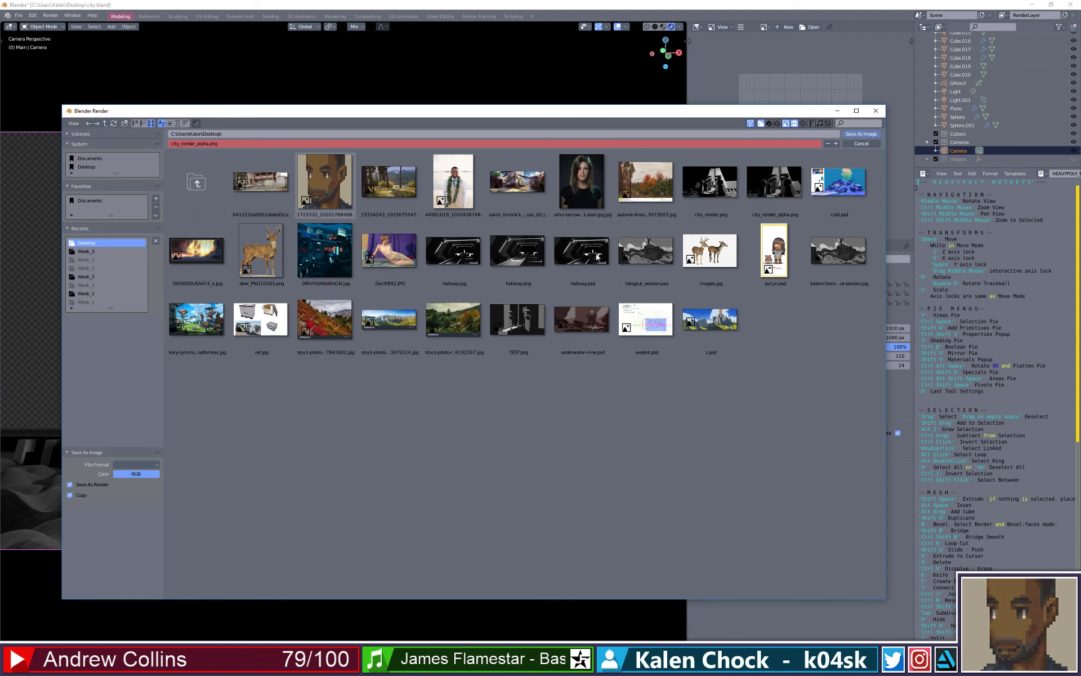
pyautogui.click(712, 180)
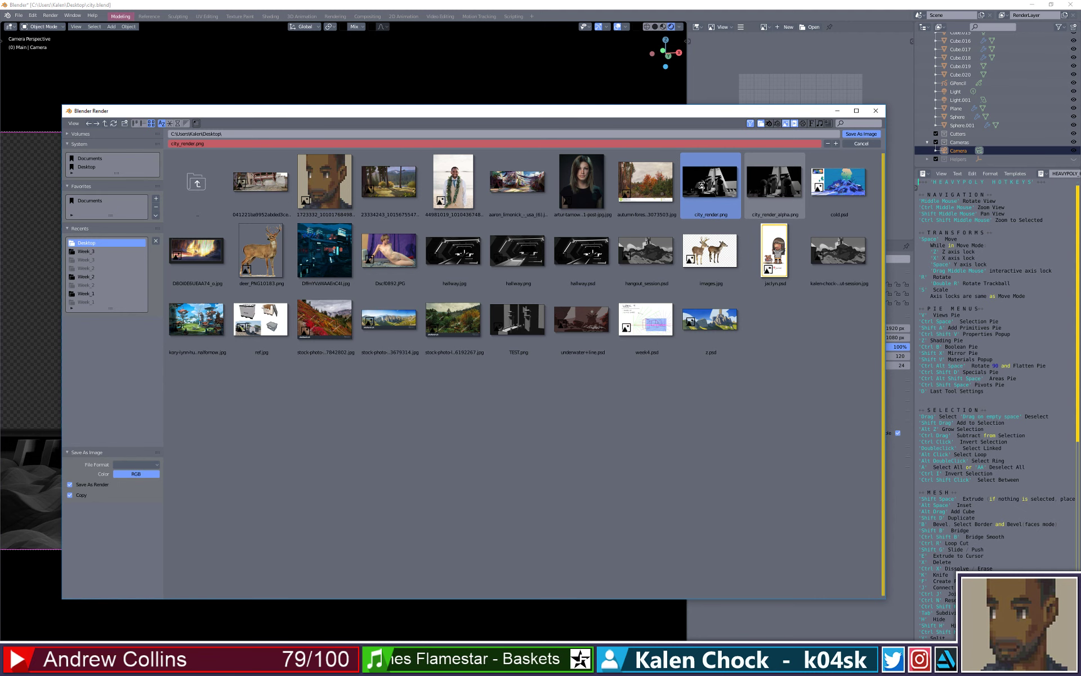
pyautogui.doubleClick(713, 155)
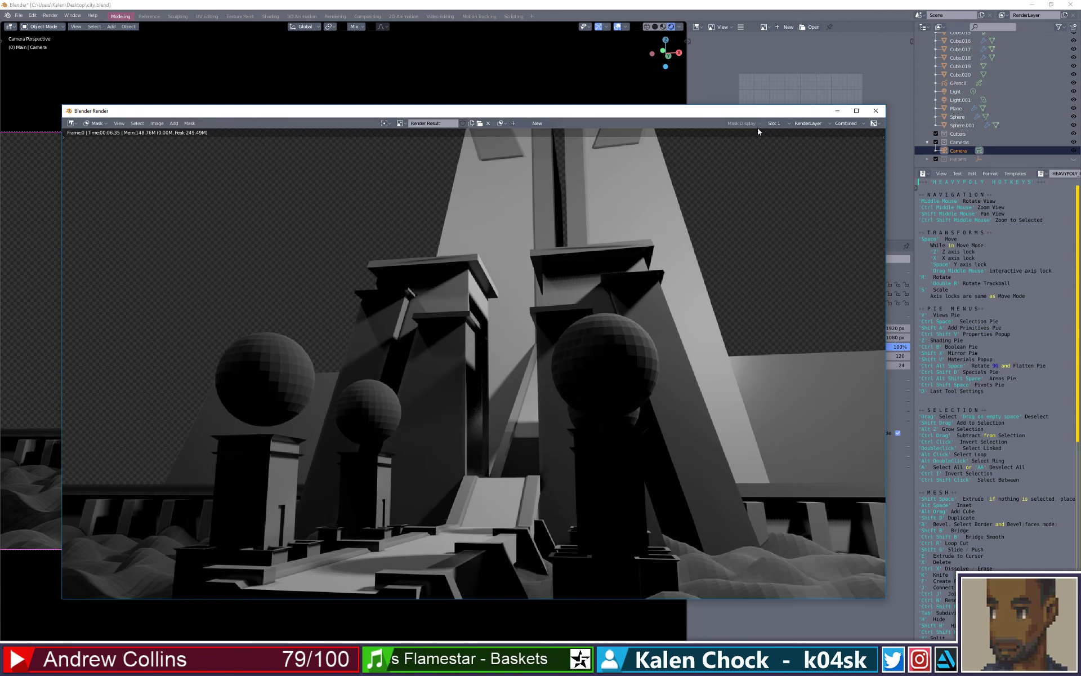
# - Display only the render result's alpha channel and maximize the render window
pyautogui.click(848, 125)
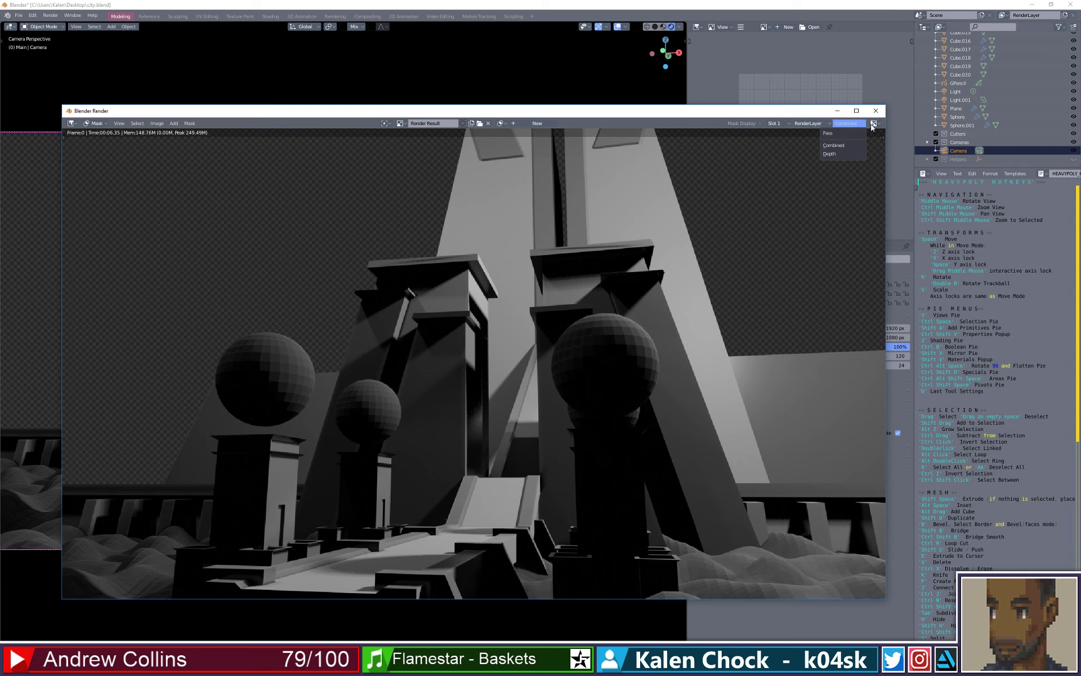
pyautogui.click(875, 125)
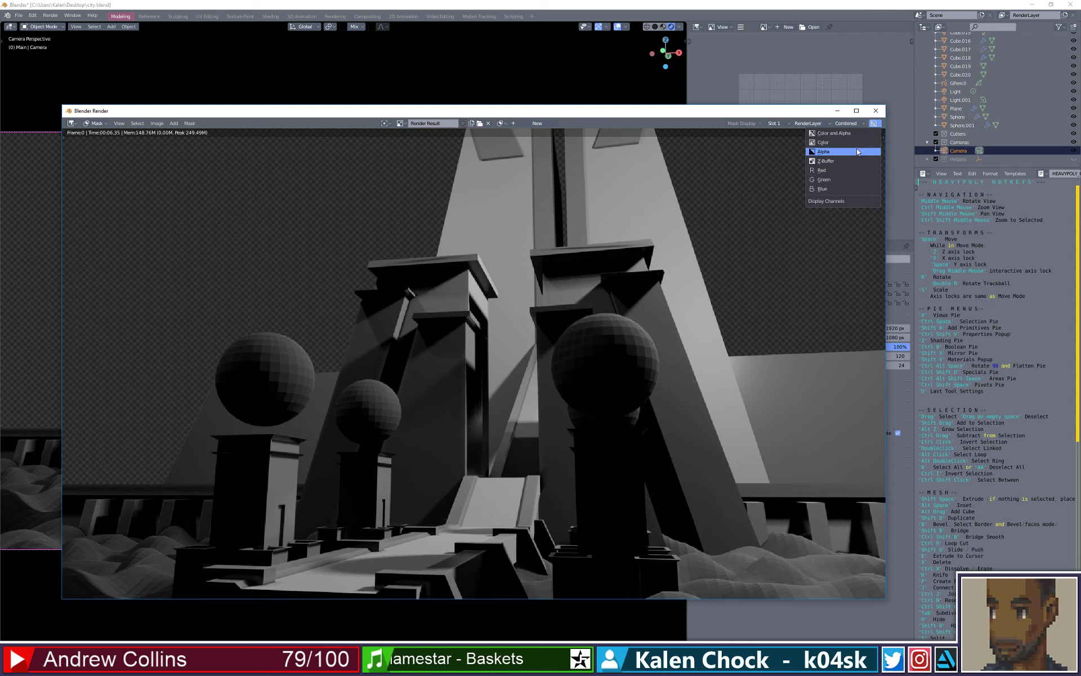
pyautogui.click(862, 141)
pyautogui.click(857, 110)
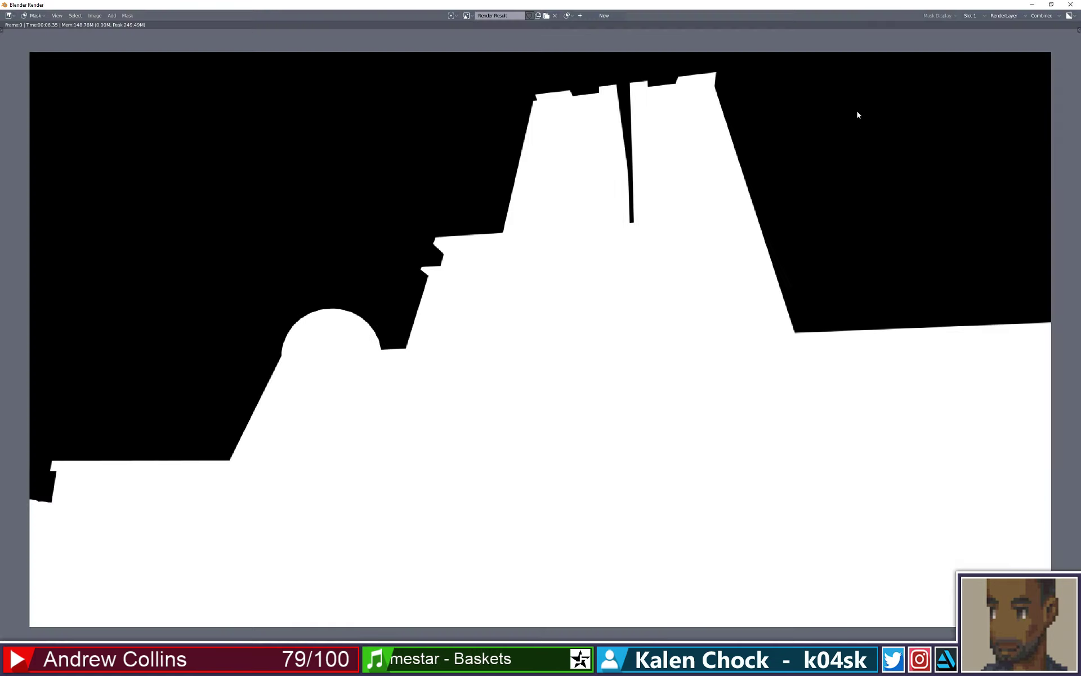
# - Save the alpha render over city_render_alpha.png on the Desktop and dismiss the render window
pyautogui.click(96, 16)
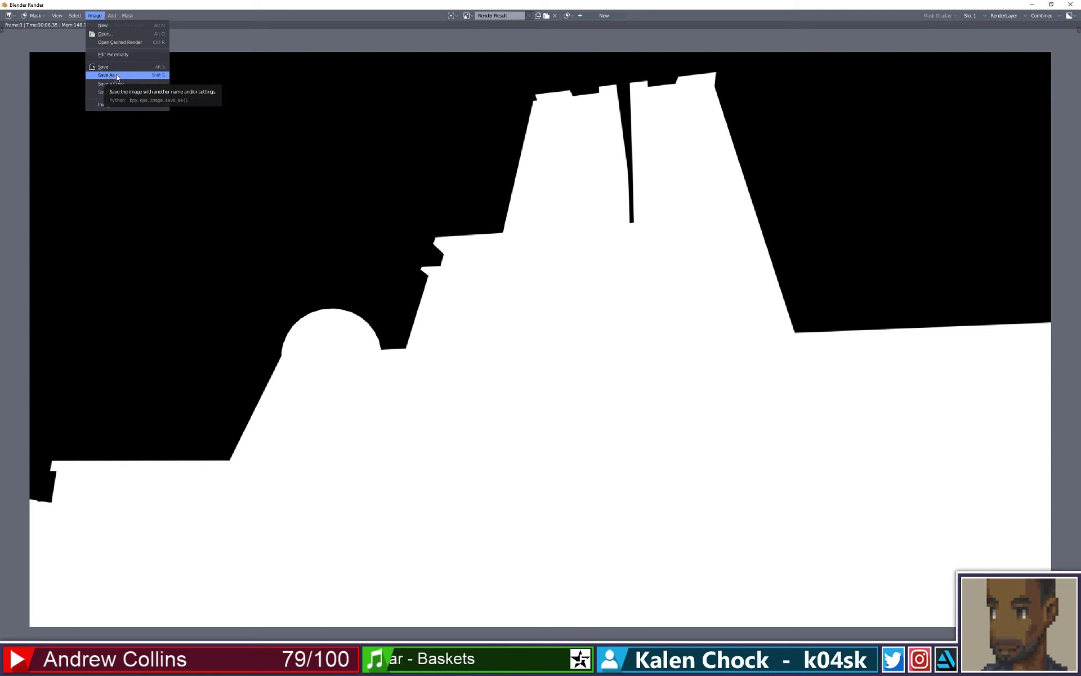
pyautogui.click(124, 78)
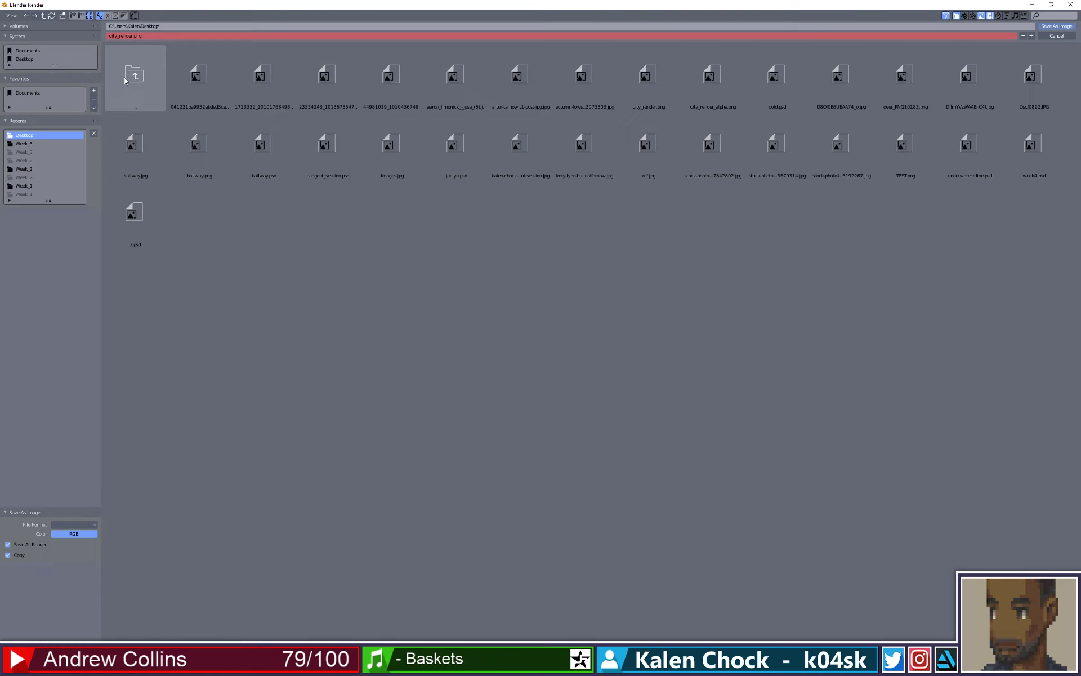
pyautogui.click(708, 76)
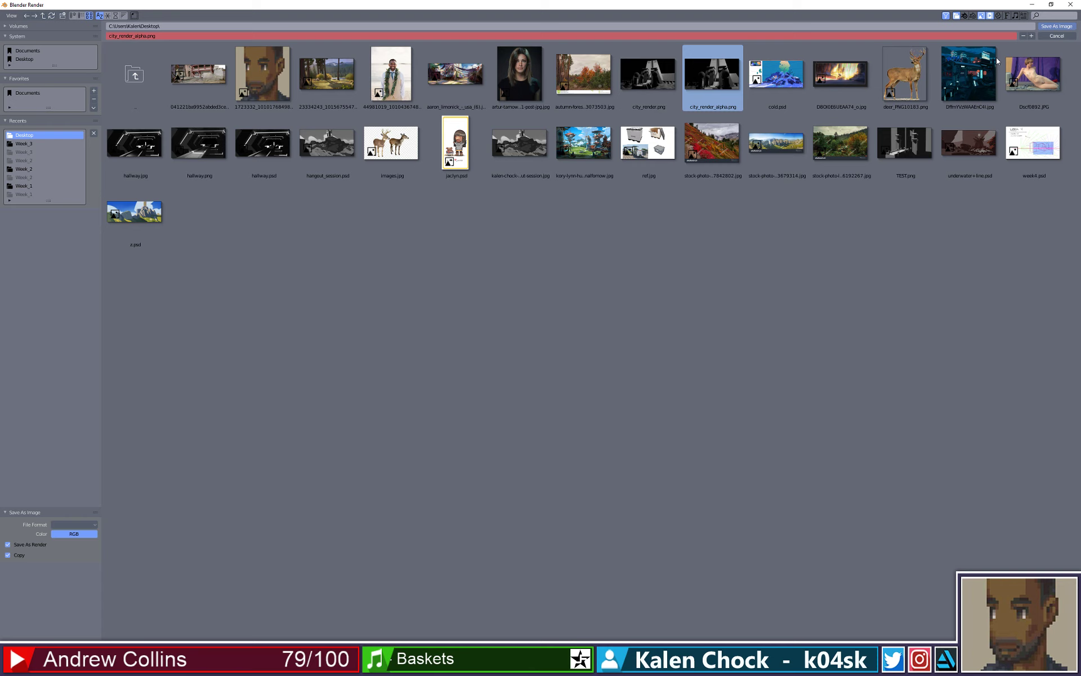
pyautogui.click(1054, 28)
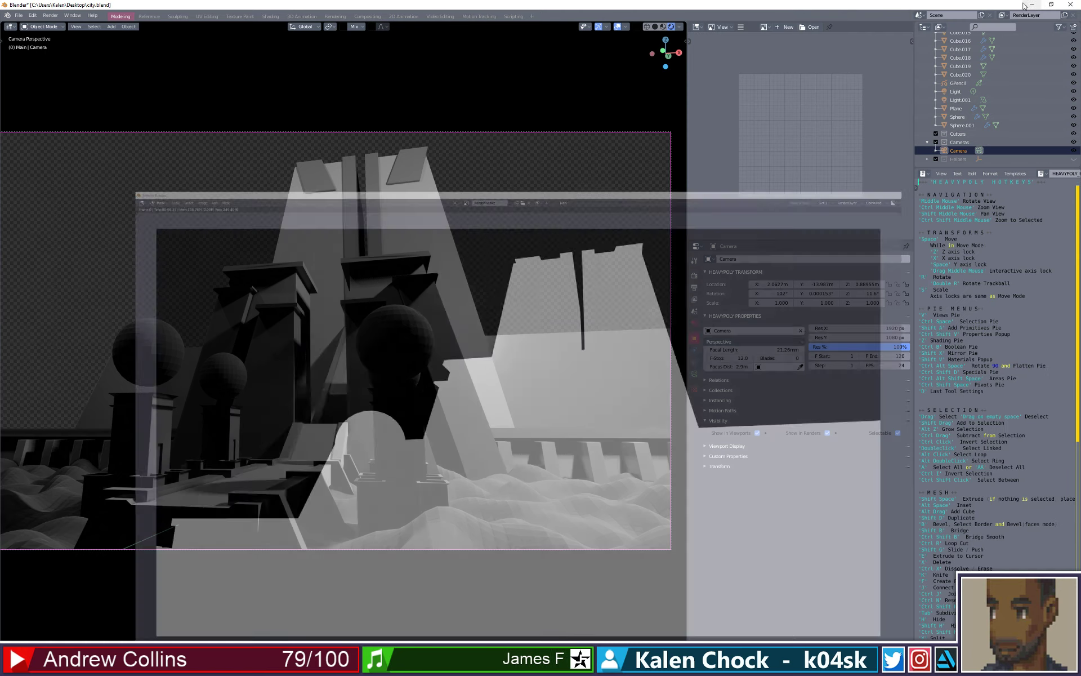
pyautogui.click(1070, 4)
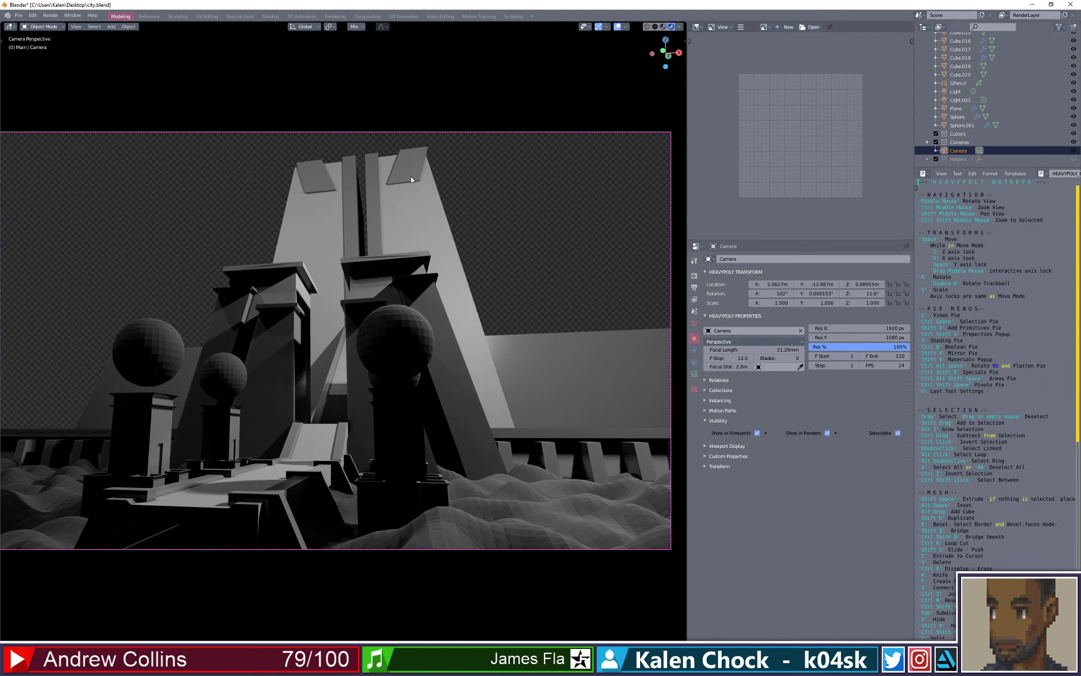
# - Save the city.blend scene and close Blender
pyautogui.hotkey('shift', 's')
pyautogui.hotkey('shift', 's')
pyautogui.press('Escape')
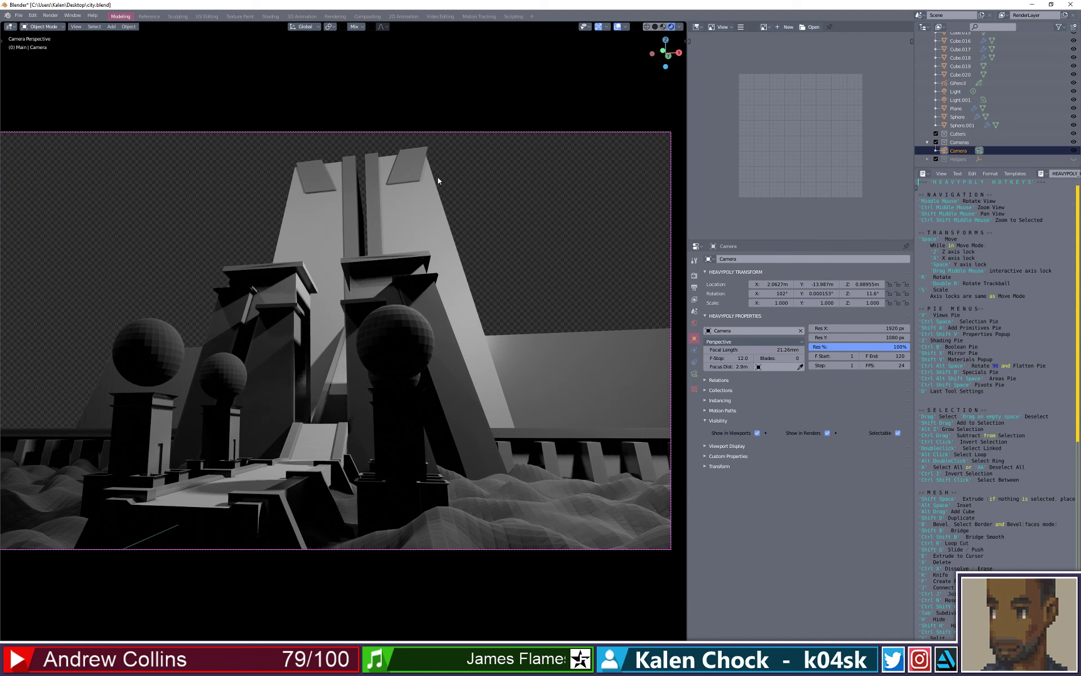
pyautogui.hotkey('ctrl', 's')
pyautogui.click(513, 180)
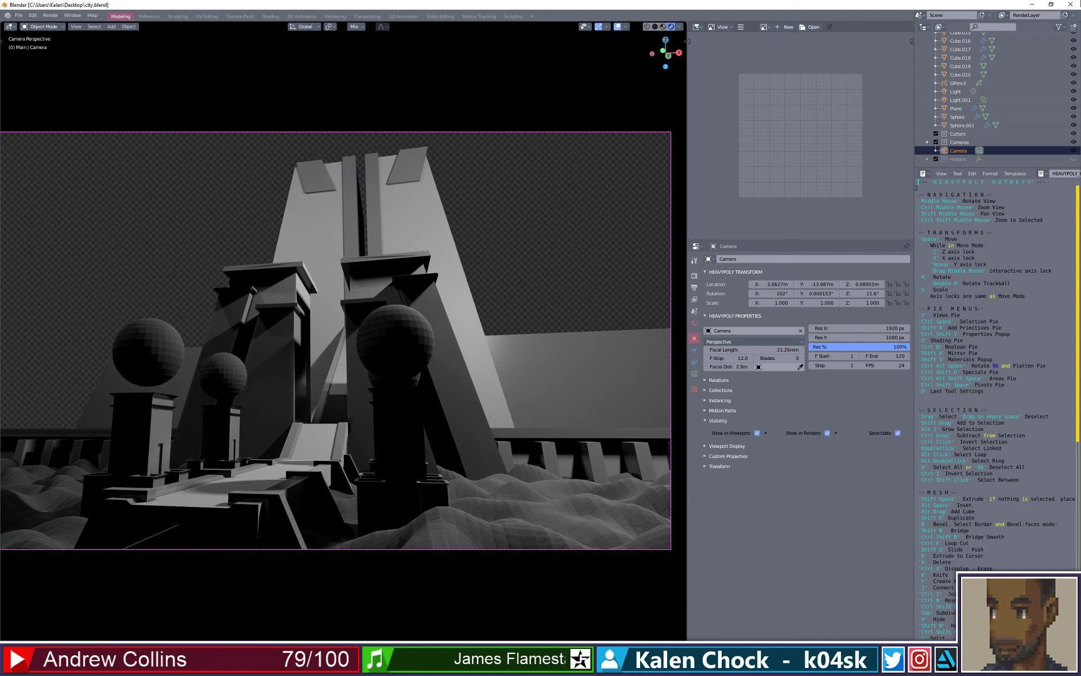
pyautogui.click(1075, 3)
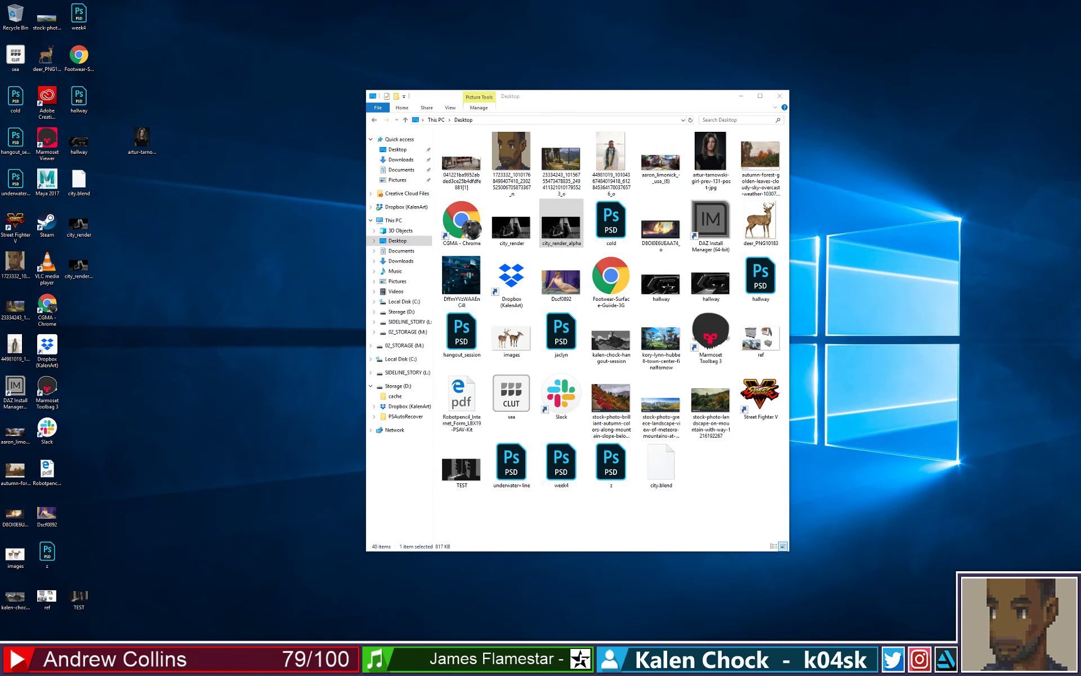
# - Switch to Photoshop and open city_render.png from the Desktop
pyautogui.hotkey('alt', 'Tab')
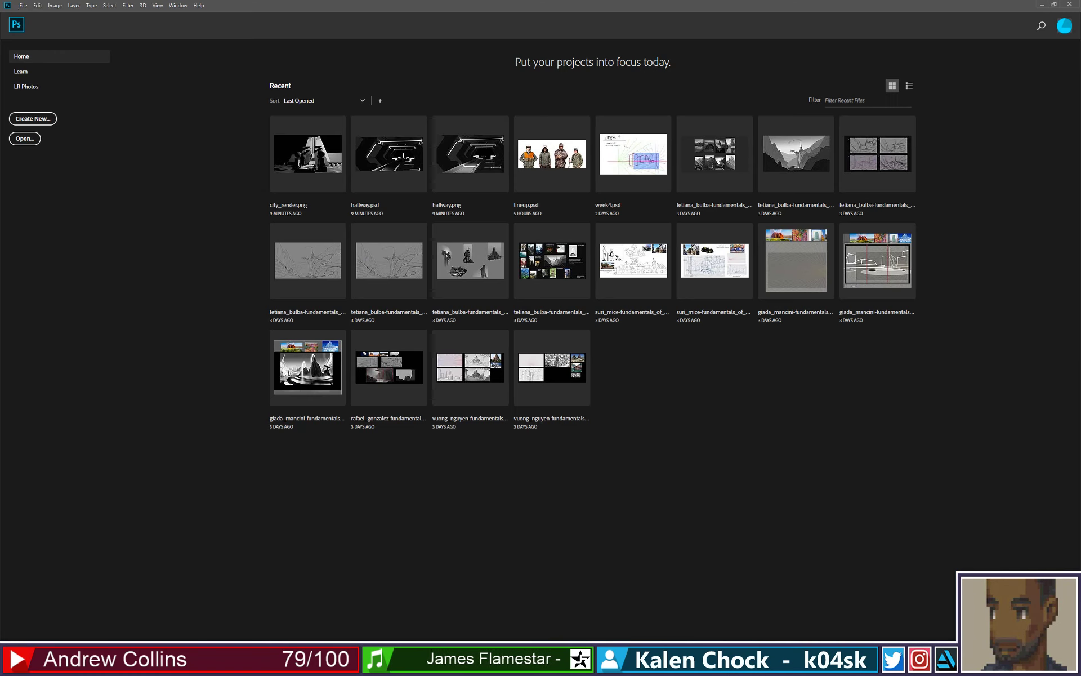
pyautogui.click(24, 5)
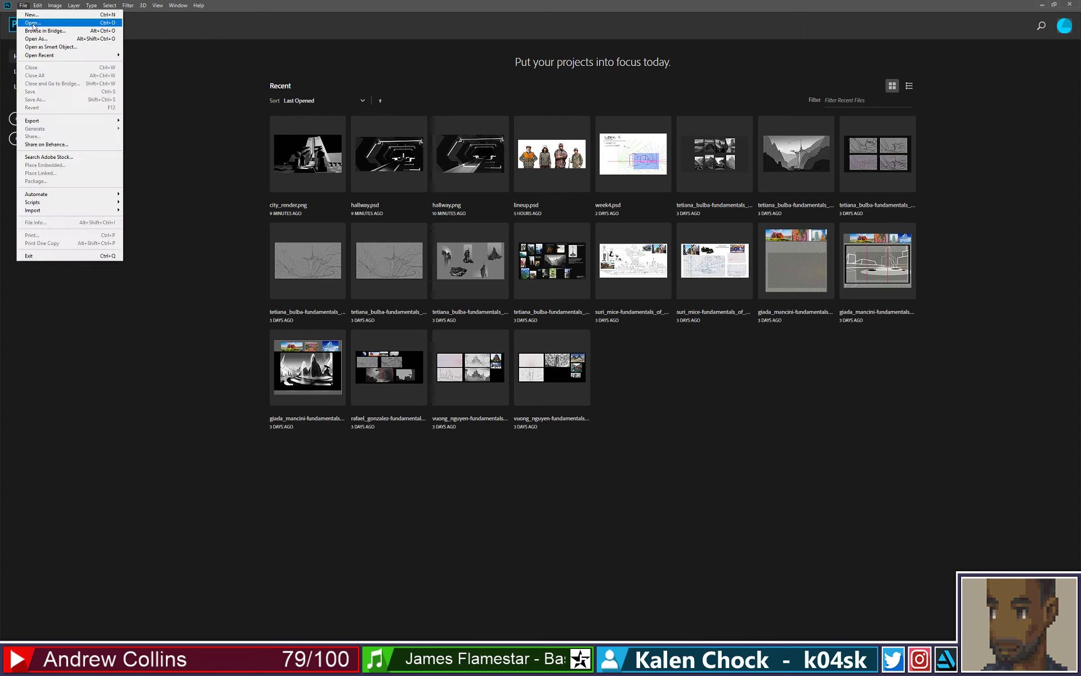
pyautogui.click(33, 23)
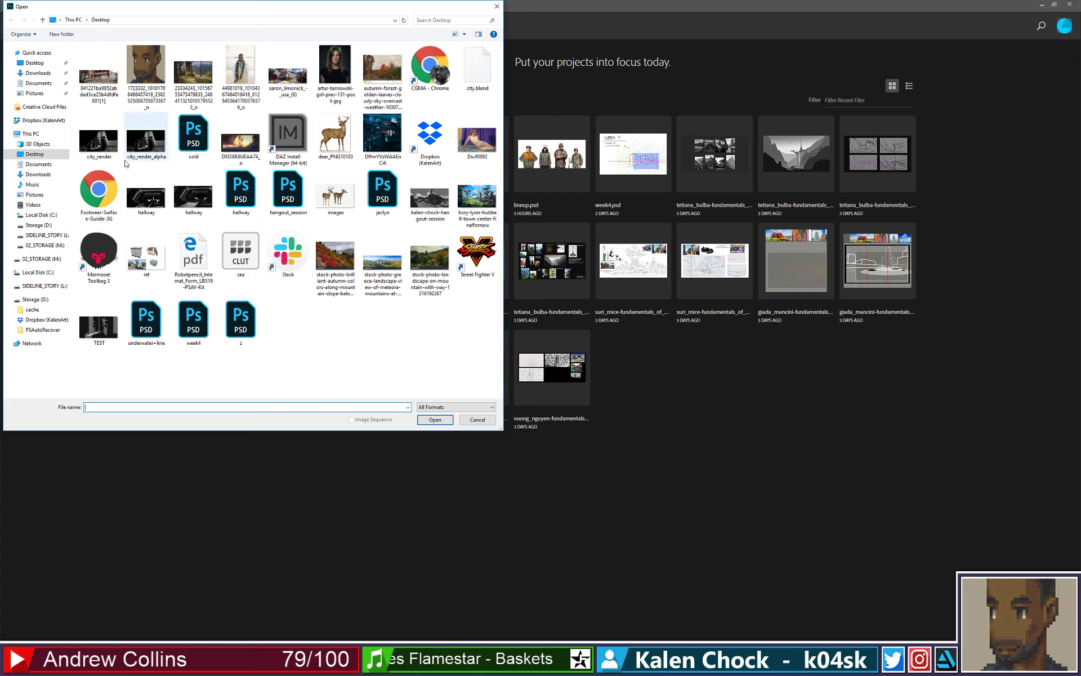
pyautogui.click(98, 138)
pyautogui.click(435, 420)
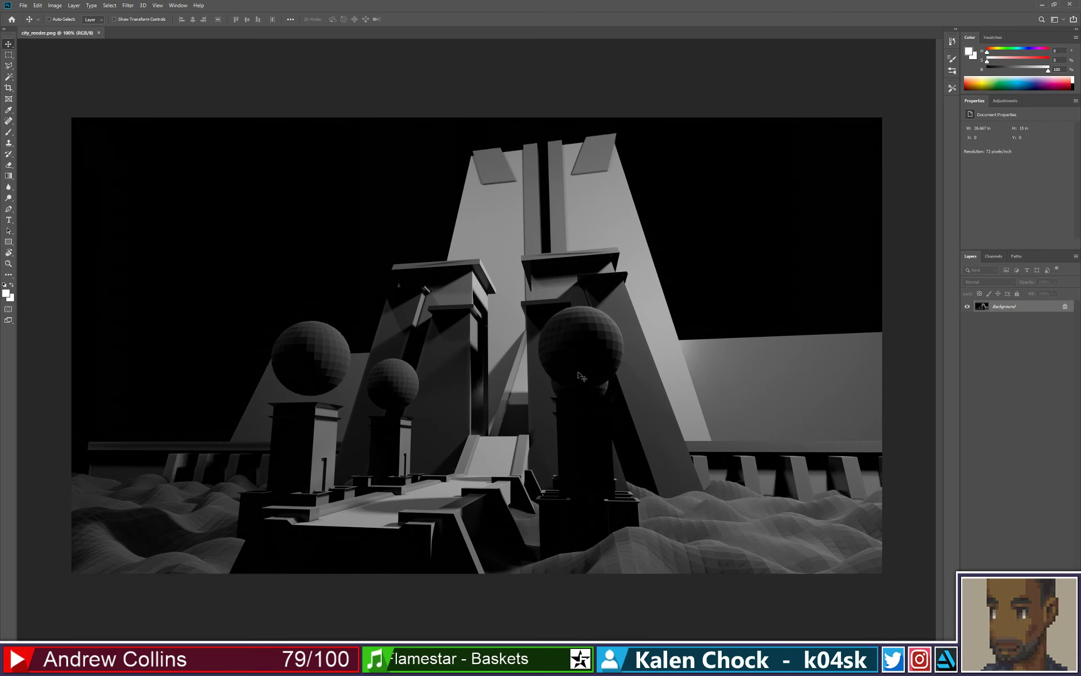
# - Paste the copied screenshot of the alpha render as a new layer above the city render
pyautogui.hotkey('shift', 'v')
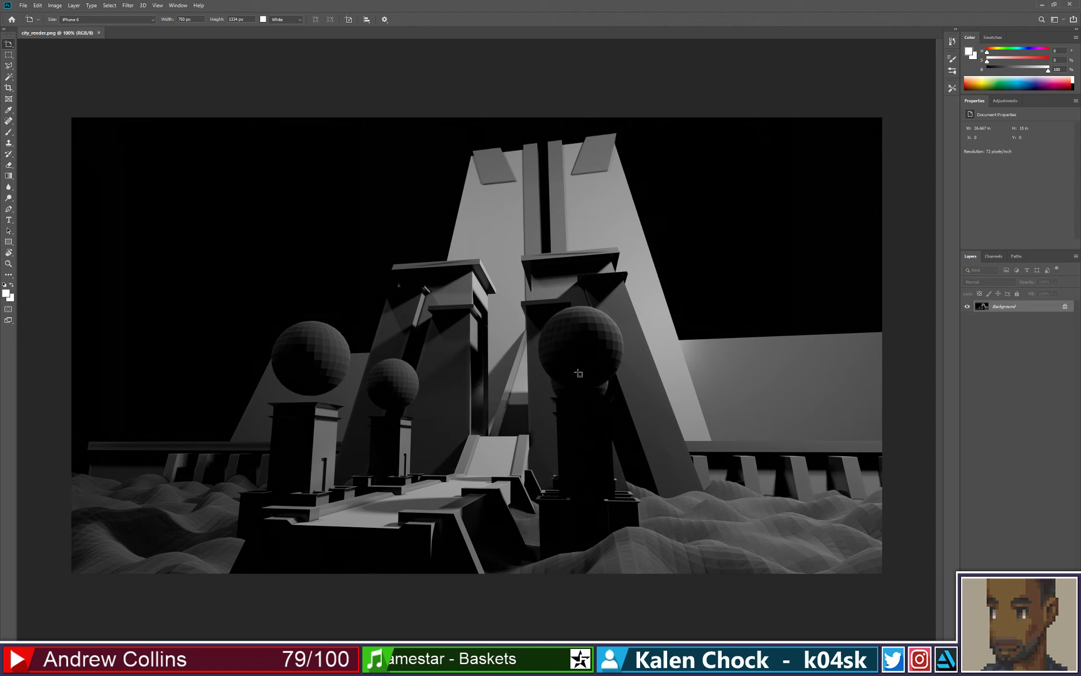
pyautogui.press('v')
pyautogui.hotkey('ctrl', 'v')
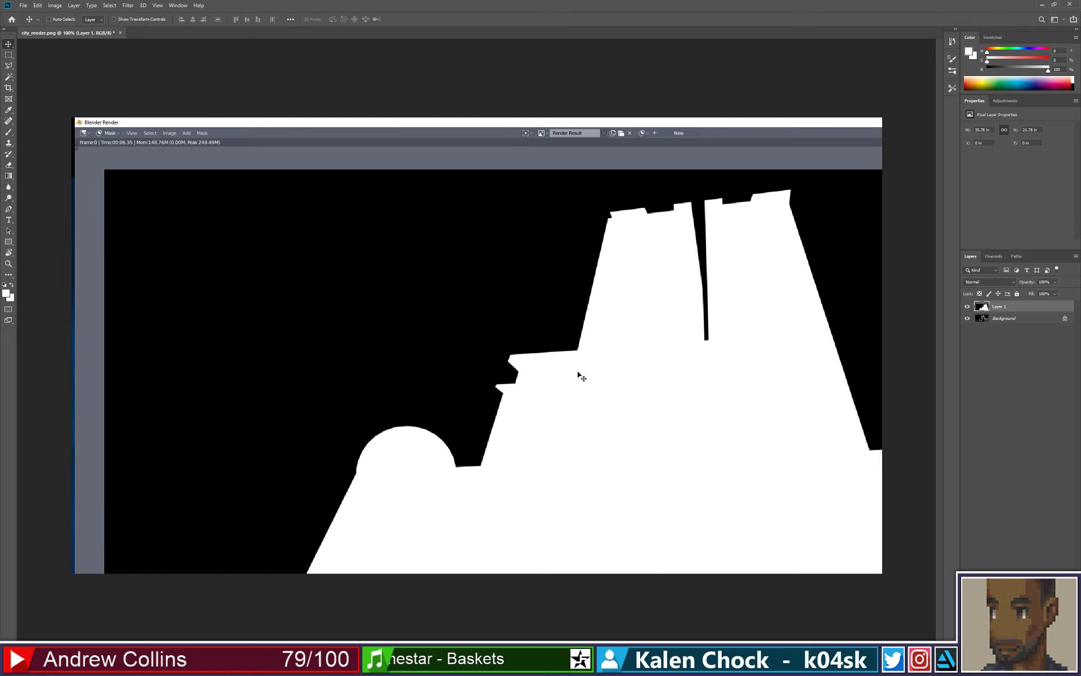
pyautogui.hotkey('shift', 'v')
pyautogui.moveTo(639, 400); pyautogui.dragTo(565, 356)
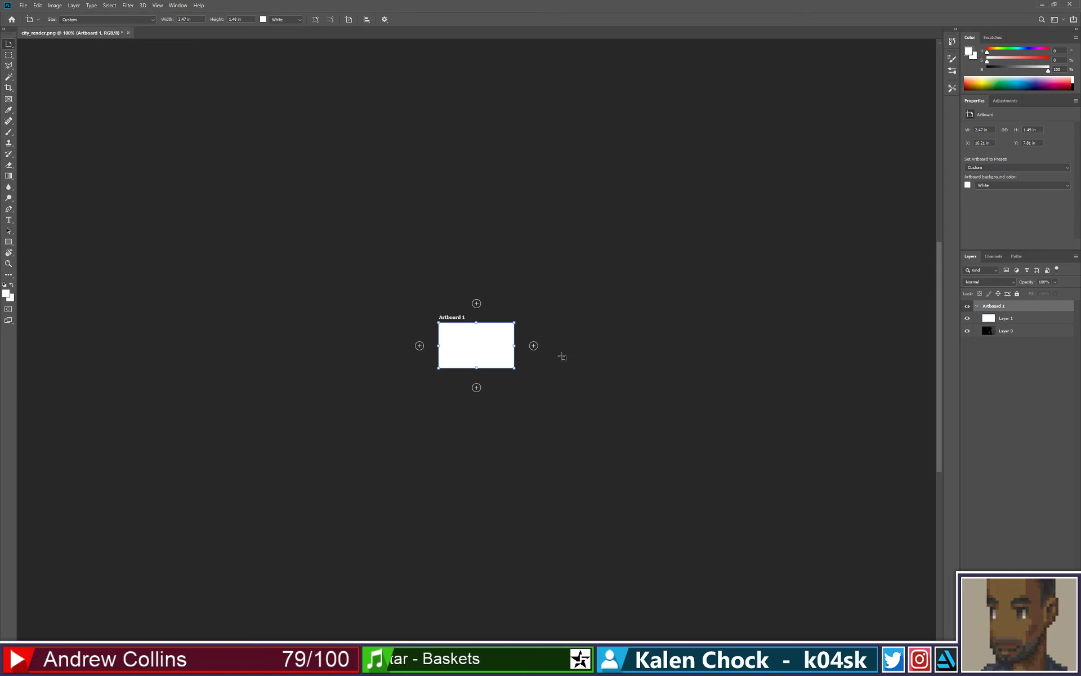
pyautogui.press('v')
pyautogui.hotkey('ctrl', 'z')
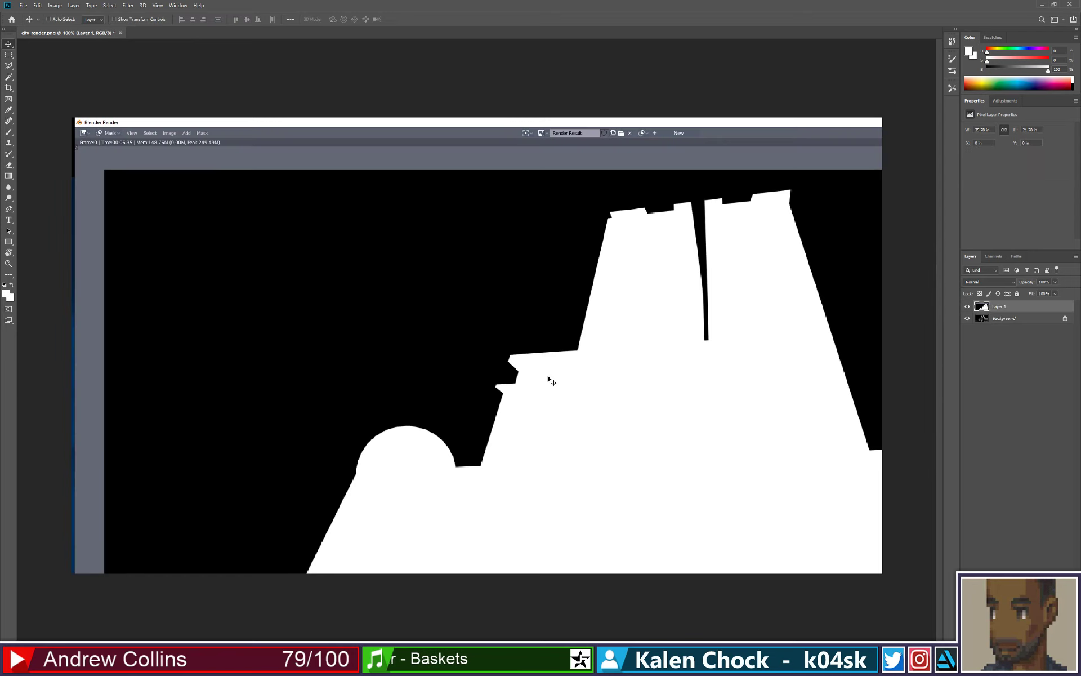
pyautogui.hotkey('shift', 'v')
pyautogui.hotkey('ctrl', '-')
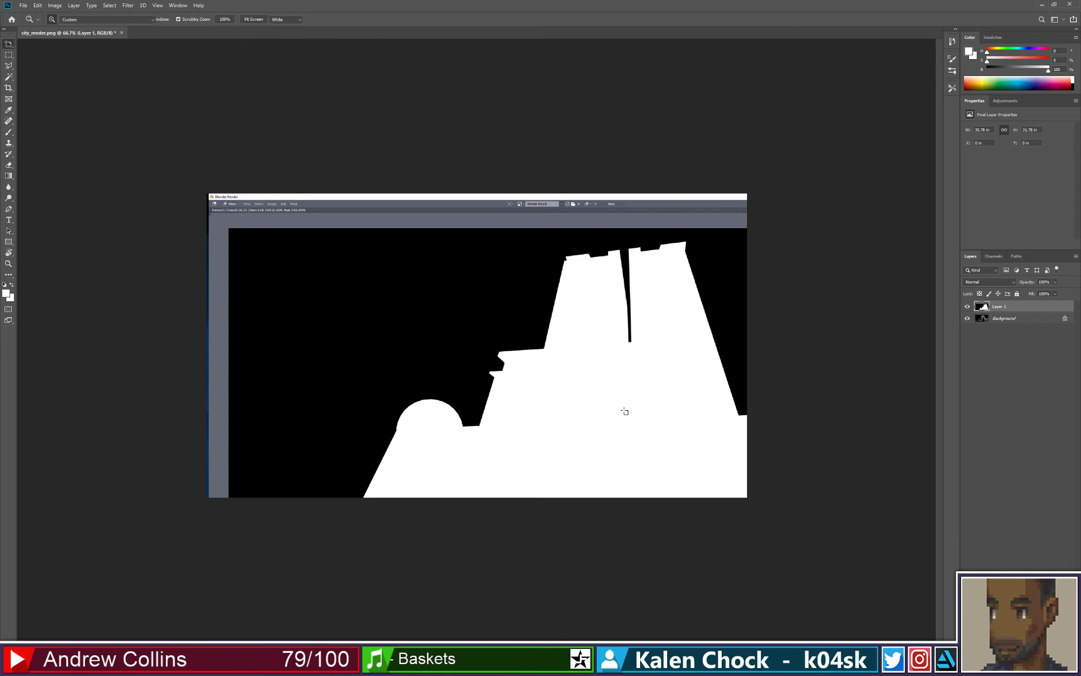
pyautogui.moveTo(625, 410); pyautogui.dragTo(558, 324)
pyautogui.hotkey('ctrl', 'z')
pyautogui.press('v')
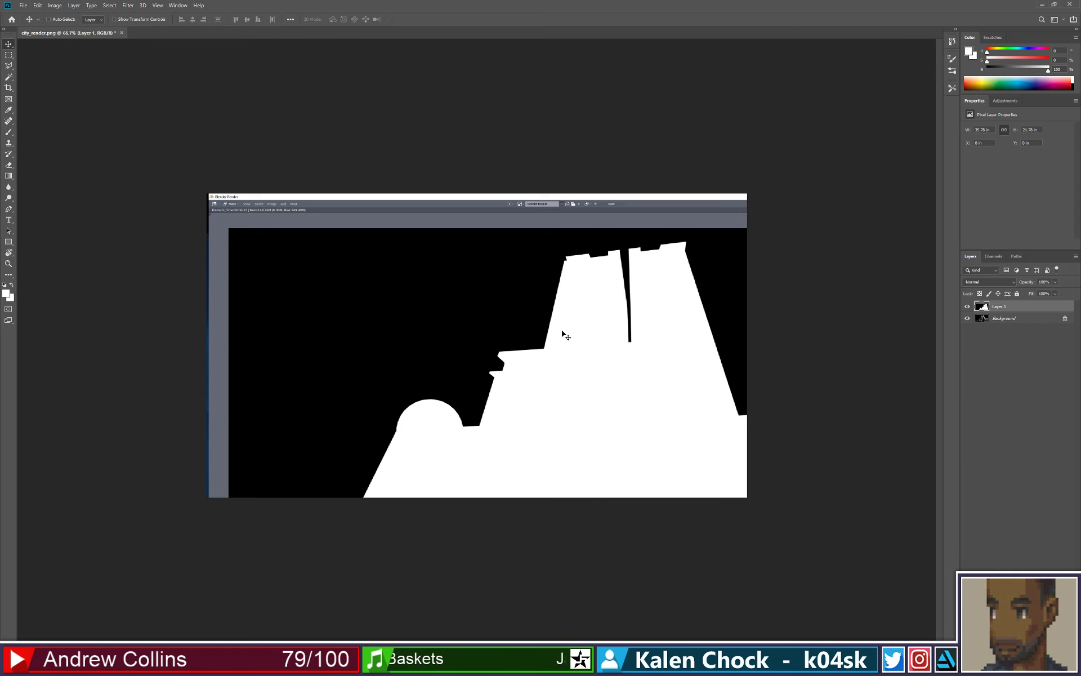
pyautogui.hotkey('shift', 'v')
pyautogui.moveTo(482, 369); pyautogui.dragTo(414, 278)
pyautogui.hotkey('ctrl', 'z')
pyautogui.press('v')
pyautogui.moveTo(488, 403); pyautogui.dragTo(472, 345)
pyautogui.hotkey('ctrl', 'z')
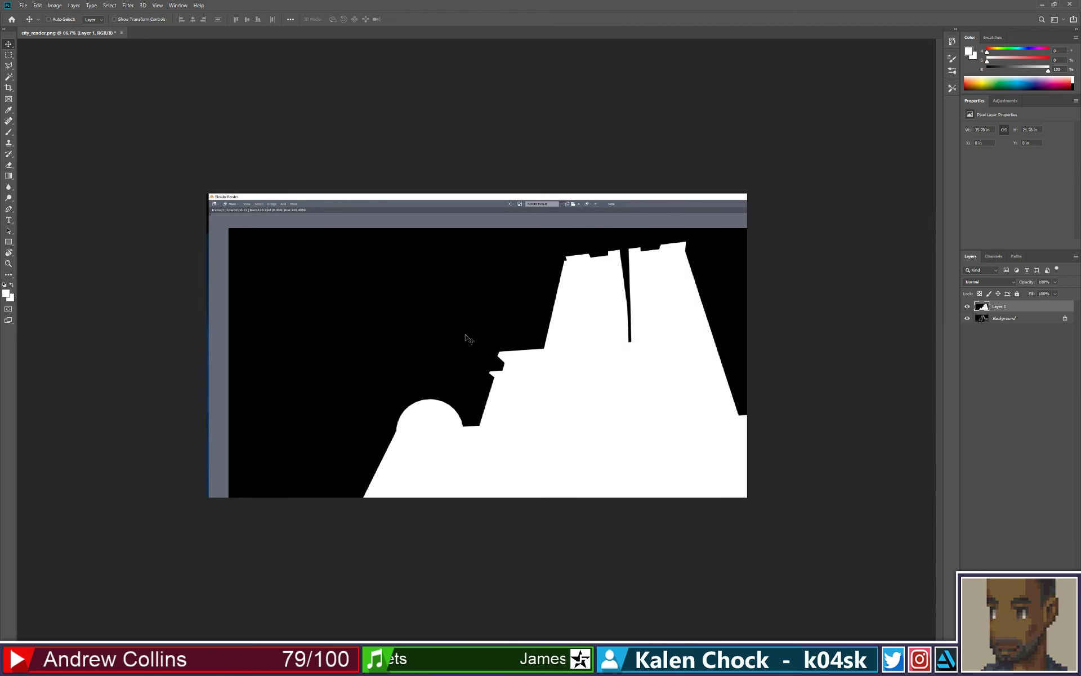
# - Shift the pasted alpha layer up and across the canvas and lower its fill to 60% so the render shows through
pyautogui.click(1004, 317)
pyautogui.click(1003, 307)
pyautogui.moveTo(426, 263); pyautogui.dragTo(363, 209)
pyautogui.moveTo(650, 394); pyautogui.dragTo(600, 378)
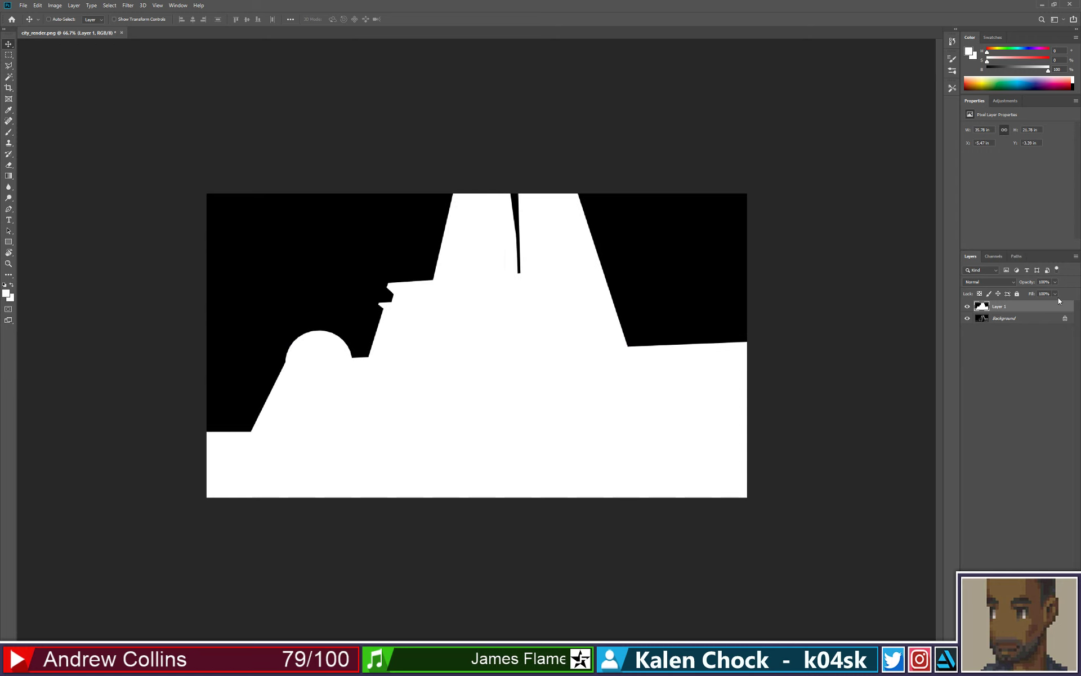
pyautogui.click(1054, 293)
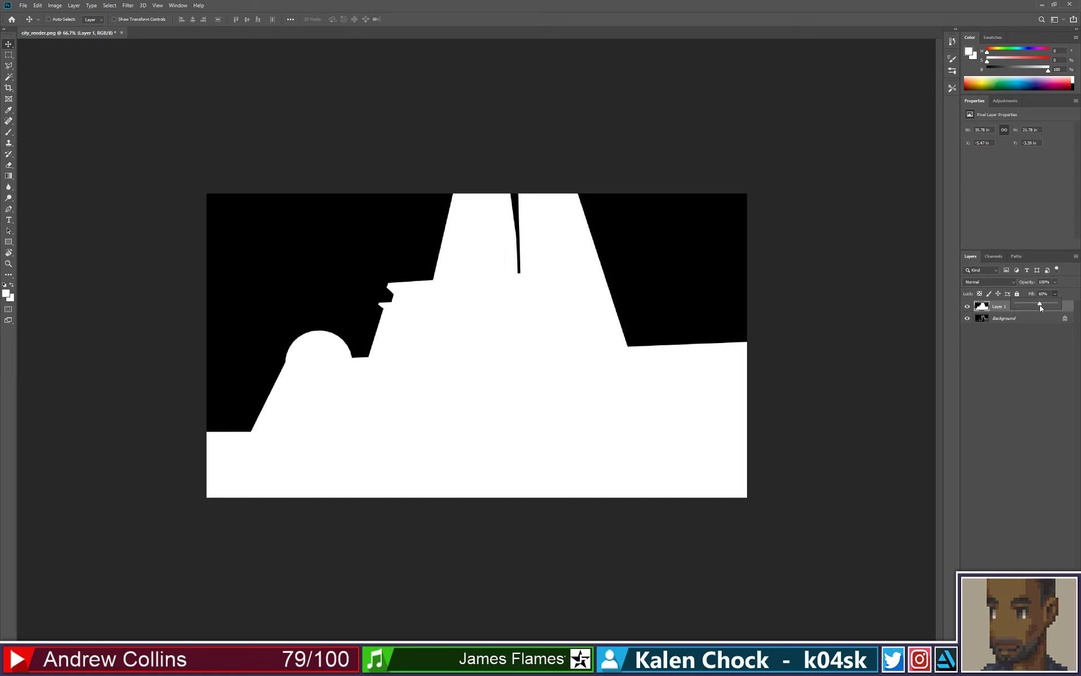
pyautogui.moveTo(1042, 307); pyautogui.dragTo(1042, 307)
# - Scale the pasted alpha layer to about 79% and align its silhouette with the buildings in the render beneath
pyautogui.hotkey('ctrl', 't')
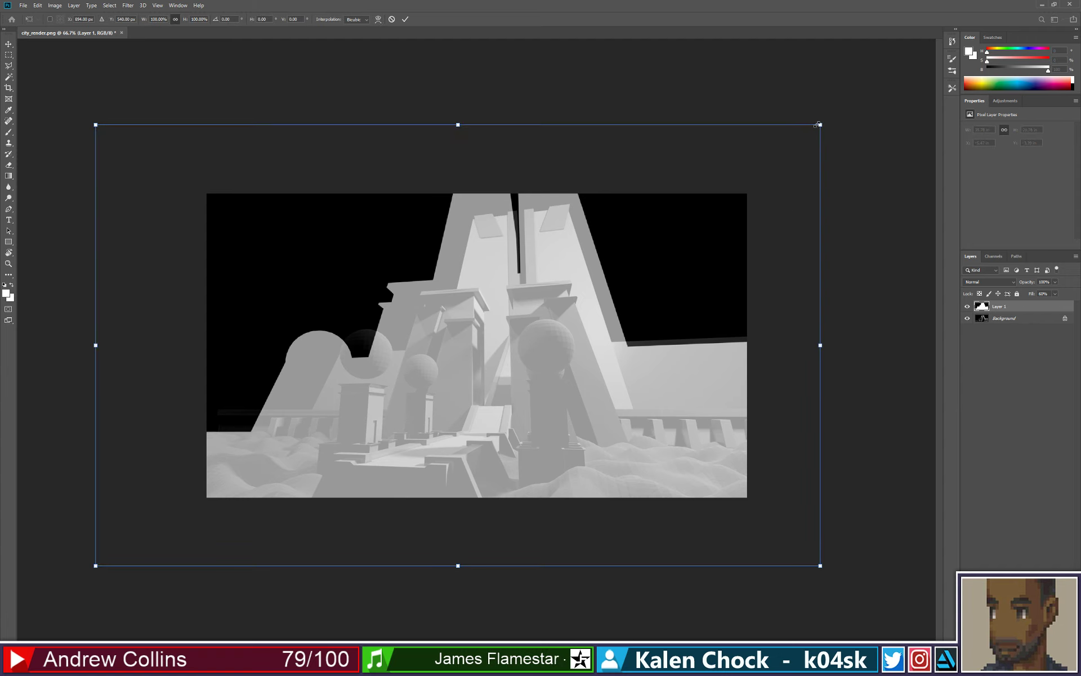
pyautogui.moveTo(816, 124); pyautogui.dragTo(760, 181)
pyautogui.moveTo(742, 259); pyautogui.dragTo(830, 256)
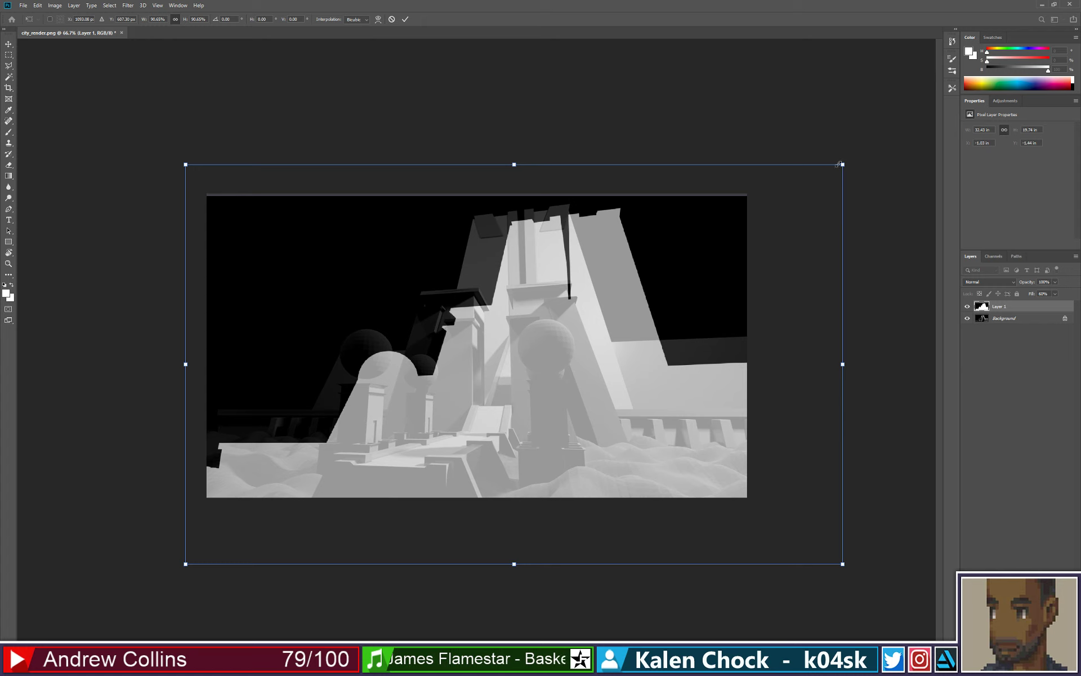
pyautogui.moveTo(839, 164); pyautogui.dragTo(741, 232)
pyautogui.moveTo(721, 310); pyautogui.dragTo(736, 261)
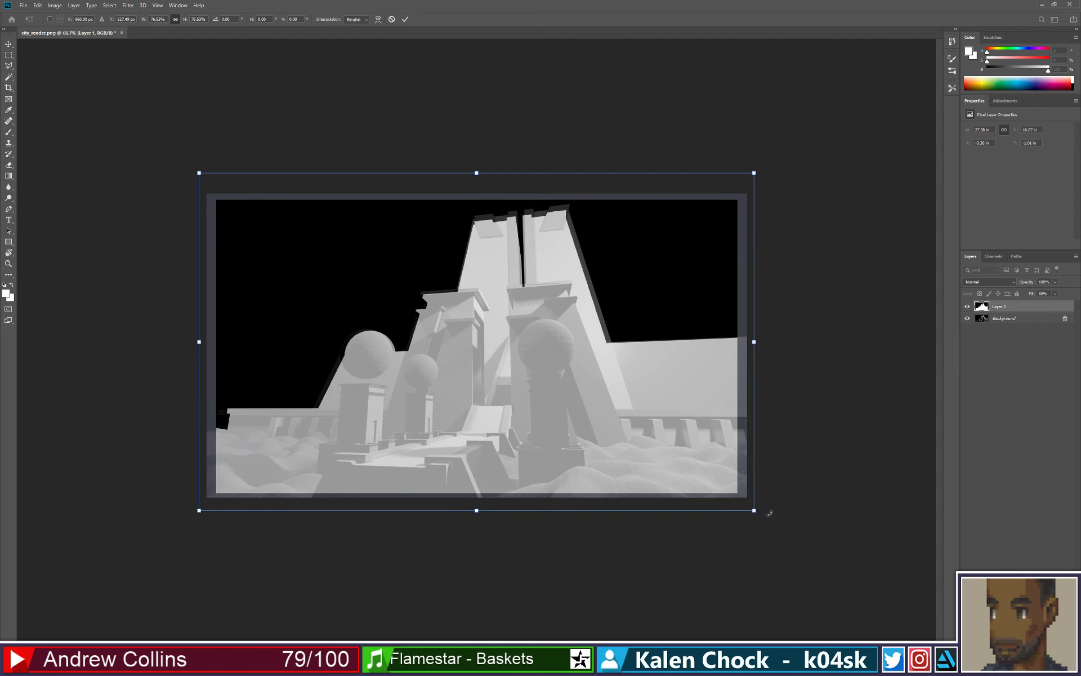
pyautogui.moveTo(755, 510); pyautogui.dragTo(763, 516)
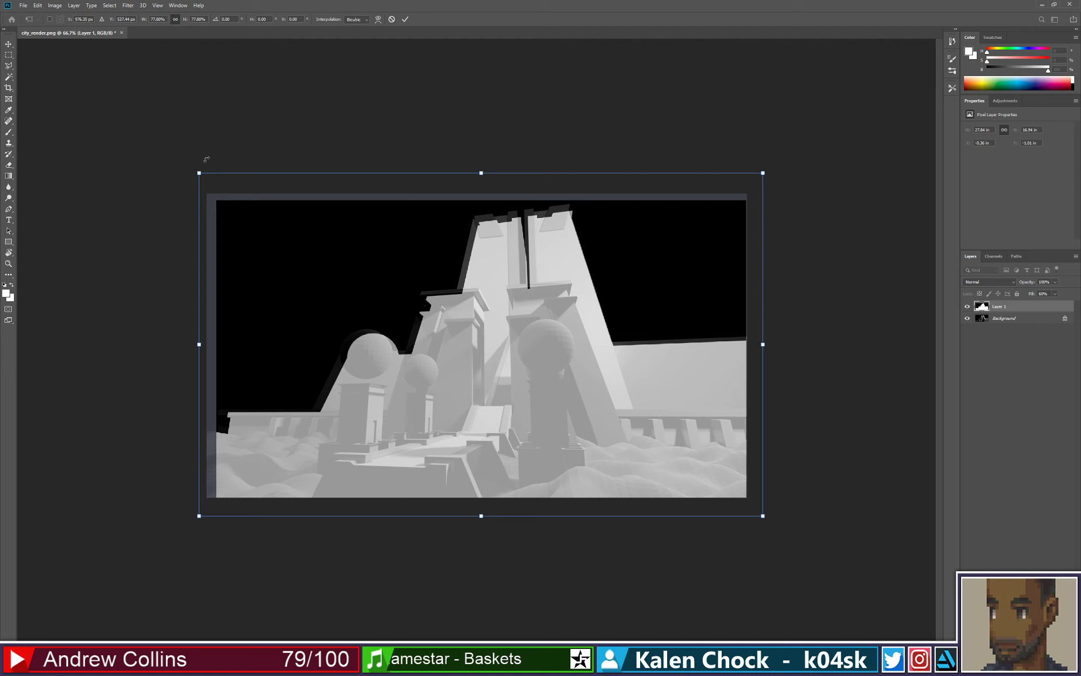
pyautogui.moveTo(198, 174); pyautogui.dragTo(189, 167)
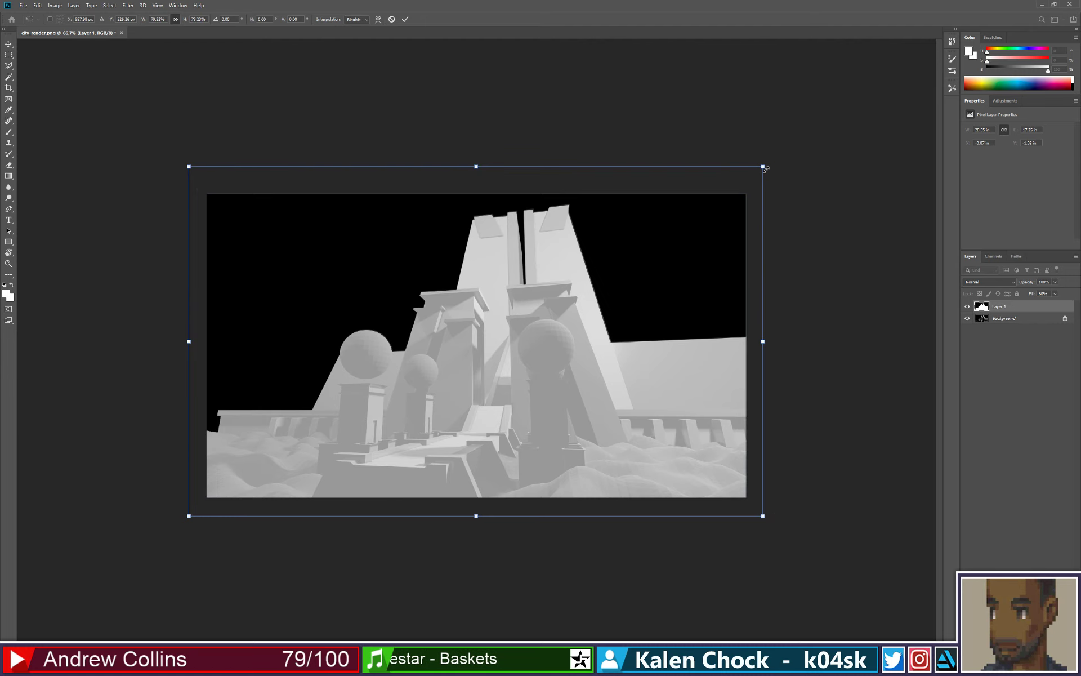
pyautogui.moveTo(764, 168); pyautogui.dragTo(764, 165)
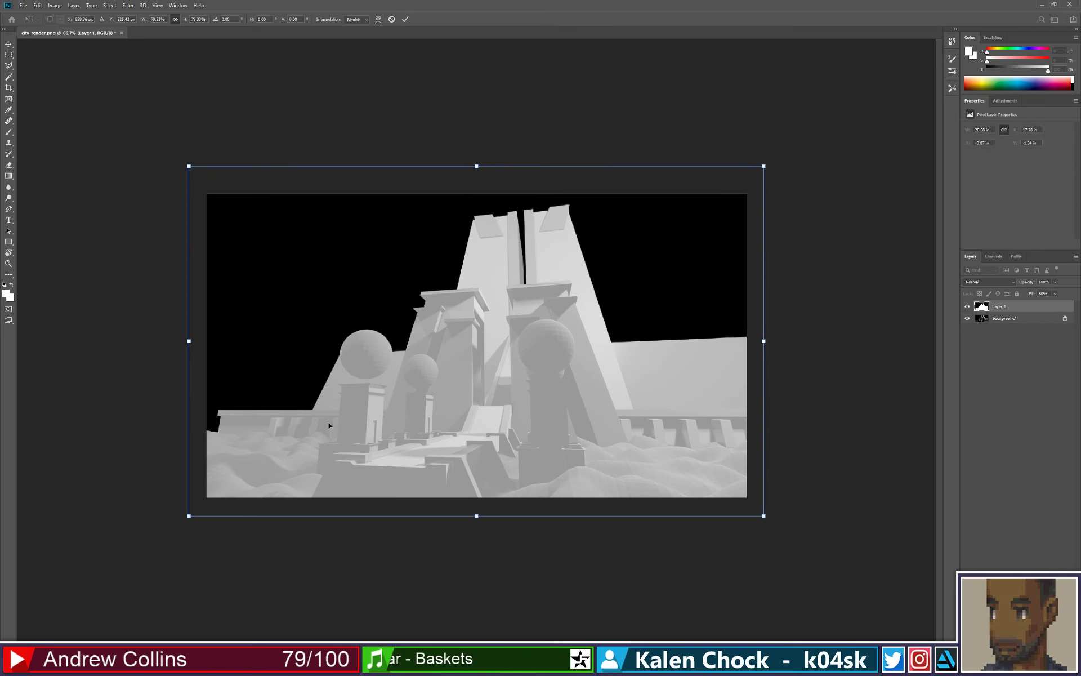
pyautogui.press('Return')
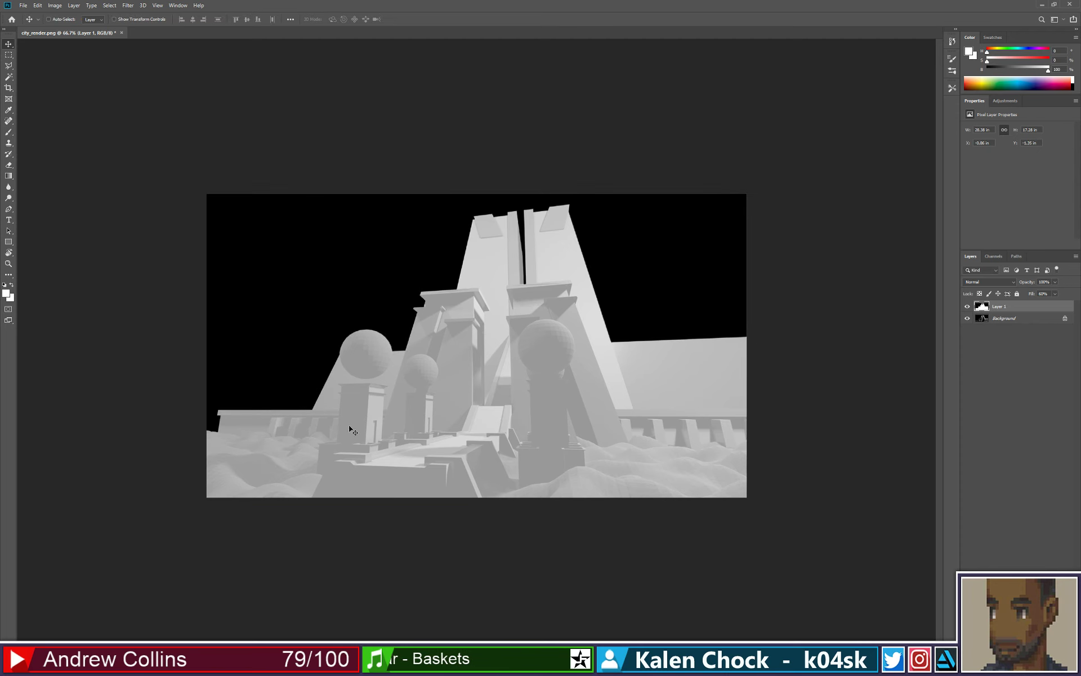
# - Restore the alpha layer's fill to 100%, and use the Magic Wand to remove its black sky area, leaving nothing selected
pyautogui.click(1055, 294)
pyautogui.moveTo(1063, 303); pyautogui.dragTo(1071, 304)
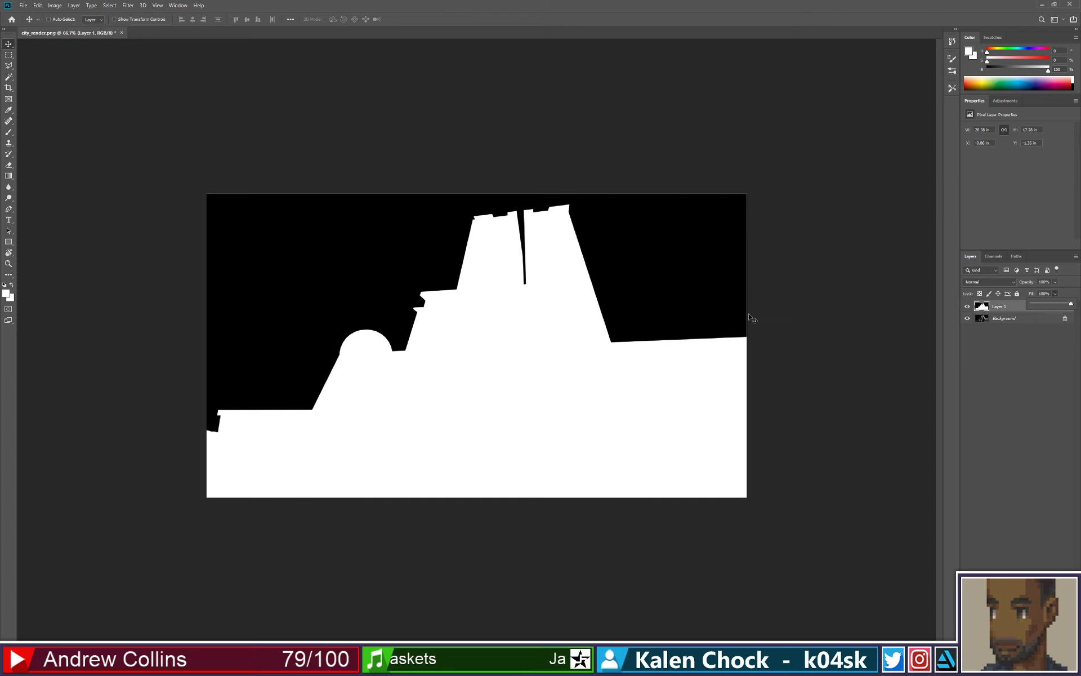
pyautogui.click(579, 300)
pyautogui.press('w')
pyautogui.click(628, 292)
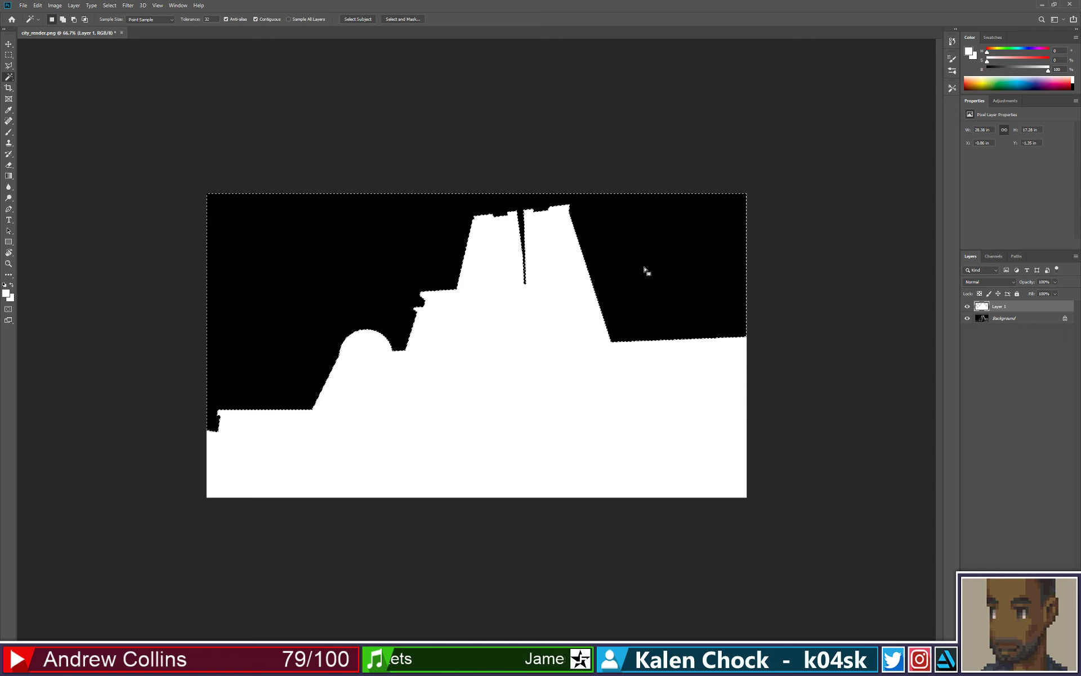
pyautogui.hotkey('ctrl', 'd')
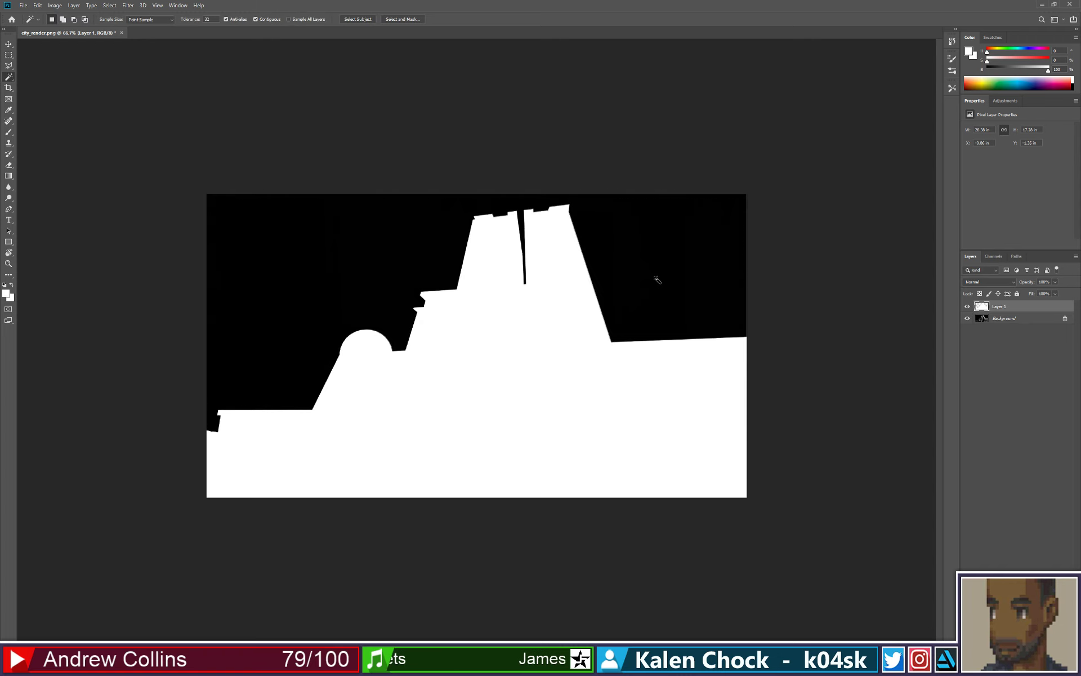
# - Load the alpha layer's silhouette as a selection and hide the layer temporarily to check the outline against the render's edges
pyautogui.keyDown('ctrl'); pyautogui.click(983, 308); pyautogui.keyUp('ctrl')
pyautogui.click(967, 306)
pyautogui.press('z')
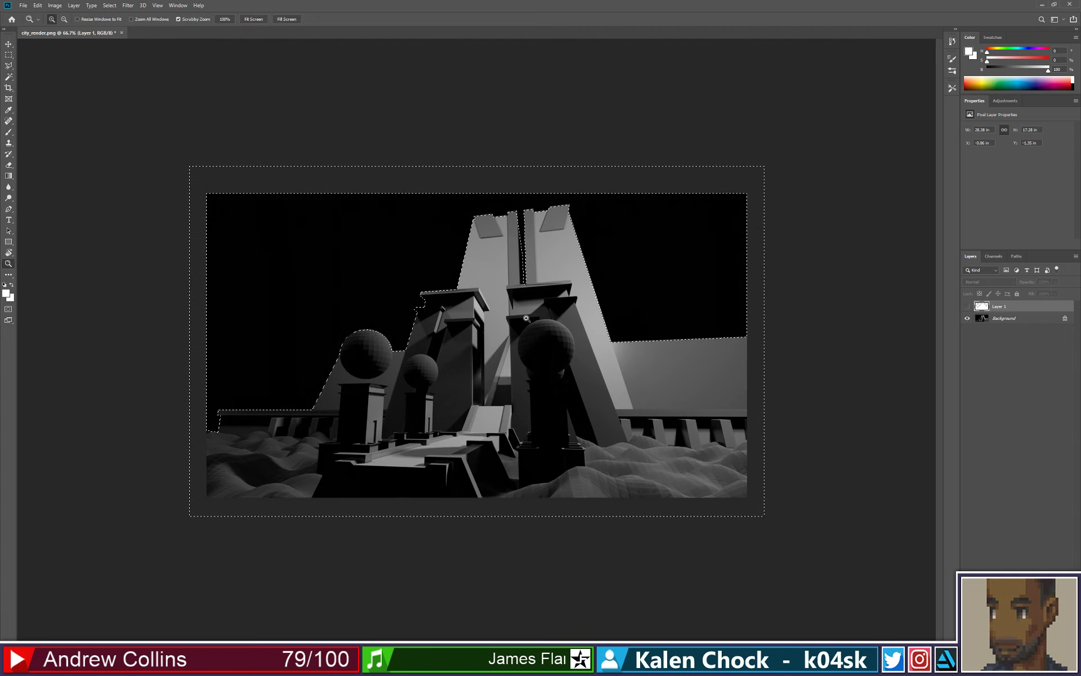
pyautogui.moveTo(526, 318); pyautogui.dragTo(605, 154)
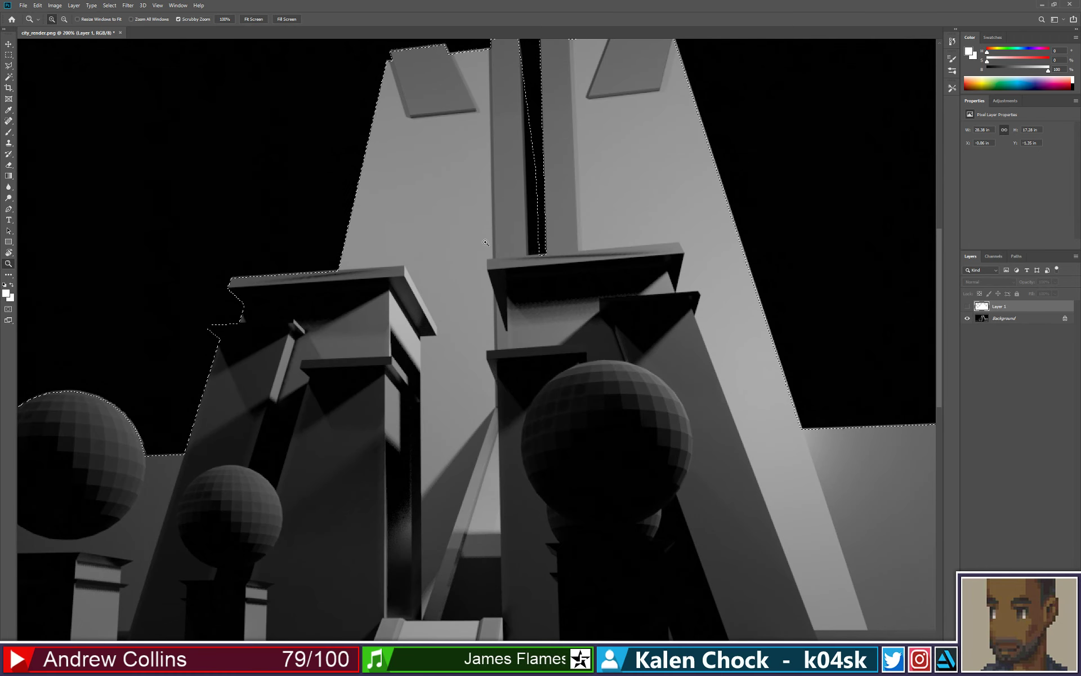
pyautogui.keyDown('alt'); pyautogui.click(439, 259); pyautogui.keyUp('alt')
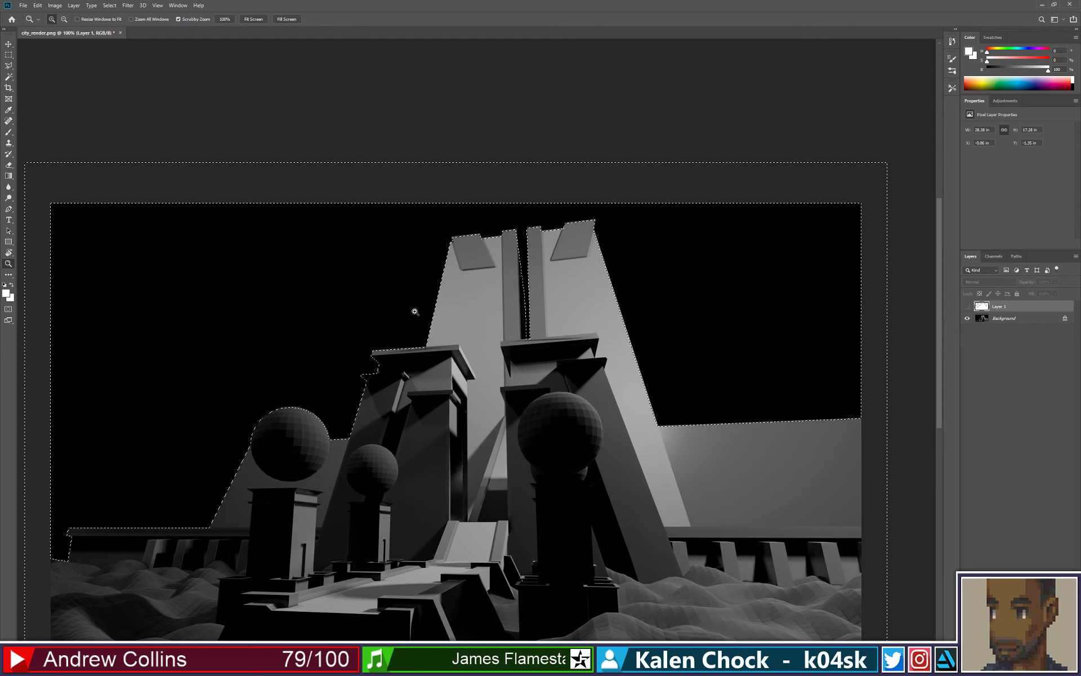
pyautogui.hotkey('ctrl', ',')
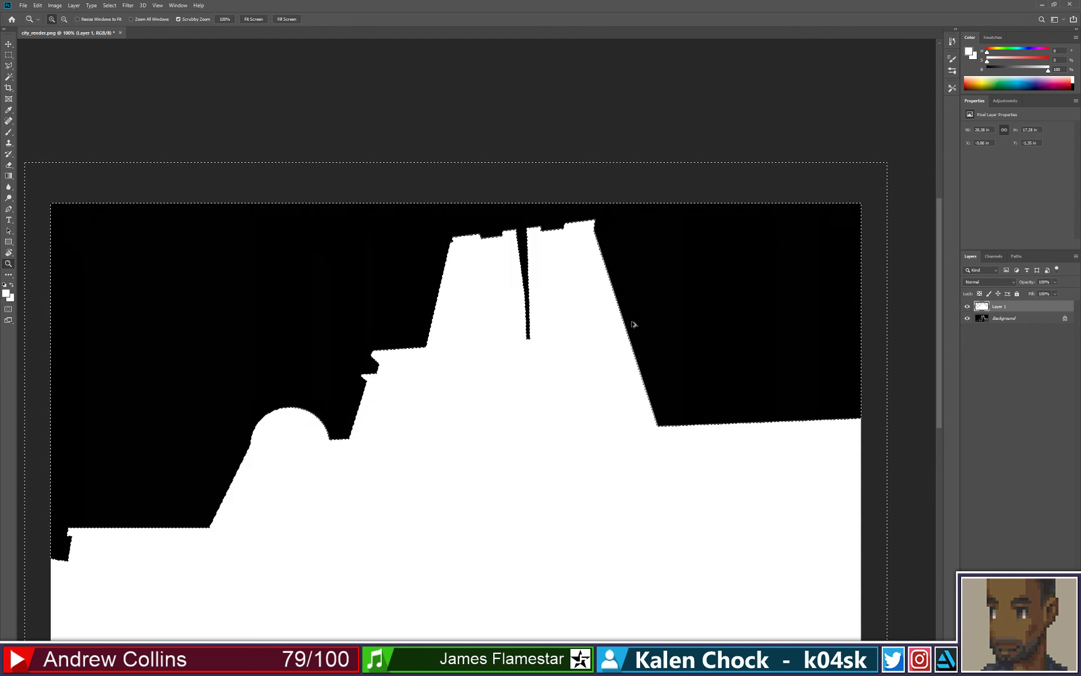
# - Undo the alpha layer's sky removal and scaling, going back to its 60% fill state with nothing selected
pyautogui.hotkey('ctrl', 'd')
pyautogui.keyDown('alt'); pyautogui.click(632, 322); pyautogui.keyUp('alt')
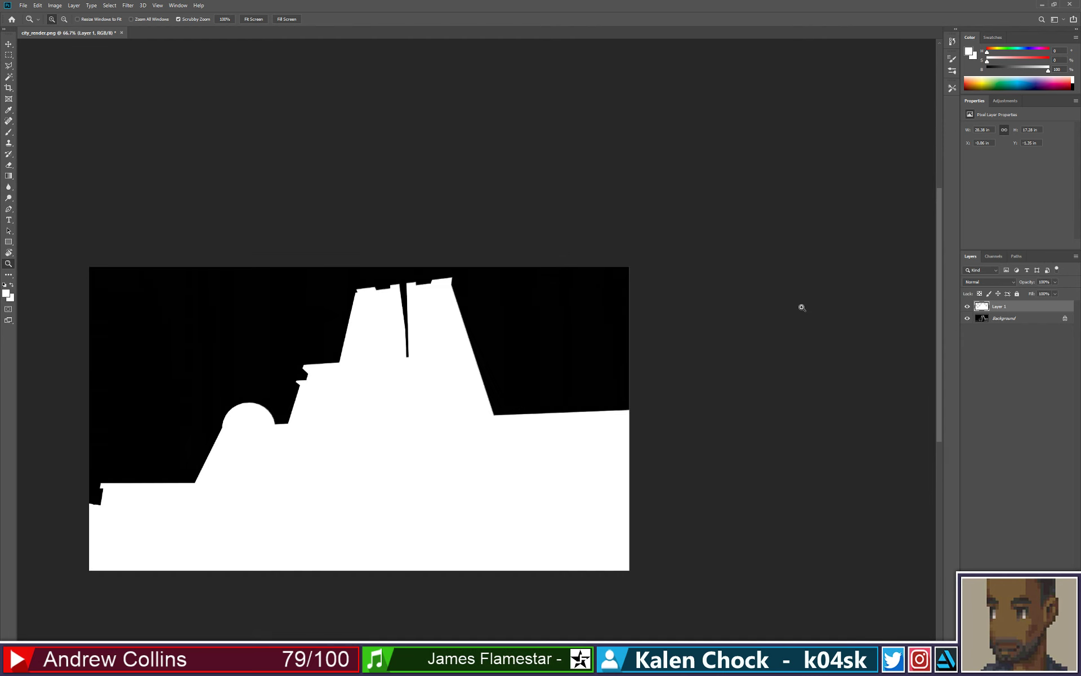
pyautogui.hotkey('ctrl', 'shift', 'd')
pyautogui.hotkey('ctrl', 't')
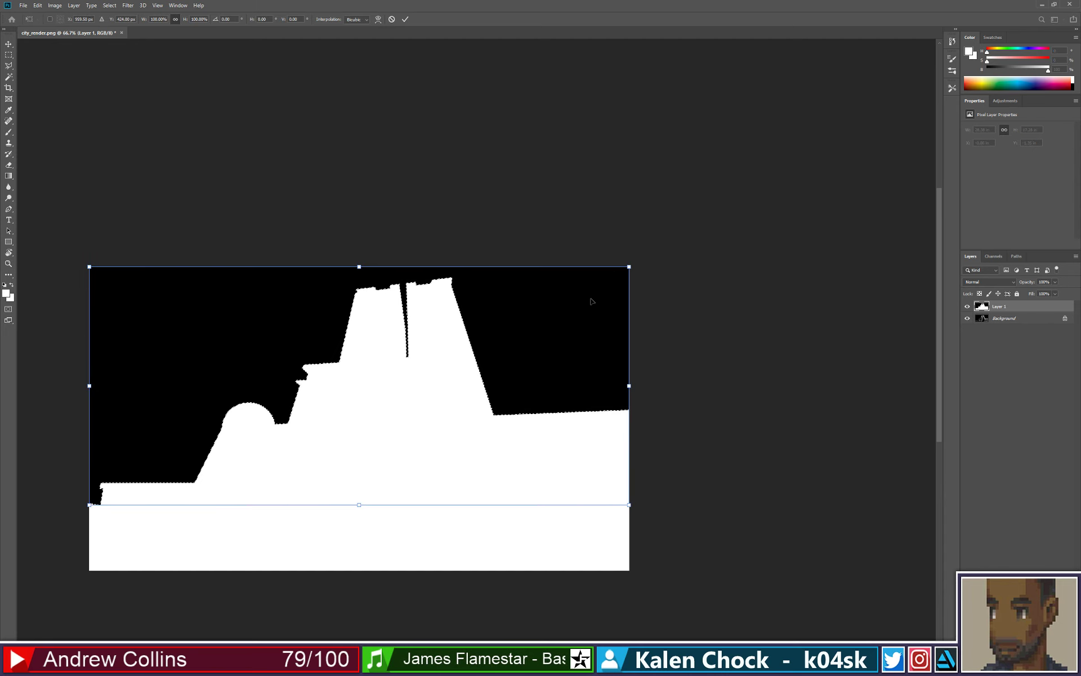
pyautogui.press('Return')
pyautogui.hotkey('ctrl', 'd')
pyautogui.press('z')
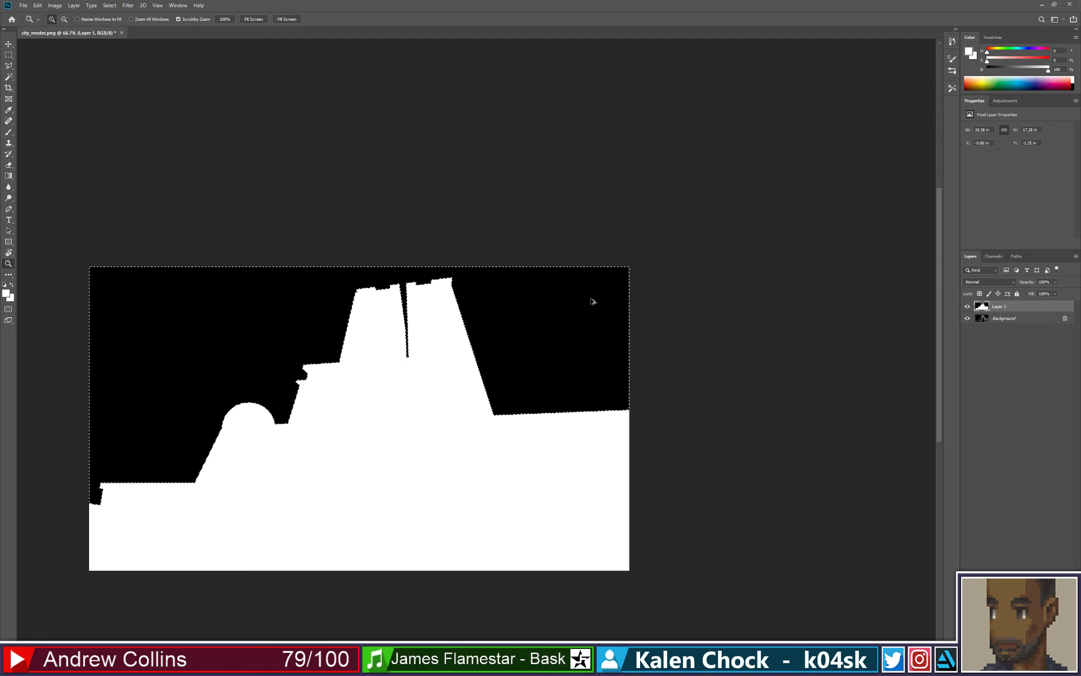
pyautogui.hotkey('shift', '6')
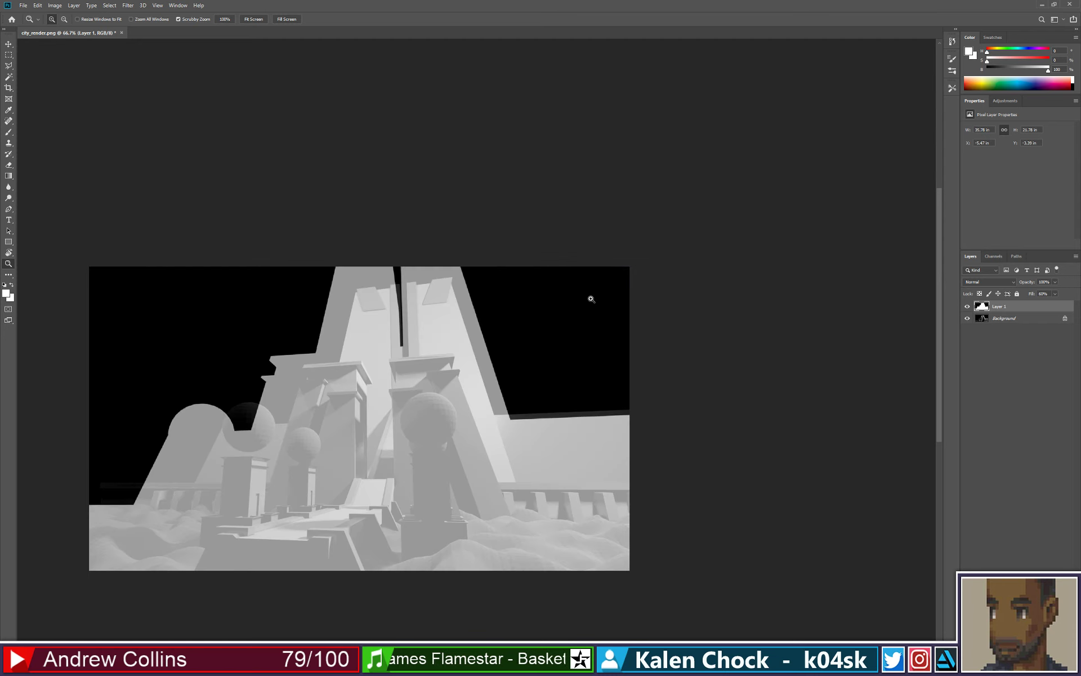
# - Scale the alpha layer down to about 26.5 in wide and position its whole captured window within the canvas
pyautogui.hotkey('ctrl', 't')
pyautogui.keyDown('shift'); pyautogui.moveTo(704, 196); pyautogui.dragTo(515, 326); pyautogui.keyUp('shift')
pyautogui.moveTo(471, 370); pyautogui.dragTo(581, 306)
pyautogui.press('Return')
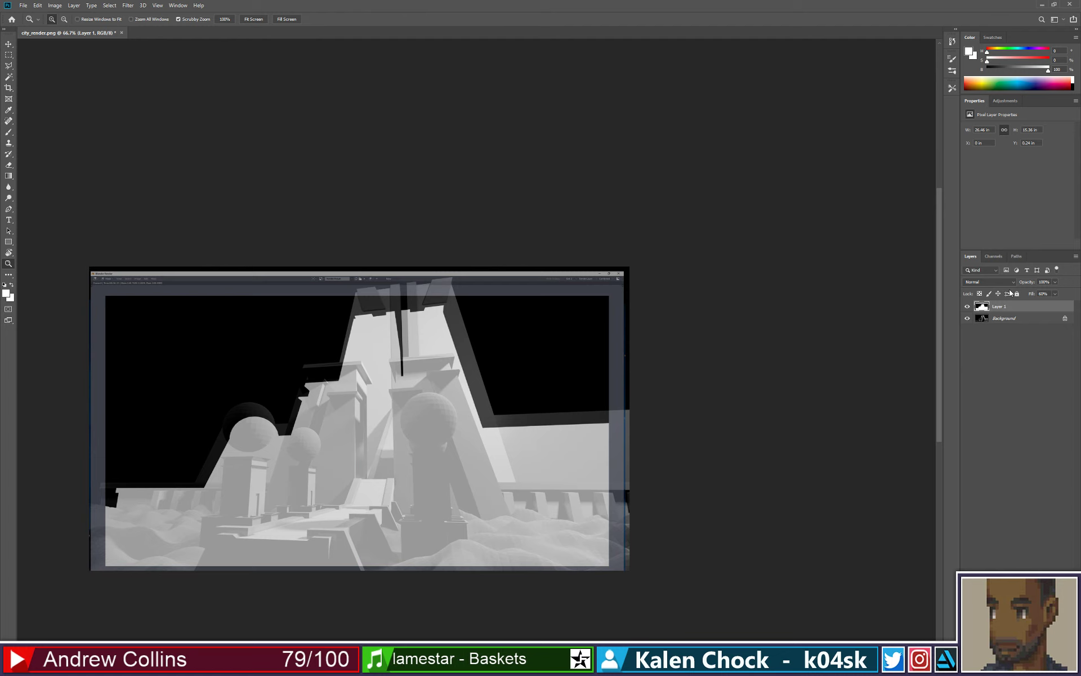
# - Restore the alpha layer's fill to 100% and try deleting everything outside a Magic Wand selection of the grey window frame
pyautogui.click(1055, 294)
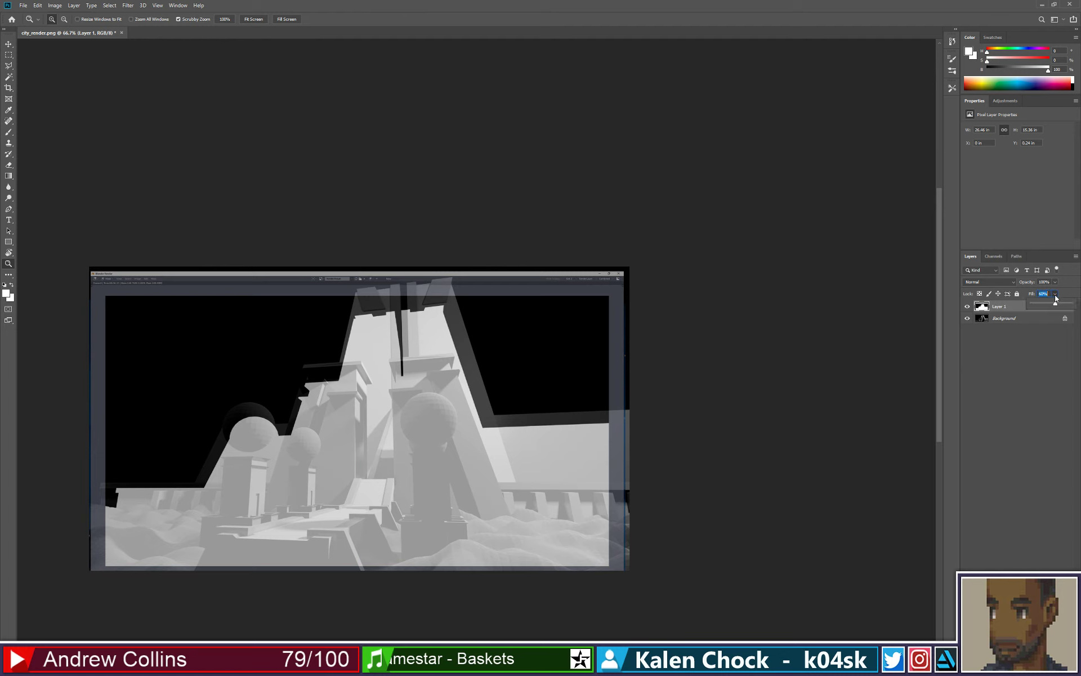
pyautogui.moveTo(1057, 304); pyautogui.dragTo(1072, 304)
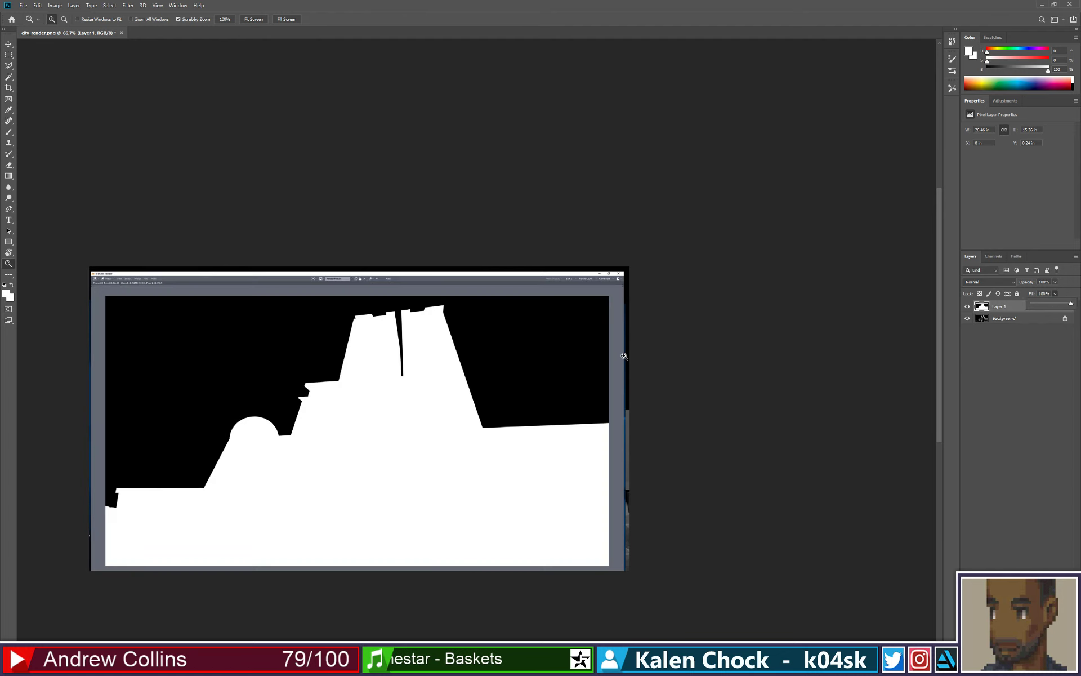
pyautogui.press('w')
pyautogui.click(616, 338)
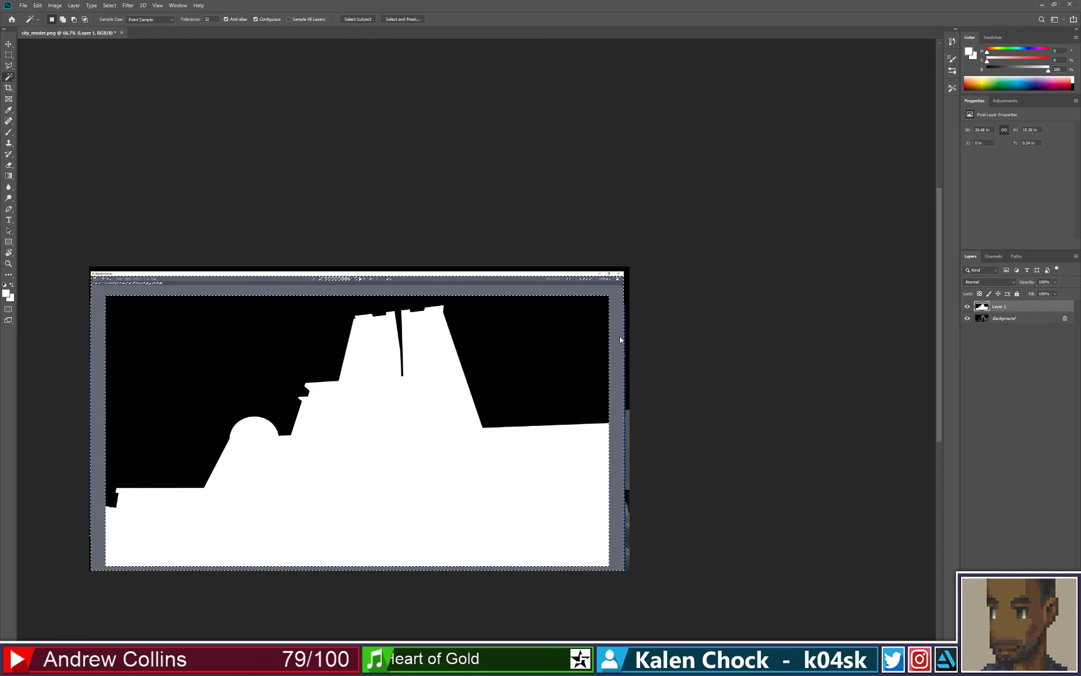
pyautogui.hotkey('ctrl', 'shift', 'i')
pyautogui.press('Delete')
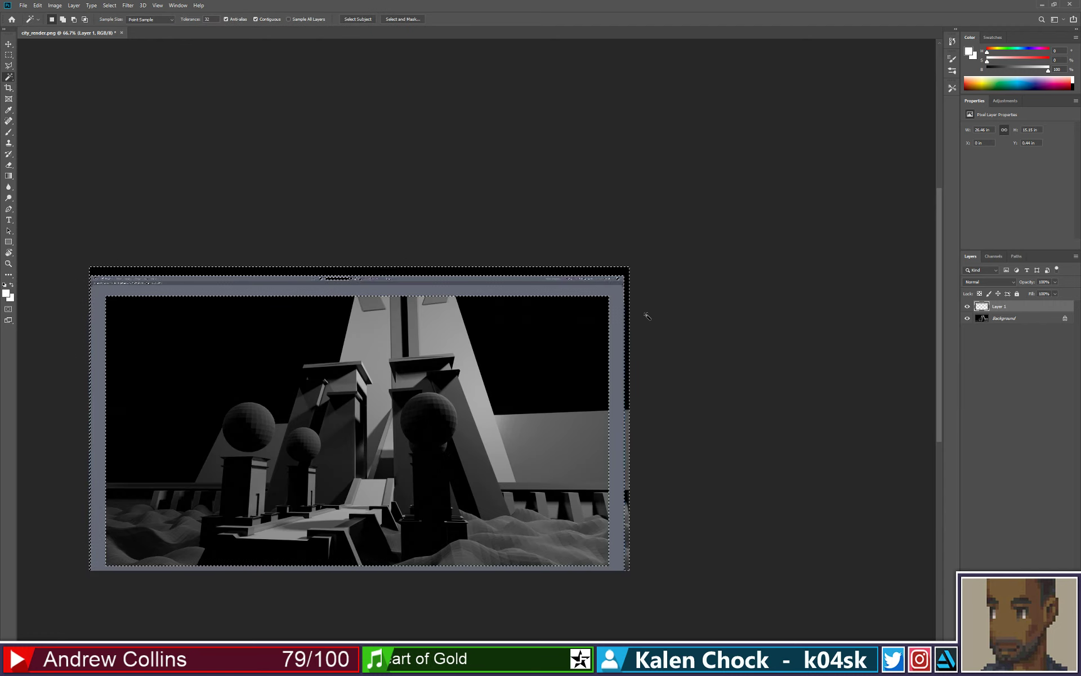
pyautogui.hotkey('ctrl', 'd')
pyautogui.press('m')
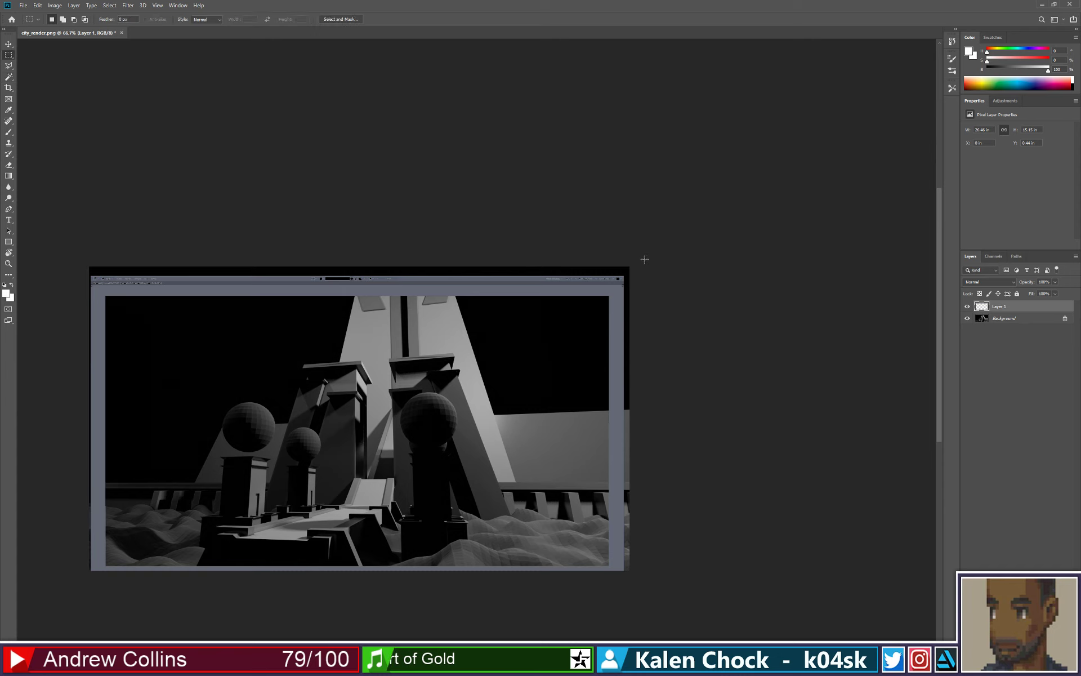
# - Undo that deletion and clear the grey window frame around the alpha image instead, leaving nothing selected
pyautogui.hotkey('ctrl', 'z')
pyautogui.hotkey('ctrl', 'z')
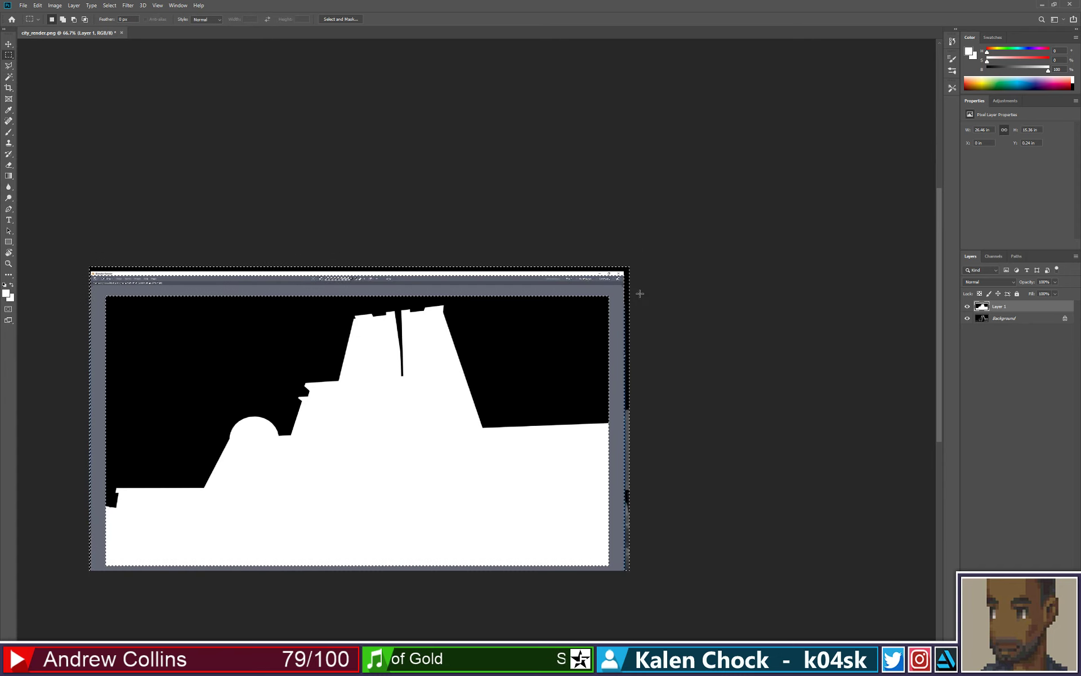
pyautogui.press('Delete')
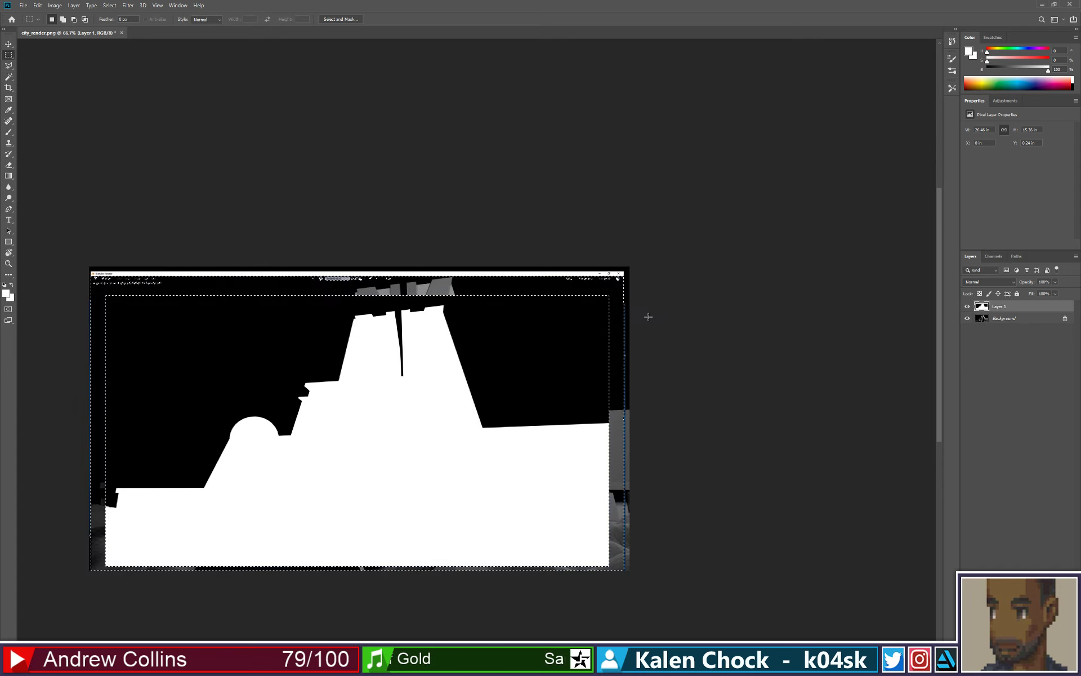
pyautogui.hotkey('ctrl', 'd')
# - Clear the leftover window strips along the alpha layer's top, right and left edges using rectangular selections
pyautogui.moveTo(630, 265); pyautogui.dragTo(34, 289)
pyautogui.press('Delete')
pyautogui.hotkey('ctrl', 'd')
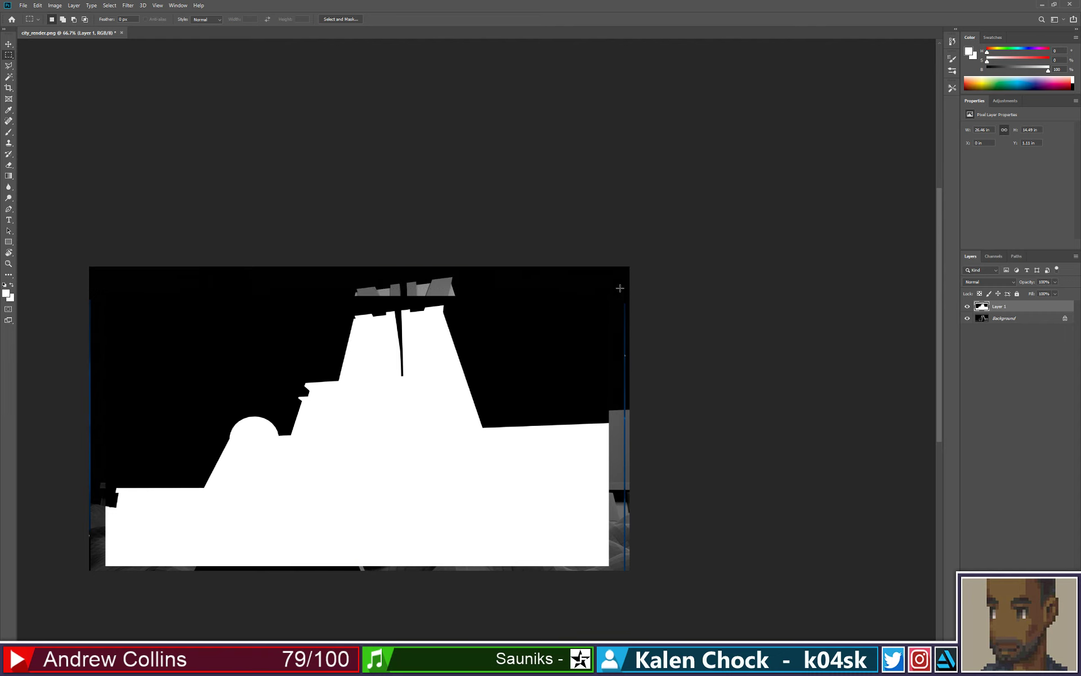
pyautogui.moveTo(620, 288); pyautogui.dragTo(640, 648)
pyautogui.press('Delete')
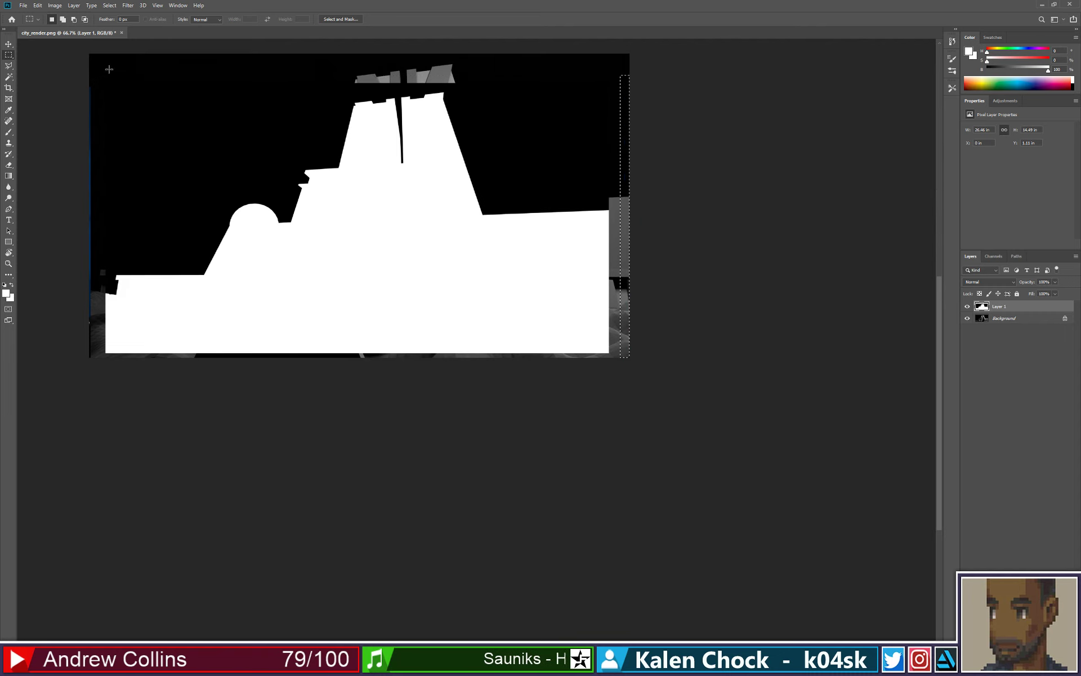
pyautogui.moveTo(100, 63); pyautogui.dragTo(90, 394)
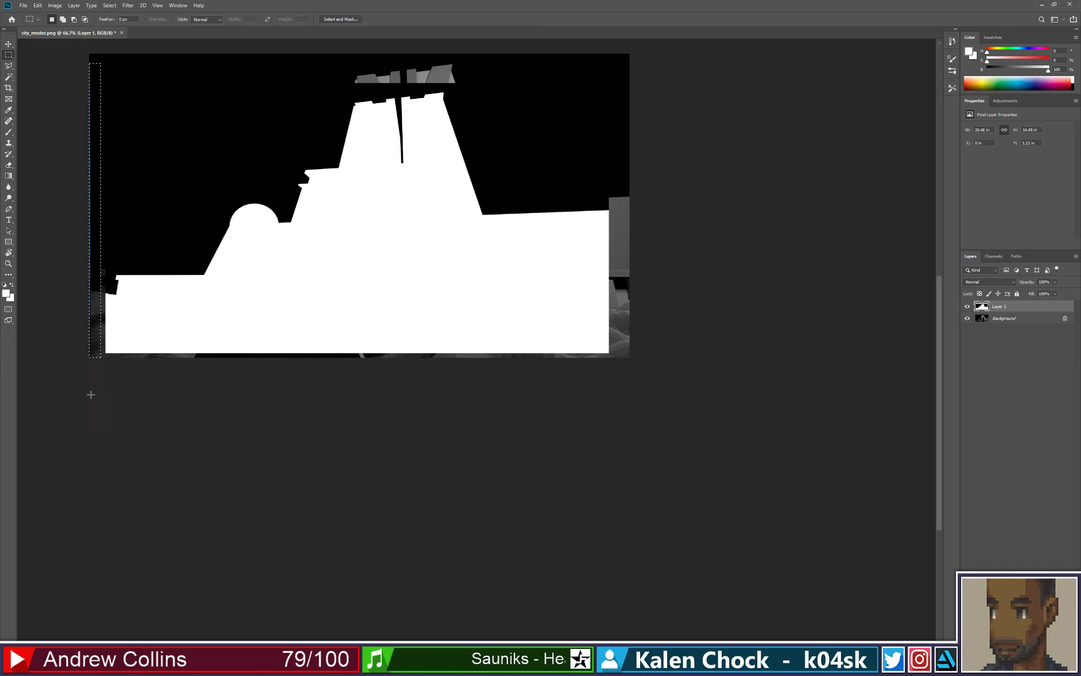
pyautogui.press('Delete')
pyautogui.hotkey('ctrl', 'd')
pyautogui.press('z')
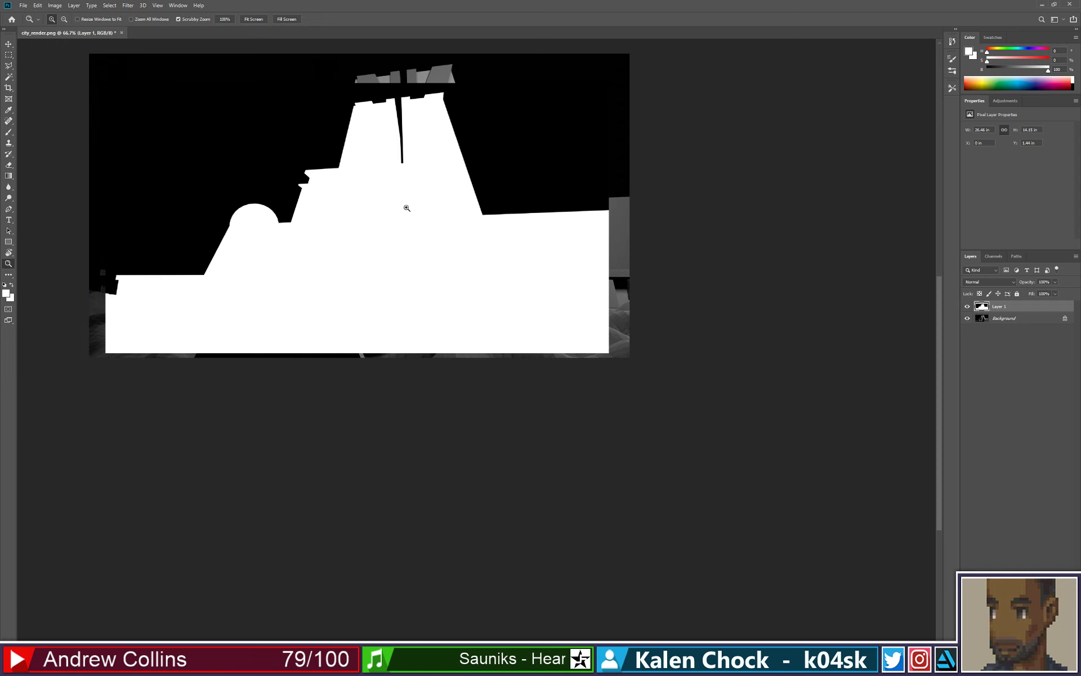
# - Move the alpha layer up to the canvas's top edge and clear the leftover window strip below the silhouette
pyautogui.hotkey('ctrl', '-')
pyautogui.hotkey('ctrl', 't')
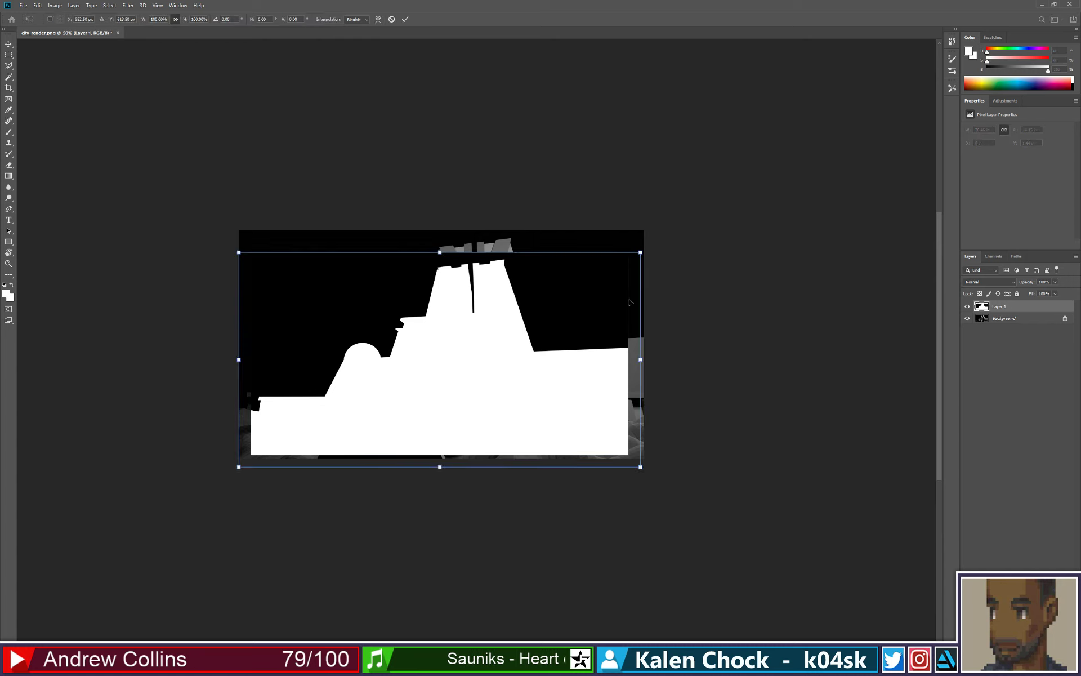
pyautogui.moveTo(606, 357); pyautogui.dragTo(607, 335)
pyautogui.press('Return')
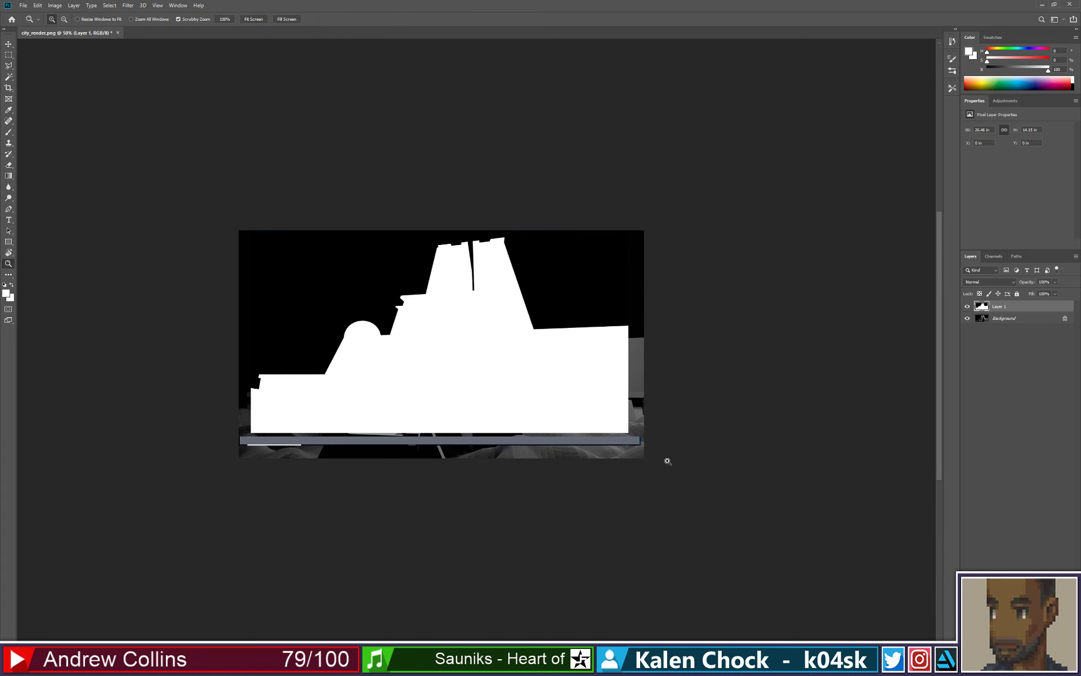
pyautogui.press('m')
pyautogui.moveTo(668, 462); pyautogui.dragTo(224, 434)
pyautogui.press('Delete')
pyautogui.hotkey('ctrl', 'd')
# - Reposition and enlarge the trimmed alpha layer until it spans the full width of the canvas
pyautogui.hotkey('ctrl', 't')
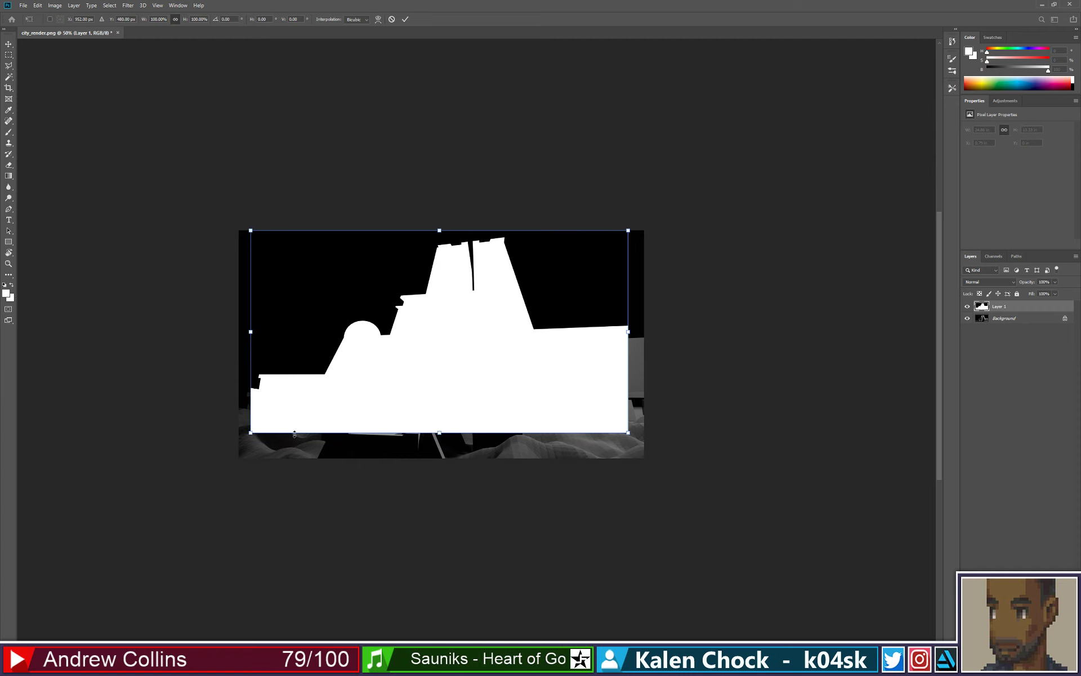
pyautogui.moveTo(370, 400); pyautogui.dragTo(353, 424)
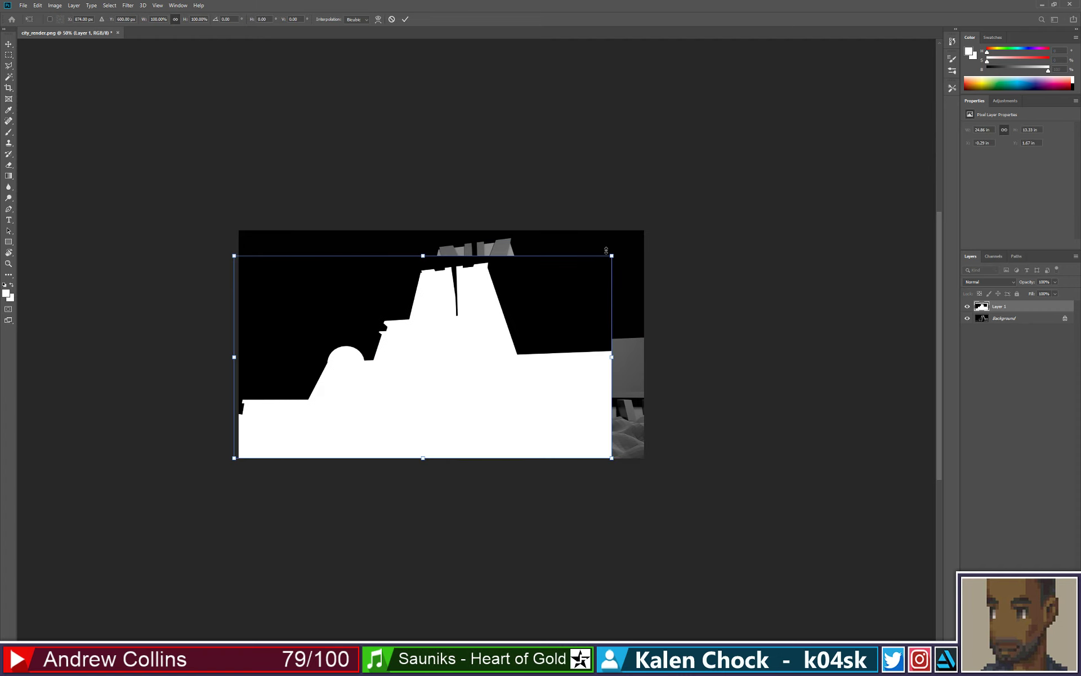
pyautogui.moveTo(613, 255); pyautogui.dragTo(633, 219)
pyautogui.moveTo(596, 316); pyautogui.dragTo(601, 313)
pyautogui.press('Return')
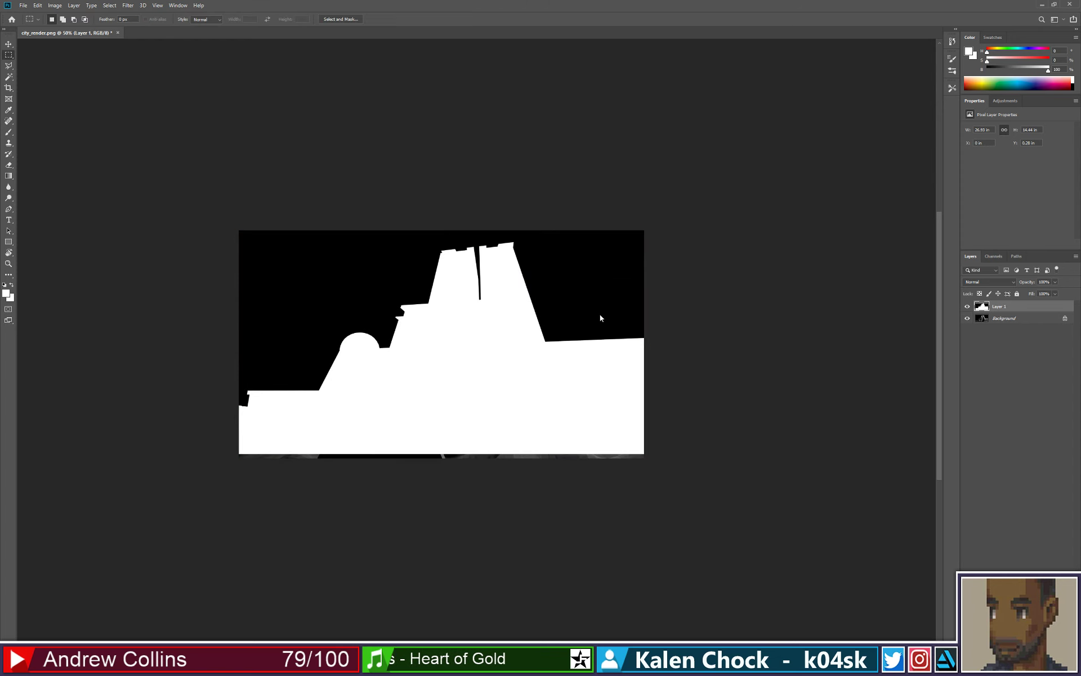
pyautogui.press('z')
pyautogui.click(600, 316)
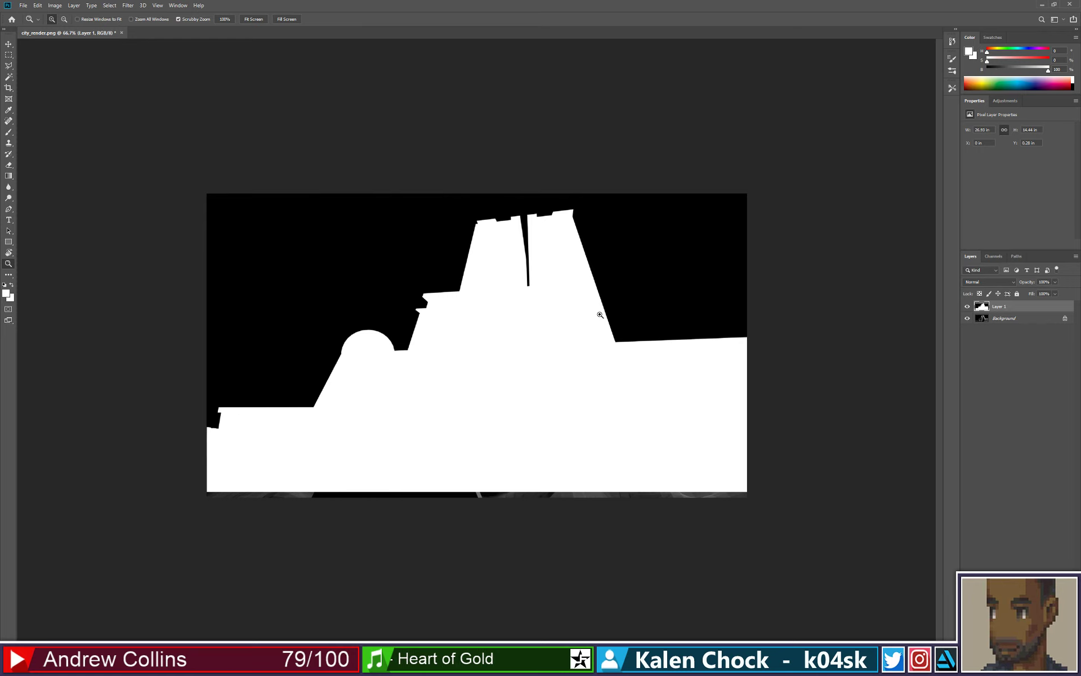
# - Try moving the alpha layer, undo the attempt, and lower its fill to 29% to reveal the render
pyautogui.press('v')
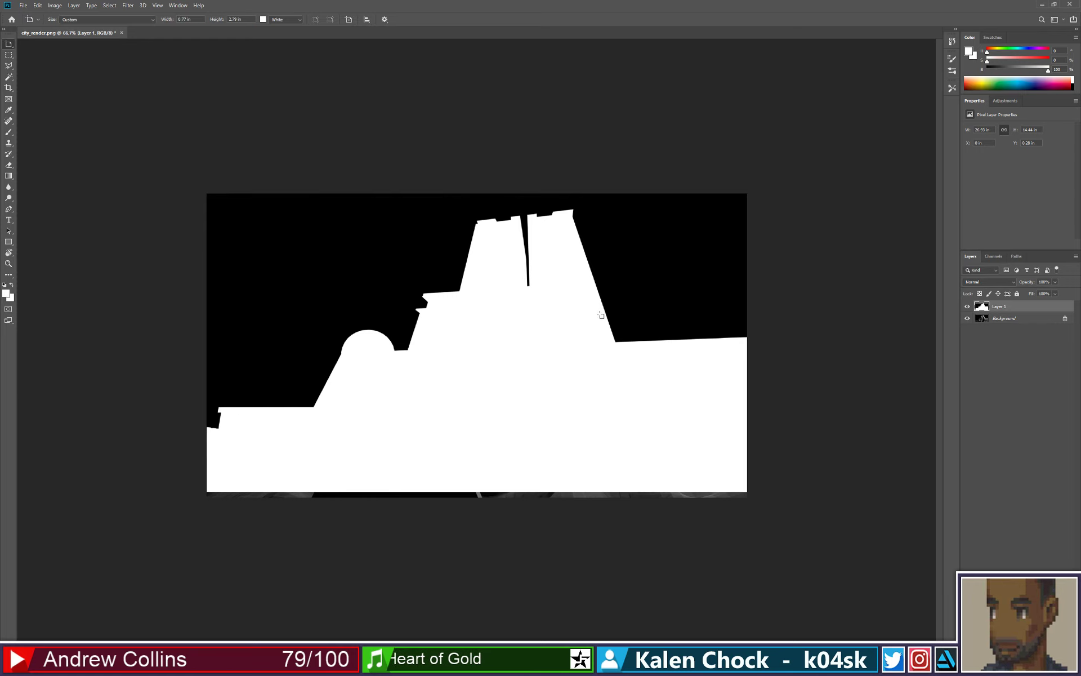
pyautogui.moveTo(601, 315); pyautogui.dragTo(597, 331)
pyautogui.hotkey('ctrl', 'z')
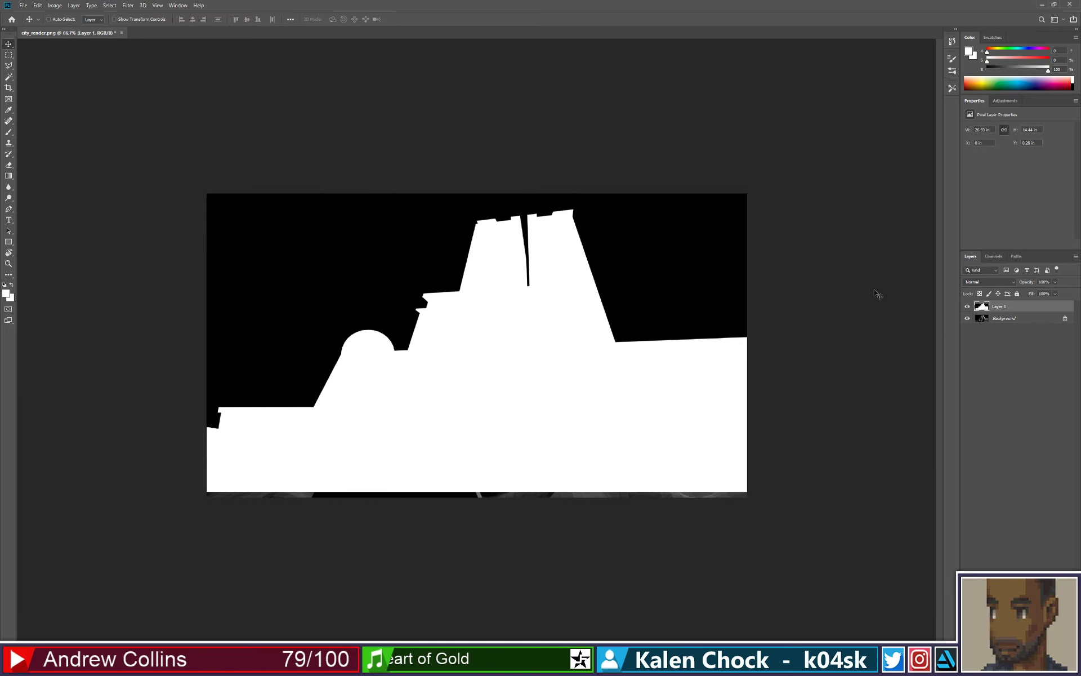
pyautogui.click(1056, 293)
pyautogui.moveTo(1056, 304); pyautogui.dragTo(1028, 308)
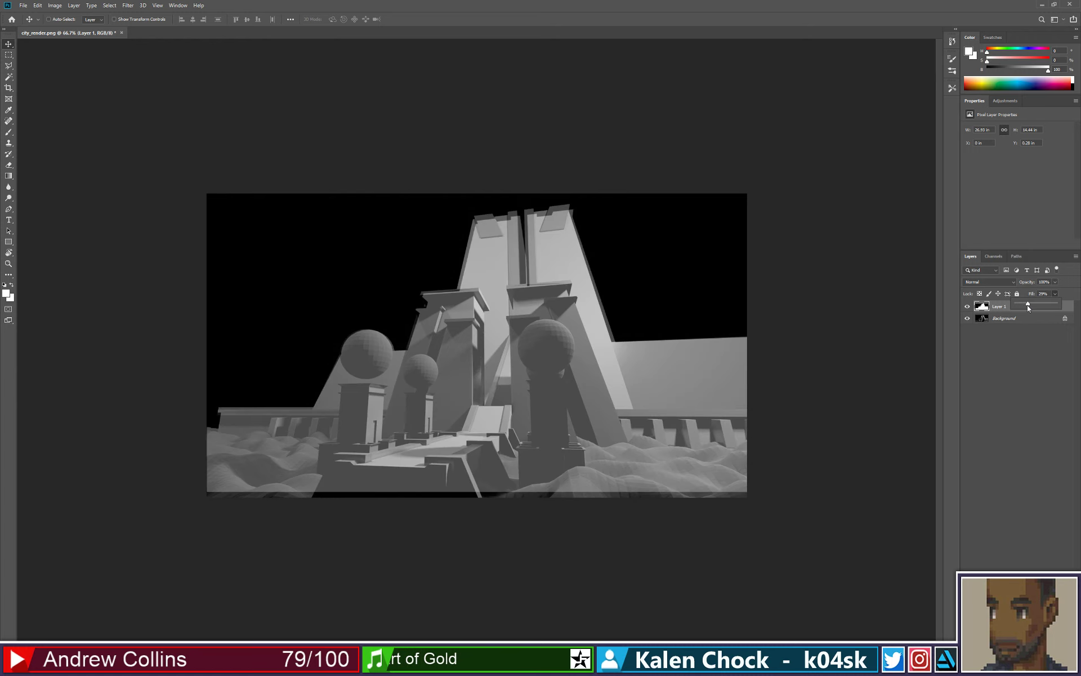
pyautogui.hotkey('shift', 'v')
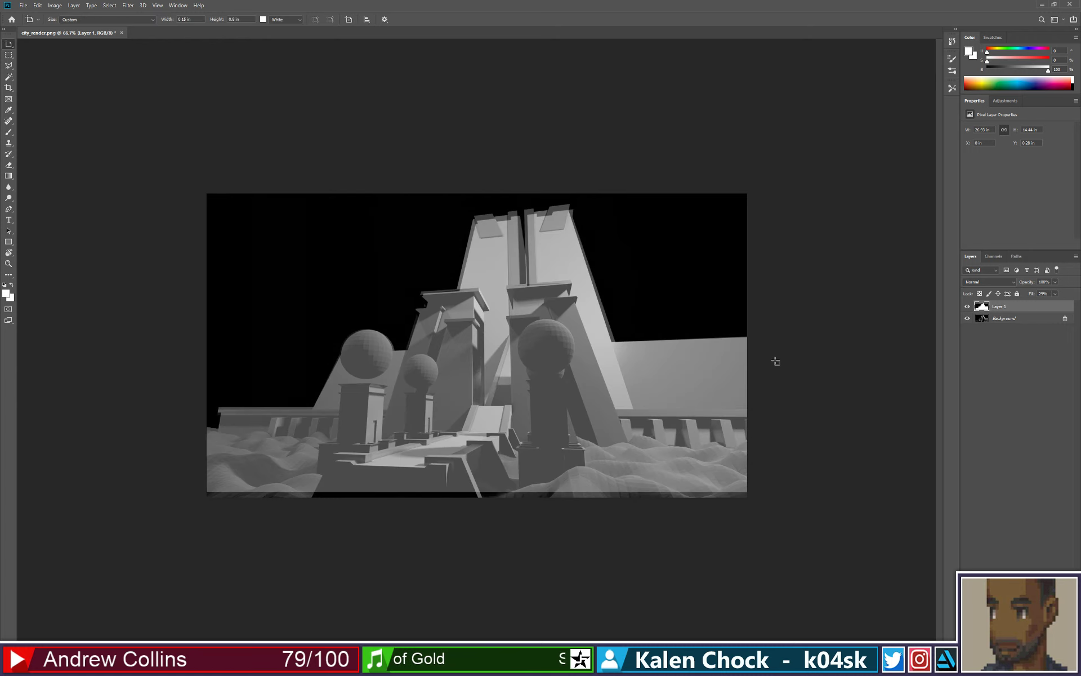
# - Nudge the alpha layer upward in small increments to match the tower tops, undoing a stray drag on the canvas
pyautogui.press('Up')
pyautogui.press('Up')
pyautogui.press('Up')
pyautogui.press('Up')
pyautogui.press('Up')
pyautogui.press('Up')
pyautogui.press('Up')
pyautogui.press('Up')
pyautogui.press('Up')
pyautogui.press('Up')
pyautogui.press('Up')
pyautogui.press('Up')
pyautogui.press('Up')
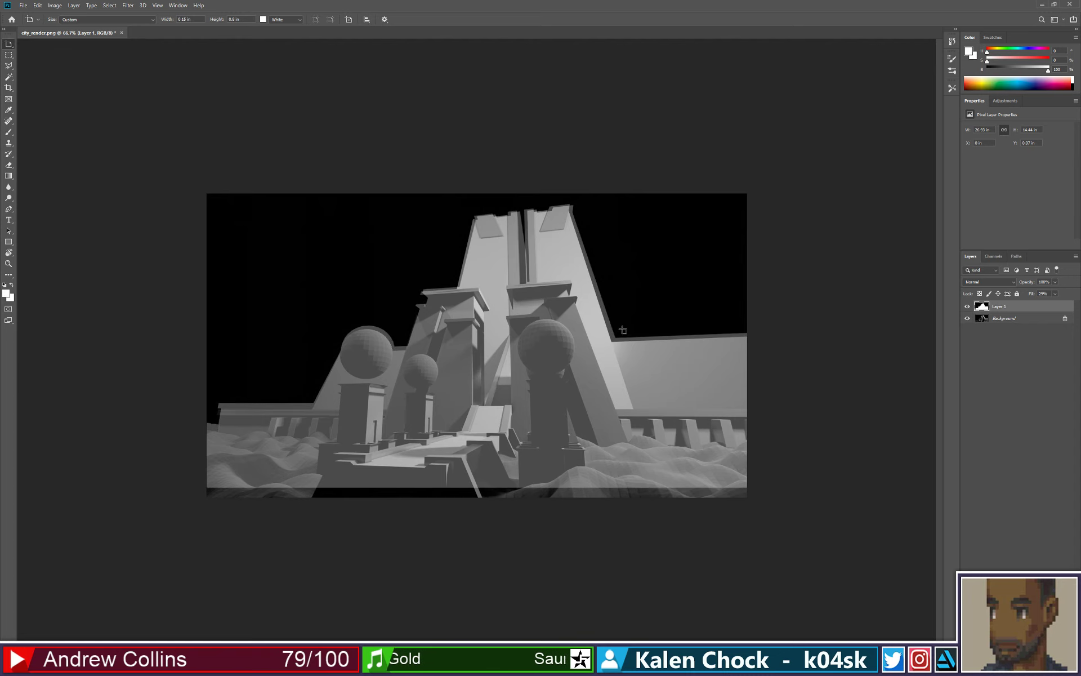
pyautogui.moveTo(622, 329); pyautogui.dragTo(612, 332)
pyautogui.hotkey('ctrl', 'z')
pyautogui.hotkey('shift', 'v')
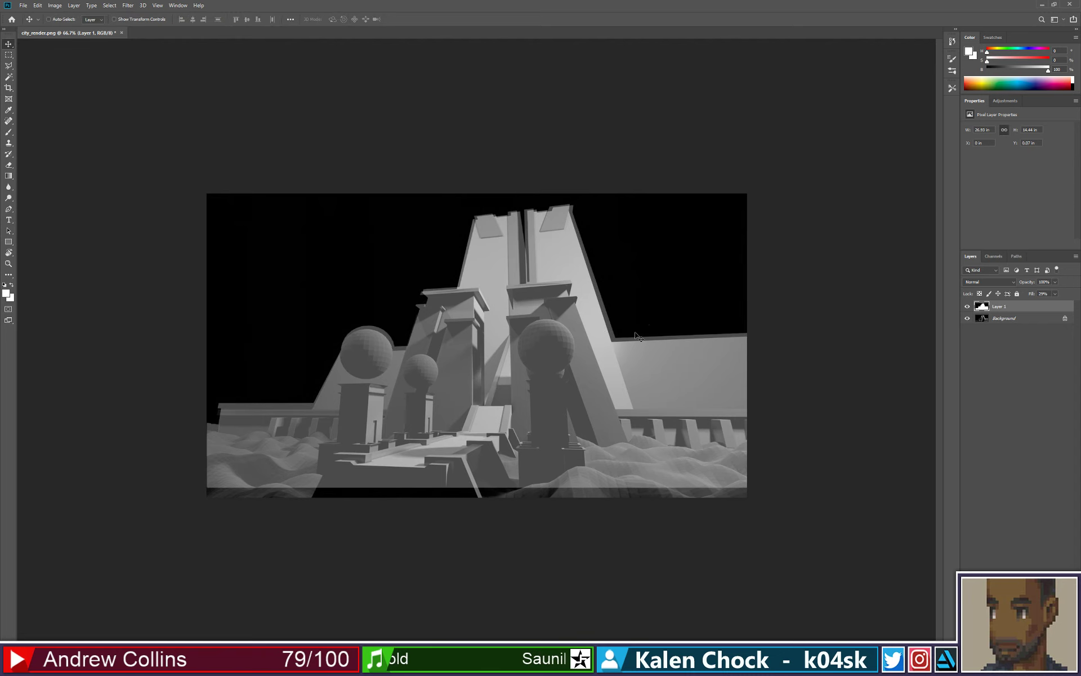
# - Transform the alpha layer again, adjusting its lower and side edges to fit the canvas and the render
pyautogui.hotkey('ctrl', 't')
pyautogui.moveTo(487, 487); pyautogui.dragTo(488, 497)
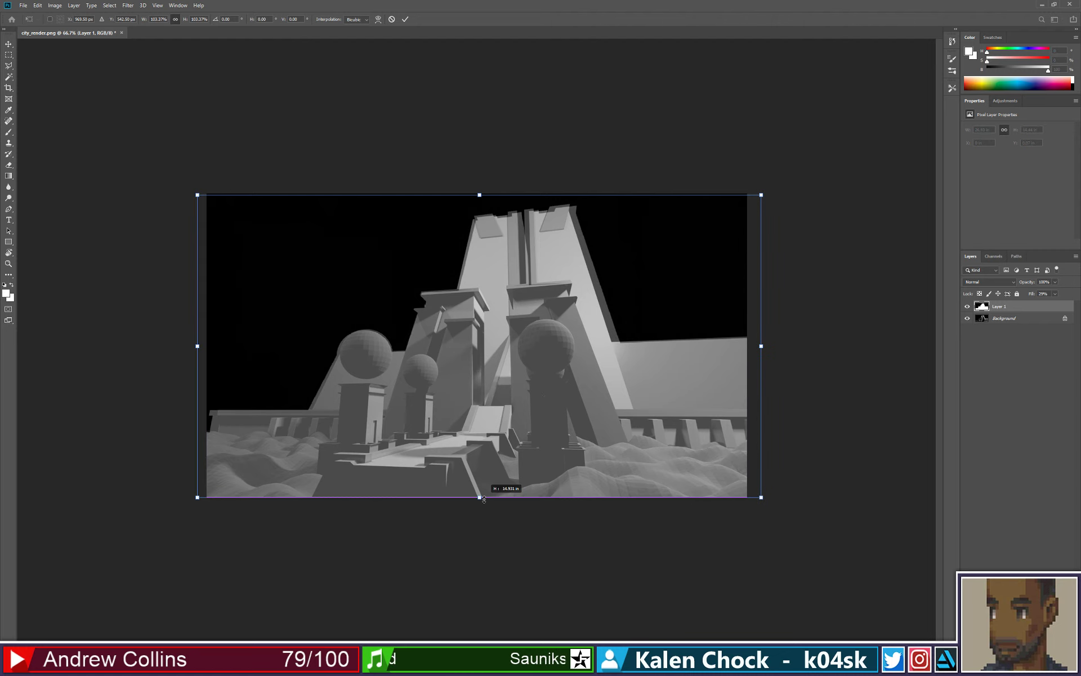
pyautogui.moveTo(197, 346)
pyautogui.mouseDown()
pyautogui.moveTo(217, 346)
pyautogui.moveTo(207, 347)
pyautogui.mouseUp()
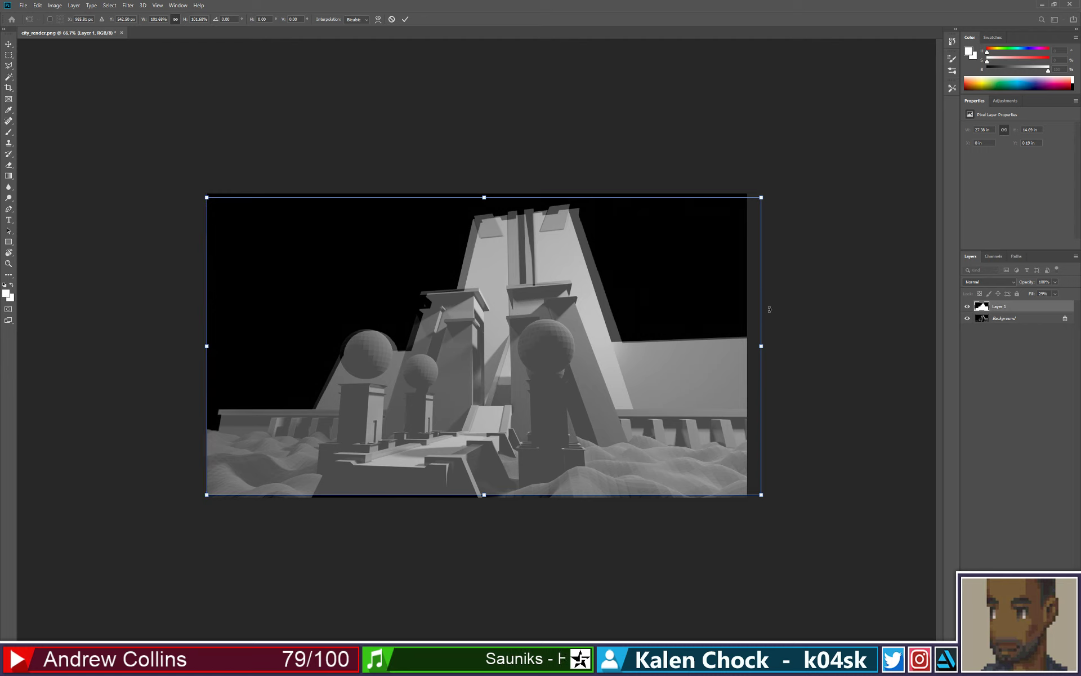
pyautogui.moveTo(764, 343); pyautogui.dragTo(753, 347)
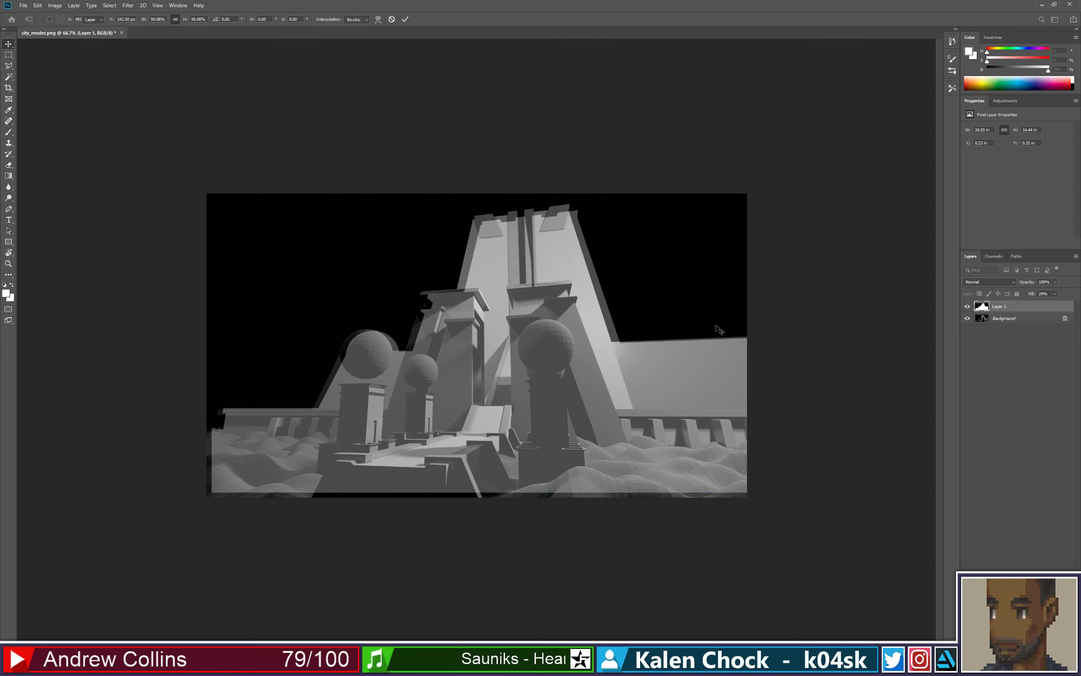
pyautogui.press('Return')
# - Undo the alpha layer's transforms, fill change, nudges and trimming back to the scaled-down, untrimmed screenshot
pyautogui.hotkey('shift', '0')
pyautogui.hotkey('ctrl', 'z')
pyautogui.hotkey('ctrl', 'z')
pyautogui.hotkey('ctrl', 'z')
pyautogui.hotkey('ctrl', 'z')
pyautogui.hotkey('ctrl', 'z')
pyautogui.hotkey('ctrl', 'z')
pyautogui.hotkey('ctrl', 'z')
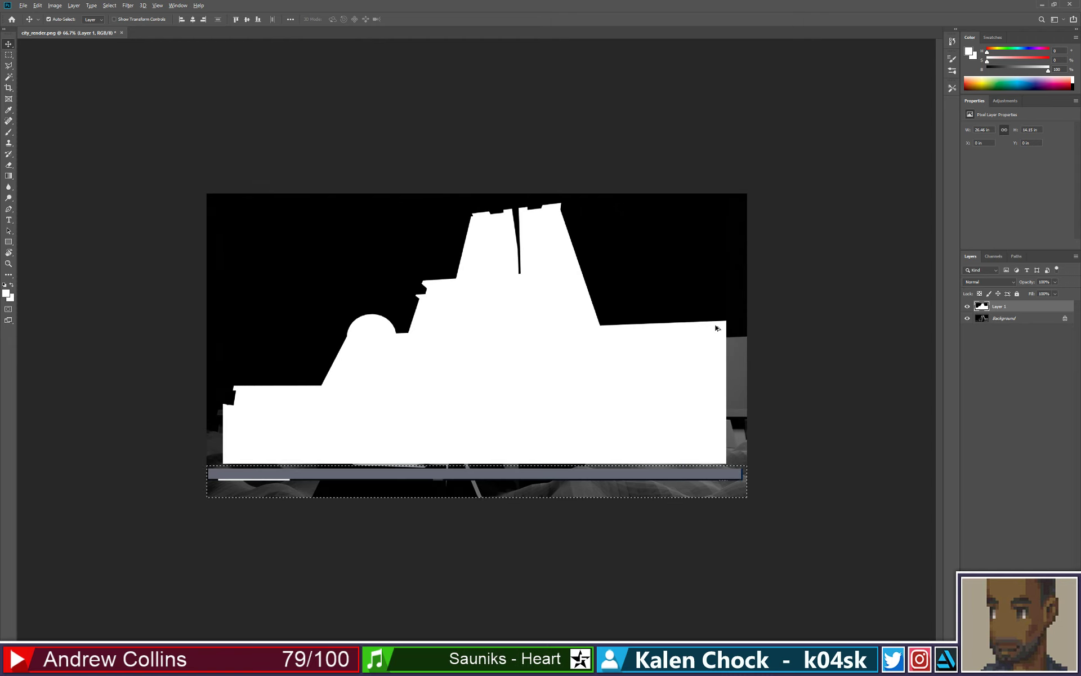
pyautogui.hotkey('ctrl', 'z')
pyautogui.hotkey('ctrl', 'z')
pyautogui.hotkey('ctrl', 'z')
pyautogui.hotkey('ctrl', 'z')
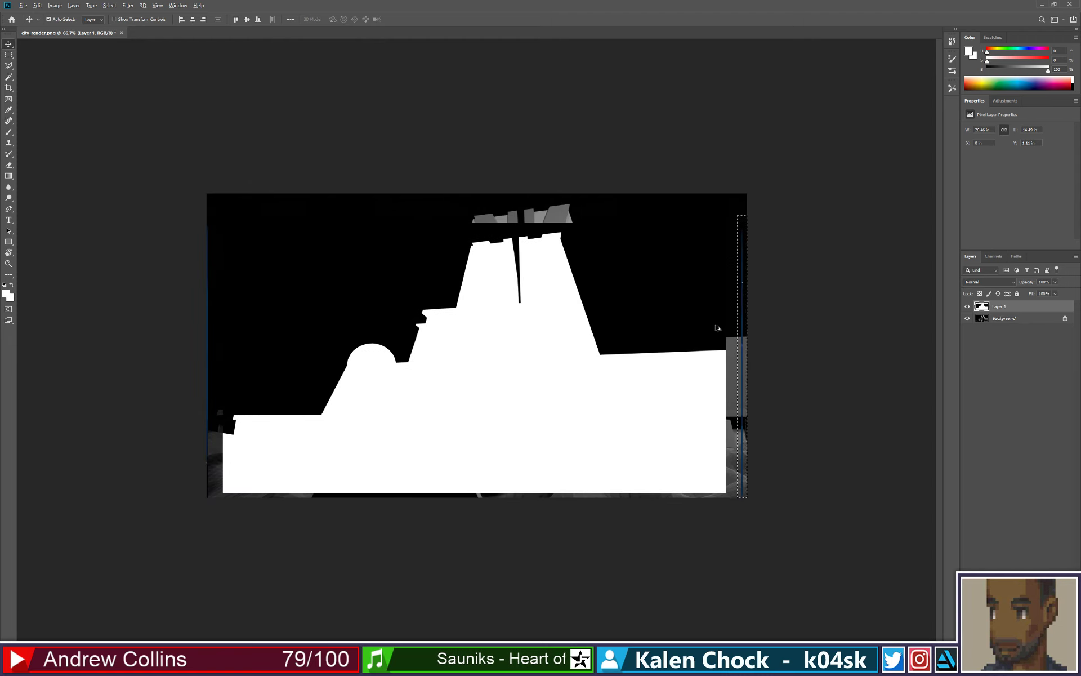
pyautogui.hotkey('ctrl', 'z')
pyautogui.hotkey('ctrl', 'z')
pyautogui.hotkey('ctrl', 'z')
pyautogui.hotkey('ctrl', 'z')
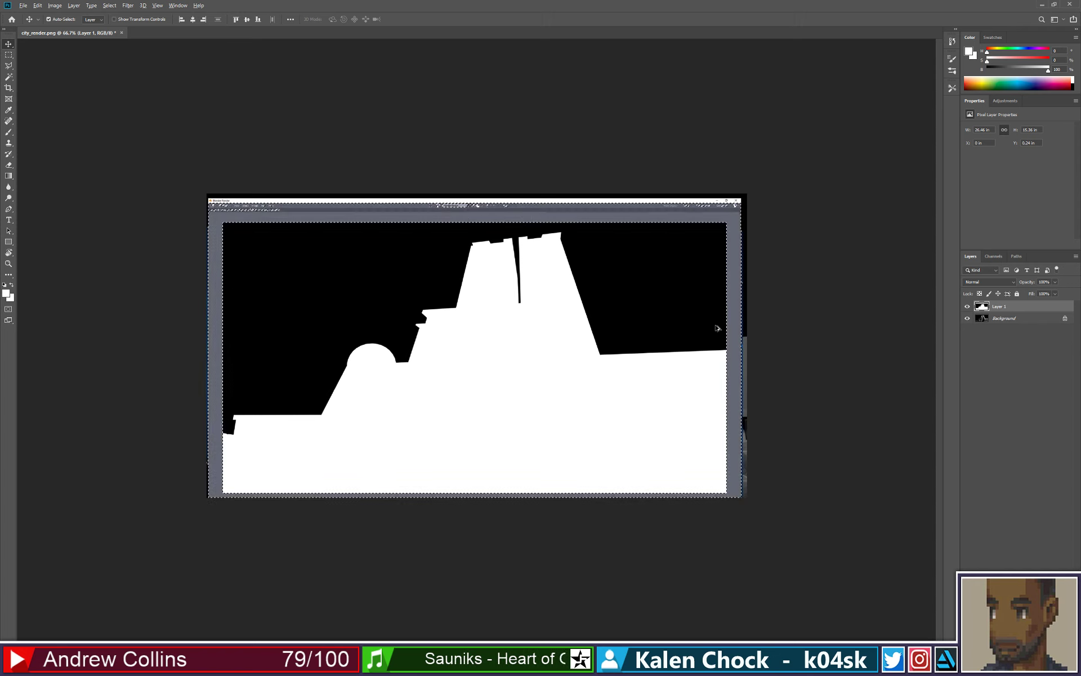
# - Step through the layer history to the full-size pasted screenshot and move it so its silhouette spans the canvas
pyautogui.hotkey('ctrl', 'shift', 'z')
pyautogui.hotkey('ctrl', 'shift', 'z')
pyautogui.hotkey('ctrl', 'shift', 'z')
pyautogui.hotkey('ctrl', 'shift', 'z')
pyautogui.hotkey('ctrl', 'shift', 'z')
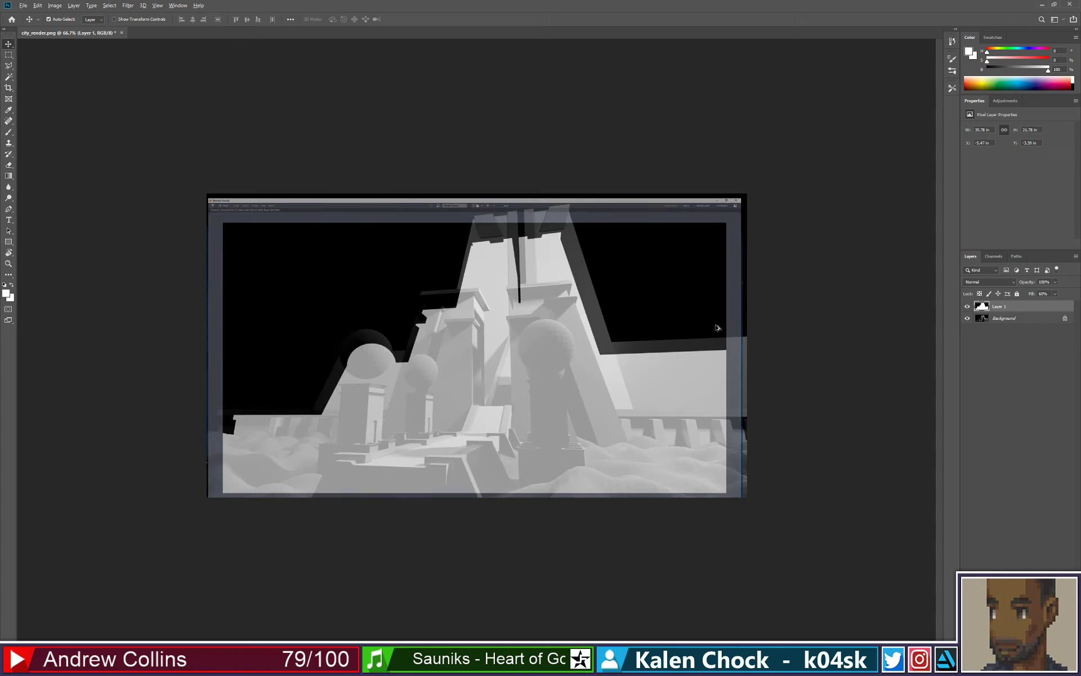
pyautogui.hotkey('ctrl', 'z')
pyautogui.hotkey('ctrl', 'z')
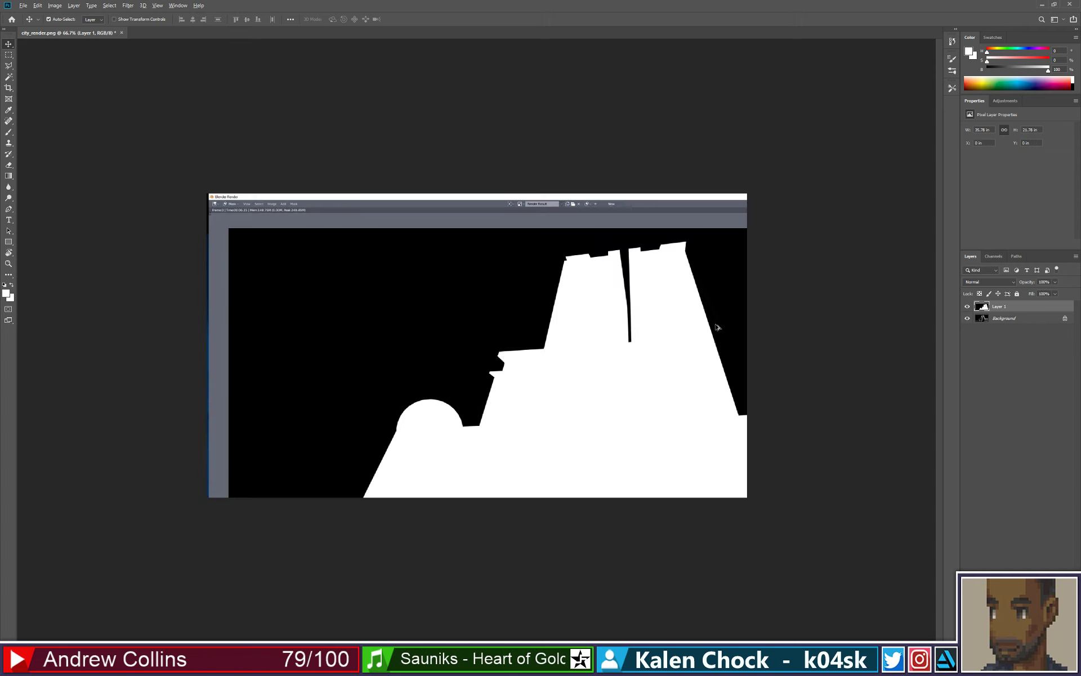
pyautogui.hotkey('ctrl', 'shift', 'z')
pyautogui.hotkey('ctrl', 'shift', 'z')
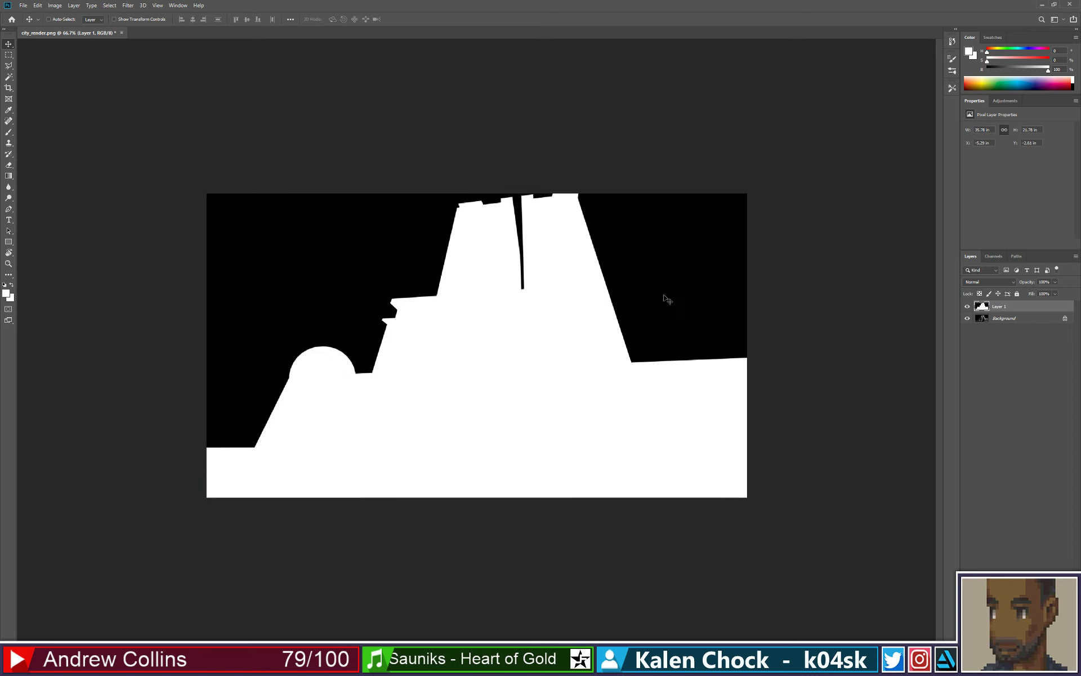
# - Scale the alpha layer down to about 28.61 × 17.41 in and reposition it so the silhouette fills the canvas
pyautogui.hotkey('ctrl', 't')
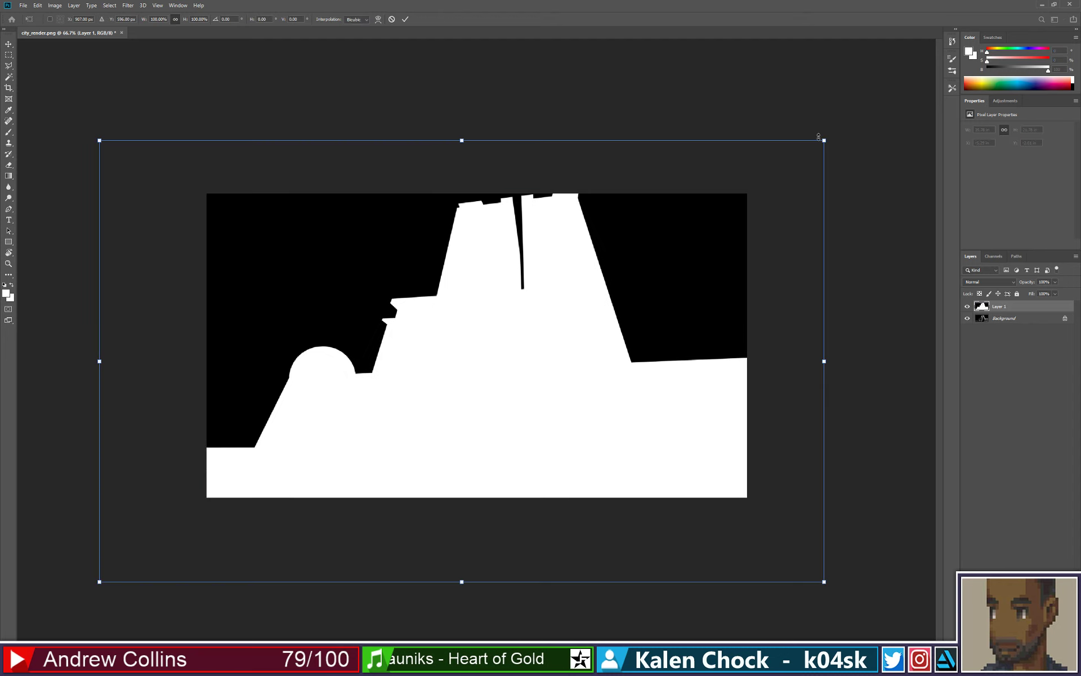
pyautogui.moveTo(825, 140); pyautogui.dragTo(774, 187)
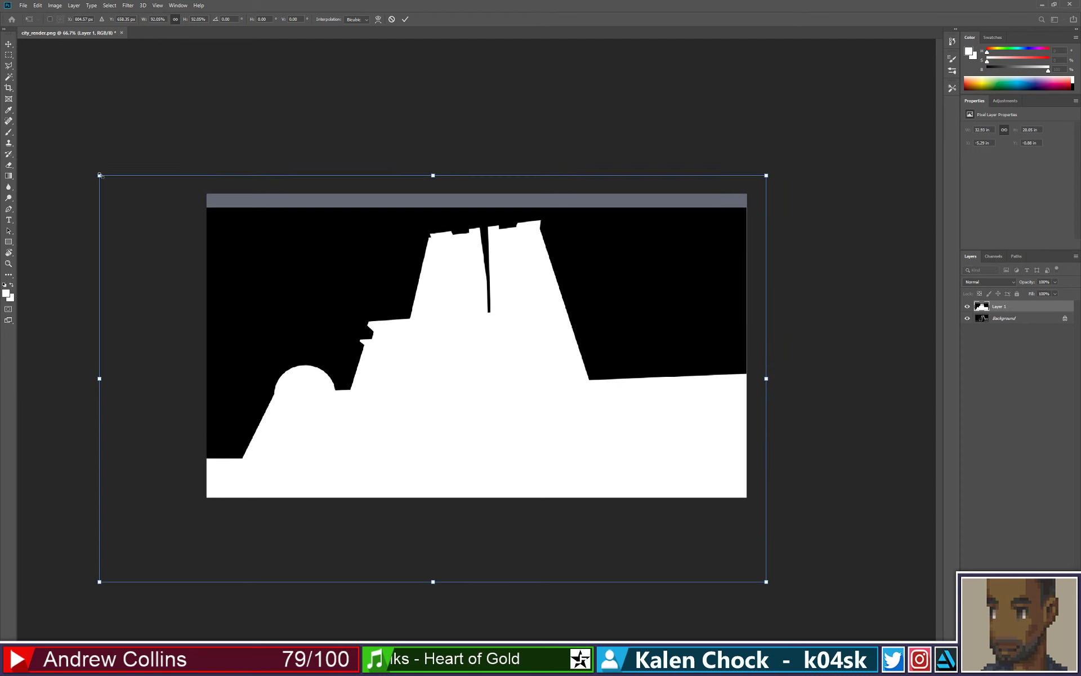
pyautogui.moveTo(99, 175); pyautogui.dragTo(180, 241)
pyautogui.moveTo(394, 309); pyautogui.dragTo(396, 245)
pyautogui.press('Return')
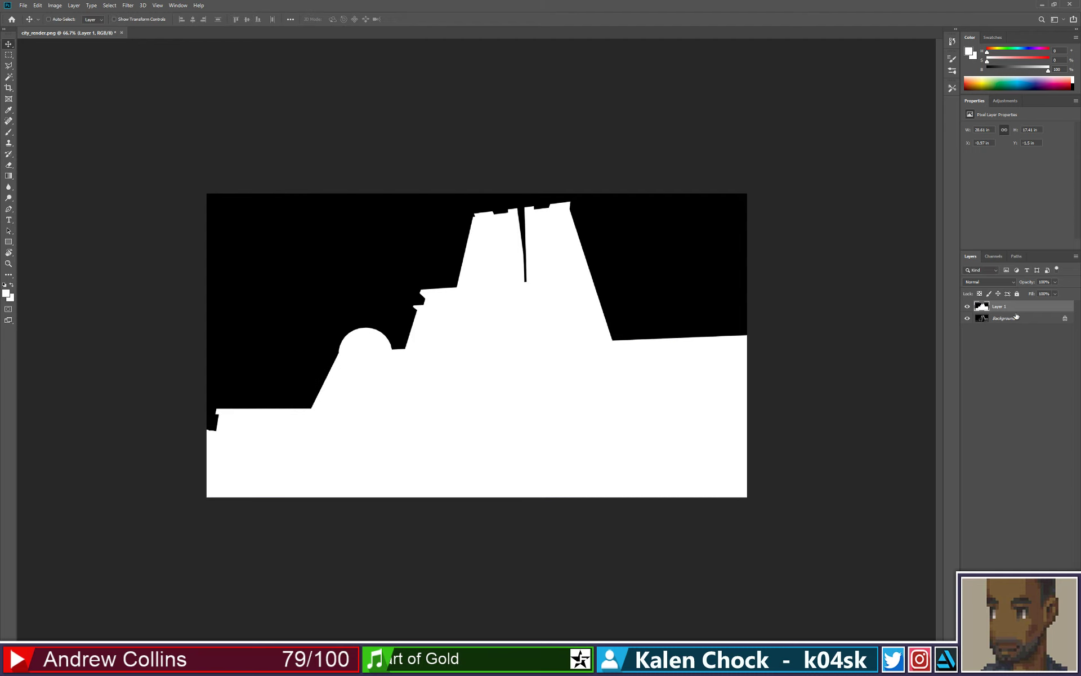
# - Try removing the alpha layer's black background with the Magic Wand and loading the remaining pixels as a selection
pyautogui.keyDown('ctrl'); pyautogui.click(982, 307); pyautogui.keyUp('ctrl')
pyautogui.hotkey('ctrl', 'd')
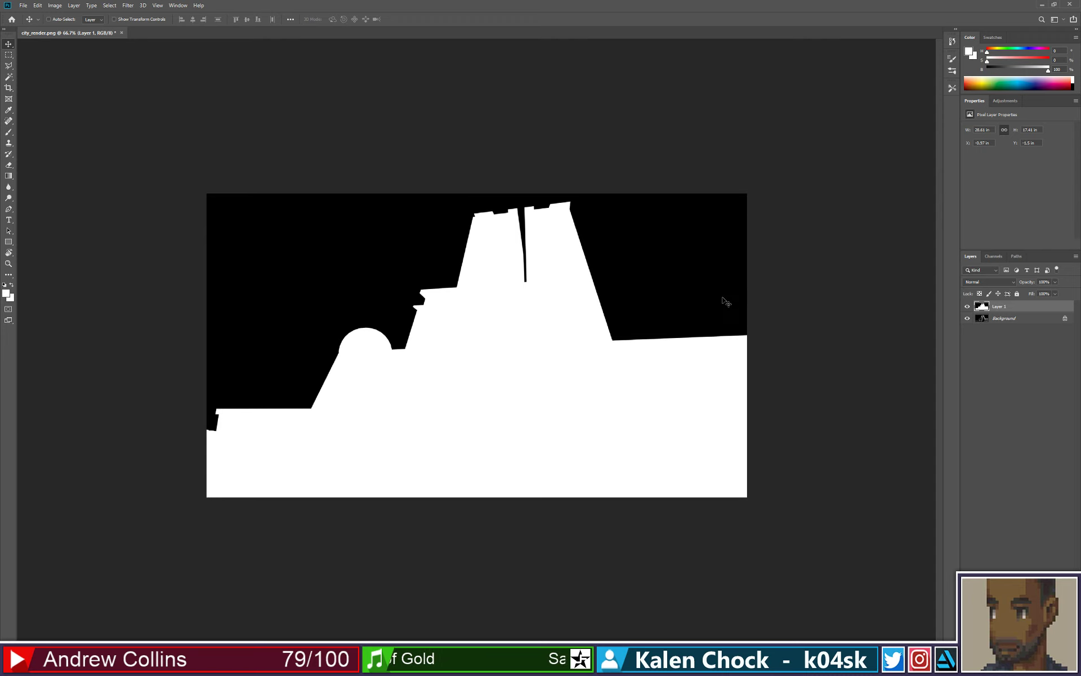
pyautogui.press('w')
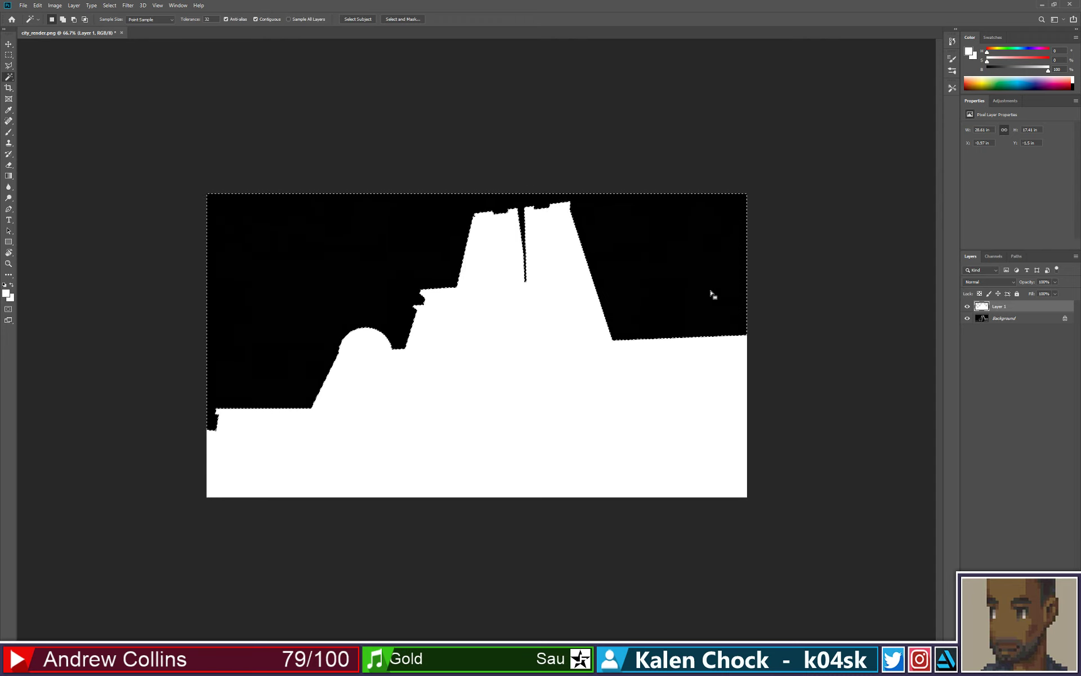
pyautogui.keyDown('ctrl'); pyautogui.click(990, 308); pyautogui.keyUp('ctrl')
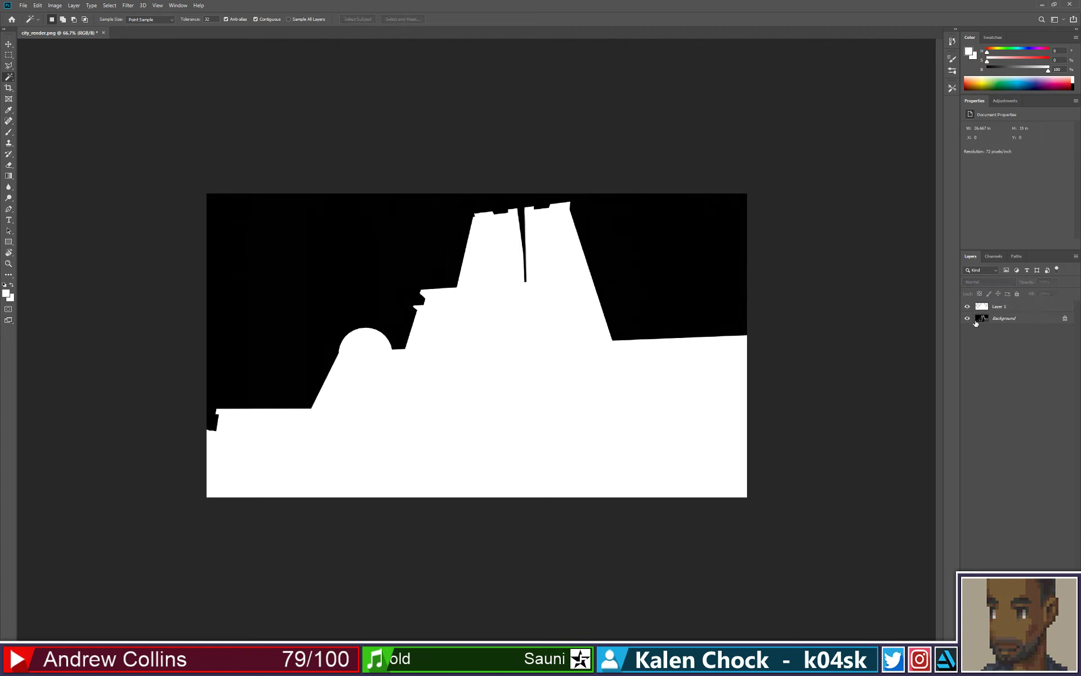
pyautogui.click(983, 318)
pyautogui.keyDown('ctrl'); pyautogui.click(982, 306); pyautogui.keyUp('ctrl')
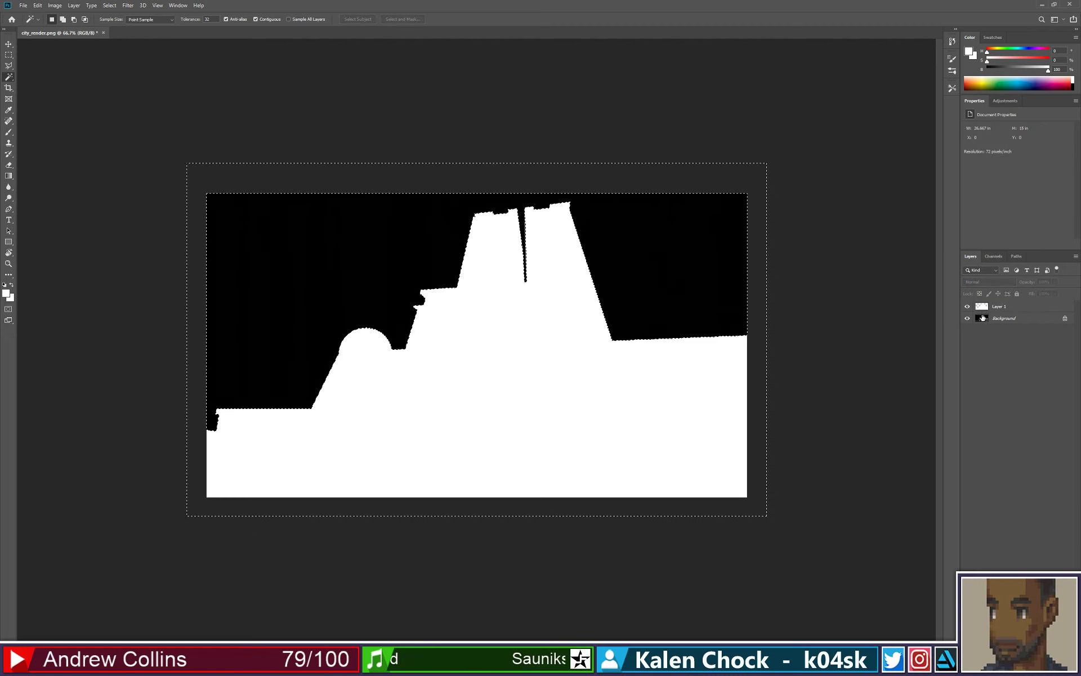
pyautogui.click(983, 307)
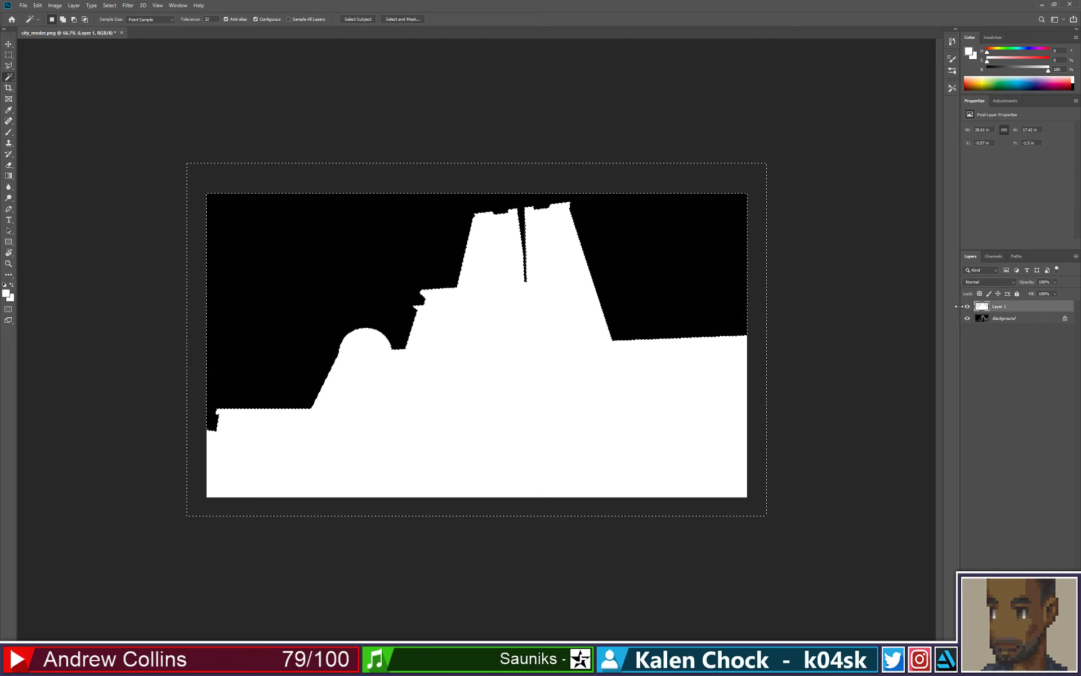
# - Hide the alpha layer and compare the selection outline with the tower edges in the render
pyautogui.click(967, 307)
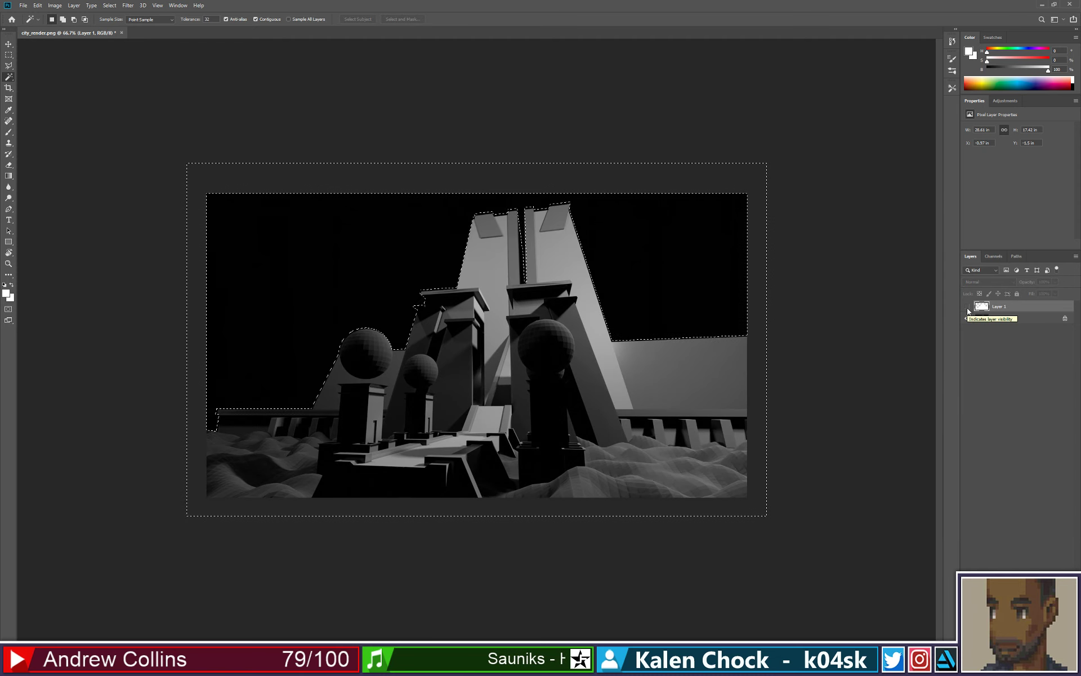
pyautogui.press('z')
pyautogui.click(604, 264)
pyautogui.click(606, 250)
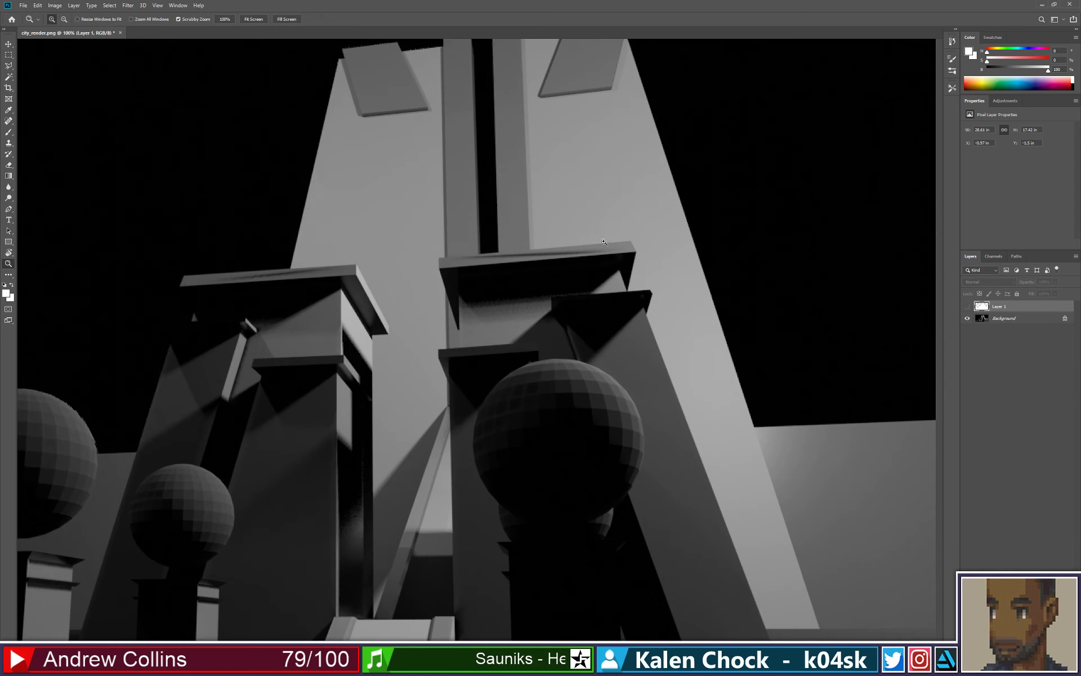
pyautogui.moveTo(608, 248); pyautogui.dragTo(618, 355)
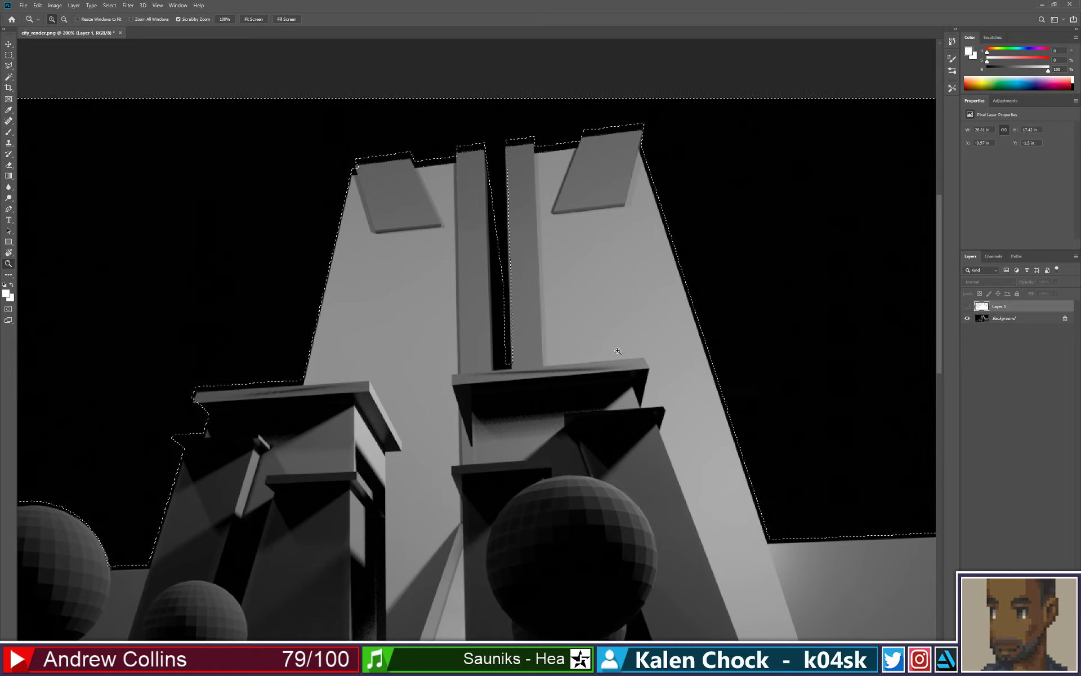
pyautogui.keyDown('alt'); pyautogui.click(618, 350); pyautogui.keyUp('alt')
# - Undo the layer hiding, the selection and the removal of the black background on the alpha layer
pyautogui.hotkey('ctrl', 'alt', 'z')
pyautogui.hotkey('ctrl', 'alt', 'z')
pyautogui.hotkey('ctrl', 'alt', 'z')
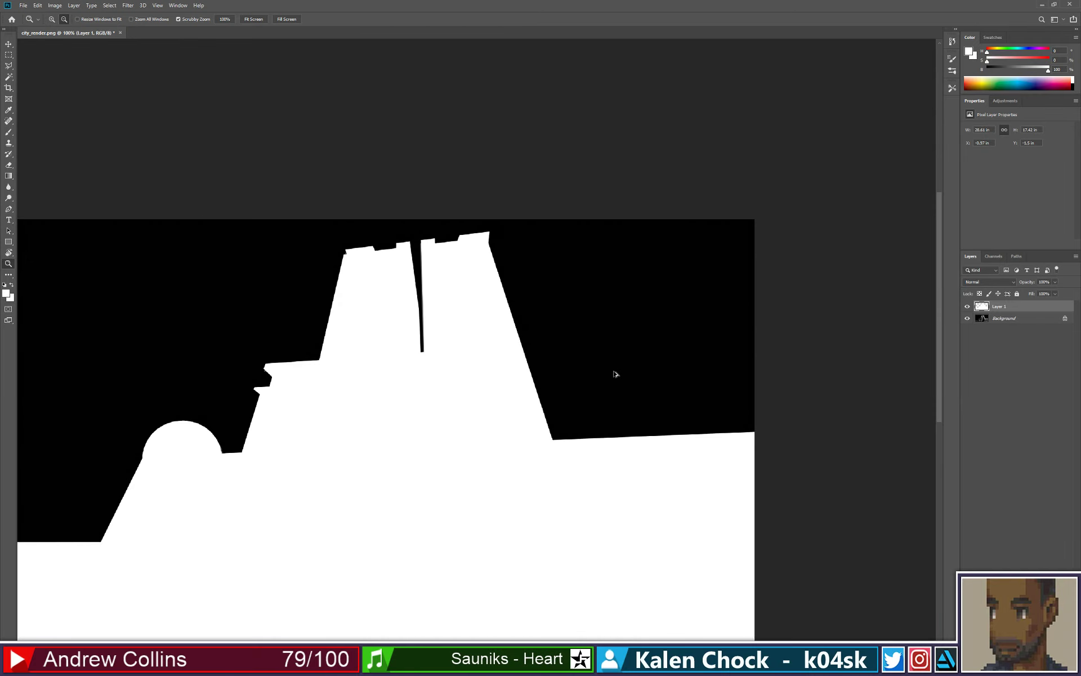
pyautogui.hotkey('ctrl', 'alt', 'z')
pyautogui.hotkey('ctrl', 'd')
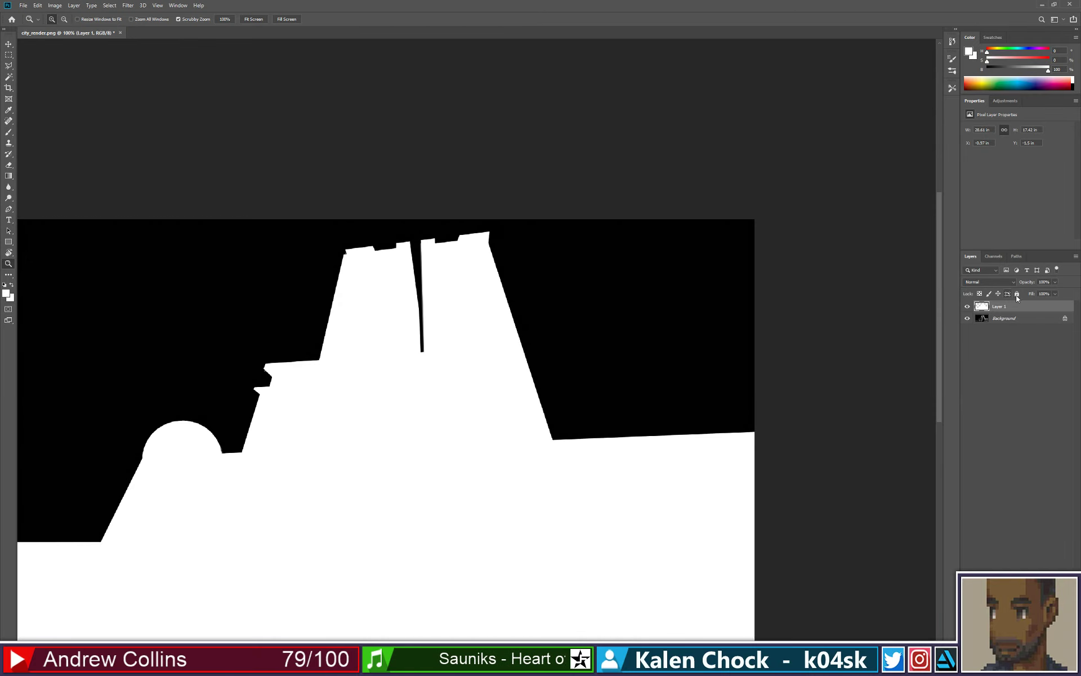
pyautogui.hotkey('ctrl', 'z')
pyautogui.hotkey('ctrl', 'd')
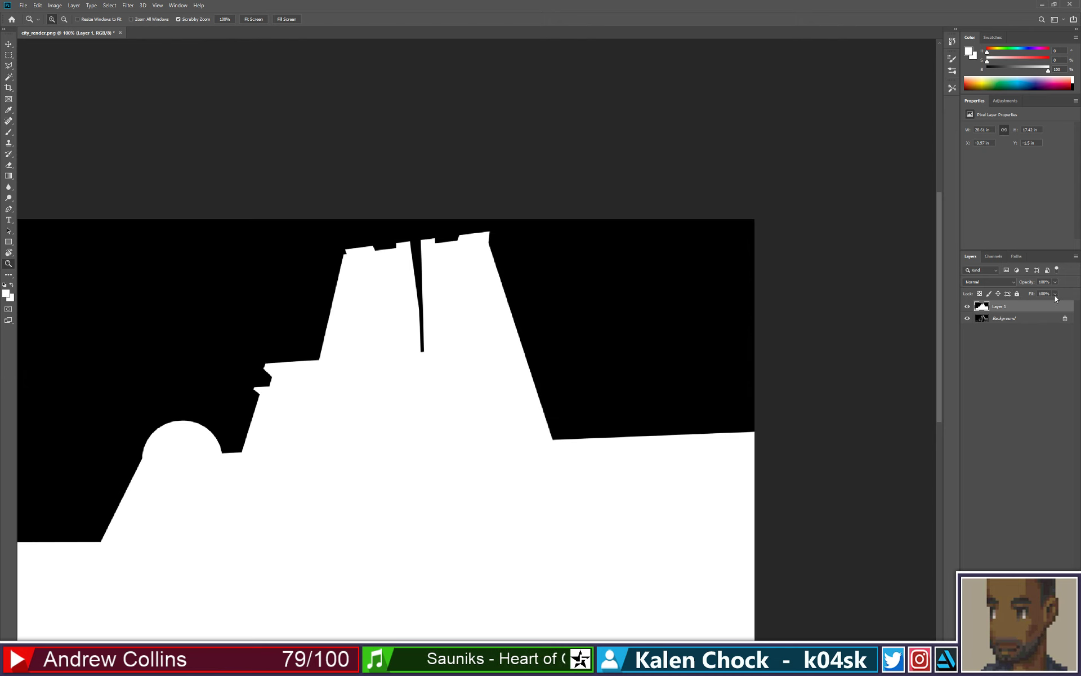
# - Lower the alpha layer's fill to 40% so the render beneath can be compared with the silhouette
pyautogui.click(1054, 294)
pyautogui.moveTo(1051, 305); pyautogui.dragTo(1031, 305)
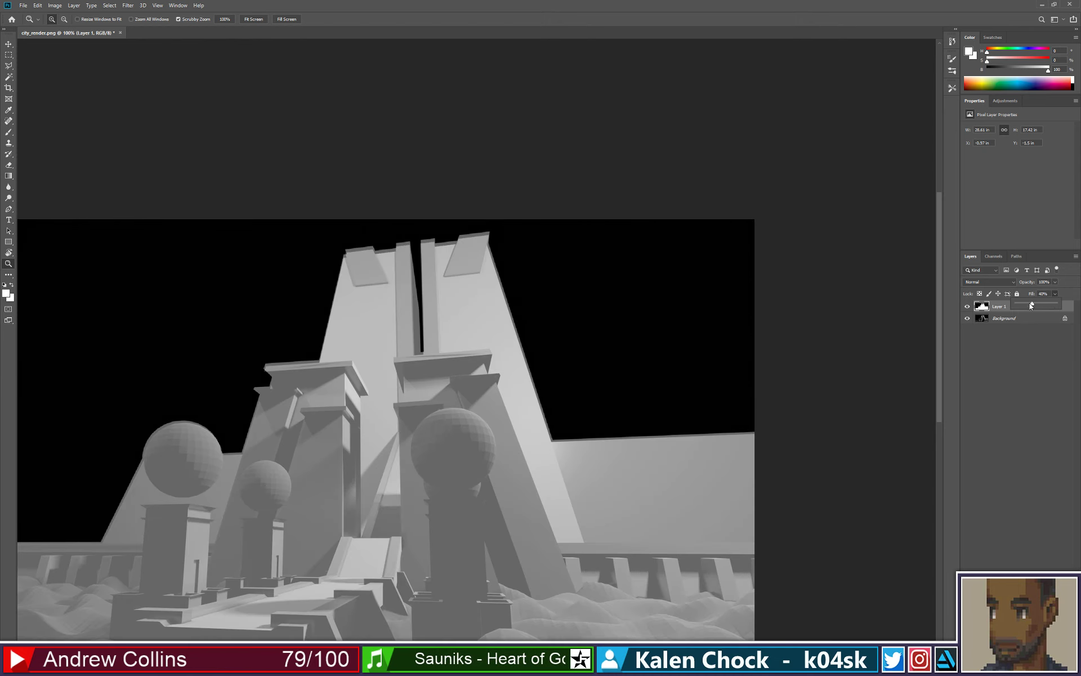
pyautogui.moveTo(654, 418); pyautogui.dragTo(672, 408)
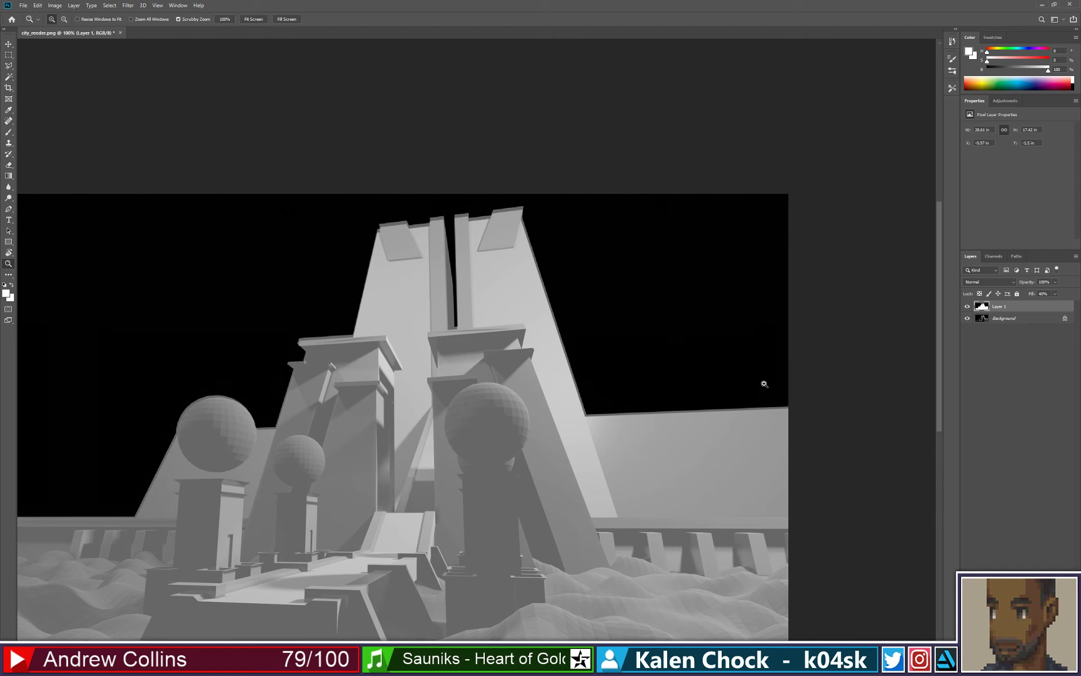
# - Nudge the alpha layer downward in small increments to line its silhouette up with the tower tops
pyautogui.press('v')
pyautogui.press('Down')
pyautogui.press('Down')
pyautogui.press('Down')
pyautogui.press('Down')
pyautogui.press('Down')
pyautogui.press('Down')
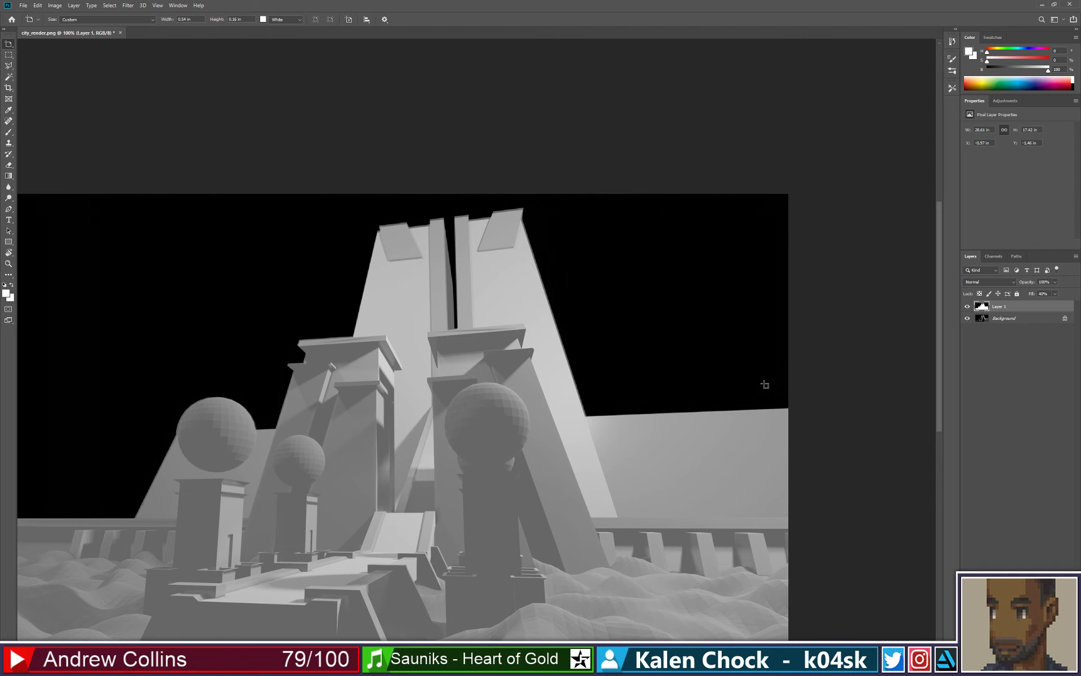
pyautogui.press('Down')
pyautogui.press('Down')
pyautogui.press('Down')
pyautogui.press('Down')
pyautogui.press('Down')
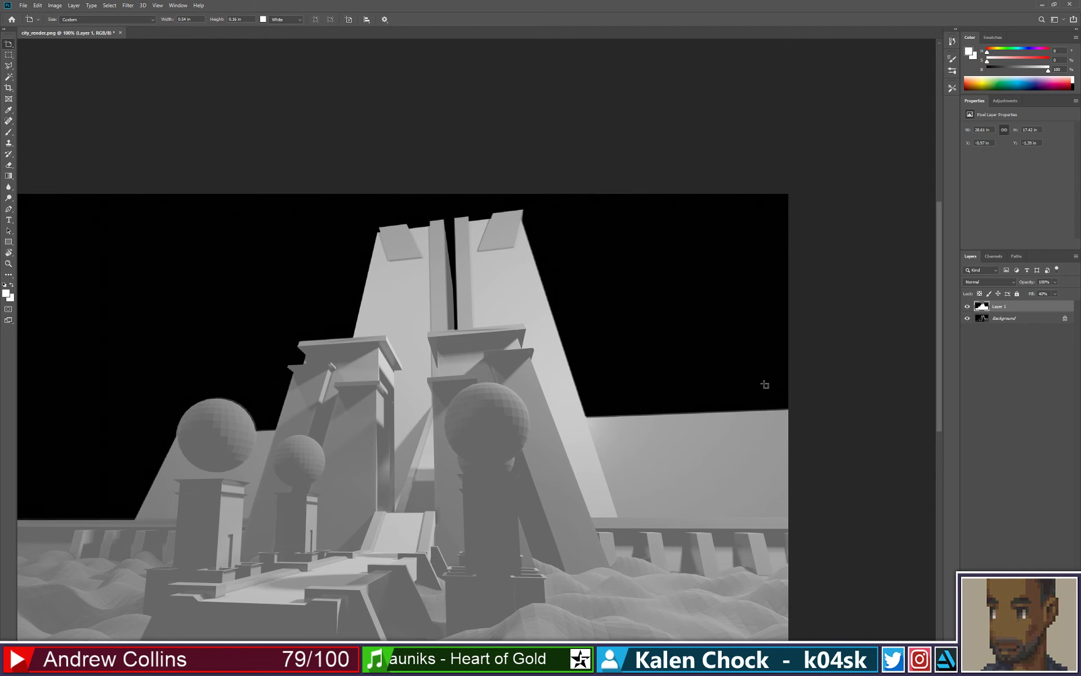
pyautogui.press('Down')
pyautogui.press('Down')
pyautogui.press('Down')
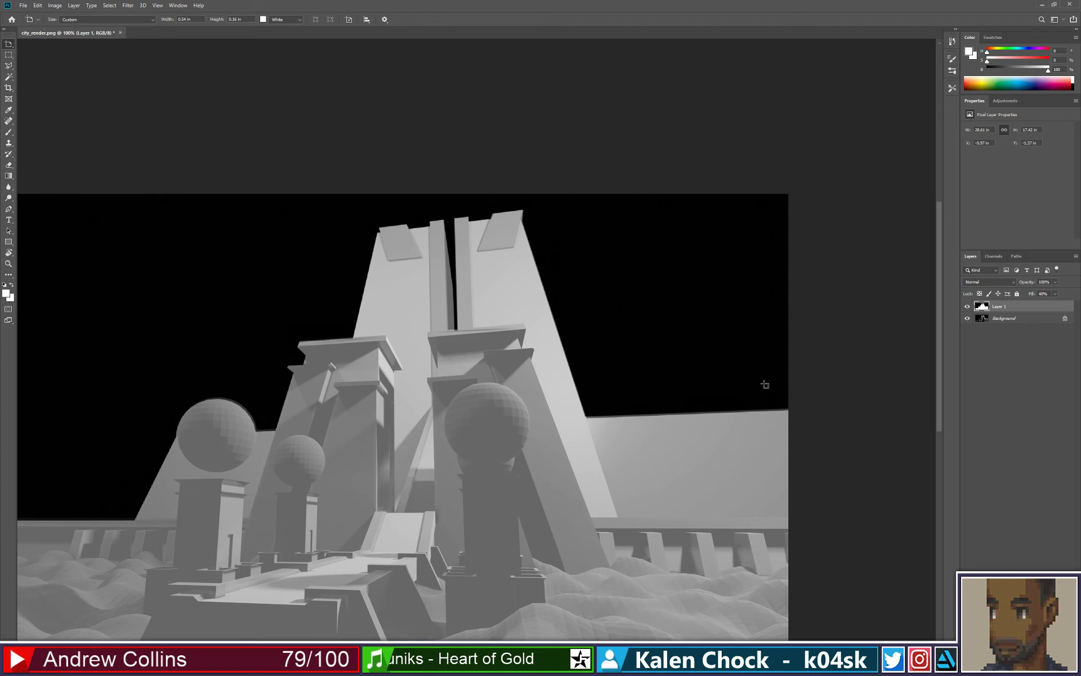
# - Shrink the alpha layer slightly from its lower-left corner and about its centre to about 28.28 × 17.21 in
pyautogui.press('z')
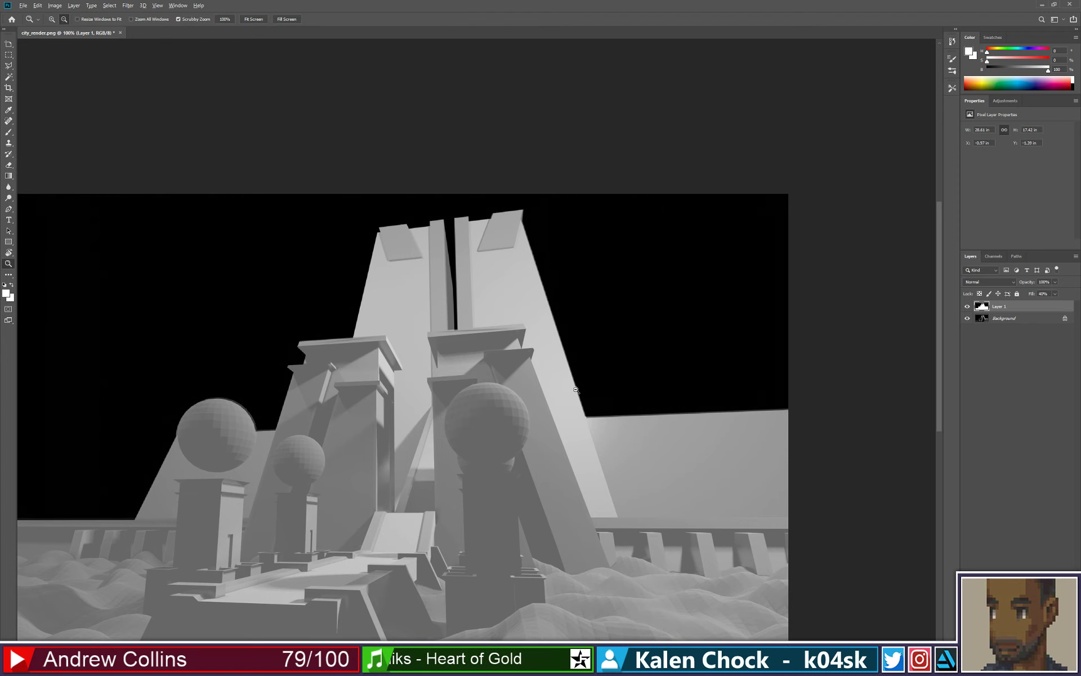
pyautogui.keyDown('alt'); pyautogui.click(583, 381); pyautogui.keyUp('alt')
pyautogui.hotkey('ctrl', 't')
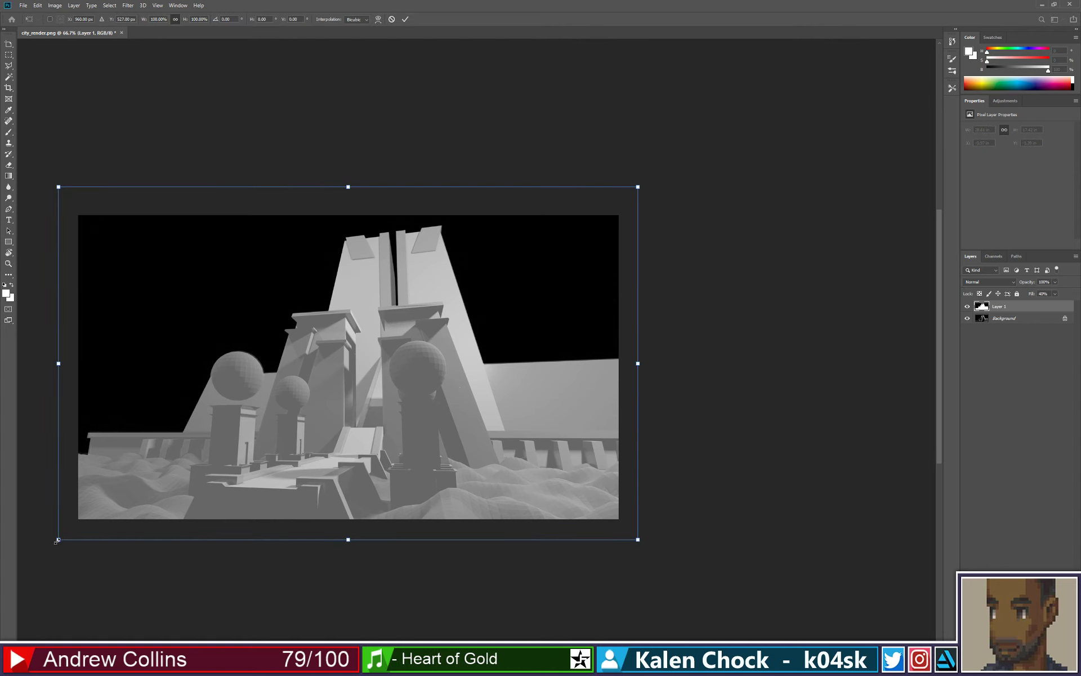
pyautogui.moveTo(58, 540)
pyautogui.mouseDown()
pyautogui.moveTo(73, 530)
pyautogui.moveTo(61, 538)
pyautogui.mouseUp()
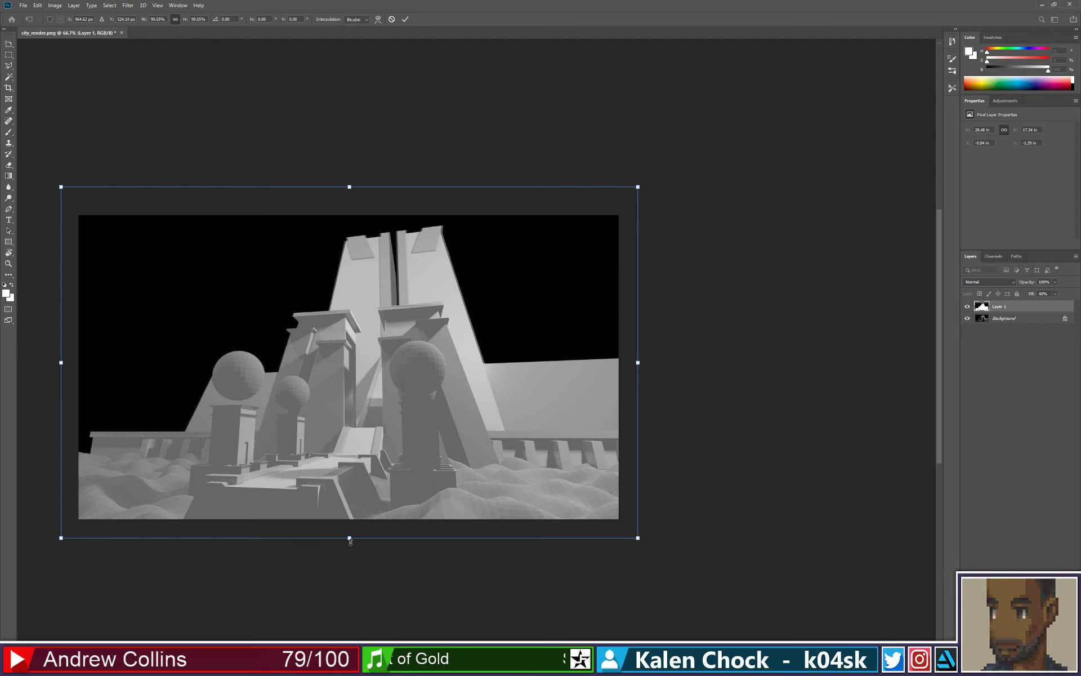
pyautogui.moveTo(349, 539)
pyautogui.keyDown('alt'); pyautogui.mouseDown()
pyautogui.moveTo(350, 520)
pyautogui.moveTo(355, 539)
pyautogui.mouseUp(); pyautogui.keyUp('alt')
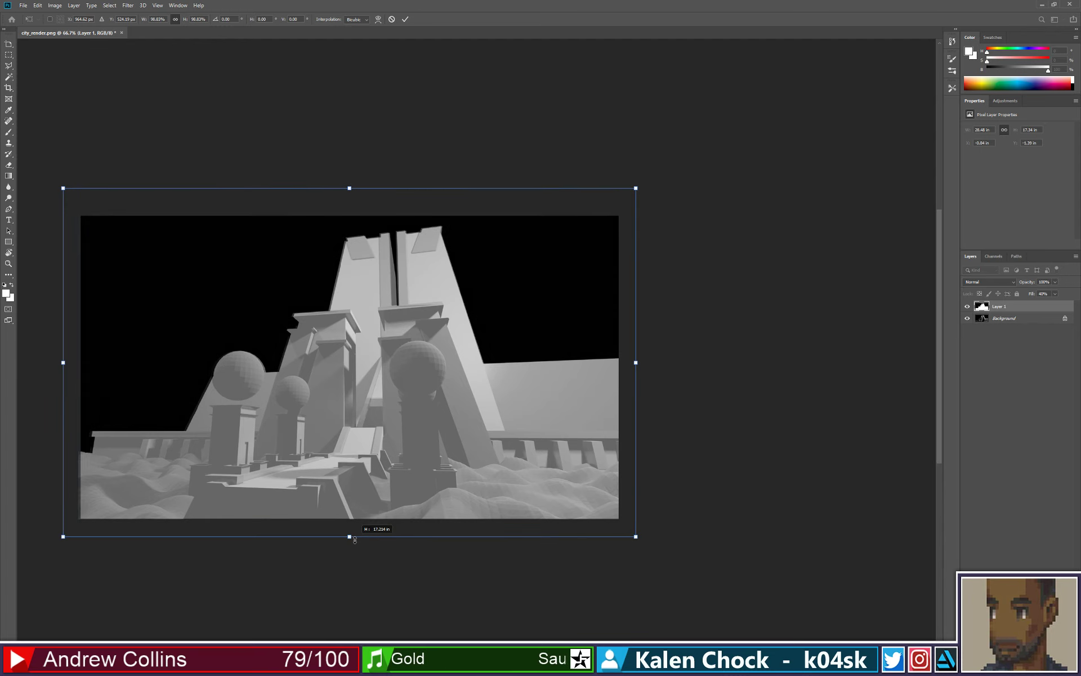
pyautogui.press('Return')
pyautogui.press('z')
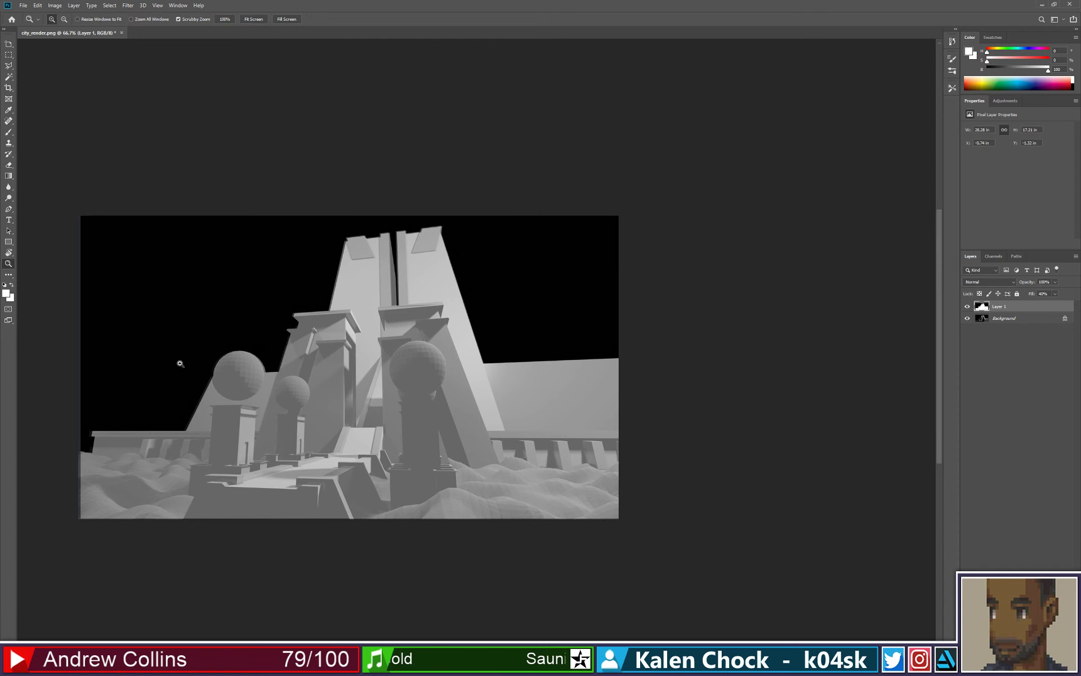
# - Enlarge the alpha layer slightly from its upper-left corner to about 28.4 × 17.28 in
pyautogui.hotkey('ctrl', 't')
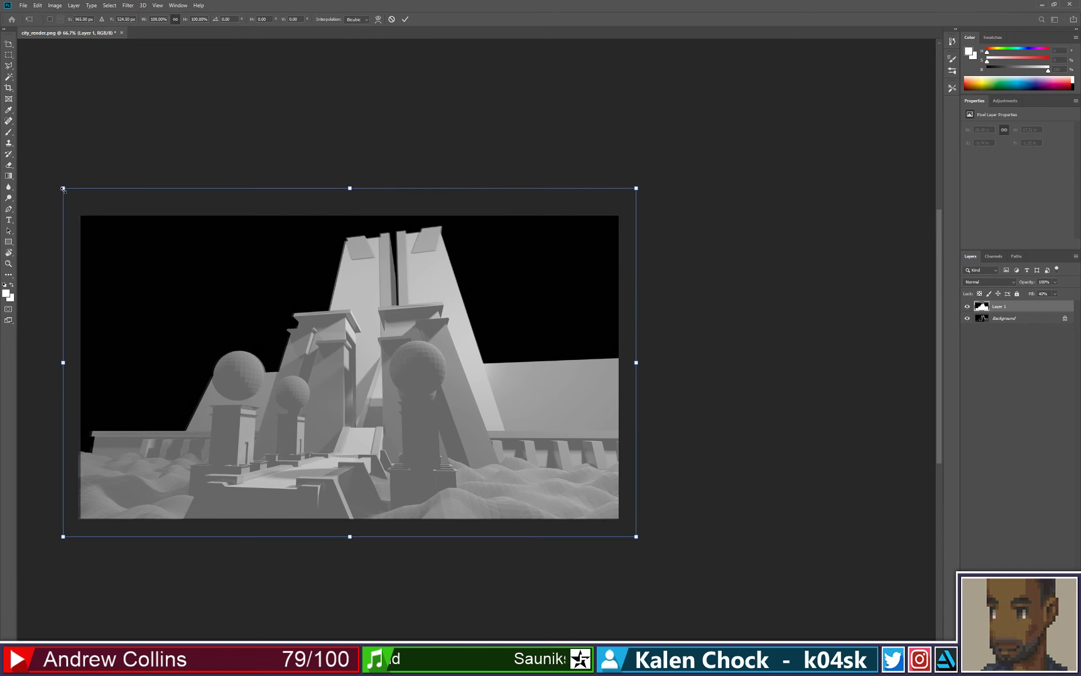
pyautogui.moveTo(63, 189); pyautogui.dragTo(61, 187)
pyautogui.press('Return')
# - Nudge the alpha layer slightly downward while checking its fit against the towers and spheres up close
pyautogui.press('z')
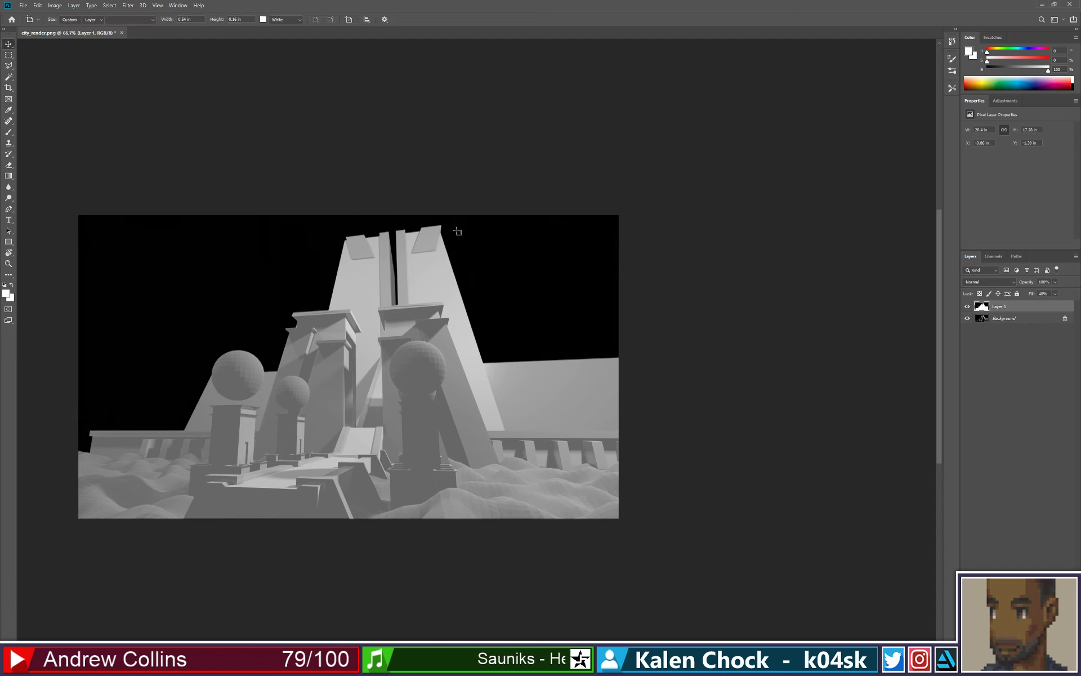
pyautogui.click(452, 229)
pyautogui.click(454, 230)
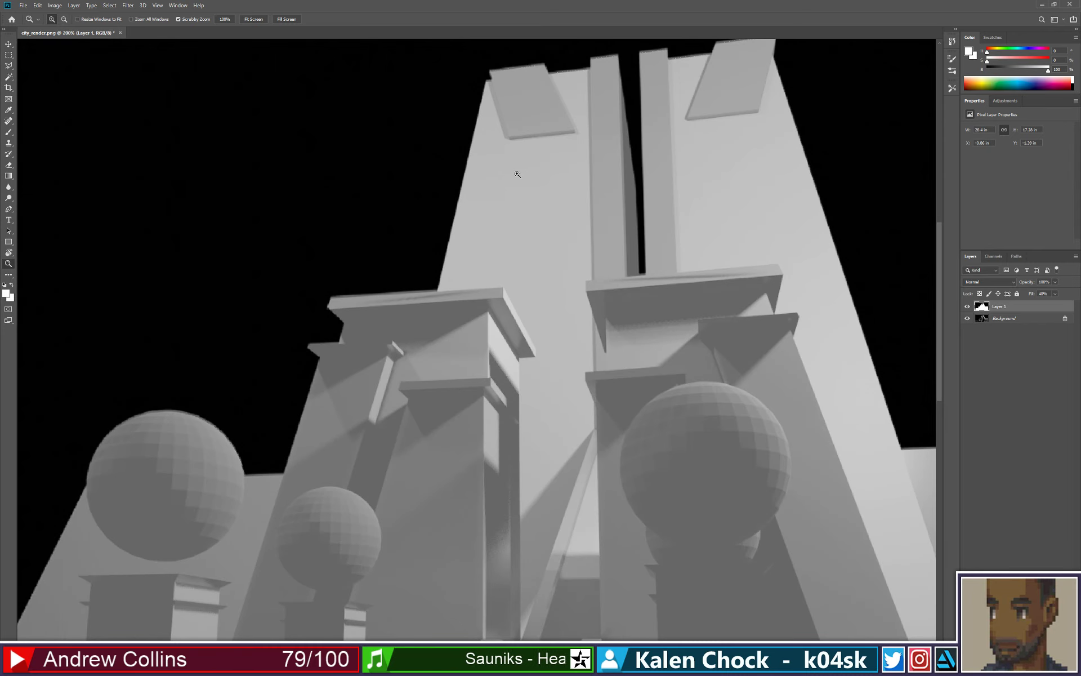
pyautogui.press('v')
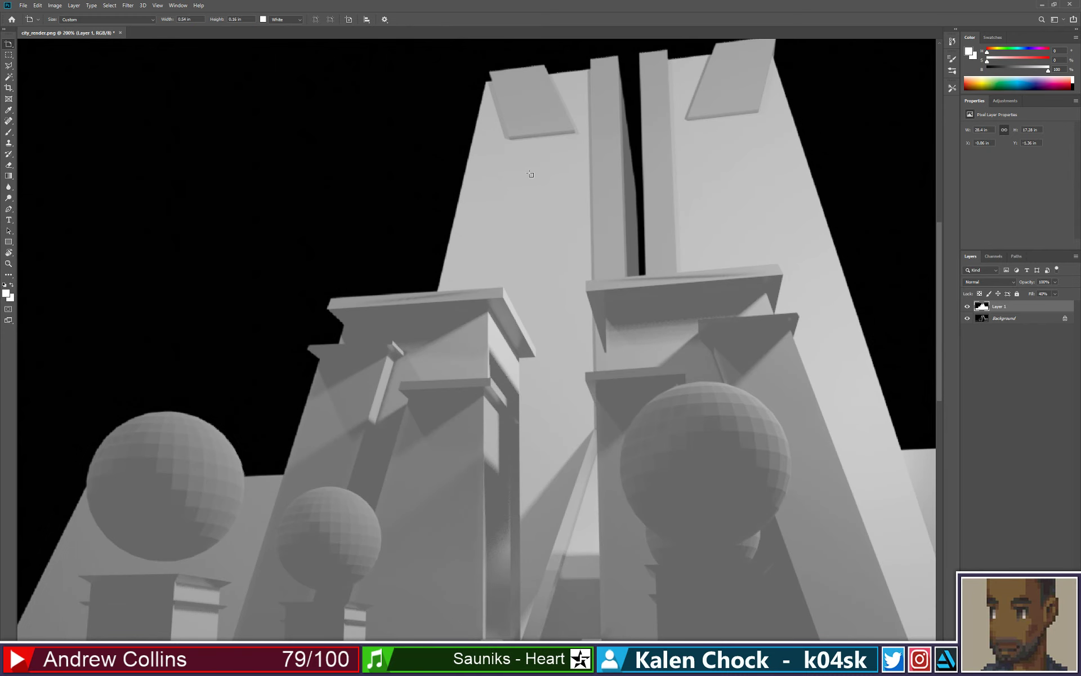
pyautogui.press('z')
pyautogui.hotkey('ctrl', '-')
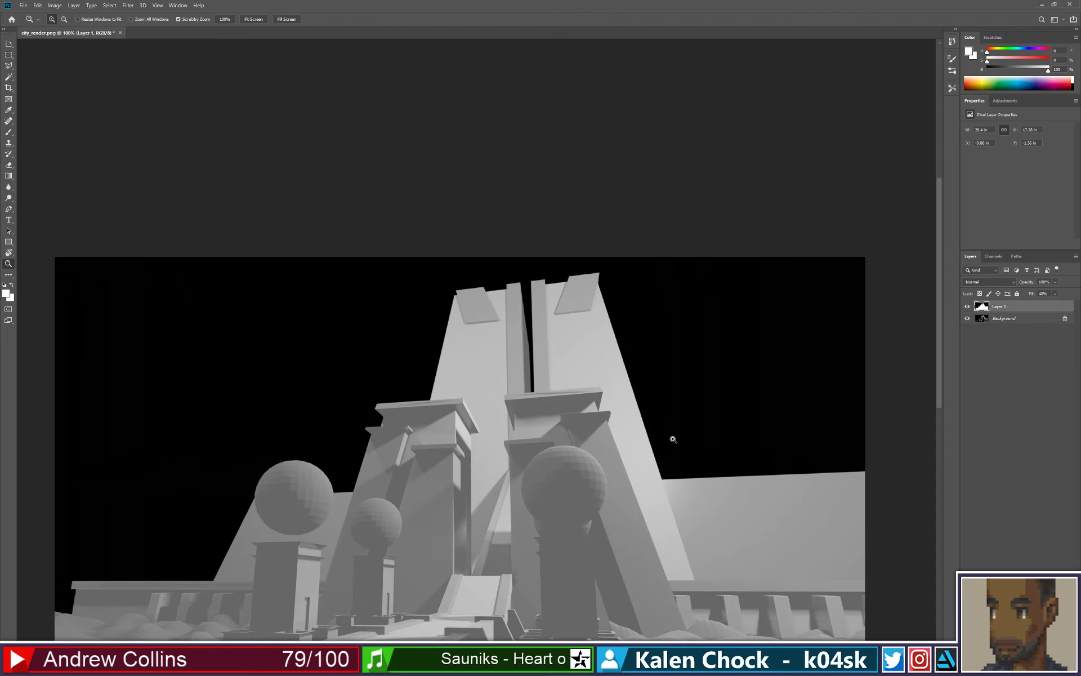
# - Select the black sky area of the aligned alpha layer with the Magic Wand and delete it
pyautogui.press('w')
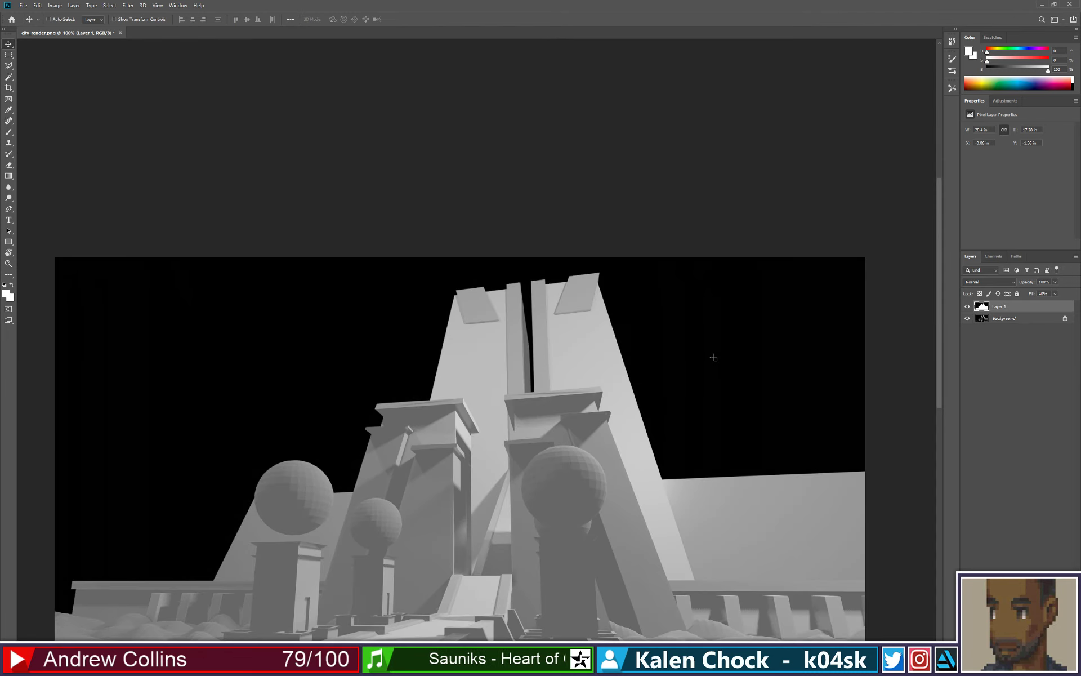
pyautogui.click(714, 361)
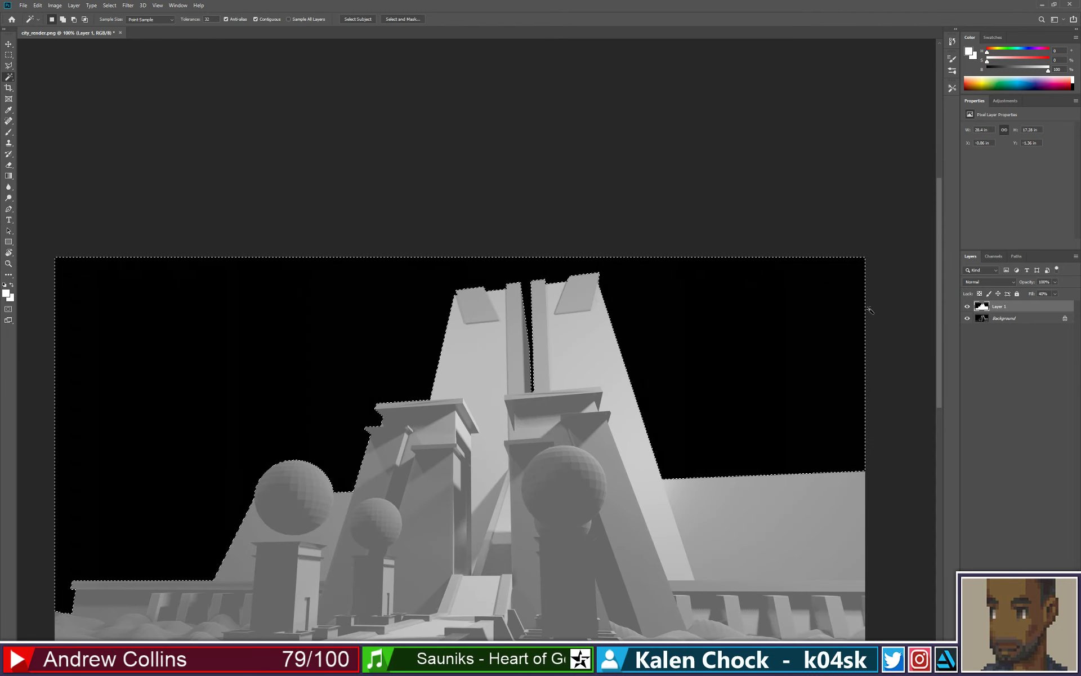
pyautogui.press('Delete')
# - Load the alpha layer's silhouette as a selection and convert the Background into a regular layer
pyautogui.click(981, 321)
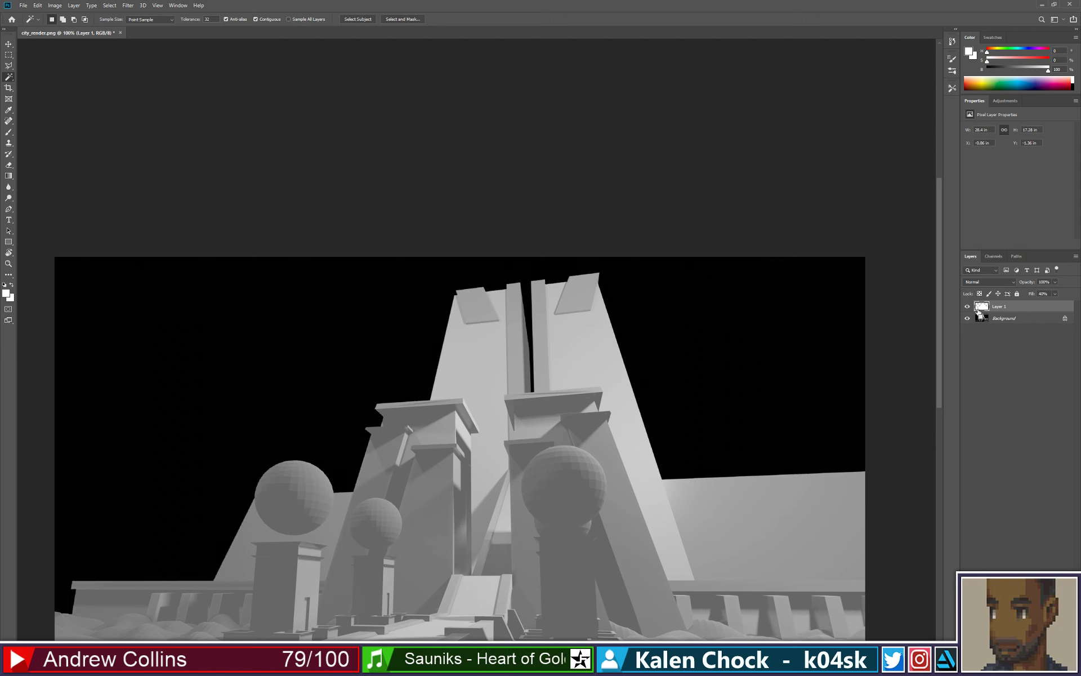
pyautogui.doubleClick(1006, 318)
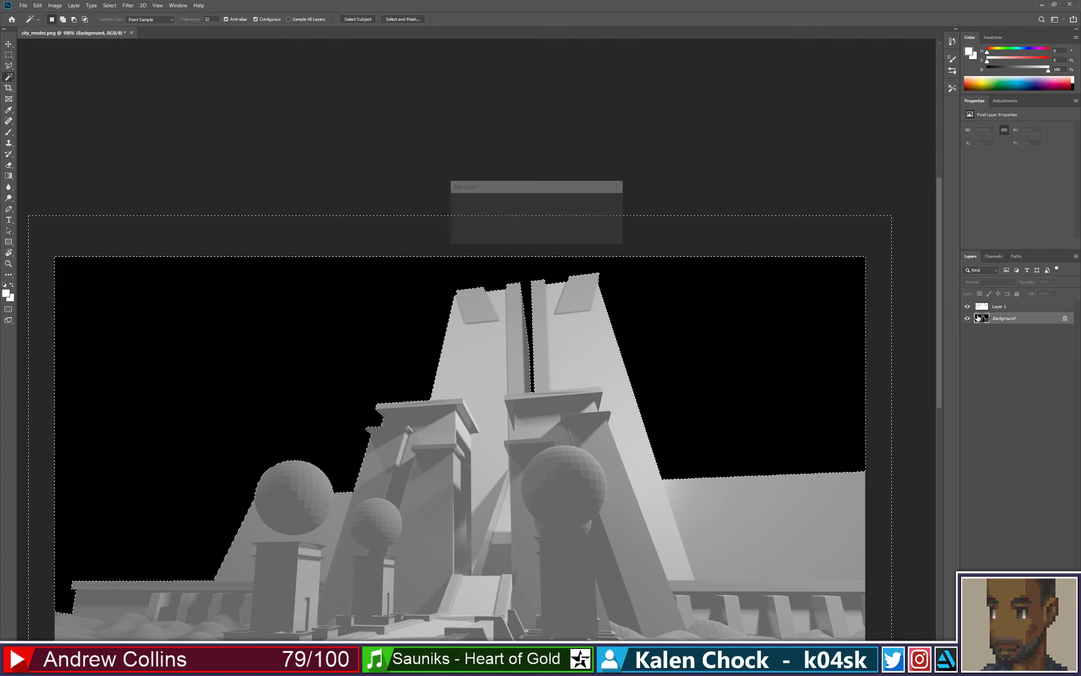
pyautogui.click(607, 204)
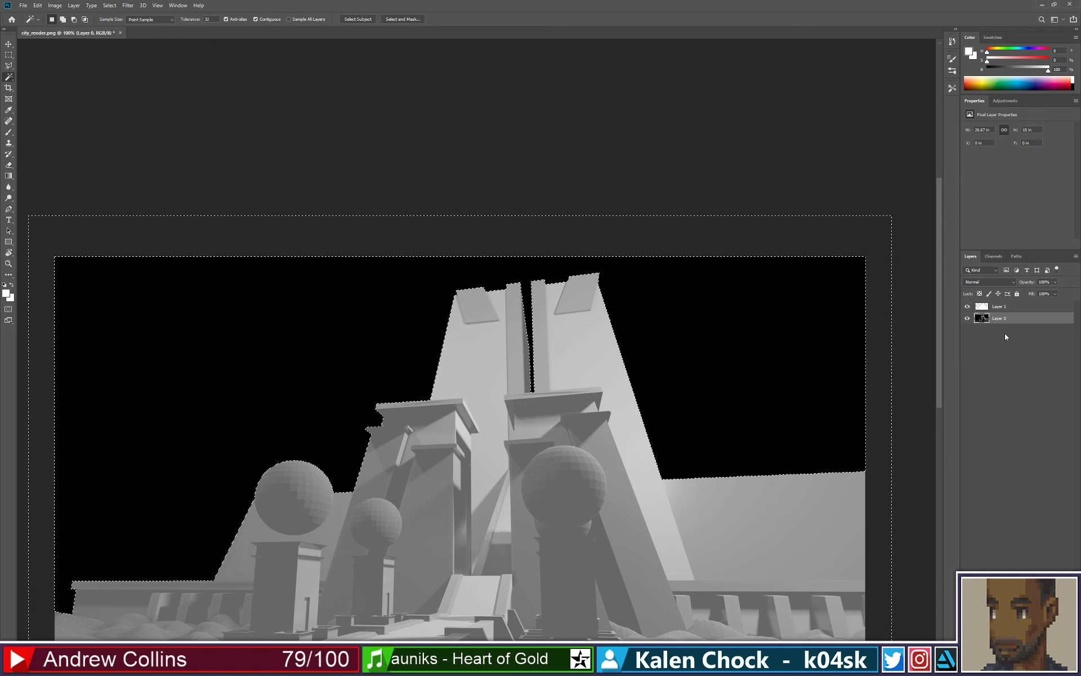
# - Delete the black sky around the buildings on Layer 0 using the silhouette selection, undoing the deletion of the buildings
pyautogui.press('Delete')
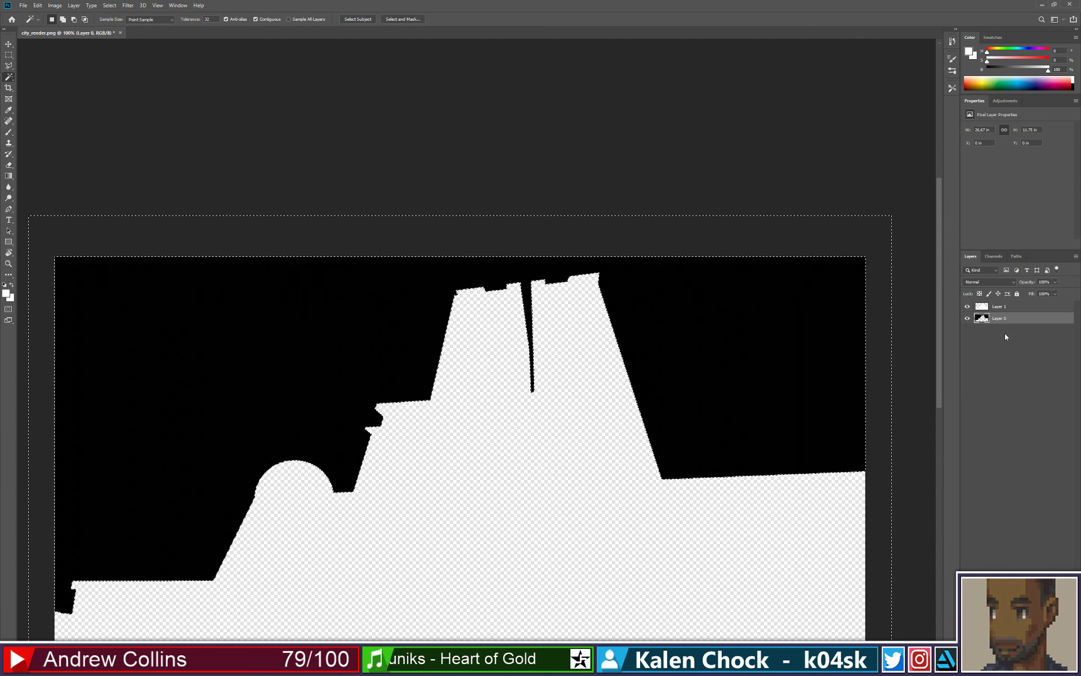
pyautogui.hotkey('ctrl', 'z')
pyautogui.press('z')
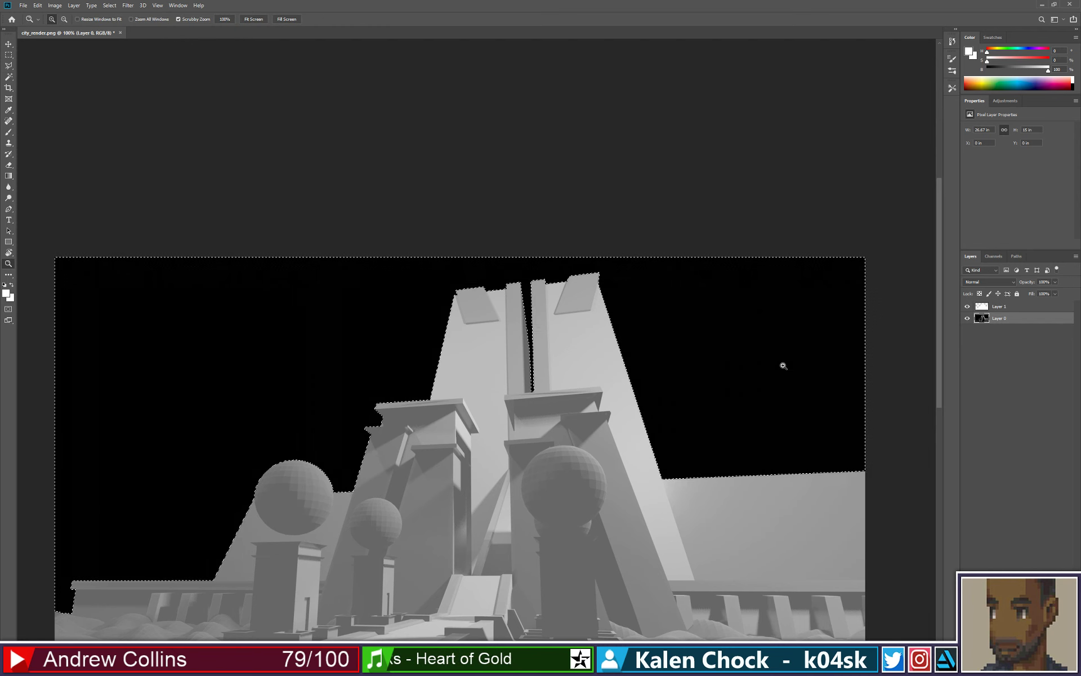
pyautogui.press('Delete')
pyautogui.keyDown('alt'); pyautogui.click(783, 366); pyautogui.keyUp('alt')
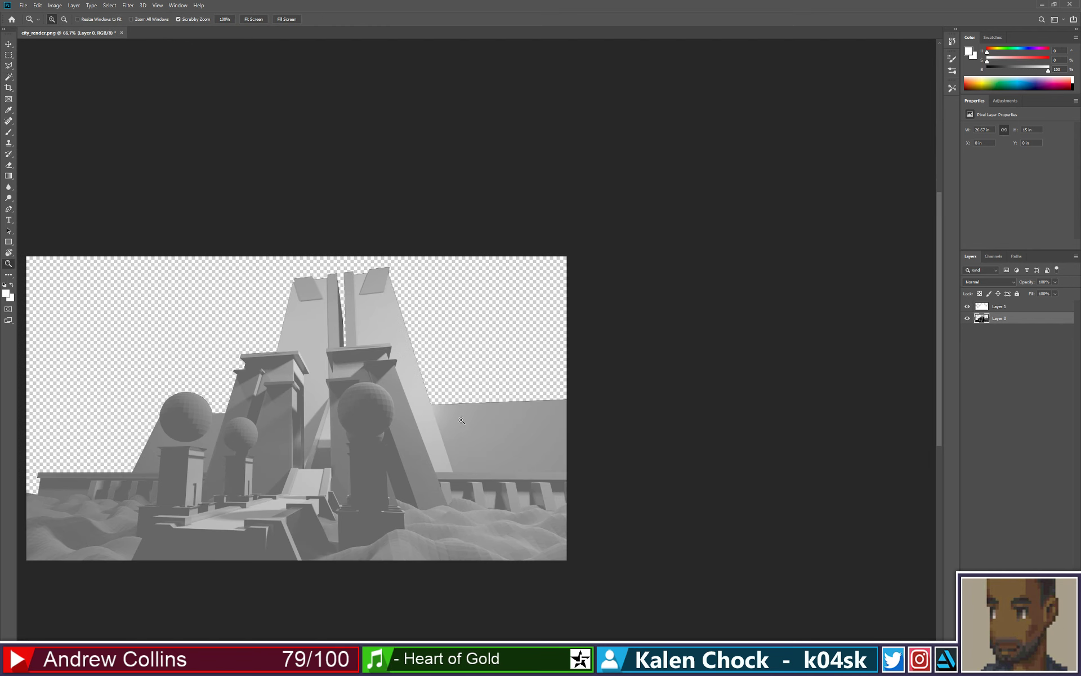
# - Hide the alpha silhouette layer and make the render layer active
pyautogui.click(1003, 308)
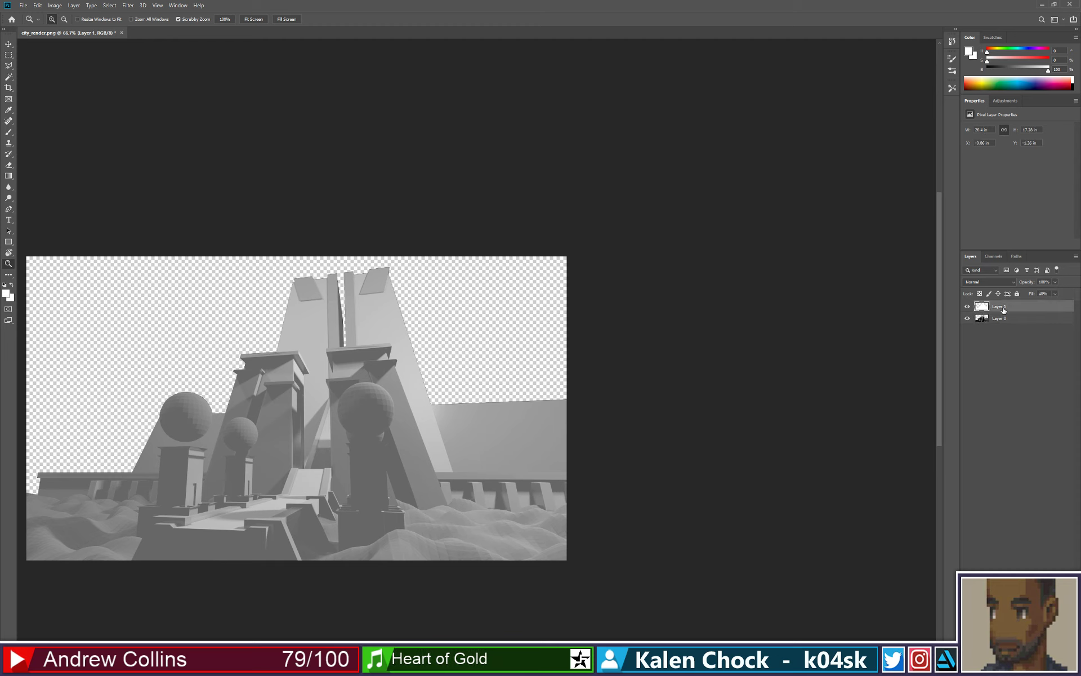
pyautogui.click(968, 307)
pyautogui.click(1005, 319)
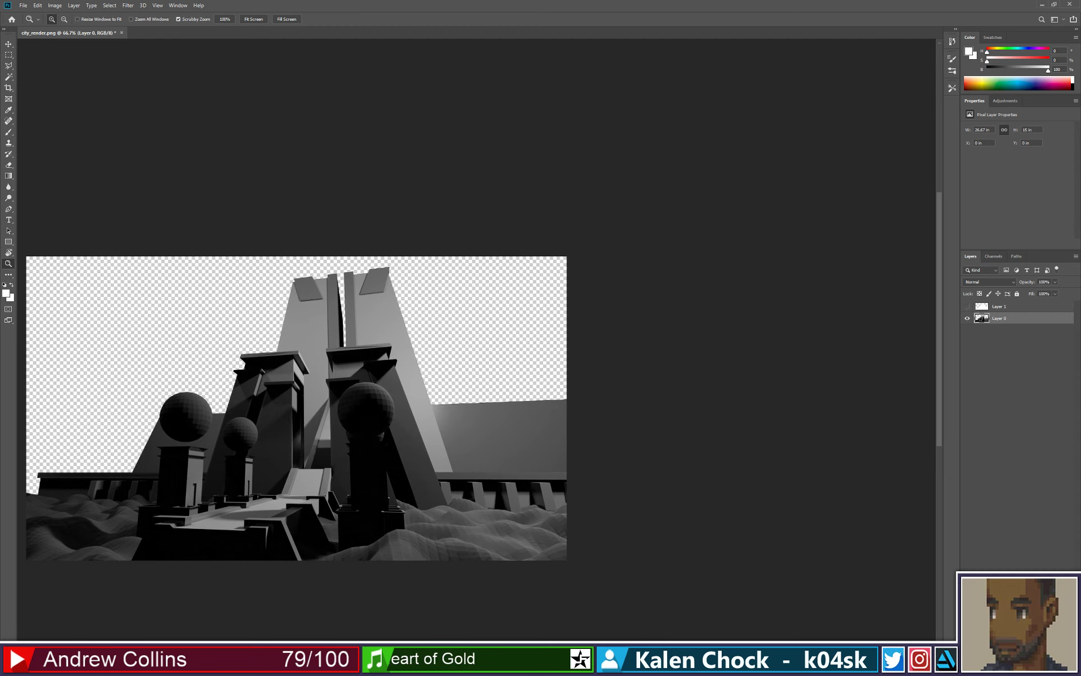
# - Add a new layer filled with dark grey and place it beneath the render layer as a backdrop
pyautogui.hotkey('ctrl', 'shift', 'alt', 'n')
pyautogui.moveTo(1024, 69); pyautogui.dragTo(1005, 70)
pyautogui.hotkey('alt', 'BackSpace')
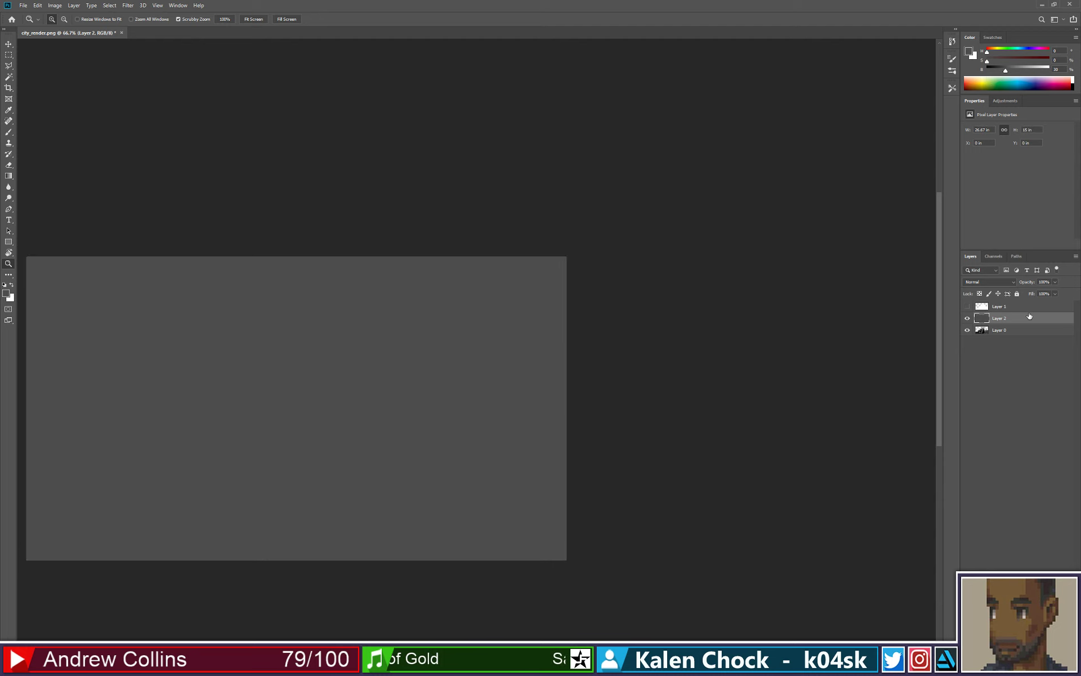
pyautogui.moveTo(1038, 322); pyautogui.dragTo(1045, 350)
# - Check the tower edges up close, load Layer 0's outline as a selection and contract it
pyautogui.click(490, 379)
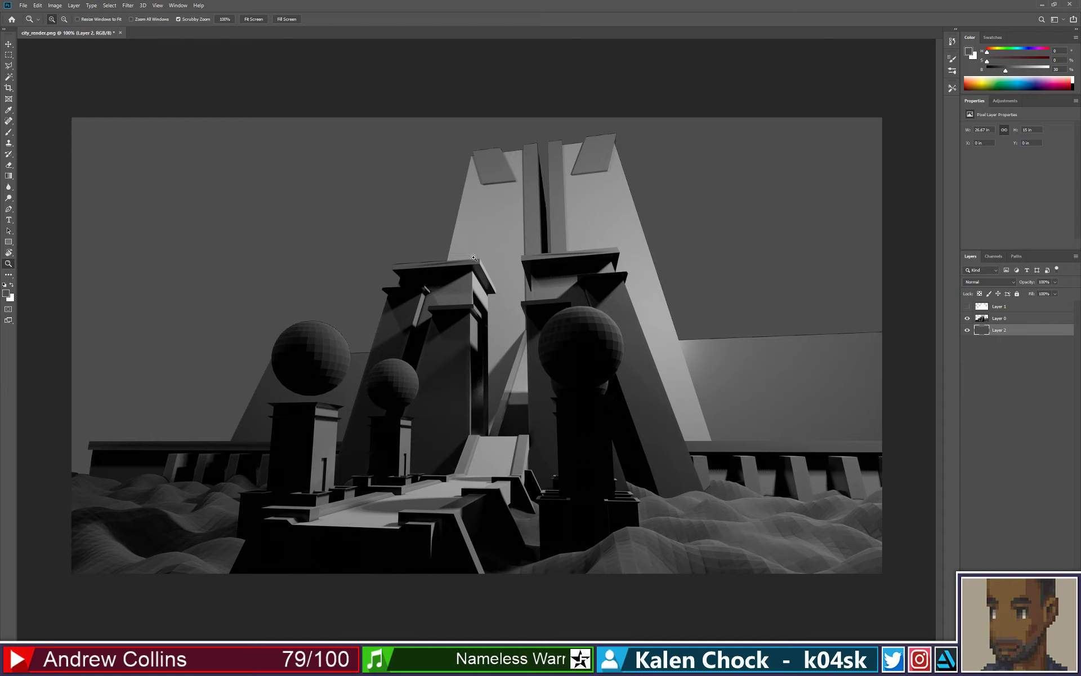
pyautogui.click(579, 165)
pyautogui.click(566, 118)
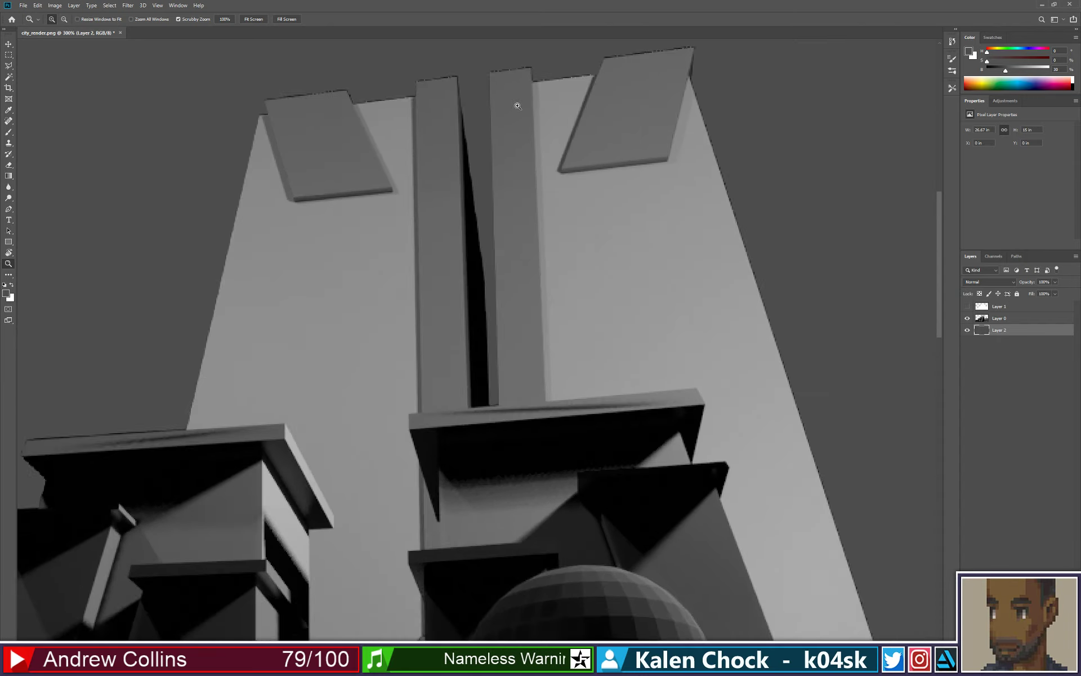
pyautogui.click(517, 104)
pyautogui.keyDown('alt'); pyautogui.click(417, 104); pyautogui.keyUp('alt')
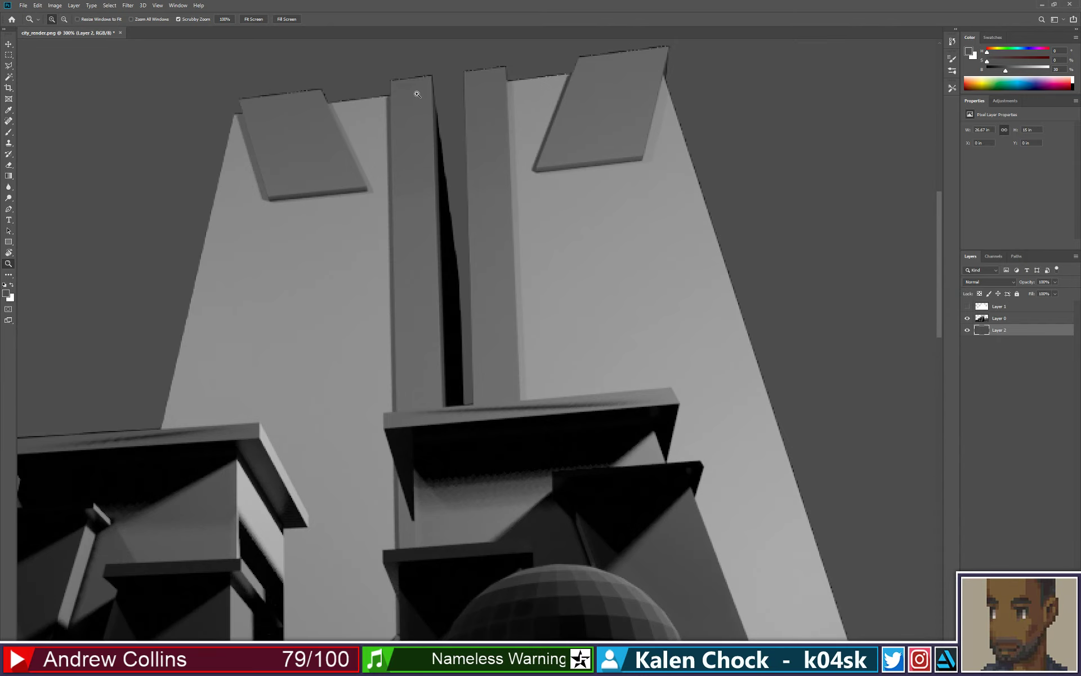
pyautogui.keyDown('alt'); pyautogui.click(407, 151); pyautogui.keyUp('alt')
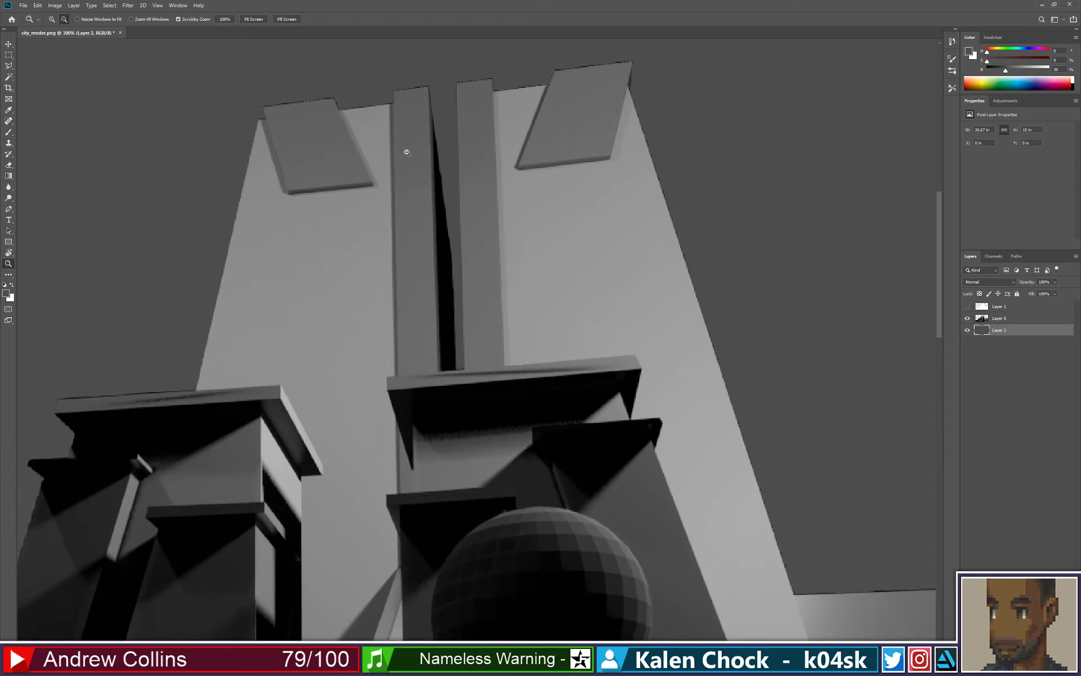
pyautogui.click(985, 319)
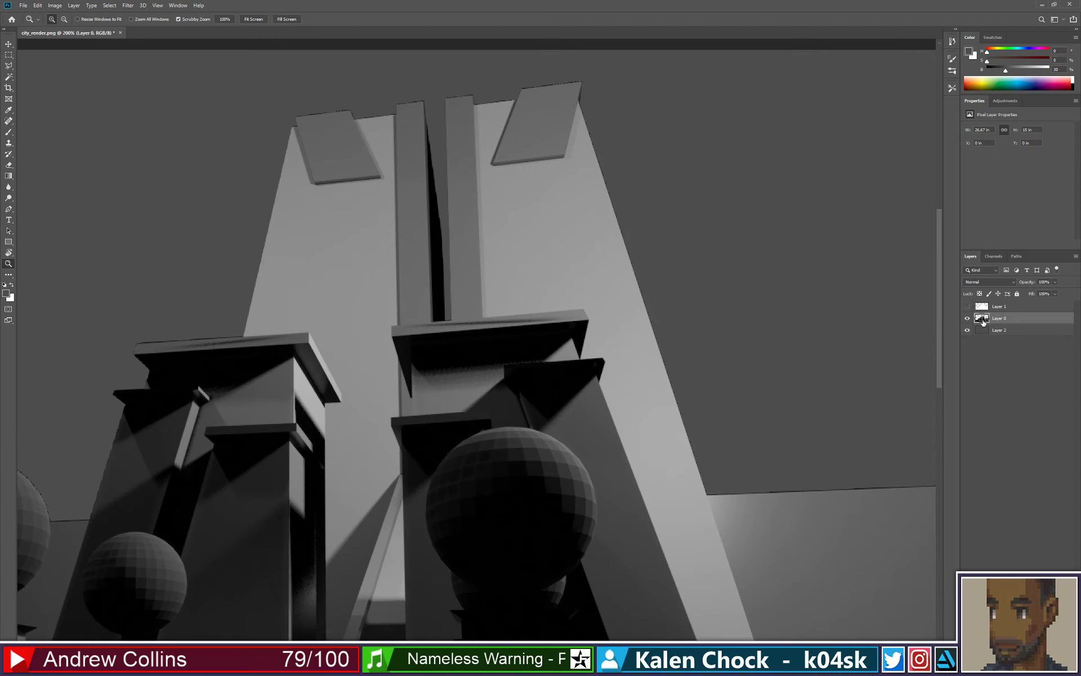
pyautogui.keyDown('ctrl'); pyautogui.click(983, 319); pyautogui.keyUp('ctrl')
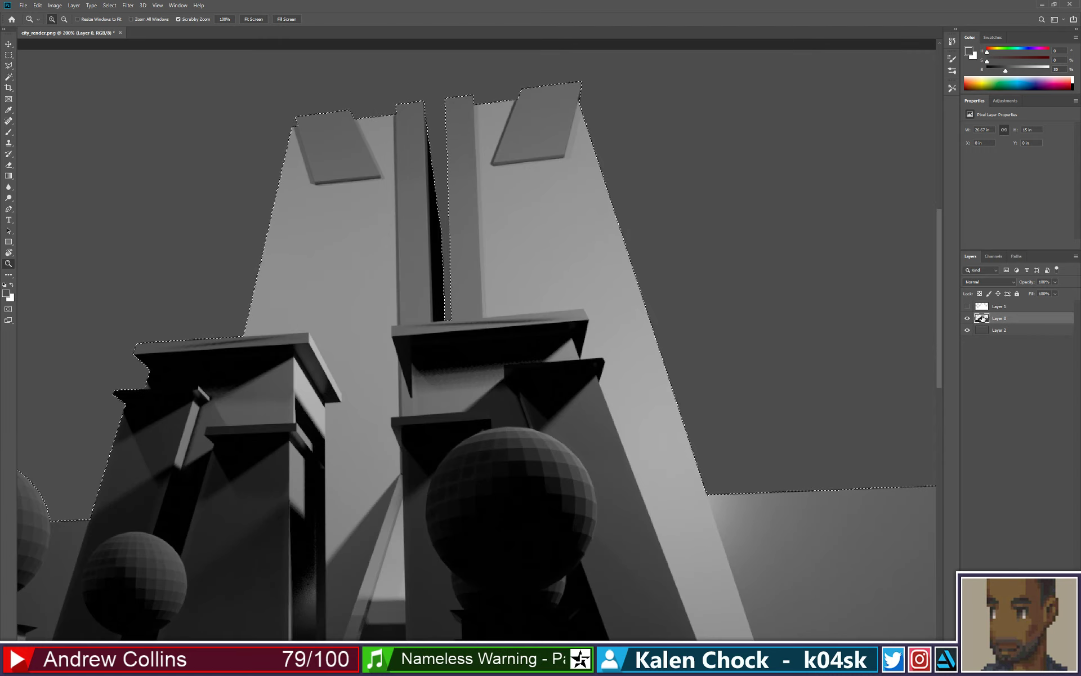
pyautogui.click(129, 5)
pyautogui.moveTo(110, 5)
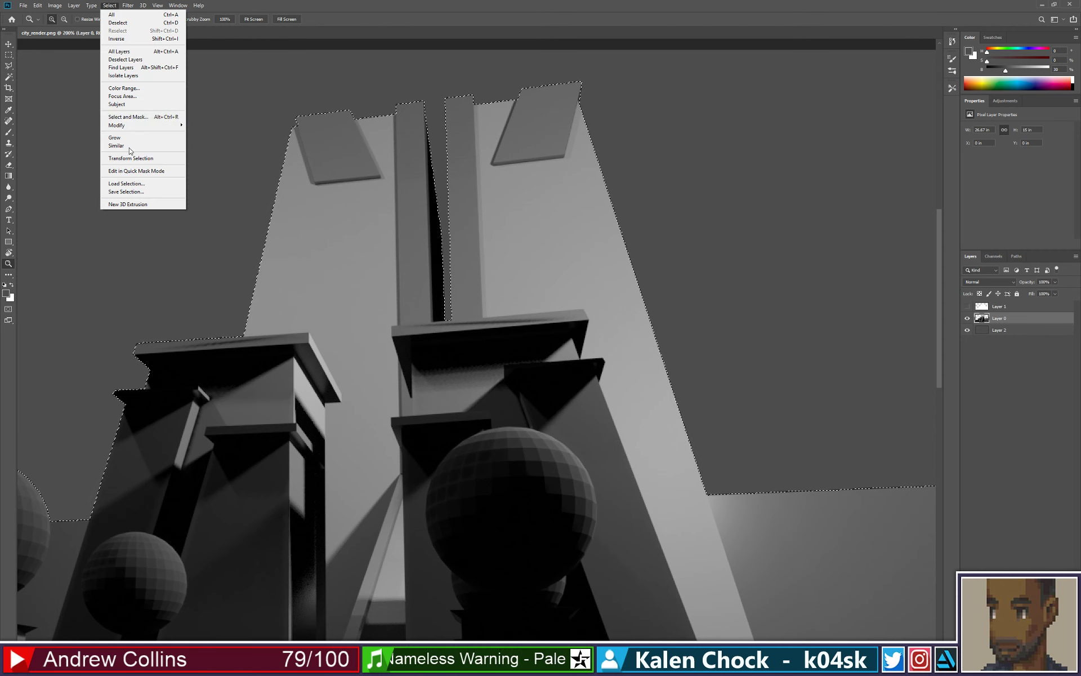
pyautogui.moveTo(139, 127)
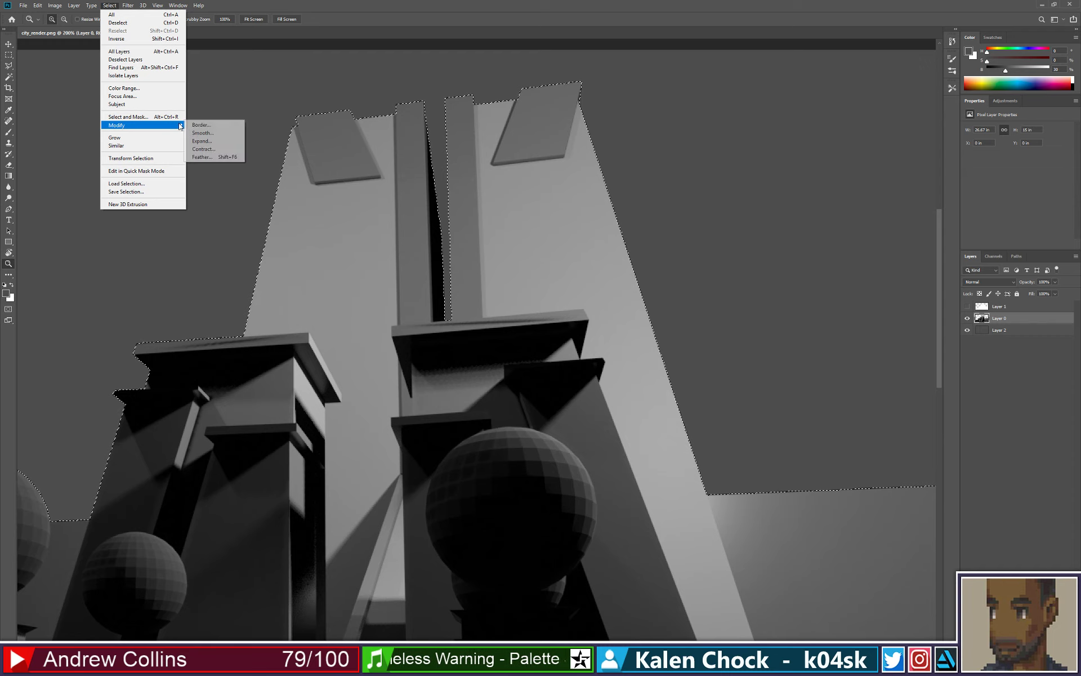
pyautogui.click(209, 149)
pyautogui.click(580, 212)
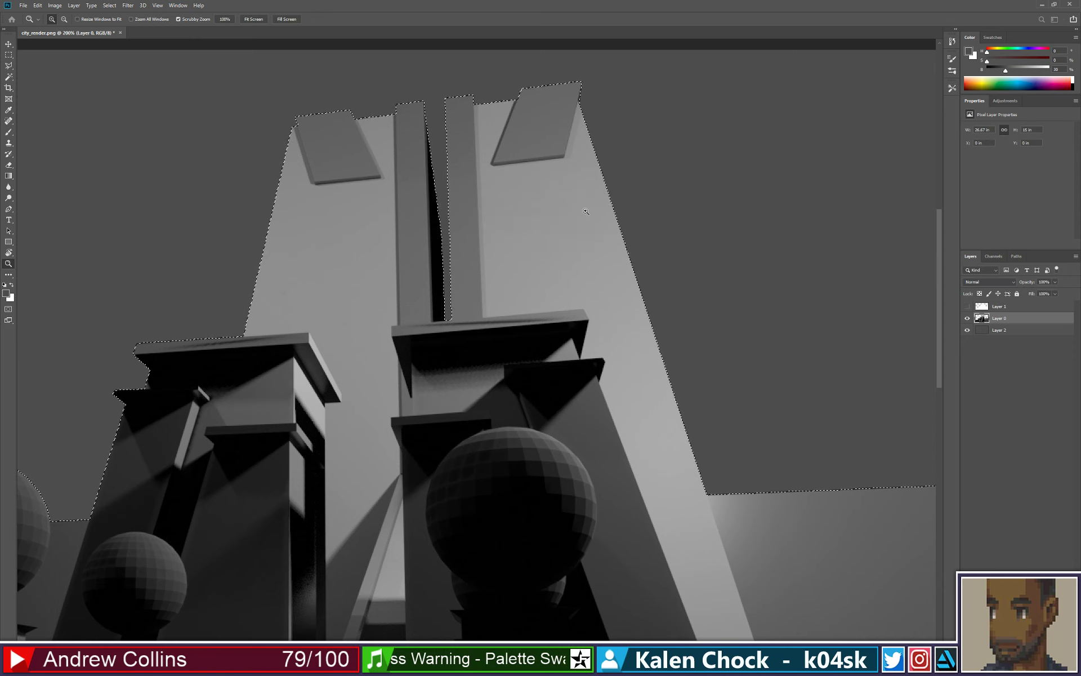
# - Invert the contracted selection, delete the dark fringe around the buildings on Layer 0, and deselect
pyautogui.hotkey('ctrl', 'shift', 'i')
pyautogui.press('Delete')
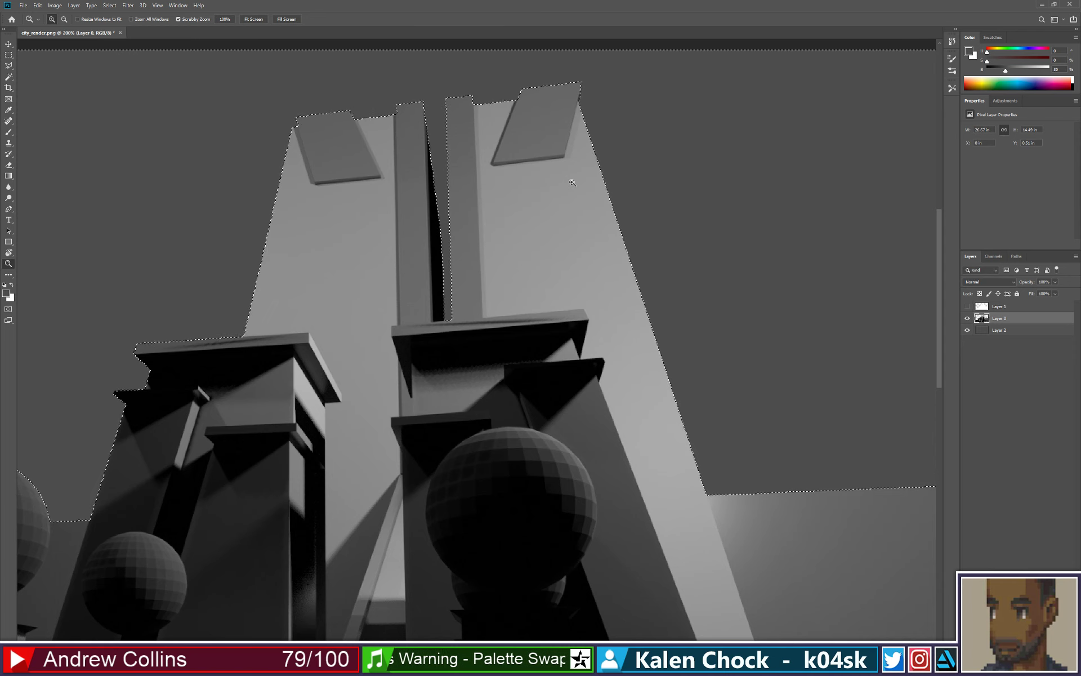
pyautogui.hotkey('ctrl', 'd')
pyautogui.keyDown('alt'); pyautogui.click(400, 255); pyautogui.keyUp('alt')
pyautogui.keyDown('alt'); pyautogui.click(400, 259); pyautogui.keyUp('alt')
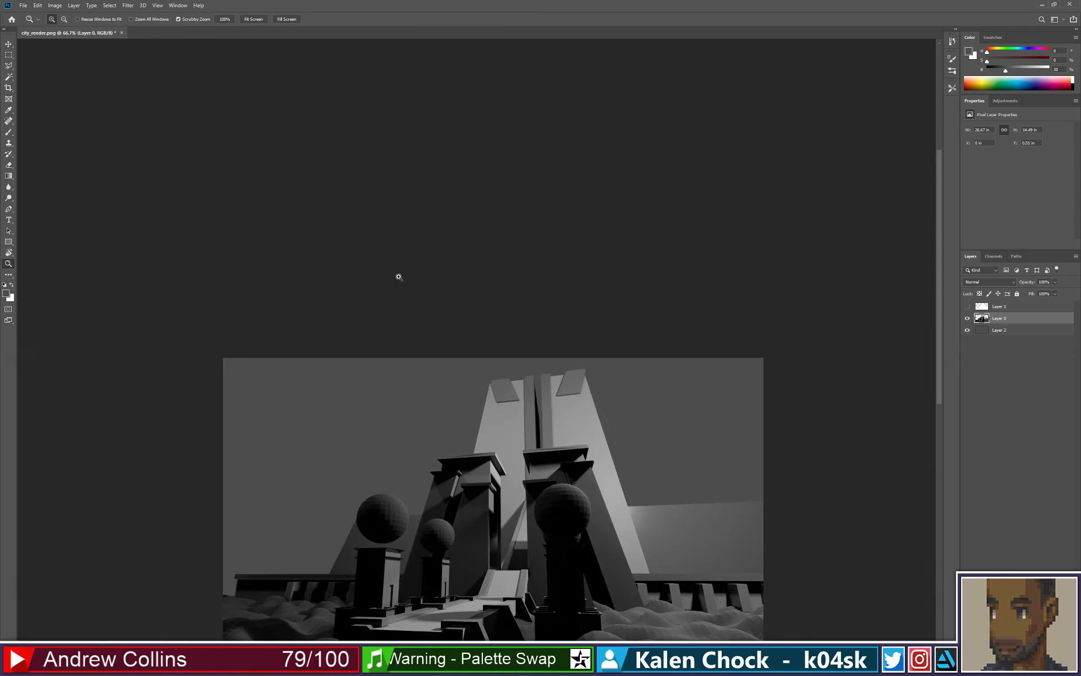
pyautogui.hotkey('ctrl', '1')
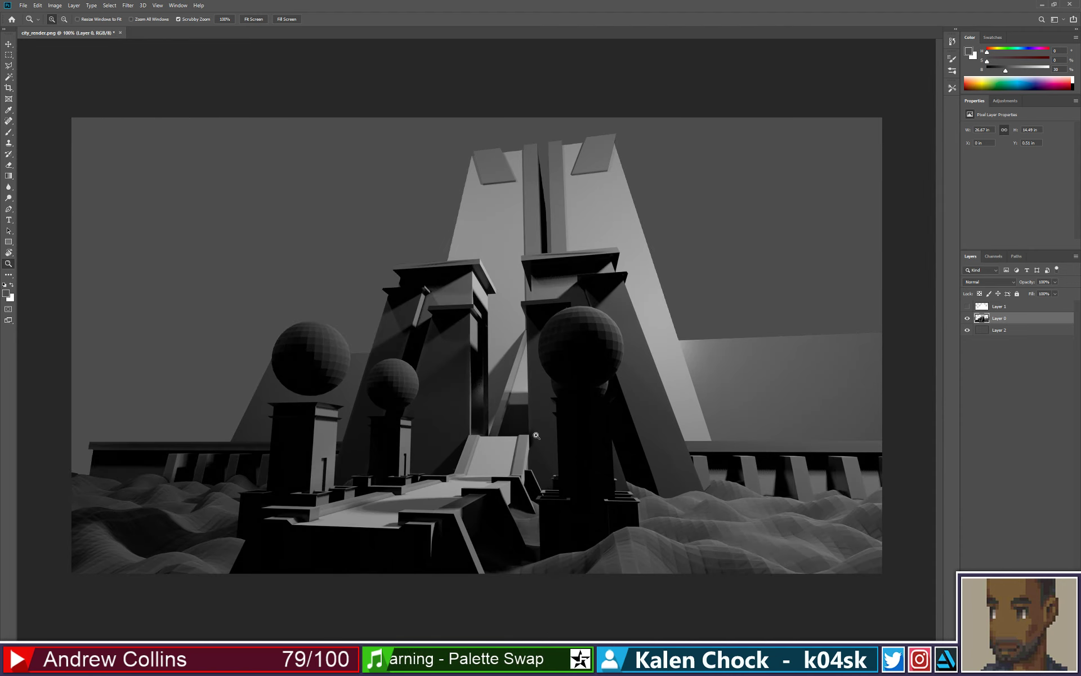
# - Add a new layer above the grey backdrop and draw light grey radial gradients as a horizon glow on both sides of the towers
pyautogui.click(1007, 331)
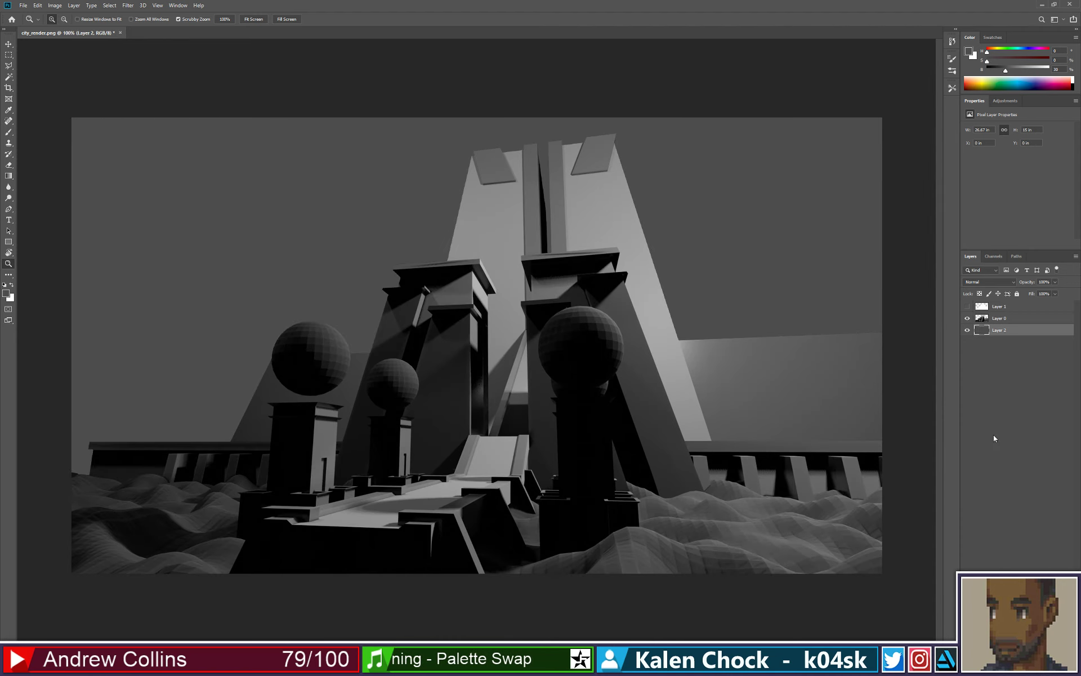
pyautogui.press('b')
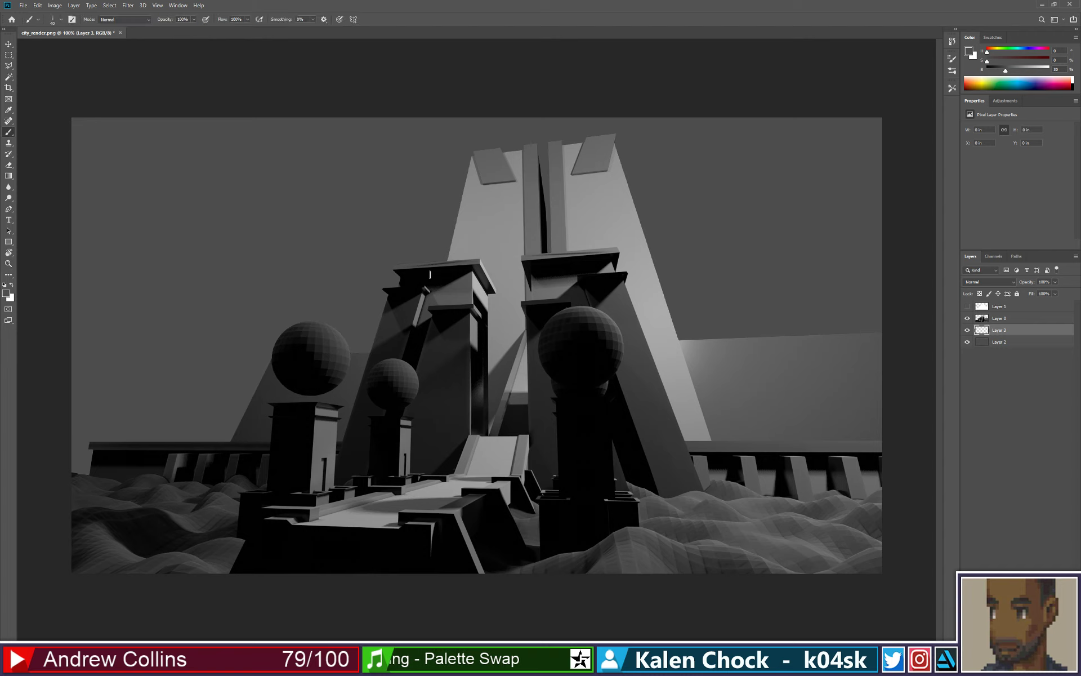
pyautogui.press('g')
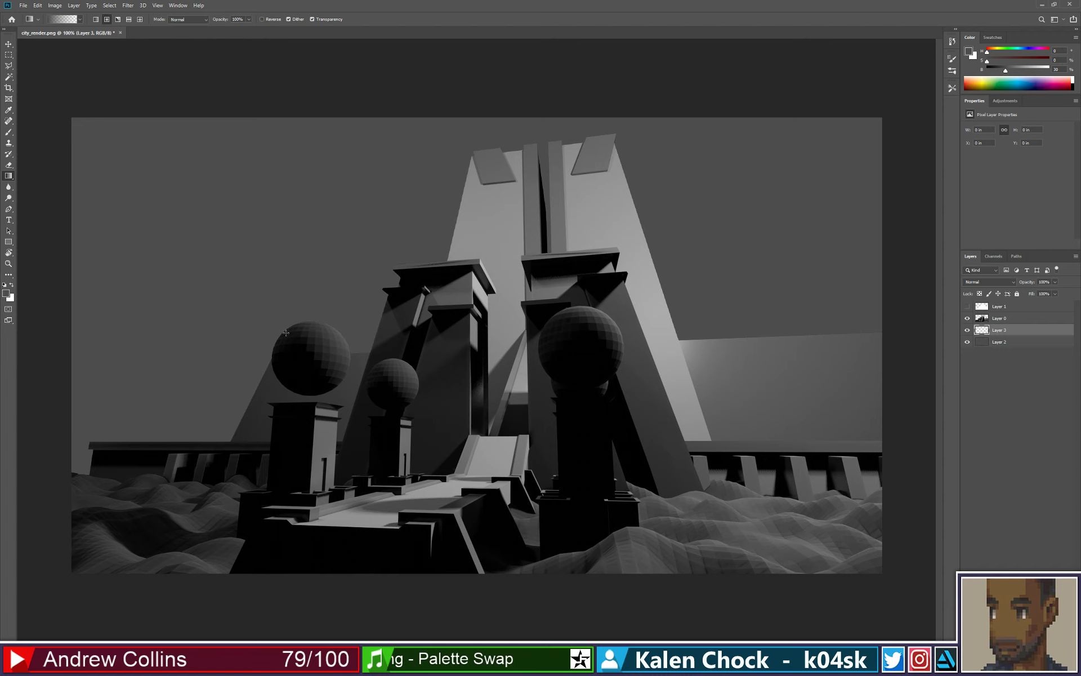
pyautogui.click(1027, 71)
pyautogui.moveTo(310, 302); pyautogui.dragTo(327, 439)
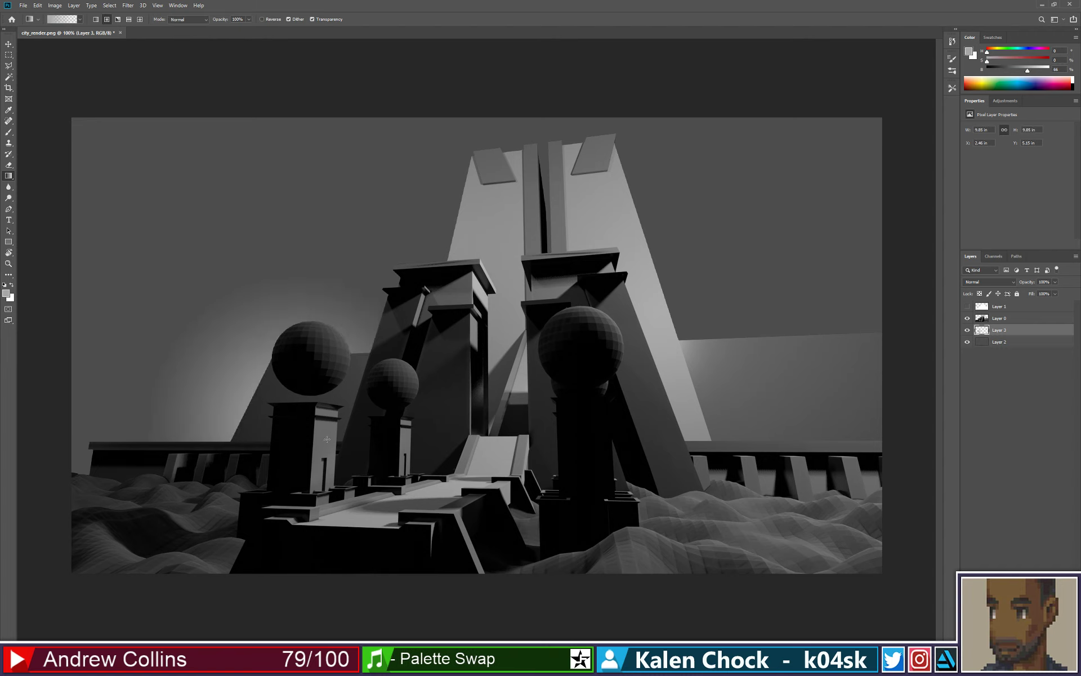
pyautogui.moveTo(477, 474); pyautogui.dragTo(482, 220)
pyautogui.moveTo(670, 483); pyautogui.dragTo(740, 213)
pyautogui.moveTo(737, 470); pyautogui.dragTo(760, 226)
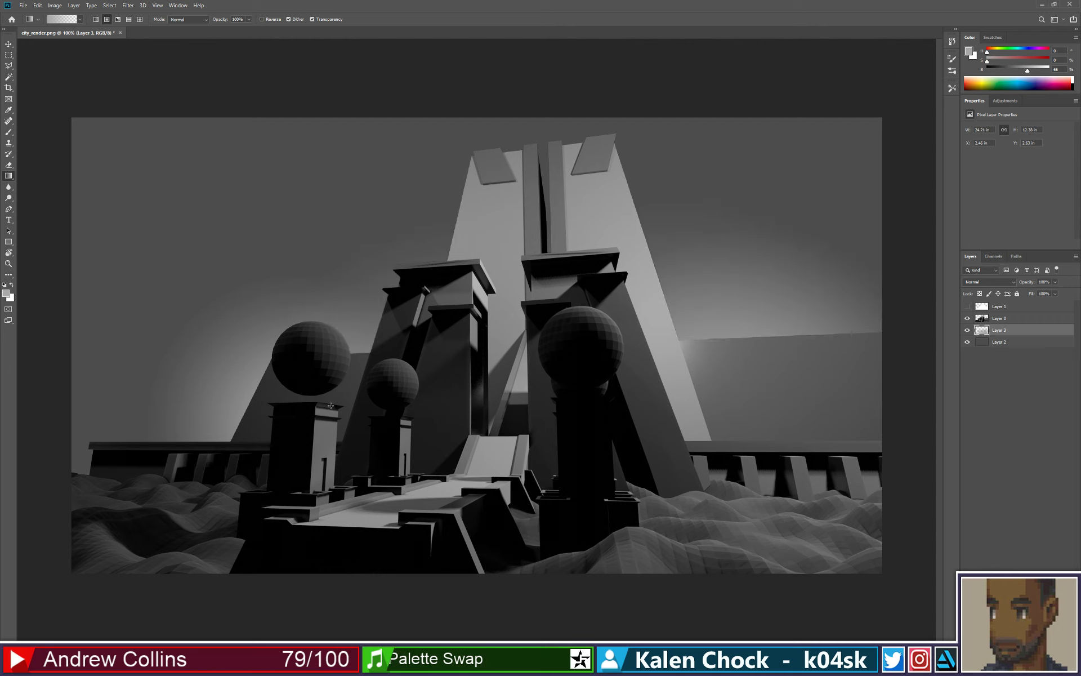
pyautogui.moveTo(158, 360); pyautogui.dragTo(179, 237)
pyautogui.moveTo(681, 434); pyautogui.dragTo(846, 249)
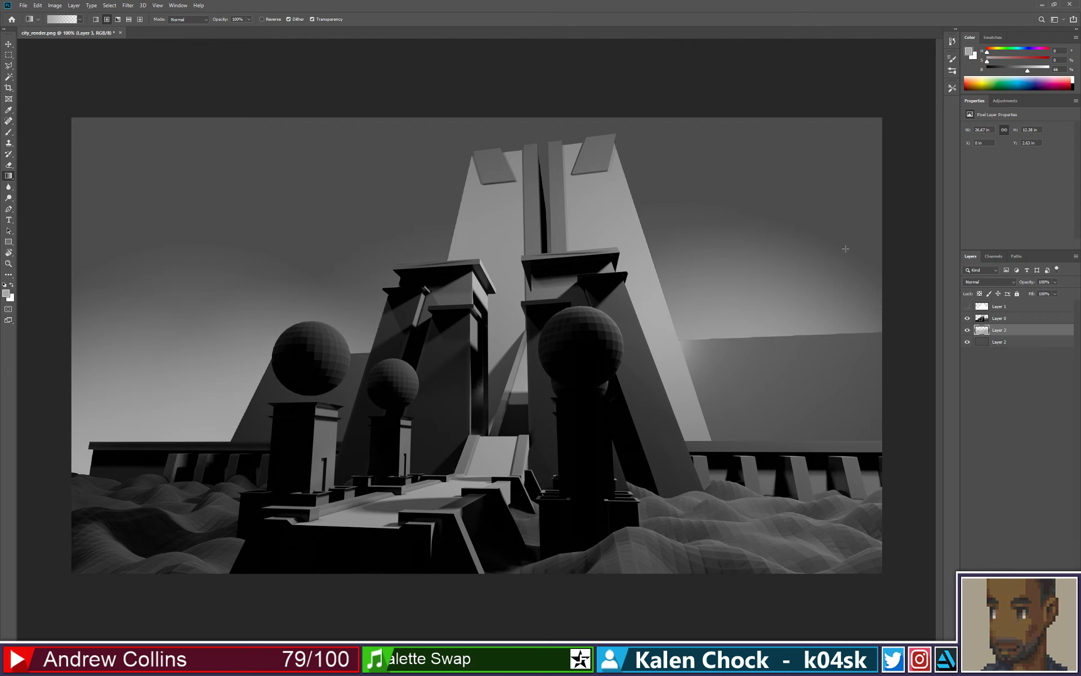
pyautogui.moveTo(833, 344); pyautogui.dragTo(857, 218)
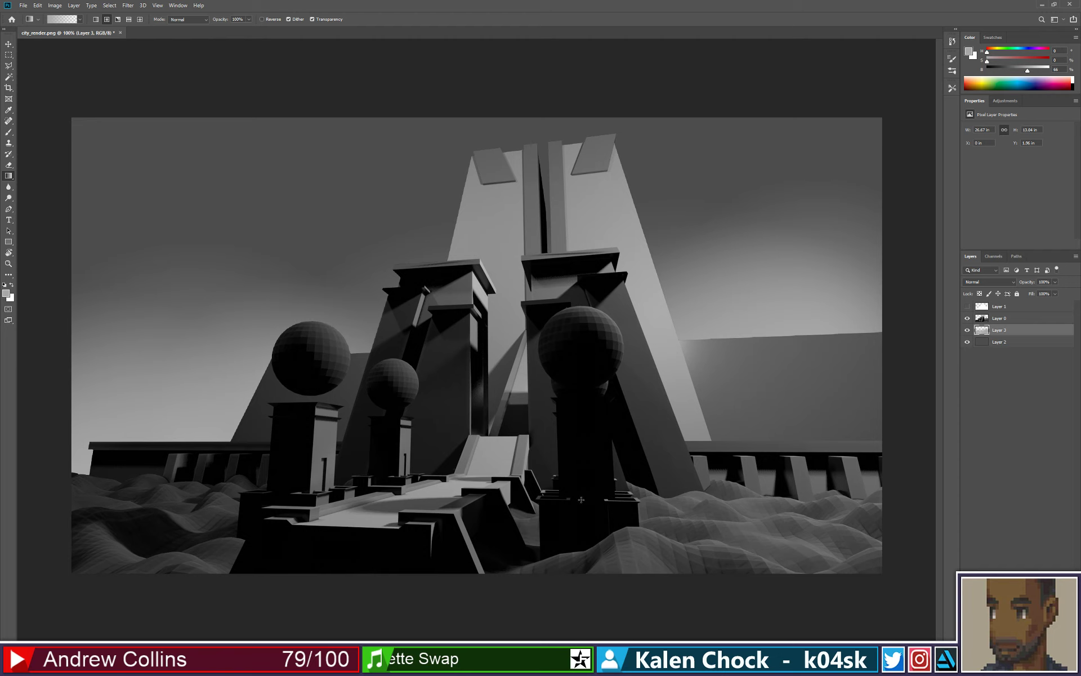
# - Choose the "a 4" brush preset and try light grey cloud strokes over the horizon glow on the tower's right side
pyautogui.press('v')
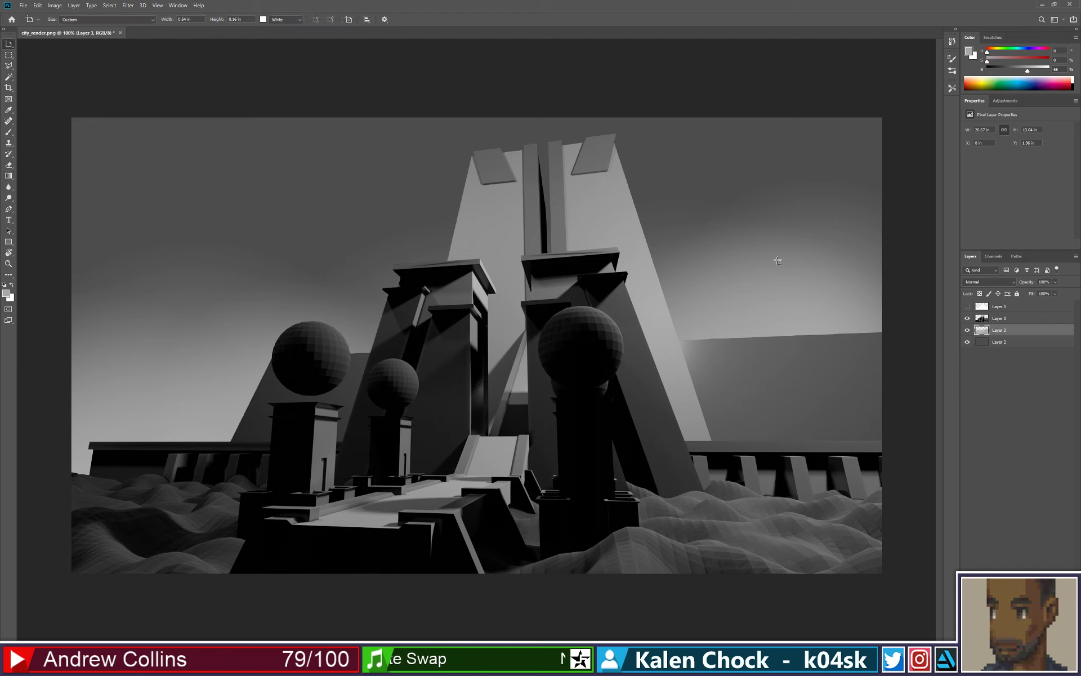
pyautogui.press('b')
pyautogui.rightClick(811, 452)
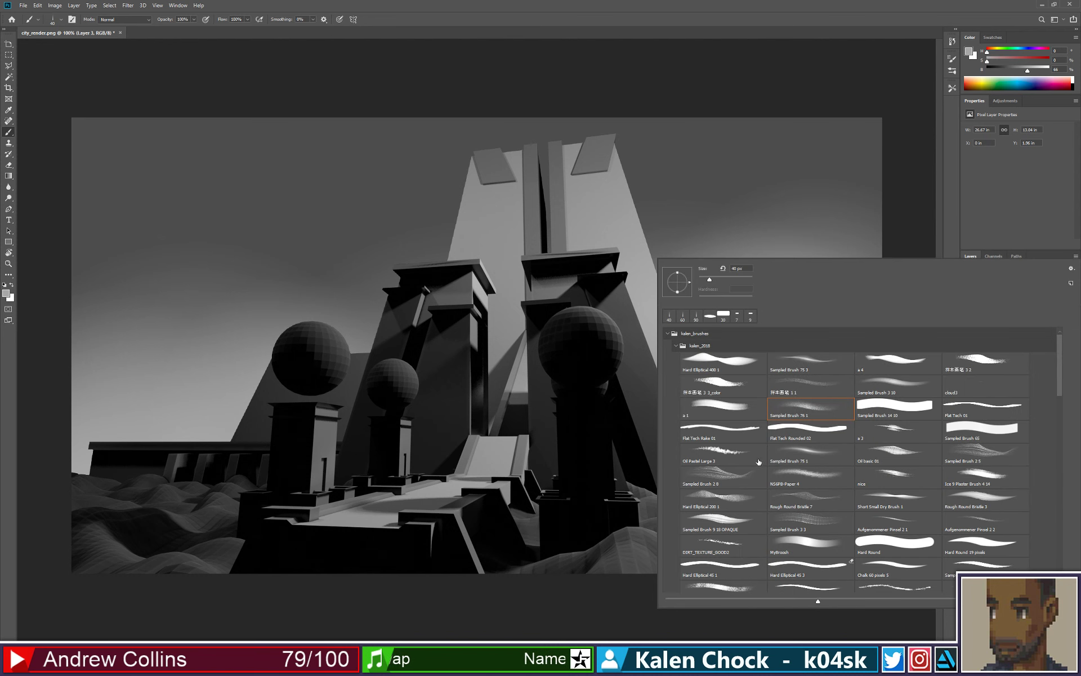
pyautogui.click(736, 386)
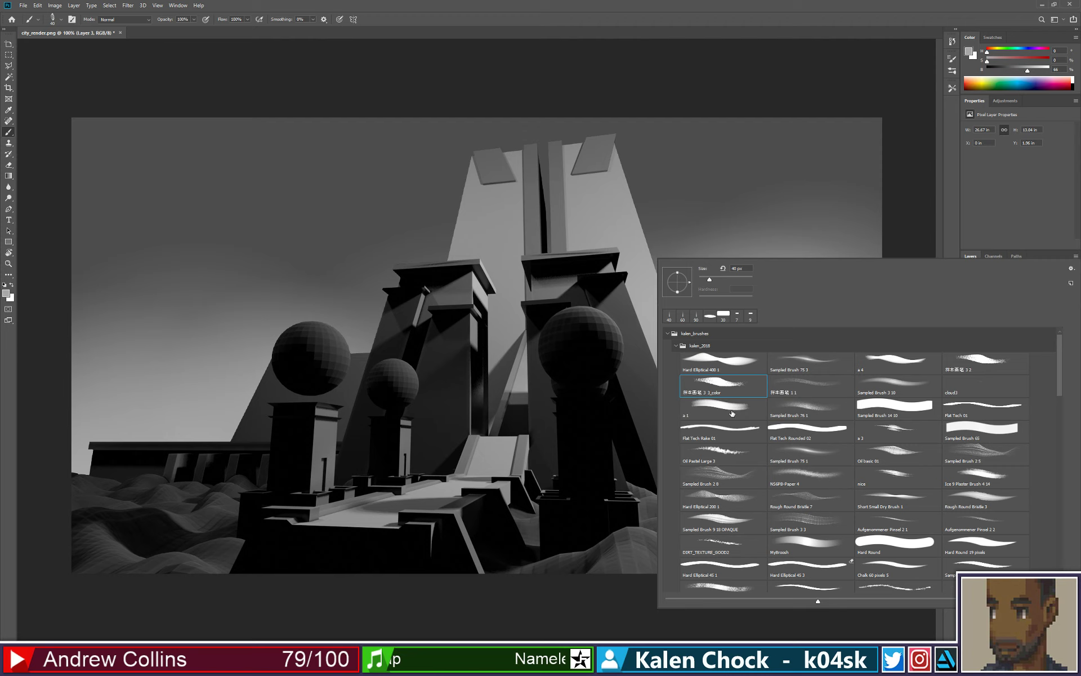
pyautogui.click(897, 363)
pyautogui.moveTo(886, 202); pyautogui.dragTo(786, 299)
pyautogui.moveTo(870, 226); pyautogui.dragTo(735, 290)
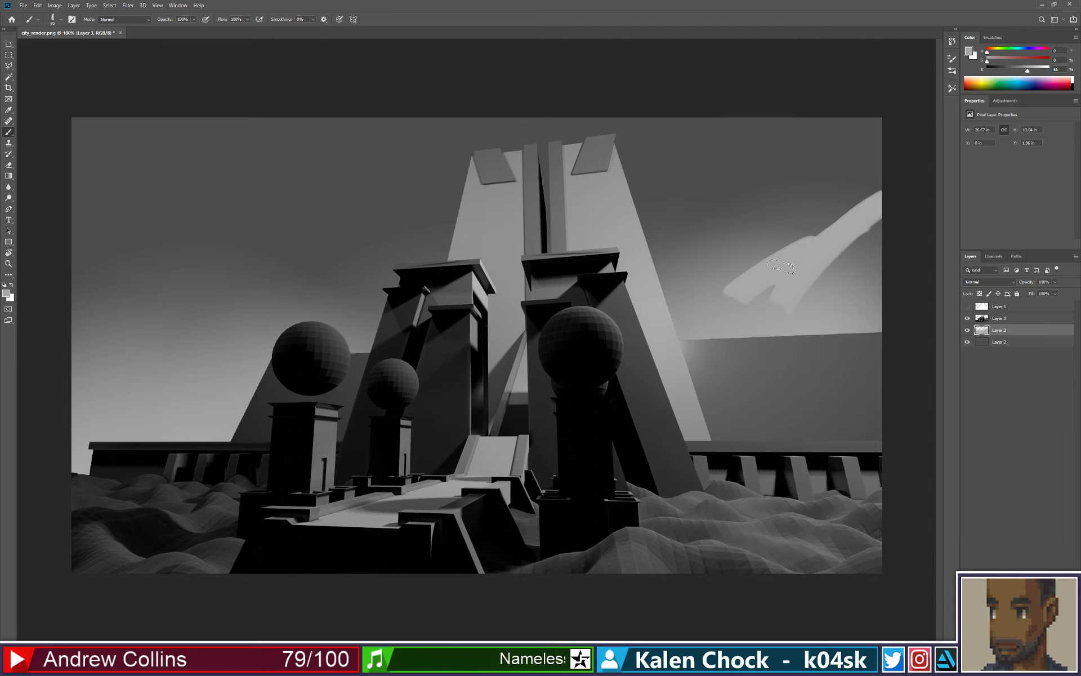
# - Brighten the foreground grey to 87% and enlarge the brush for painting clouds
pyautogui.click(1040, 70)
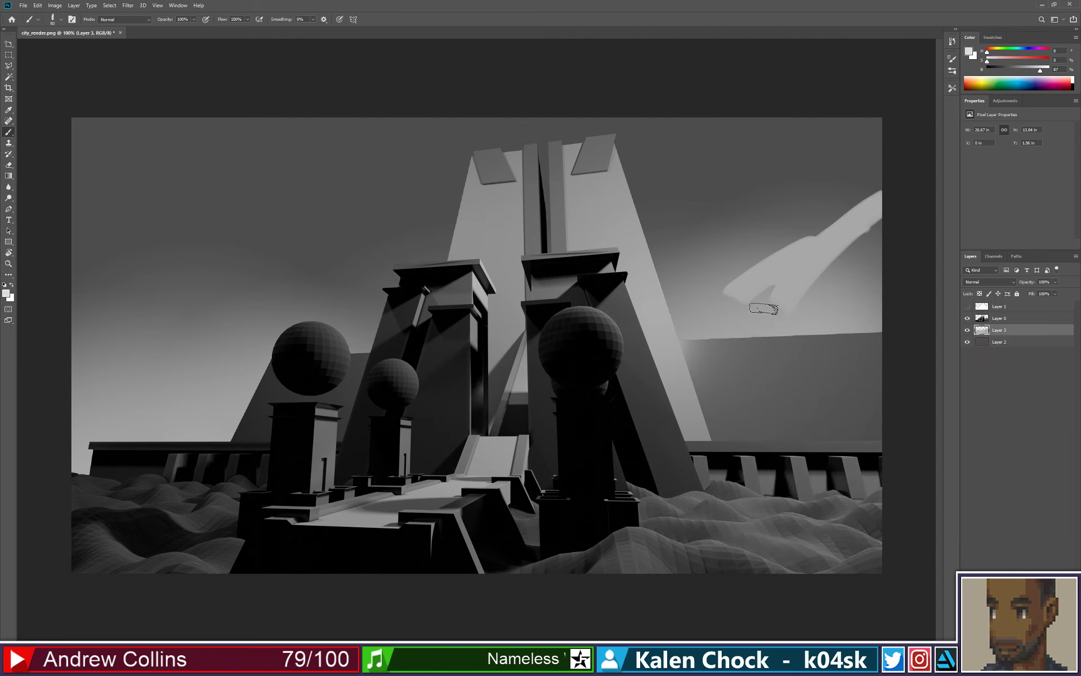
pyautogui.press(']')
pyautogui.press(']')
pyautogui.press(']')
pyautogui.press(']')
# - Try one wide bright stroke across the sky on Layer 3 and undo all the test strokes
pyautogui.moveTo(901, 200)
pyautogui.mouseDown()
pyautogui.moveTo(768, 281)
pyautogui.moveTo(664, 304)
pyautogui.mouseUp()
pyautogui.hotkey('ctrl', 'z')
pyautogui.hotkey('ctrl', 'z')
pyautogui.hotkey('ctrl', 'z')
pyautogui.hotkey('ctrl', 'z')
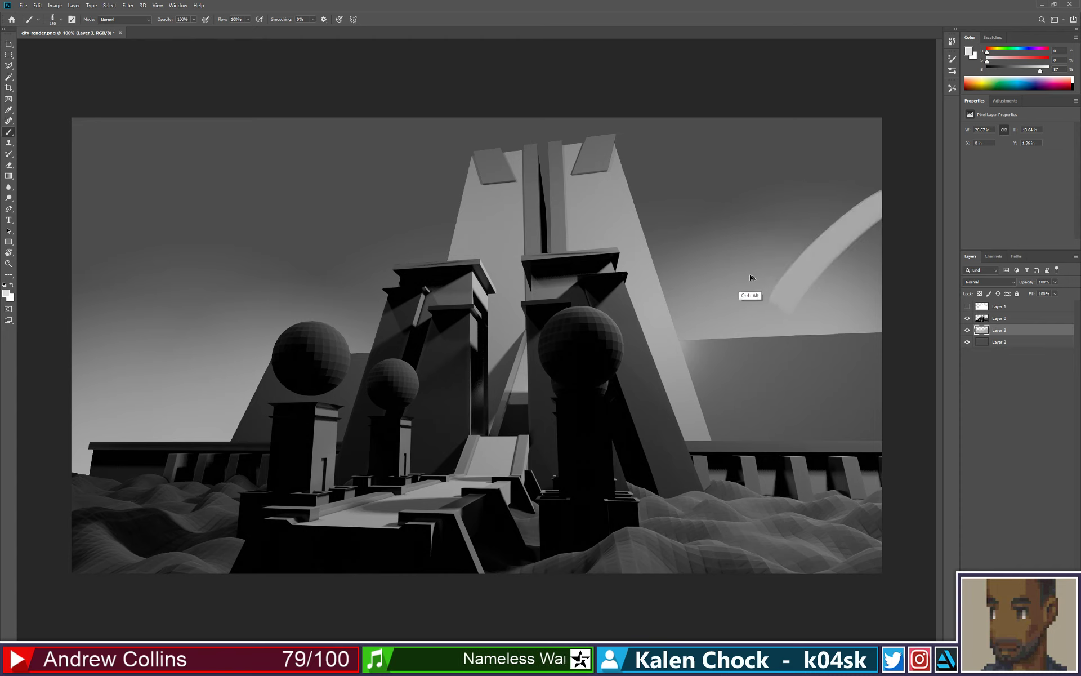
# - Add a new layer above the glow layer and paint broad near-white clouds on both sides of the towers
pyautogui.hotkey('ctrl', 'shift', 'alt', 'n')
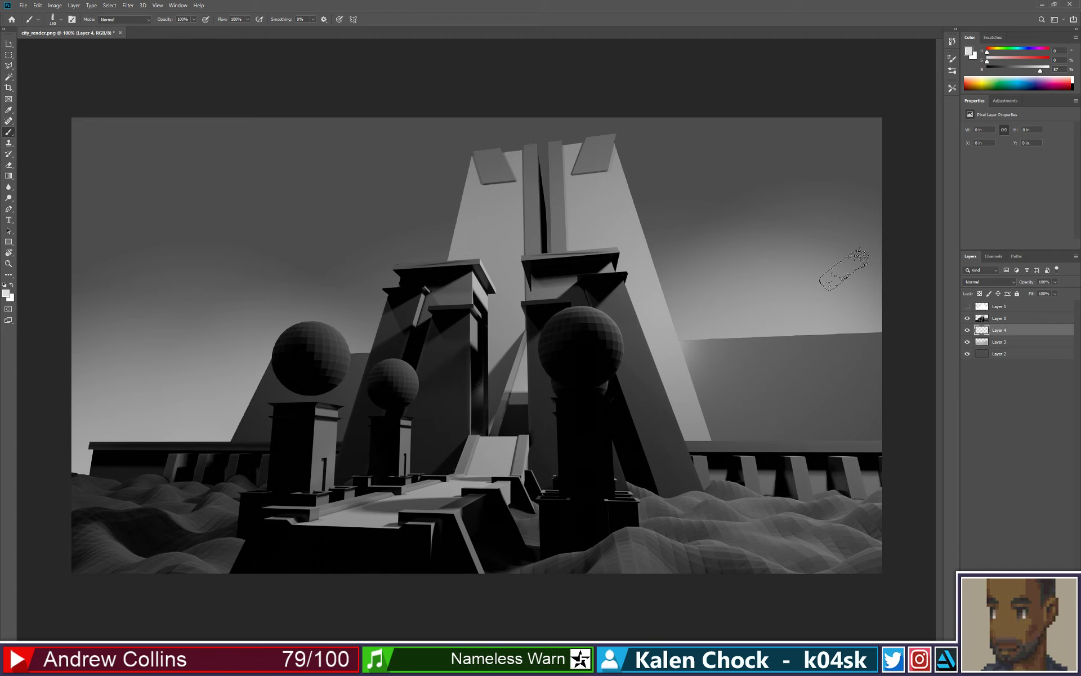
pyautogui.moveTo(901, 208)
pyautogui.mouseDown()
pyautogui.moveTo(754, 282)
pyautogui.moveTo(665, 301)
pyautogui.mouseUp()
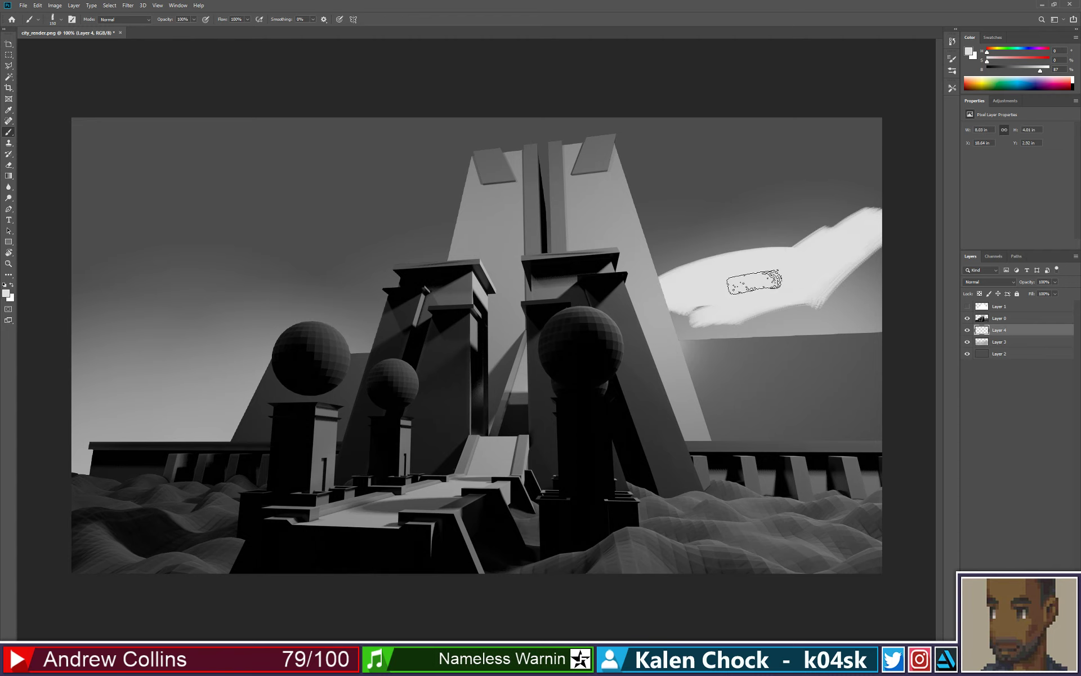
pyautogui.moveTo(260, 282)
pyautogui.mouseDown()
pyautogui.moveTo(265, 289)
pyautogui.moveTo(165, 338)
pyautogui.mouseUp()
pyautogui.moveTo(79, 292)
pyautogui.mouseDown()
pyautogui.moveTo(186, 352)
pyautogui.moveTo(329, 332)
pyautogui.moveTo(338, 298)
pyautogui.moveTo(304, 337)
pyautogui.moveTo(163, 383)
pyautogui.moveTo(113, 315)
pyautogui.moveTo(202, 293)
pyautogui.mouseUp()
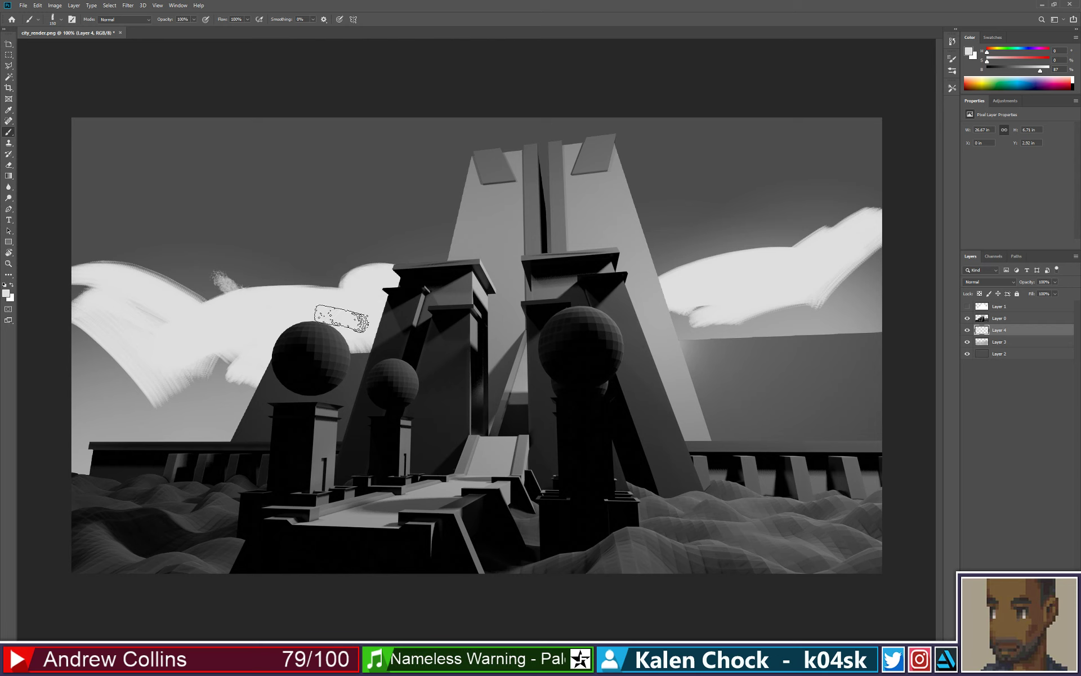
# - Show the tool presets and assign the keyboard shortcut A to the Mixer Brush Tool in the Tools shortcut set
pyautogui.press('a')
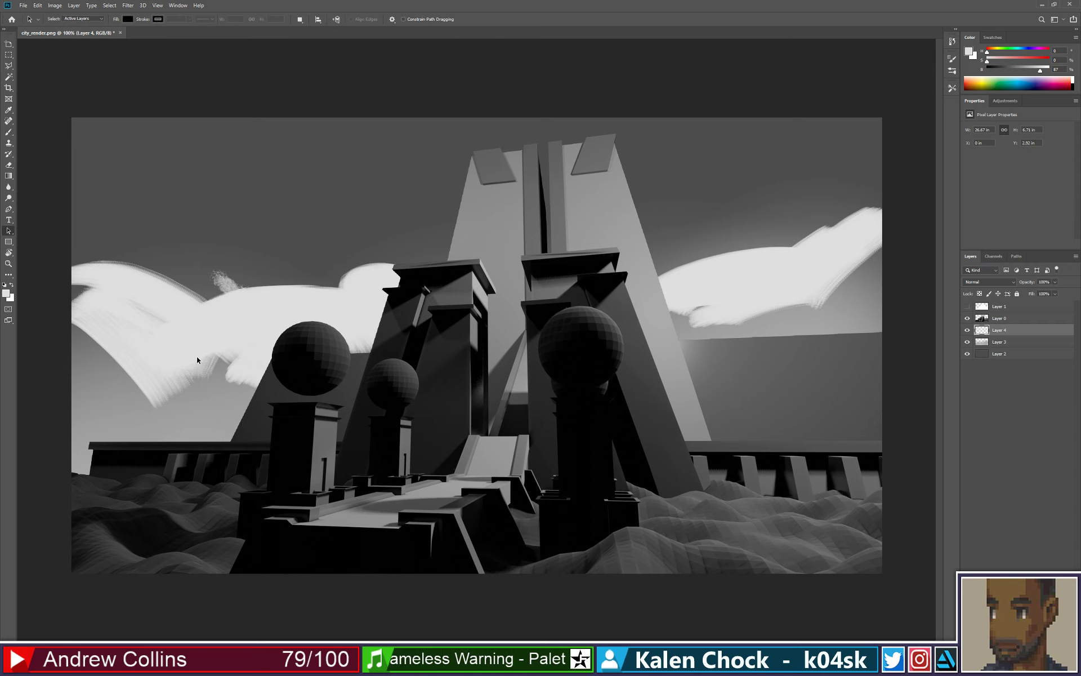
pyautogui.click(952, 88)
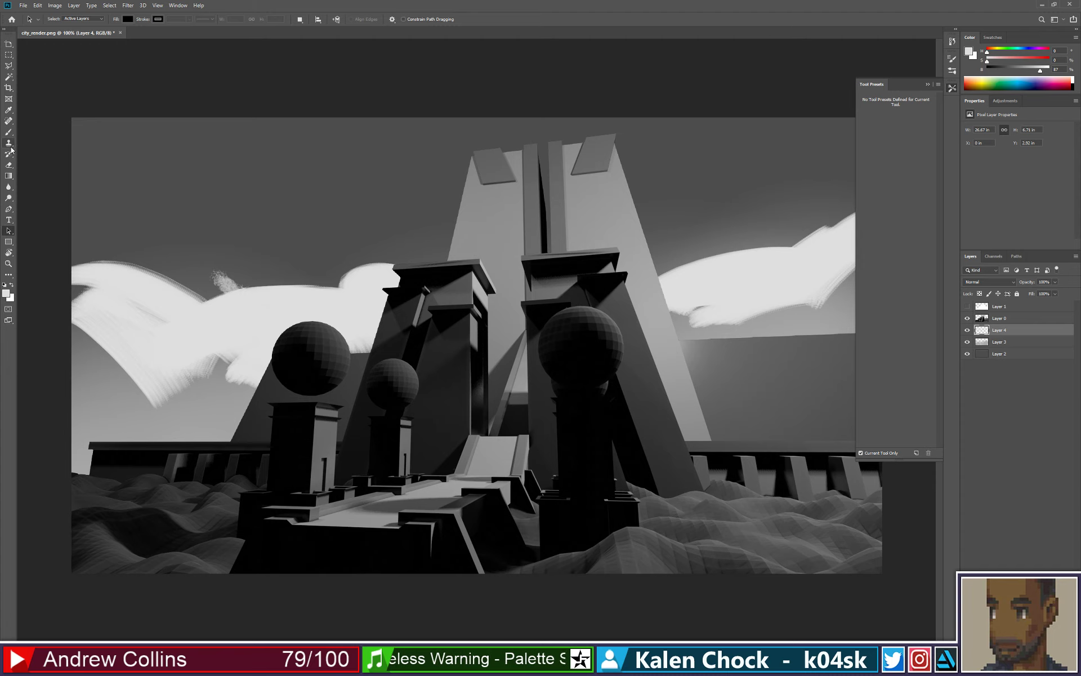
pyautogui.click(38, 5)
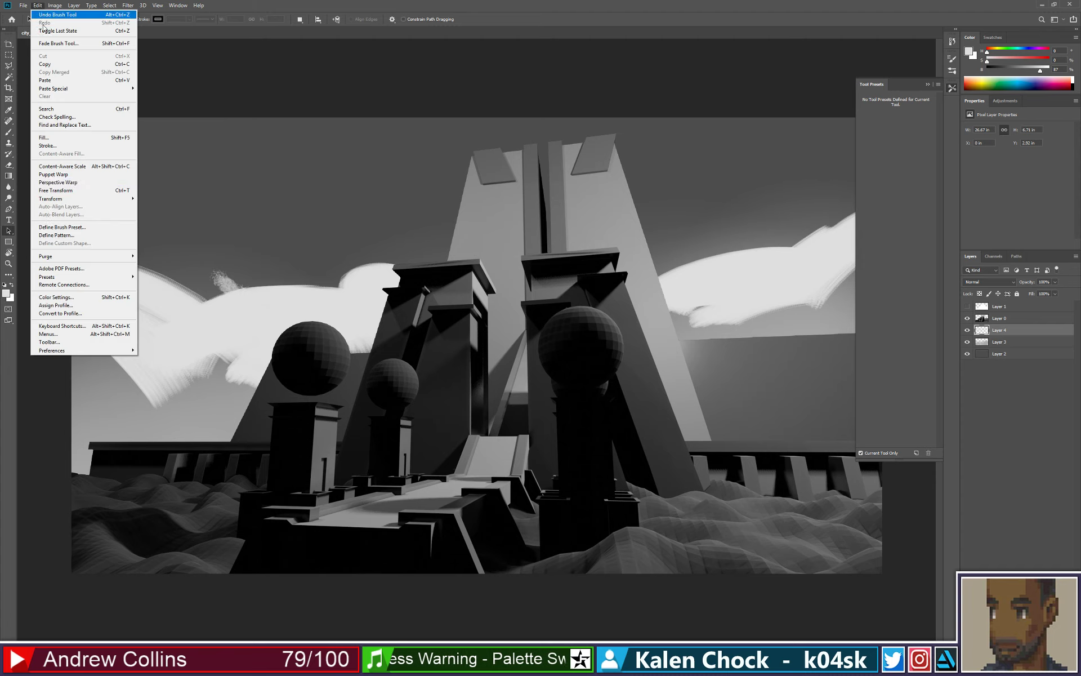
pyautogui.moveTo(88, 351)
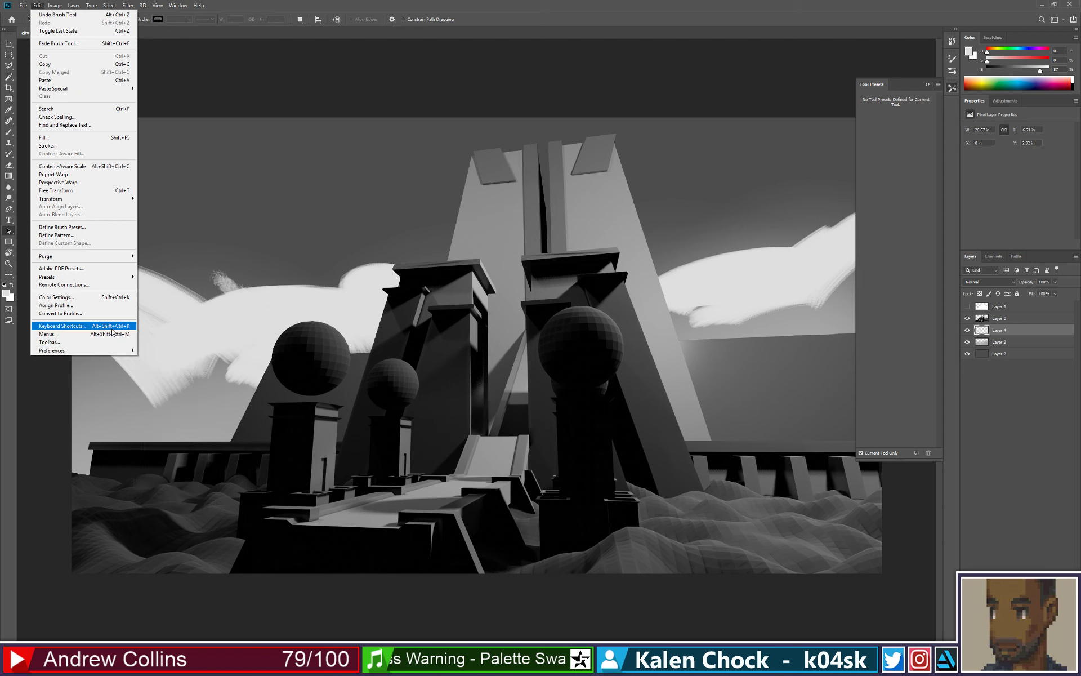
pyautogui.click(112, 332)
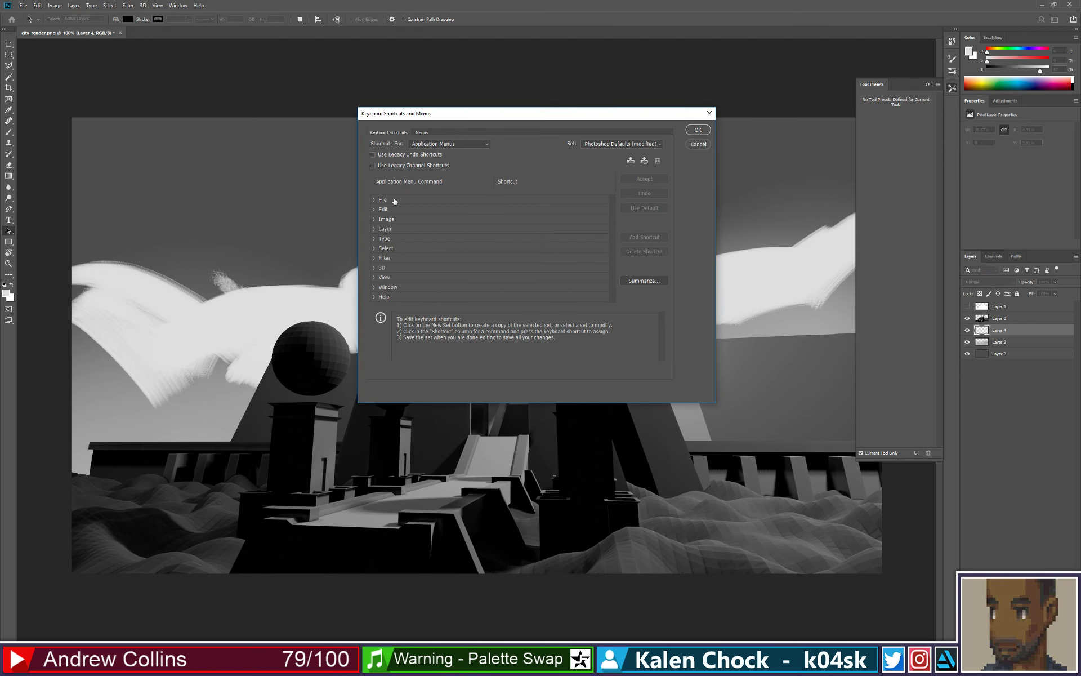
pyautogui.click(453, 144)
pyautogui.click(442, 167)
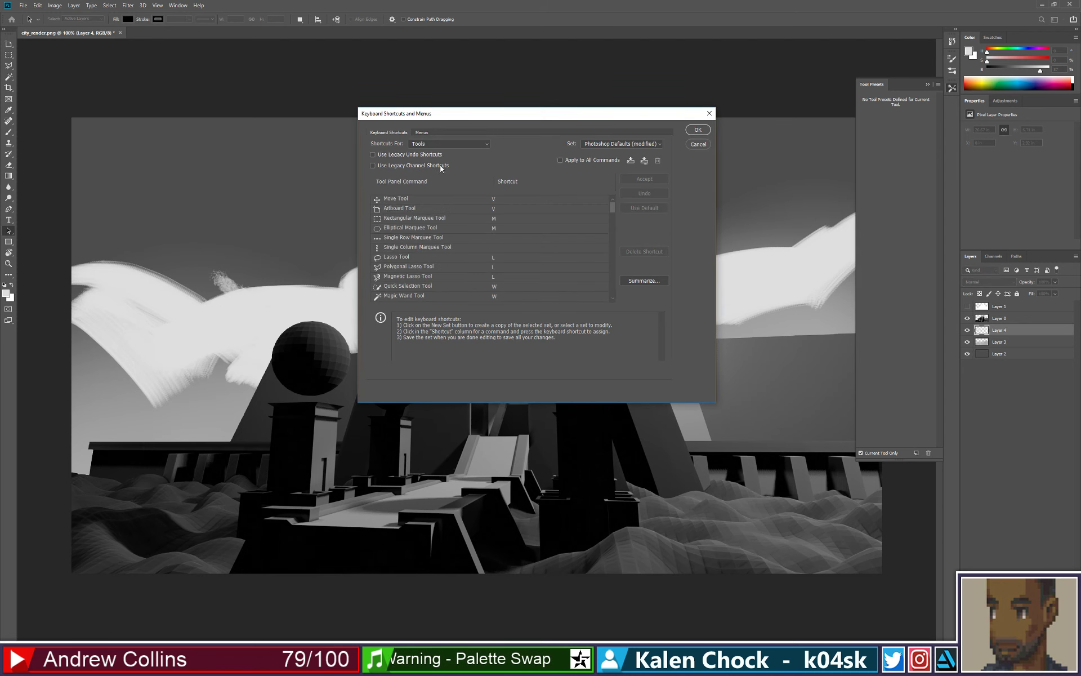
pyautogui.moveTo(614, 206); pyautogui.dragTo(613, 232)
pyautogui.click(495, 271)
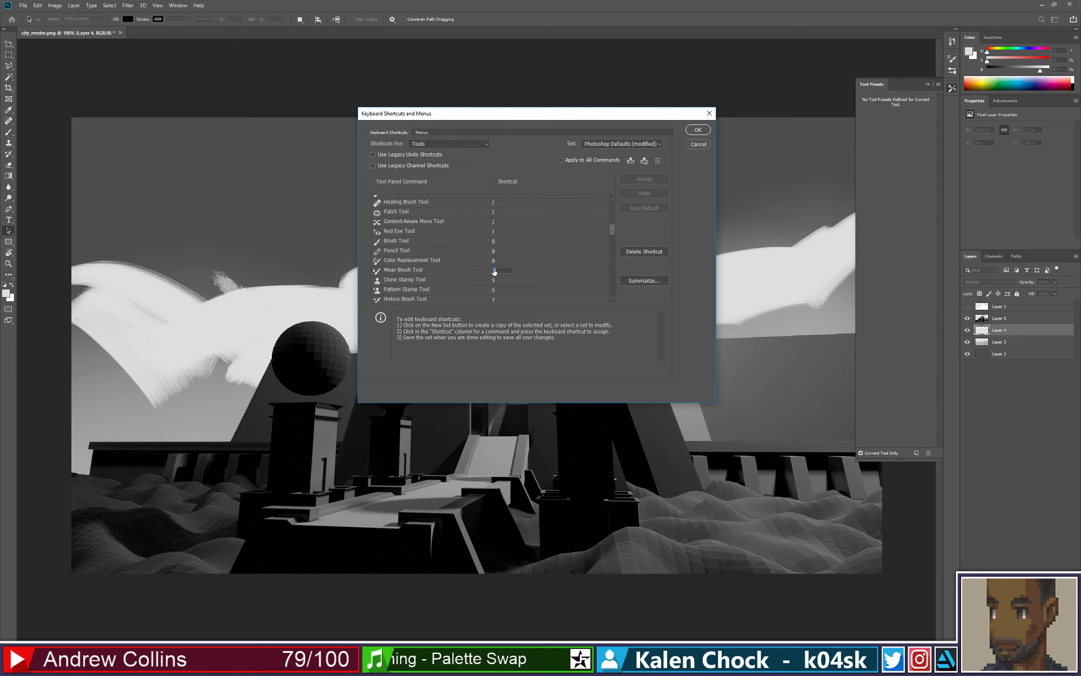
pyautogui.press('a')
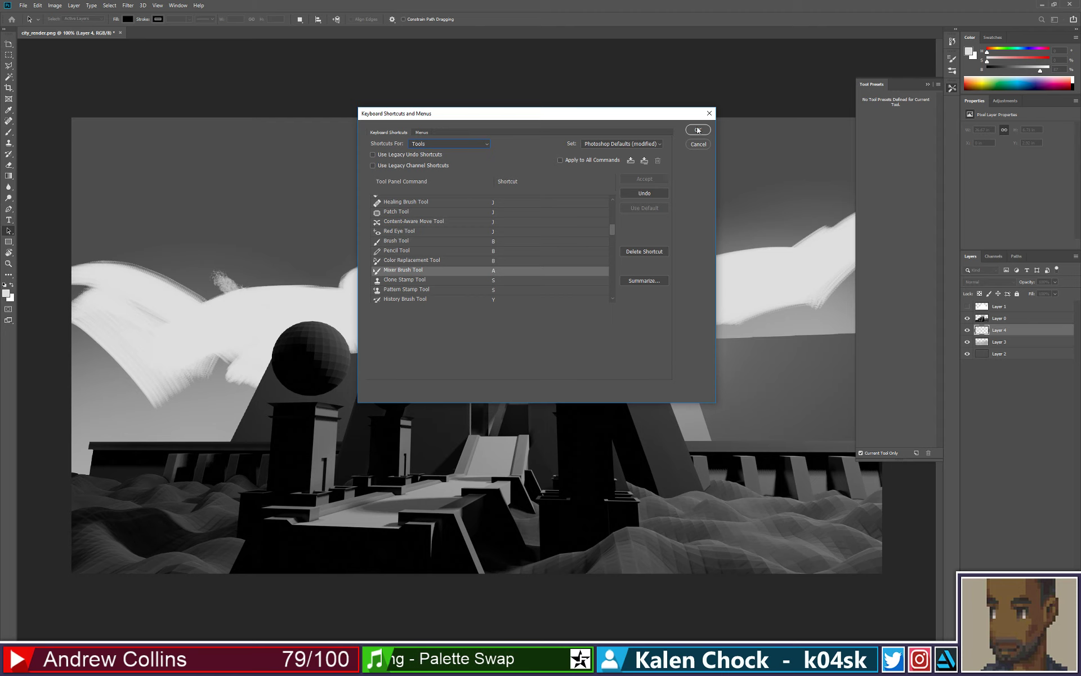
pyautogui.click(697, 130)
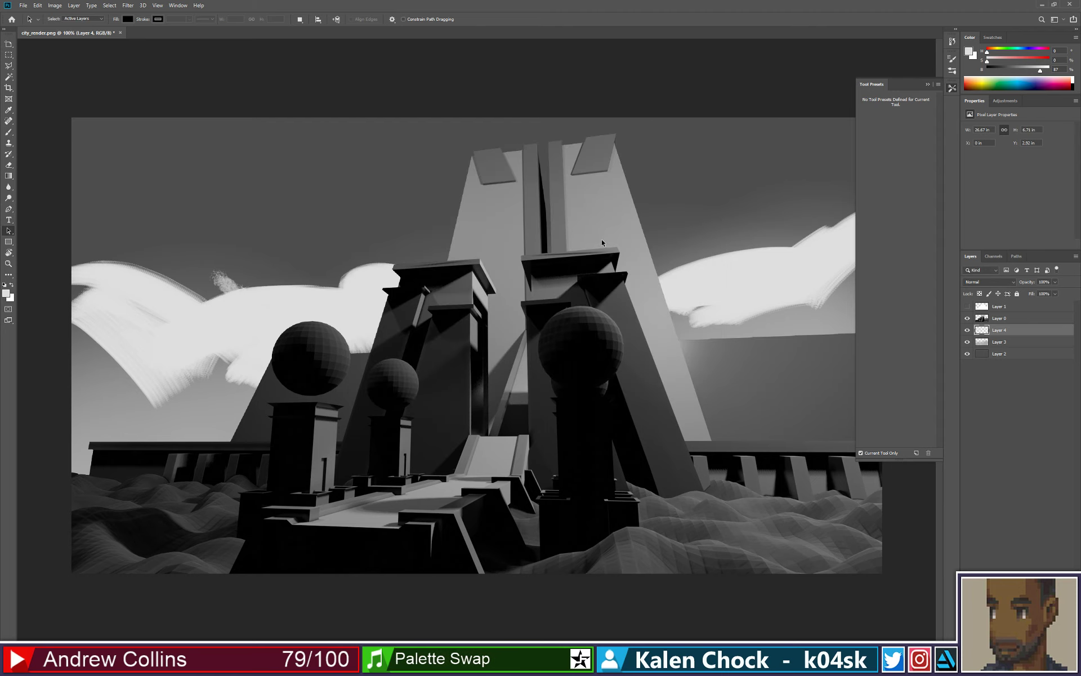
# - Switch to the Mixer Brush with a blending preset and smear the clouds on both sides into softer shapes
pyautogui.press('b')
pyautogui.press('a')
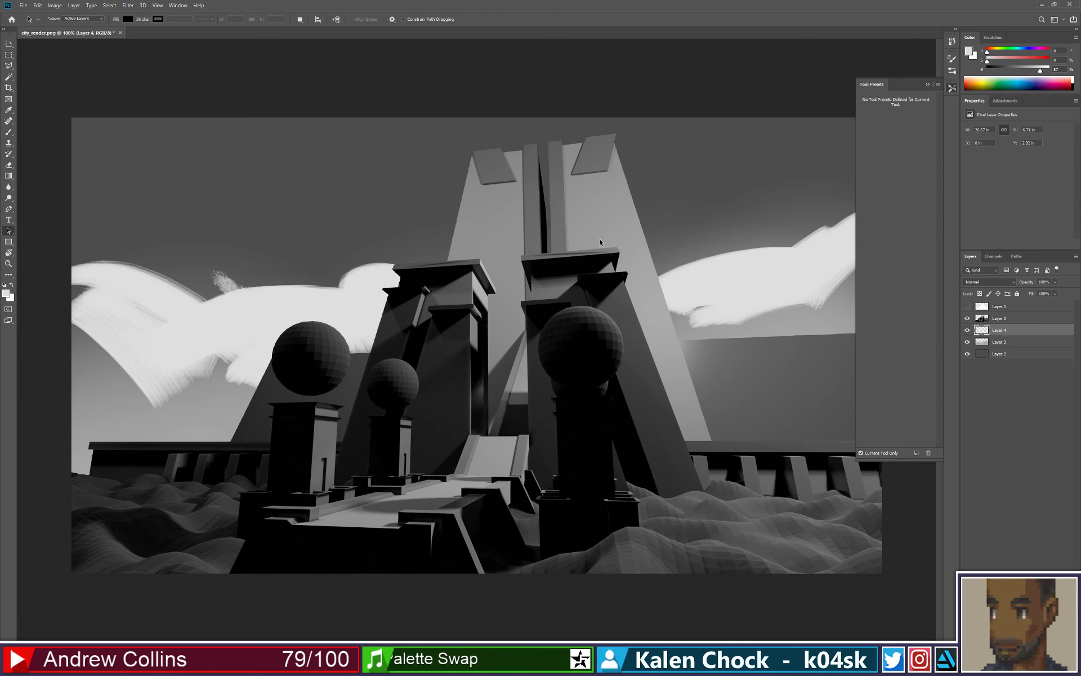
pyautogui.rightClick(14, 136)
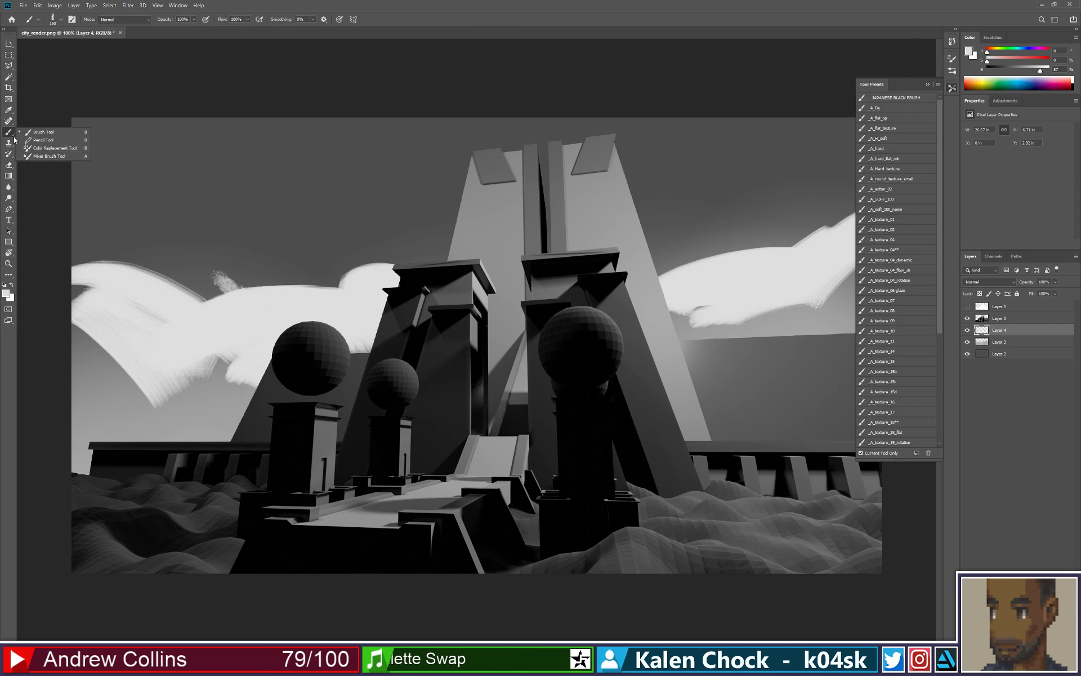
pyautogui.click(48, 158)
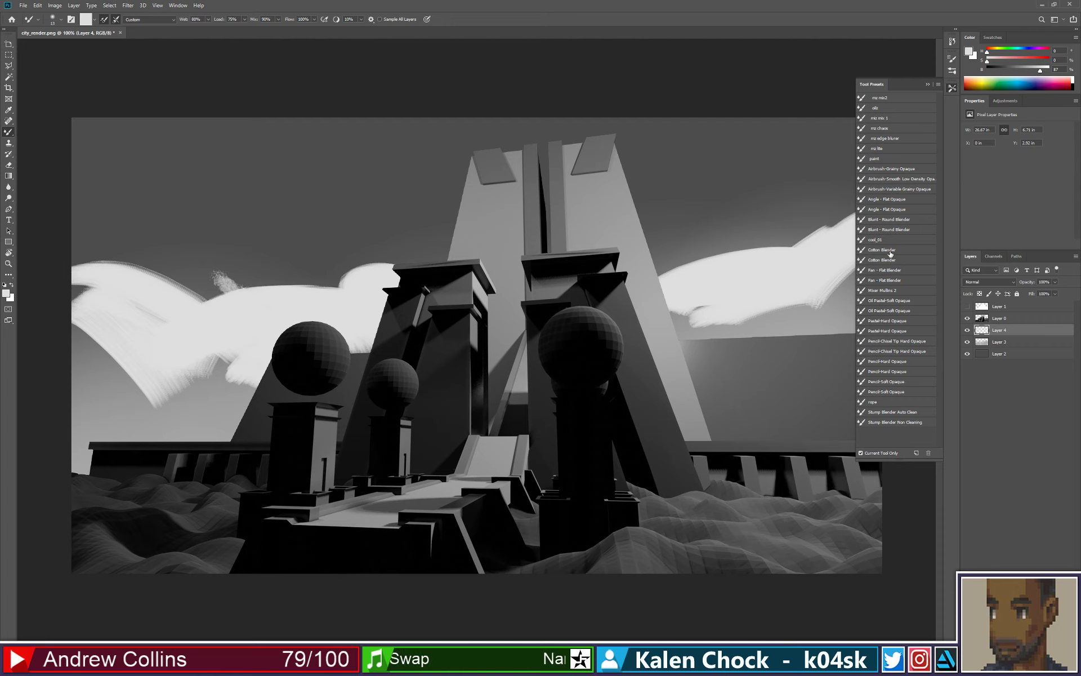
pyautogui.press('z')
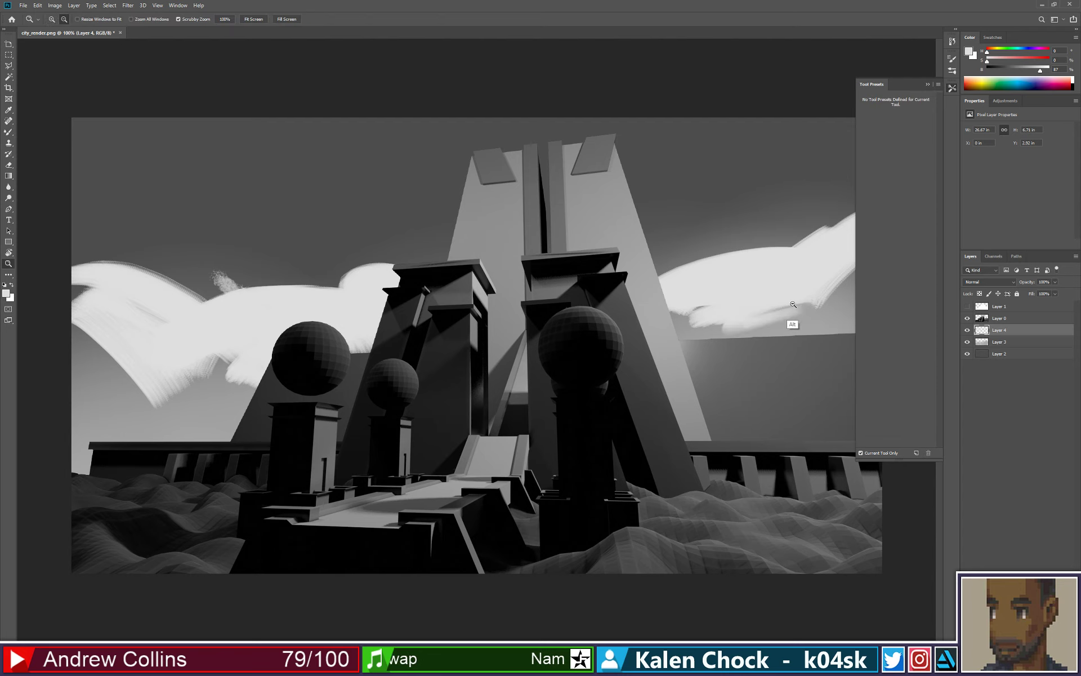
pyautogui.keyDown('alt'); pyautogui.click(793, 304); pyautogui.keyUp('alt')
pyautogui.press('b')
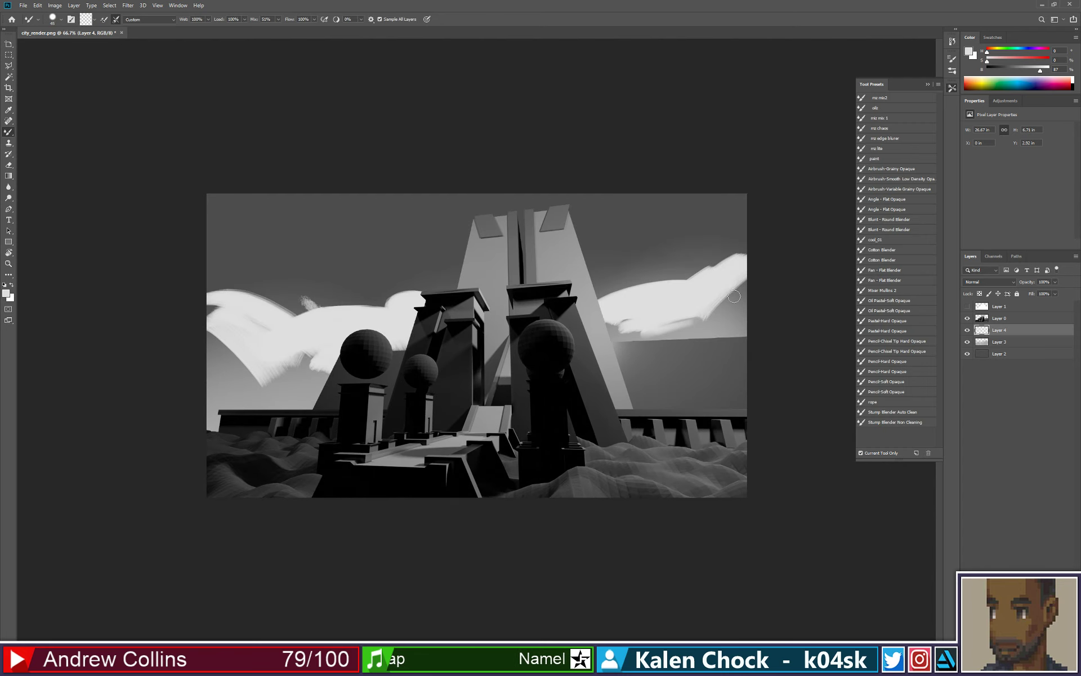
pyautogui.moveTo(716, 299)
pyautogui.mouseDown()
pyautogui.moveTo(651, 316)
pyautogui.moveTo(732, 299)
pyautogui.moveTo(705, 337)
pyautogui.moveTo(654, 324)
pyautogui.moveTo(645, 340)
pyautogui.moveTo(729, 326)
pyautogui.mouseUp()
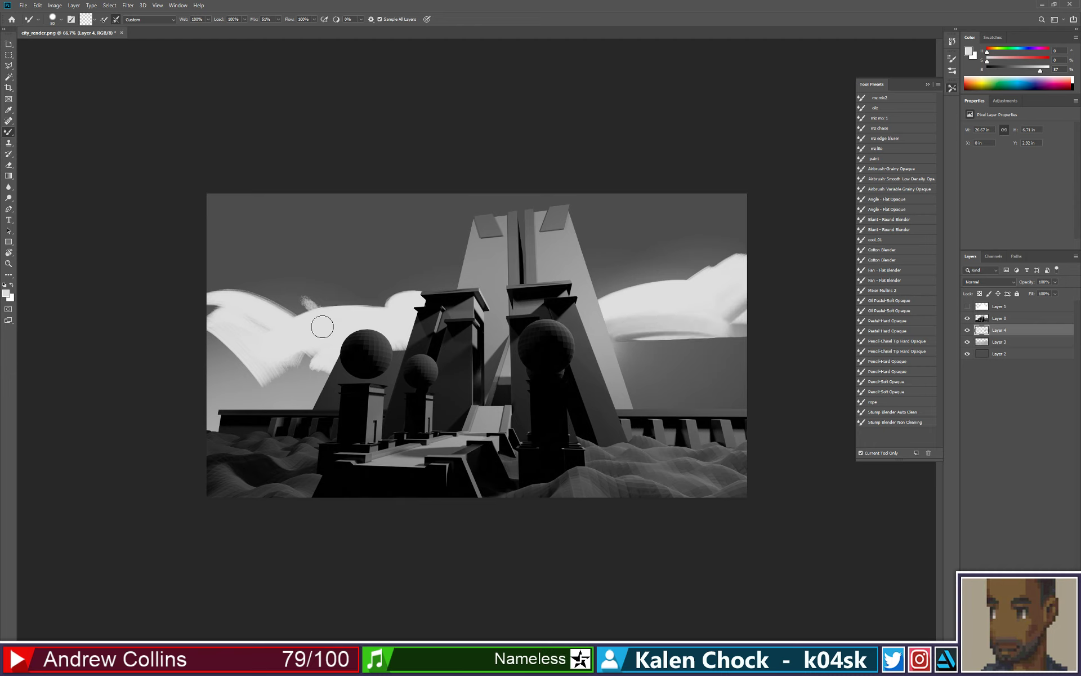
pyautogui.moveTo(294, 361)
pyautogui.mouseDown()
pyautogui.moveTo(310, 368)
pyautogui.moveTo(242, 389)
pyautogui.moveTo(332, 360)
pyautogui.moveTo(299, 344)
pyautogui.moveTo(300, 375)
pyautogui.moveTo(315, 366)
pyautogui.moveTo(237, 332)
pyautogui.moveTo(276, 388)
pyautogui.moveTo(323, 396)
pyautogui.moveTo(338, 372)
pyautogui.moveTo(307, 397)
pyautogui.moveTo(357, 368)
pyautogui.mouseUp()
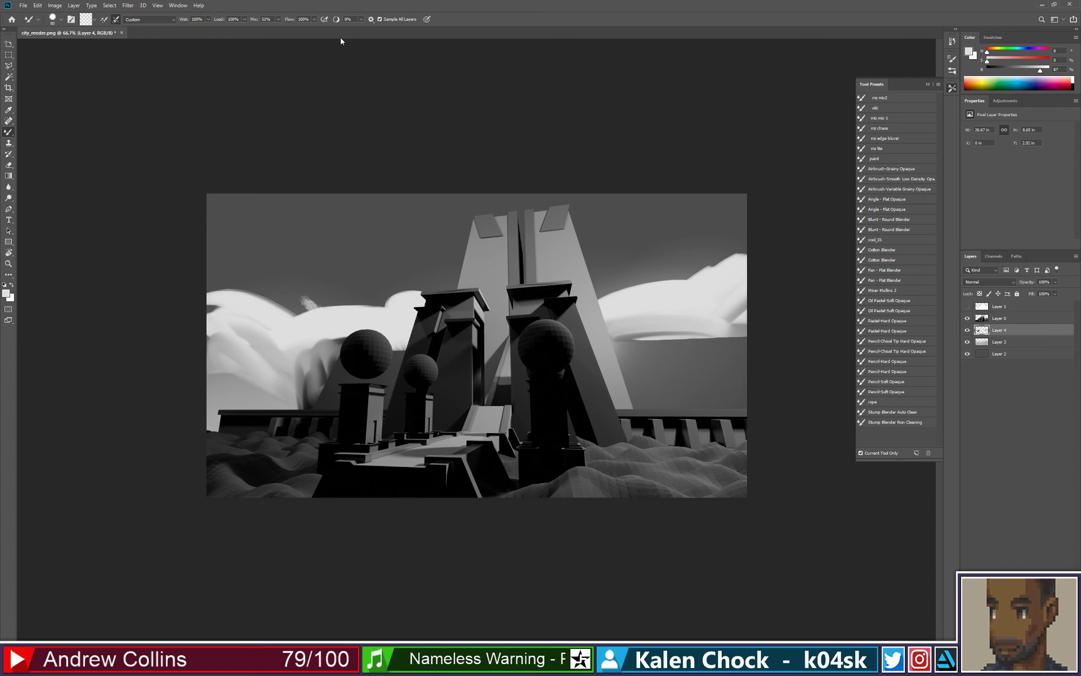
pyautogui.moveTo(292, 379)
pyautogui.mouseDown()
pyautogui.moveTo(334, 350)
pyautogui.moveTo(373, 362)
pyautogui.moveTo(334, 353)
pyautogui.mouseUp()
# - Sample a light grey from the left clouds and paint over their shaded lower area with the Brush
pyautogui.hotkey('shift', 'b')
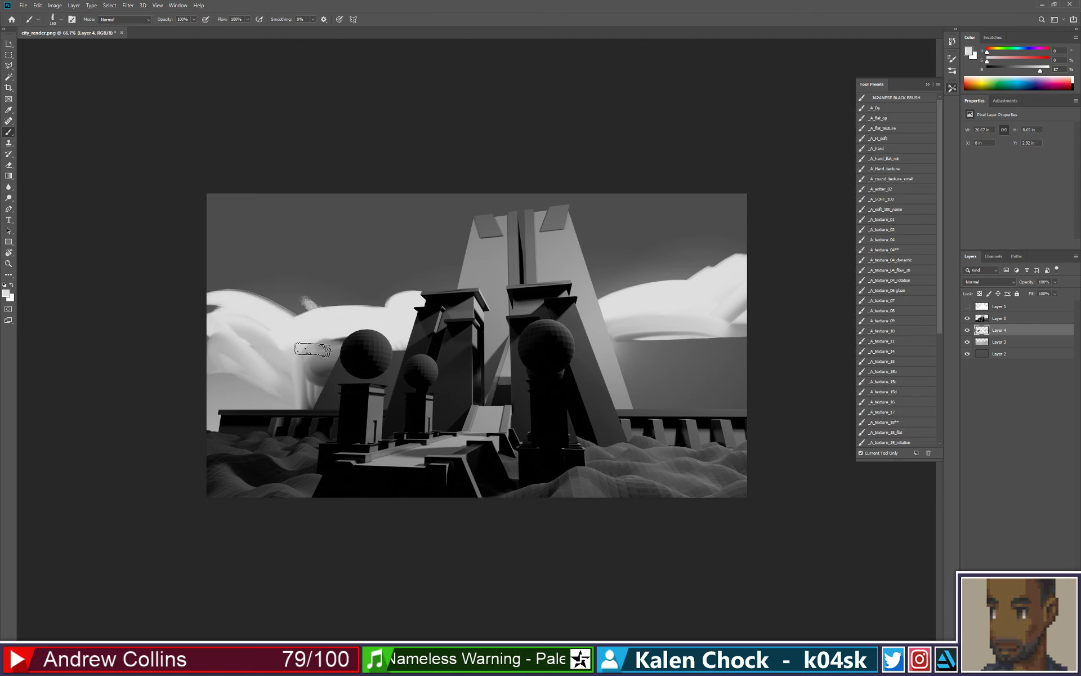
pyautogui.keyDown('alt'); pyautogui.click(285, 354); pyautogui.keyUp('alt')
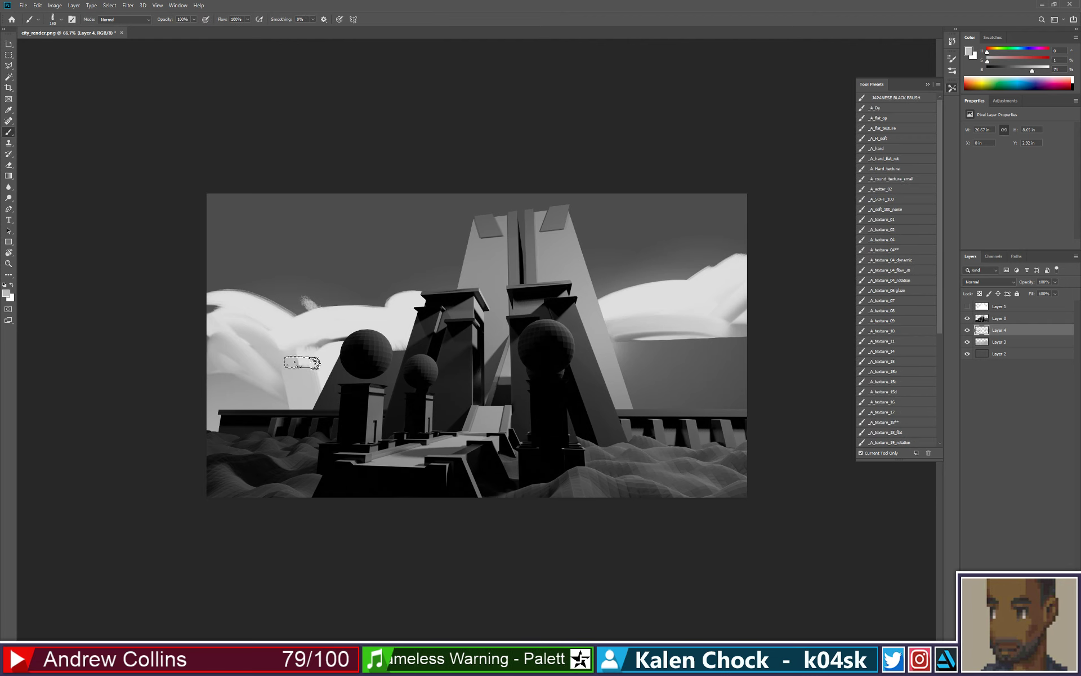
pyautogui.press('s')
pyautogui.click(322, 333)
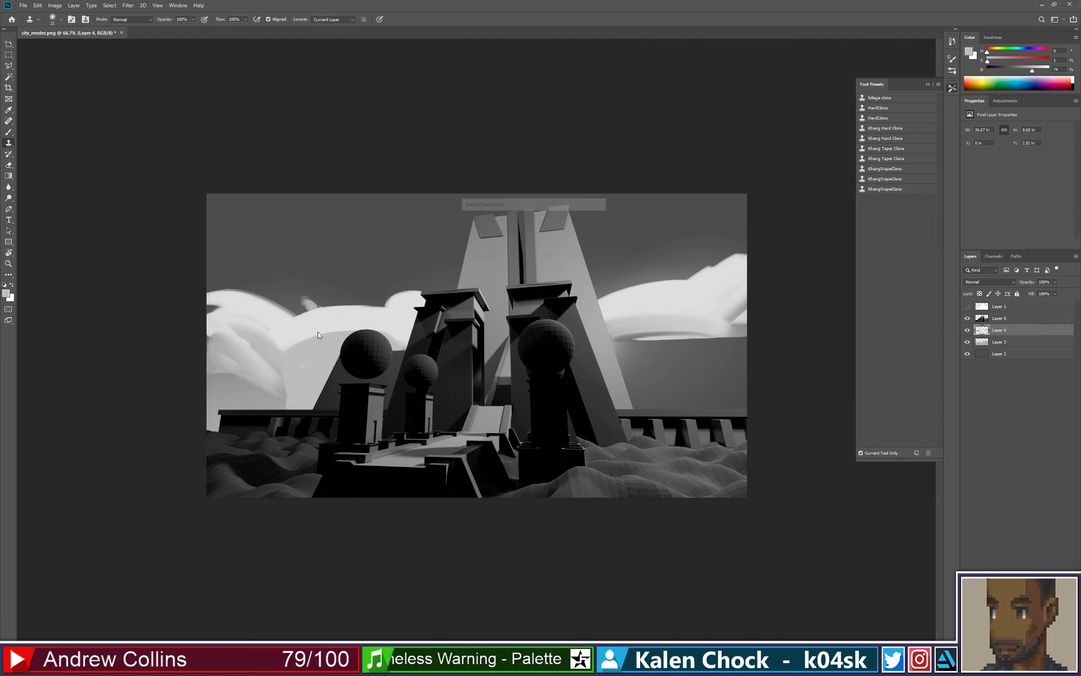
pyautogui.press('Return')
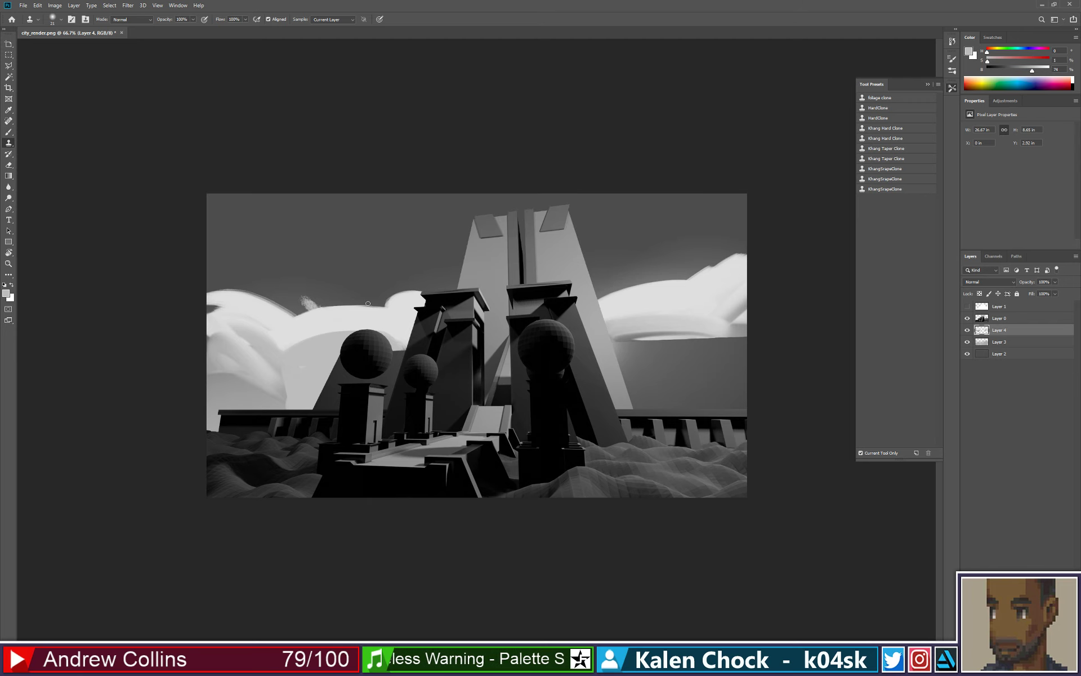
# - Blend the repainted left clouds and the lower edge of the right cloud with the Mixer Brush
pyautogui.press('b')
pyautogui.moveTo(310, 337)
pyautogui.mouseDown()
pyautogui.moveTo(369, 341)
pyautogui.moveTo(293, 380)
pyautogui.moveTo(291, 418)
pyautogui.mouseUp()
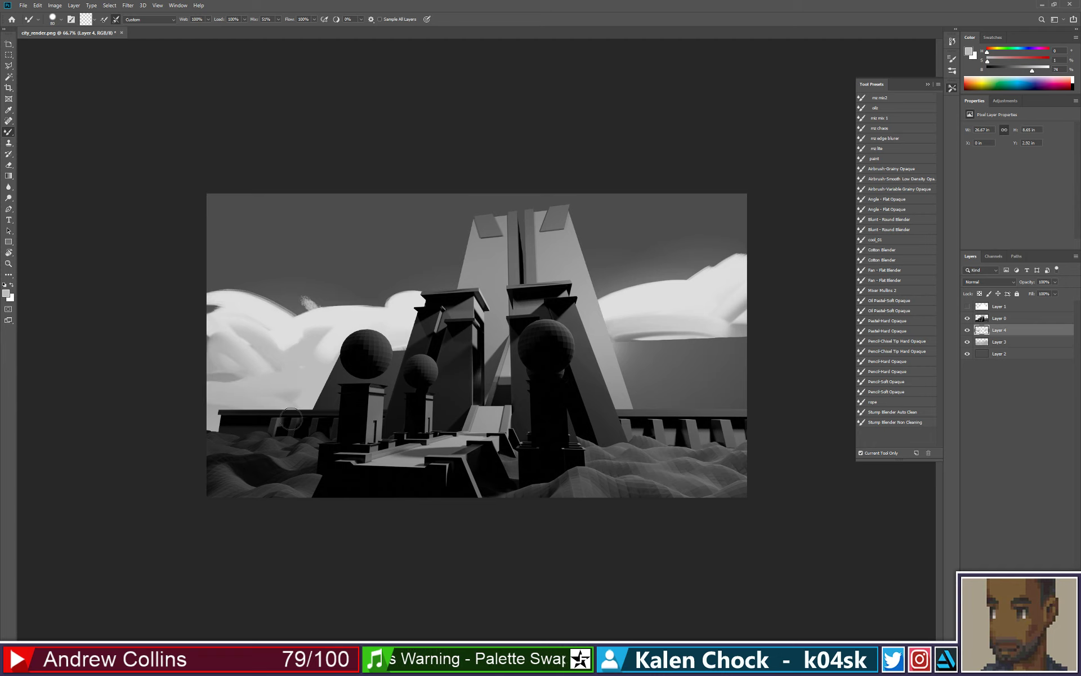
pyautogui.moveTo(246, 357); pyautogui.dragTo(283, 396)
pyautogui.moveTo(303, 324)
pyautogui.mouseDown()
pyautogui.moveTo(287, 317)
pyautogui.moveTo(403, 307)
pyautogui.mouseUp()
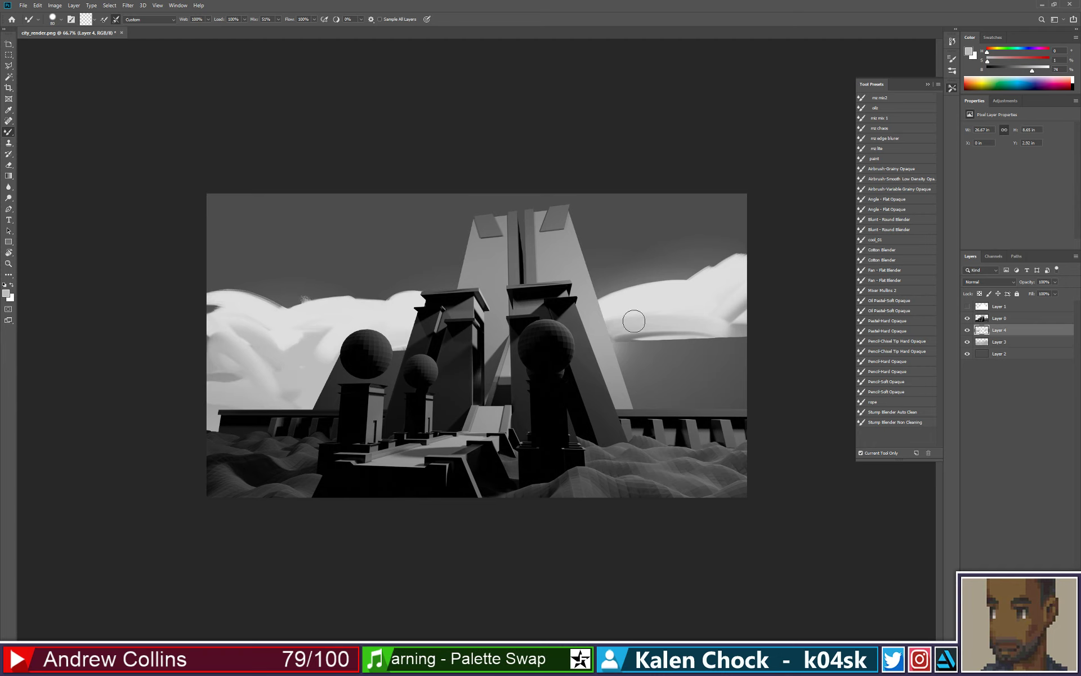
pyautogui.moveTo(634, 321)
pyautogui.mouseDown()
pyautogui.moveTo(671, 316)
pyautogui.moveTo(626, 338)
pyautogui.moveTo(680, 346)
pyautogui.moveTo(616, 332)
pyautogui.moveTo(727, 329)
pyautogui.moveTo(673, 331)
pyautogui.moveTo(642, 347)
pyautogui.mouseUp()
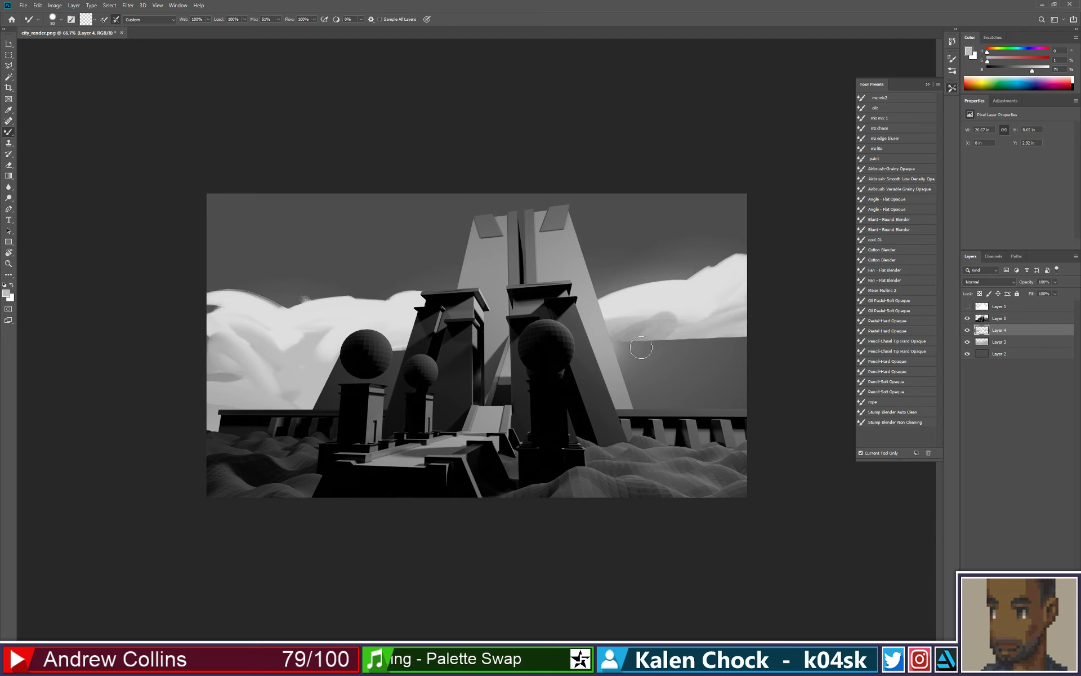
# - Return to the Brush, sample a grey inside the left cloud and paint more shading into it
pyautogui.hotkey('shift', 'b')
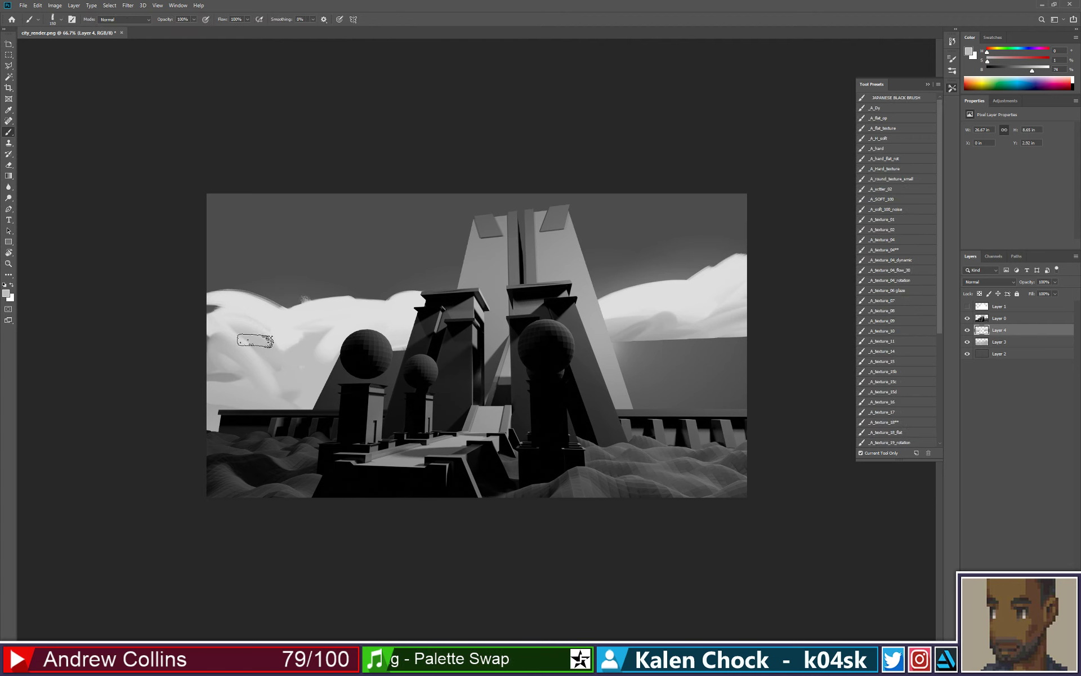
pyautogui.keyDown('alt'); pyautogui.click(253, 339); pyautogui.keyUp('alt')
pyautogui.moveTo(248, 338)
pyautogui.mouseDown()
pyautogui.moveTo(228, 376)
pyautogui.moveTo(222, 355)
pyautogui.moveTo(268, 380)
pyautogui.mouseUp()
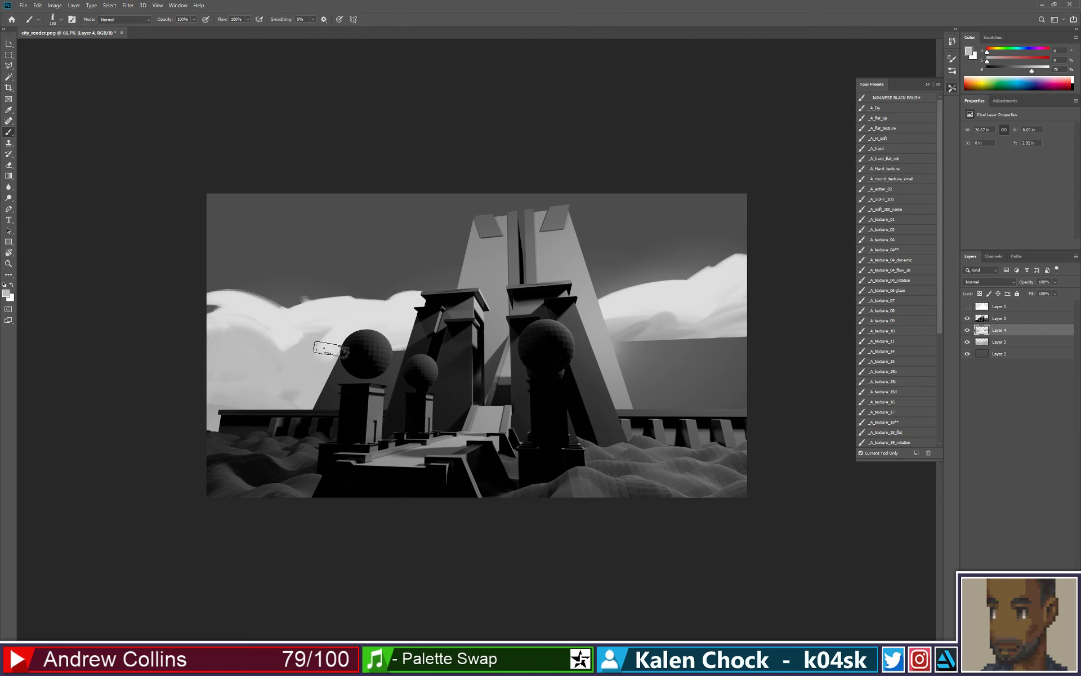
# - Switch the Eraser to a textured brush tip and erase ragged upper edges into the left and right clouds
pyautogui.press('e')
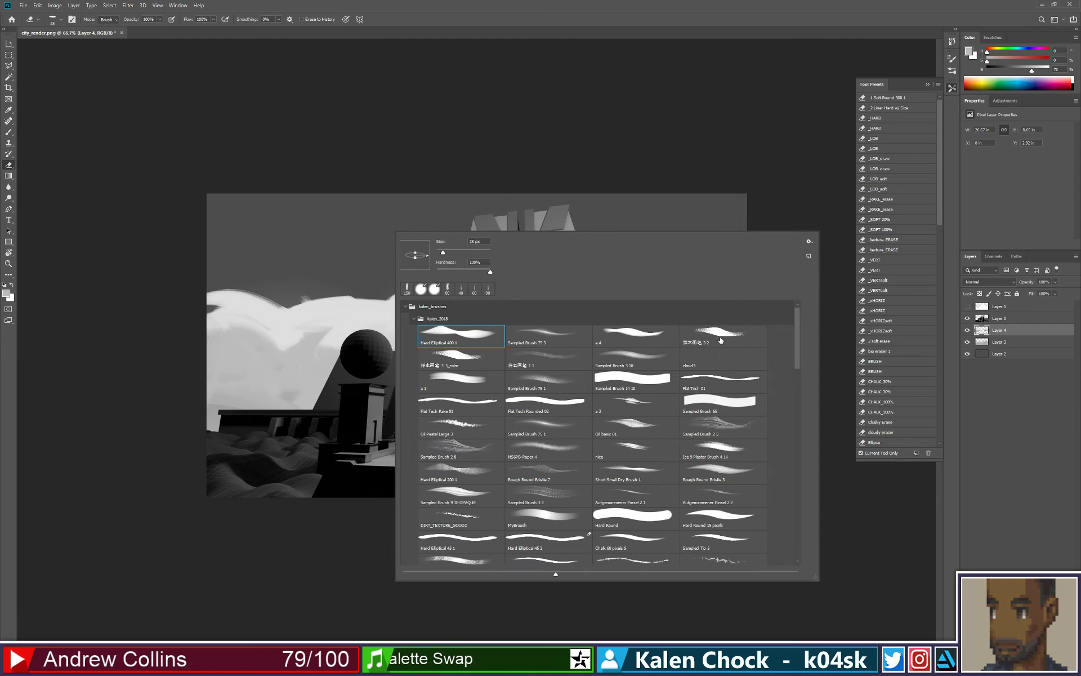
pyautogui.click(721, 340)
pyautogui.moveTo(360, 268)
pyautogui.mouseDown()
pyautogui.moveTo(315, 283)
pyautogui.moveTo(302, 304)
pyautogui.moveTo(354, 281)
pyautogui.moveTo(394, 297)
pyautogui.moveTo(389, 307)
pyautogui.mouseUp()
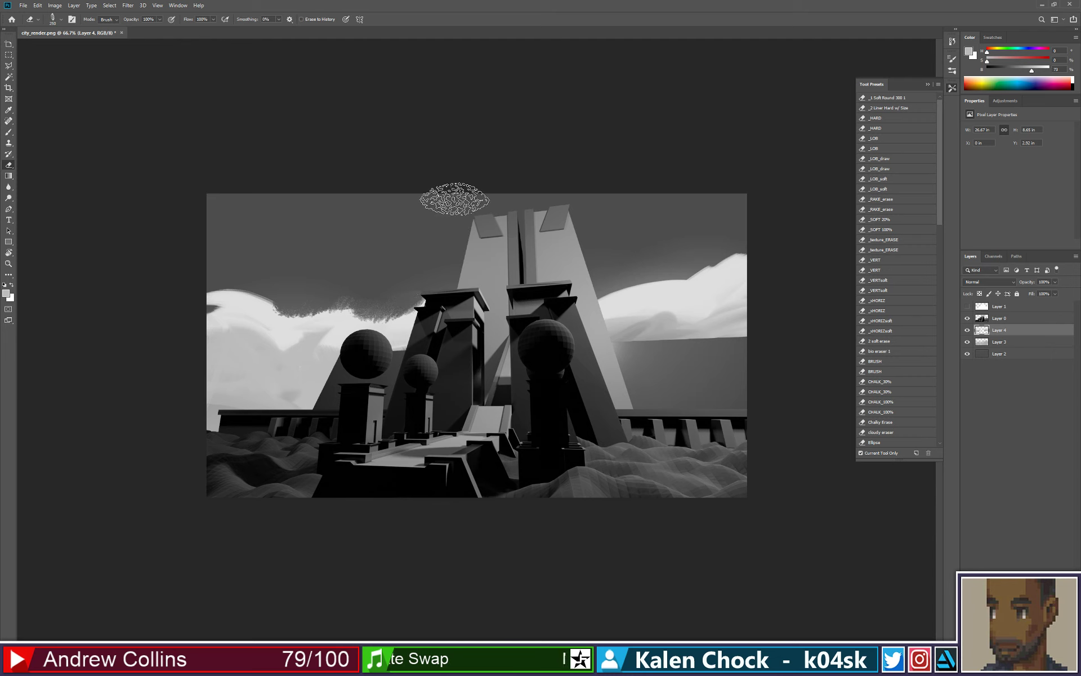
pyautogui.moveTo(231, 265)
pyautogui.mouseDown()
pyautogui.moveTo(254, 305)
pyautogui.moveTo(236, 318)
pyautogui.moveTo(242, 332)
pyautogui.mouseUp()
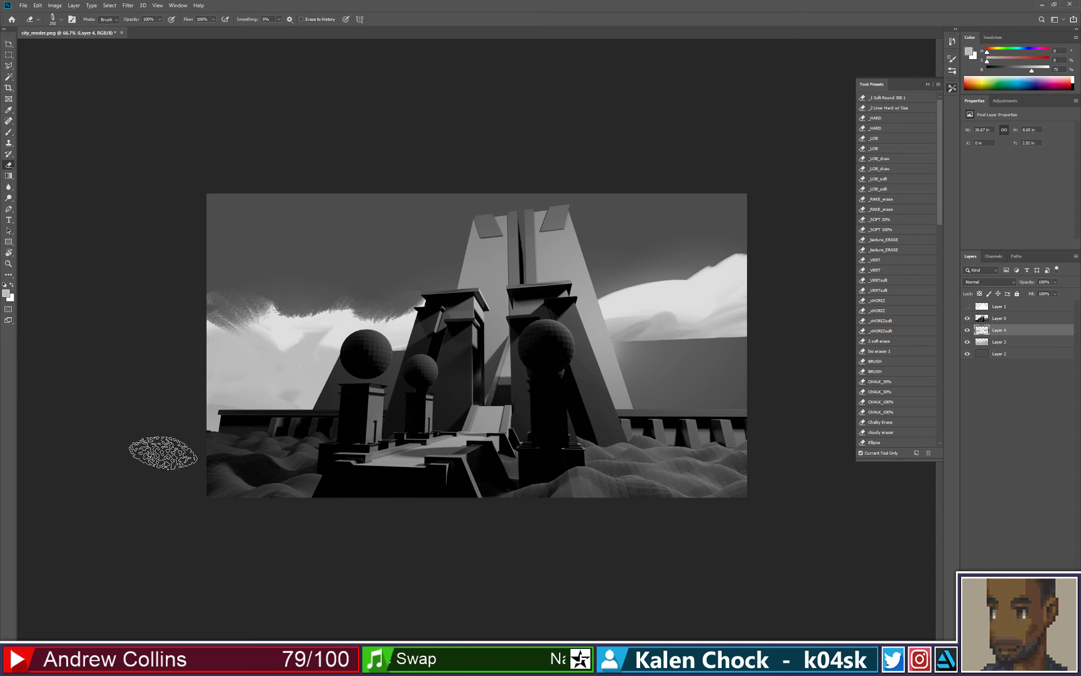
pyautogui.moveTo(653, 278)
pyautogui.mouseDown()
pyautogui.moveTo(640, 273)
pyautogui.moveTo(646, 280)
pyautogui.moveTo(724, 236)
pyautogui.moveTo(632, 249)
pyautogui.moveTo(625, 284)
pyautogui.mouseUp()
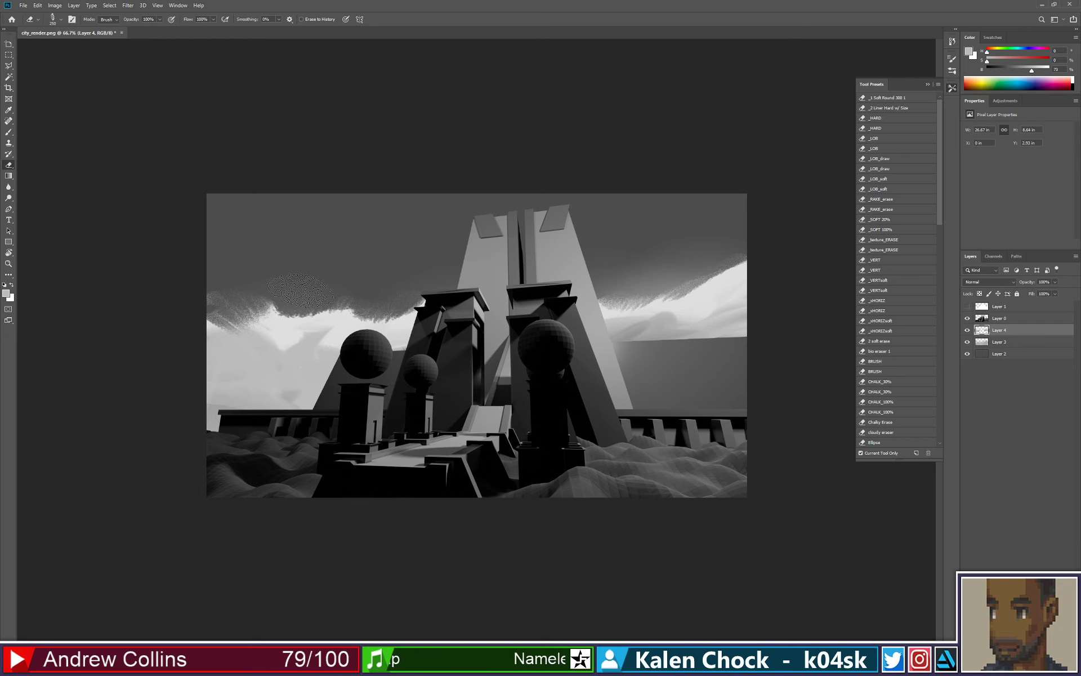
# - Erase the outer part of the left cloud near the canvas edge with the textured Eraser, leaving a rounded shape
pyautogui.moveTo(276, 299); pyautogui.dragTo(213, 388)
pyautogui.moveTo(244, 318); pyautogui.dragTo(219, 413)
pyautogui.moveTo(272, 295)
pyautogui.mouseDown()
pyautogui.moveTo(227, 385)
pyautogui.moveTo(197, 355)
pyautogui.mouseUp()
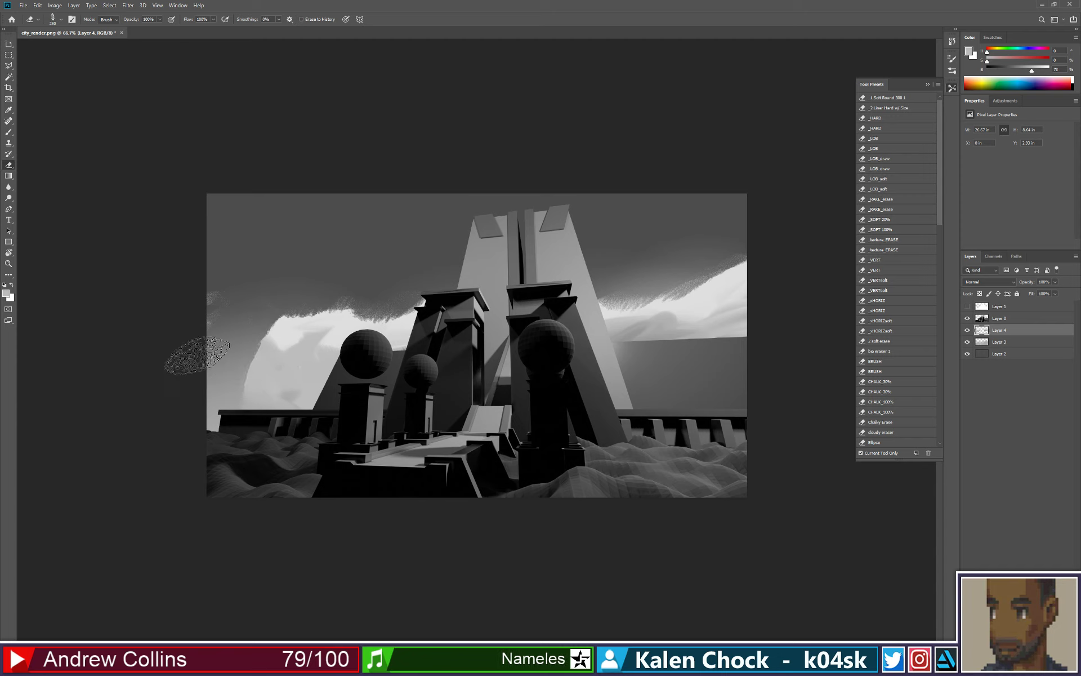
pyautogui.moveTo(223, 299); pyautogui.dragTo(204, 314)
pyautogui.moveTo(224, 359); pyautogui.dragTo(233, 390)
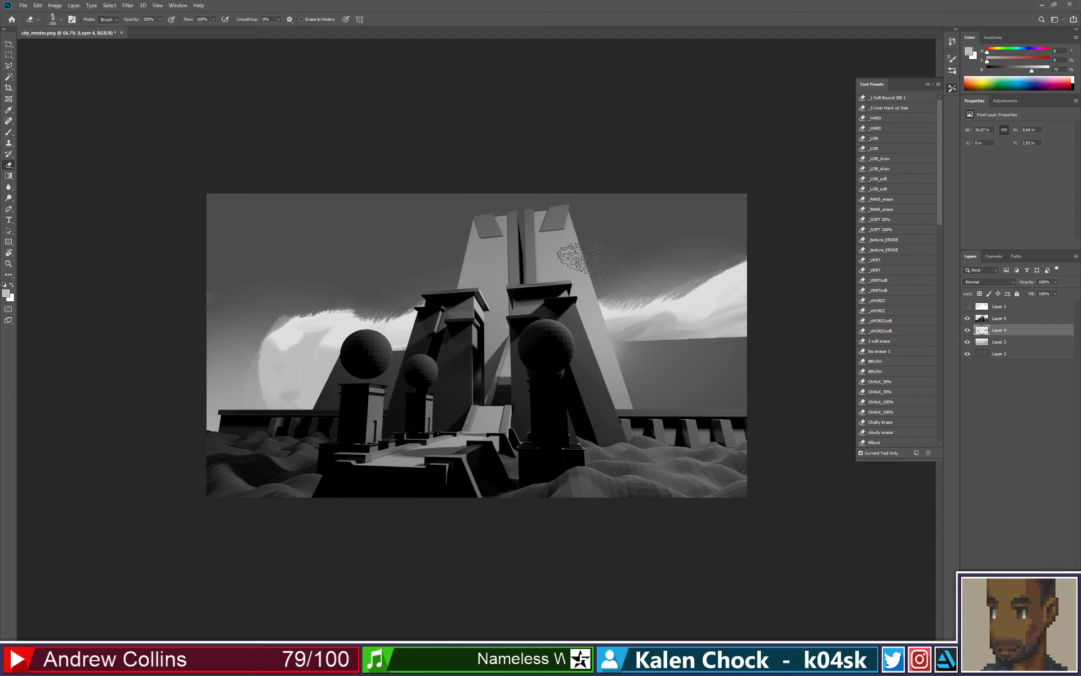
# - Paint a broad light grey cloud across the upper sky behind the tower's top with the Brush
pyautogui.press('b')
pyautogui.moveTo(387, 213)
pyautogui.mouseDown()
pyautogui.moveTo(467, 247)
pyautogui.moveTo(531, 182)
pyautogui.moveTo(617, 202)
pyautogui.moveTo(544, 216)
pyautogui.moveTo(693, 191)
pyautogui.moveTo(746, 163)
pyautogui.mouseUp()
pyautogui.moveTo(614, 221); pyautogui.dragTo(780, 171)
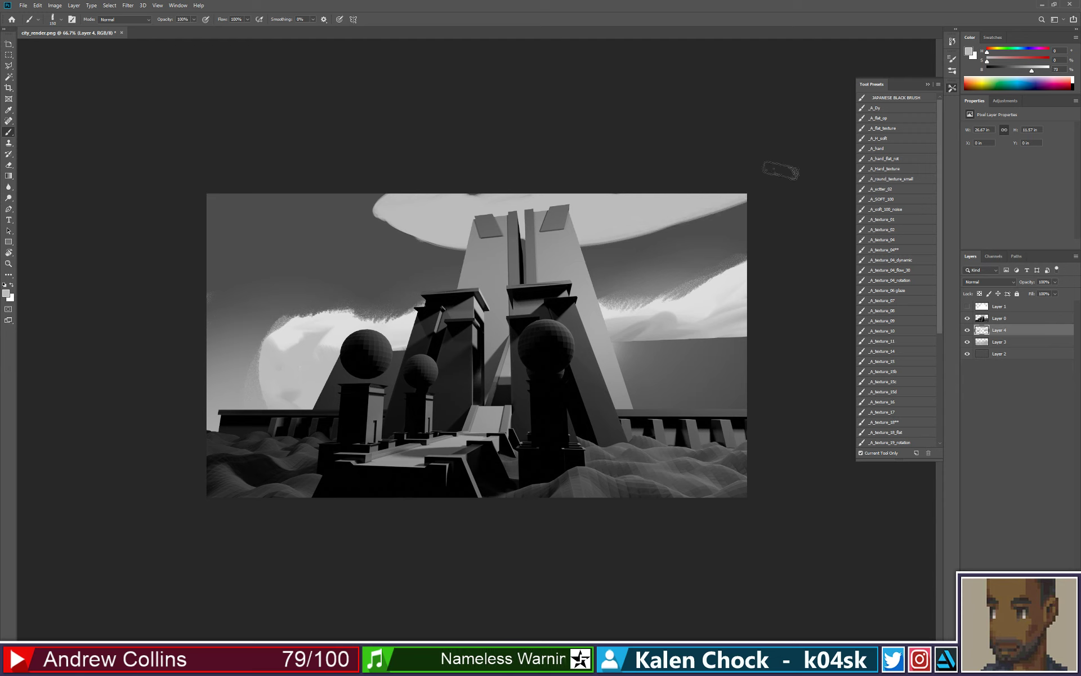
pyautogui.moveTo(660, 223); pyautogui.dragTo(736, 203)
# - Smear the lower left edge of the upper cloud and the base of the right cloud with the Mixer Brush
pyautogui.hotkey('shift', 'b')
pyautogui.moveTo(405, 226); pyautogui.dragTo(460, 245)
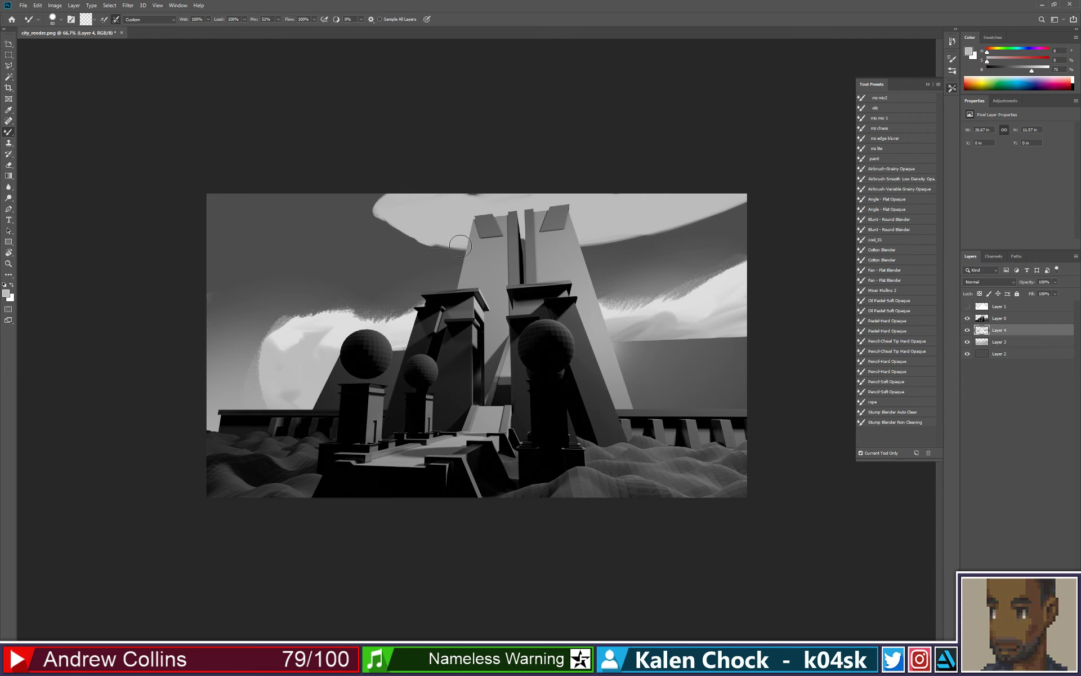
pyautogui.moveTo(390, 222); pyautogui.dragTo(473, 249)
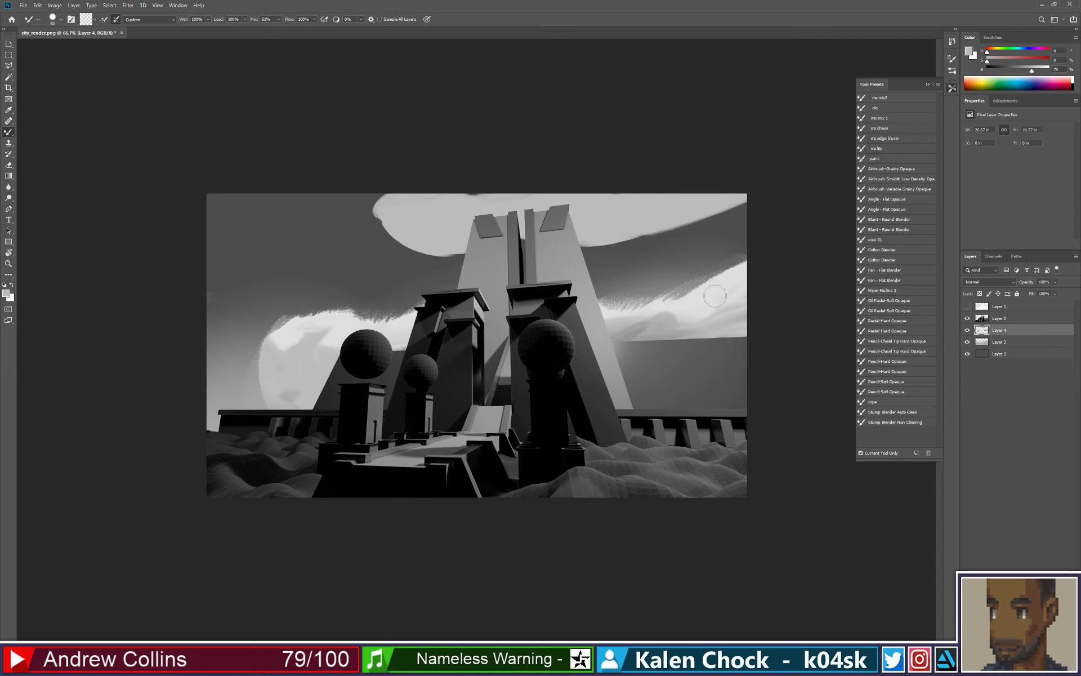
pyautogui.moveTo(698, 324); pyautogui.dragTo(637, 329)
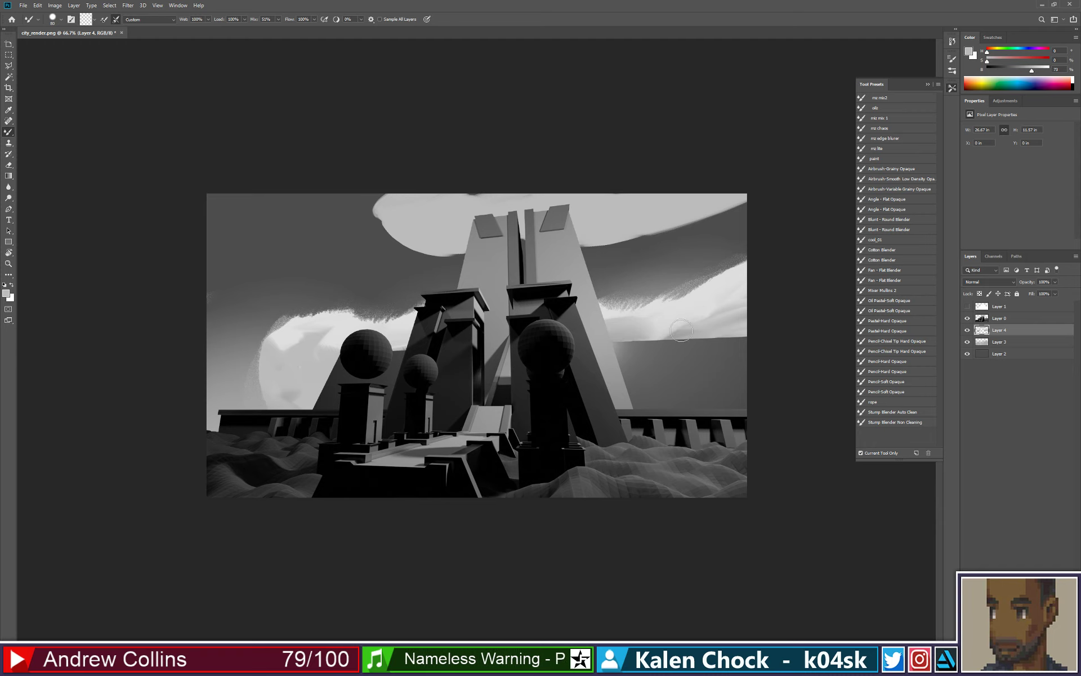
# - Sample greys from the left cloud, paint a low cloud bank beneath it and blend it with the Mixer Brush
pyautogui.hotkey('shift', 'b')
pyautogui.keyDown('alt'); pyautogui.click(271, 406); pyautogui.keyUp('alt')
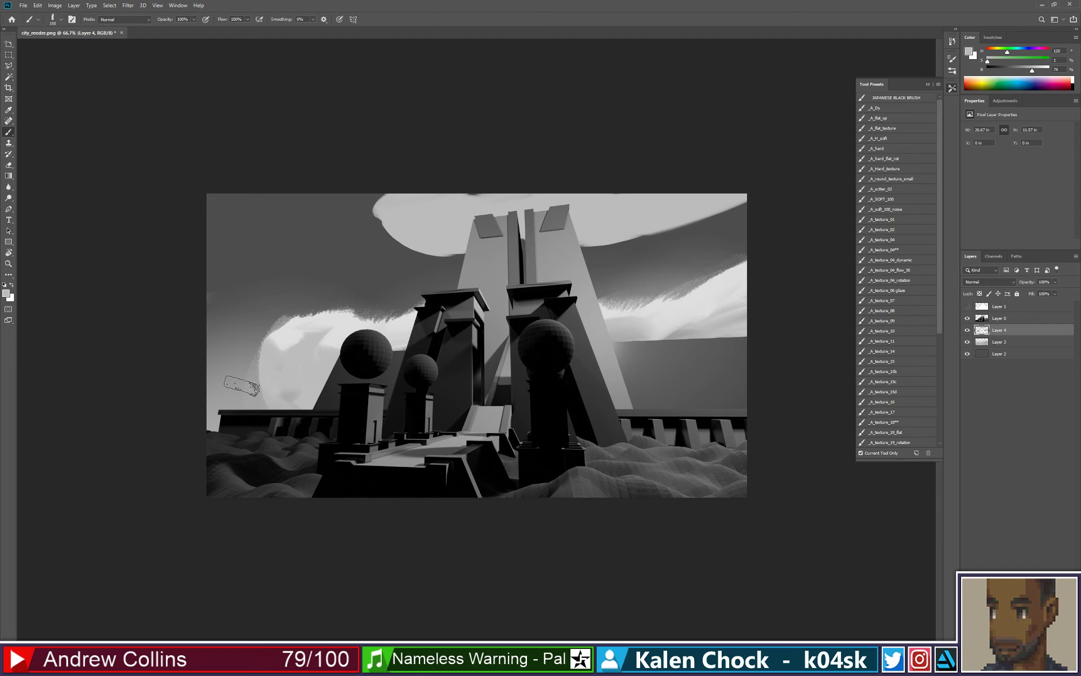
pyautogui.moveTo(241, 387)
pyautogui.mouseDown()
pyautogui.moveTo(264, 412)
pyautogui.moveTo(264, 383)
pyautogui.moveTo(315, 388)
pyautogui.mouseUp()
pyautogui.keyDown('alt'); pyautogui.click(284, 333); pyautogui.keyUp('alt')
pyautogui.hotkey('shift', 'b')
pyautogui.moveTo(234, 392); pyautogui.dragTo(336, 388)
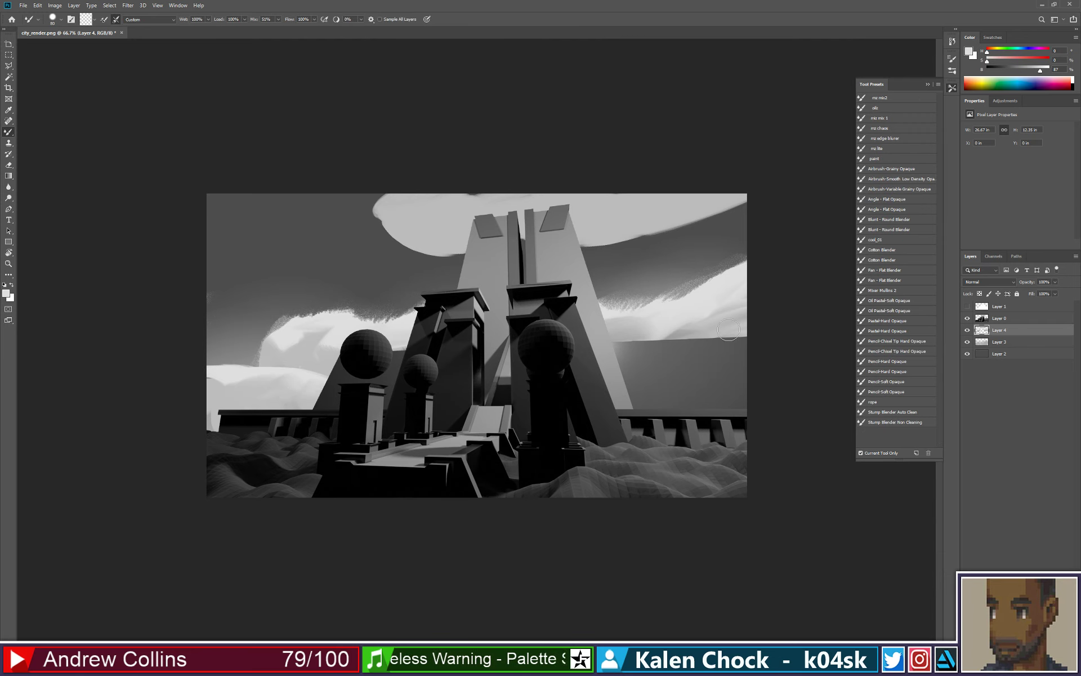
# - Smear the right cloud, erase its upper edge with the textured Eraser, and repaint a rounded light grey puff beside the tower
pyautogui.moveTo(728, 338); pyautogui.dragTo(640, 323)
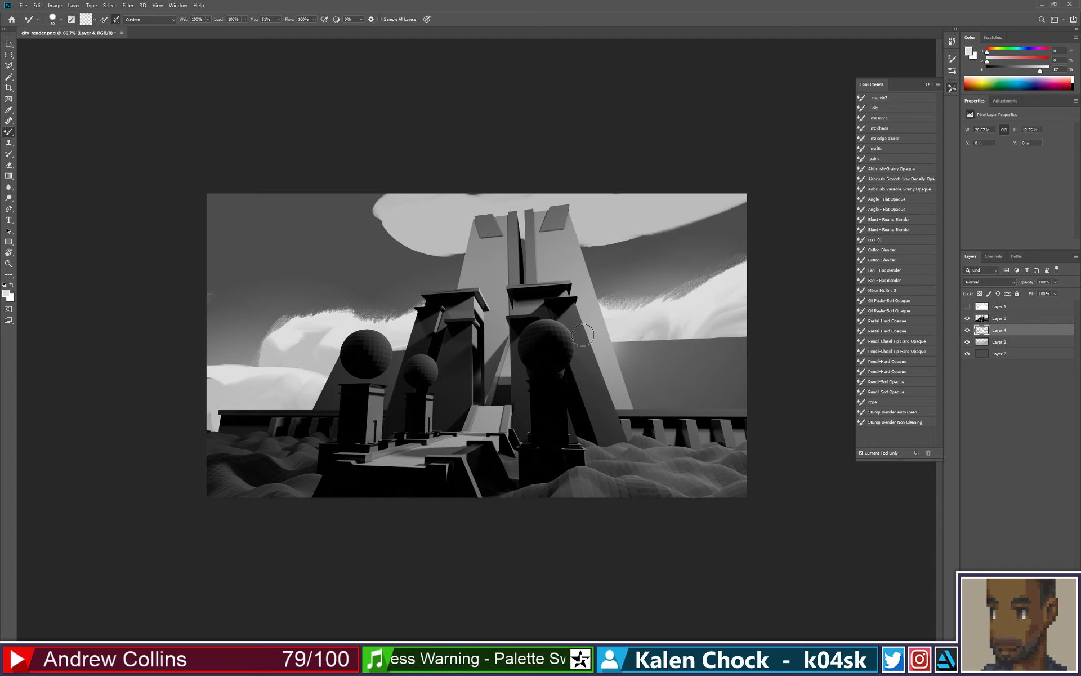
pyautogui.press('e')
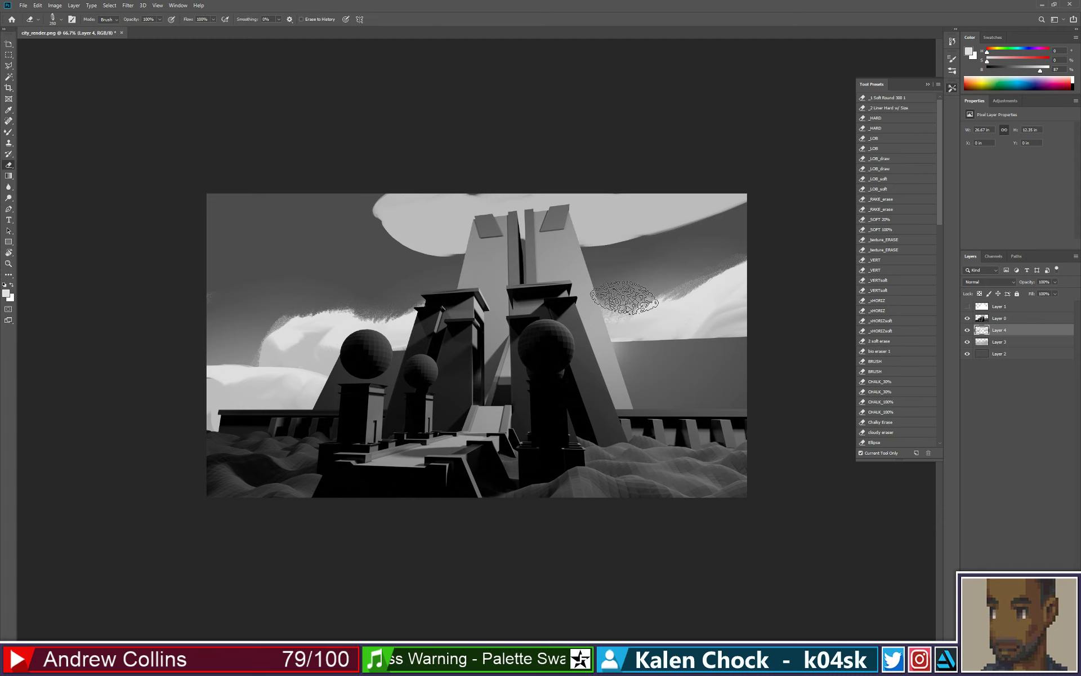
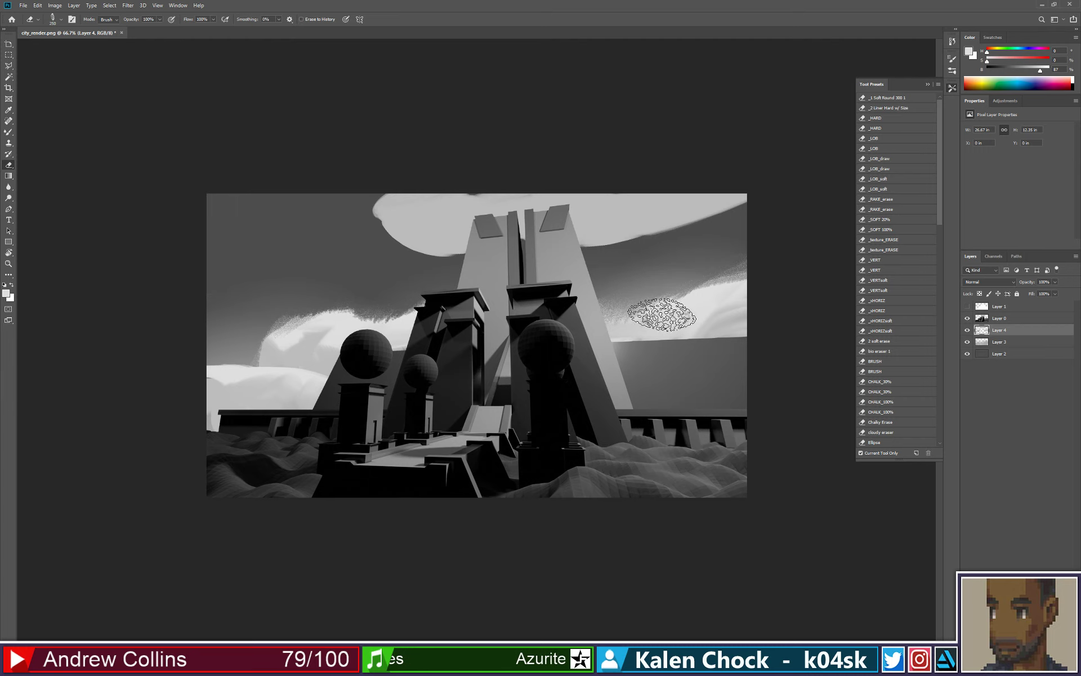
pyautogui.press('b')
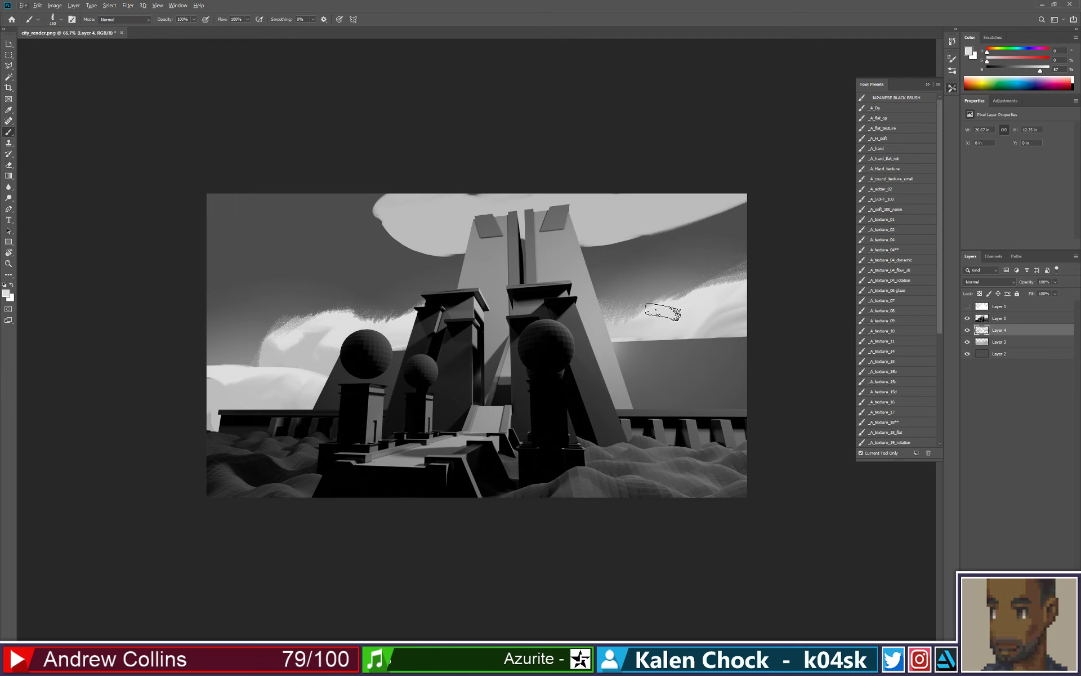
pyautogui.keyDown('alt'); pyautogui.click(662, 312); pyautogui.keyUp('alt')
pyautogui.moveTo(627, 324); pyautogui.dragTo(666, 316)
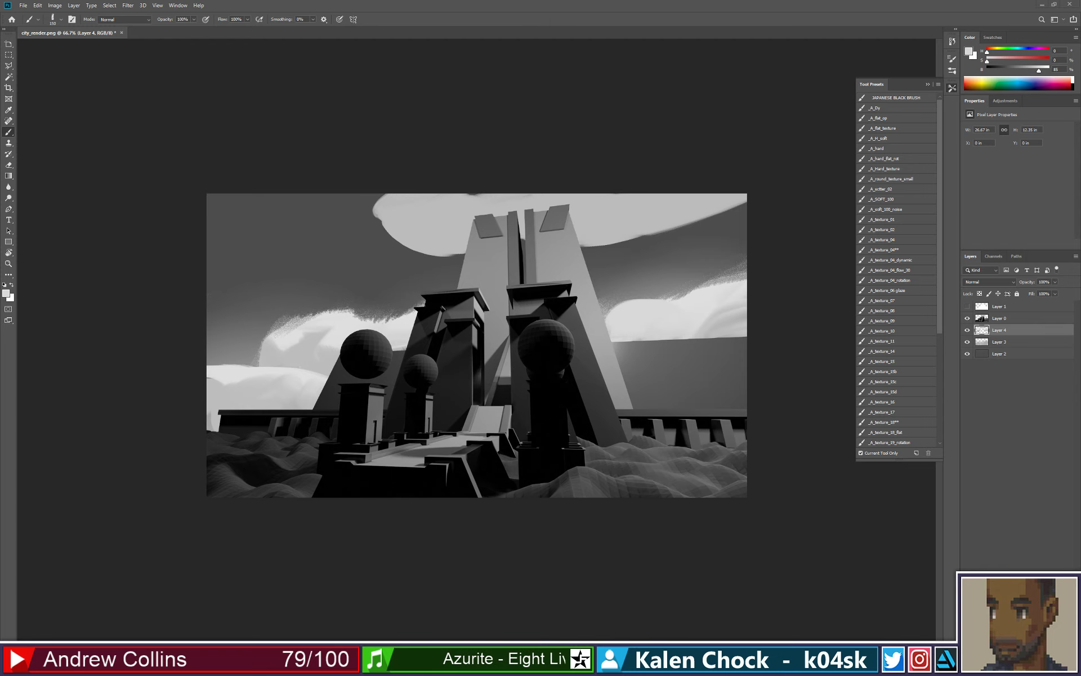
# - Switch to the browser window with Facebook, check the comments and the open chat, and move the window off the canvas
pyautogui.moveTo(588, 1); pyautogui.dragTo(488, 154)
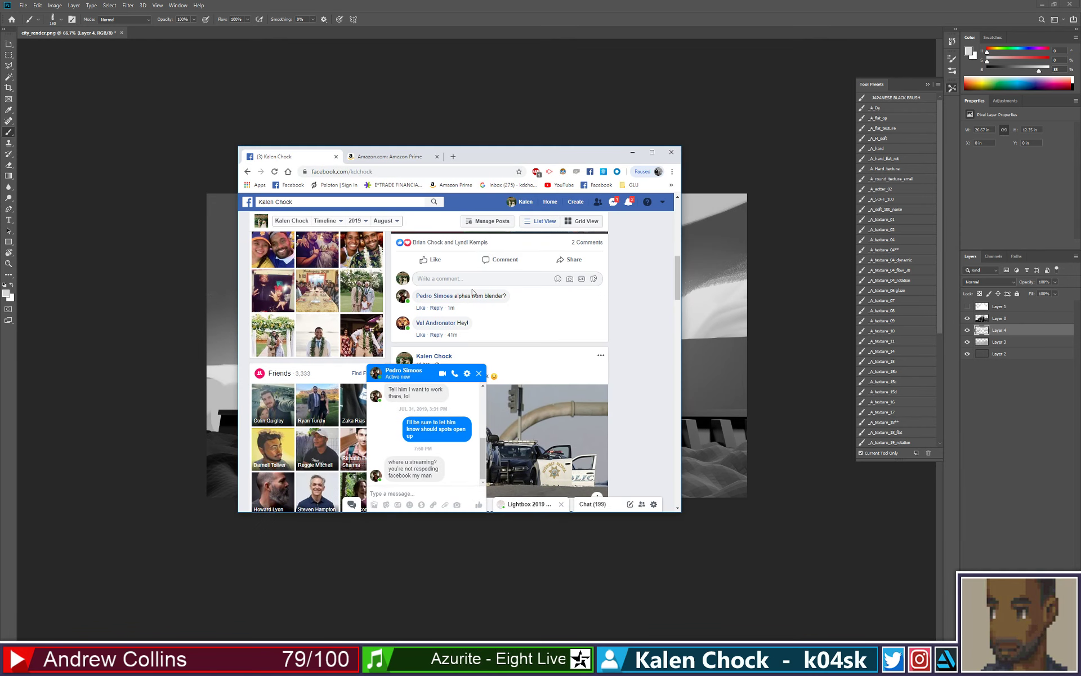
pyautogui.moveTo(560, 160); pyautogui.dragTo(0, 233)
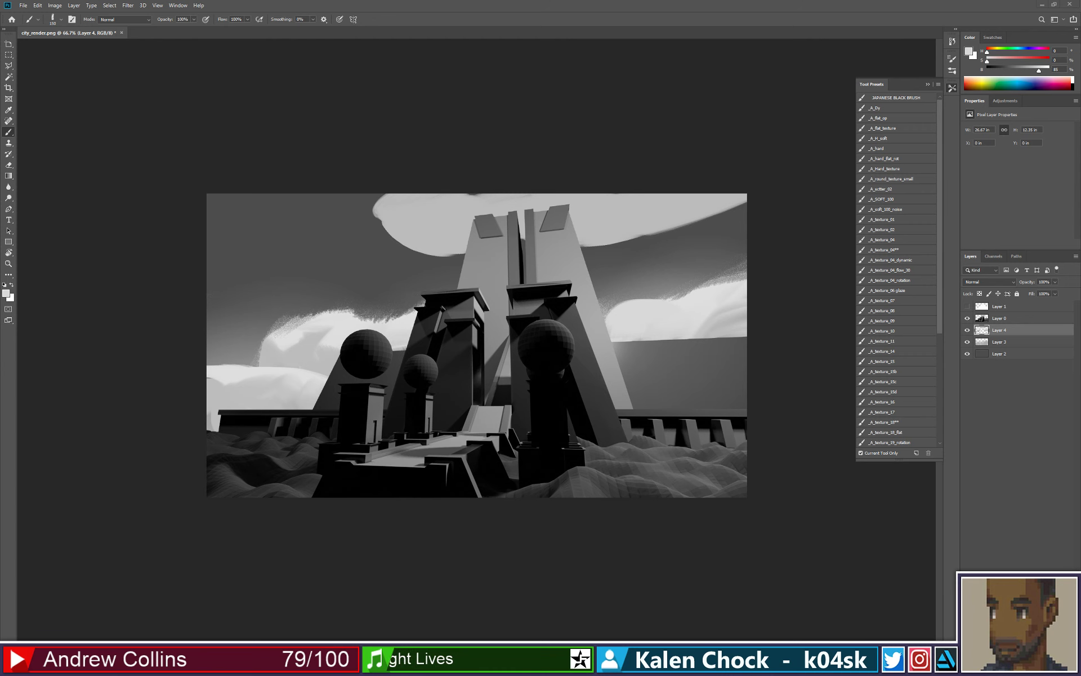
pyautogui.moveTo(647, 3); pyautogui.dragTo(437, 186)
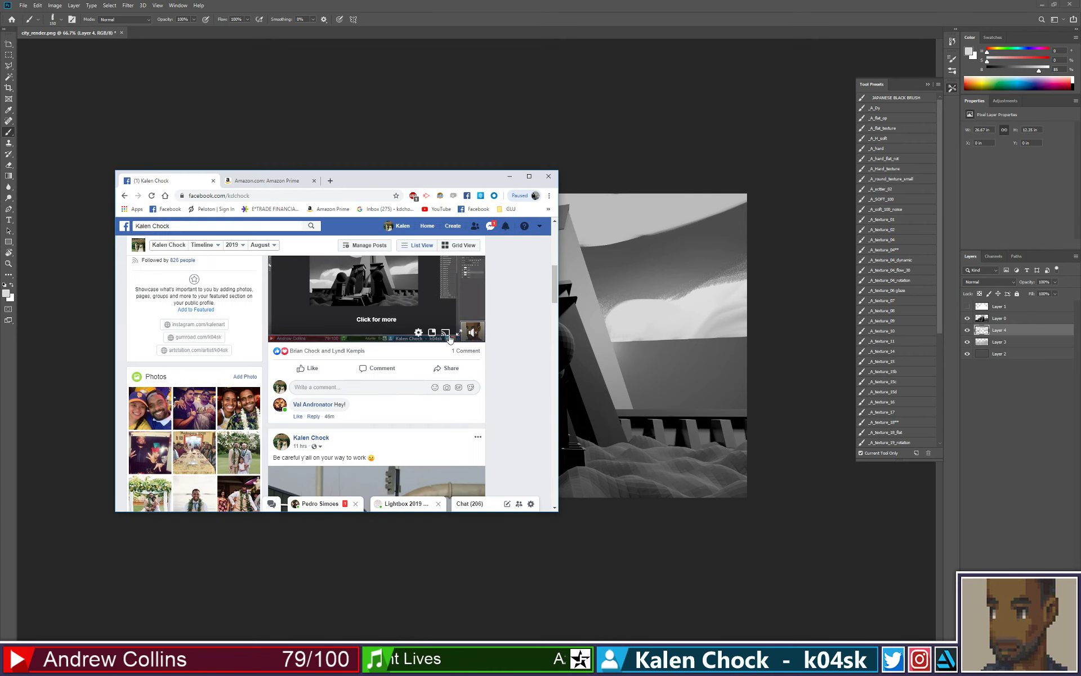
pyautogui.click(336, 509)
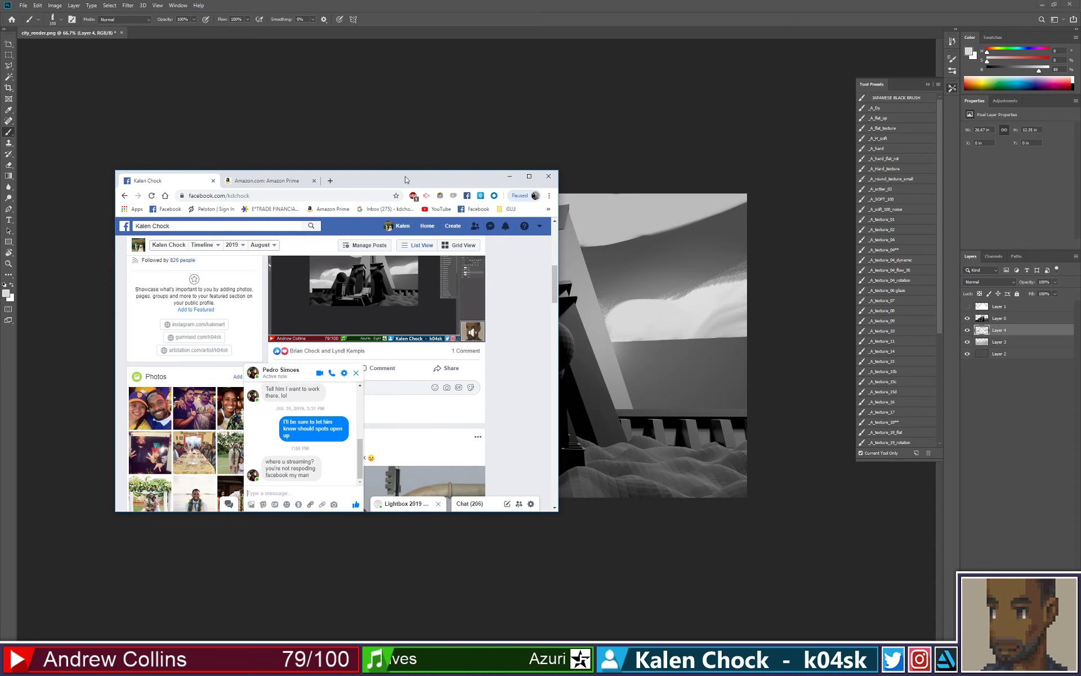
pyautogui.moveTo(407, 180); pyautogui.dragTo(647, 2)
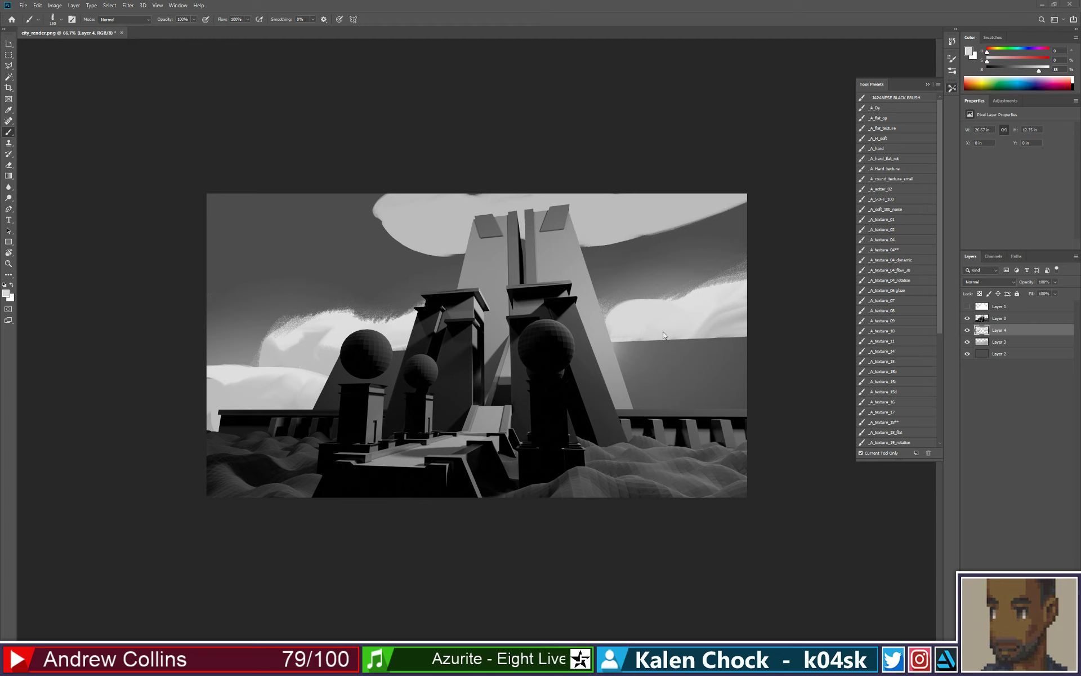
# - Erase a ragged left end into the upper cloud and paint a sampled grey into the base of the right cloud
pyautogui.press('e')
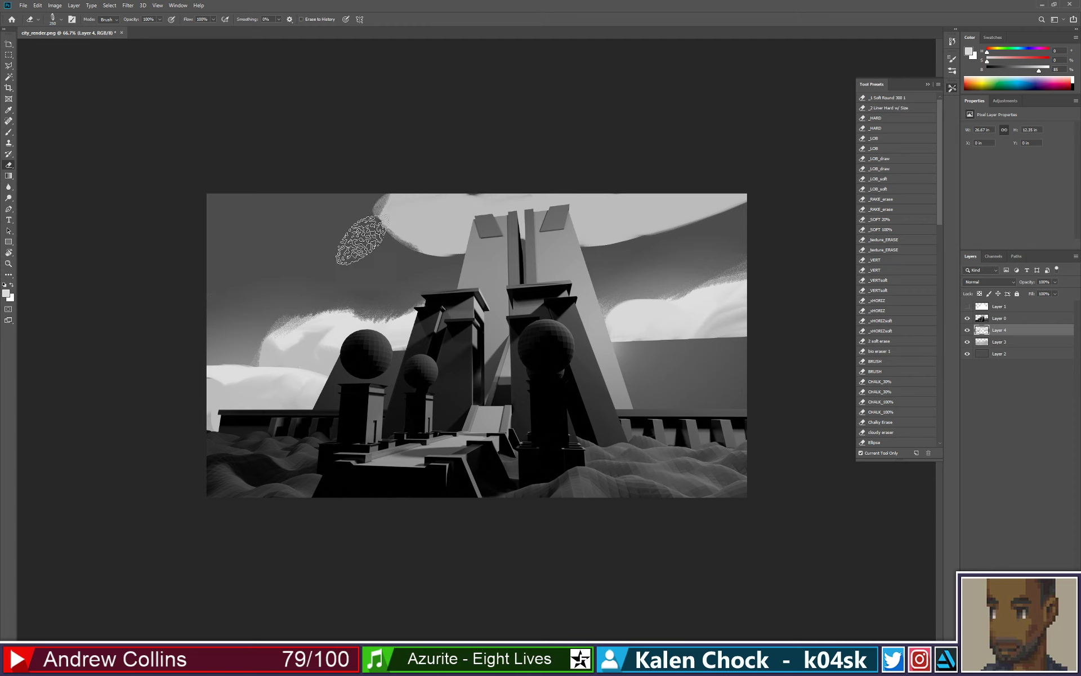
pyautogui.moveTo(374, 234); pyautogui.dragTo(435, 169)
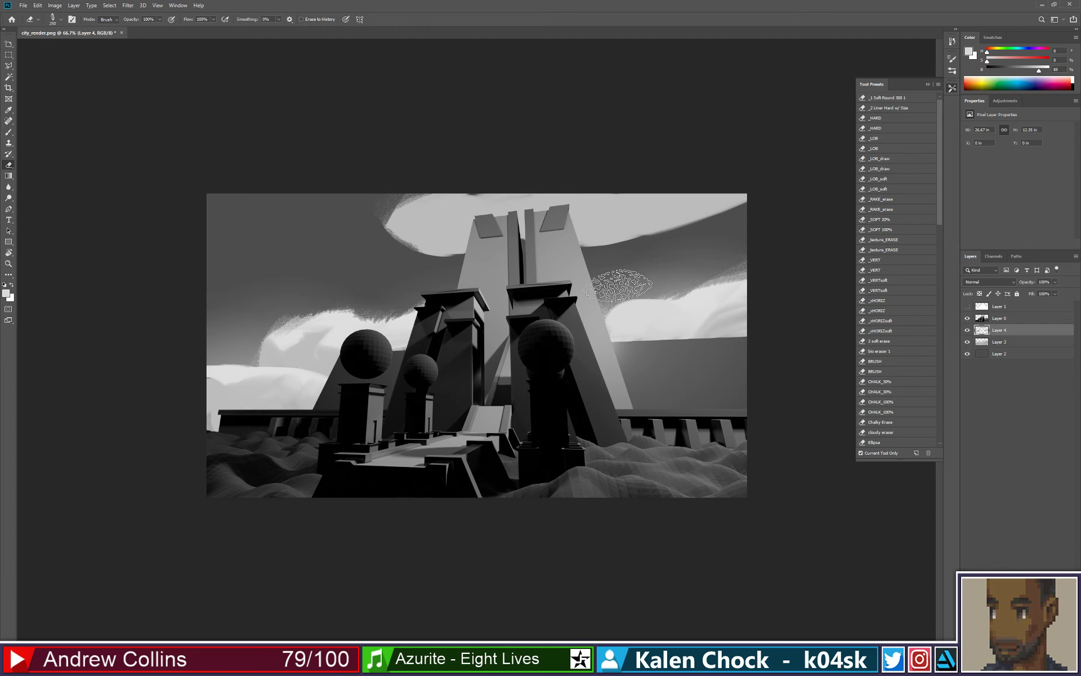
pyautogui.press('b')
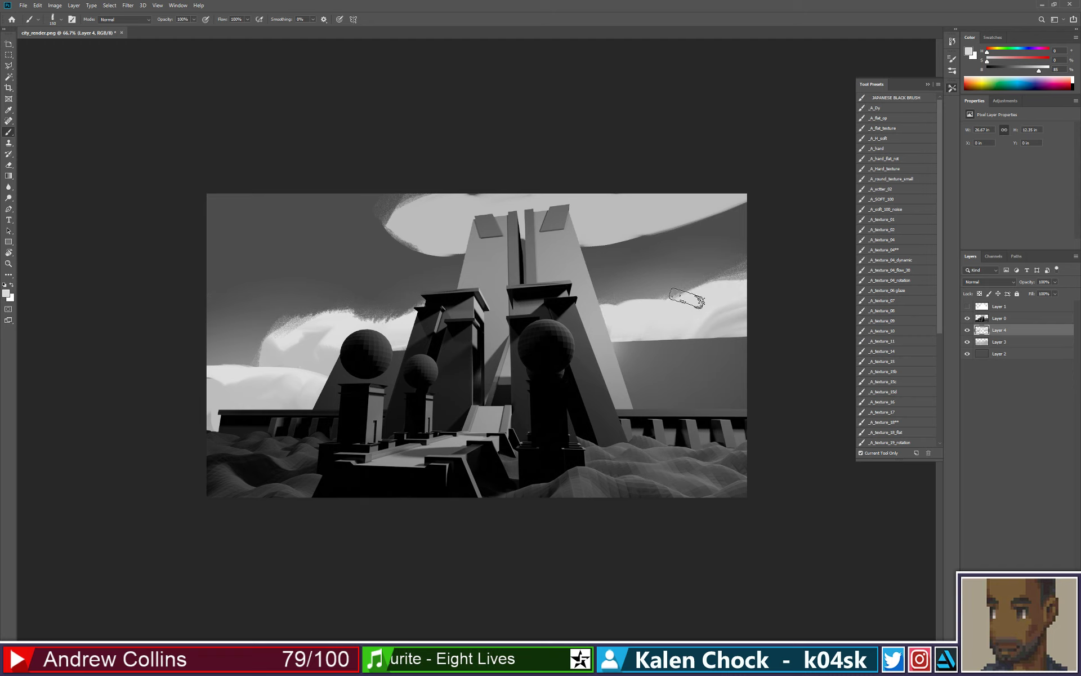
pyautogui.keyDown('alt'); pyautogui.click(646, 336); pyautogui.keyUp('alt')
pyautogui.moveTo(644, 336); pyautogui.dragTo(626, 330)
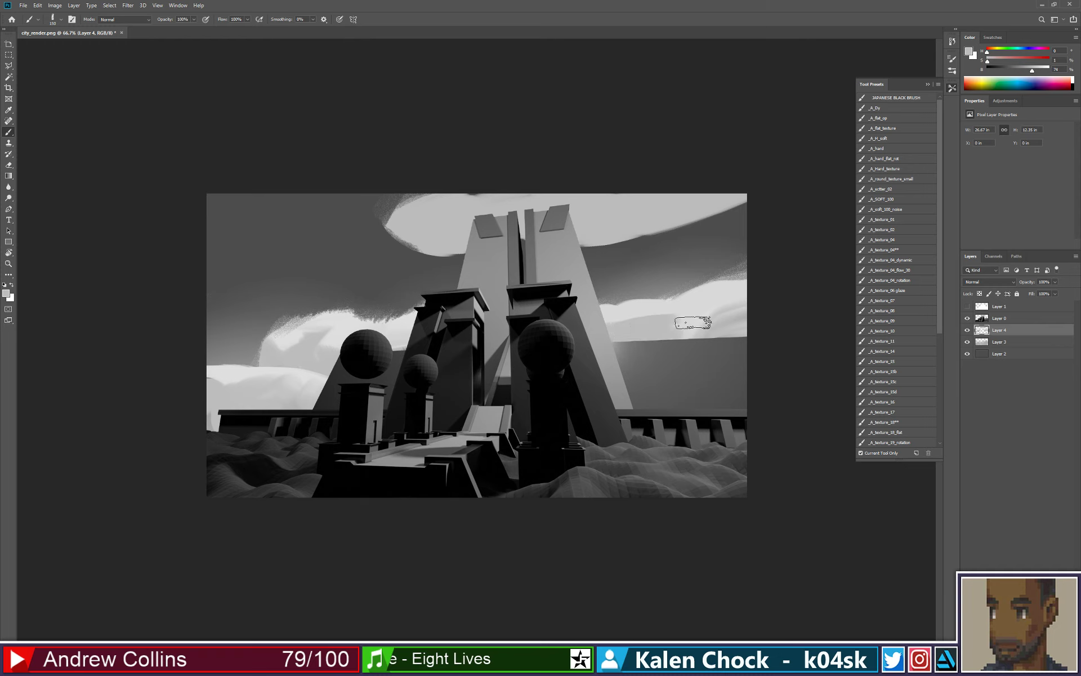
# - Blend the right cloud with the Mixer Brush, paint more grey into its outer part, and smooth its upper edge
pyautogui.hotkey('shift', 'b')
pyautogui.moveTo(690, 321)
pyautogui.mouseDown()
pyautogui.moveTo(649, 330)
pyautogui.moveTo(766, 307)
pyautogui.mouseUp()
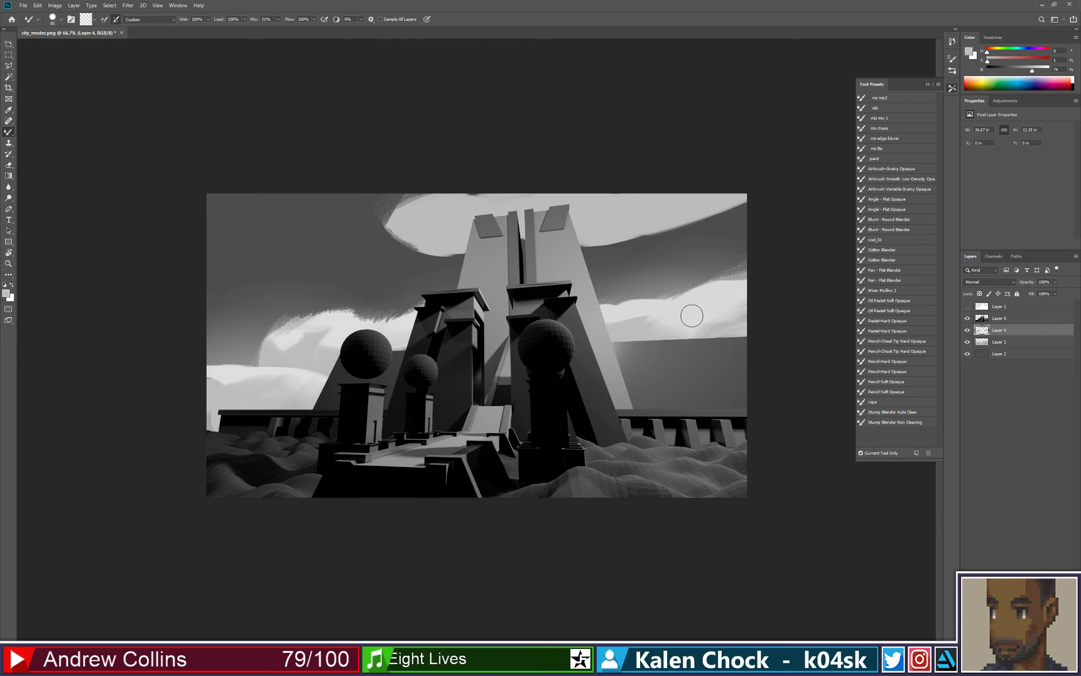
pyautogui.hotkey('shift', 'b')
pyautogui.moveTo(721, 337)
pyautogui.mouseDown()
pyautogui.moveTo(725, 295)
pyautogui.moveTo(704, 307)
pyautogui.moveTo(707, 294)
pyautogui.mouseUp()
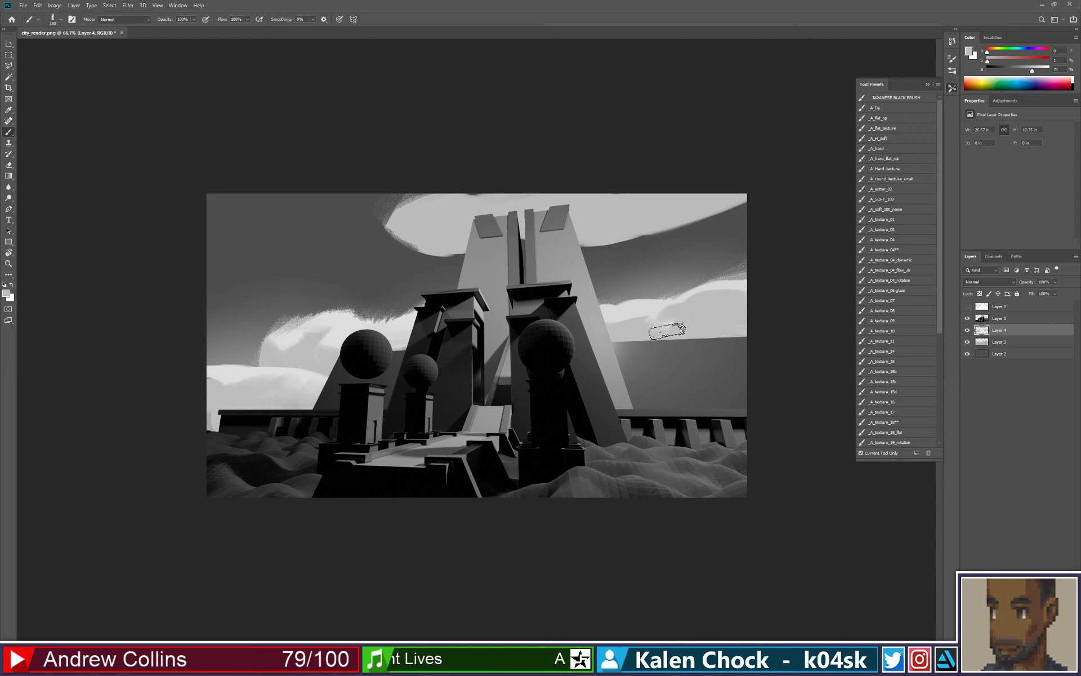
pyautogui.hotkey('shift', 'b')
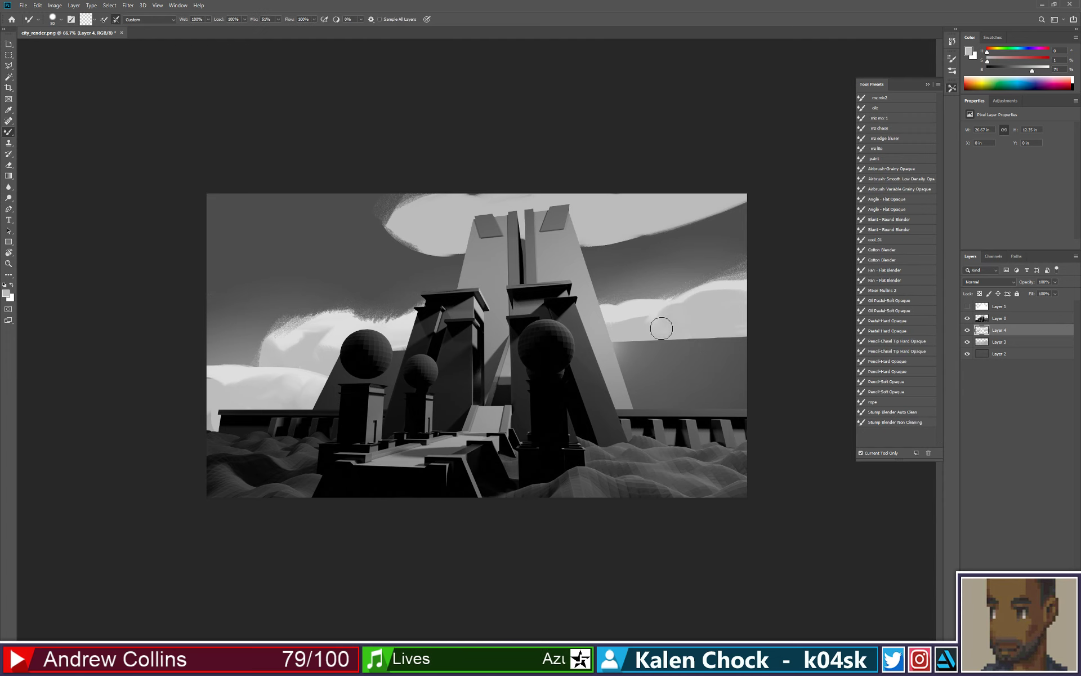
pyautogui.moveTo(685, 307)
pyautogui.mouseDown()
pyautogui.moveTo(702, 285)
pyautogui.moveTo(731, 282)
pyautogui.moveTo(697, 304)
pyautogui.moveTo(746, 278)
pyautogui.mouseUp()
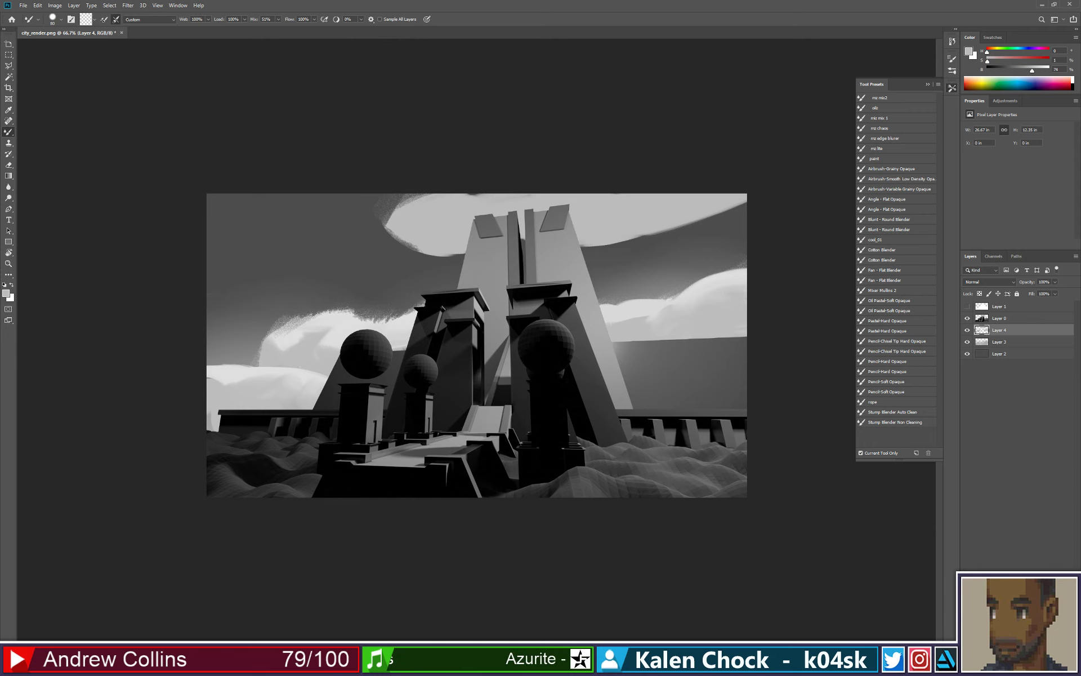
# - Apply a Motion Blur to the cloud layer with a 47° angle and a distance of 10 pixels
pyautogui.click(128, 5)
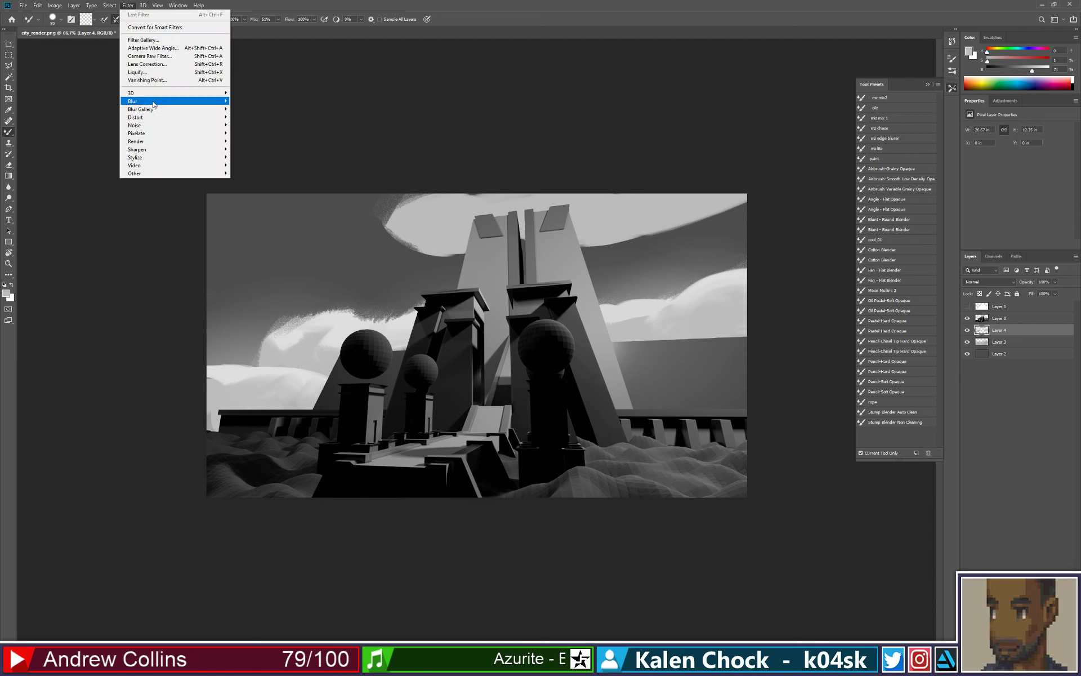
pyautogui.moveTo(177, 102)
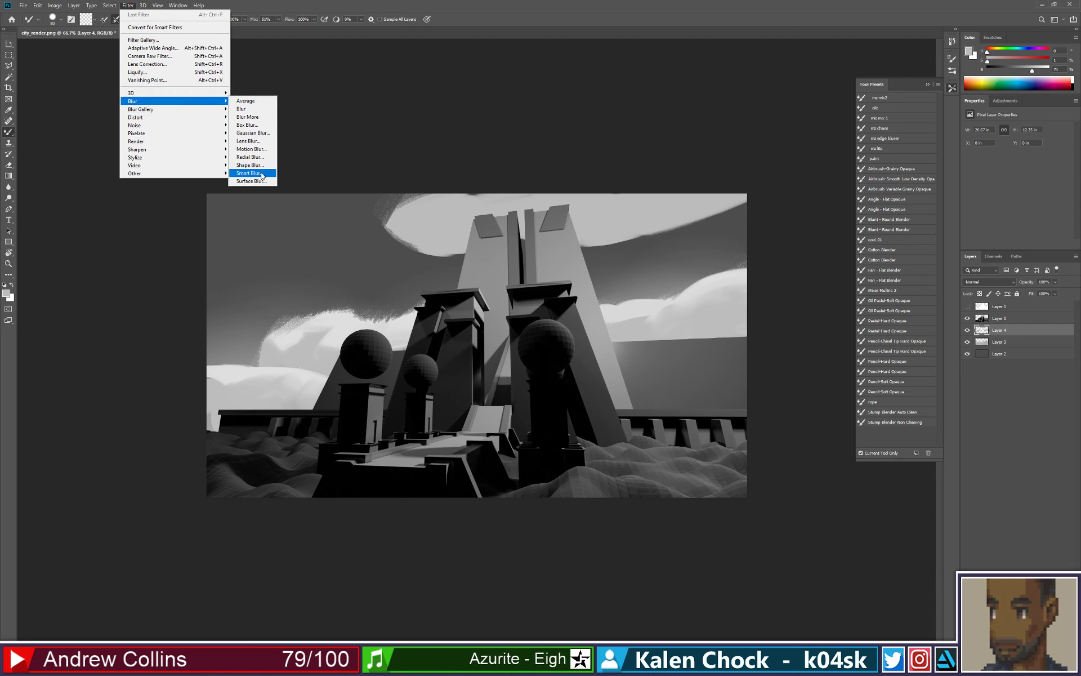
pyautogui.click(251, 149)
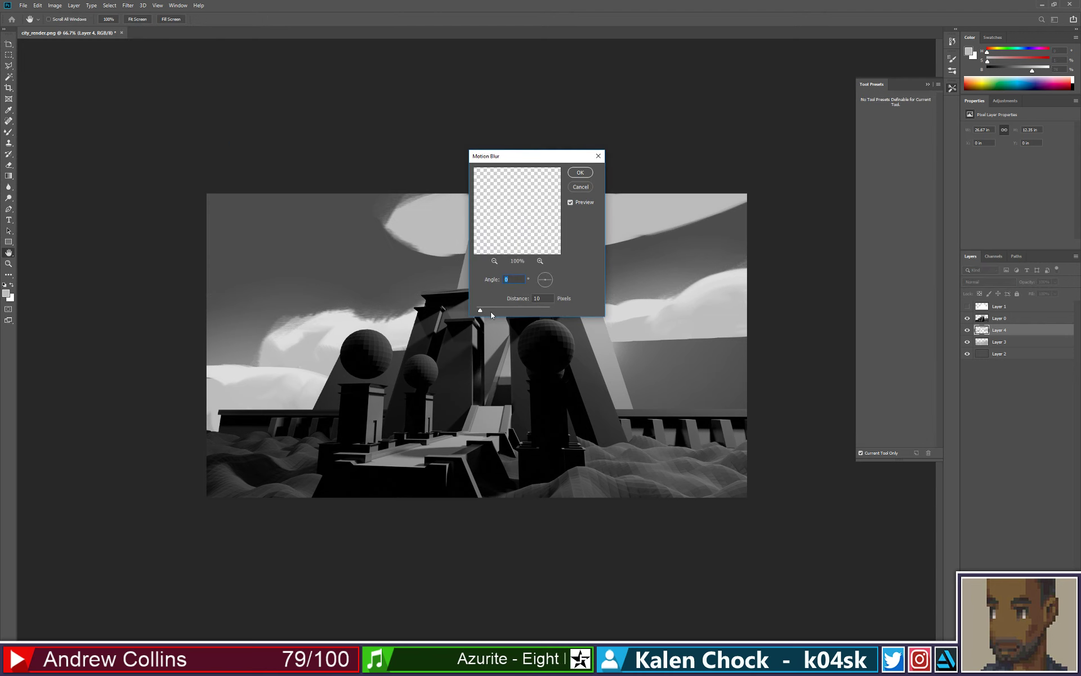
pyautogui.moveTo(548, 276); pyautogui.dragTo(556, 268)
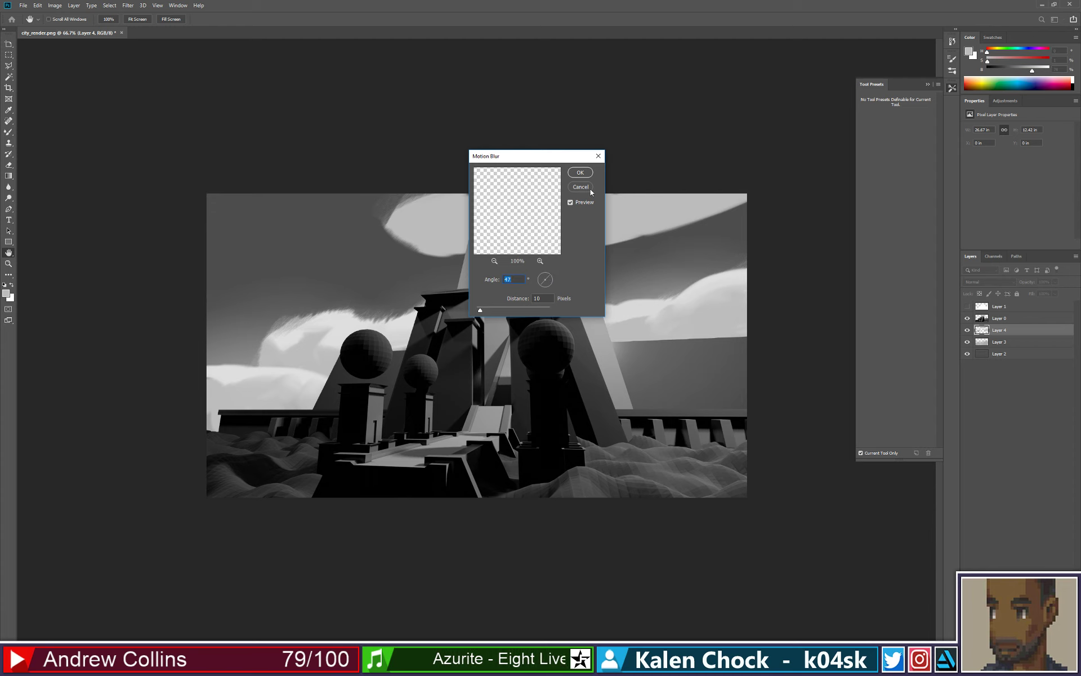
pyautogui.click(582, 171)
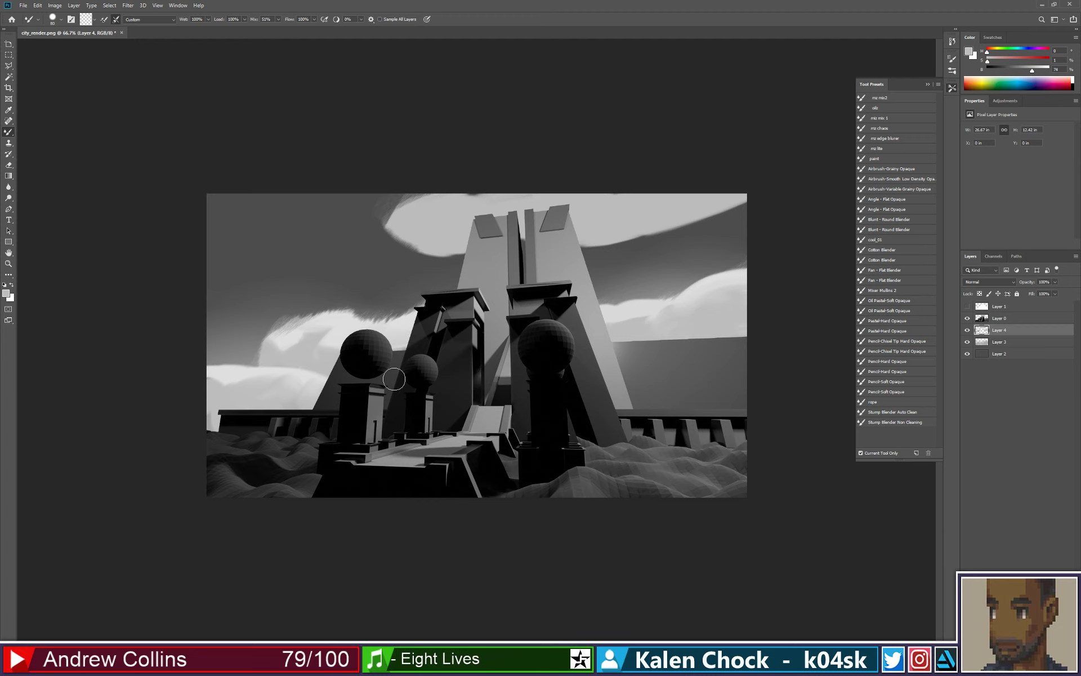
# - Sample the upper cloud's light grey and extend its lower edge with textured brush strokes out to the canvas's upper-right corner
pyautogui.press('z')
pyautogui.click(476, 344)
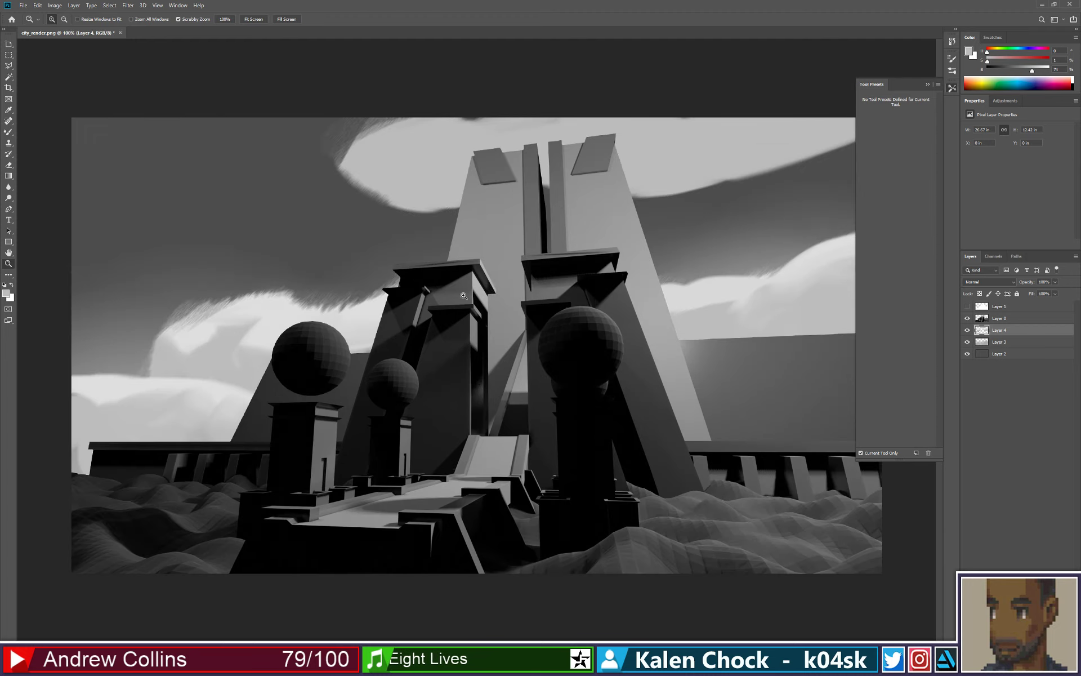
pyautogui.keyDown('alt'); pyautogui.click(490, 304); pyautogui.keyUp('alt')
pyautogui.press('b')
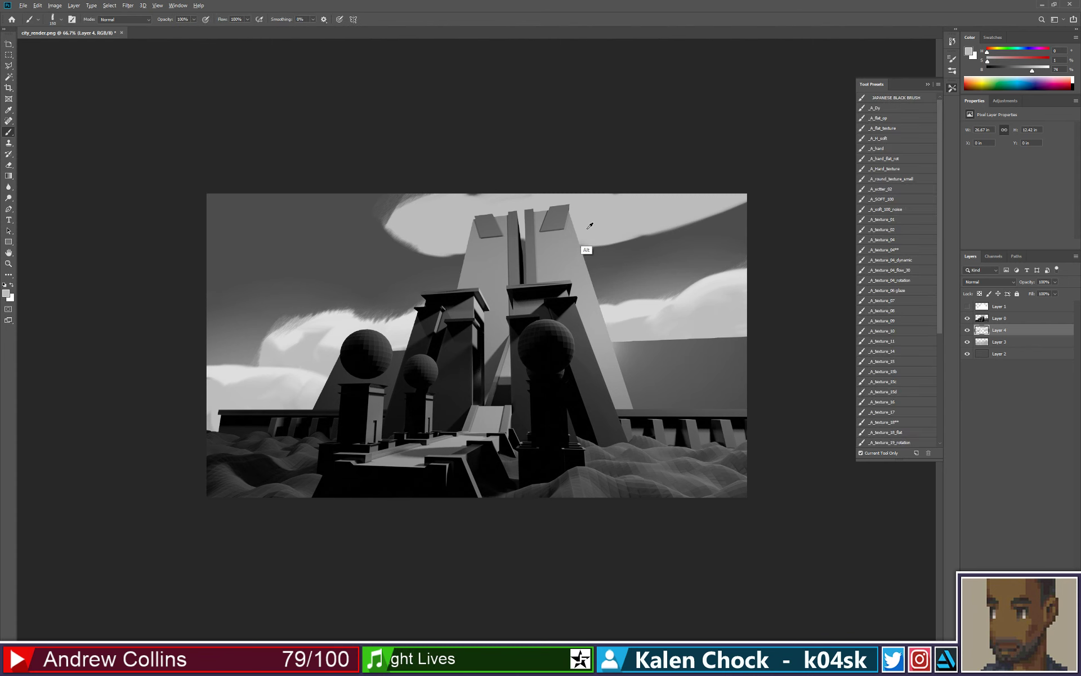
pyautogui.keyDown('alt'); pyautogui.click(591, 226); pyautogui.keyUp('alt')
pyautogui.moveTo(586, 248); pyautogui.dragTo(674, 220)
pyautogui.moveTo(595, 239); pyautogui.dragTo(704, 216)
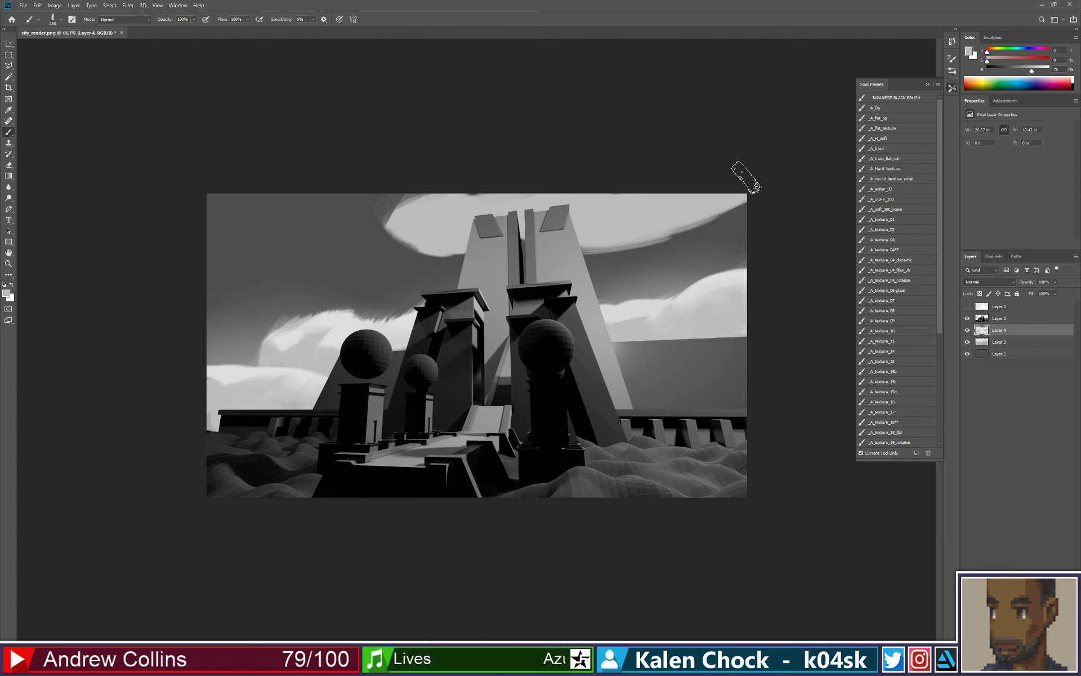
pyautogui.moveTo(742, 194)
pyautogui.mouseDown()
pyautogui.moveTo(676, 215)
pyautogui.moveTo(745, 190)
pyautogui.mouseUp()
pyautogui.hotkey('ctrl', 'z')
pyautogui.moveTo(666, 220); pyautogui.dragTo(745, 191)
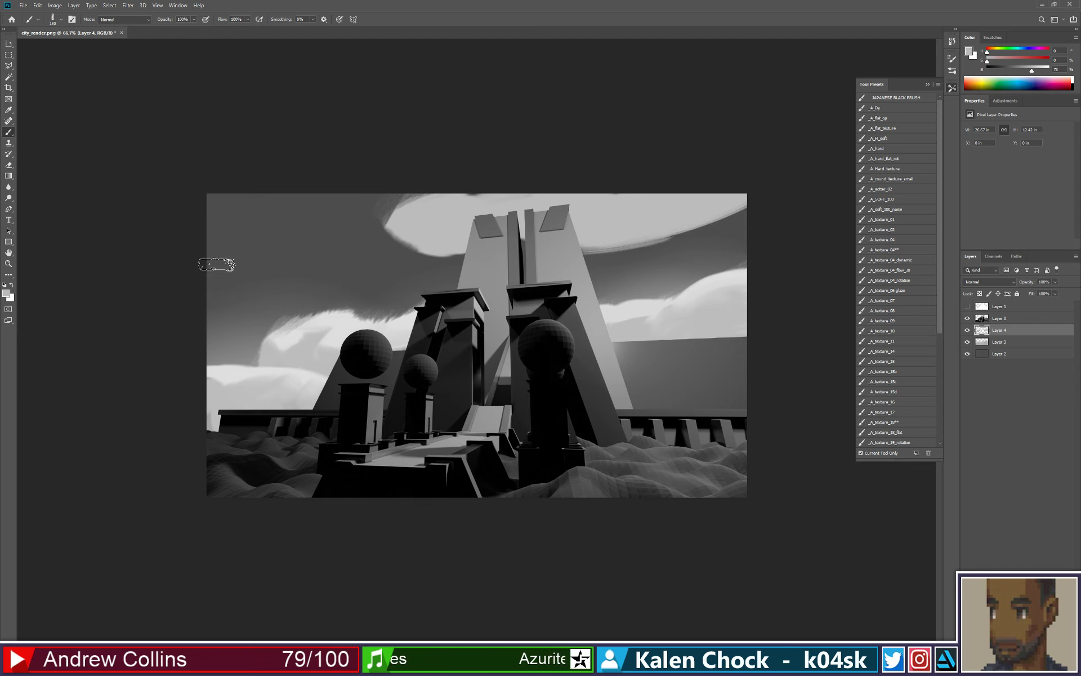
# - Break up the upper edge of the left cloud with a speckled textured eraser
pyautogui.press('e')
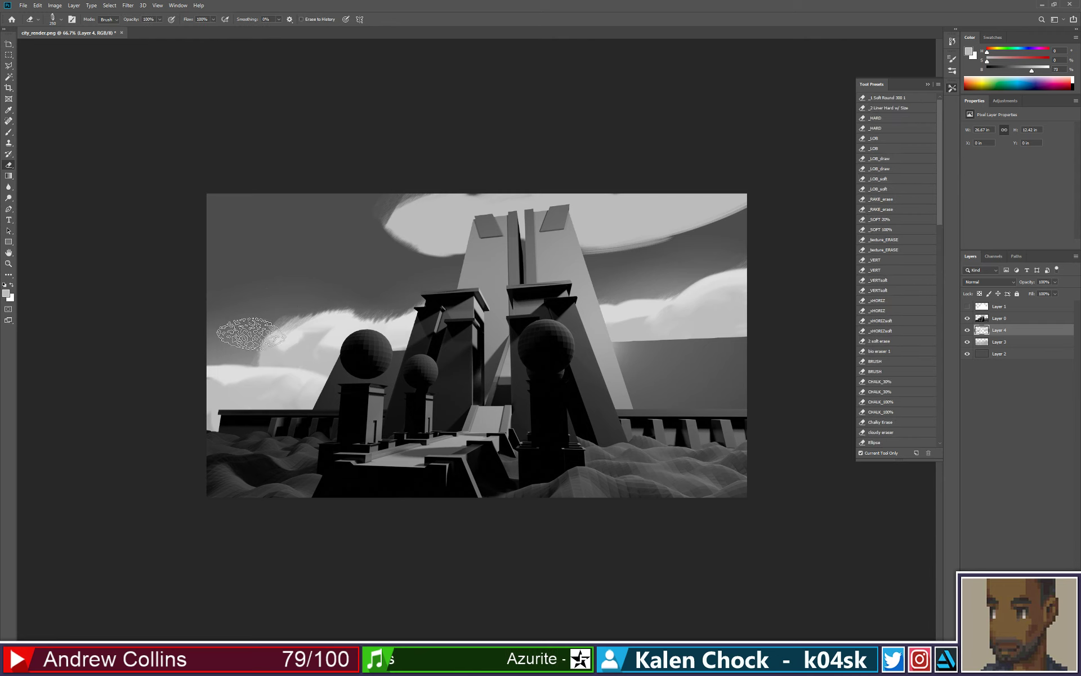
pyautogui.hotkey('ctrl', 'z')
pyautogui.moveTo(244, 344)
pyautogui.mouseDown()
pyautogui.moveTo(319, 304)
pyautogui.moveTo(293, 314)
pyautogui.mouseUp()
pyautogui.hotkey('ctrl', 'z')
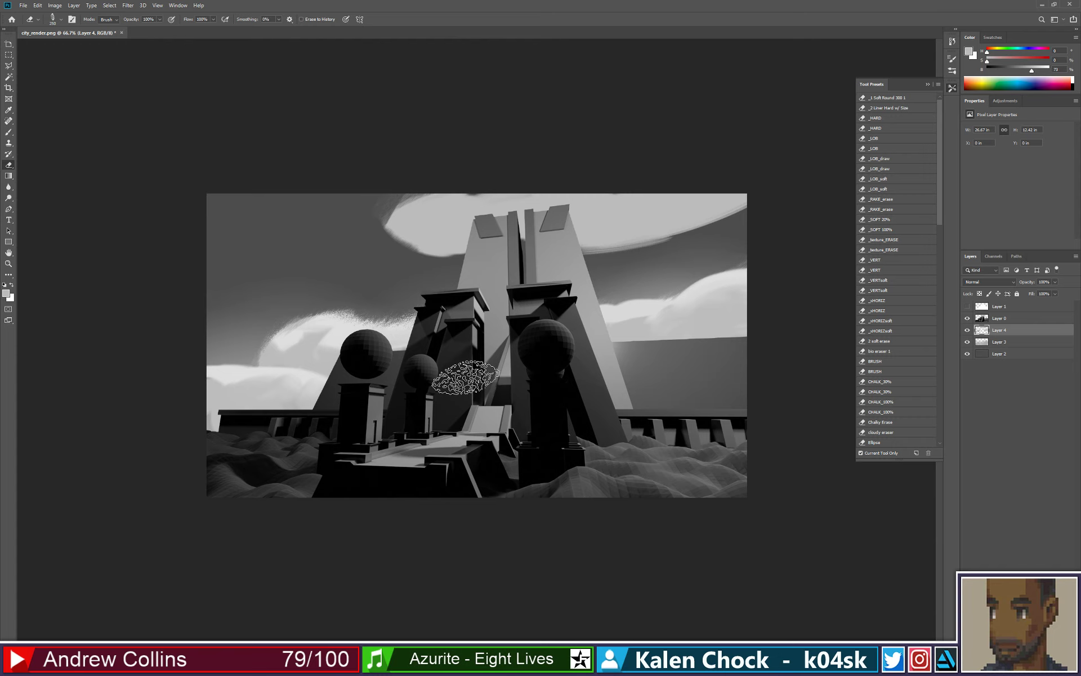
pyautogui.press('b')
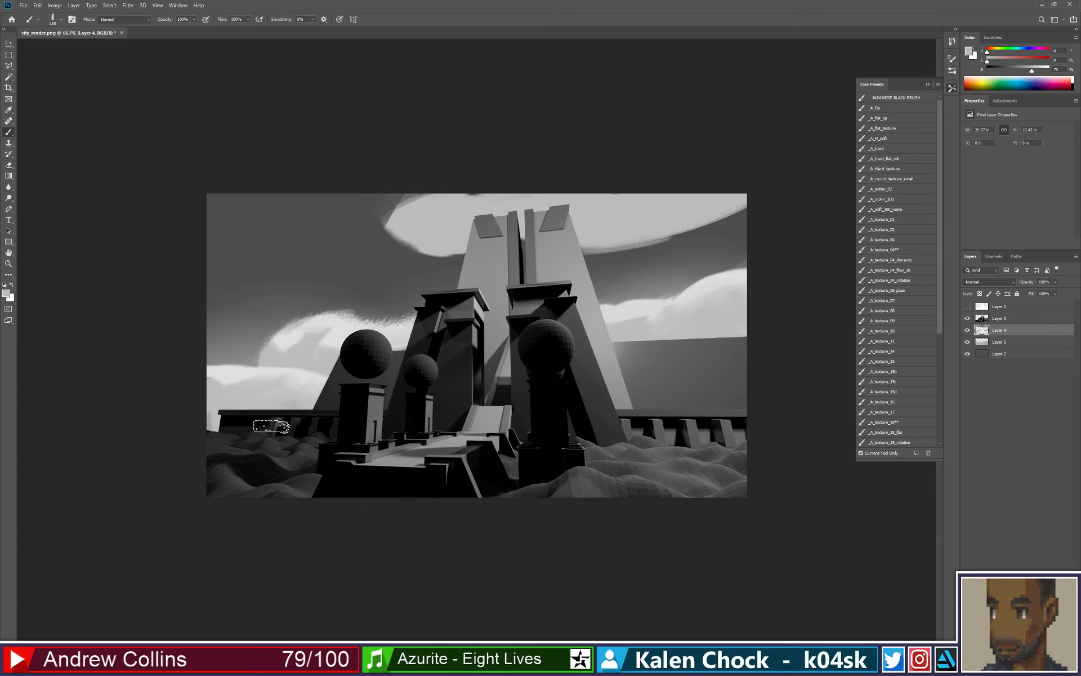
# - Make the city render layer, Layer 0, active and switch from the Artboard tool to the Move tool
pyautogui.press('v')
pyautogui.press('z')
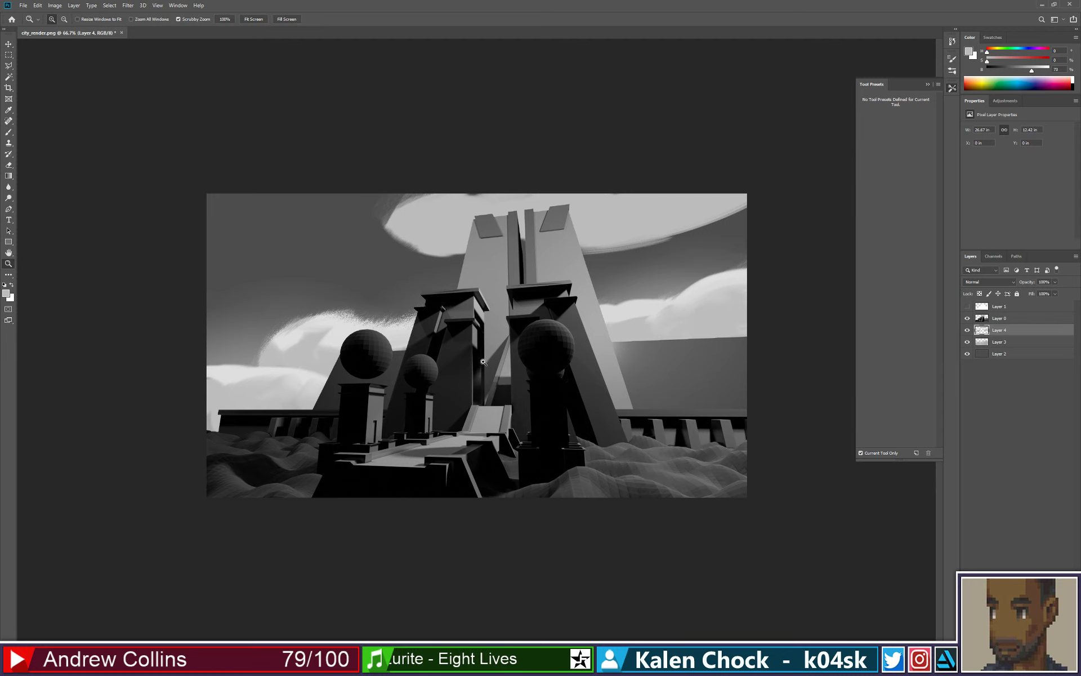
pyautogui.hotkey('shift', 'v')
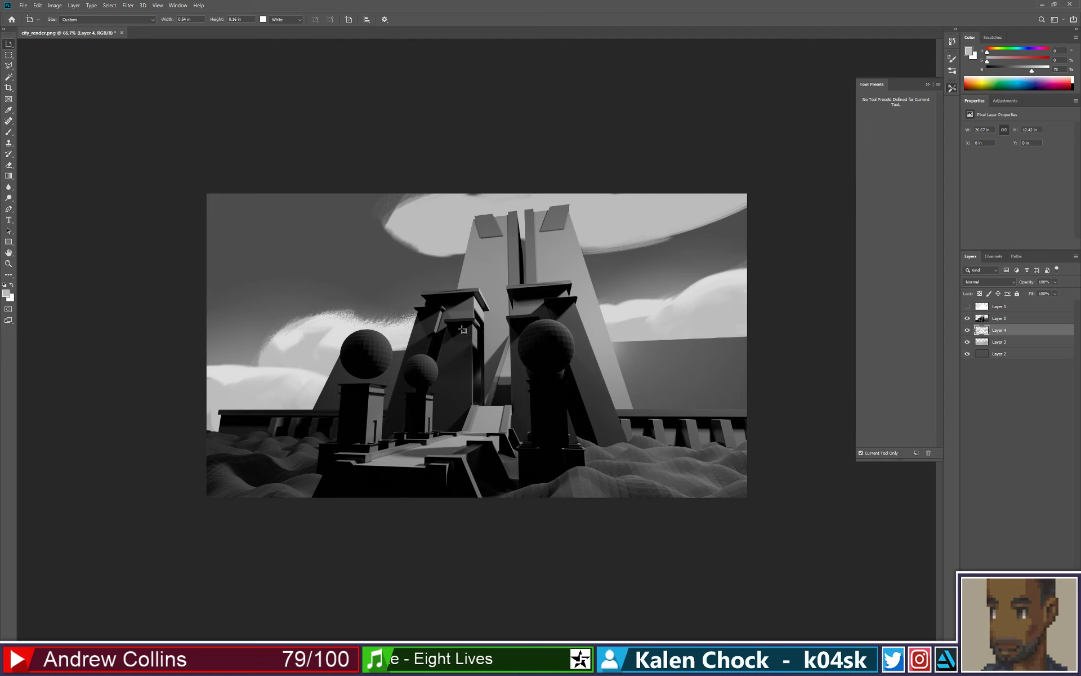
pyautogui.click(1012, 319)
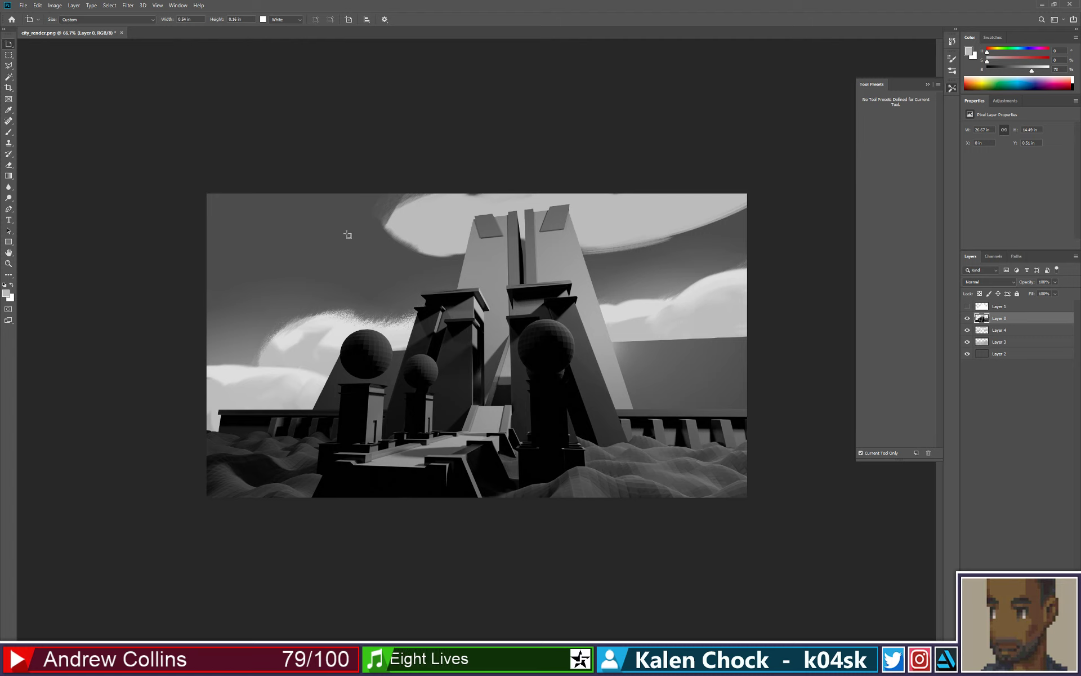
pyautogui.click(38, 21)
pyautogui.click(11, 45)
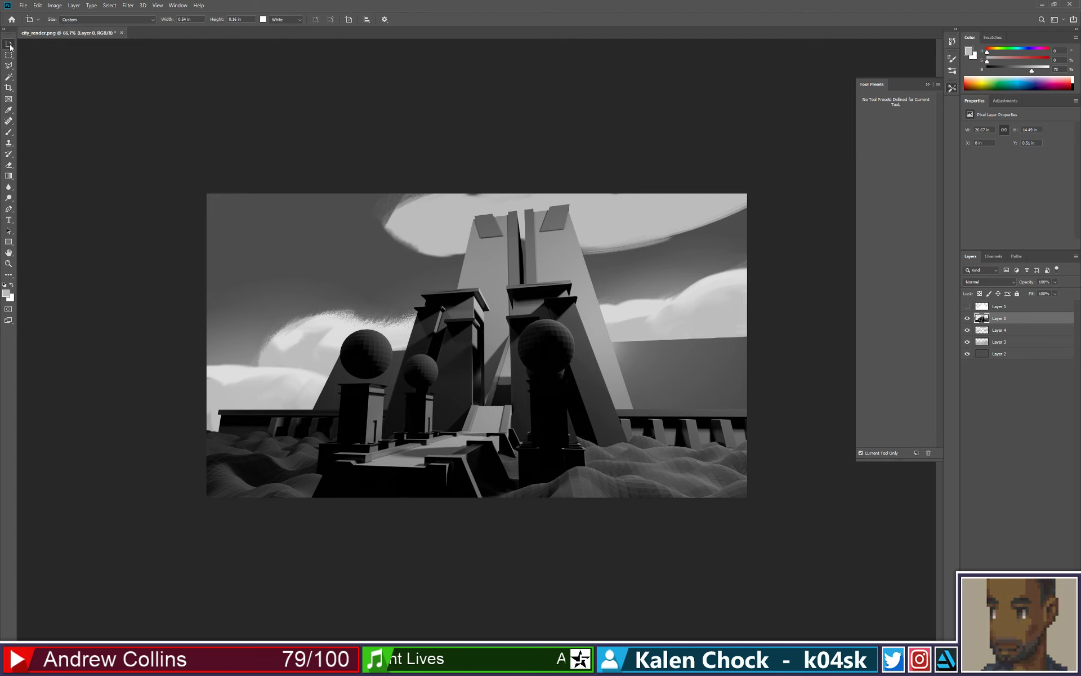
pyautogui.click(9, 44)
pyautogui.press('z')
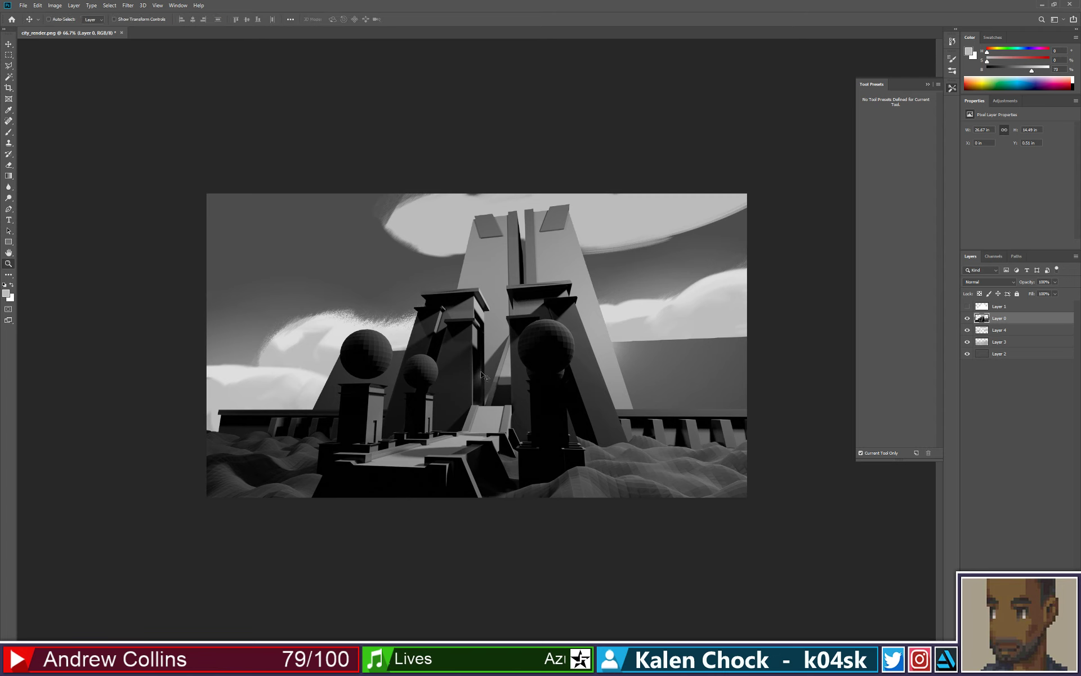
# - Add a new layer above Layer 0 and open the brush picker for the Hard Elliptical brush
pyautogui.click(524, 343)
pyautogui.press('b')
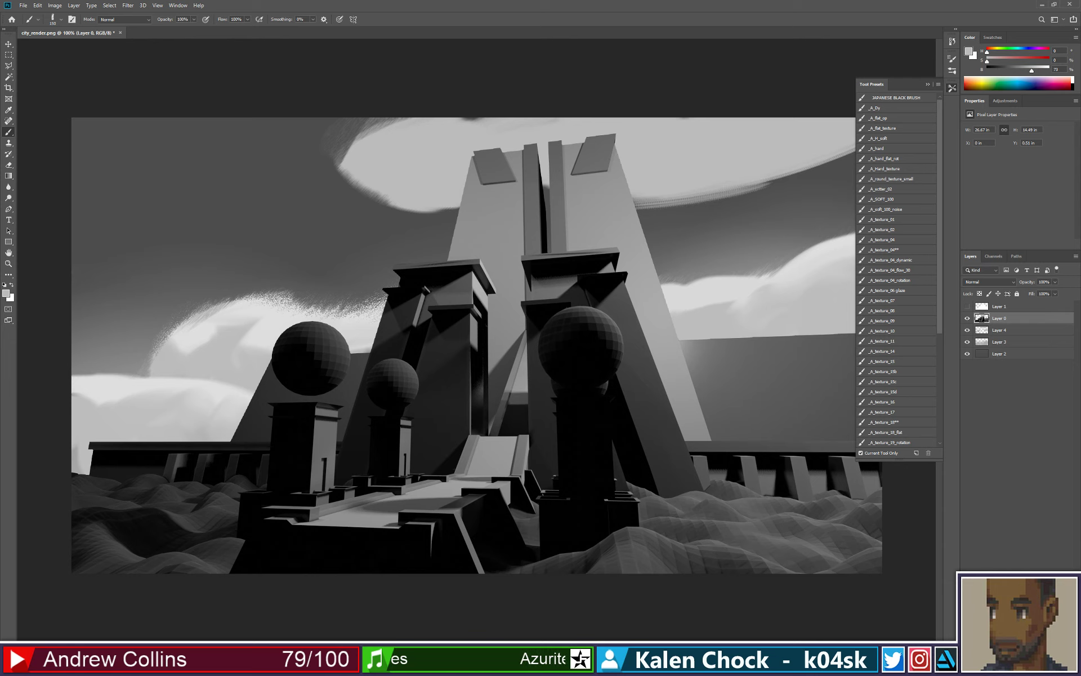
pyautogui.click(1055, 648)
pyautogui.rightClick(576, 225)
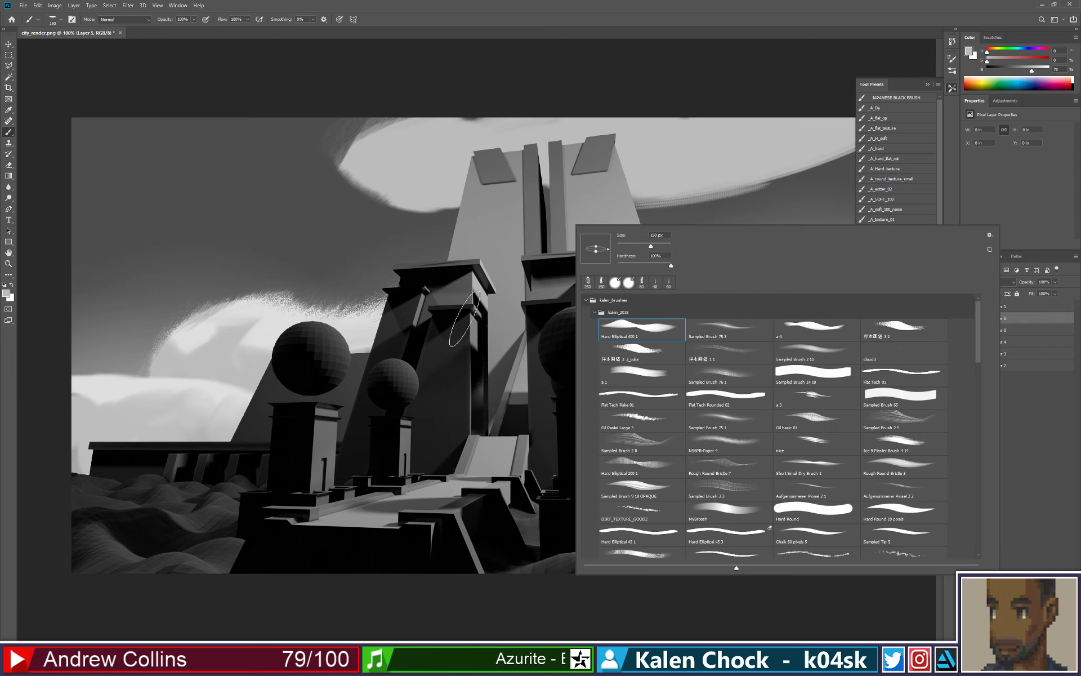
# - Shrink the elliptical brush to a small detail size and undo the light test dab on the inner left pillar
pyautogui.click(445, 319)
pyautogui.press('[')
pyautogui.press('[')
pyautogui.press('[')
pyautogui.press('[')
pyautogui.press('[')
pyautogui.press('[')
pyautogui.press('[')
pyautogui.press('[')
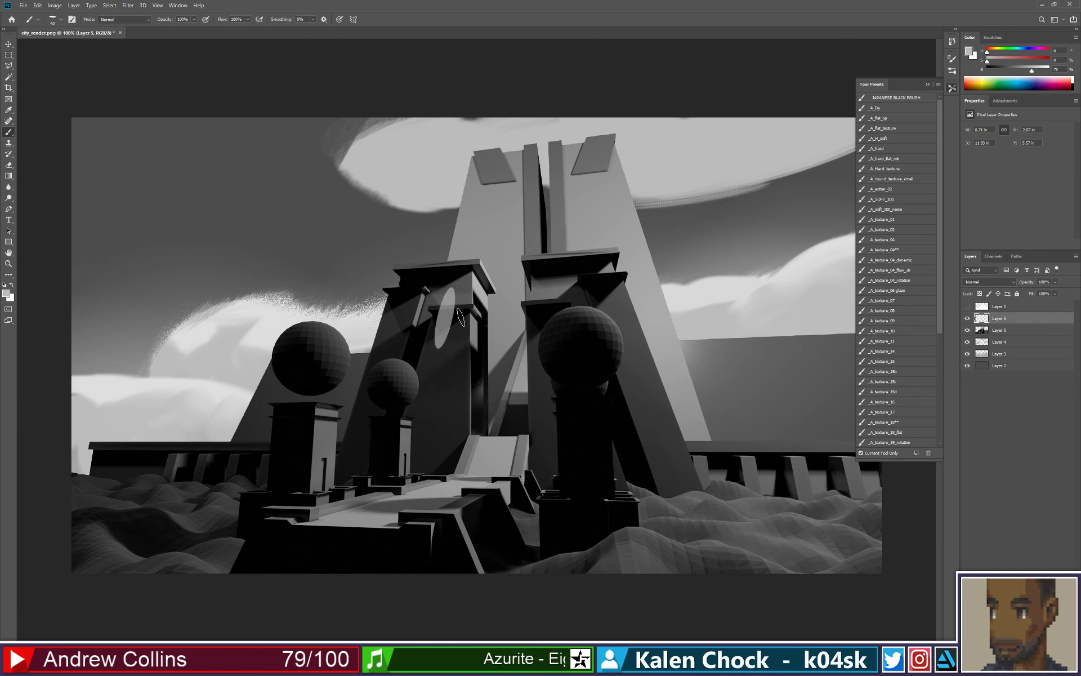
pyautogui.hotkey('ctrl', 'z')
pyautogui.press('[')
pyautogui.press('[')
pyautogui.press('[')
# - Paint sampled dark greys over the shadow beneath the ledge on the inner left pillar's front face
pyautogui.keyDown('alt'); pyautogui.click(443, 318); pyautogui.keyUp('alt')
pyautogui.moveTo(446, 318)
pyautogui.mouseDown()
pyautogui.moveTo(429, 335)
pyautogui.moveTo(463, 309)
pyautogui.mouseUp()
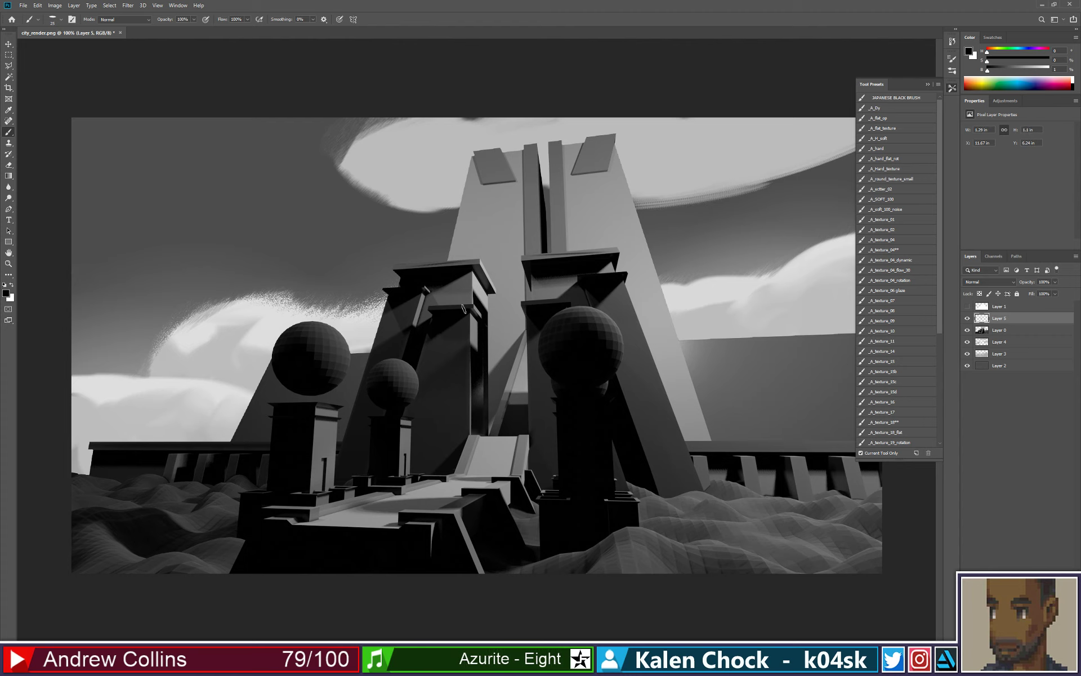
pyautogui.keyDown('shift'); pyautogui.click(426, 338); pyautogui.keyUp('shift')
pyautogui.keyDown('alt'); pyautogui.click(437, 348); pyautogui.keyUp('alt')
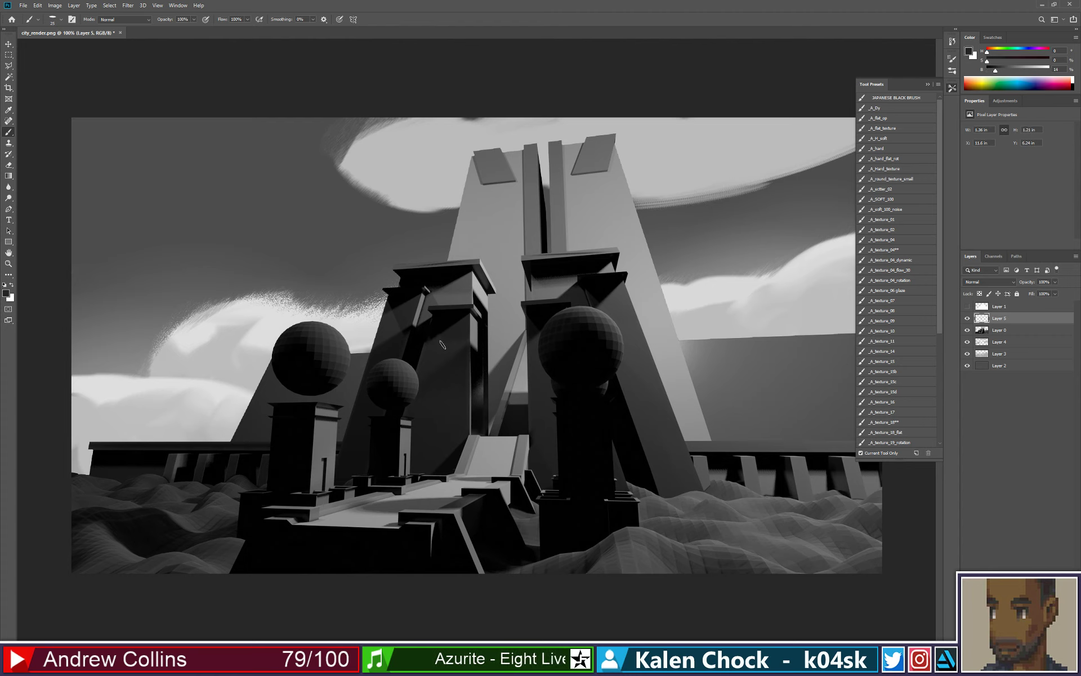
pyautogui.keyDown('alt'); pyautogui.click(455, 337); pyautogui.keyUp('alt')
pyautogui.moveTo(453, 335); pyautogui.dragTo(426, 364)
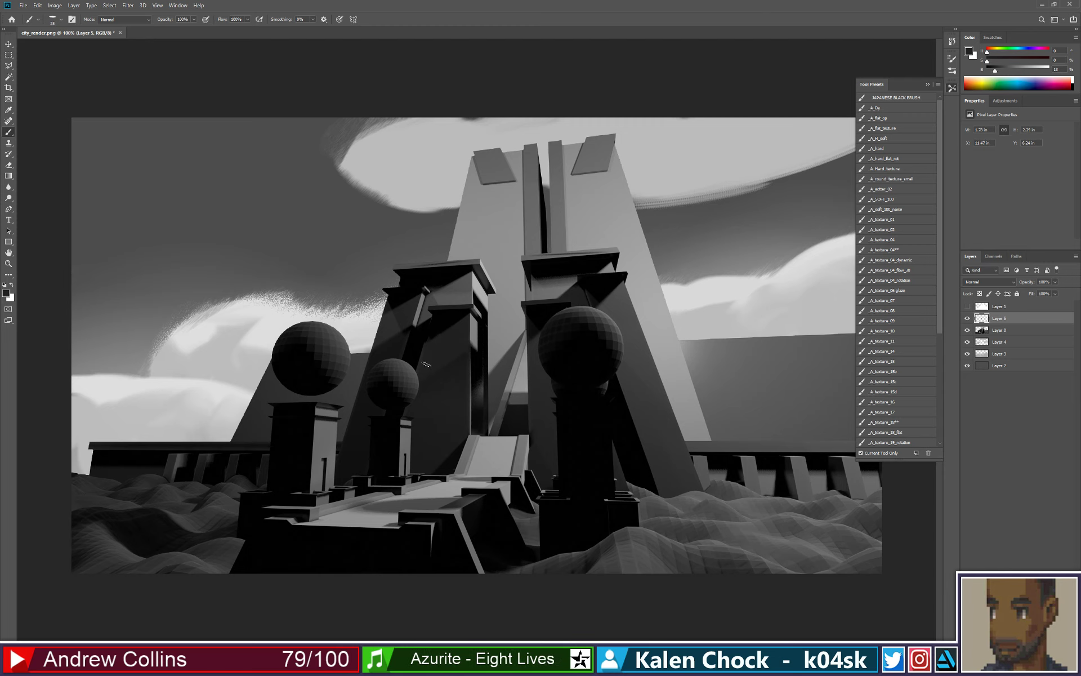
# - Clean up the shadowed face of the outer left pillar beside the slanted strut, using sampled dark greys
pyautogui.keyDown('alt'); pyautogui.click(395, 326); pyautogui.keyUp('alt')
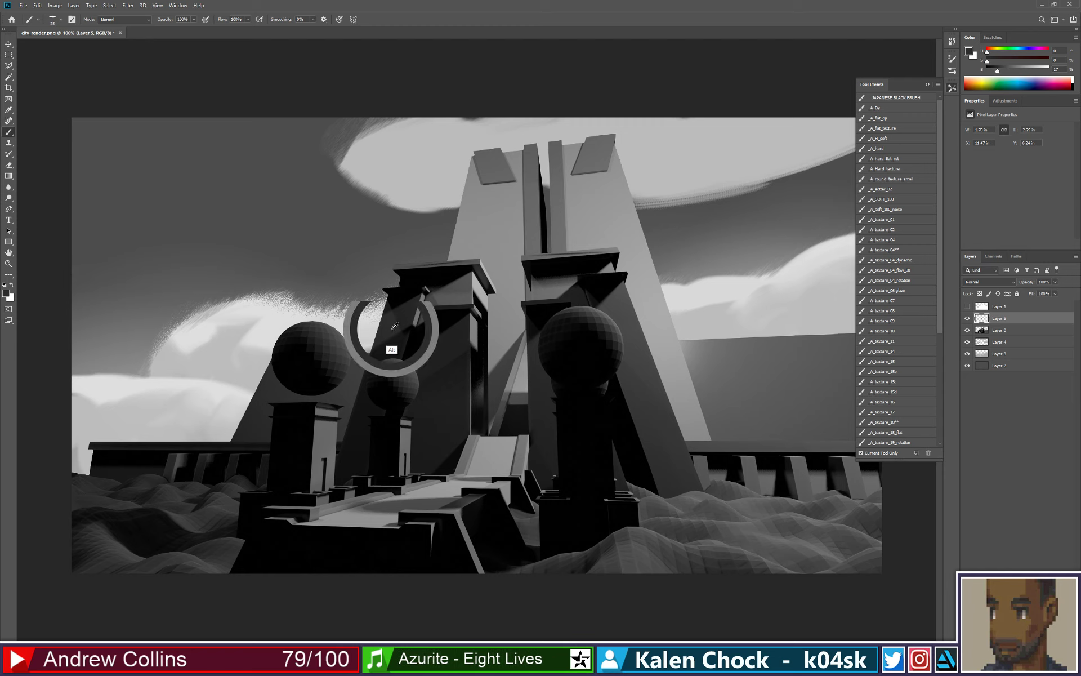
pyautogui.moveTo(395, 325)
pyautogui.mouseDown()
pyautogui.moveTo(417, 300)
pyautogui.moveTo(389, 324)
pyautogui.moveTo(409, 317)
pyautogui.mouseUp()
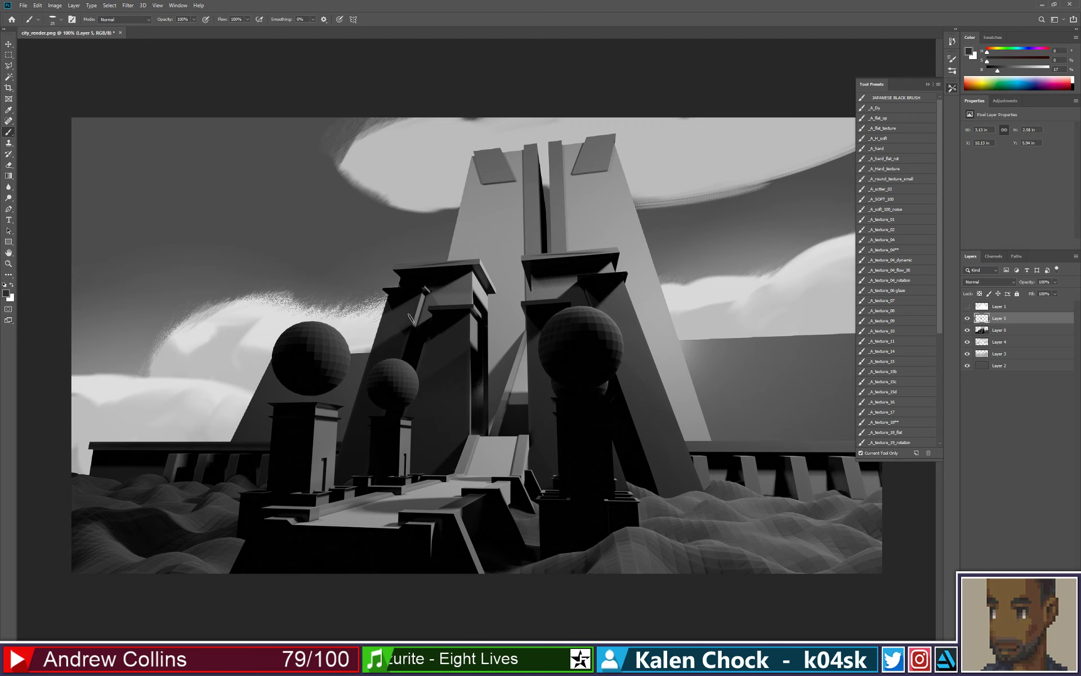
pyautogui.keyDown('alt'); pyautogui.click(396, 341); pyautogui.keyUp('alt')
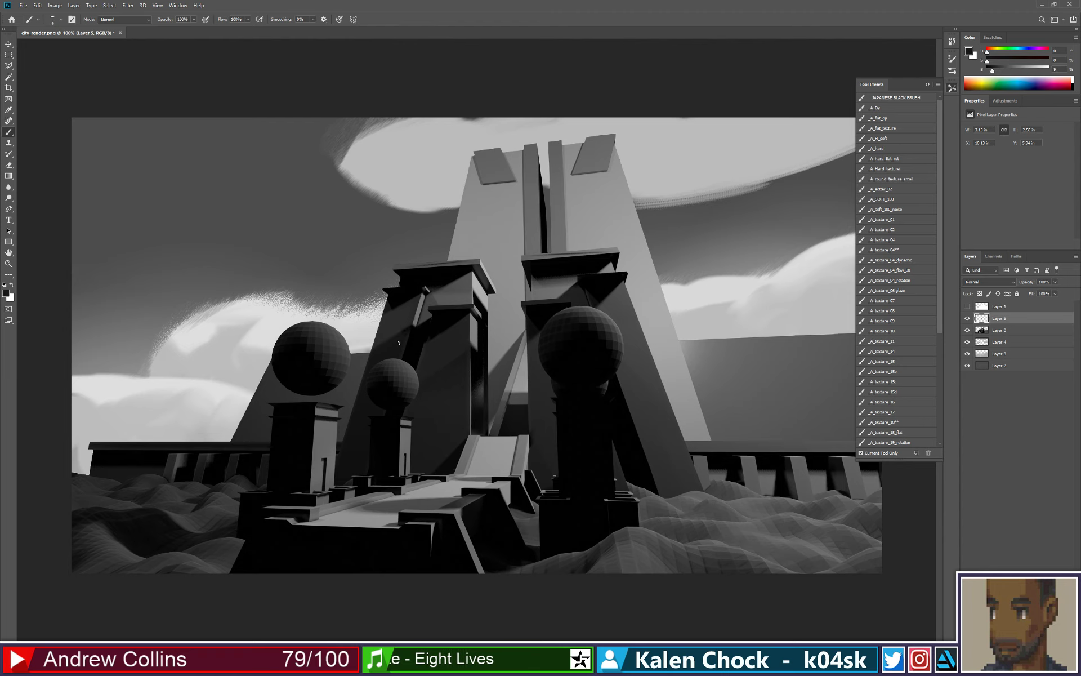
pyautogui.keyDown('alt'); pyautogui.click(415, 354); pyautogui.keyUp('alt')
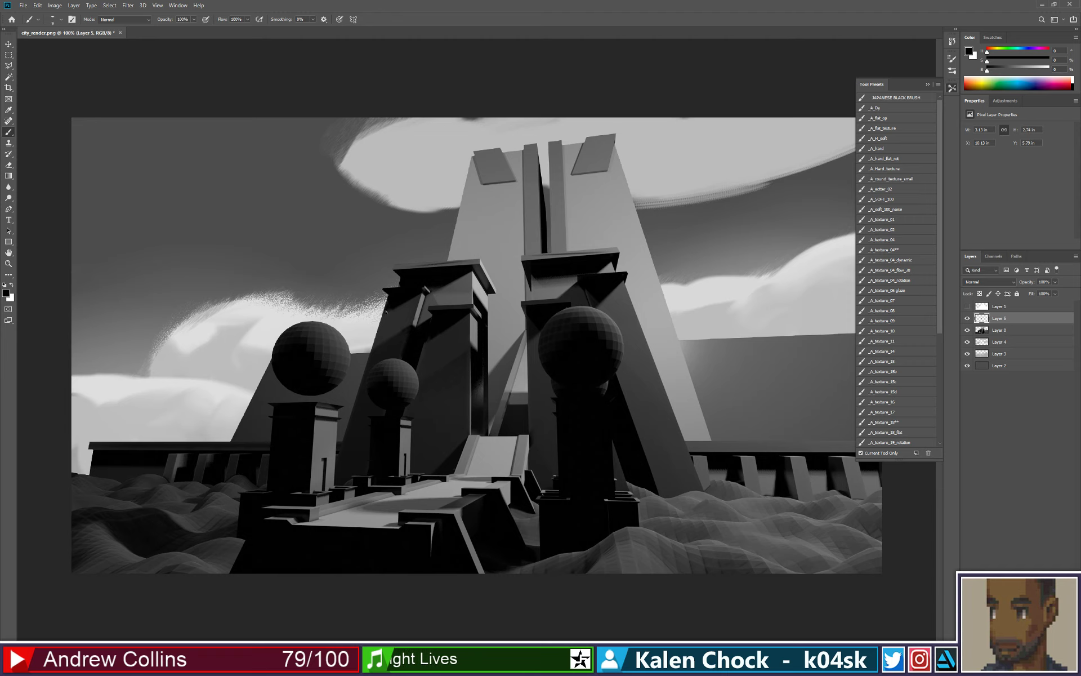
# - Paint straight sampled-grey strokes along the front edge of the left pillar's capstone
pyautogui.keyDown('alt'); pyautogui.moveTo(428, 281); pyautogui.dragTo(477, 257); pyautogui.keyUp('alt')
pyautogui.click(476, 260)
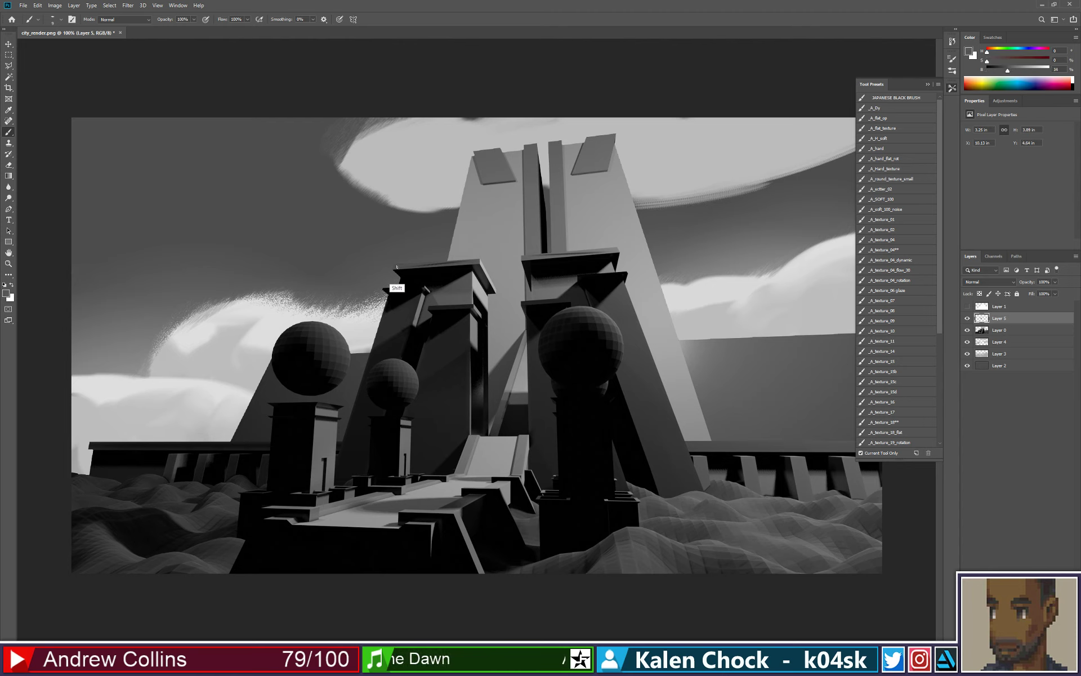
pyautogui.keyDown('shift'); pyautogui.click(396, 267); pyautogui.keyUp('shift')
pyautogui.keyDown('shift'); pyautogui.click(477, 260); pyautogui.keyUp('shift')
# - Paint straight strokes in two sampled greys along the front edge of the right pillar's capstone
pyautogui.keyDown('alt'); pyautogui.click(533, 257); pyautogui.keyUp('alt')
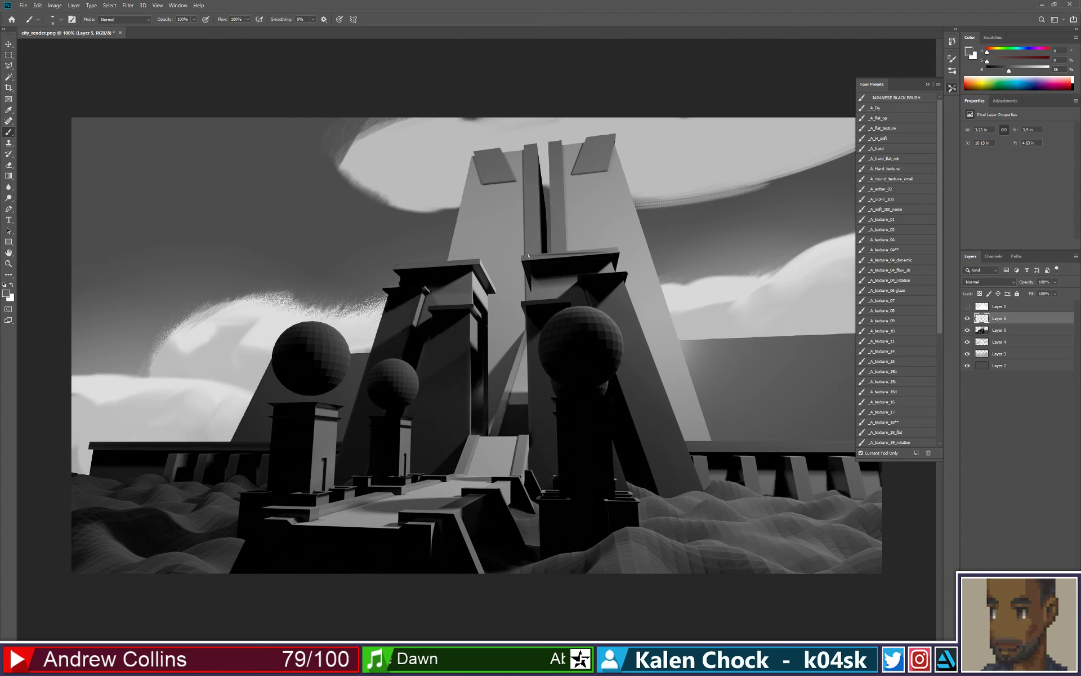
pyautogui.keyDown('shift'); pyautogui.click(613, 250); pyautogui.keyUp('shift')
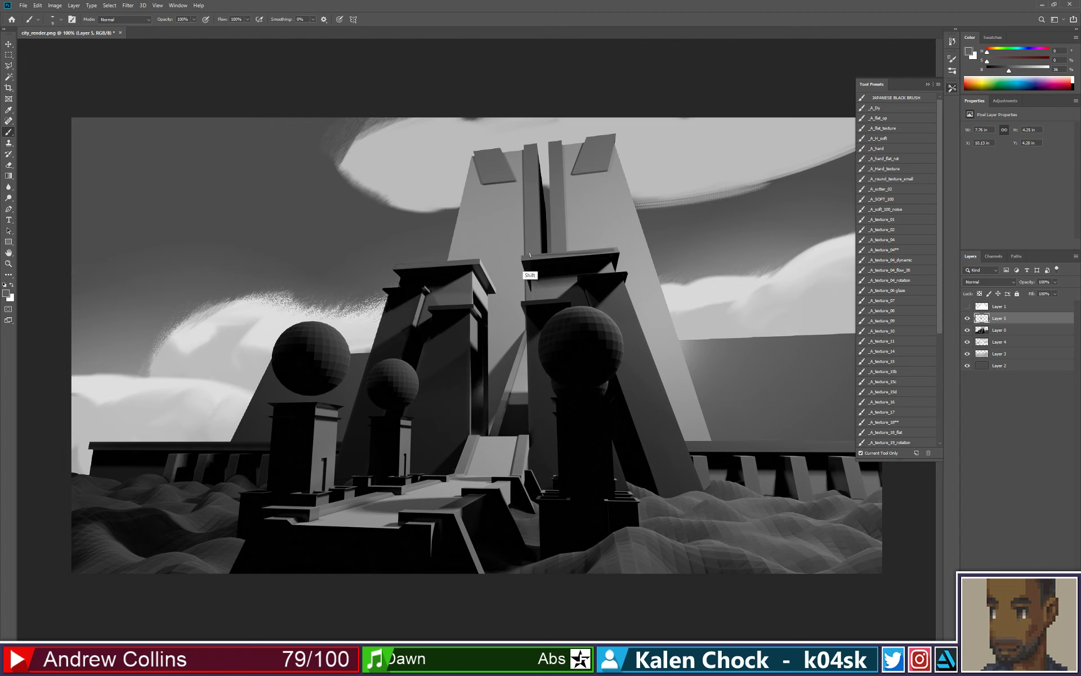
pyautogui.keyDown('alt'); pyautogui.click(615, 251); pyautogui.keyUp('alt')
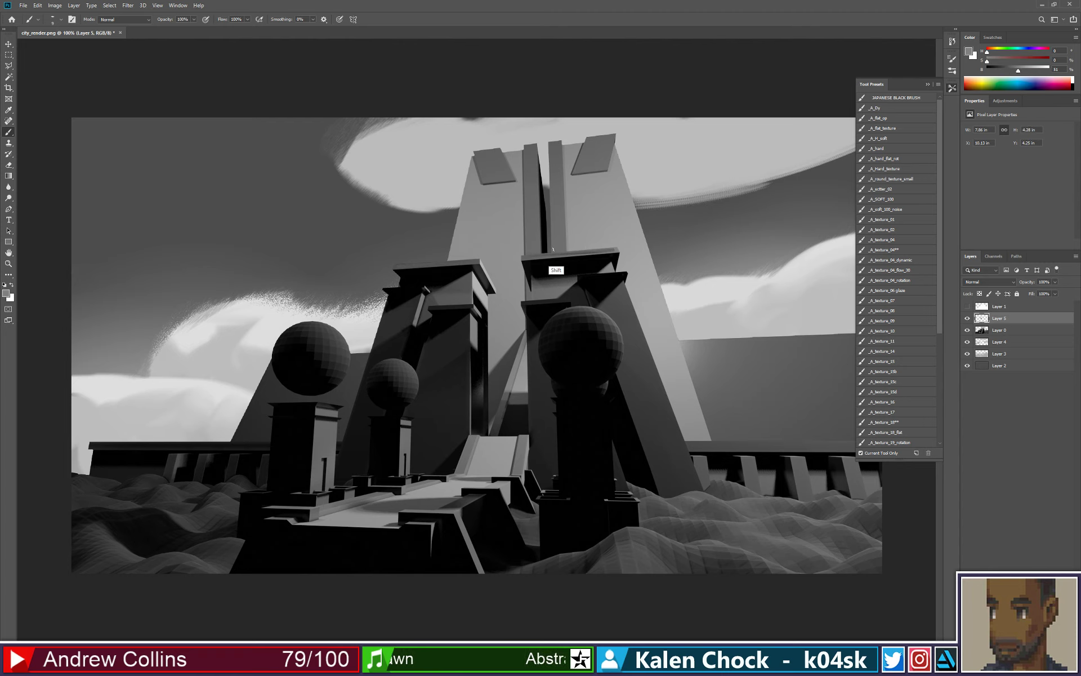
pyautogui.keyDown('shift'); pyautogui.click(530, 256); pyautogui.keyUp('shift')
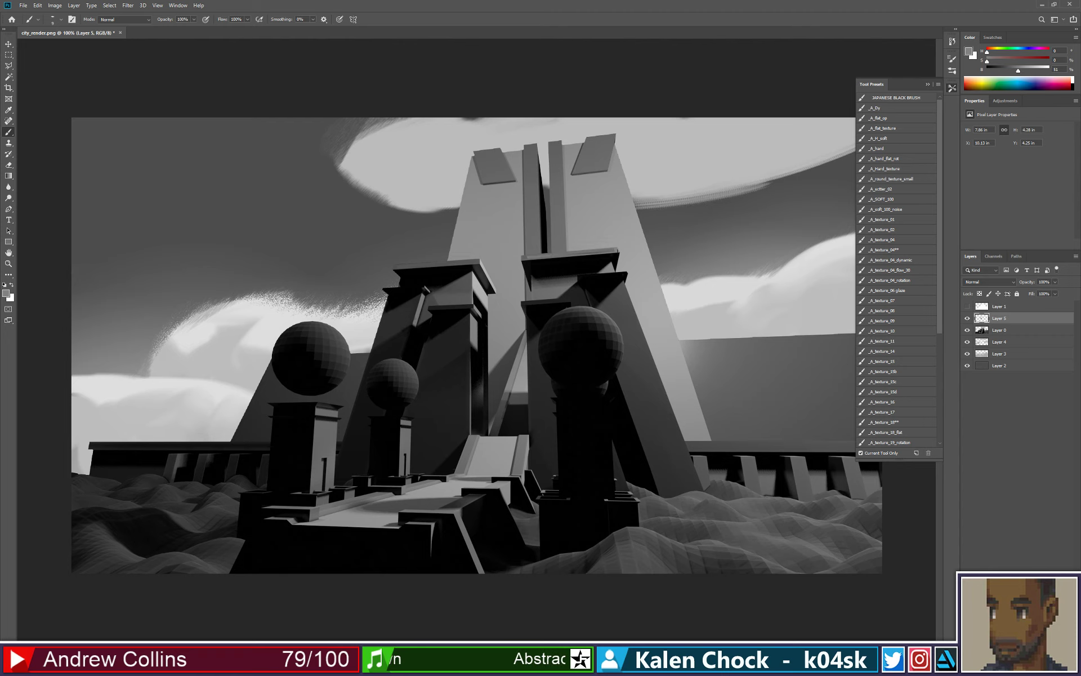
# - Repaint the shadow at the tower's foot between the pillars, just above the ramp, with sampled dark greys
pyautogui.keyDown('alt'); pyautogui.click(490, 432); pyautogui.keyUp('alt')
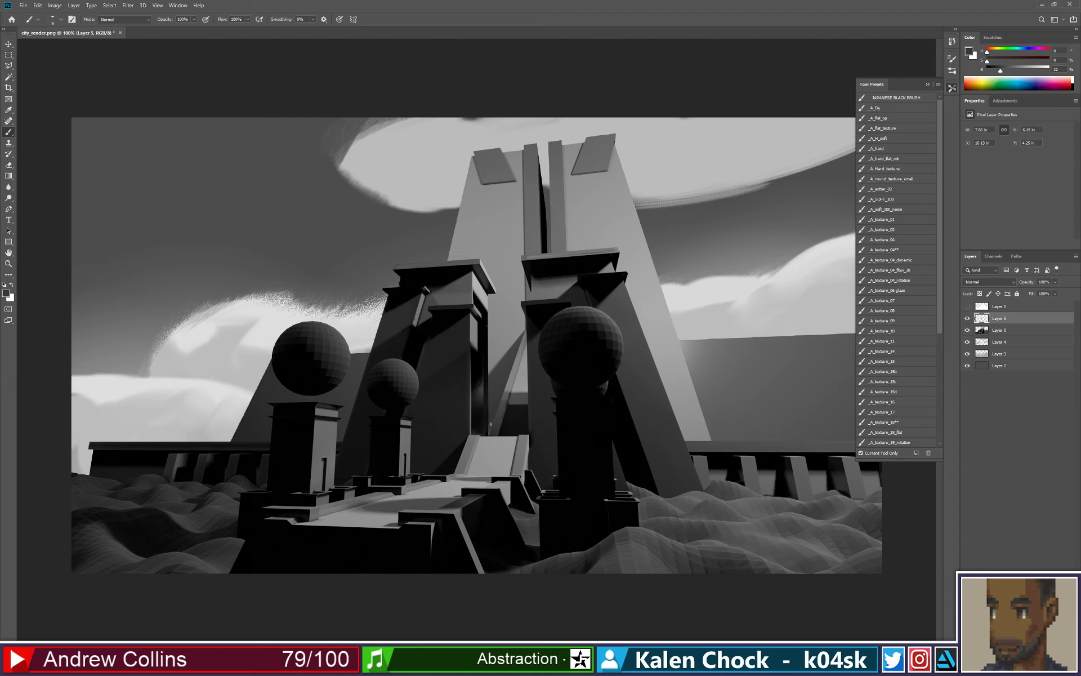
pyautogui.keyDown('alt'); pyautogui.click(515, 409); pyautogui.keyUp('alt')
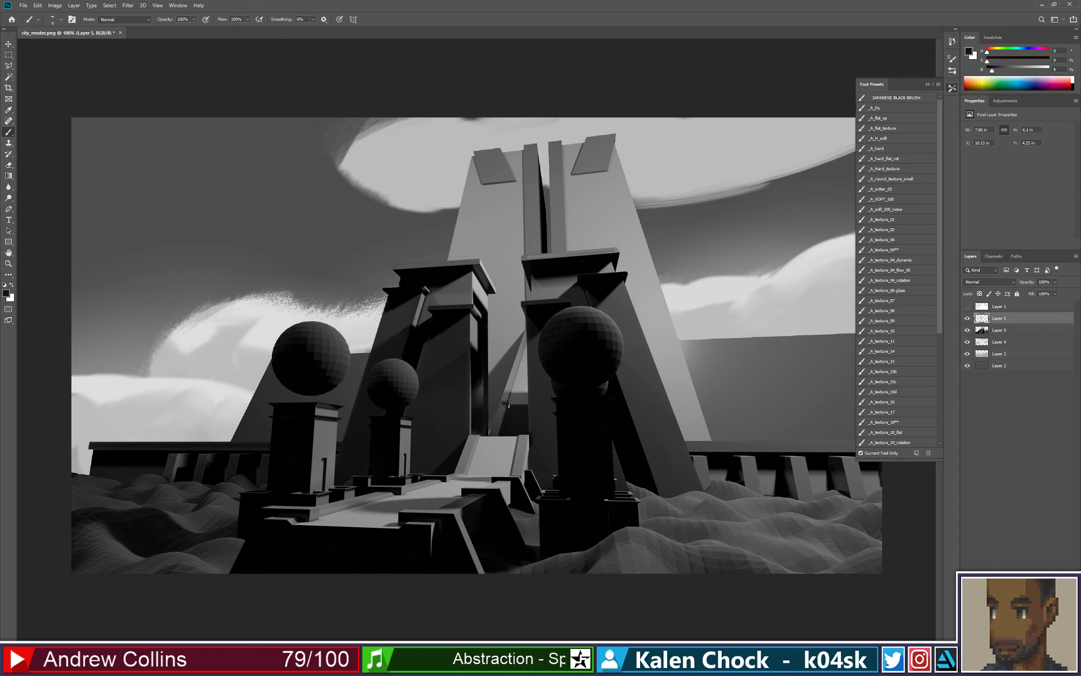
pyautogui.moveTo(502, 404); pyautogui.dragTo(490, 434)
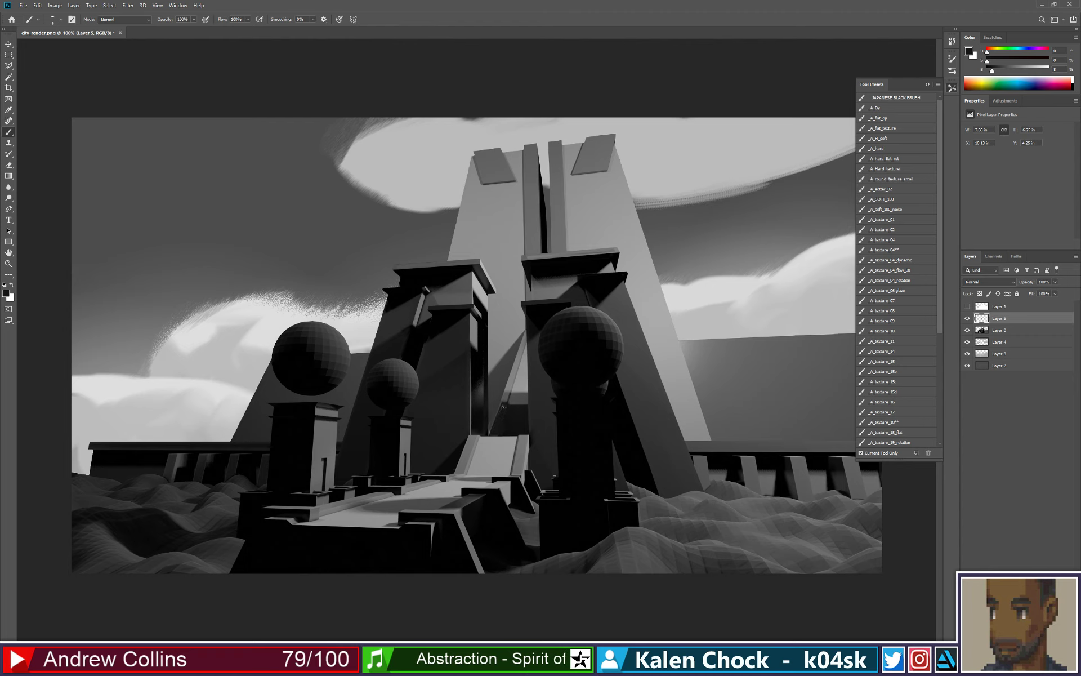
pyautogui.keyDown('alt'); pyautogui.click(504, 427); pyautogui.keyUp('alt')
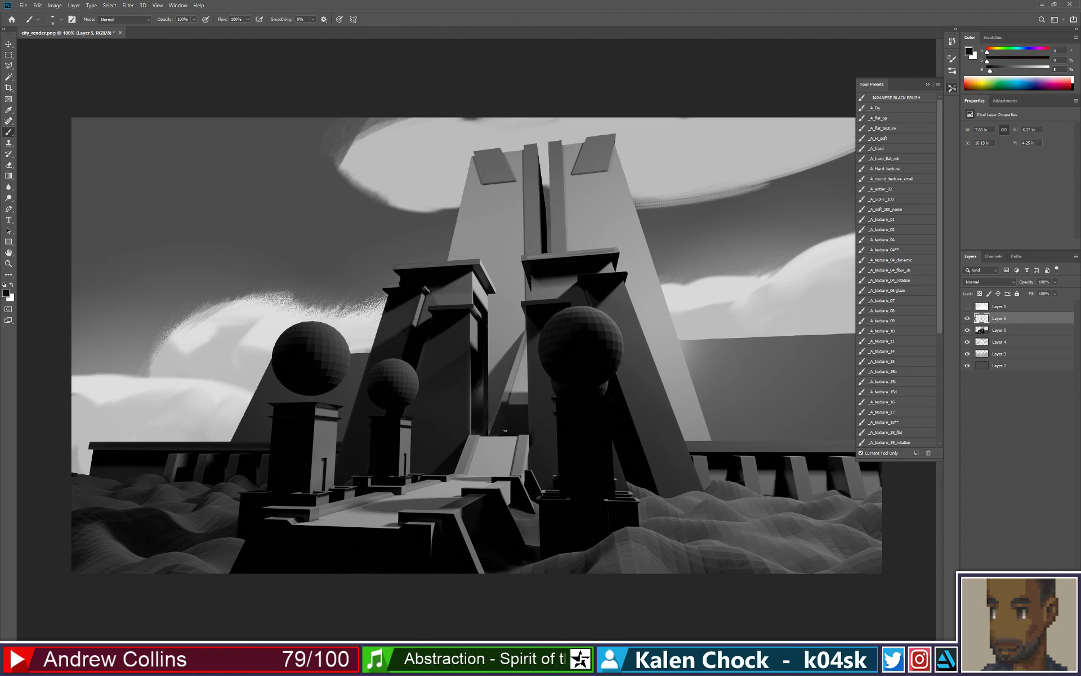
pyautogui.keyDown('shift'); pyautogui.click(506, 413); pyautogui.keyUp('shift')
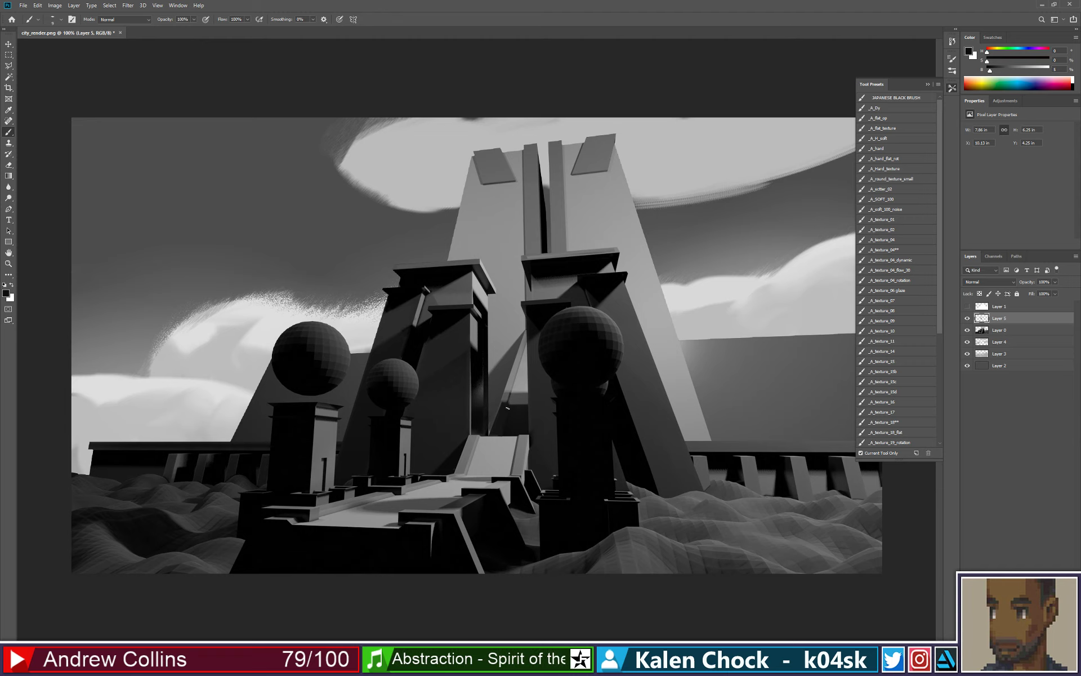
pyautogui.keyDown('shift'); pyautogui.click(500, 431); pyautogui.keyUp('shift')
pyautogui.keyDown('shift'); pyautogui.click(499, 436); pyautogui.keyUp('shift')
pyautogui.keyDown('shift'); pyautogui.click(509, 405); pyautogui.keyUp('shift')
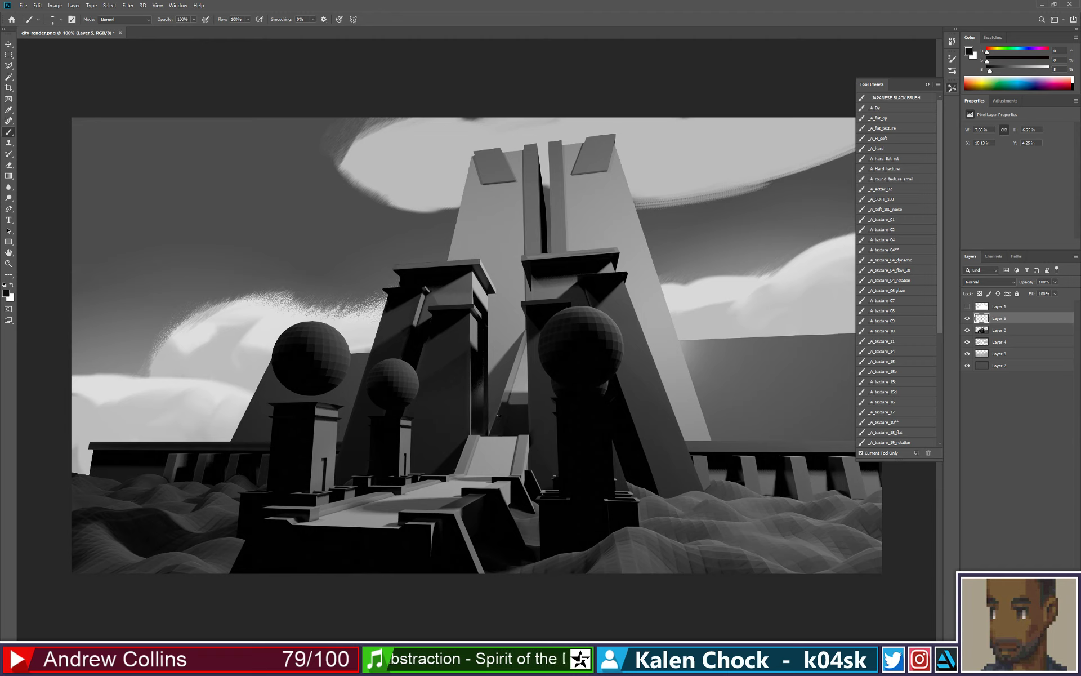
pyautogui.keyDown('alt'); pyautogui.click(493, 434); pyautogui.keyUp('alt')
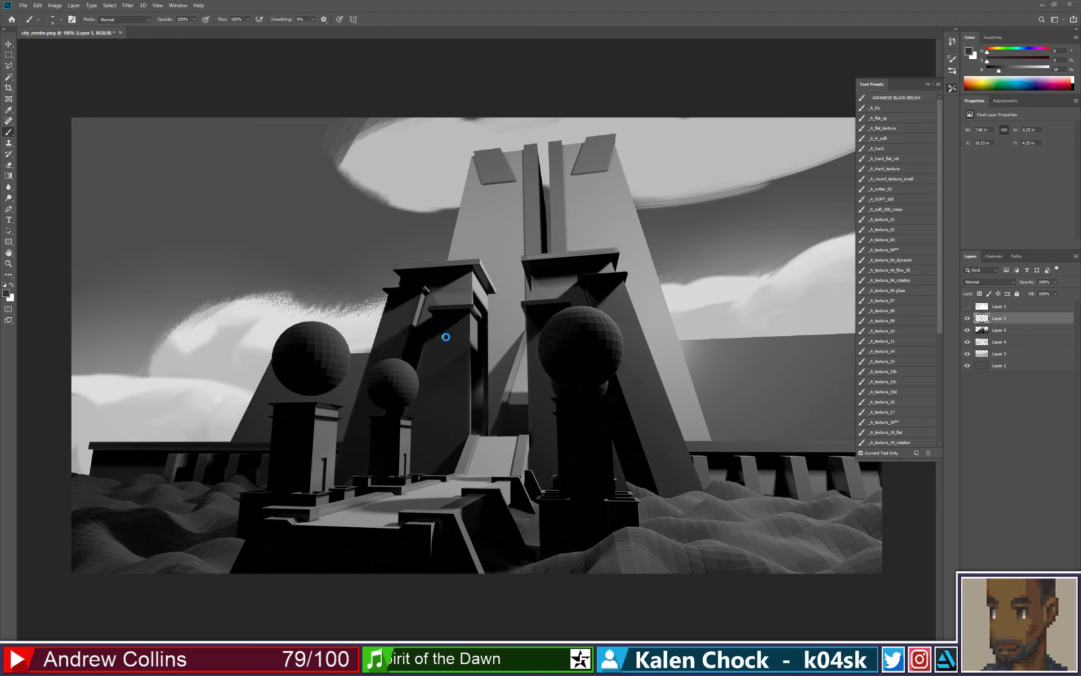
# - Refine the shadow around the lower end of the slanted strut on the outer left pillar with sampled dark tones
pyautogui.keyDown('ctrl'); pyautogui.click(491, 313); pyautogui.keyUp('ctrl')
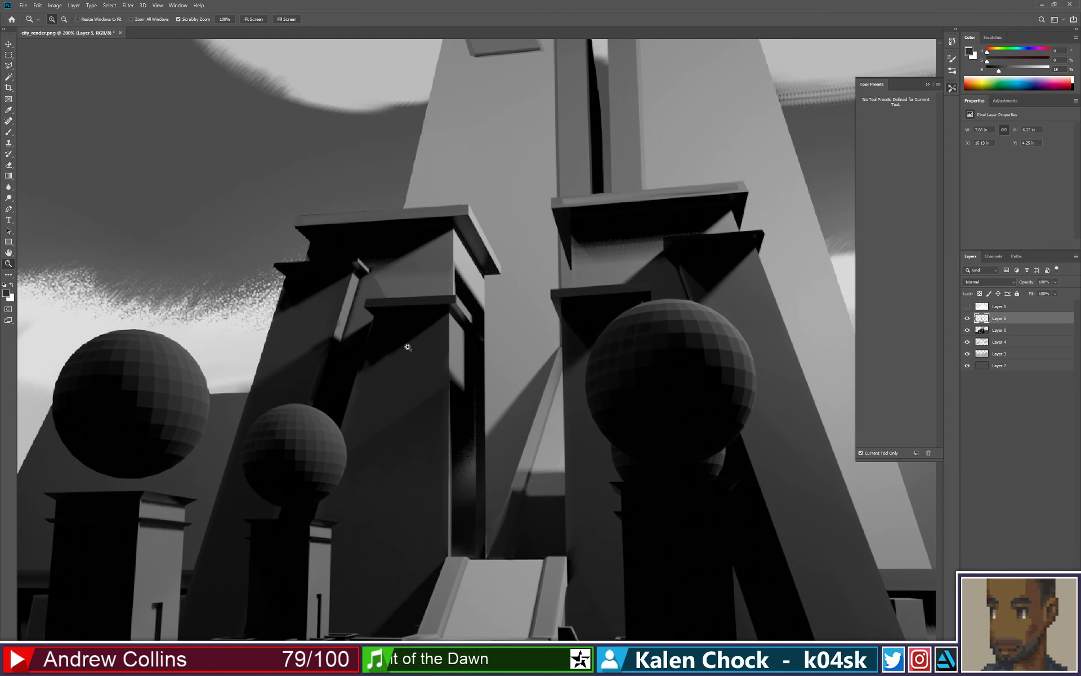
pyautogui.keyDown('alt'); pyautogui.click(352, 374); pyautogui.keyUp('alt')
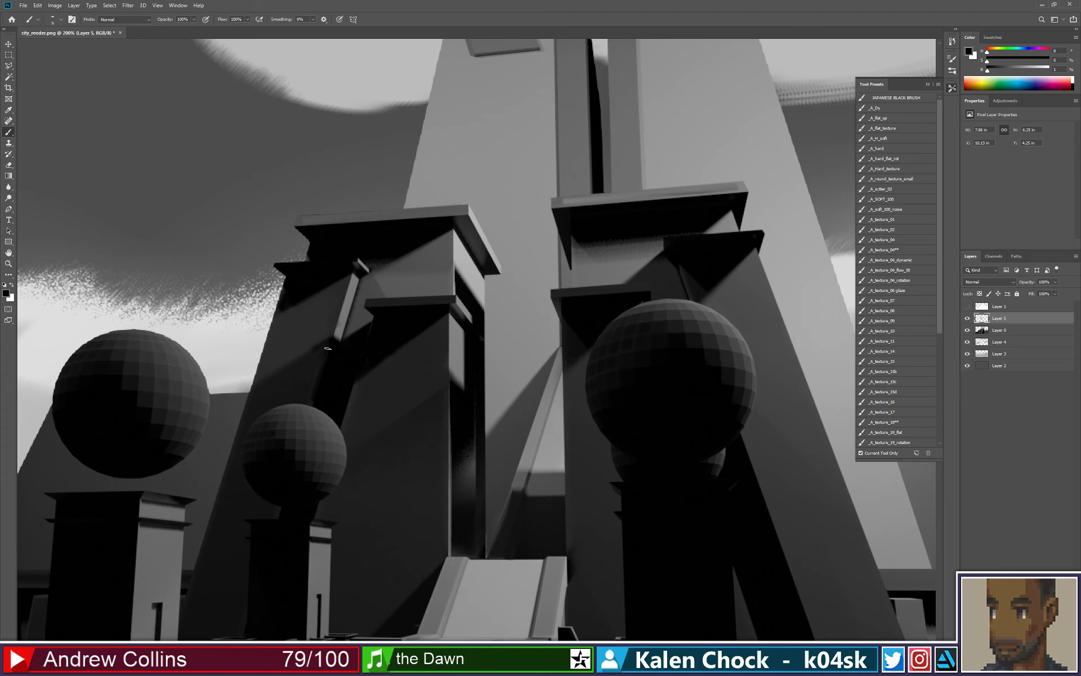
pyautogui.keyDown('alt'); pyautogui.click(315, 382); pyautogui.keyUp('alt')
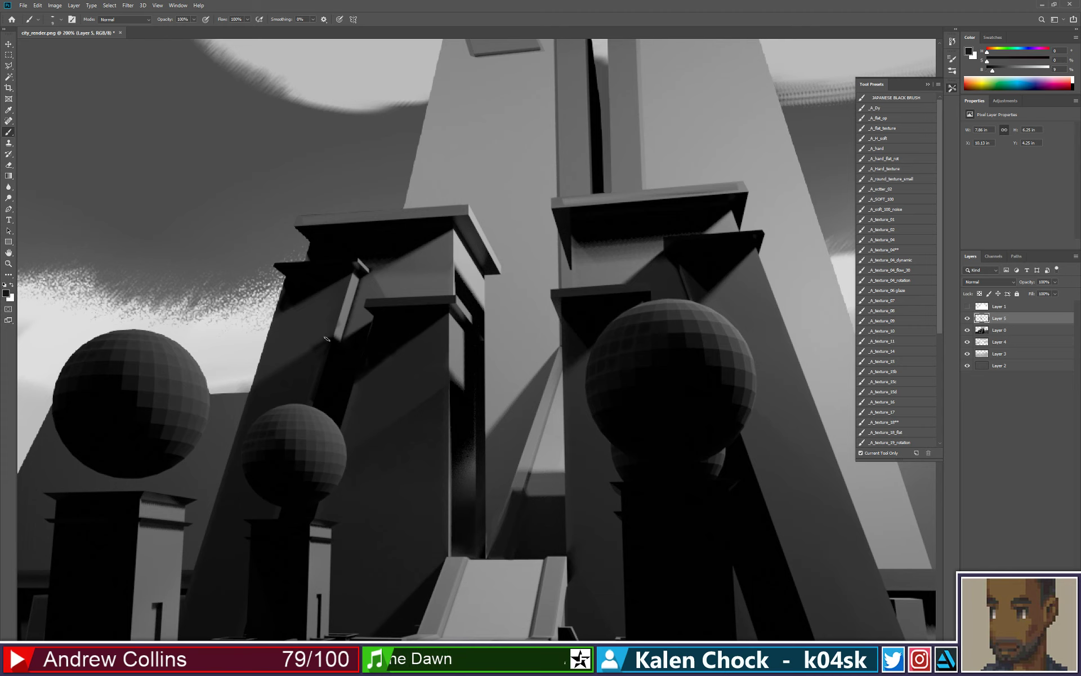
pyautogui.keyDown('alt'); pyautogui.click(298, 336); pyautogui.keyUp('alt')
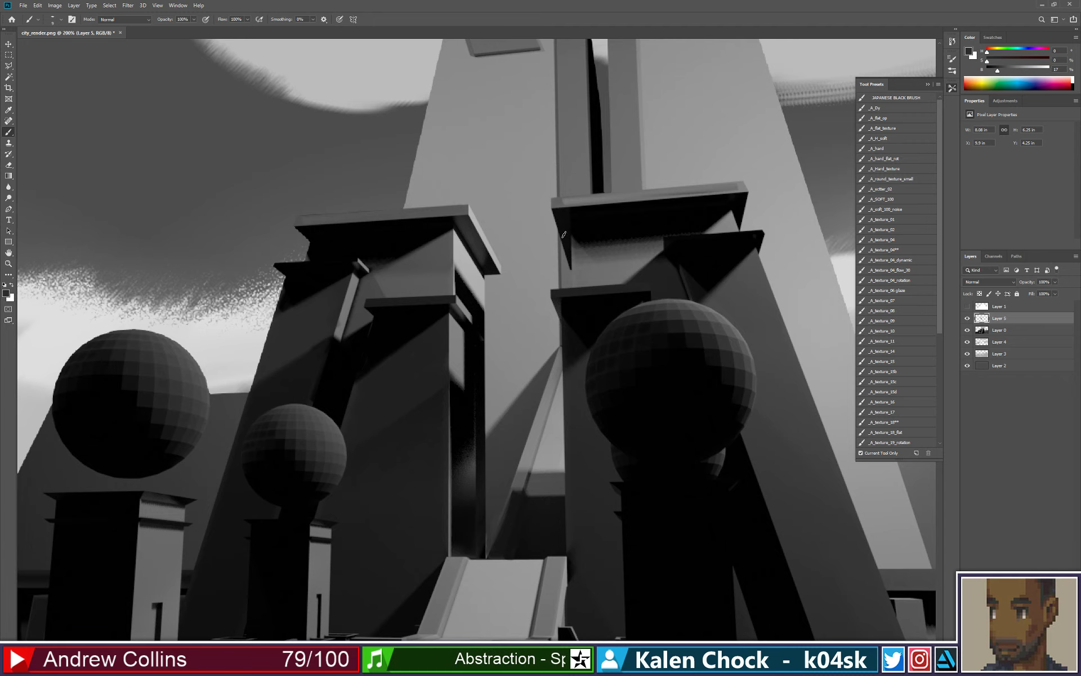
# - Touch up the shadow beneath the right pillar's capstone with a sampled near-black
pyautogui.press('z')
pyautogui.keyDown('alt'); pyautogui.click(581, 248); pyautogui.keyUp('alt')
pyautogui.click(502, 334)
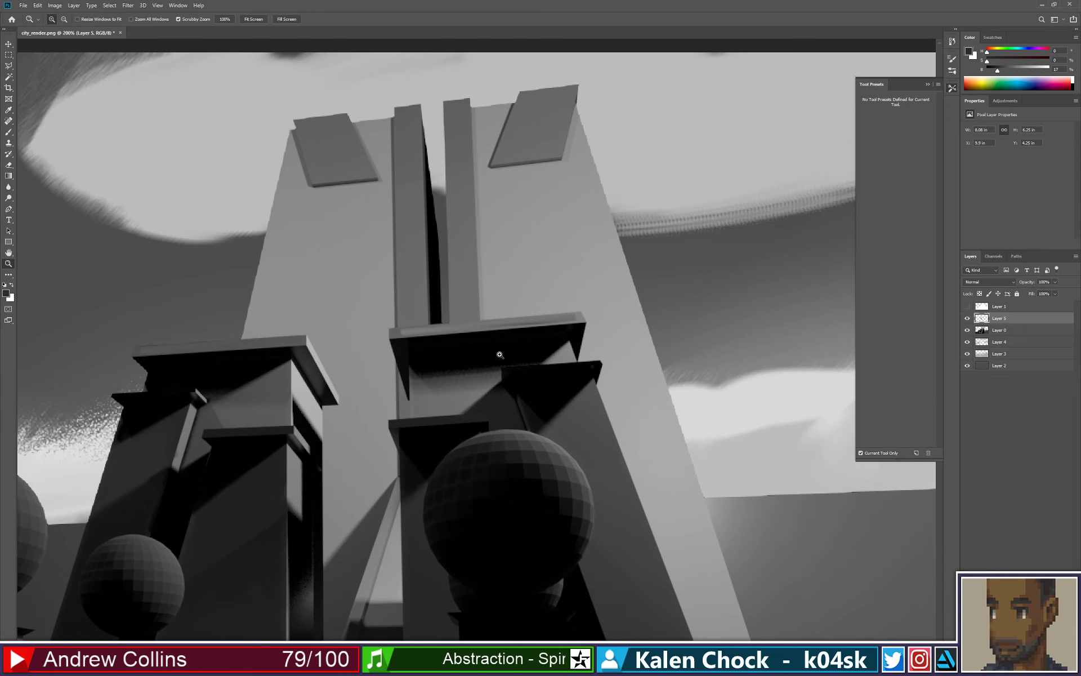
pyautogui.press('b')
pyautogui.keyDown('alt'); pyautogui.click(417, 372); pyautogui.keyUp('alt')
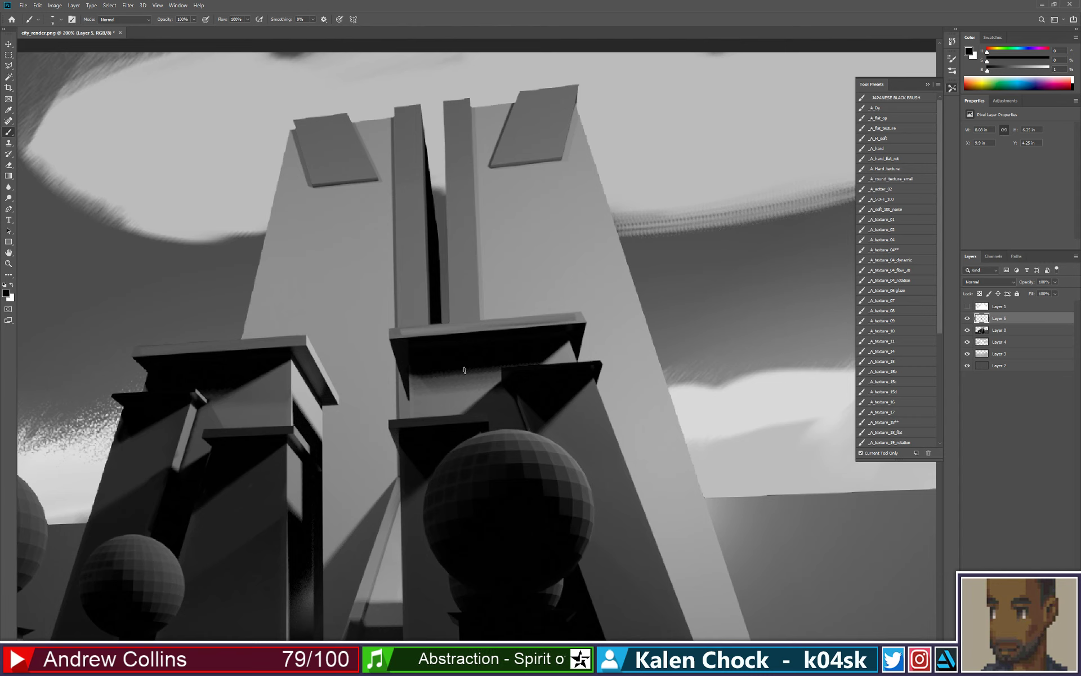
# - Try to redraw the thin slanted strut above the large sphere on the right pillar as a straight grey stroke
pyautogui.moveTo(536, 405); pyautogui.dragTo(502, 305)
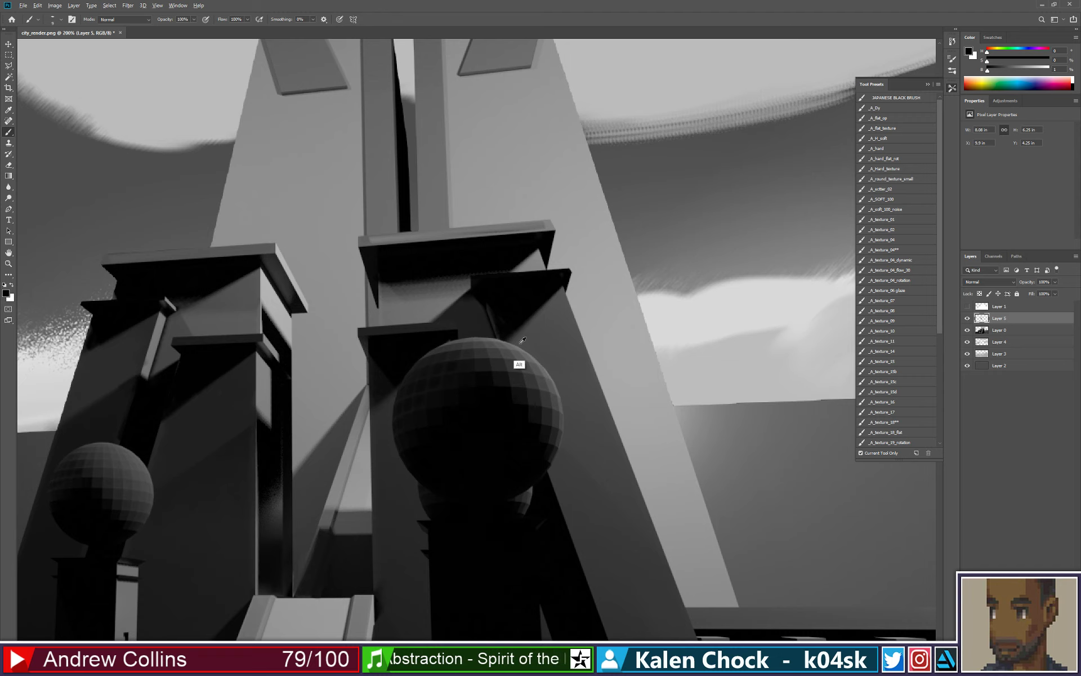
pyautogui.keyDown('alt'); pyautogui.click(518, 364); pyautogui.keyUp('alt')
pyautogui.moveTo(487, 305); pyautogui.dragTo(498, 338)
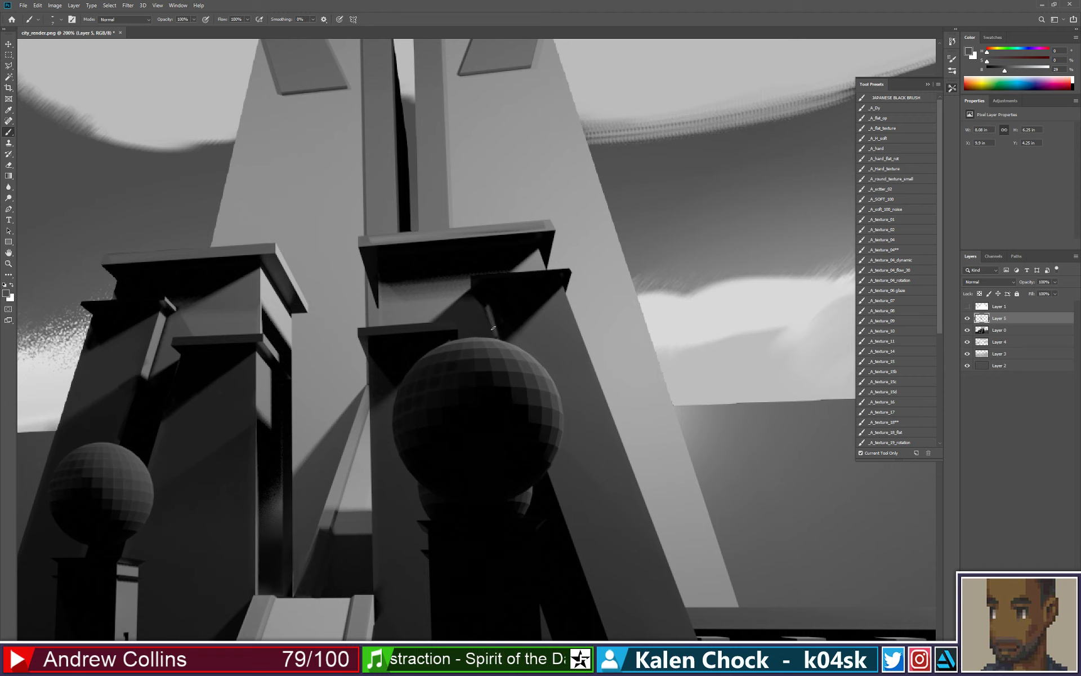
pyautogui.hotkey('ctrl', 'z')
pyautogui.click(487, 306)
pyautogui.keyDown('shift'); pyautogui.click(498, 338); pyautogui.keyUp('shift')
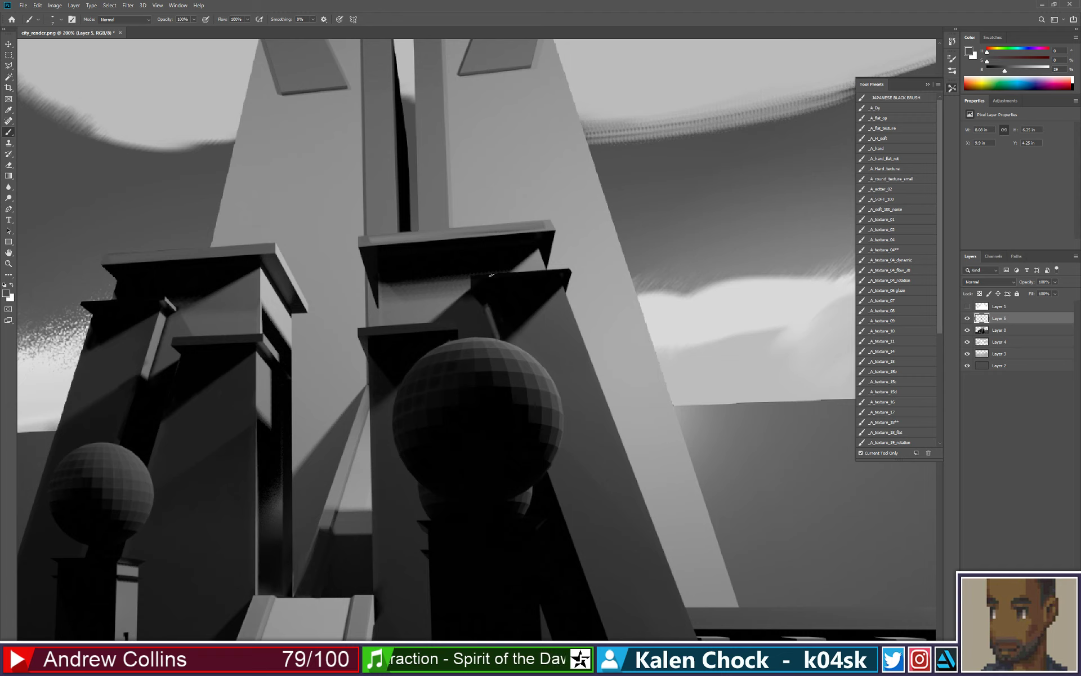
# - Cover the slanted strut and fill the shadow above the large sphere on the right pillar with sampled near-black
pyautogui.keyDown('alt'); pyautogui.click(472, 296); pyautogui.keyUp('alt')
pyautogui.hotkey('ctrl', 'z')
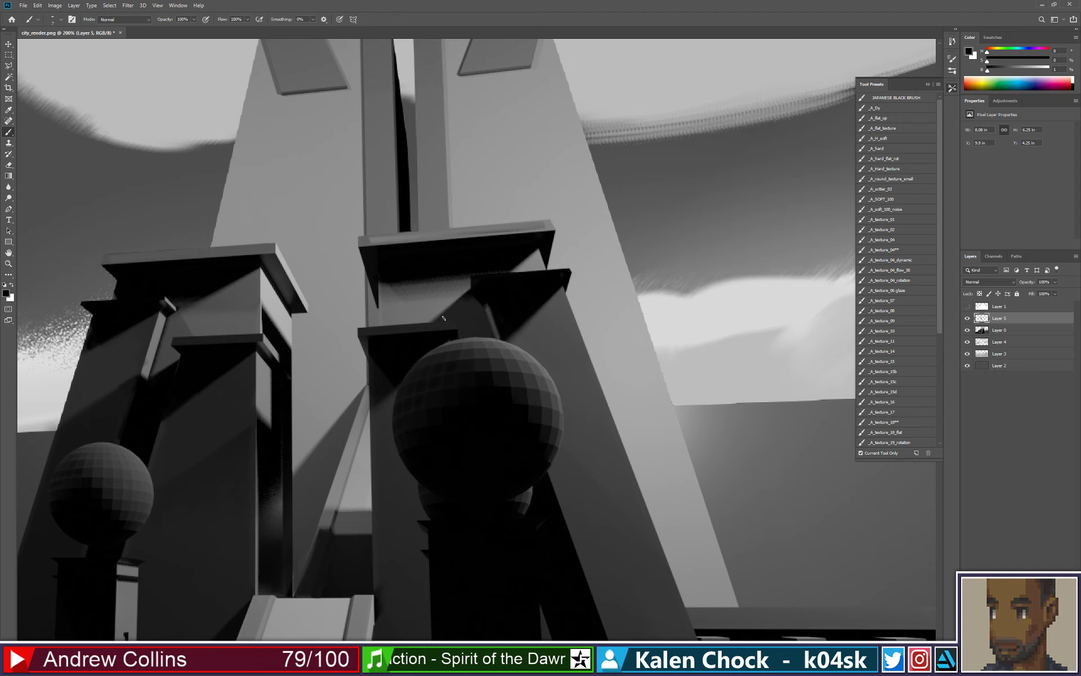
pyautogui.moveTo(437, 321)
pyautogui.mouseDown()
pyautogui.moveTo(470, 318)
pyautogui.moveTo(474, 290)
pyautogui.moveTo(462, 325)
pyautogui.moveTo(493, 313)
pyautogui.moveTo(464, 336)
pyautogui.moveTo(474, 333)
pyautogui.mouseUp()
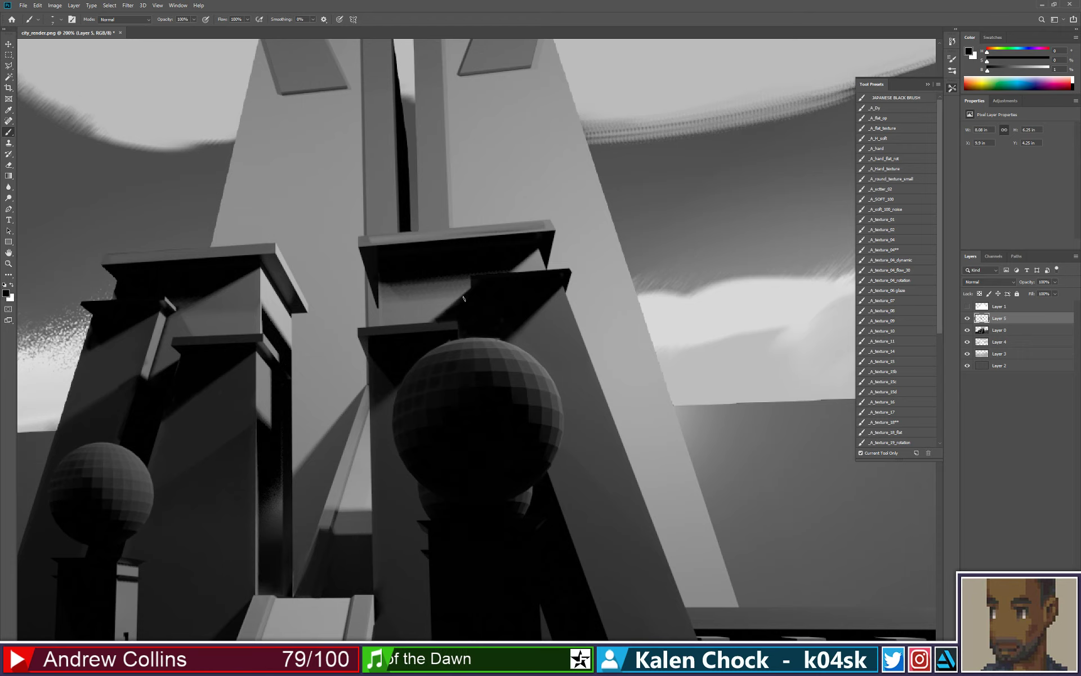
pyautogui.moveTo(448, 311); pyautogui.dragTo(456, 303)
pyautogui.press('z')
pyautogui.keyDown('alt'); pyautogui.click(533, 277); pyautogui.keyUp('alt')
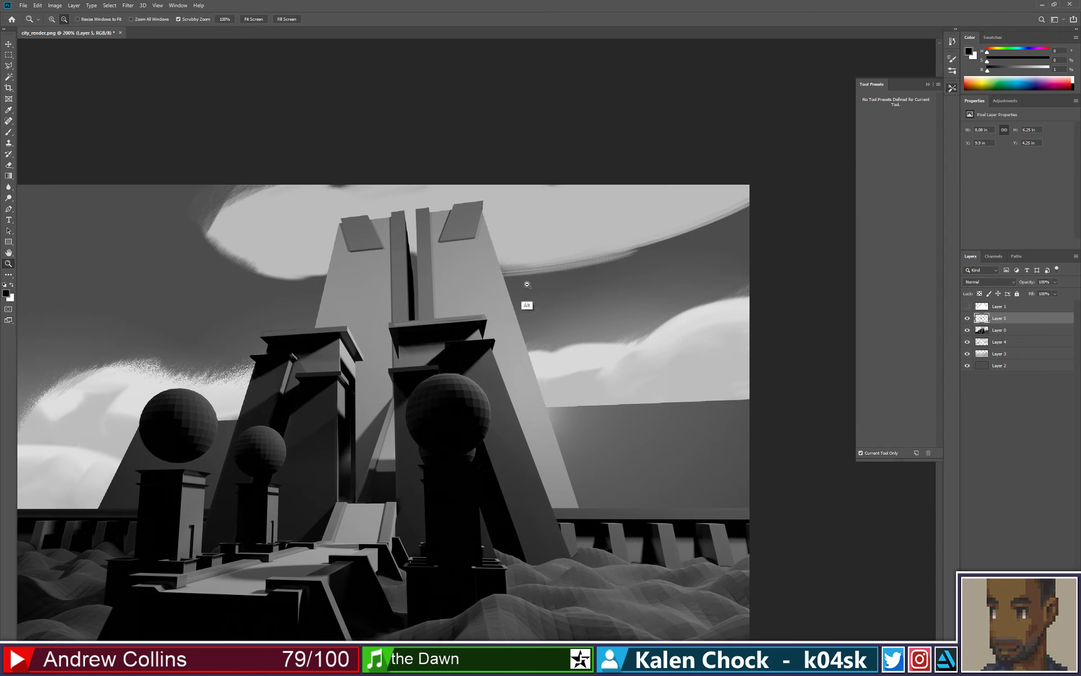
pyautogui.keyDown('alt'); pyautogui.click(483, 369); pyautogui.keyUp('alt')
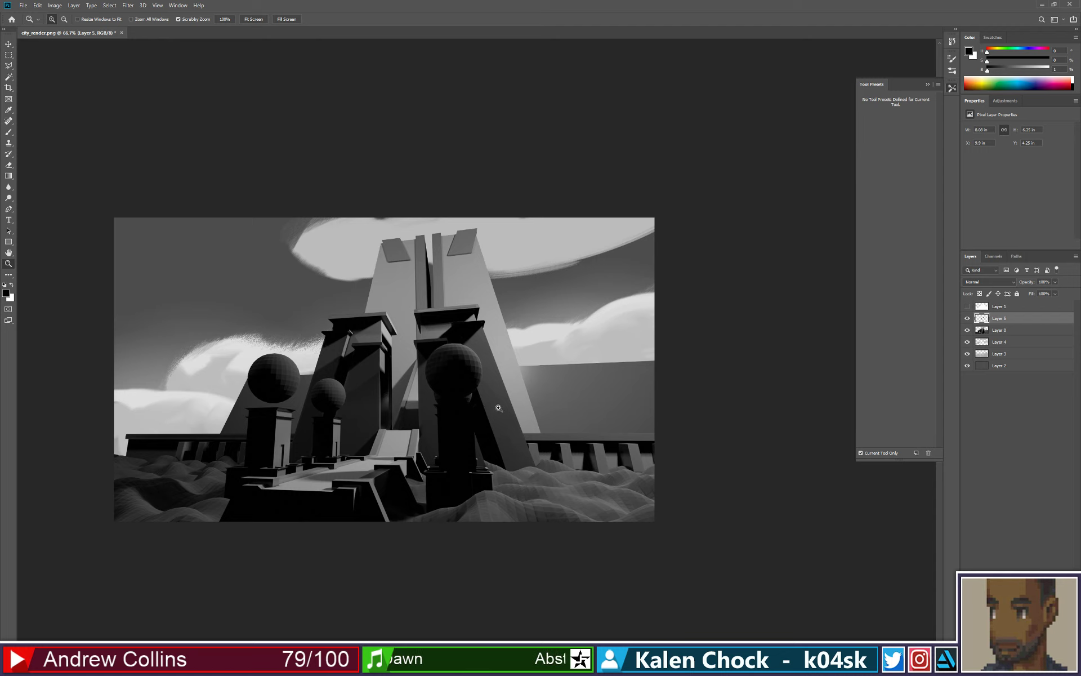
# - Crop the strip of foreground off the bottom of the image, keeping the full width
pyautogui.press('c')
pyautogui.moveTo(385, 522); pyautogui.dragTo(387, 509)
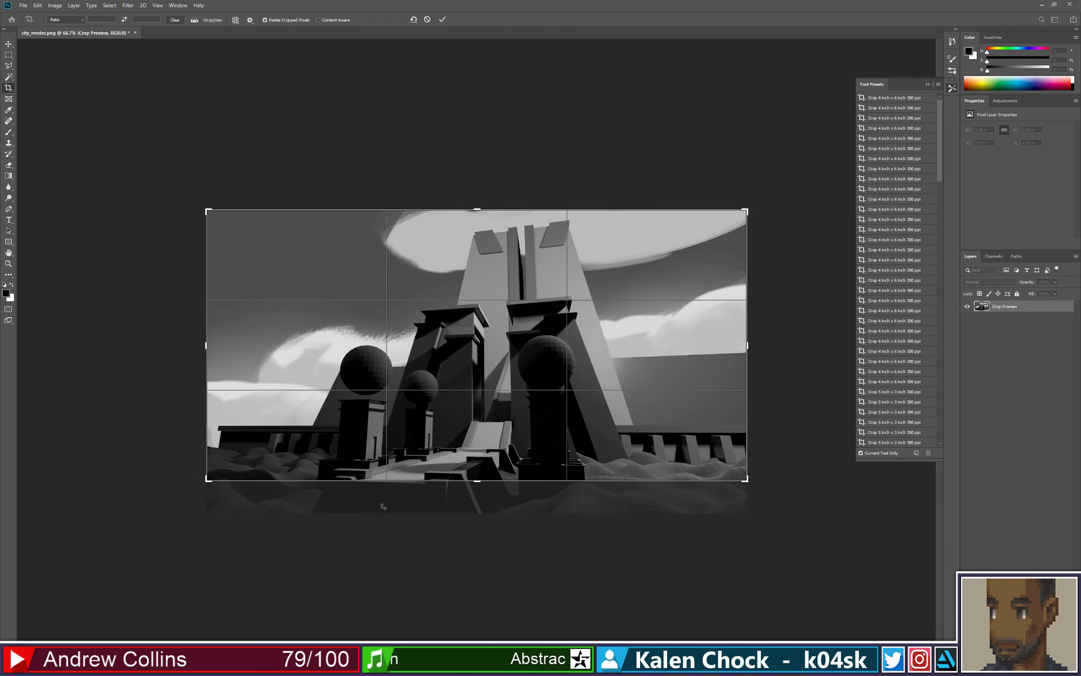
pyautogui.press('Return')
# - Paint over the faceted dunes right of the large sphere's pillar with the "a 4" brush in sampled mid greys
pyautogui.press('z')
pyautogui.hotkey('ctrl', '+')
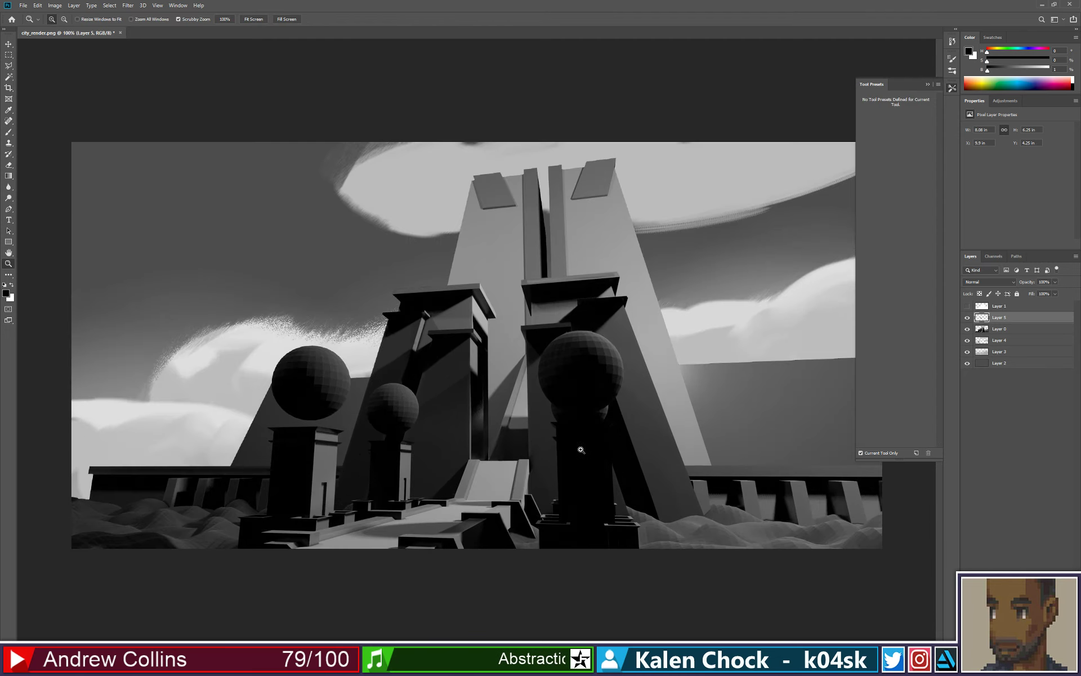
pyautogui.press('b')
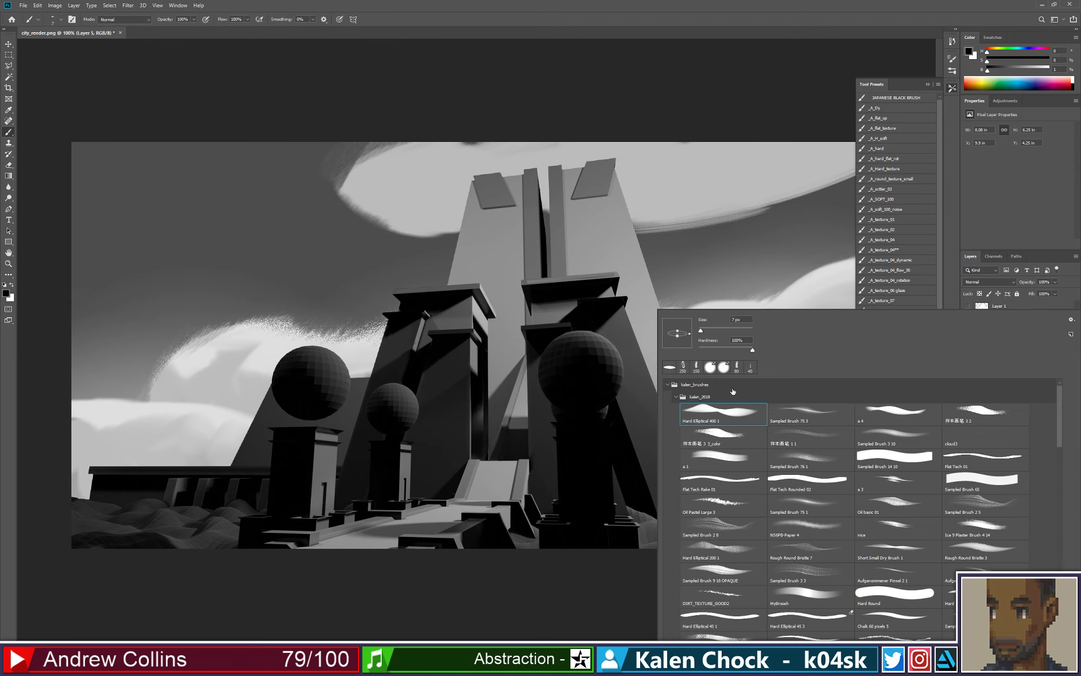
pyautogui.click(729, 432)
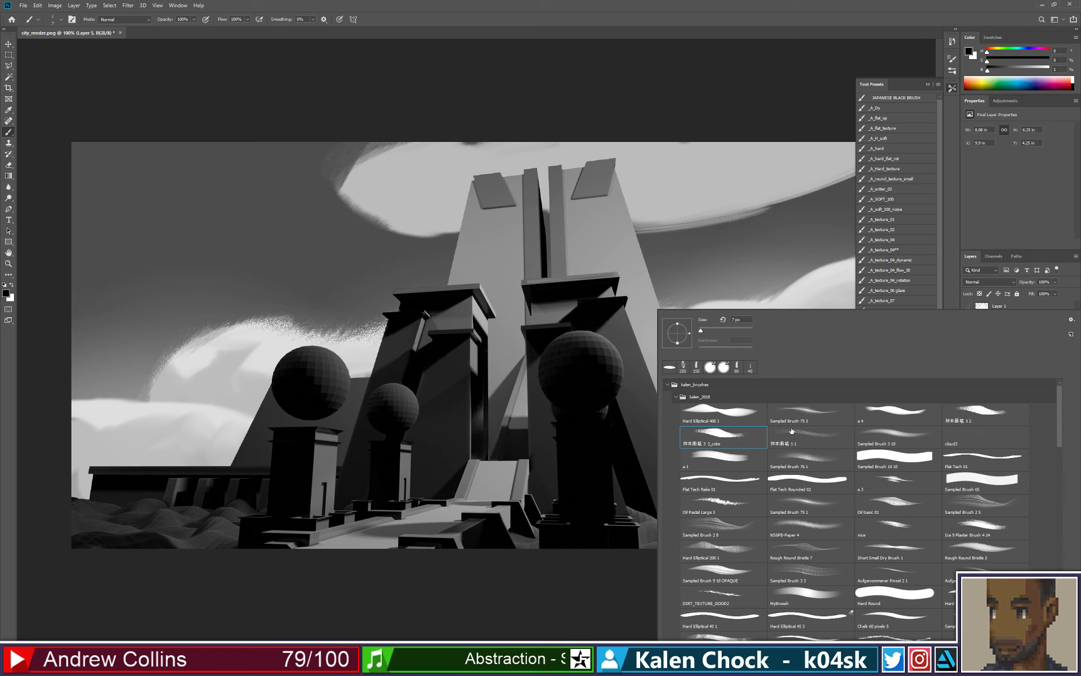
pyautogui.doubleClick(886, 418)
pyautogui.keyDown('alt'); pyautogui.click(696, 527); pyautogui.keyUp('alt')
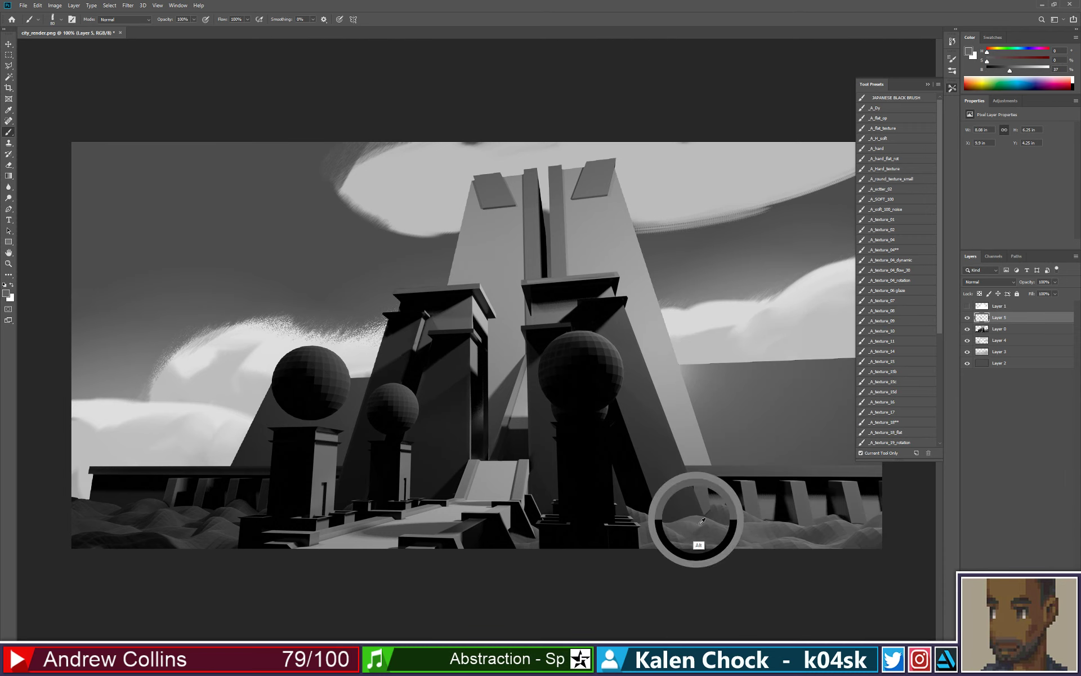
pyautogui.moveTo(843, 562); pyautogui.dragTo(862, 569)
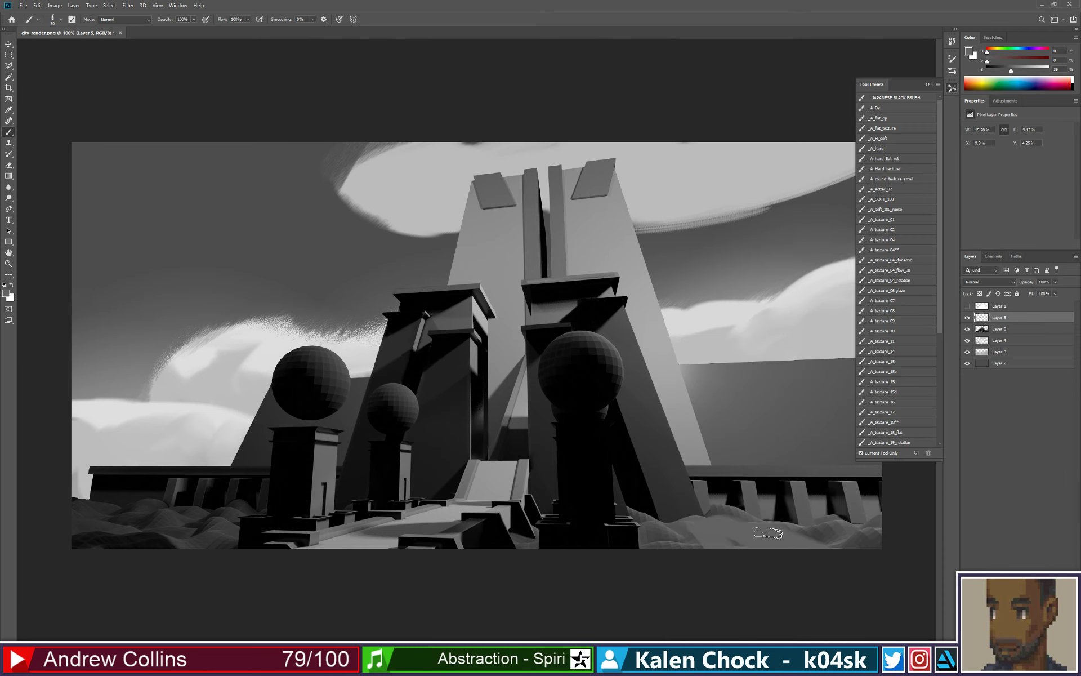
pyautogui.keyDown('alt'); pyautogui.click(677, 532); pyautogui.keyUp('alt')
pyautogui.moveTo(688, 531)
pyautogui.mouseDown()
pyautogui.moveTo(711, 560)
pyautogui.moveTo(732, 552)
pyautogui.mouseUp()
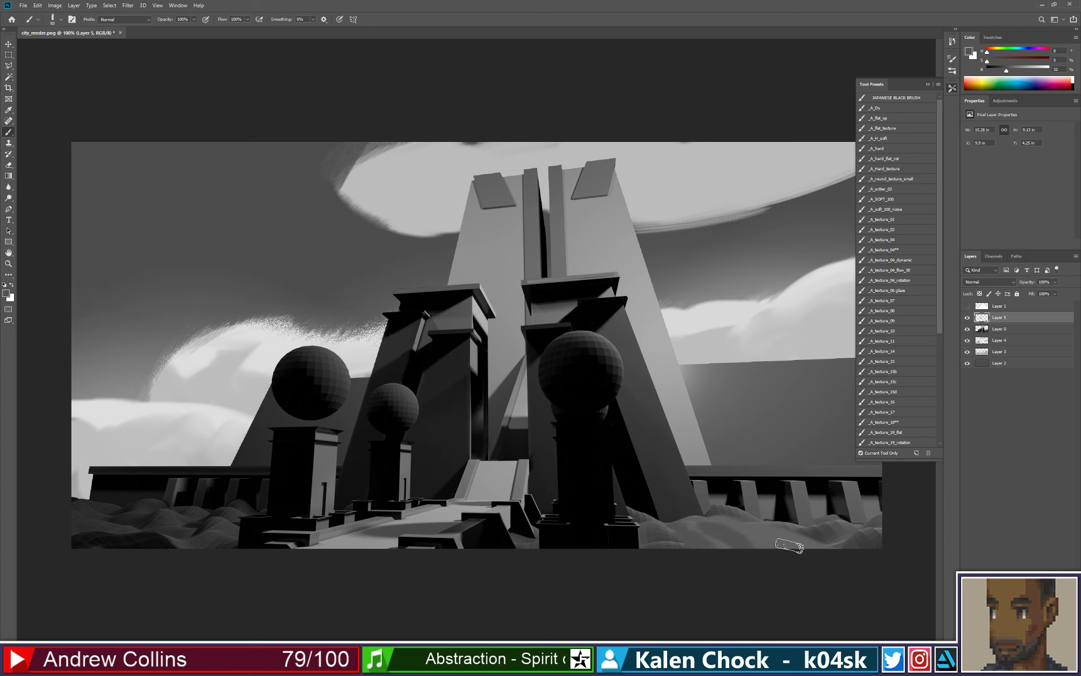
pyautogui.keyDown('alt'); pyautogui.click(766, 536); pyautogui.keyUp('alt')
pyautogui.moveTo(797, 538); pyautogui.dragTo(879, 553)
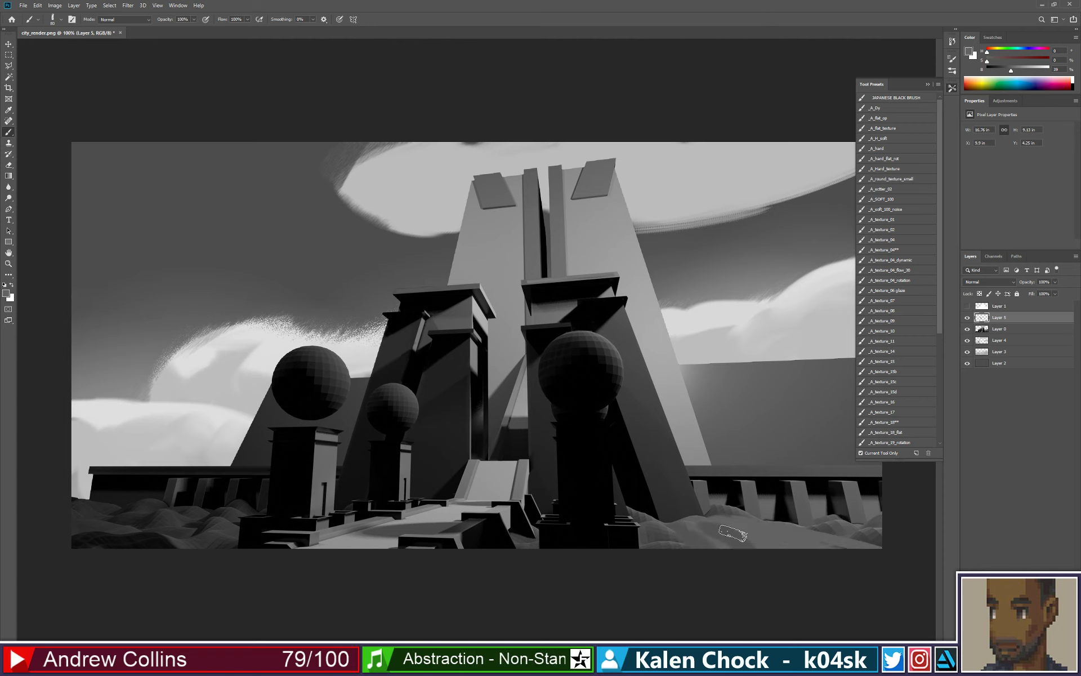
pyautogui.keyDown('alt'); pyautogui.click(708, 544); pyautogui.keyUp('alt')
pyautogui.moveTo(699, 529)
pyautogui.mouseDown()
pyautogui.moveTo(671, 570)
pyautogui.moveTo(684, 554)
pyautogui.mouseUp()
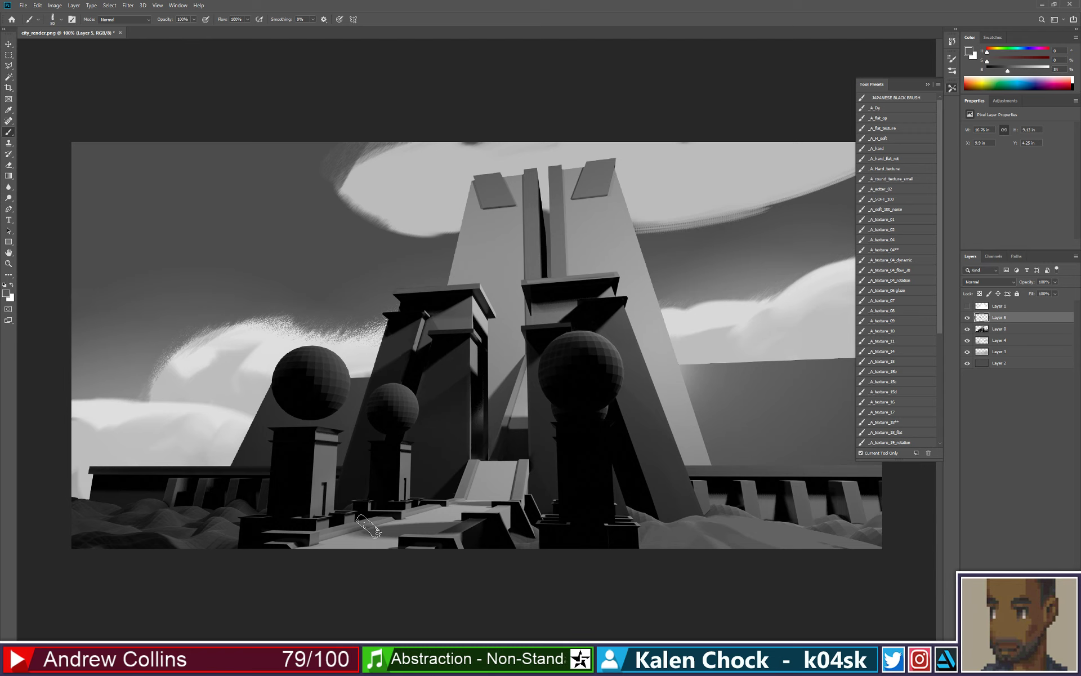
# - Block in the dunes in the image's lower left corner with broad strokes of sampled dark greys
pyautogui.keyDown('alt'); pyautogui.click(135, 508); pyautogui.keyUp('alt')
pyautogui.moveTo(54, 502)
pyautogui.mouseDown()
pyautogui.moveTo(108, 545)
pyautogui.moveTo(130, 528)
pyautogui.moveTo(160, 546)
pyautogui.moveTo(199, 539)
pyautogui.moveTo(170, 569)
pyautogui.mouseUp()
pyautogui.keyDown('alt'); pyautogui.click(137, 535); pyautogui.keyUp('alt')
pyautogui.keyDown('alt'); pyautogui.click(218, 521); pyautogui.keyUp('alt')
pyautogui.moveTo(193, 530); pyautogui.dragTo(146, 568)
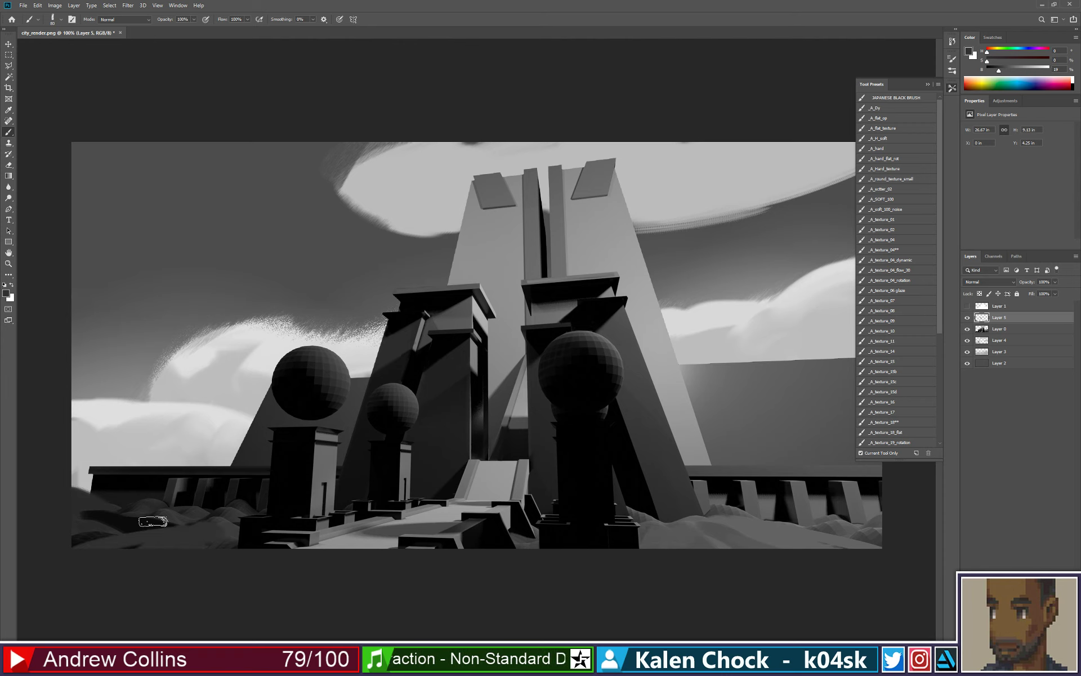
# - Refine the shadow shapes and soften the remaining facets on the left dunes with sampled dark tones
pyautogui.keyDown('alt'); pyautogui.click(80, 526); pyautogui.keyUp('alt')
pyautogui.keyDown('alt'); pyautogui.click(82, 527); pyautogui.keyUp('alt')
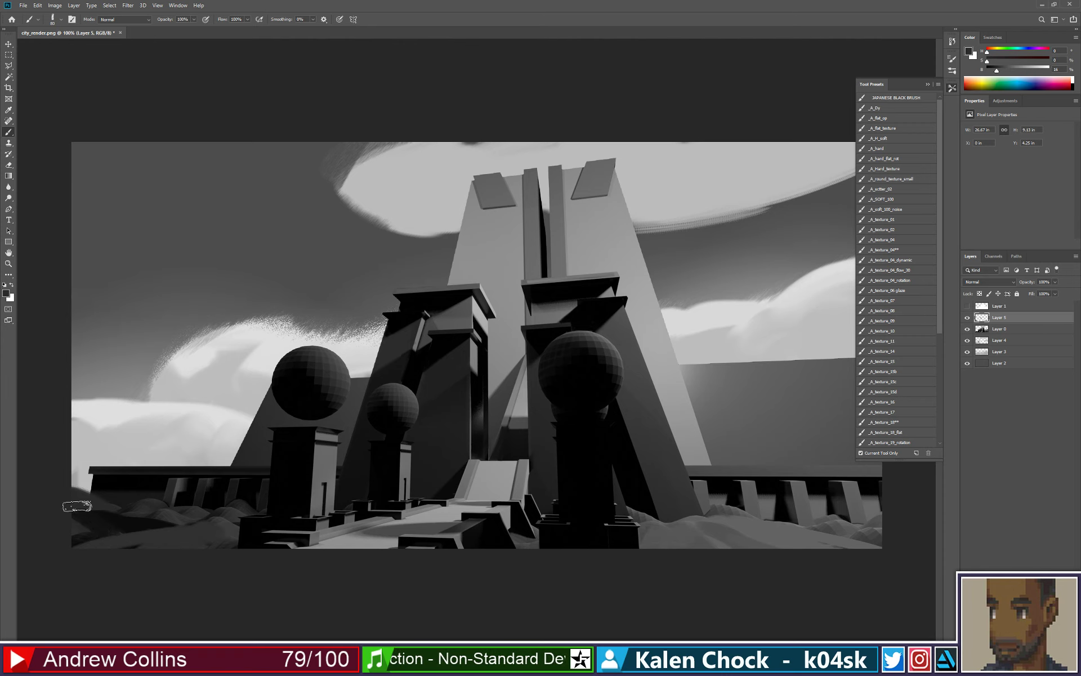
pyautogui.moveTo(79, 505)
pyautogui.mouseDown()
pyautogui.moveTo(103, 553)
pyautogui.moveTo(141, 541)
pyautogui.mouseUp()
pyautogui.keyDown('alt'); pyautogui.click(160, 527); pyautogui.keyUp('alt')
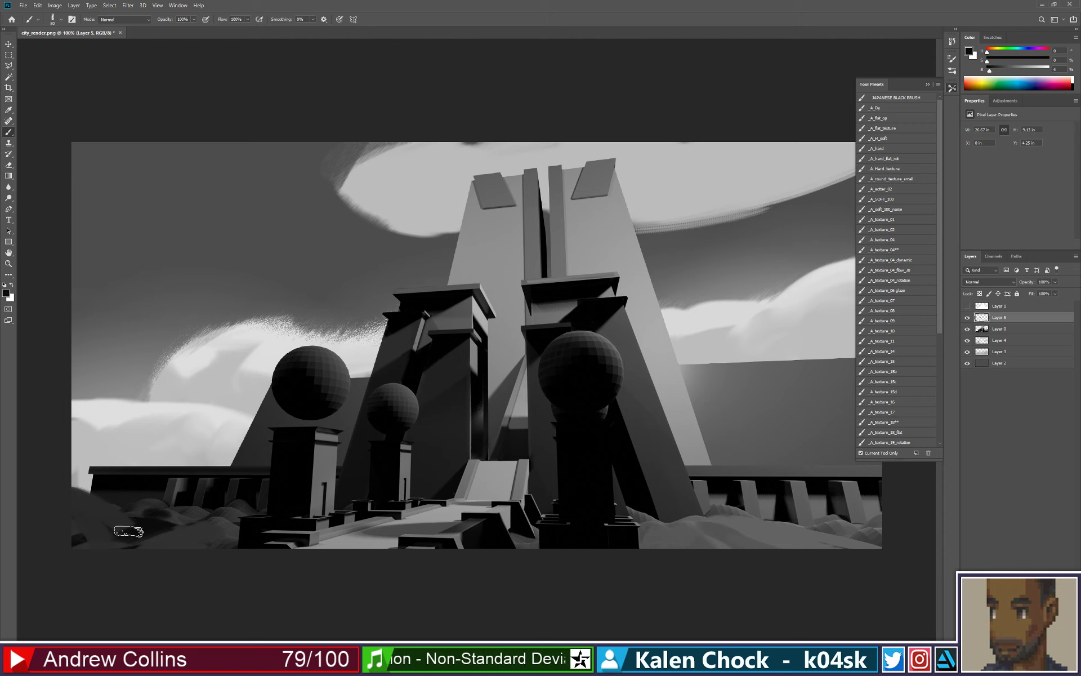
pyautogui.keyDown('alt'); pyautogui.click(180, 532); pyautogui.keyUp('alt')
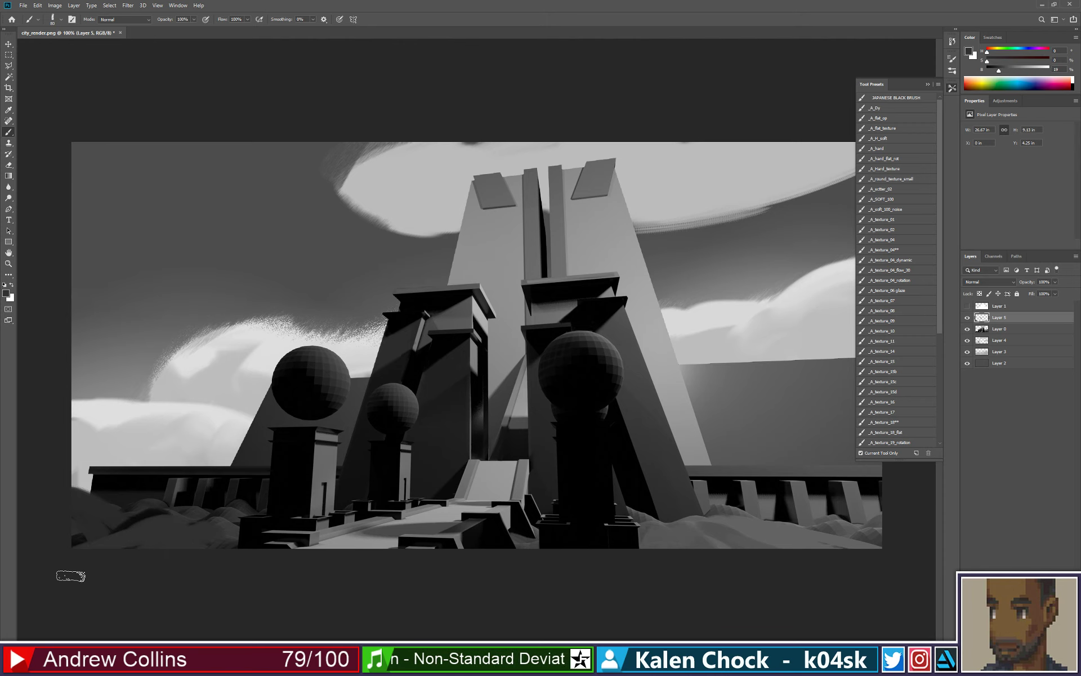
pyautogui.keyDown('alt'); pyautogui.click(147, 501); pyautogui.keyUp('alt')
pyautogui.moveTo(119, 534)
pyautogui.mouseDown()
pyautogui.moveTo(169, 518)
pyautogui.moveTo(147, 536)
pyautogui.moveTo(155, 525)
pyautogui.moveTo(118, 528)
pyautogui.moveTo(193, 549)
pyautogui.moveTo(137, 548)
pyautogui.mouseUp()
pyautogui.keyDown('alt'); pyautogui.click(189, 533); pyautogui.keyUp('alt')
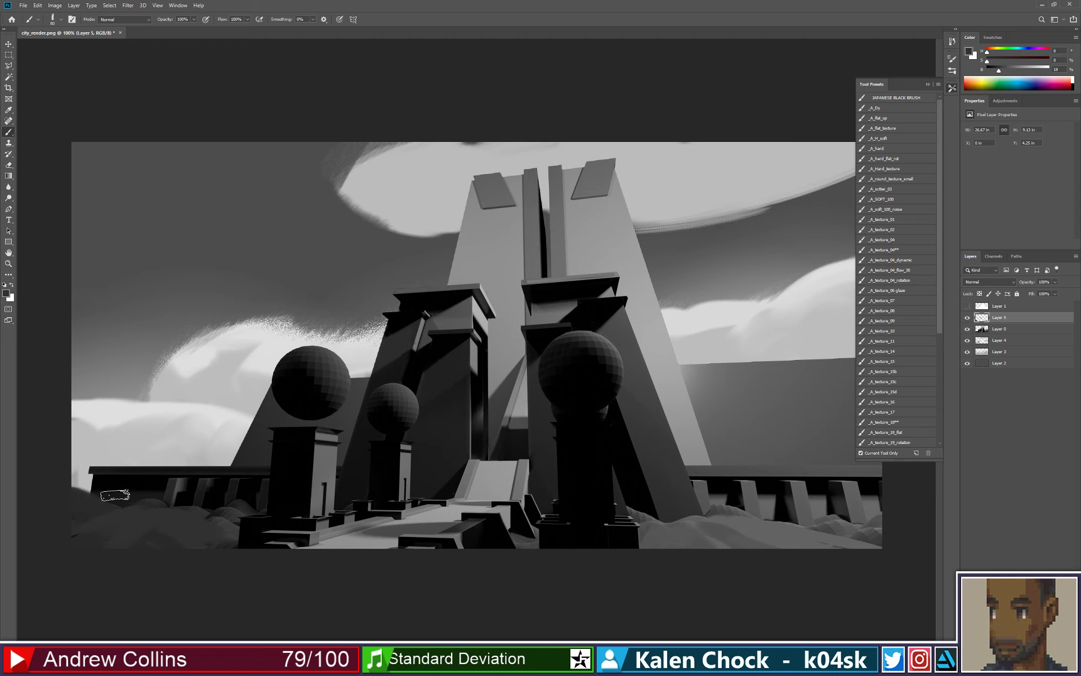
# - Extend the low wall's dark face to the image's left edge with a smaller brush in sampled near-black
pyautogui.keyDown('alt'); pyautogui.click(110, 480); pyautogui.keyUp('alt')
pyautogui.press('[')
pyautogui.press('[')
pyautogui.press('[')
pyautogui.press('[')
pyautogui.press('[')
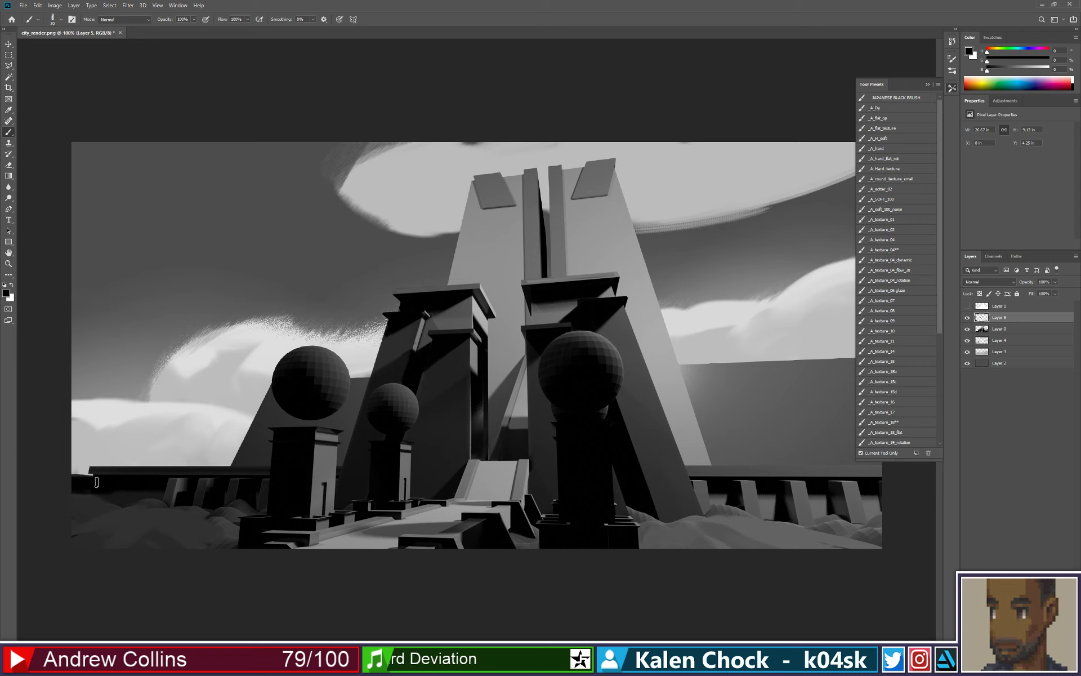
# - Extend the low wall's top ledge to the image's left edge with straight strokes of a sampled dark tone
pyautogui.keyDown('alt'); pyautogui.click(130, 469); pyautogui.keyUp('alt')
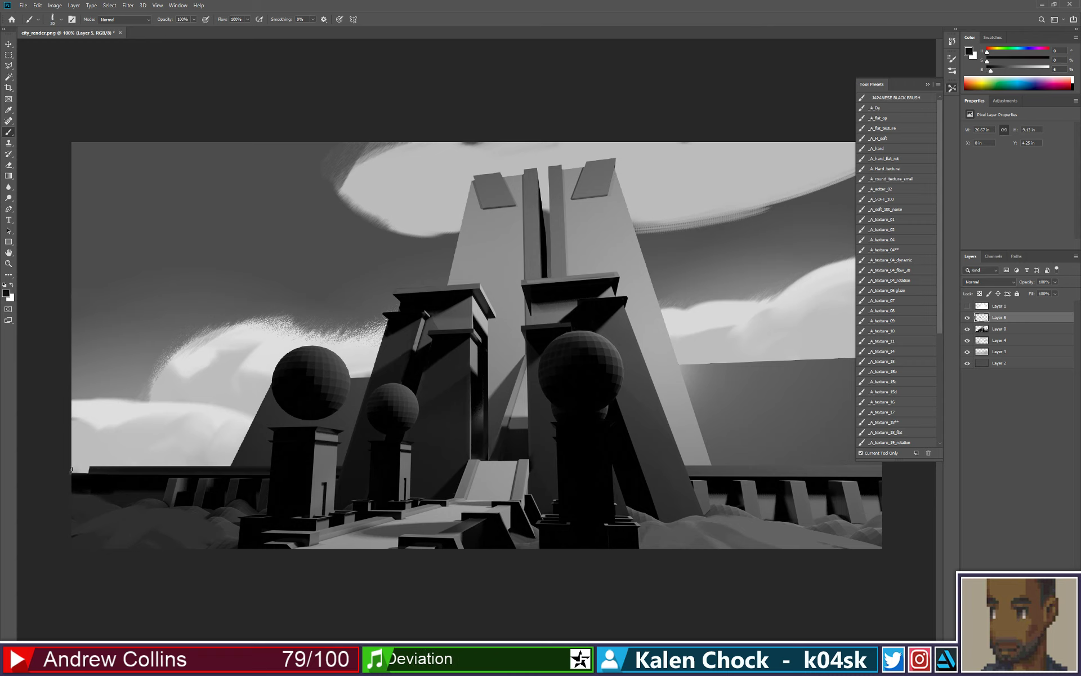
pyautogui.keyDown('shift'); pyautogui.click(166, 471); pyautogui.keyUp('shift')
pyautogui.keyDown('shift'); pyautogui.click(71, 468); pyautogui.keyUp('shift')
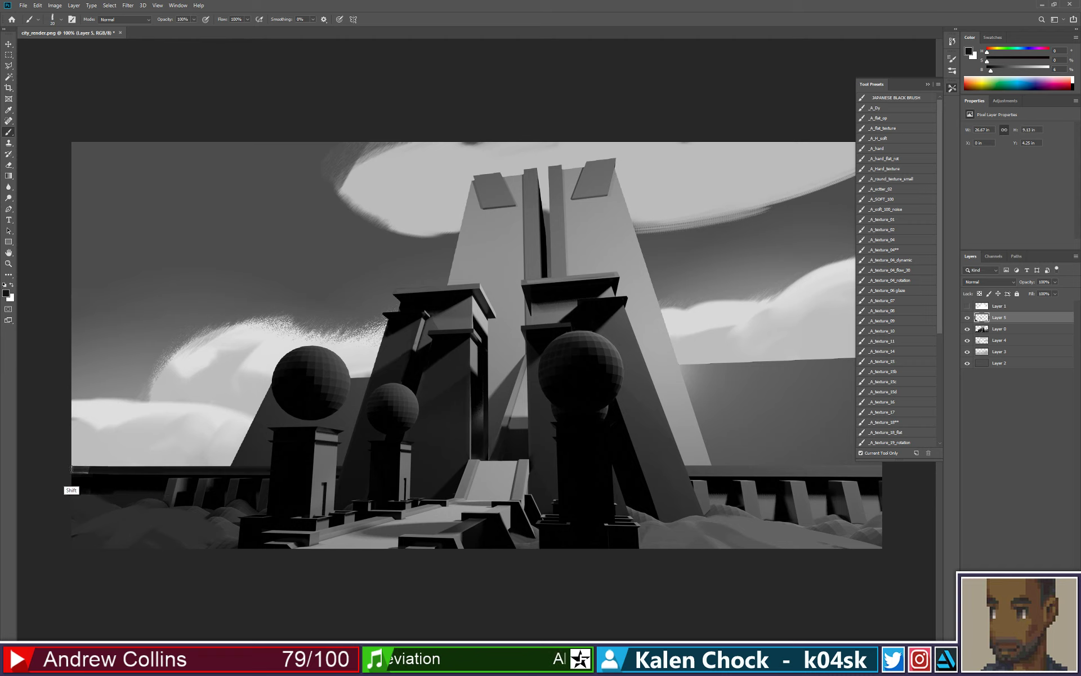
pyautogui.keyDown('shift'); pyautogui.click(145, 472); pyautogui.keyUp('shift')
pyautogui.keyDown('shift'); pyautogui.click(72, 471); pyautogui.keyUp('shift')
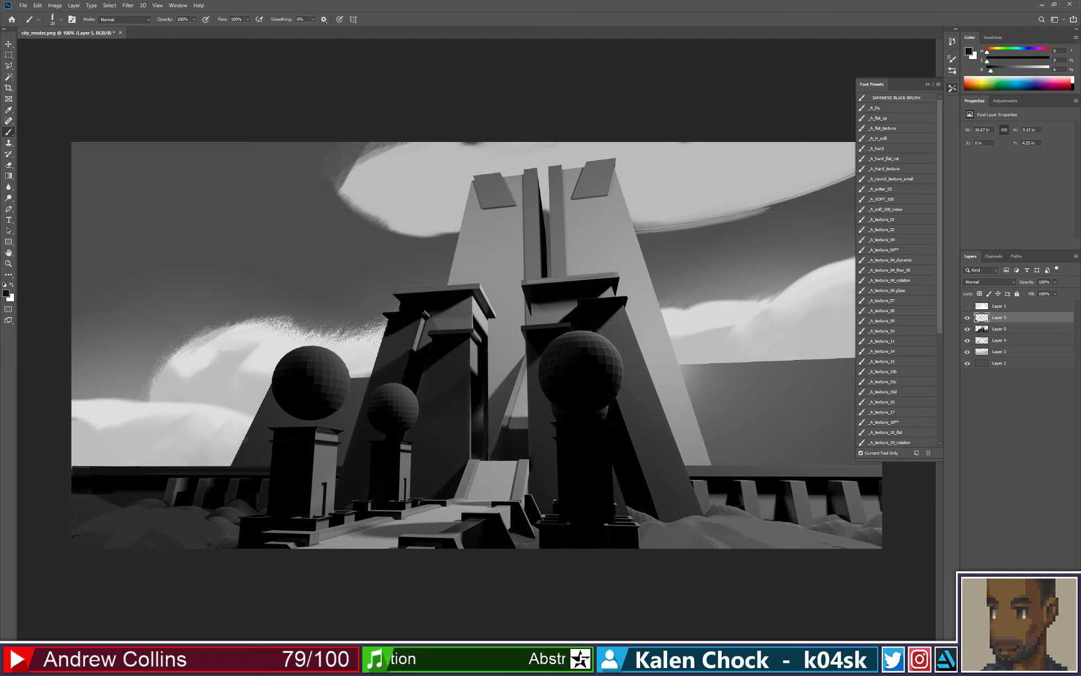
# - Darken the buttresses along the right wall with sampled near-black, and sample the ground grey at their base
pyautogui.keyDown('alt'); pyautogui.click(738, 506); pyautogui.keyUp('alt')
pyautogui.moveTo(787, 489); pyautogui.dragTo(795, 530)
pyautogui.moveTo(836, 492)
pyautogui.mouseDown()
pyautogui.moveTo(838, 521)
pyautogui.moveTo(838, 507)
pyautogui.moveTo(845, 517)
pyautogui.mouseUp()
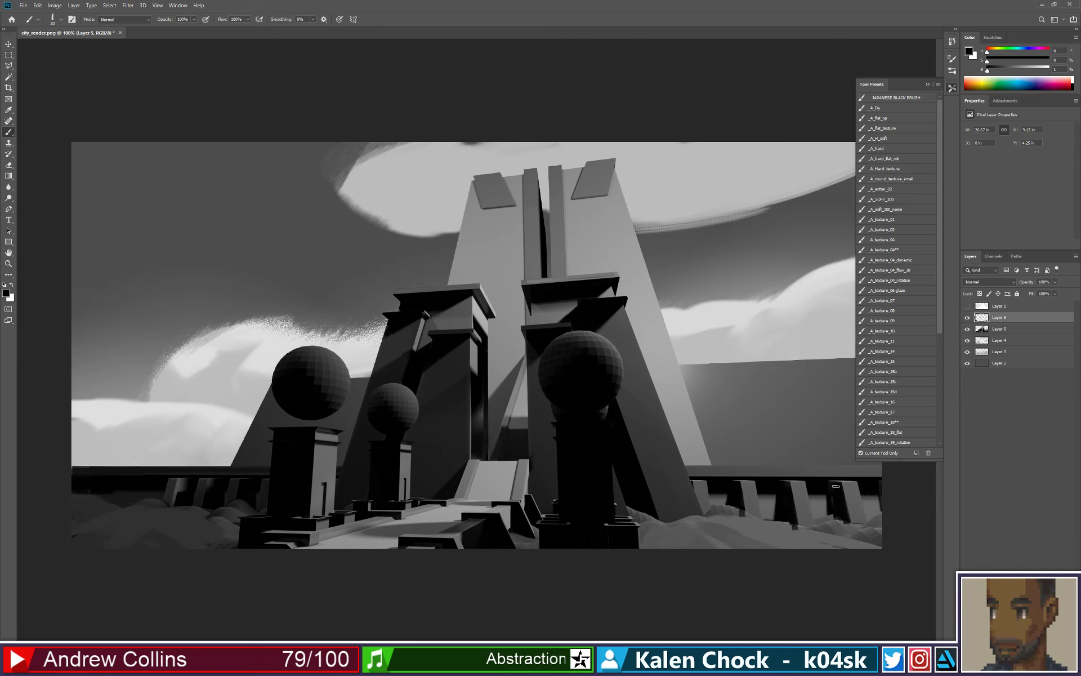
pyautogui.keyDown('alt'); pyautogui.click(846, 533); pyautogui.keyUp('alt')
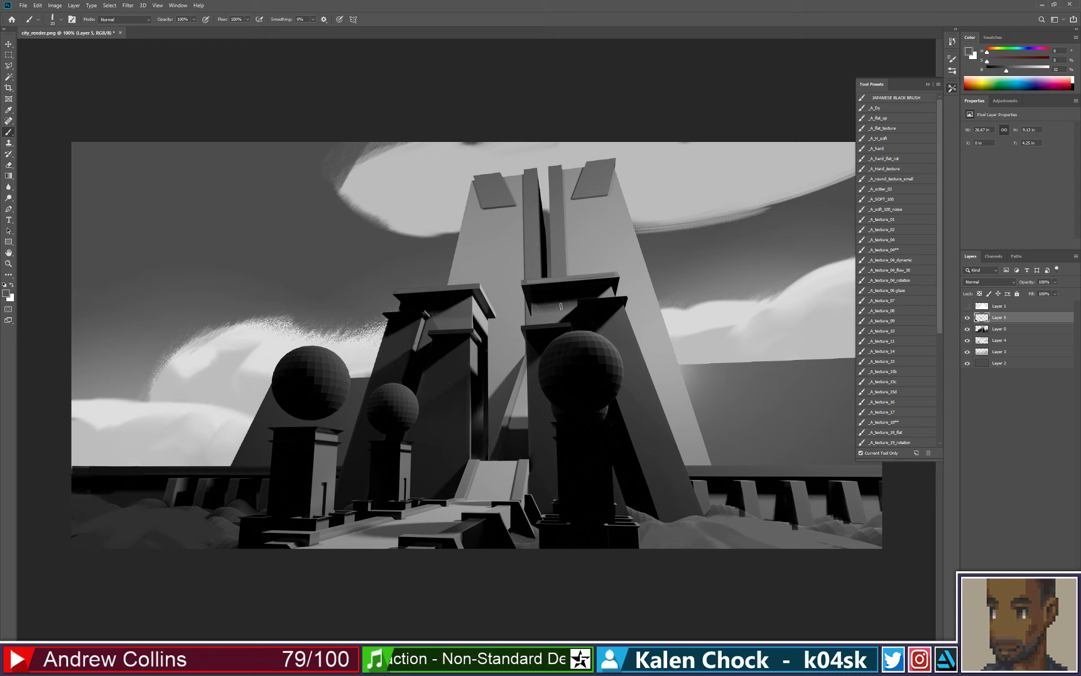
# - Clean up the shadow on the dark foreground block beside the walkway with sampled near-black
pyautogui.press('z')
pyautogui.keyDown('alt'); pyautogui.click(548, 341); pyautogui.keyUp('alt')
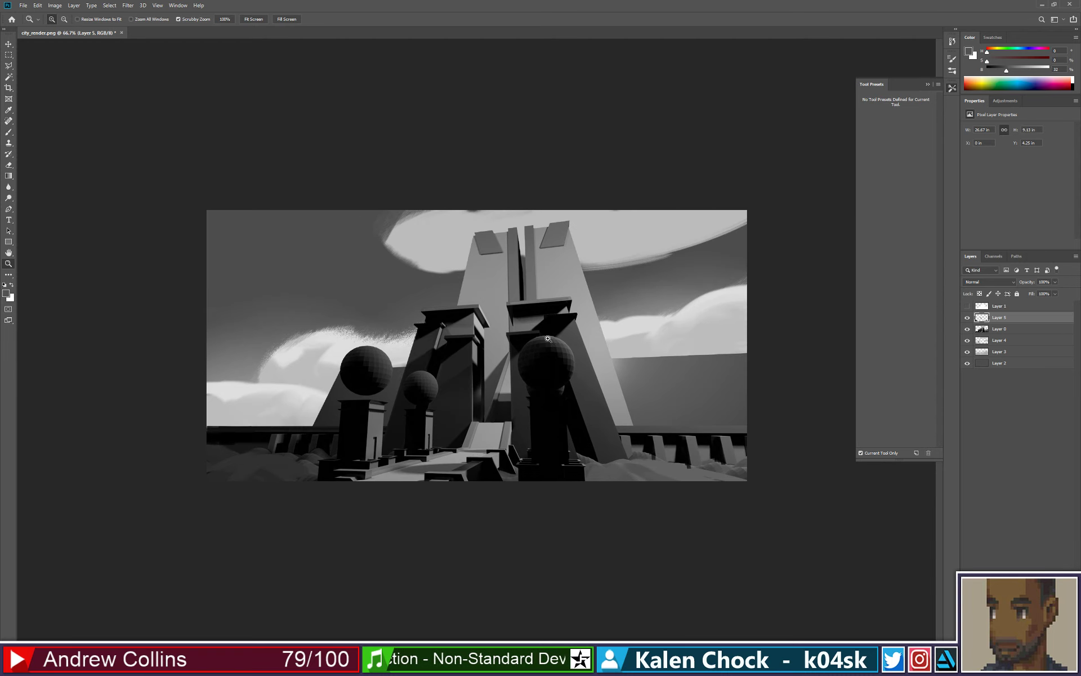
pyautogui.click(475, 451)
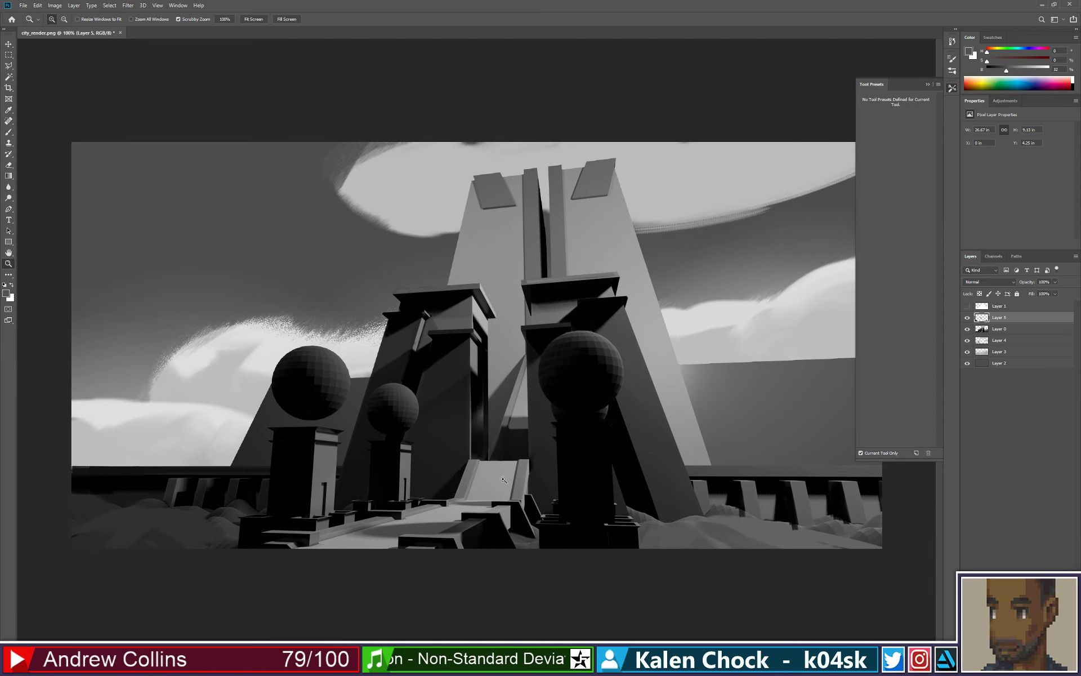
pyautogui.press('b')
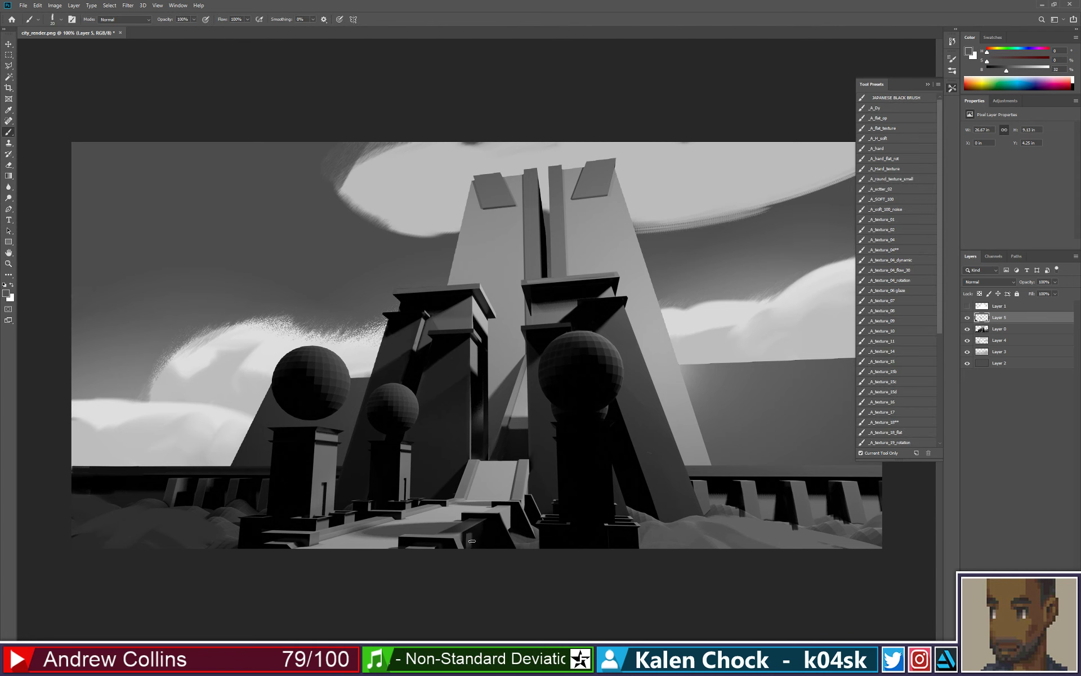
pyautogui.keyDown('alt'); pyautogui.click(471, 536); pyautogui.keyUp('alt')
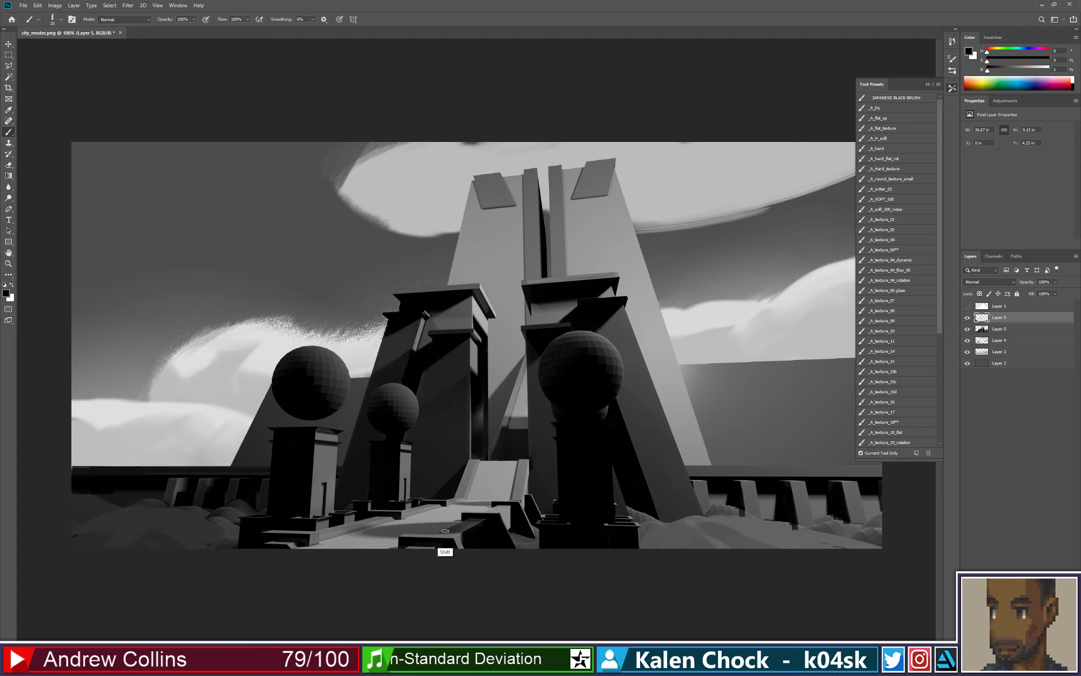
pyautogui.press('shift')
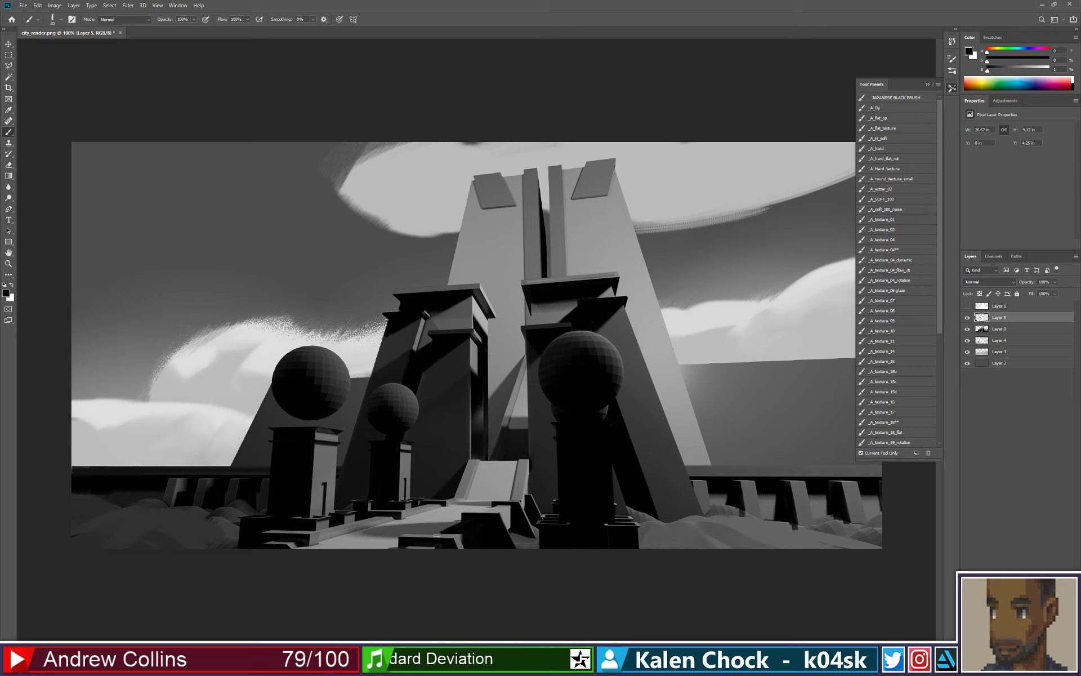
# - Try a Curves adjustment on Layer 5 with the black input at 36 and the white point pulled in slightly
pyautogui.press('z')
pyautogui.keyDown('alt'); pyautogui.click(499, 509); pyautogui.keyUp('alt')
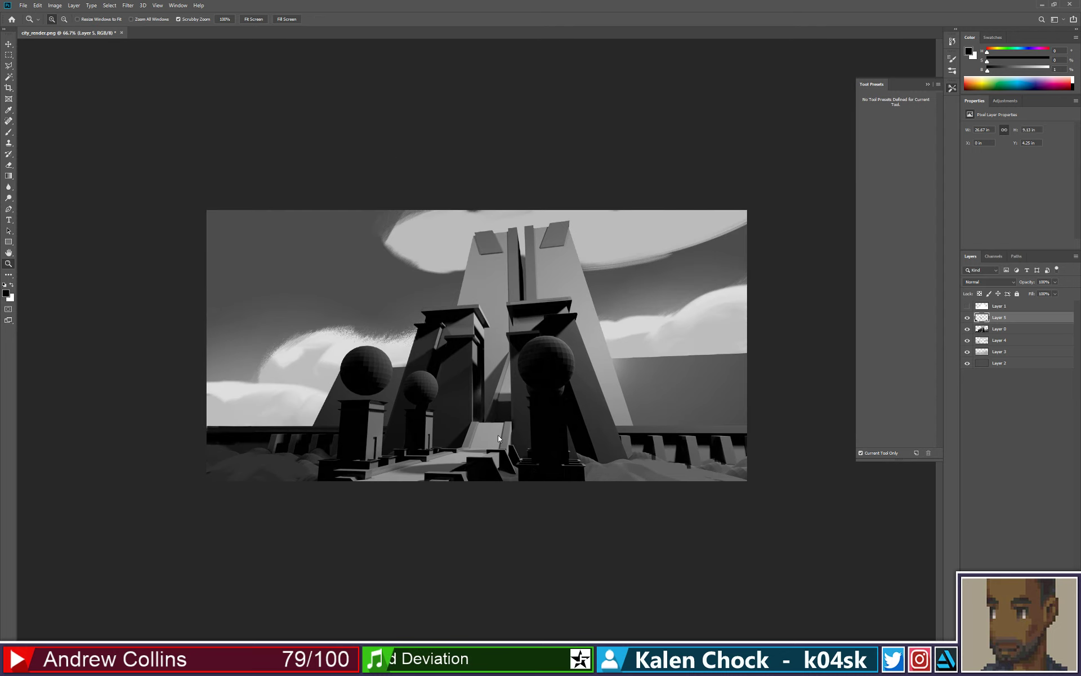
pyautogui.hotkey('ctrl', 'm')
pyautogui.moveTo(540, 149); pyautogui.dragTo(739, 95)
pyautogui.moveTo(635, 249); pyautogui.dragTo(651, 248)
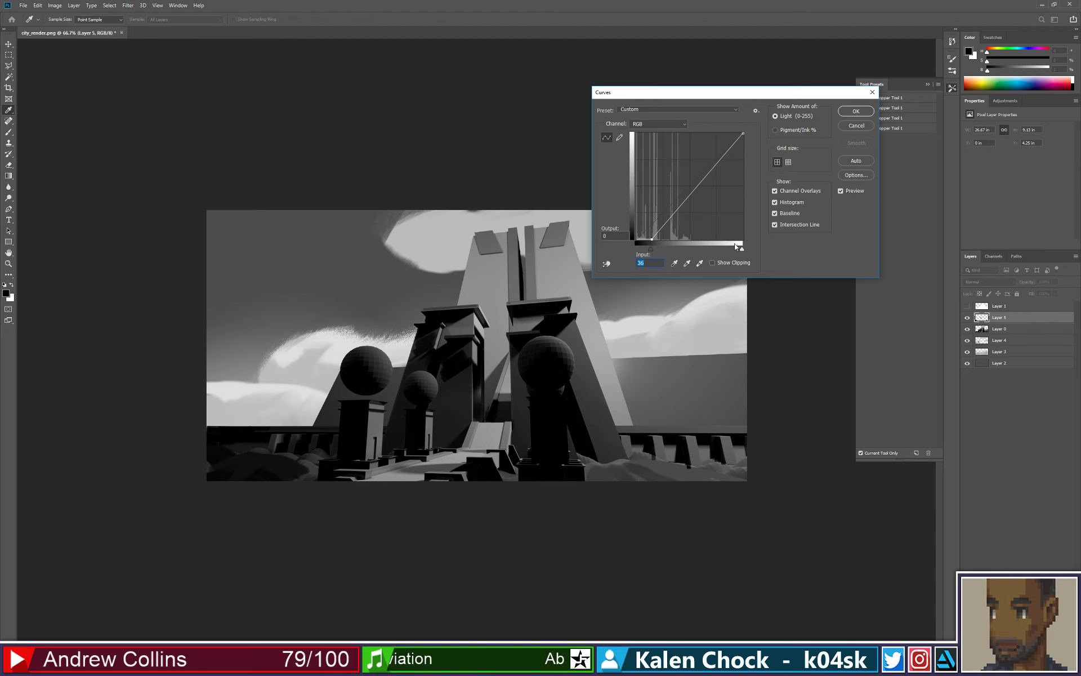
pyautogui.moveTo(742, 248); pyautogui.dragTo(734, 245)
pyautogui.click(863, 113)
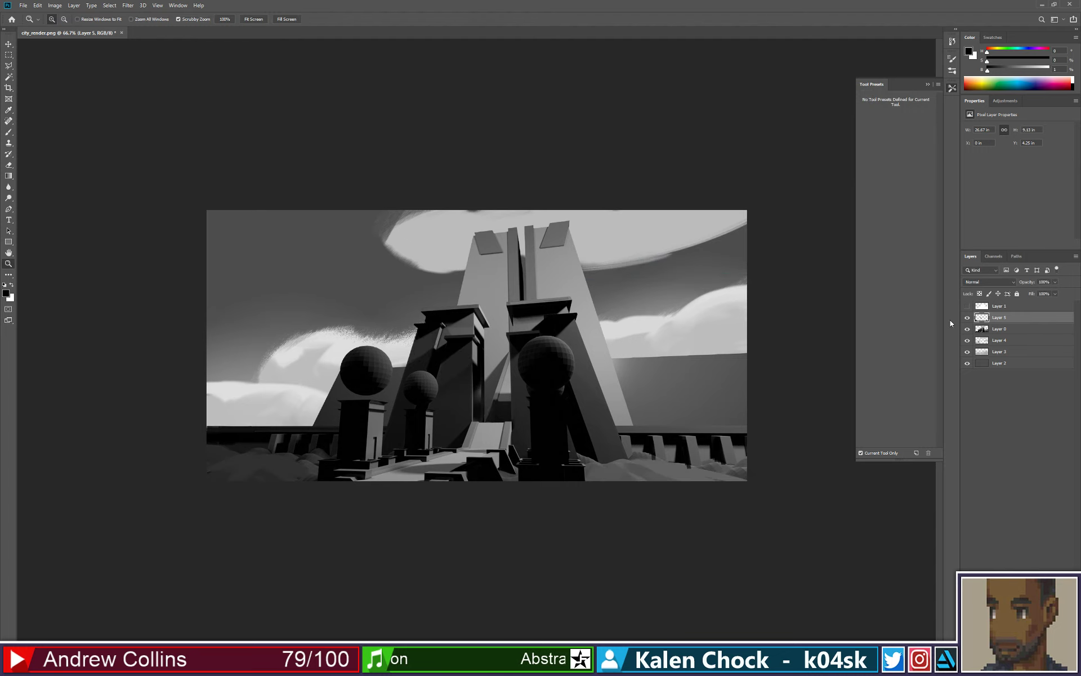
# - Merge Layer 5 down into Layer 0 and raise the contrast with Curves, black input 11 and white input 225
pyautogui.rightClick(999, 320)
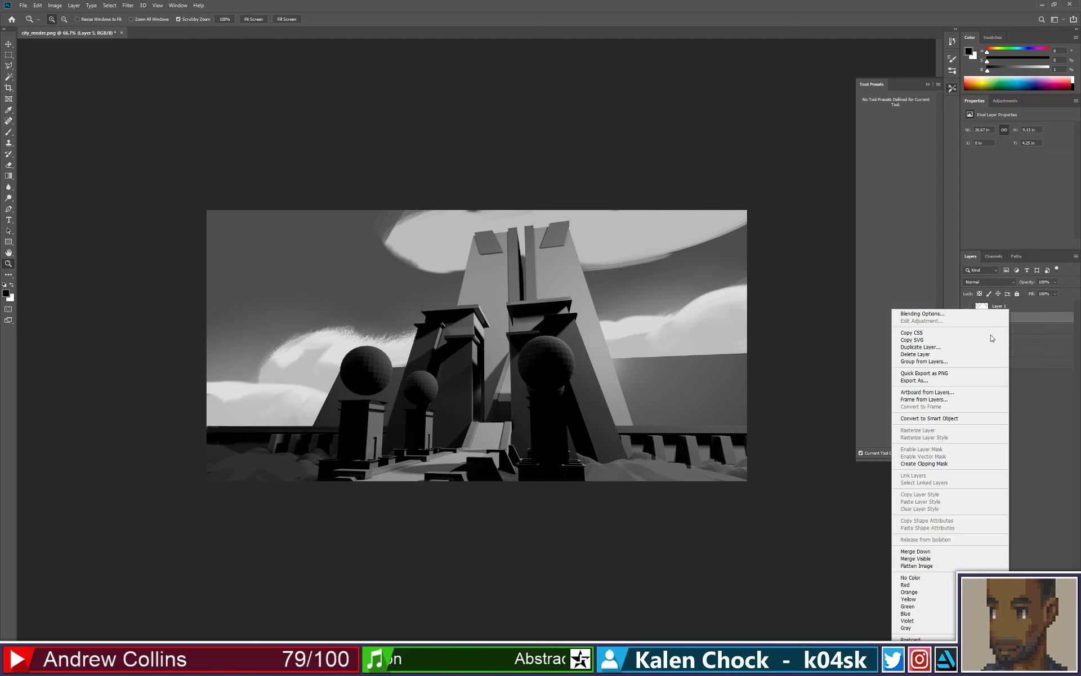
pyautogui.click(917, 551)
pyautogui.hotkey('ctrl', 'm')
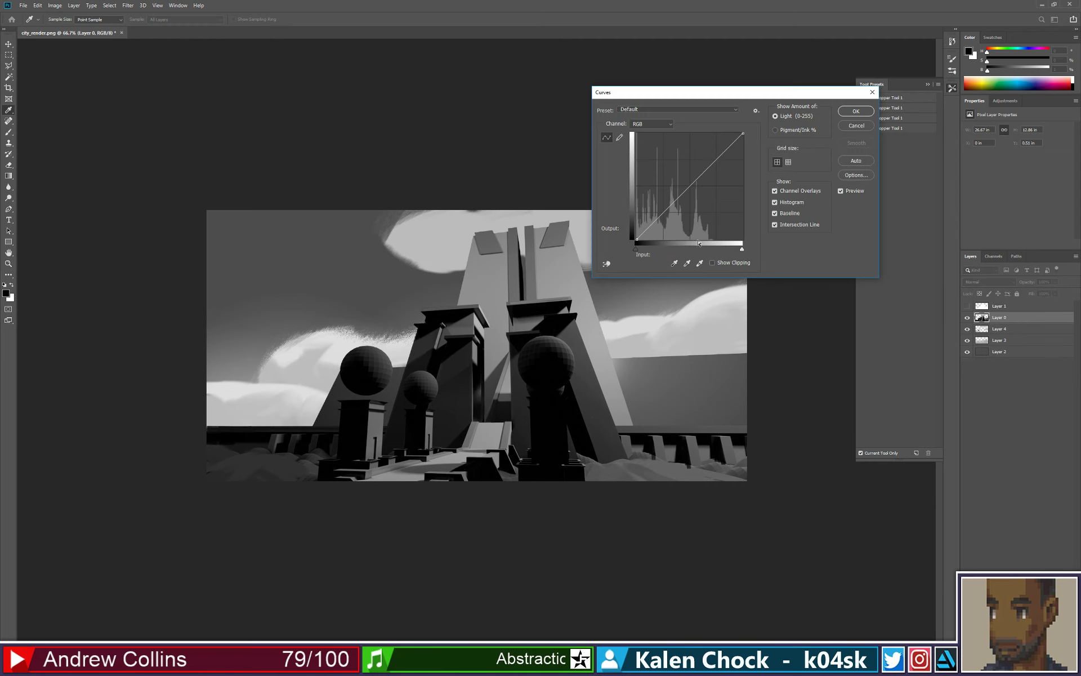
pyautogui.moveTo(636, 249)
pyautogui.mouseDown()
pyautogui.moveTo(653, 250)
pyautogui.moveTo(641, 254)
pyautogui.mouseUp()
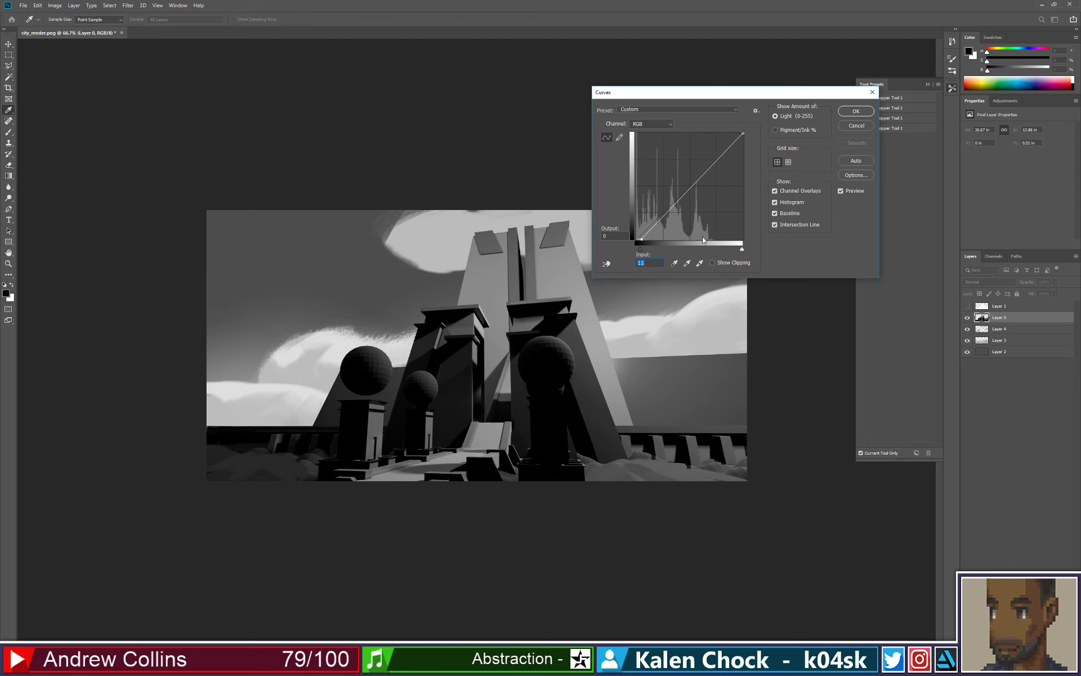
pyautogui.moveTo(740, 251)
pyautogui.mouseDown()
pyautogui.moveTo(710, 248)
pyautogui.moveTo(731, 241)
pyautogui.mouseUp()
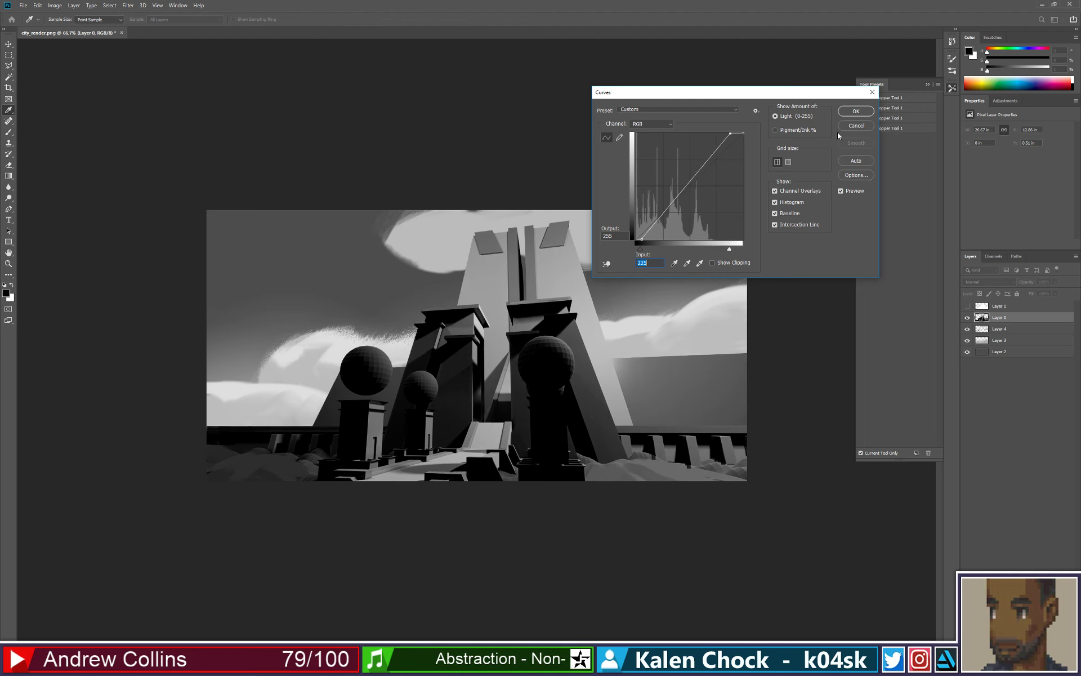
pyautogui.click(855, 111)
# - Darken the rocky ground below the left wall with brush strokes of sampled near-black
pyautogui.press('z')
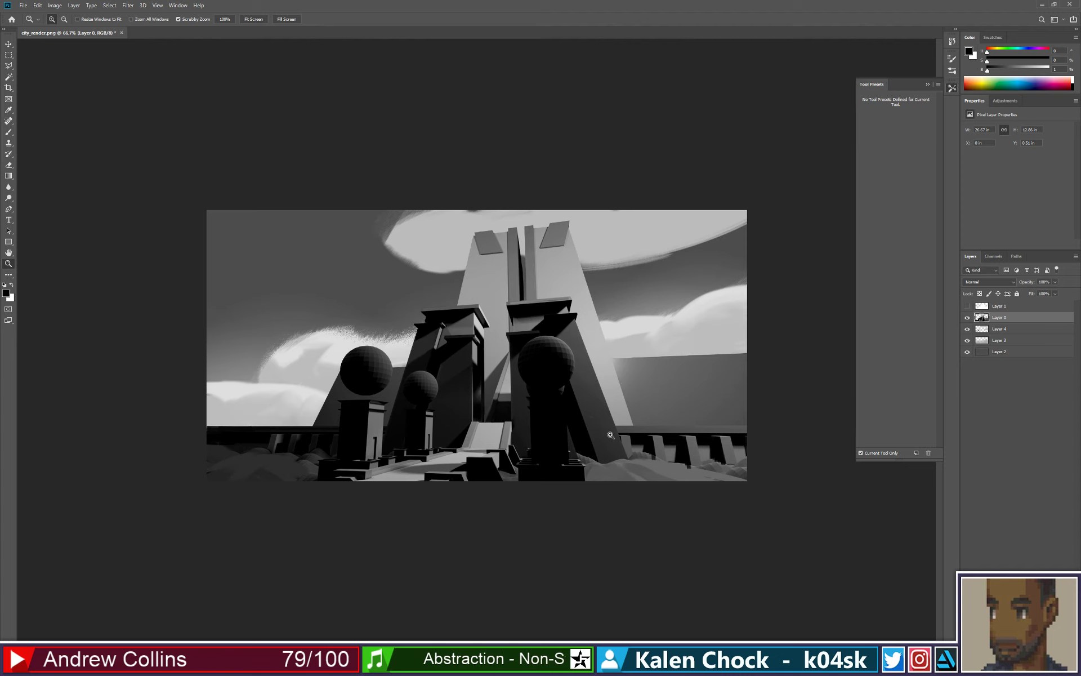
pyautogui.press('b')
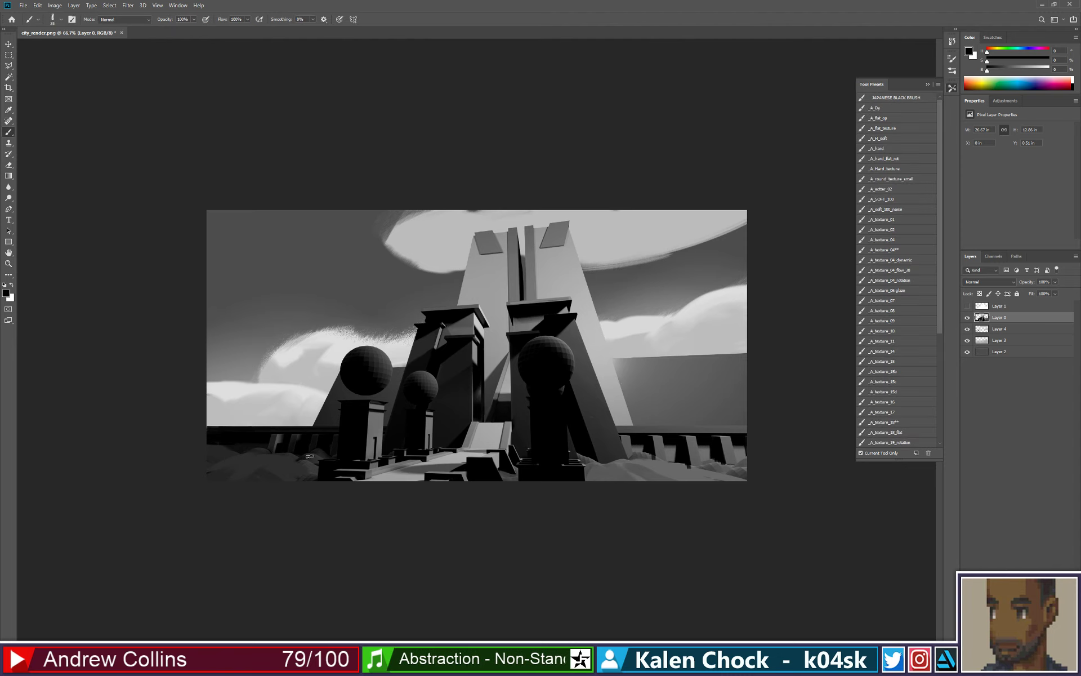
pyautogui.hotkey('ctrl', 'z')
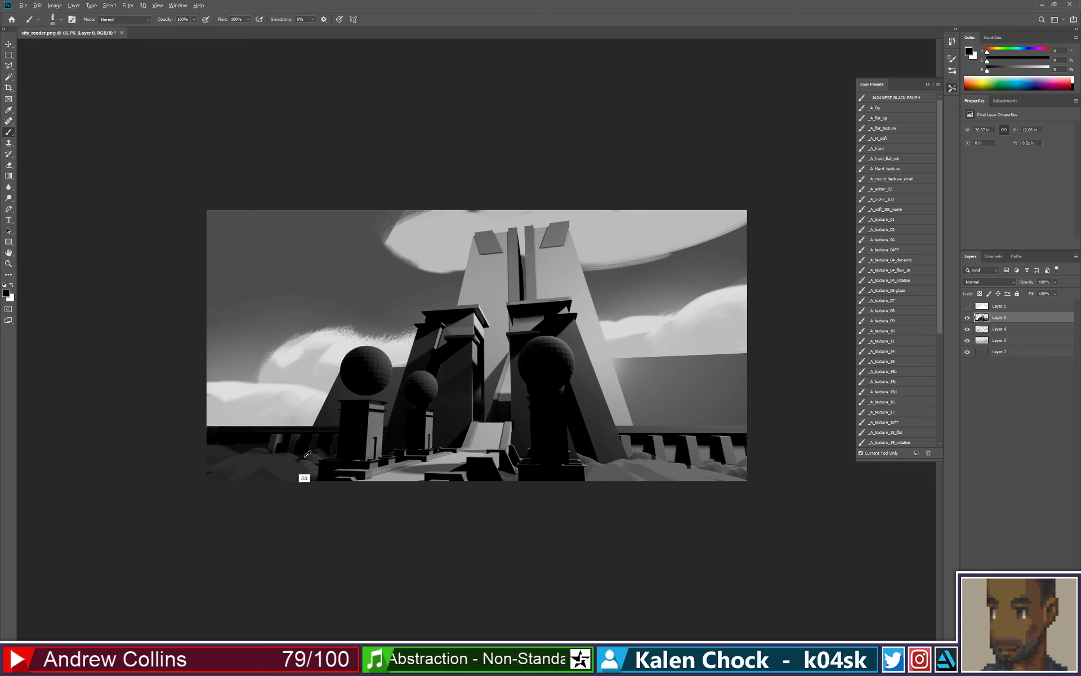
pyautogui.keyDown('alt'); pyautogui.click(306, 457); pyautogui.keyUp('alt')
pyautogui.moveTo(308, 455)
pyautogui.mouseDown()
pyautogui.moveTo(258, 493)
pyautogui.moveTo(245, 483)
pyautogui.moveTo(209, 490)
pyautogui.mouseUp()
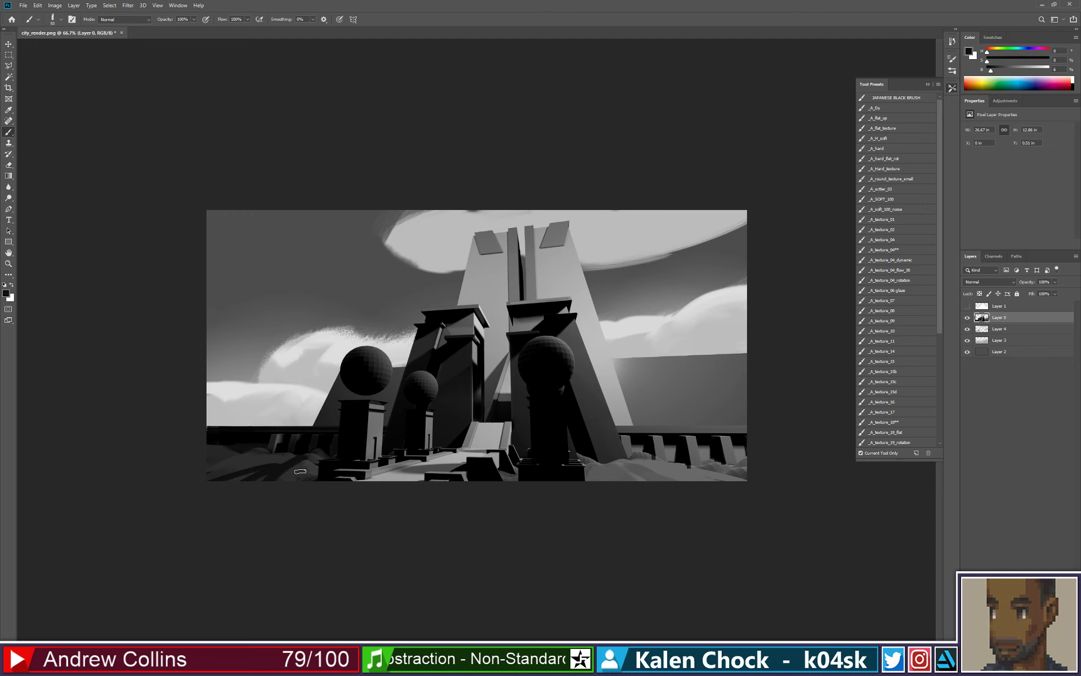
pyautogui.keyDown('alt'); pyautogui.click(309, 460); pyautogui.keyUp('alt')
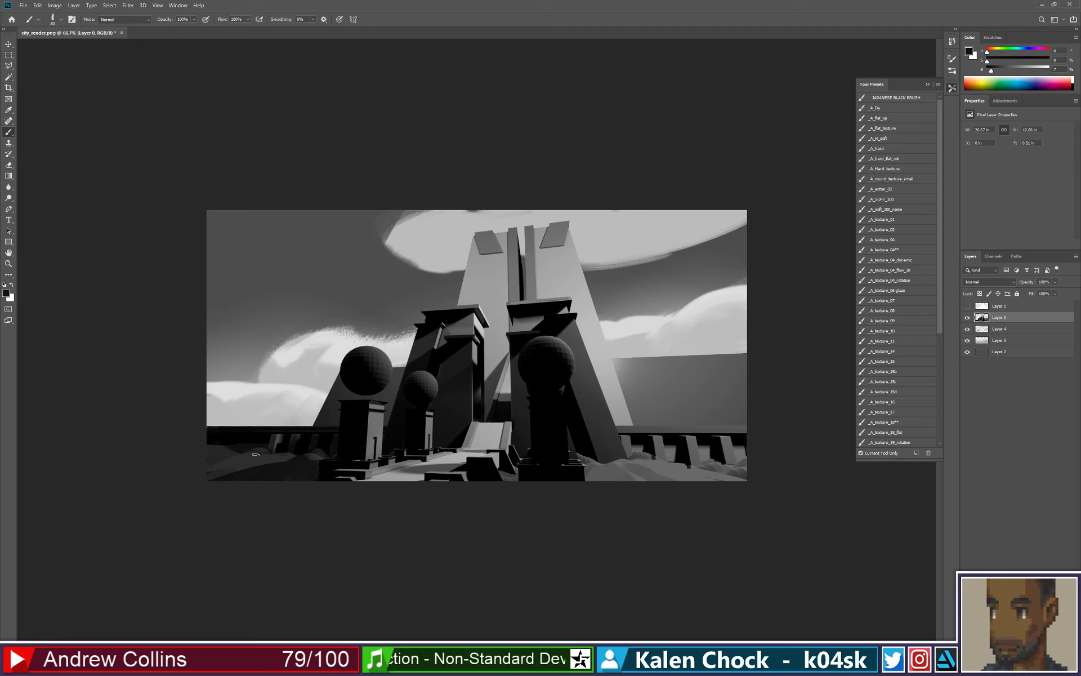
pyautogui.moveTo(264, 451); pyautogui.dragTo(175, 490)
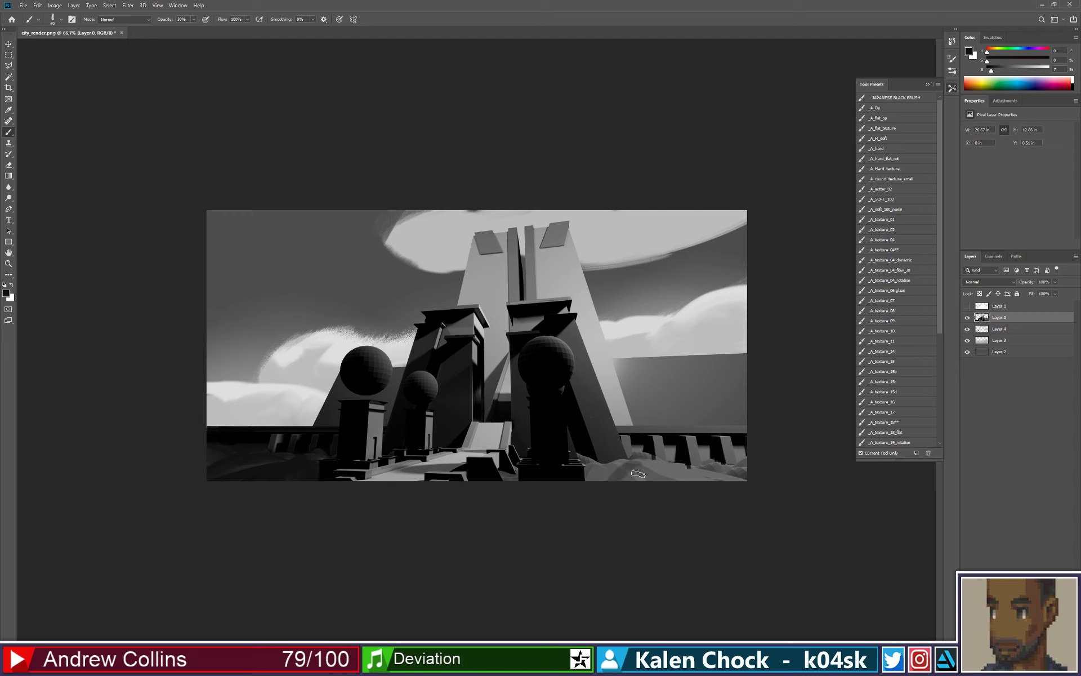
# - Try darkening the ground in the right foreground with low-opacity near-black strokes
pyautogui.moveTo(607, 480)
pyautogui.mouseDown()
pyautogui.moveTo(662, 475)
pyautogui.moveTo(734, 489)
pyautogui.mouseUp()
pyautogui.hotkey('ctrl', 'z')
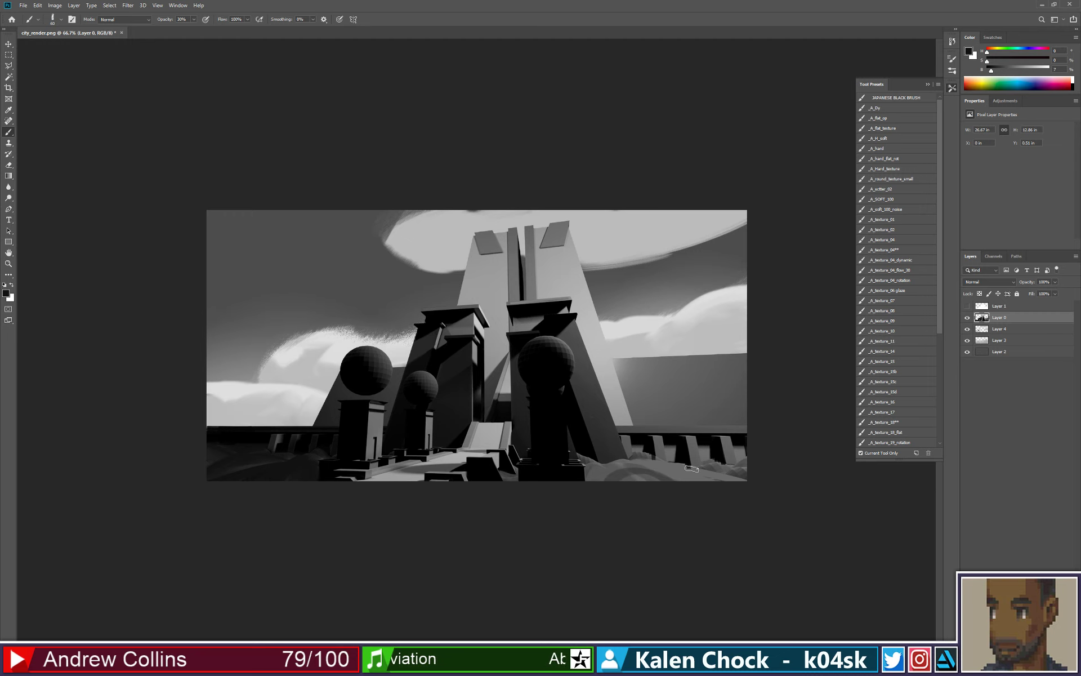
pyautogui.moveTo(677, 466); pyautogui.dragTo(754, 489)
pyautogui.hotkey('ctrl', 'z')
pyautogui.moveTo(674, 466); pyautogui.dragTo(758, 489)
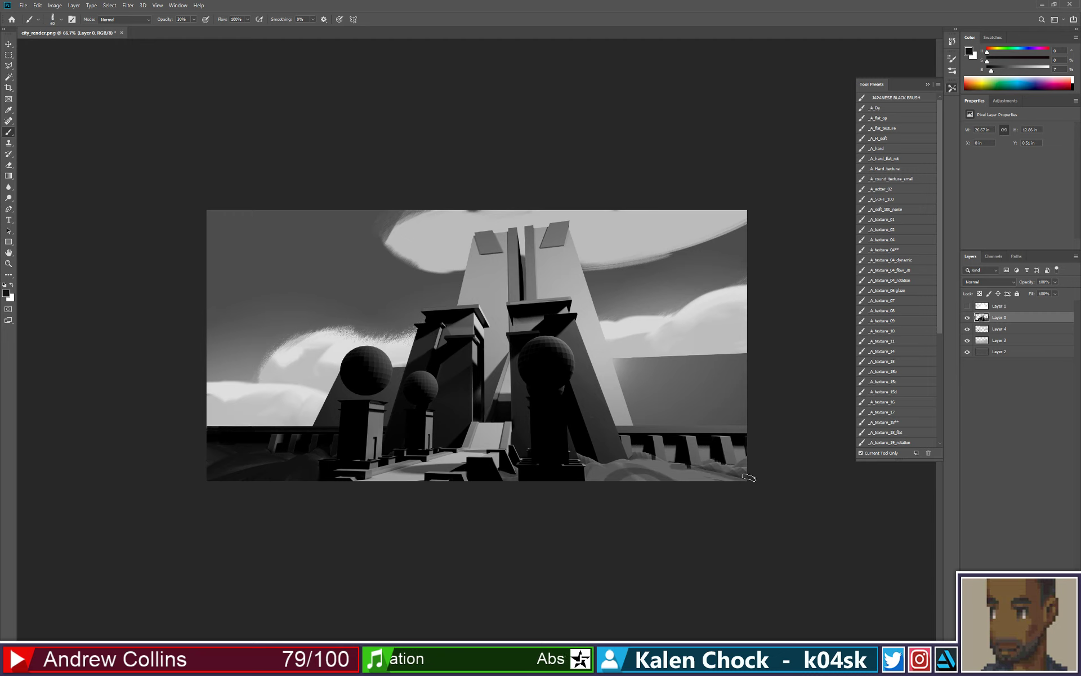
pyautogui.hotkey('ctrl', 'z')
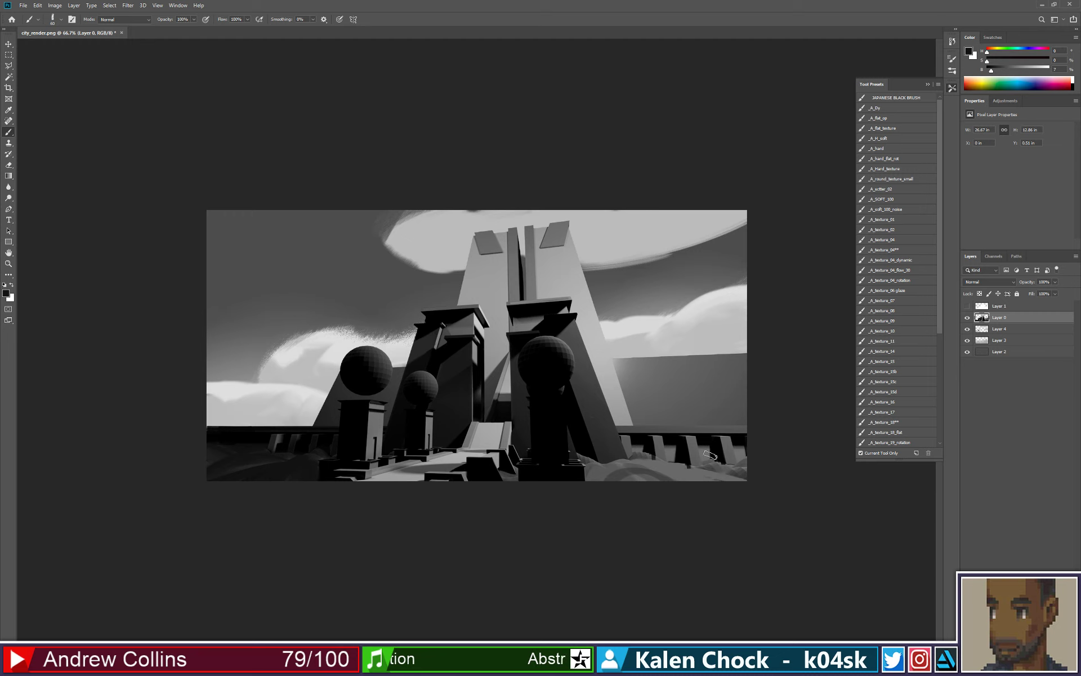
# - Blend the right foreground ground with sampled dark and mid greys, using the brush at 30% opacity
pyautogui.keyDown('alt'); pyautogui.click(681, 472); pyautogui.keyUp('alt')
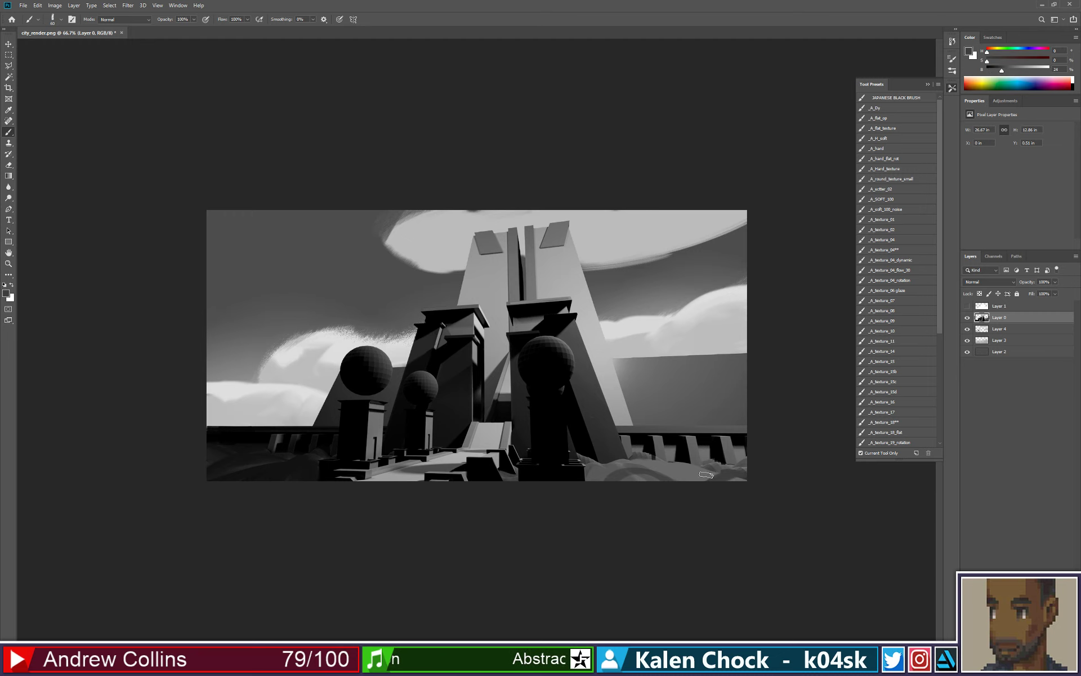
pyautogui.moveTo(715, 474)
pyautogui.mouseDown()
pyautogui.moveTo(678, 477)
pyautogui.moveTo(733, 479)
pyautogui.moveTo(703, 471)
pyautogui.mouseUp()
pyautogui.keyDown('alt'); pyautogui.click(668, 470); pyautogui.keyUp('alt')
pyautogui.keyDown('alt'); pyautogui.click(722, 472); pyautogui.keyUp('alt')
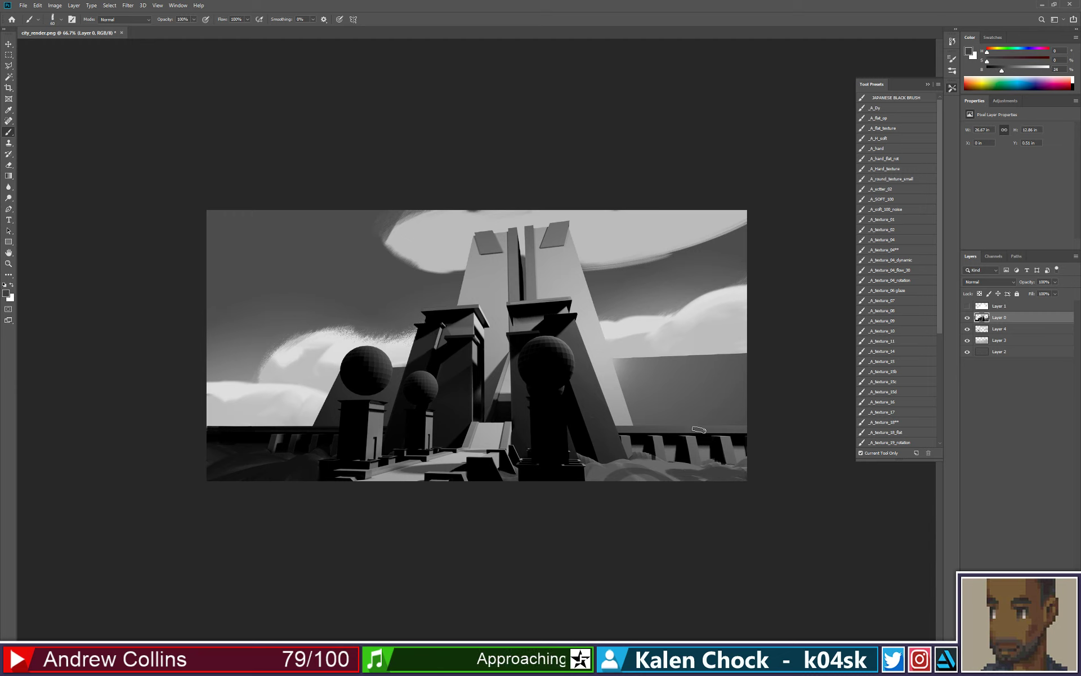
pyautogui.press('3')
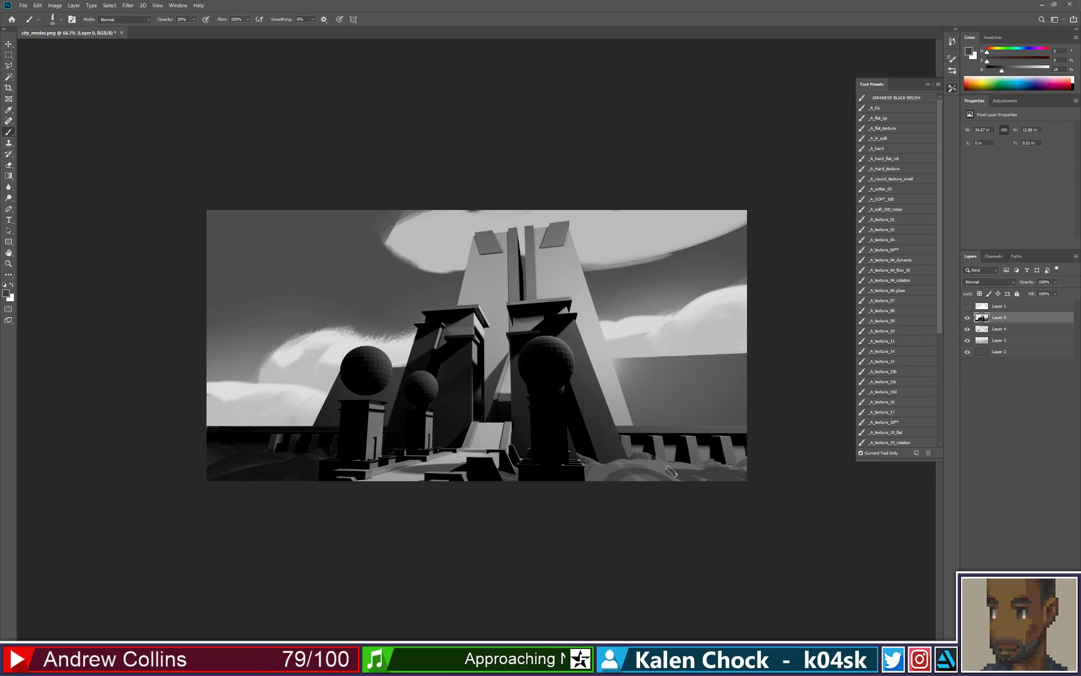
pyautogui.keyDown('alt'); pyautogui.click(667, 474); pyautogui.keyUp('alt')
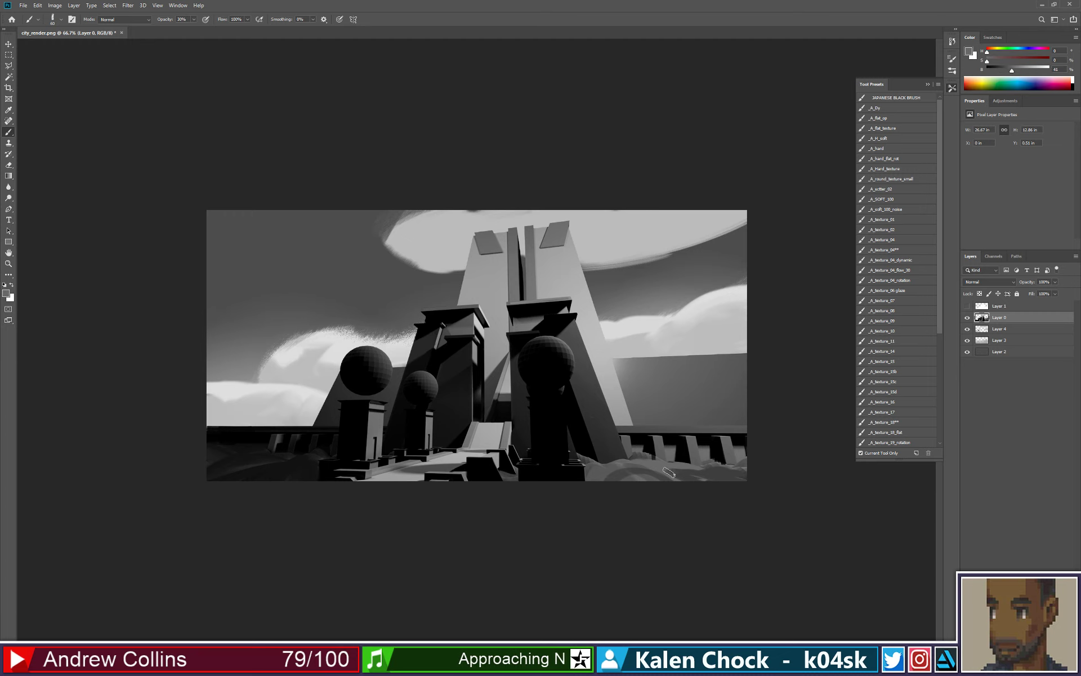
pyautogui.keyDown('alt'); pyautogui.click(730, 484); pyautogui.keyUp('alt')
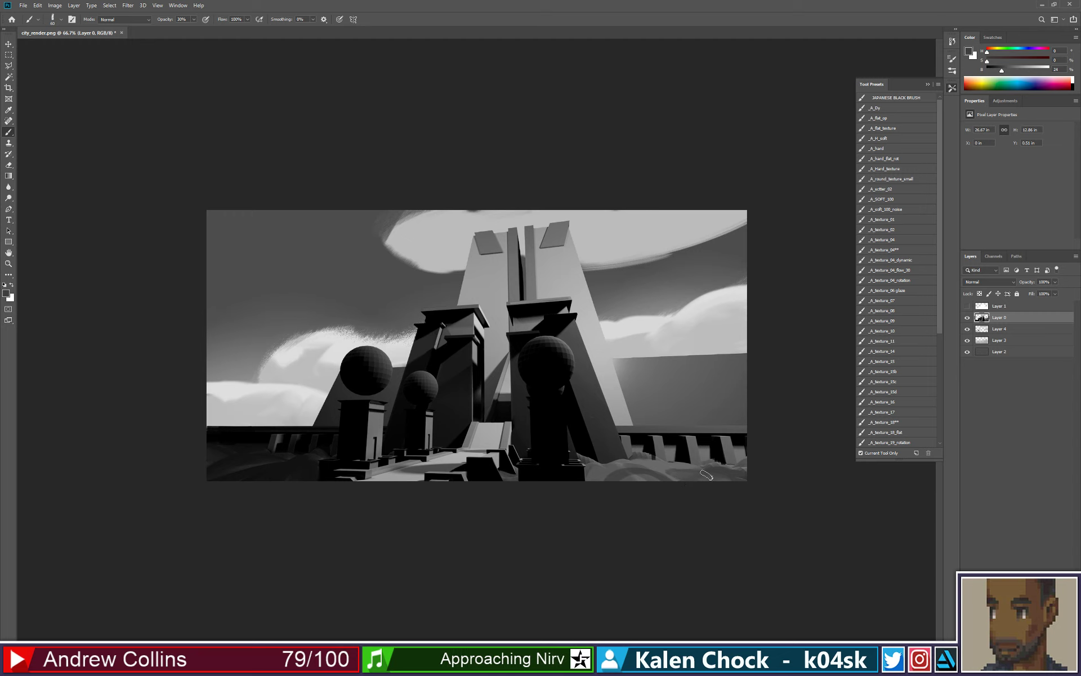
# - Repaint the right foreground ground at full brush opacity with clean light and shadow shapes in sampled greys
pyautogui.press('0')
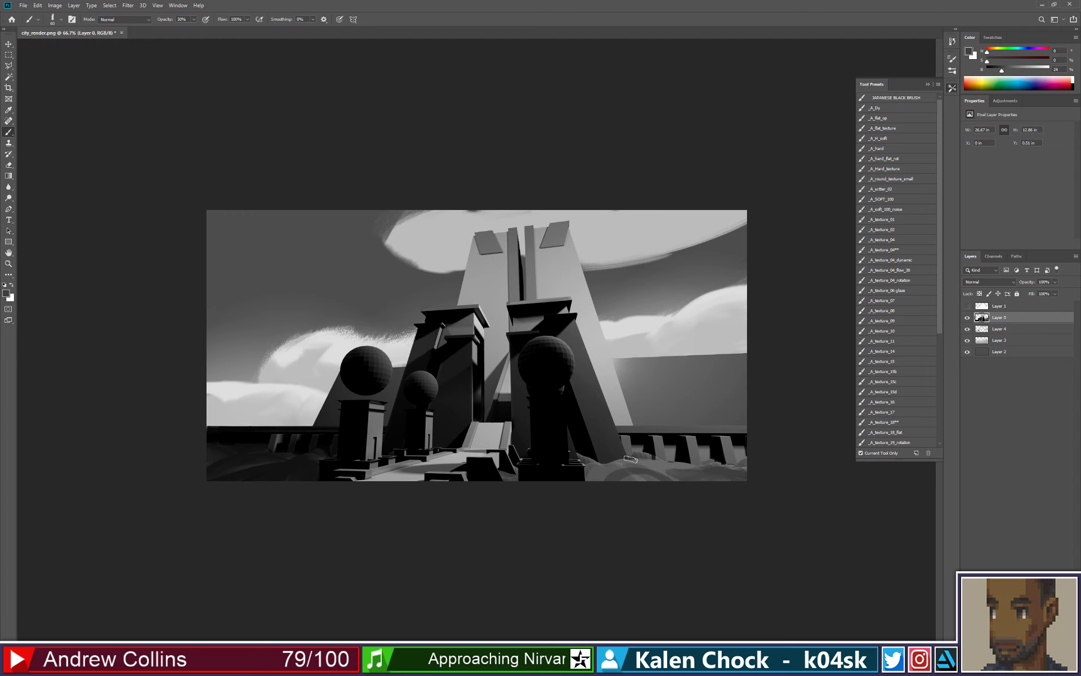
pyautogui.moveTo(603, 462)
pyautogui.mouseDown()
pyautogui.moveTo(601, 491)
pyautogui.moveTo(624, 475)
pyautogui.moveTo(626, 494)
pyautogui.mouseUp()
pyautogui.keyDown('alt'); pyautogui.click(608, 479); pyautogui.keyUp('alt')
pyautogui.keyDown('alt'); pyautogui.click(613, 478); pyautogui.keyUp('alt')
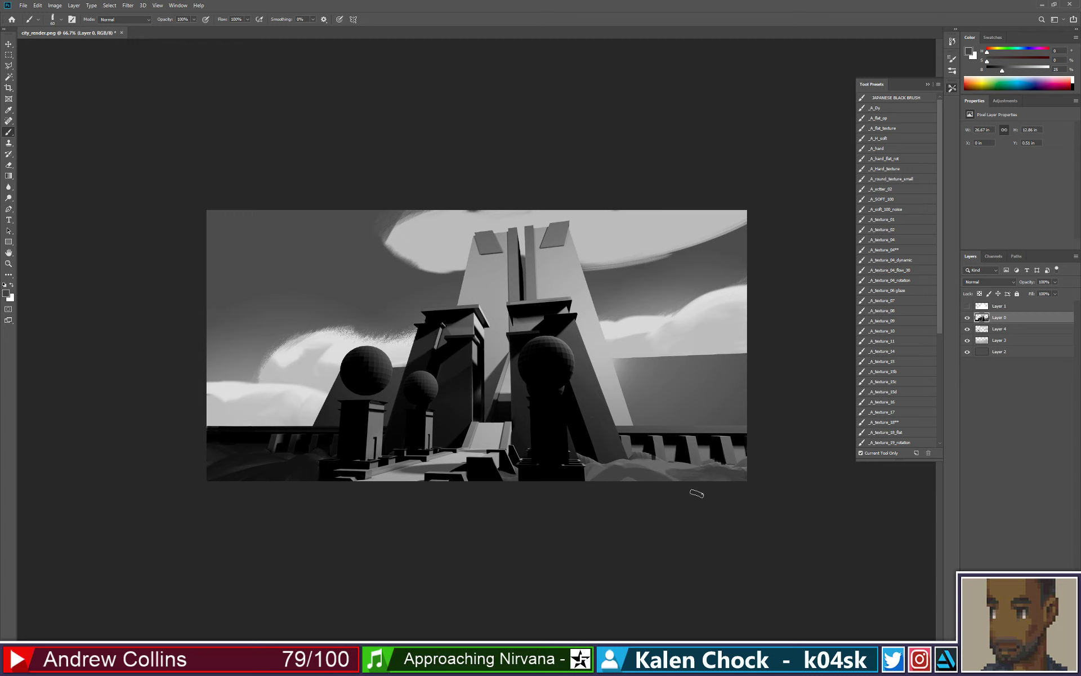
pyautogui.keyDown('alt'); pyautogui.click(662, 458); pyautogui.keyUp('alt')
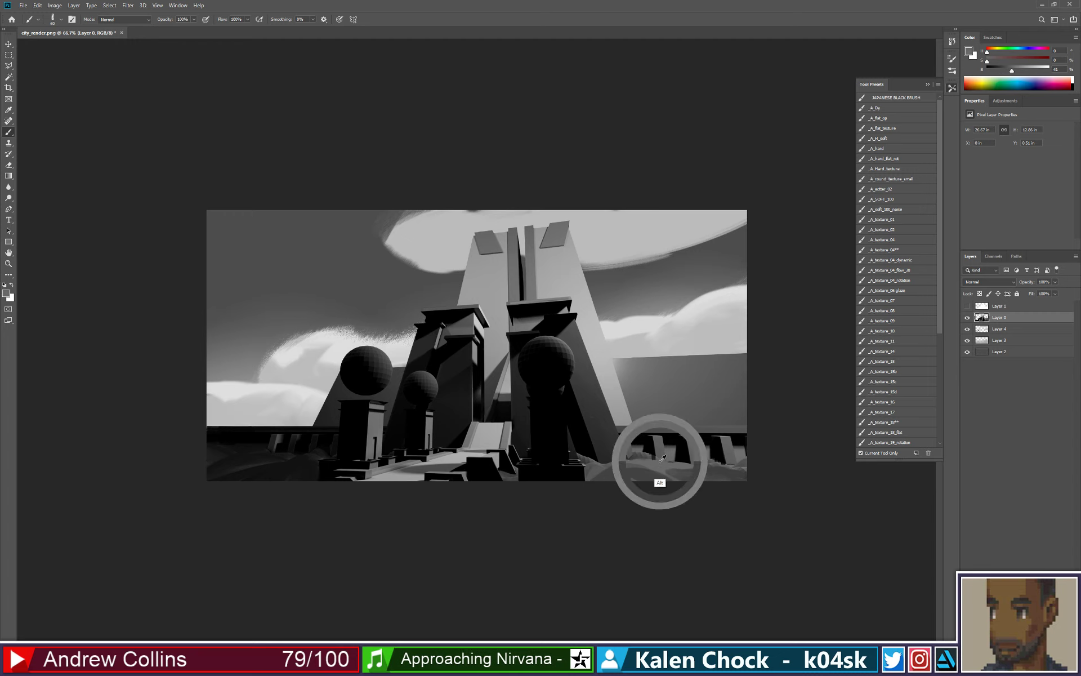
pyautogui.keyDown('alt'); pyautogui.click(719, 475); pyautogui.keyUp('alt')
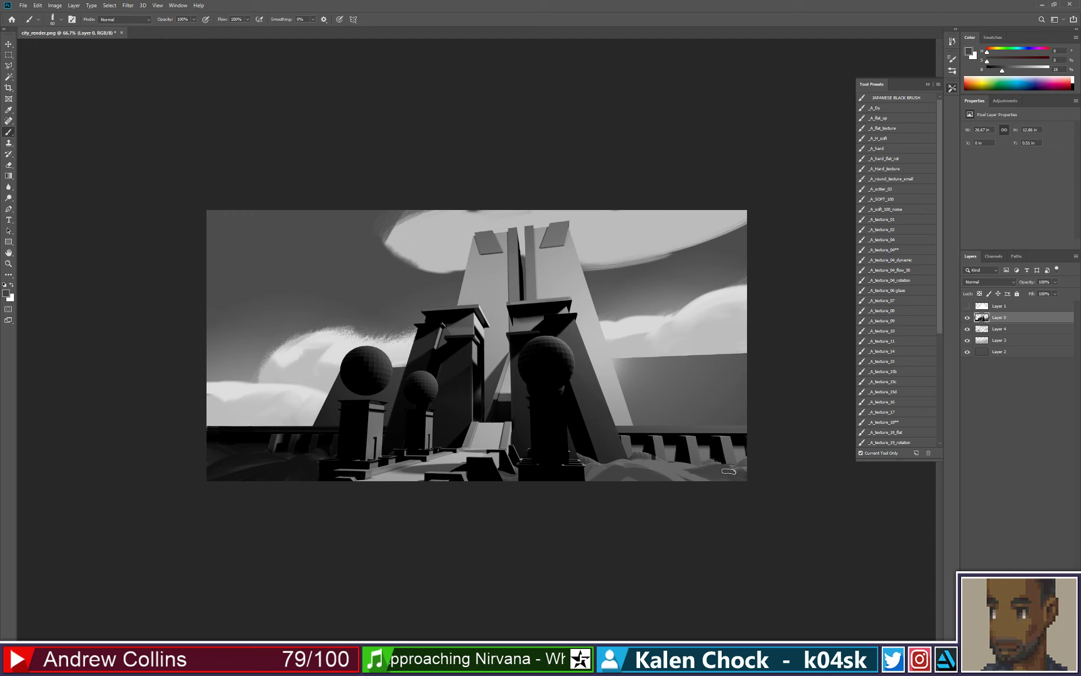
pyautogui.keyDown('alt'); pyautogui.click(677, 489); pyautogui.keyUp('alt')
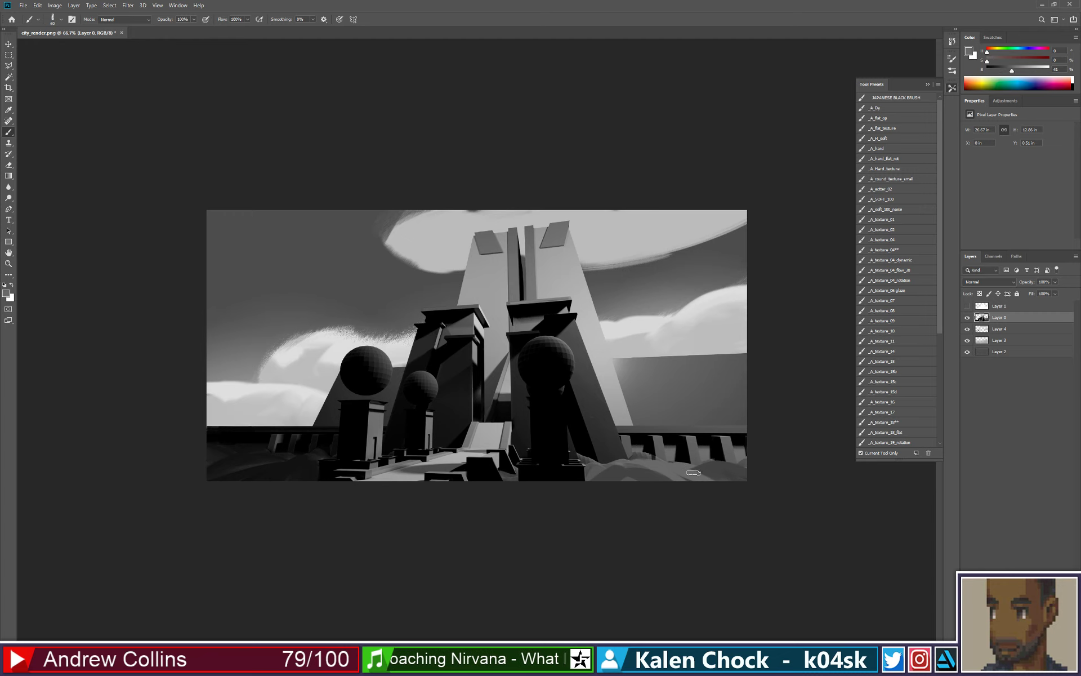
pyautogui.keyDown('alt'); pyautogui.click(725, 472); pyautogui.keyUp('alt')
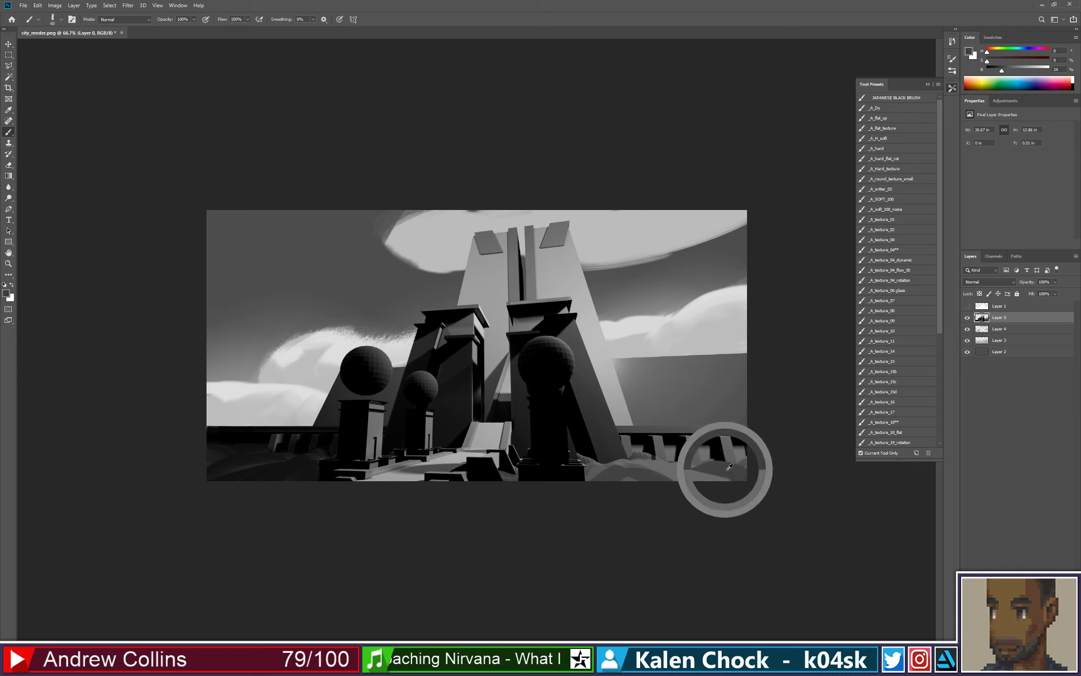
pyautogui.keyDown('alt'); pyautogui.click(691, 472); pyautogui.keyUp('alt')
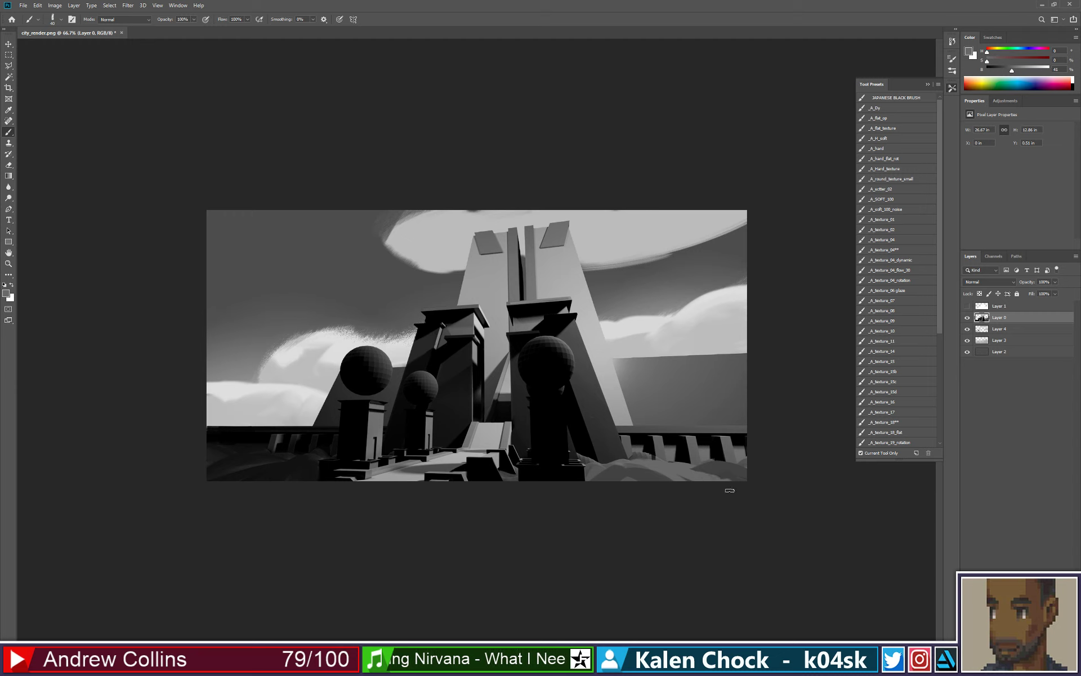
# - Rough in lighter ground against the right foot of the tower with sampled greys, undoing the unwanted strokes
pyautogui.keyDown('alt'); pyautogui.click(623, 472); pyautogui.keyUp('alt')
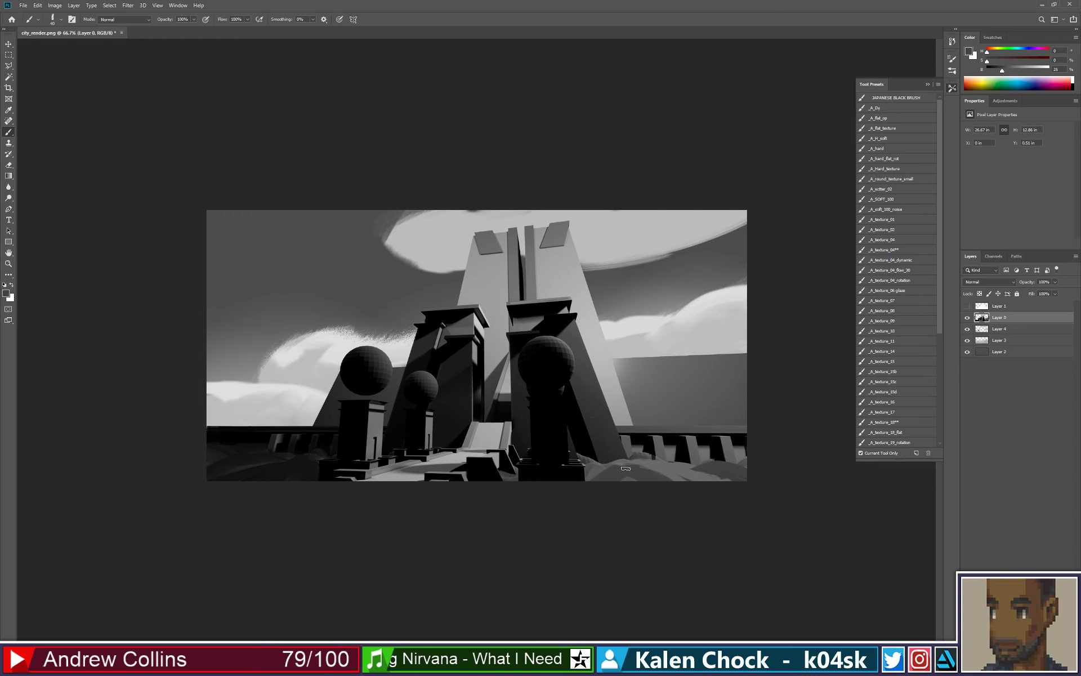
pyautogui.keyDown('alt'); pyautogui.click(626, 468); pyautogui.keyUp('alt')
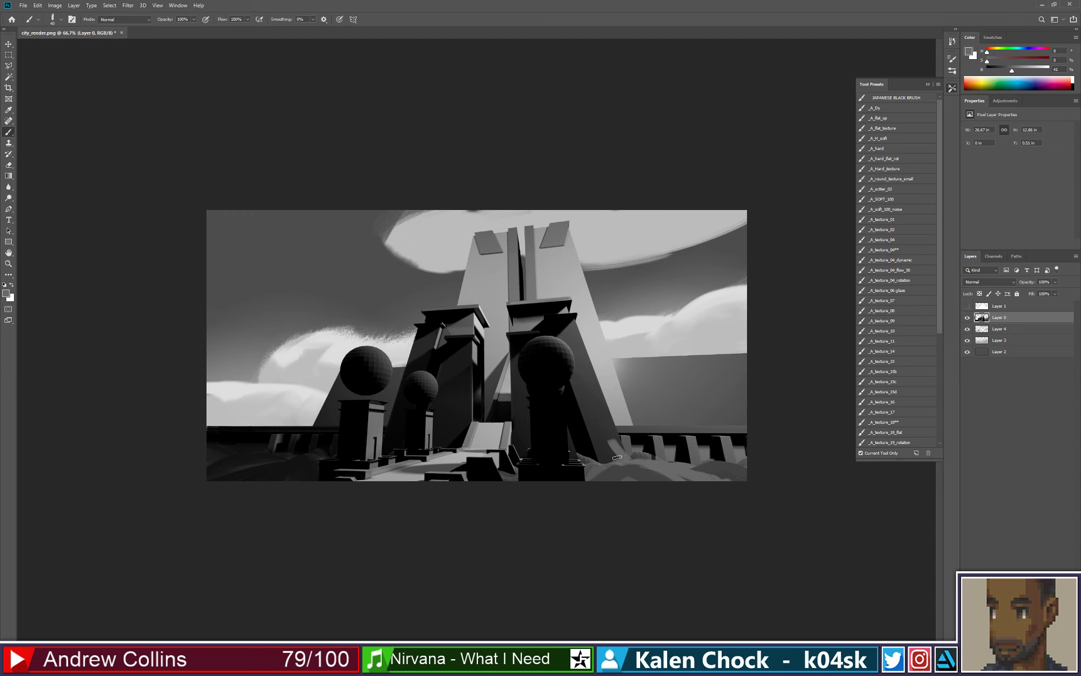
pyautogui.moveTo(621, 463)
pyautogui.mouseDown()
pyautogui.moveTo(611, 441)
pyautogui.moveTo(625, 464)
pyautogui.moveTo(600, 443)
pyautogui.moveTo(626, 464)
pyautogui.mouseUp()
pyautogui.hotkey('ctrl', 'z')
pyautogui.hotkey('ctrl', 'z')
pyautogui.keyDown('alt'); pyautogui.click(605, 457); pyautogui.keyUp('alt')
pyautogui.hotkey('ctrl', 'z')
pyautogui.keyDown('alt'); pyautogui.click(611, 478); pyautogui.keyUp('alt')
# - Paint the tower's dark right foot over the ground edge with a sampled dark grey and a larger brush
pyautogui.keyDown('alt'); pyautogui.click(605, 435); pyautogui.keyUp('alt')
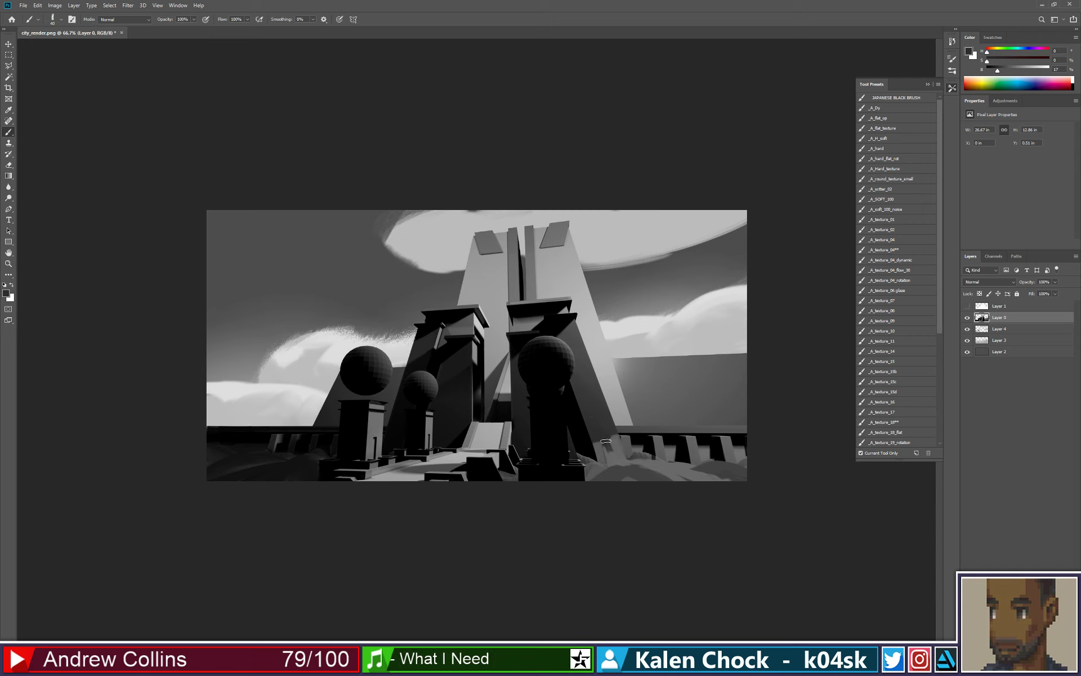
pyautogui.press(']')
pyautogui.press(']')
pyautogui.press(']')
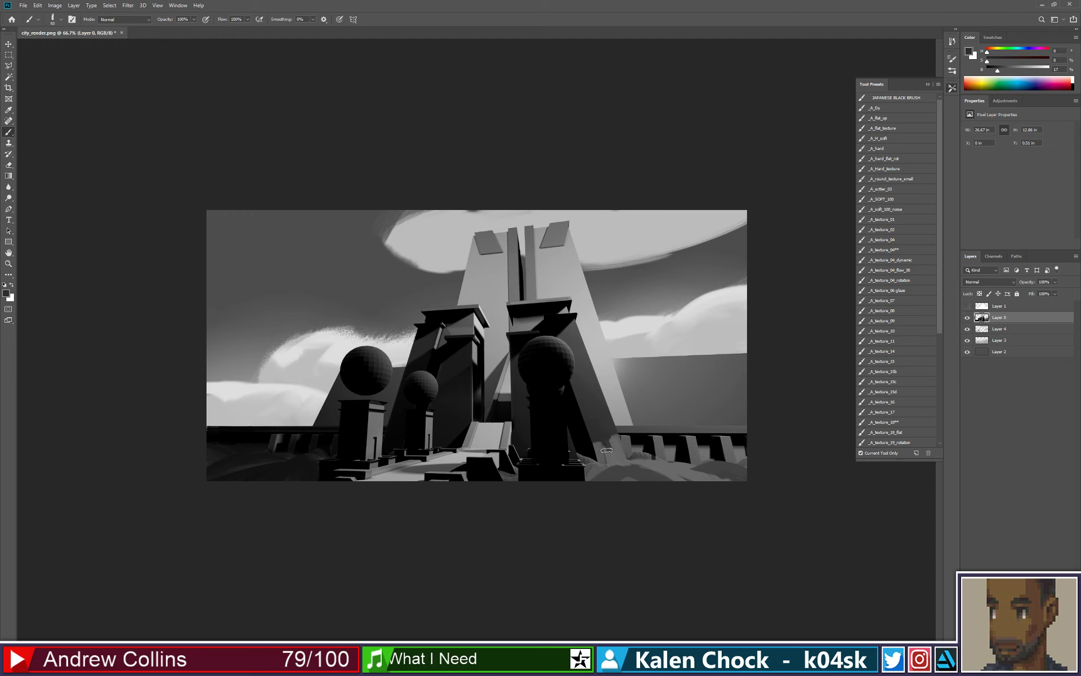
pyautogui.moveTo(602, 444); pyautogui.dragTo(615, 459)
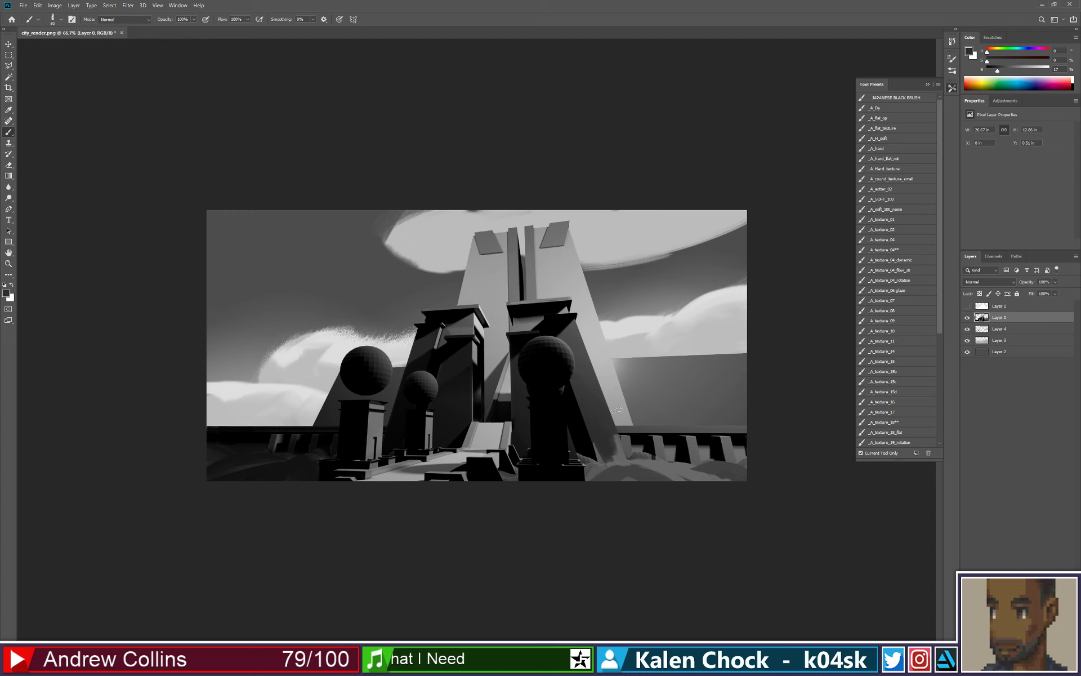
# - Blend the ground between the tower's right foot and the buttressed wall with sampled mid and dark greys
pyautogui.keyDown('alt'); pyautogui.click(587, 458); pyautogui.keyUp('alt')
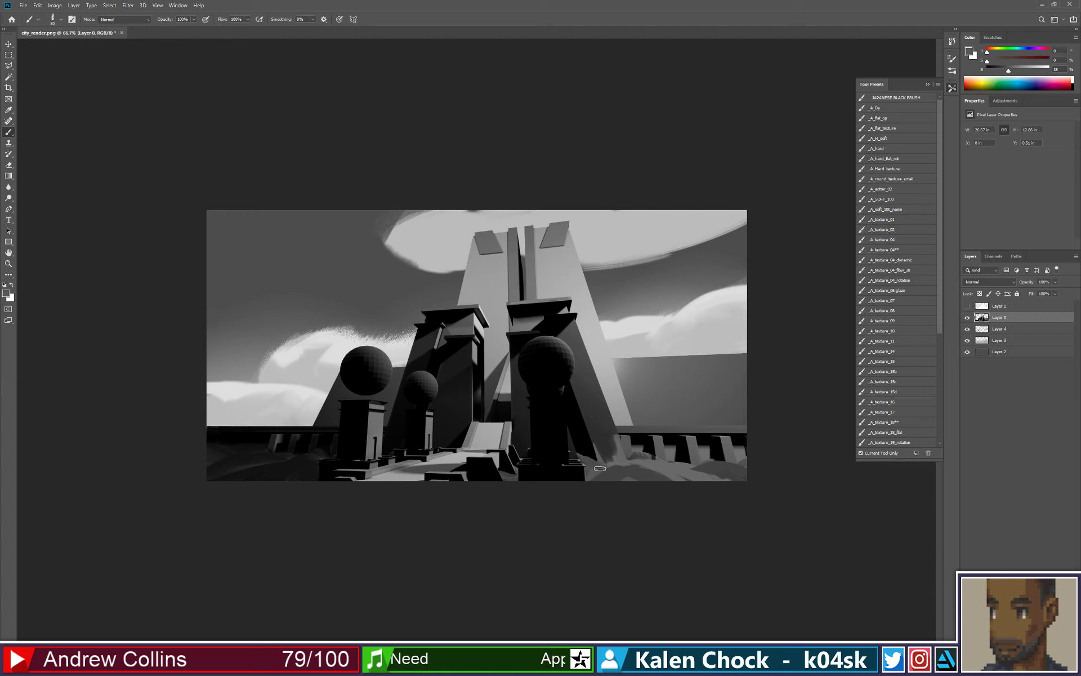
pyautogui.keyDown('alt'); pyautogui.click(595, 471); pyautogui.keyUp('alt')
pyautogui.keyDown('alt'); pyautogui.click(608, 467); pyautogui.keyUp('alt')
pyautogui.moveTo(581, 453)
pyautogui.mouseDown()
pyautogui.moveTo(620, 466)
pyautogui.moveTo(603, 468)
pyautogui.mouseUp()
pyautogui.keyDown('alt'); pyautogui.click(622, 471); pyautogui.keyUp('alt')
pyautogui.keyDown('alt'); pyautogui.click(603, 467); pyautogui.keyUp('alt')
pyautogui.moveTo(605, 468)
pyautogui.mouseDown()
pyautogui.moveTo(632, 470)
pyautogui.moveTo(599, 482)
pyautogui.moveTo(676, 477)
pyautogui.moveTo(658, 488)
pyautogui.moveTo(652, 479)
pyautogui.moveTo(659, 488)
pyautogui.moveTo(663, 478)
pyautogui.mouseUp()
pyautogui.keyDown('alt'); pyautogui.click(634, 462); pyautogui.keyUp('alt')
pyautogui.keyDown('alt'); pyautogui.click(658, 476); pyautogui.keyUp('alt')
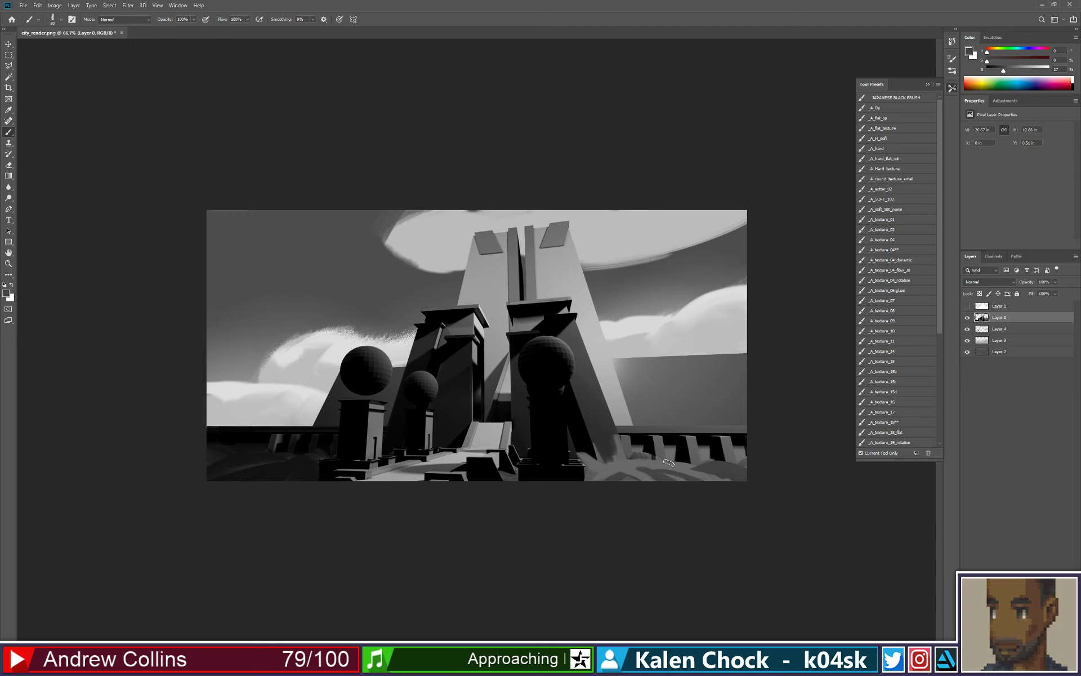
# - Simplify the right foreground ground by covering its dark patches with sampled mid grey
pyautogui.keyDown('alt'); pyautogui.click(635, 475); pyautogui.keyUp('alt')
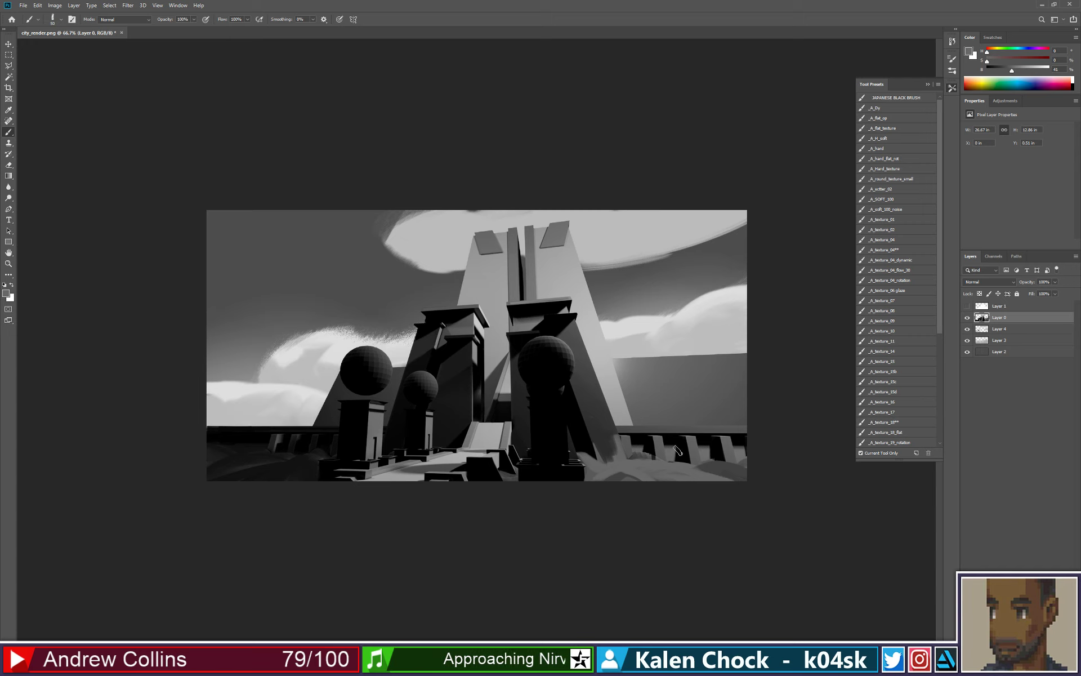
pyautogui.keyDown('alt'); pyautogui.click(617, 479); pyautogui.keyUp('alt')
pyautogui.moveTo(642, 473); pyautogui.dragTo(701, 473)
pyautogui.hotkey('ctrl', 'alt', 'z')
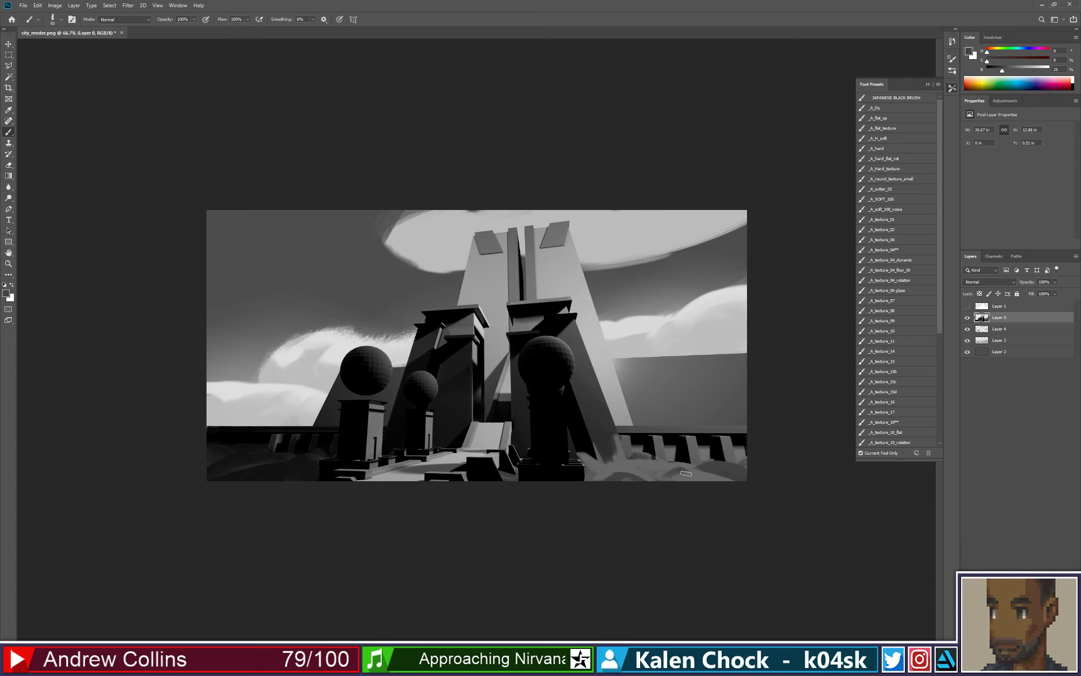
pyautogui.keyDown('alt'); pyautogui.click(688, 474); pyautogui.keyUp('alt')
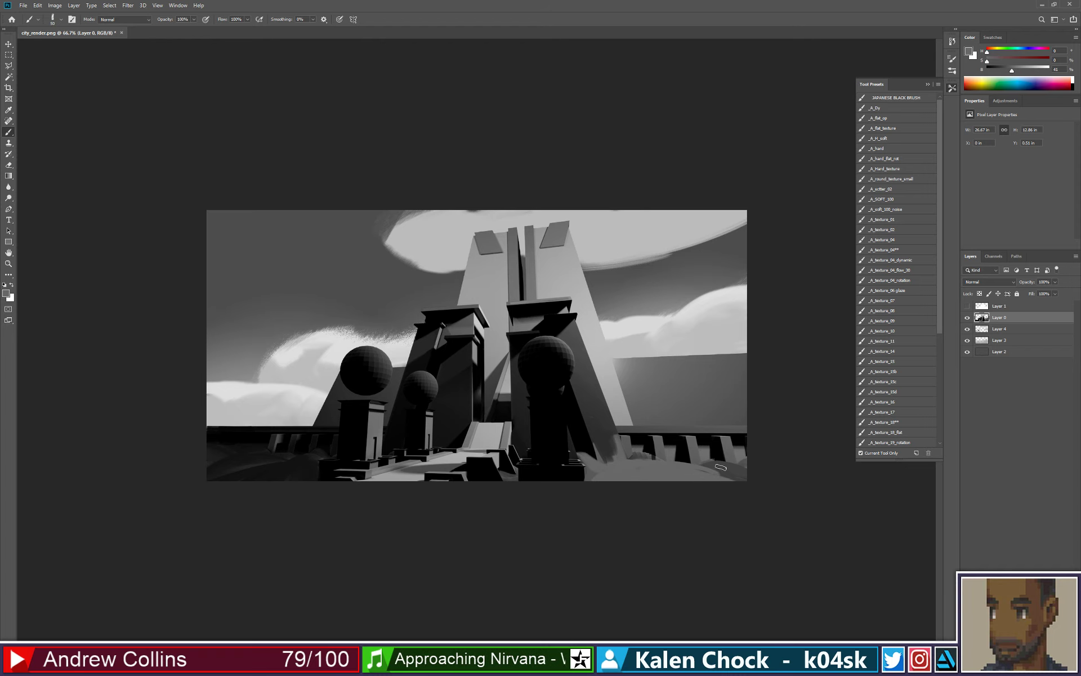
pyautogui.moveTo(643, 477); pyautogui.dragTo(598, 479)
# - Shape dark shadow patches along the lower edge of the right foreground ground, alternating sampled dark and mid greys
pyautogui.keyDown('alt'); pyautogui.click(713, 468); pyautogui.keyUp('alt')
pyautogui.moveTo(705, 467); pyautogui.dragTo(655, 480)
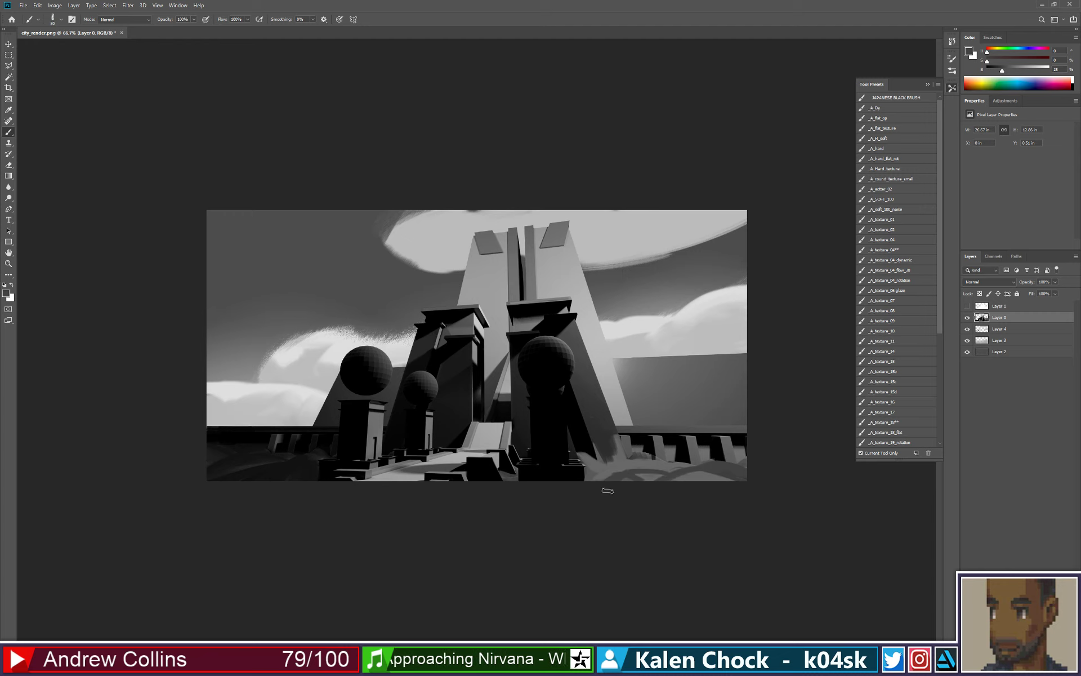
pyautogui.keyDown('alt'); pyautogui.click(676, 478); pyautogui.keyUp('alt')
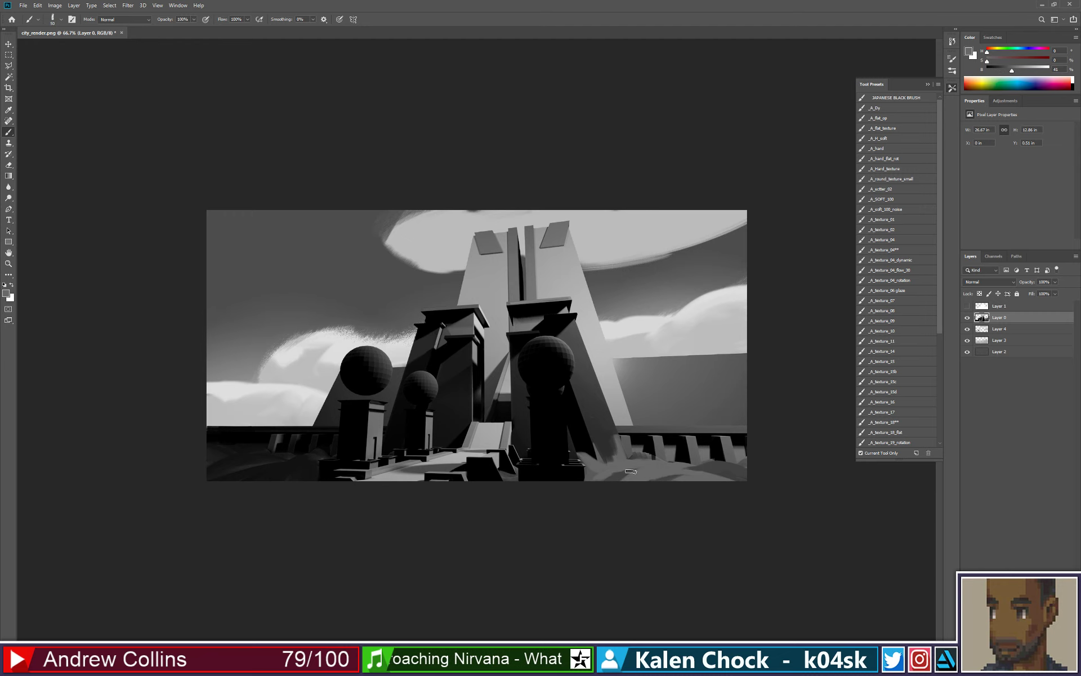
pyautogui.keyDown('alt'); pyautogui.click(603, 477); pyautogui.keyUp('alt')
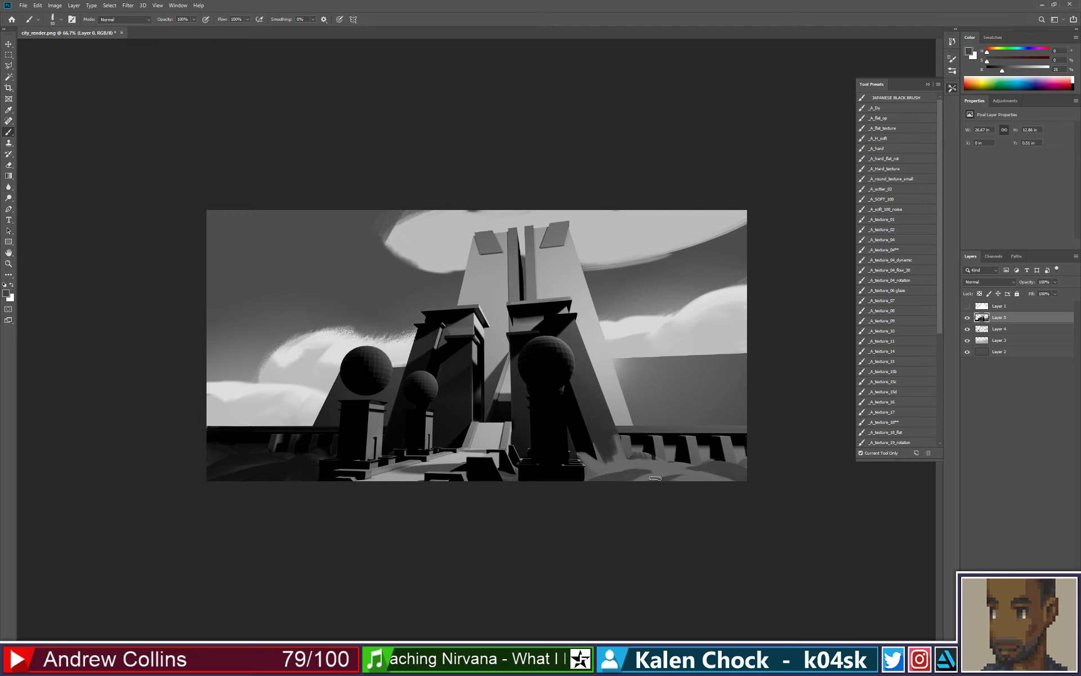
pyautogui.keyDown('alt'); pyautogui.click(644, 476); pyautogui.keyUp('alt')
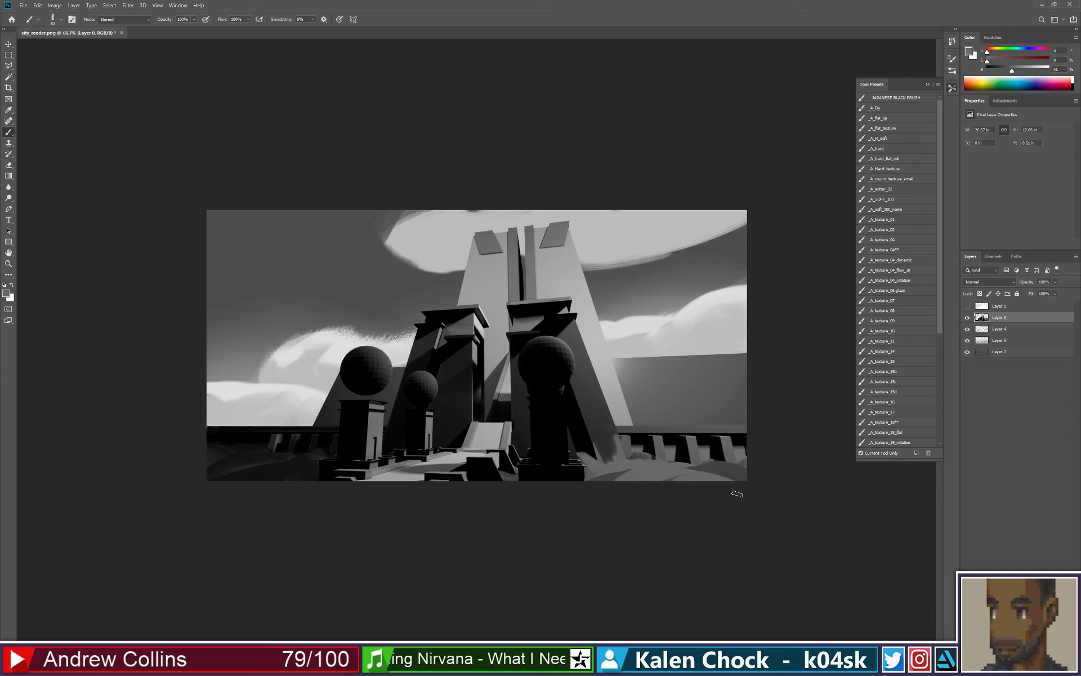
pyautogui.keyDown('alt'); pyautogui.click(738, 472); pyautogui.keyUp('alt')
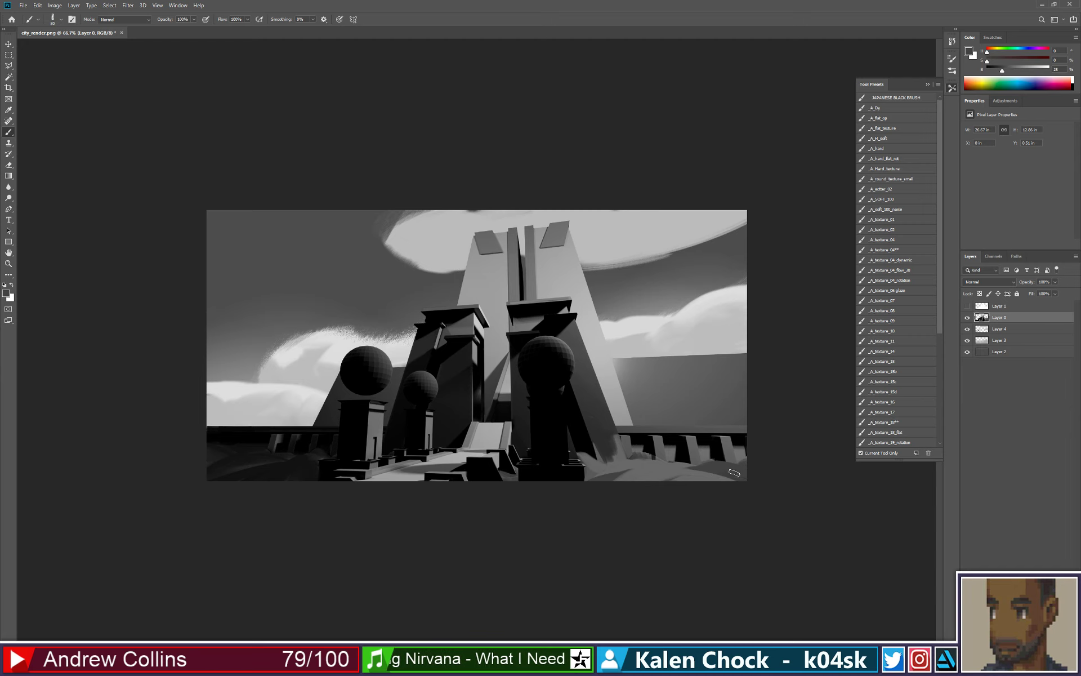
pyautogui.keyDown('alt'); pyautogui.click(670, 443); pyautogui.keyUp('alt')
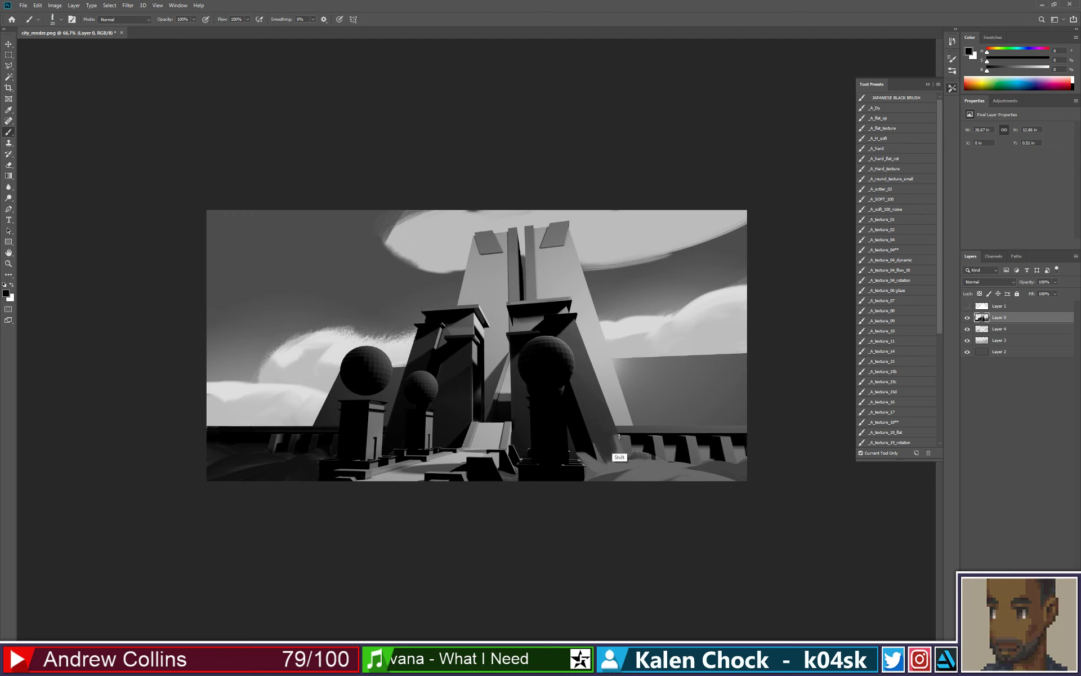
pyautogui.press('z')
pyautogui.keyDown('alt'); pyautogui.click(701, 412); pyautogui.keyUp('alt')
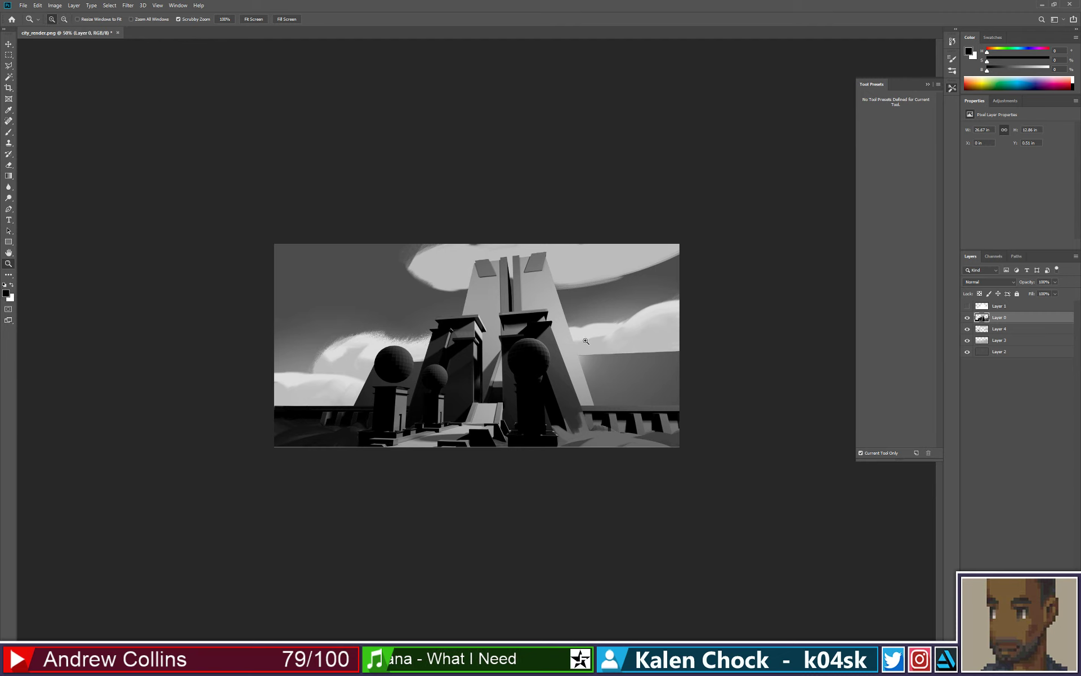
pyautogui.press('b')
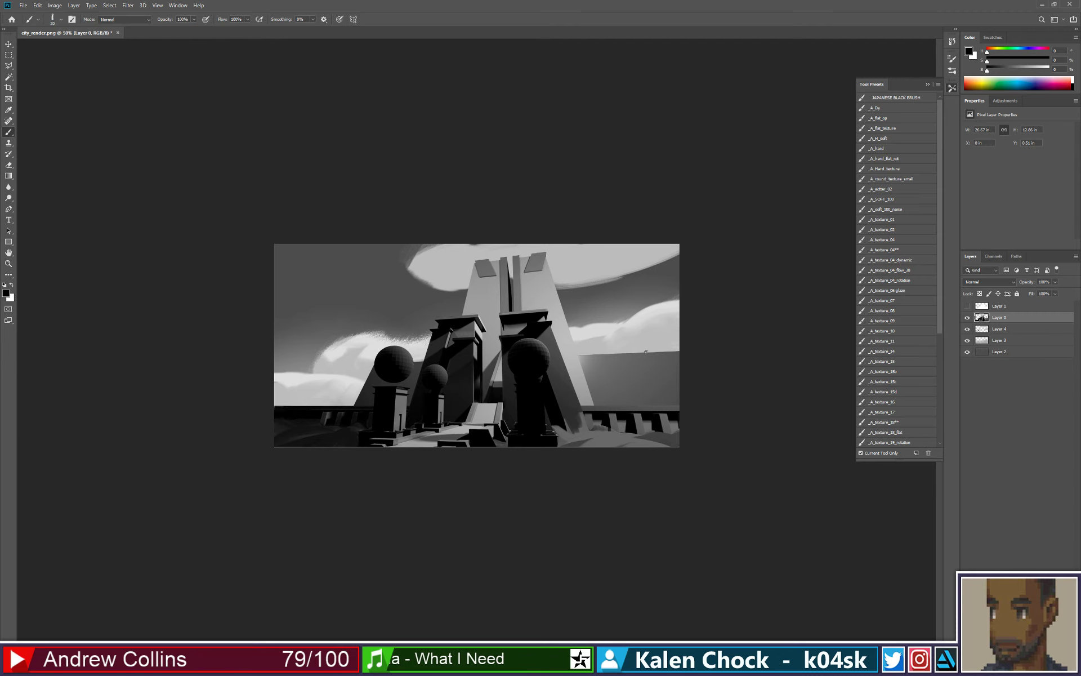
pyautogui.press('z')
pyautogui.click(629, 352)
pyautogui.press('b')
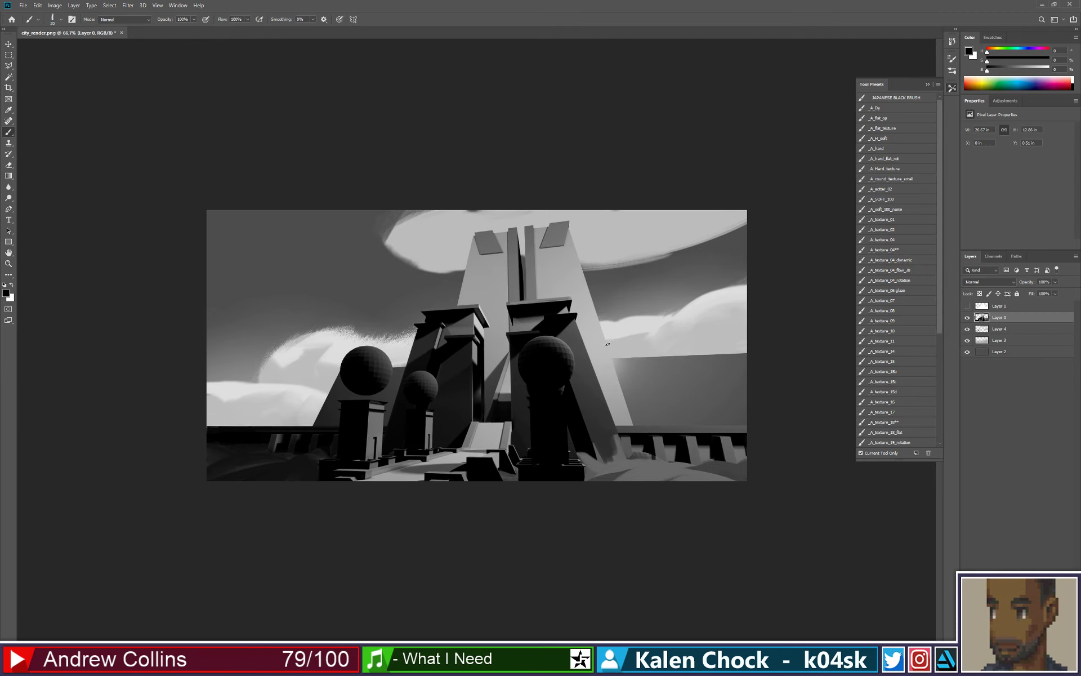
# - Outline the tower's right and left outer edges with thin straight black lines using a small hard elliptical brush
pyautogui.keyDown('alt'); pyautogui.click(598, 343); pyautogui.keyUp('alt')
pyautogui.keyDown('alt'); pyautogui.click(564, 325); pyautogui.keyUp('alt')
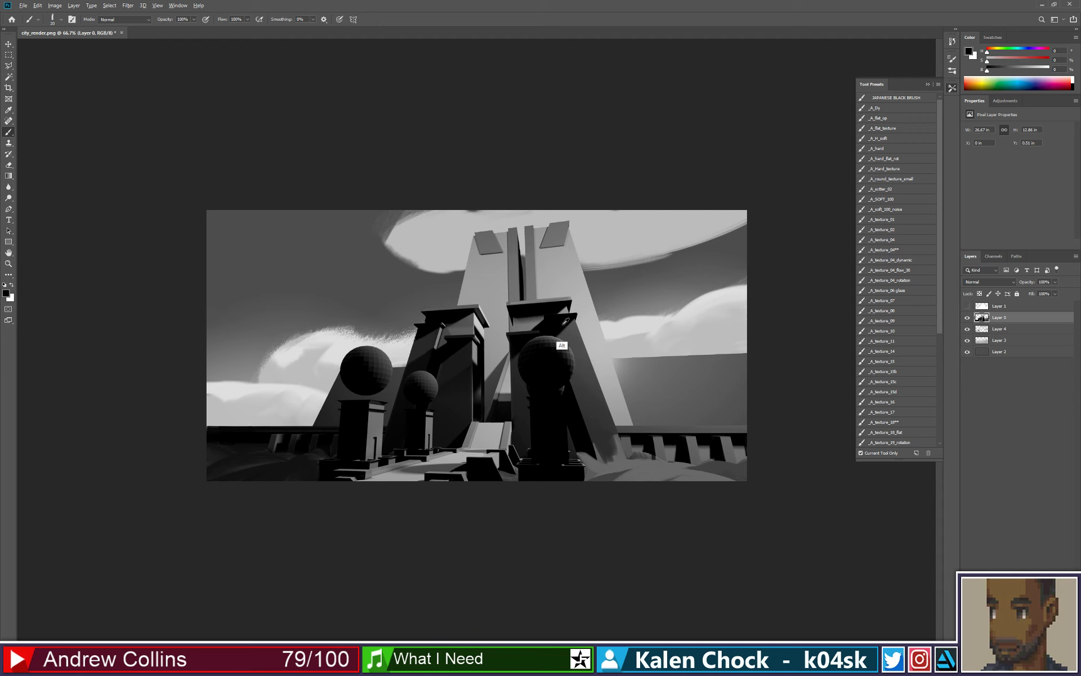
pyautogui.rightClick(608, 347)
pyautogui.click(675, 412)
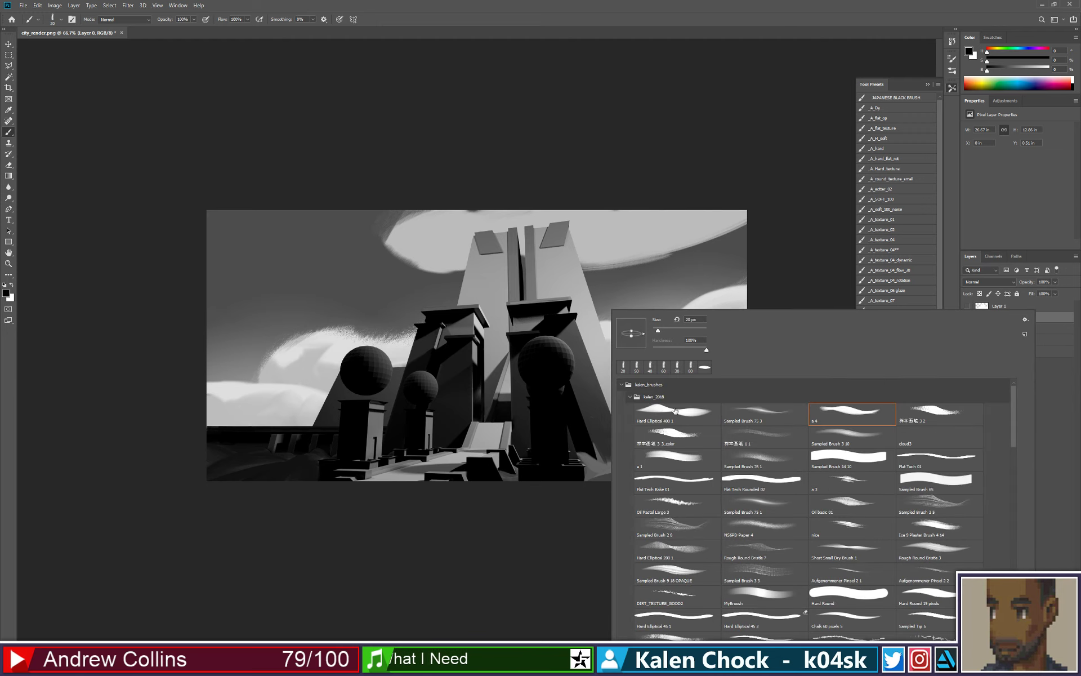
pyautogui.click(564, 342)
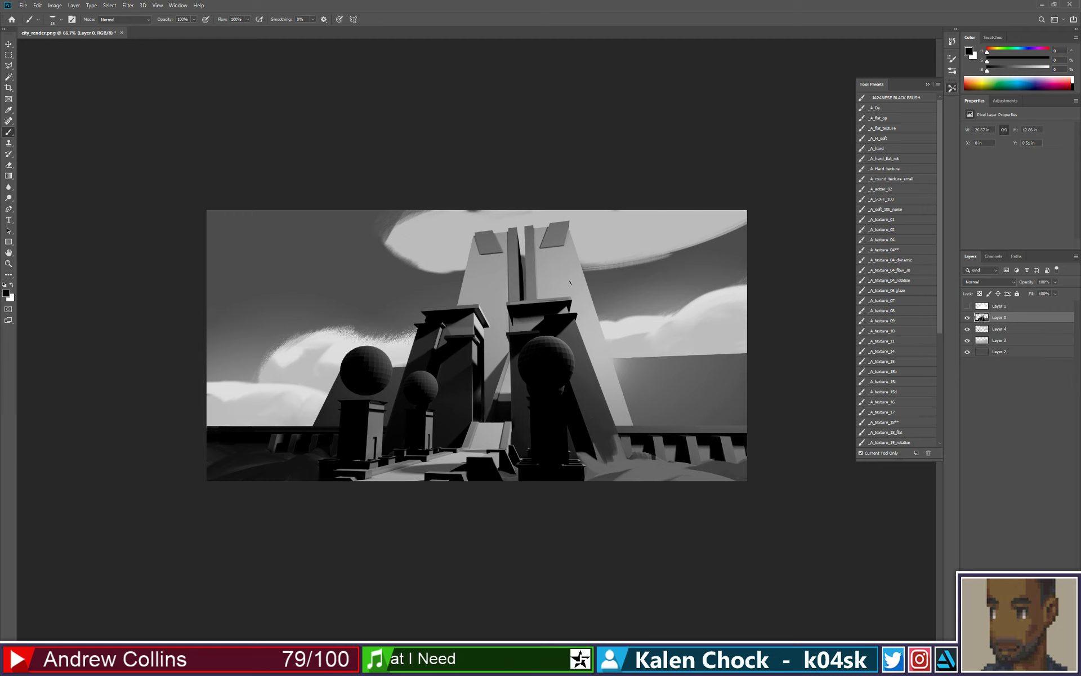
pyautogui.click(569, 228)
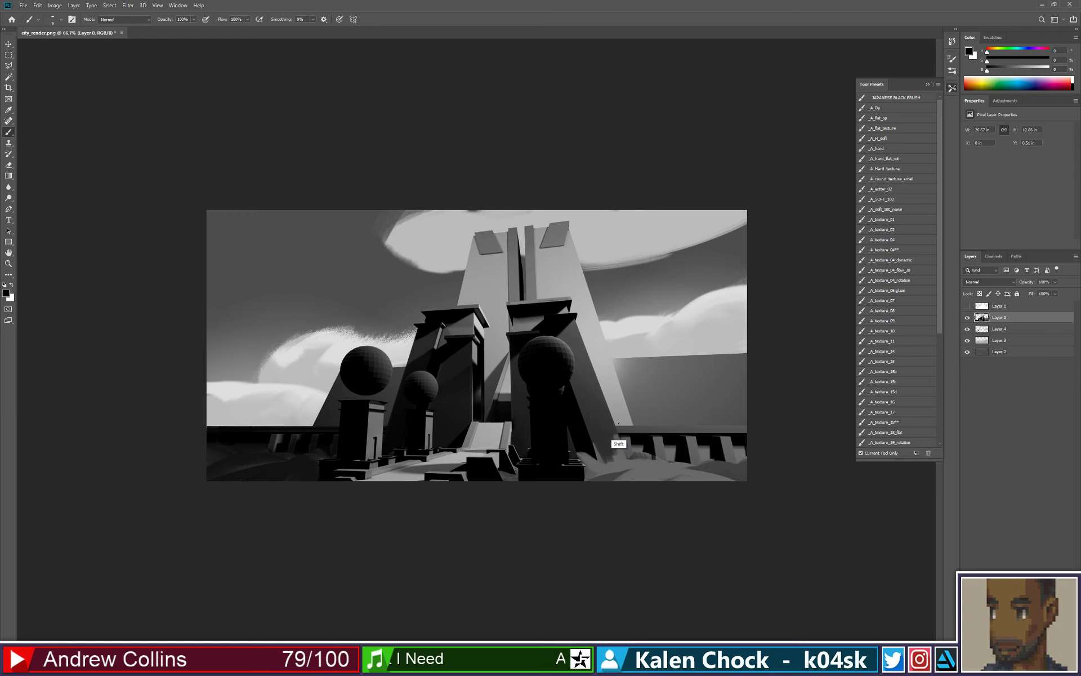
pyautogui.keyDown('shift'); pyautogui.click(634, 426); pyautogui.keyUp('shift')
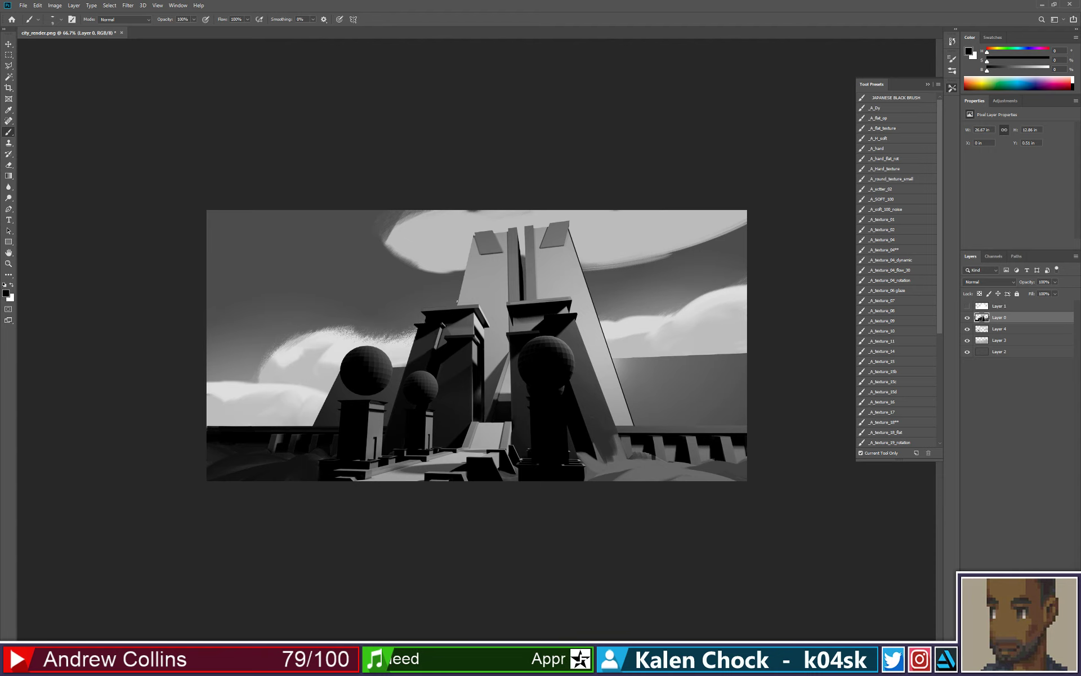
pyautogui.press('z')
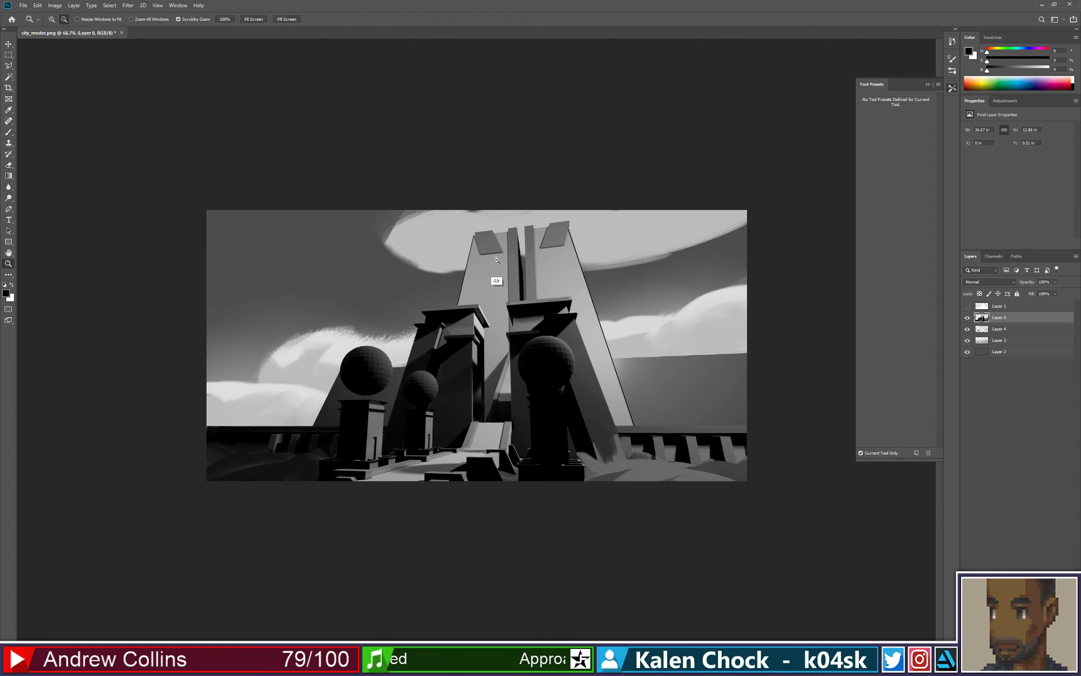
pyautogui.keyDown('alt'); pyautogui.click(497, 261); pyautogui.keyUp('alt')
pyautogui.click(500, 276)
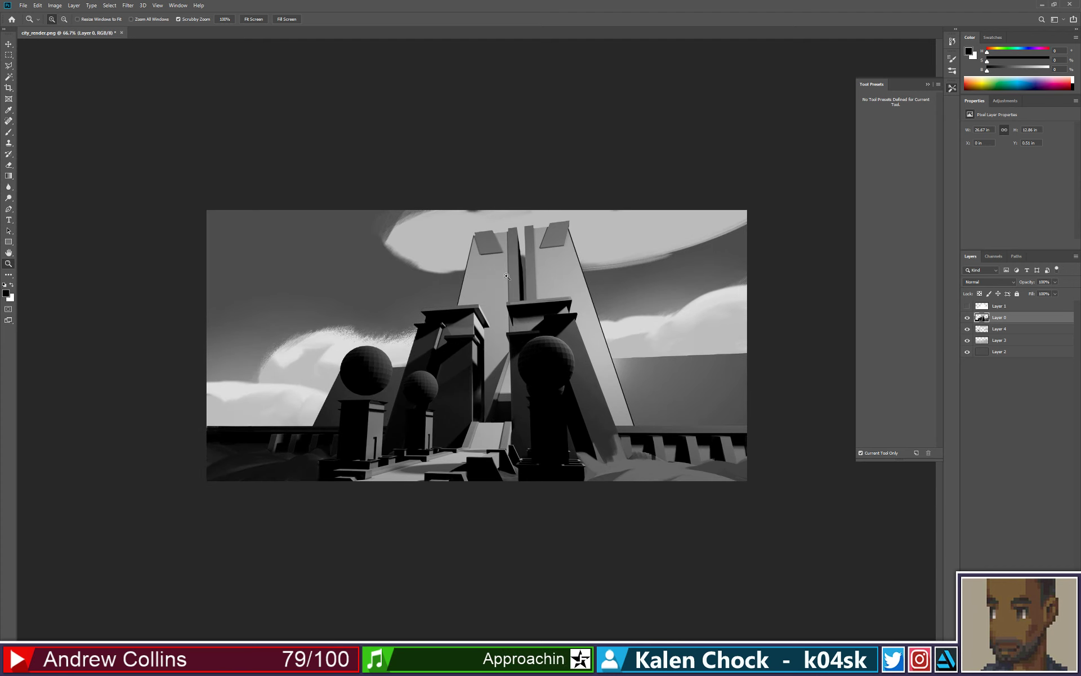
pyautogui.press('b')
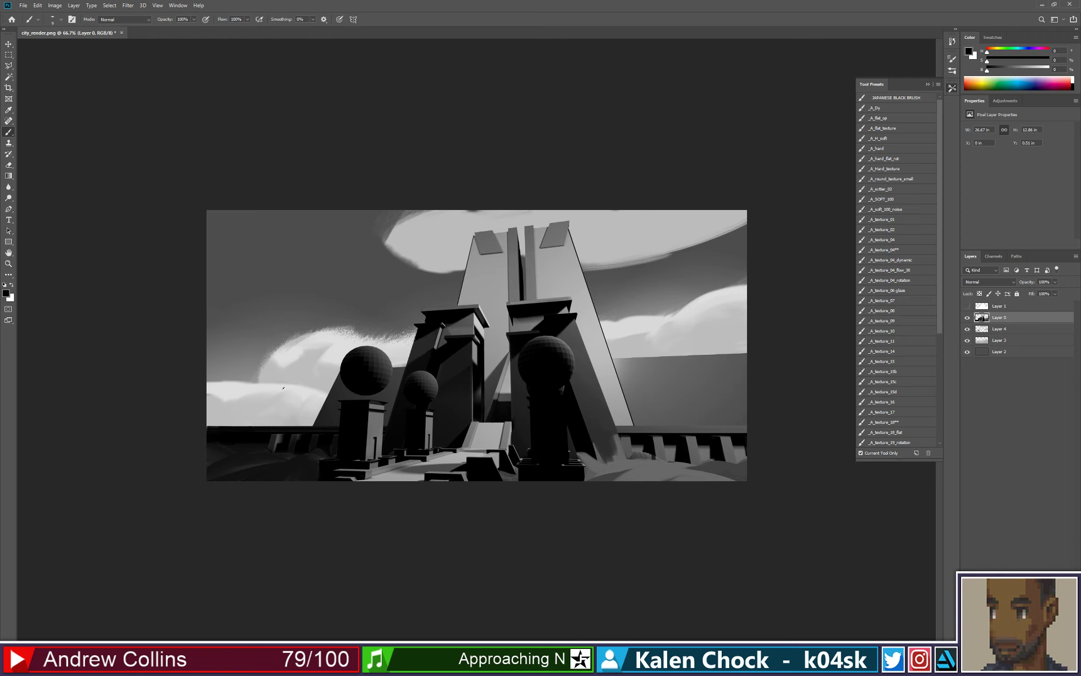
# - Select the dark sloped wall behind the left sphere with the Magic Wand at tolerance 1
pyautogui.press('w')
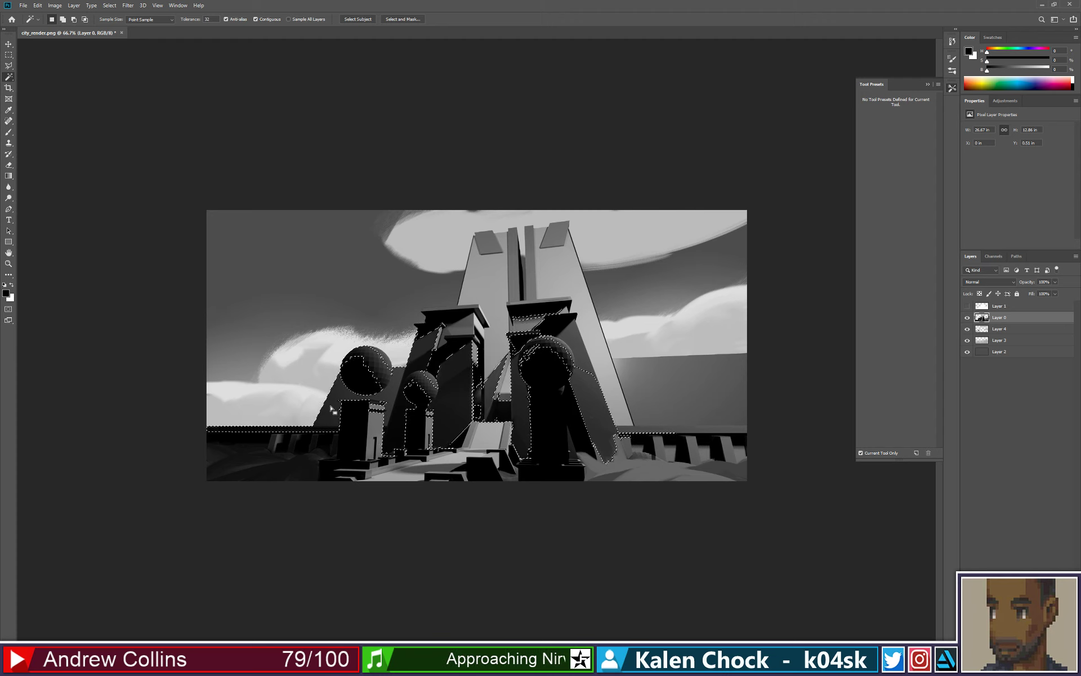
pyautogui.hotkey('ctrl', 'd')
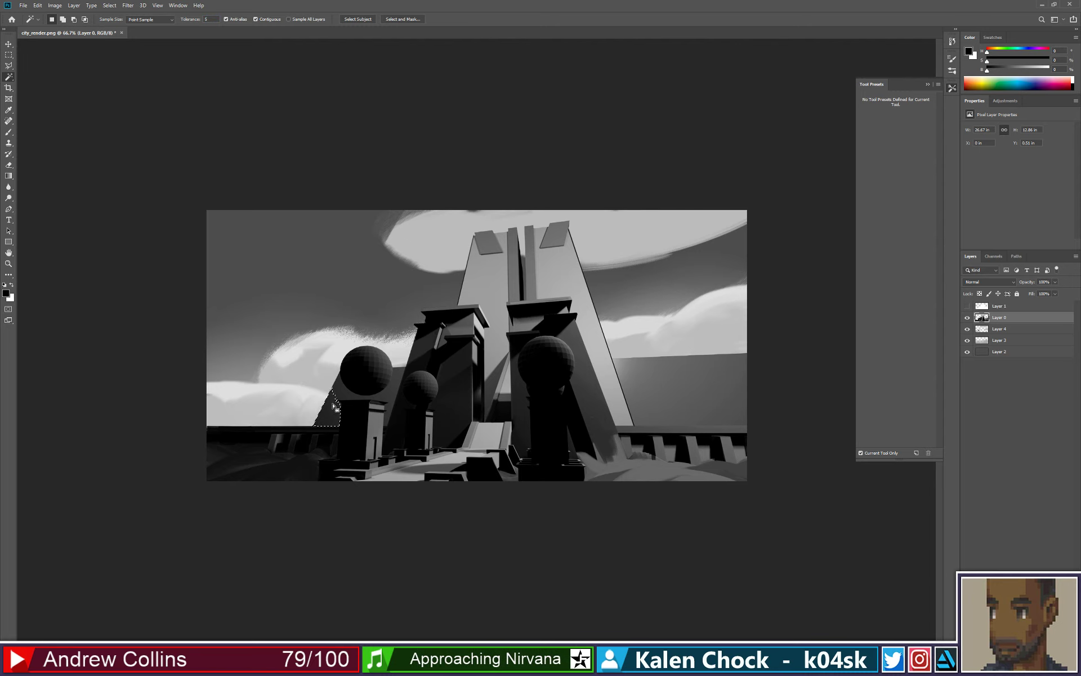
pyautogui.press('shift')
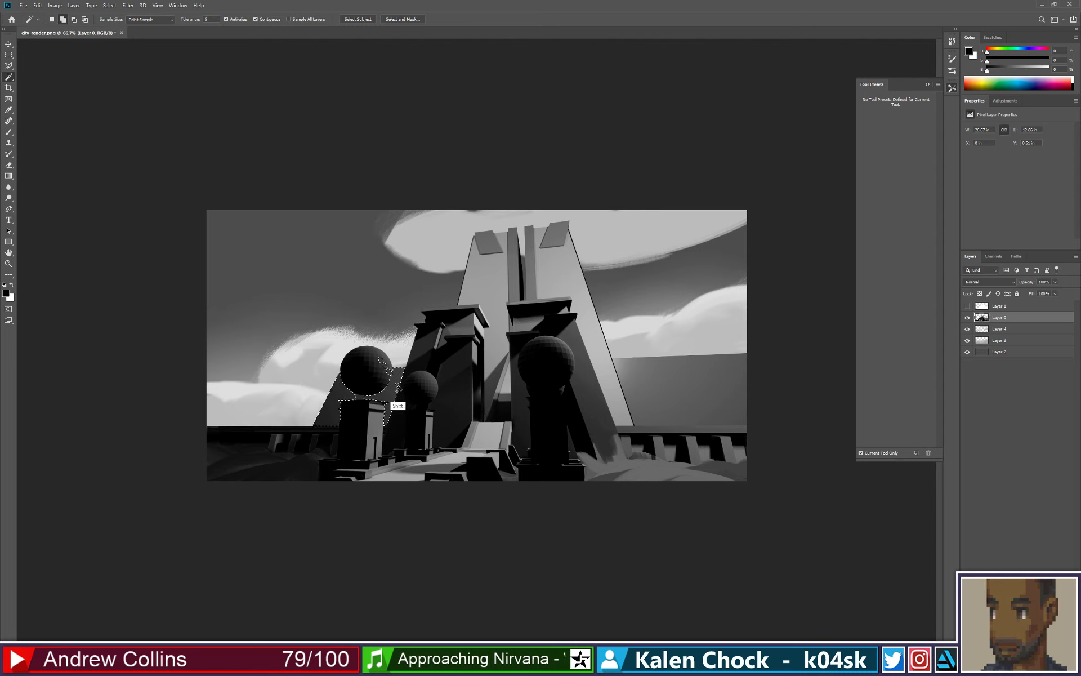
pyautogui.press('shift')
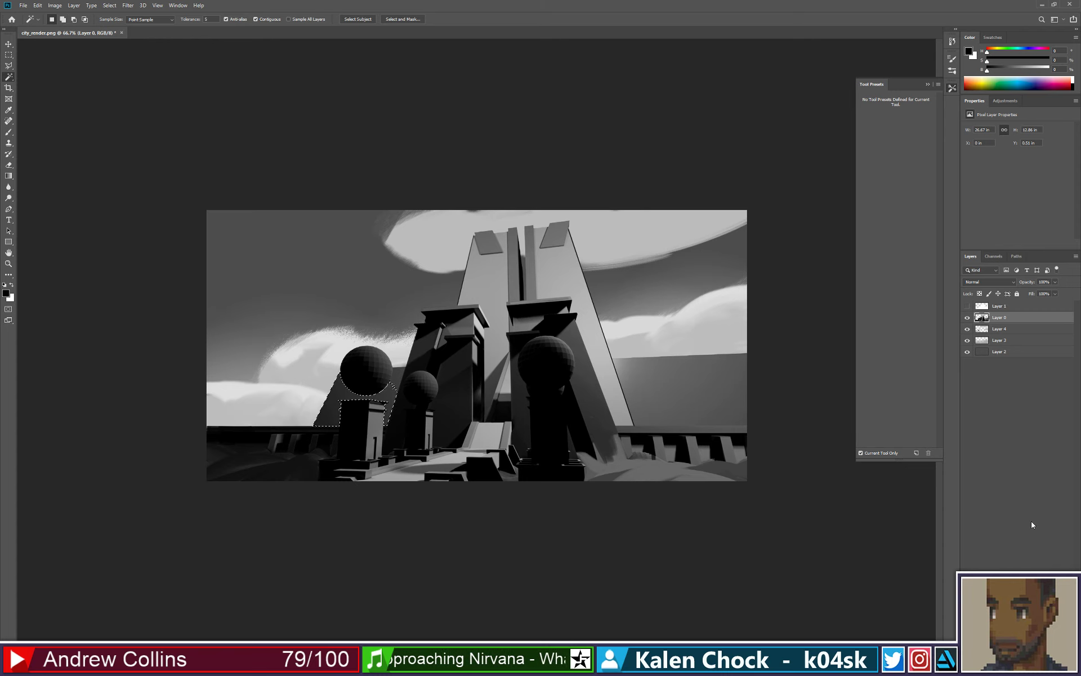
# - On a new layer, paint sampled light cloud grey over the lower outer part of the selected sloped wall to cut it back
pyautogui.hotkey('ctrl', 'shift', 'alt', 'n')
pyautogui.press('b')
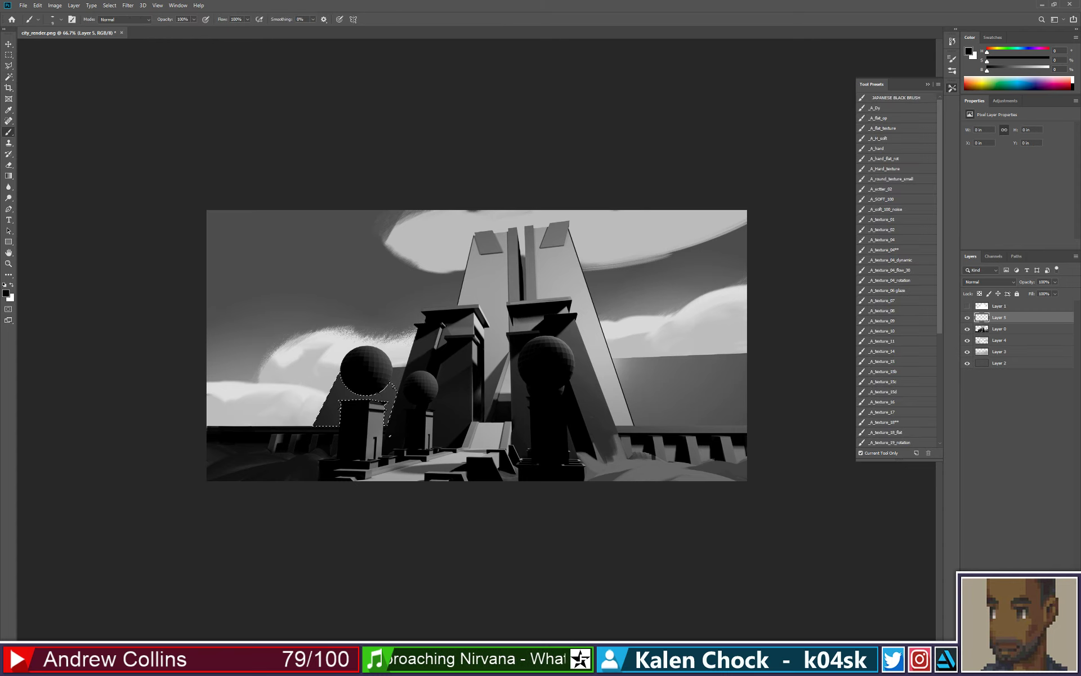
pyautogui.keyDown('alt'); pyautogui.click(295, 403); pyautogui.keyUp('alt')
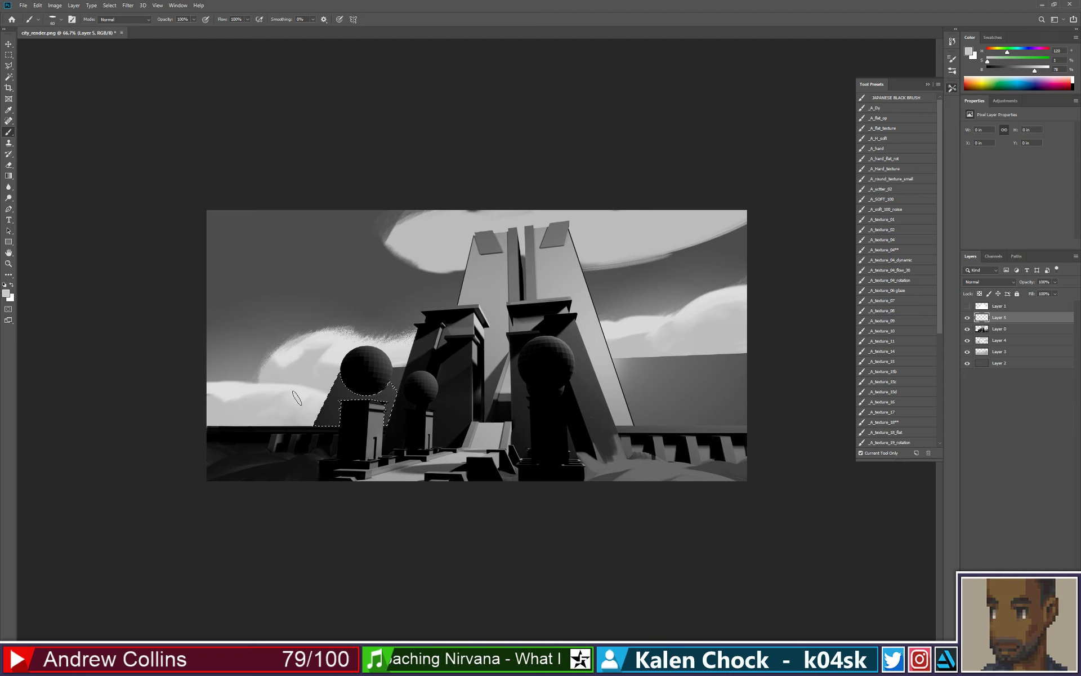
pyautogui.press(']')
pyautogui.moveTo(311, 409); pyautogui.dragTo(317, 425)
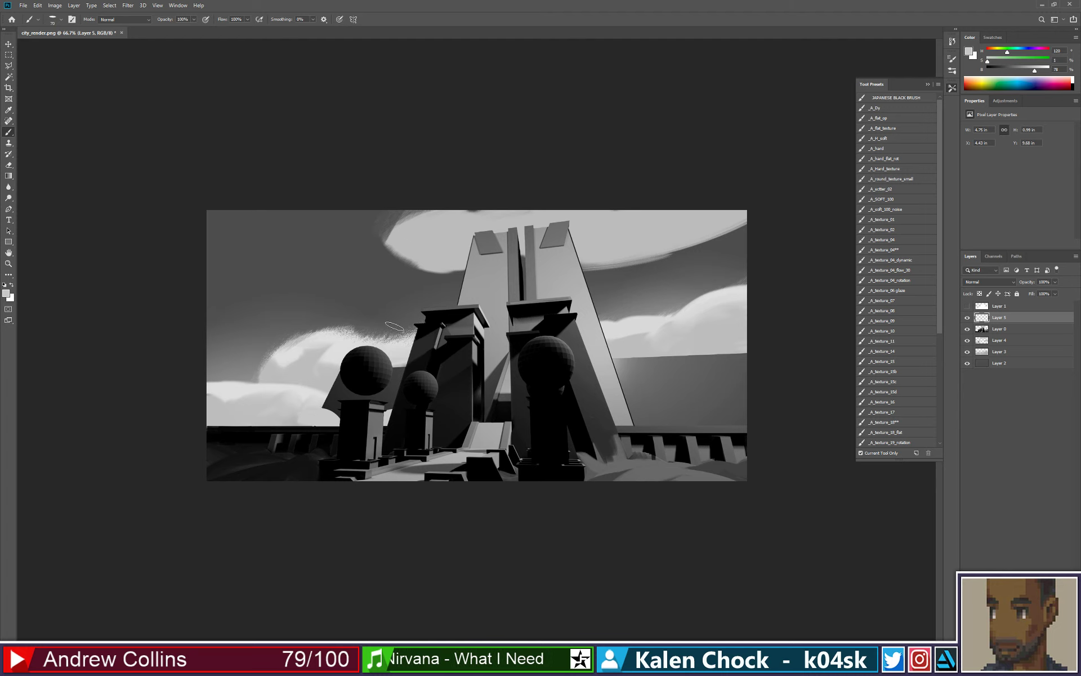
# - Refine the cut-back edge of the sloped wall behind the left sphere with a smaller eraser
pyautogui.press('e')
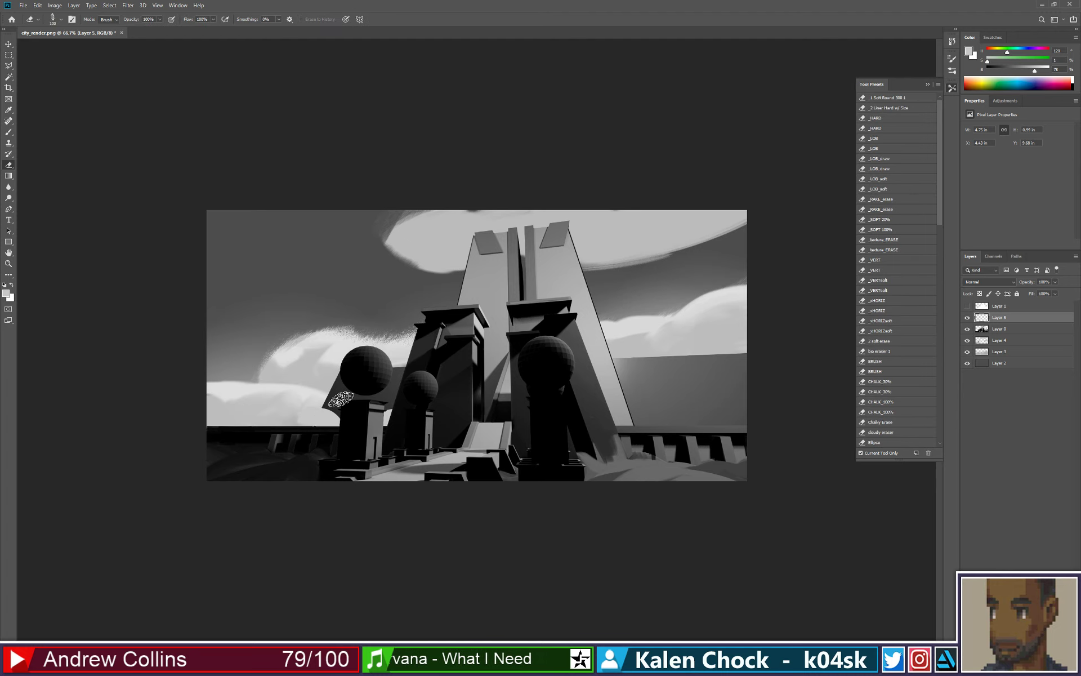
pyautogui.press('[')
pyautogui.press('[')
pyautogui.moveTo(331, 401)
pyautogui.mouseDown()
pyautogui.moveTo(345, 416)
pyautogui.moveTo(333, 412)
pyautogui.mouseUp()
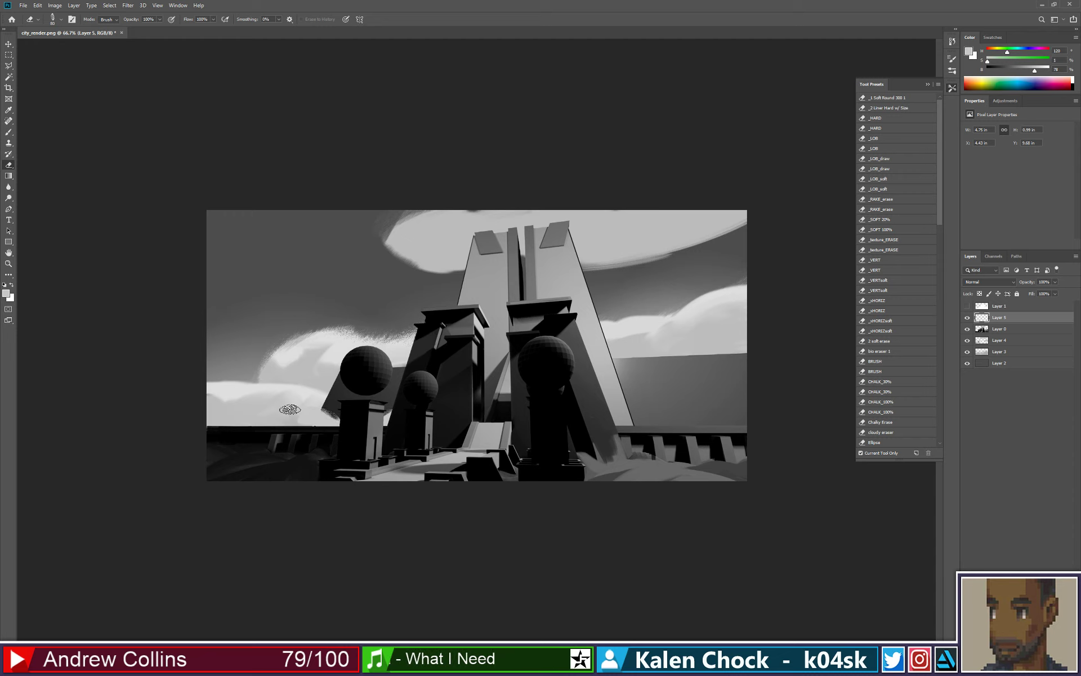
pyautogui.press('z')
pyautogui.keyDown('alt'); pyautogui.click(306, 415); pyautogui.keyUp('alt')
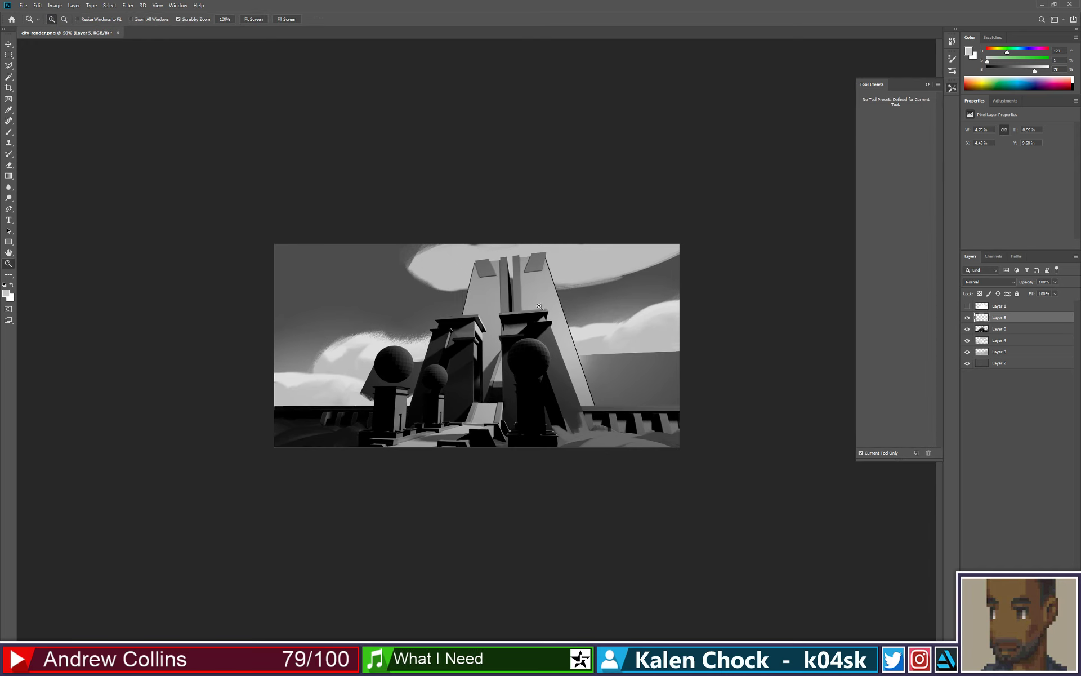
pyautogui.click(662, 394)
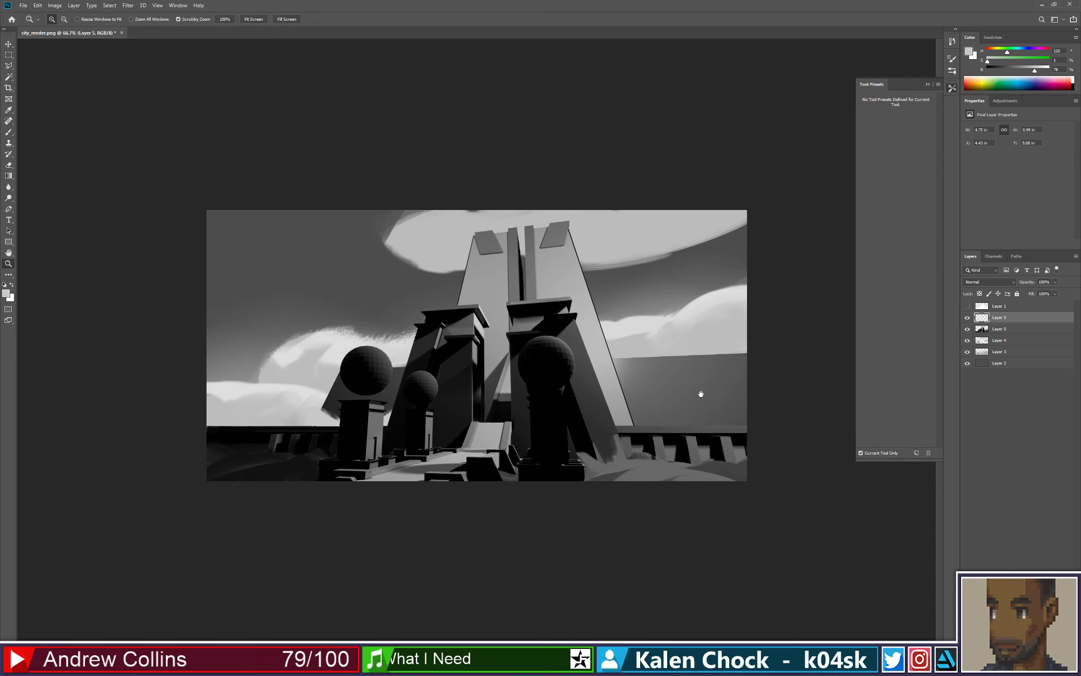
# - Sample mid grey from the right foreground ground and add a new layer directly above Layer 0
pyautogui.press('w')
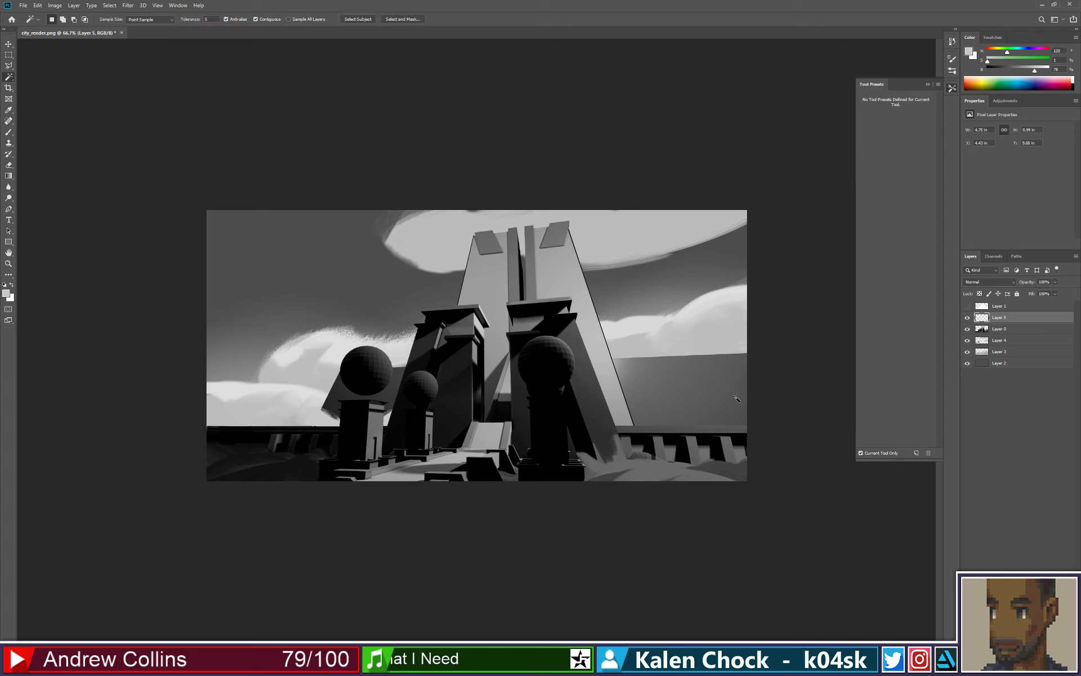
pyautogui.click(1023, 332)
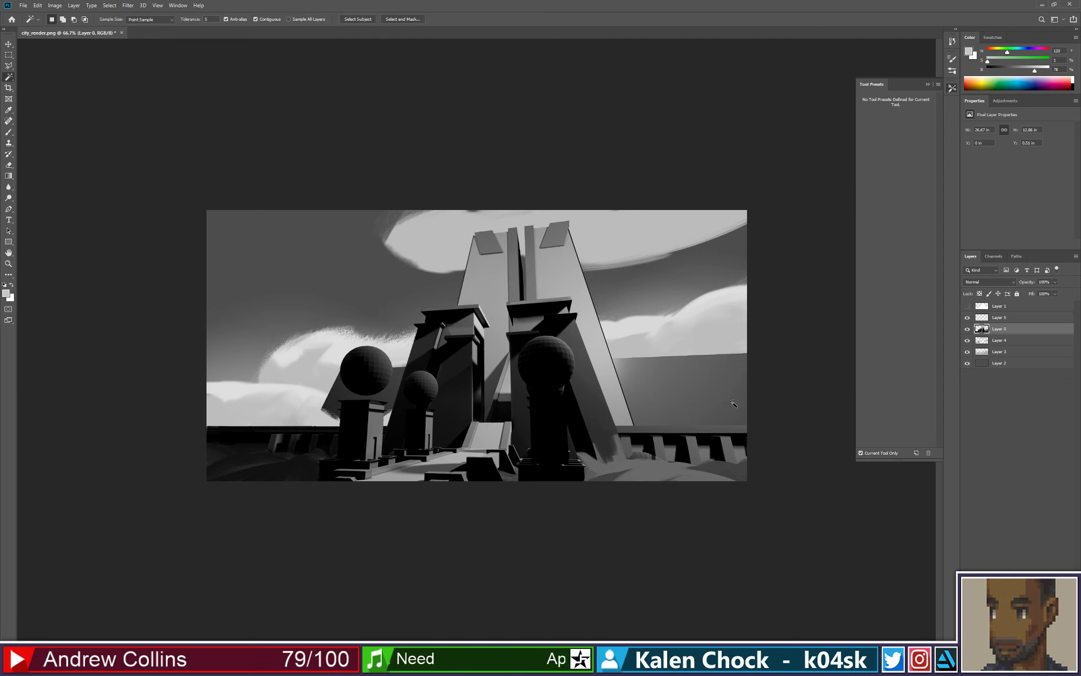
pyautogui.press('b')
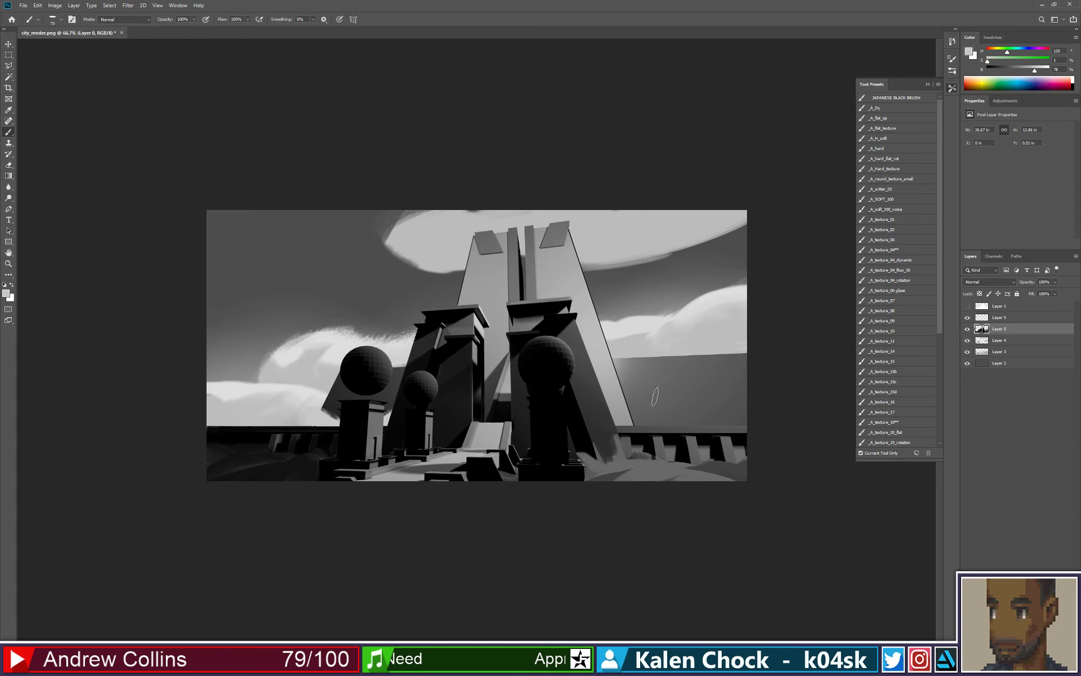
pyautogui.keyDown('alt'); pyautogui.click(638, 474); pyautogui.keyUp('alt')
pyautogui.press('z')
pyautogui.click(680, 438)
pyautogui.click(680, 438)
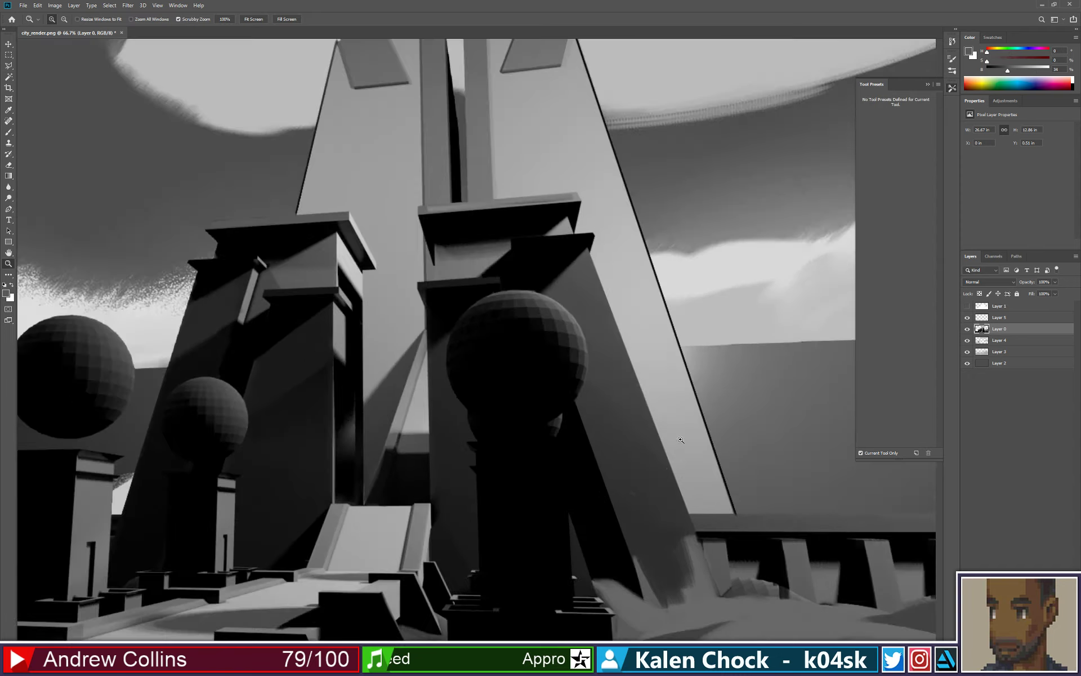
pyautogui.click(680, 439)
pyautogui.moveTo(738, 443); pyautogui.dragTo(408, 338)
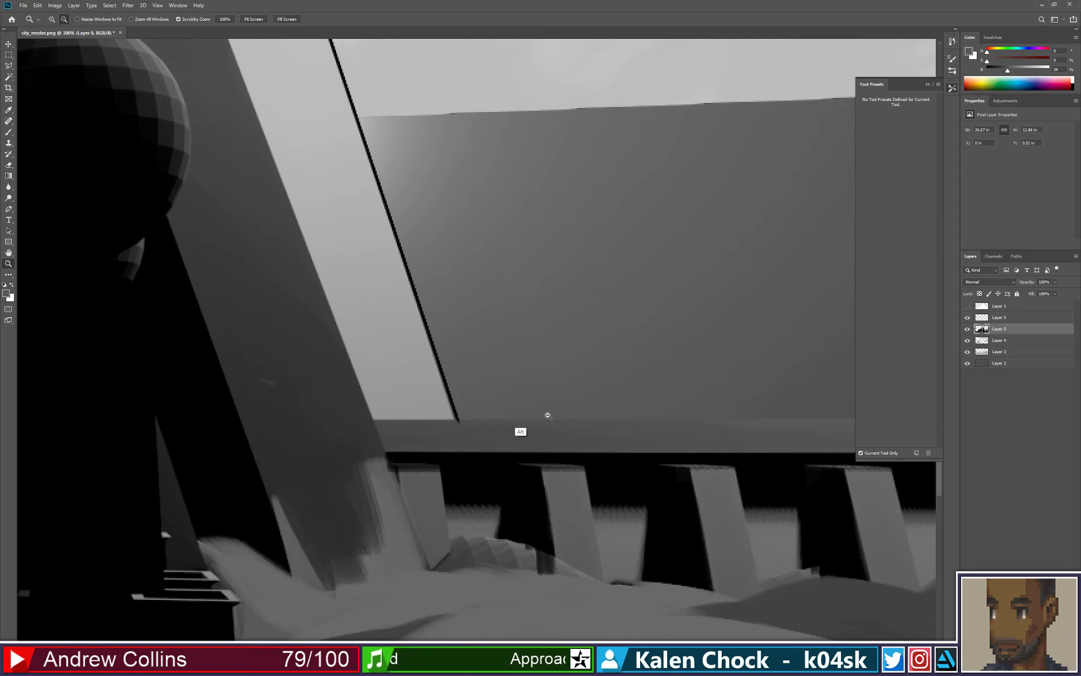
pyautogui.keyDown('alt'); pyautogui.click(502, 412); pyautogui.keyUp('alt')
pyautogui.press('b')
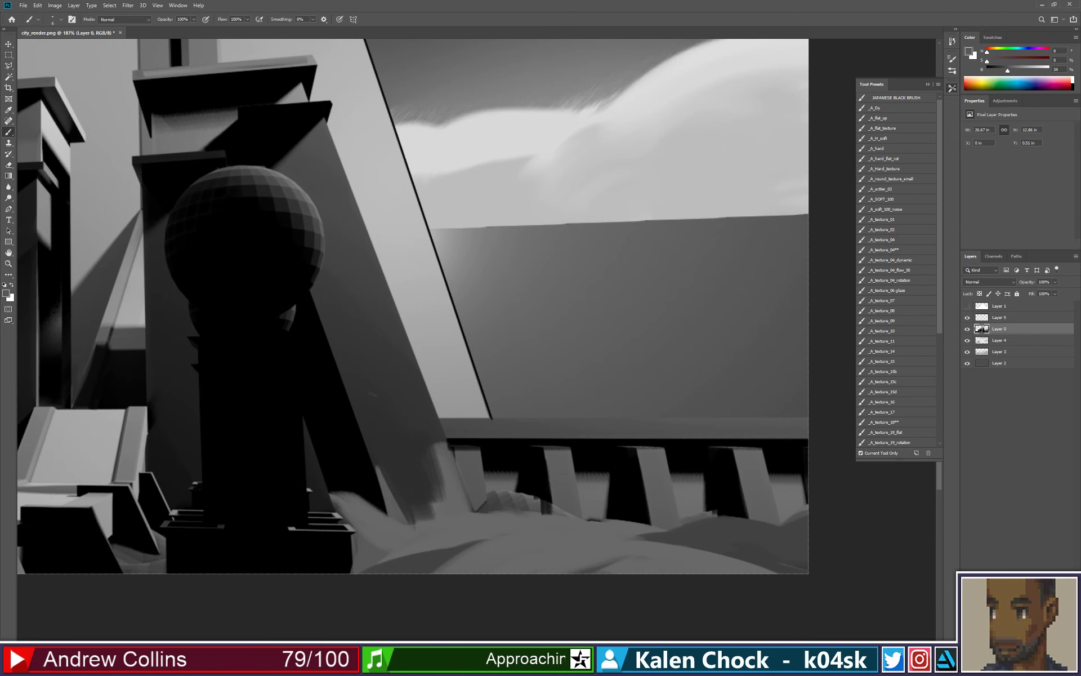
pyautogui.hotkey('ctrl', 'shift', 'alt', 'n')
# - Draw a thin straight black line along the buttressed wall's top edge, from the tower's right foot to the image border
pyautogui.click(438, 418)
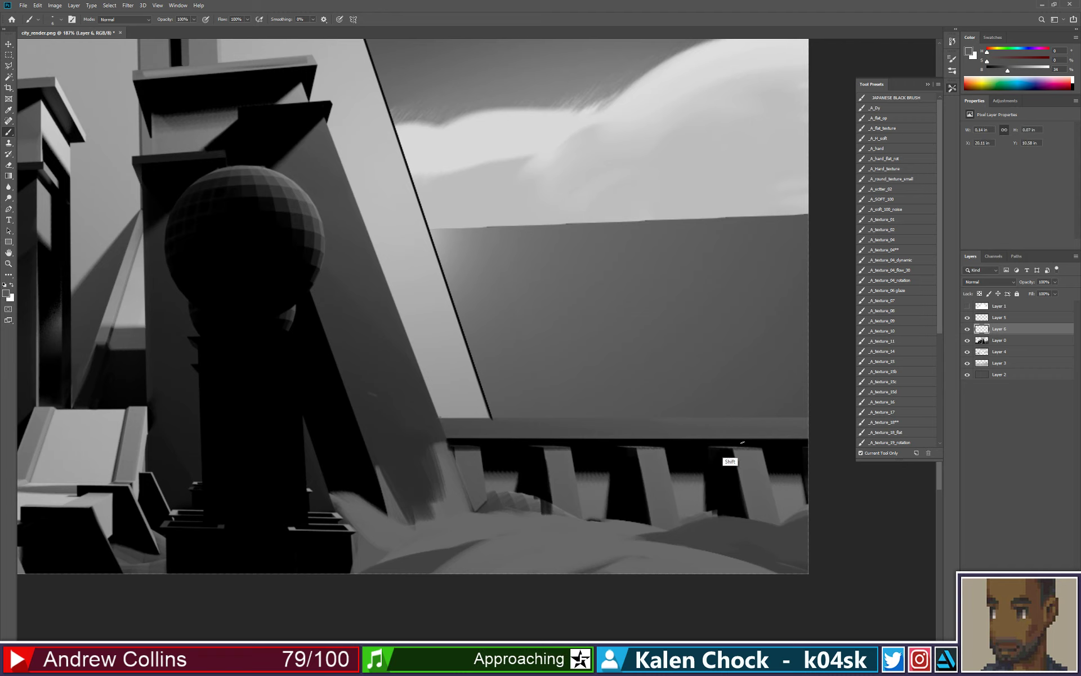
pyautogui.keyDown('shift'); pyautogui.click(809, 418); pyautogui.keyUp('shift')
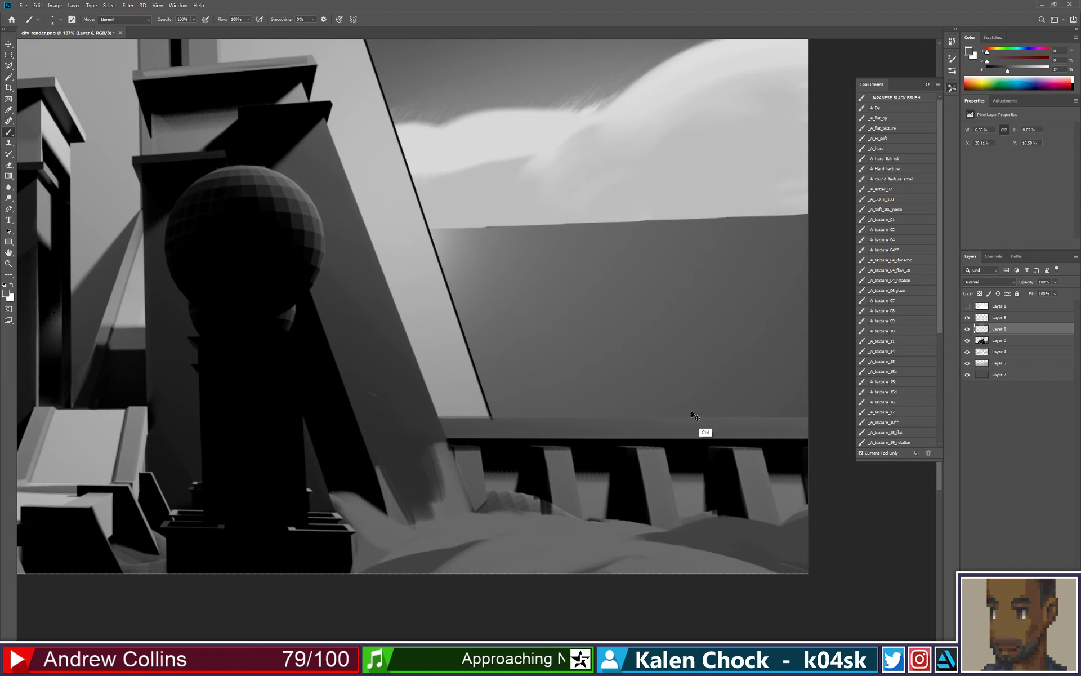
pyautogui.hotkey('ctrl', 'z')
pyautogui.press('d')
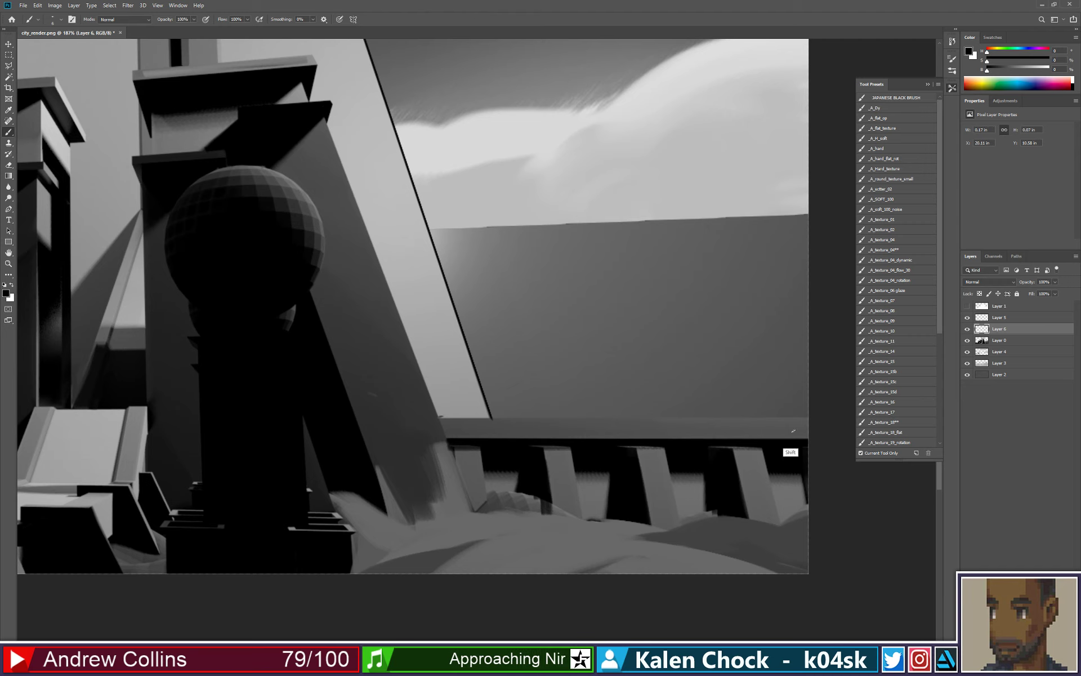
pyautogui.keyDown('shift'); pyautogui.click(807, 418); pyautogui.keyUp('shift')
pyautogui.hotkey('ctrl', 'z')
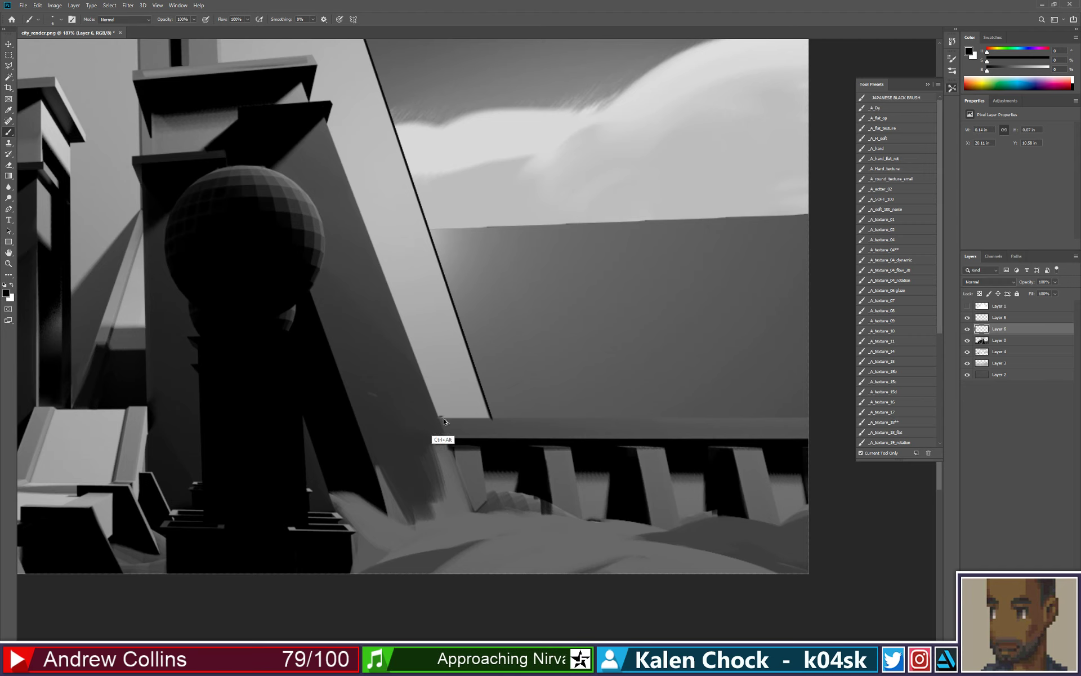
pyautogui.keyDown('shift'); pyautogui.click(809, 416); pyautogui.keyUp('shift')
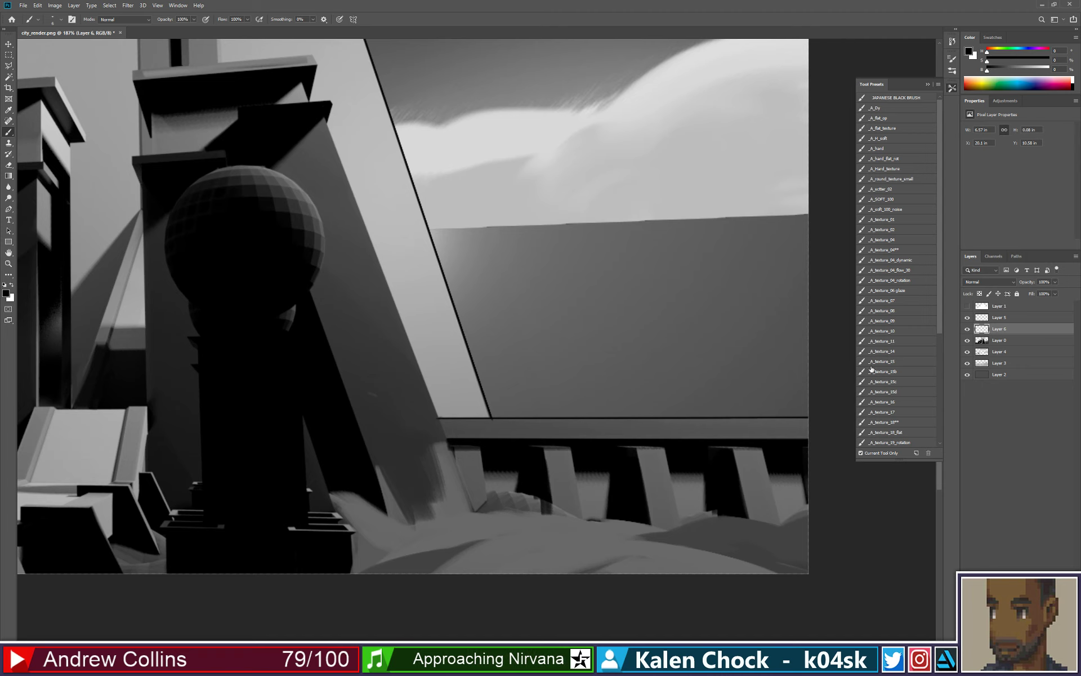
# - On Layer 0, select the whole grey far wall beyond the tower's right slope with the Magic Wand, adding its tonal bands
pyautogui.click(1002, 343)
pyautogui.press('w')
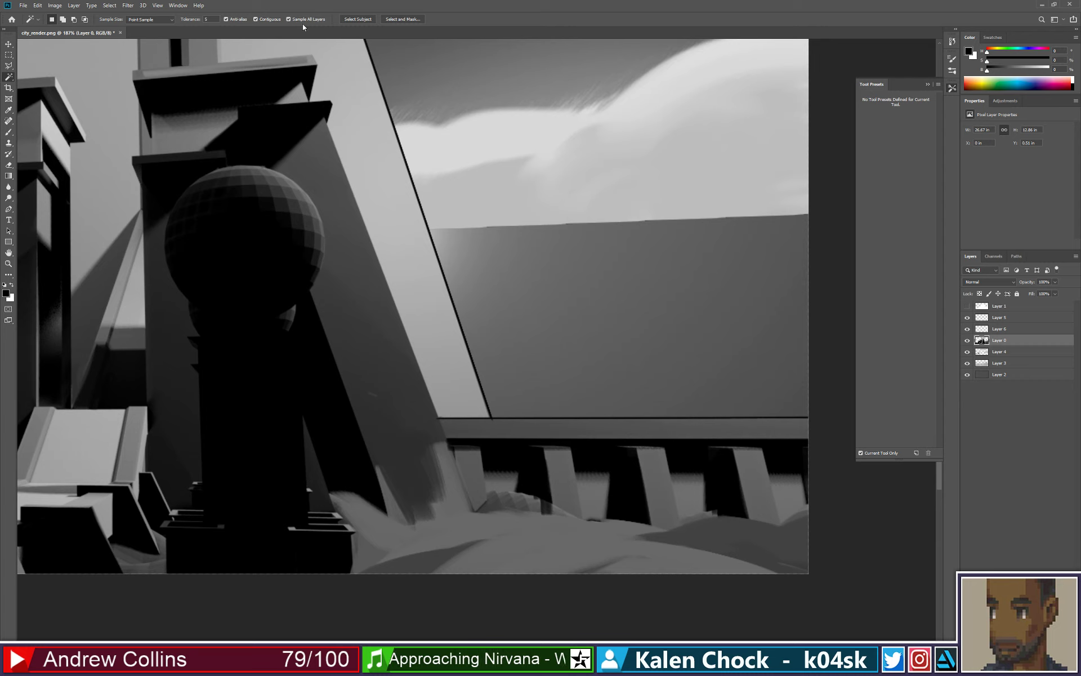
pyautogui.click(693, 337)
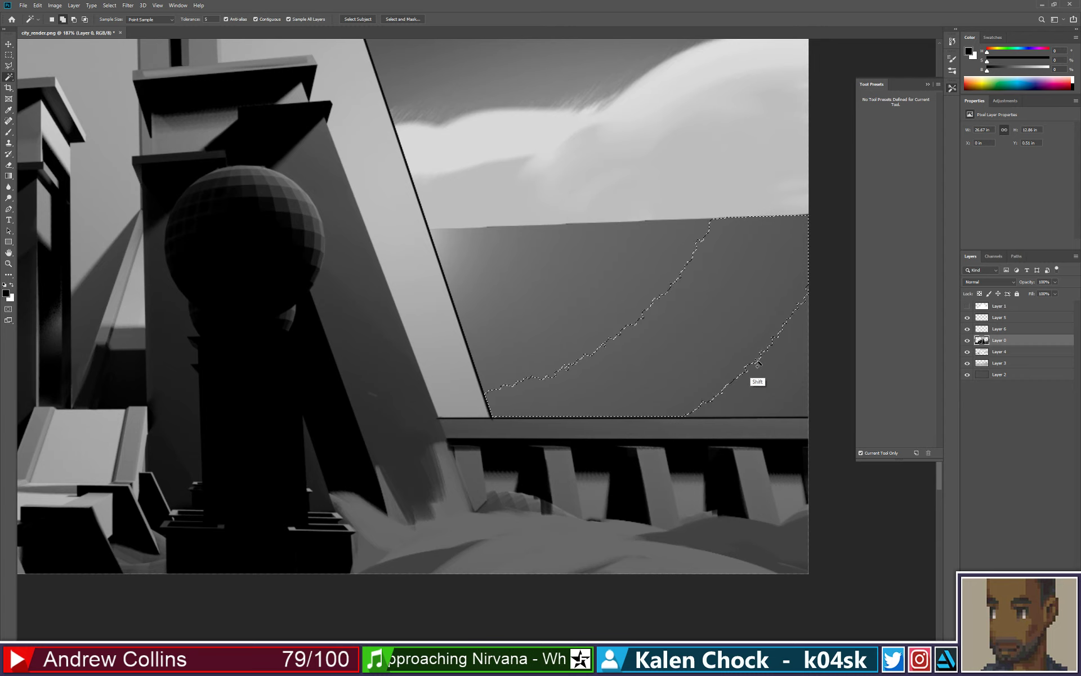
pyautogui.keyDown('shift'); pyautogui.click(637, 312); pyautogui.keyUp('shift')
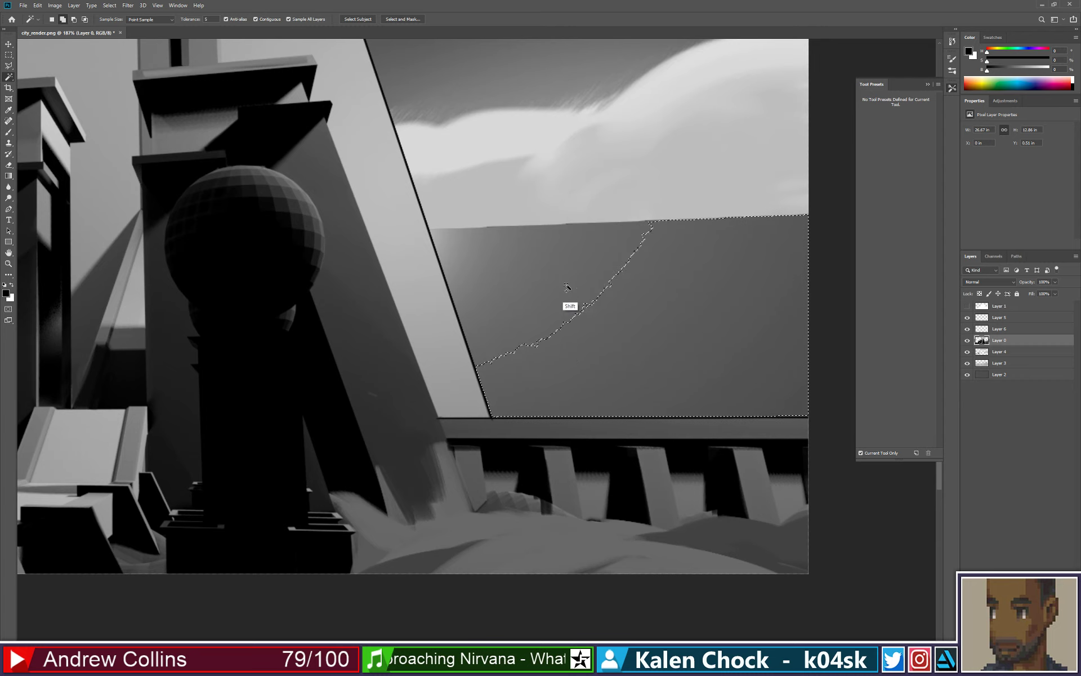
pyautogui.keyDown('shift'); pyautogui.click(565, 287); pyautogui.keyUp('shift')
pyautogui.keyDown('shift'); pyautogui.click(483, 268); pyautogui.keyUp('shift')
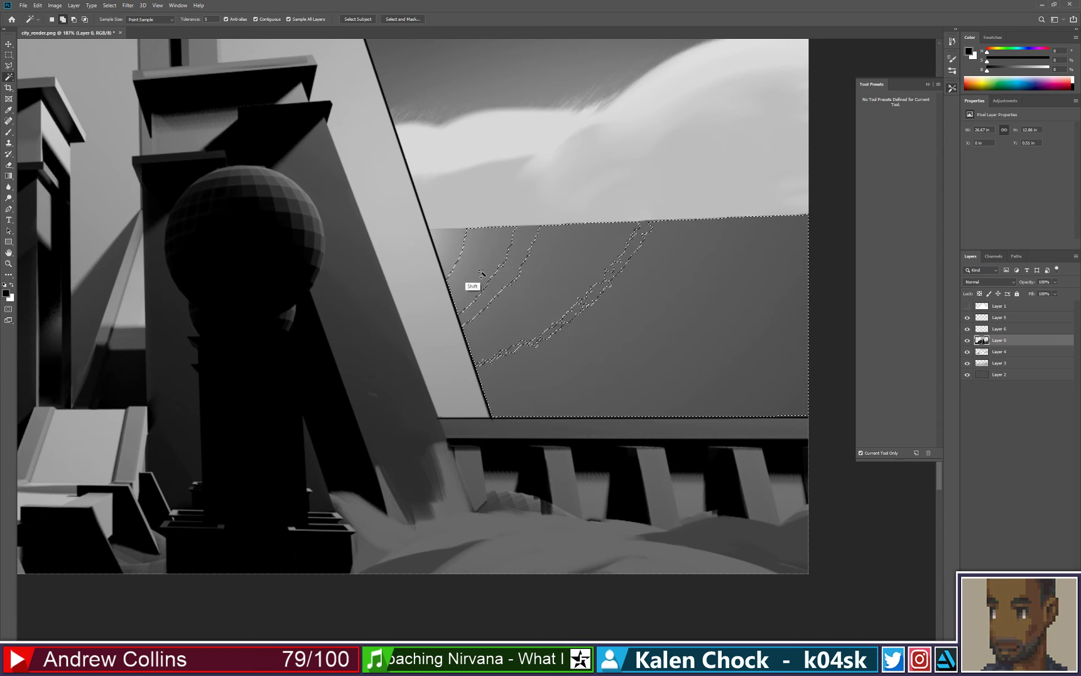
pyautogui.keyDown('shift'); pyautogui.click(552, 328); pyautogui.keyUp('shift')
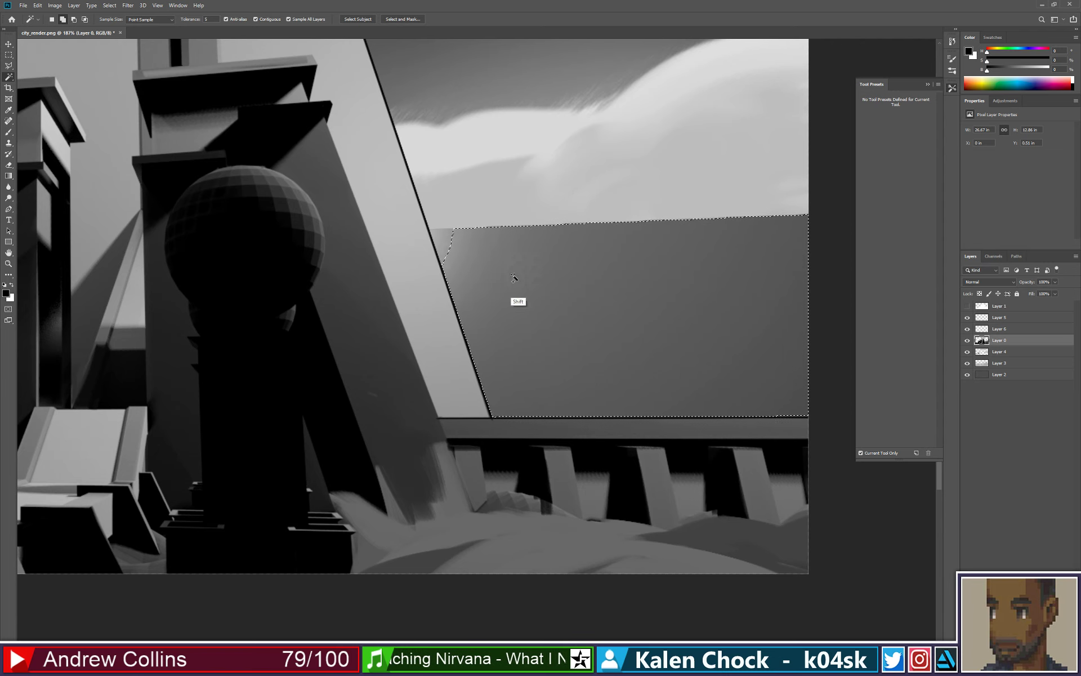
pyautogui.keyDown('shift'); pyautogui.click(448, 244); pyautogui.keyUp('shift')
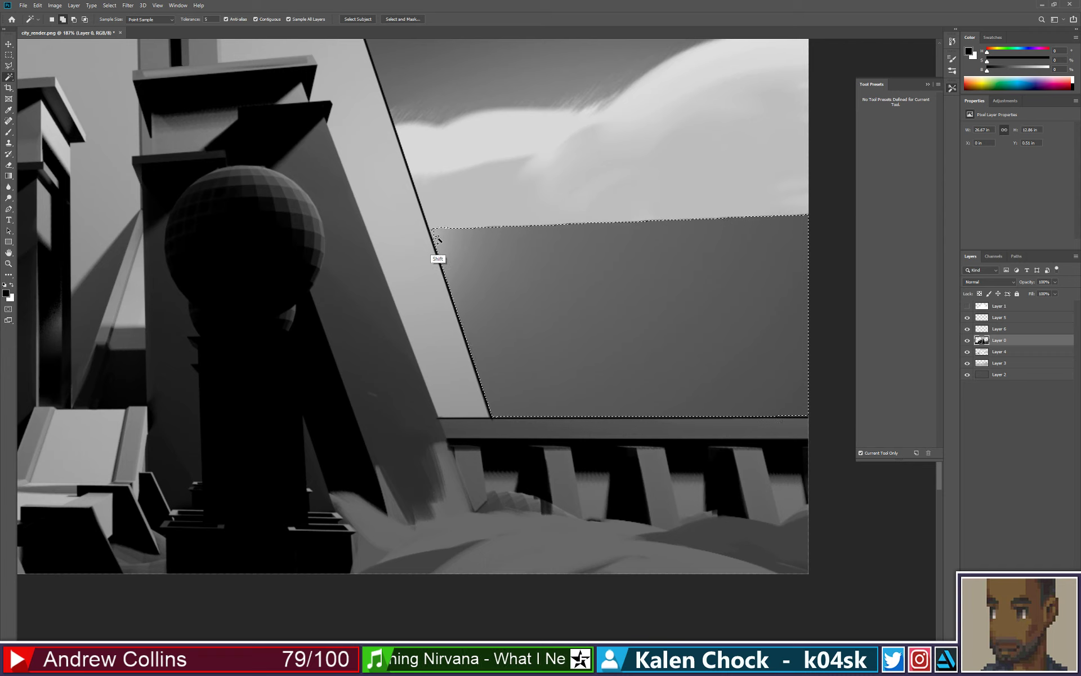
pyautogui.keyDown('shift'); pyautogui.click(434, 235); pyautogui.keyUp('shift')
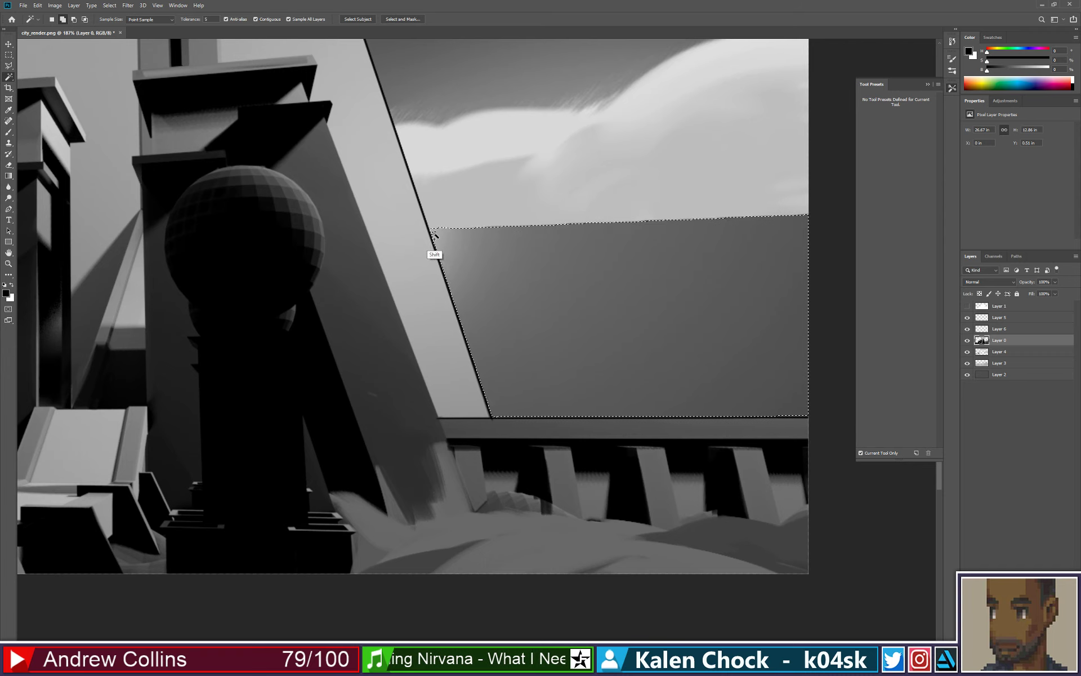
# - Hide Layers 5 and 6 to inspect the far wall selection, and show both layers again
pyautogui.click(967, 317)
pyautogui.click(968, 329)
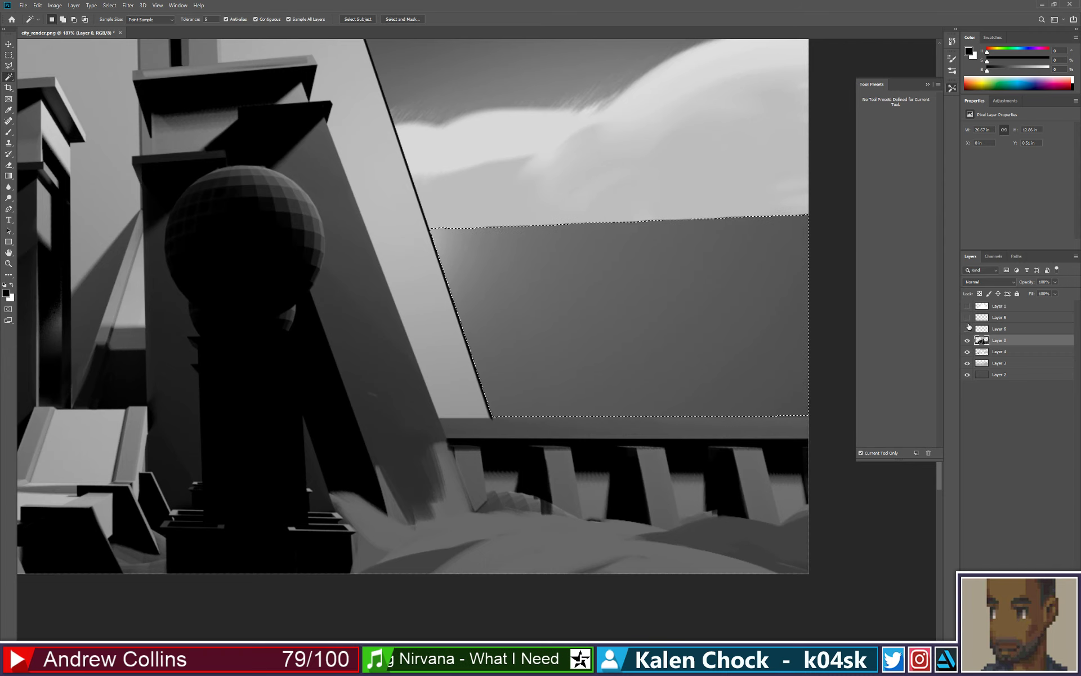
pyautogui.press('z')
pyautogui.keyDown('alt'); pyautogui.click(691, 308); pyautogui.keyUp('alt')
pyautogui.click(606, 331)
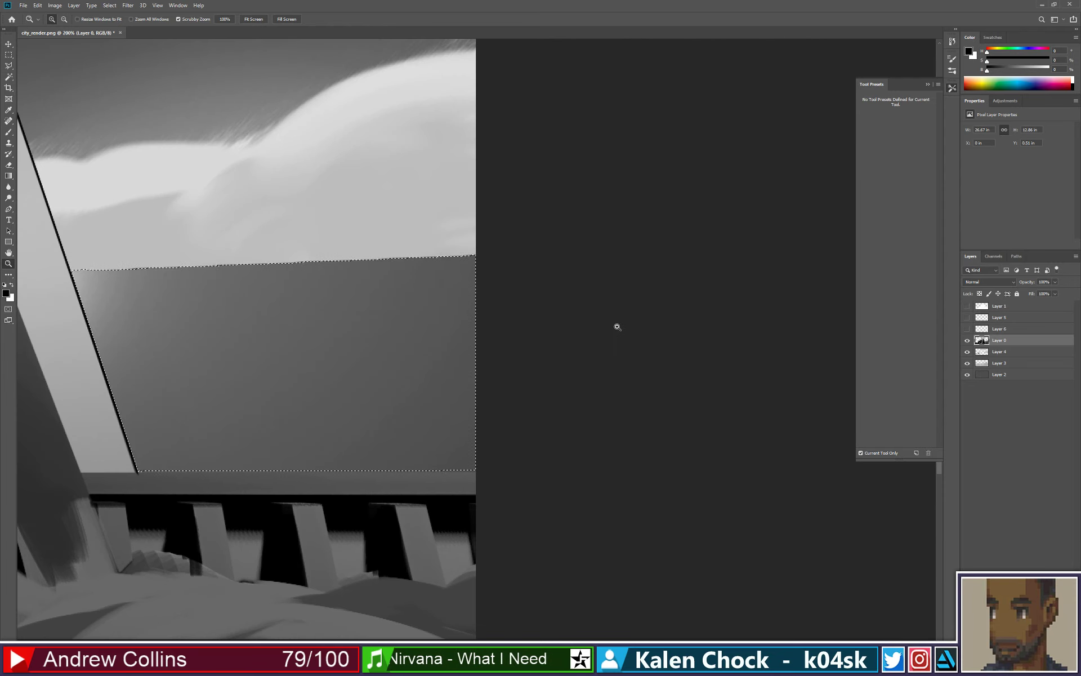
pyautogui.keyDown('alt'); pyautogui.click(452, 347); pyautogui.keyUp('alt')
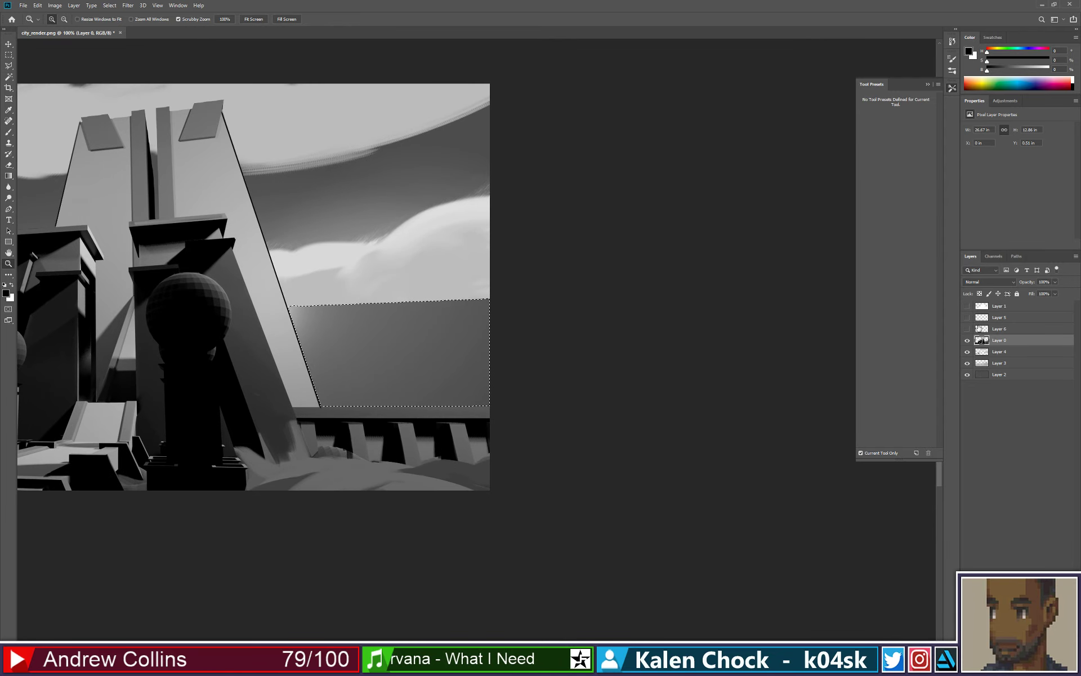
pyautogui.click(968, 318)
pyautogui.click(968, 329)
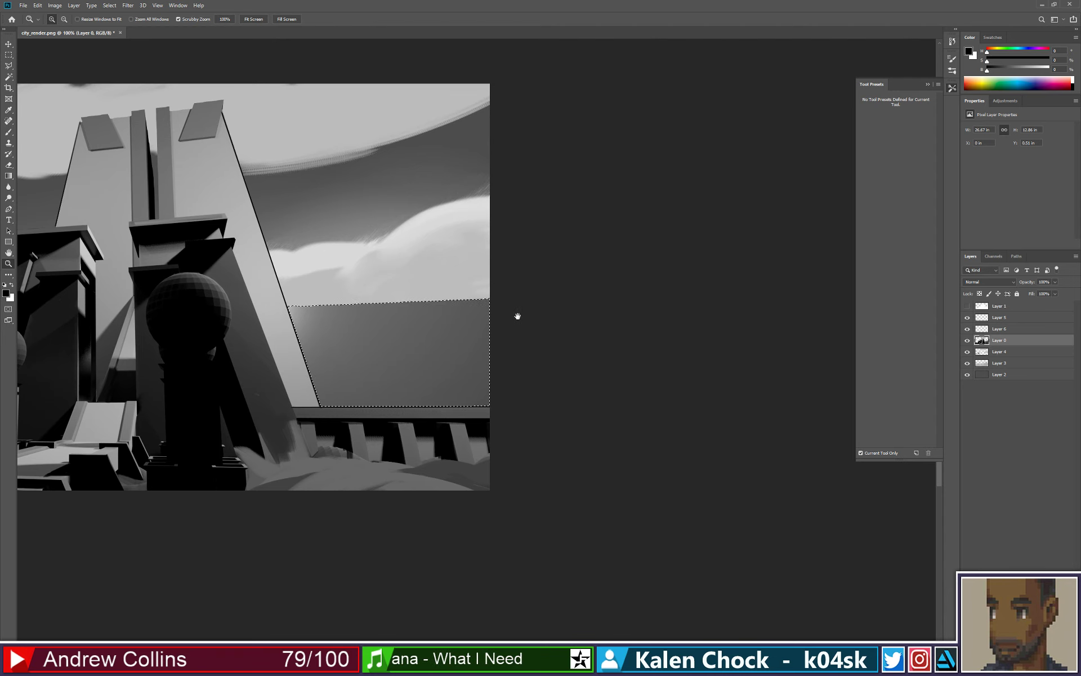
# - On Layer 5, paint billowing light cloud grey along the lower part of the selected far wall with a much larger brush
pyautogui.moveTo(517, 314); pyautogui.dragTo(725, 315)
pyautogui.press('w')
pyautogui.press('v')
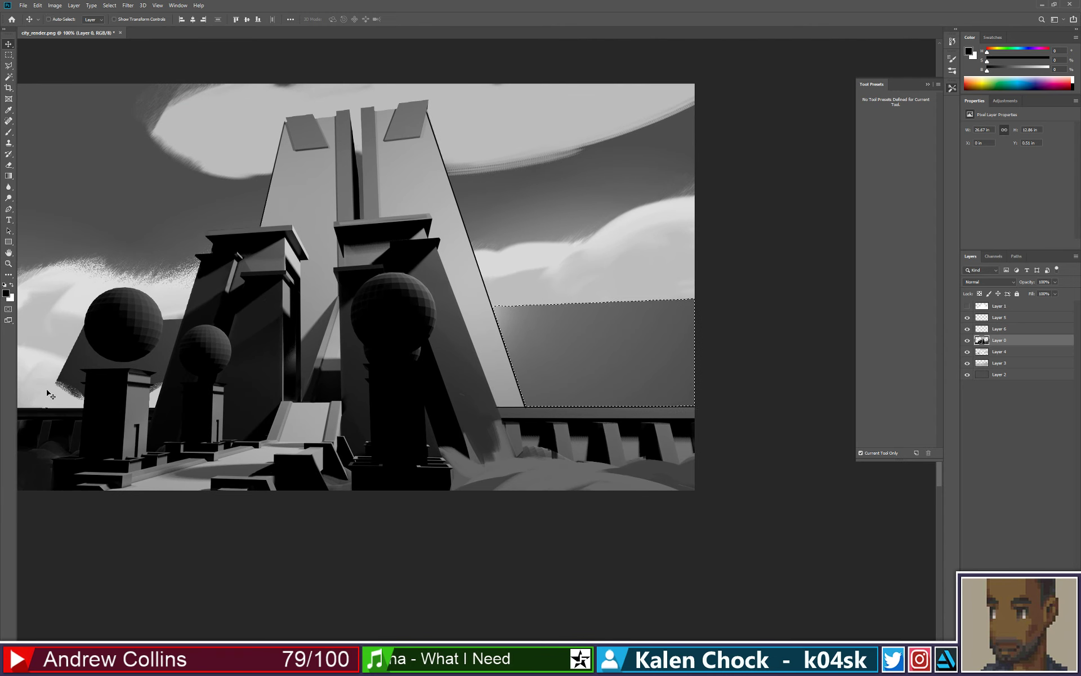
pyautogui.keyDown('ctrl'); pyautogui.click(42, 390); pyautogui.keyUp('ctrl')
pyautogui.press('b')
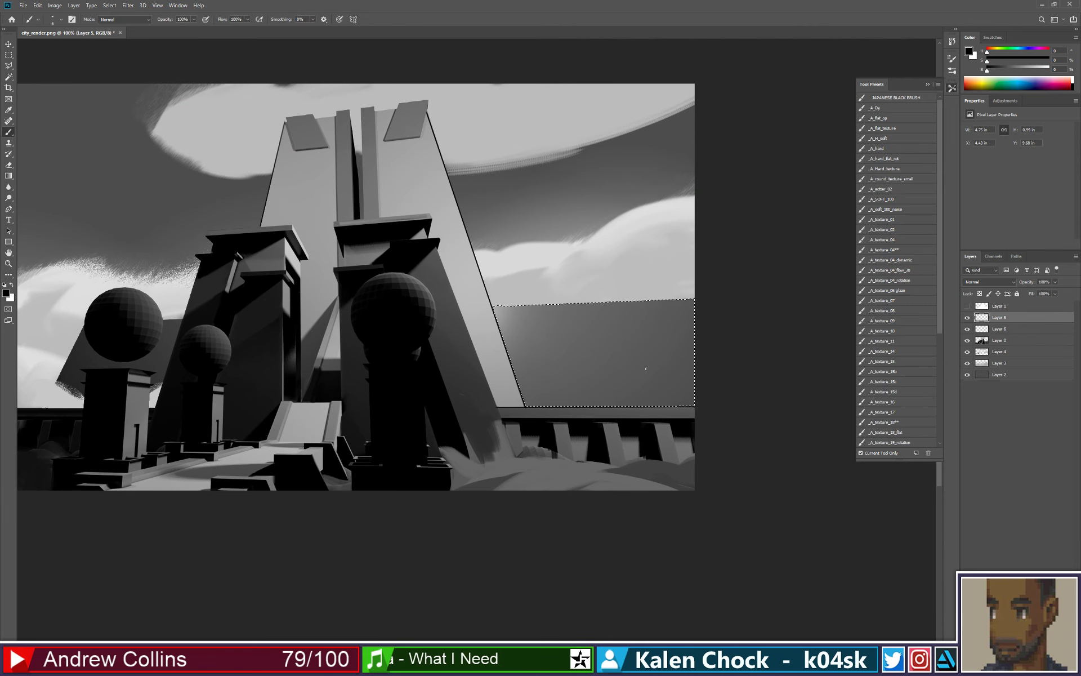
pyautogui.press(']')
pyautogui.press(']')
pyautogui.press(']')
pyautogui.press(']')
pyautogui.press(']')
pyautogui.press(']')
pyautogui.press(']')
pyautogui.press(']')
pyautogui.moveTo(697, 368)
pyautogui.mouseDown()
pyautogui.moveTo(662, 410)
pyautogui.moveTo(703, 352)
pyautogui.moveTo(586, 400)
pyautogui.moveTo(543, 395)
pyautogui.moveTo(591, 374)
pyautogui.moveTo(560, 390)
pyautogui.mouseUp()
pyautogui.keyDown('alt'); pyautogui.click(675, 294); pyautogui.keyUp('alt')
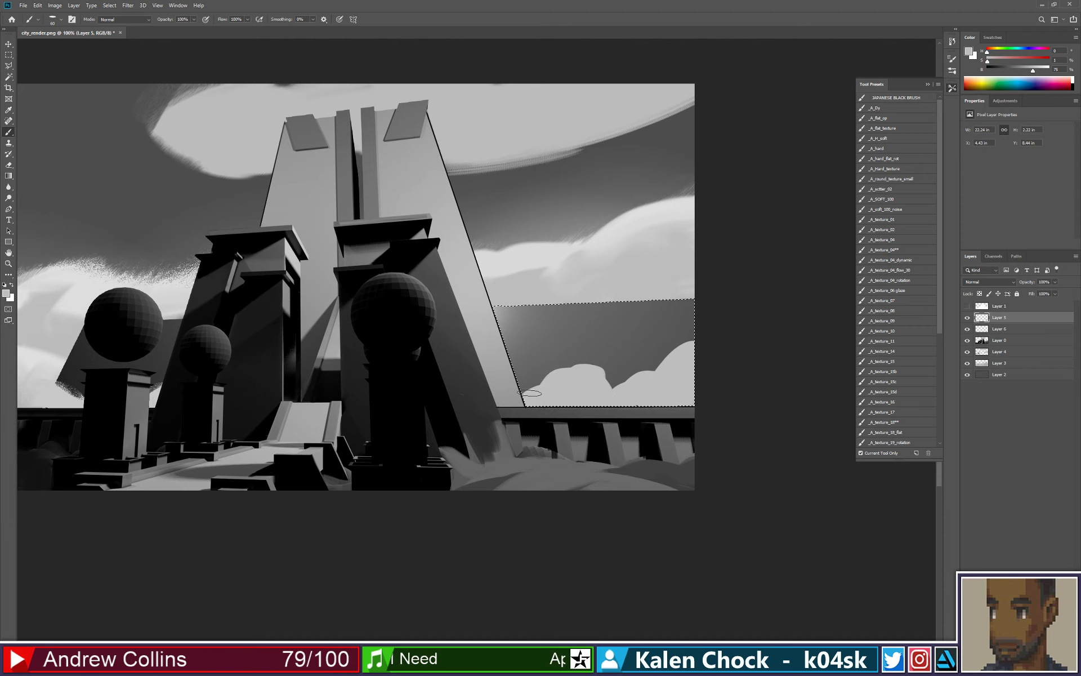
# - Deselect, extend the low cloud over the tower's right foot, and roughen its upper edge with a textured eraser
pyautogui.hotkey('ctrl', 'd')
pyautogui.moveTo(521, 396)
pyautogui.mouseDown()
pyautogui.moveTo(498, 395)
pyautogui.moveTo(508, 400)
pyautogui.mouseUp()
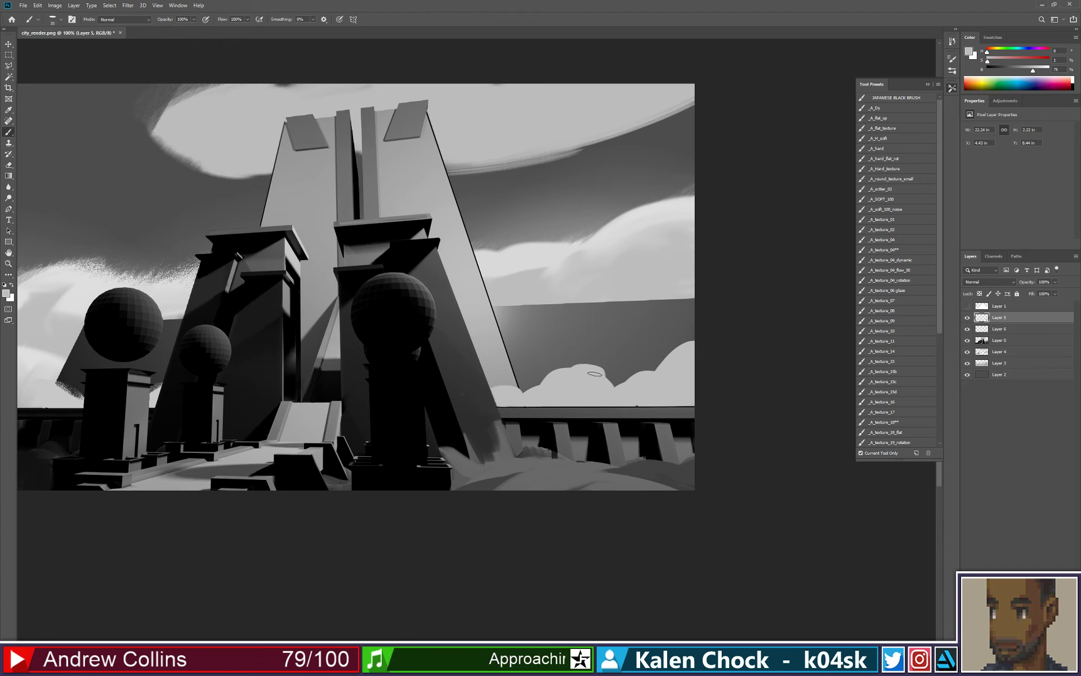
pyautogui.press('e')
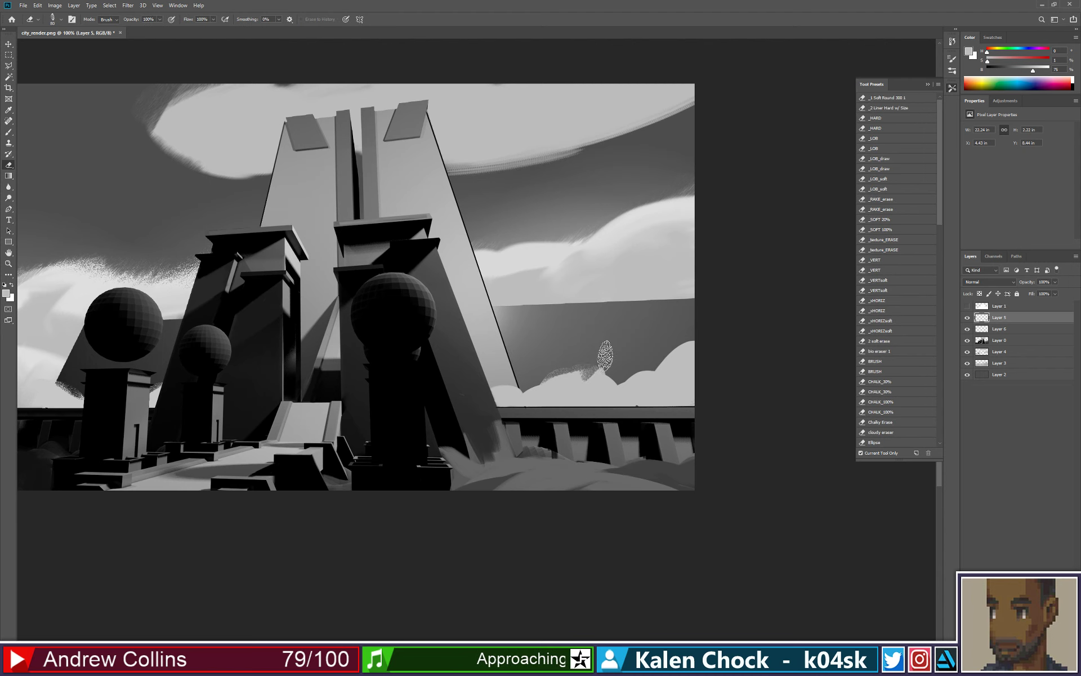
pyautogui.moveTo(556, 370)
pyautogui.mouseDown()
pyautogui.moveTo(653, 369)
pyautogui.moveTo(640, 383)
pyautogui.moveTo(652, 354)
pyautogui.moveTo(559, 365)
pyautogui.moveTo(631, 377)
pyautogui.moveTo(625, 387)
pyautogui.moveTo(645, 393)
pyautogui.moveTo(615, 394)
pyautogui.moveTo(619, 373)
pyautogui.mouseUp()
# - With transparent pixels locked, paint highlights sampled from the upper cloud along the low cloud tops, and blend them with the Mixer Brush
pyautogui.press('b')
pyautogui.press('z')
pyautogui.hotkey('ctrl', '-')
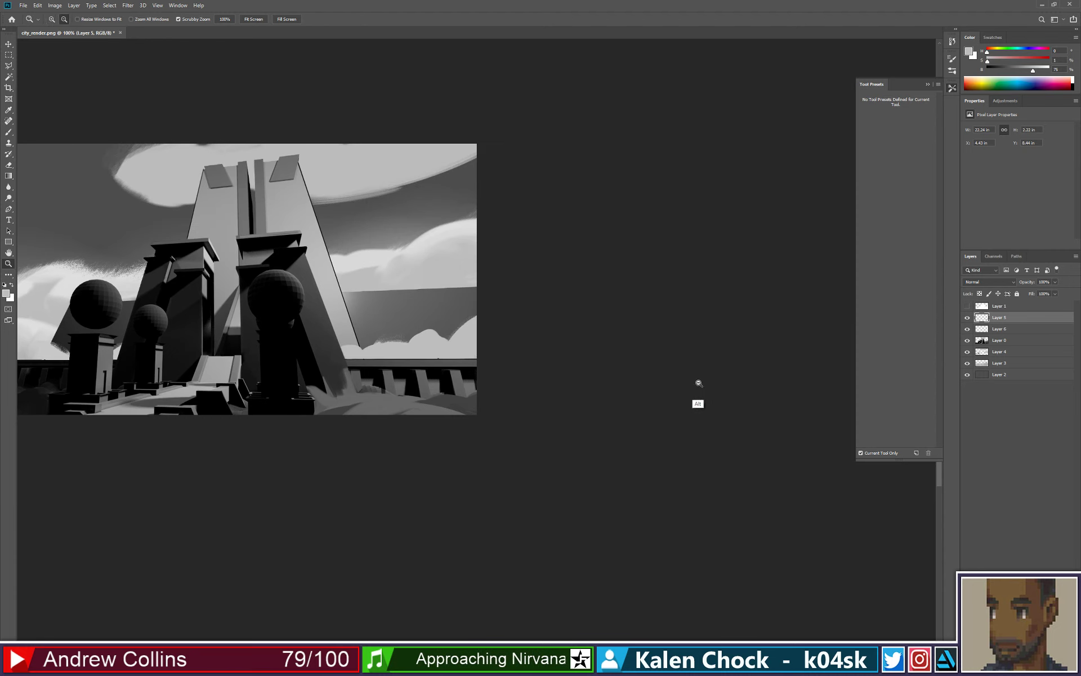
pyautogui.moveTo(484, 297); pyautogui.dragTo(716, 331)
pyautogui.press('b')
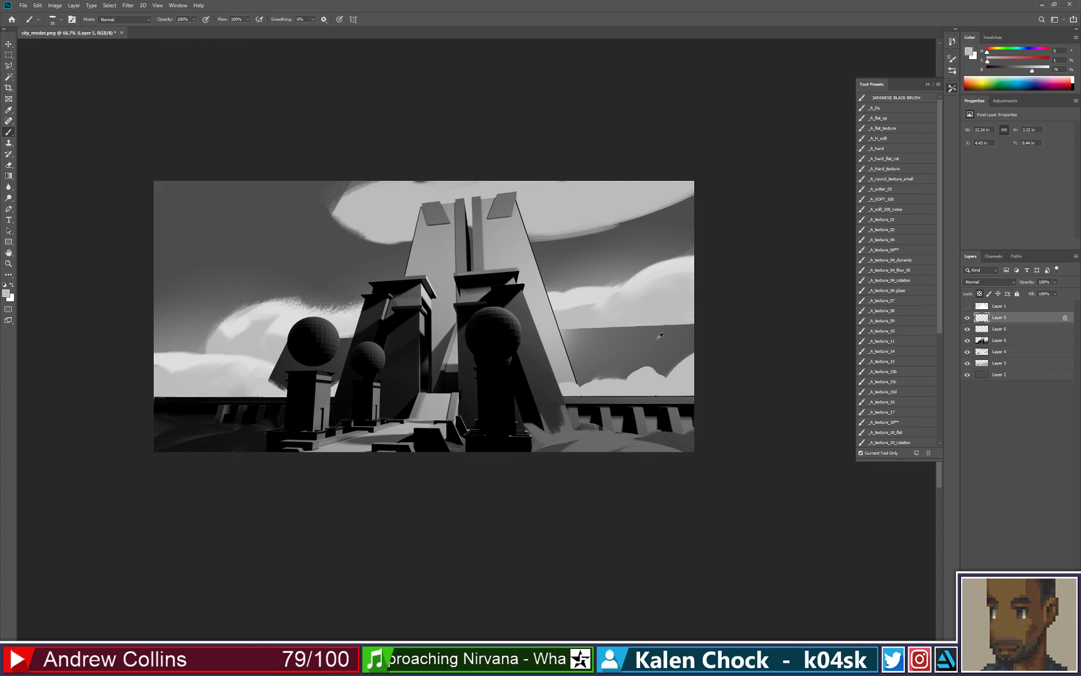
pyautogui.keyDown('alt'); pyautogui.click(641, 298); pyautogui.keyUp('alt')
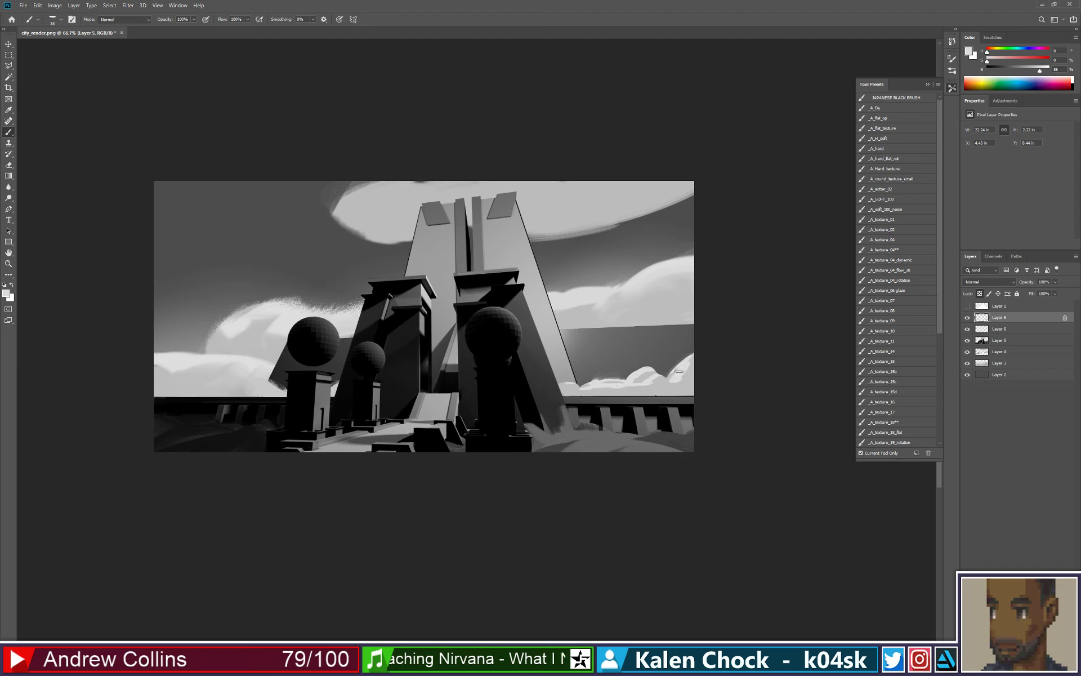
pyautogui.hotkey('shift', 'b')
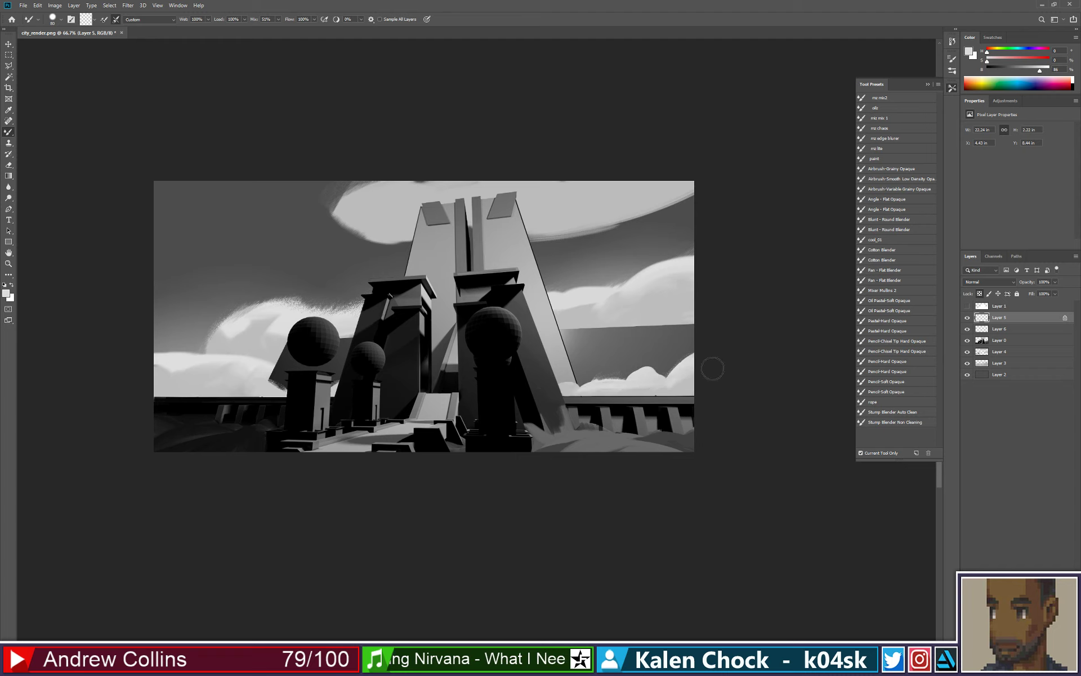
# - Unlock Layer 5's transparent pixels and break up the low clouds' upper edge with the textured eraser
pyautogui.press('e')
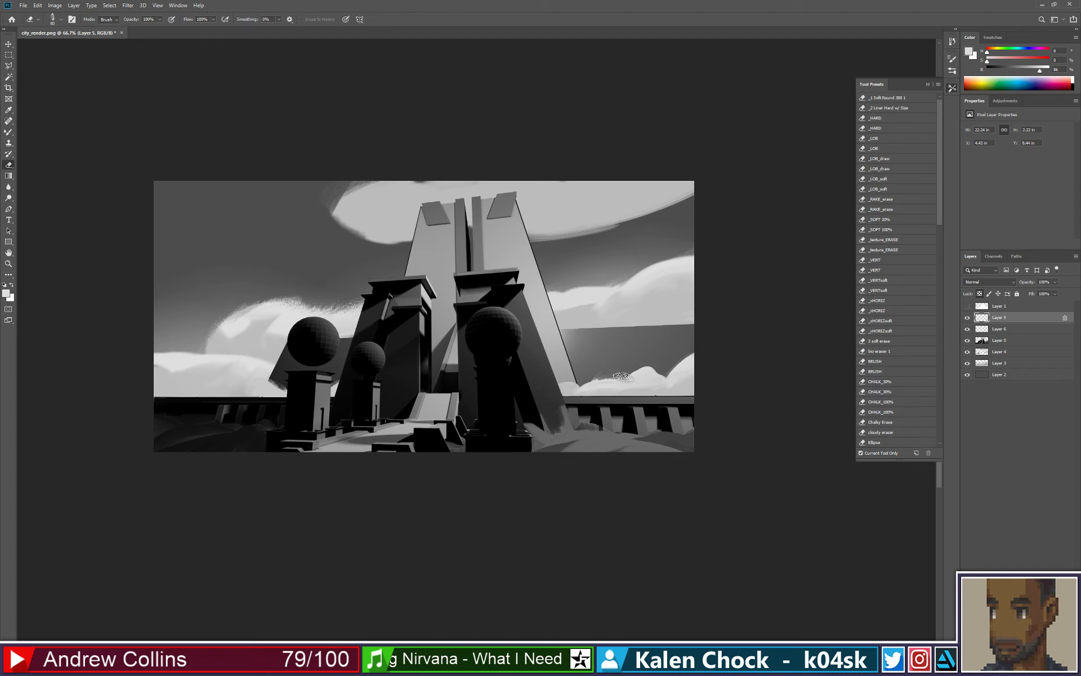
pyautogui.press('/')
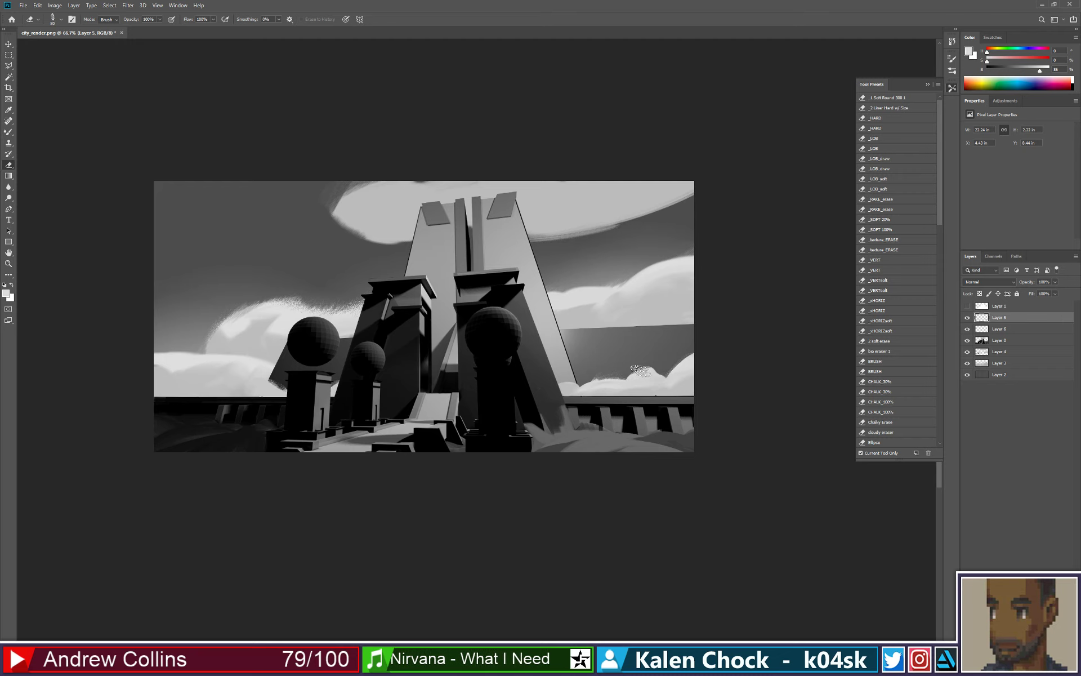
pyautogui.press('z')
pyautogui.keyDown('alt'); pyautogui.click(719, 354); pyautogui.keyUp('alt')
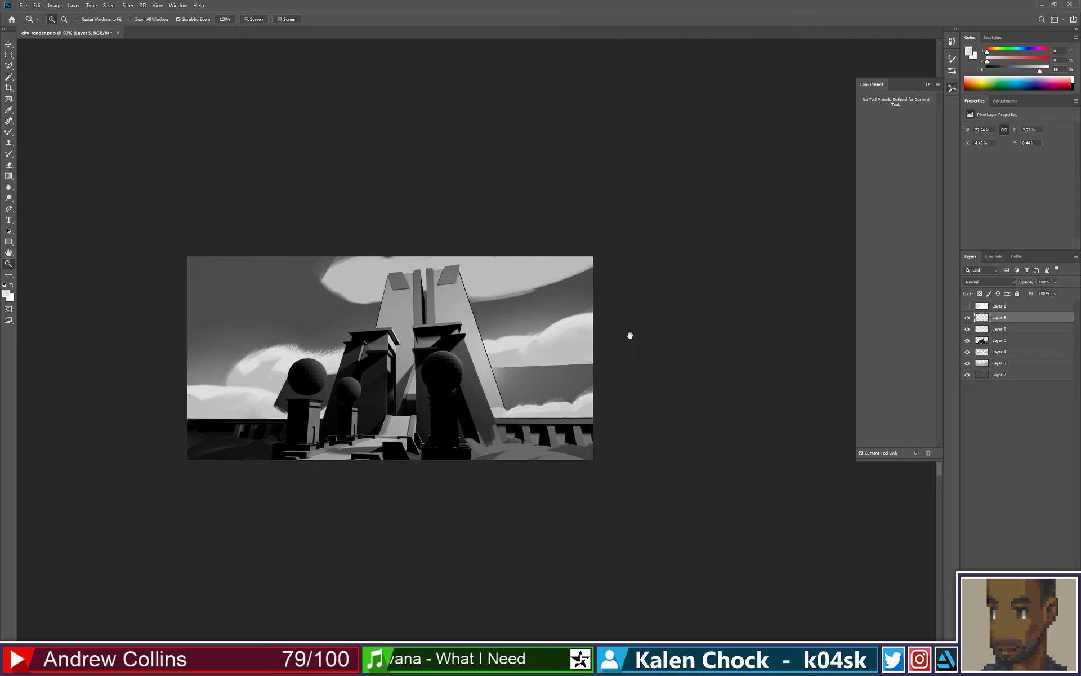
pyautogui.press('e')
pyautogui.press('z')
pyautogui.click(612, 341)
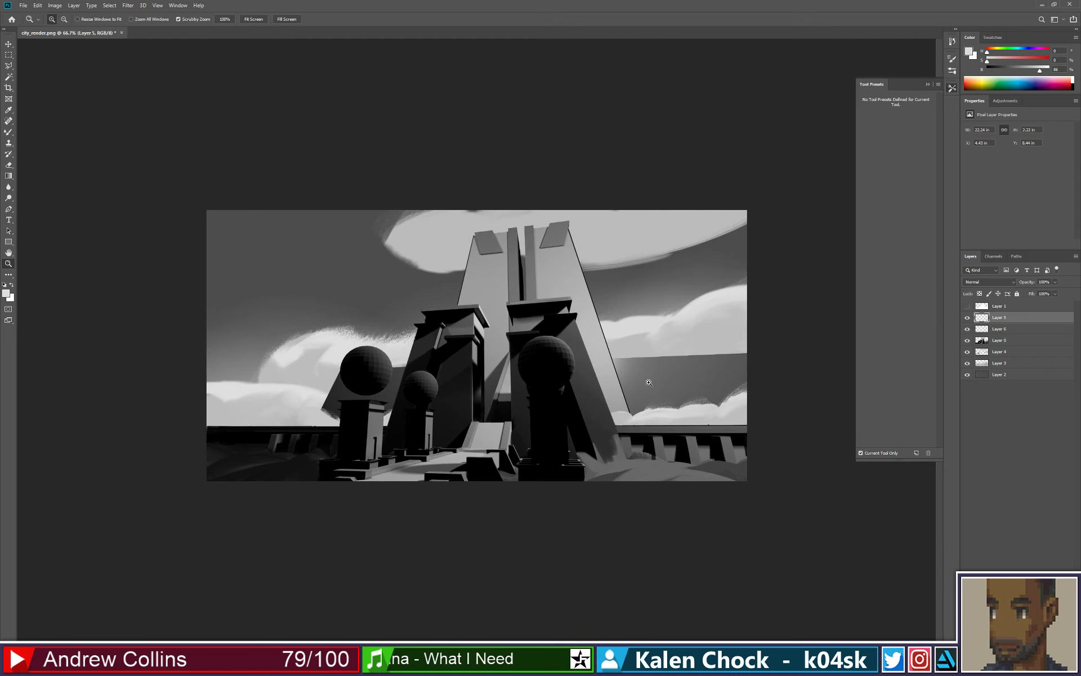
# - Paint a taller rounded cloud puff near the right image border and smooth it with the Mixer Brush
pyautogui.press('b')
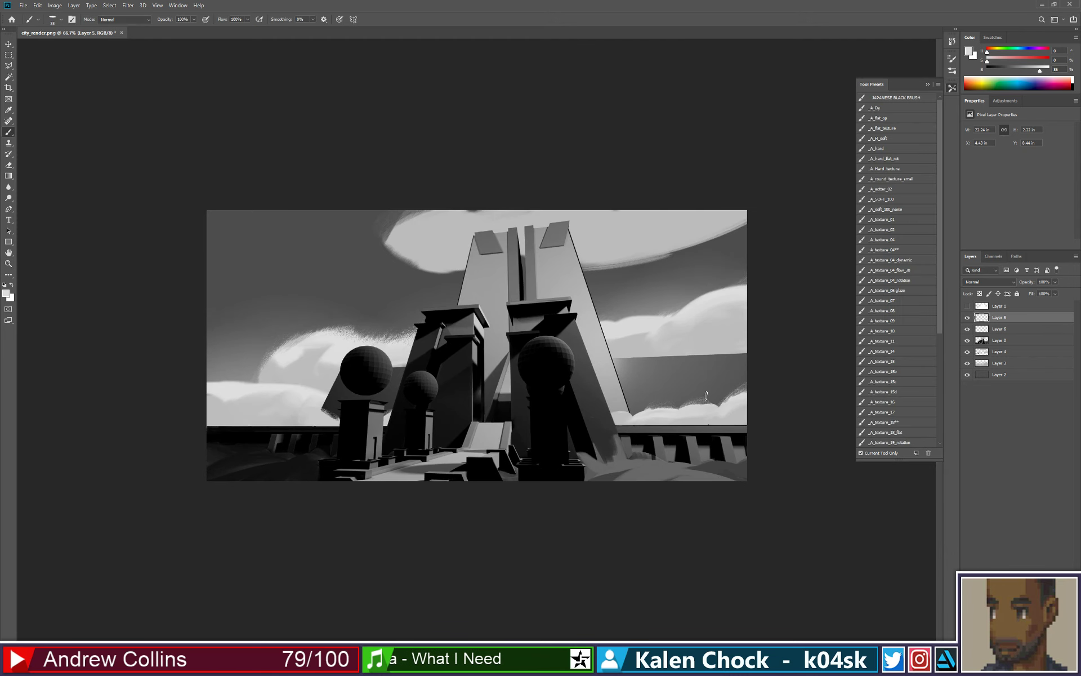
pyautogui.hotkey('shift', 'b')
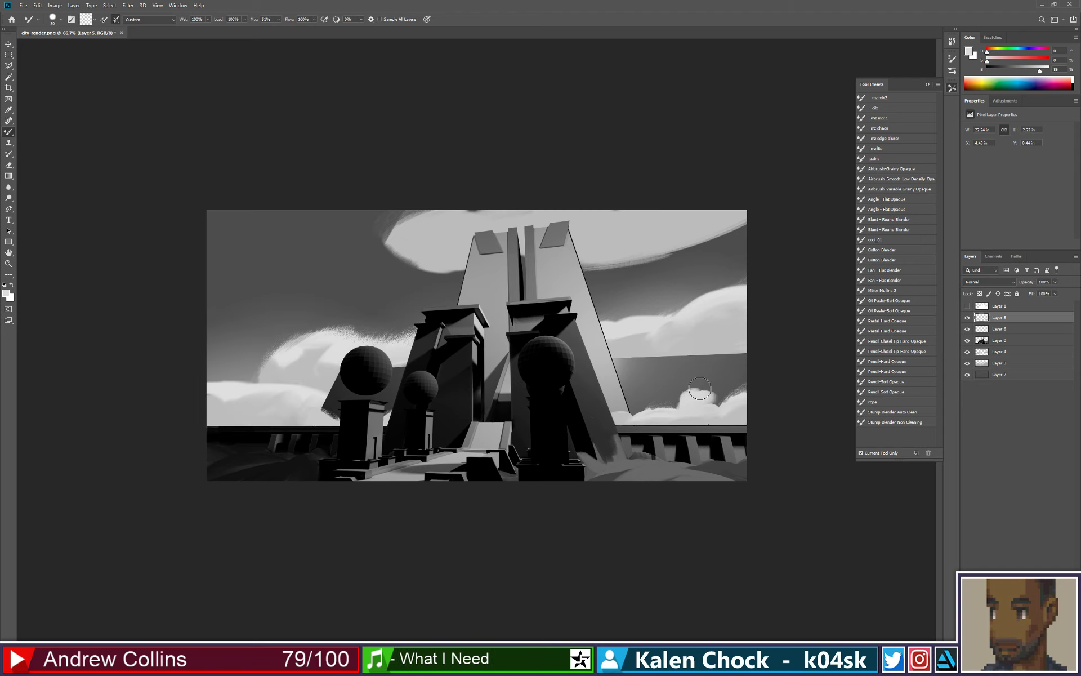
pyautogui.moveTo(699, 388)
pyautogui.mouseDown()
pyautogui.moveTo(753, 406)
pyautogui.moveTo(713, 393)
pyautogui.moveTo(746, 401)
pyautogui.mouseUp()
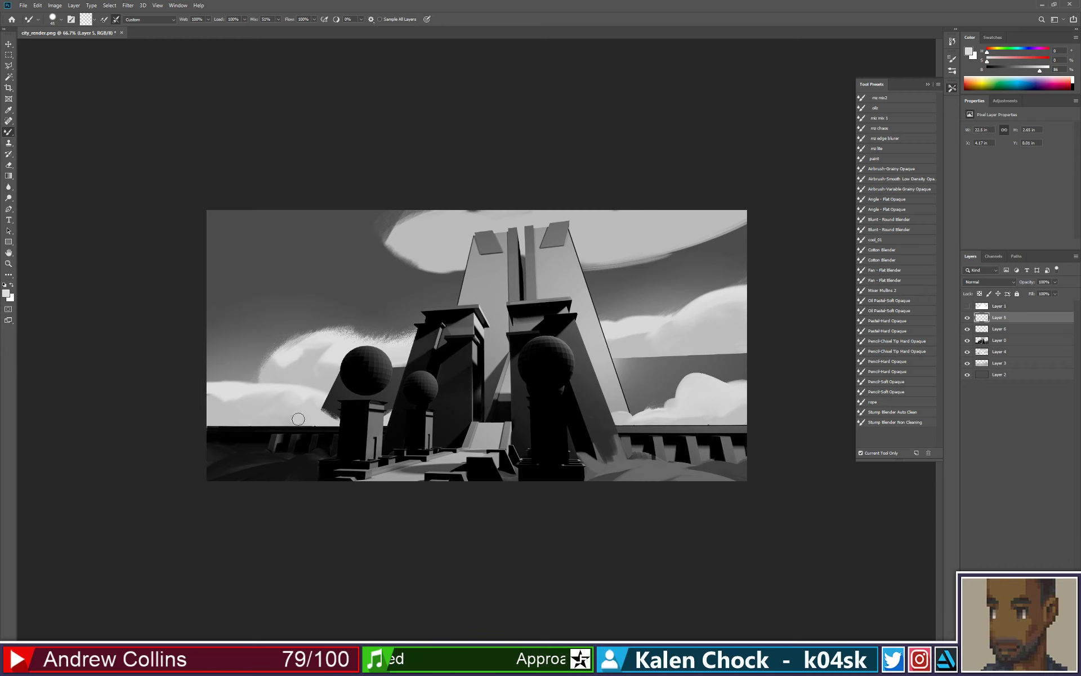
pyautogui.press('z')
pyautogui.hotkey('ctrl', '-')
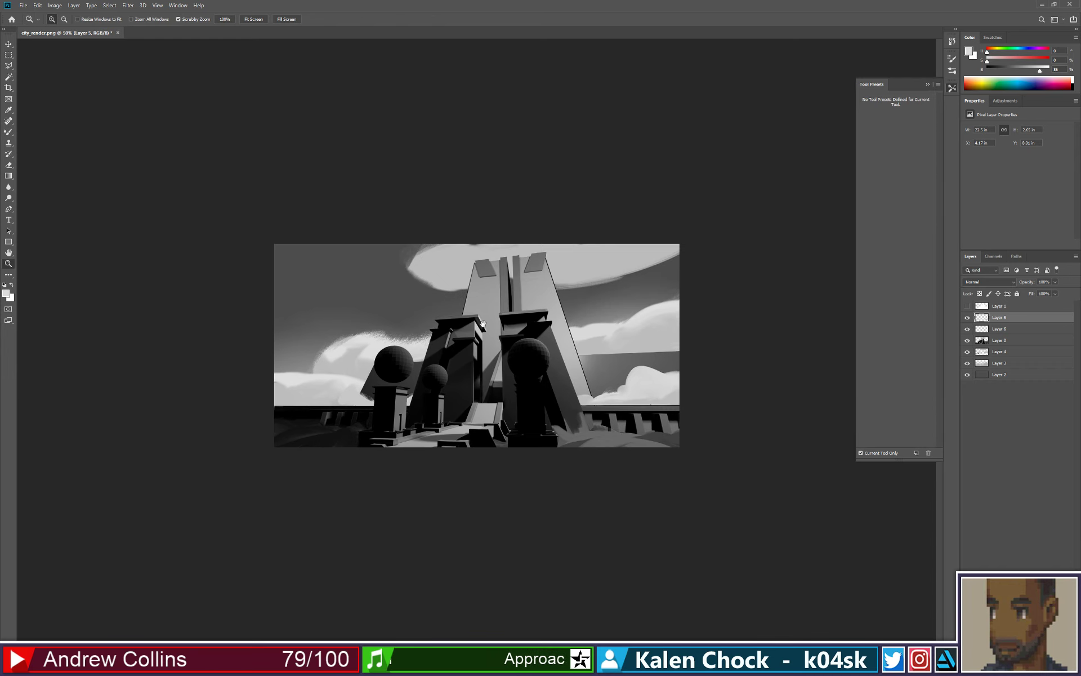
pyautogui.press('b')
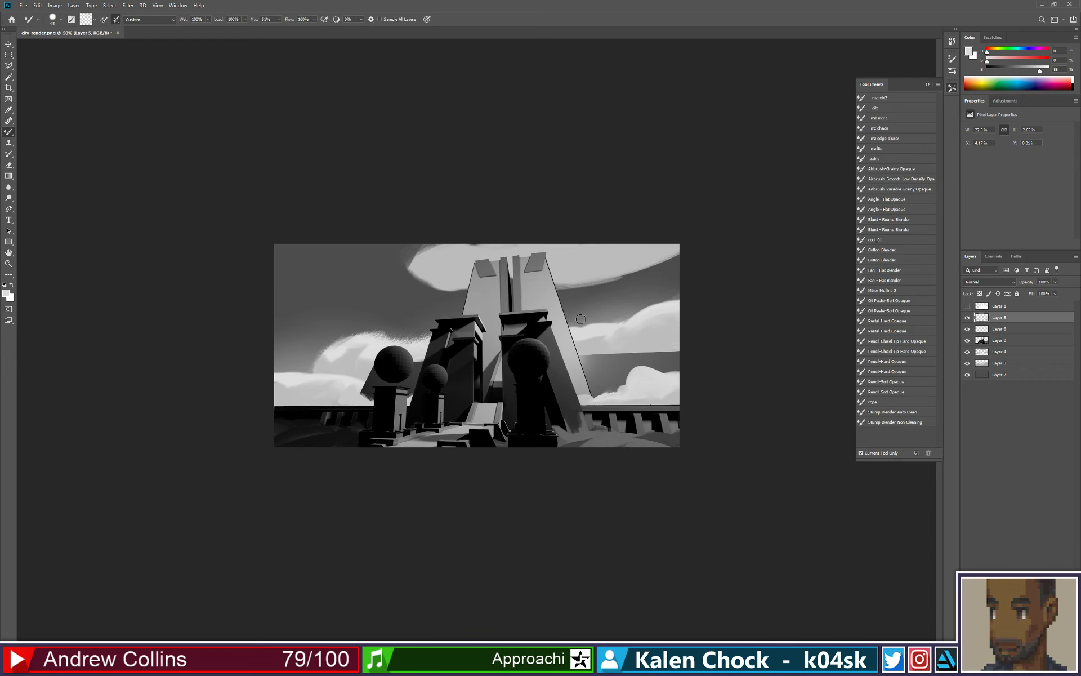
pyautogui.press('e')
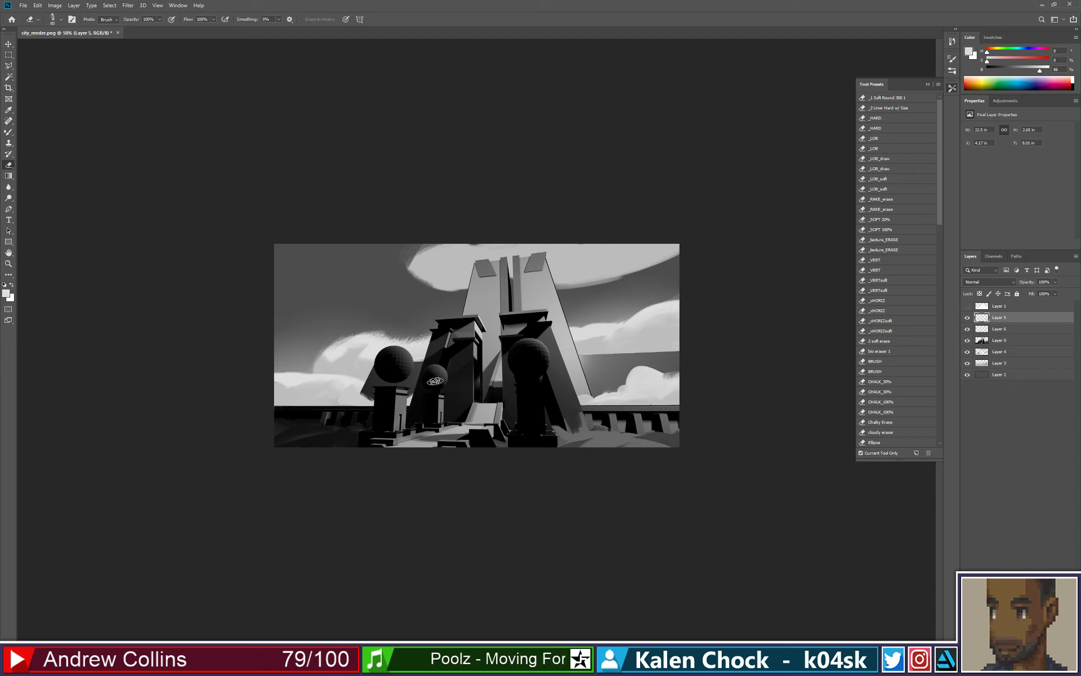
# - On Layer 0, paint a thin straight black edge line down the left gate tower's inner corner with a smaller brush
pyautogui.press('z')
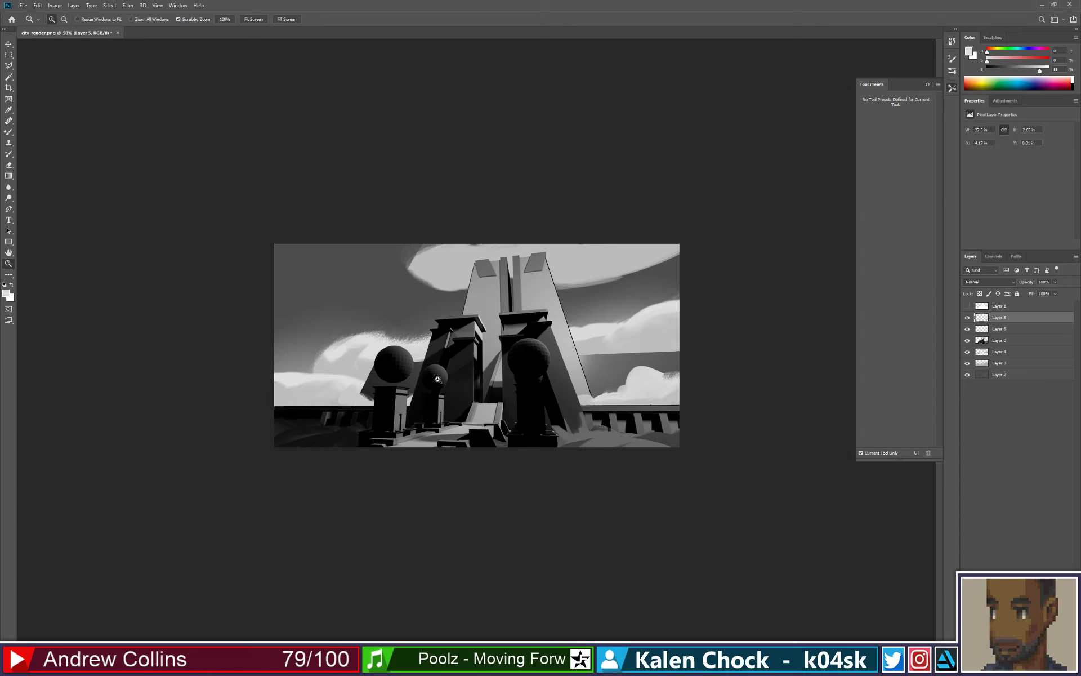
pyautogui.moveTo(455, 372); pyautogui.dragTo(455, 372)
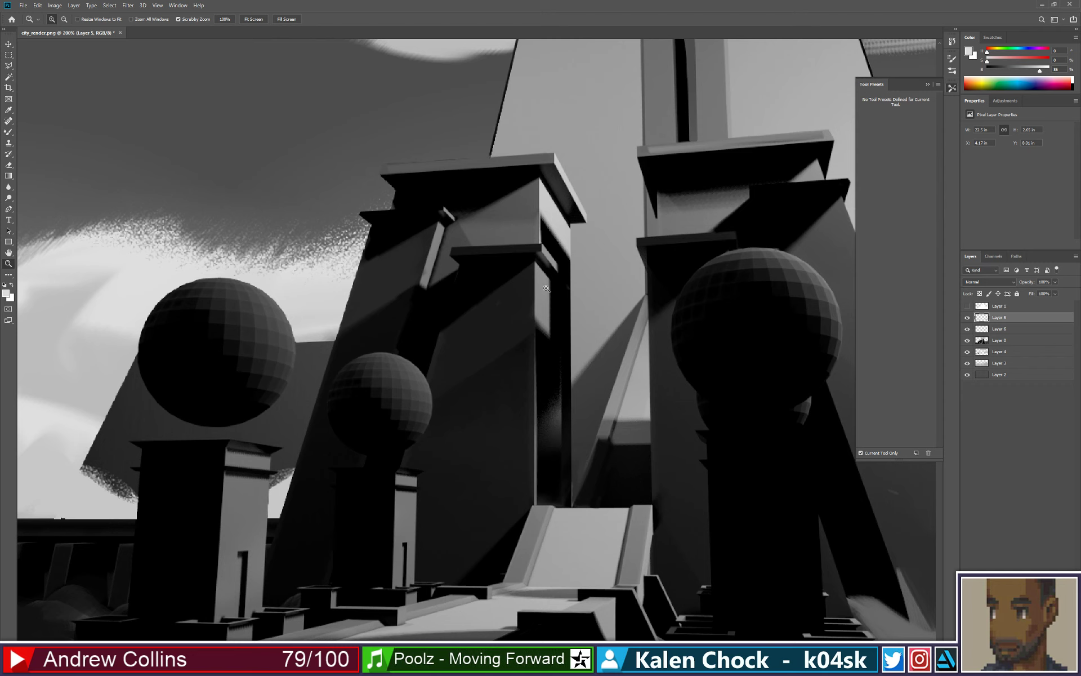
pyautogui.press('b')
pyautogui.press('d')
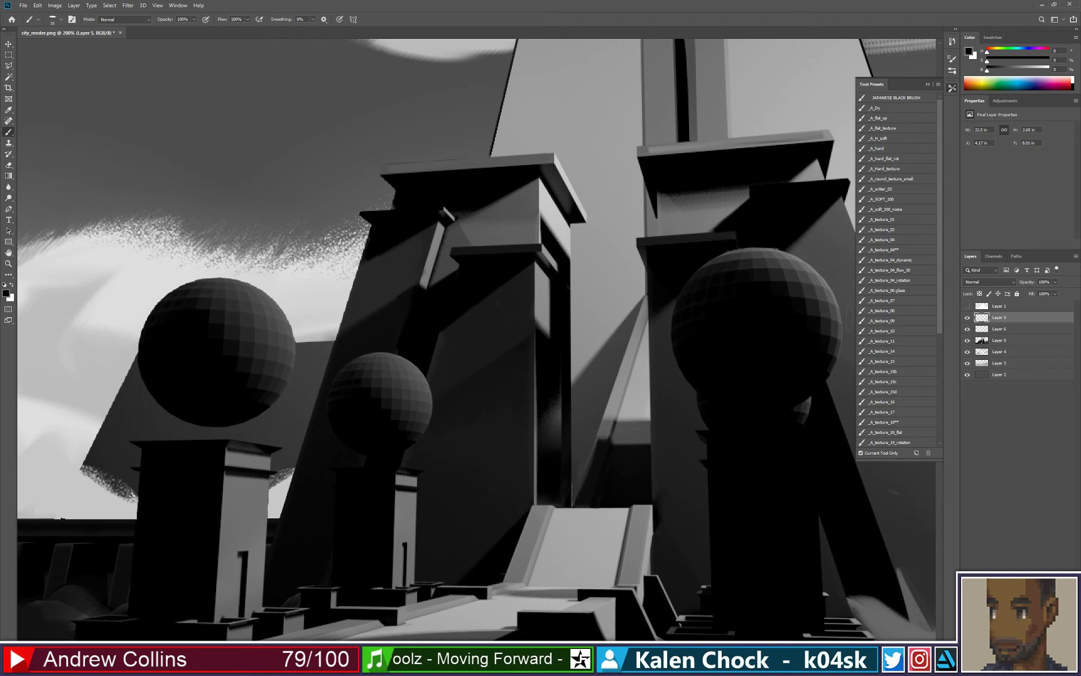
pyautogui.click(1009, 340)
pyautogui.press('[')
pyautogui.press('[')
pyautogui.press('[')
pyautogui.press('[')
pyautogui.press('[')
pyautogui.press('[')
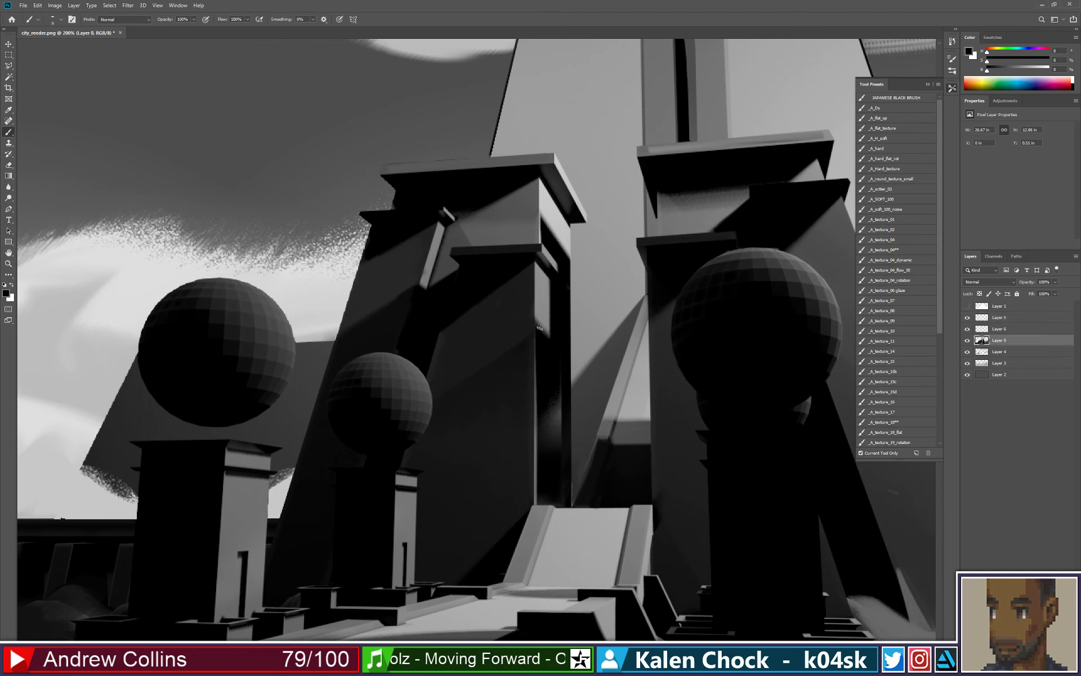
pyautogui.moveTo(538, 326)
pyautogui.keyDown('shift'); pyautogui.mouseDown()
pyautogui.moveTo(536, 489)
pyautogui.moveTo(536, 326)
pyautogui.mouseUp(); pyautogui.keyUp('shift')
pyautogui.hotkey('ctrl', 'z')
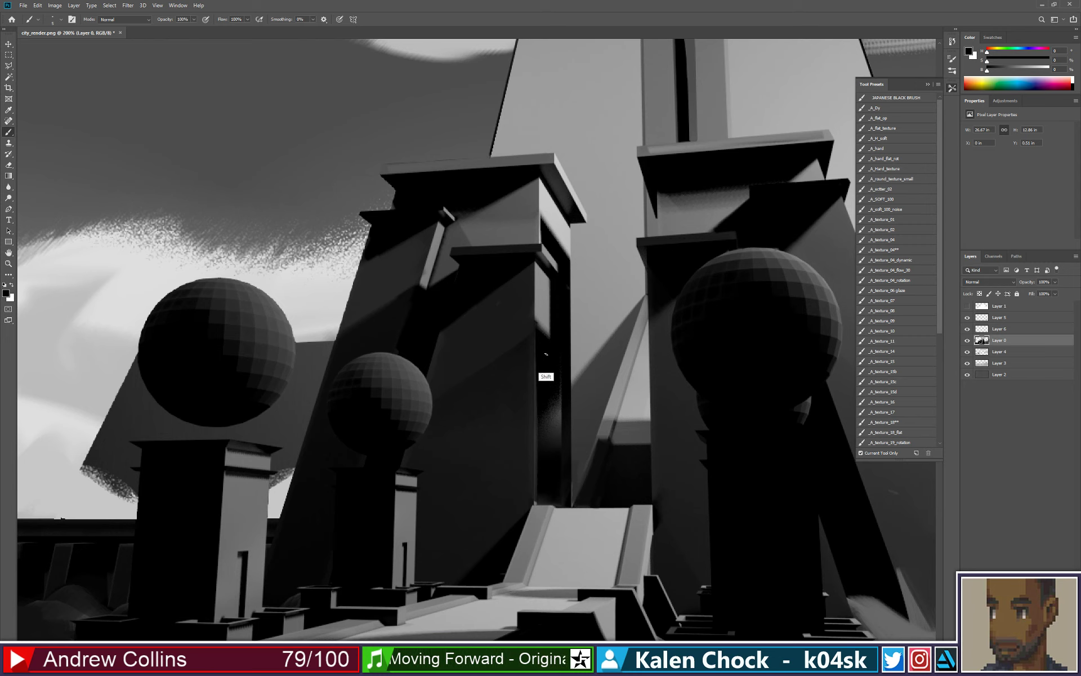
pyautogui.keyDown('shift'); pyautogui.click(538, 332); pyautogui.keyUp('shift')
pyautogui.keyDown('shift'); pyautogui.click(538, 498); pyautogui.keyUp('shift')
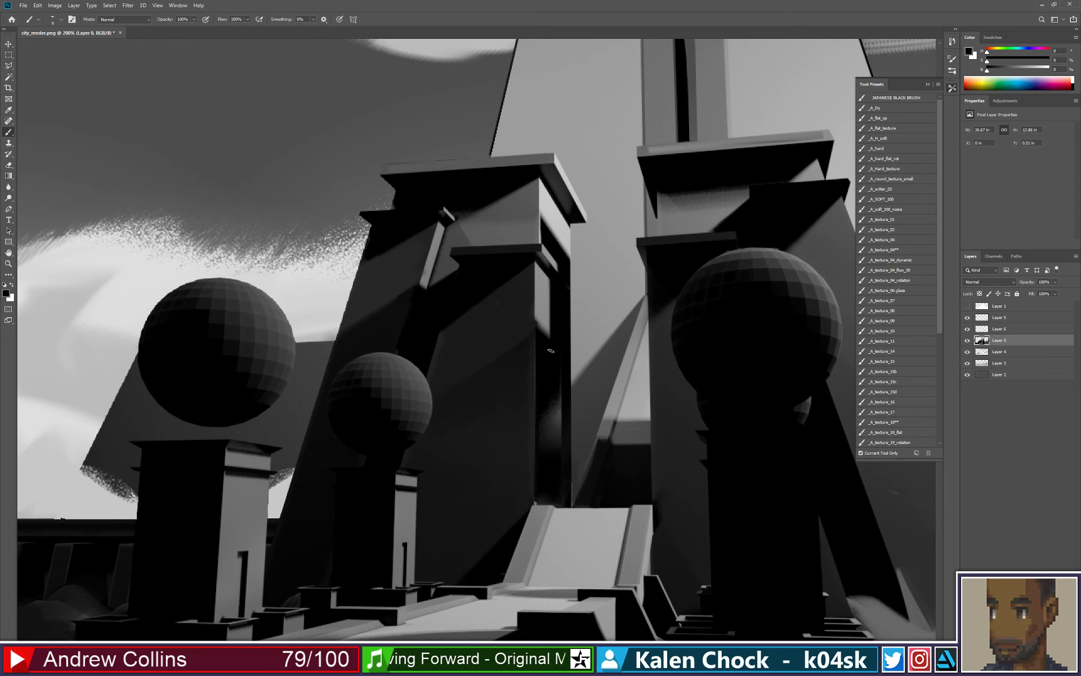
# - Fill the light streaks inside the left gate tower's narrow vertical recess with black
pyautogui.moveTo(551, 366); pyautogui.dragTo(550, 448)
pyautogui.hotkey('ctrl', 'z')
pyautogui.moveTo(544, 389)
pyautogui.mouseDown()
pyautogui.moveTo(545, 448)
pyautogui.moveTo(556, 451)
pyautogui.moveTo(550, 439)
pyautogui.mouseUp()
pyautogui.moveTo(562, 403); pyautogui.dragTo(563, 460)
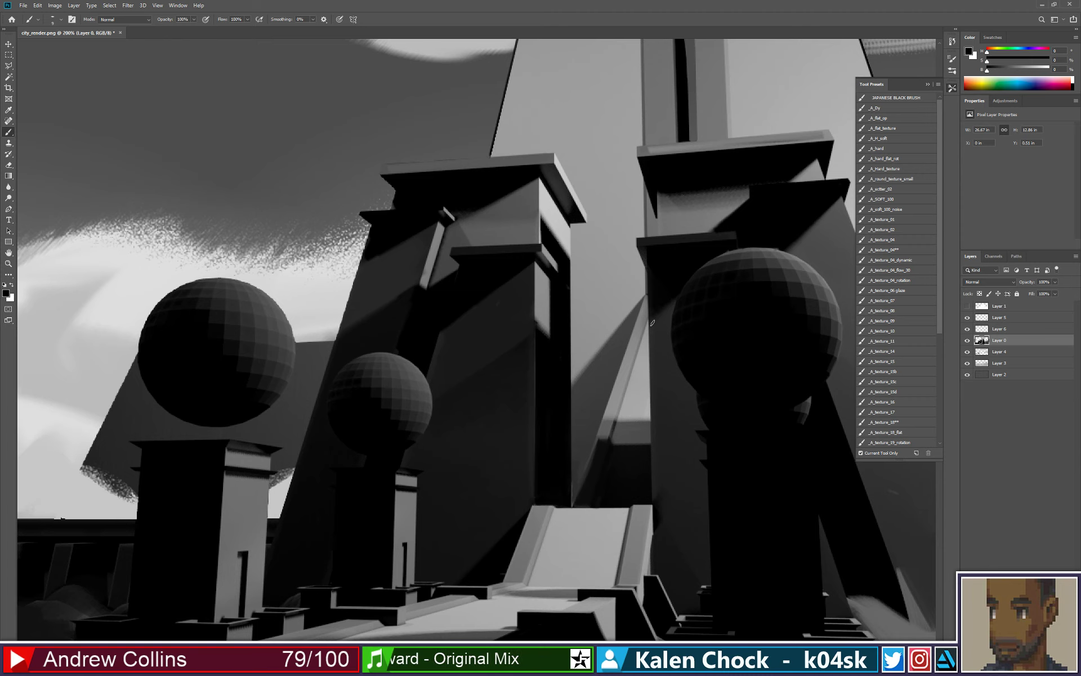
# - Draw a straight black edge along the slanted beam between the gate towers and refine the beam with a sampled grey stroke
pyautogui.keyDown('shift'); pyautogui.click(573, 510); pyautogui.keyUp('shift')
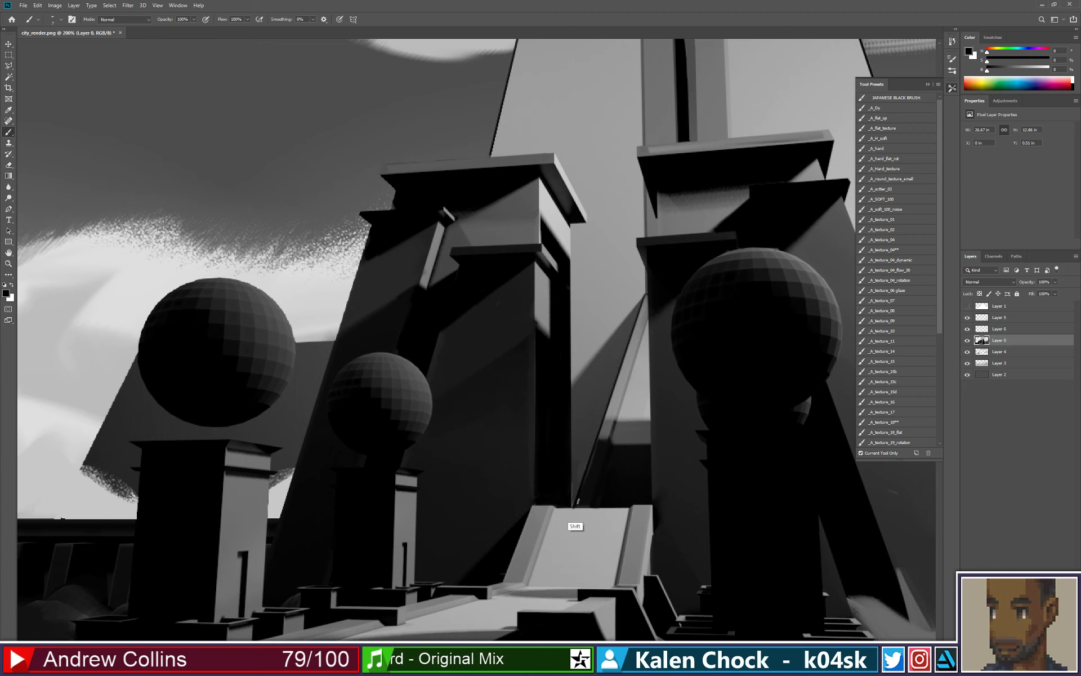
pyautogui.keyDown('alt'); pyautogui.click(593, 459); pyautogui.keyUp('alt')
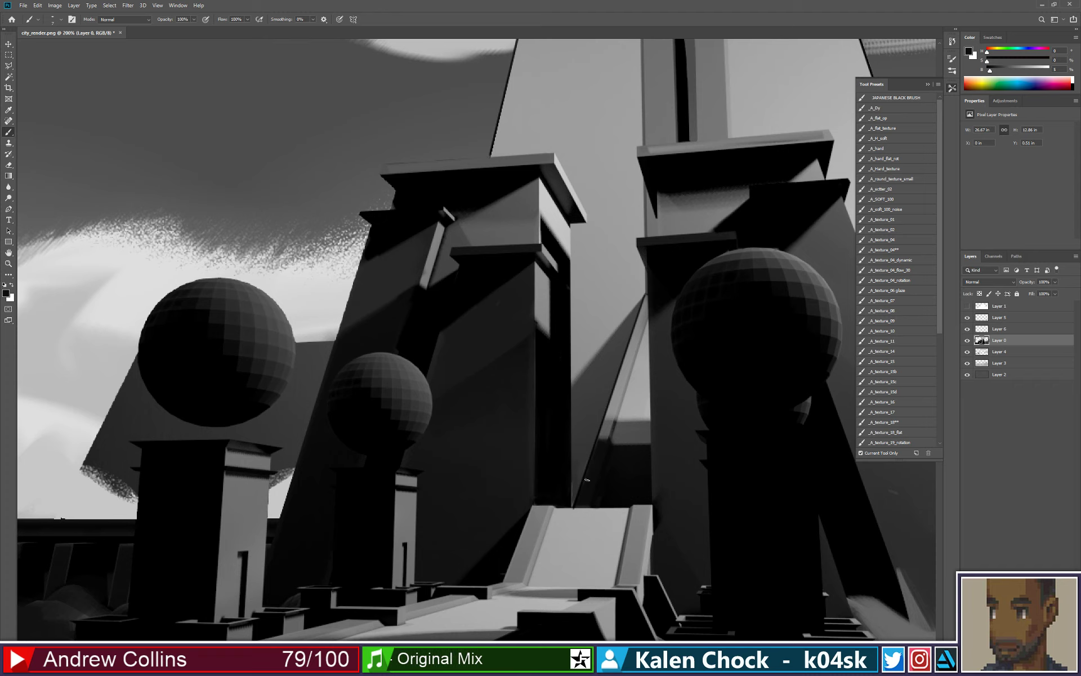
pyautogui.keyDown('alt'); pyautogui.click(573, 499); pyautogui.keyUp('alt')
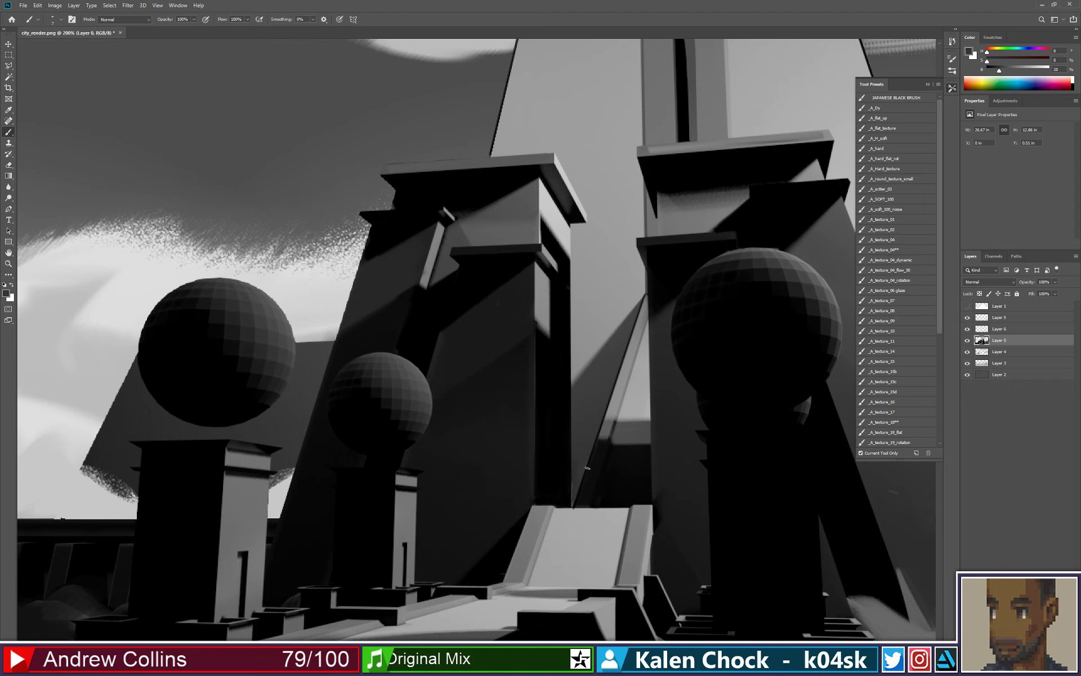
pyautogui.press('z')
pyautogui.keyDown('alt'); pyautogui.click(617, 402); pyautogui.keyUp('alt')
pyautogui.keyDown('alt'); pyautogui.click(617, 402); pyautogui.keyUp('alt')
pyautogui.moveTo(414, 335); pyautogui.dragTo(547, 356)
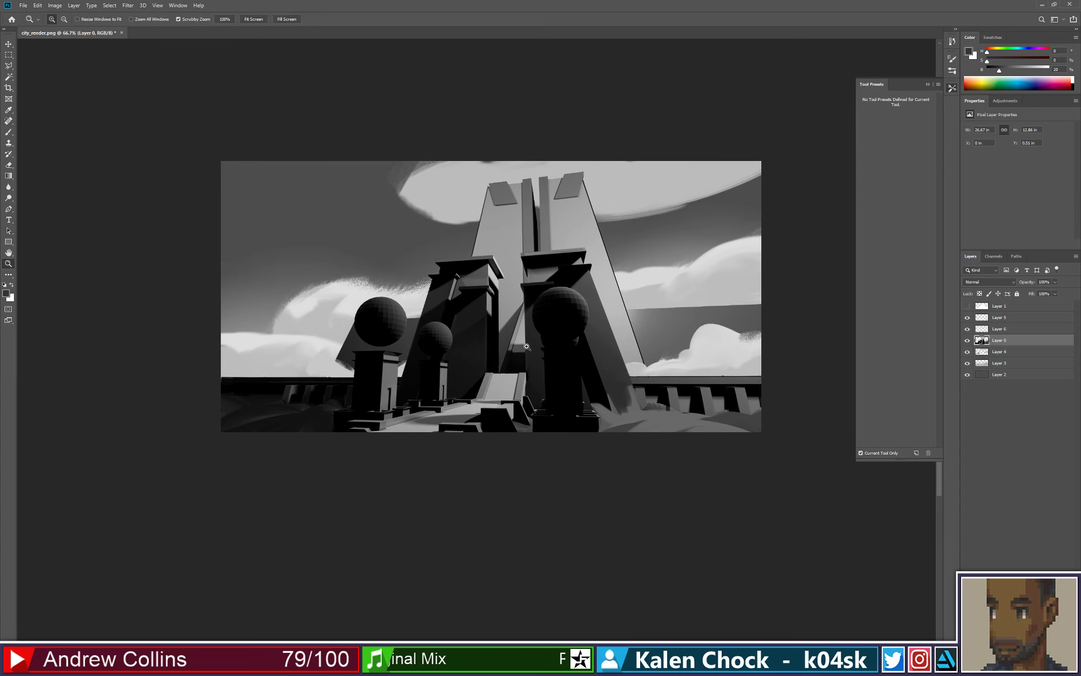
pyautogui.click(525, 346)
pyautogui.click(525, 346)
pyautogui.click(524, 346)
pyautogui.press('b')
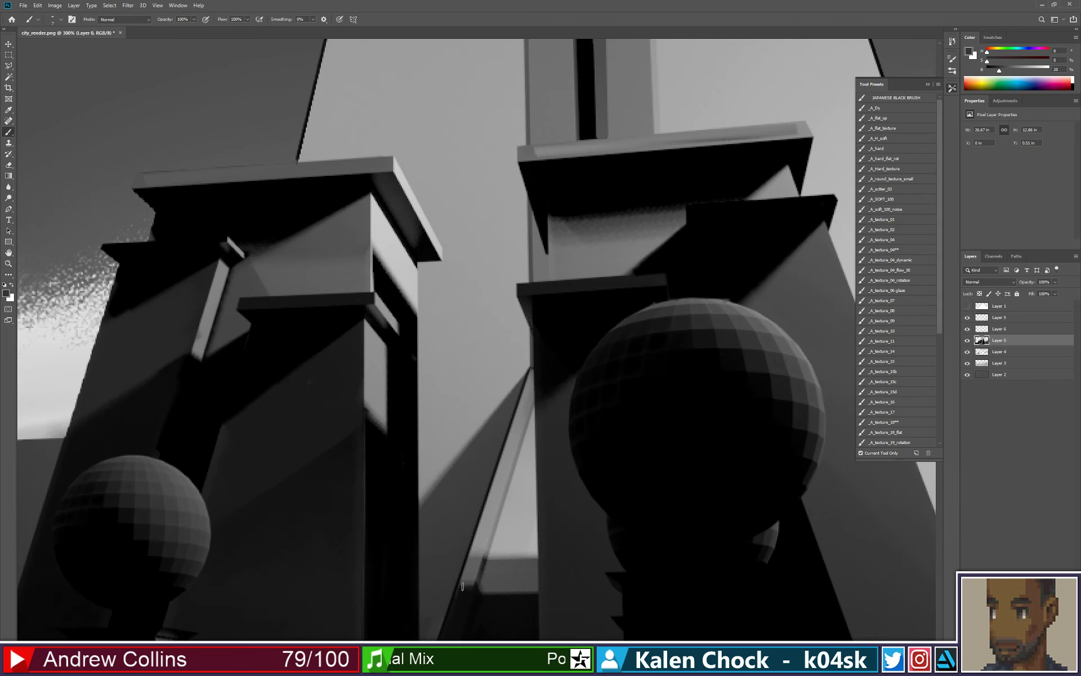
pyautogui.moveTo(462, 586); pyautogui.dragTo(522, 395)
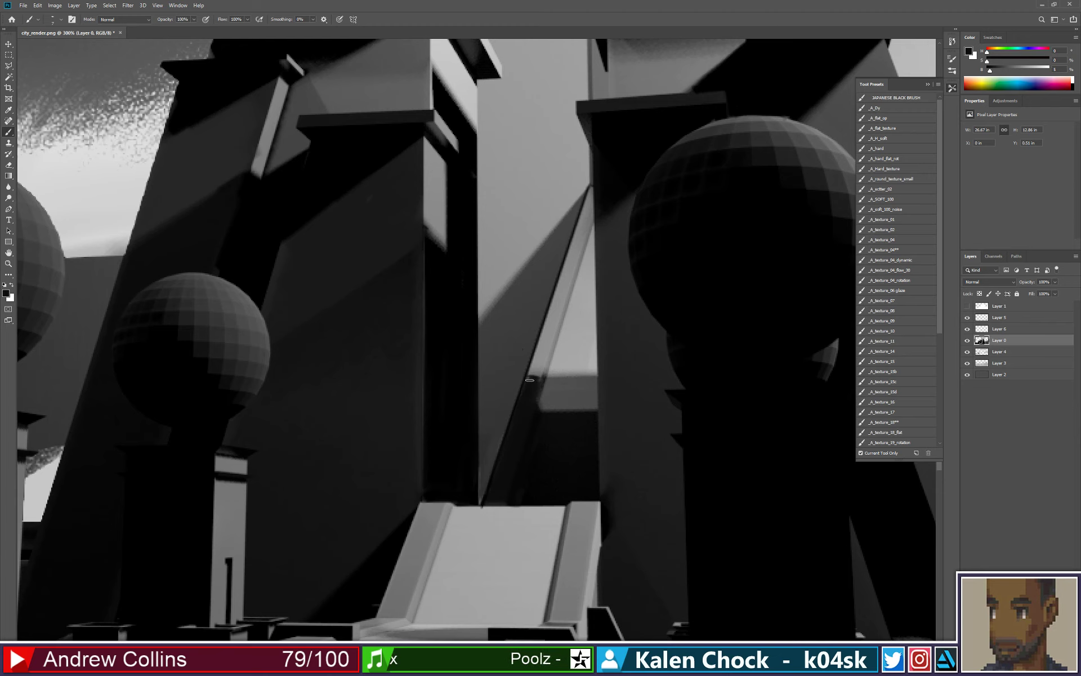
# - Darken the slanted beam's lower part with sampled shadow tones and paint out the stray dark spot above it
pyautogui.keyDown('alt'); pyautogui.click(534, 422); pyautogui.keyUp('alt')
pyautogui.moveTo(549, 376); pyautogui.dragTo(534, 429)
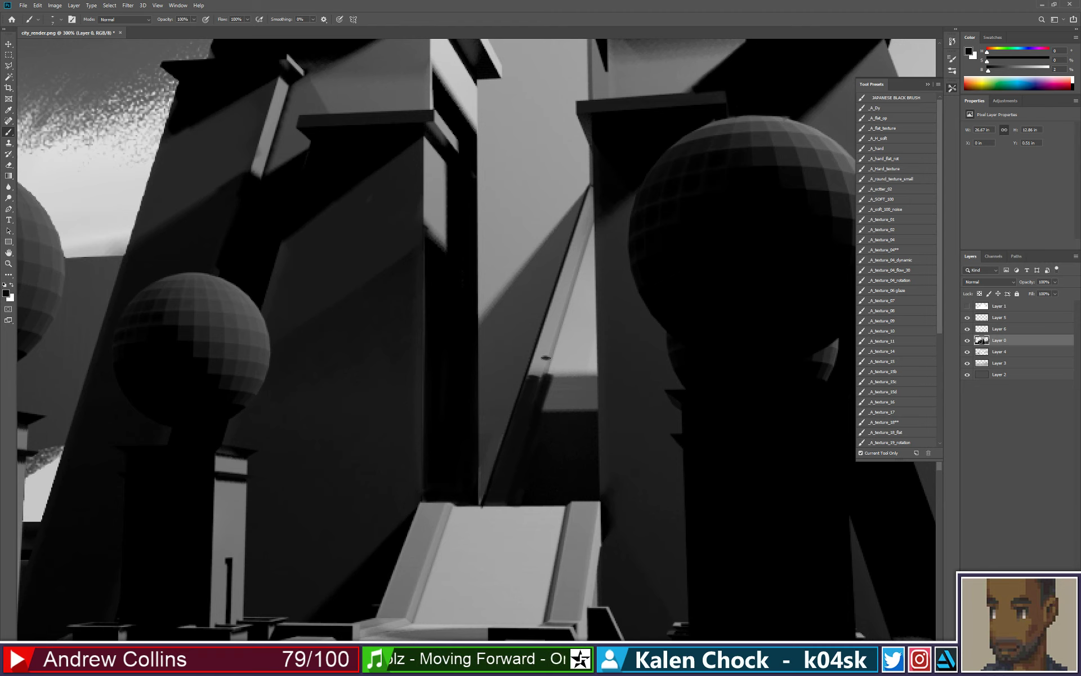
pyautogui.click(546, 357)
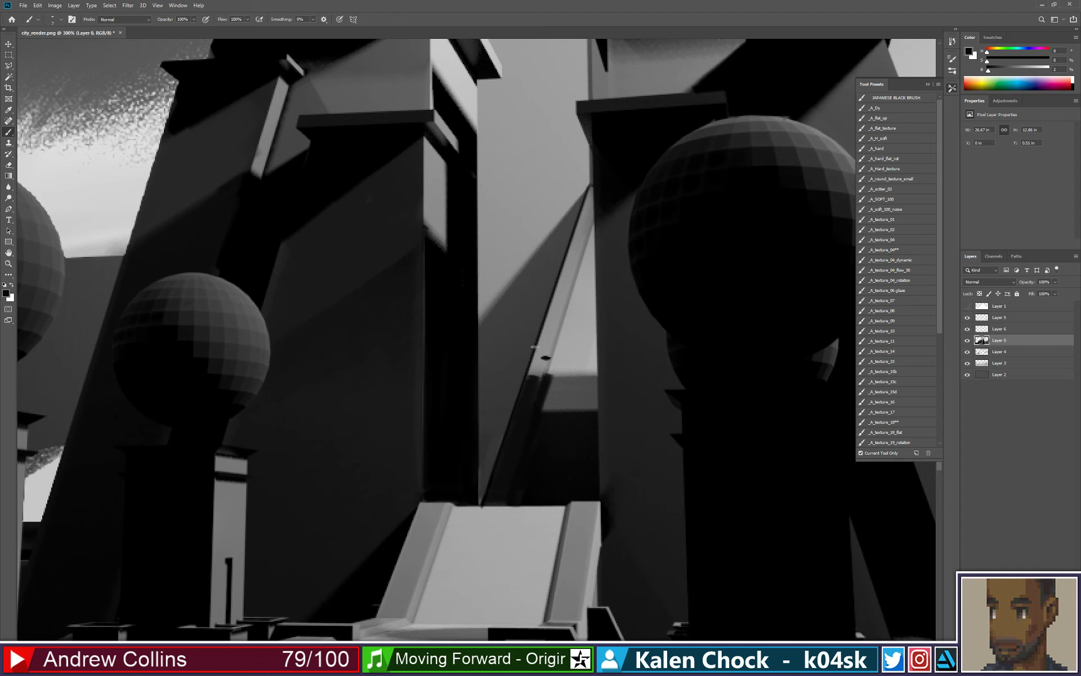
pyautogui.keyDown('alt'); pyautogui.click(535, 387); pyautogui.keyUp('alt')
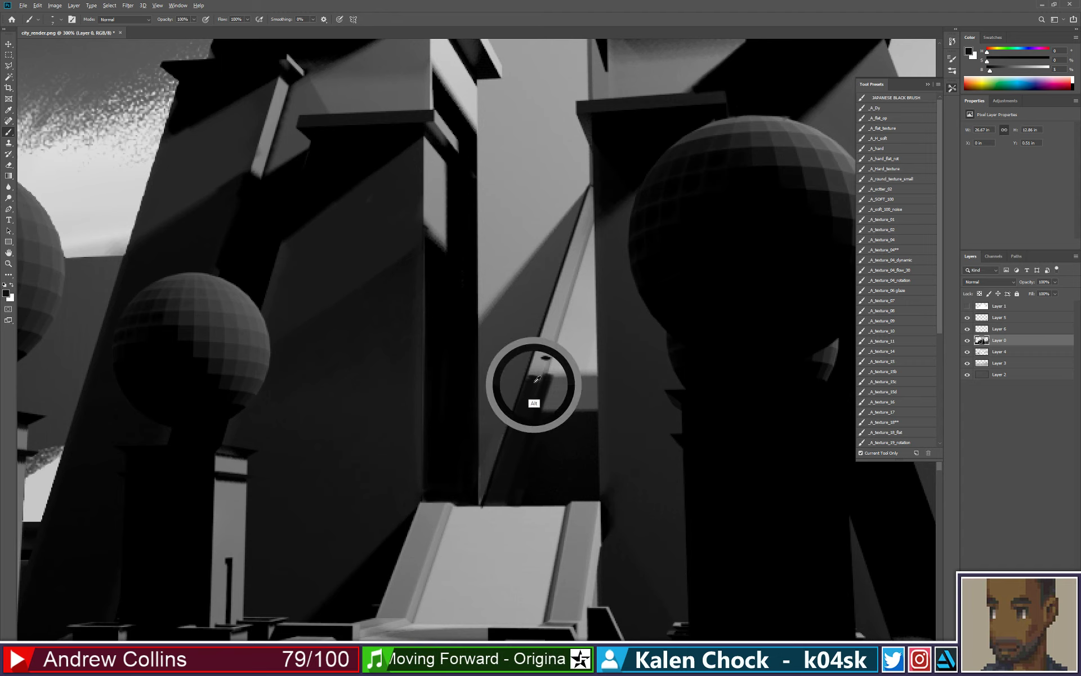
pyautogui.keyDown('alt'); pyautogui.click(549, 357); pyautogui.keyUp('alt')
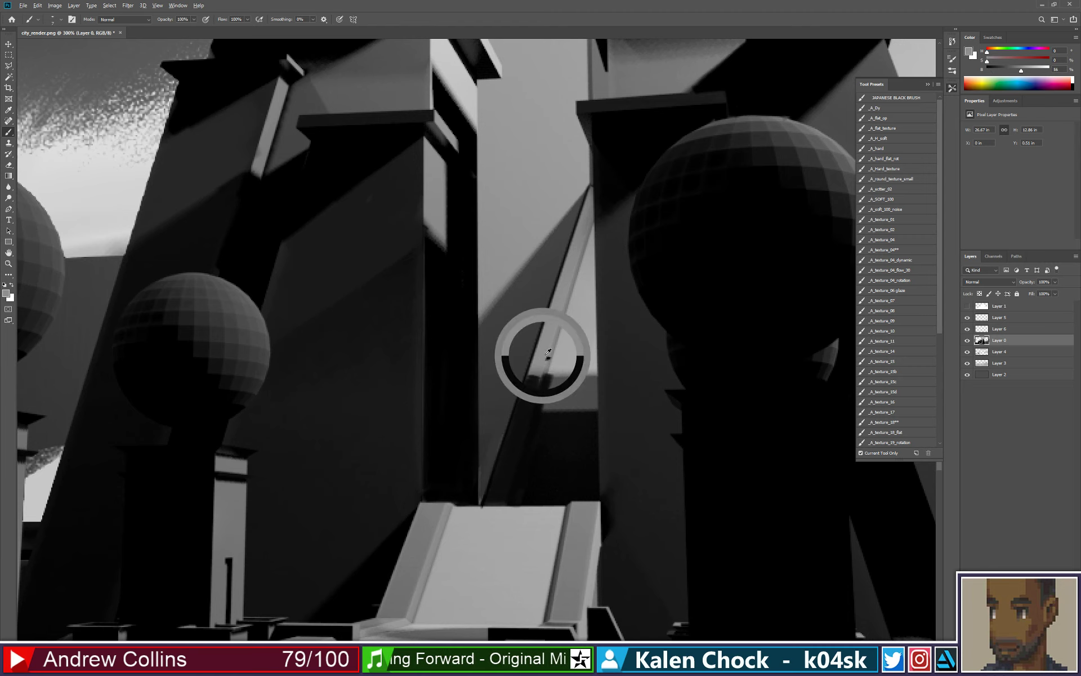
pyautogui.keyDown('alt'); pyautogui.click(552, 348); pyautogui.keyUp('alt')
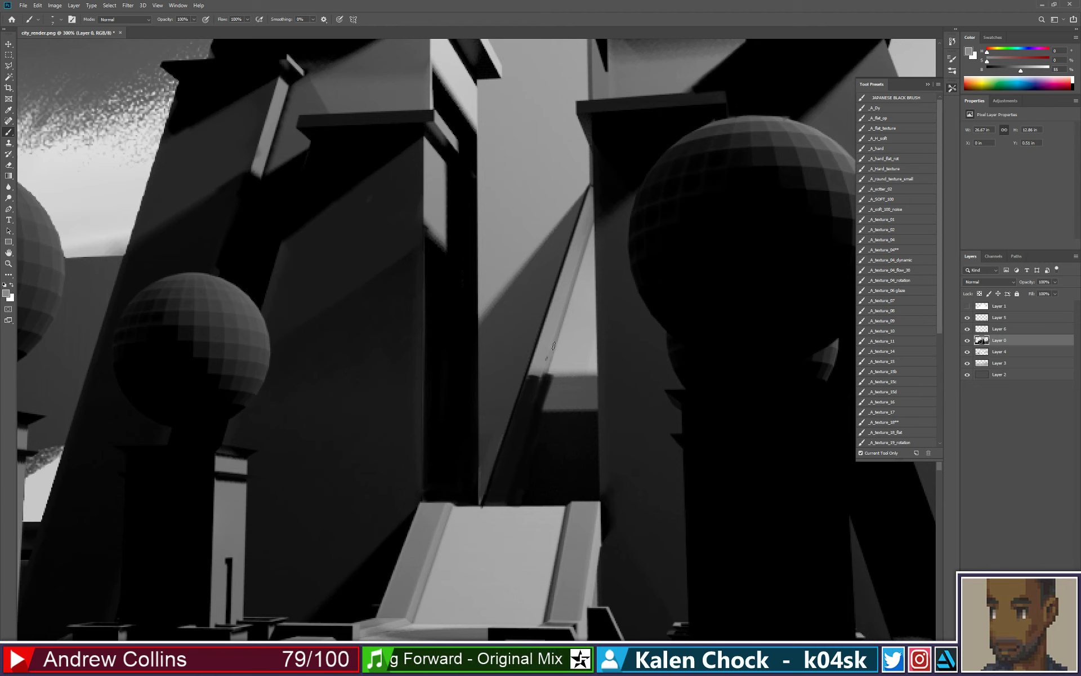
pyautogui.keyDown('alt'); pyautogui.click(534, 334); pyautogui.keyUp('alt')
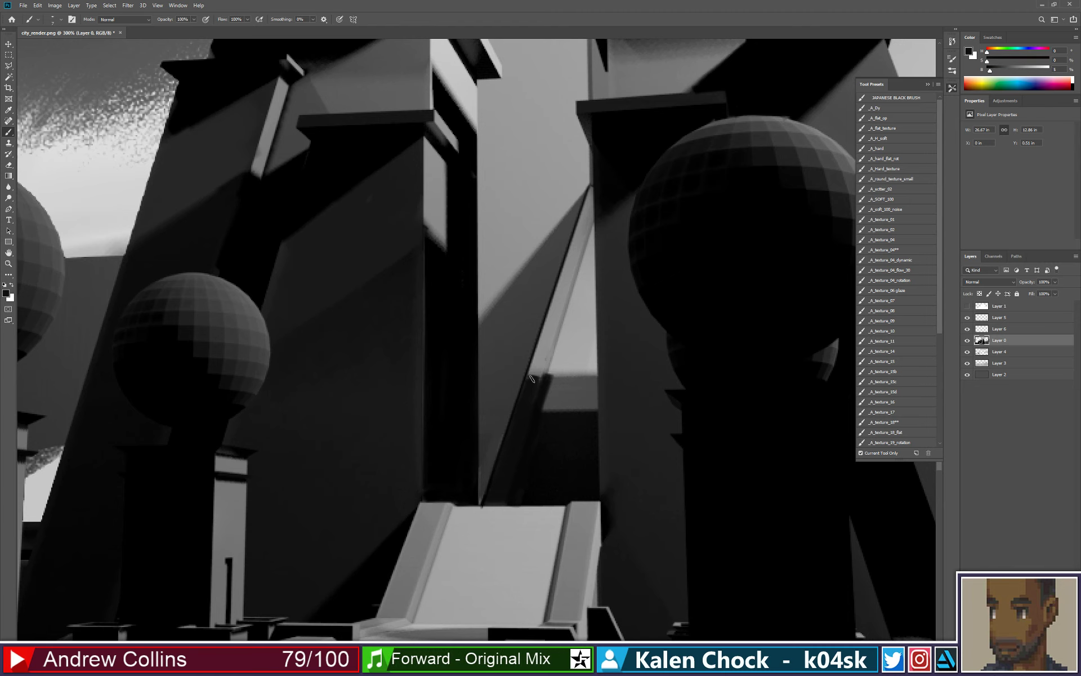
# - Cover the grey band between the slanted beam and right gate tower with sampled dark tones, giving the shadow a straight top edge
pyautogui.moveTo(531, 376)
pyautogui.keyDown('shift'); pyautogui.mouseDown()
pyautogui.moveTo(597, 380)
pyautogui.moveTo(559, 397)
pyautogui.moveTo(583, 404)
pyautogui.mouseUp(); pyautogui.keyUp('shift')
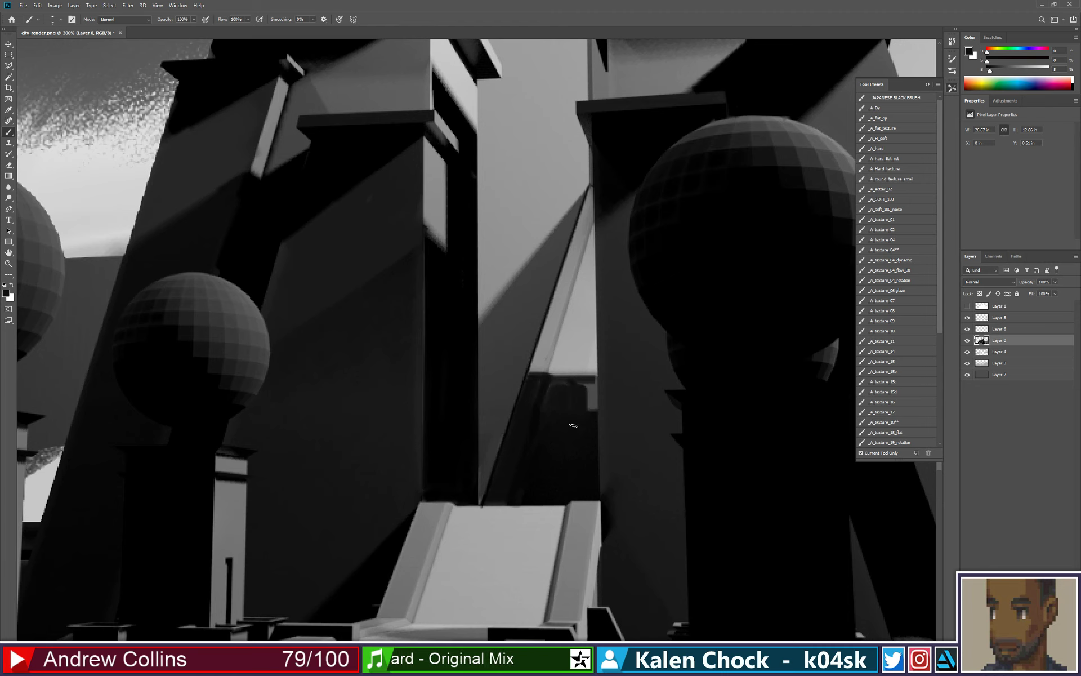
pyautogui.keyDown('alt'); pyautogui.click(568, 436); pyautogui.keyUp('alt')
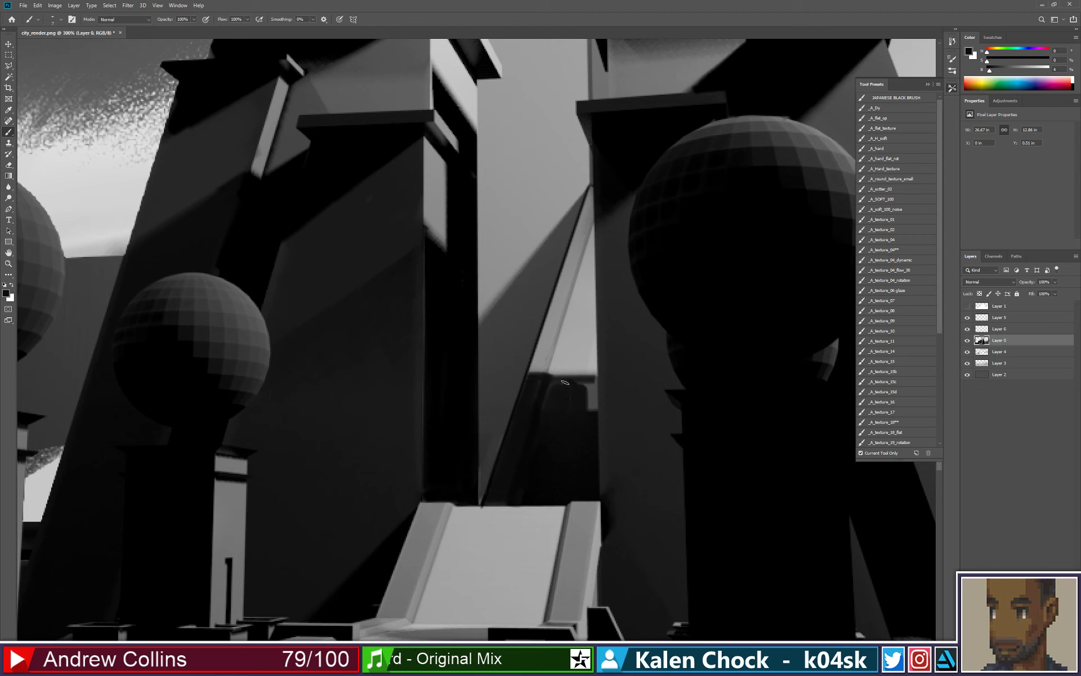
pyautogui.moveTo(580, 385)
pyautogui.mouseDown()
pyautogui.moveTo(590, 415)
pyautogui.moveTo(595, 384)
pyautogui.mouseUp()
pyautogui.click(555, 380)
pyautogui.keyDown('shift'); pyautogui.click(593, 382); pyautogui.keyUp('shift')
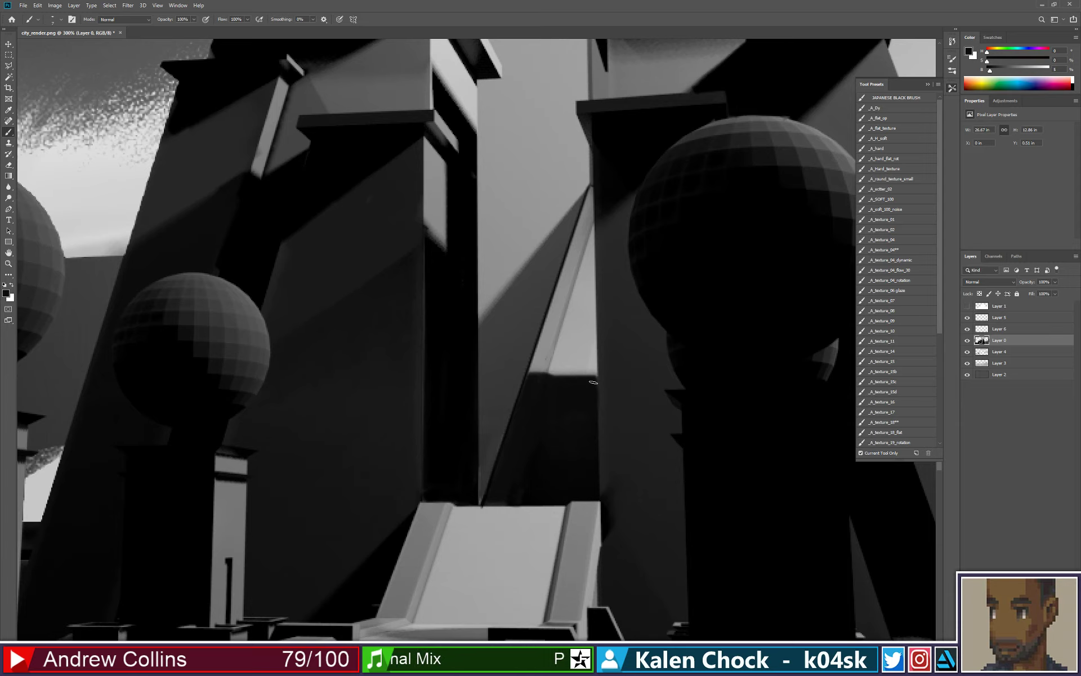
# - Enlarge the brush and extend the dark shadows around the bases of the foreground sphere pedestals
pyautogui.press('z')
pyautogui.keyDown('alt'); pyautogui.click(599, 412); pyautogui.keyUp('alt')
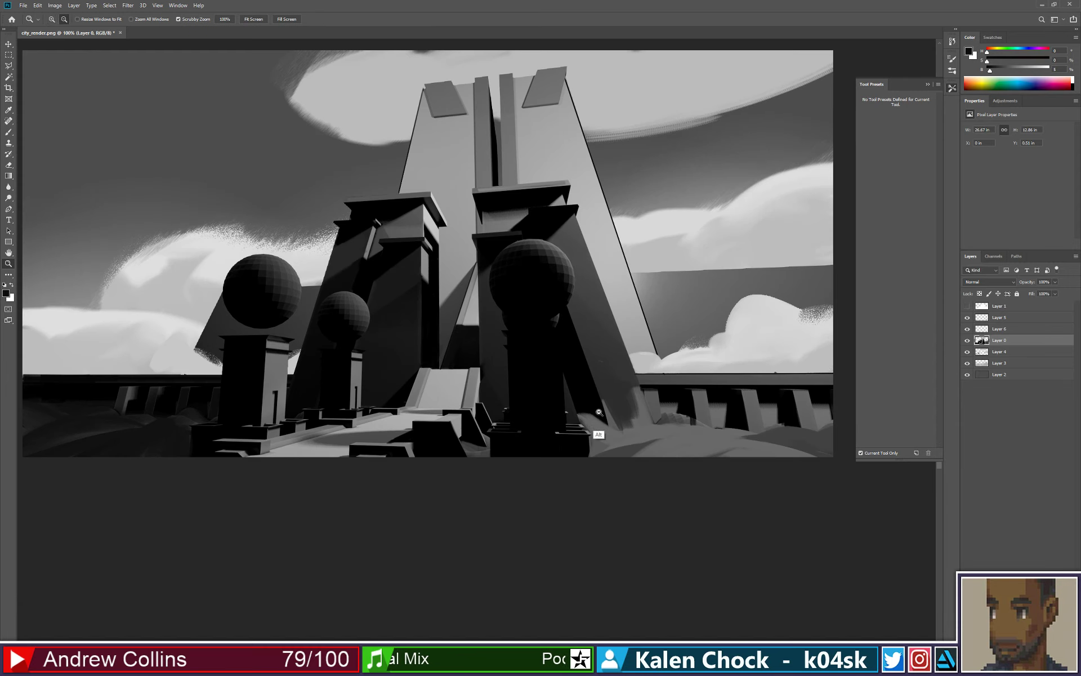
pyautogui.keyDown('alt'); pyautogui.click(578, 360); pyautogui.keyUp('alt')
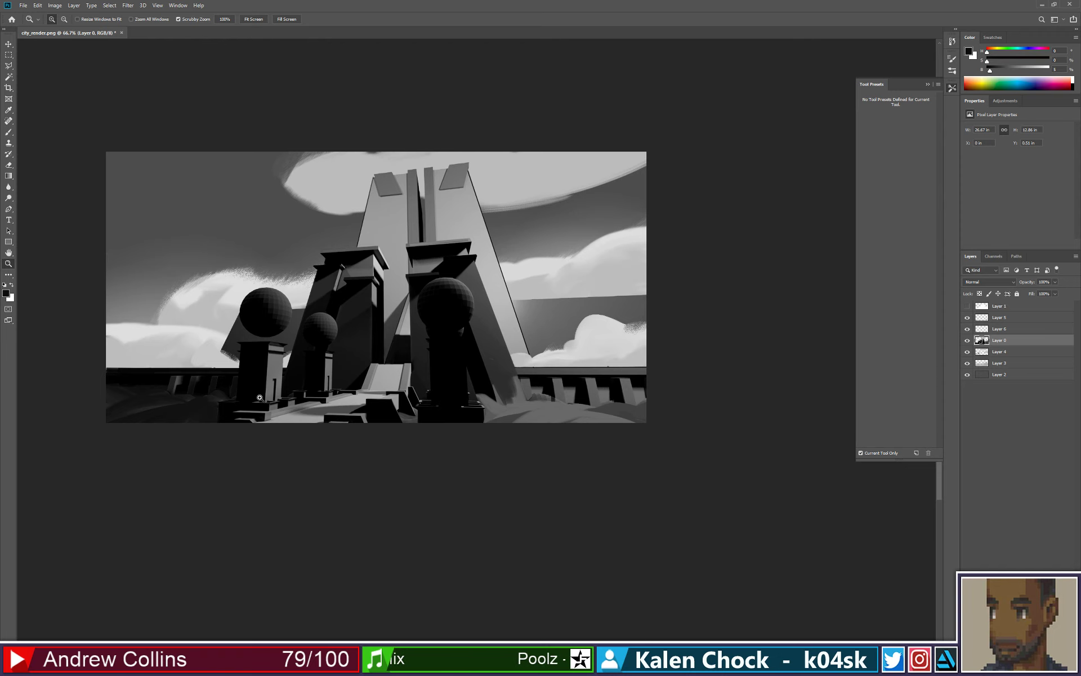
pyautogui.press('b')
pyautogui.hotkey('ctrl', '+')
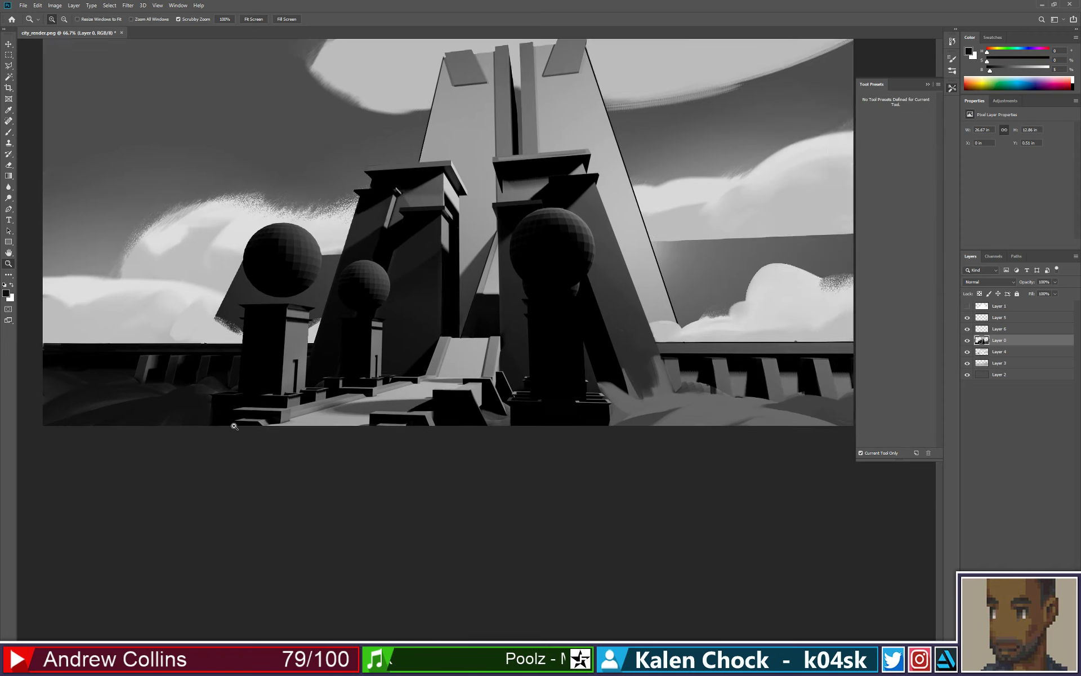
pyautogui.keyDown('alt'); pyautogui.click(562, 534); pyautogui.keyUp('alt')
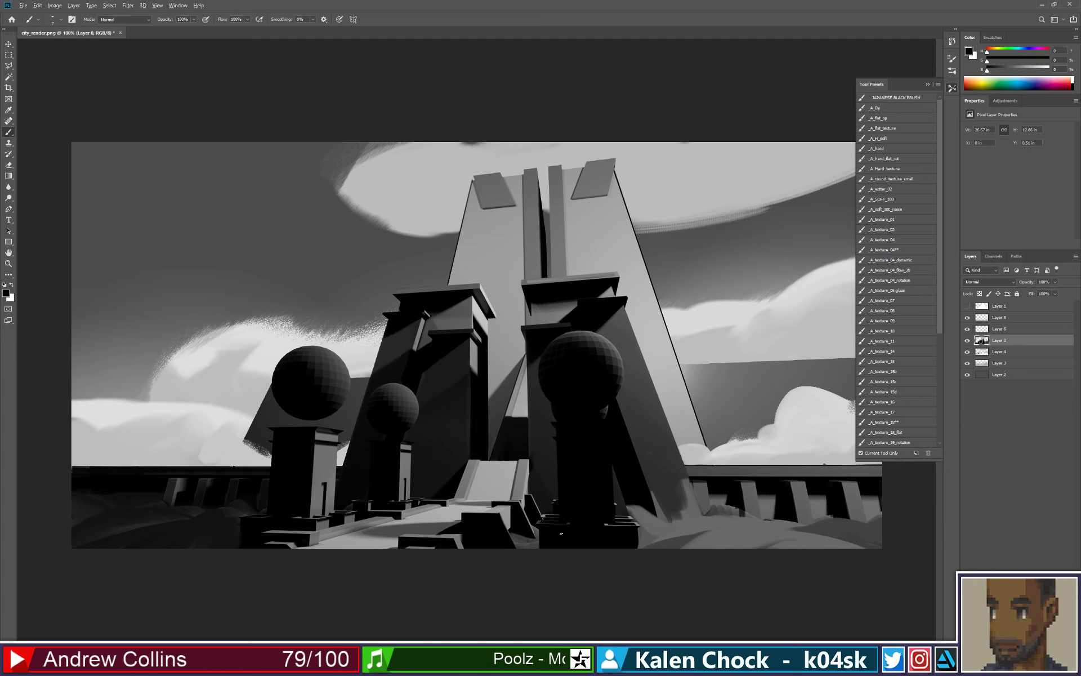
pyautogui.press(']')
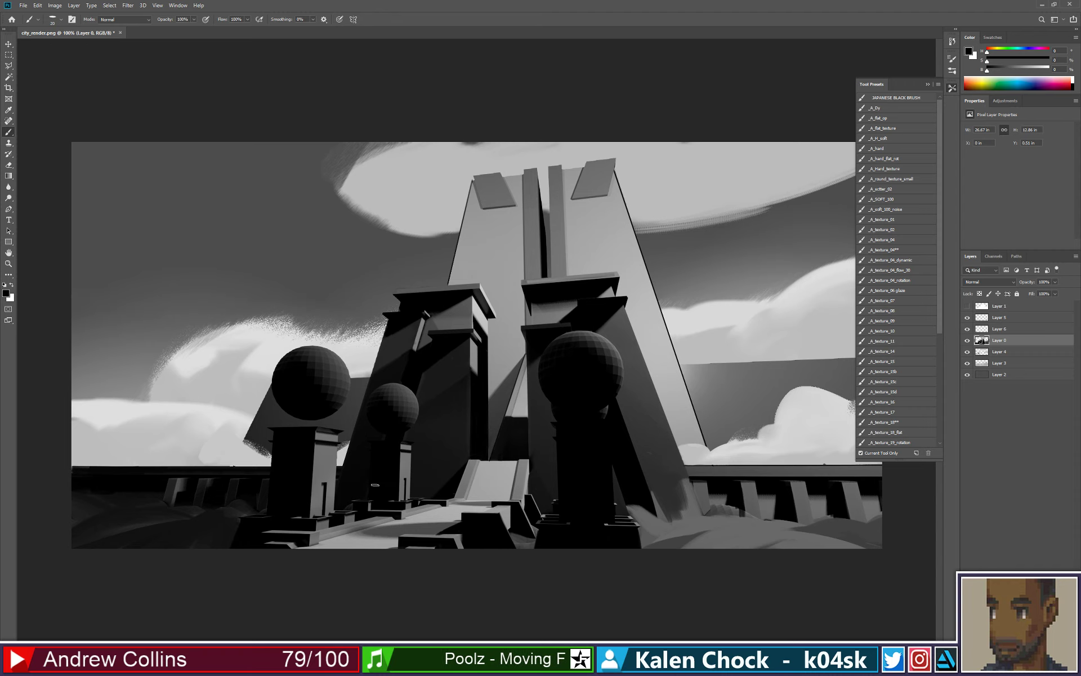
# - Clean up the front left pedestal's corner and the shadow beneath its cap with straight strokes from a smaller brush
pyautogui.keyDown('ctrl'); pyautogui.click(318, 458); pyautogui.keyUp('ctrl')
pyautogui.keyDown('ctrl'); pyautogui.click(322, 442); pyautogui.keyUp('ctrl')
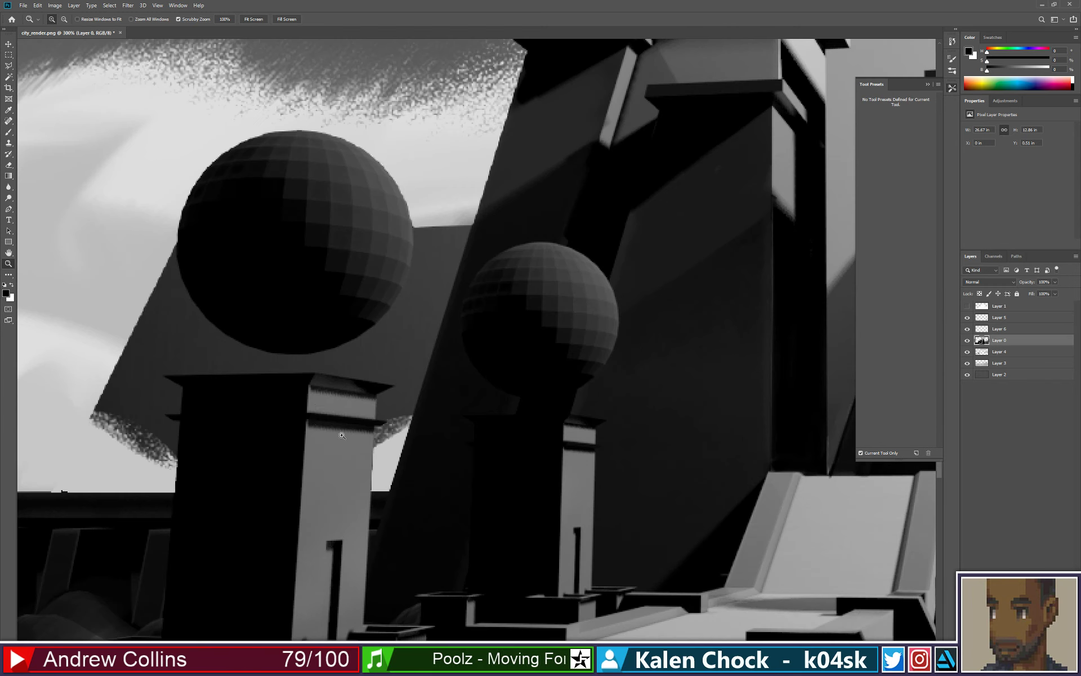
pyautogui.press('[')
pyautogui.press('[')
pyautogui.press('[')
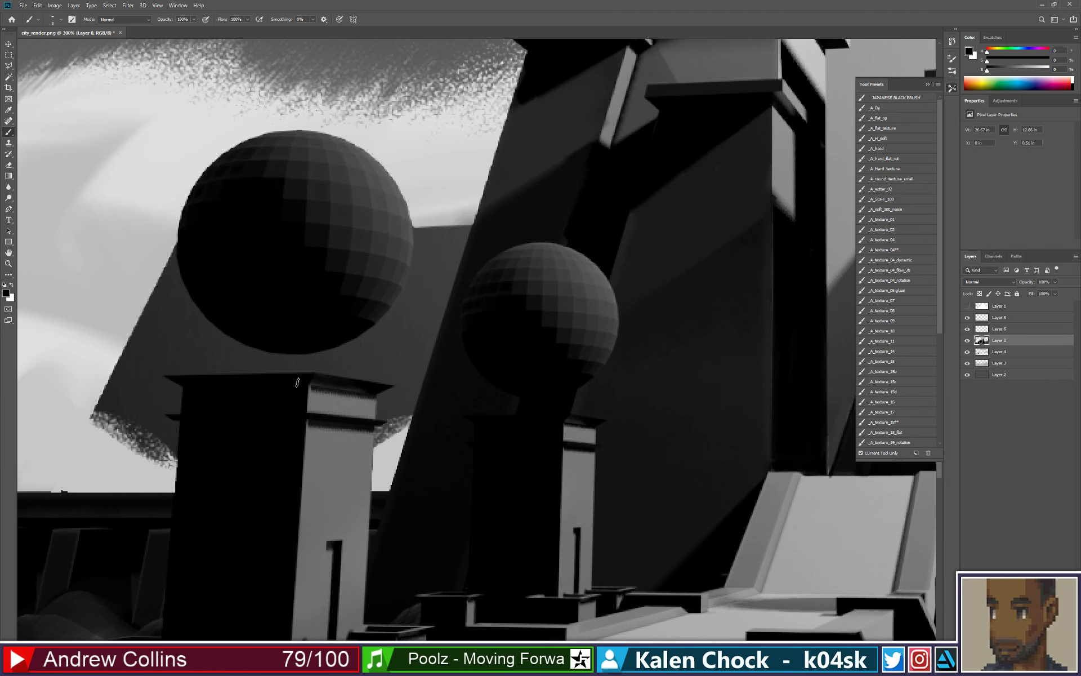
pyautogui.keyDown('shift'); pyautogui.click(325, 426); pyautogui.keyUp('shift')
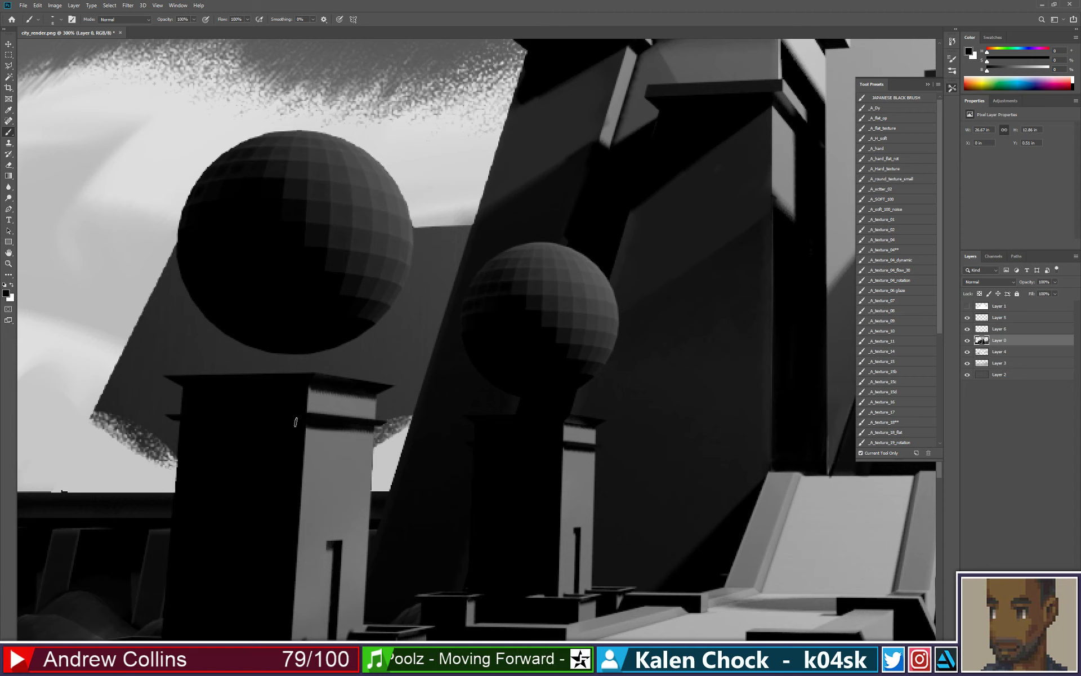
pyautogui.keyDown('shift'); pyautogui.click(371, 429); pyautogui.keyUp('shift')
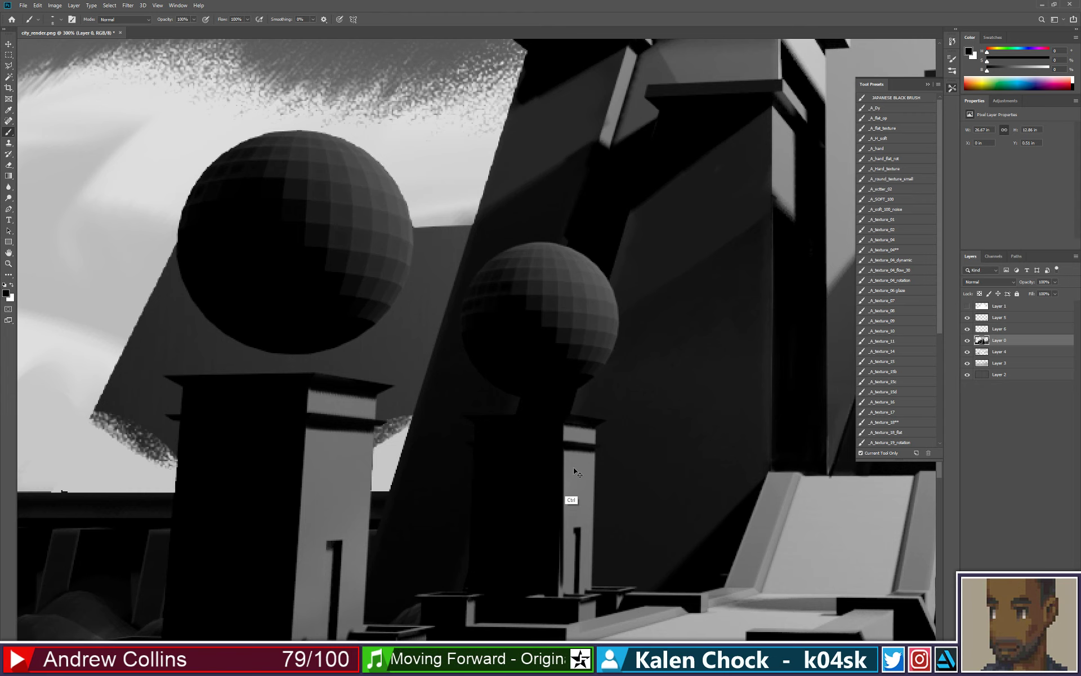
# - Sample the dark recess tone and paint a straight shadow line down the left gate tower's corner to the ramp
pyautogui.press('z')
pyautogui.keyDown('alt'); pyautogui.click(620, 450); pyautogui.keyUp('alt')
pyautogui.moveTo(680, 330); pyautogui.dragTo(582, 389)
pyautogui.press('b')
pyautogui.keyDown('alt'); pyautogui.click(604, 313); pyautogui.keyUp('alt')
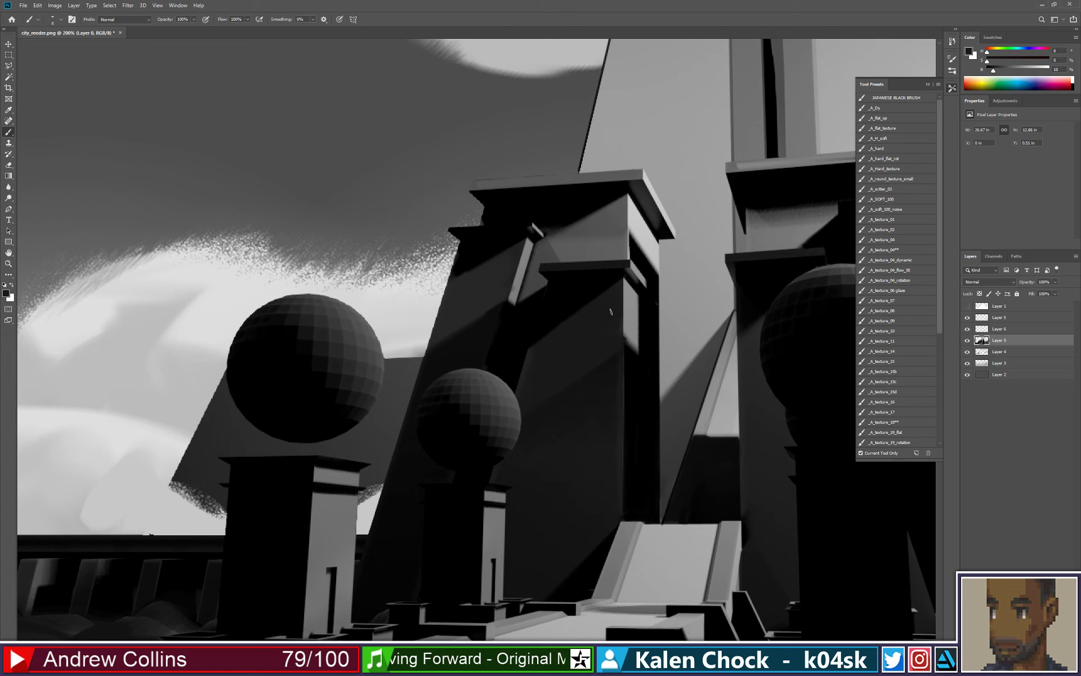
pyautogui.keyDown('alt'); pyautogui.click(634, 292); pyautogui.keyUp('alt')
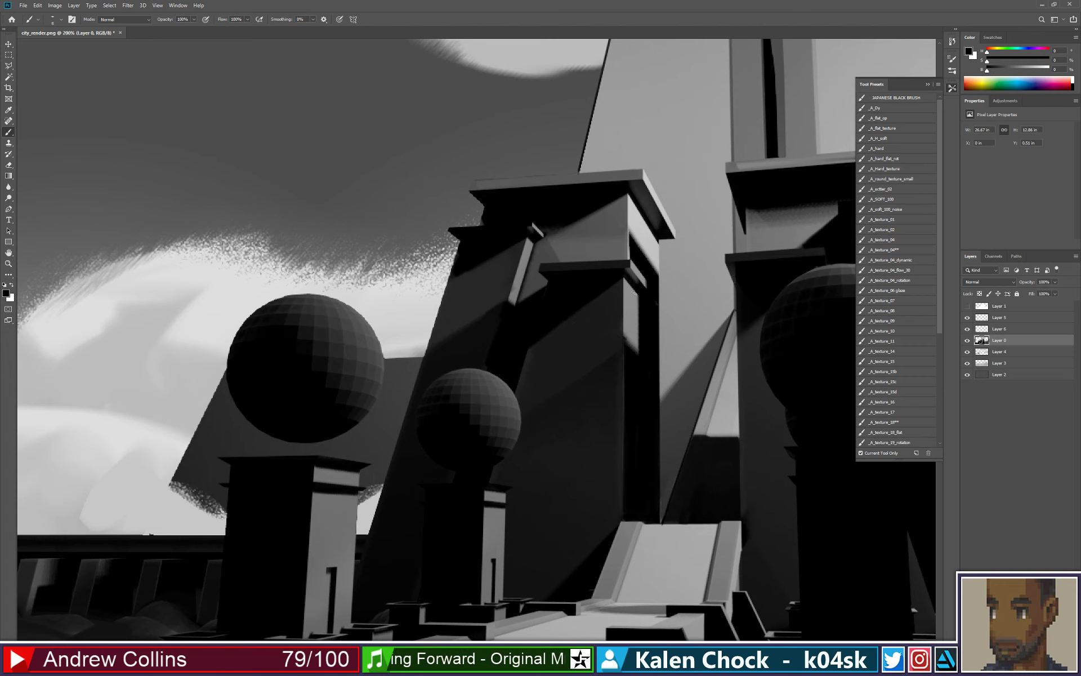
pyautogui.keyDown('shift'); pyautogui.click(624, 482); pyautogui.keyUp('shift')
pyautogui.hotkey('ctrl', 'z')
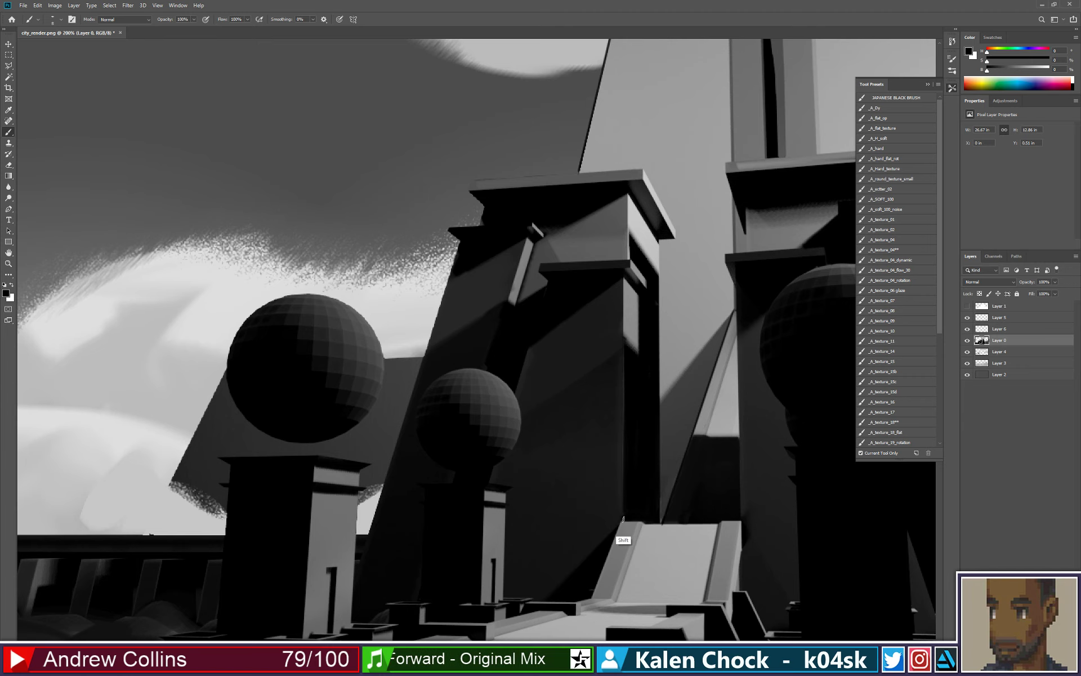
pyautogui.keyDown('shift'); pyautogui.click(623, 520); pyautogui.keyUp('shift')
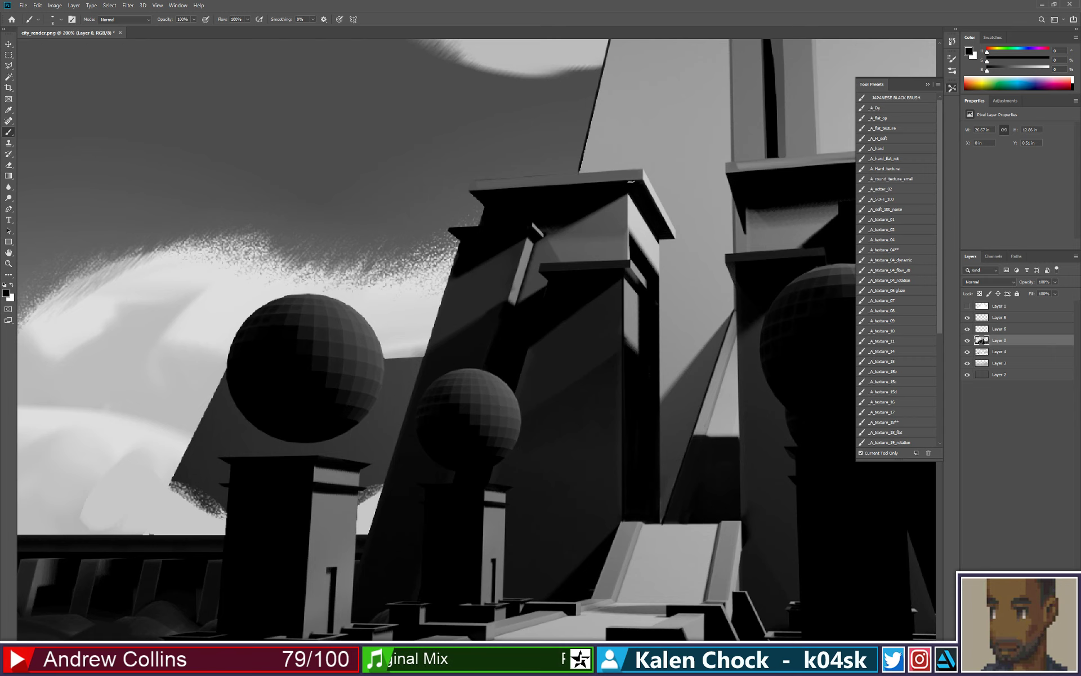
# - Paint straight dark lines along the left gate tower cap's upper edge and its short outer end
pyautogui.moveTo(750, 188); pyautogui.dragTo(658, 233)
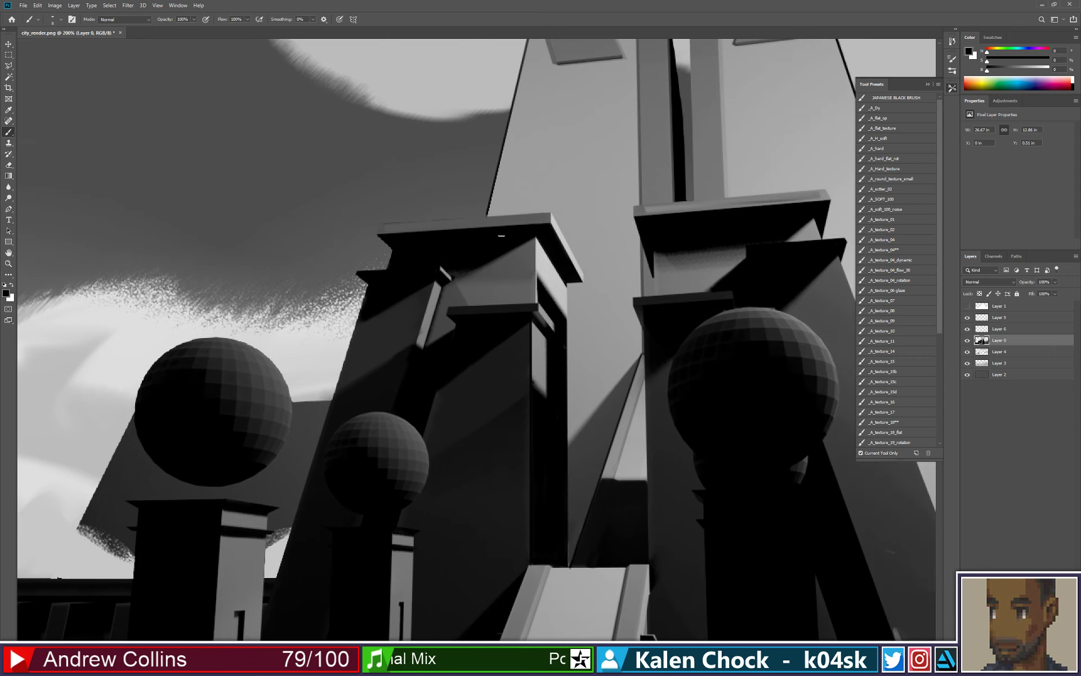
pyautogui.keyDown('shift'); pyautogui.click(379, 225); pyautogui.keyUp('shift')
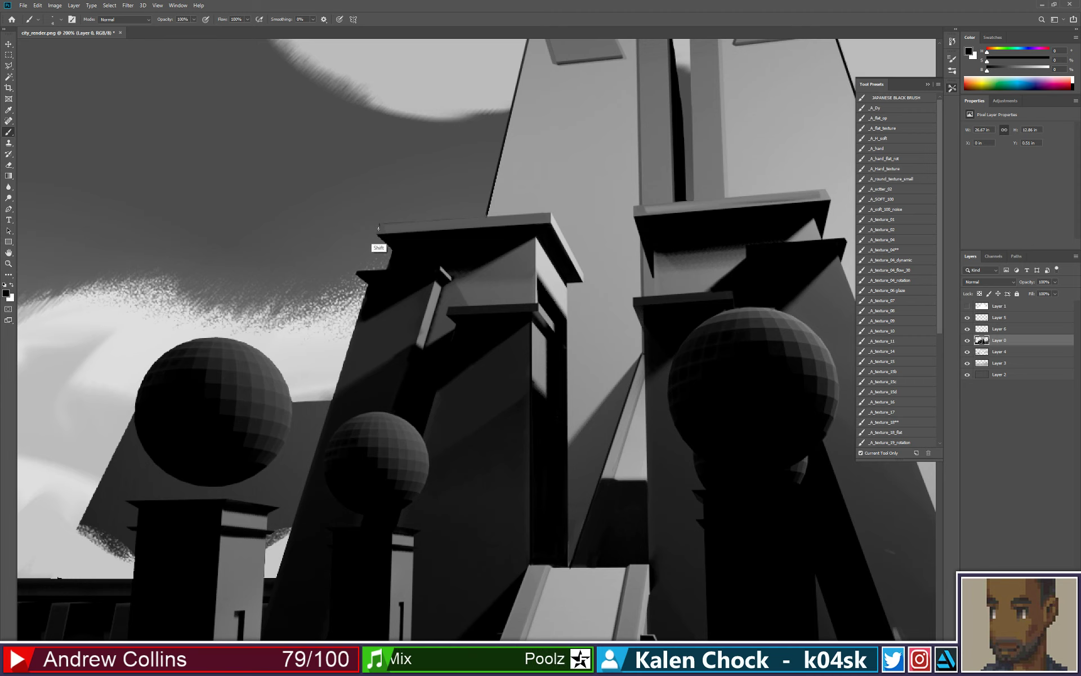
pyautogui.keyDown('shift'); pyautogui.click(377, 234); pyautogui.keyUp('shift')
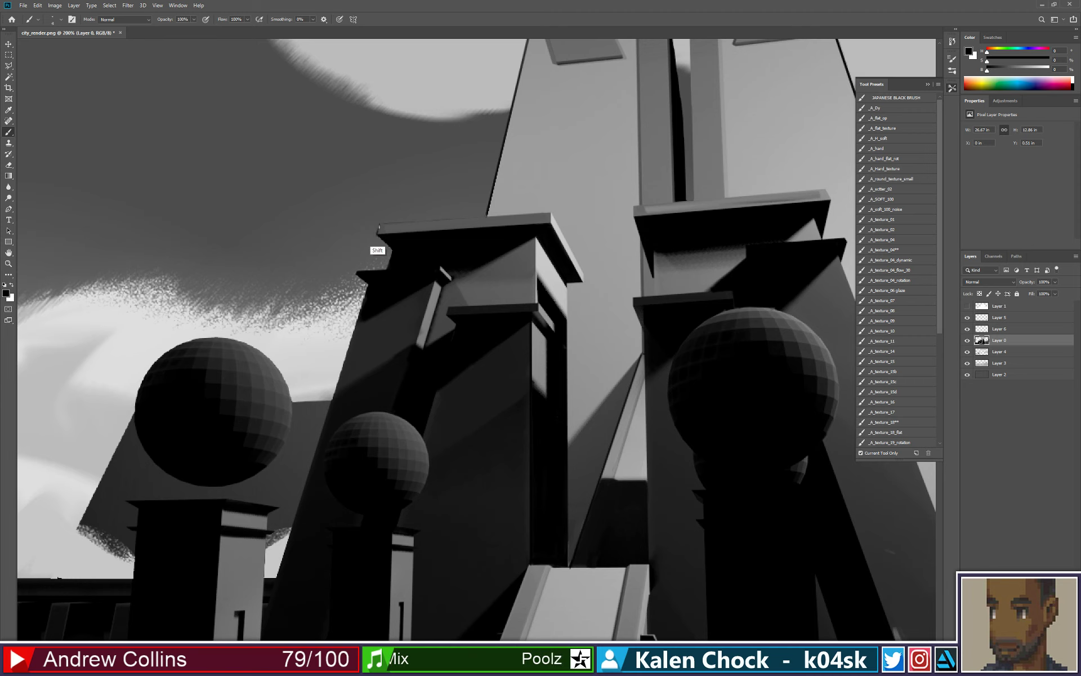
pyautogui.keyDown('shift'); pyautogui.click(552, 213); pyautogui.keyUp('shift')
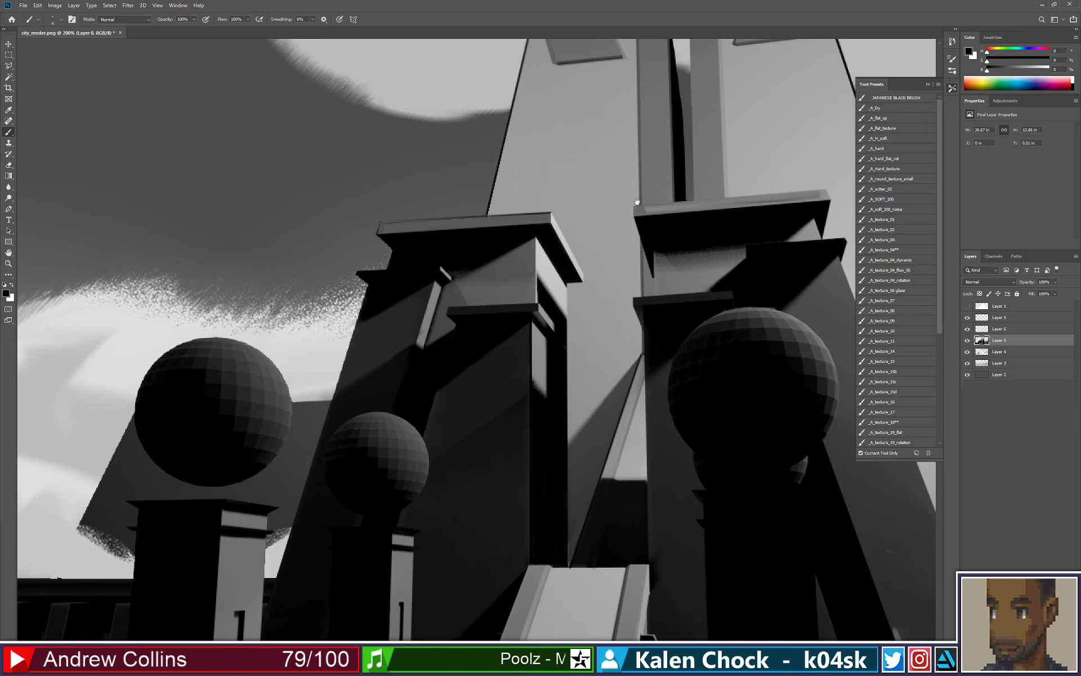
# - Draw a thin straight black line along the upper edge of the right gate tower's cap, redoing the first attempt
pyautogui.moveTo(637, 201); pyautogui.dragTo(515, 233)
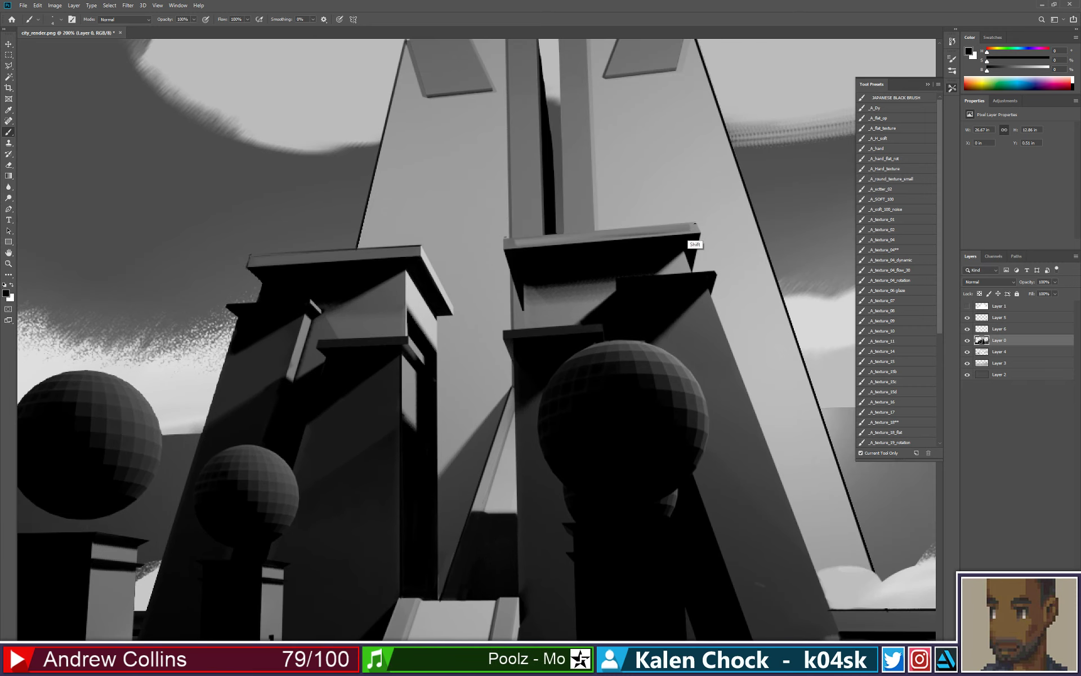
pyautogui.keyDown('shift'); pyautogui.click(693, 222); pyautogui.keyUp('shift')
pyautogui.hotkey('ctrl', 'z')
pyautogui.click(503, 239)
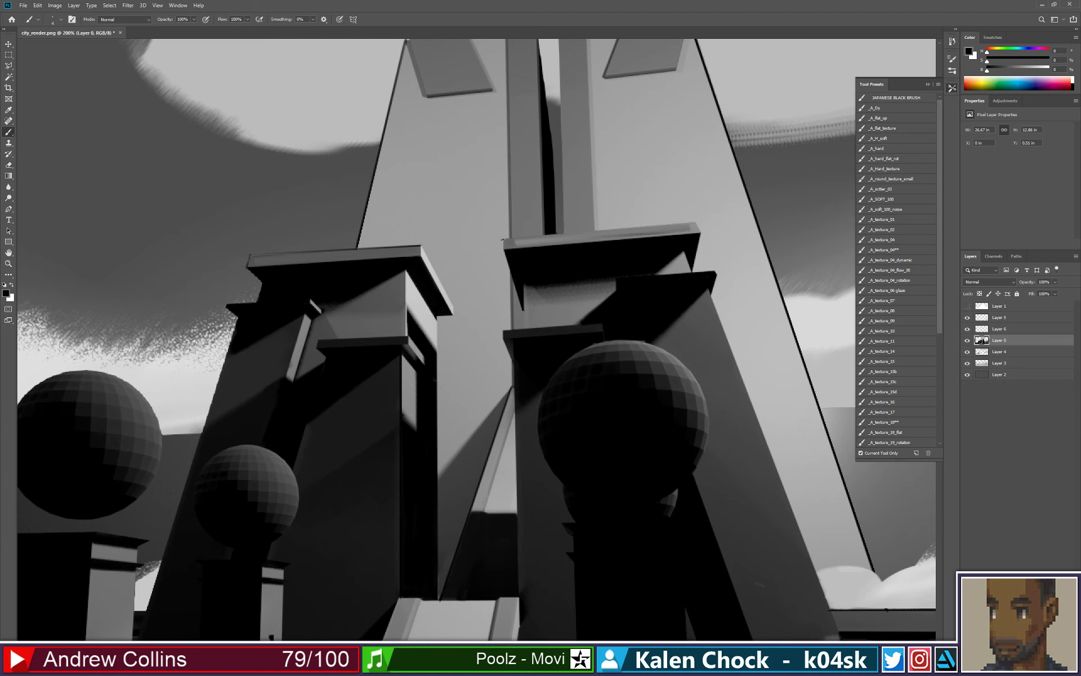
pyautogui.keyDown('shift'); pyautogui.click(694, 224); pyautogui.keyUp('shift')
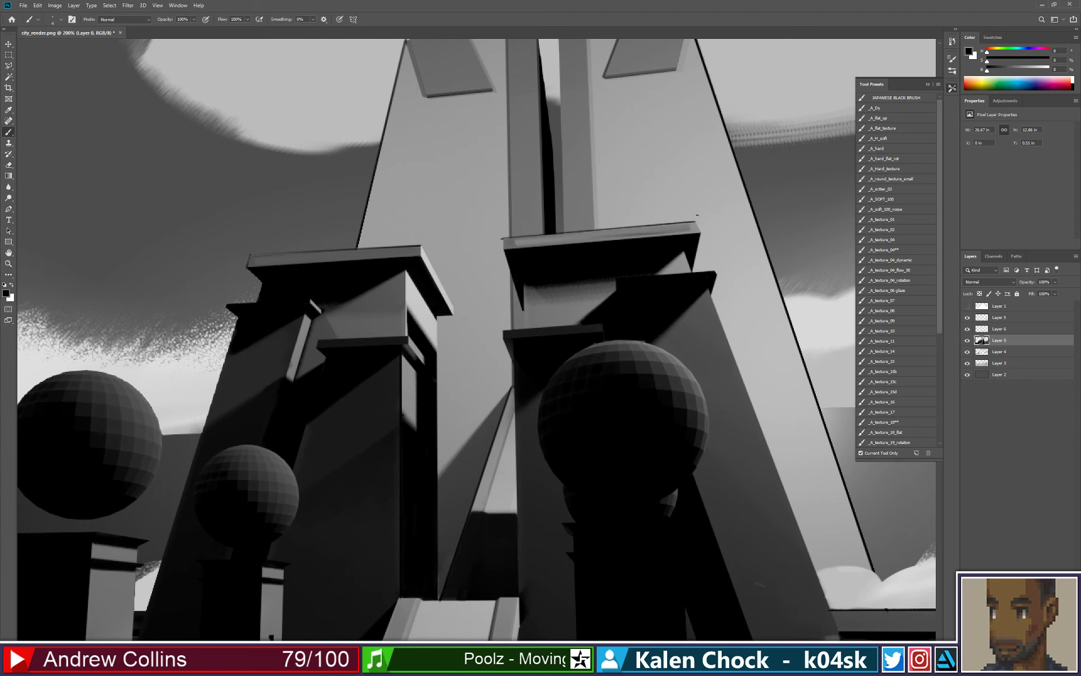
# - Sample a mid grey and even out the front band of the right gate tower's cap with straight strokes
pyautogui.keyDown('alt'); pyautogui.click(697, 204); pyautogui.keyUp('alt')
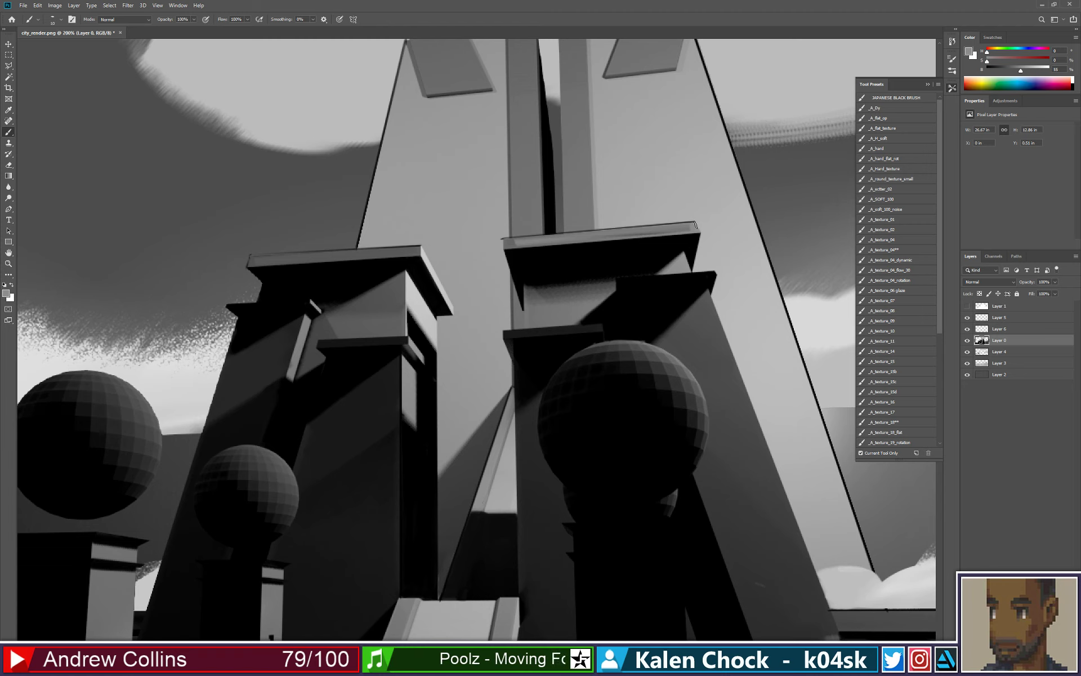
pyautogui.keyDown('shift'); pyautogui.click(506, 240); pyautogui.keyUp('shift')
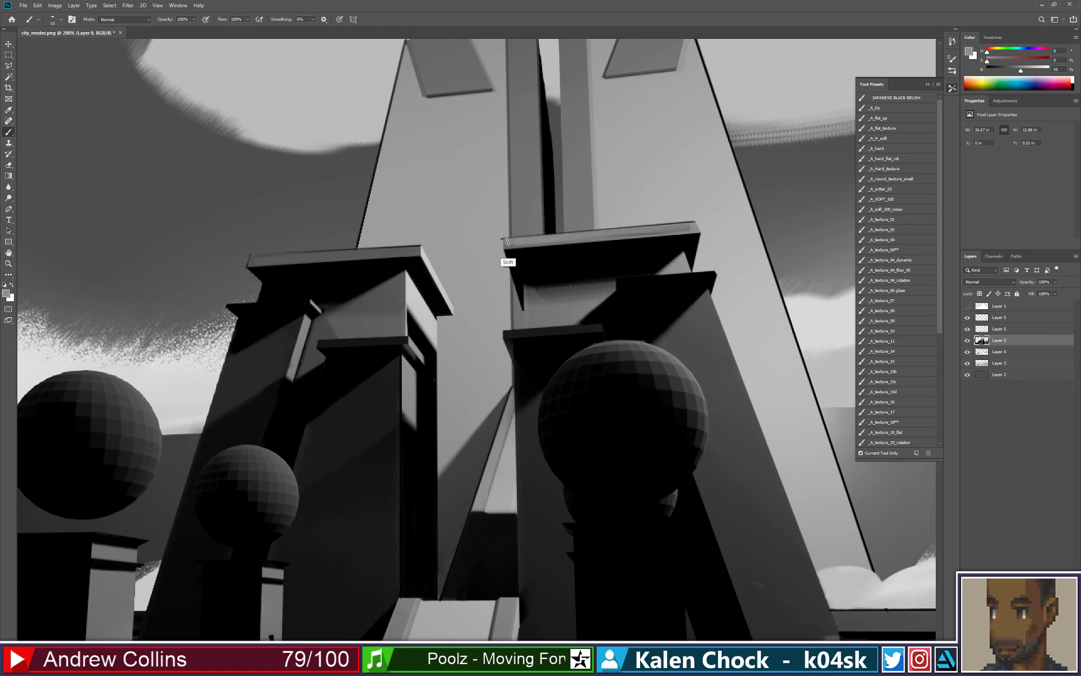
pyautogui.keyDown('shift'); pyautogui.click(693, 230); pyautogui.keyUp('shift')
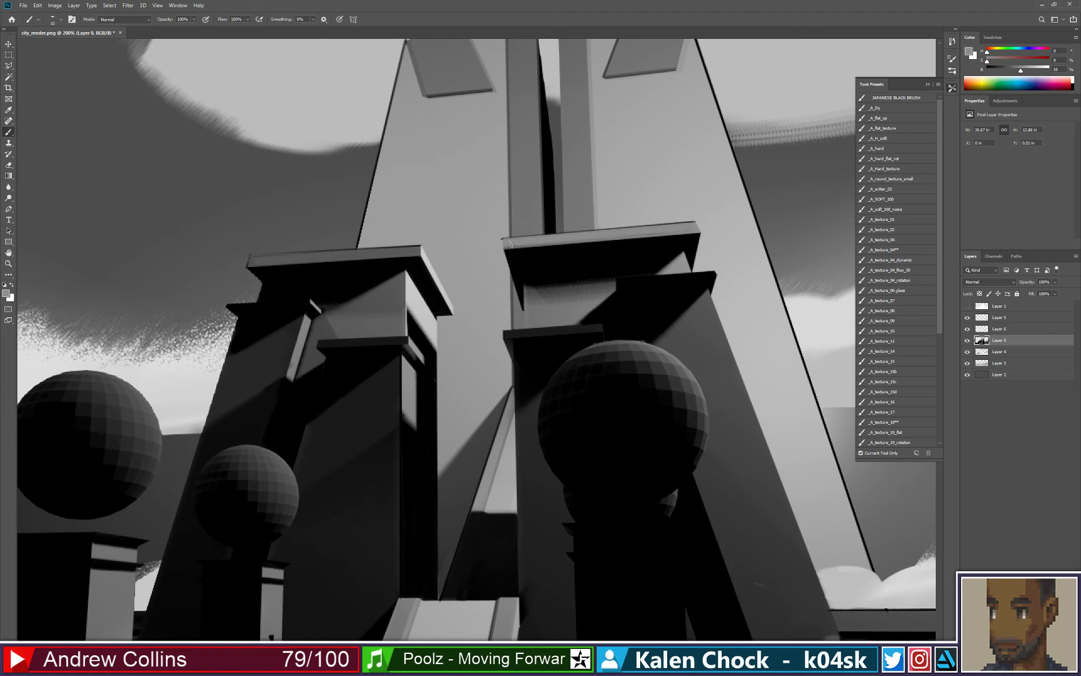
pyautogui.keyDown('shift'); pyautogui.click(695, 227); pyautogui.keyUp('shift')
# - Choose a darker grey and paint a thin straight line along the sloping edge between the right-hand clouds and the grey background block
pyautogui.press('z')
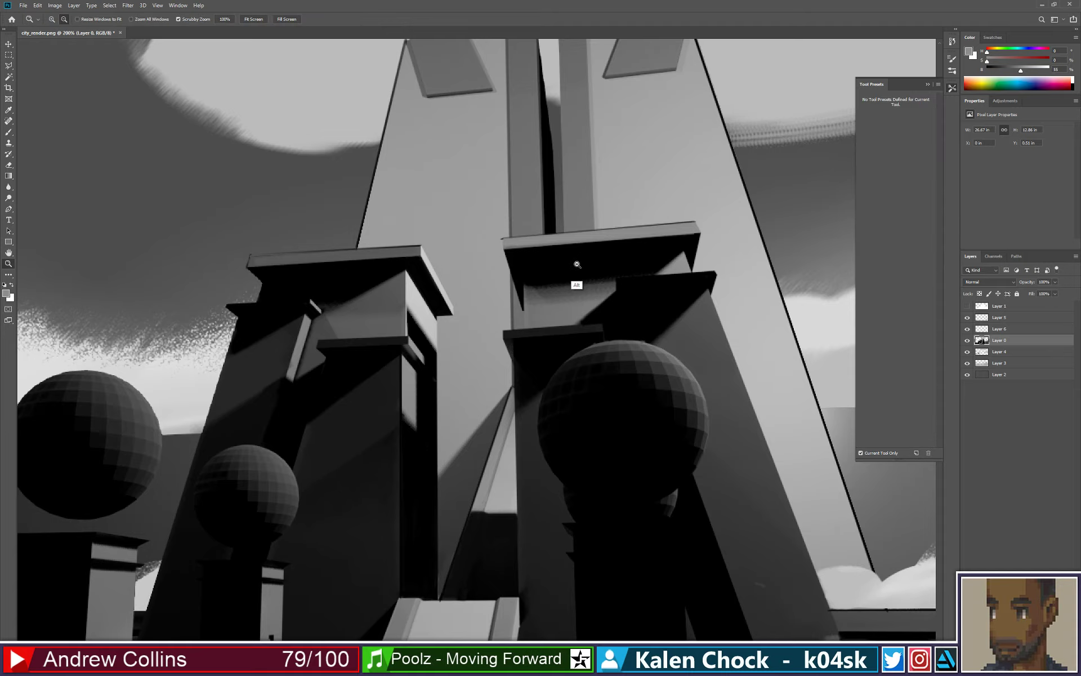
pyautogui.keyDown('alt'); pyautogui.click(577, 260); pyautogui.keyUp('alt')
pyautogui.keyDown('alt'); pyautogui.click(578, 259); pyautogui.keyUp('alt')
pyautogui.keyDown('alt'); pyautogui.click(578, 259); pyautogui.keyUp('alt')
pyautogui.moveTo(458, 389); pyautogui.dragTo(529, 342)
pyautogui.press('b')
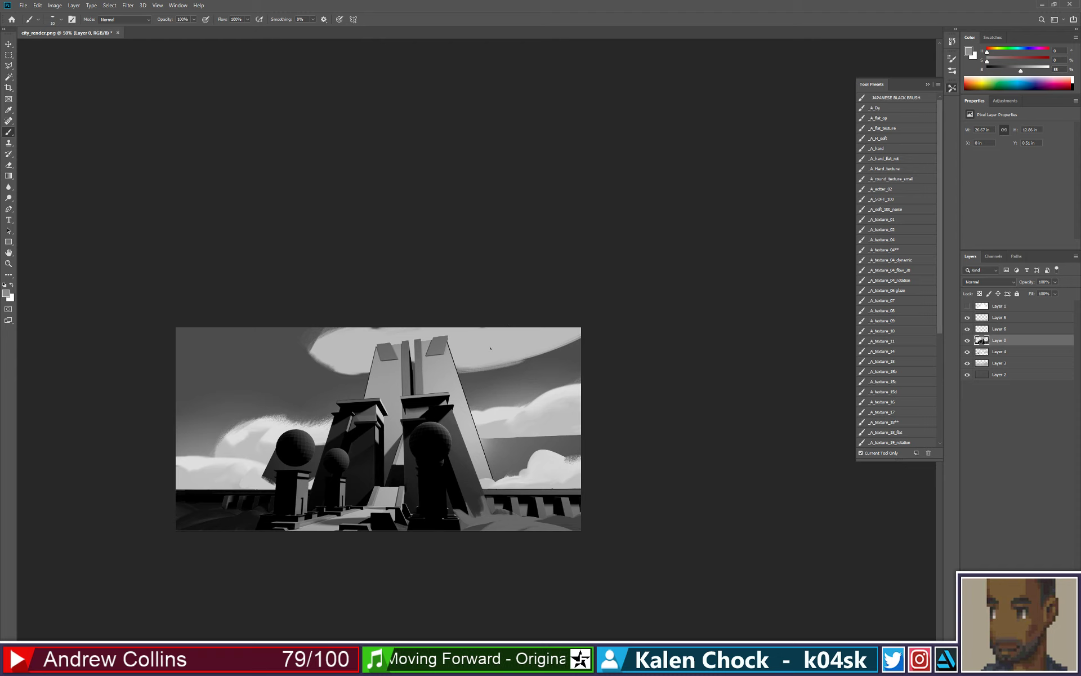
pyautogui.press('z')
pyautogui.click(494, 431)
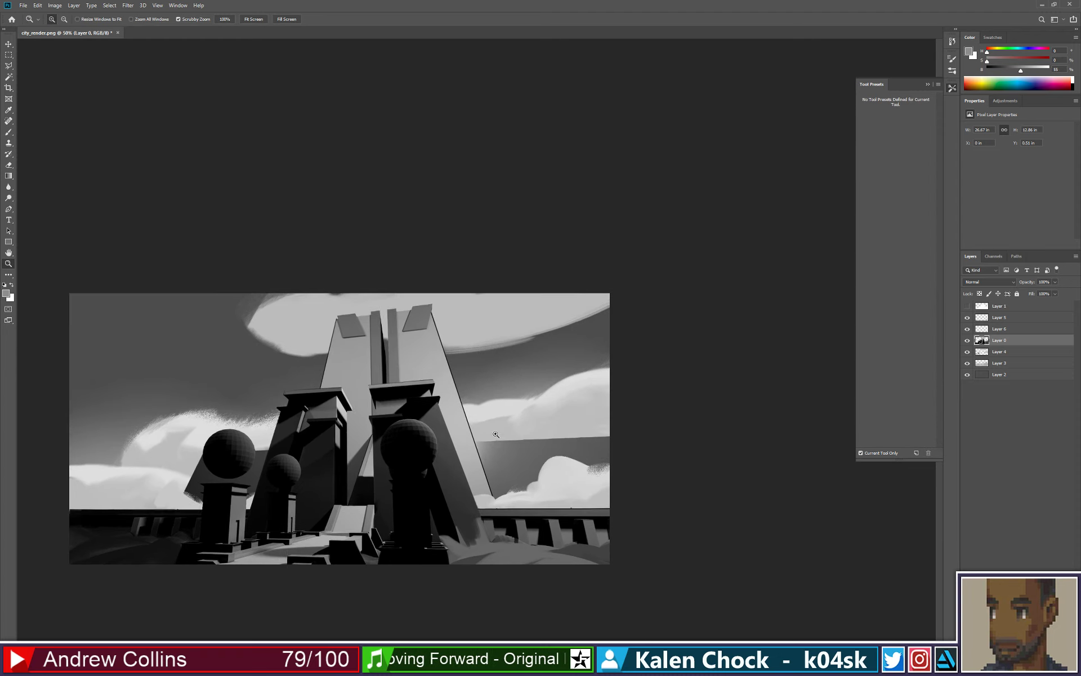
pyautogui.click(656, 329)
pyautogui.moveTo(497, 433)
pyautogui.mouseDown()
pyautogui.moveTo(693, 345)
pyautogui.moveTo(488, 321)
pyautogui.mouseUp()
pyautogui.click(723, 353)
pyautogui.press('b')
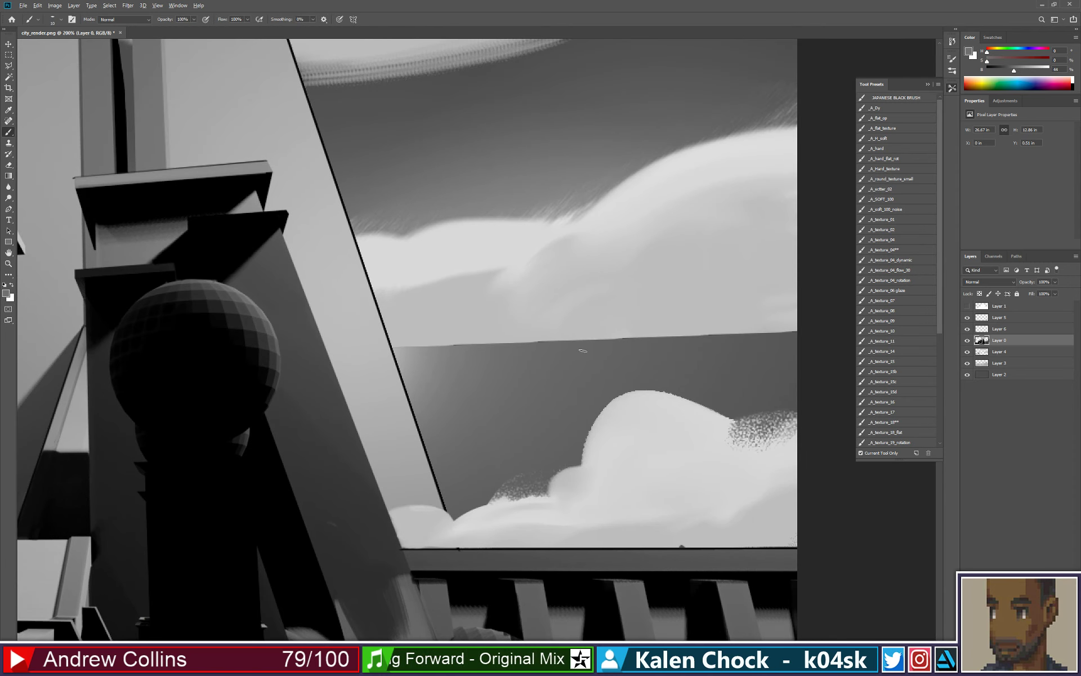
pyautogui.moveTo(1020, 71); pyautogui.dragTo(1005, 77)
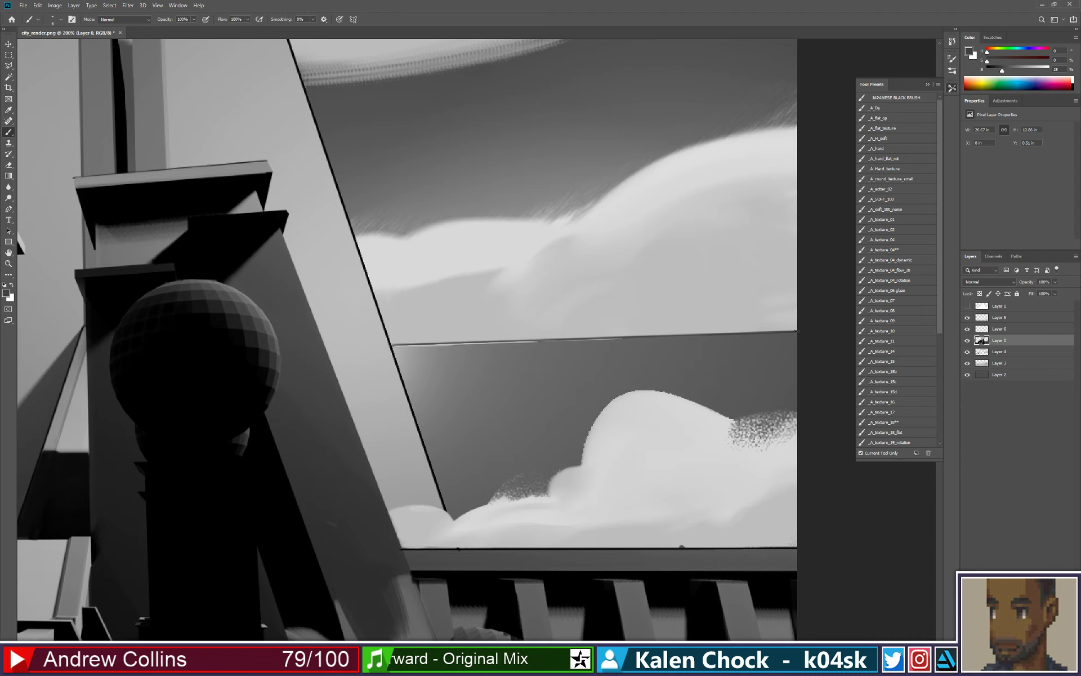
pyautogui.keyDown('shift'); pyautogui.click(393, 344); pyautogui.keyUp('shift')
# - Clean up the underside of the background block's new edge line with sampled greys near the tower
pyautogui.keyDown('alt'); pyautogui.click(433, 352); pyautogui.keyUp('alt')
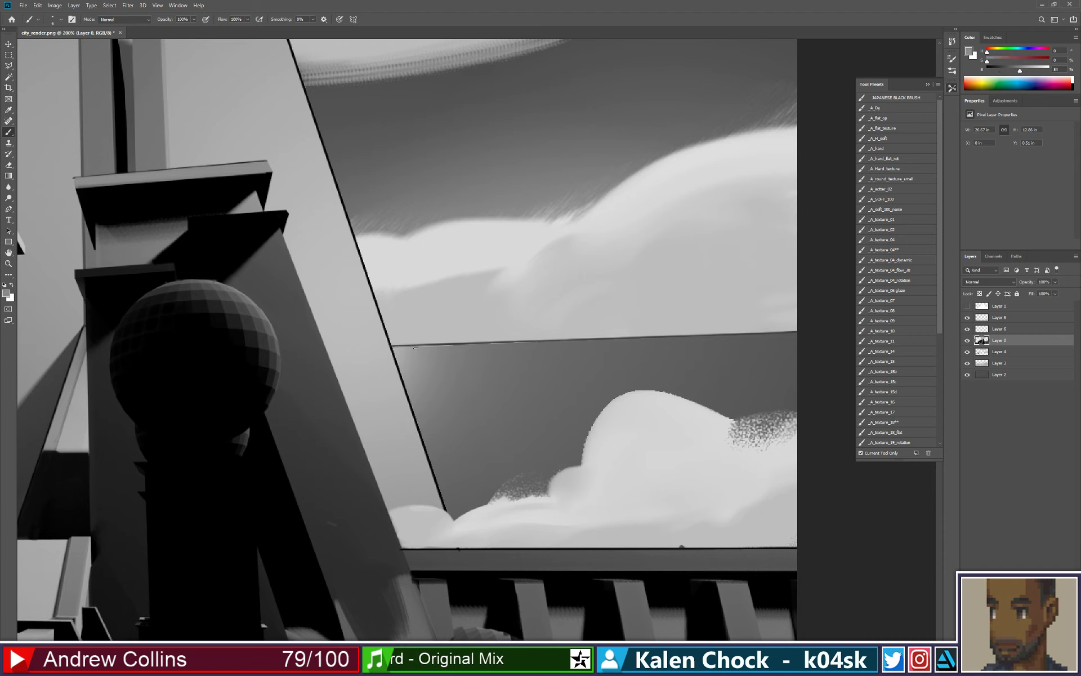
pyautogui.keyDown('alt'); pyautogui.click(447, 354); pyautogui.keyUp('alt')
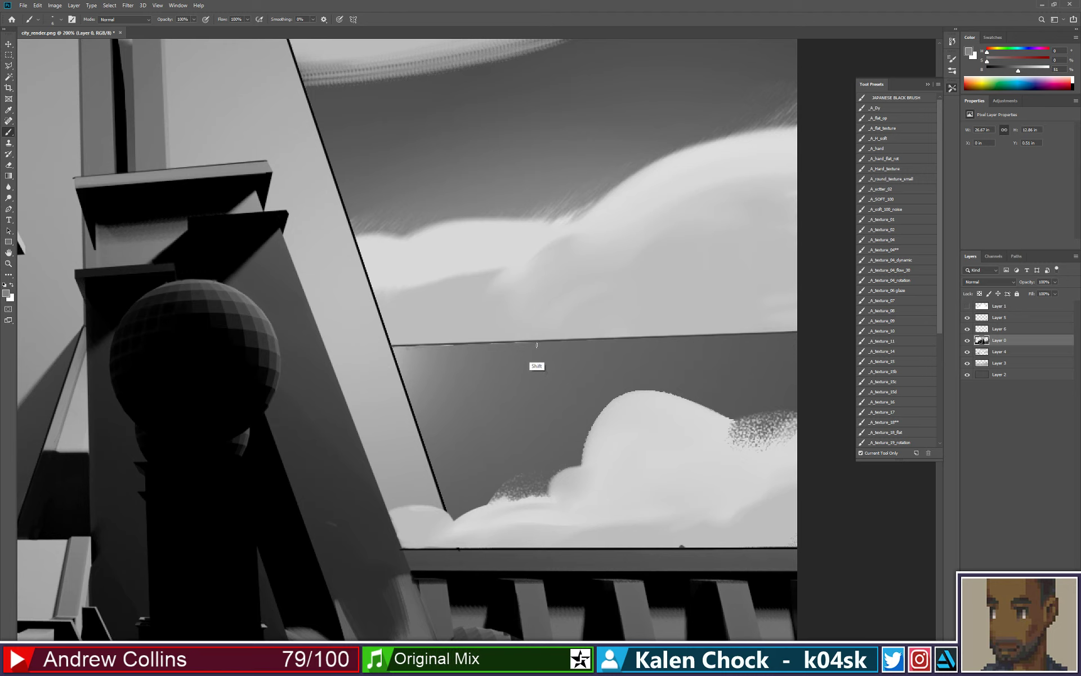
pyautogui.keyDown('alt'); pyautogui.click(550, 342); pyautogui.keyUp('alt')
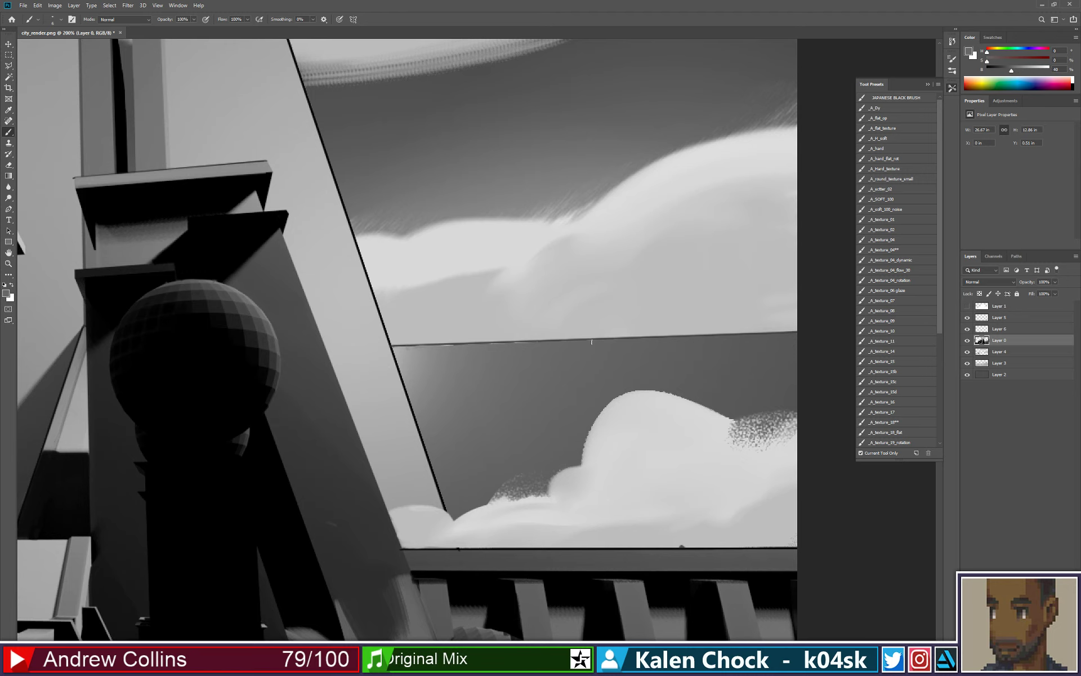
pyautogui.keyDown('shift'); pyautogui.click(441, 346); pyautogui.keyUp('shift')
# - Sample the black of the central gap and paint a straight dark line down the left central pillar's outer edge to the gate cap
pyautogui.press('z')
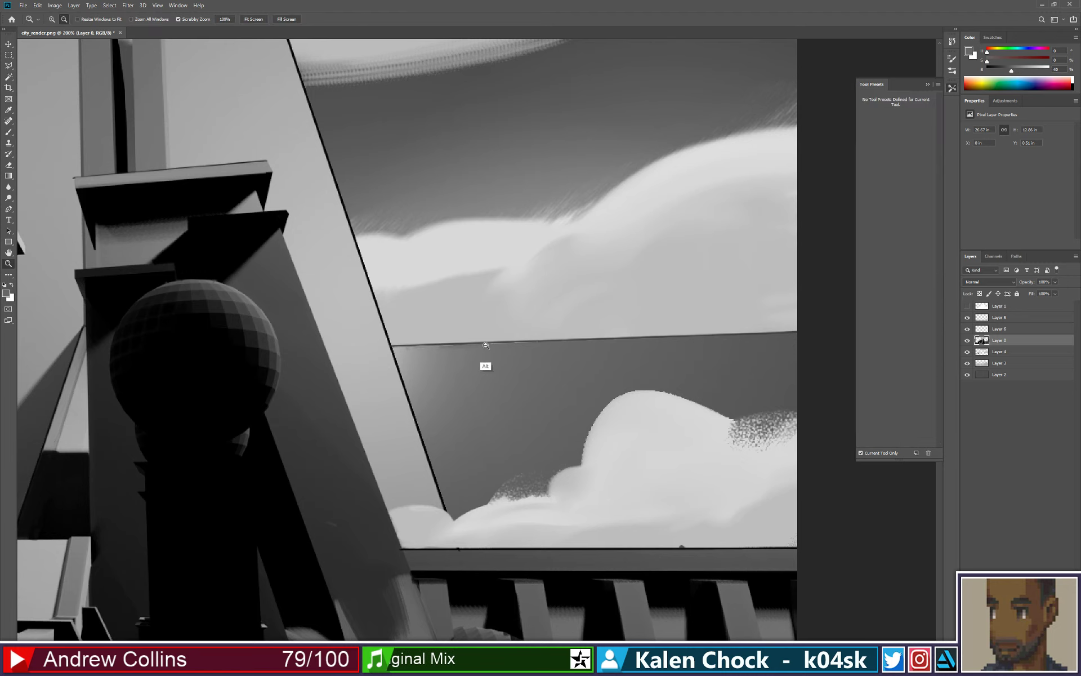
pyautogui.keyDown('alt'); pyautogui.click(486, 343); pyautogui.keyUp('alt')
pyautogui.keyDown('alt'); pyautogui.click(493, 336); pyautogui.keyUp('alt')
pyautogui.keyDown('alt'); pyautogui.click(495, 335); pyautogui.keyUp('alt')
pyautogui.moveTo(377, 304); pyautogui.dragTo(465, 292)
pyautogui.press('b')
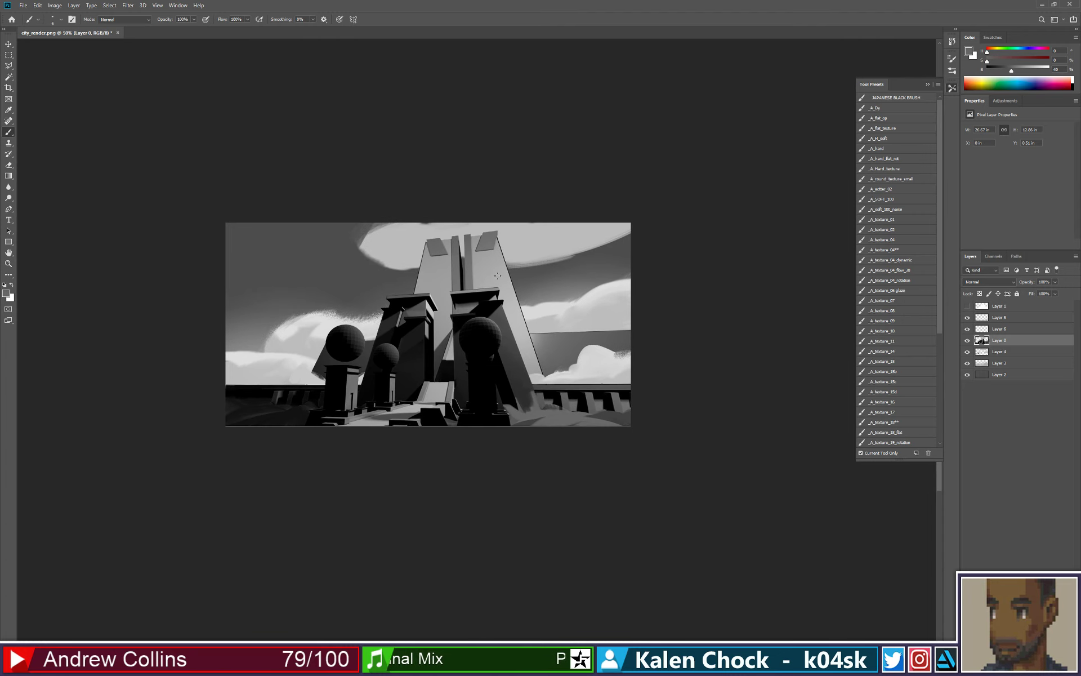
pyautogui.press('z')
pyautogui.click(489, 250)
pyautogui.click(481, 245)
pyautogui.click(481, 246)
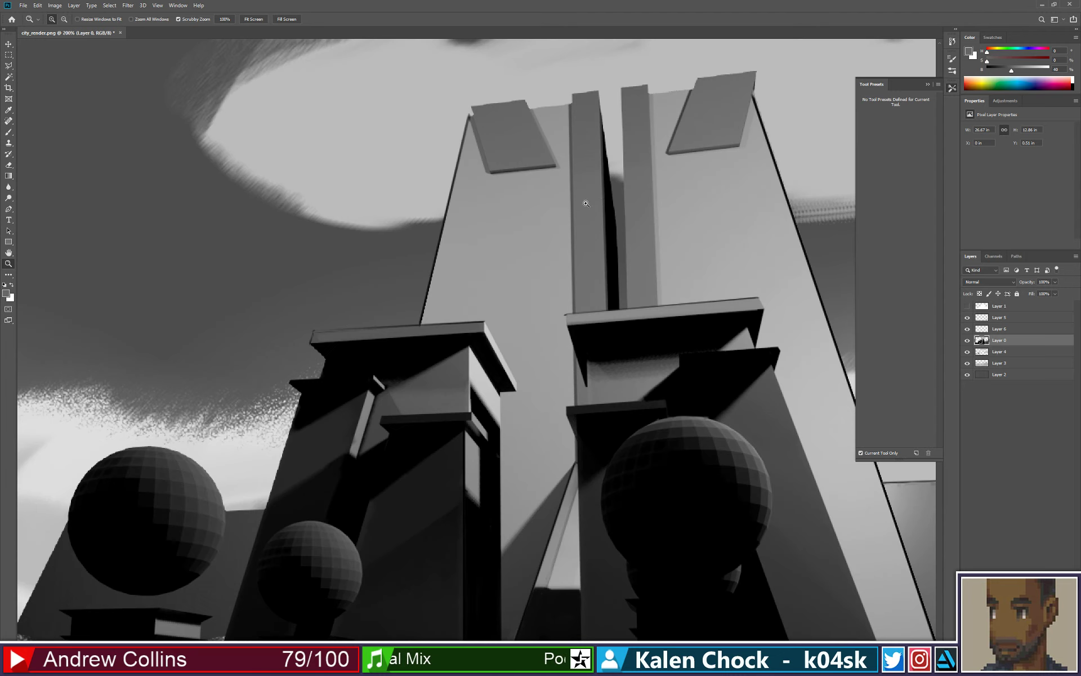
pyautogui.moveTo(598, 203); pyautogui.dragTo(507, 323)
pyautogui.press('b')
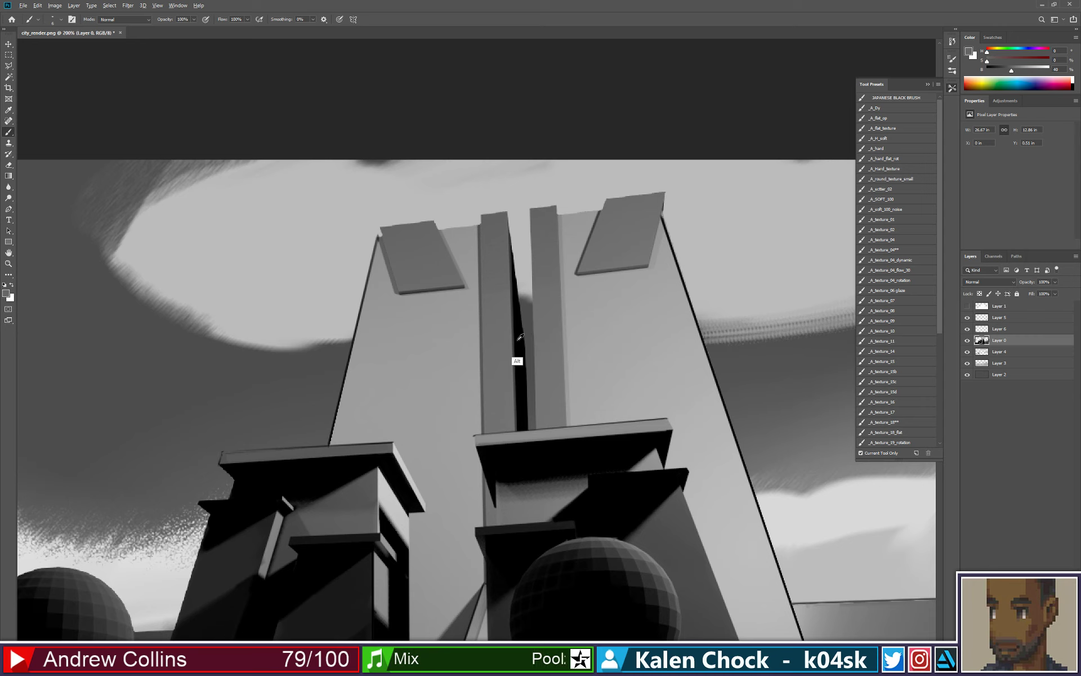
pyautogui.keyDown('alt'); pyautogui.click(520, 338); pyautogui.keyUp('alt')
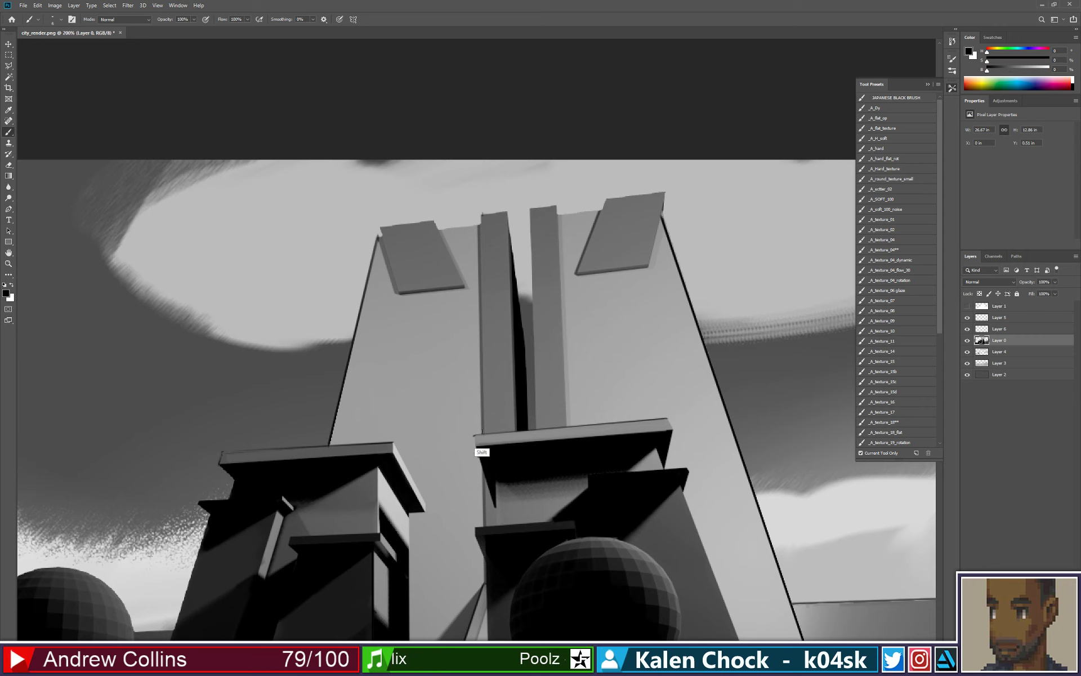
pyautogui.keyDown('shift'); pyautogui.click(482, 439); pyautogui.keyUp('shift')
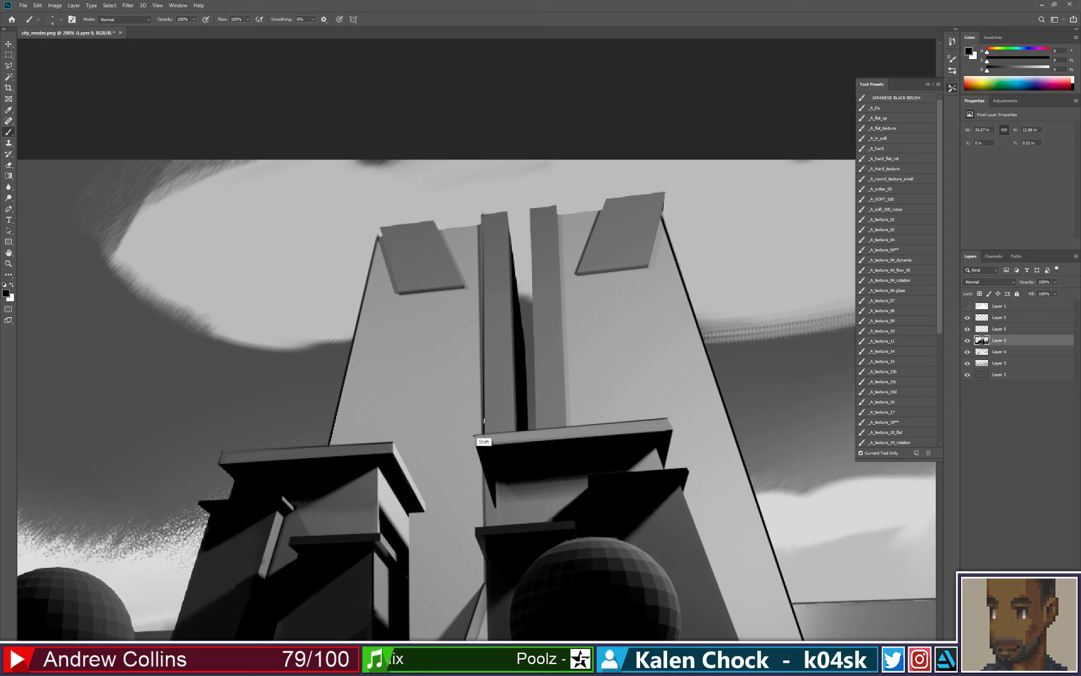
# - Outline the upper and outer edges of the main tower's left slanted panel with straight dark lines
pyautogui.keyDown('alt'); pyautogui.click(385, 242); pyautogui.keyUp('alt')
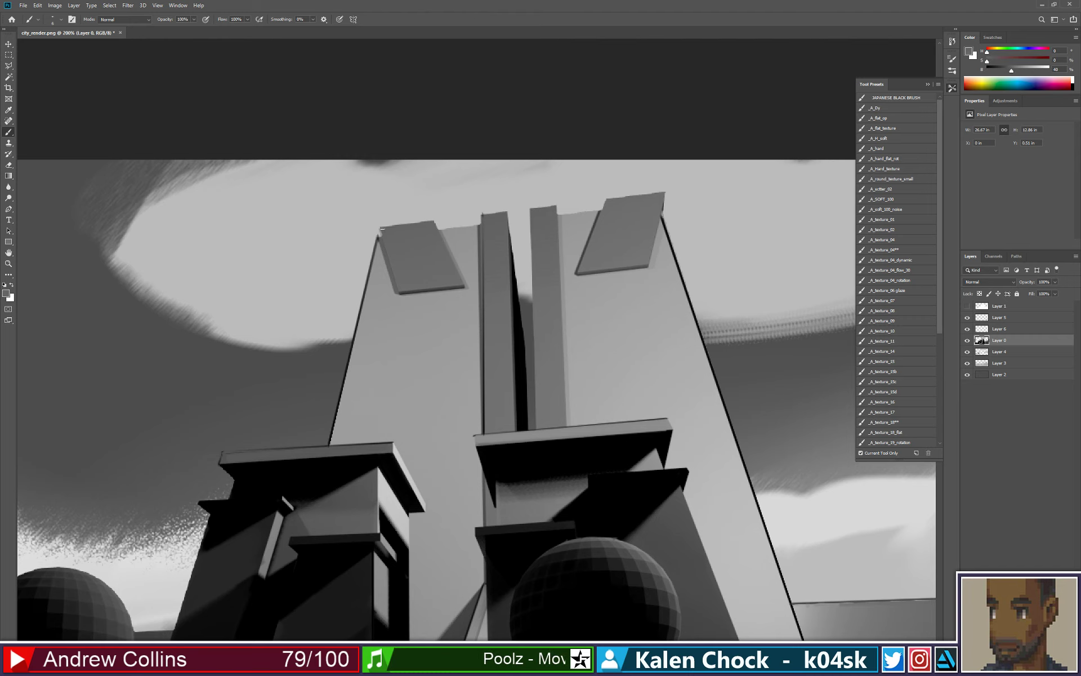
pyautogui.keyDown('alt'); pyautogui.click(518, 353); pyautogui.keyUp('alt')
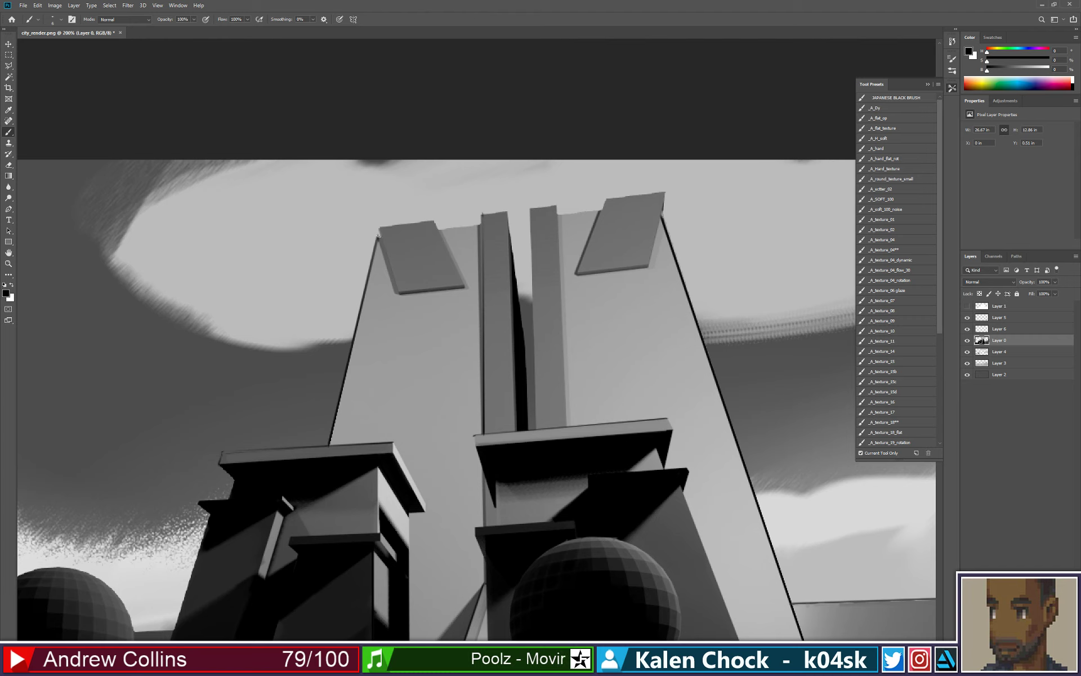
pyautogui.moveTo(379, 228); pyautogui.dragTo(377, 237)
pyautogui.hotkey('ctrl', 'z')
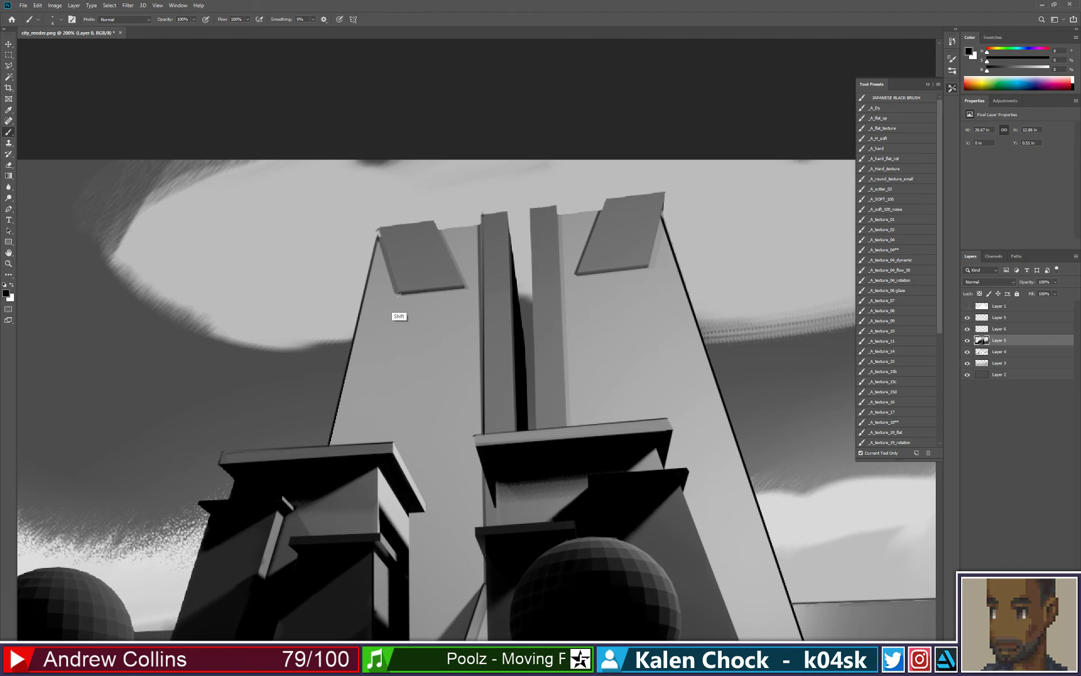
pyautogui.click(377, 227)
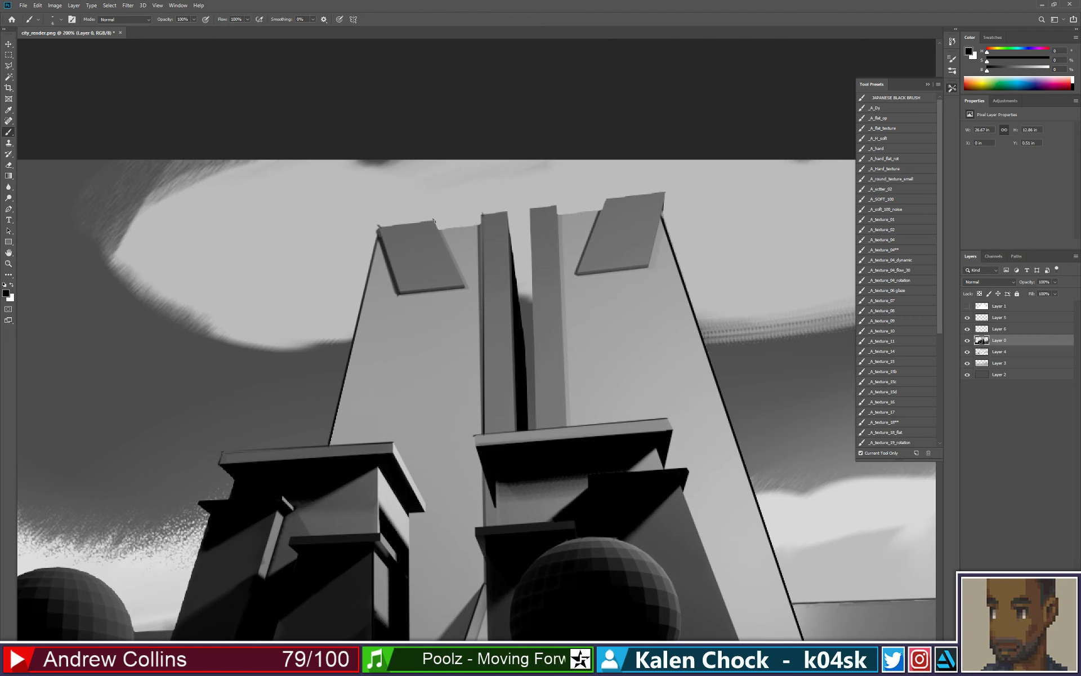
pyautogui.keyDown('shift'); pyautogui.click(435, 221); pyautogui.keyUp('shift')
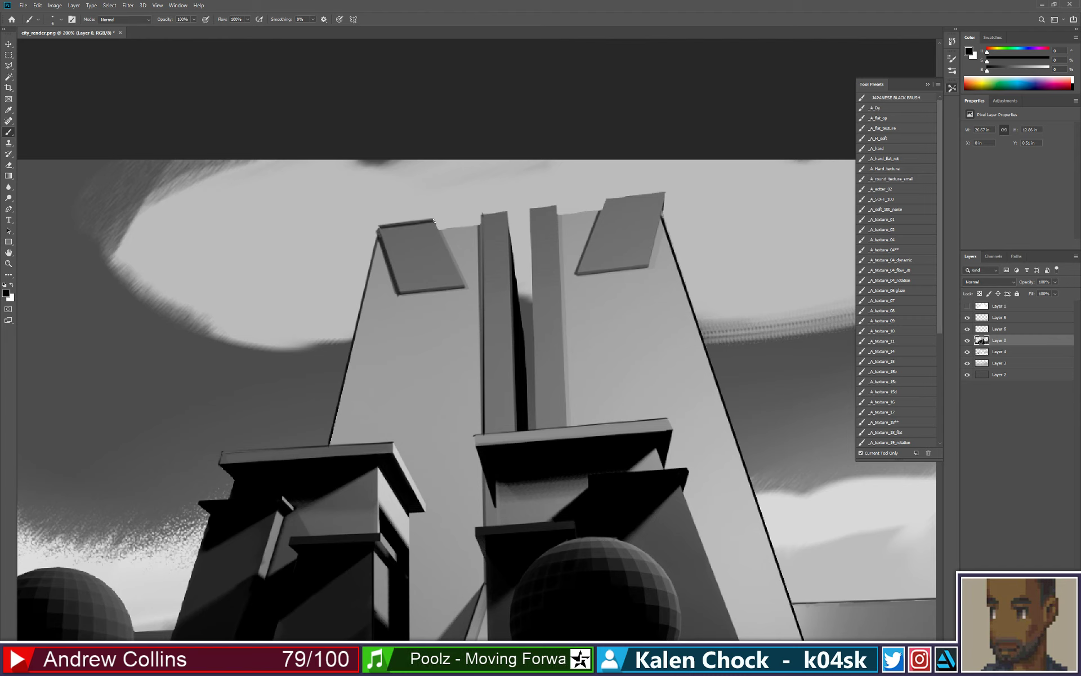
# - Paint straight dark lines along the main tower's top edges beside the central pillars and across the right slanted panel's top
pyautogui.keyDown('shift'); pyautogui.click(473, 226); pyautogui.keyUp('shift')
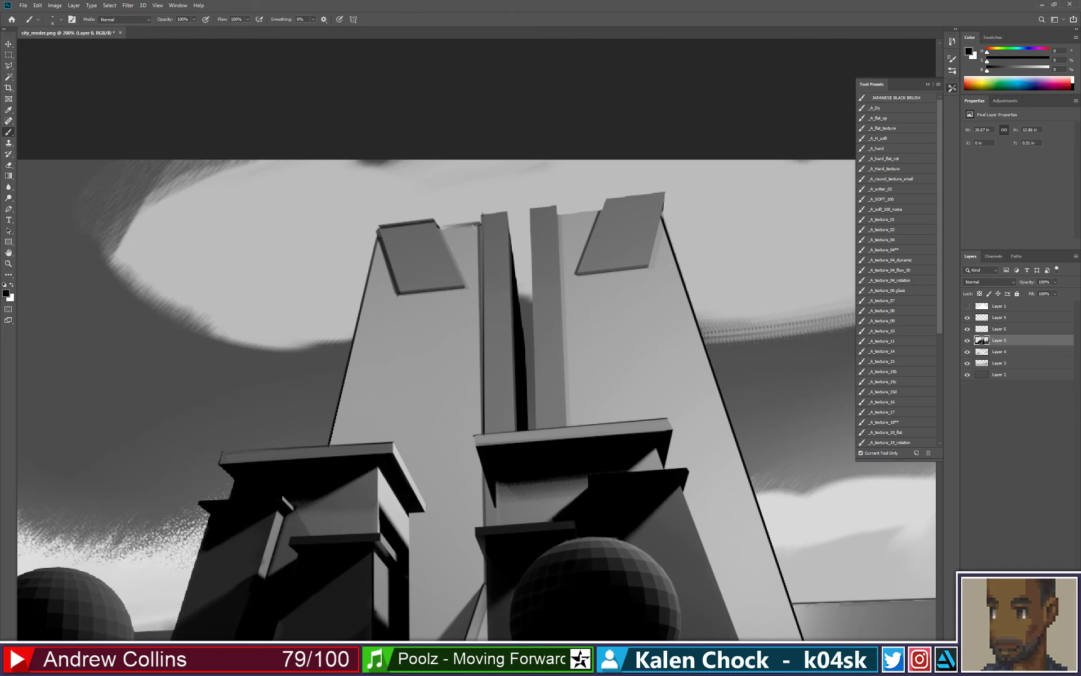
pyautogui.keyDown('shift'); pyautogui.click(481, 224); pyautogui.keyUp('shift')
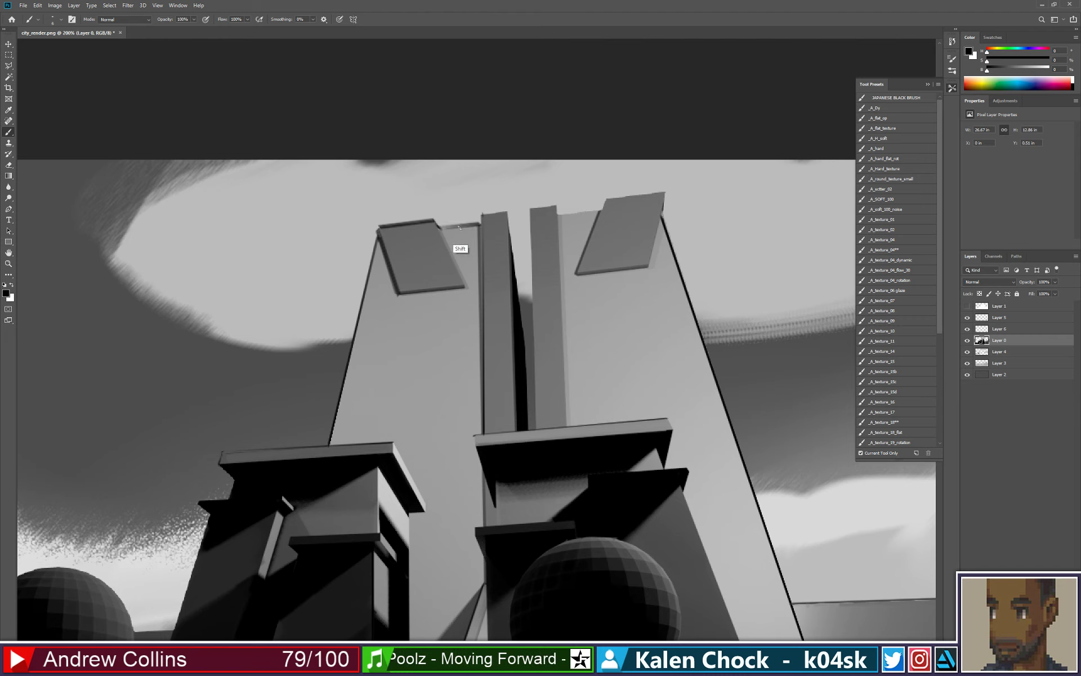
pyautogui.keyDown('shift'); pyautogui.click(602, 210); pyautogui.keyUp('shift')
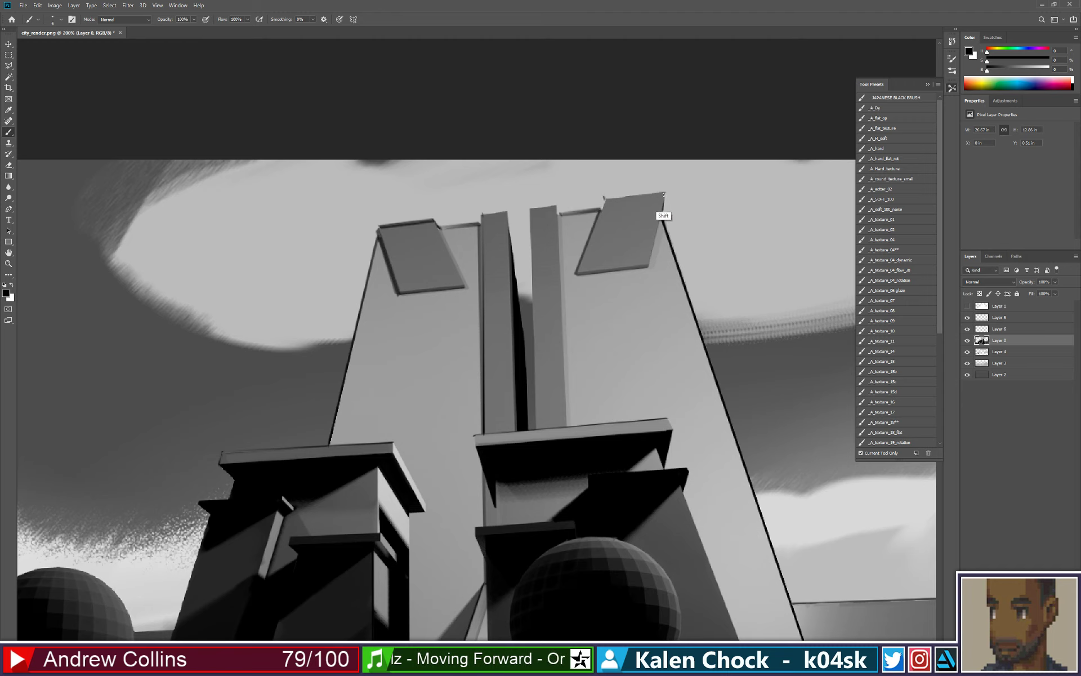
pyautogui.click(606, 199)
pyautogui.keyDown('shift'); pyautogui.click(664, 193); pyautogui.keyUp('shift')
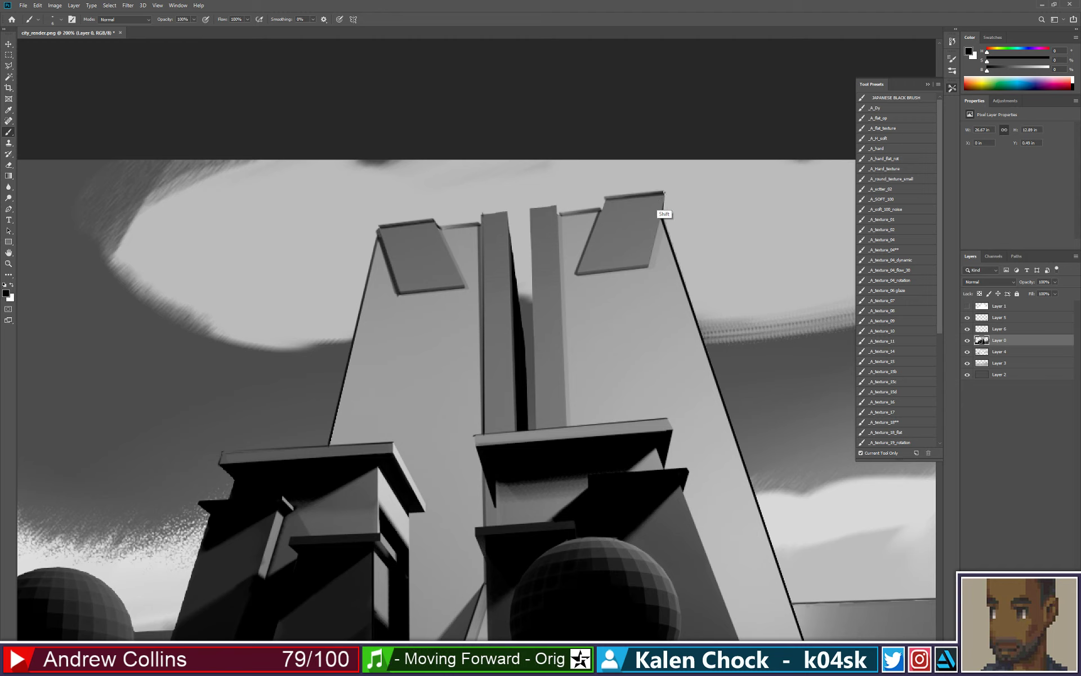
# - Sample the black of the central gap and paint straight dark lines across the tops of both central pillars
pyautogui.keyDown('alt'); pyautogui.click(618, 205); pyautogui.keyUp('alt')
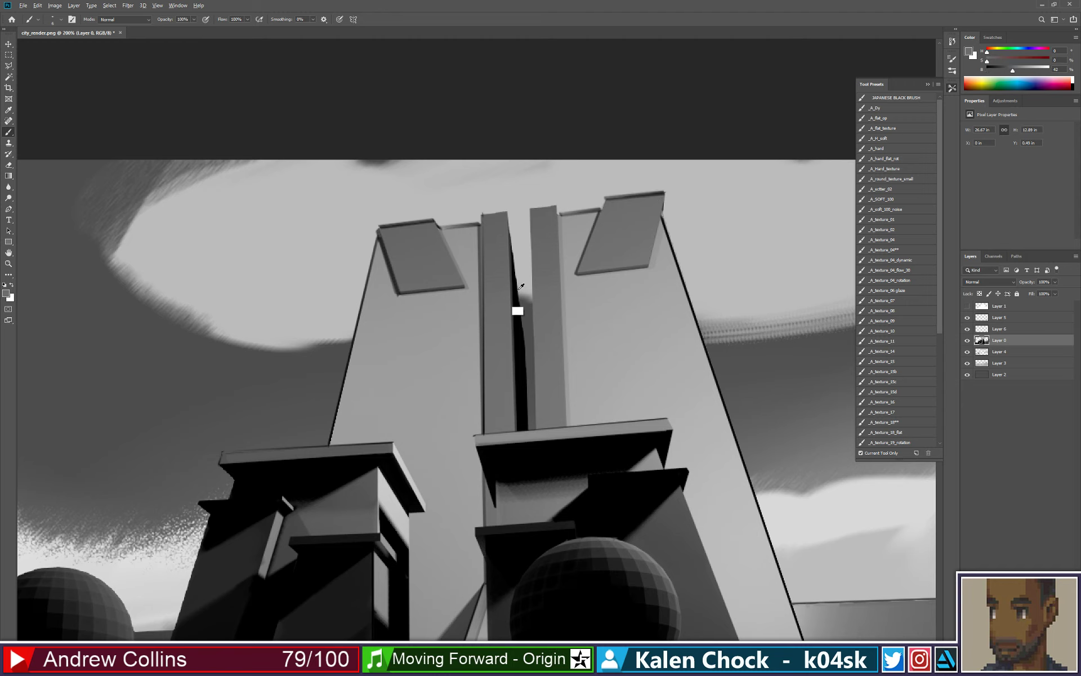
pyautogui.keyDown('alt'); pyautogui.click(518, 311); pyautogui.keyUp('alt')
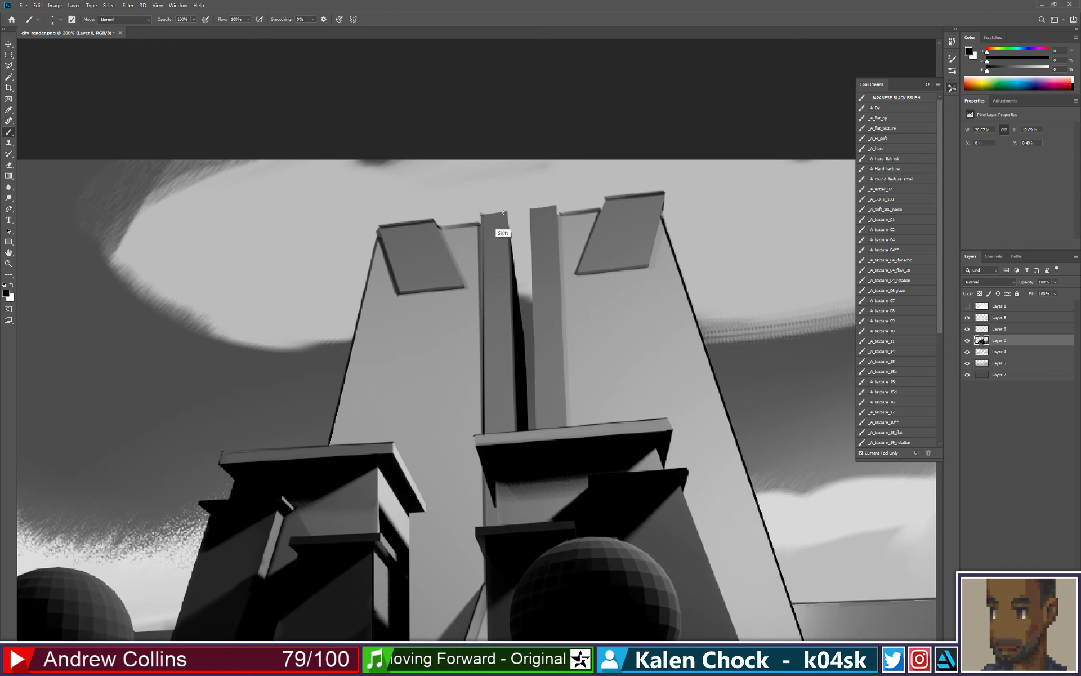
pyautogui.click(481, 213)
pyautogui.keyDown('shift'); pyautogui.click(507, 211); pyautogui.keyUp('shift')
pyautogui.click(530, 209)
pyautogui.keyDown('shift'); pyautogui.click(556, 207); pyautogui.keyUp('shift')
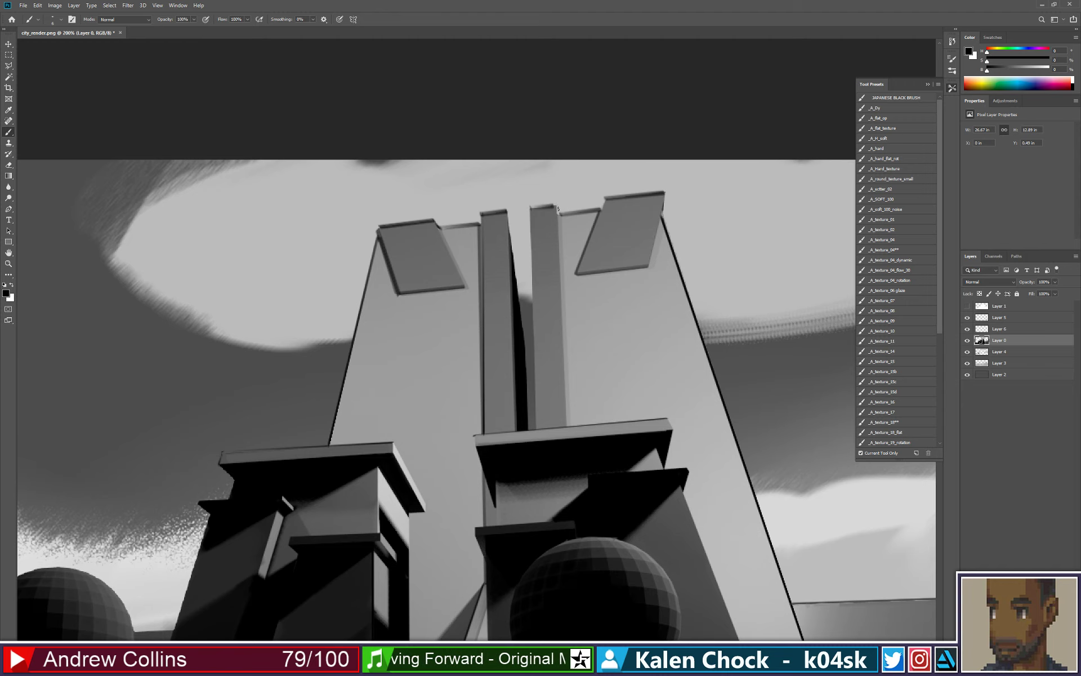
# - Sample the left gate tower's dark grey and paint over the shadow smudges on its wall beside the base of the ramp
pyautogui.press('z')
pyautogui.keyDown('alt'); pyautogui.click(561, 211); pyautogui.keyUp('alt')
pyautogui.keyDown('alt'); pyautogui.click(559, 217); pyautogui.keyUp('alt')
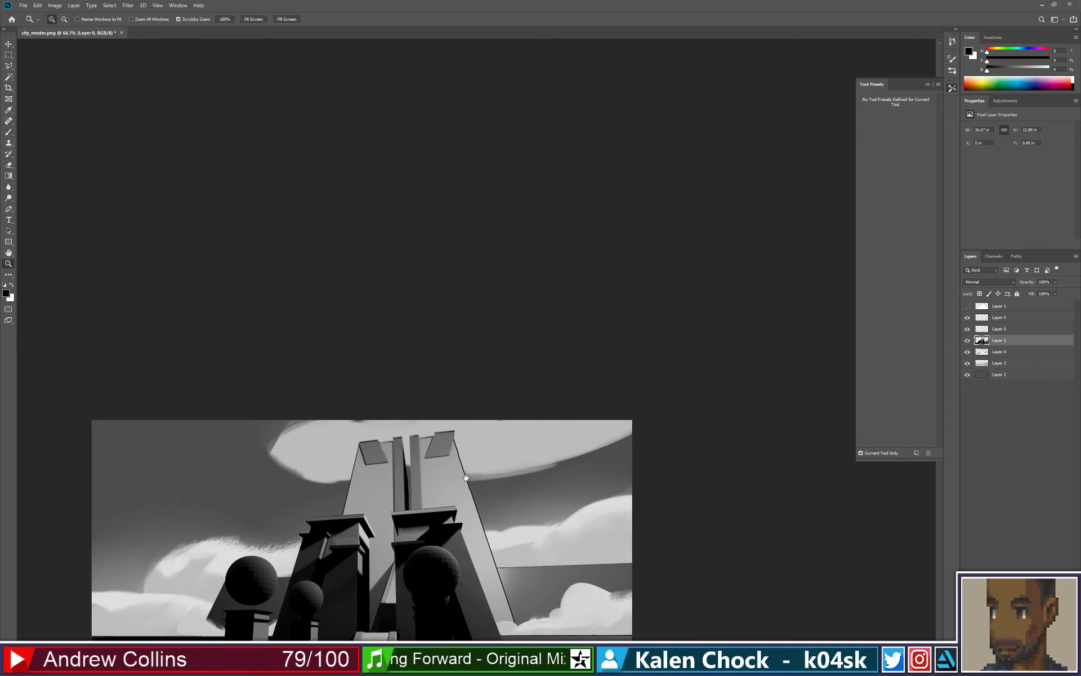
pyautogui.moveTo(529, 316); pyautogui.dragTo(538, 316)
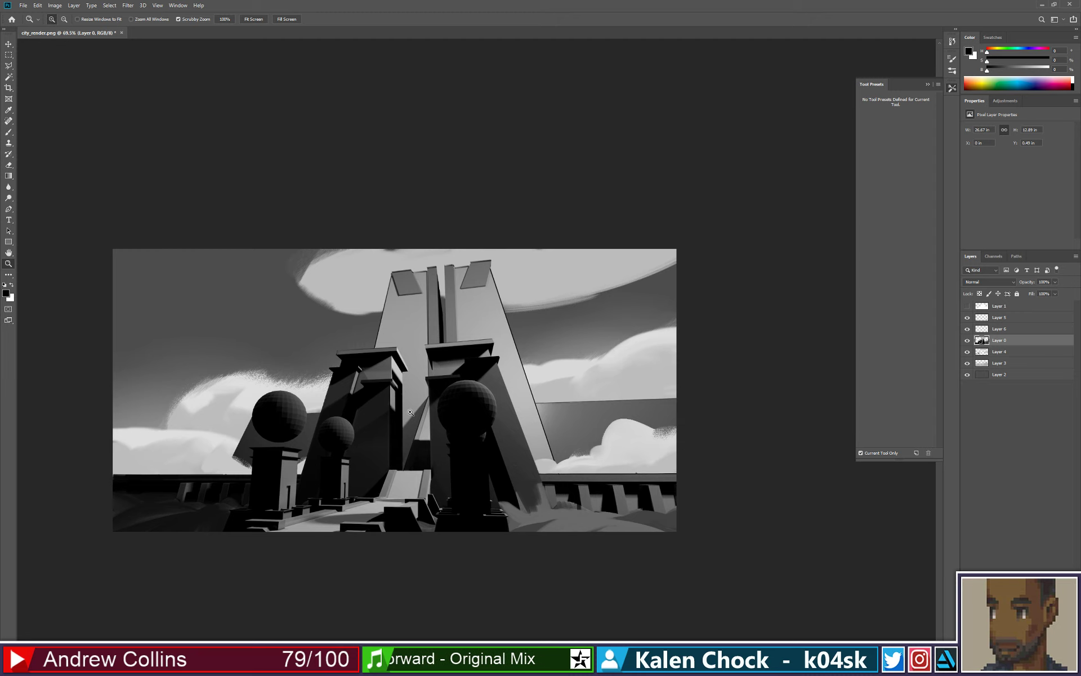
pyautogui.click(385, 457)
pyautogui.click(386, 457)
pyautogui.press('b')
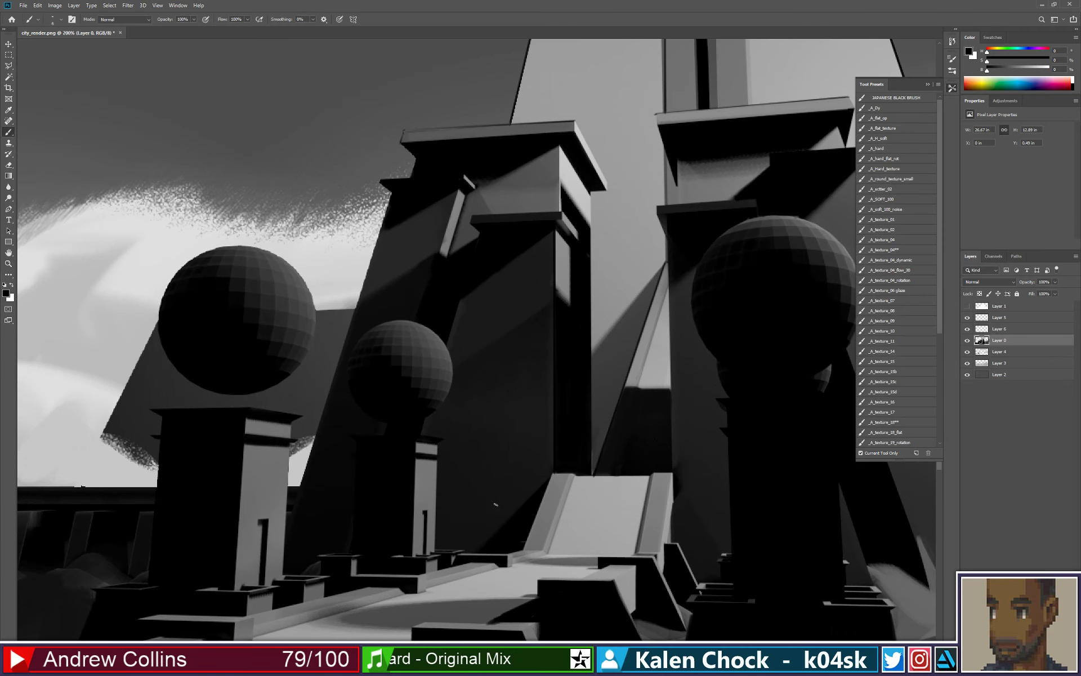
pyautogui.keyDown('alt'); pyautogui.click(519, 398); pyautogui.keyUp('alt')
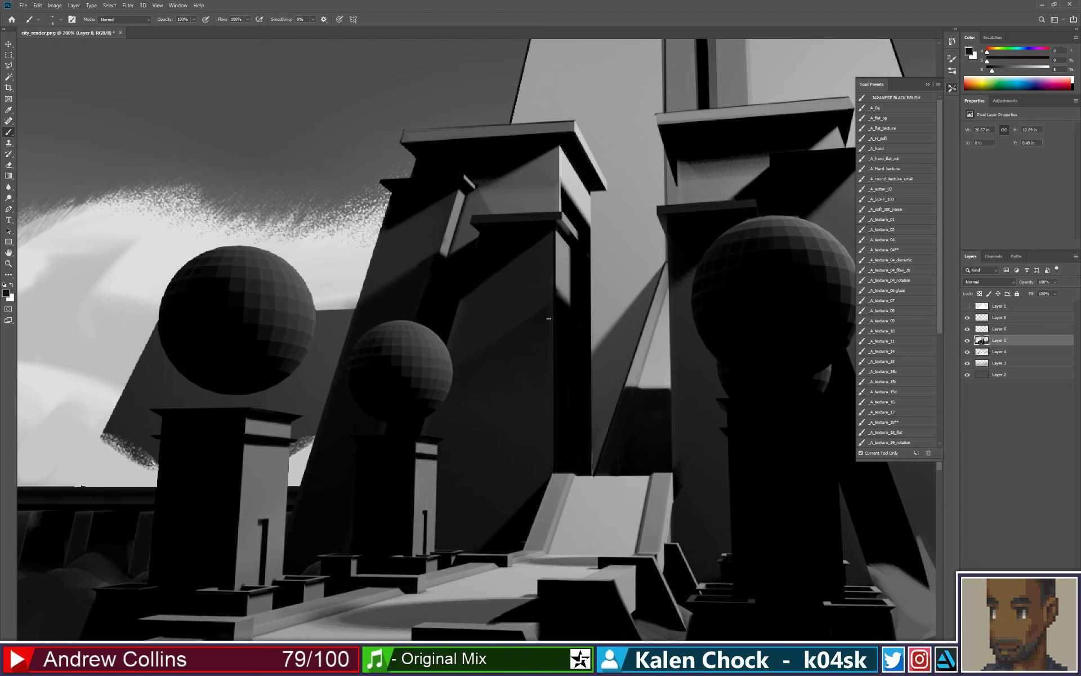
pyautogui.moveTo(529, 488); pyautogui.dragTo(537, 427)
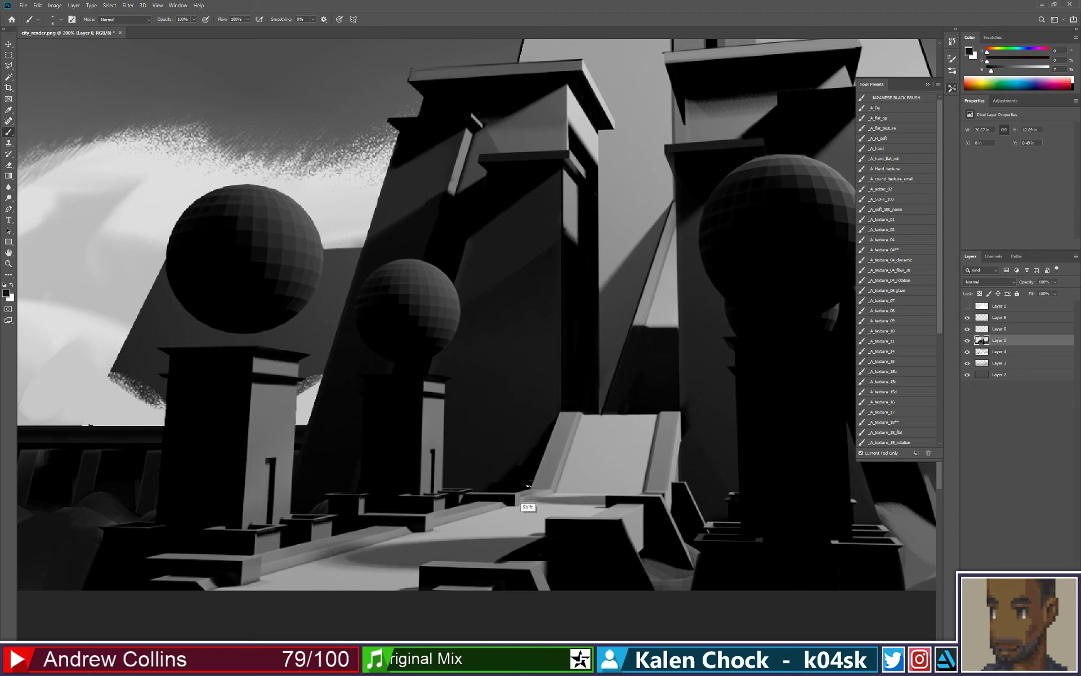
pyautogui.moveTo(534, 454); pyautogui.dragTo(519, 480)
pyautogui.moveTo(545, 431); pyautogui.dragTo(526, 478)
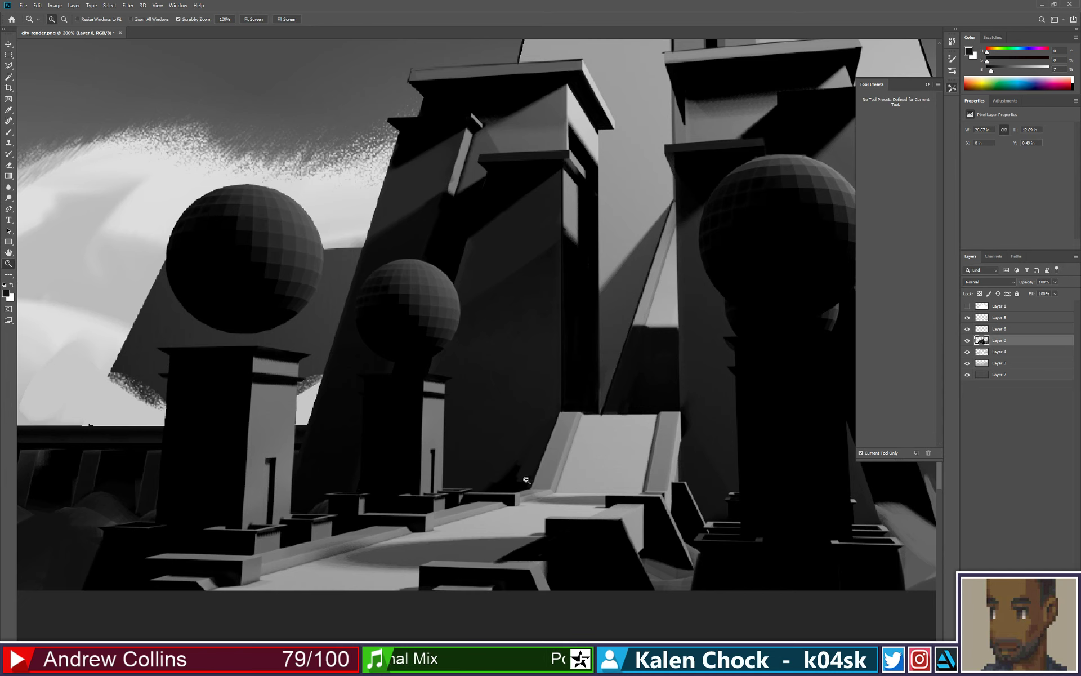
pyautogui.keyDown('alt'); pyautogui.scroll(2, 535, 459); pyautogui.keyUp('alt')
pyautogui.moveTo(494, 489)
pyautogui.mouseDown()
pyautogui.moveTo(472, 493)
pyautogui.moveTo(490, 497)
pyautogui.mouseUp()
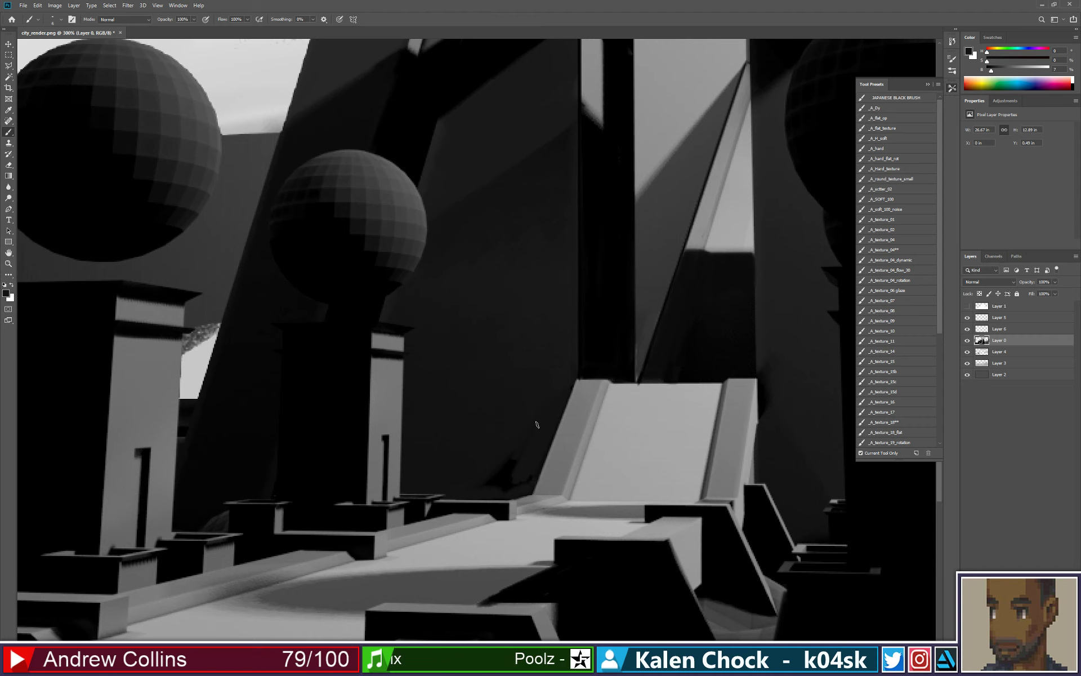
pyautogui.moveTo(515, 460)
pyautogui.mouseDown()
pyautogui.moveTo(492, 482)
pyautogui.moveTo(514, 478)
pyautogui.moveTo(519, 490)
pyautogui.moveTo(532, 479)
pyautogui.mouseUp()
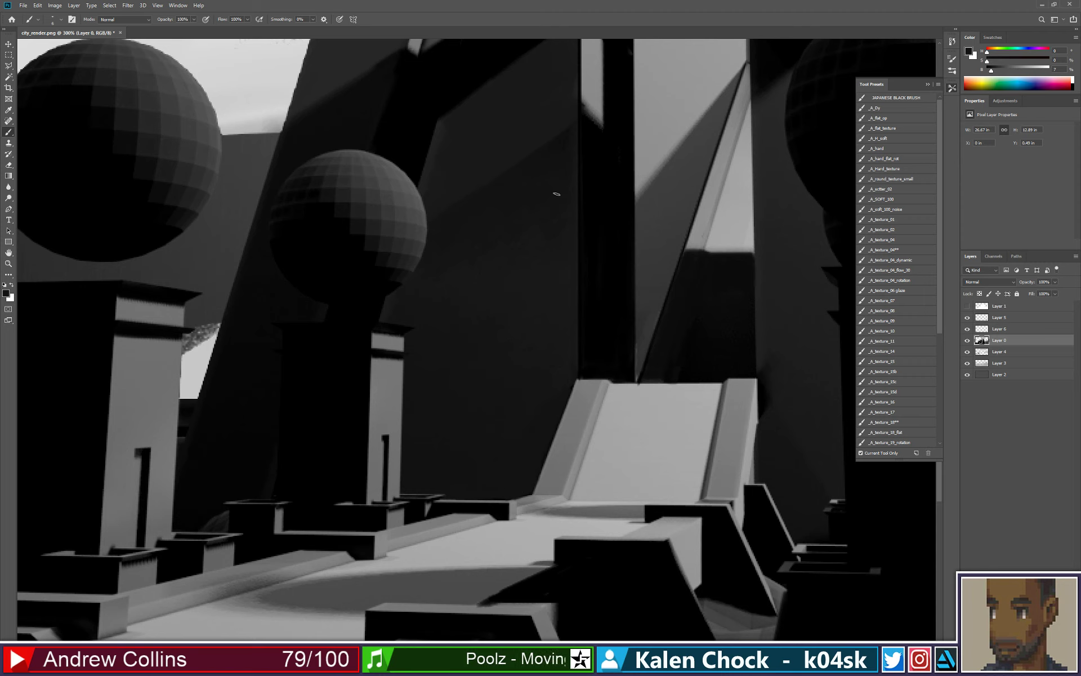
# - Refine the left gate tower's shaded wall and the slanted lower edge of its narrow lit patch with sampled dark greys
pyautogui.keyDown('alt'); pyautogui.click(456, 122); pyautogui.keyUp('alt')
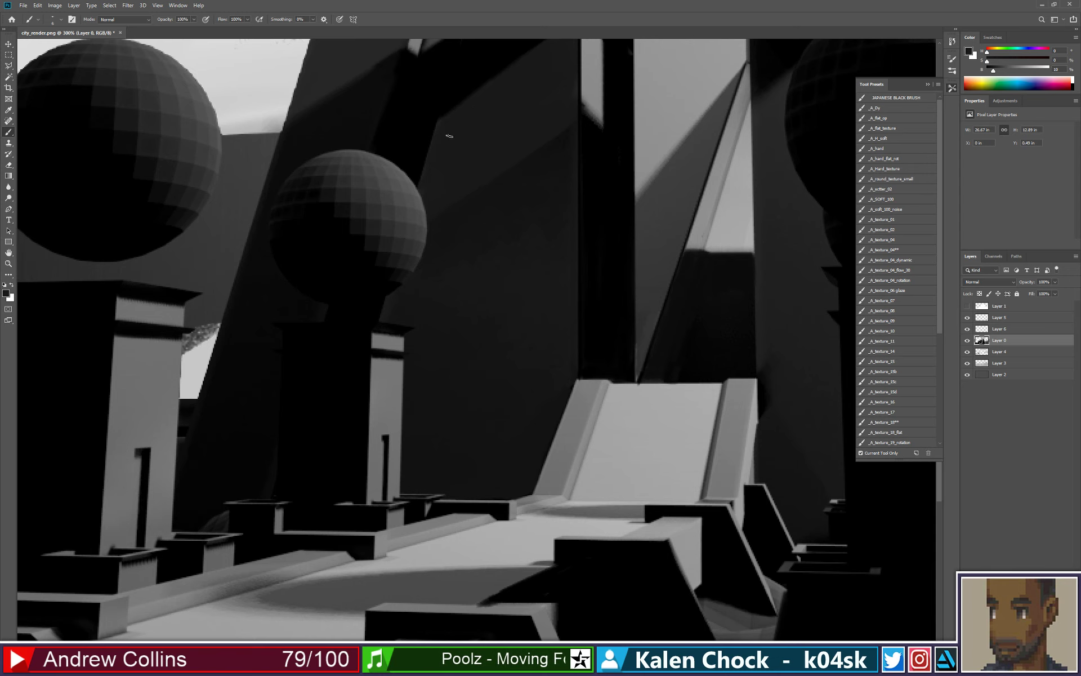
pyautogui.moveTo(503, 128); pyautogui.dragTo(434, 248)
pyautogui.keyDown('alt'); pyautogui.click(531, 267); pyautogui.keyUp('alt')
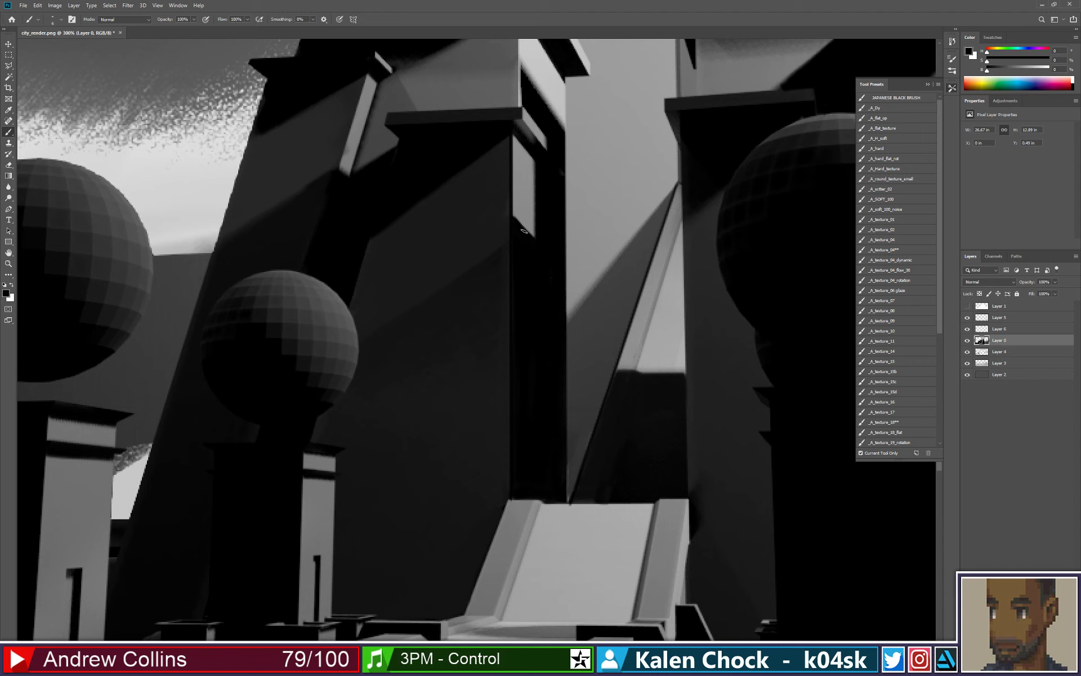
pyautogui.moveTo(513, 218); pyautogui.dragTo(553, 254)
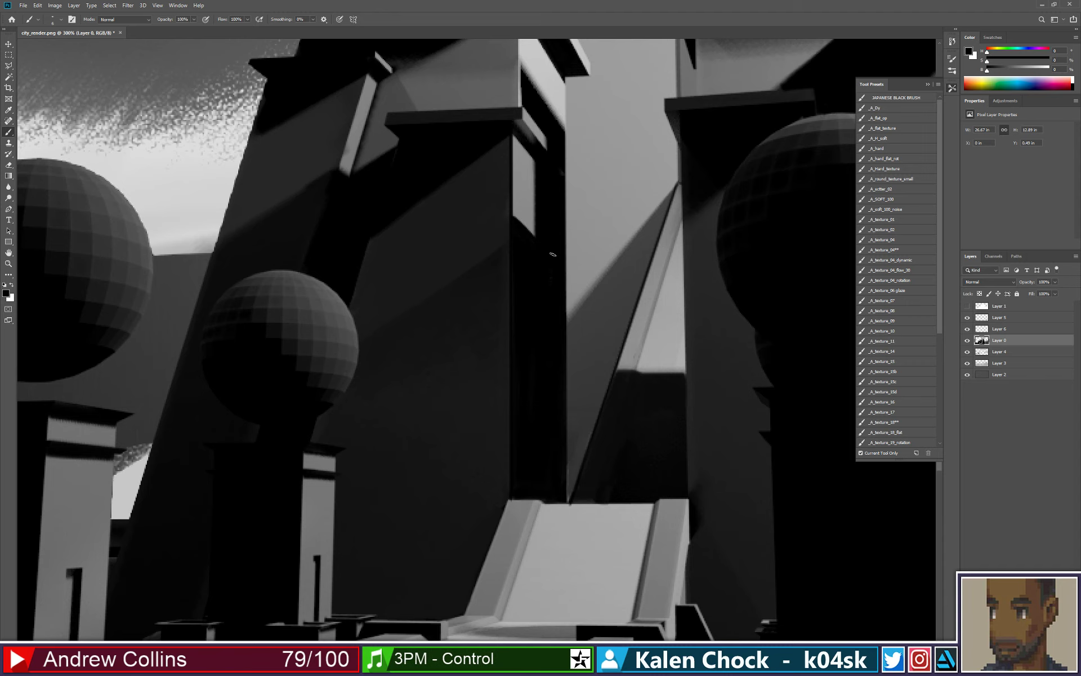
# - Save the painting to the Desktop as a layered Photoshop file named city_render_test_painting, with Maximize Compatibility on
pyautogui.press('z')
pyautogui.keyDown('alt'); pyautogui.click(561, 203); pyautogui.keyUp('alt')
pyautogui.keyDown('alt'); pyautogui.click(561, 202); pyautogui.keyUp('alt')
pyautogui.keyDown('alt'); pyautogui.click(562, 202); pyautogui.keyUp('alt')
pyautogui.keyDown('alt'); pyautogui.click(564, 202); pyautogui.keyUp('alt')
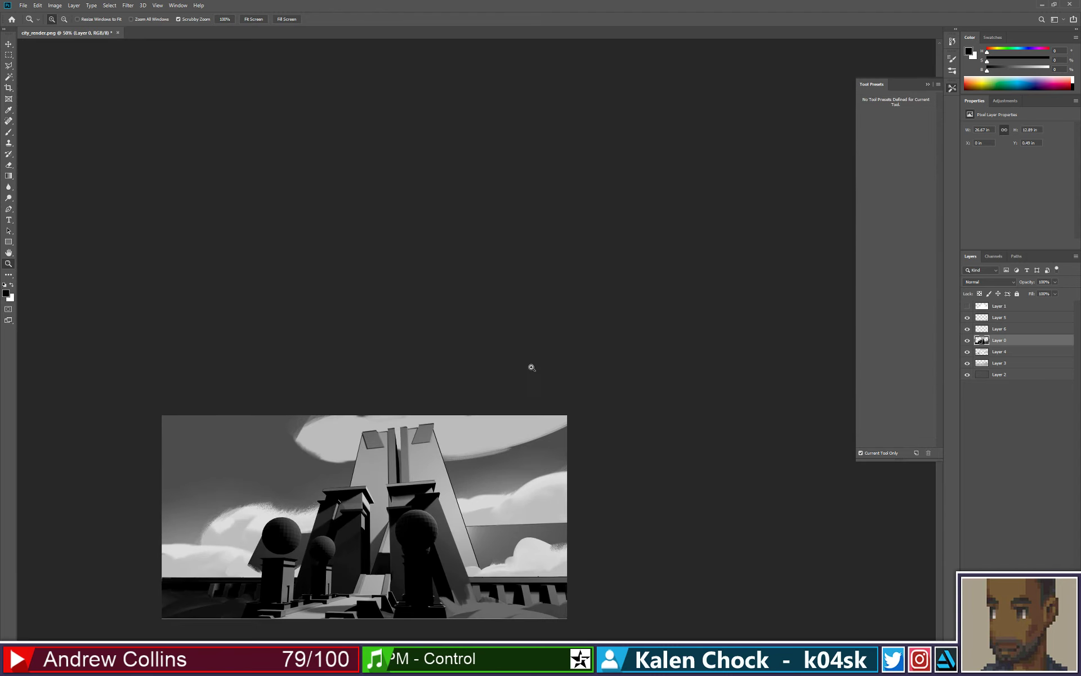
pyautogui.hotkey('ctrl', 'shift', 's')
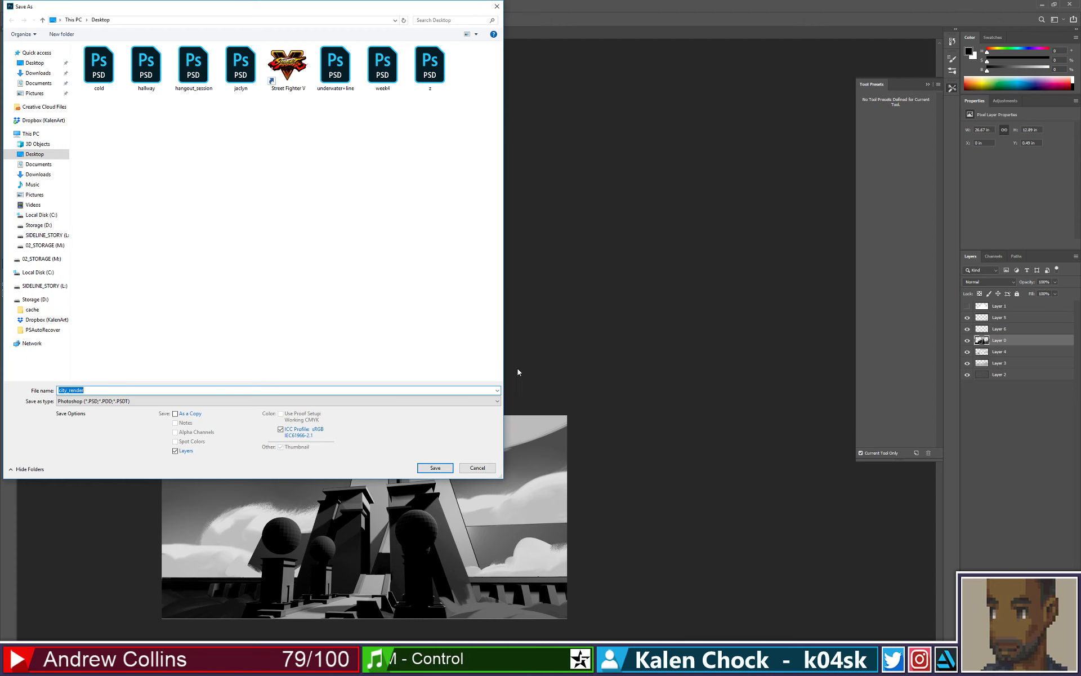
pyautogui.write('c')
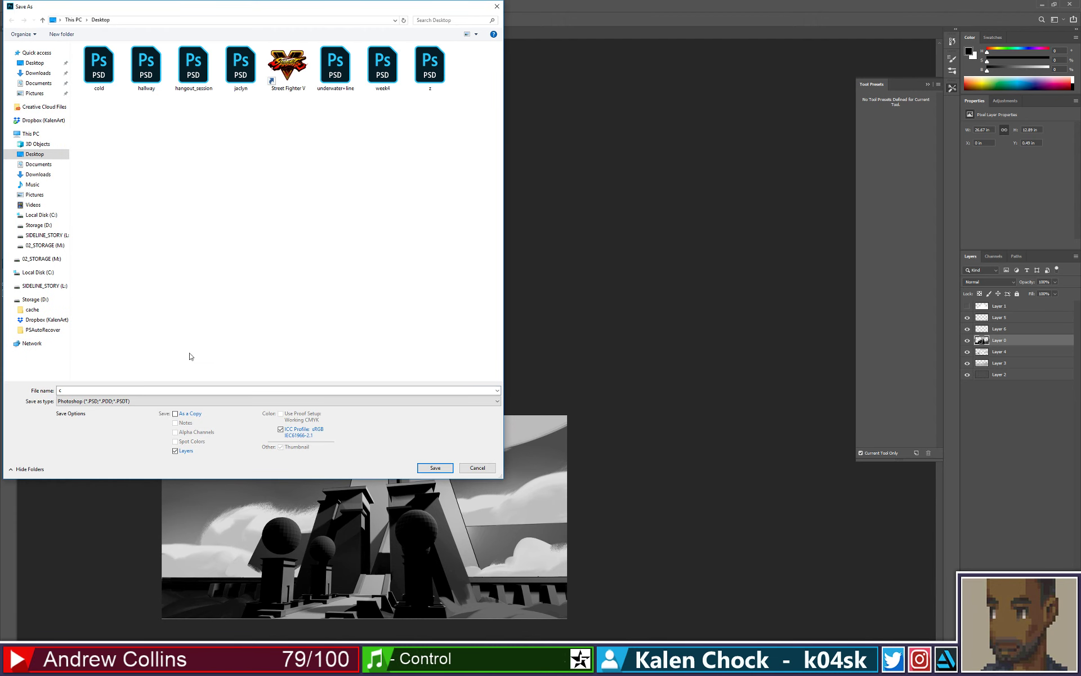
pyautogui.click(98, 388)
pyautogui.write('it')
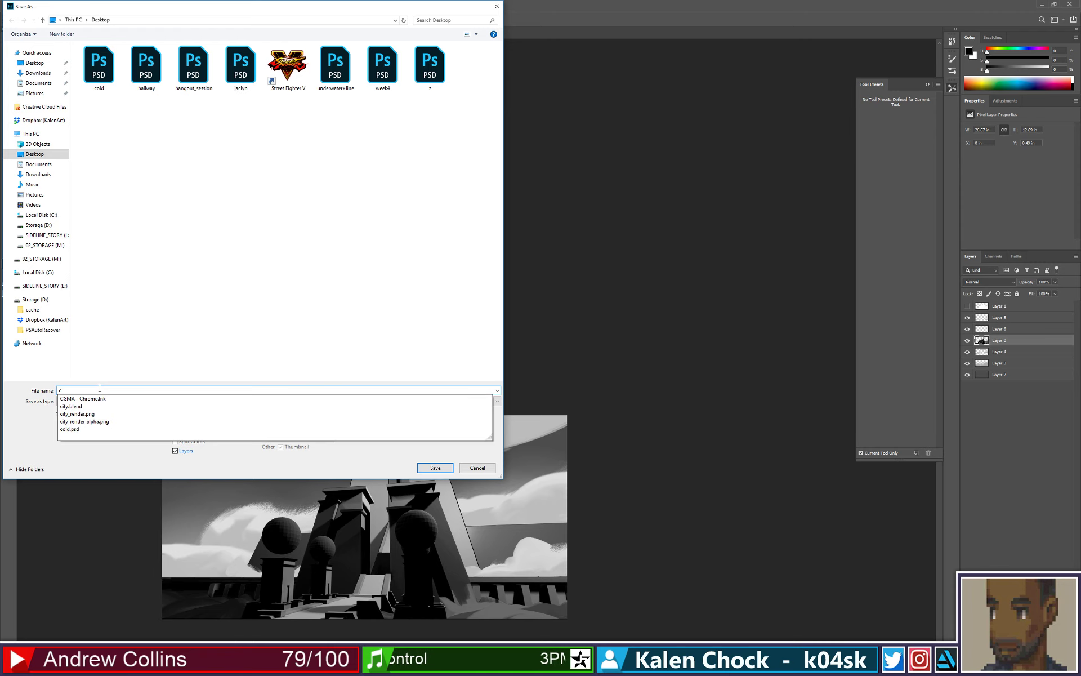
pyautogui.write('y_')
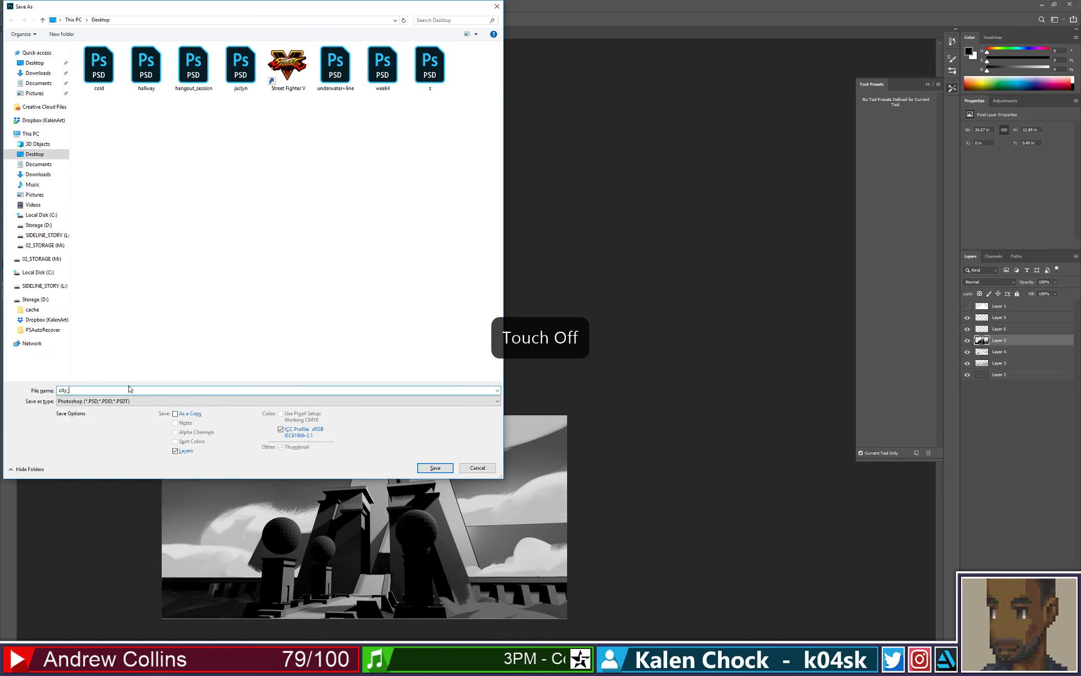
pyautogui.write('re')
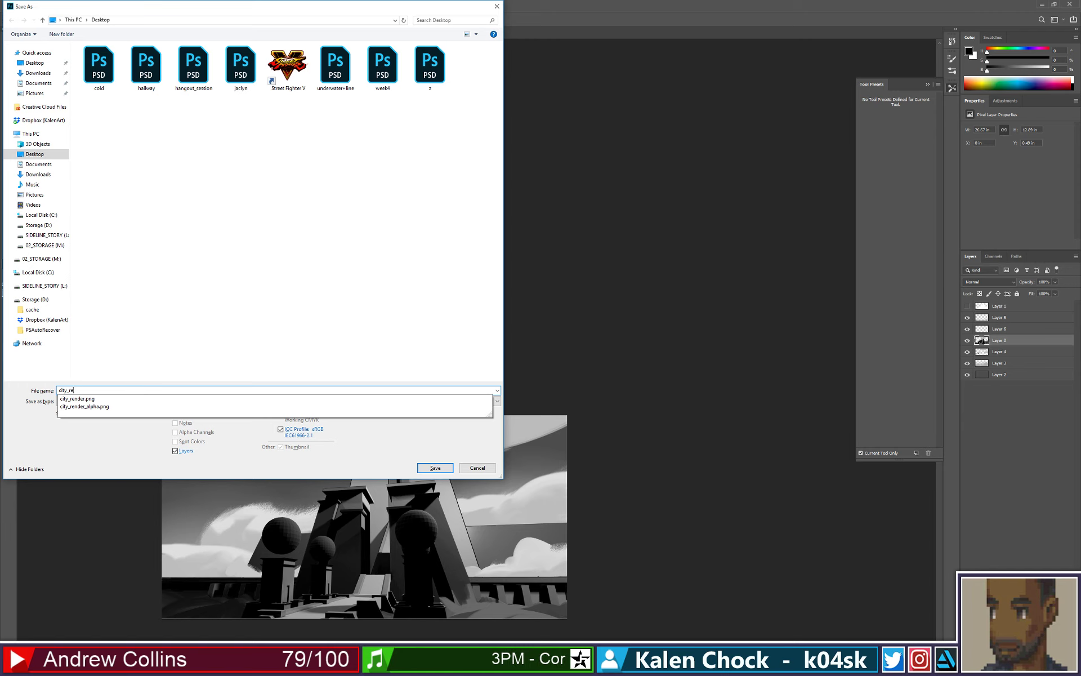
pyautogui.write('nder_test')
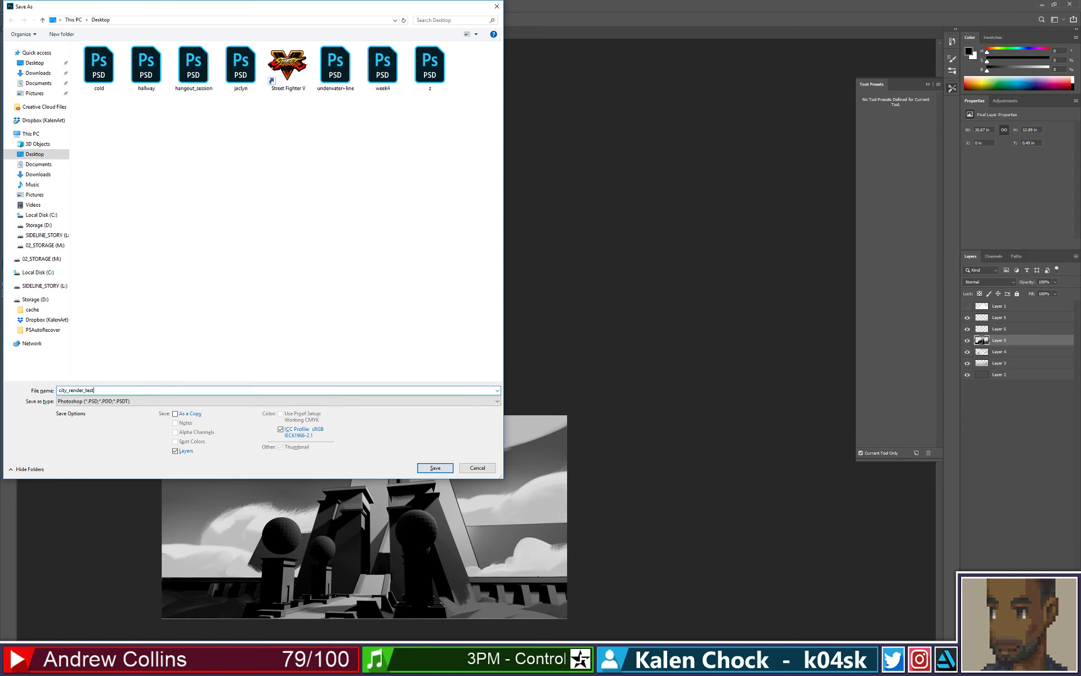
pyautogui.write('_demo')
pyautogui.press('Return')
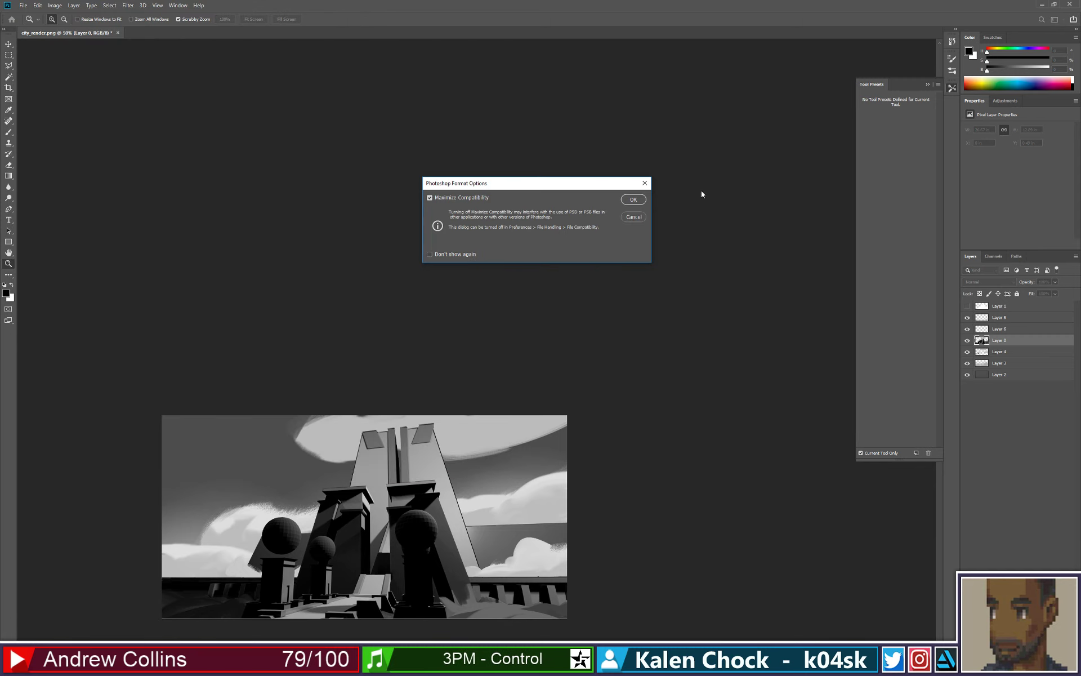
pyautogui.click(633, 200)
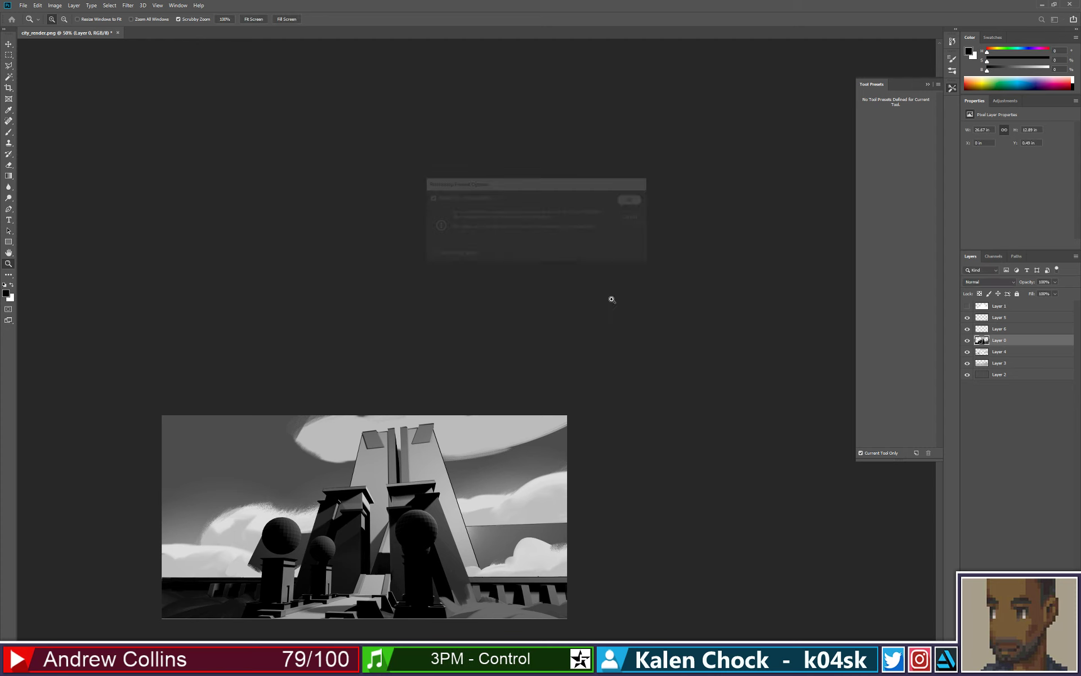
pyautogui.press('b')
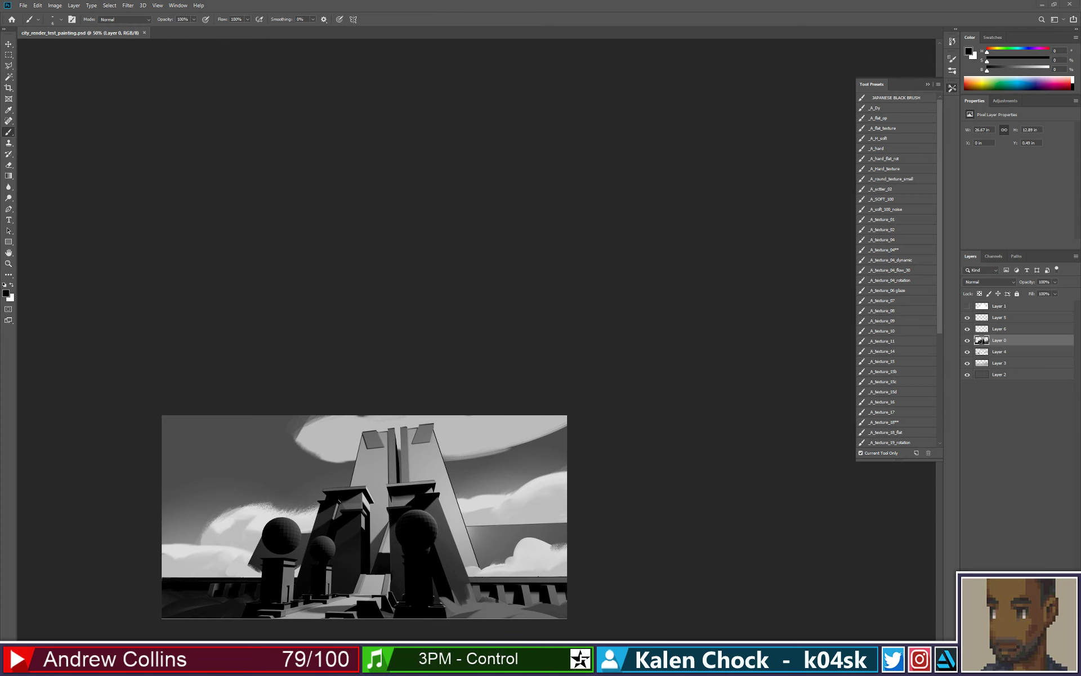
# - Switch to Wacom Desktop Center, check the Intuos Pro M touch options, and close the tablet settings
pyautogui.press('super')
pyautogui.write('wac')
pyautogui.click(93, 437)
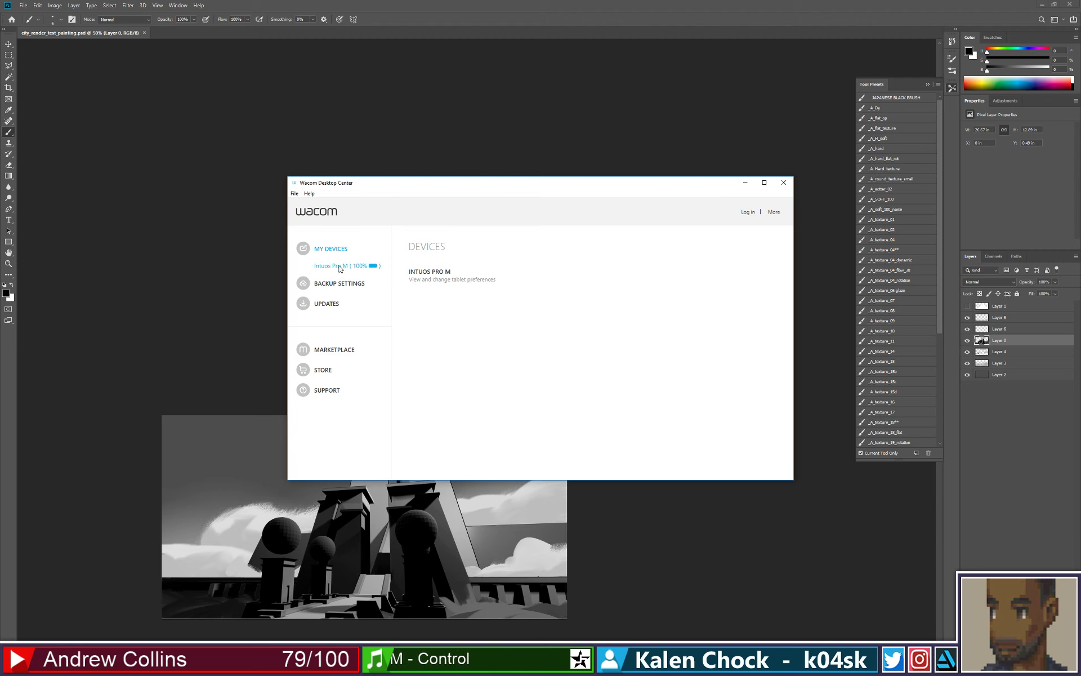
pyautogui.click(340, 266)
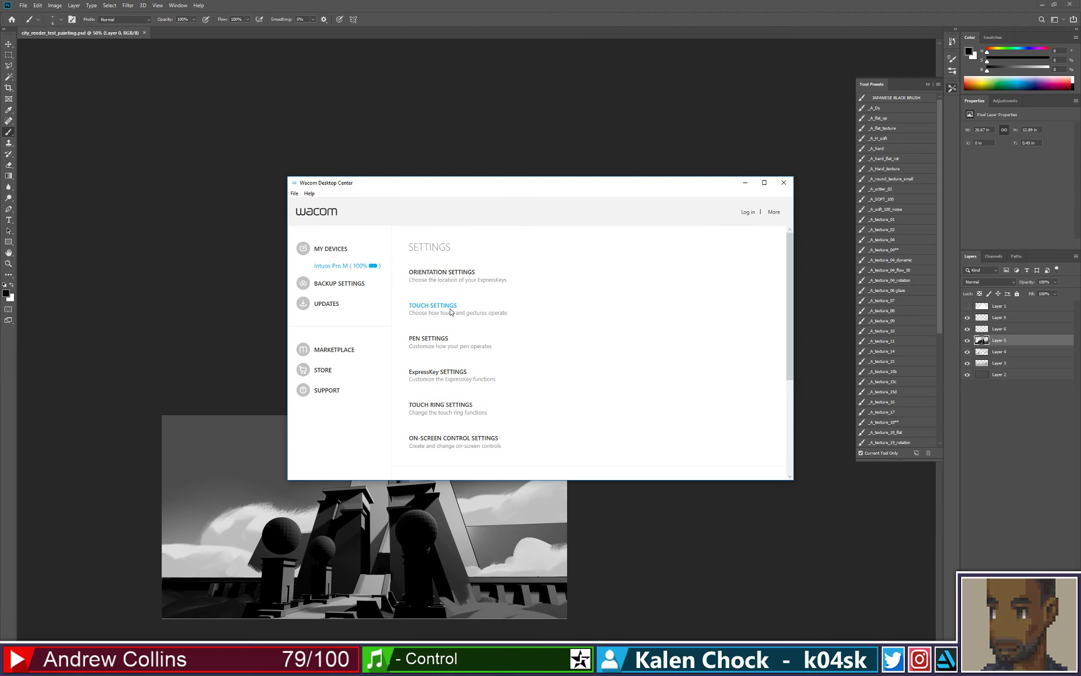
pyautogui.click(451, 313)
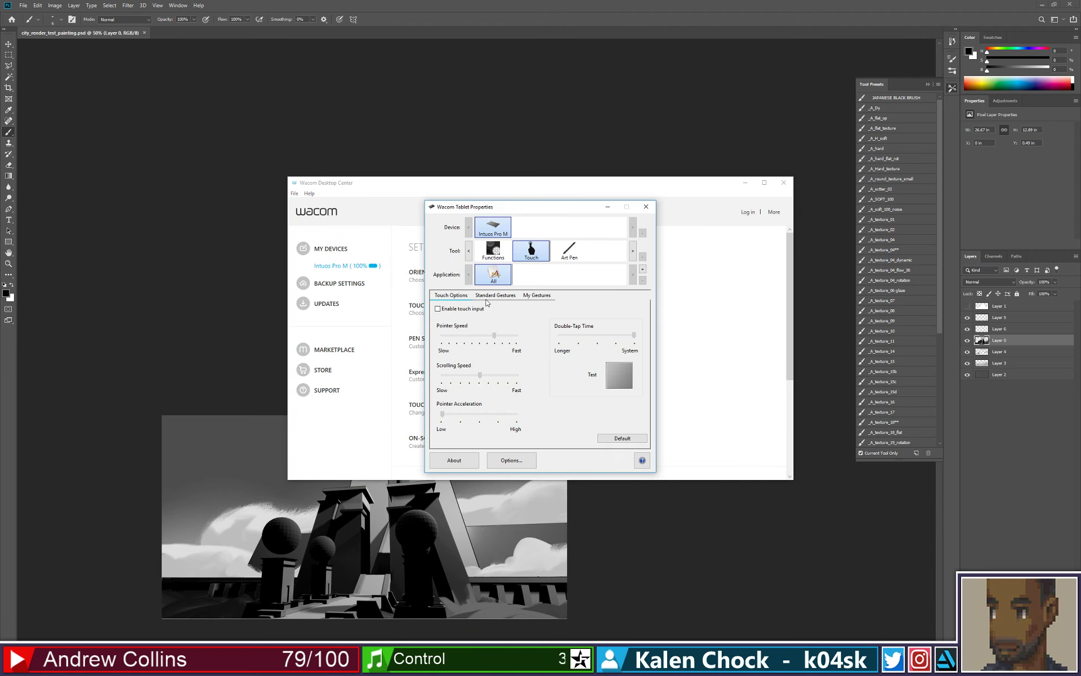
pyautogui.click(647, 207)
pyautogui.click(784, 182)
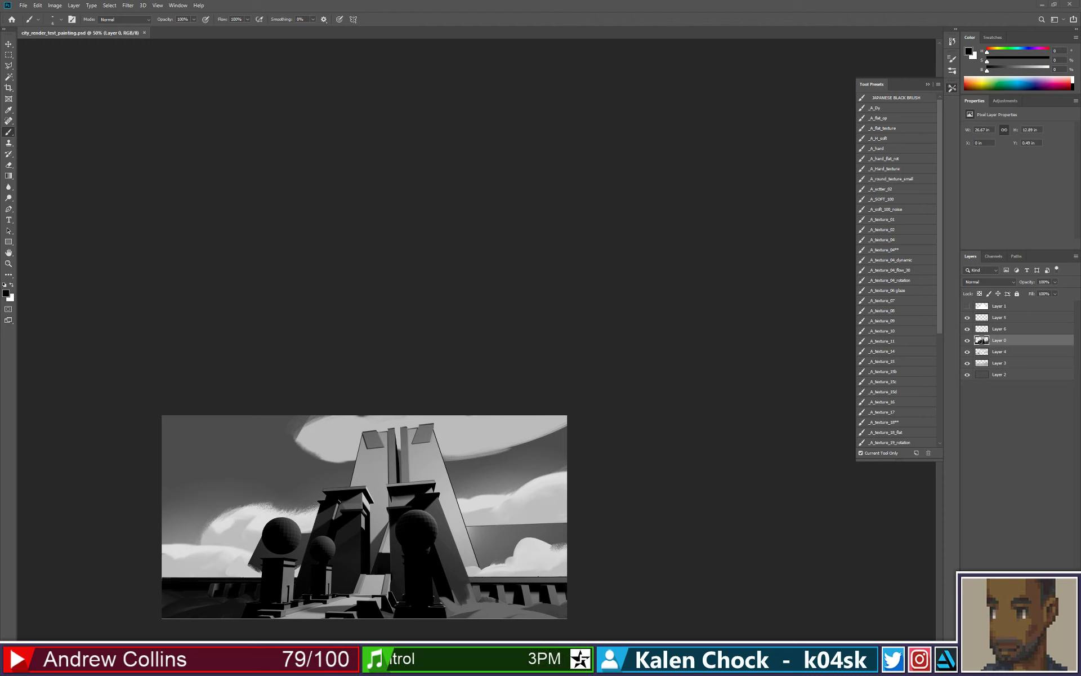
# - Bring the artist's ArtStation portfolio into view in a taller Chrome window, view the Victorian Street artwork and return to the portfolio
pyautogui.moveTo(0, 74); pyautogui.dragTo(511, 137)
pyautogui.scroll(-2, 549, 326)
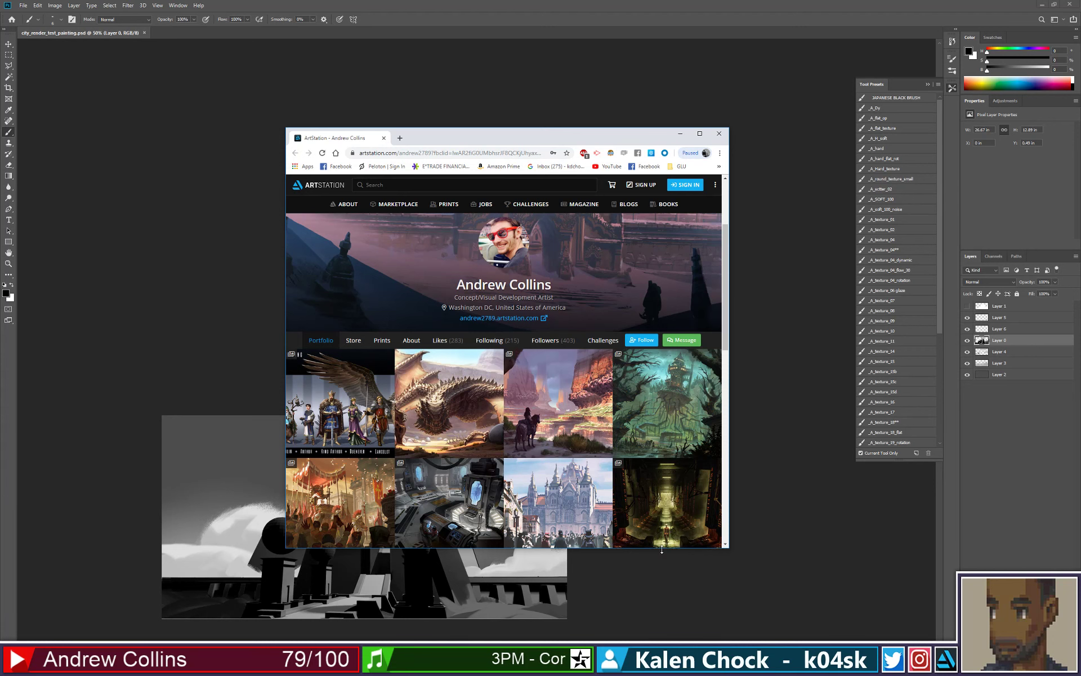
pyautogui.moveTo(663, 551); pyautogui.dragTo(663, 628)
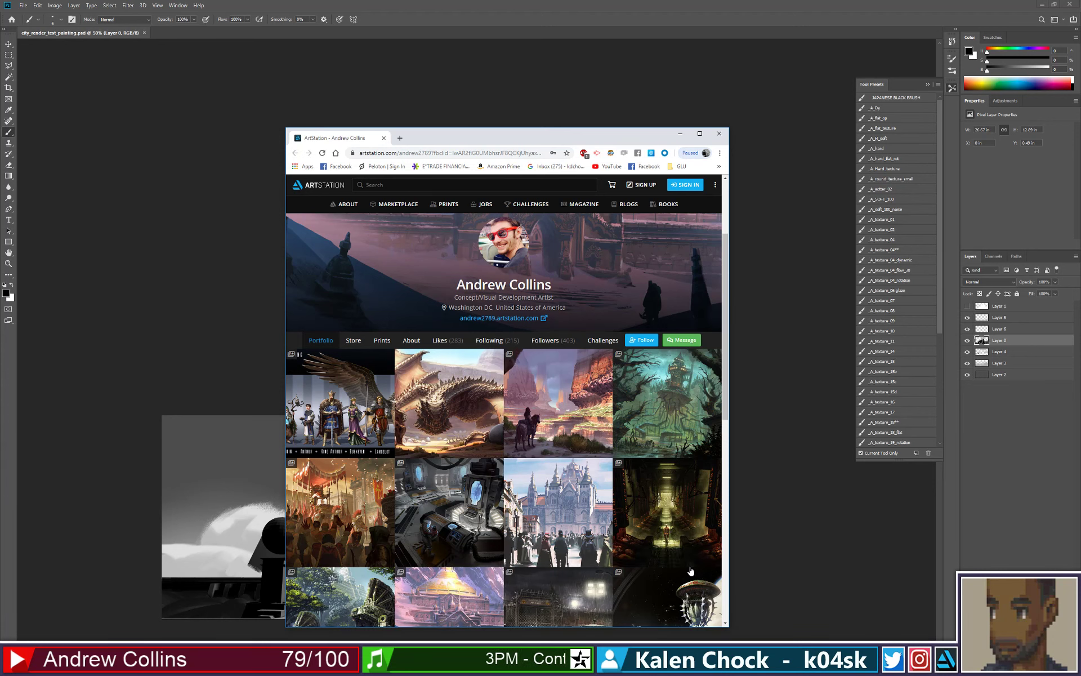
pyautogui.click(559, 499)
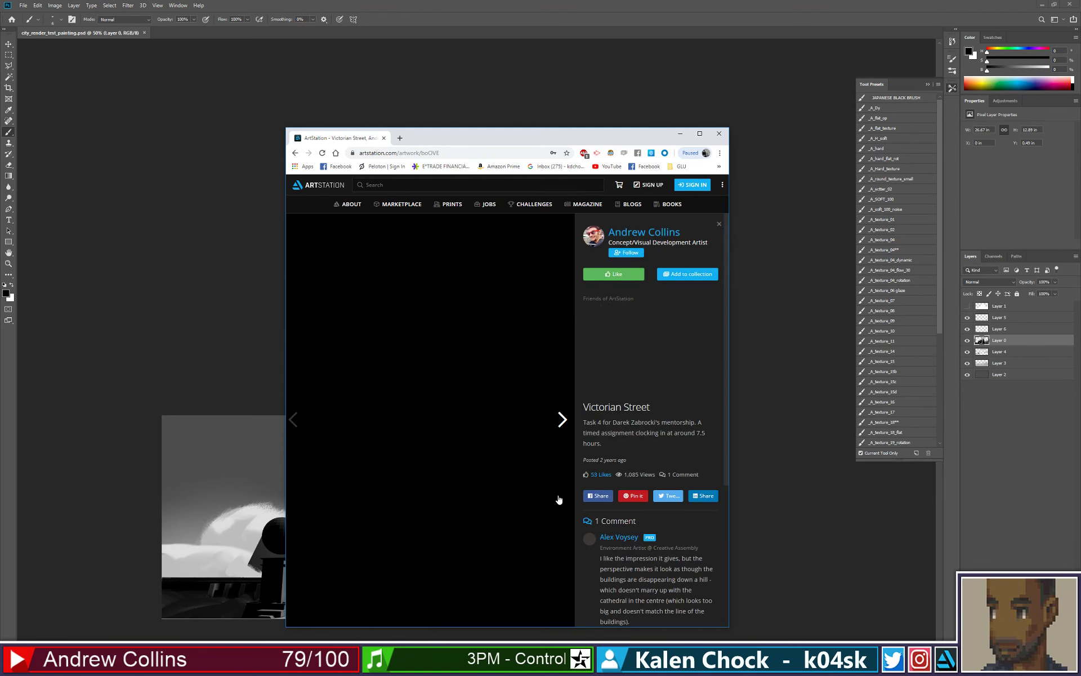
pyautogui.click(645, 237)
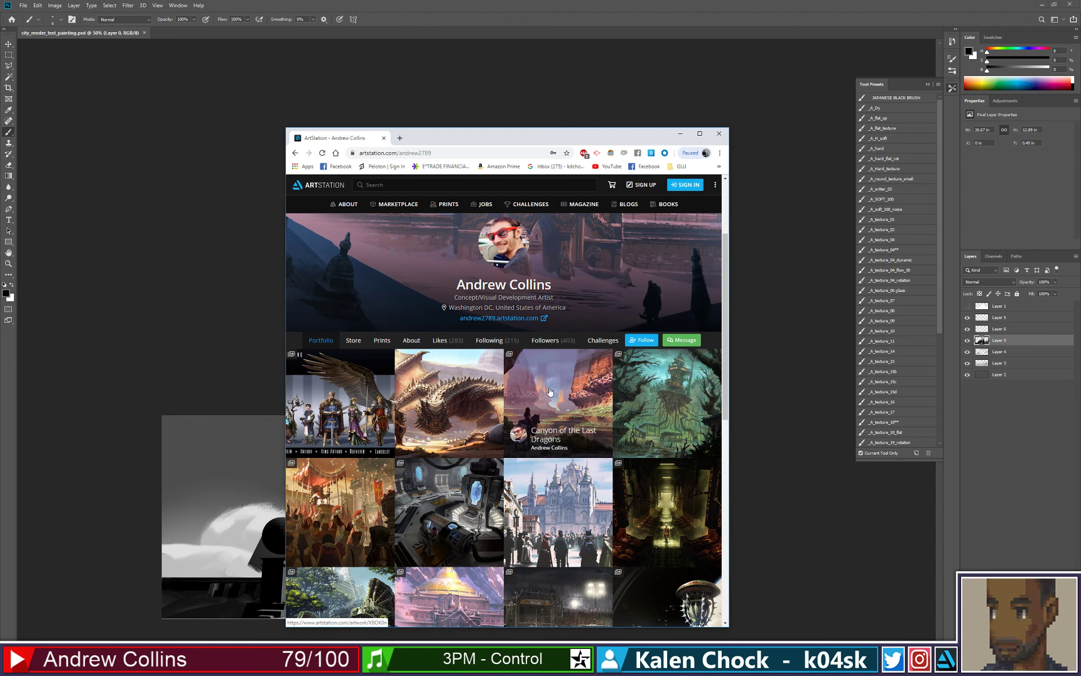
# - Open the Temple of the Jaguar King artwork from the portfolio and widen the browser window to view it
pyautogui.scroll(-3, 550, 391)
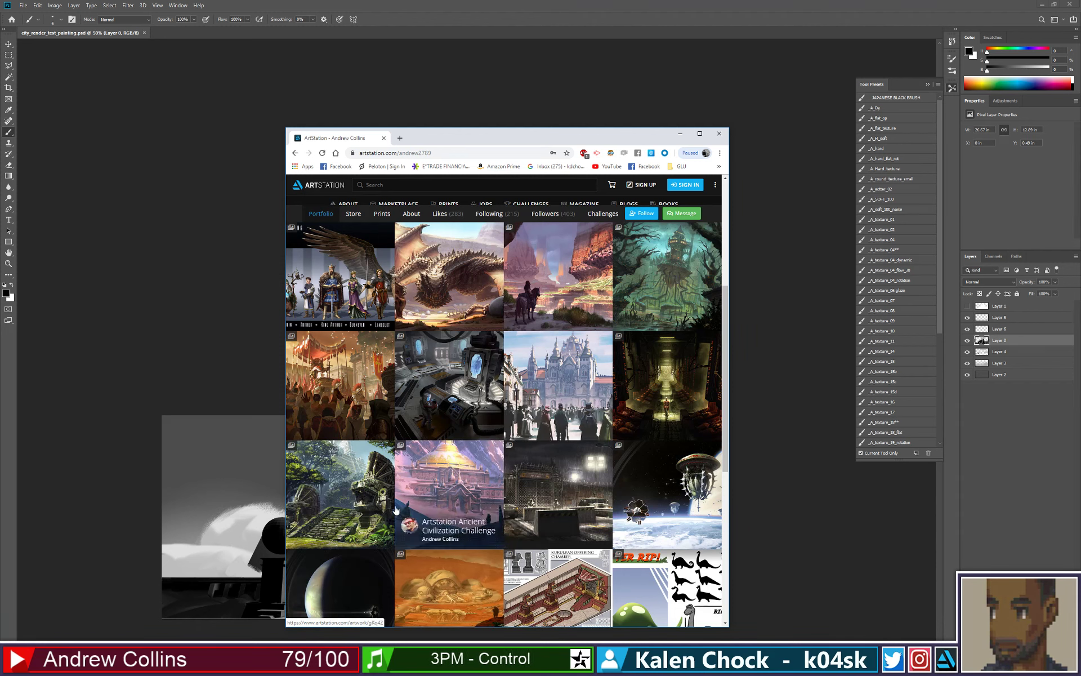
pyautogui.click(366, 495)
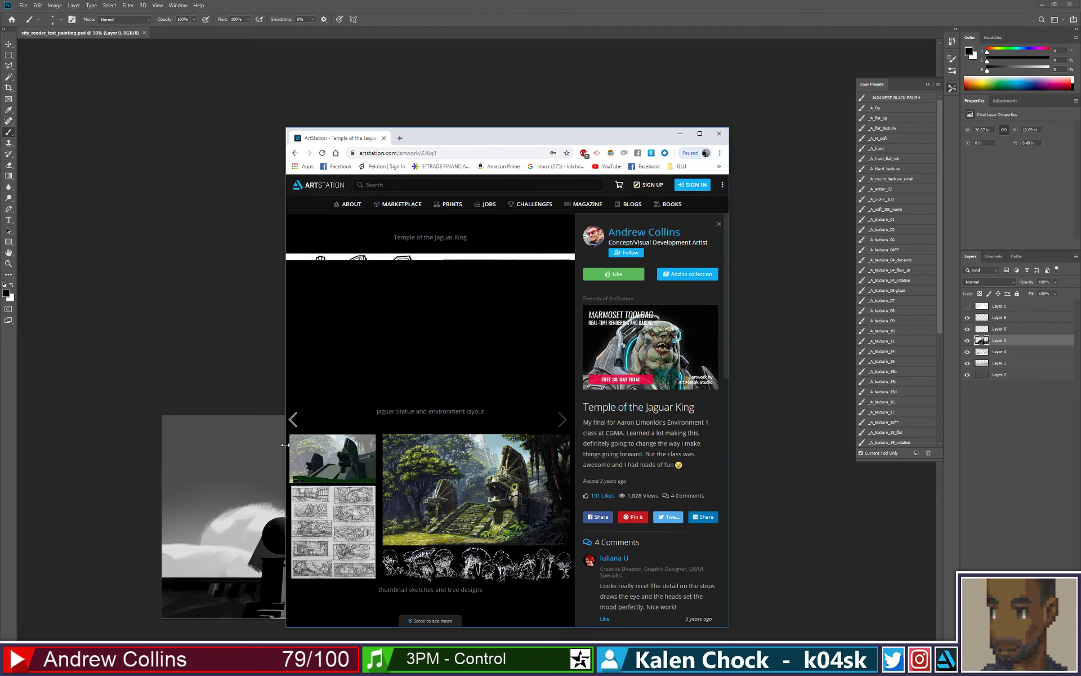
pyautogui.moveTo(286, 444); pyautogui.dragTo(40, 445)
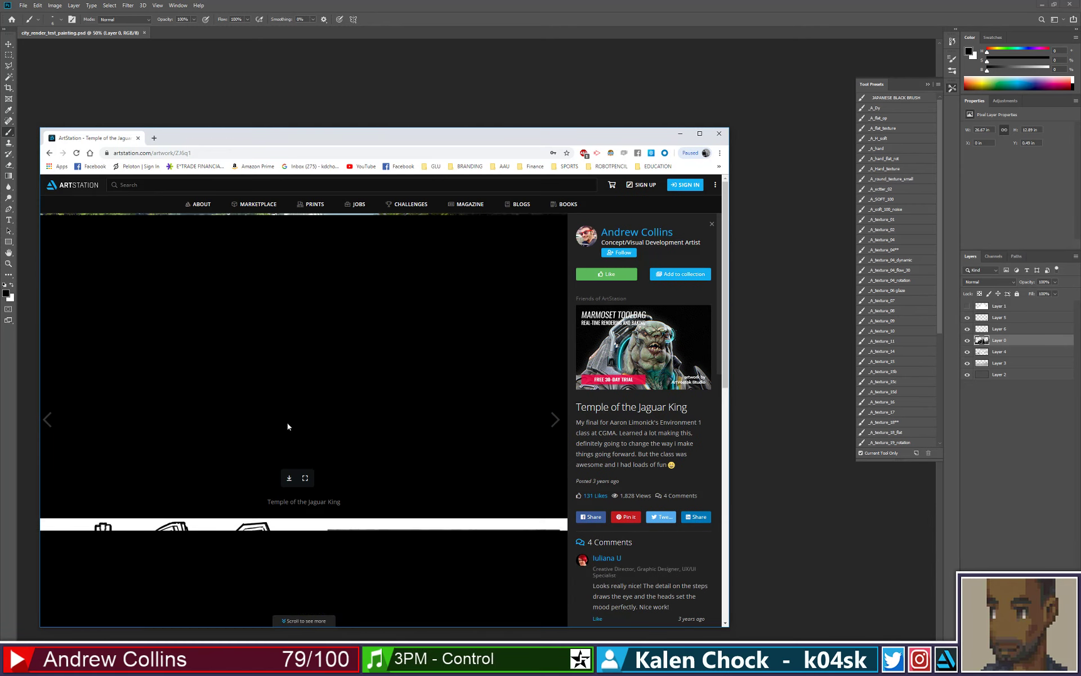
# - Look through the Temple of the Jaguar King statue designs and thumbnail sketches, and return to the portfolio
pyautogui.scroll(-5, 296, 445)
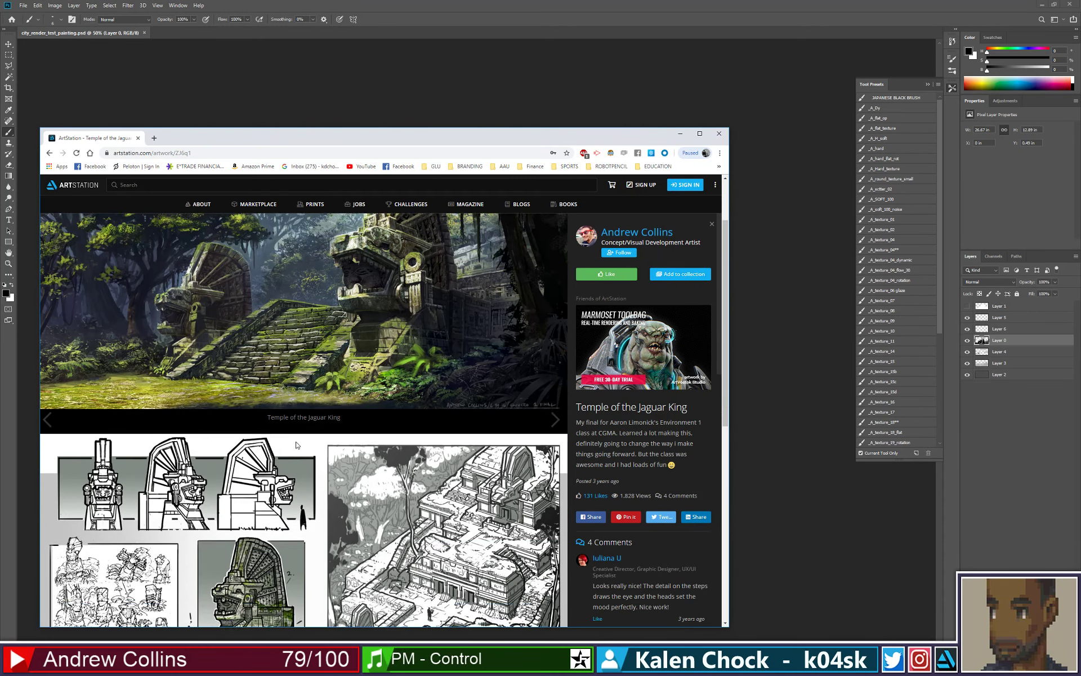
pyautogui.scroll(-5, 296, 444)
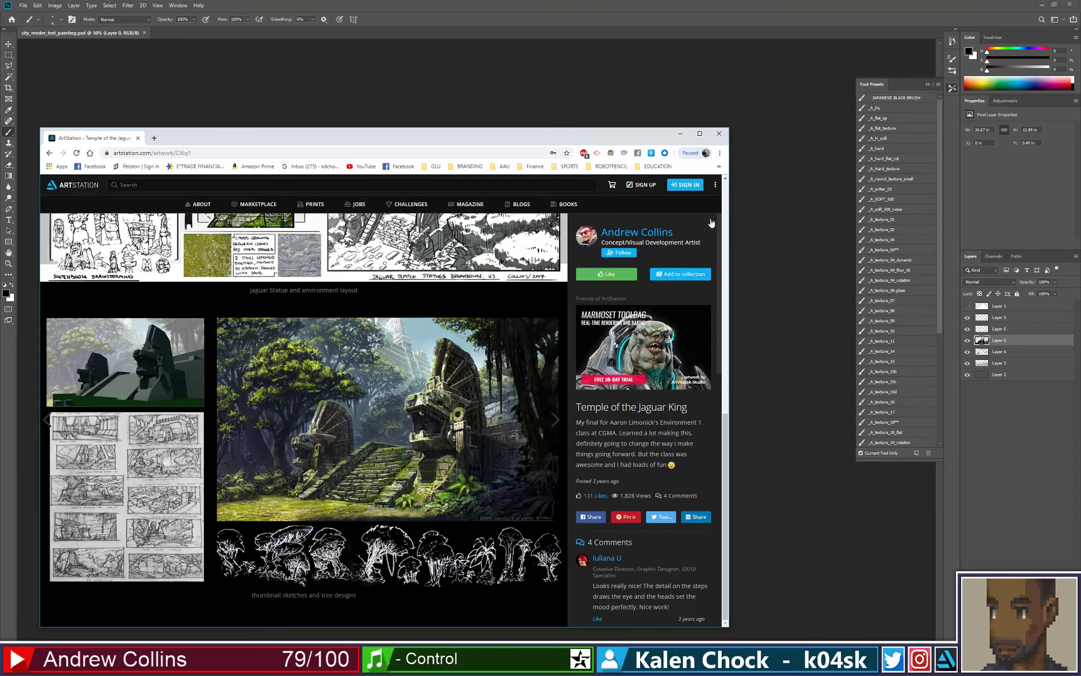
pyautogui.click(711, 223)
# - Open the Canyon of the Last Dragons artwork, view its painting and rock sketches, and return to the portfolio
pyautogui.scroll(-5, 391, 324)
pyautogui.scroll(1, 391, 325)
pyautogui.click(391, 325)
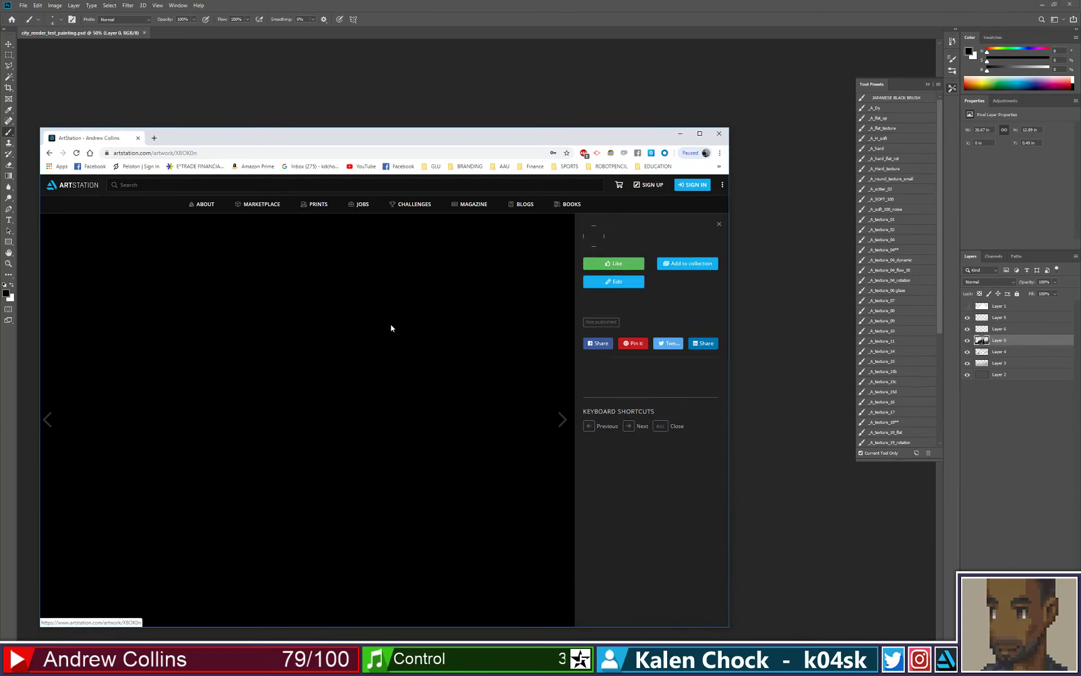
pyautogui.scroll(-2, 421, 418)
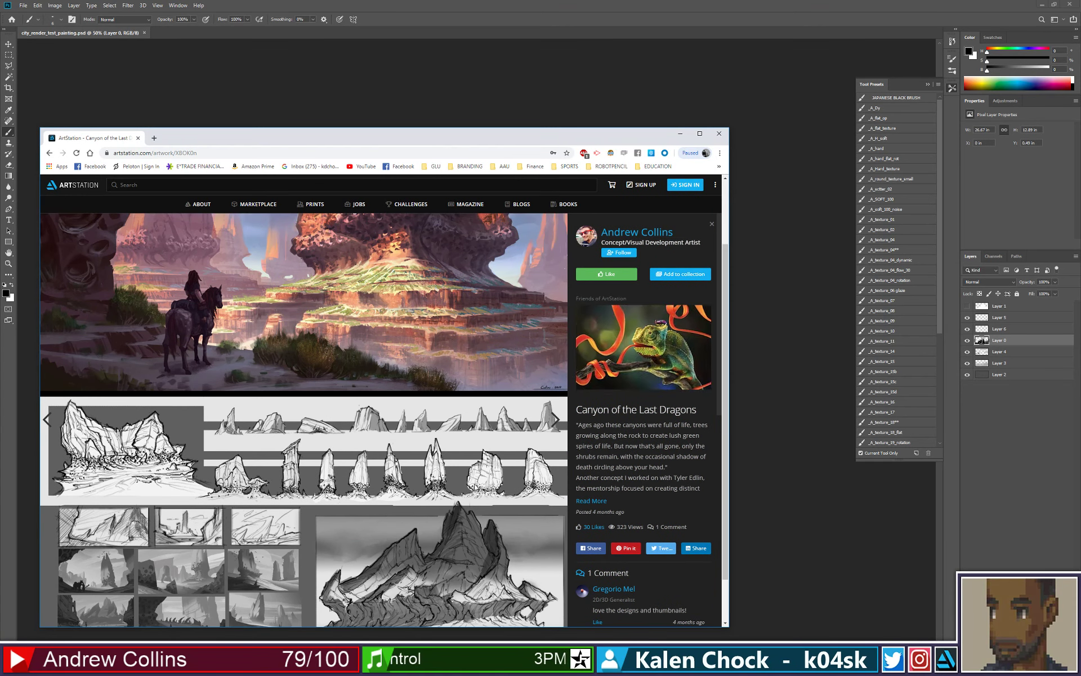
pyautogui.scroll(2, 408, 442)
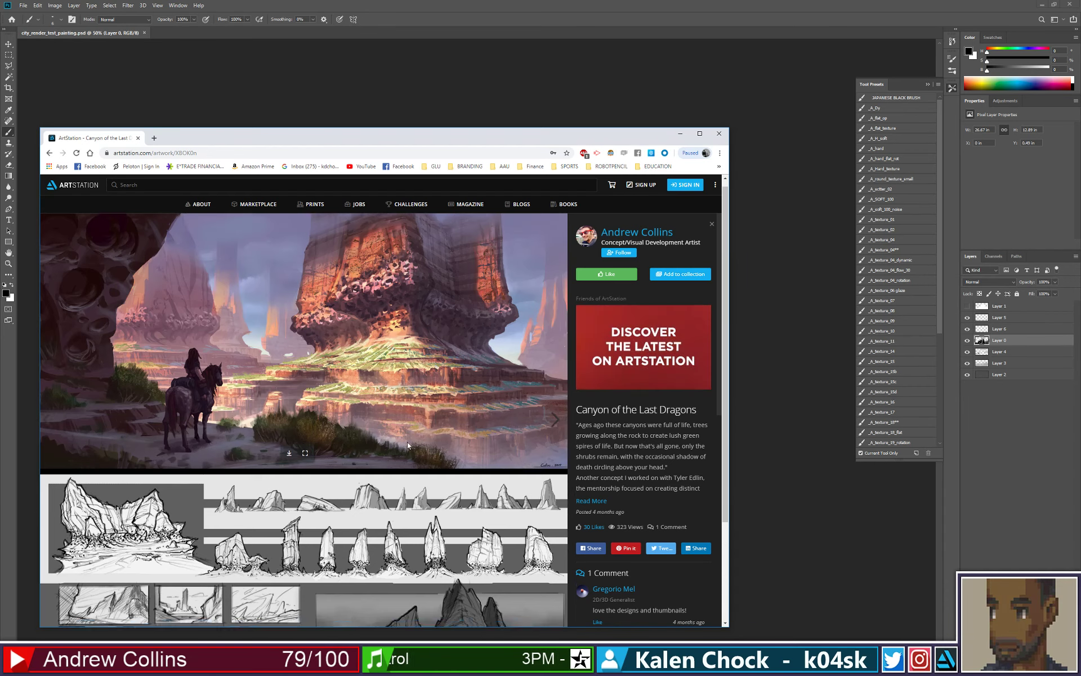
pyautogui.scroll(-3, 408, 442)
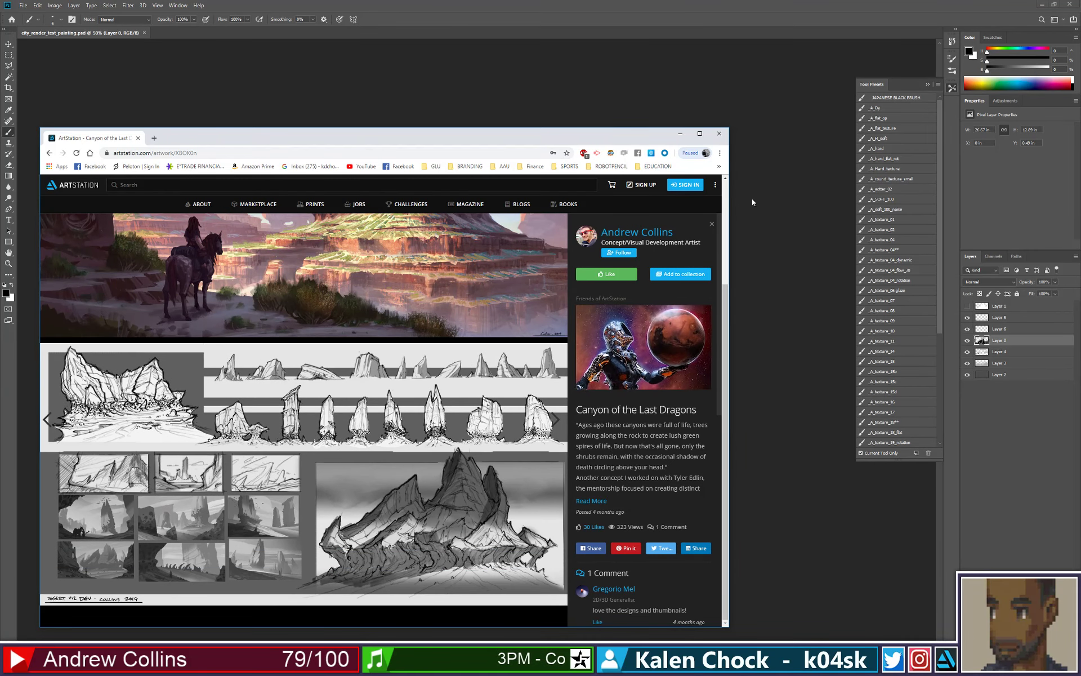
pyautogui.click(711, 223)
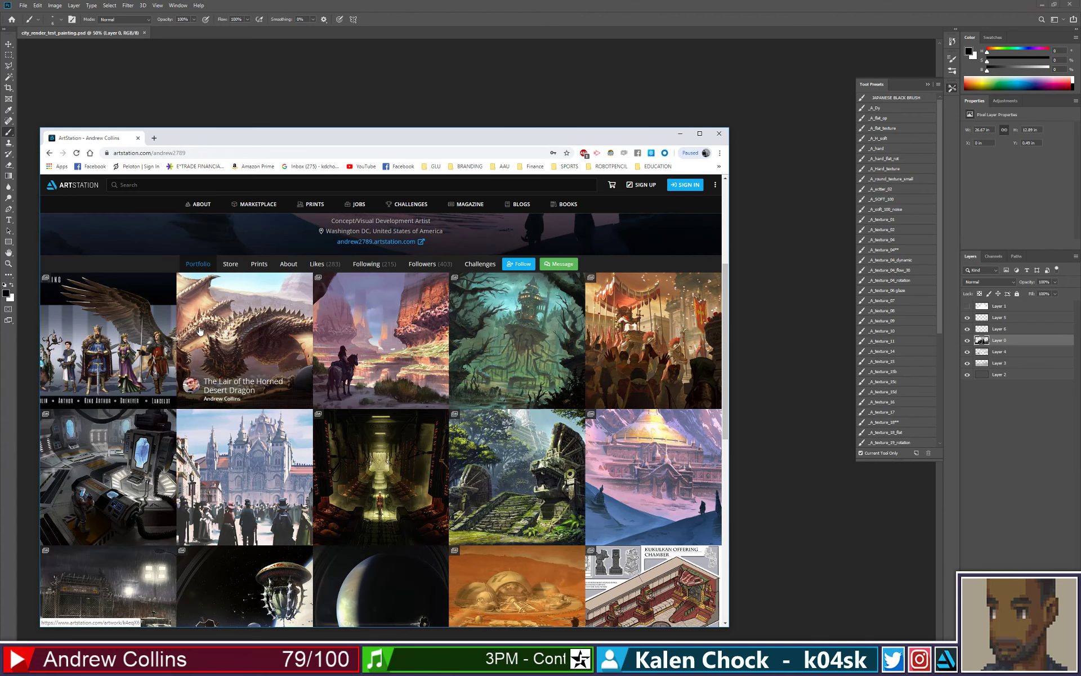
# - Open the Reproduction Complex D artwork, examine its breakdown sheet, and return to the portfolio
pyautogui.click(144, 440)
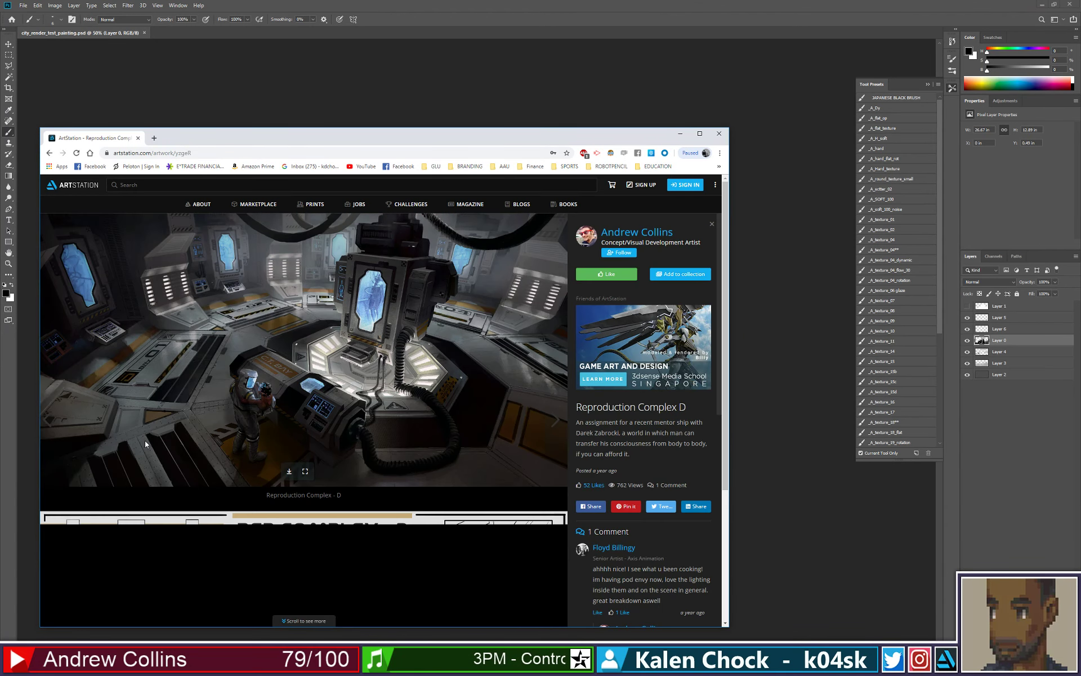
pyautogui.scroll(-3, 267, 412)
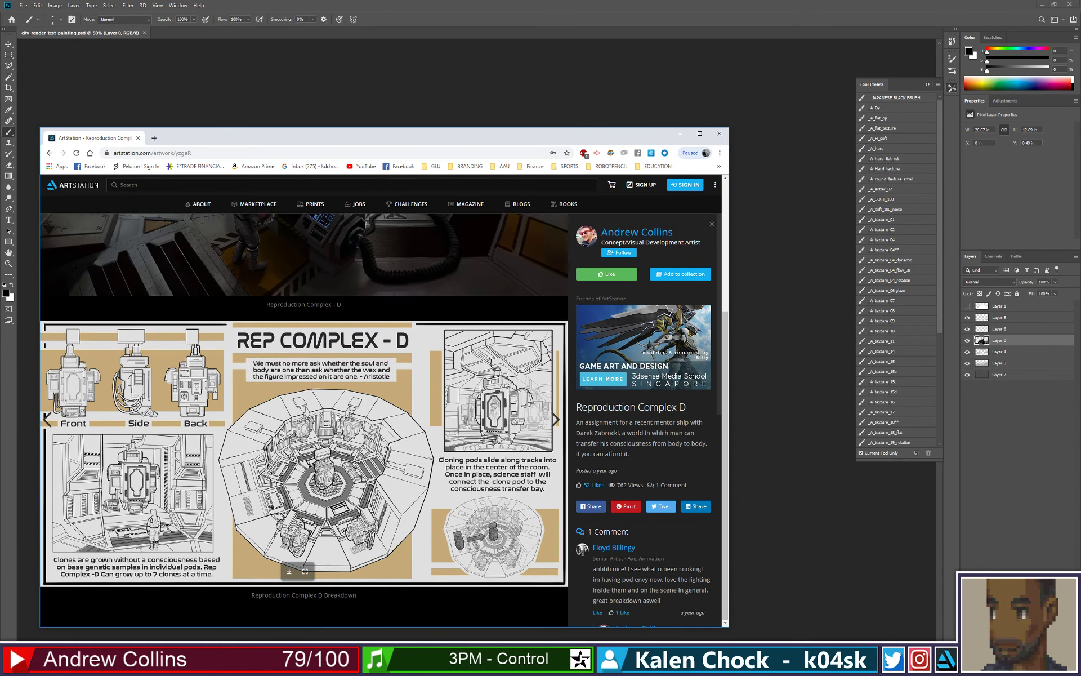
pyautogui.scroll(3, 527, 348)
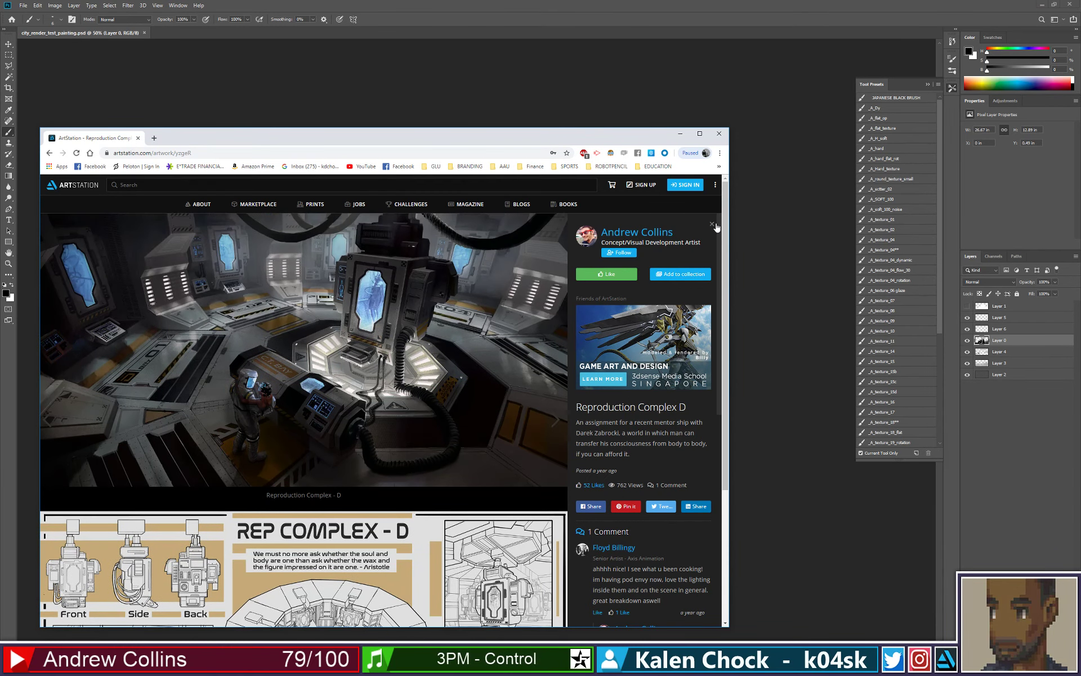
pyautogui.click(713, 224)
# - Browse the remaining portfolio, view The Assassination of Dom the First and its throne breakdown, and close the browser to return to Photoshop
pyautogui.scroll(-5, 557, 458)
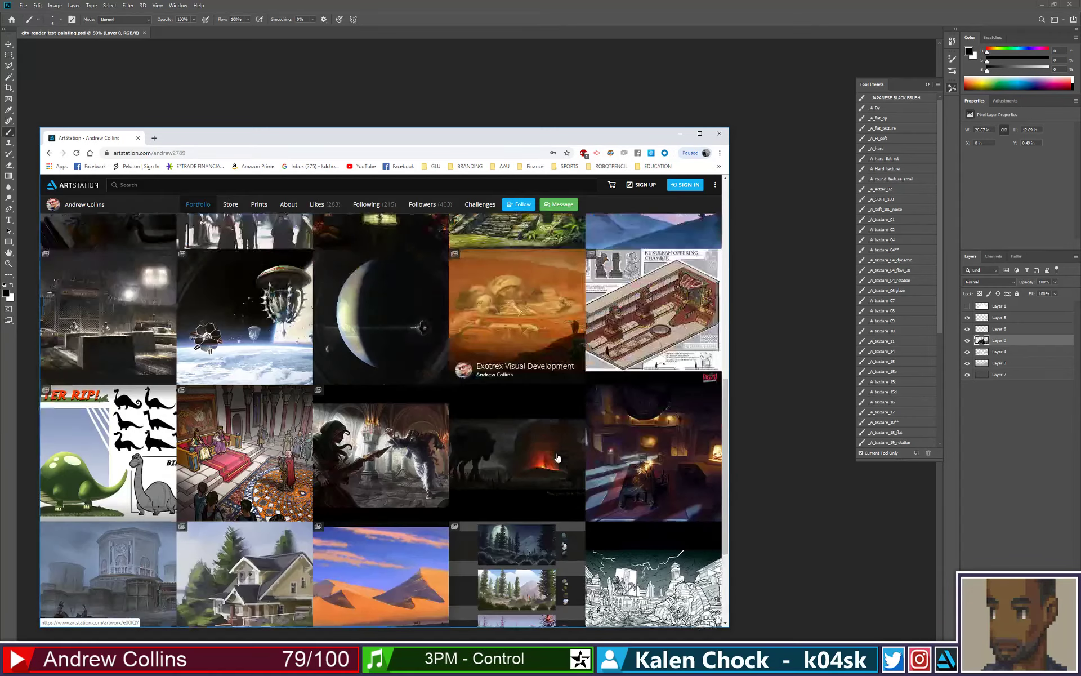
pyautogui.scroll(-3, 558, 457)
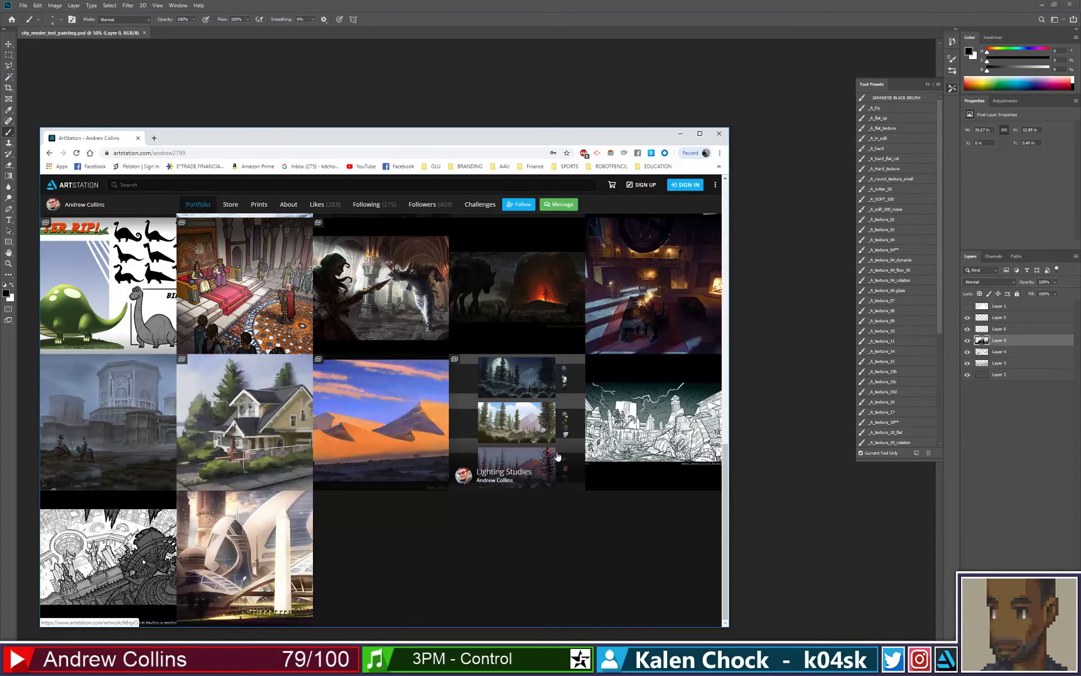
pyautogui.scroll(10, 557, 456)
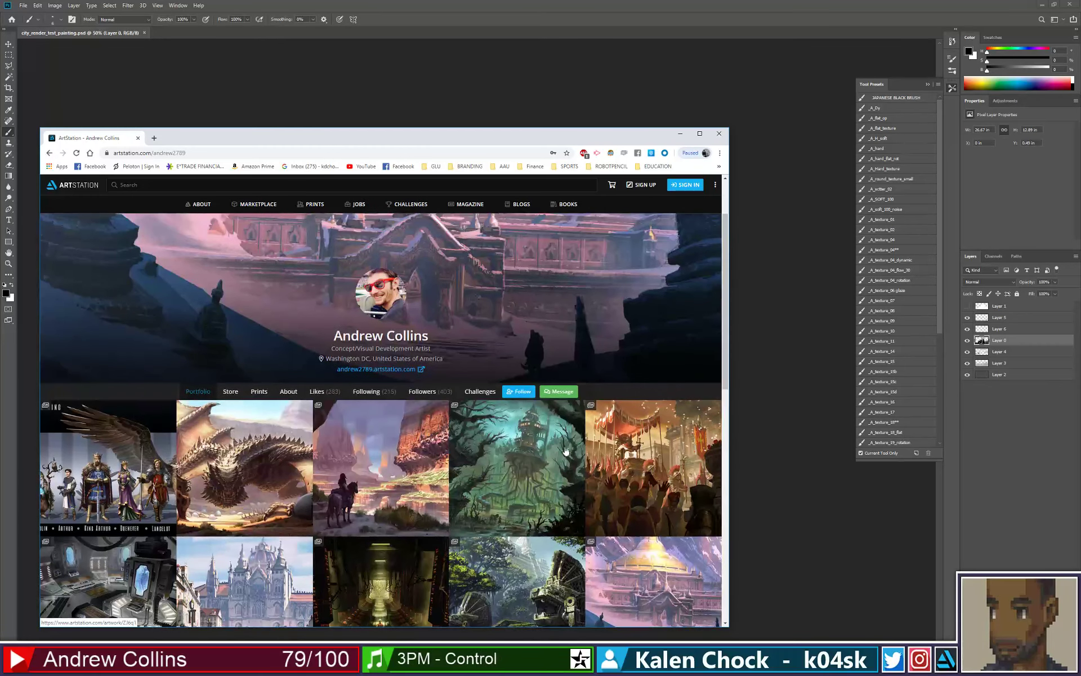
pyautogui.click(611, 431)
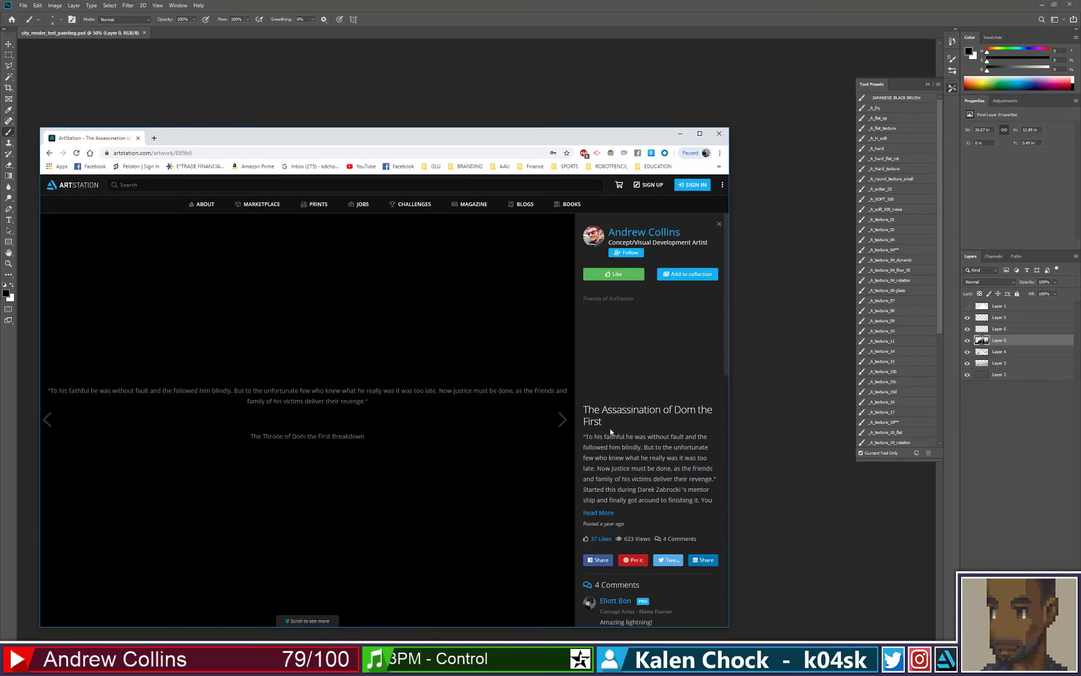
pyautogui.scroll(-4, 402, 412)
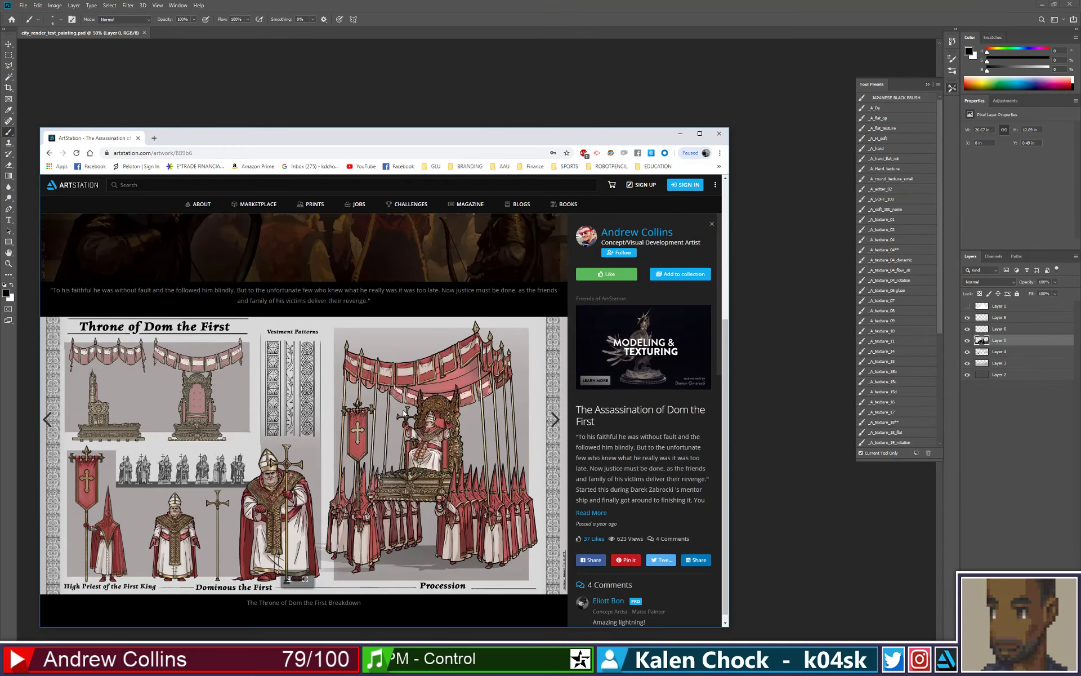
pyautogui.scroll(3, 403, 414)
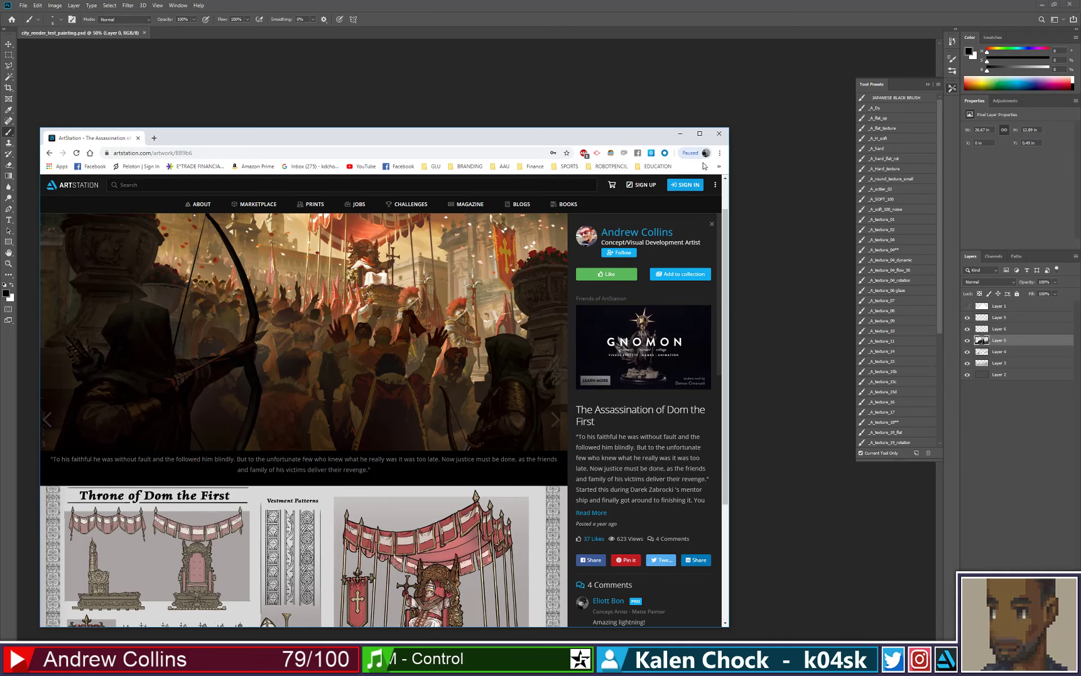
pyautogui.click(720, 134)
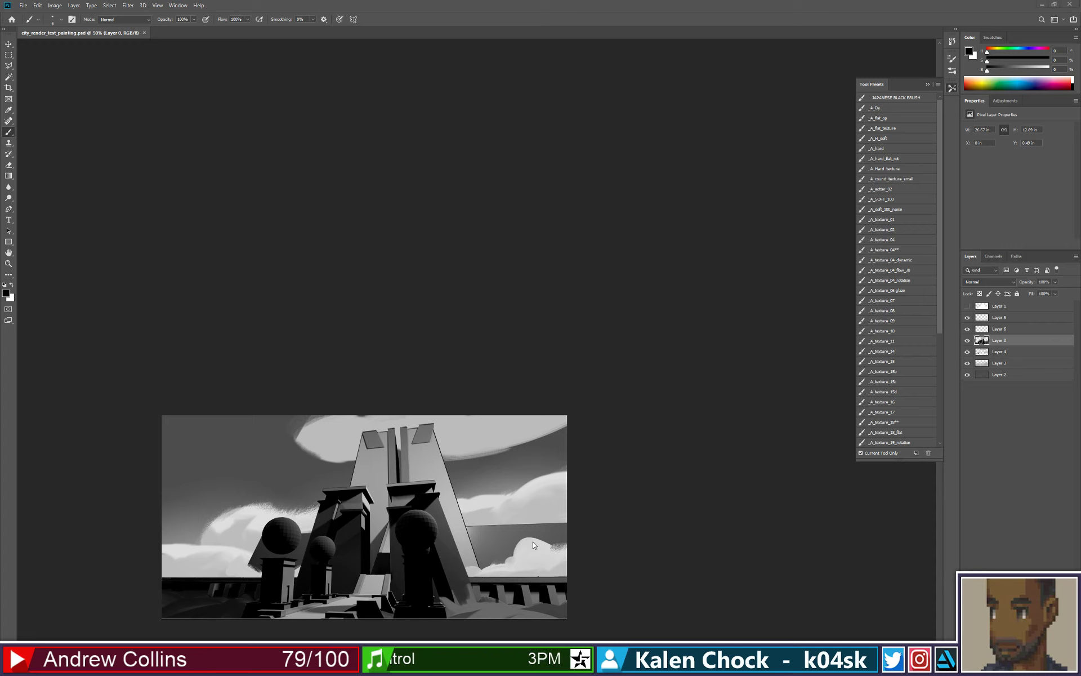
# - Paint thin straight dark grey edge lines down both sides of the right-hand central pillar on the main tower, using a sampled grey
pyautogui.press('z')
pyautogui.click(416, 450)
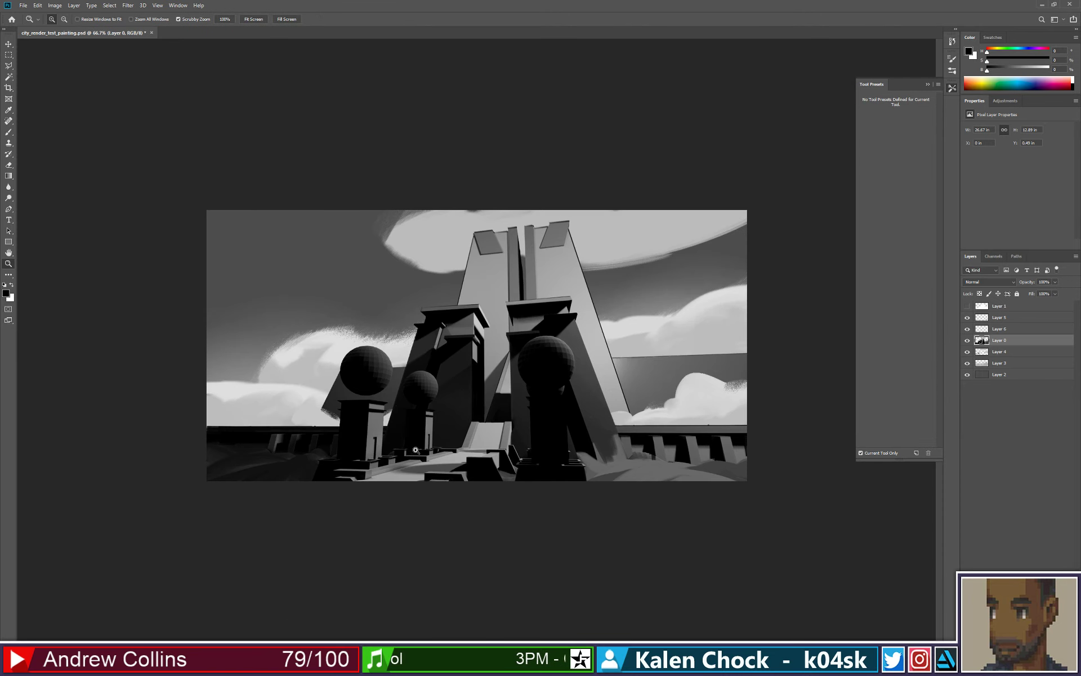
pyautogui.click(520, 265)
pyautogui.click(539, 246)
pyautogui.moveTo(565, 245); pyautogui.dragTo(537, 322)
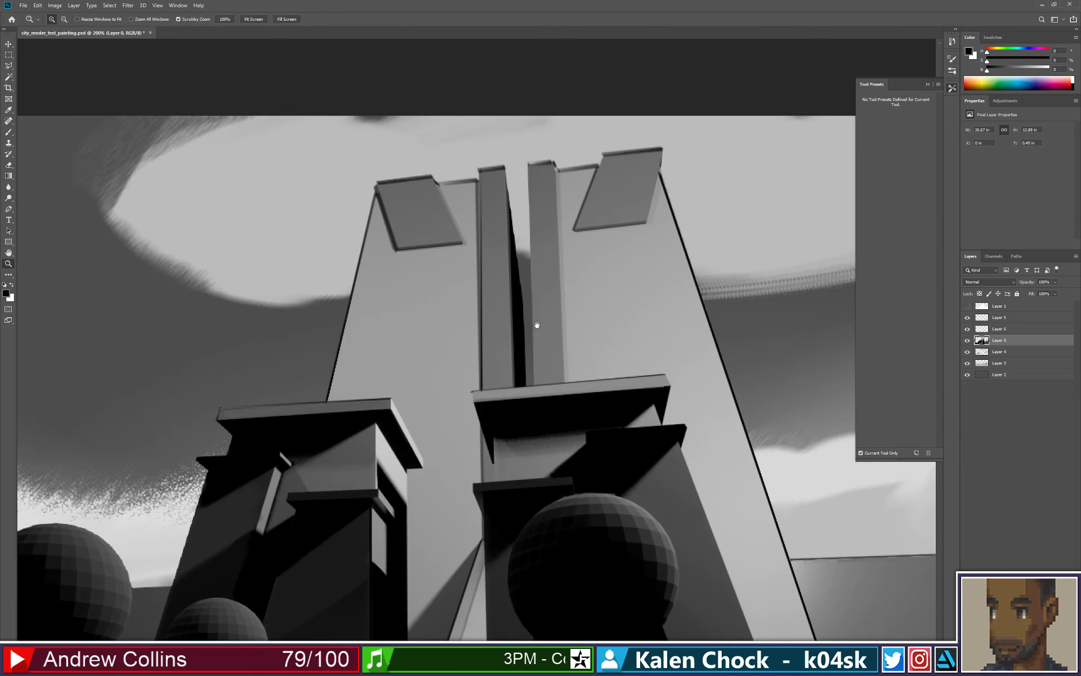
pyautogui.press('b')
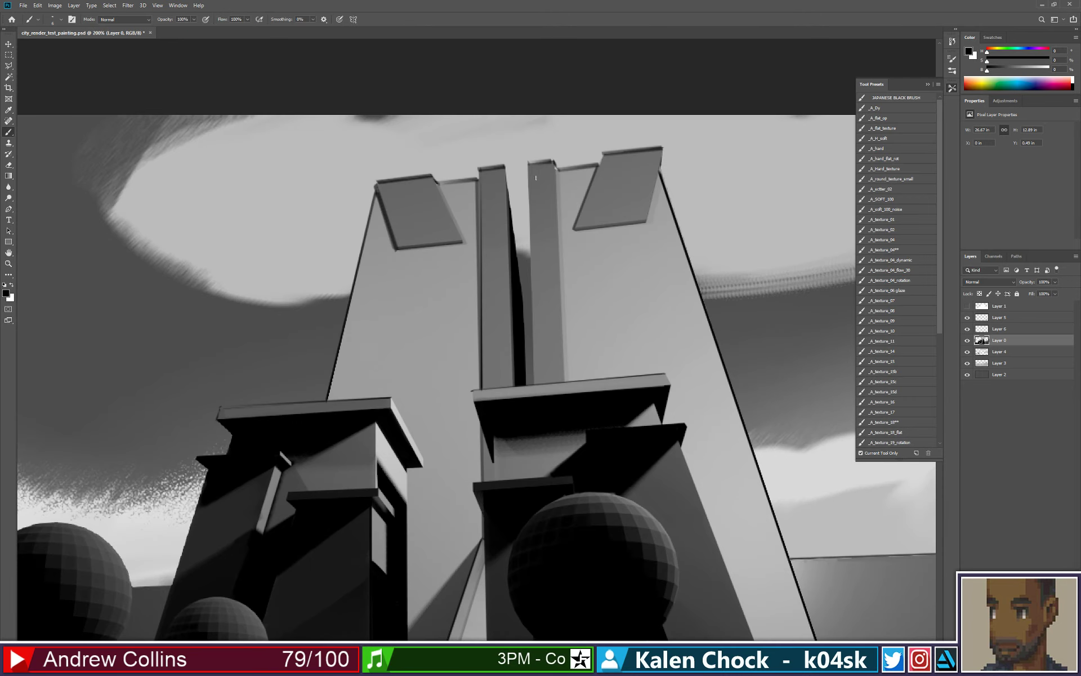
pyautogui.keyDown('shift'); pyautogui.click(535, 386); pyautogui.keyUp('shift')
pyautogui.hotkey('ctrl', 'z')
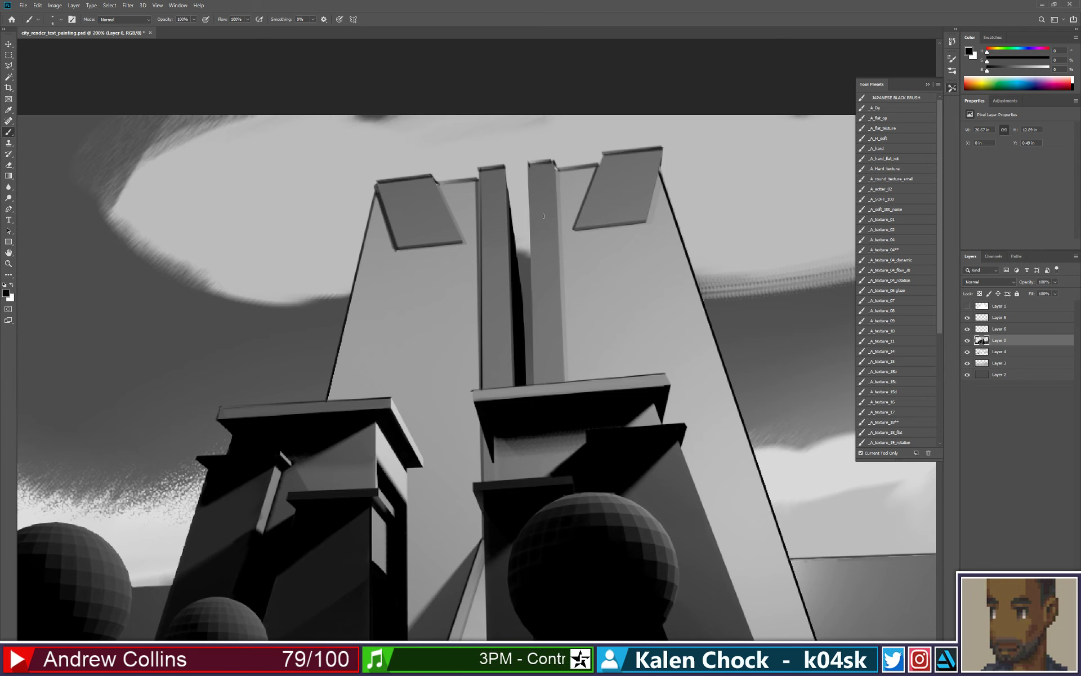
pyautogui.keyDown('alt'); pyautogui.click(499, 167); pyautogui.keyUp('alt')
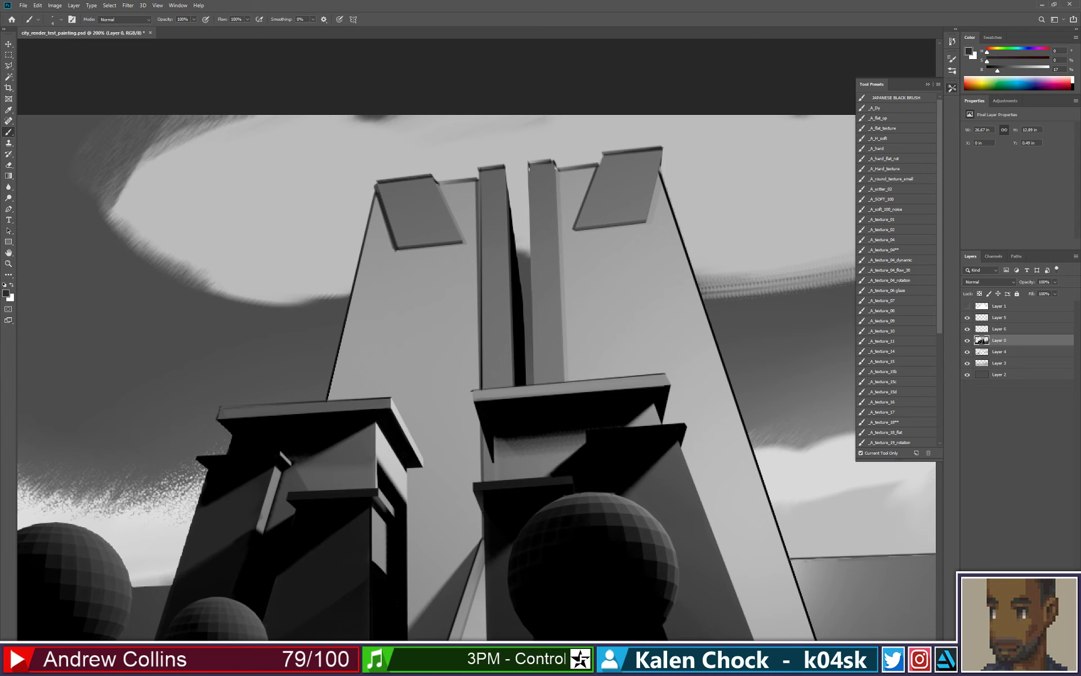
pyautogui.keyDown('shift'); pyautogui.click(534, 384); pyautogui.keyUp('shift')
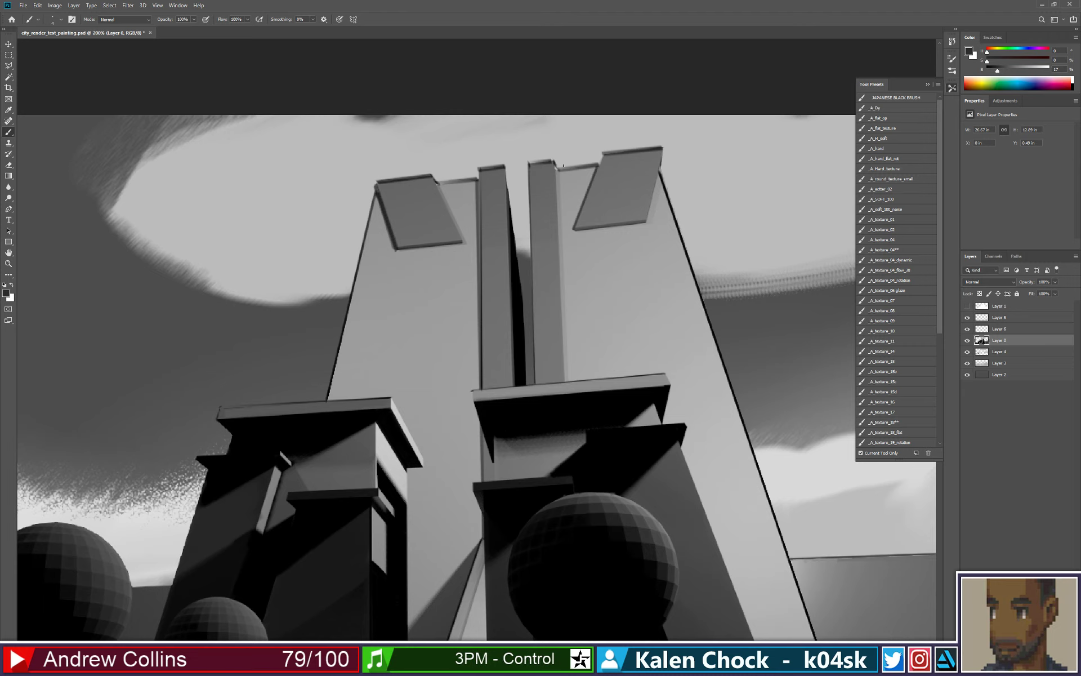
pyautogui.keyDown('shift'); pyautogui.click(569, 379); pyautogui.keyUp('shift')
# - Paint flat black blocks along the bottom edge of the foreground with the Flat Tech Rounded 02 brush, using a sampled black
pyautogui.press('z')
pyautogui.keyDown('alt'); pyautogui.click(569, 377); pyautogui.keyUp('alt')
pyautogui.keyDown('alt'); pyautogui.click(532, 373); pyautogui.keyUp('alt')
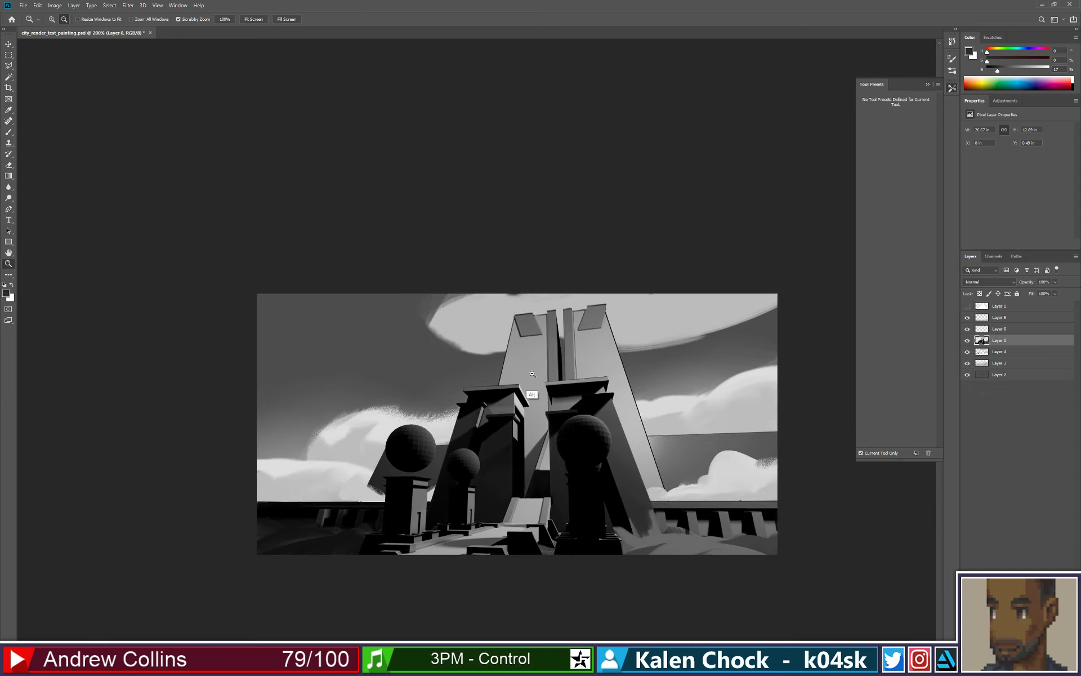
pyautogui.moveTo(562, 473); pyautogui.dragTo(581, 345)
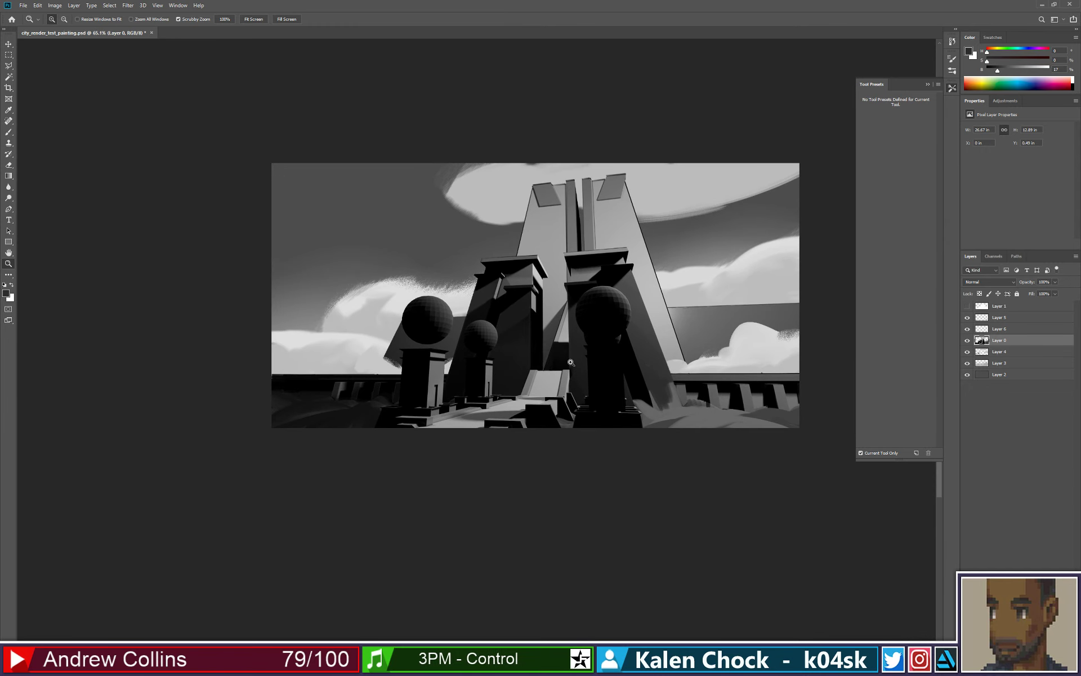
pyautogui.press('b')
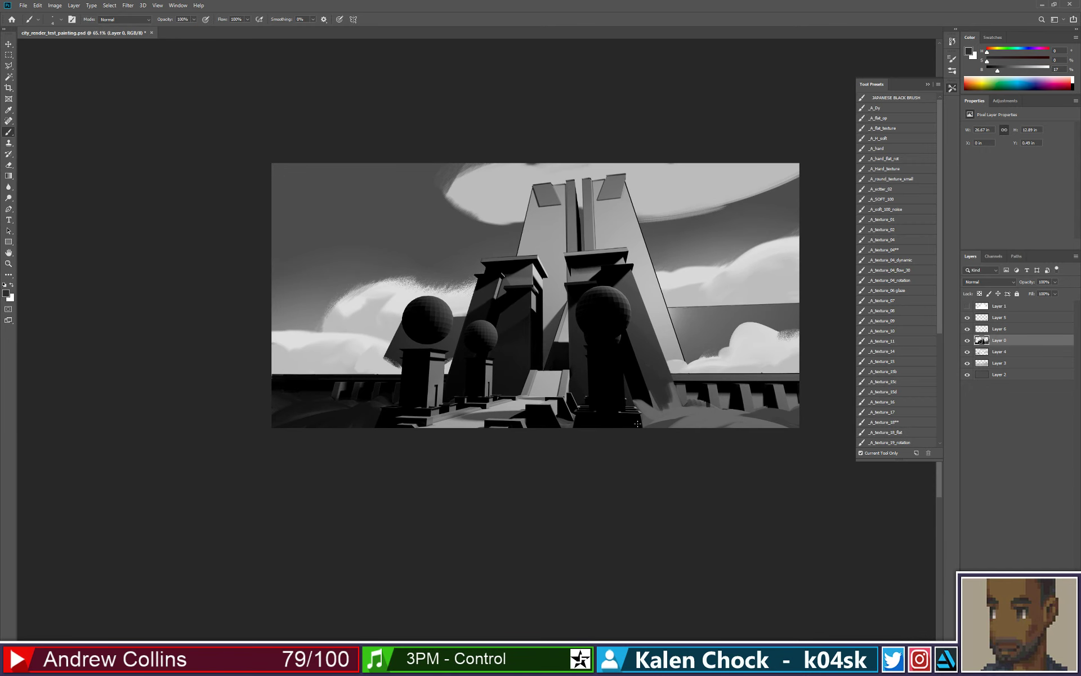
pyautogui.rightClick(638, 424)
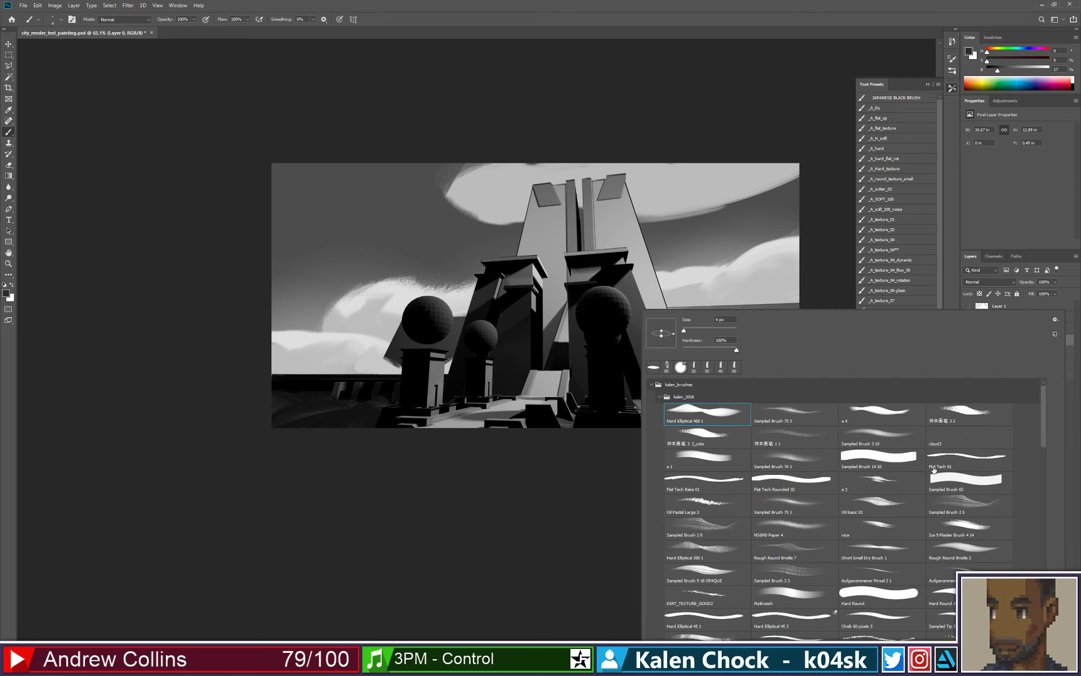
pyautogui.click(798, 481)
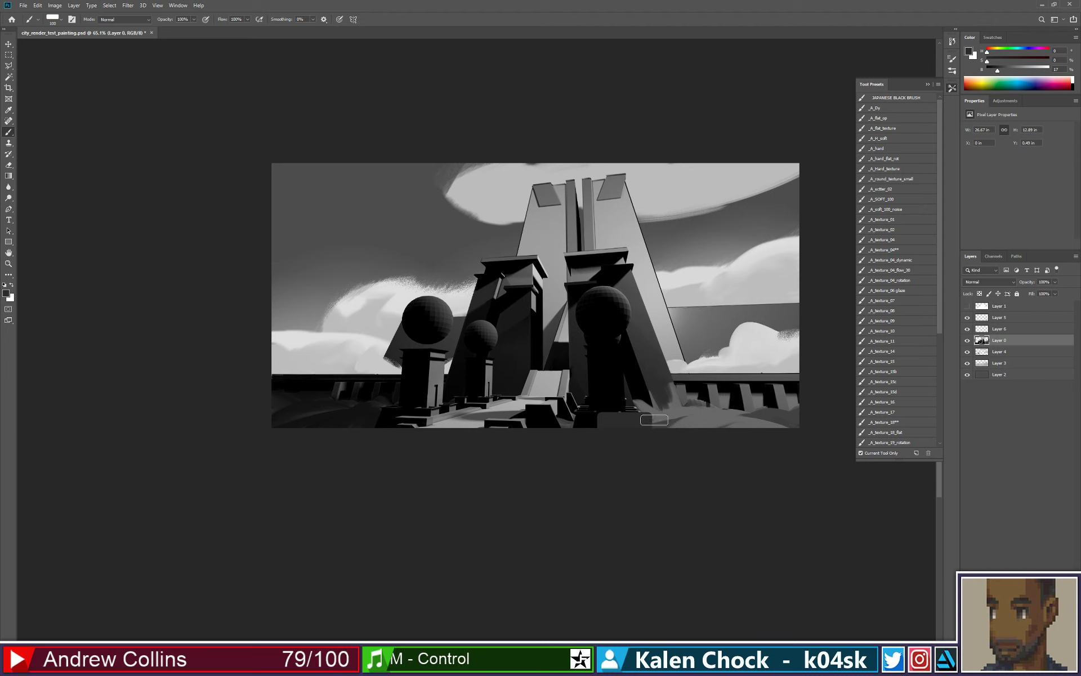
pyautogui.hotkey('ctrl', 'z')
pyautogui.keyDown('alt'); pyautogui.click(644, 424); pyautogui.keyUp('alt')
pyautogui.keyDown('alt'); pyautogui.click(635, 425); pyautogui.keyUp('alt')
pyautogui.keyDown('shift'); pyautogui.moveTo(638, 425); pyautogui.dragTo(669, 429); pyautogui.keyUp('shift')
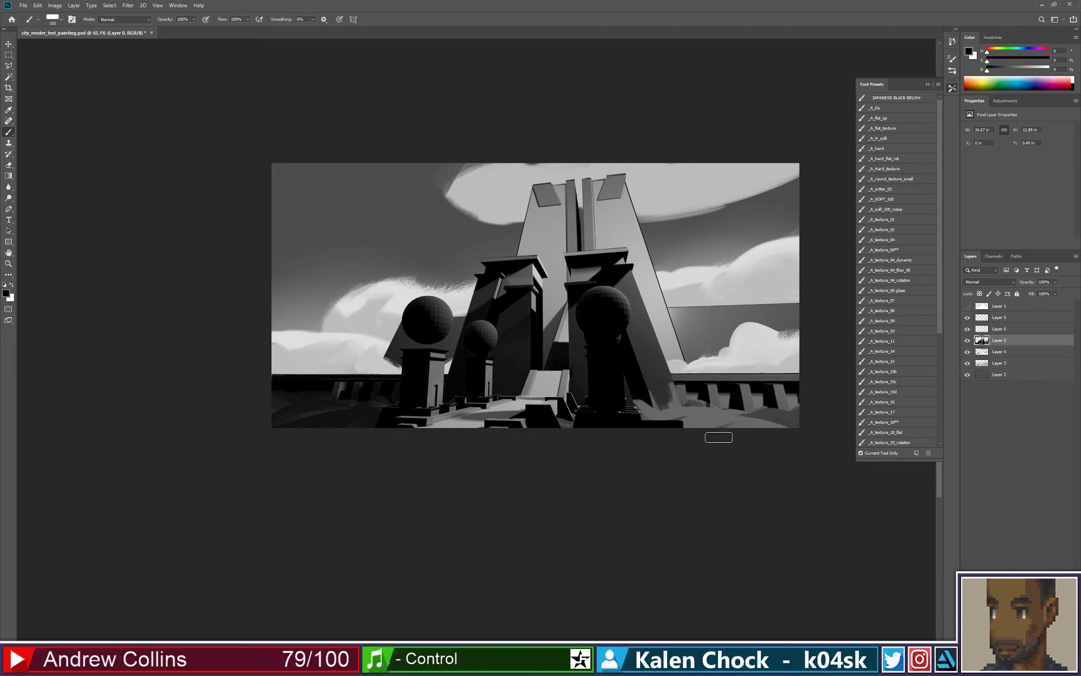
pyautogui.click(702, 428)
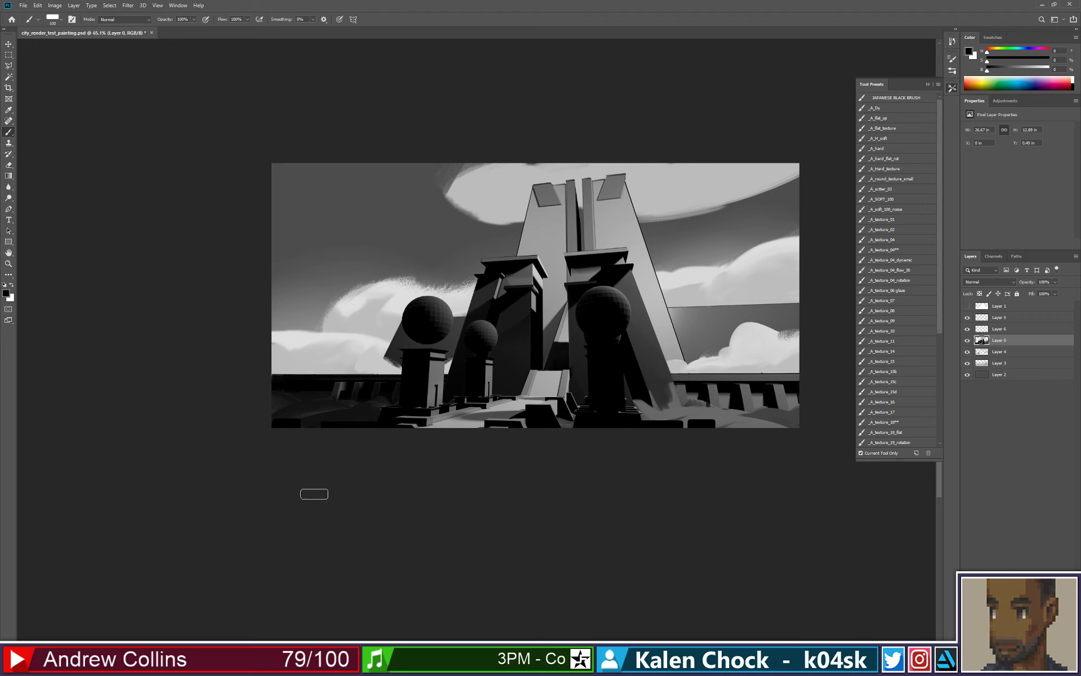
# - Add a new layer above Layer 2 and fill a large slanted tower silhouette behind the left clouds with an enlarged brush in sampled sky grey
pyautogui.click(1009, 375)
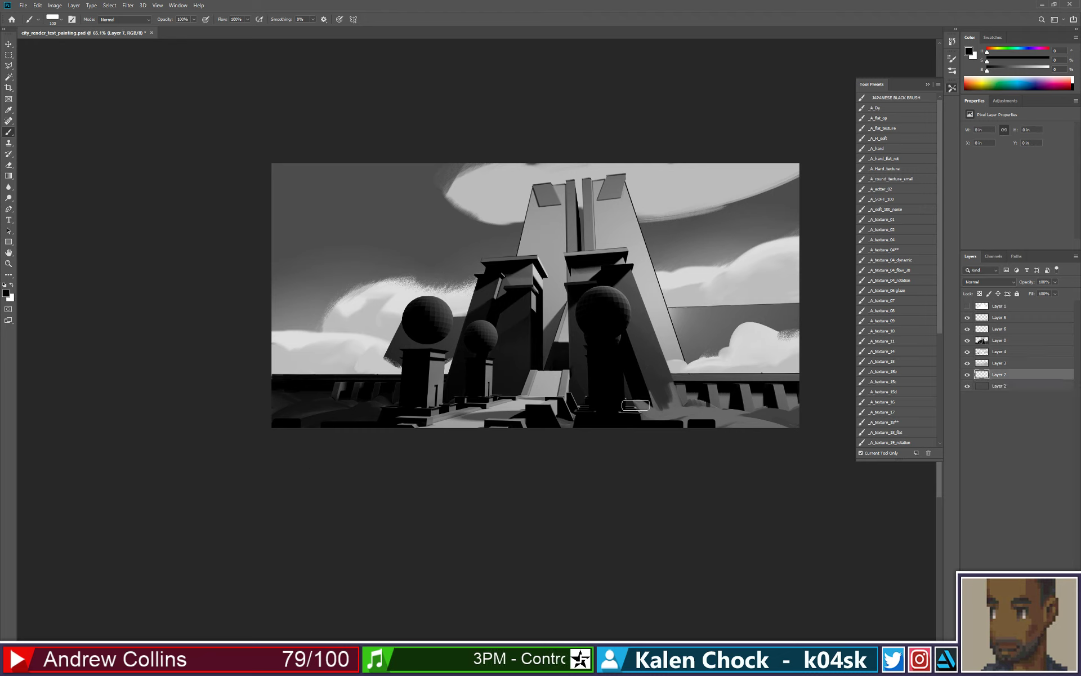
pyautogui.keyDown('alt'); pyautogui.click(381, 228); pyautogui.keyUp('alt')
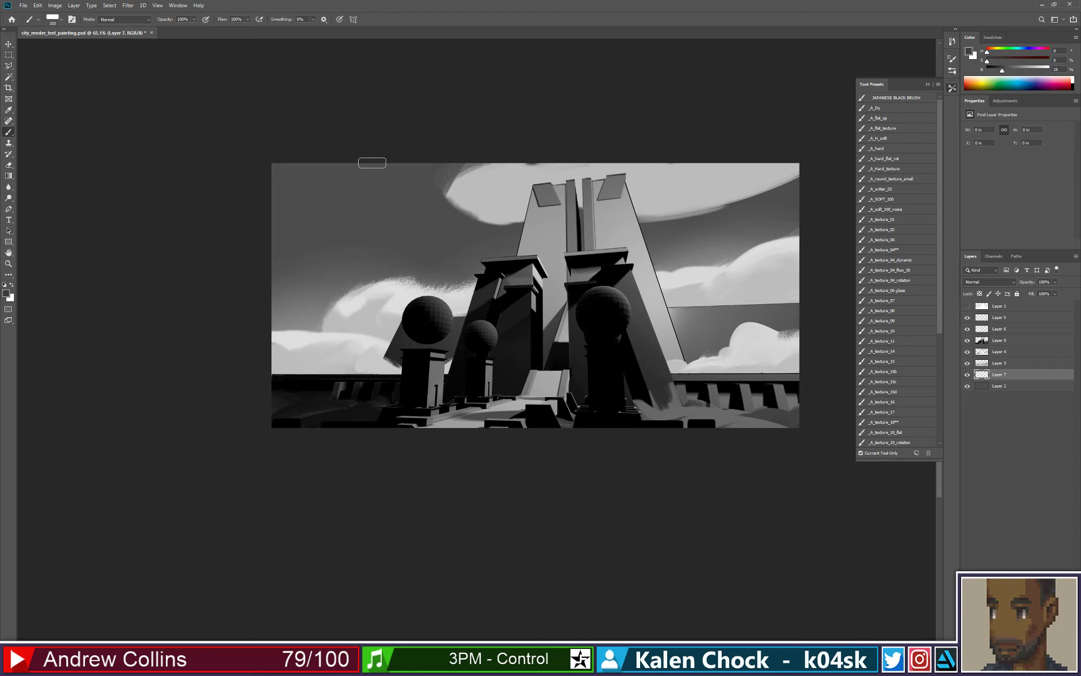
pyautogui.moveTo(372, 163); pyautogui.dragTo(338, 293)
pyautogui.press(']')
pyautogui.press(']')
pyautogui.press(']')
pyautogui.press(']')
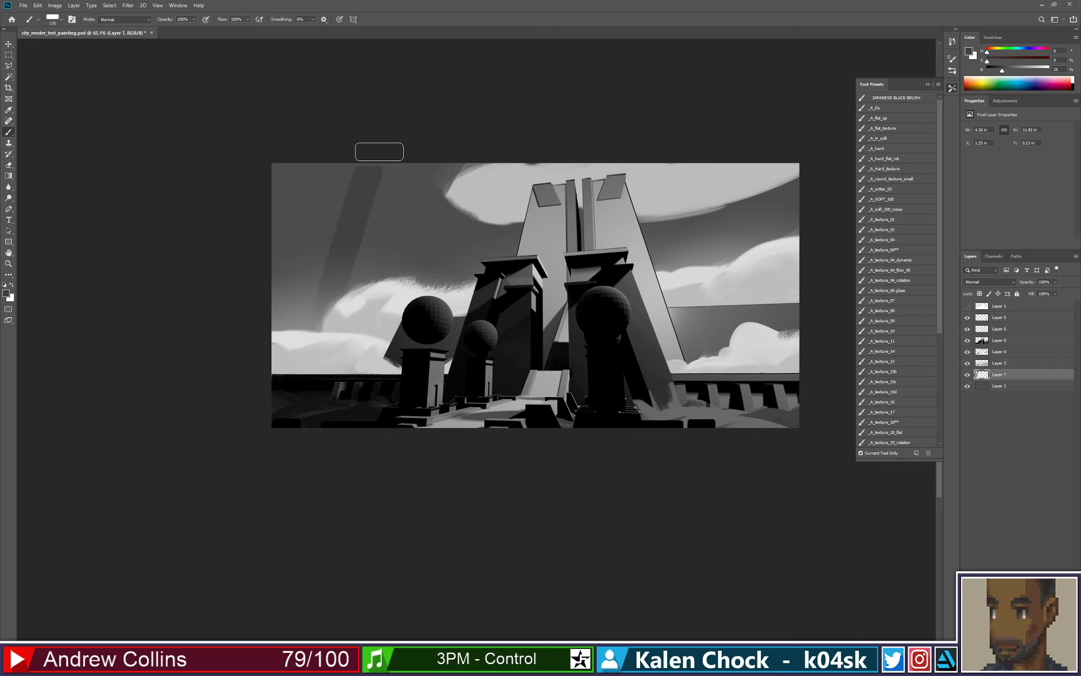
pyautogui.moveTo(376, 149); pyautogui.dragTo(299, 414)
pyautogui.moveTo(421, 124); pyautogui.dragTo(350, 411)
pyautogui.moveTo(449, 114); pyautogui.dragTo(389, 410)
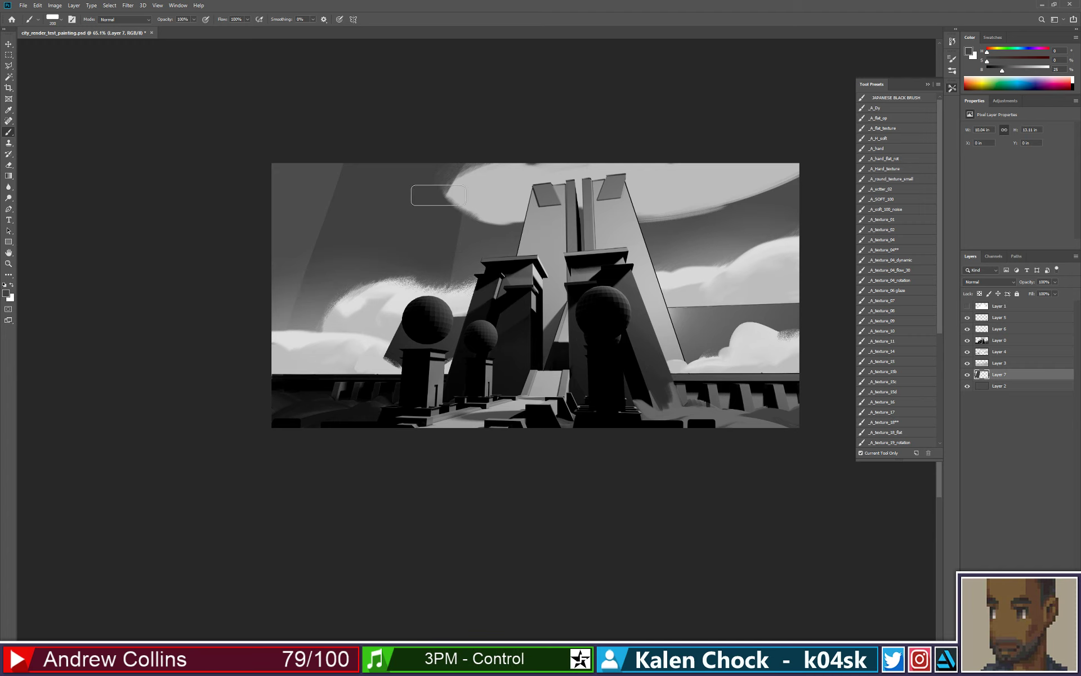
pyautogui.moveTo(456, 124); pyautogui.dragTo(415, 374)
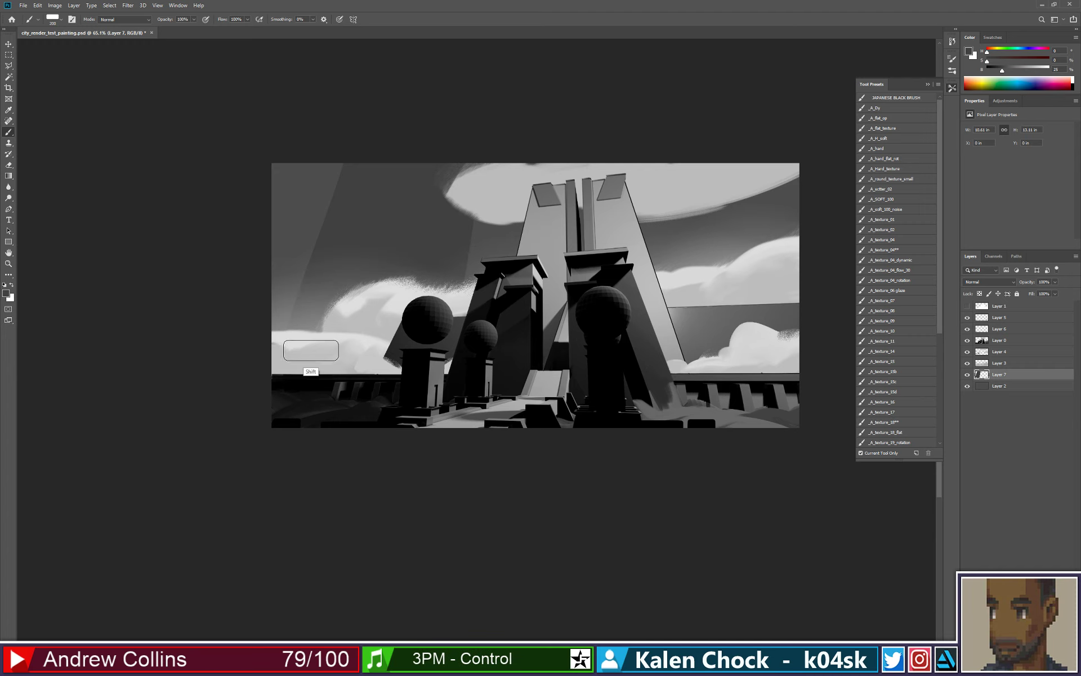
# - Paint a slanted tower silhouette behind the right clouds on Layer 7, then lock the layer's transparent pixels and blend the silhouettes with a gradient
pyautogui.moveTo(699, 156)
pyautogui.mouseDown()
pyautogui.moveTo(727, 341)
pyautogui.moveTo(735, 266)
pyautogui.moveTo(744, 326)
pyautogui.mouseUp()
pyautogui.moveTo(737, 143)
pyautogui.mouseDown()
pyautogui.moveTo(780, 335)
pyautogui.moveTo(784, 323)
pyautogui.mouseUp()
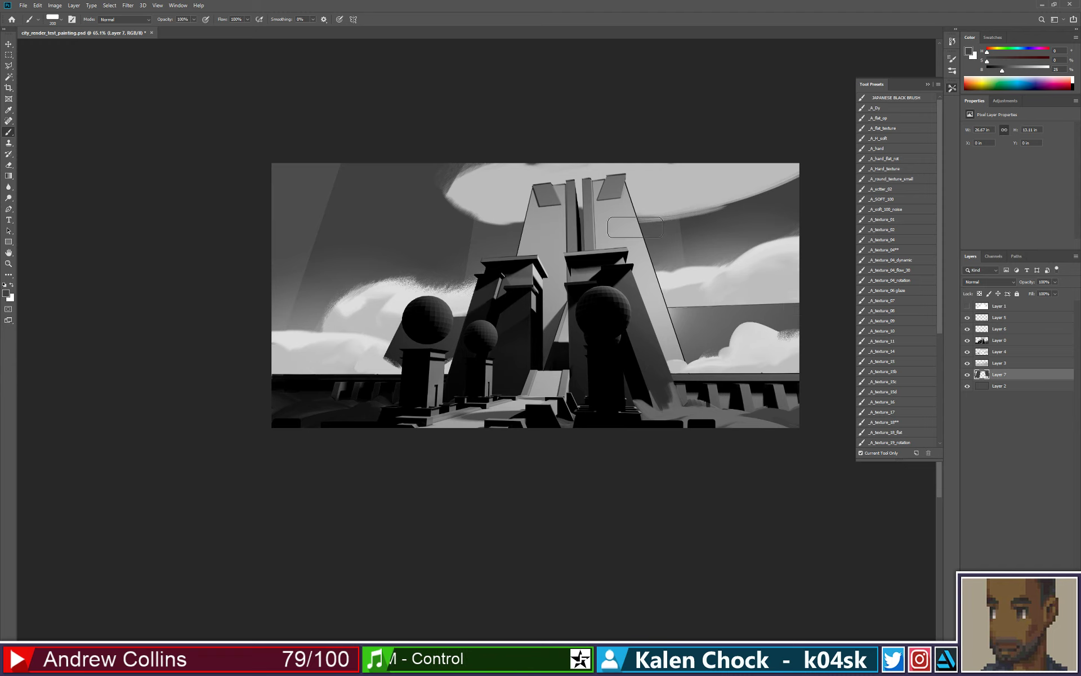
pyautogui.press('/')
pyautogui.press('g')
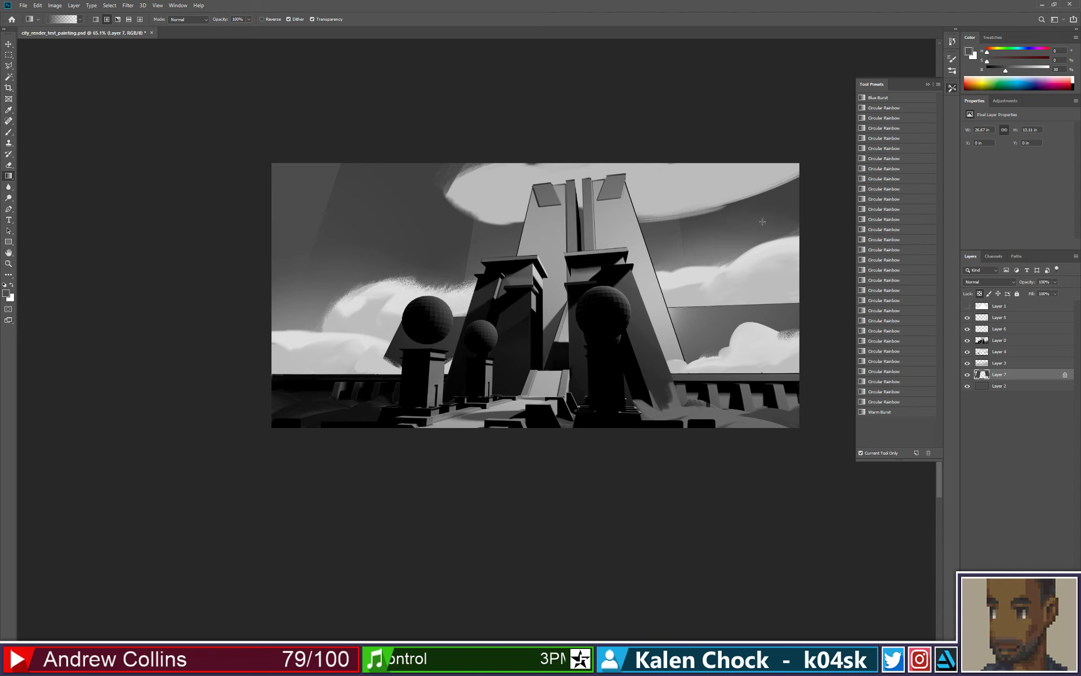
pyautogui.press('v')
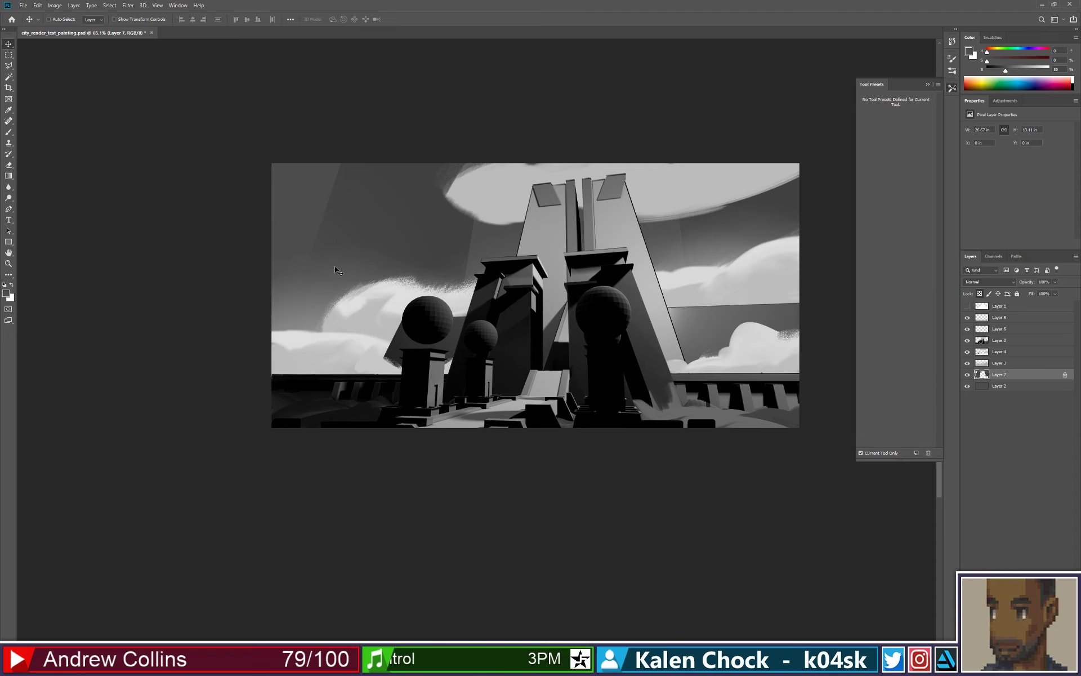
# - Apply gradients to the sky on Layer 2 using light greys sampled from the left sky and clouds
pyautogui.hotkey('alt', '[')
pyautogui.press('g')
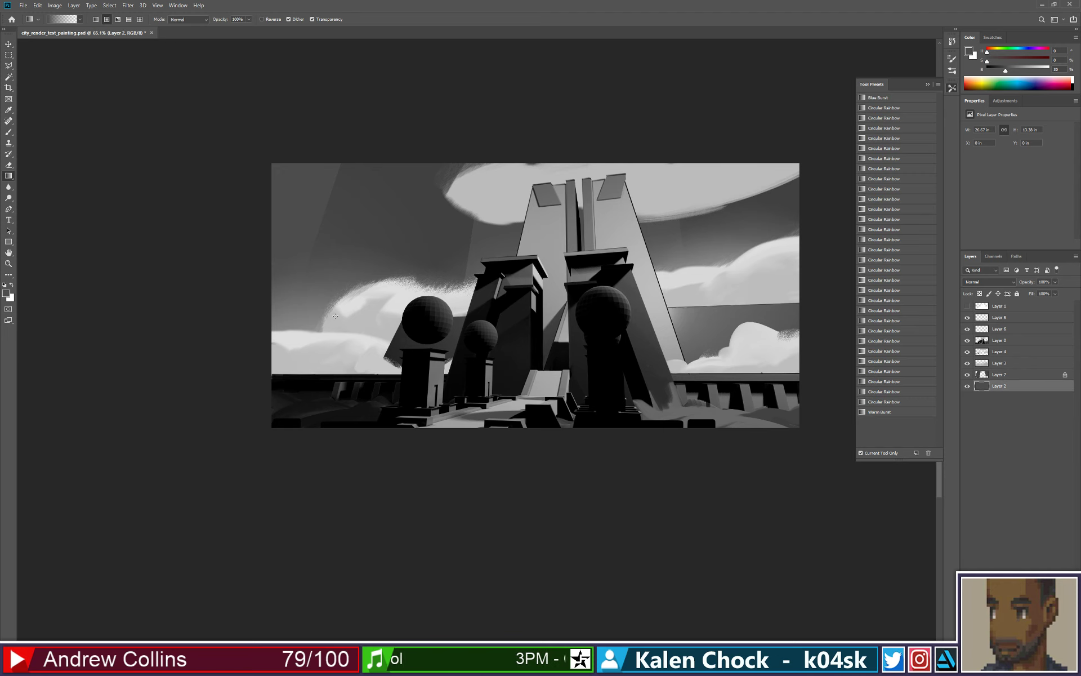
pyautogui.keyDown('alt'); pyautogui.click(290, 324); pyautogui.keyUp('alt')
pyautogui.keyDown('alt'); pyautogui.click(284, 326); pyautogui.keyUp('alt')
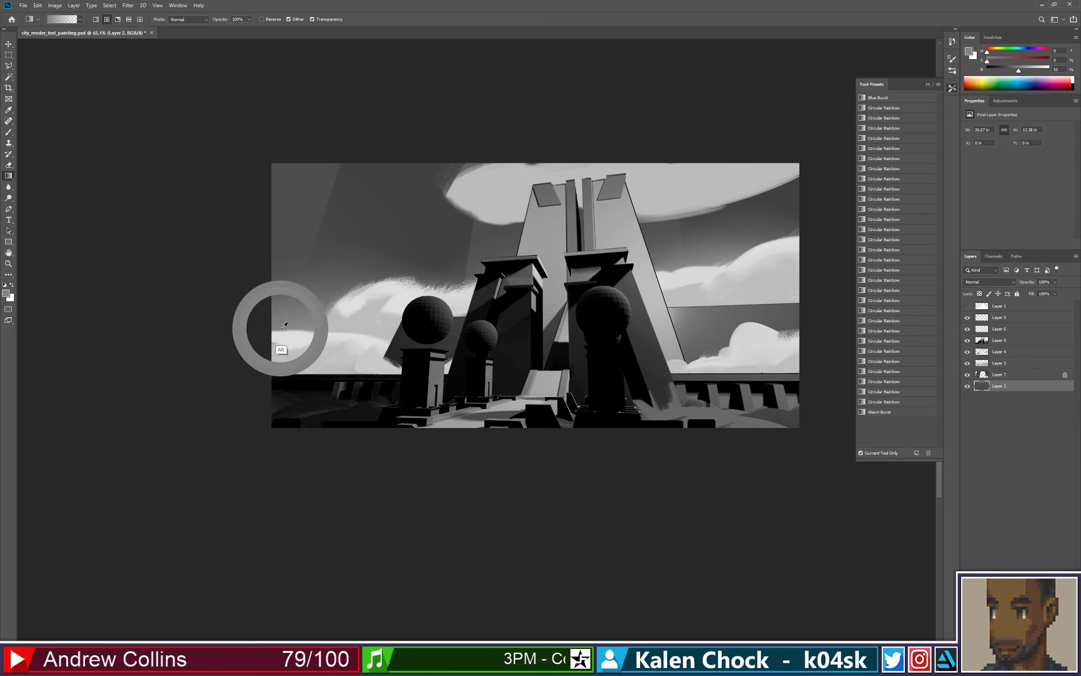
pyautogui.keyDown('alt'); pyautogui.click(336, 341); pyautogui.keyUp('alt')
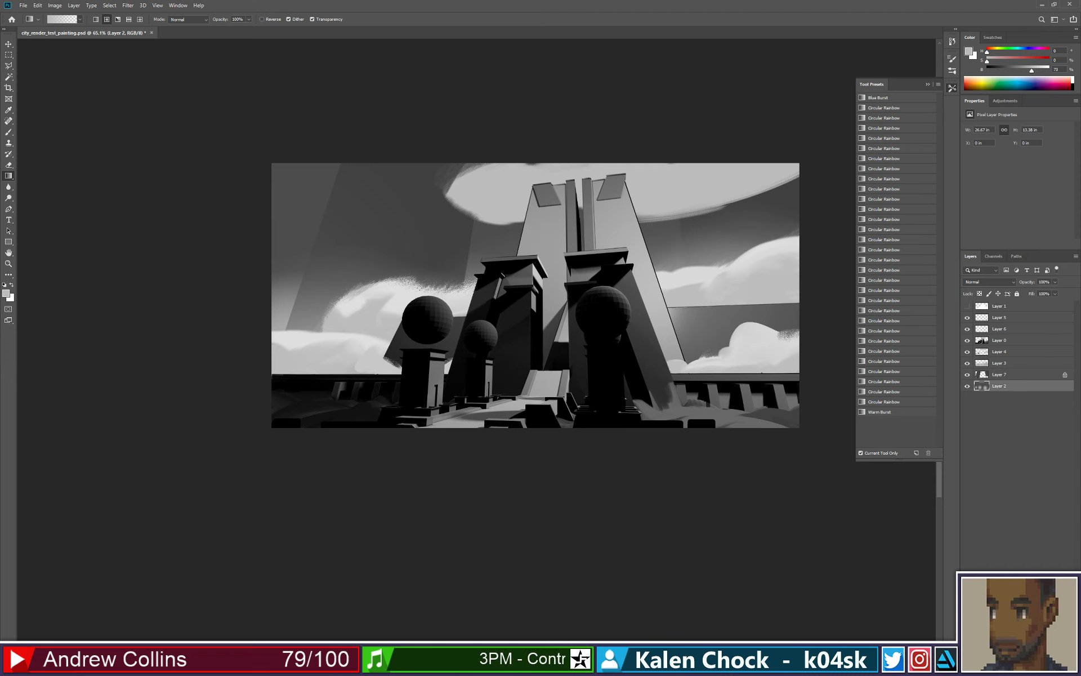
# - Pick a speckled spray brush at 1000 px and add grainy texture to the sky on Layer 2 with sampled greys
pyautogui.press('b')
pyautogui.rightClick(352, 257)
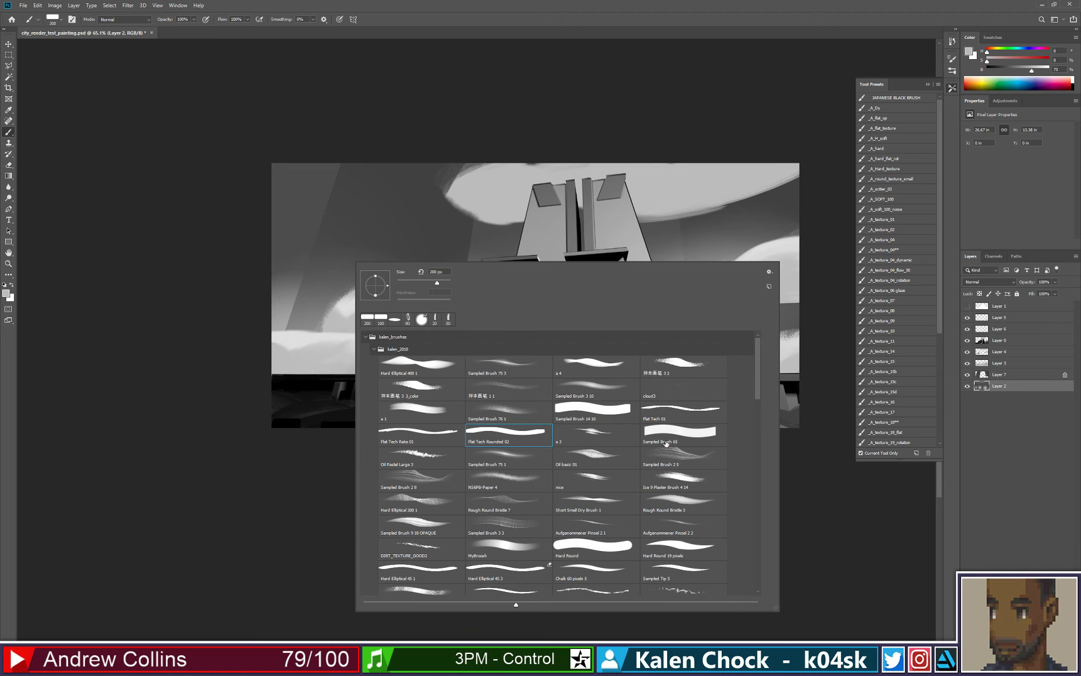
pyautogui.moveTo(760, 389); pyautogui.dragTo(756, 422)
pyautogui.scroll(3, 756, 422)
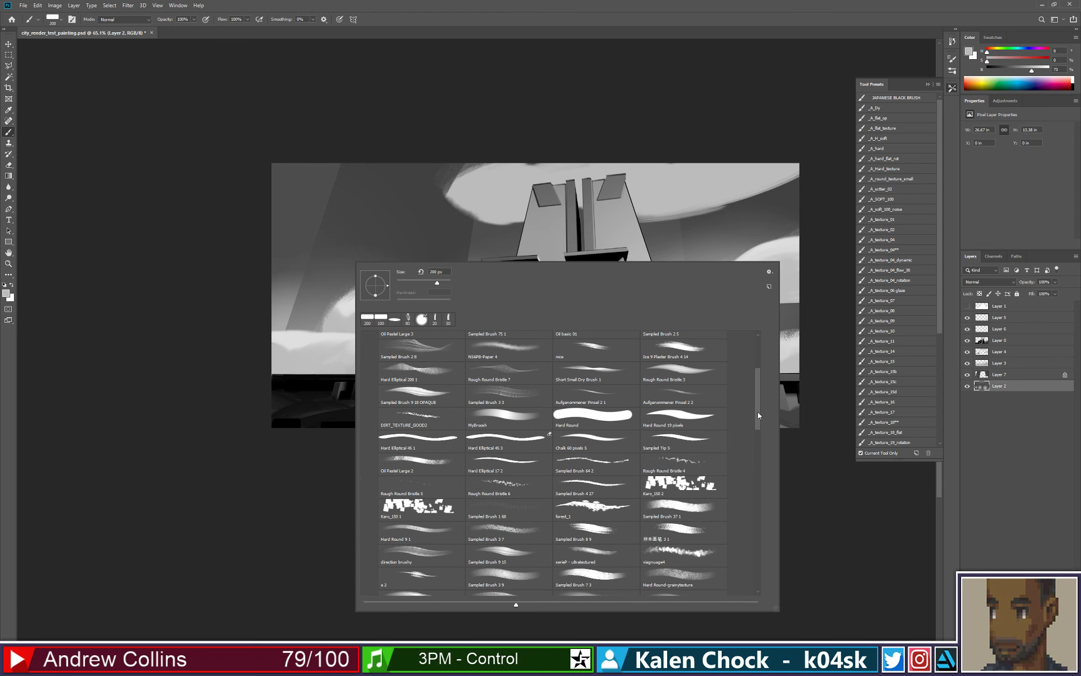
pyautogui.moveTo(758, 417)
pyautogui.mouseDown()
pyautogui.moveTo(762, 383)
pyautogui.moveTo(756, 431)
pyautogui.moveTo(741, 441)
pyautogui.mouseUp()
pyautogui.click(597, 542)
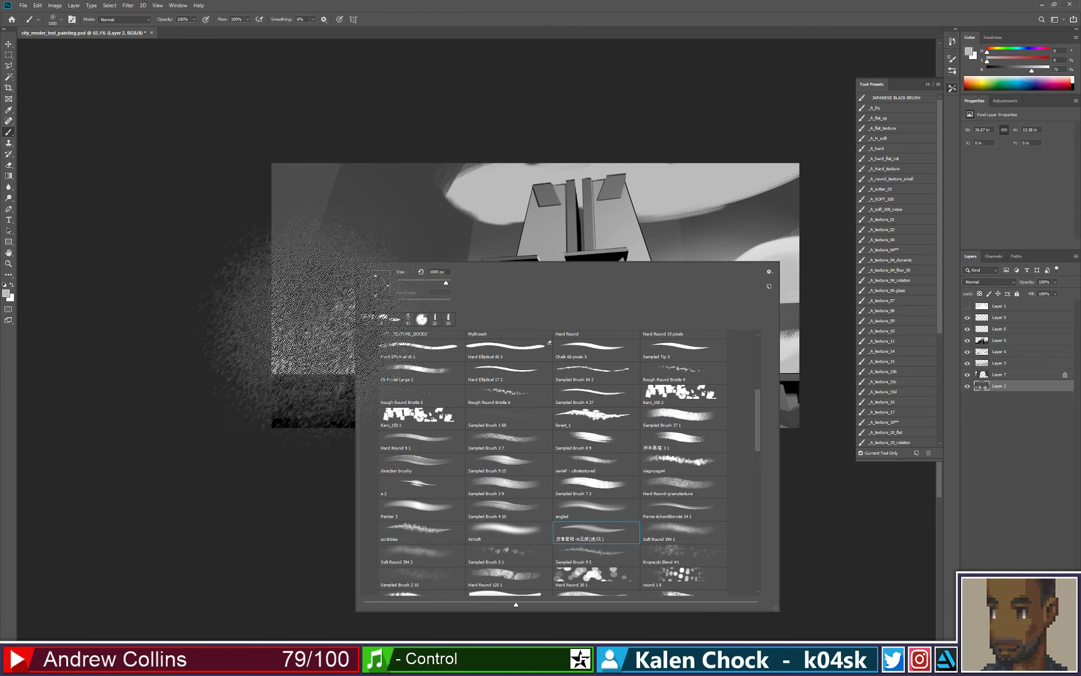
pyautogui.click(288, 307)
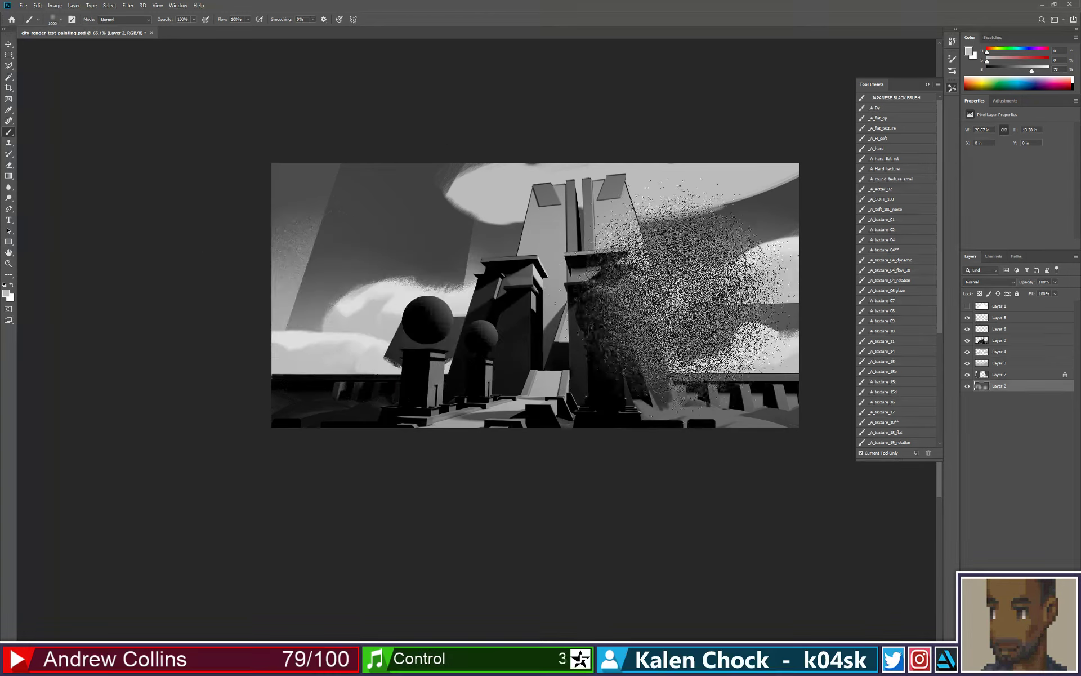
pyautogui.keyDown('alt'); pyautogui.click(293, 211); pyautogui.keyUp('alt')
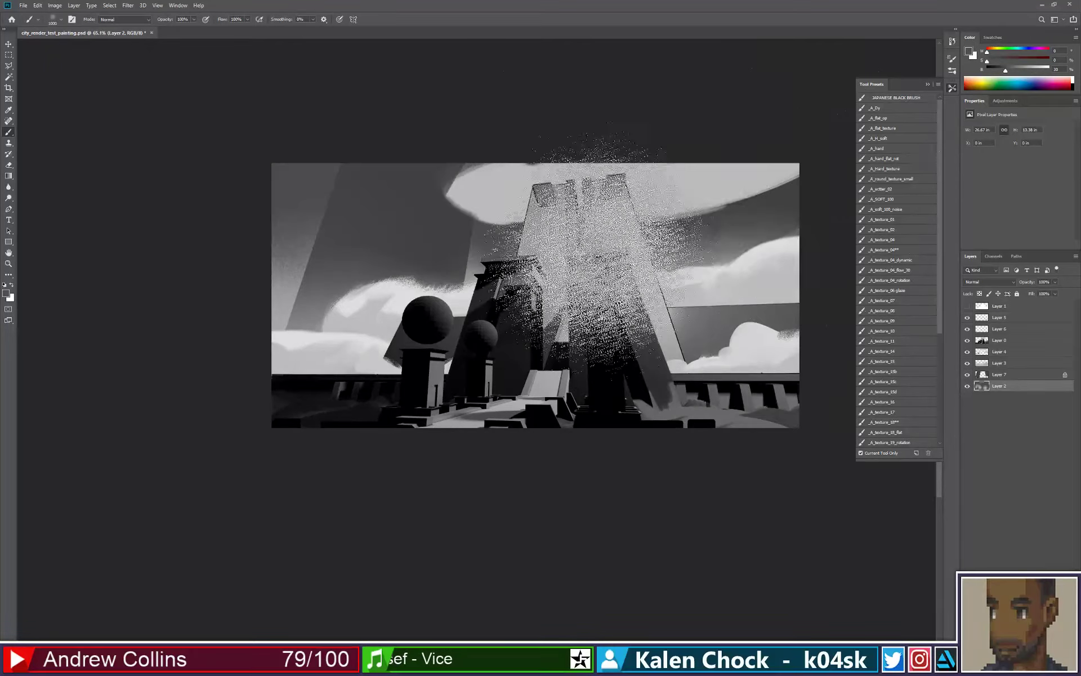
# - Activate Layer 7 and spray darker grey speckled texture over the background tower silhouettes
pyautogui.press('ctrl')
pyautogui.keyDown('ctrl'); pyautogui.click(411, 226); pyautogui.keyUp('ctrl')
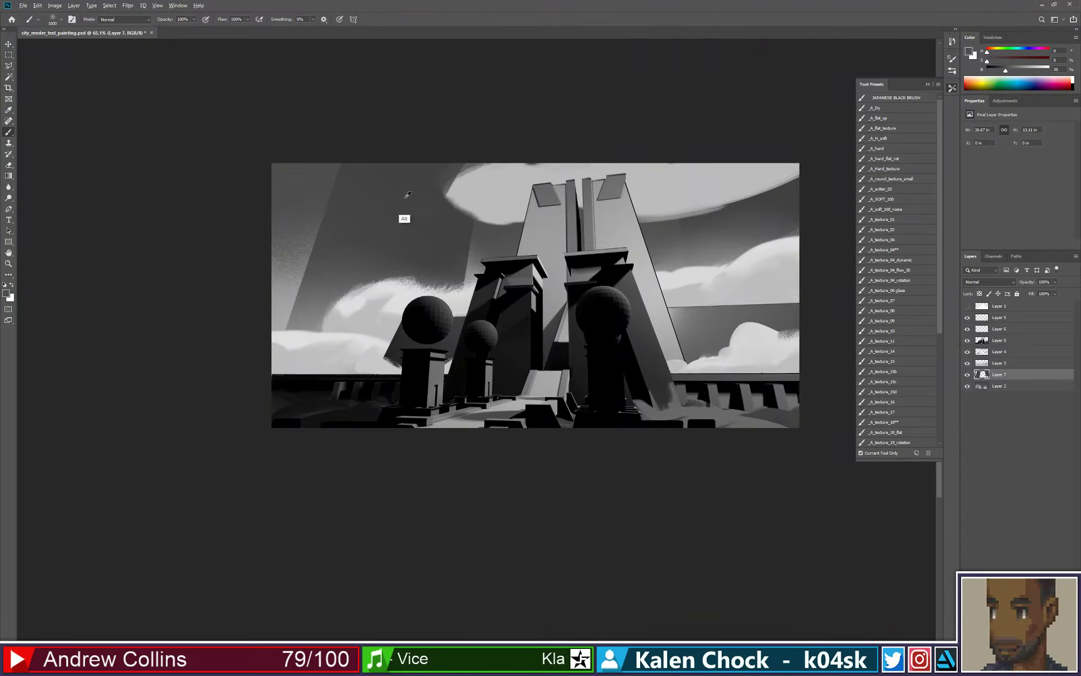
pyautogui.click(1003, 68)
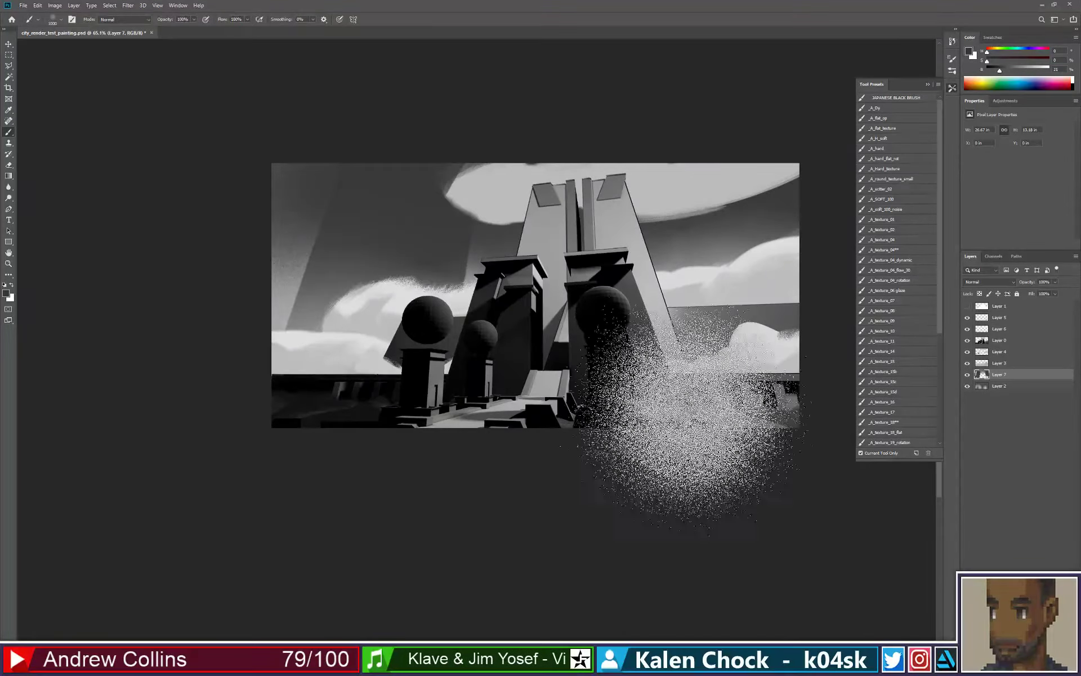
# - Switch to a small sampled brush, sample black from beside the right gate tower and activate Layer 0
pyautogui.rightClick(650, 209)
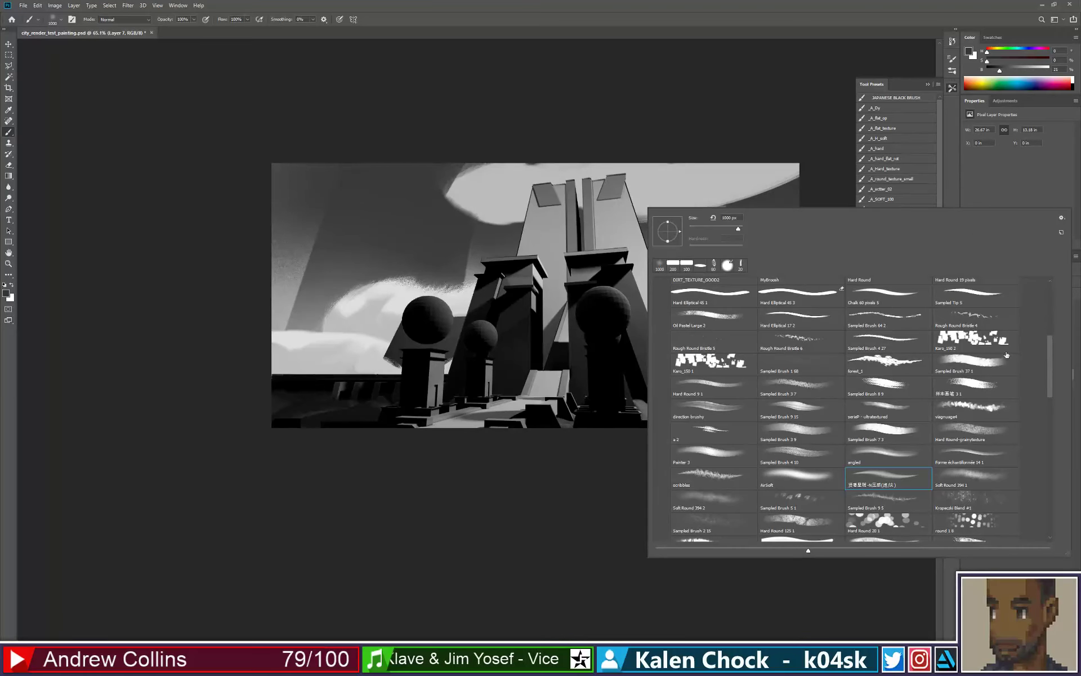
pyautogui.moveTo(1052, 349); pyautogui.dragTo(1072, 270)
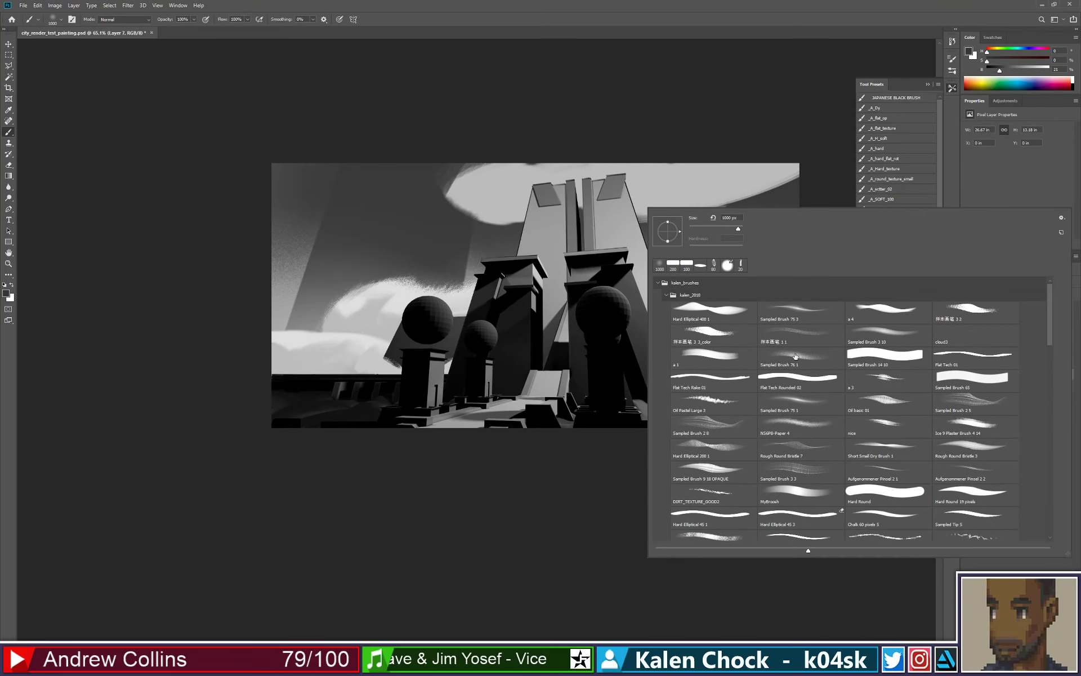
pyautogui.press(']')
pyautogui.press(']')
pyautogui.press(']')
pyautogui.press(']')
pyautogui.press(']')
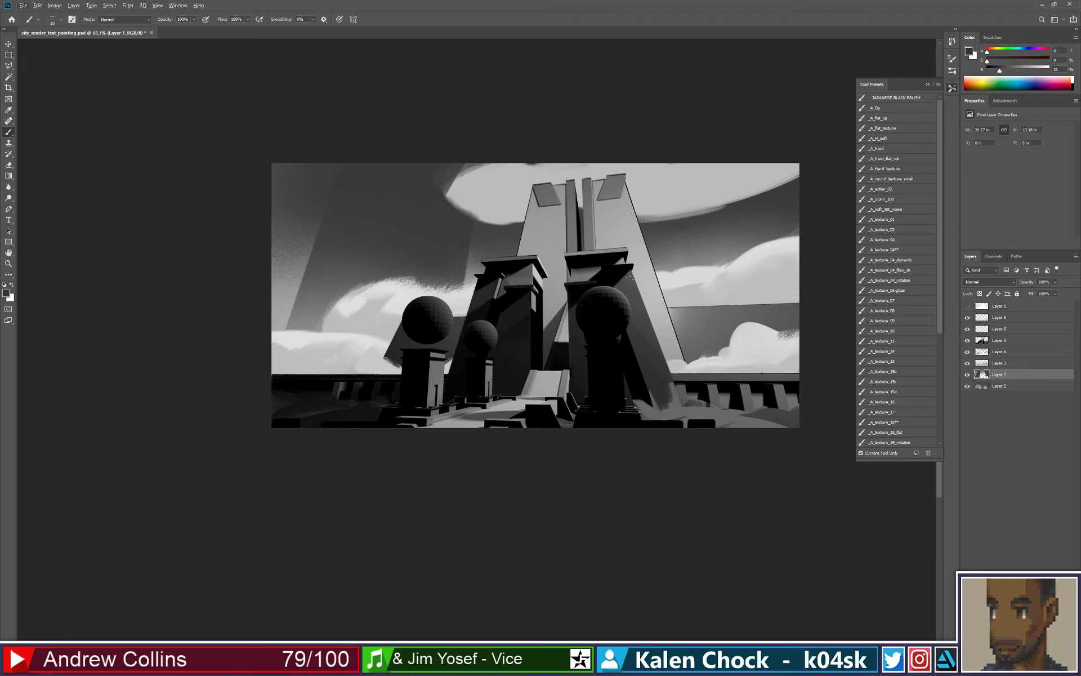
pyautogui.press('[')
pyautogui.press('[')
pyautogui.press('[')
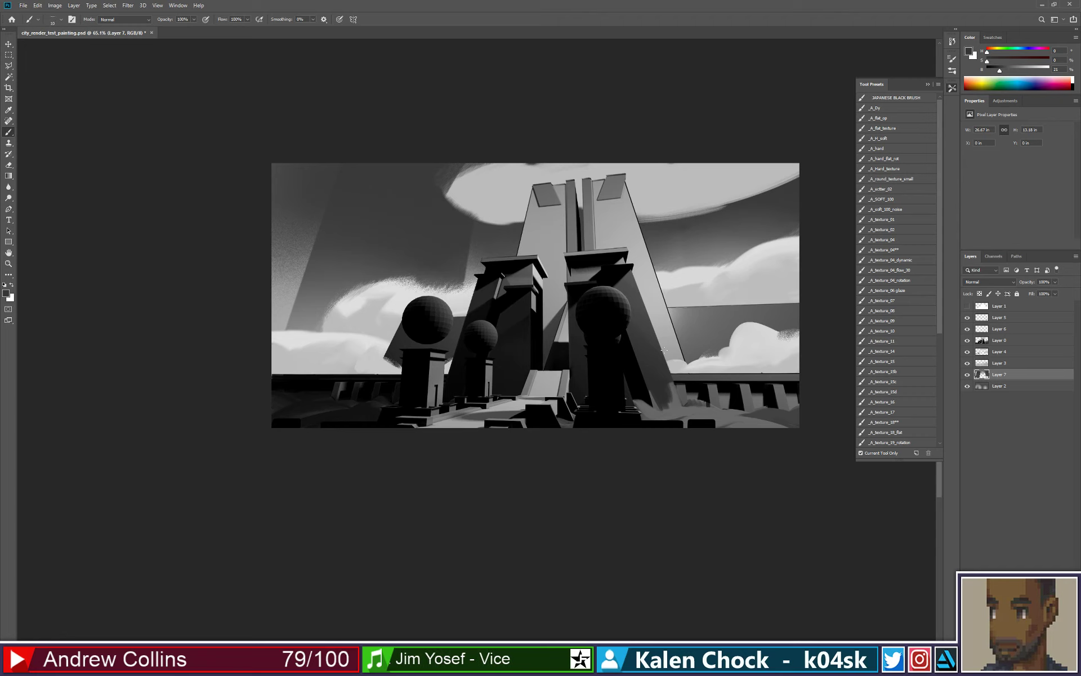
pyautogui.keyDown('alt'); pyautogui.click(627, 272); pyautogui.keyUp('alt')
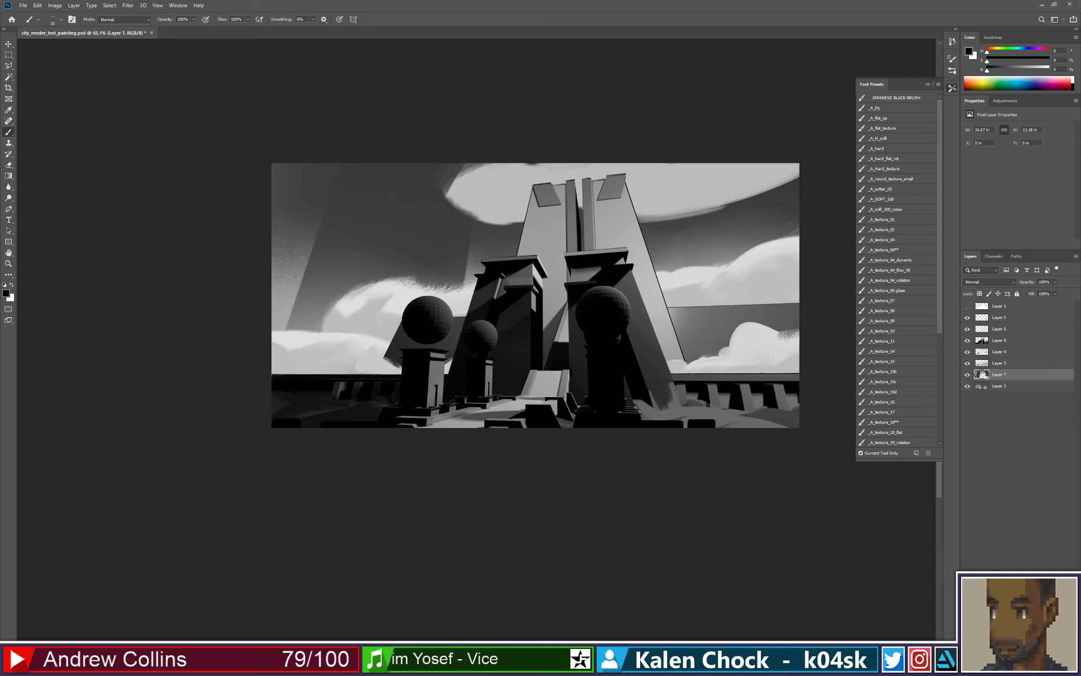
pyautogui.keyDown('ctrl'); pyautogui.click(657, 373); pyautogui.keyUp('ctrl')
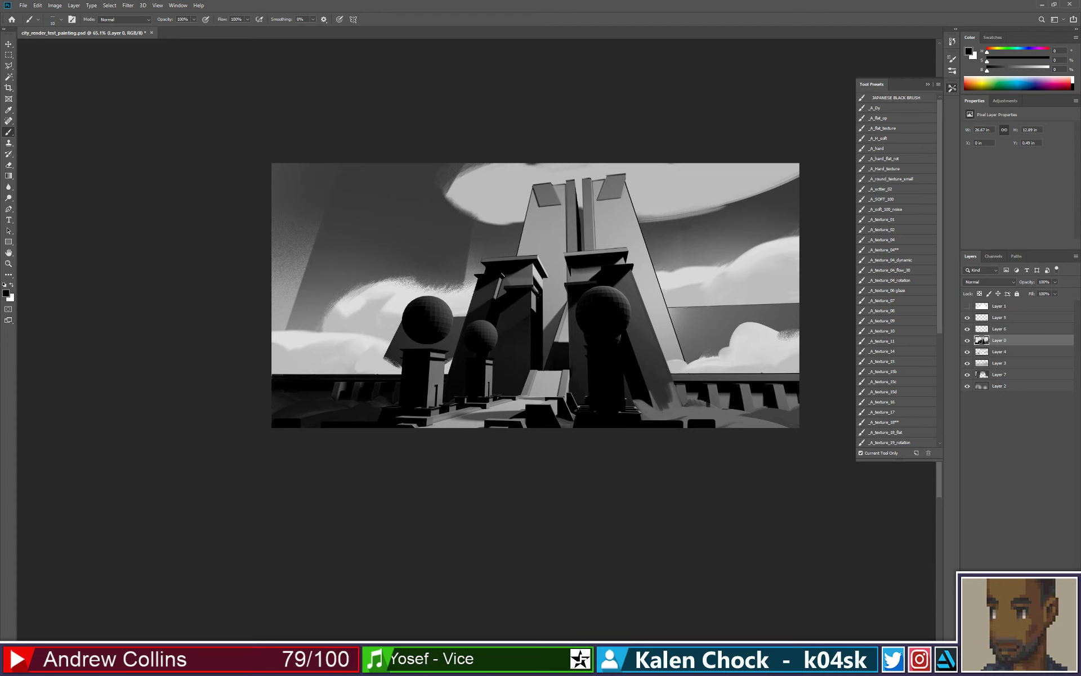
# - Choose the Hard Elliptical 400 1 brush at 10 px, test a black stroke on the foreground walkway and undo it
pyautogui.press('z')
pyautogui.click(543, 356)
pyautogui.click(472, 482)
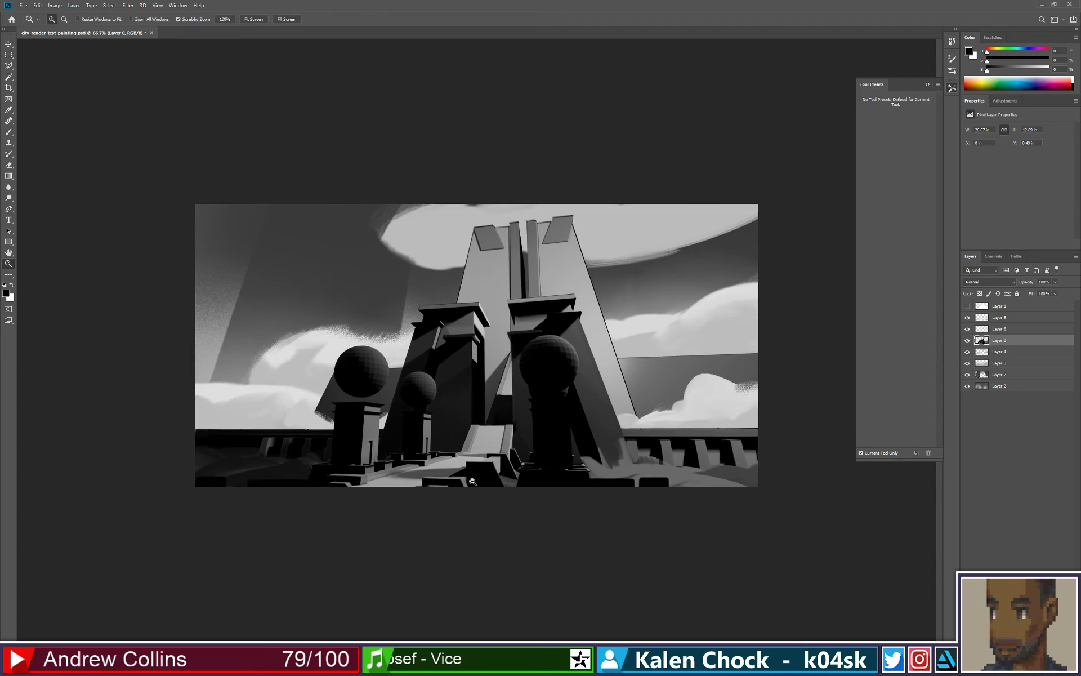
pyautogui.click(470, 483)
pyautogui.moveTo(442, 546); pyautogui.dragTo(552, 373)
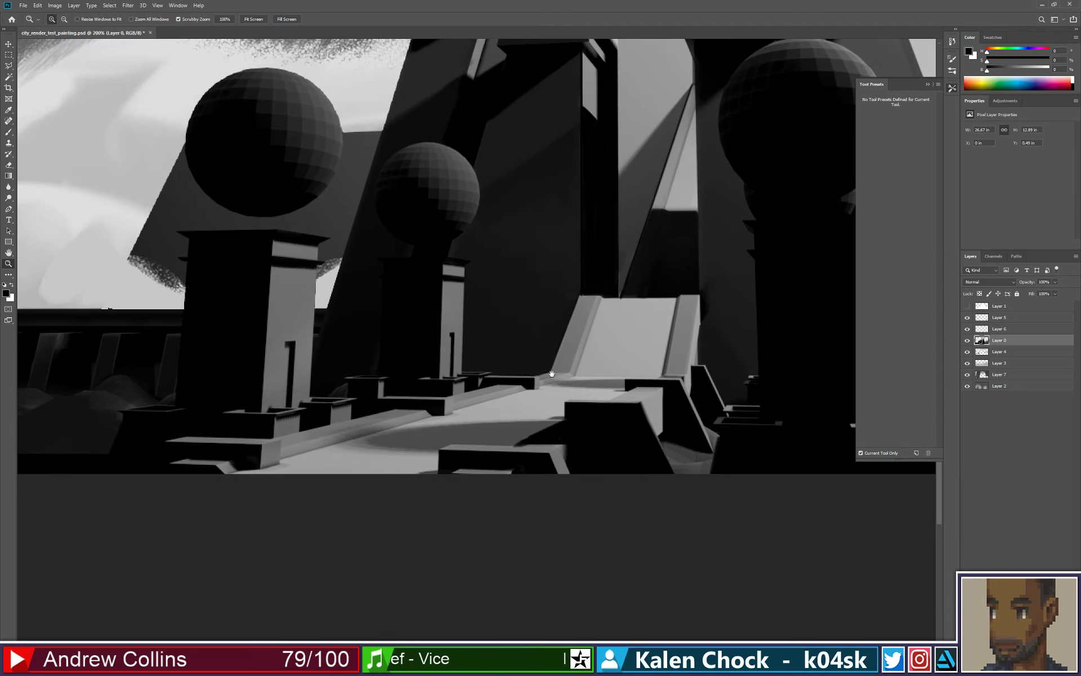
pyautogui.press('b')
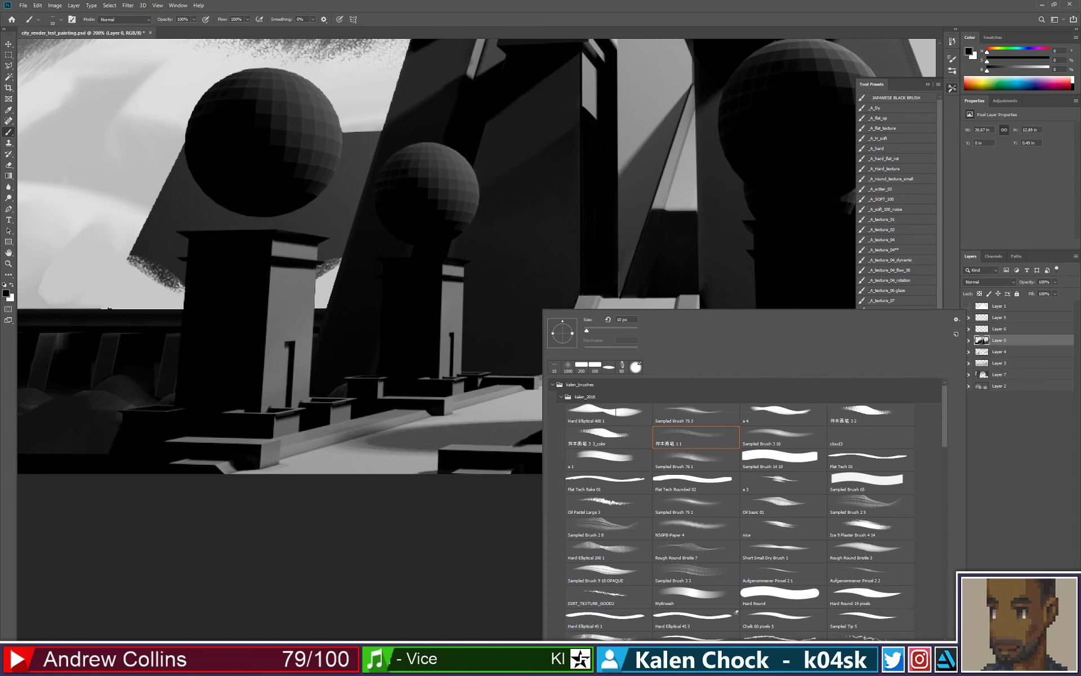
pyautogui.click(619, 414)
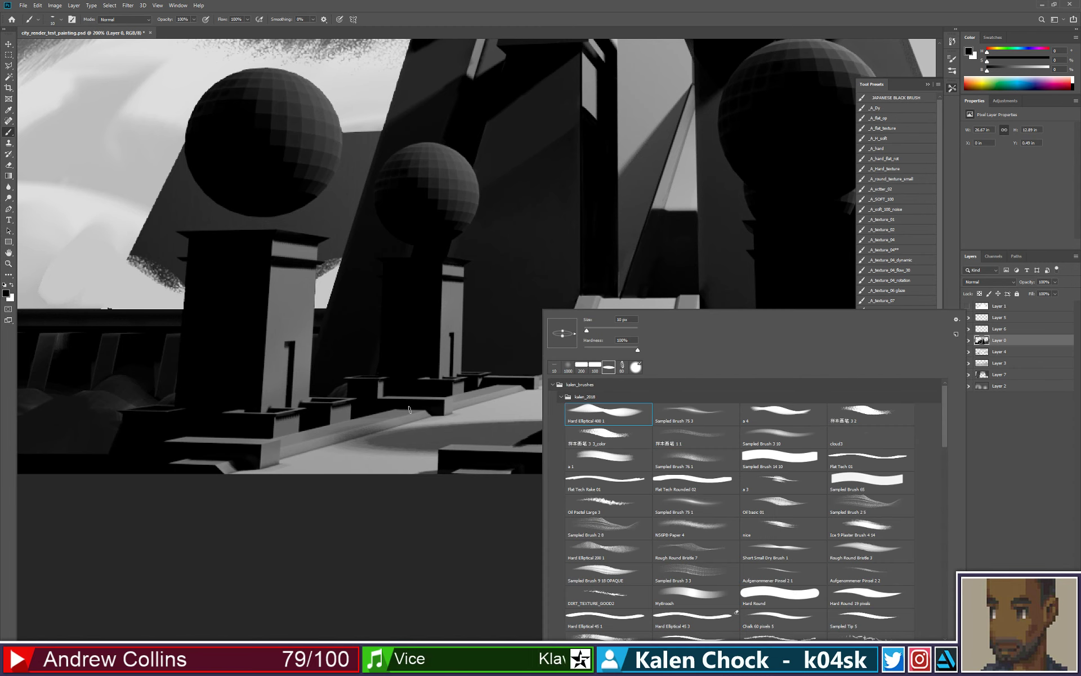
pyautogui.moveTo(384, 441); pyautogui.dragTo(408, 439)
pyautogui.hotkey('ctrl', 'z')
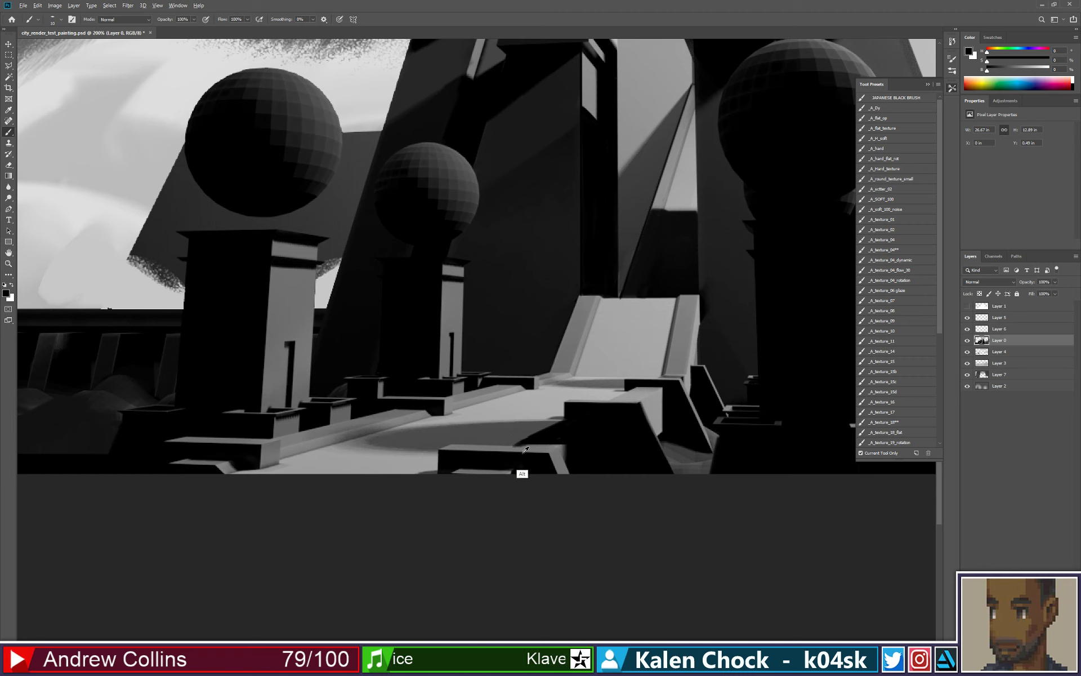
# - Sample black from the foreground block and fill the grey elliptical shadow on the walkway with it
pyautogui.keyDown('alt'); pyautogui.click(525, 449); pyautogui.keyUp('alt')
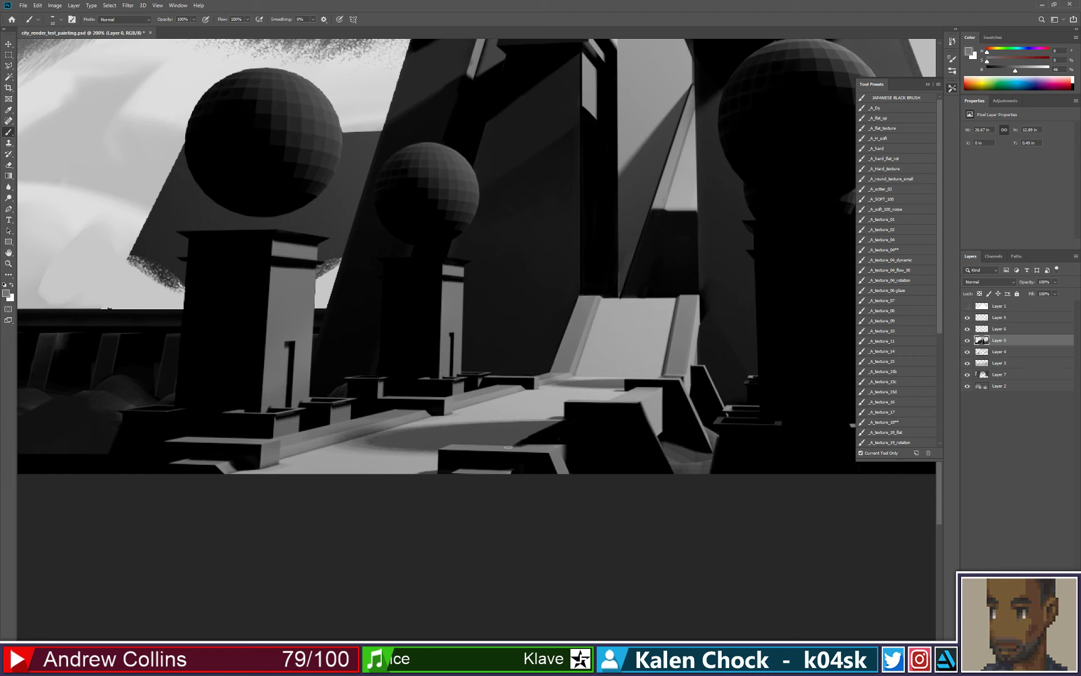
pyautogui.keyDown('alt'); pyautogui.click(547, 442); pyautogui.keyUp('alt')
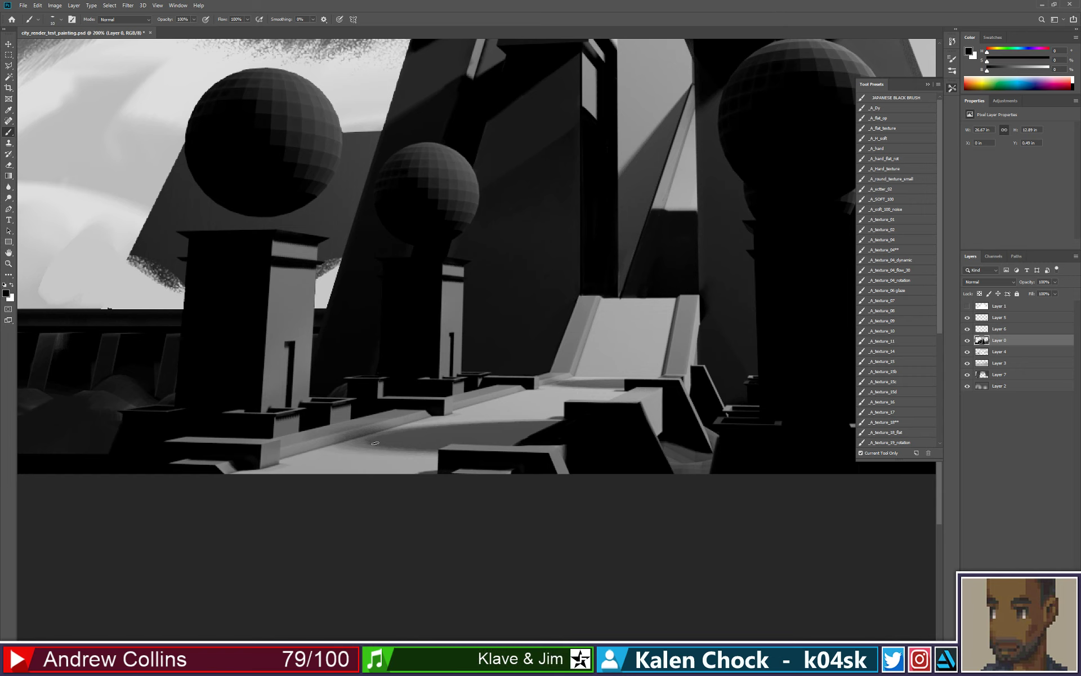
pyautogui.press('w')
pyautogui.click(457, 434)
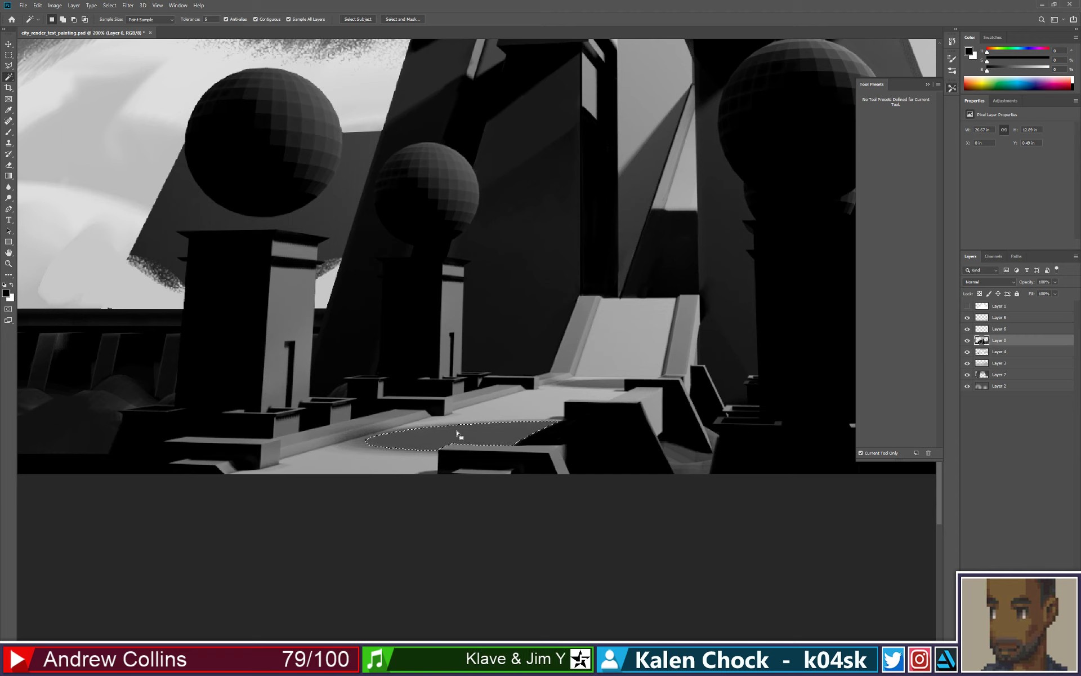
pyautogui.hotkey('alt', 'BackSpace')
pyautogui.hotkey('ctrl', 'd')
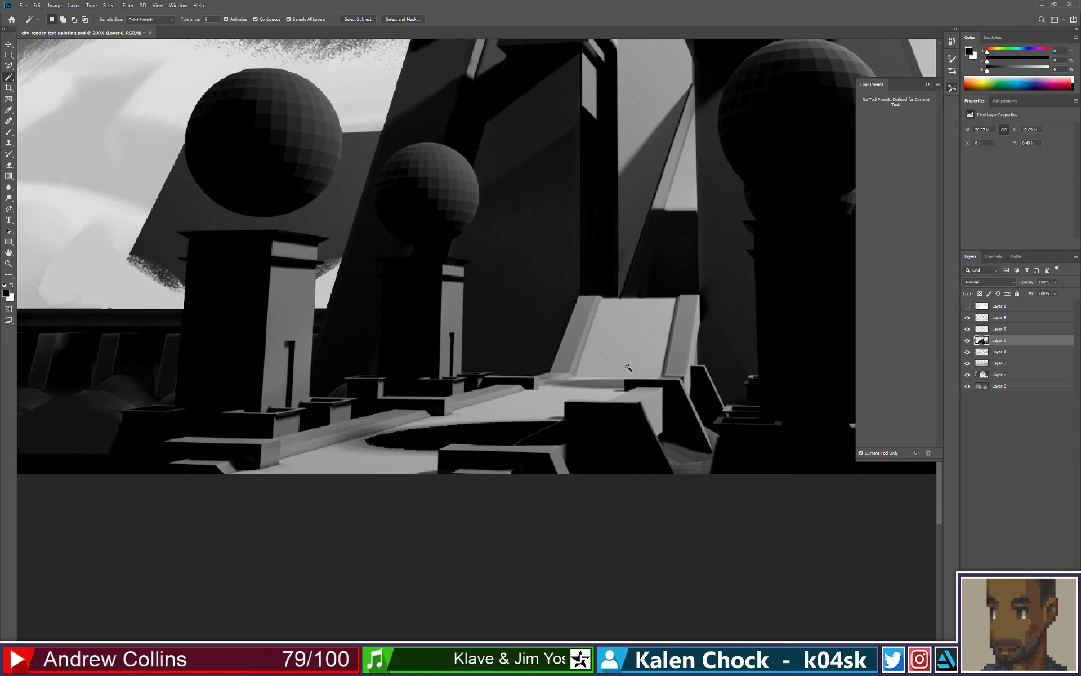
# - Clean up the black walkway shadow and paint thin straight black edge lines at the left kerb's corner and base, redoing the first attempt
pyautogui.press('b')
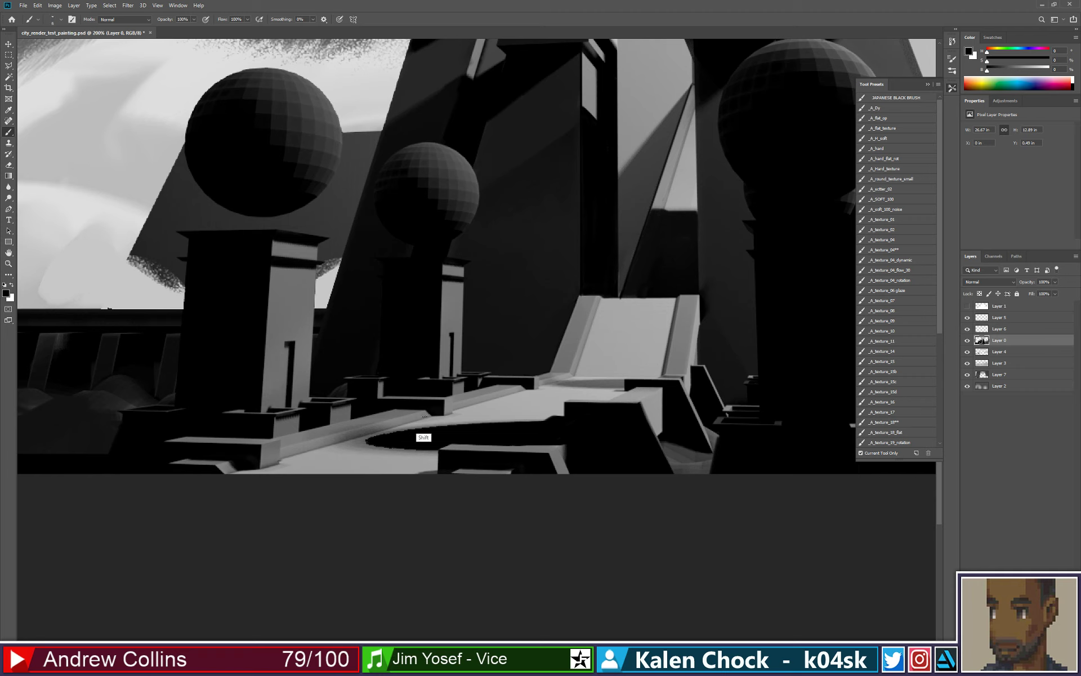
pyautogui.keyDown('shift'); pyautogui.click(437, 409); pyautogui.keyUp('shift')
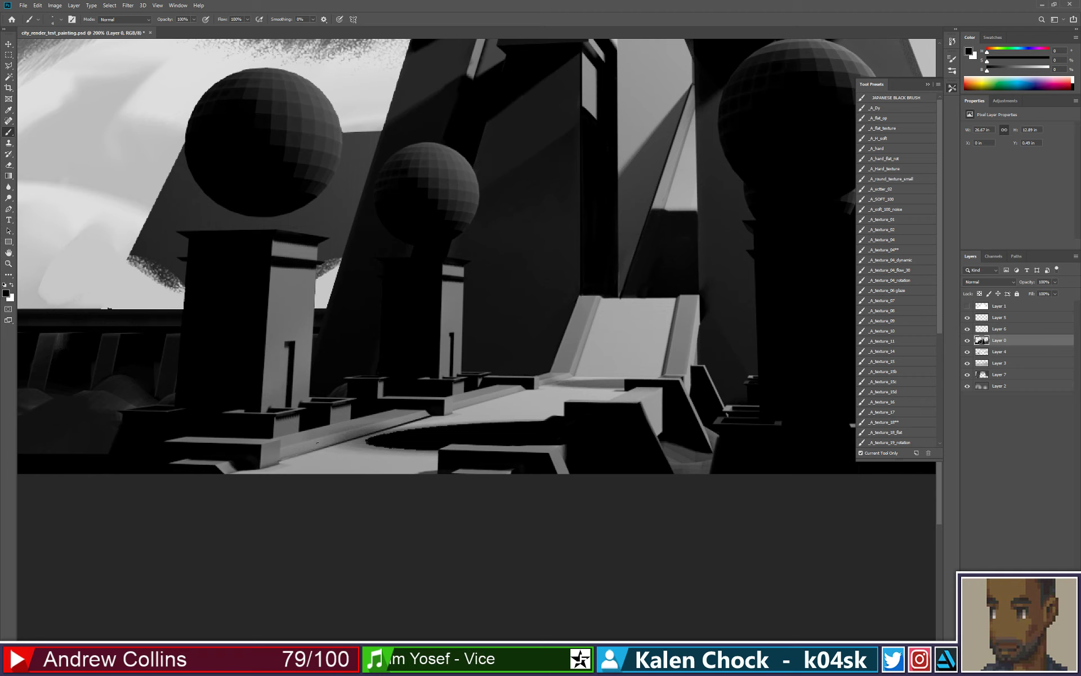
pyautogui.hotkey('ctrl', 'z')
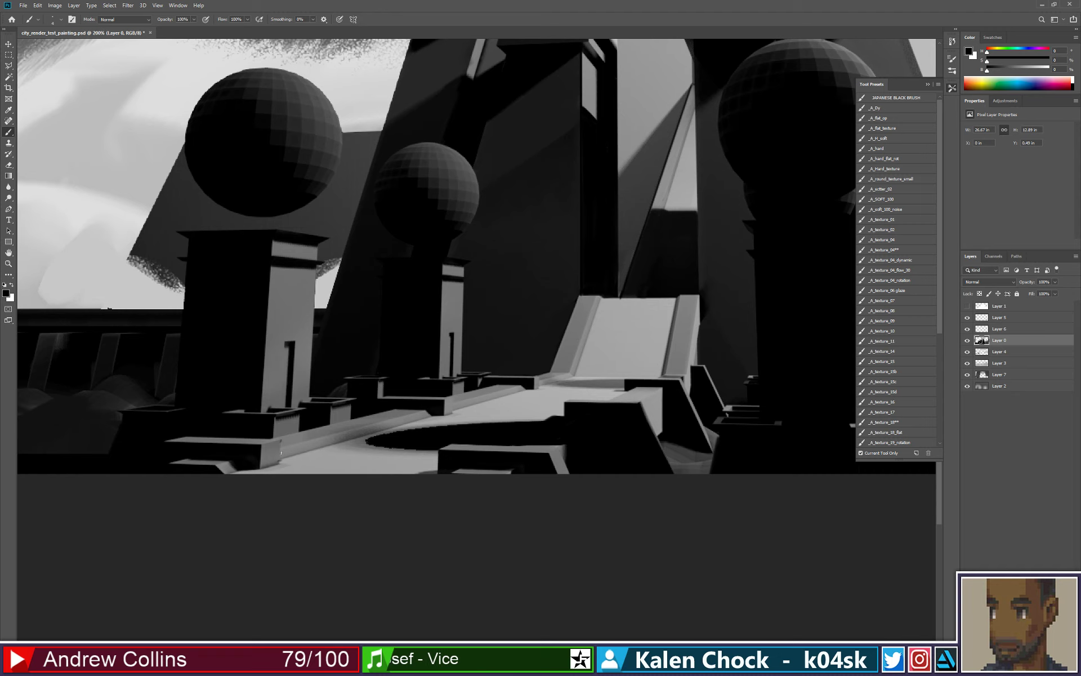
pyautogui.keyDown('shift'); pyautogui.click(280, 465); pyautogui.keyUp('shift')
pyautogui.keyDown('shift'); pyautogui.click(431, 416); pyautogui.keyUp('shift')
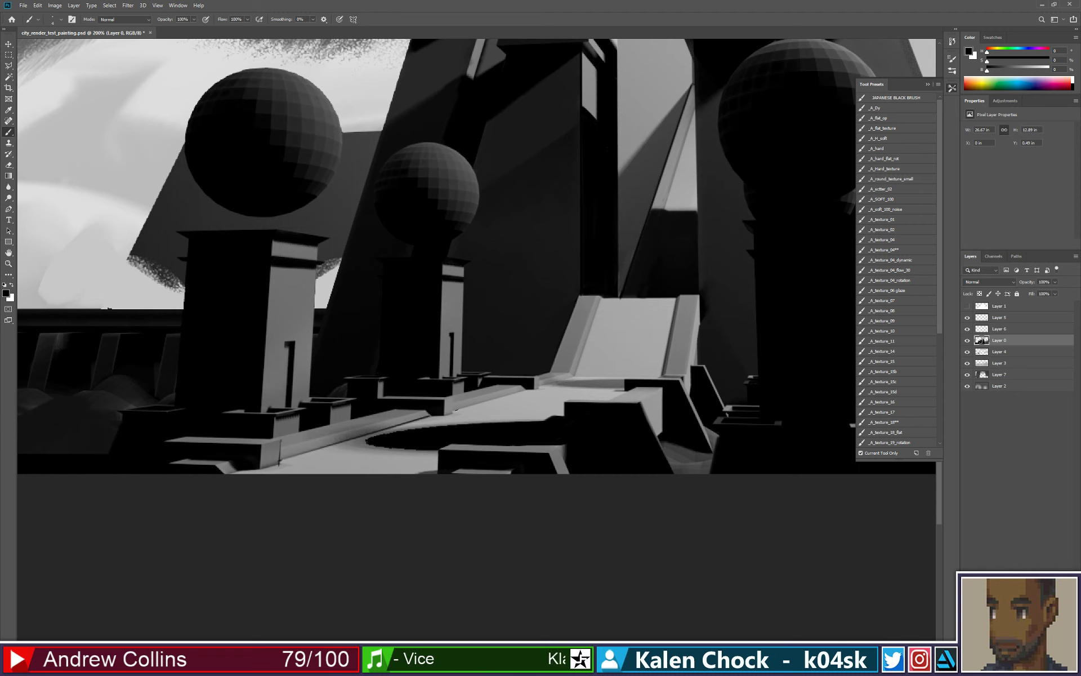
# - Fill the thin grey shadow at the foot of the central ramp with black
pyautogui.press('z')
pyautogui.click(626, 389)
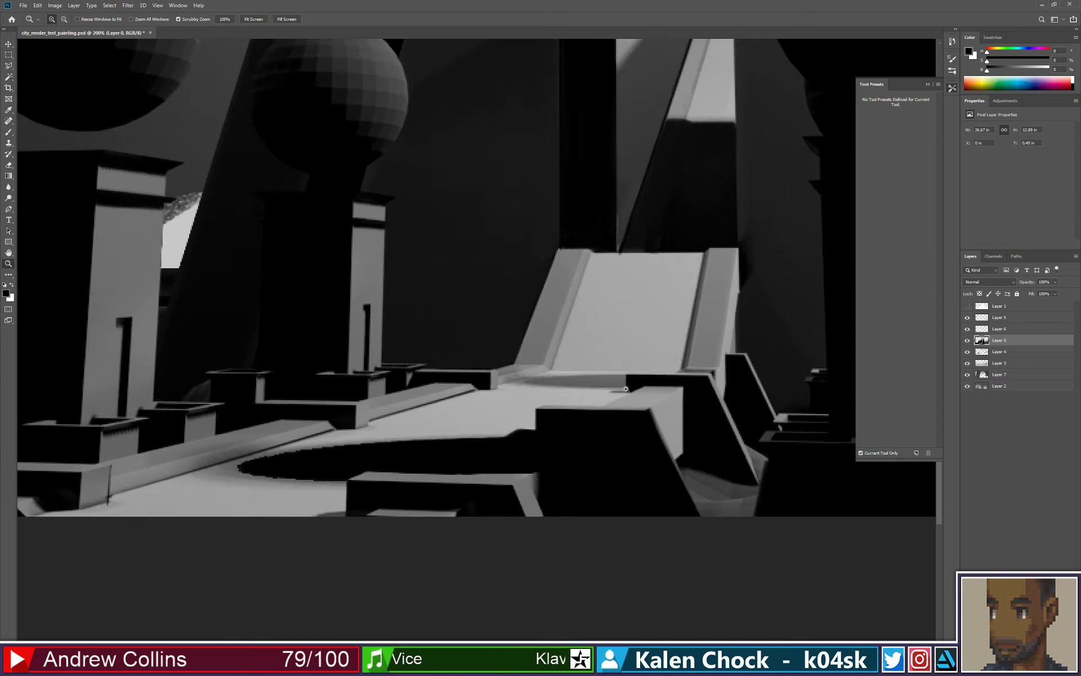
pyautogui.click(626, 388)
pyautogui.press('w')
pyautogui.click(580, 376)
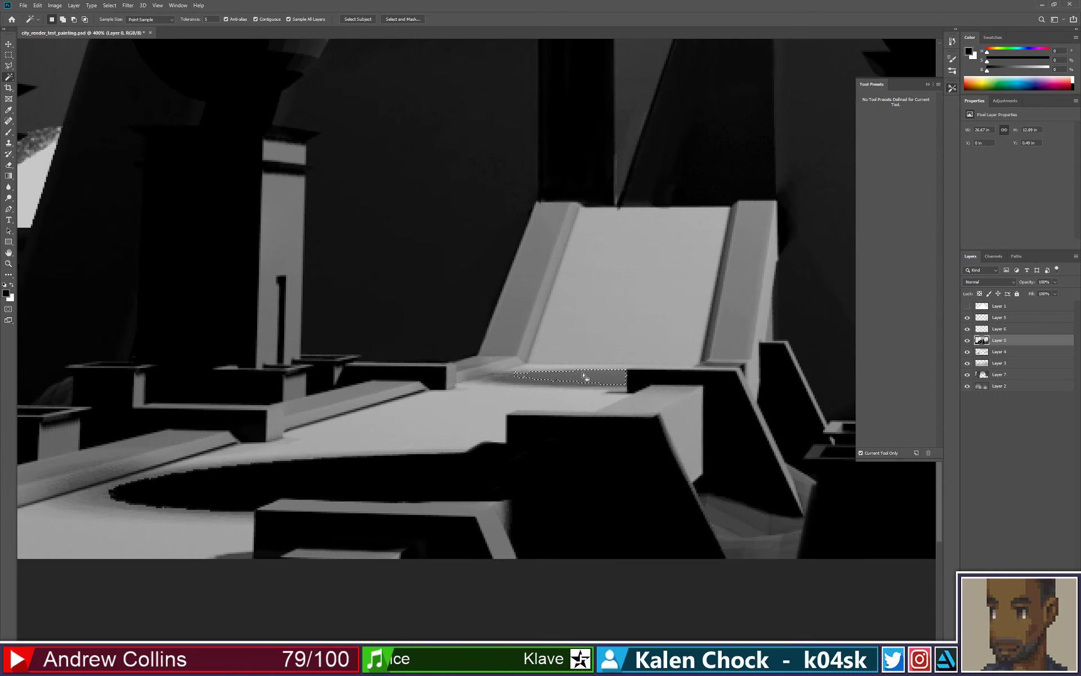
pyautogui.hotkey('alt', 'BackSpace')
pyautogui.hotkey('ctrl', 'd')
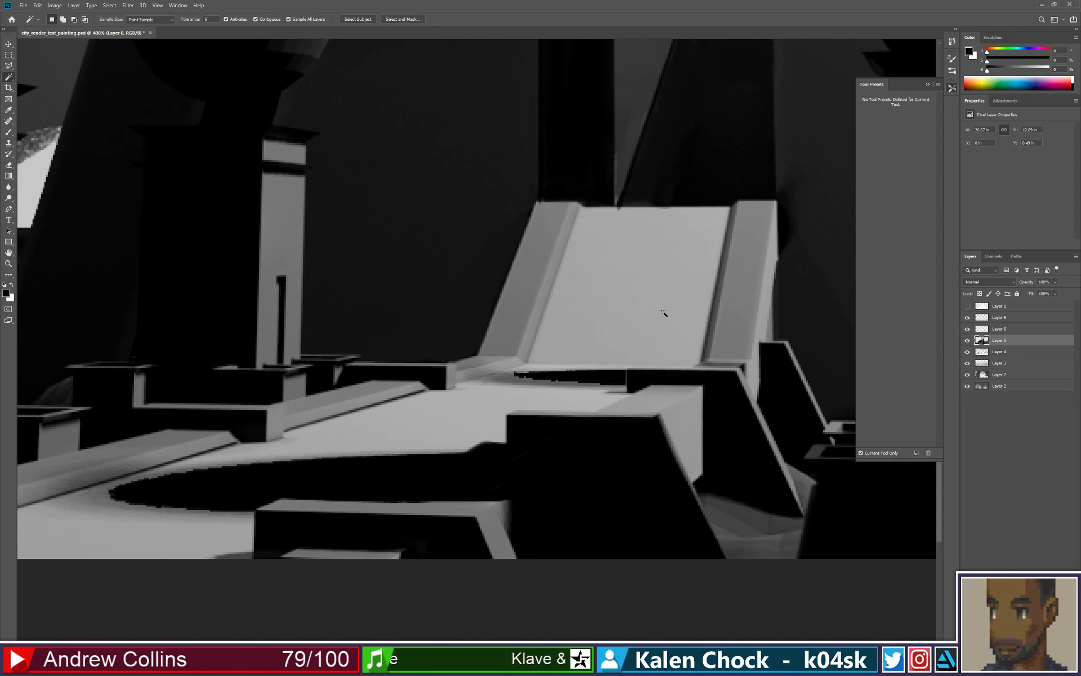
# - Repaint the thin shadow at the foot of the central ramp as a smooth tapering black shape, redoing the first stroke
pyautogui.press('b')
pyautogui.moveTo(497, 376); pyautogui.dragTo(625, 386)
pyautogui.hotkey('ctrl', 'z')
pyautogui.hotkey('ctrl', 'z')
pyautogui.hotkey('ctrl', 'z')
pyautogui.moveTo(507, 377); pyautogui.dragTo(630, 386)
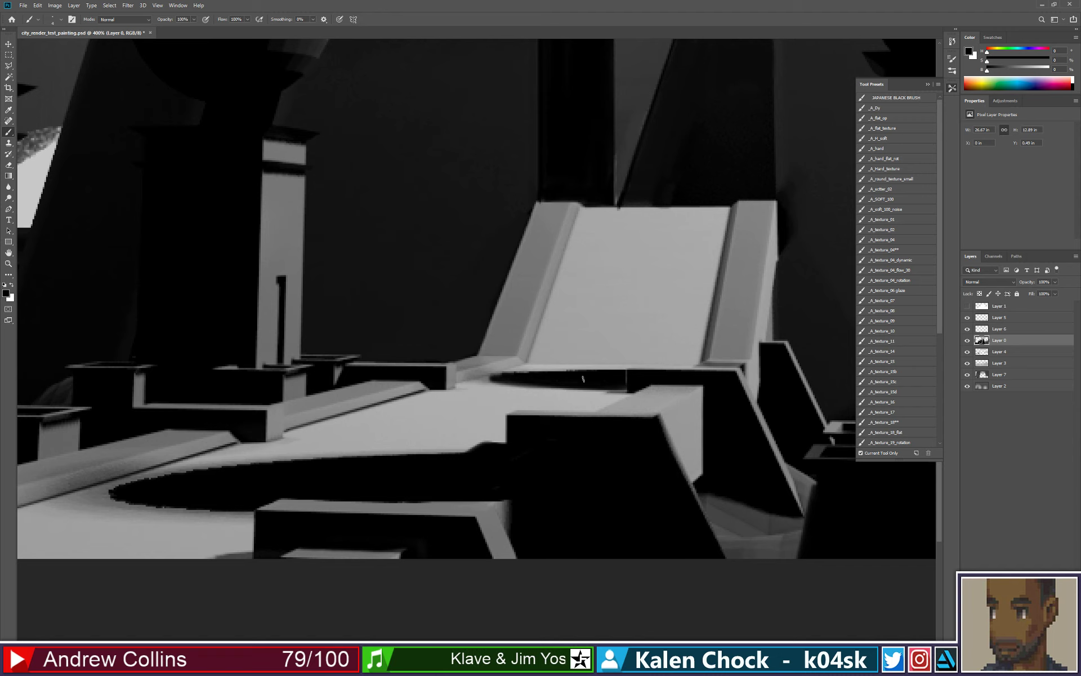
pyautogui.moveTo(507, 375); pyautogui.dragTo(608, 377)
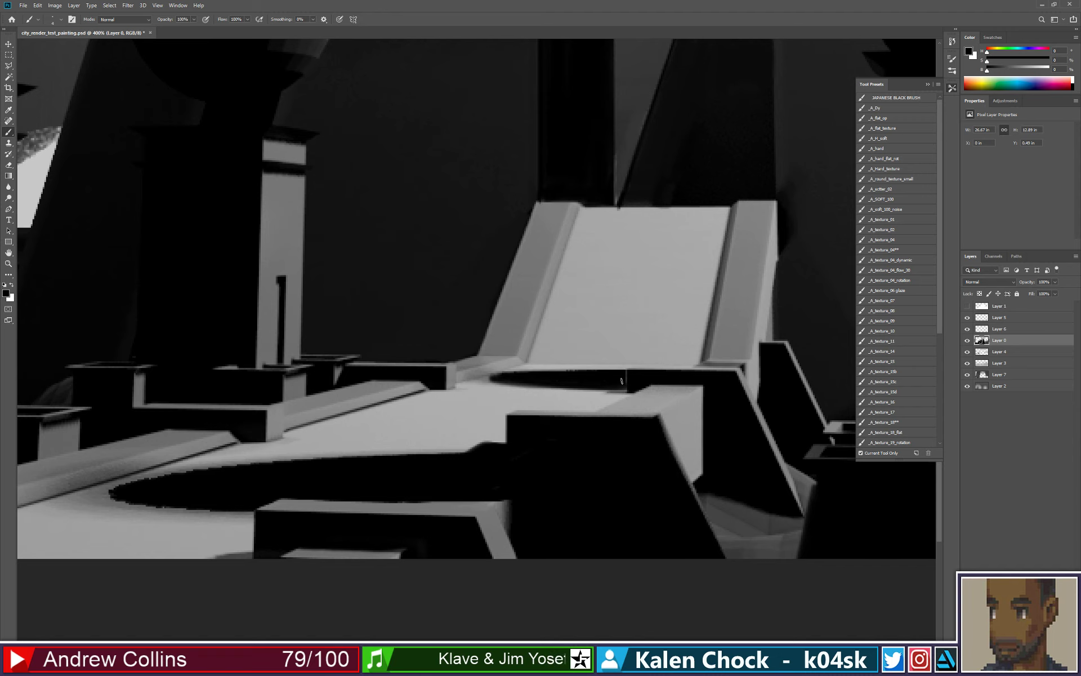
# - Paint thin black edge lines down both outer sides of the central ramp and along its upper edge
pyautogui.click(775, 207)
pyautogui.keyDown('shift'); pyautogui.click(752, 355); pyautogui.keyUp('shift')
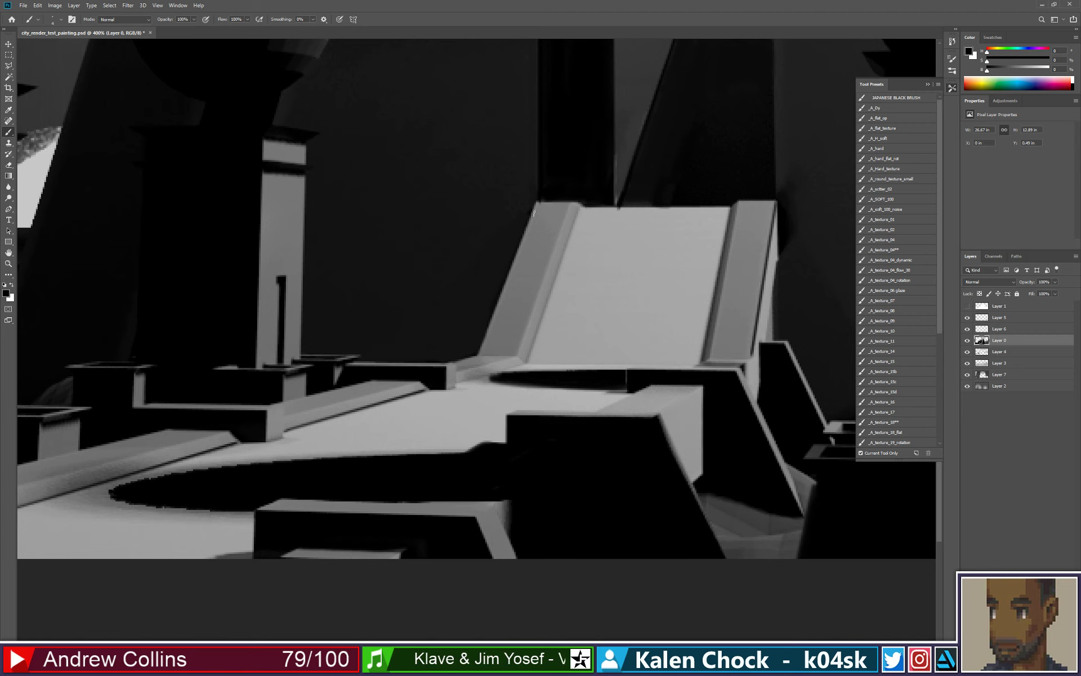
pyautogui.keyDown('shift'); pyautogui.click(479, 355); pyautogui.keyUp('shift')
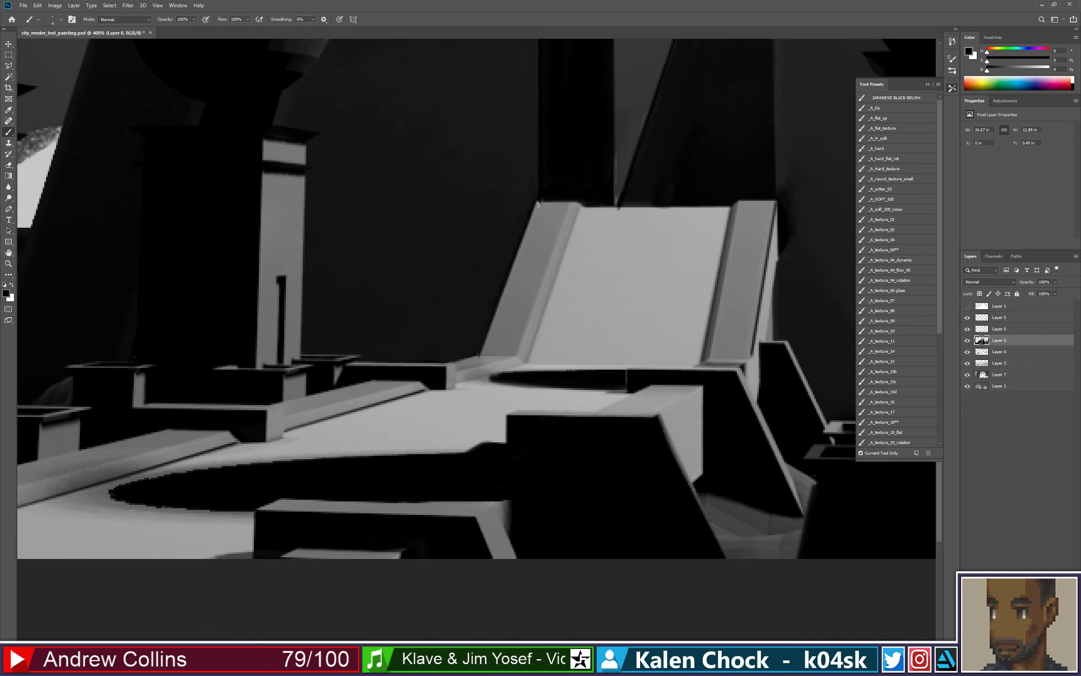
pyautogui.moveTo(538, 205); pyautogui.dragTo(709, 210)
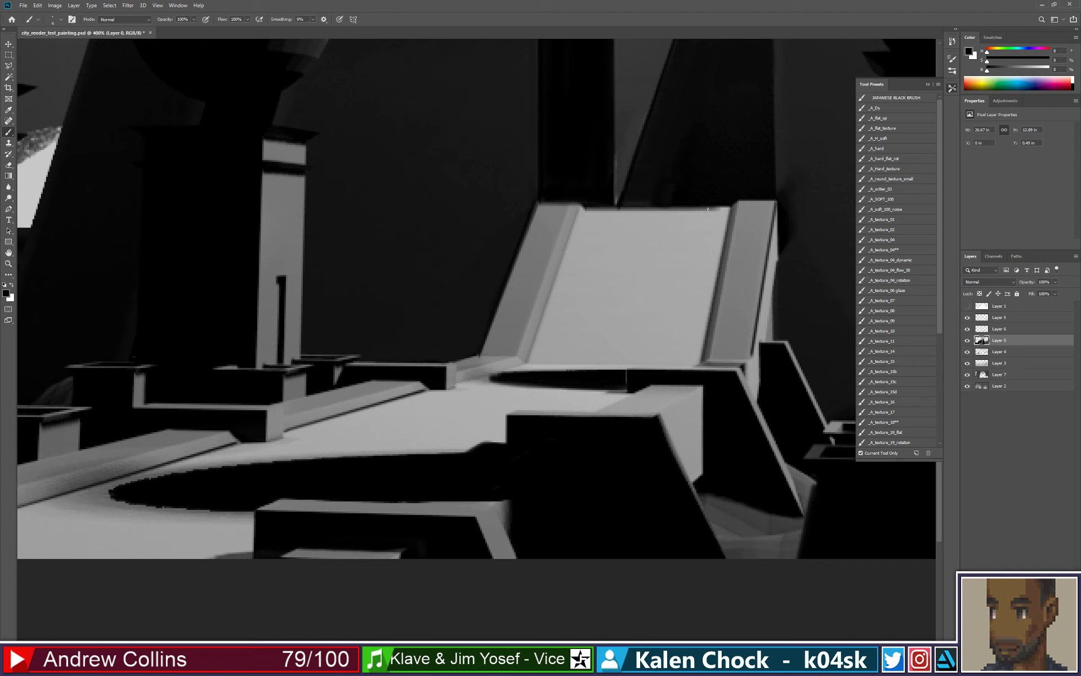
# - Paint two straight black lines down the ramp face to split it into three strips, redoing the second line
pyautogui.keyDown('shift'); pyautogui.click(581, 367); pyautogui.keyUp('shift')
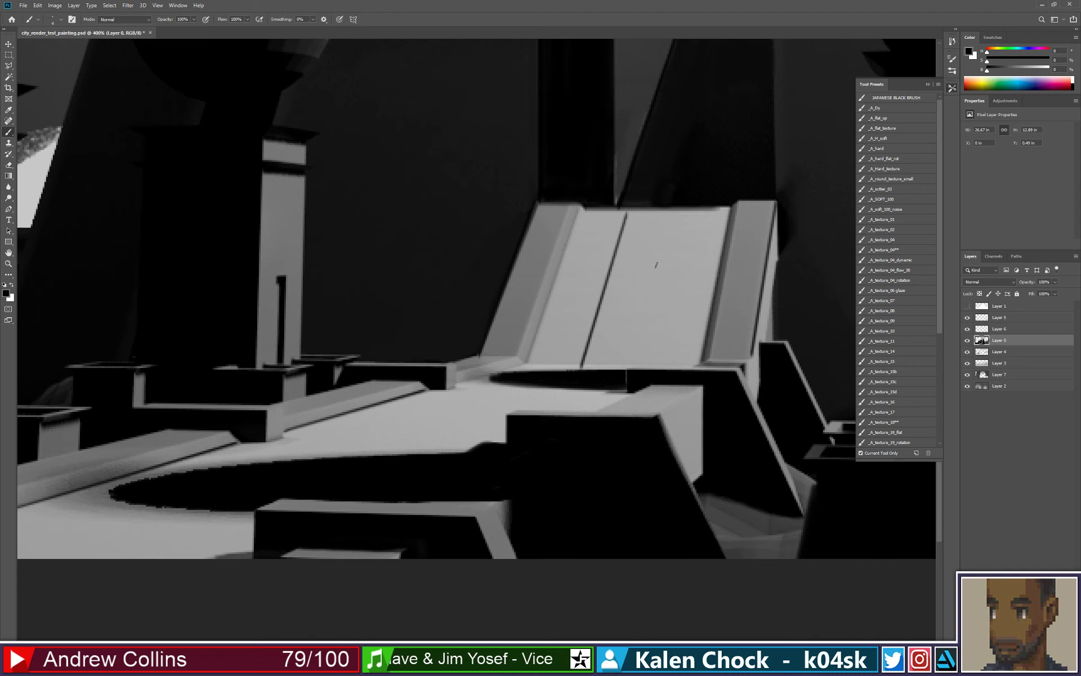
pyautogui.keyDown('shift'); pyautogui.click(629, 367); pyautogui.keyUp('shift')
pyautogui.hotkey('ctrl', 'z')
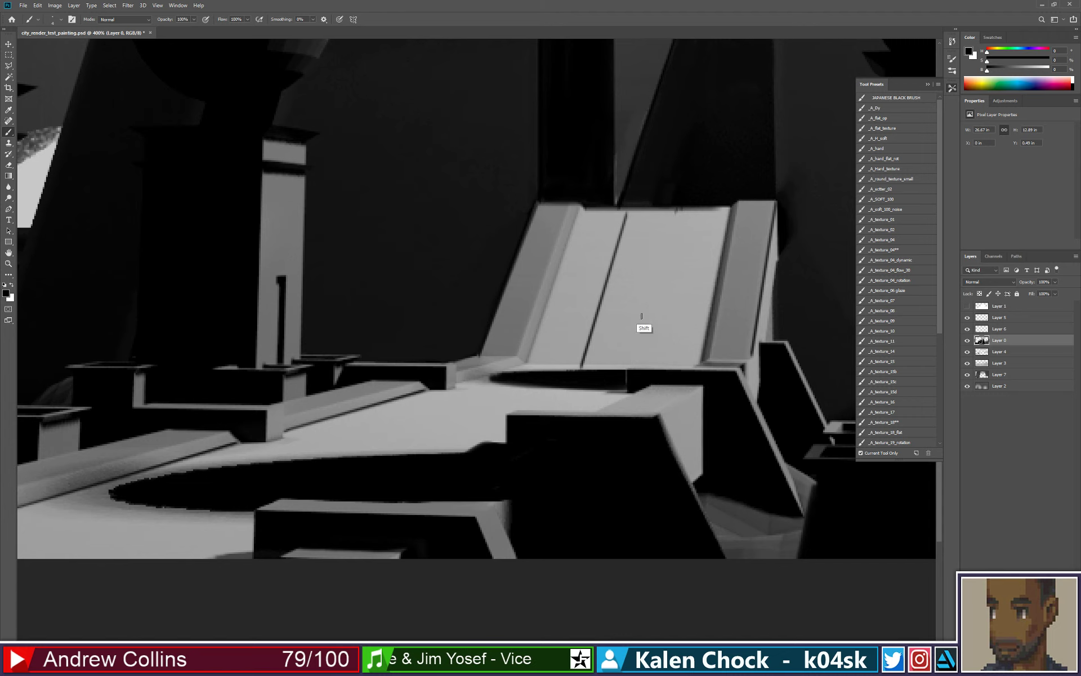
pyautogui.keyDown('shift'); pyautogui.click(629, 368); pyautogui.keyUp('shift')
# - Sample the mid grey of the ramp's side rail, enlarge the brush and paint a straight grey band down the ramp's middle strip
pyautogui.press('z')
pyautogui.keyDown('alt'); pyautogui.click(609, 264); pyautogui.keyUp('alt')
pyautogui.moveTo(609, 264)
pyautogui.keyDown('alt'); pyautogui.mouseDown()
pyautogui.moveTo(592, 260)
pyautogui.moveTo(680, 248)
pyautogui.mouseUp(); pyautogui.keyUp('alt')
pyautogui.keyDown('alt'); pyautogui.click(702, 194); pyautogui.keyUp('alt')
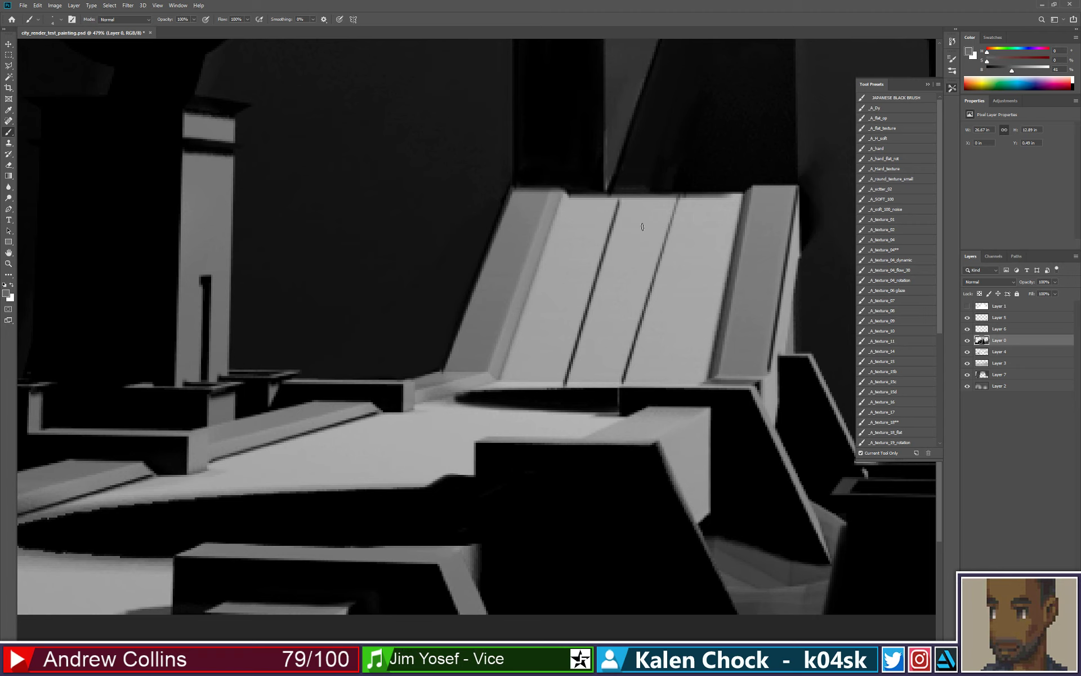
pyautogui.press(']')
pyautogui.press(']')
pyautogui.press(']')
pyautogui.press(']')
pyautogui.press(']')
pyautogui.press(']')
pyautogui.press(']')
pyautogui.press(']')
pyautogui.press(']')
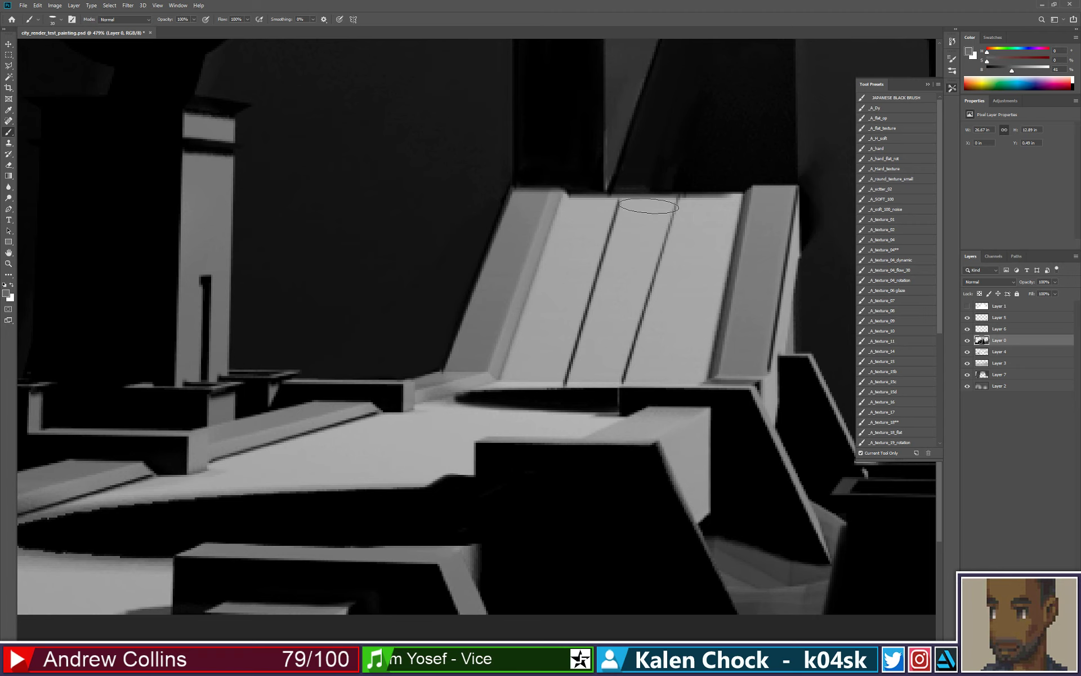
pyautogui.press('[')
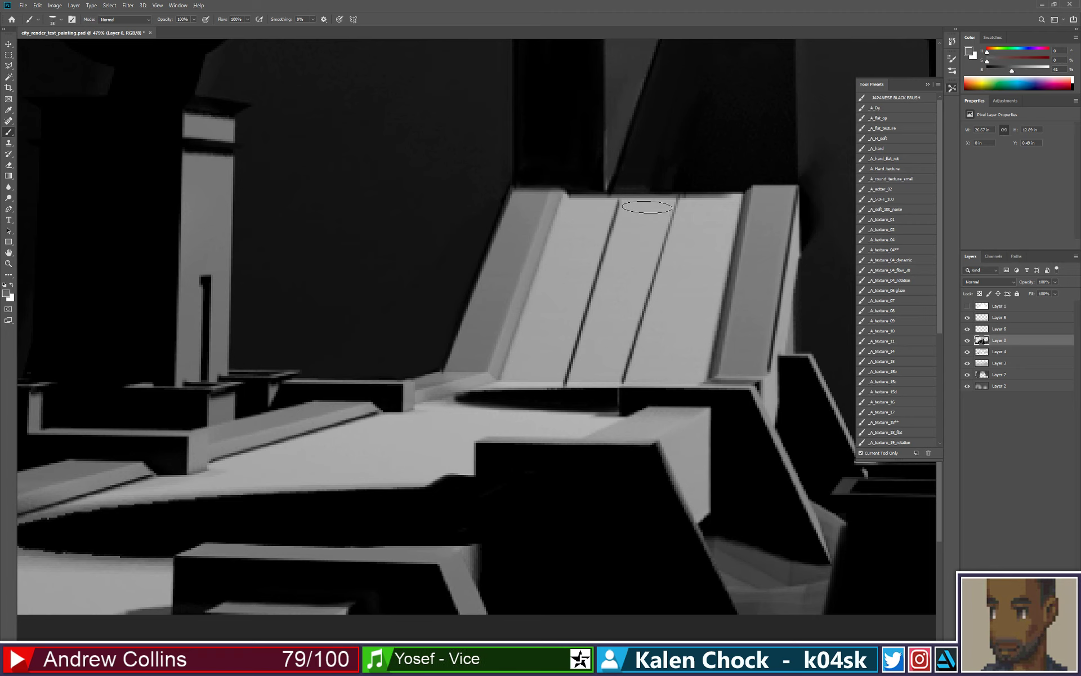
pyautogui.click(648, 201)
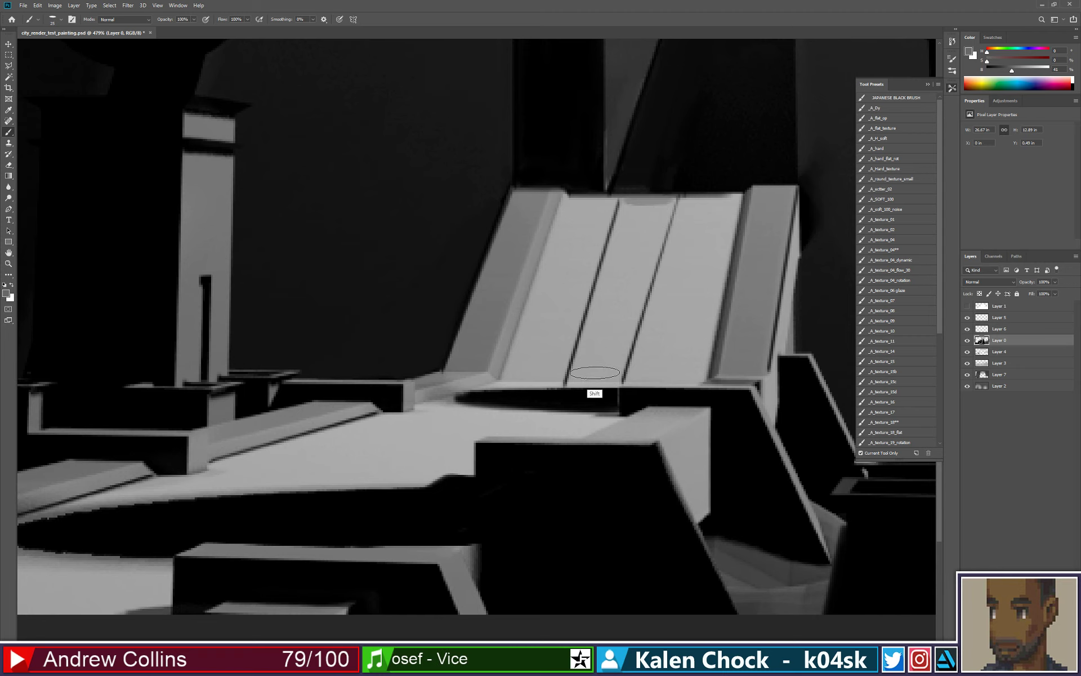
pyautogui.keyDown('shift'); pyautogui.click(595, 368); pyautogui.keyUp('shift')
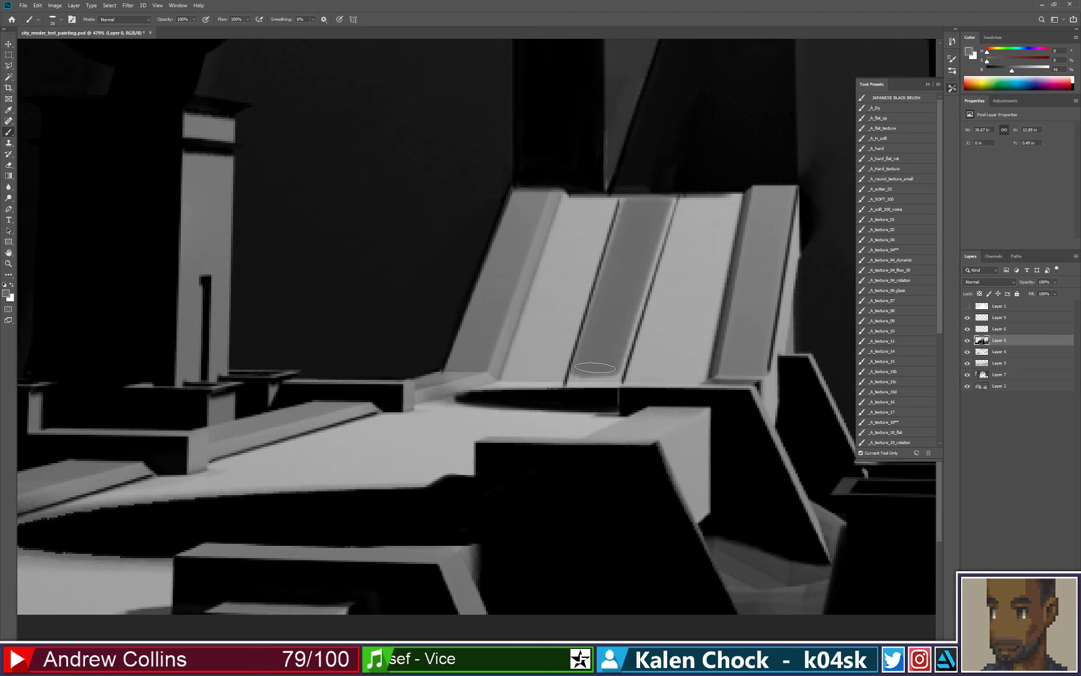
# - Extend the grey band to the middle strip's right border with a smaller brush, stroking straight down to the ramp's foot
pyautogui.press('[')
pyautogui.press('[')
pyautogui.press('[')
pyautogui.press('[')
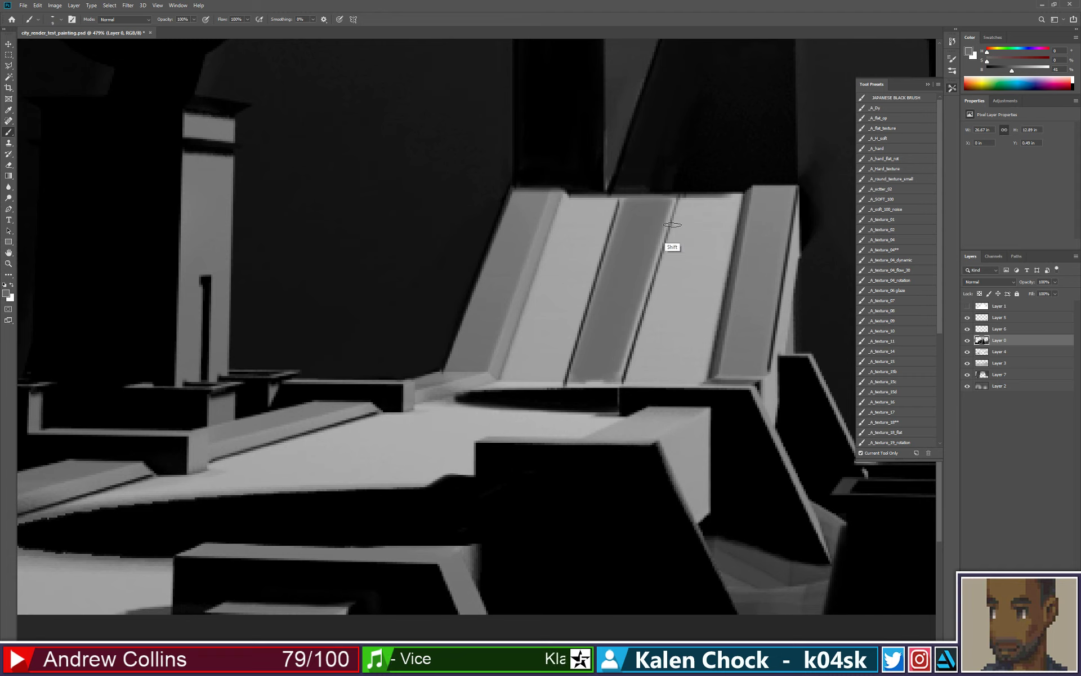
pyautogui.keyDown('shift'); pyautogui.click(671, 200); pyautogui.keyUp('shift')
pyautogui.keyDown('shift'); pyautogui.click(613, 379); pyautogui.keyUp('shift')
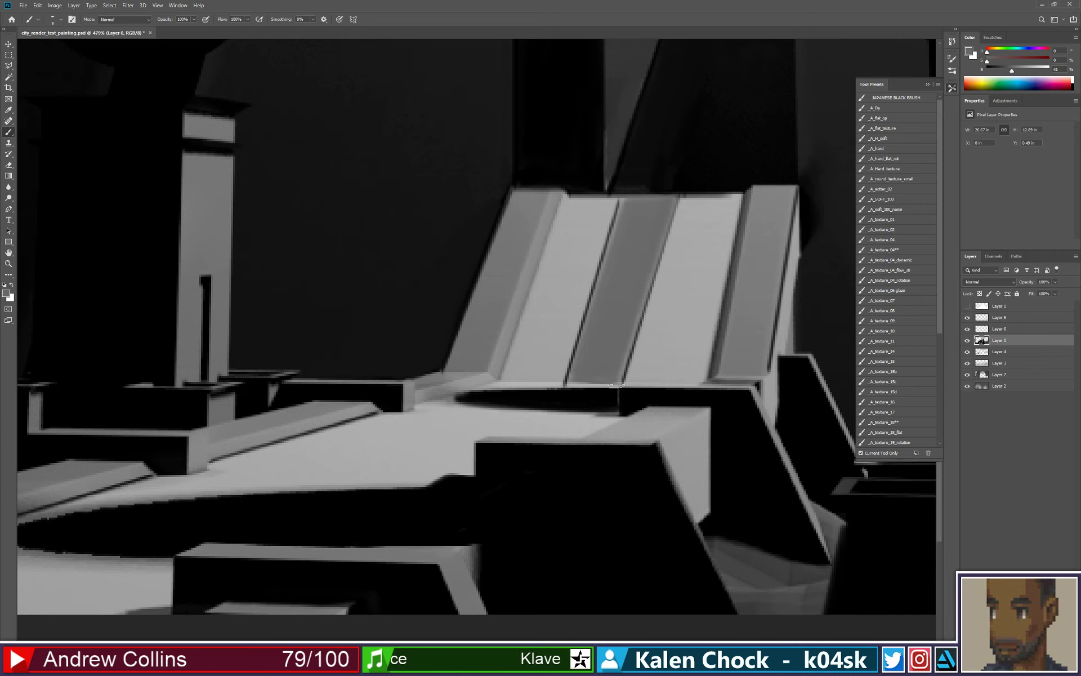
# - Undo a trial black line and paint a thin light grey edge line down the right tower's slope using the sampled face colour
pyautogui.press('z')
pyautogui.keyDown('alt'); pyautogui.click(621, 333); pyautogui.keyUp('alt')
pyautogui.keyDown('alt'); pyautogui.click(627, 332); pyautogui.keyUp('alt')
pyautogui.keyDown('alt'); pyautogui.click(642, 325); pyautogui.keyUp('alt')
pyautogui.keyDown('alt'); pyautogui.click(661, 316); pyautogui.keyUp('alt')
pyautogui.keyDown('alt'); pyautogui.click(659, 322); pyautogui.keyUp('alt')
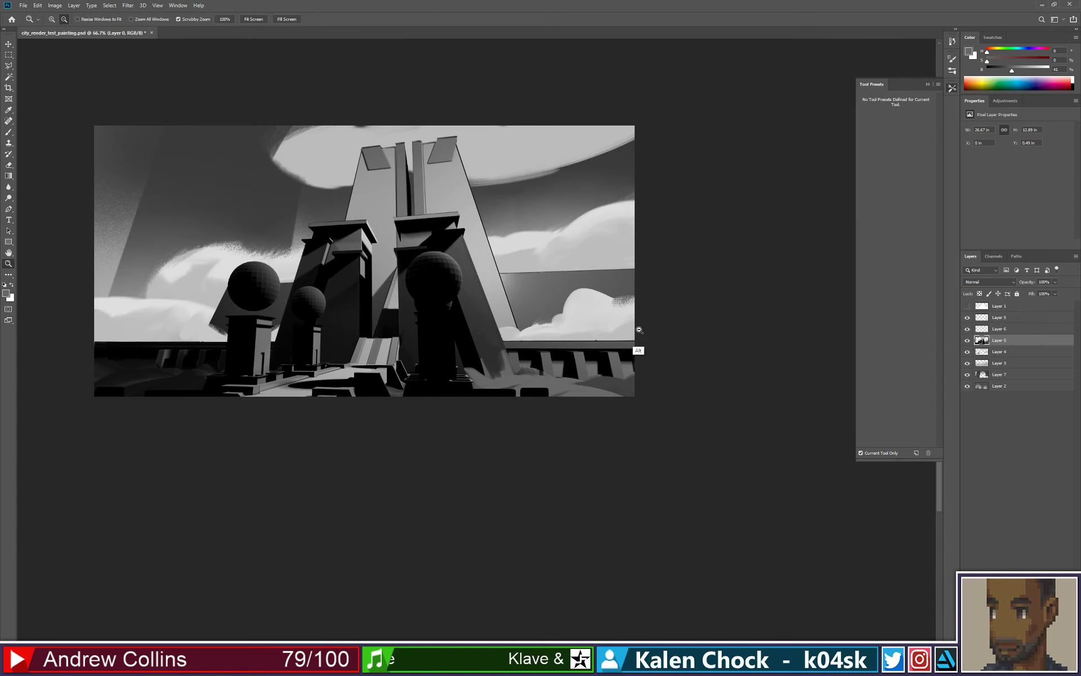
pyautogui.keyDown('alt'); pyautogui.click(451, 319); pyautogui.keyUp('alt')
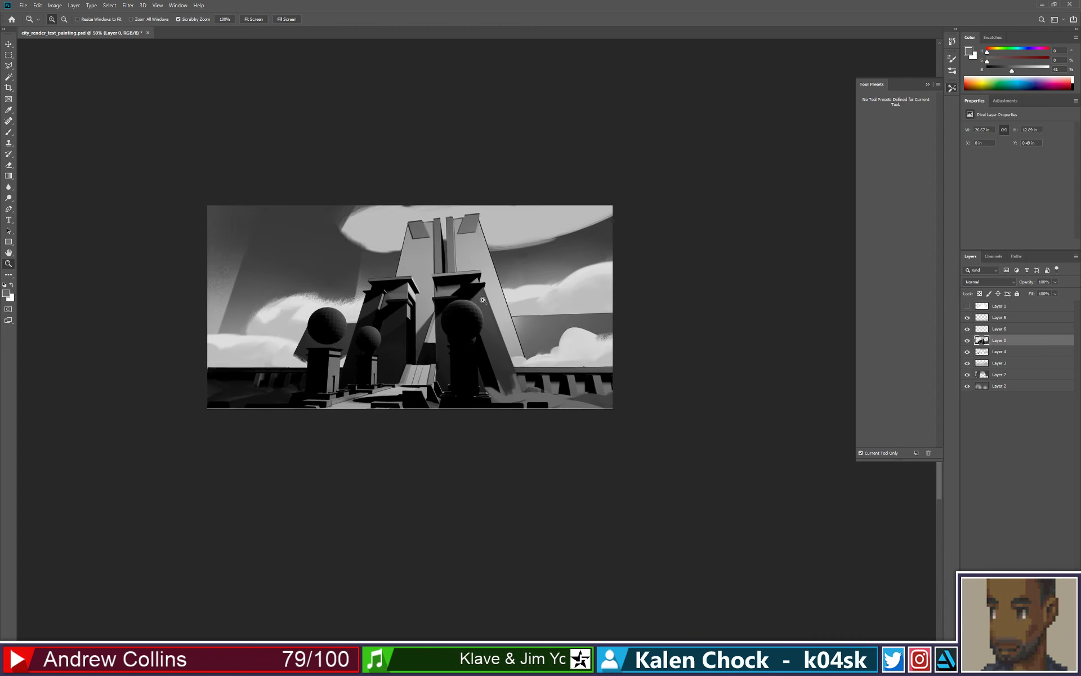
pyautogui.click(483, 301)
pyautogui.press('b')
pyautogui.press('d')
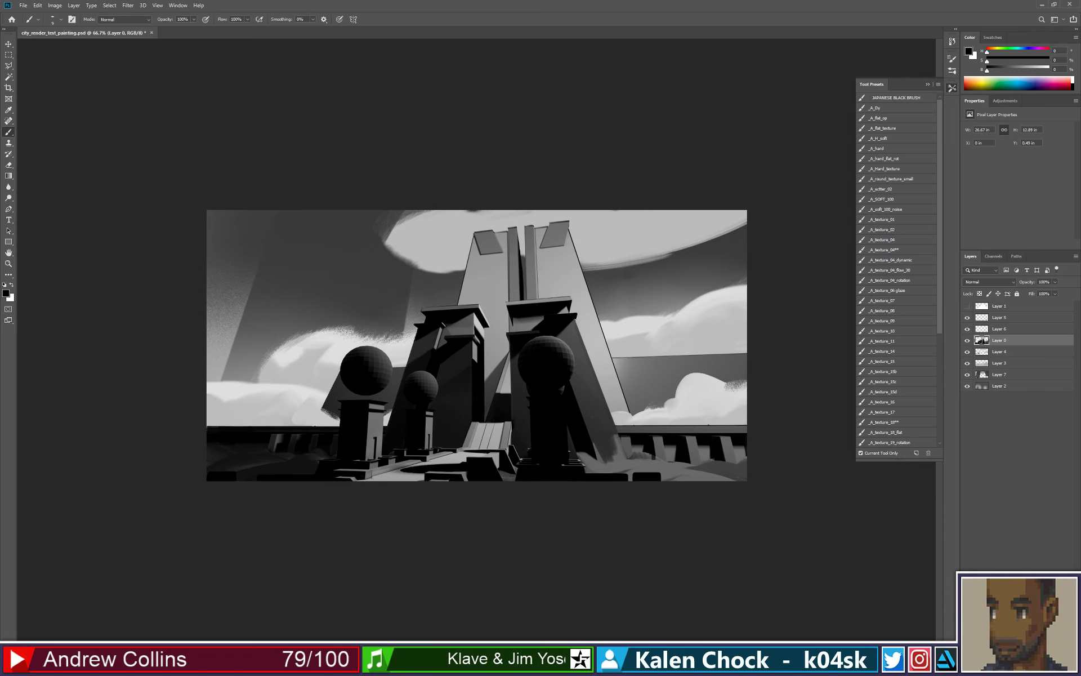
pyautogui.click(576, 322)
pyautogui.keyDown('shift'); pyautogui.click(626, 457); pyautogui.keyUp('shift')
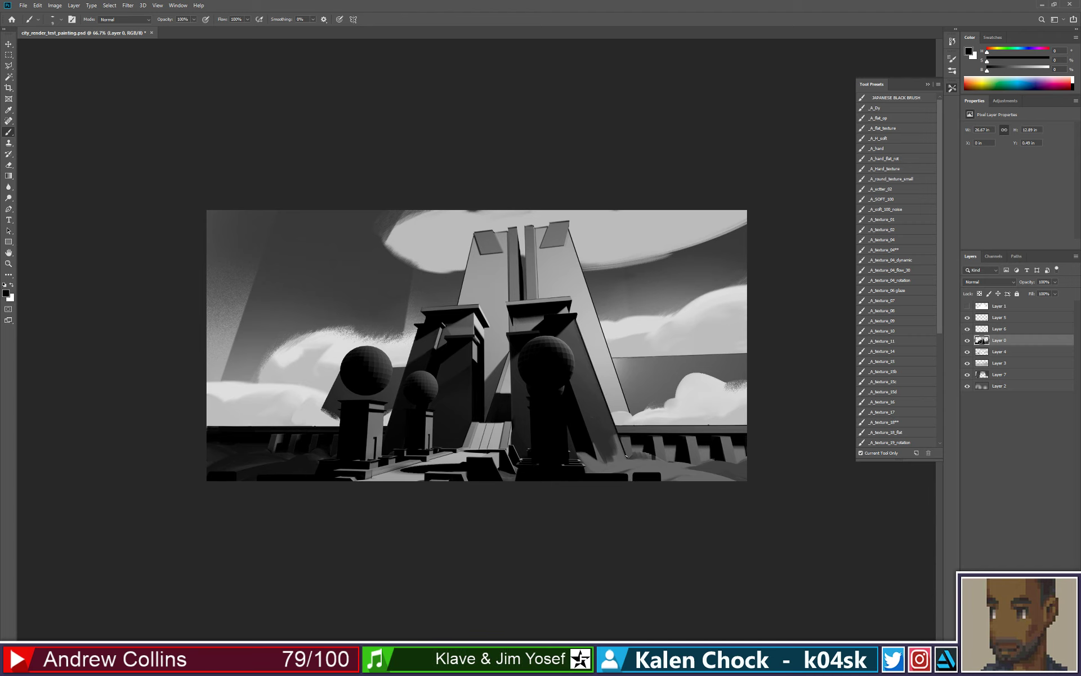
pyautogui.hotkey('ctrl', 'z')
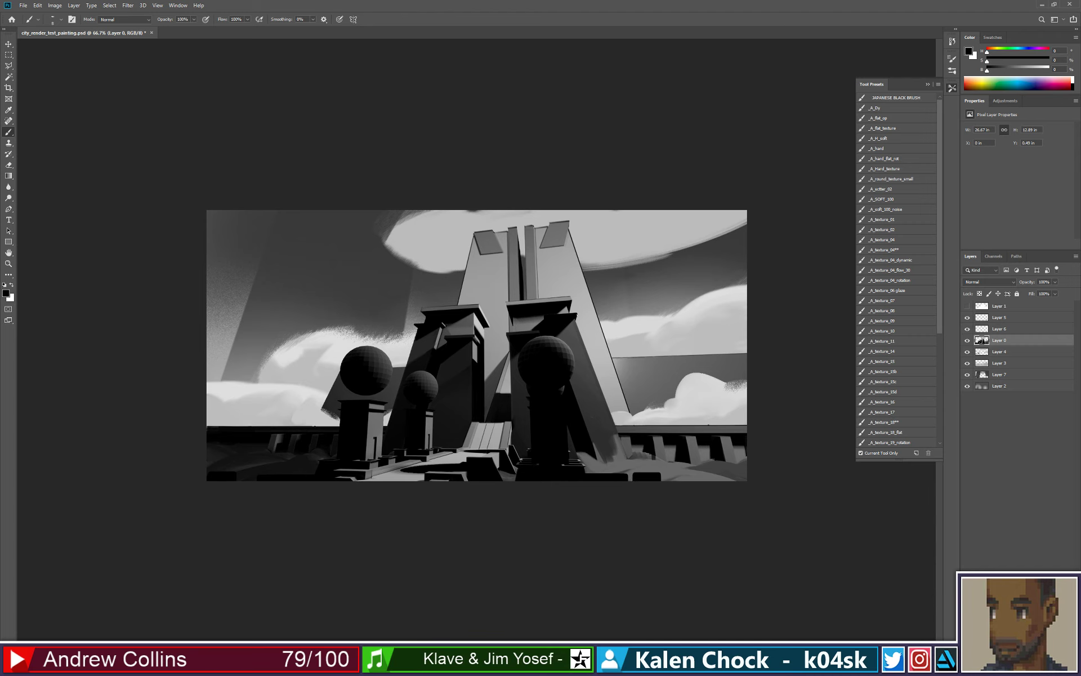
pyautogui.keyDown('alt'); pyautogui.click(586, 335); pyautogui.keyUp('alt')
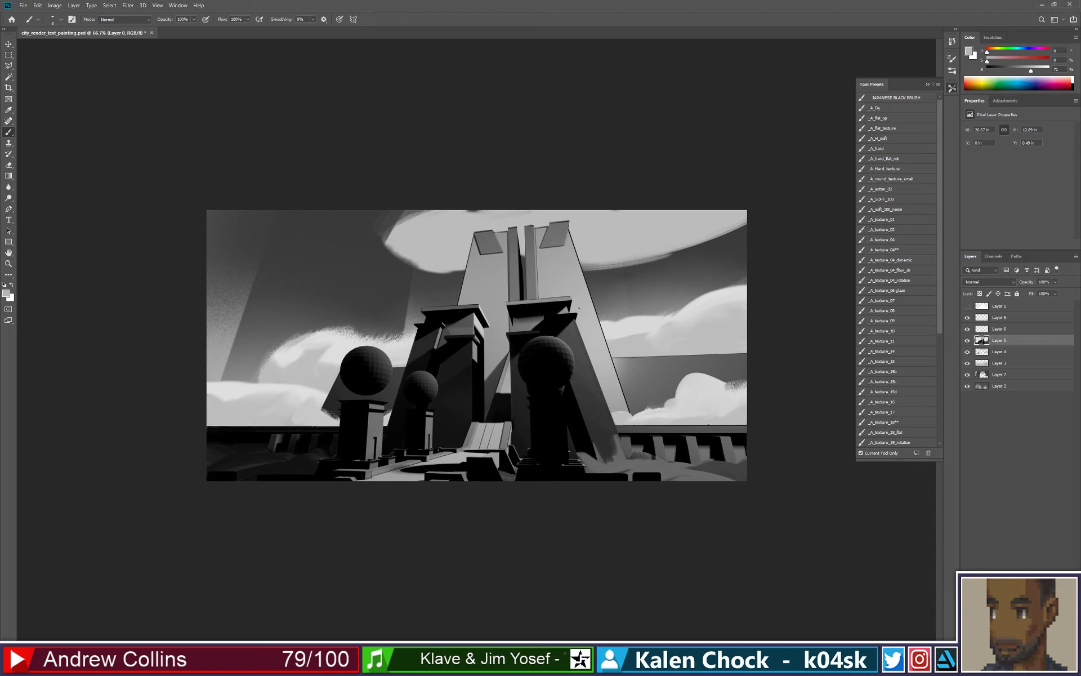
pyautogui.keyDown('shift'); pyautogui.click(627, 454); pyautogui.keyUp('shift')
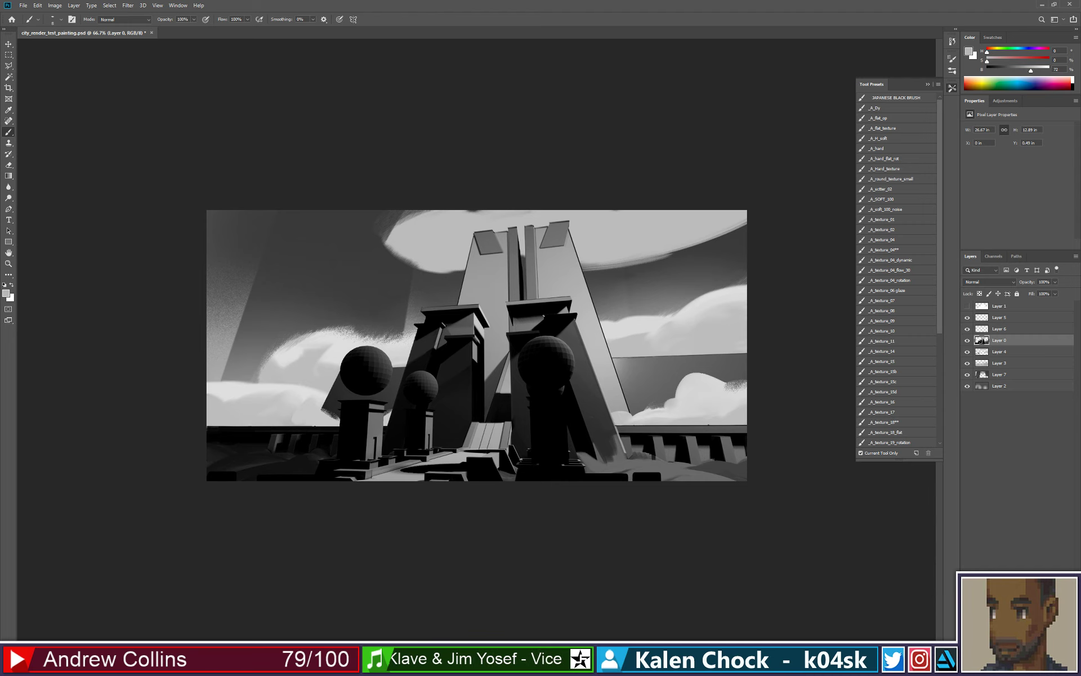
# - Choose the "a 4" brush and make Layer 6 the active painting layer
pyautogui.press('z')
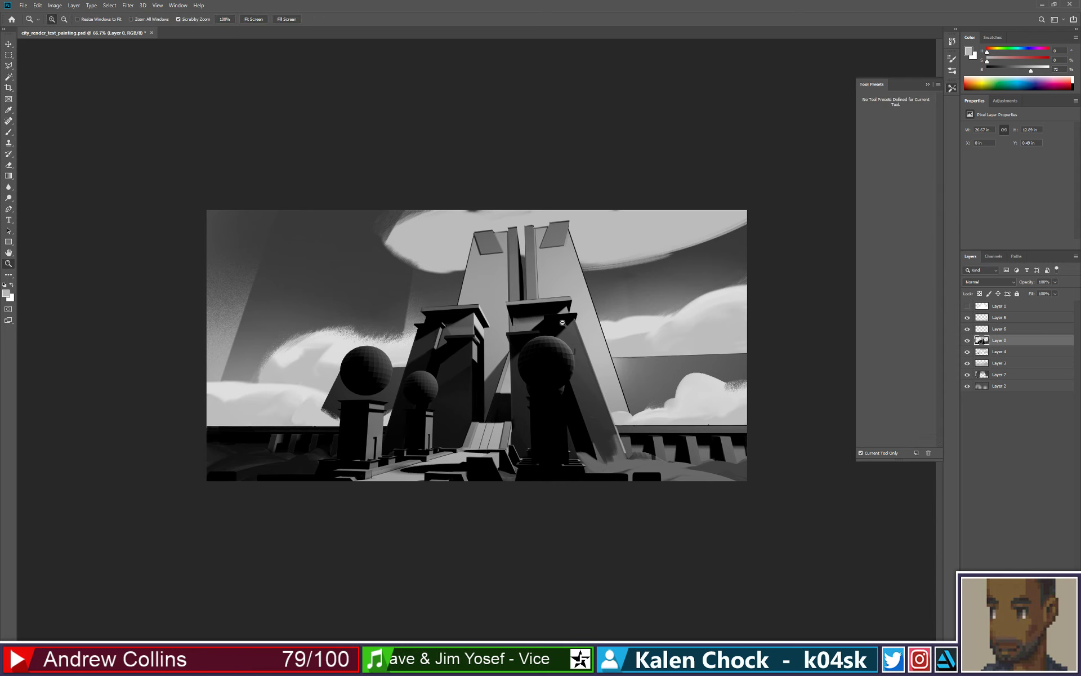
pyautogui.moveTo(556, 332)
pyautogui.keyDown('alt'); pyautogui.mouseDown()
pyautogui.moveTo(534, 329)
pyautogui.moveTo(560, 315)
pyautogui.mouseUp(); pyautogui.keyUp('alt')
pyautogui.press('b')
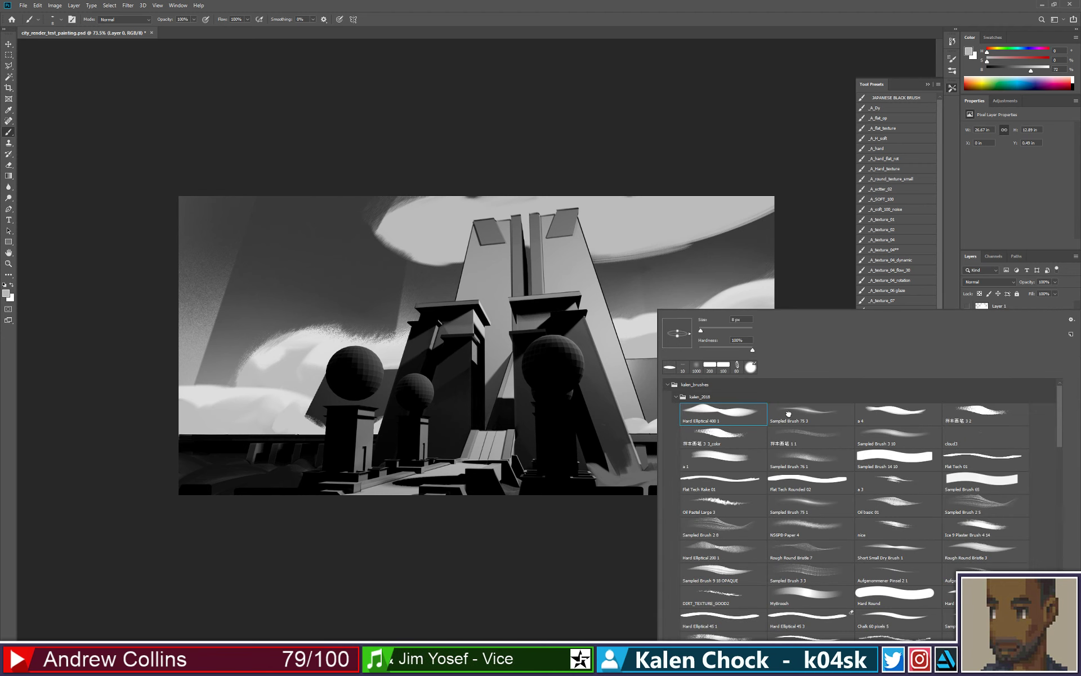
pyautogui.click(788, 414)
pyautogui.click(872, 412)
pyautogui.click(611, 452)
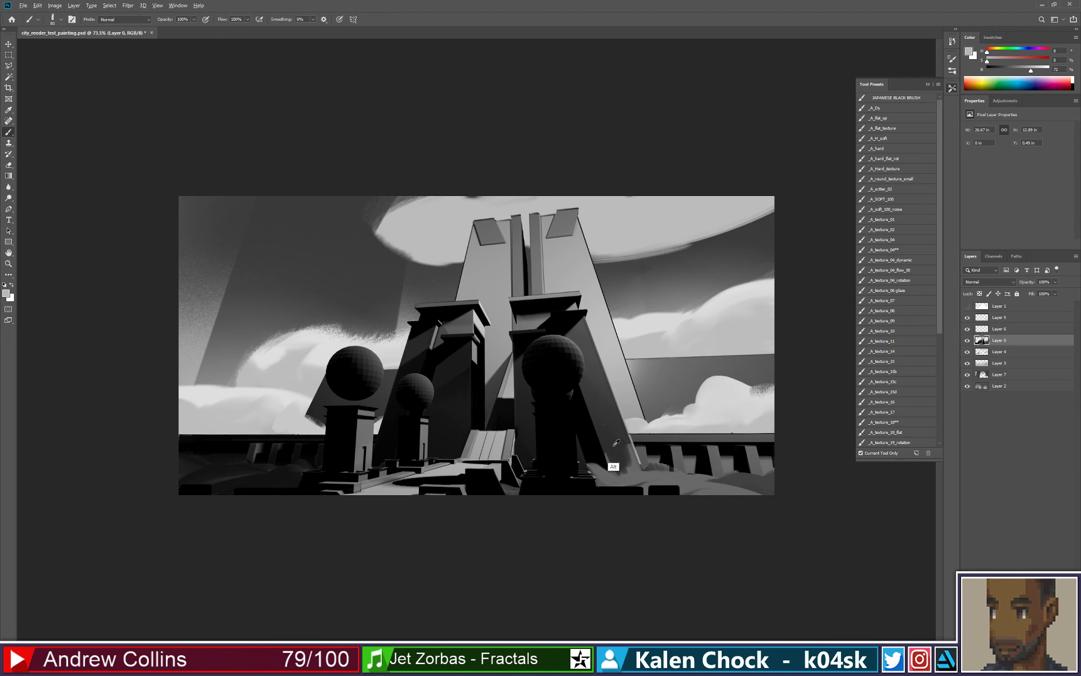
pyautogui.click(1007, 329)
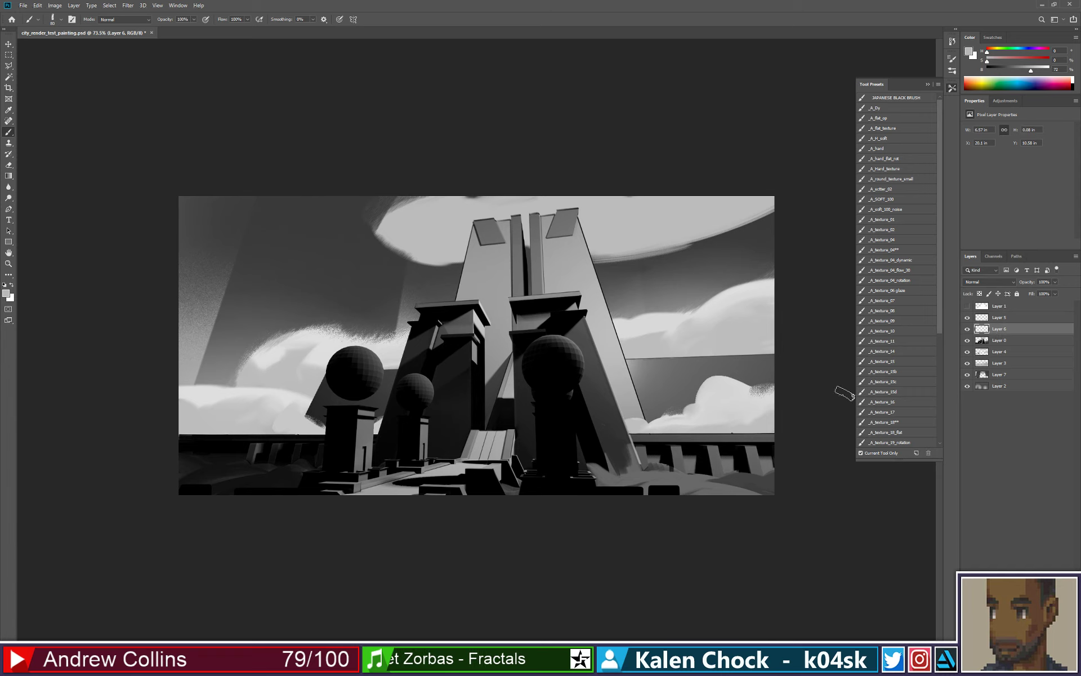
# - Paint sampled greys over the sloping foot of the right tower to blend it into the ground
pyautogui.keyDown('alt'); pyautogui.click(635, 476); pyautogui.keyUp('alt')
pyautogui.moveTo(625, 472)
pyautogui.mouseDown()
pyautogui.moveTo(618, 439)
pyautogui.moveTo(630, 476)
pyautogui.mouseUp()
pyautogui.keyDown('alt'); pyautogui.click(611, 429); pyautogui.keyUp('alt')
pyautogui.moveTo(633, 428)
pyautogui.mouseDown()
pyautogui.moveTo(621, 474)
pyautogui.moveTo(602, 477)
pyautogui.mouseUp()
pyautogui.keyDown('alt'); pyautogui.click(589, 485); pyautogui.keyUp('alt')
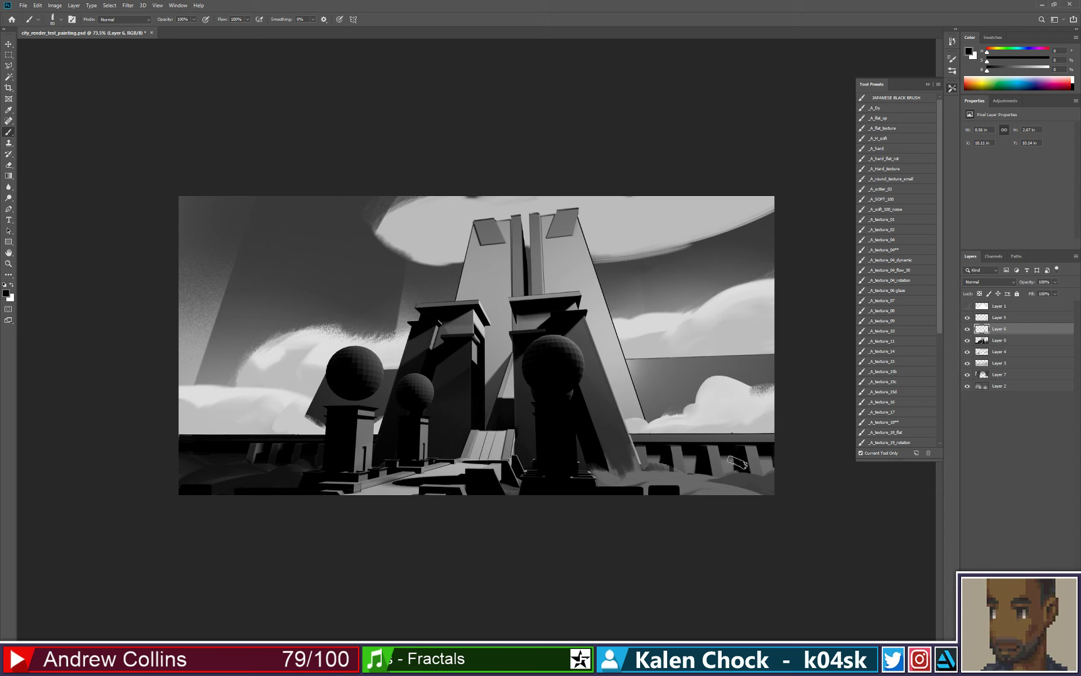
# - Paint a rounded dark grey mound on the ground in the painting's lower right corner, shaping it with sampled greys
pyautogui.keyDown('alt'); pyautogui.click(737, 480); pyautogui.keyUp('alt')
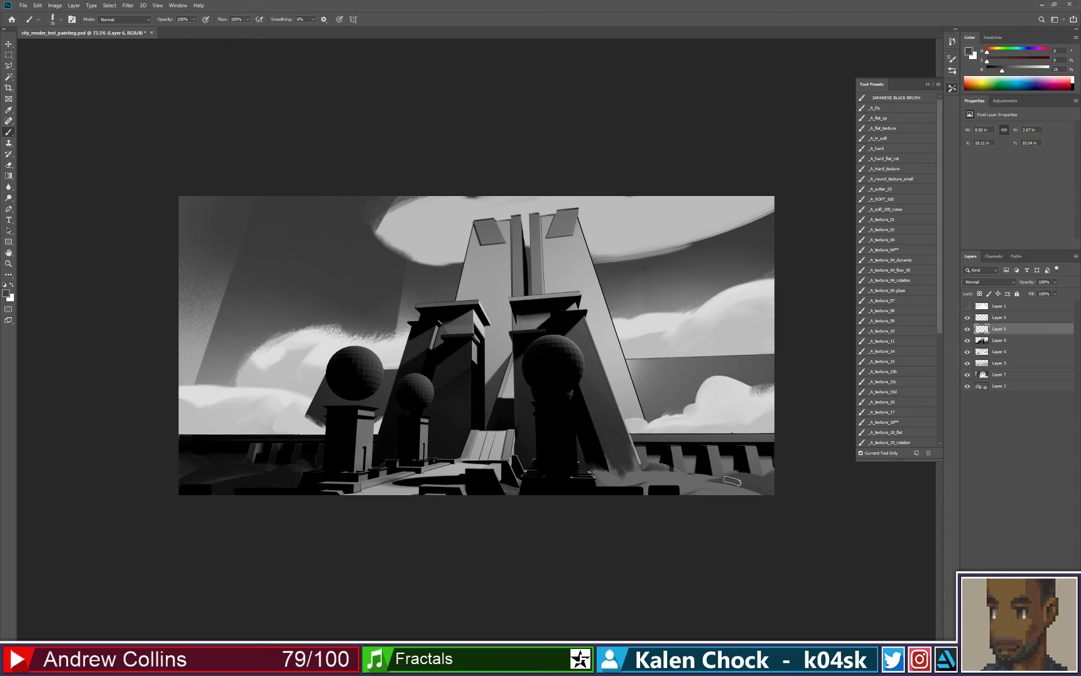
pyautogui.moveTo(742, 478)
pyautogui.mouseDown()
pyautogui.moveTo(702, 503)
pyautogui.moveTo(707, 518)
pyautogui.mouseUp()
pyautogui.keyDown('alt'); pyautogui.click(715, 482); pyautogui.keyUp('alt')
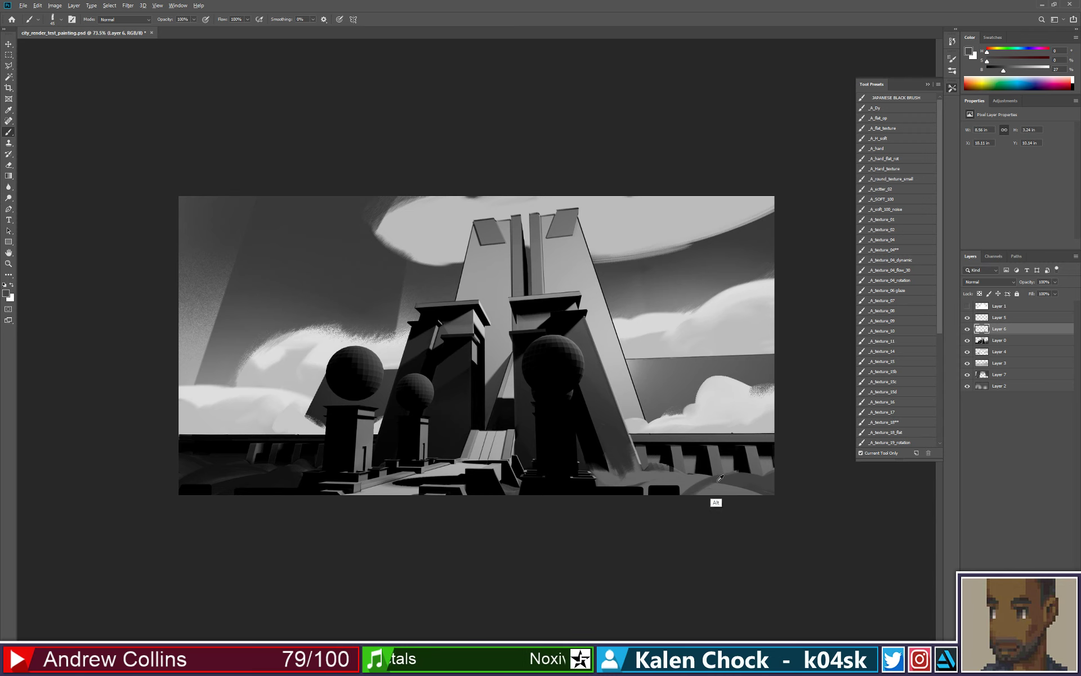
pyautogui.keyDown('alt'); pyautogui.click(720, 478); pyautogui.keyUp('alt')
pyautogui.moveTo(715, 484); pyautogui.dragTo(685, 523)
pyautogui.press('s')
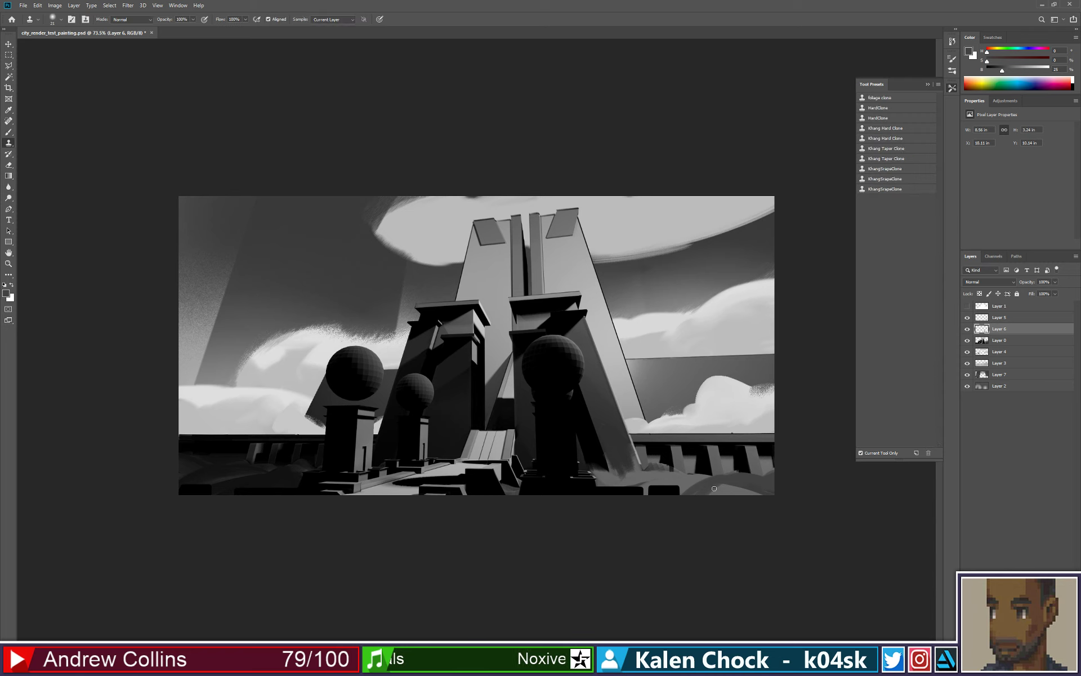
pyautogui.press('b')
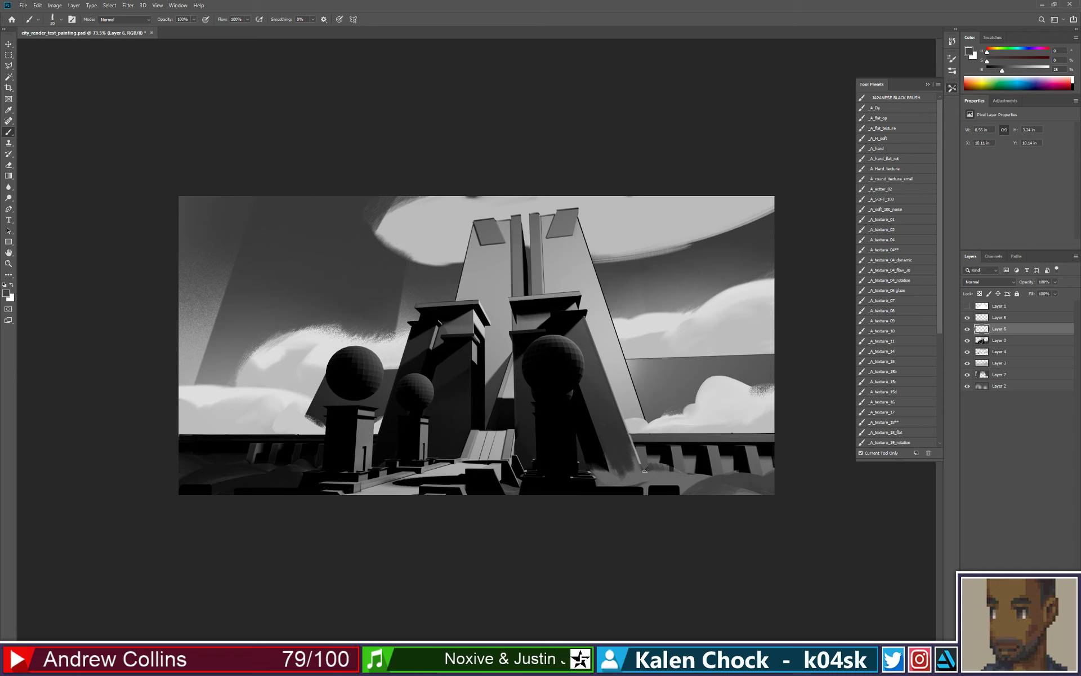
# - Touch up the ground and wall buttresses right of the tower's foot with small strokes of black and sampled greys
pyautogui.keyDown('alt'); pyautogui.click(654, 460); pyautogui.keyUp('alt')
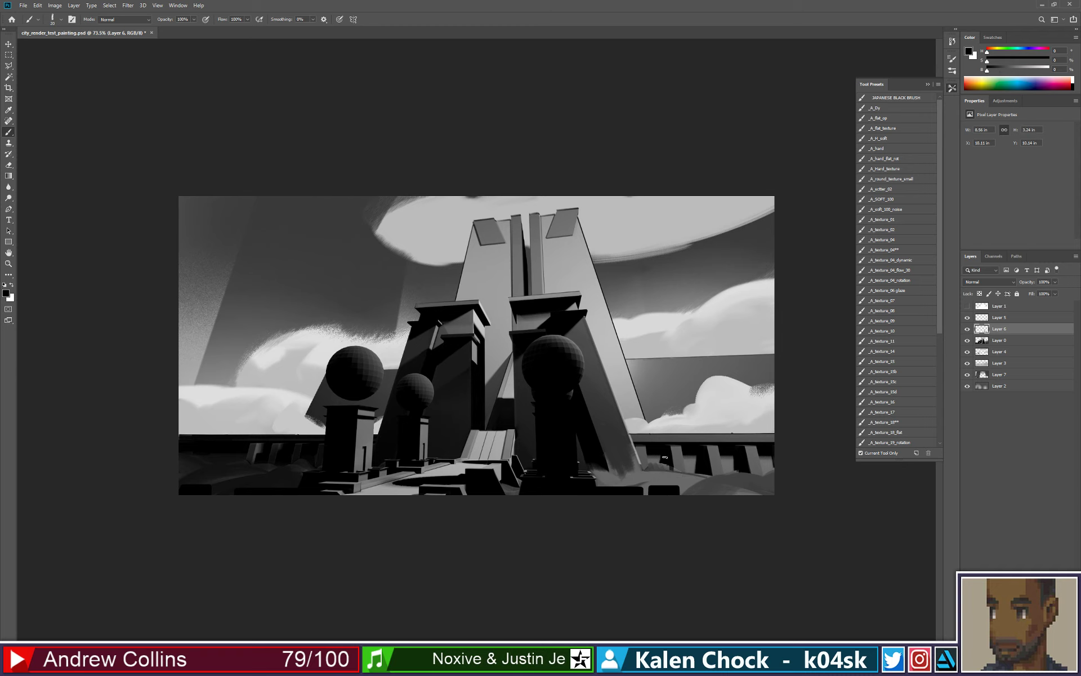
pyautogui.keyDown('alt'); pyautogui.click(659, 466); pyautogui.keyUp('alt')
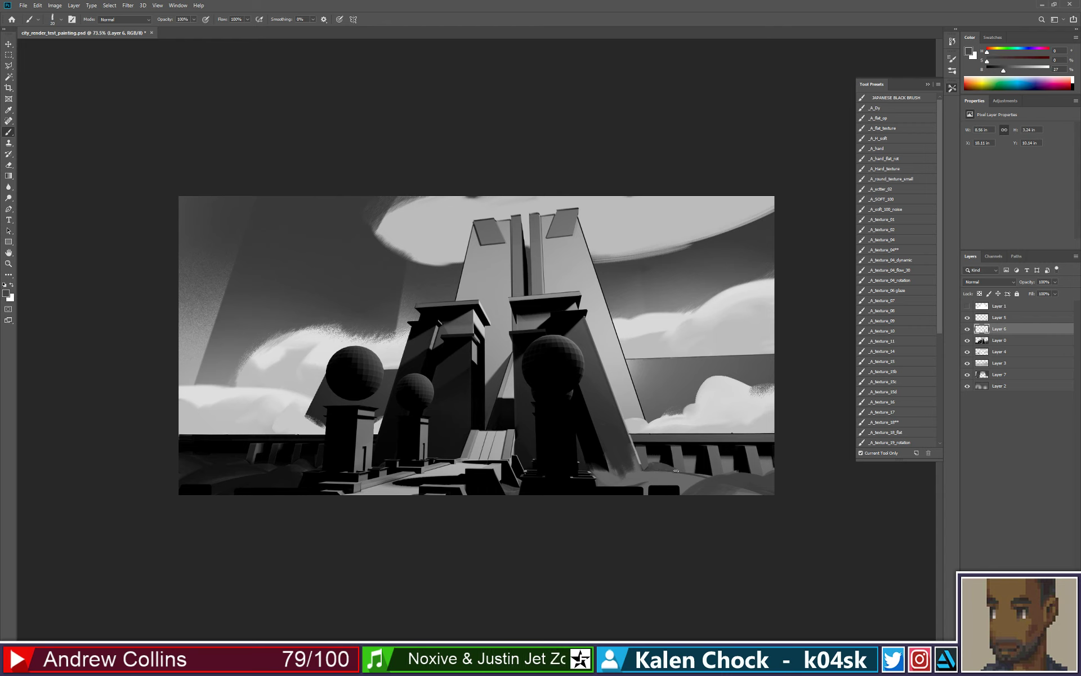
pyautogui.keyDown('alt'); pyautogui.click(678, 472); pyautogui.keyUp('alt')
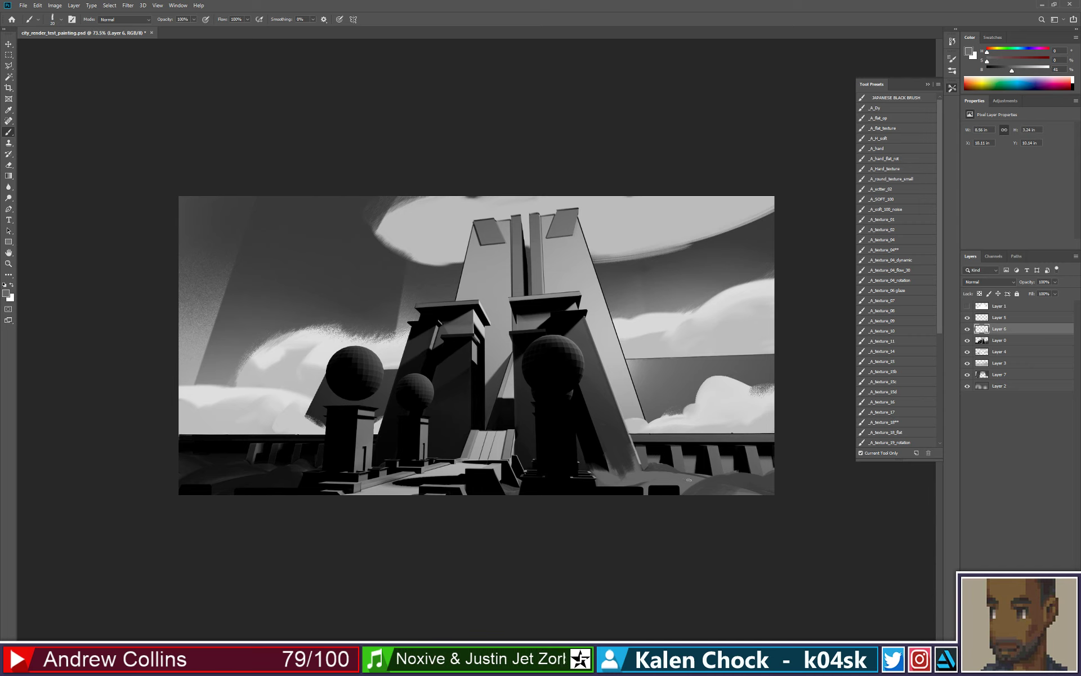
pyautogui.keyDown('alt'); pyautogui.click(663, 463); pyautogui.keyUp('alt')
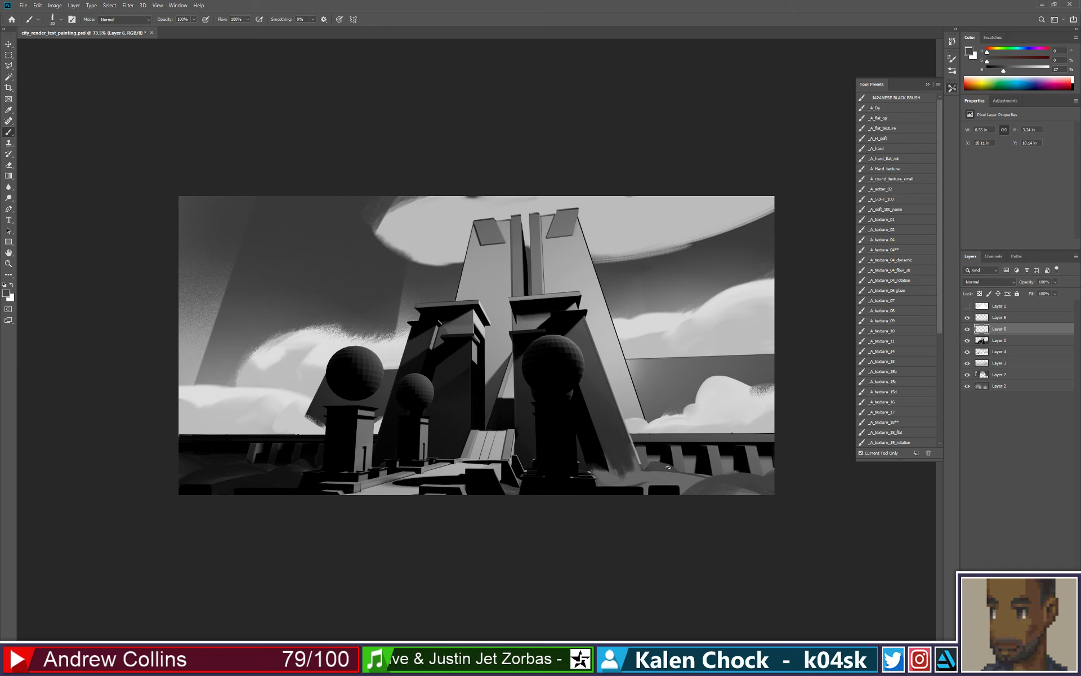
pyautogui.press('d')
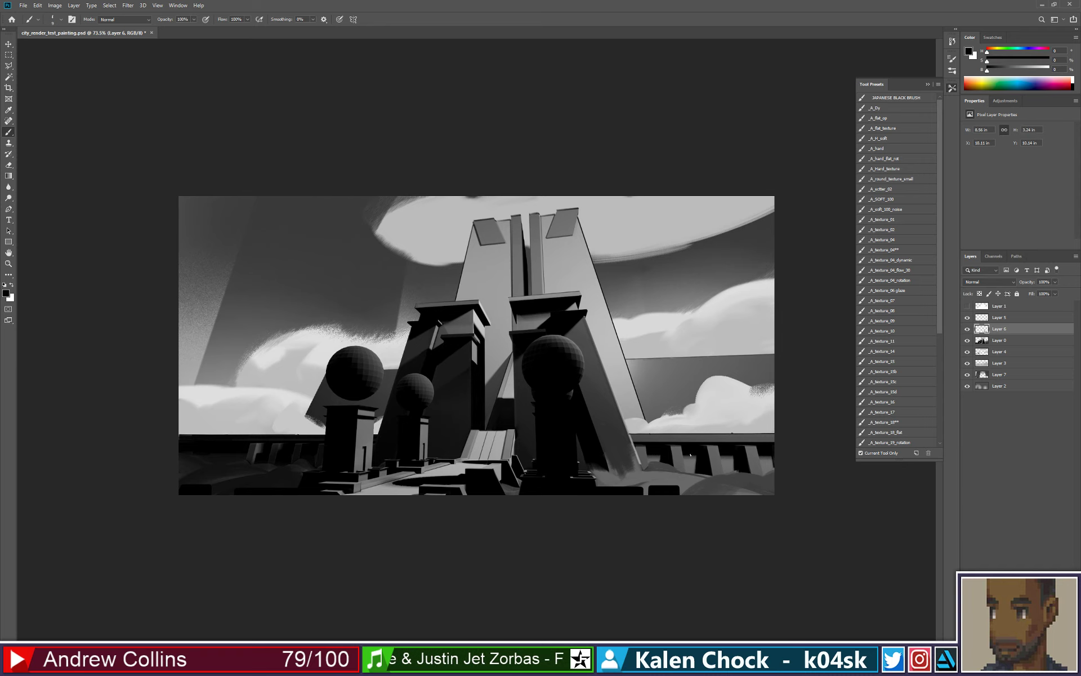
pyautogui.press('shift')
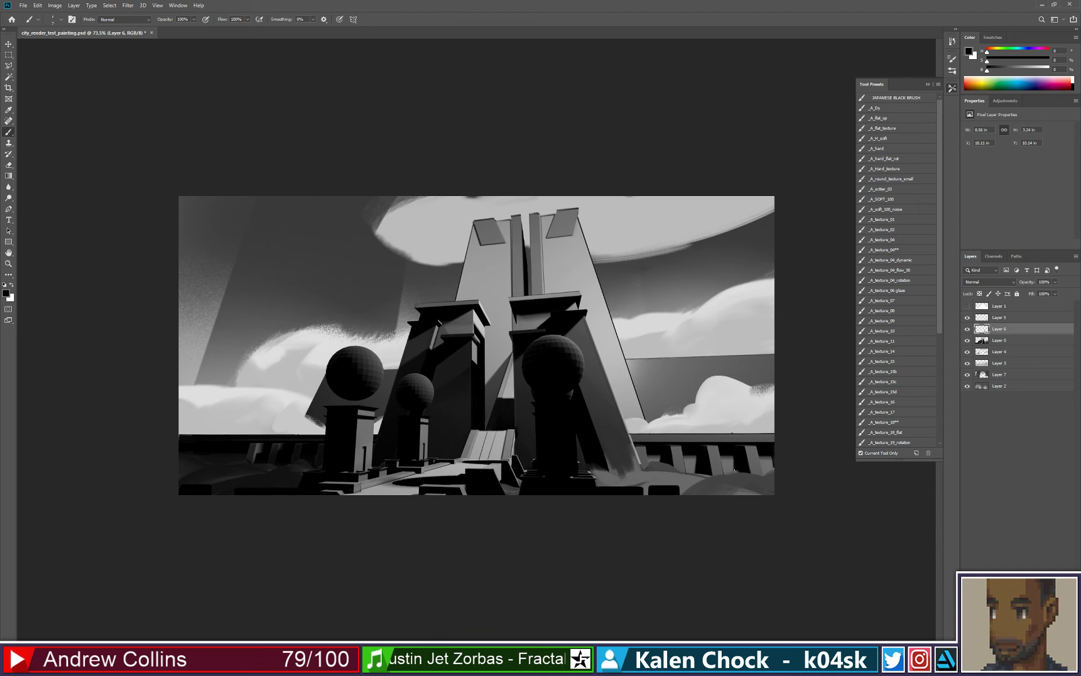
pyautogui.keyDown('alt'); pyautogui.click(737, 468); pyautogui.keyUp('alt')
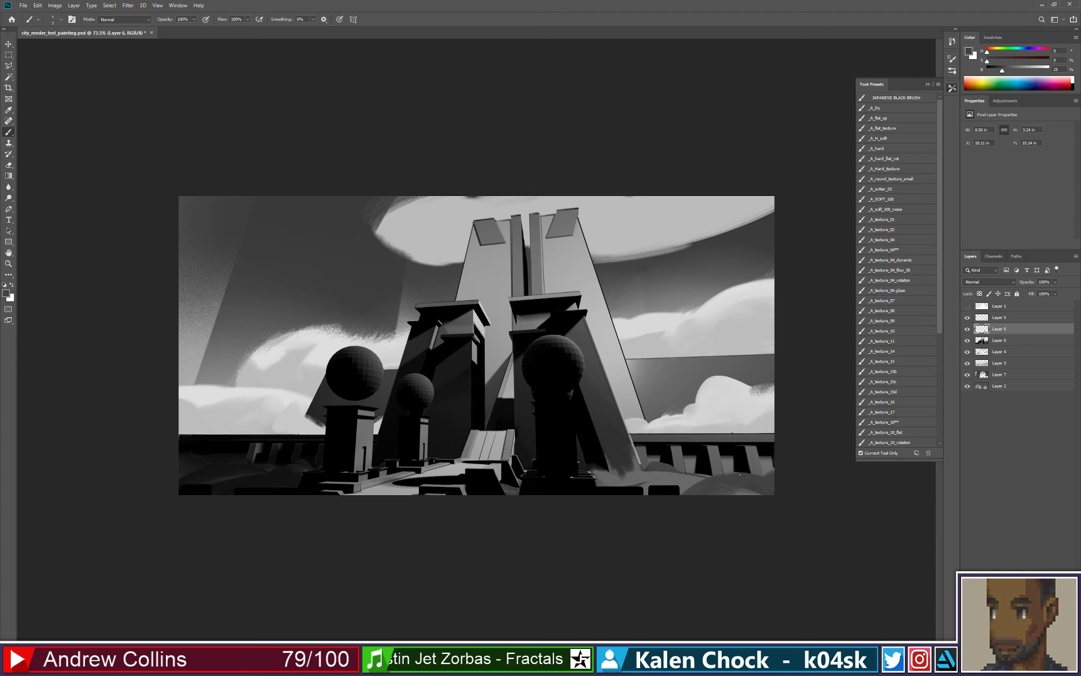
pyautogui.press('z')
pyautogui.keyDown('alt'); pyautogui.click(662, 355); pyautogui.keyUp('alt')
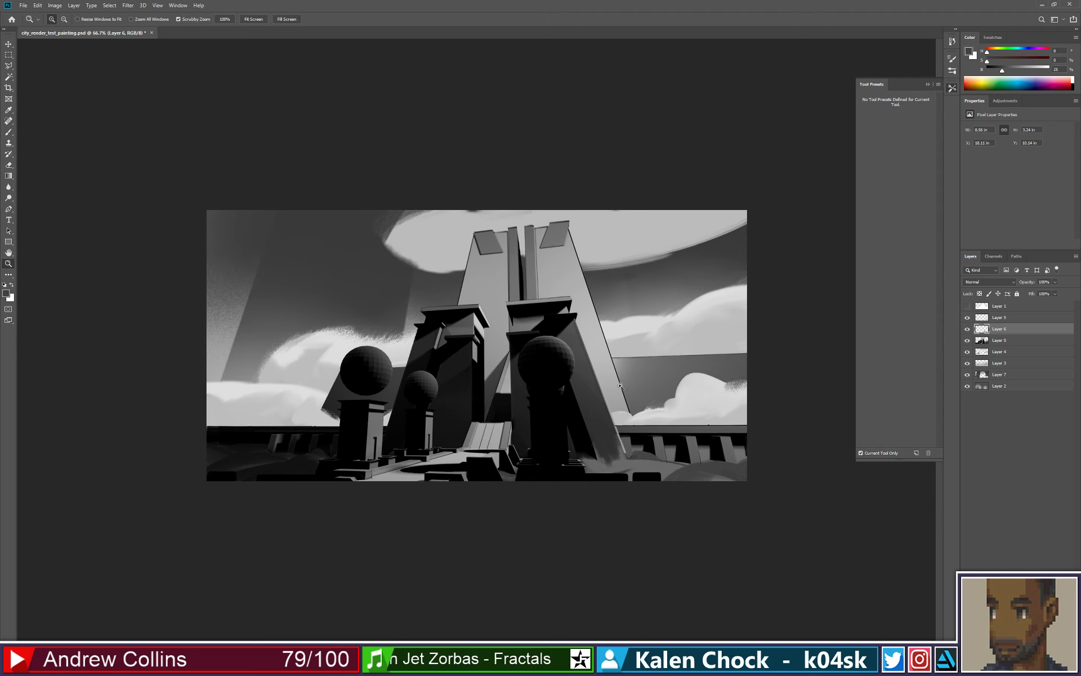